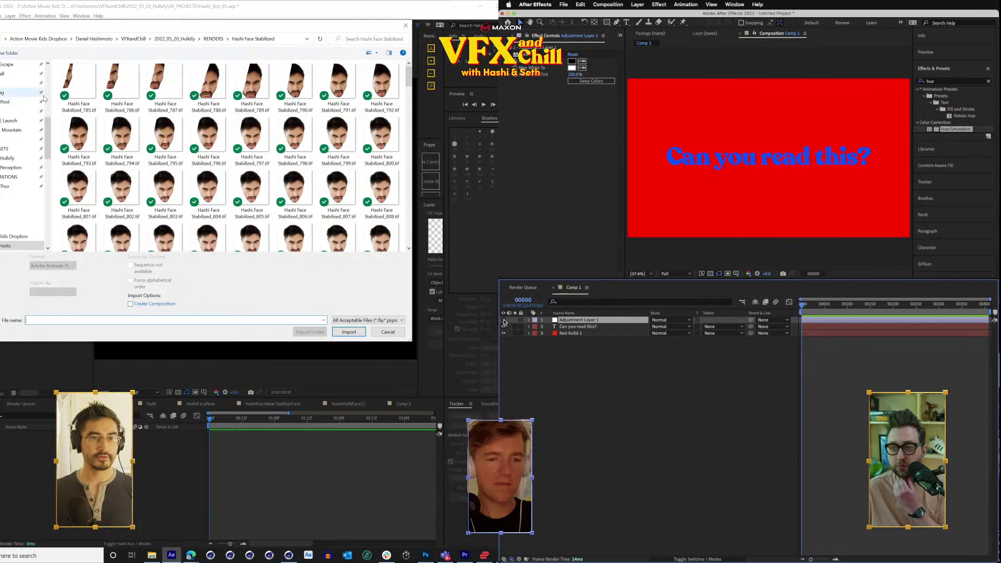
Browse the VFXandChill, HashHulk and 2022_06_17_Perception folders for a project file to import.
scroll(26, 97, "up", 6)
left_click(134, 39)
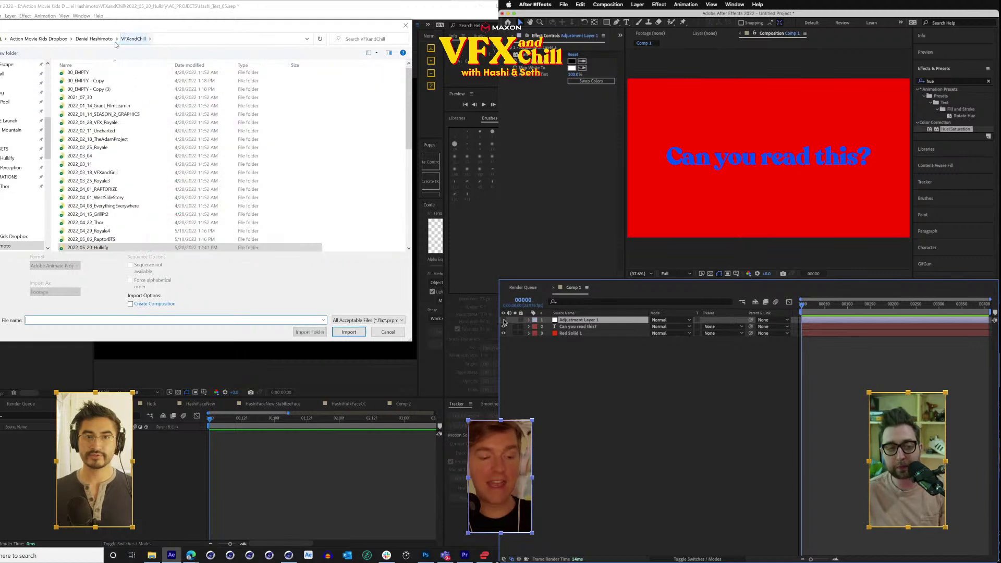
left_click(93, 39)
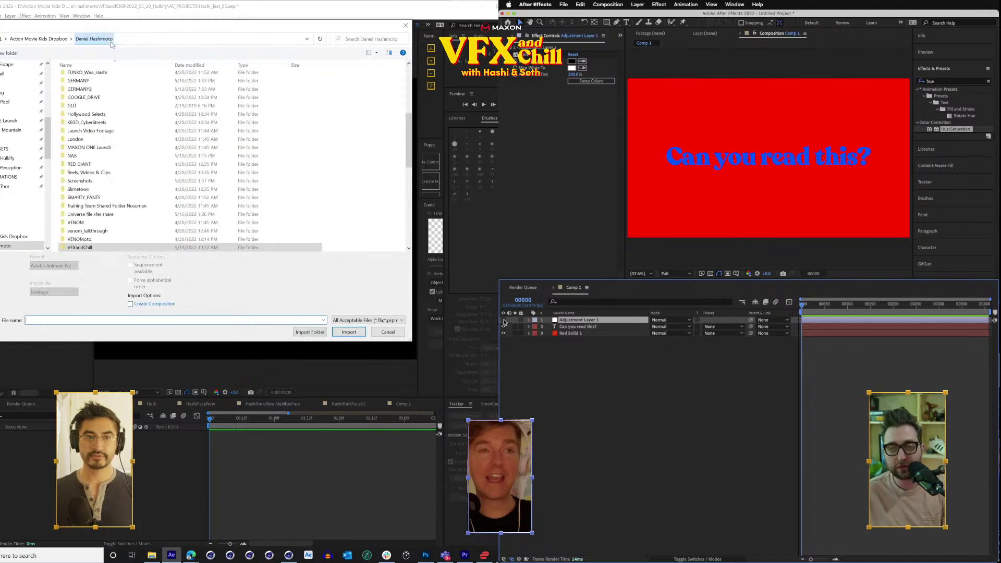
left_click(16, 177)
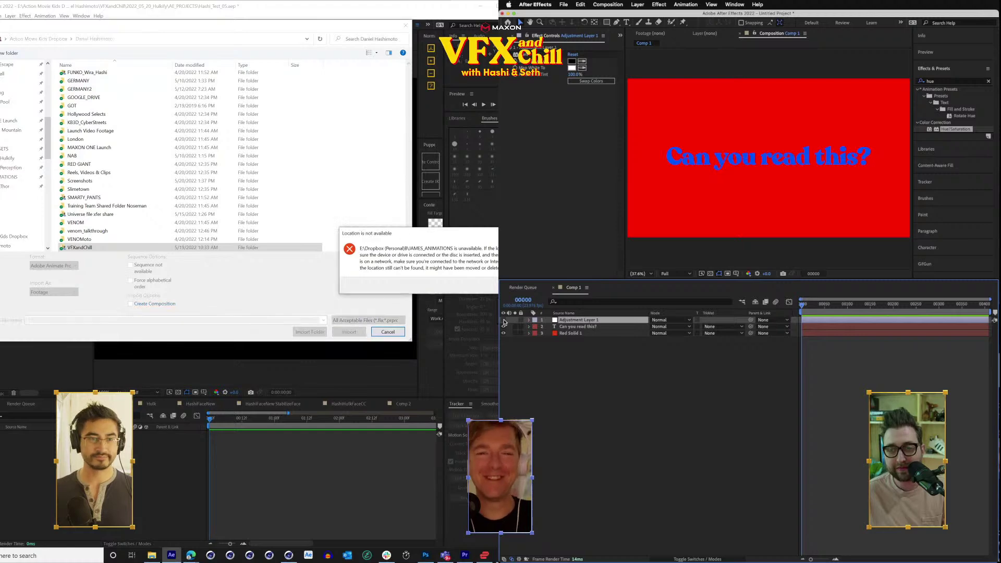
left_click(532, 285)
left_click(21, 195)
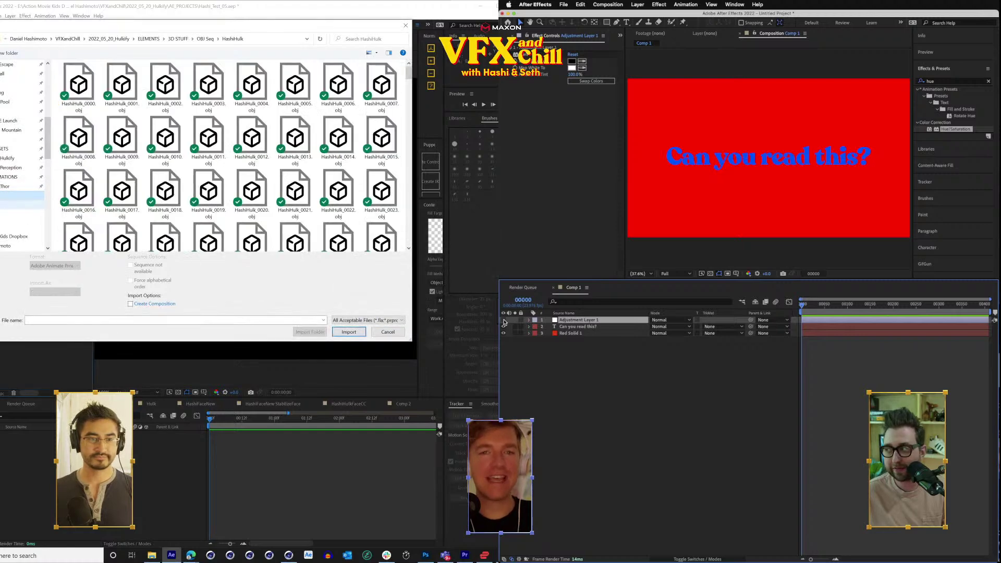
left_click(16, 205)
left_click(16, 167)
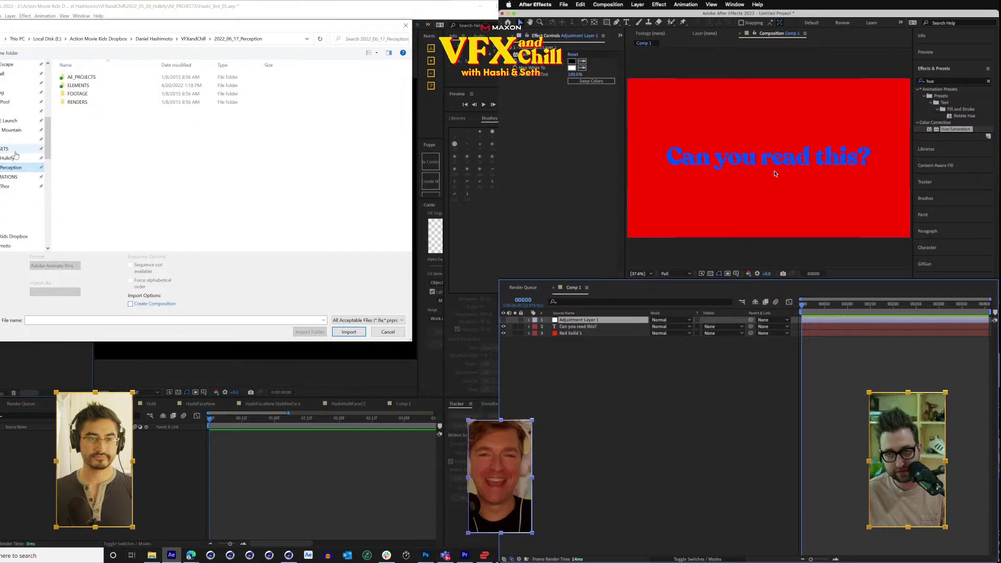
key("grave")
key("grave")
left_click_drag(47, 155, 49, 153)
Browse the 2022_05_20_Hulkify and MAXON ONE Launch folders, and compare Comp 1 with its adjustment layer shown and hidden.
left_click(503, 321)
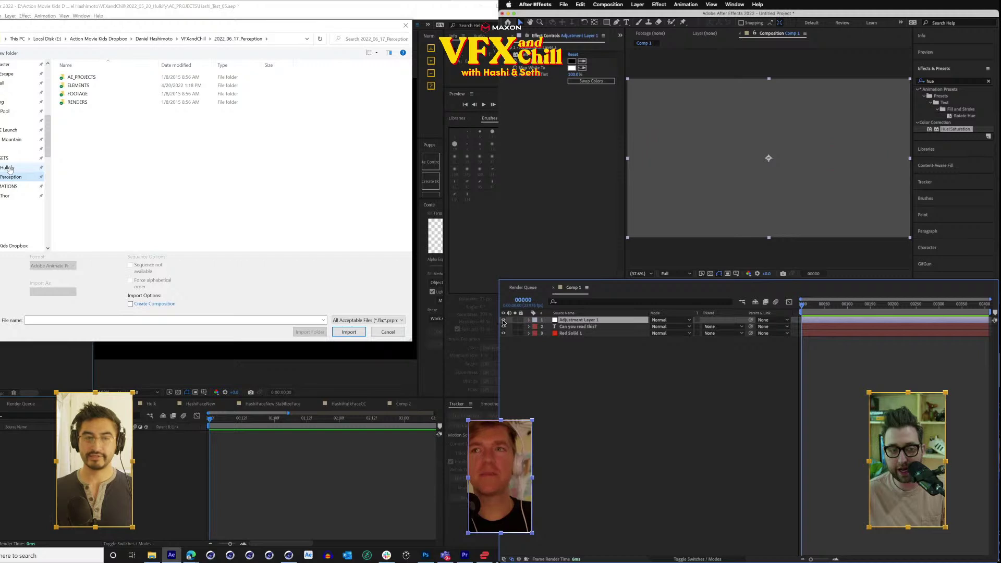
scroll(9, 170, "up", 1)
left_click(7, 196)
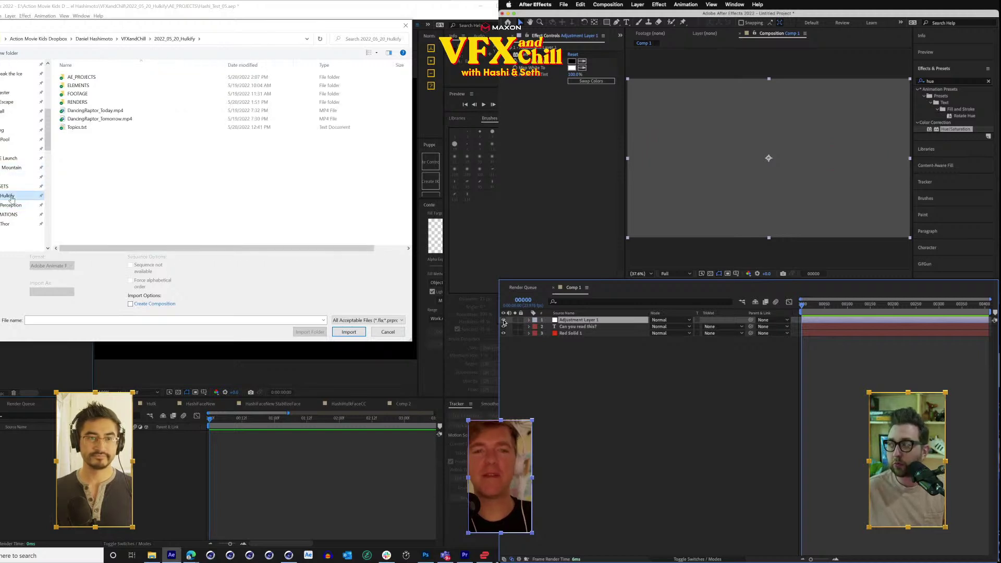
left_click(504, 321)
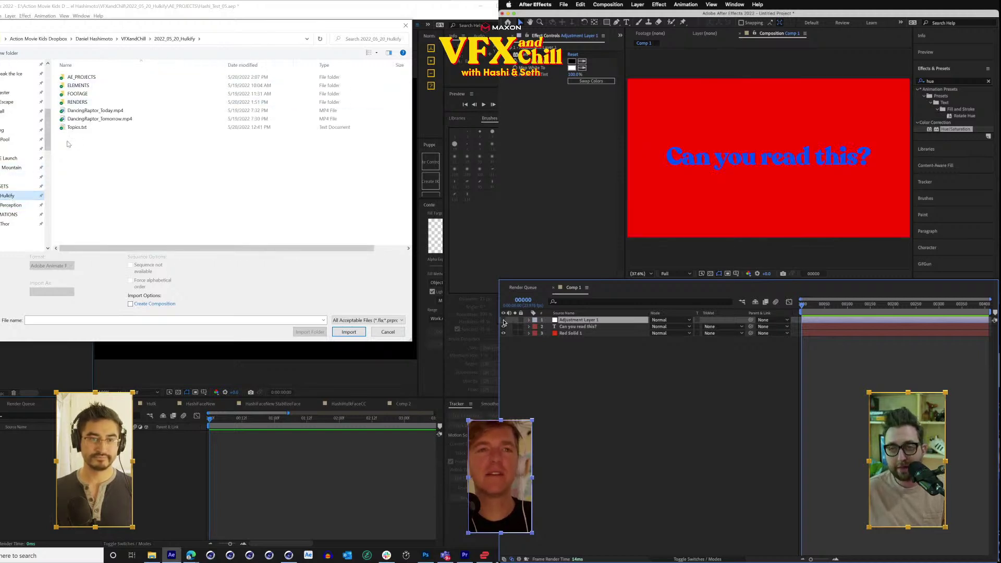
left_click(504, 321)
left_click(12, 159)
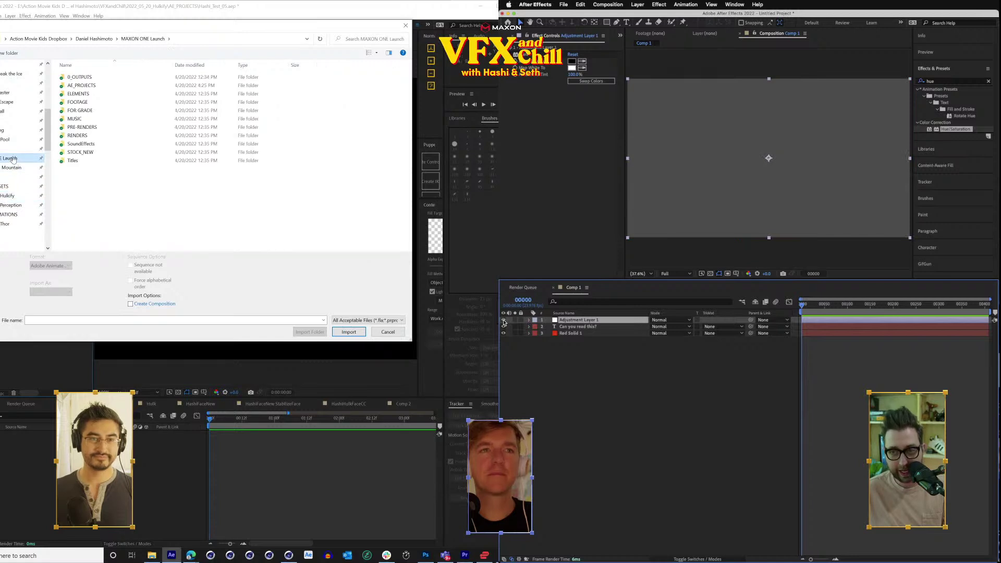
left_click(504, 321)
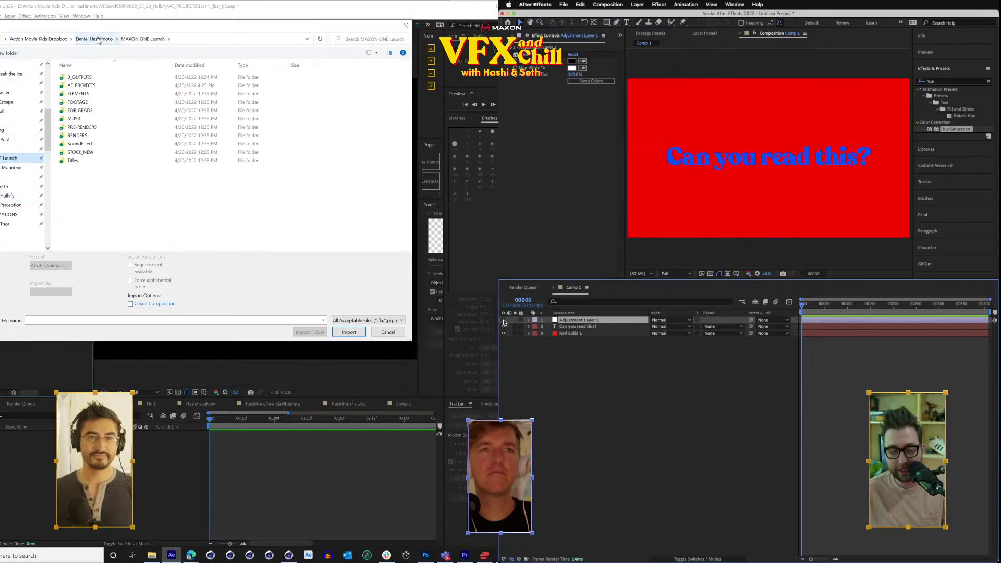
Open the AE_PROJECTS folder inside GERMANY2 and select 3d Track_01.aep.
left_click(94, 38)
double_click(78, 181)
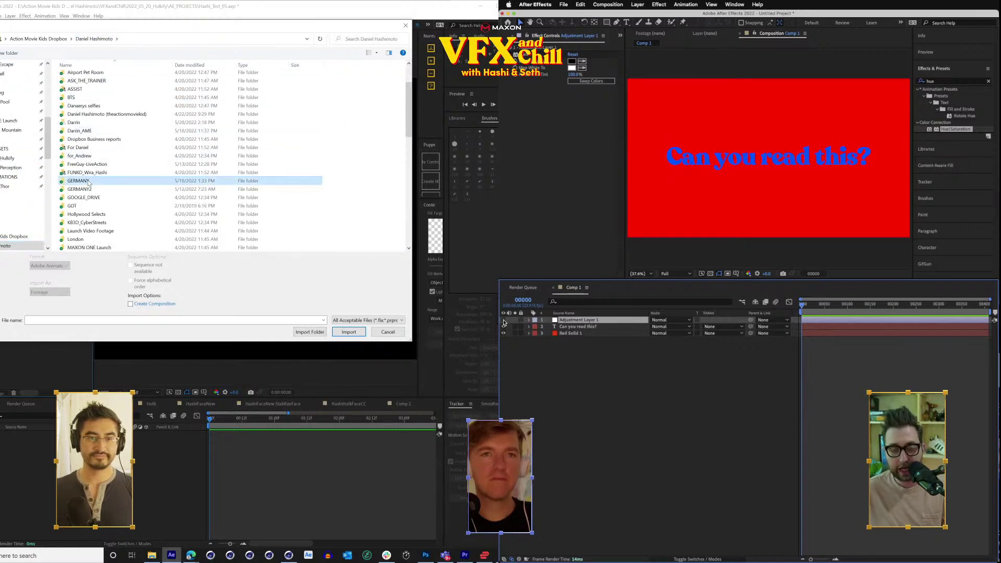
left_click(94, 39)
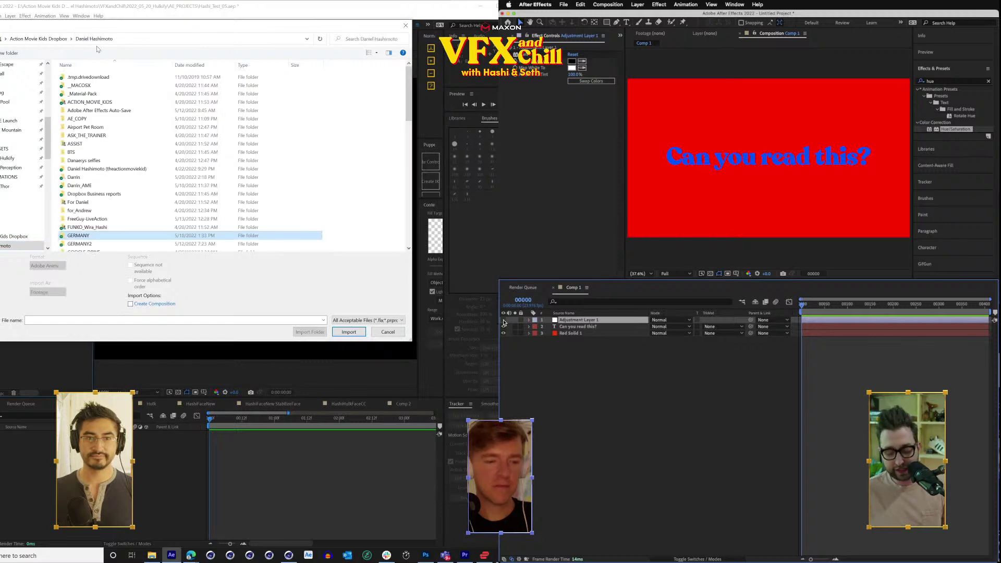
left_click(93, 245)
double_click(93, 245)
double_click(81, 77)
left_click(96, 102)
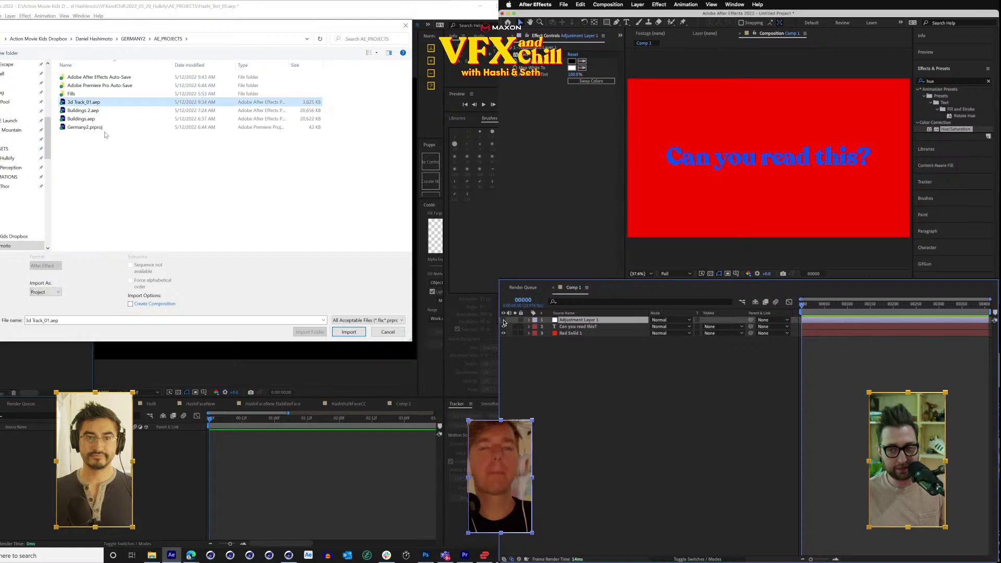
double_click(86, 127)
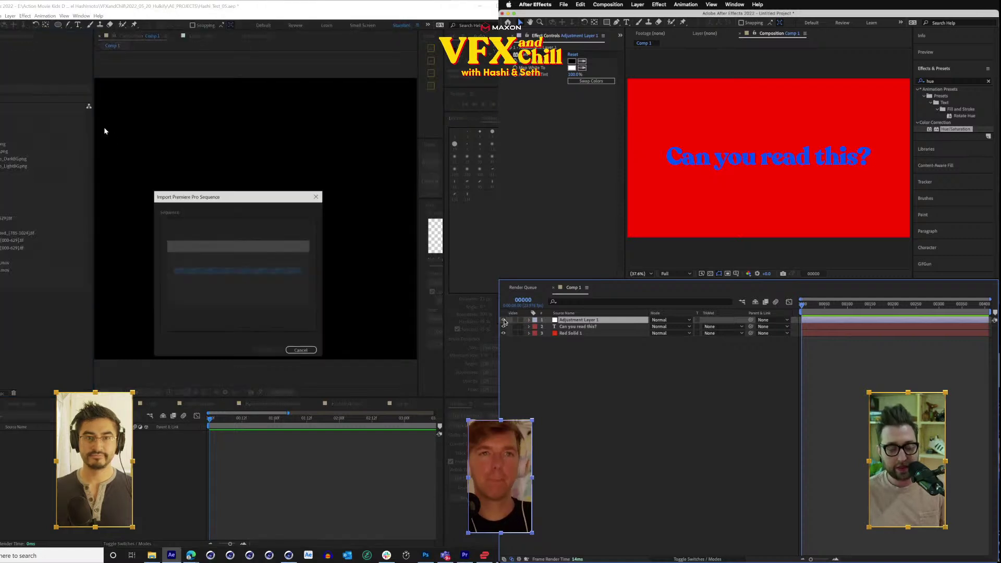
left_click(302, 351)
left_click(504, 321)
left_click(503, 321)
left_click(504, 320)
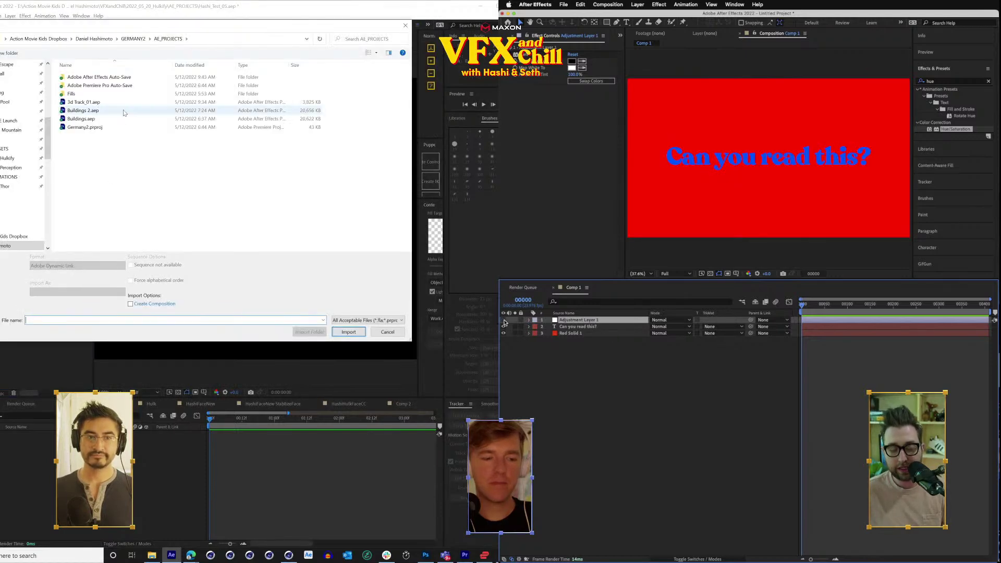
Import 3d Track_01.aep from the GERMANY2 AE_PROJECTS folder as a project.
left_click(104, 118)
left_click(503, 320)
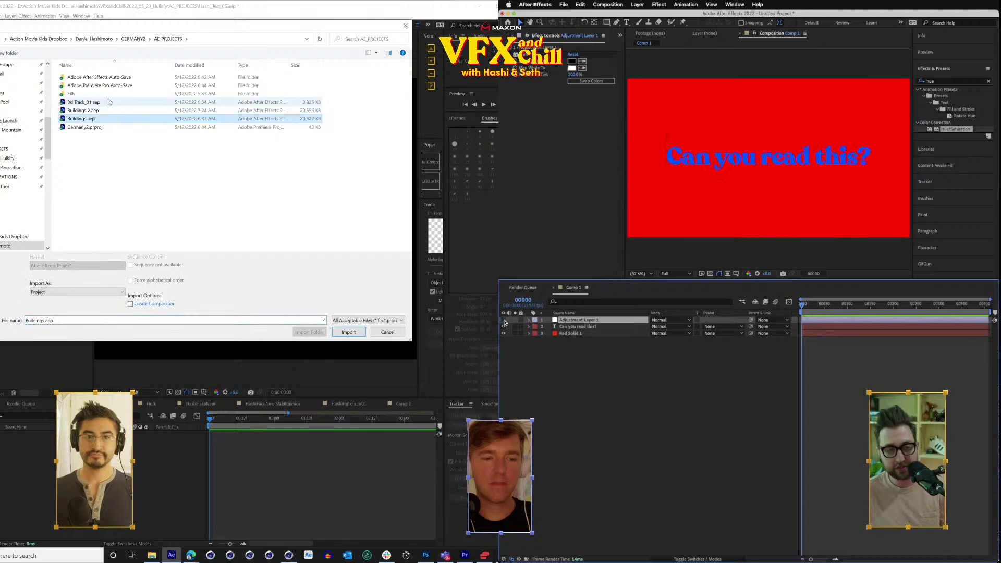
left_click(504, 320)
key("Return")
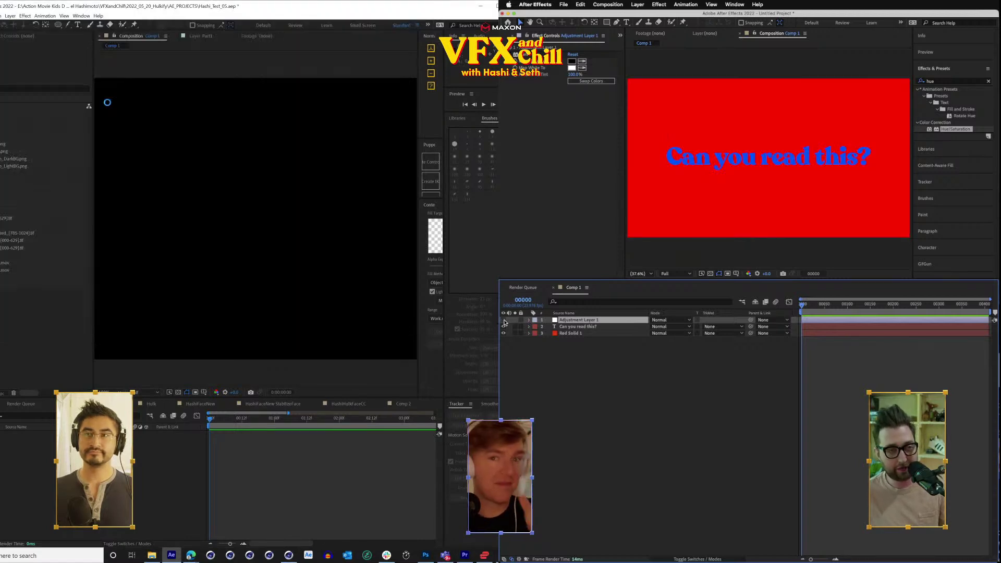
Show Comp 1's adjustment layer and set the text layer's Master Hue to about 2x+173°, Saturation to -74 and Lightness to 4.
left_click(503, 320)
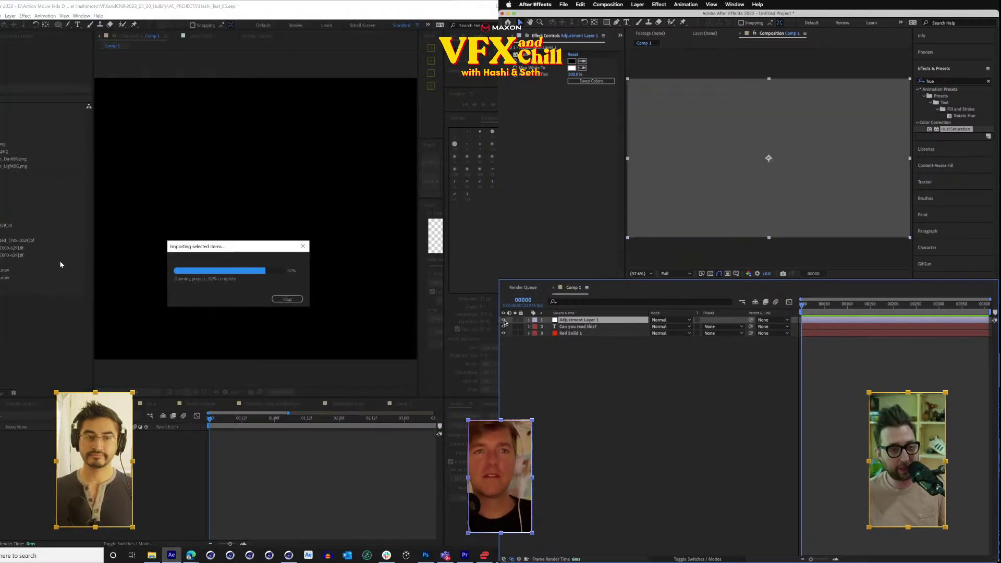
left_click(576, 326)
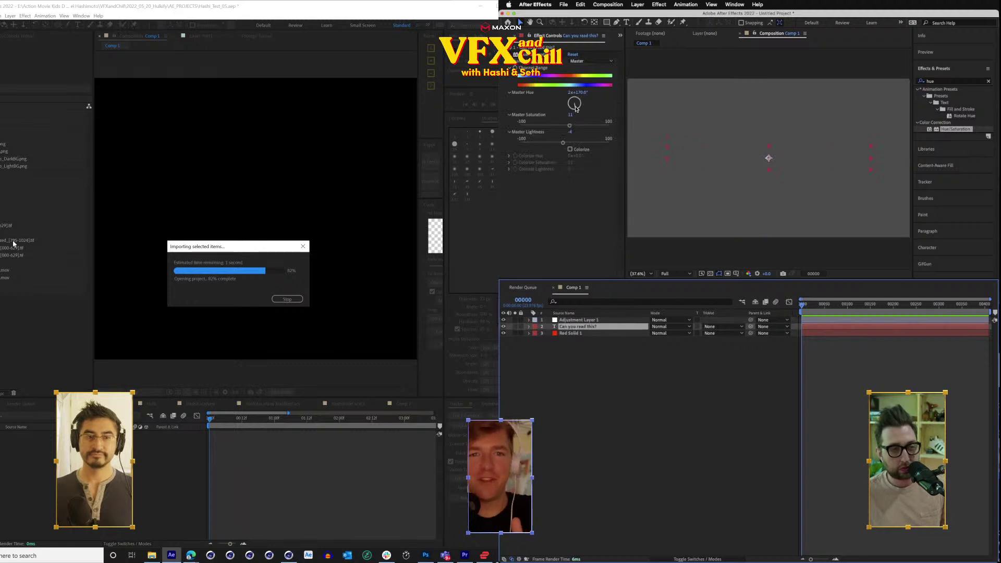
left_click_drag(572, 105, 576, 125)
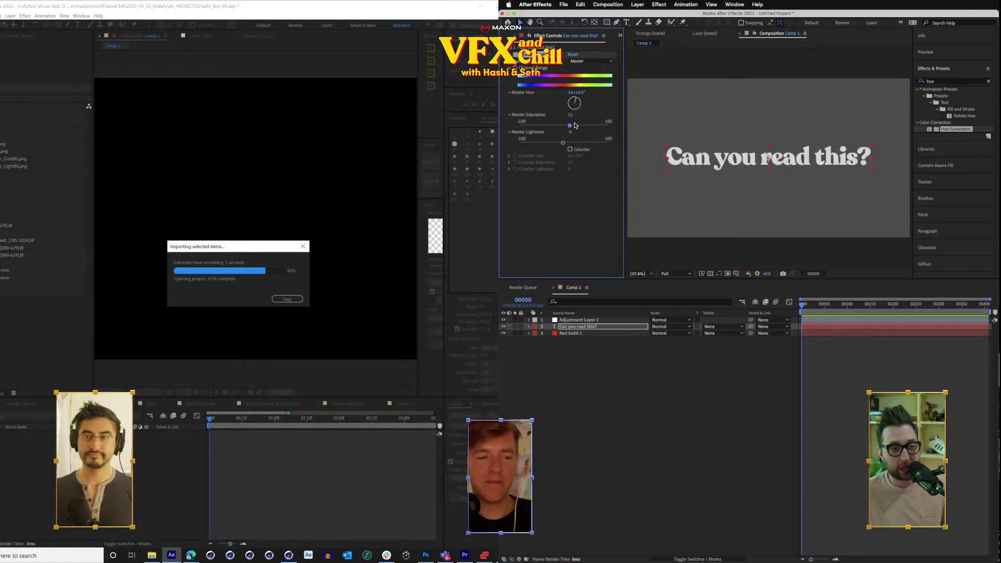
left_click(503, 320)
left_click(503, 319)
left_click_drag(574, 103, 532, 126)
Set the text layer's Master Saturation to about -3 and Lightness to about 32, then hide the adjustment layer.
left_click(504, 320)
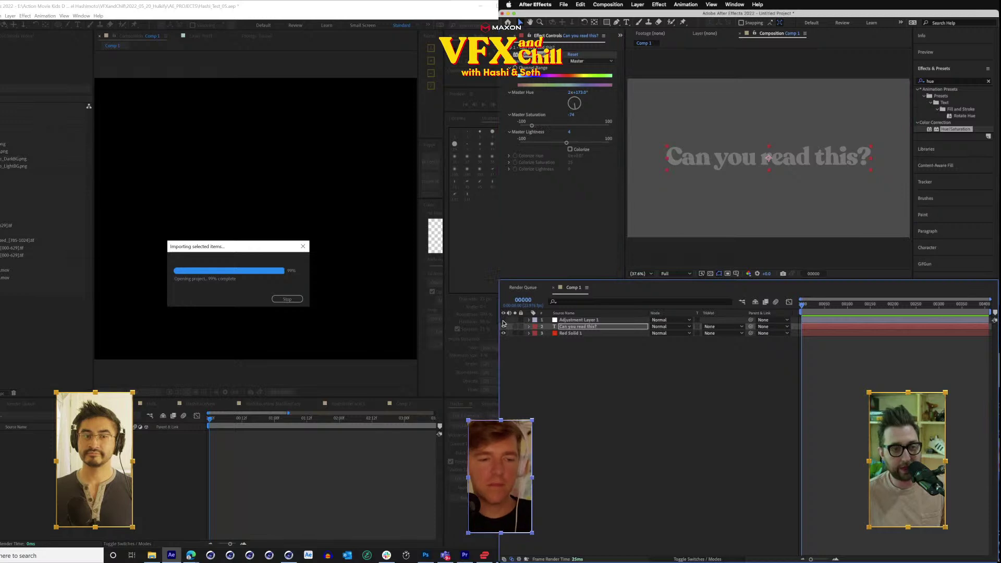
left_click(573, 320)
left_click(573, 327)
left_click(504, 319)
left_click(564, 126)
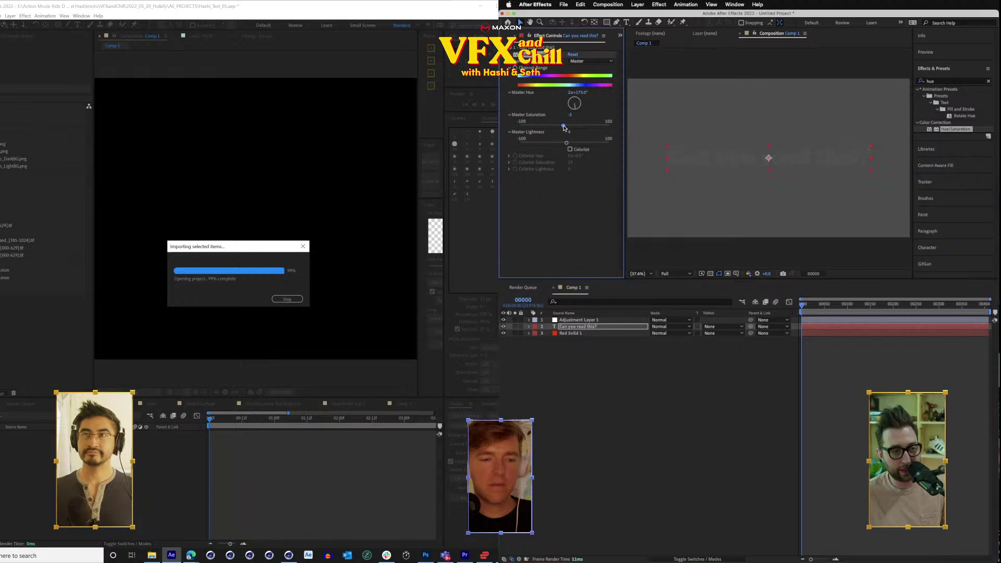
left_click(576, 143)
left_click_drag(576, 142, 580, 143)
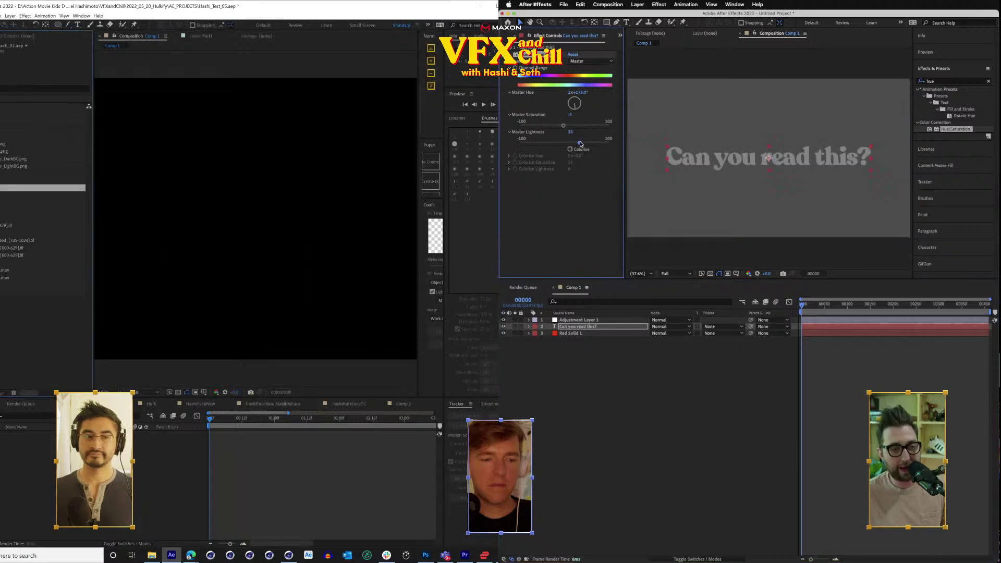
left_click(503, 319)
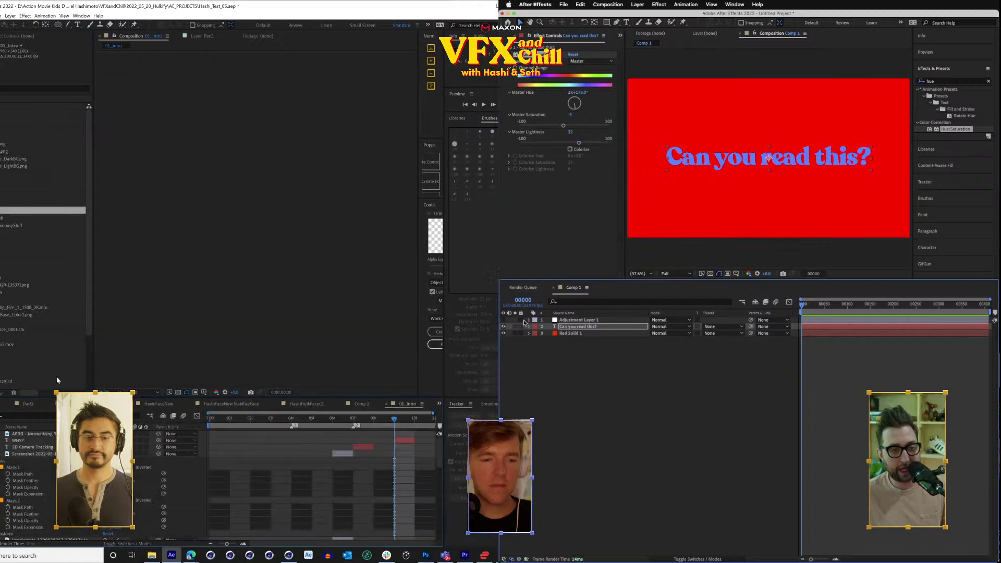
Move the 01_Intro playhead to the "I CAN'T READ THIS" section and fit the whole frame in view.
left_click(571, 327)
left_click(361, 420)
left_click(574, 321)
left_click(577, 327)
left_click(578, 333)
left_click_drag(361, 420, 309, 428)
left_click(584, 354)
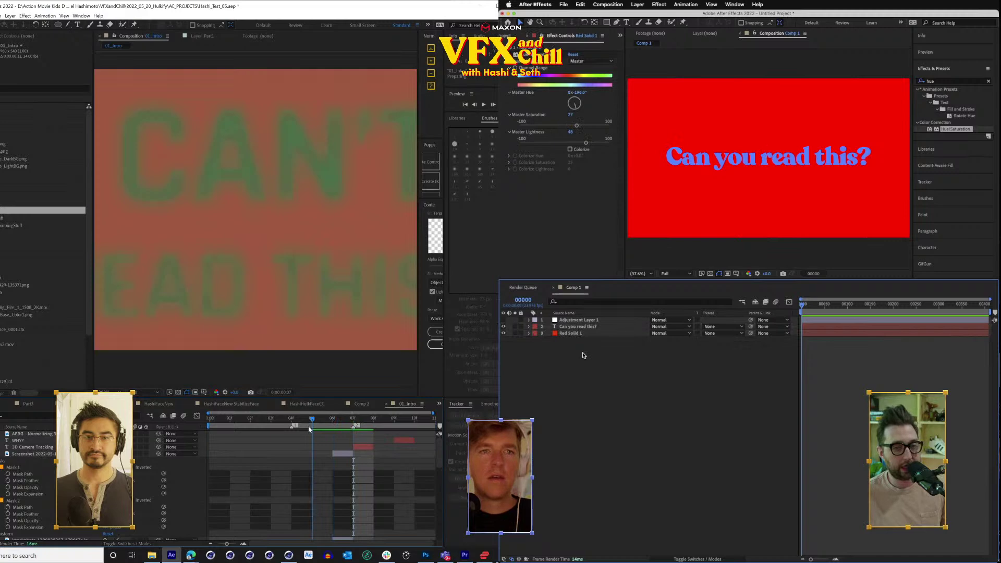
scroll(232, 168, "down", 2)
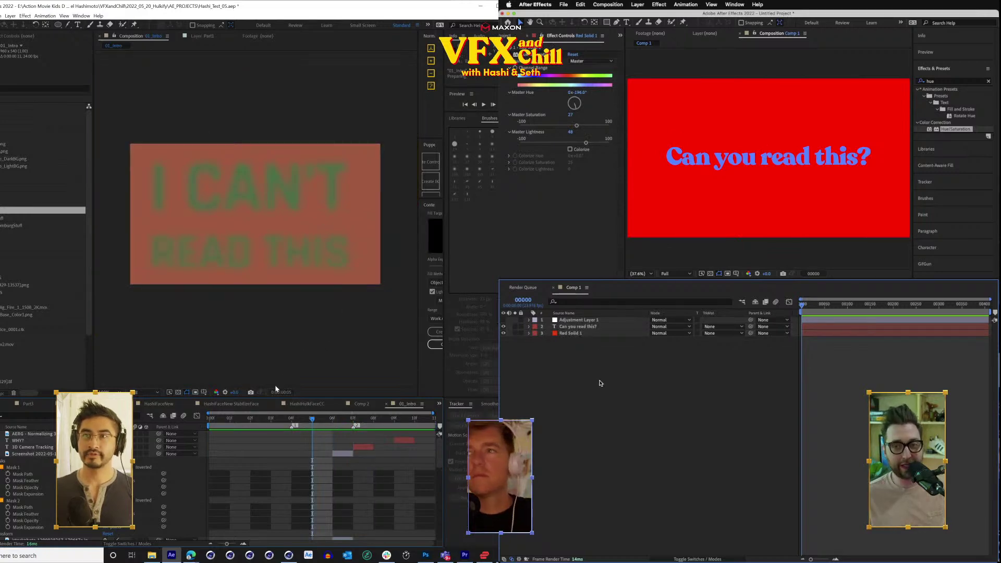
scroll(327, 355, "up", 2)
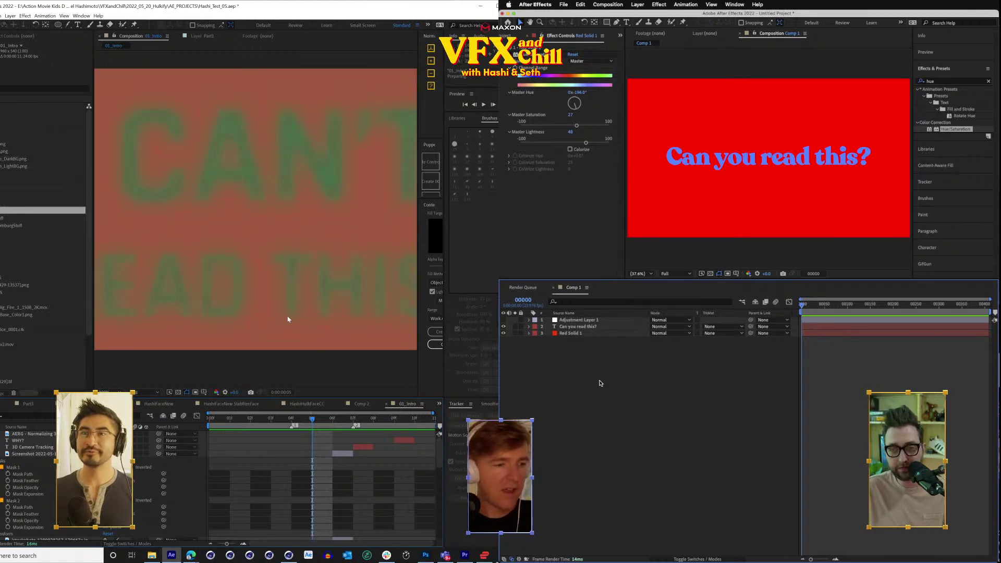
scroll(256, 302, "down", 2)
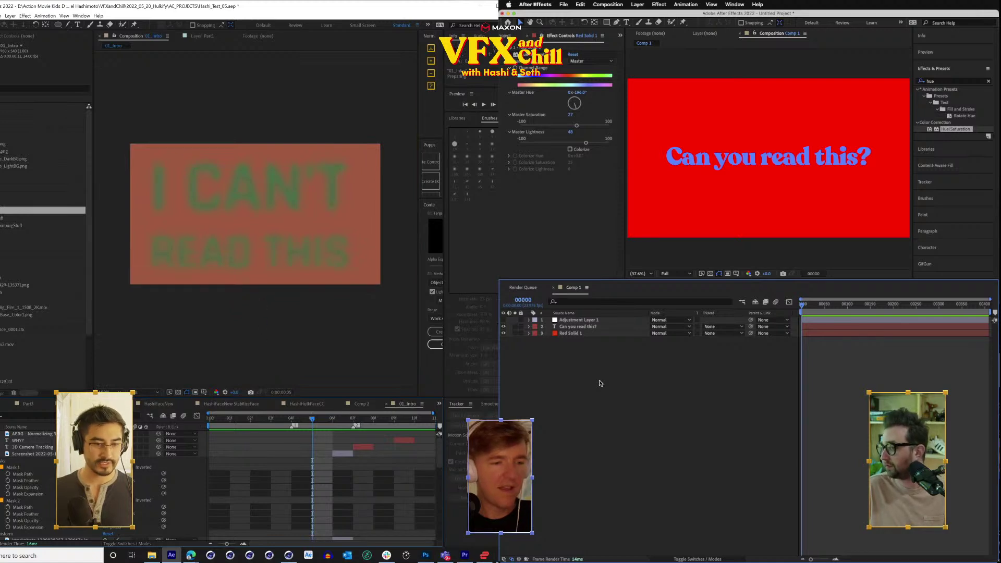
Rotate the Master Hue of the adjustment layer in 01_Intro until the background turns teal and the text purple.
left_click(1, 453)
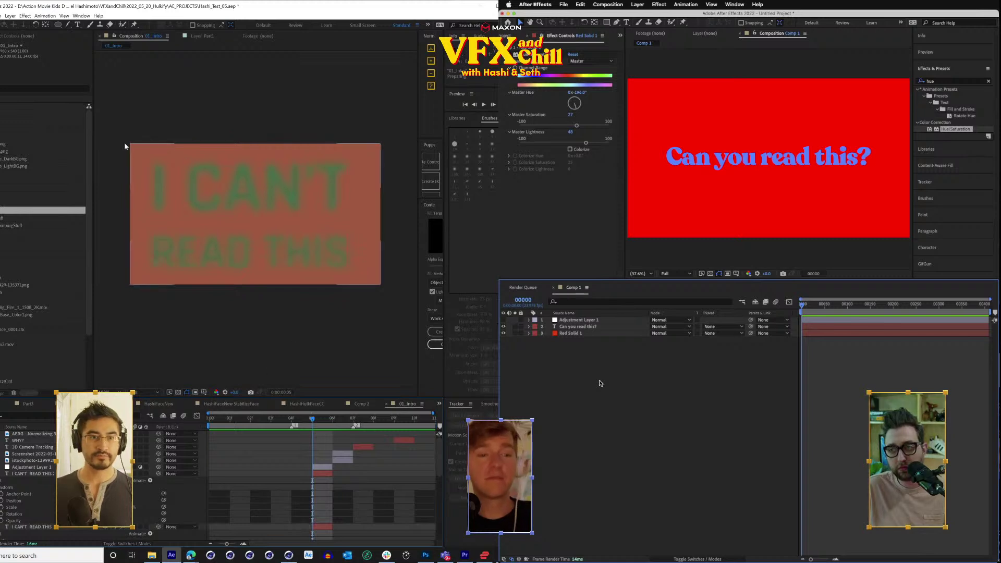
left_click(42, 468)
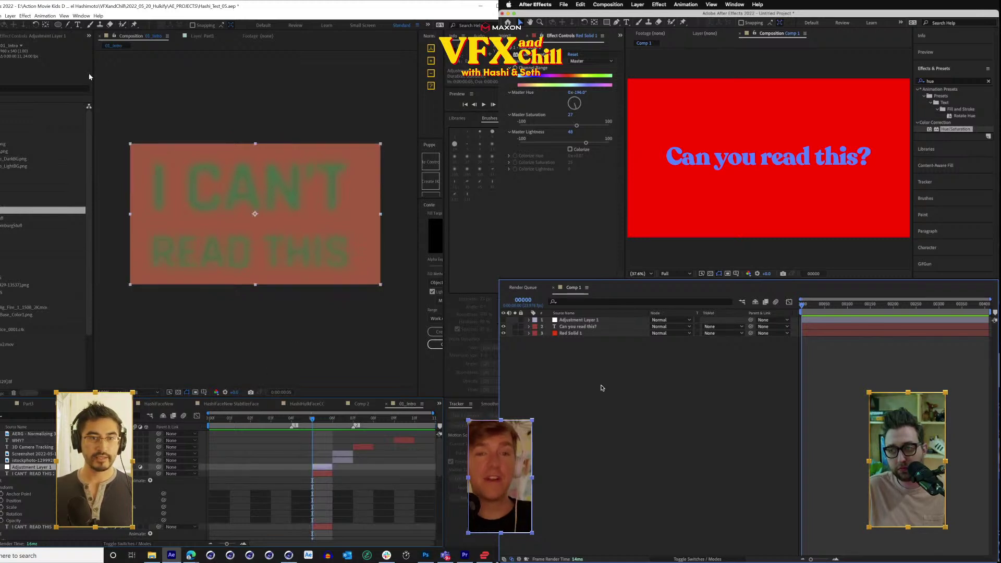
left_click(42, 37)
left_click(49, 52)
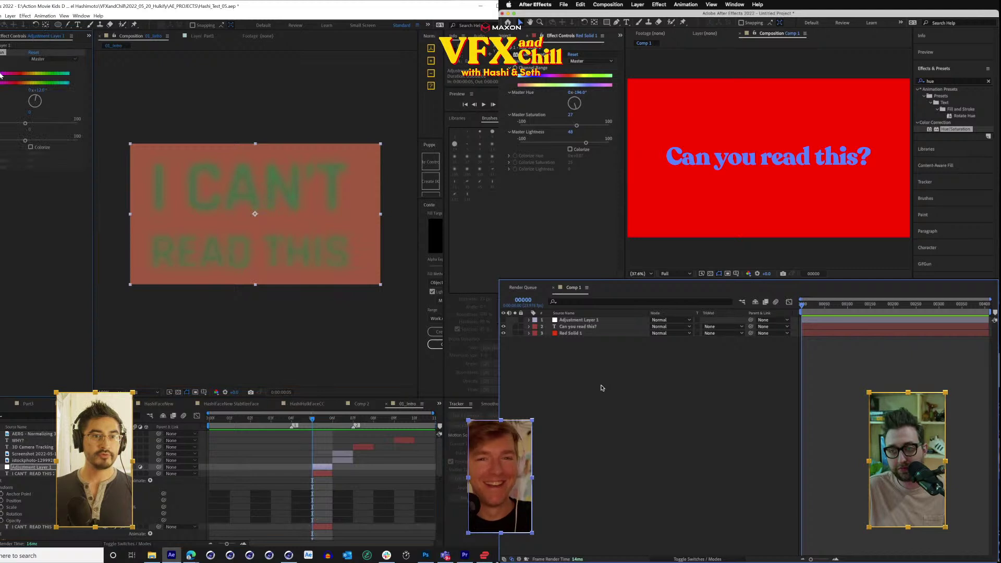
left_click(40, 91)
left_click(45, 98)
left_click_drag(41, 90, 102, 84)
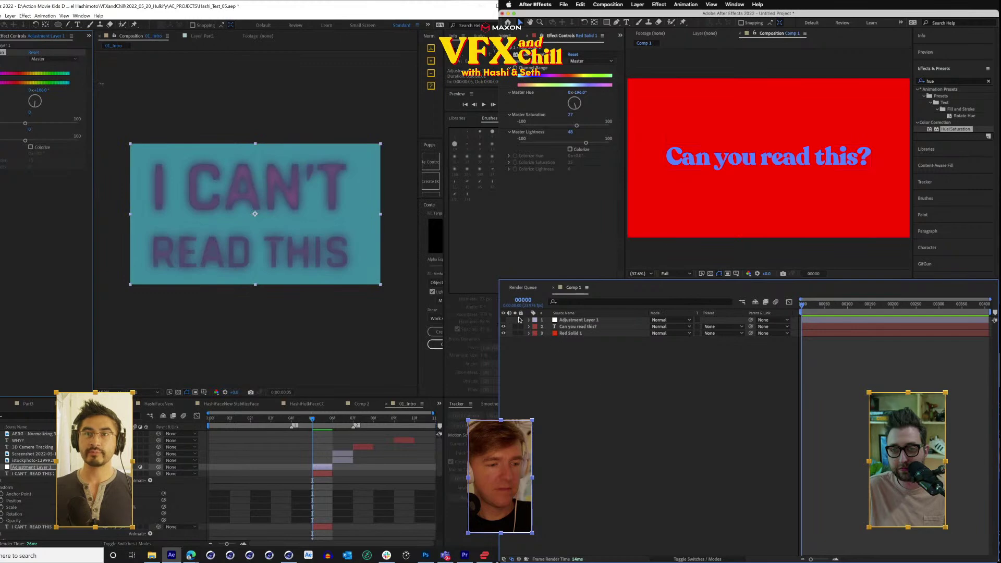
Hide and restore the "Can you read this?" text layer, and show the adjustment layer in Comp 1.
left_click(504, 327)
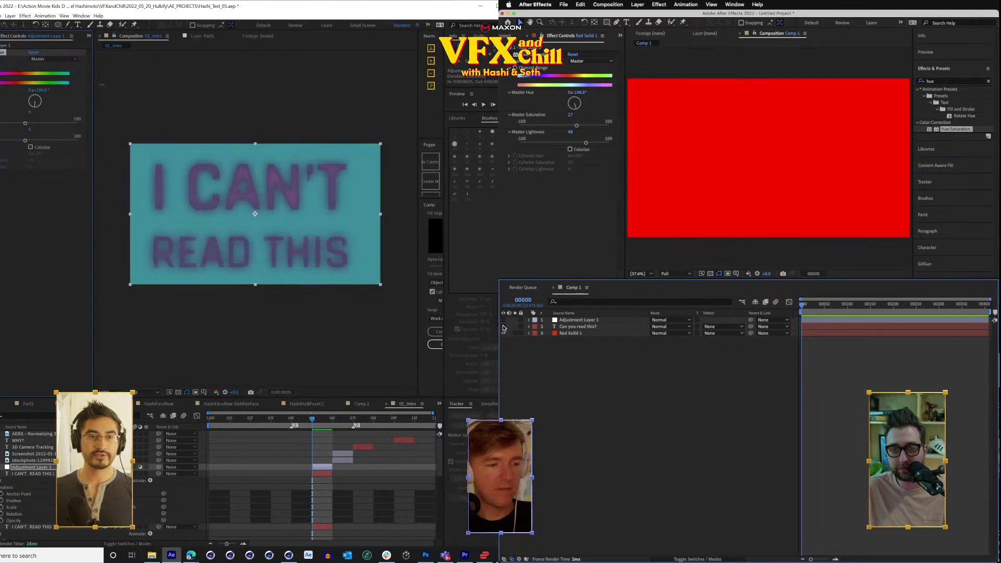
left_click(503, 326)
left_click(504, 320)
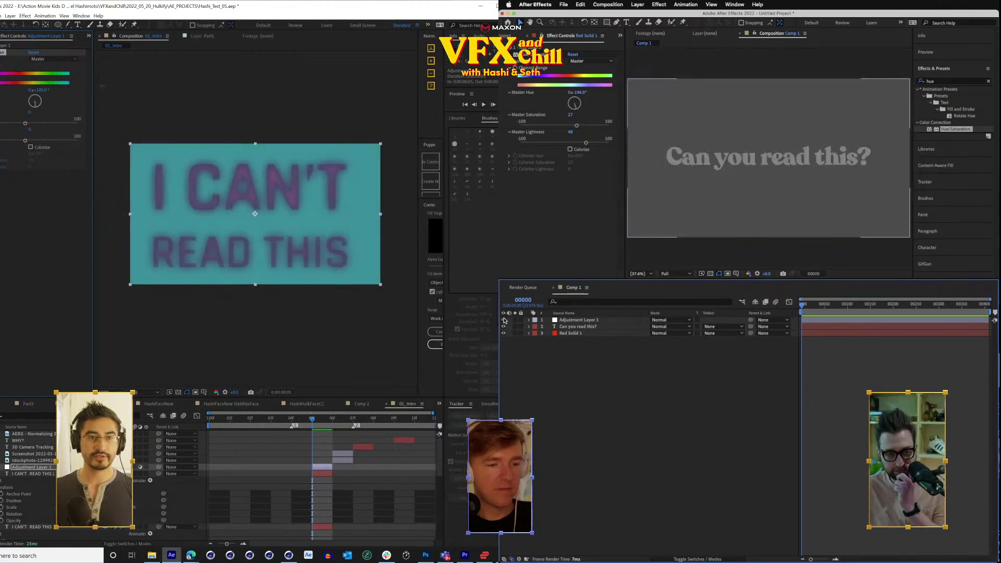
Set the 01_Intro adjustment layer's Master Hue to 180°, and Red Solid 1's Master Saturation to 7 and Lightness to 8.
left_click(38, 92)
type("180")
left_click(567, 142)
key("Return")
left_click(568, 126)
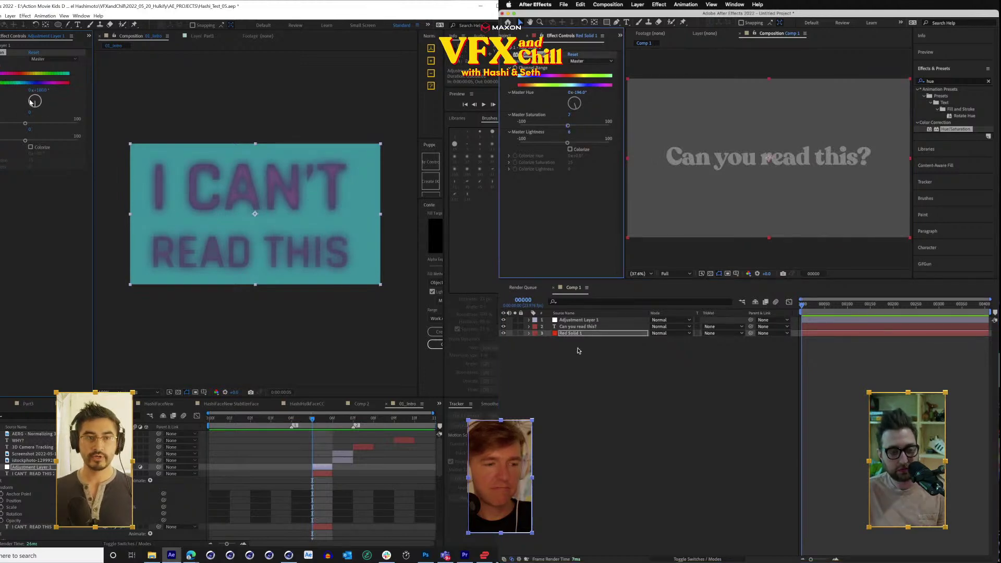
Adjust the "Can you read this?" layer's Master Lightness to match the grey background, and compare with the adjustment layer off and on.
left_click(575, 327)
left_click(564, 143)
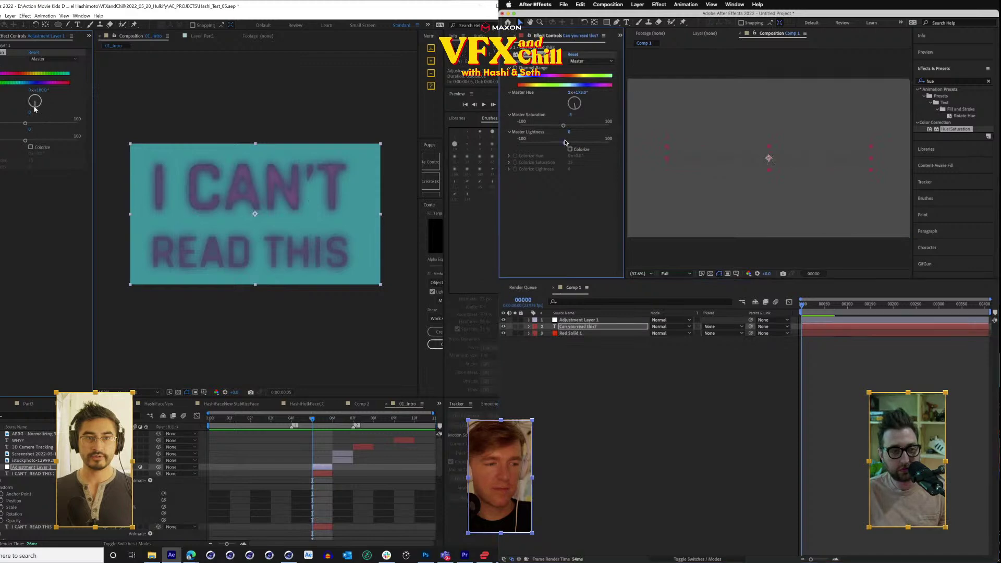
left_click(503, 320)
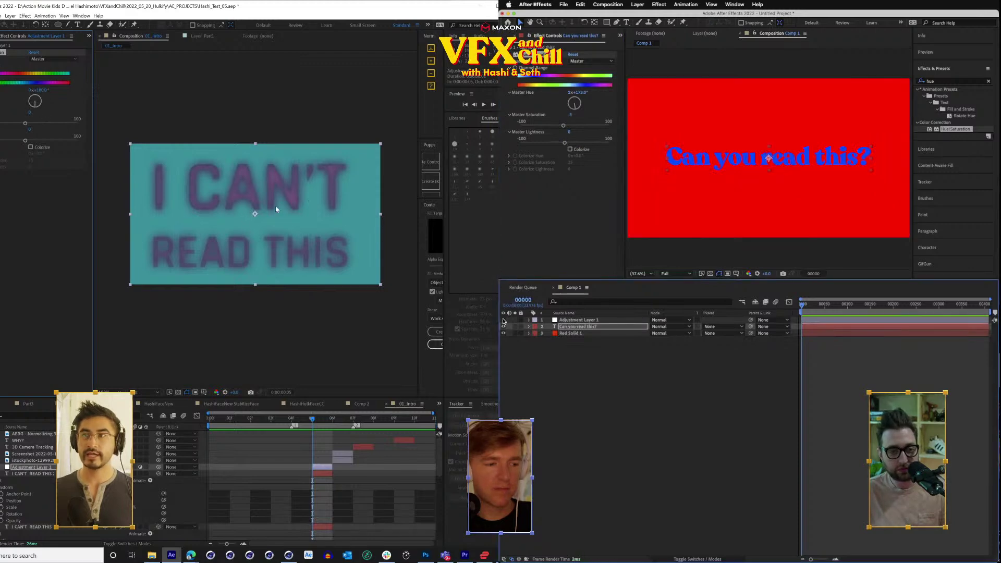
left_click(503, 320)
left_click(503, 319)
left_click(503, 320)
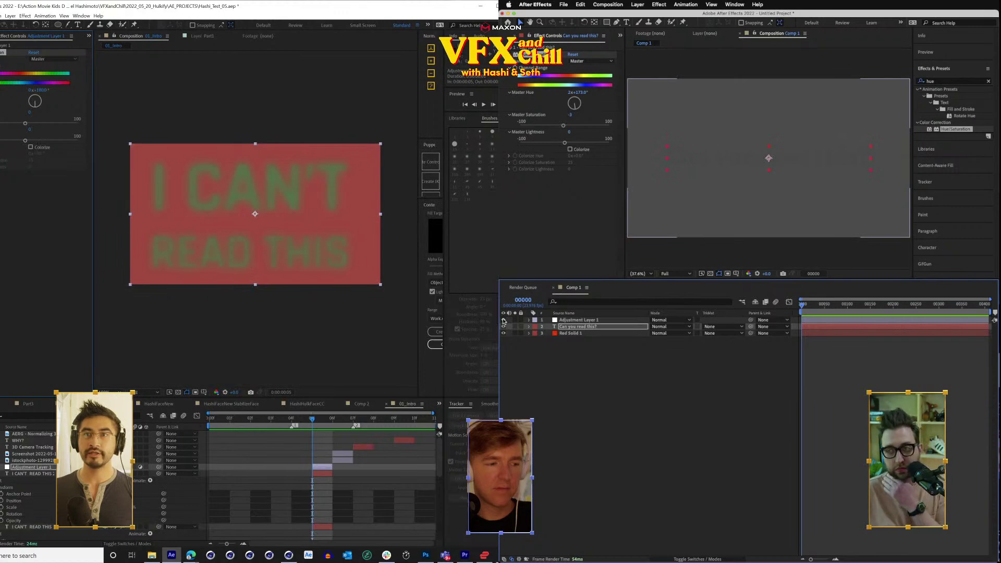
key("period")
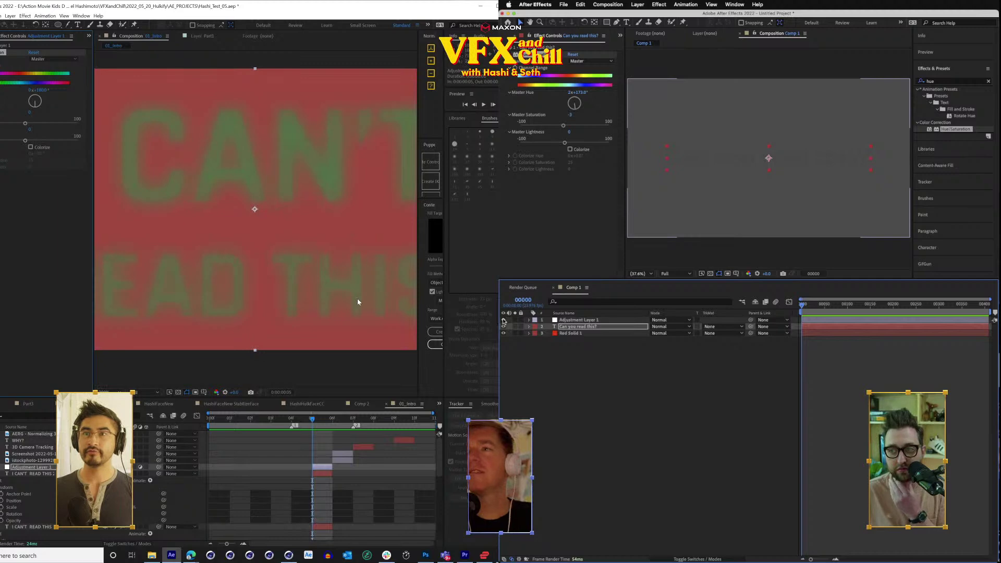
left_click(503, 319)
left_click(503, 319)
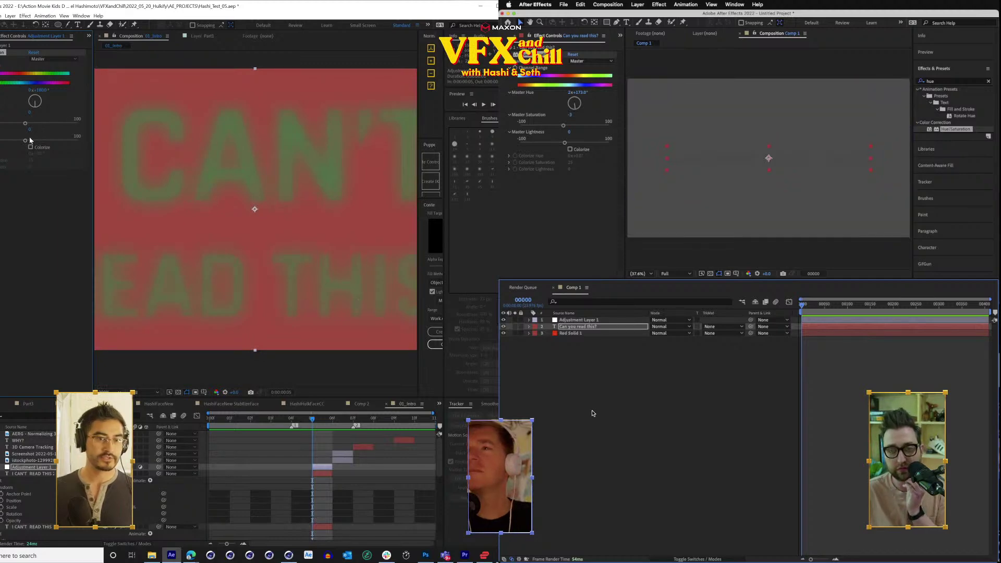
Rotate the Master Hue of the adjustment layer in 01_Intro until the background turns yellow-green, and collapse the "I CAN'T READ THIS" layer's properties.
left_click(35, 100)
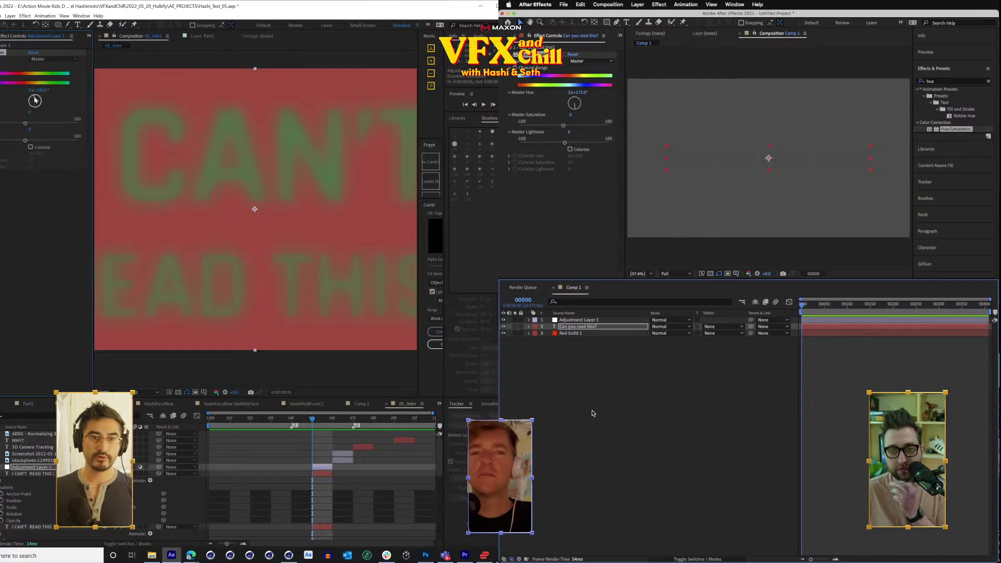
left_click(35, 106)
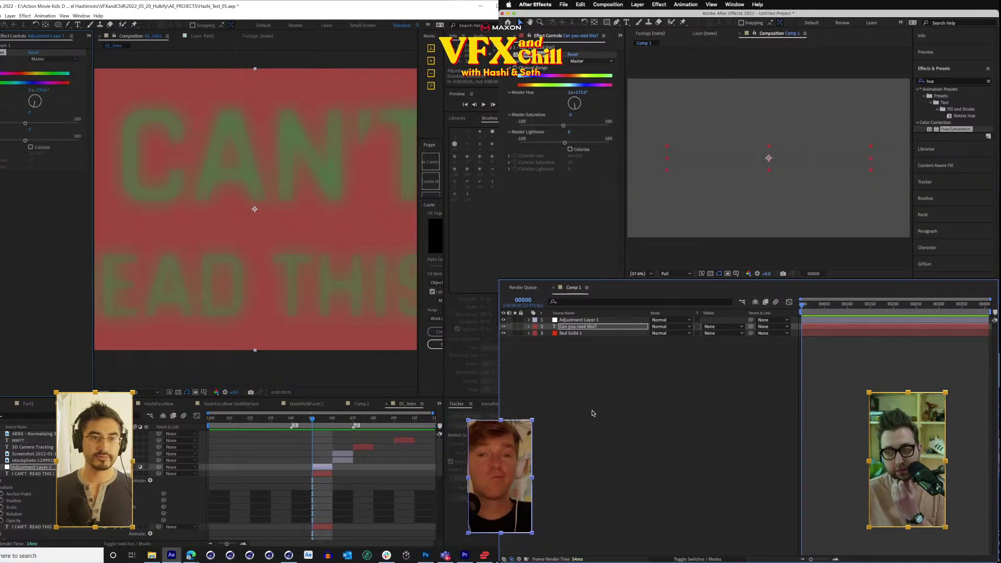
left_click_drag(36, 102, 43, 65)
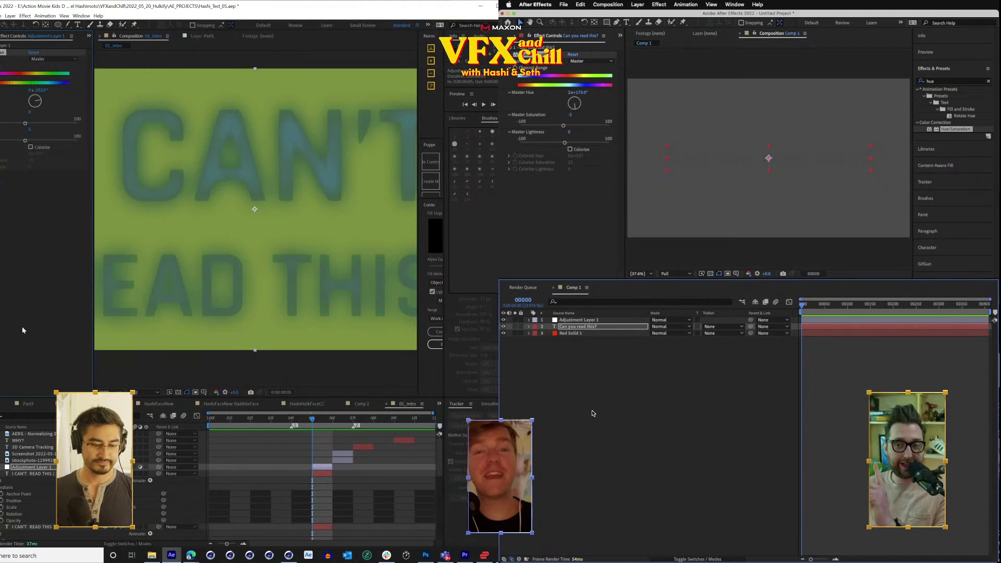
key("ctrl+z")
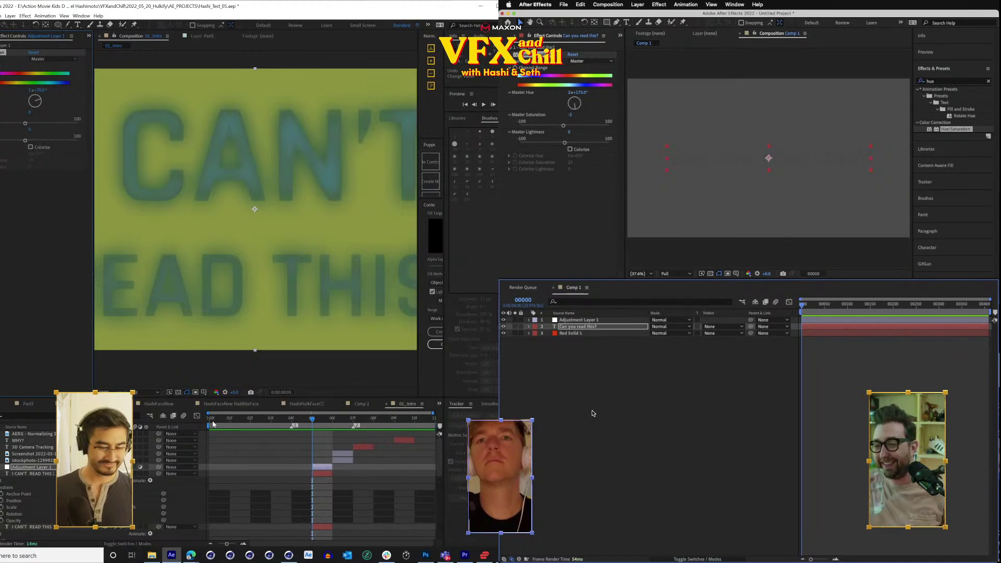
left_click(1, 474)
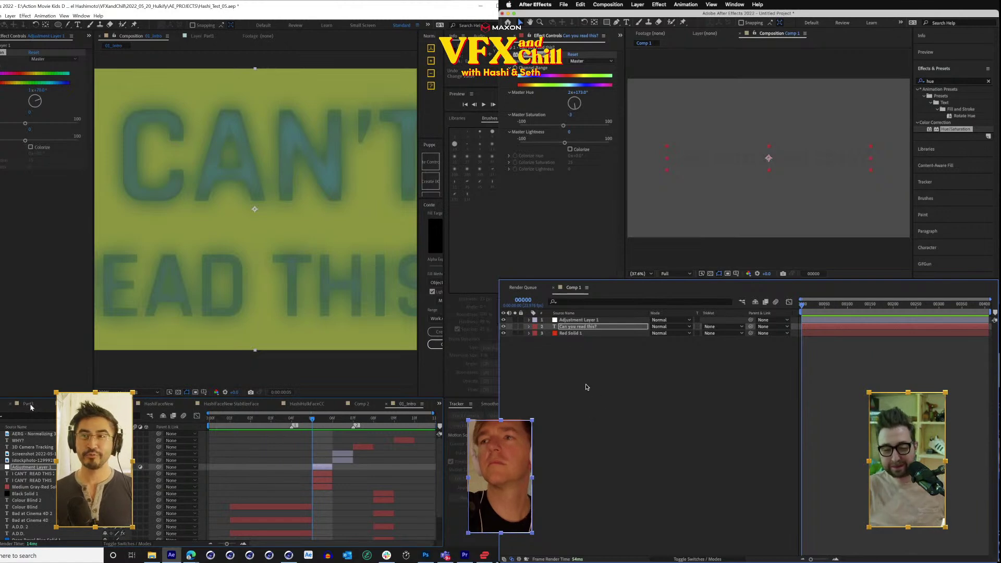
Start Cinema 4D and dismiss its Quick Start window.
mouse_move(744, 561)
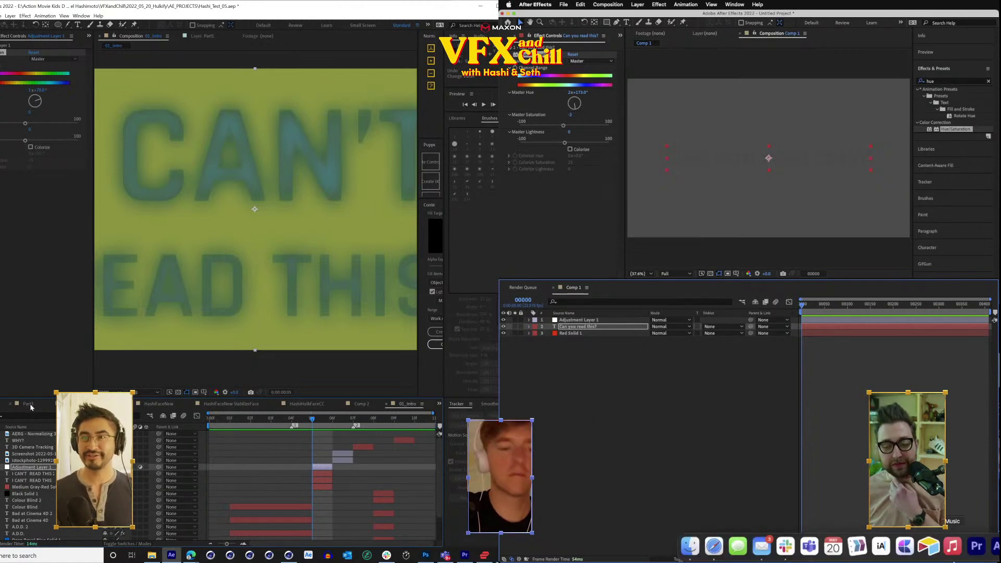
left_click(998, 547)
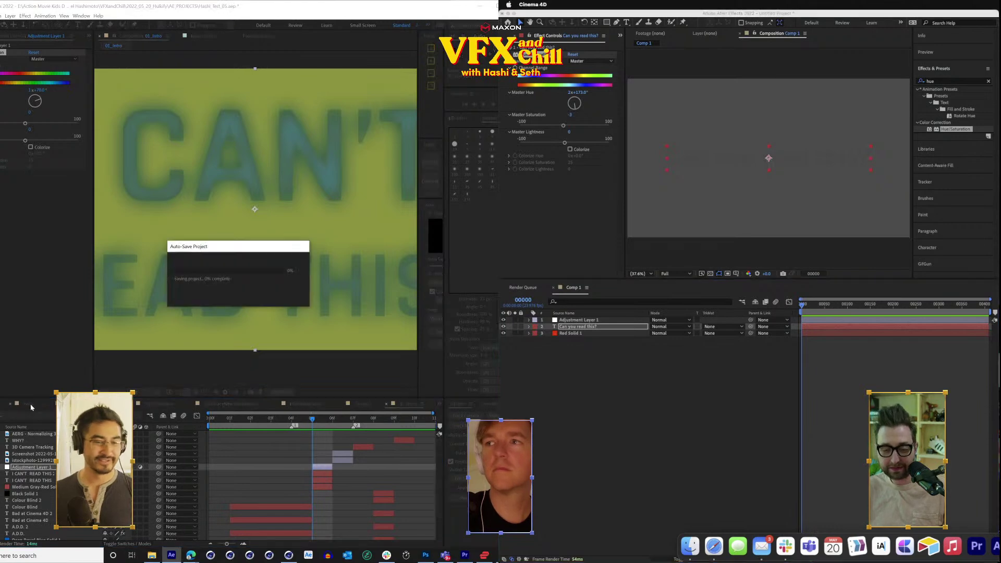
mouse_move(710, 547)
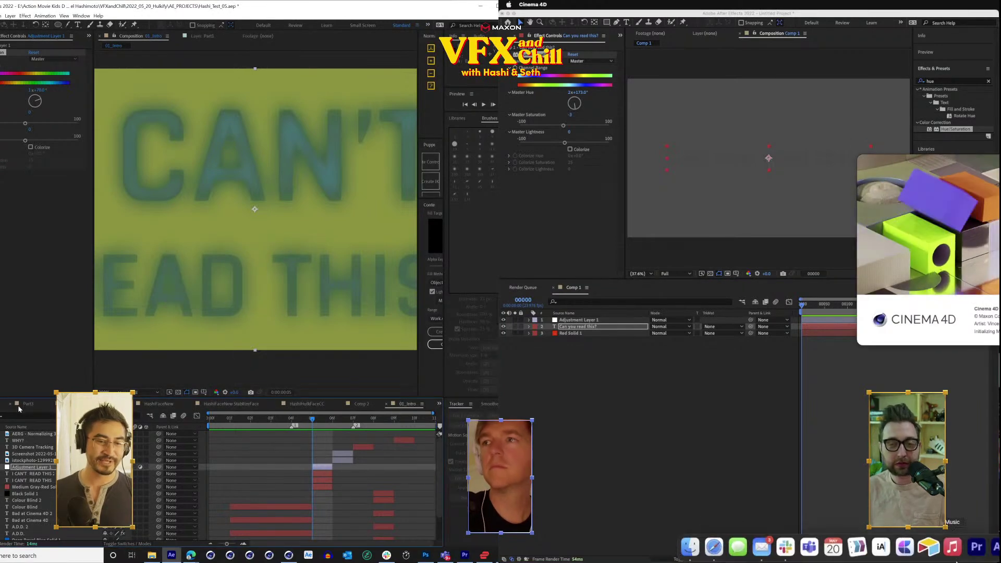
left_click(714, 546)
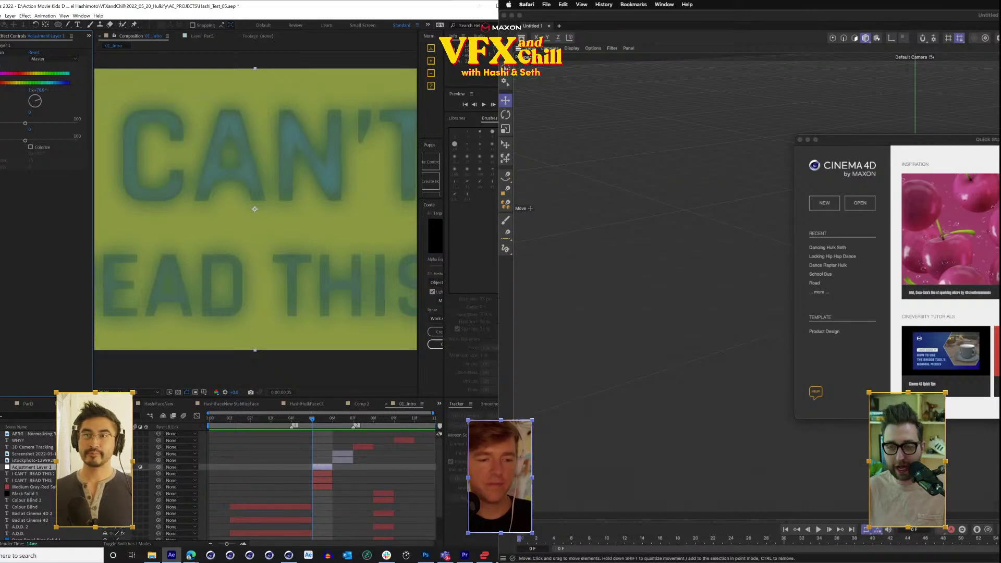
left_click(801, 140)
Switch to the HashSound_01 project in Premiere Pro and widen its timeline area, and reposition the Cinema 4D window.
left_click(465, 555)
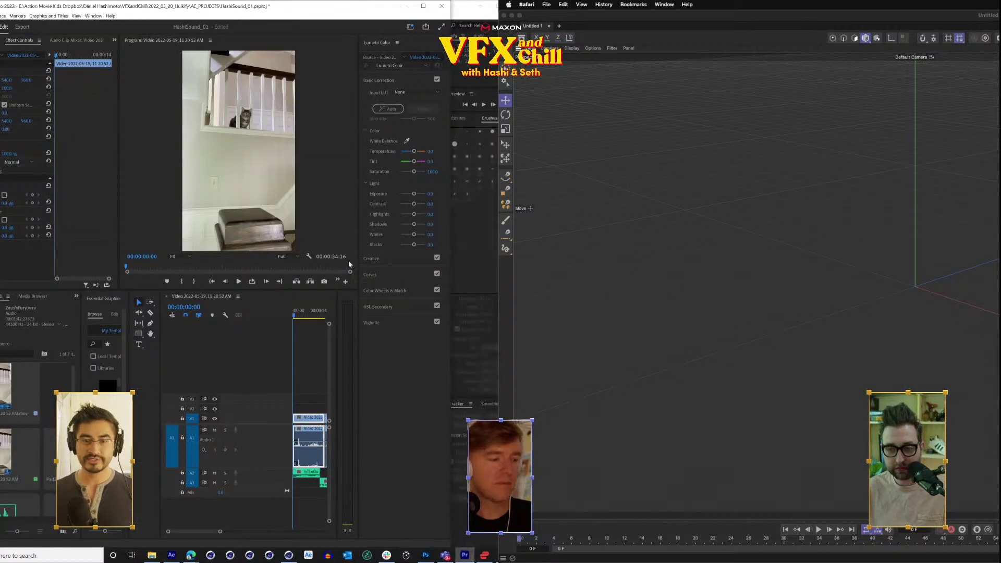
left_click_drag(658, 63, 607, 34)
left_click_drag(81, 338, 27, 340)
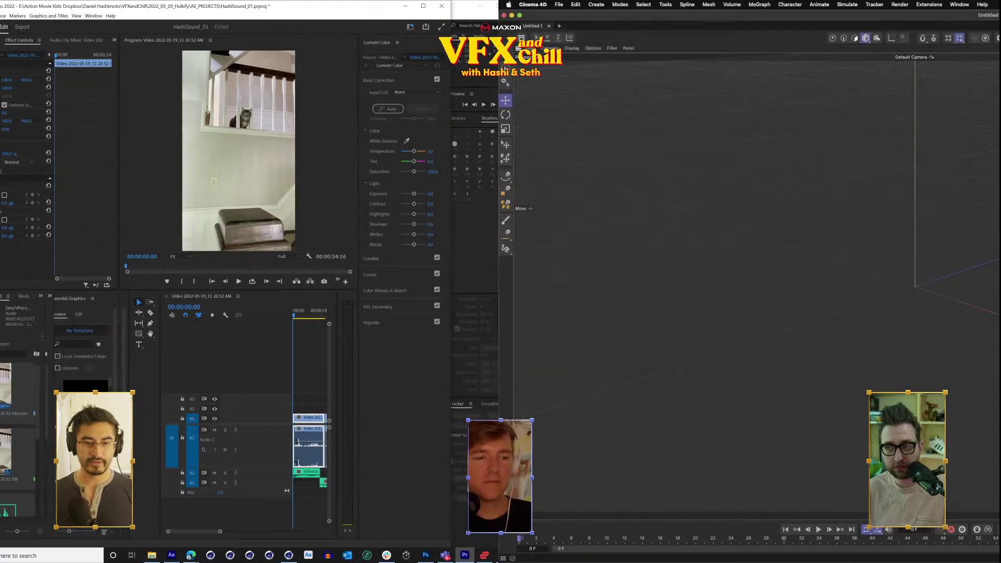
mouse_move(1000, 151)
left_mouse_down()
mouse_move(977, 151)
mouse_move(998, 152)
left_mouse_up()
left_click_drag(127, 344, 77, 345)
Bring up the Sketchfab Hulk model page in Safari below the Cinema 4D toolbar, and enlarge Premiere Pro's timeline width and program monitor.
mouse_move(762, 554)
left_click(714, 546)
left_click_drag(162, 370, 119, 373)
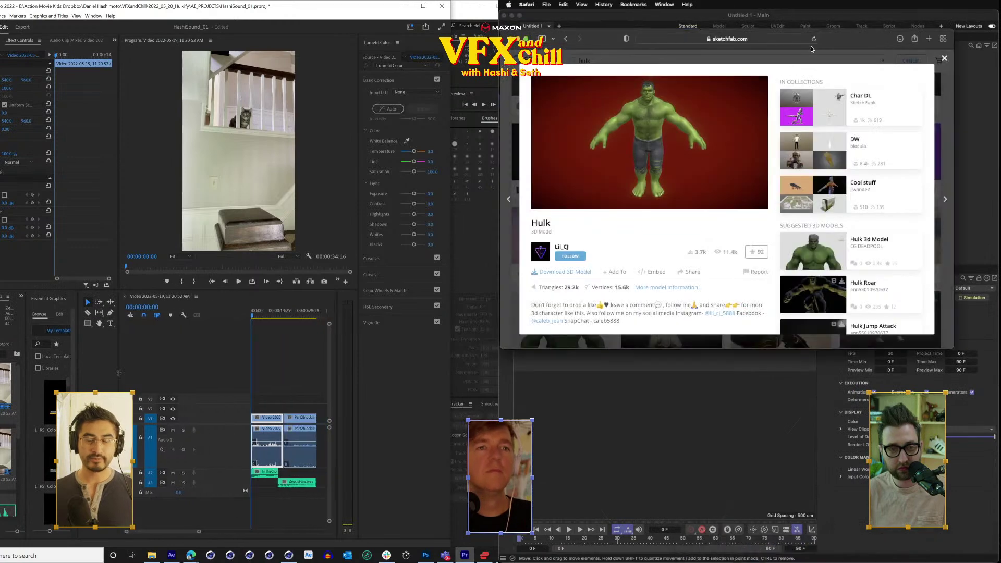
left_click_drag(853, 37, 855, 103)
mouse_move(191, 291)
left_mouse_down()
mouse_move(191, 381)
mouse_move(190, 372)
left_mouse_up()
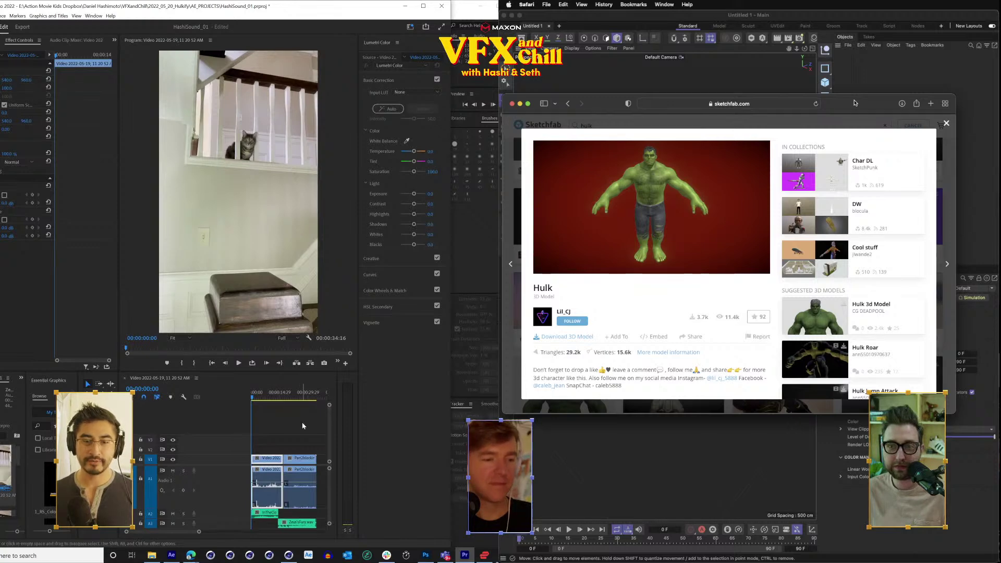
Play the Premiere Pro sequence from its start to about 00:00:09:03, and switch to Cinema 4D.
key("space")
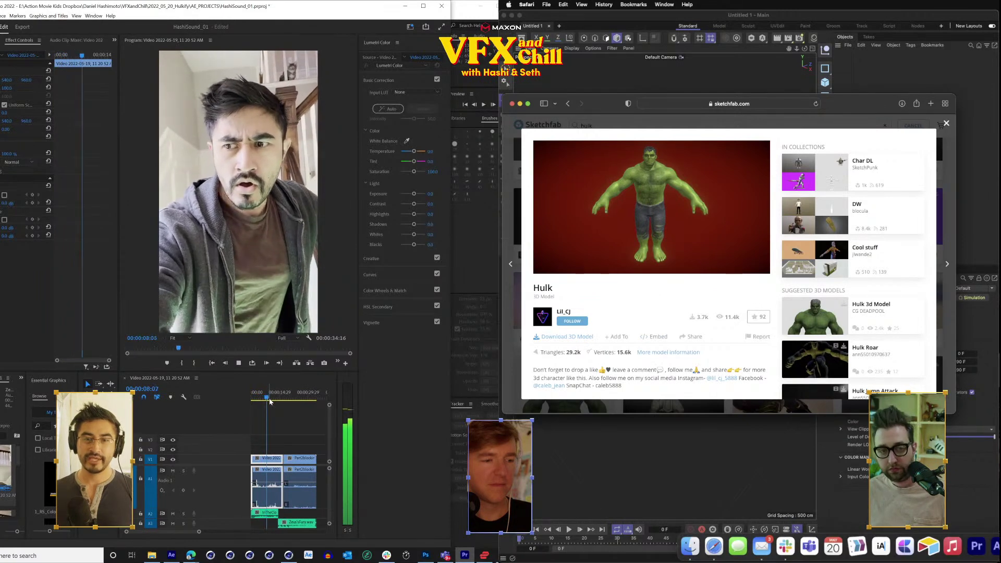
key("super+Tab")
key("space")
Open the Hulk model 0.obj in Cinema 4D with the default OBJ import settings, and play the Premiere Pro footage on to about 00:00:11:14.
left_click(558, 4)
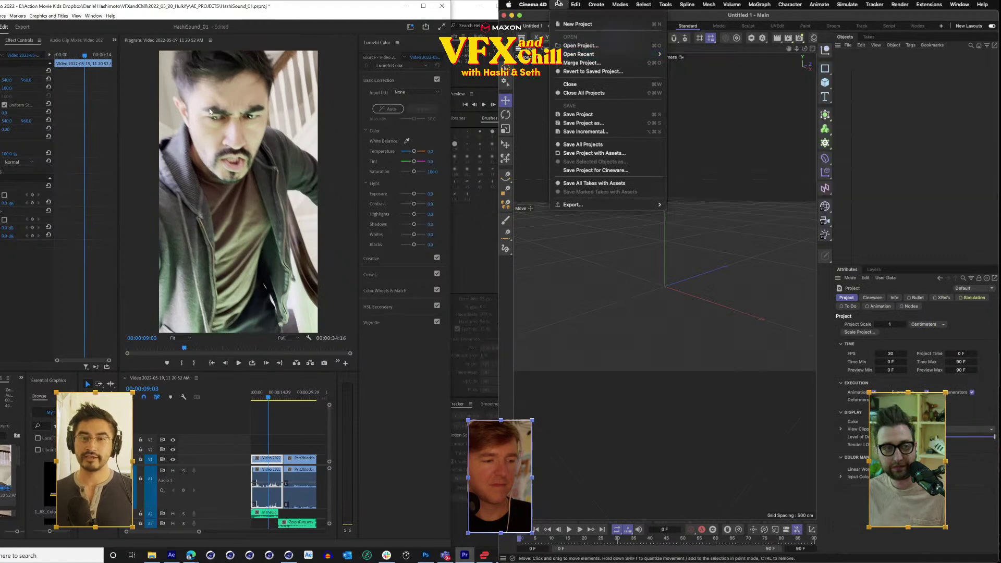
left_click(578, 46)
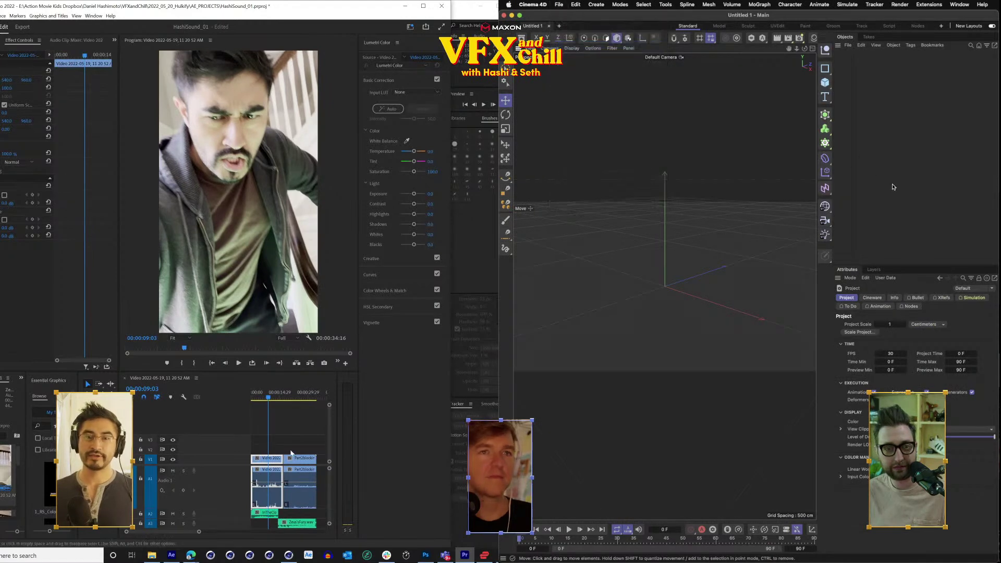
key("Escape")
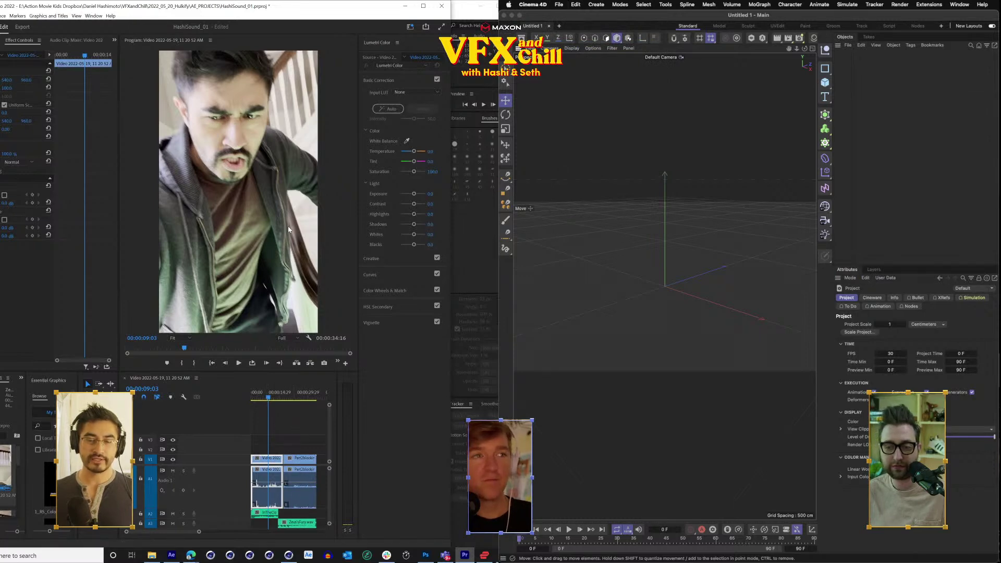
key("space")
key("space")
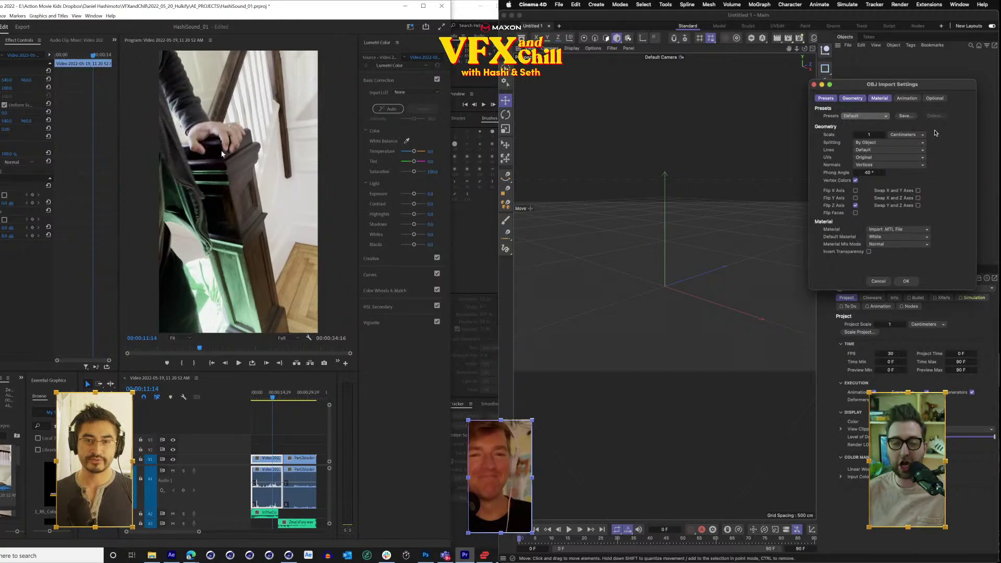
left_click_drag(906, 84, 884, 74)
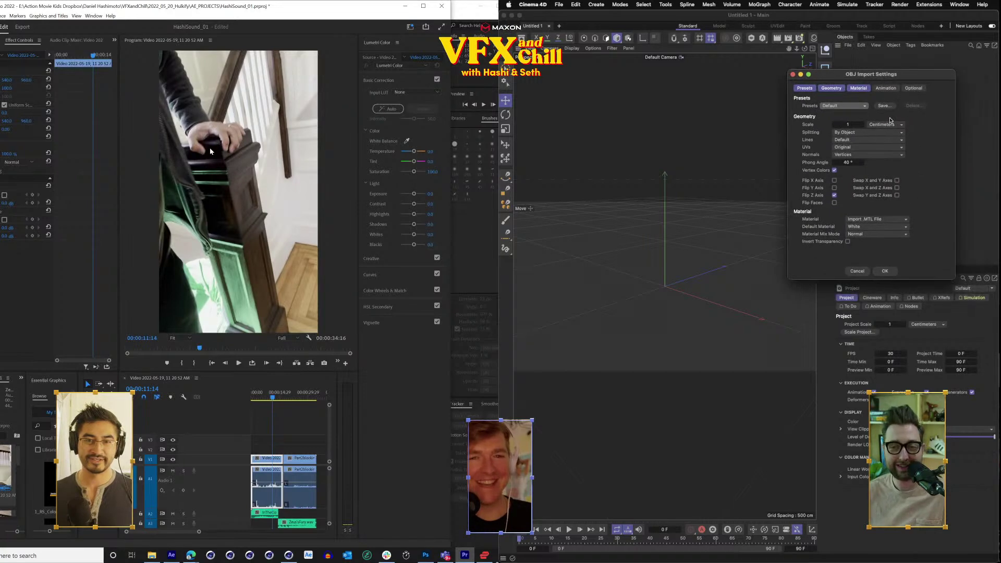
left_click(885, 272)
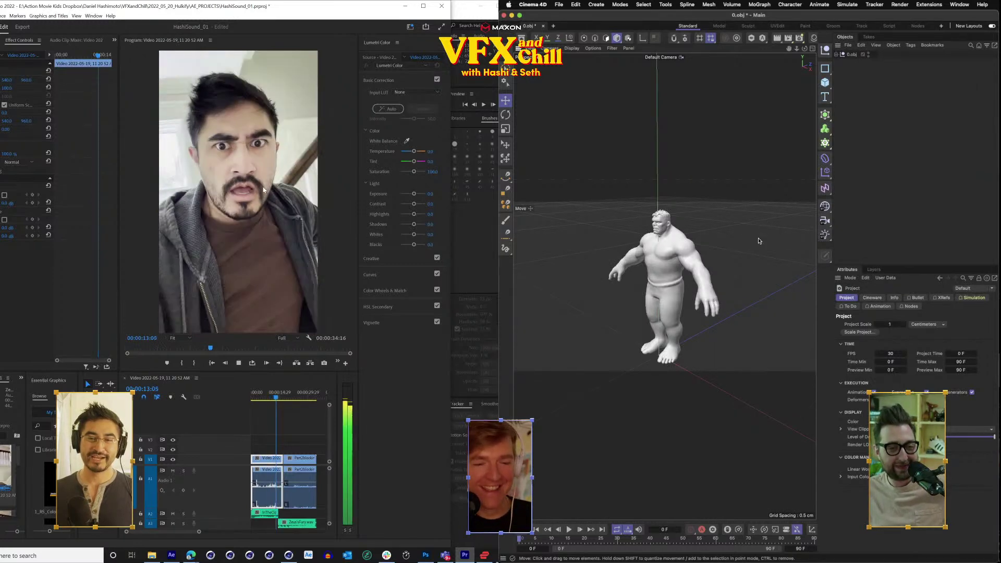
View the Hulk model from the front and load its body texture from the textures folder into the color of material 40_mesh3_0_0_0.
left_click_drag(805, 48, 865, 37)
left_click_drag(665, 286, 767, 384)
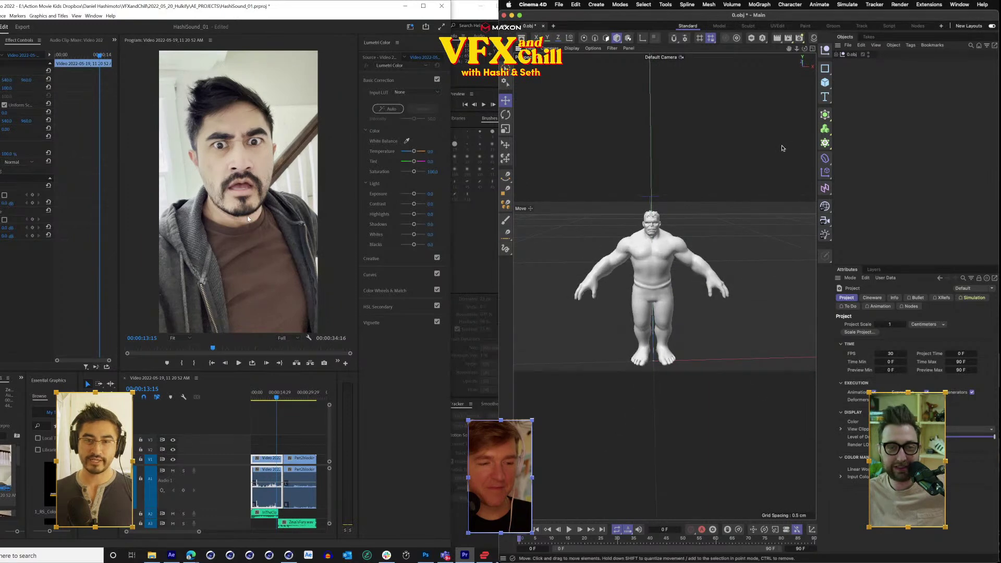
left_click(813, 38)
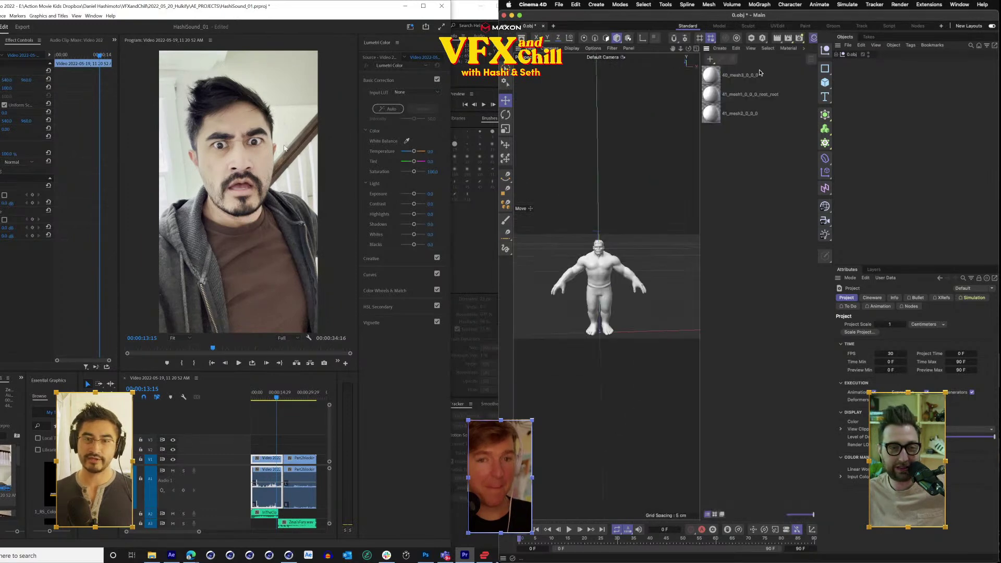
left_click(735, 79)
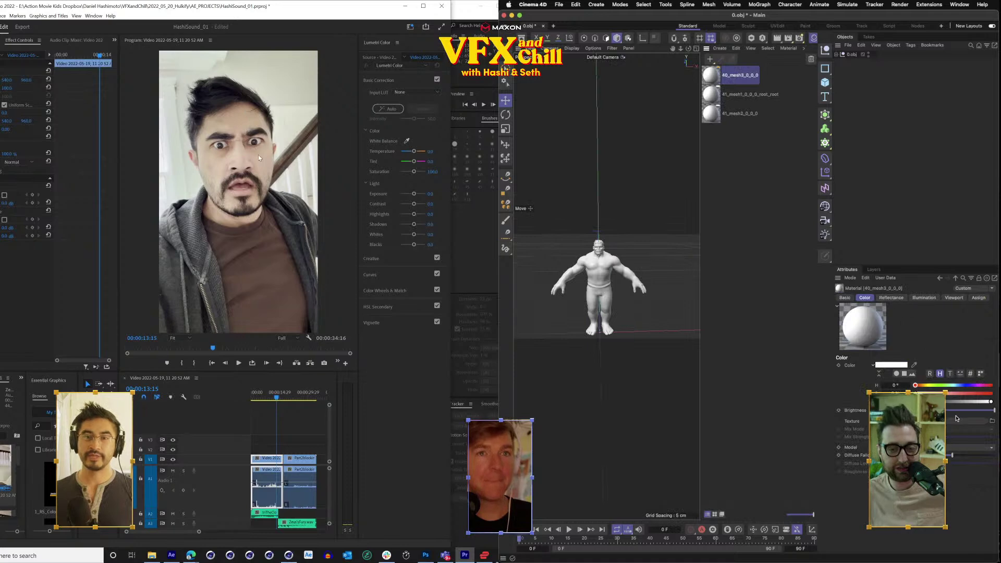
left_click(992, 422)
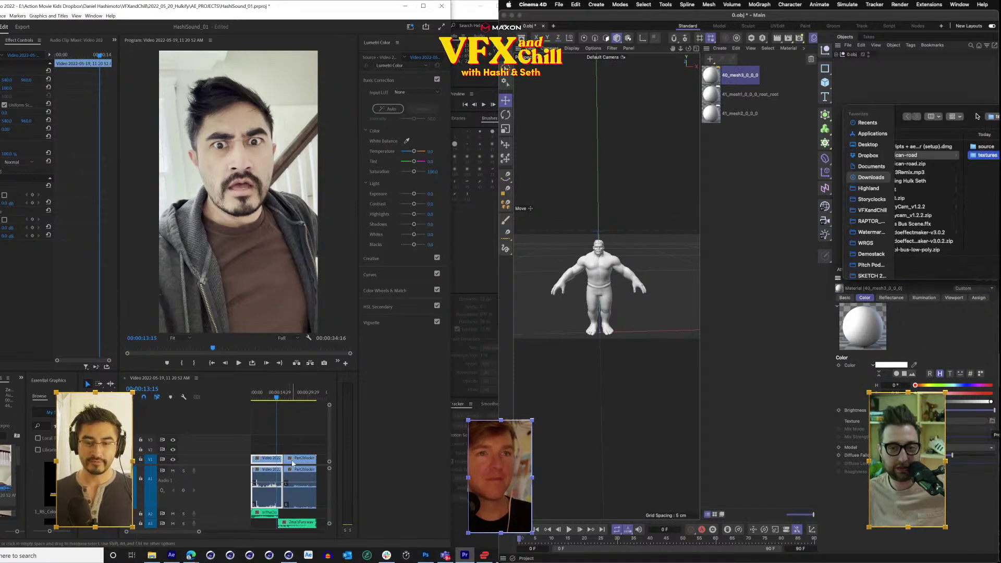
left_click_drag(977, 116, 1000, 121)
Move the second video clip later so the first clip can run longer, and scrub the sequence to about 00:00:26:28.
left_click_drag(291, 462, 347, 464)
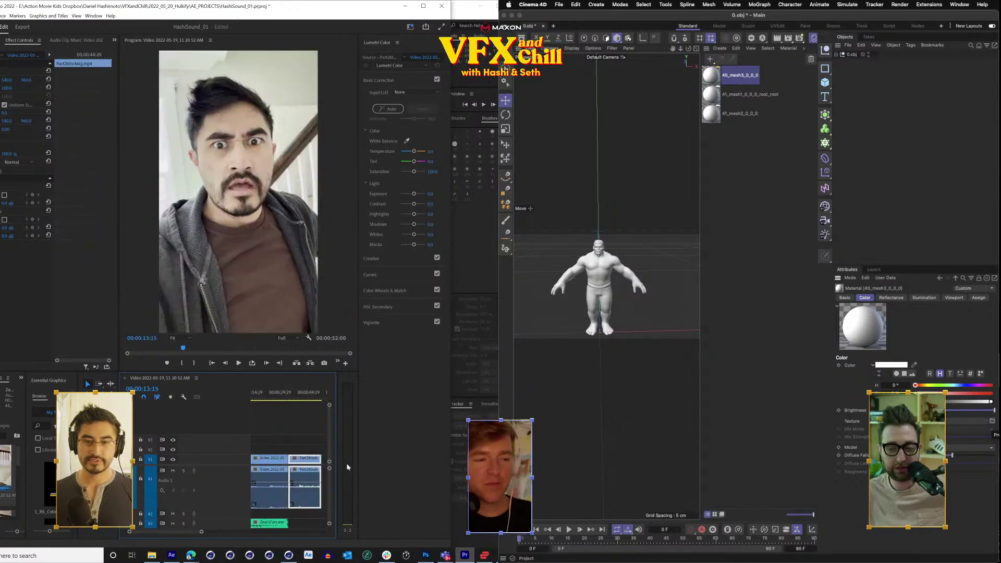
key("space")
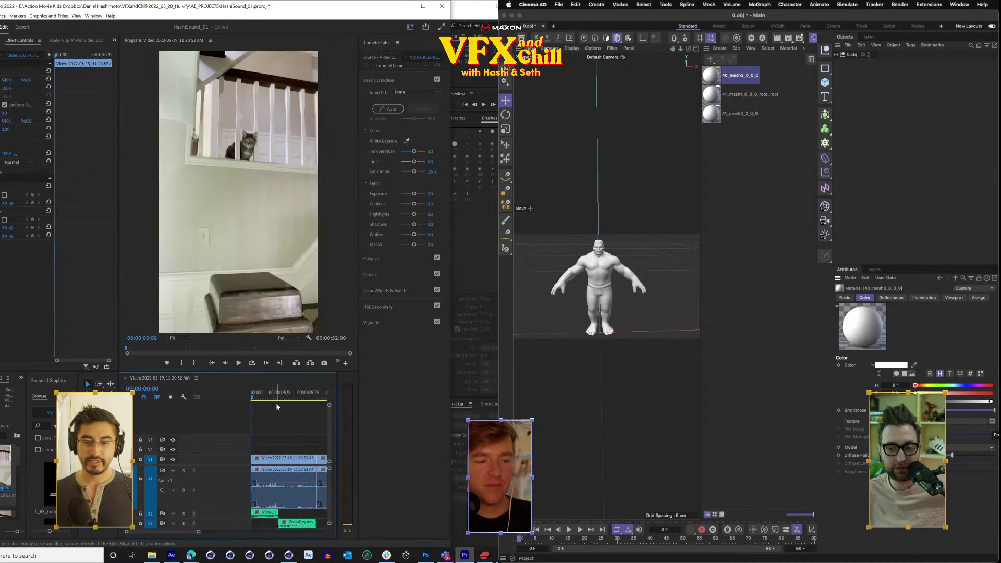
left_click(288, 395)
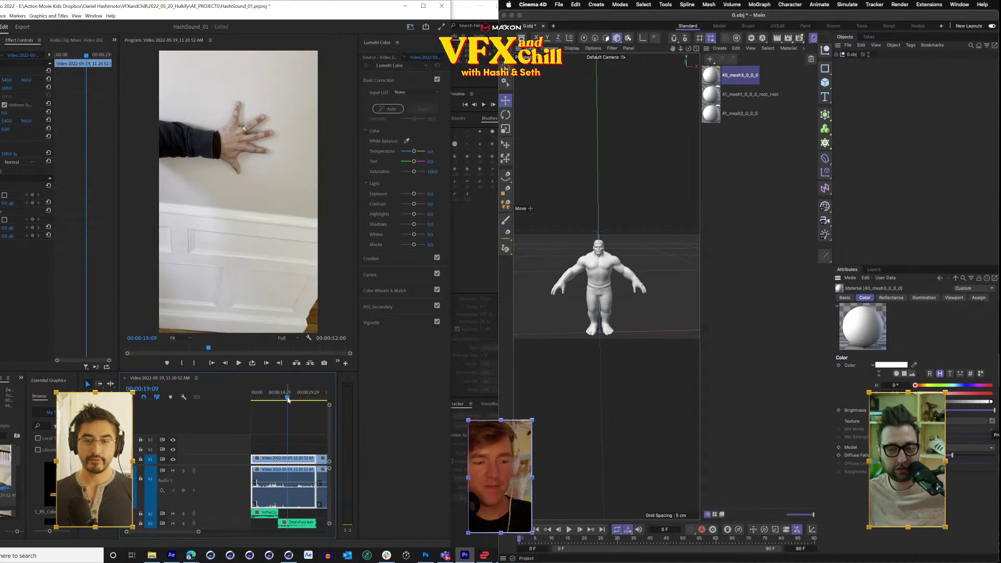
left_click_drag(289, 400, 297, 400)
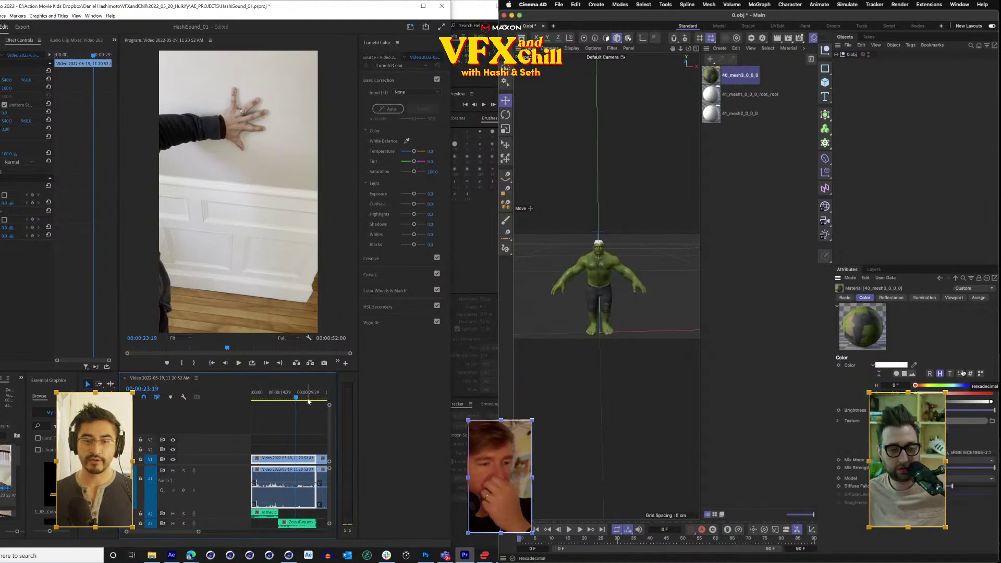
left_click_drag(299, 399, 305, 403)
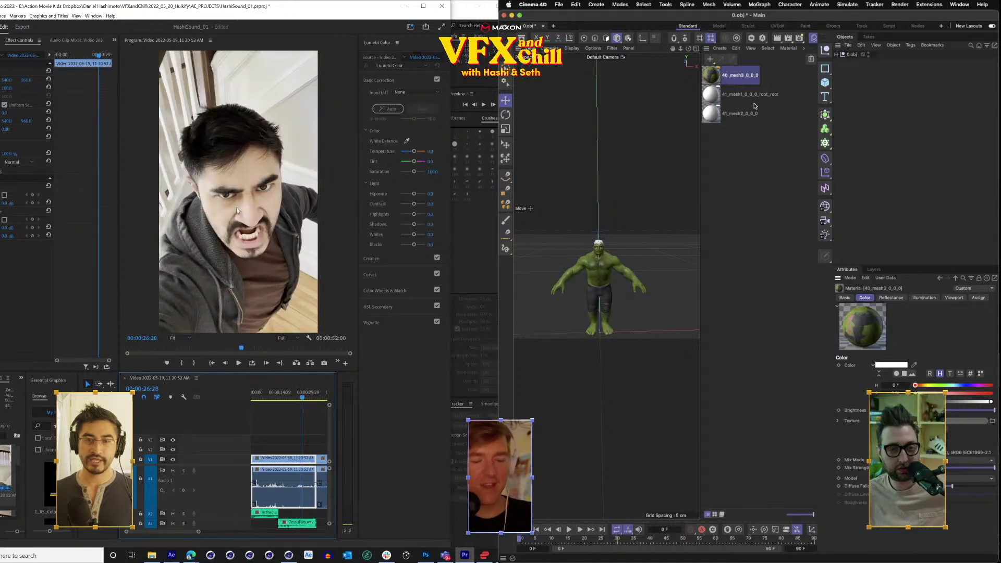
Enable the Normal channel of material 40_mesh3_0_0_0 with a normal map texture, and move the Premiere Pro sequence to 00:00:14:24.
left_click(845, 297)
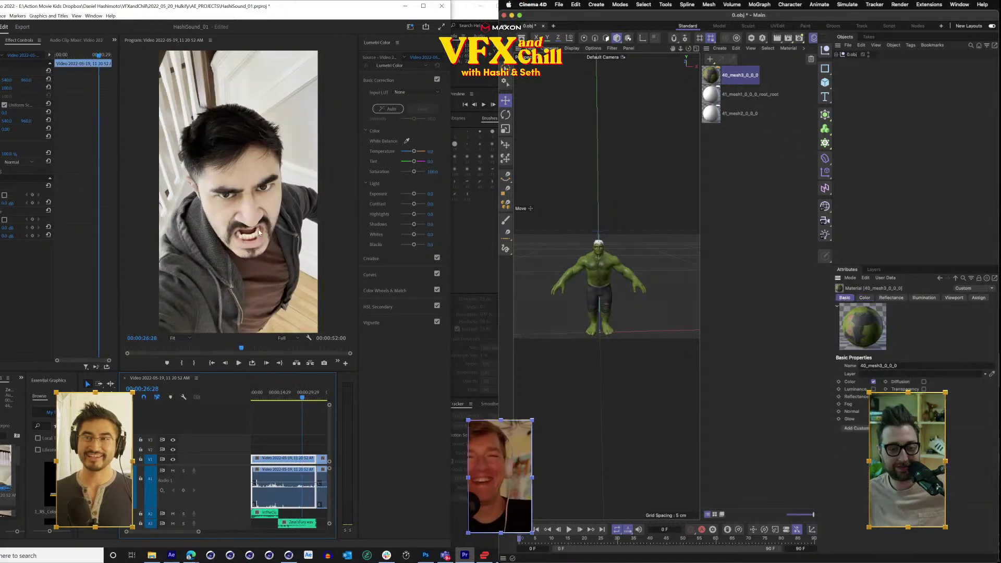
left_click(918, 297)
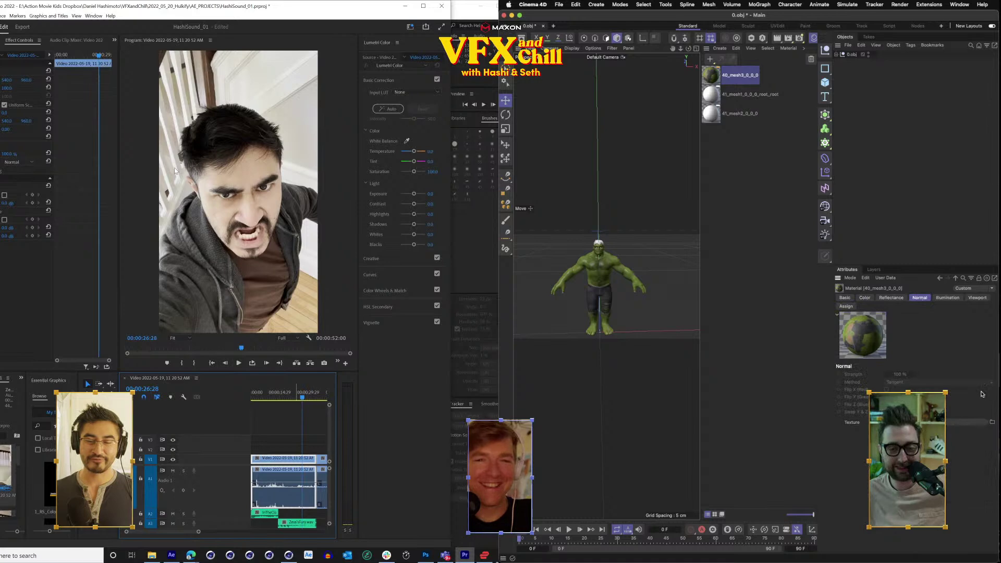
left_click(992, 422)
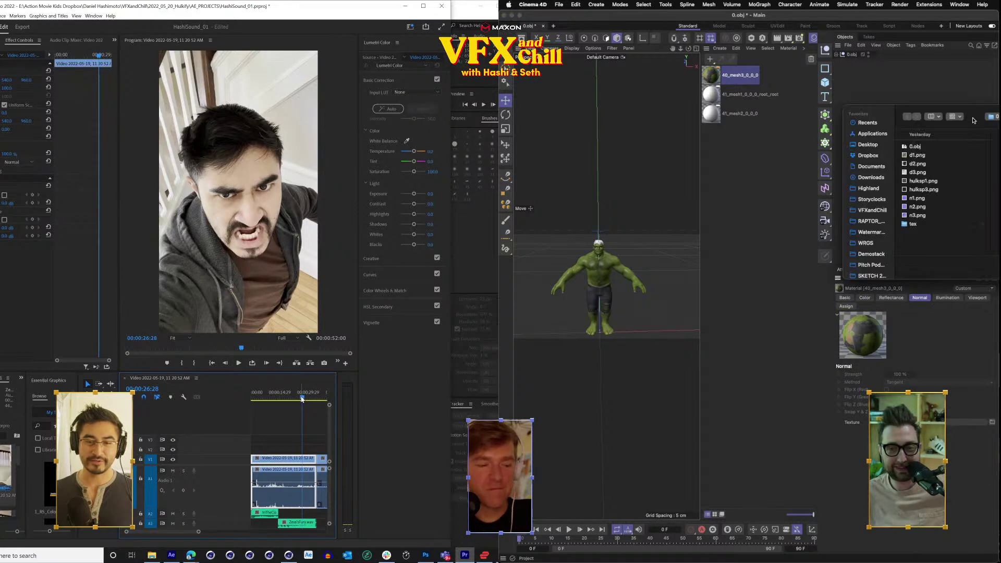
left_click(279, 397)
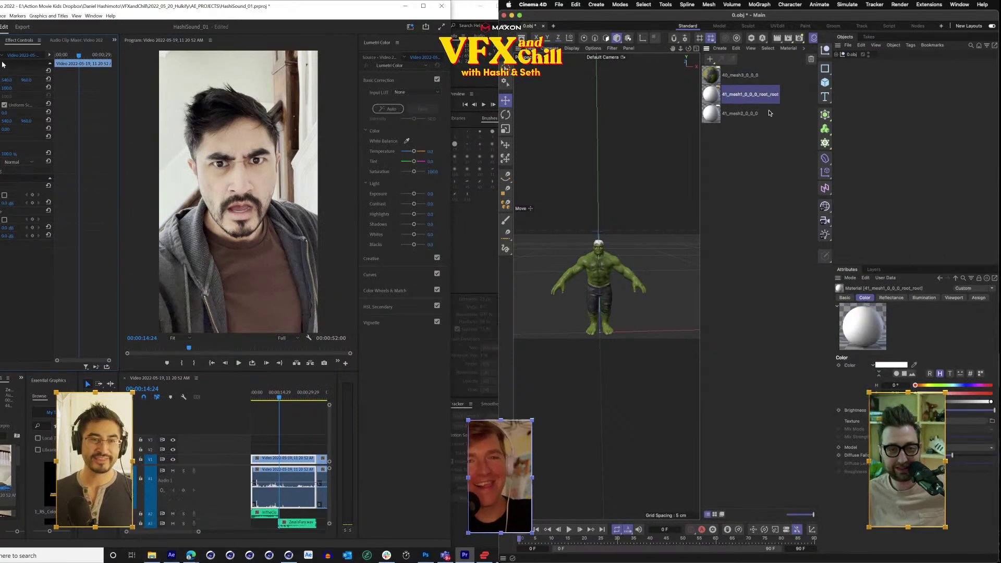
Show the Source monitor in Premiere Pro, and widen both it and the Project panel.
key("shift+2")
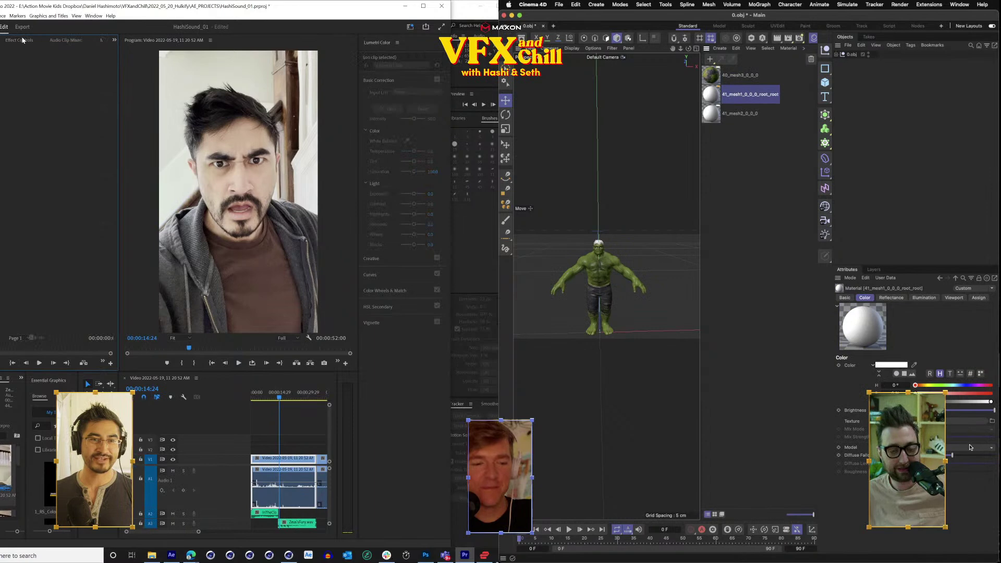
left_click_drag(119, 136, 134, 134)
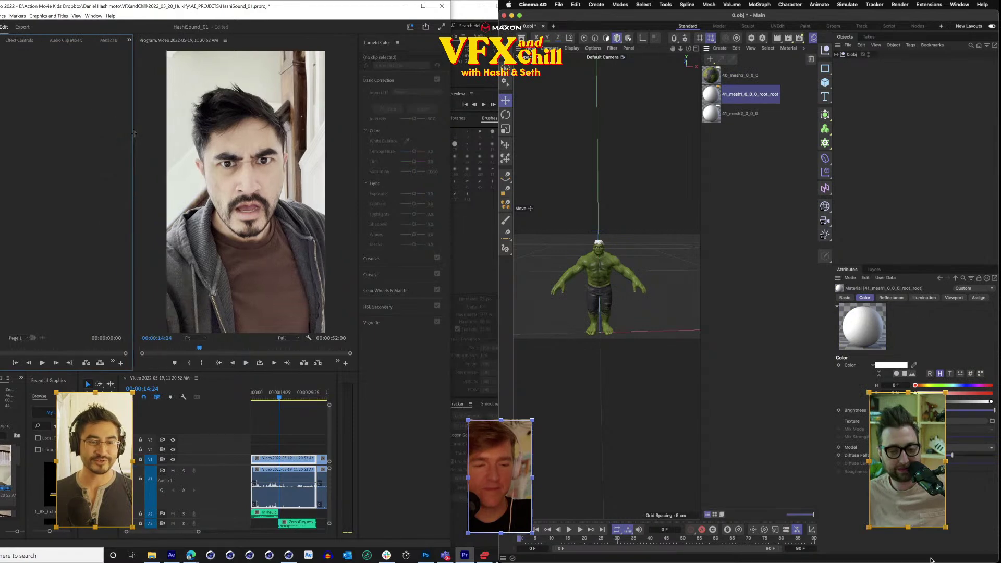
left_click(6, 465)
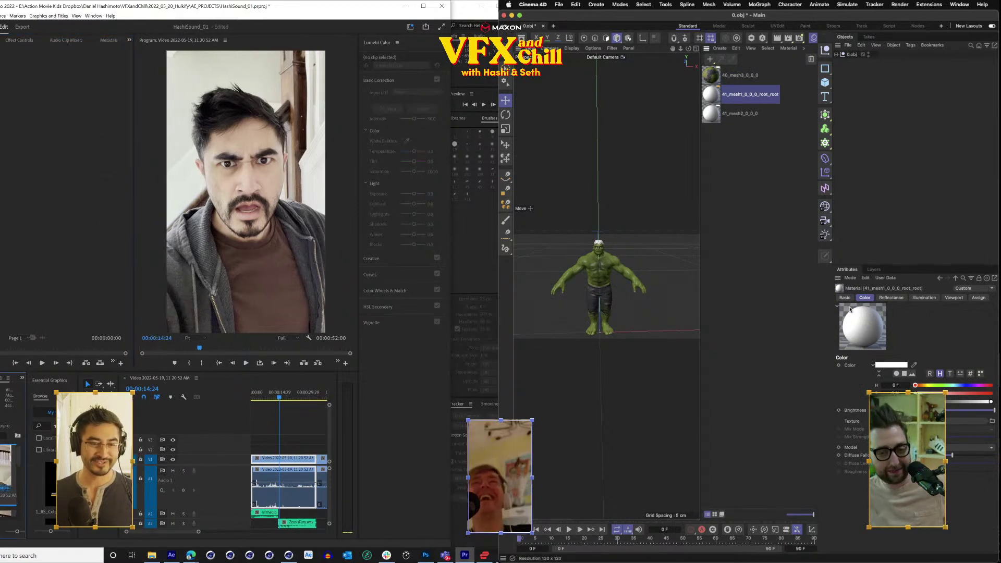
left_click_drag(26, 423, 141, 422)
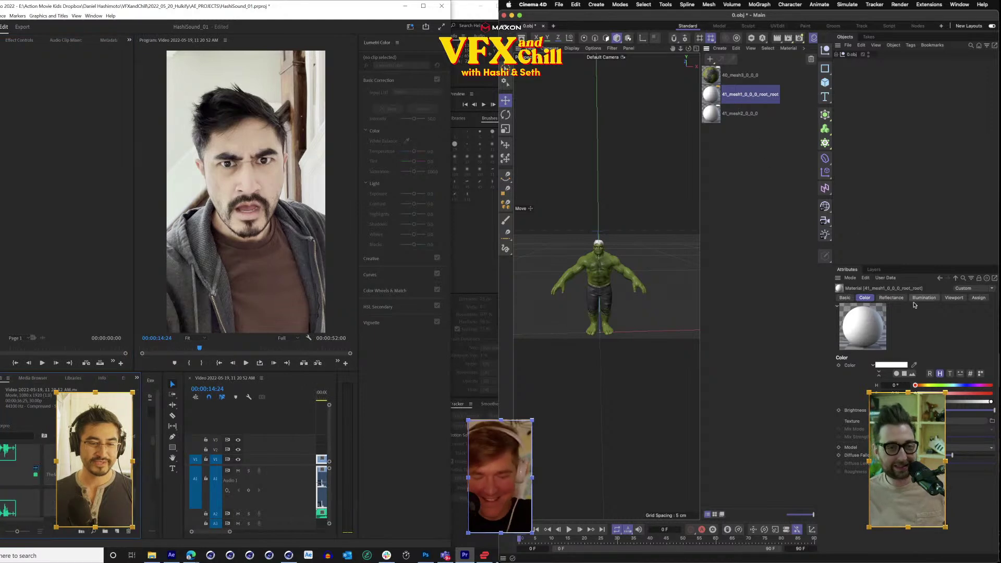
Load a color texture into material 41_mesh1_0_0_0_root_root, and import the Hashi Footage videos from 1 27 25 PM.mov through 11 25 54 AM.mov.
left_click(992, 421)
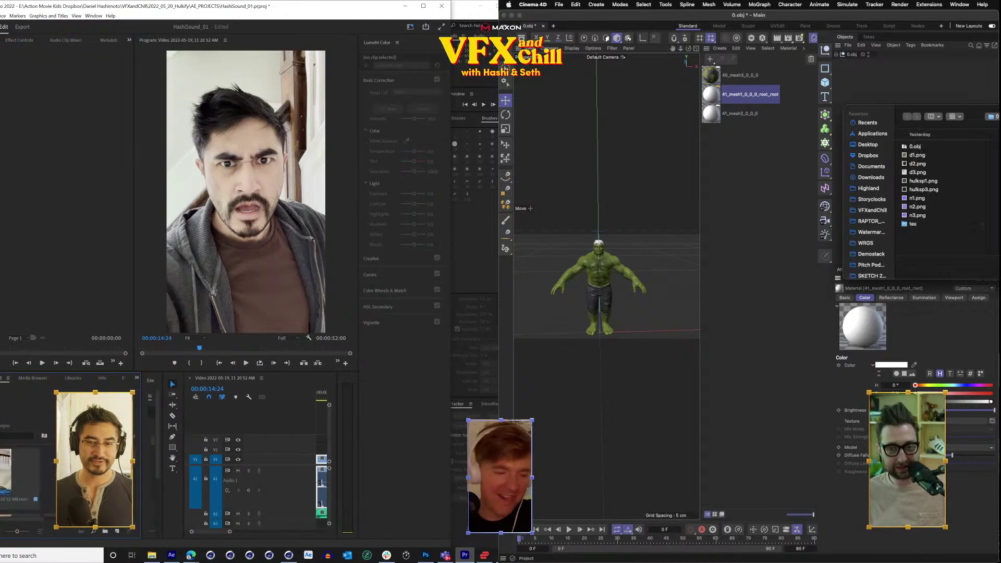
double_click(46, 484)
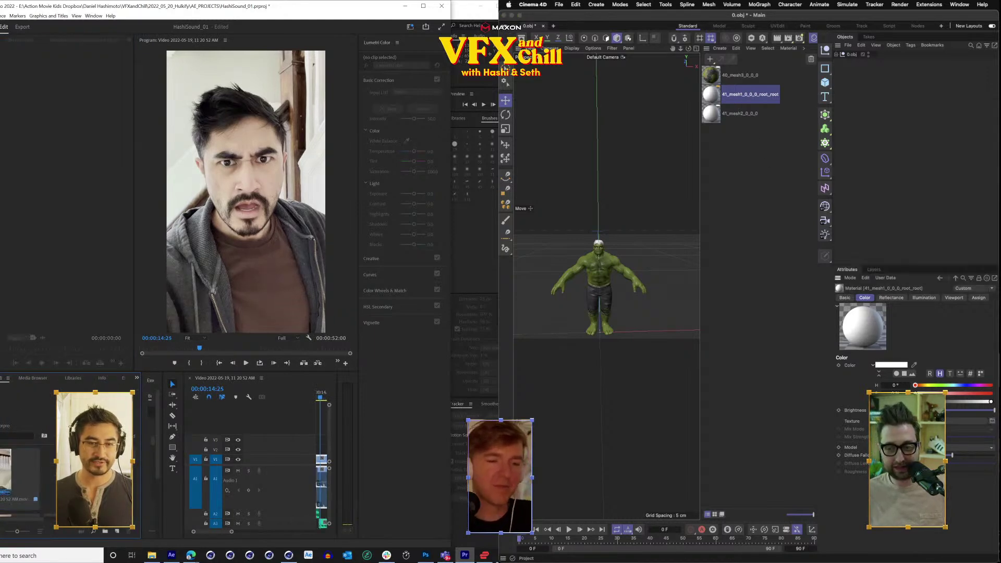
left_click(135, 87)
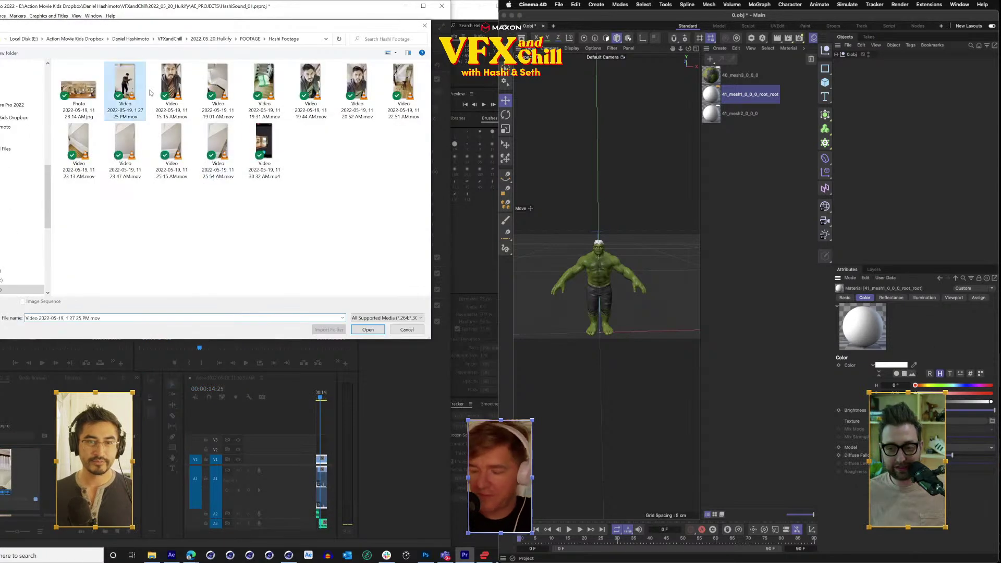
left_click(219, 143, "shift")
left_click(366, 330)
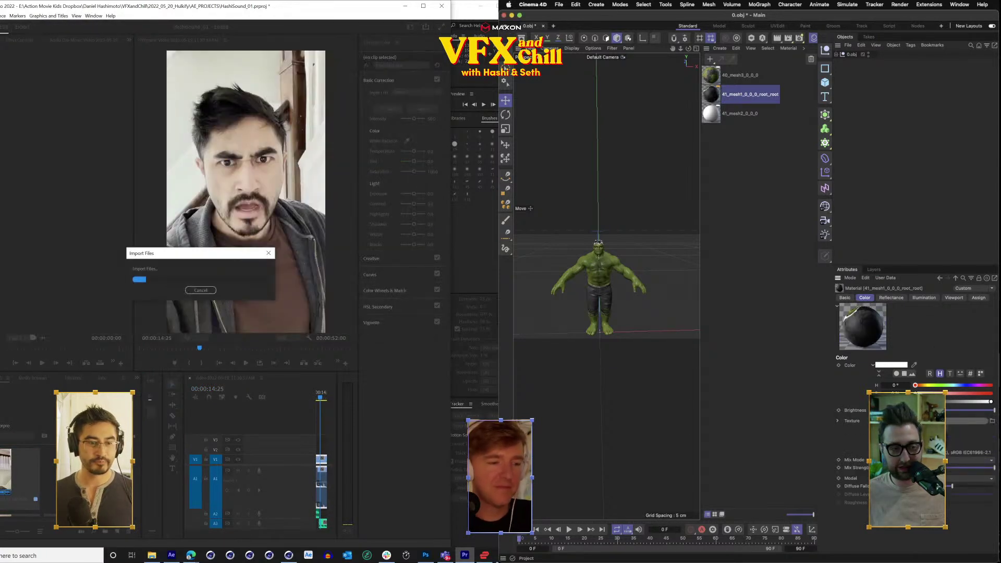
Inspect the Hulk model up close, and give the Premiere Pro Project panel more height.
mouse_move(608, 267)
left_mouse_down()
mouse_move(621, 311)
mouse_move(613, 277)
left_mouse_up()
scroll(613, 276, "up", 10)
scroll(613, 277, "down", 15)
scroll(613, 276, "up", 15)
scroll(613, 277, "down", 10)
left_click_drag(74, 354, 76, 226)
Browse the imported clips and load Video 2022-05-19, 11 19 31 AM.mov into the Source monitor.
scroll(604, 266, "up", 5)
left_click(3, 379)
scroll(4, 379, "down", 1)
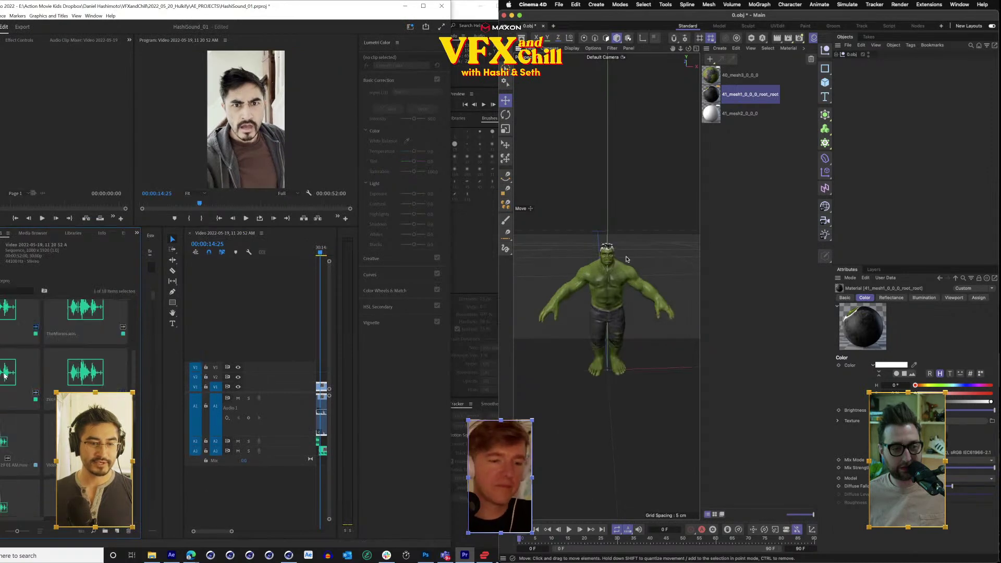
scroll(4, 376, "down", 4)
scroll(627, 259, "up", 5)
scroll(13, 347, "up", 1)
scroll(627, 259, "down", 3)
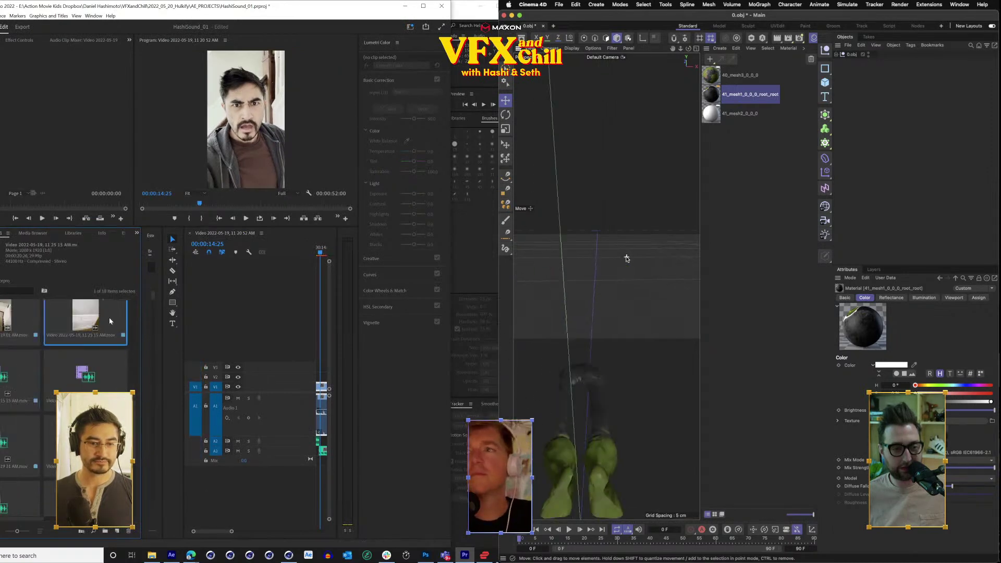
key("Right")
scroll(627, 259, "up", 2)
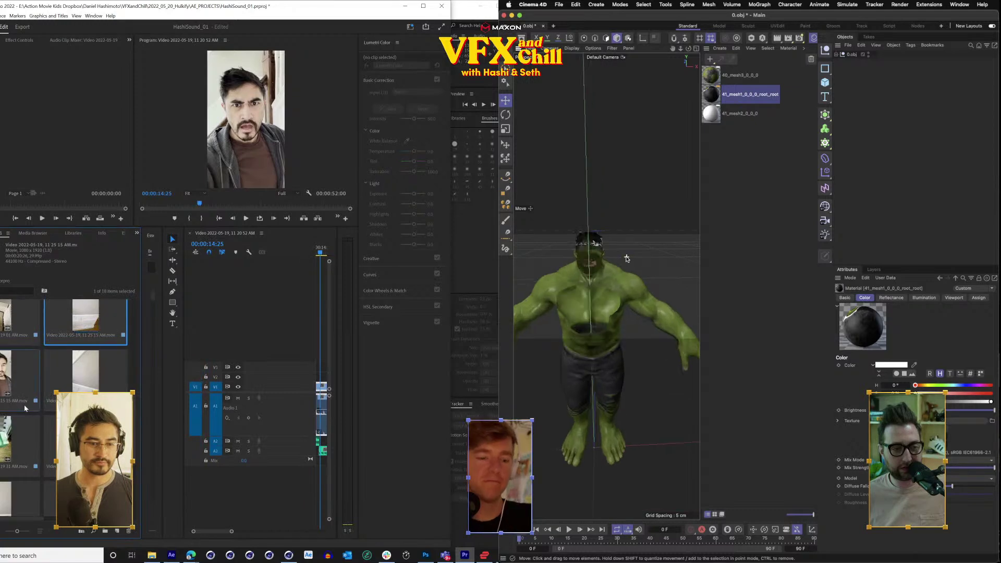
scroll(636, 259, "down", 3)
double_click(10, 419)
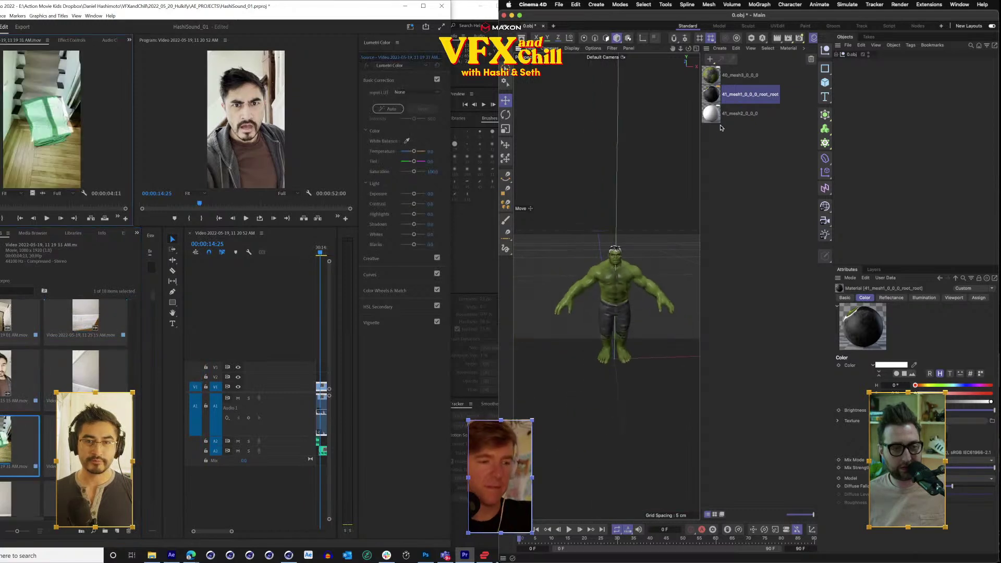
Load a color texture into material 41_mesh2_0_0_0, and scrub the Premiere Pro sequence back to 00:00:07:10.
left_click(718, 116)
left_click(994, 421)
left_click_drag(199, 211, 168, 220)
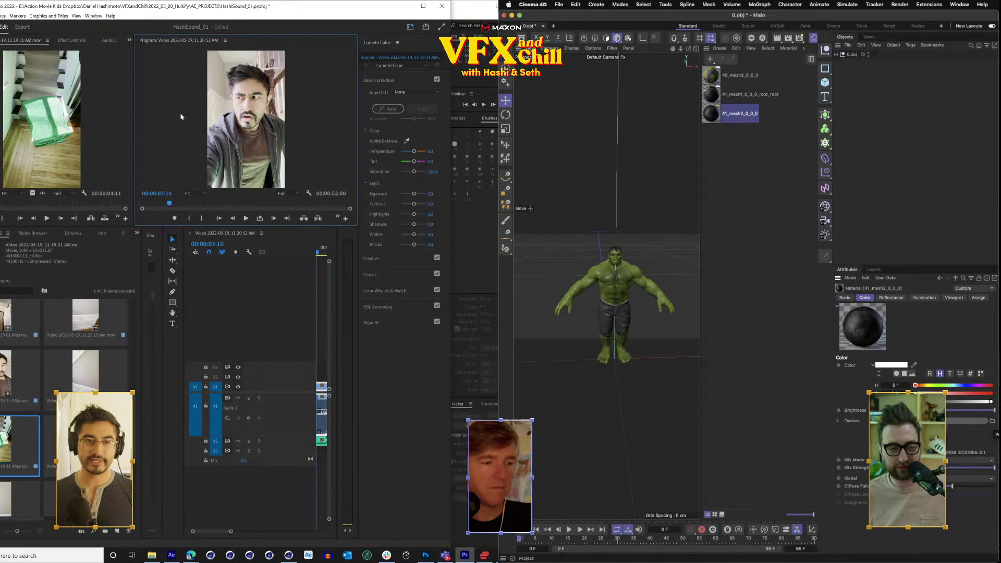
Enable the Normal channel of material 41_mesh2_0_0_0 with n3.png as its texture, and enlarge the Premiere Pro monitors.
left_click(843, 298)
left_click(873, 411)
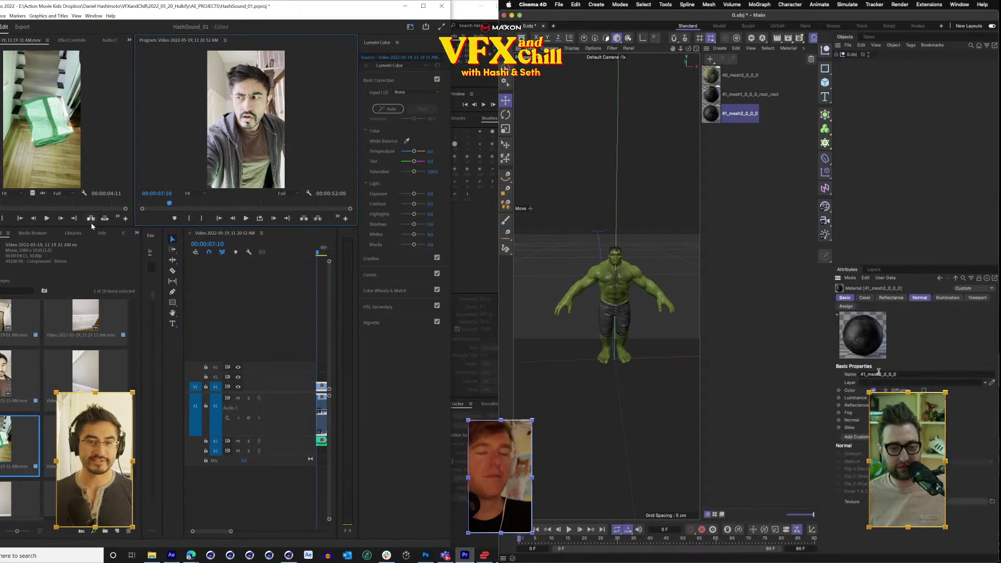
left_click_drag(94, 226, 125, 394)
left_click(992, 501)
left_click(917, 215)
key("Return")
left_click_drag(126, 299, 136, 365)
Enable the Normal channel of material 41_mesh1_0_0_0_root_root with n3.png as its texture, and give the Project panel more height again.
left_click(750, 94)
left_click(873, 411)
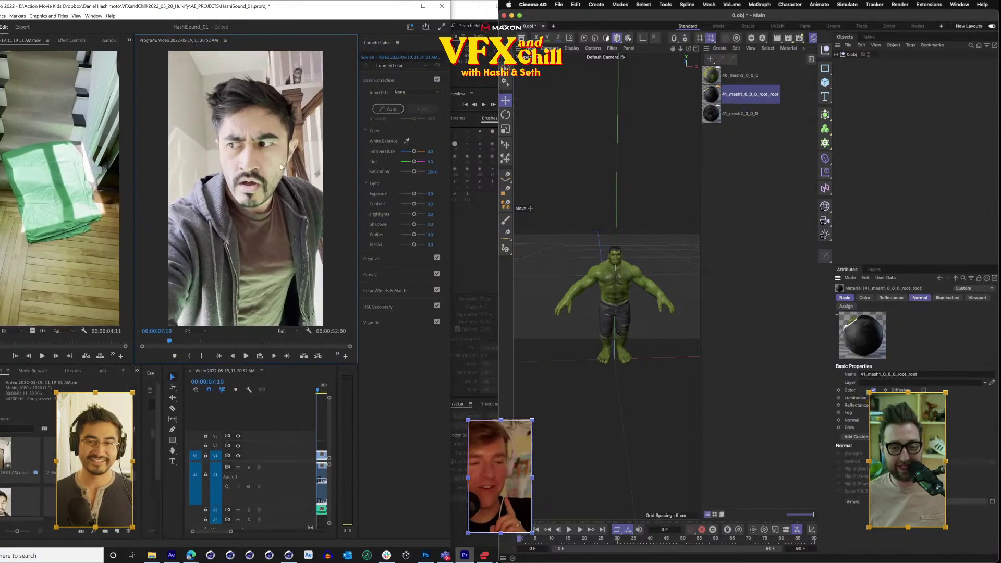
left_click_drag(113, 364, 113, 265)
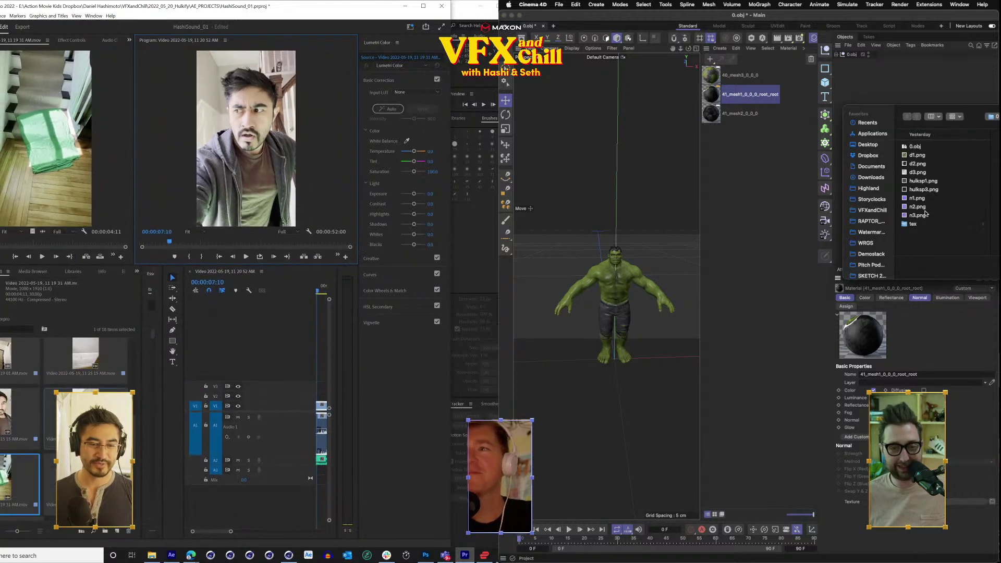
double_click(926, 213)
Hide the Material Manager in Cinema 4D, and load Video 2022-05-19, 11 25 54 AM.mov into the Premiere Pro Source monitor.
left_click(96, 469)
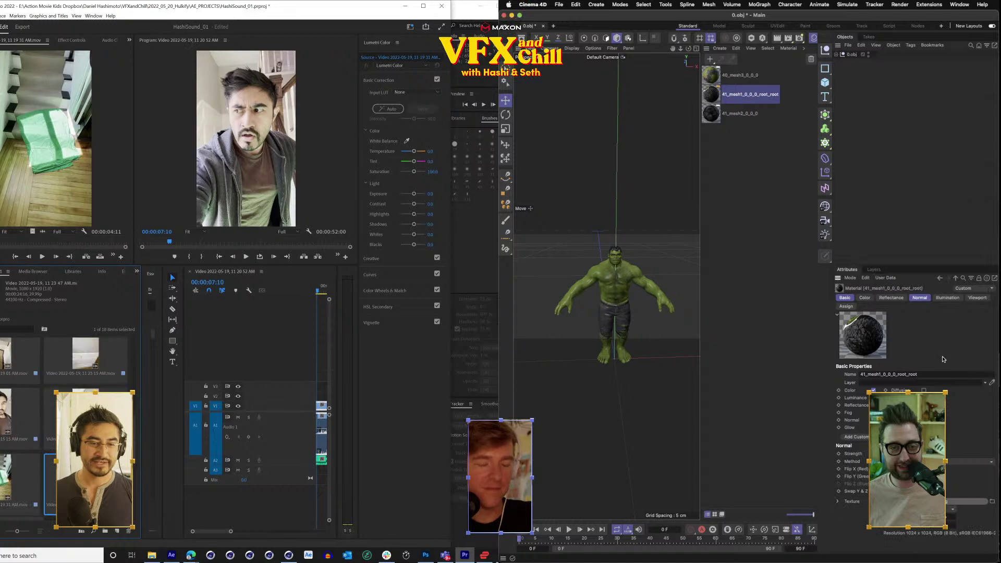
scroll(89, 454, "down", 3)
scroll(89, 454, "up", 1)
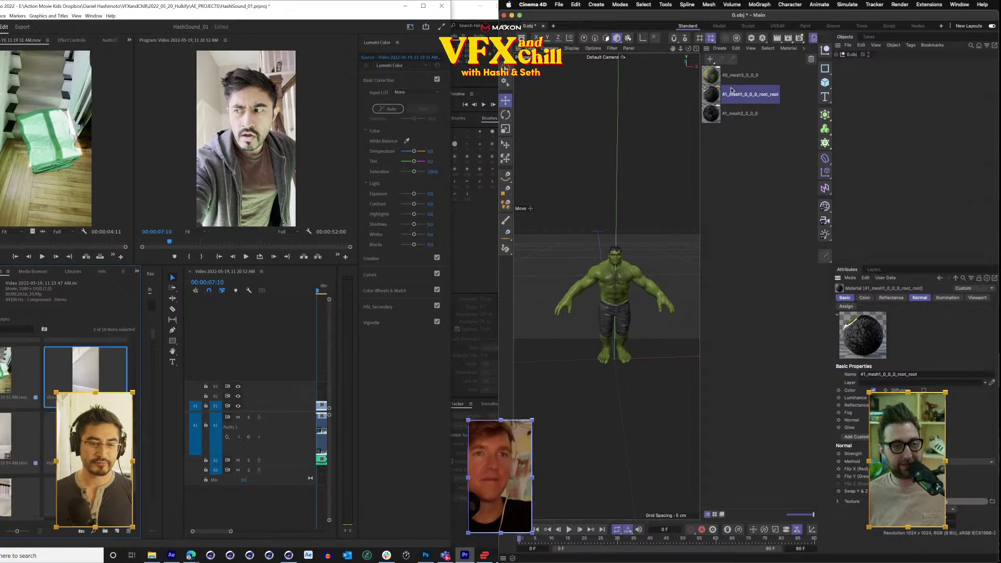
left_click(808, 45)
left_click(23, 433)
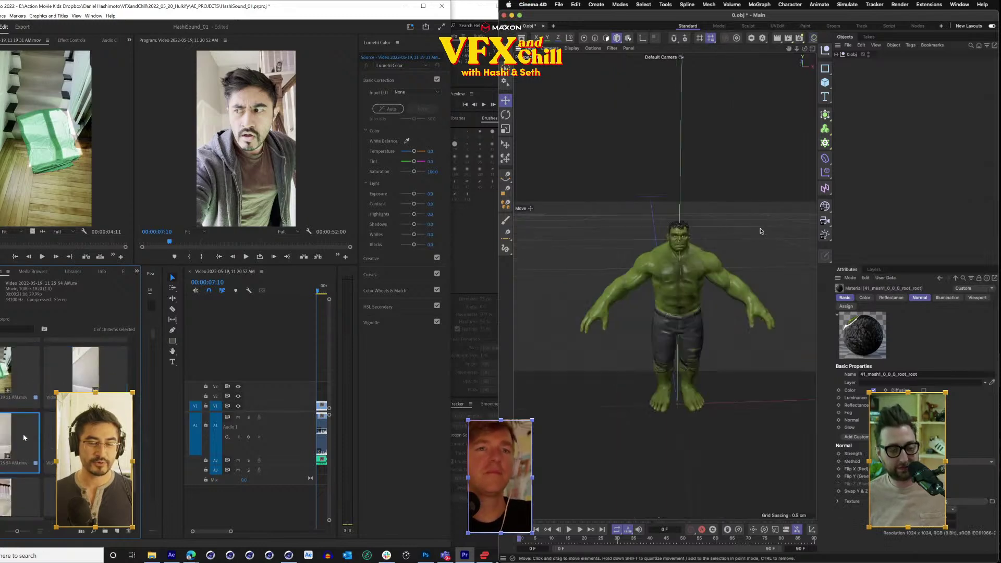
left_click_drag(760, 231, 757, 234)
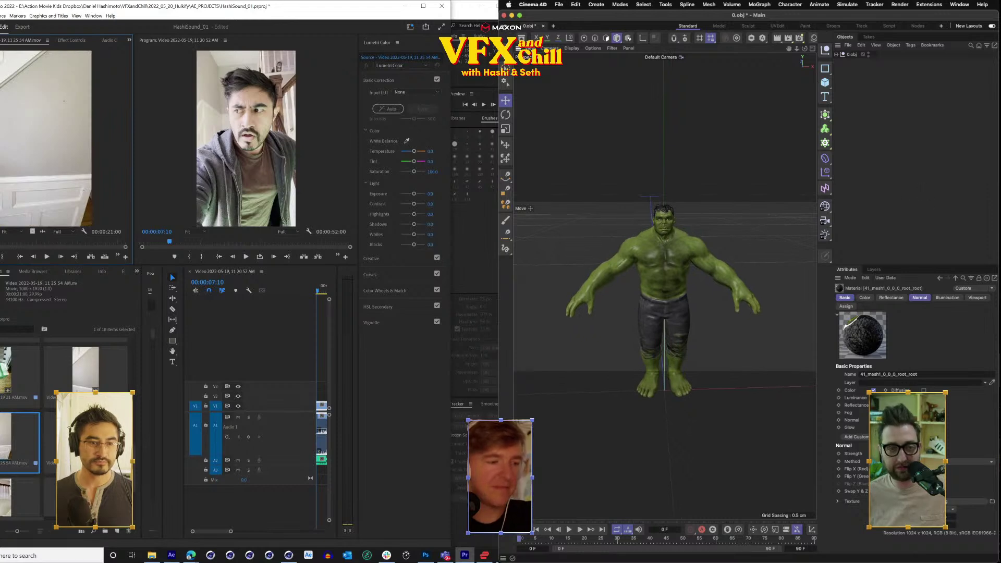
Play and scrub the start of the 11 25 54 AM clip, and examine the textured Hulk model from several sides.
key("space")
mouse_move(0, 247)
left_mouse_down()
mouse_move(15, 248)
mouse_move(7, 250)
left_mouse_up()
left_click_drag(664, 286, 725, 300)
left_click_drag(6, 251, 0, 251)
left_click_drag(664, 287, 625, 284)
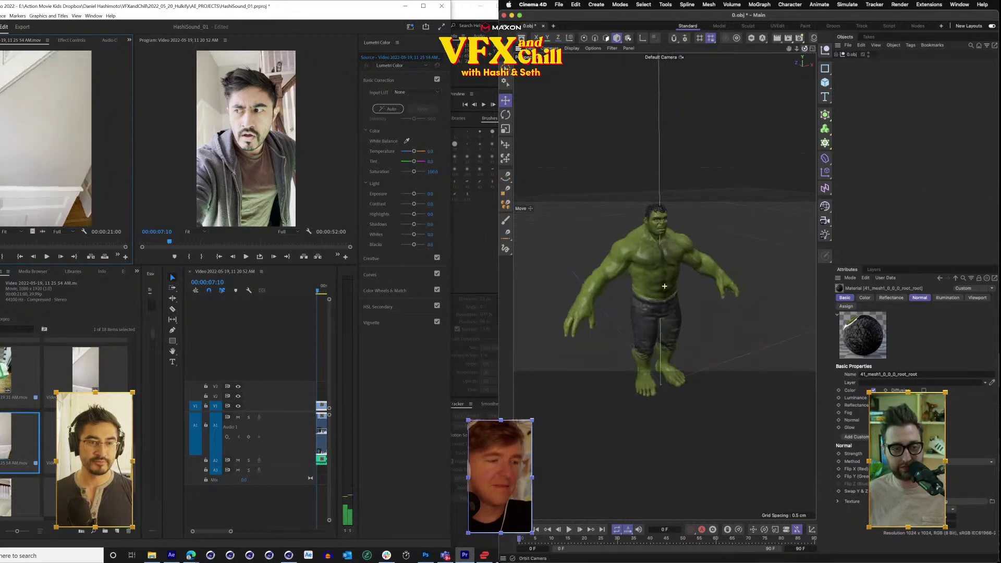
Disable Reflectance on material 41_mesh1_0_0_0_root_root, and scrub the Premiere Pro sequence to 00:00:17:23.
left_click(846, 298)
left_click(204, 242)
left_click_drag(206, 243, 211, 243)
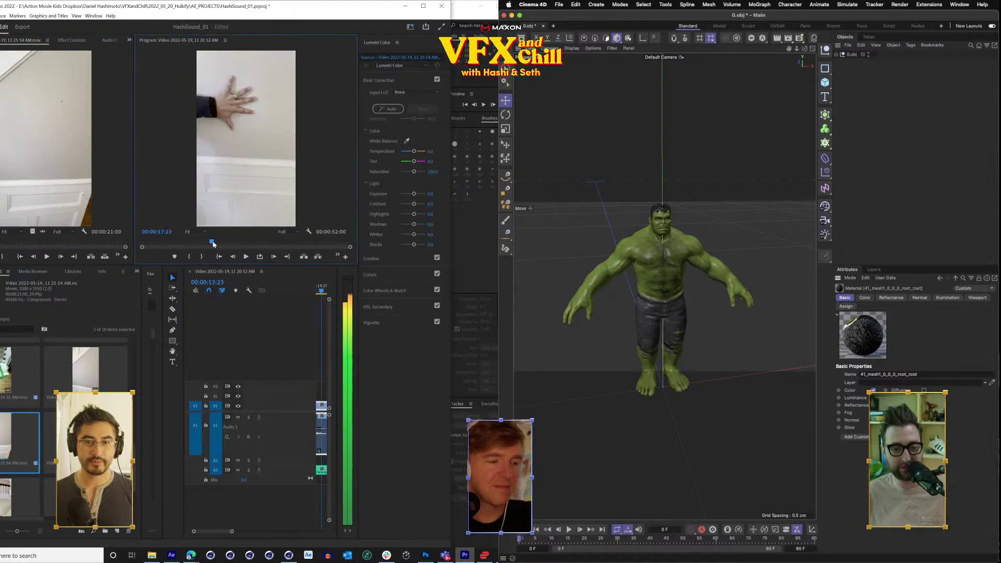
left_click(873, 405)
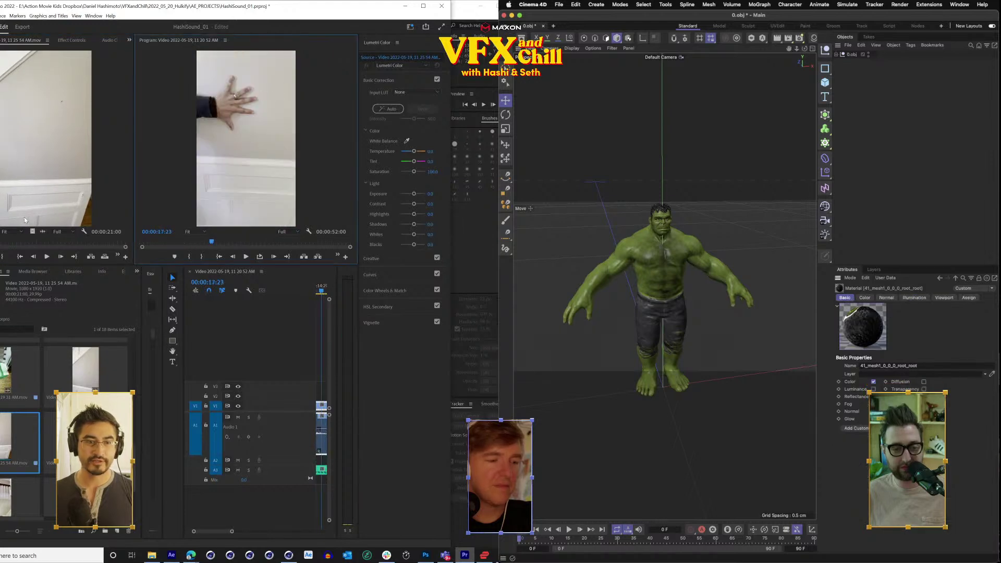
Disable Reflectance on materials 40_mesh3_0_0_0 and 41_mesh2_0_0_0, and hide the Material Manager again.
left_click(814, 38)
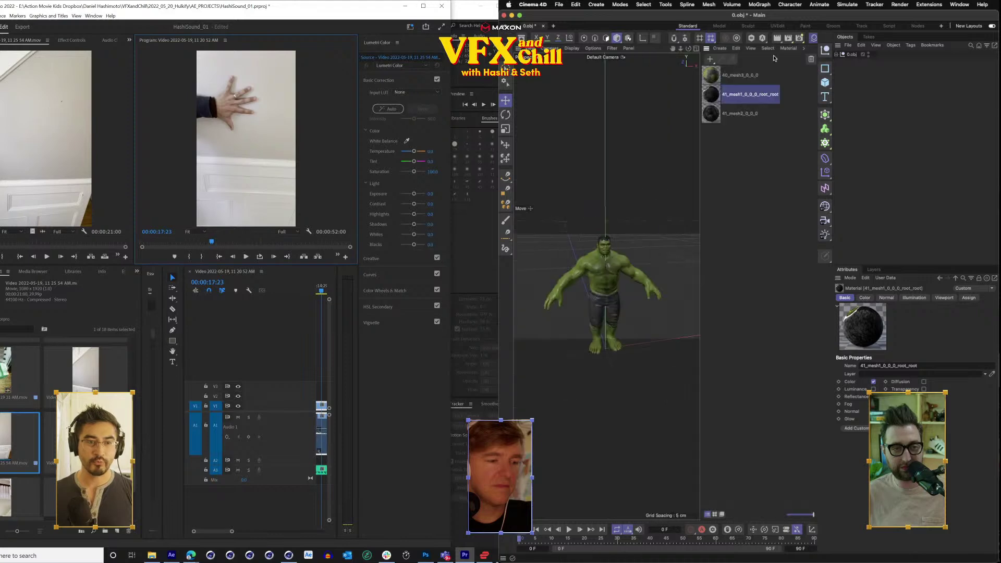
left_click(728, 73)
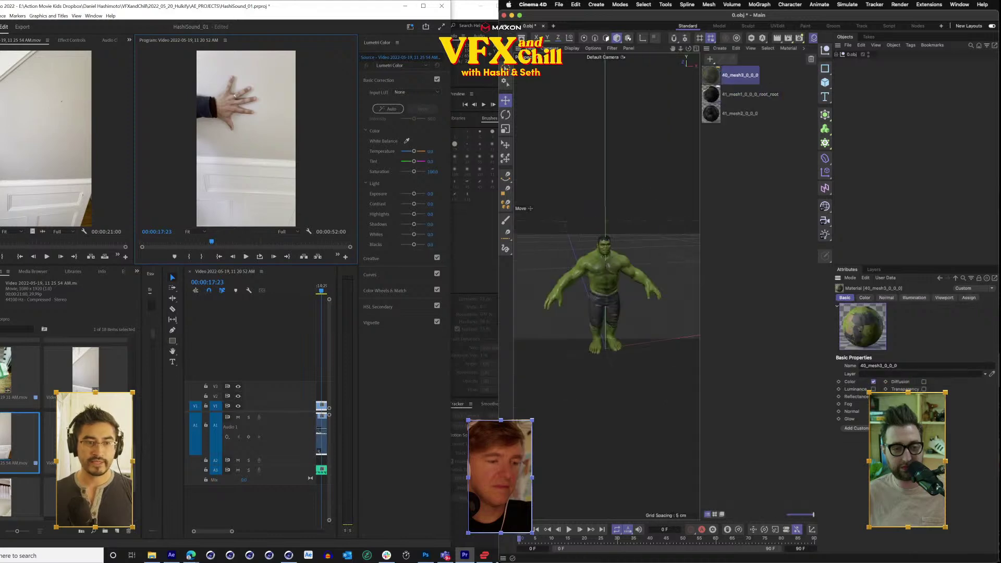
left_click(740, 113)
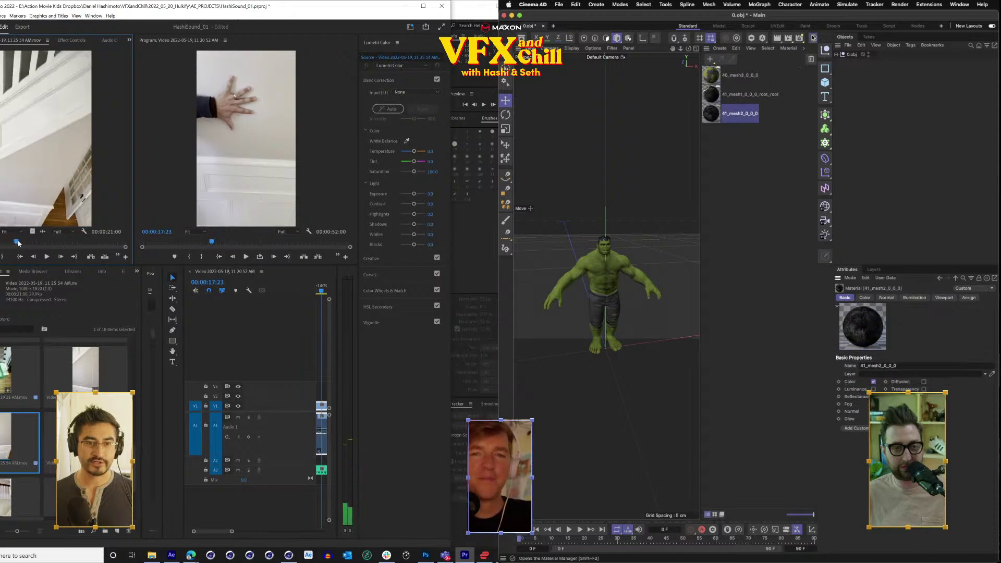
key("shift+F2")
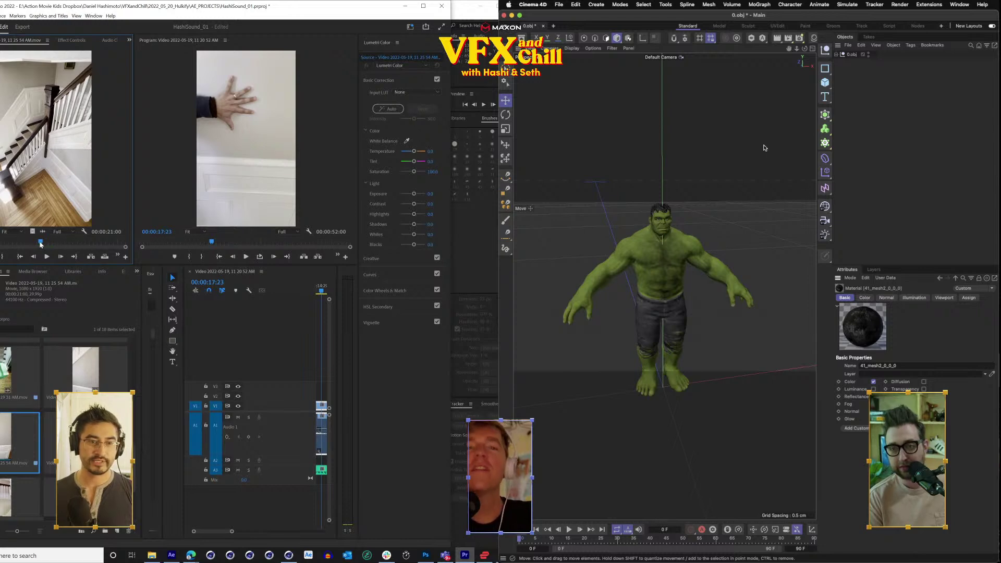
Scrub through the staircase source clip, and compare it with the sequence at 00:00:14:26 and 00:00:27:06.
left_click_drag(40, 243, 30, 243)
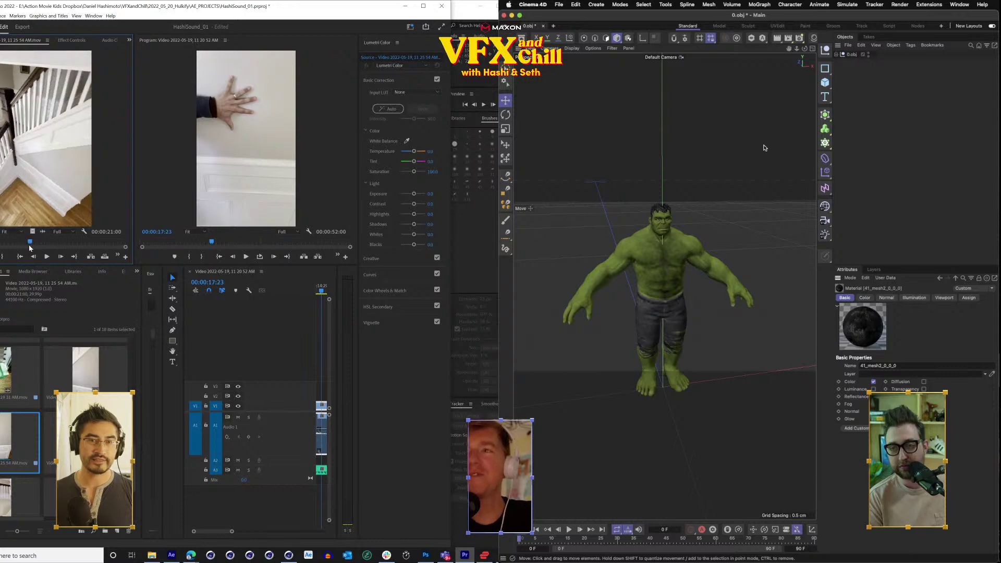
mouse_move(211, 241)
left_mouse_down()
mouse_move(185, 243)
mouse_move(202, 246)
left_mouse_up()
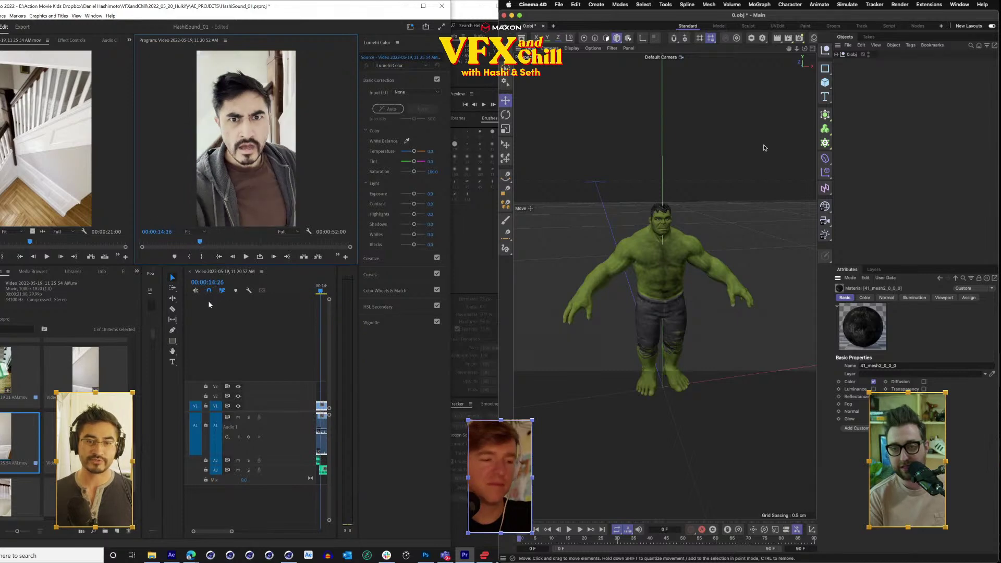
left_click_drag(203, 246, 250, 243)
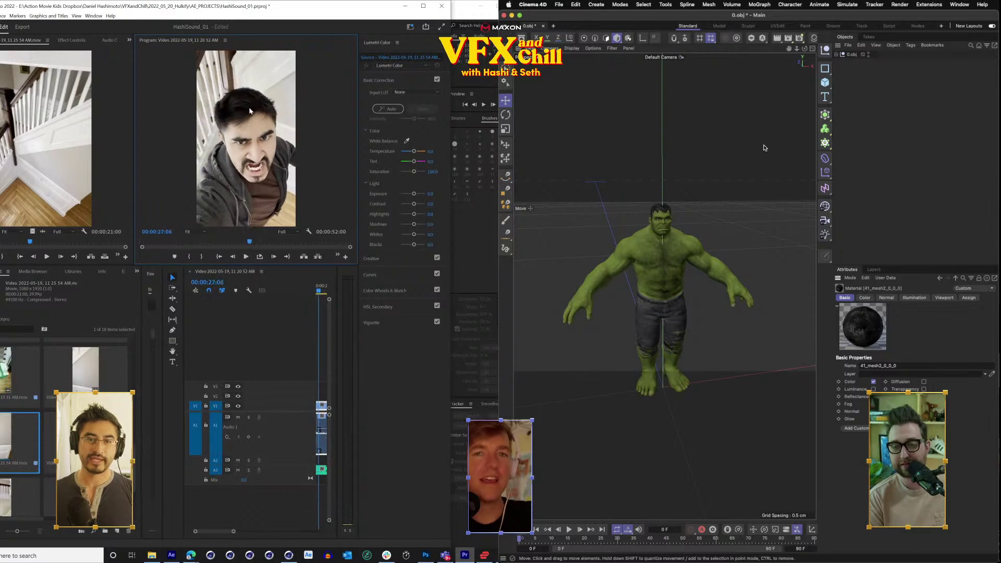
left_click(60, 242)
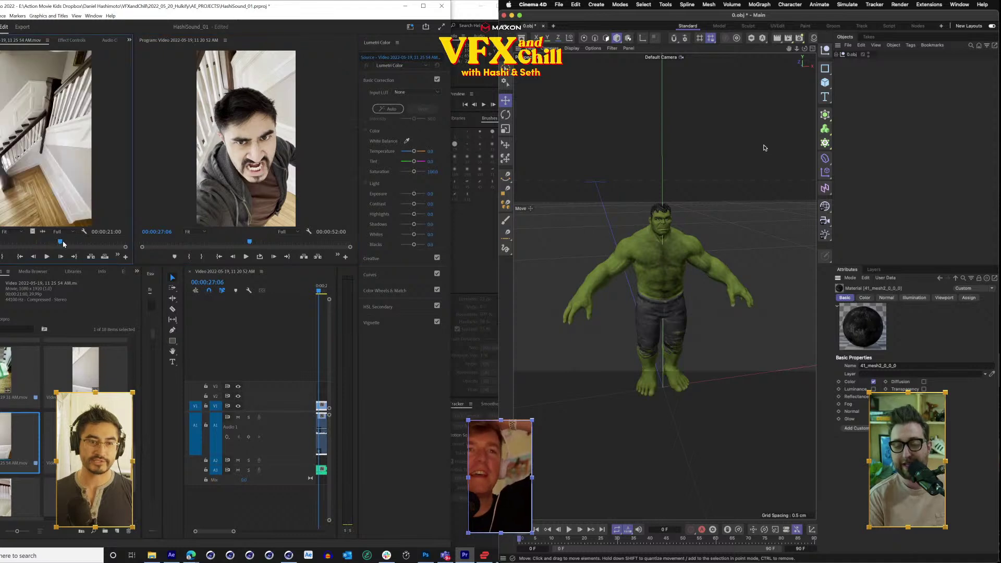
Scrub the Premiere Pro sequence to 00:00:30:00, and switch to the Cinema 4D window with HashVideoTracking_0005.c4d.
left_click(262, 244)
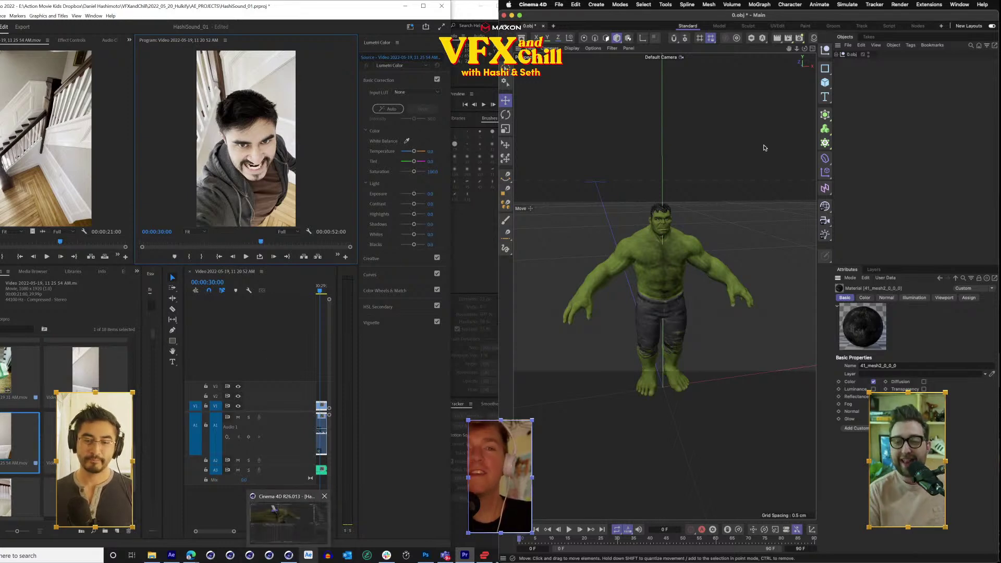
mouse_move(289, 555)
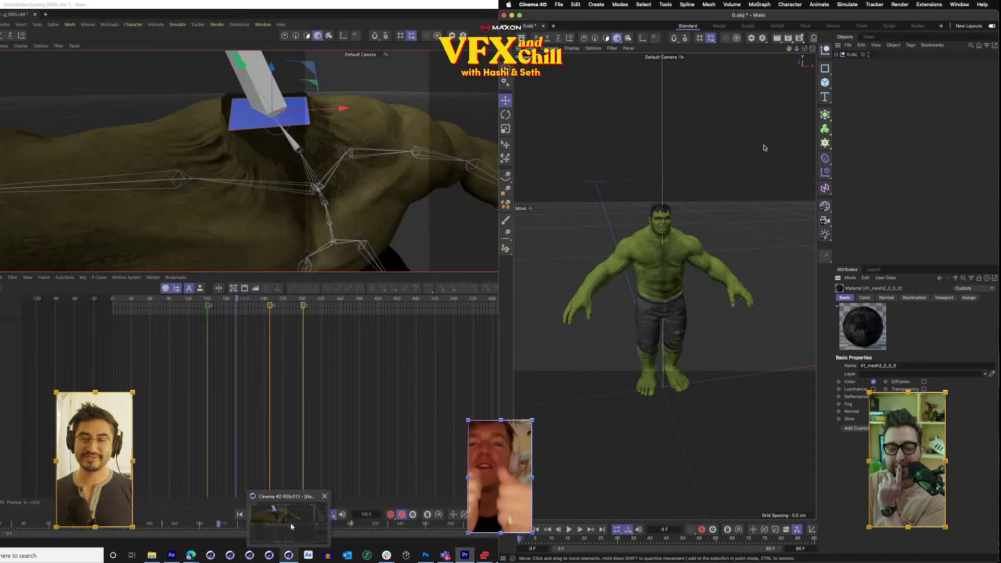
left_click(291, 525)
Start opening a project file and browse to the 3D STUFF folder of 2022_05_20_Hulkify.
left_click(1, 24)
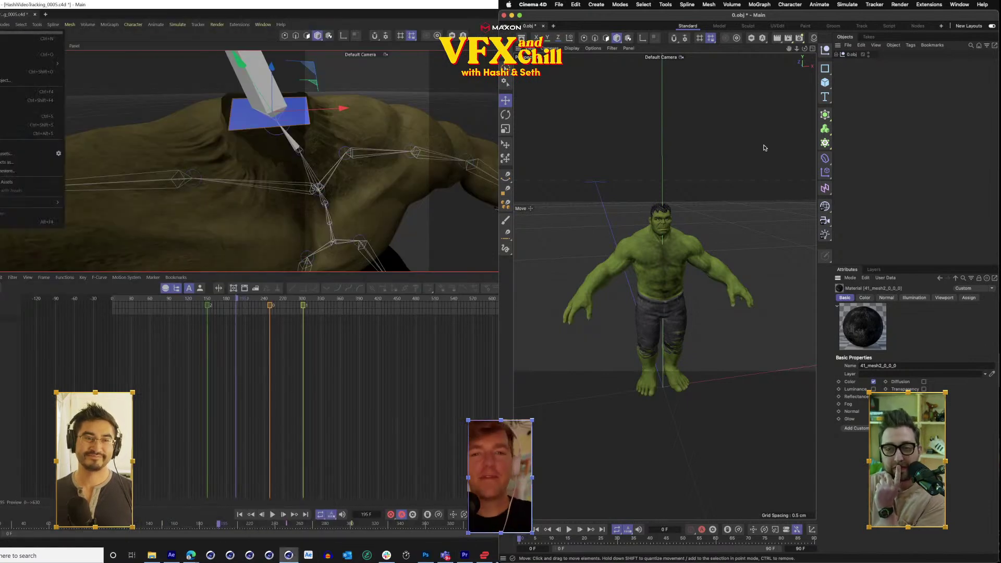
mouse_move(26, 63)
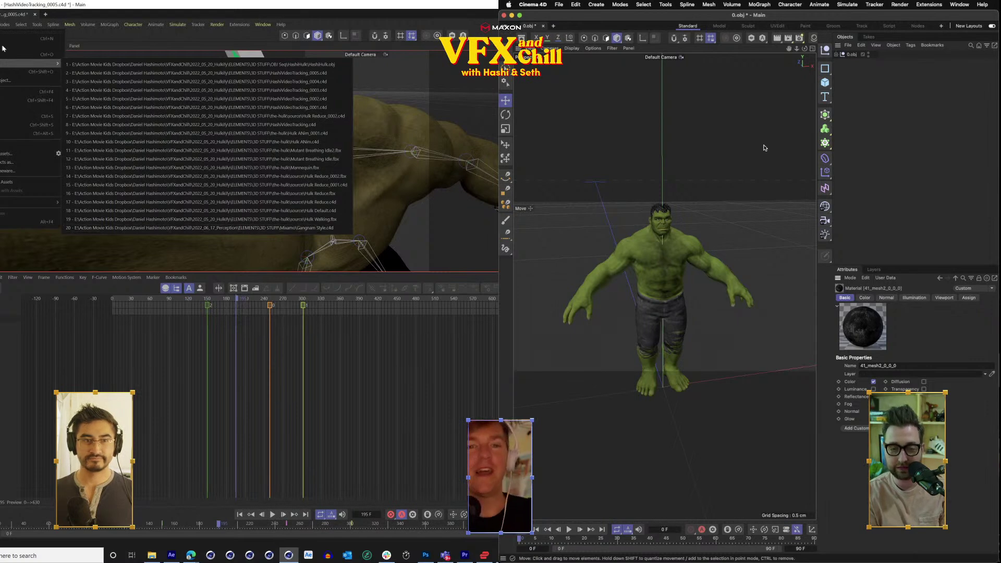
left_click(246, 229)
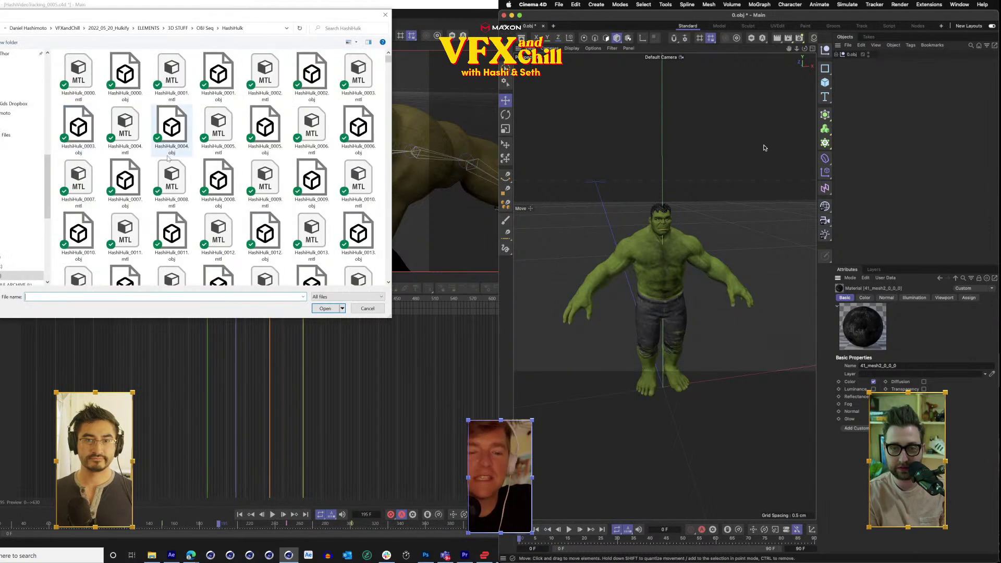
left_click(186, 29)
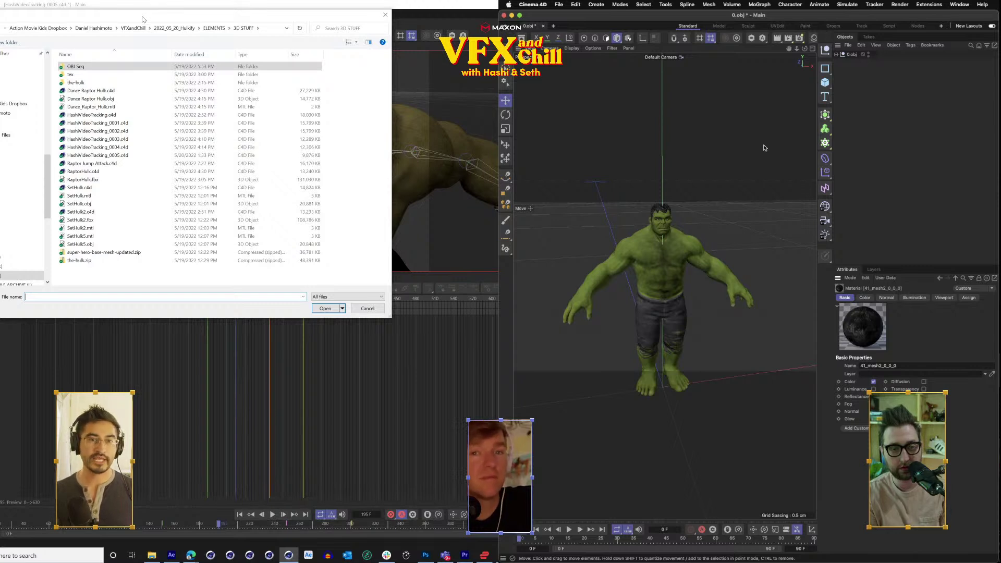
left_click_drag(141, 19, 142, 29)
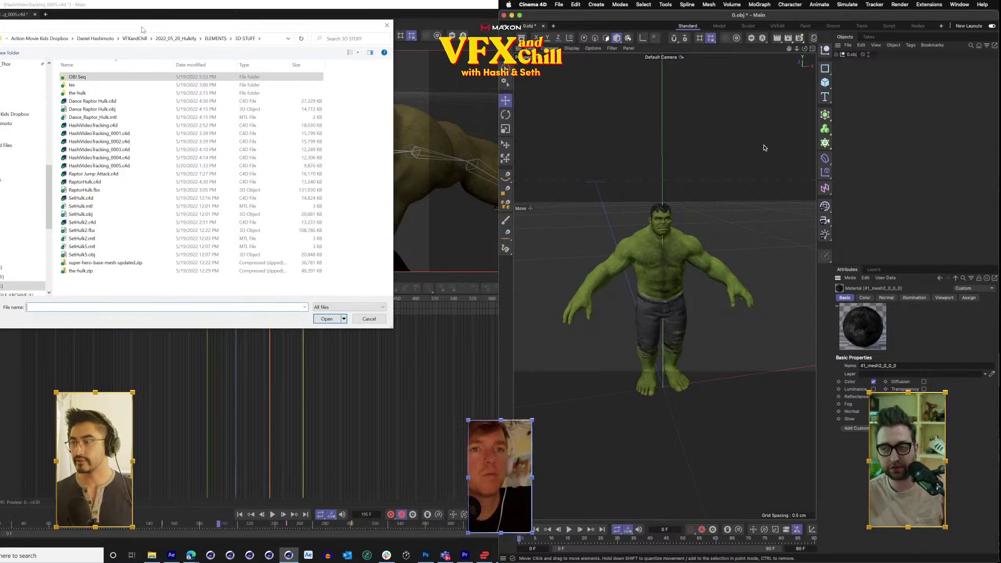
Import SethforMixamo2.fbx with the default FBX settings, and browse the other open-file dialog to the 2022_06_17_Perception folder.
mouse_move(805, 48)
left_mouse_down()
mouse_move(626, 51)
mouse_move(792, 49)
left_mouse_up()
left_click(558, 4)
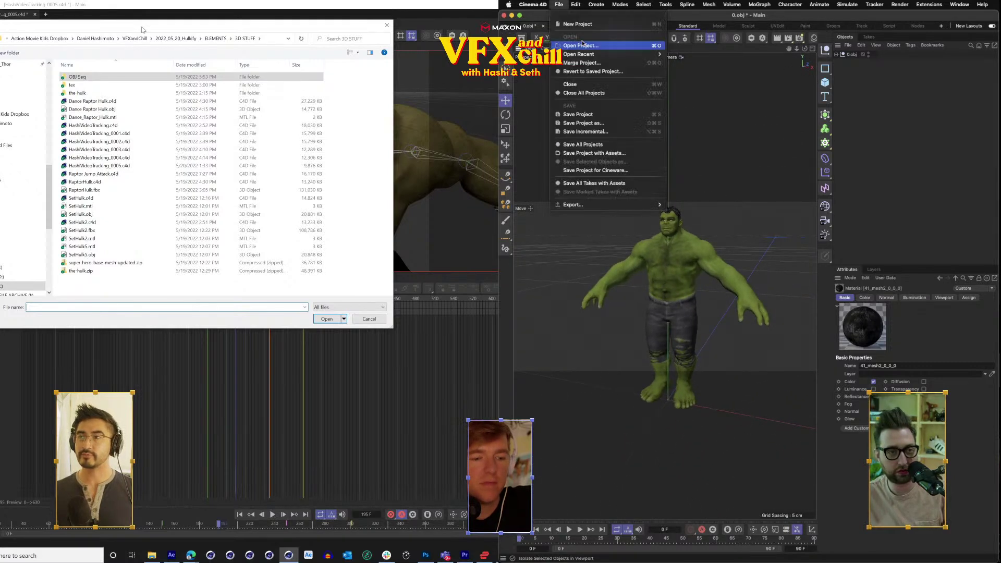
left_click(580, 45)
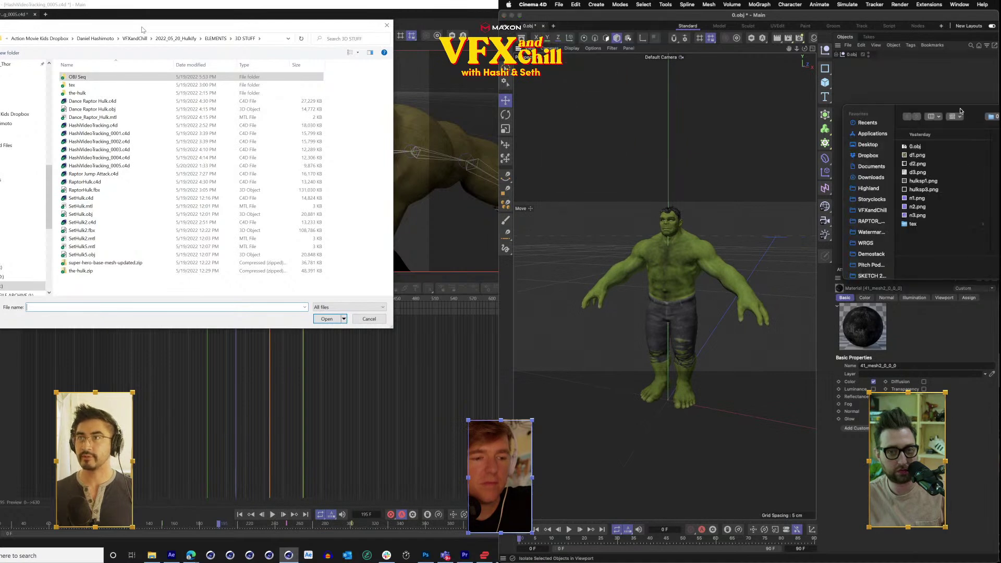
left_click_drag(973, 113, 999, 113)
mouse_move(142, 27)
left_mouse_down()
mouse_move(148, 49)
mouse_move(147, 29)
left_mouse_up()
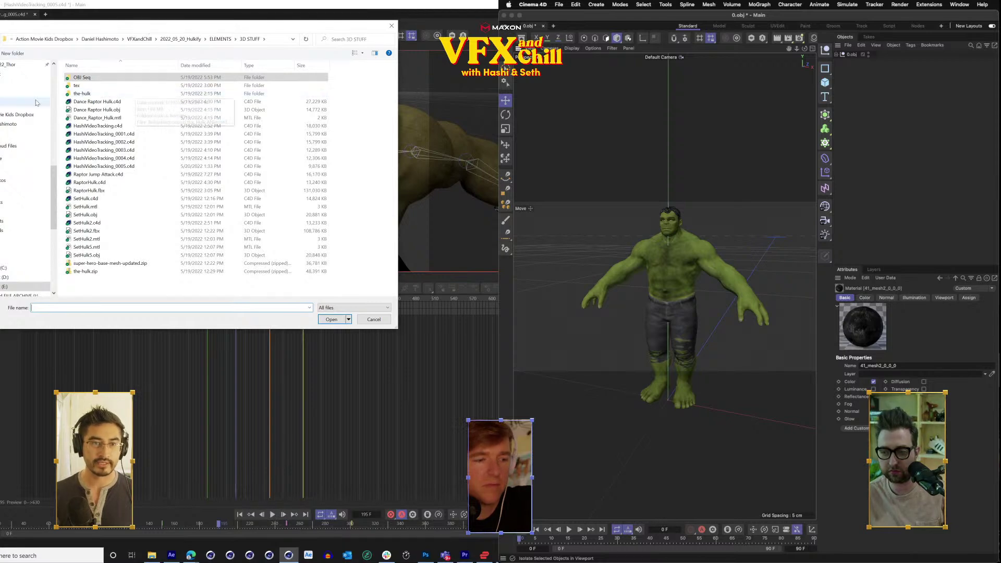
scroll(55, 87, "up", 8)
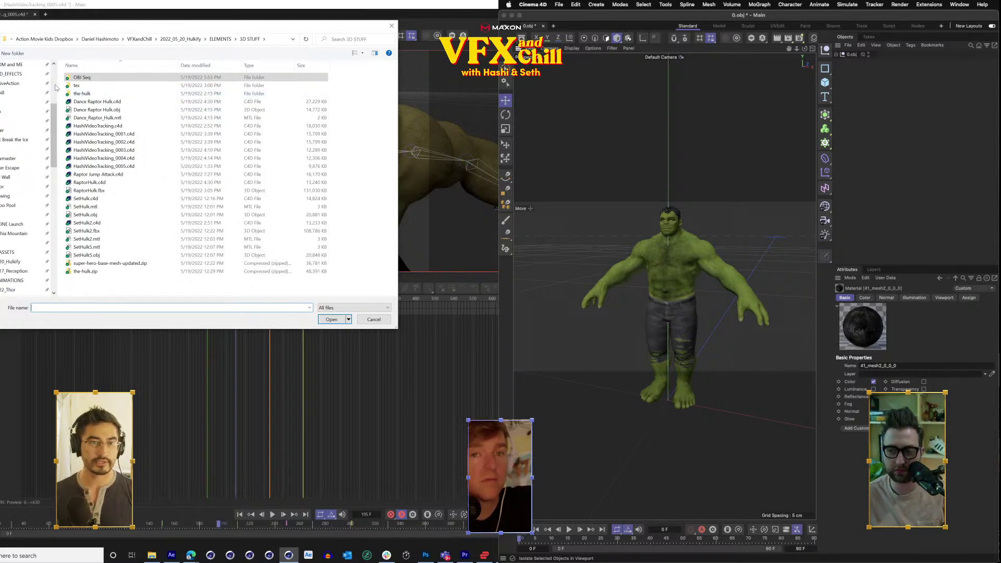
scroll(57, 122, "up", 1)
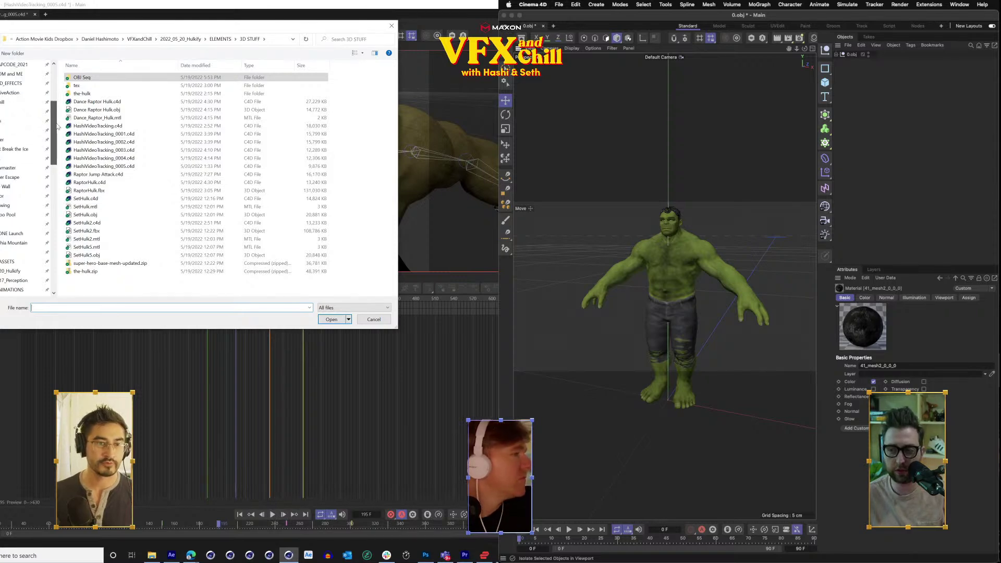
scroll(30, 187, "down", 3)
left_click(29, 187)
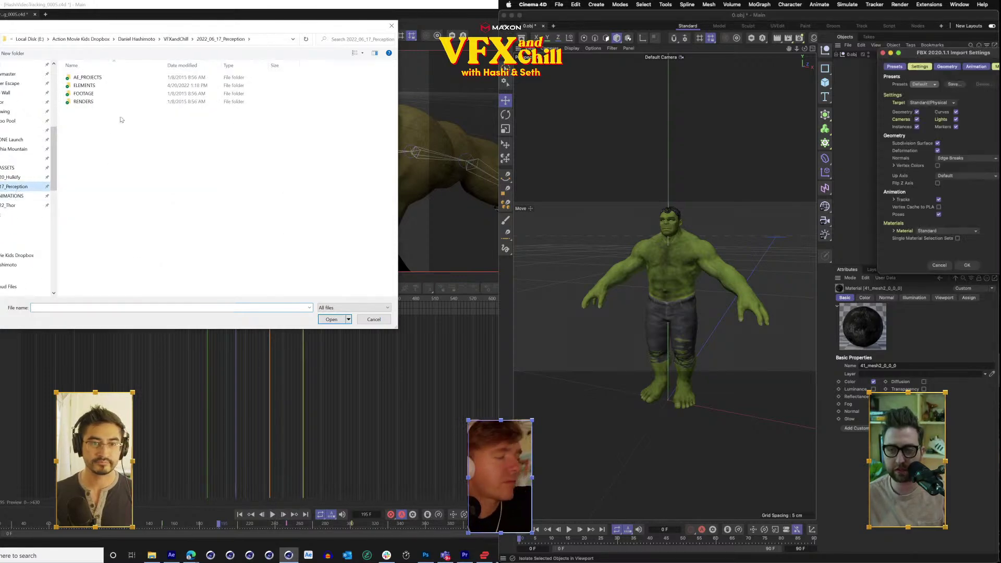
left_click(968, 266)
Open Khonshu.c4d from the Perception project's ELEMENTS > 3D STUFF folder, and return from the imported sweater character to 0.obj.
double_click(109, 84)
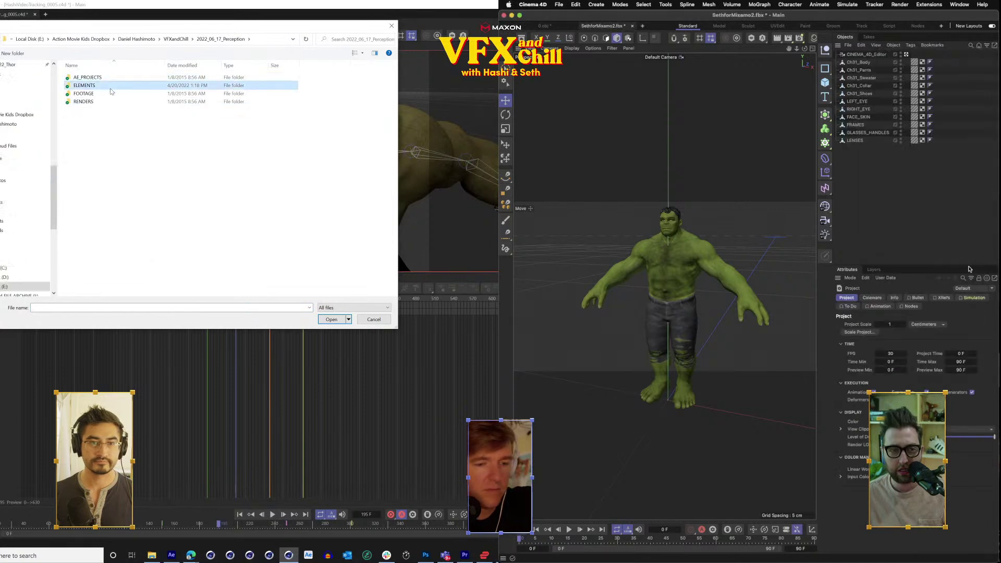
double_click(102, 78)
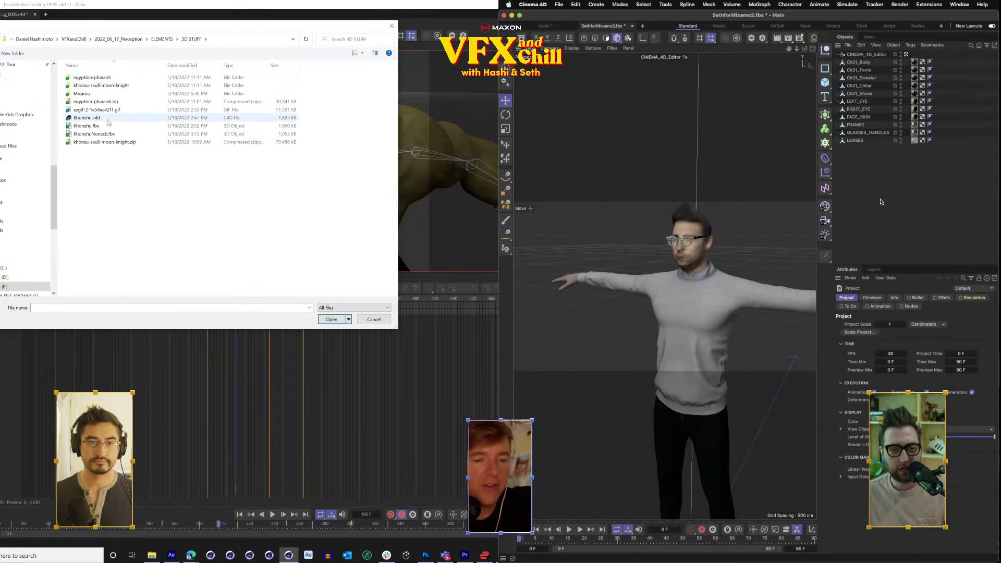
left_click_drag(805, 49, 829, 47)
left_click(559, 27)
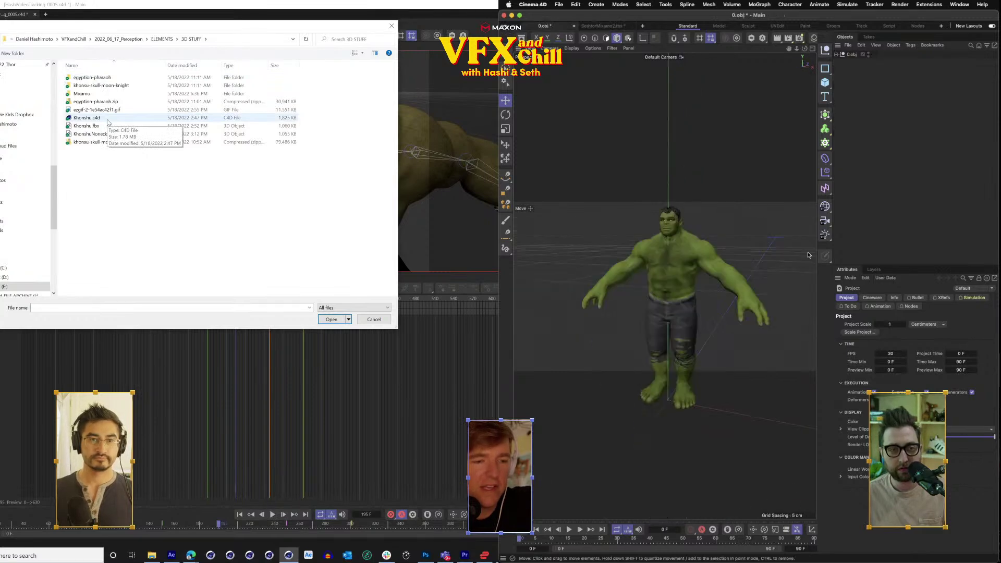
left_click(108, 119)
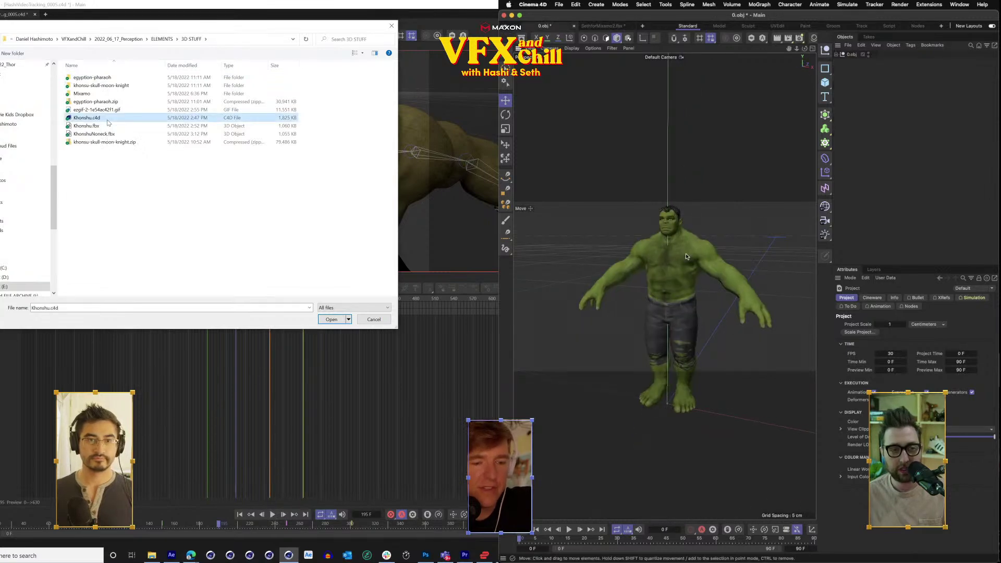
scroll(659, 219, "up", 5)
double_click(103, 119)
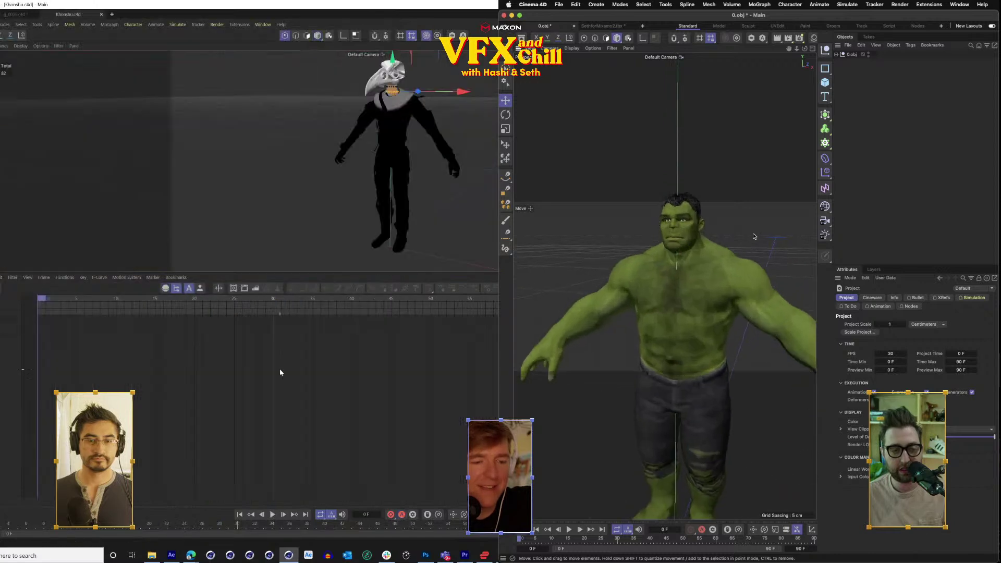
Return from Khonshu.c4d to the HashVideoTracking_0005.c4d project, and switch to Safari showing the Sketchfab Hulk page.
left_click_drag(754, 236, 727, 249)
mouse_move(782, 562)
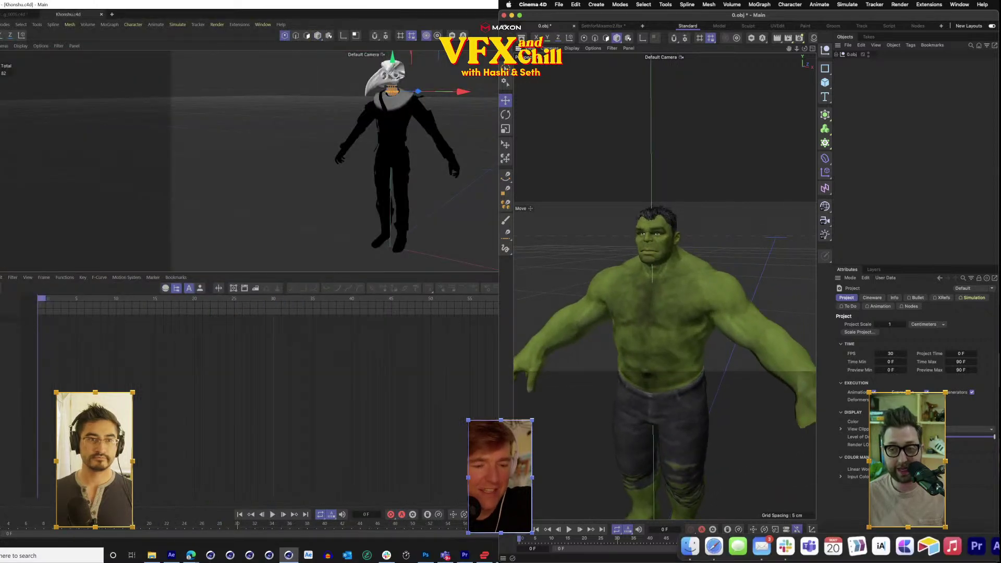
left_click(0, 24)
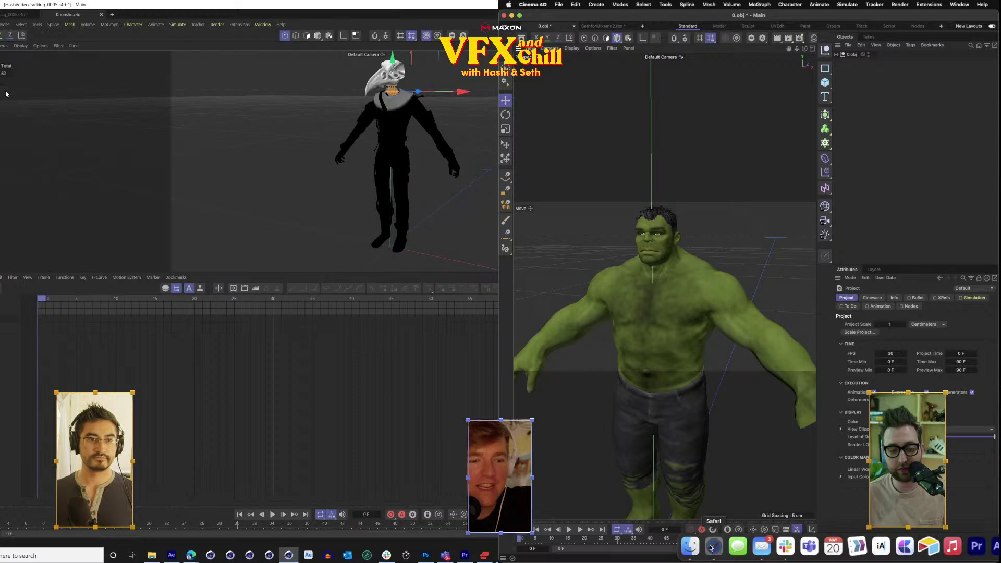
left_click(712, 546)
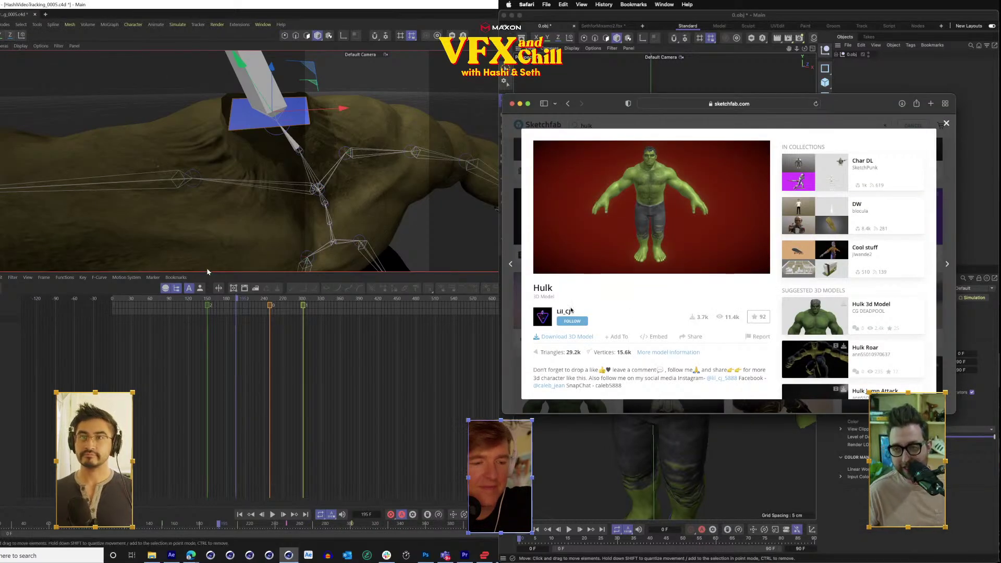
Examine the Sketchfab Hulk model and its page details, and move the browser aside to get back to Cinema 4D.
scroll(571, 310, "down", 3)
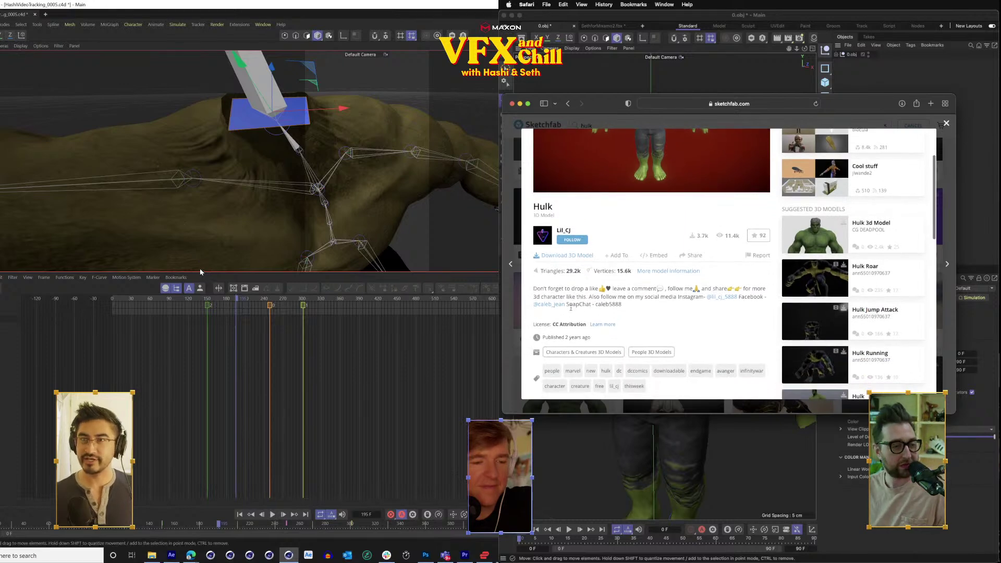
scroll(571, 308, "up", 3)
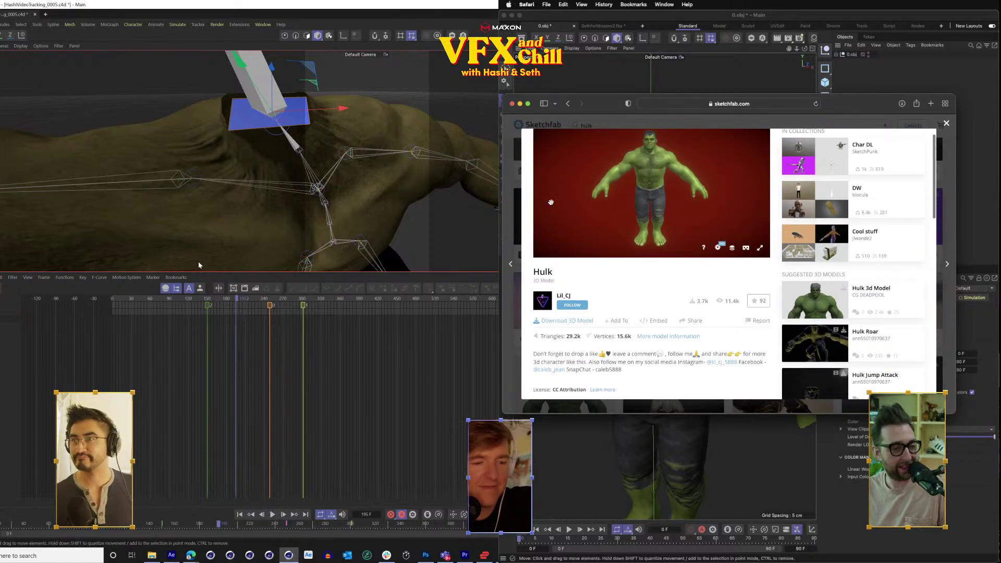
scroll(551, 201, "up", 3)
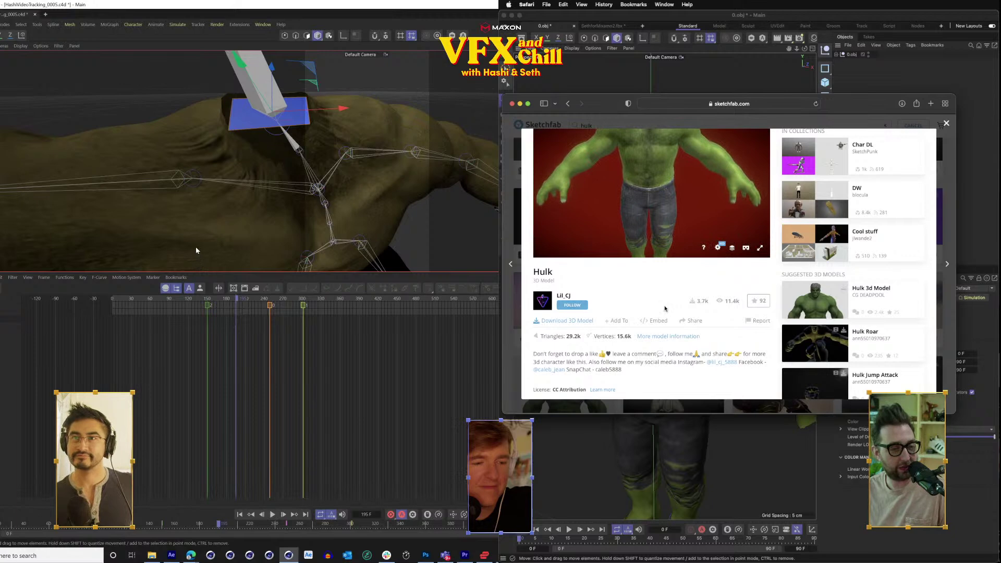
scroll(664, 308, "up", 1)
mouse_move(683, 181)
left_mouse_down()
mouse_move(666, 164)
mouse_move(674, 190)
left_mouse_up()
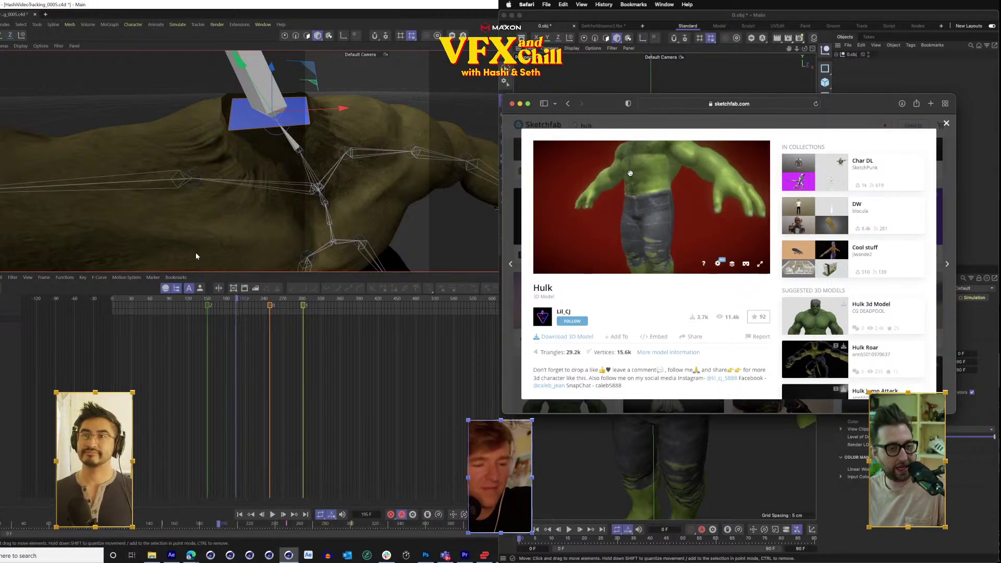
scroll(630, 173, "down", 3)
scroll(630, 173, "down", 3)
left_click_drag(599, 107, 1000, 169)
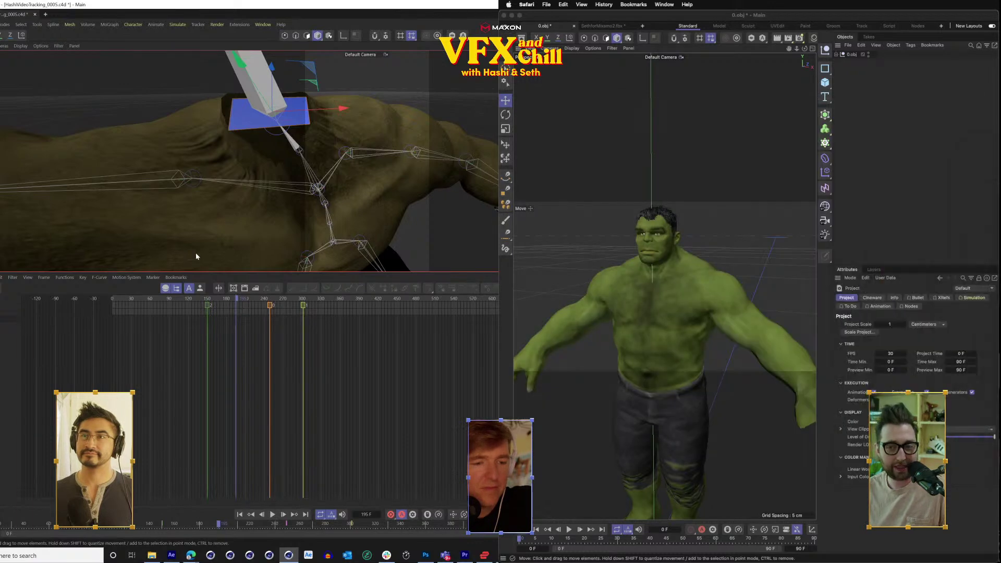
left_click(840, 14)
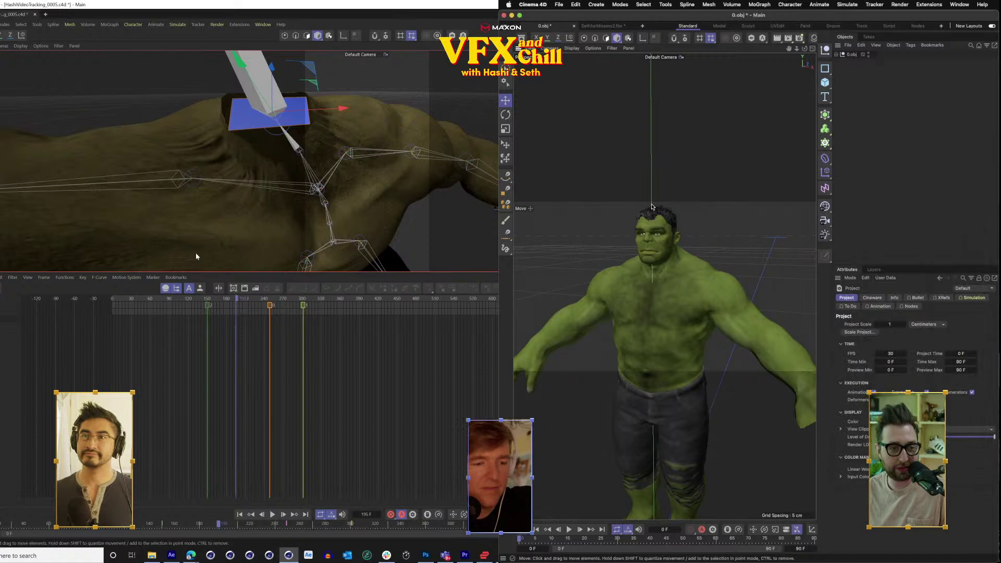
Compare the front view of the Hulk in 0.obj with the T-posed character in SethforMixamo2.fbx.
left_click(620, 28)
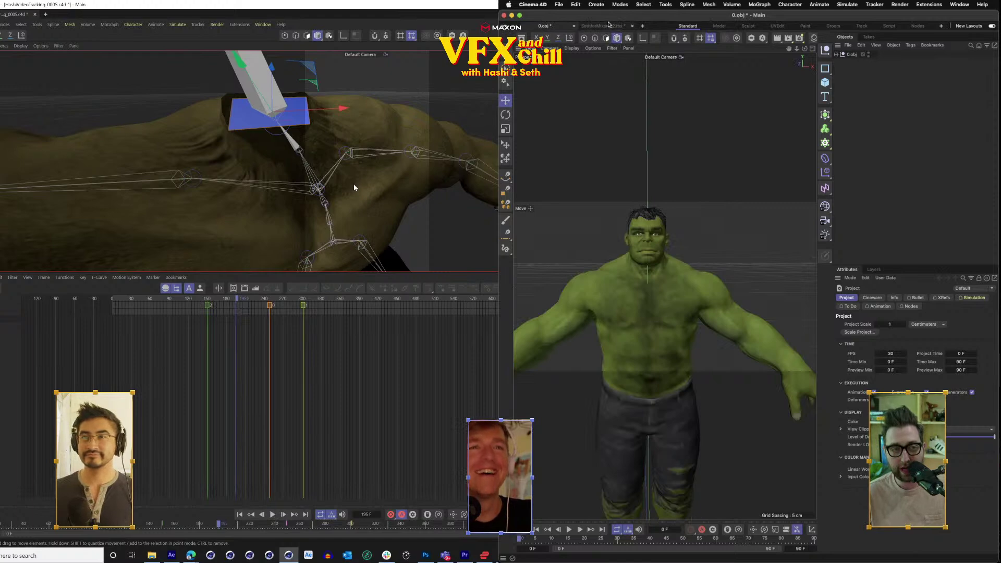
left_click(551, 29)
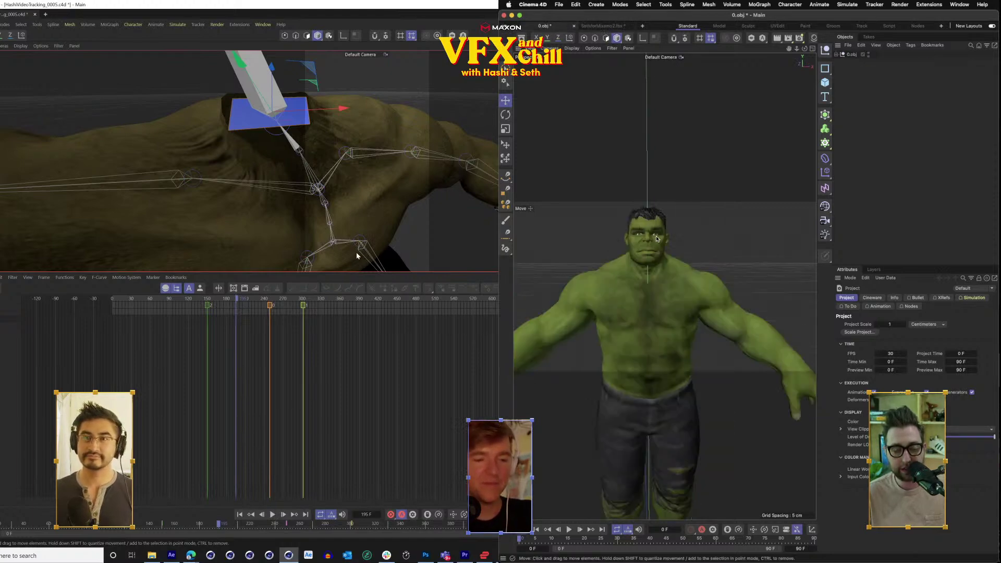
mouse_move(651, 258)
left_mouse_down()
mouse_move(650, 273)
mouse_move(654, 243)
left_mouse_up()
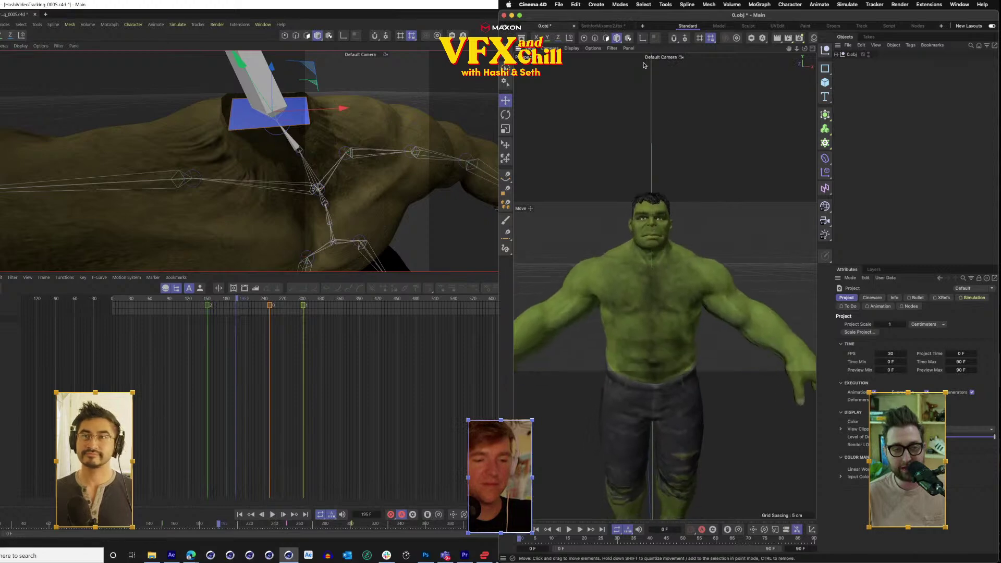
left_click(605, 26)
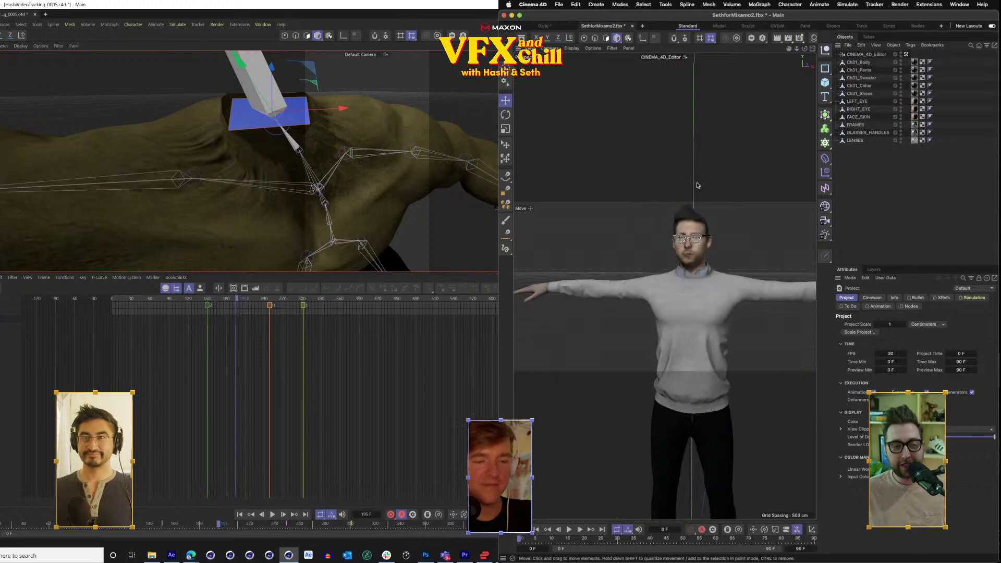
left_click(544, 26)
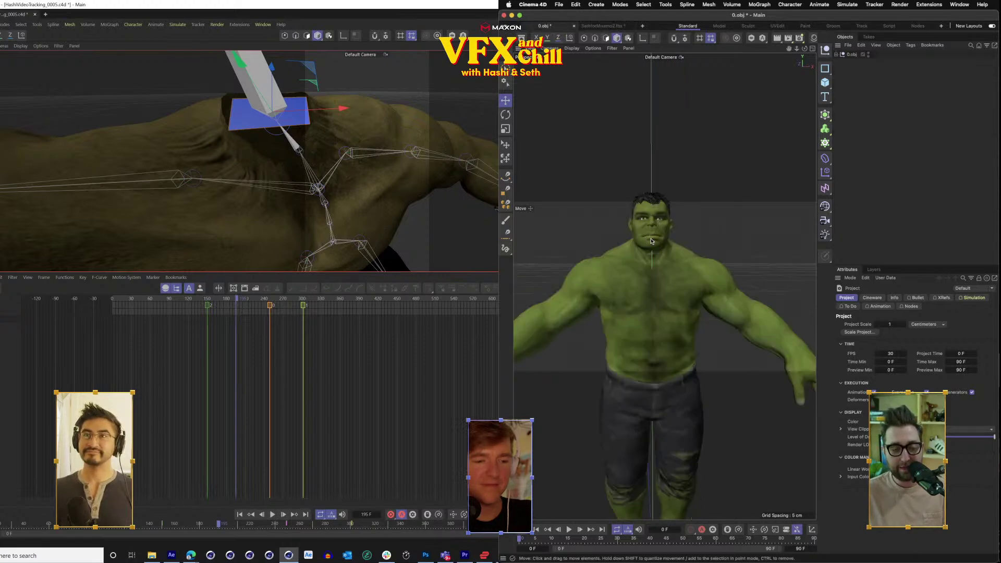
left_click(603, 26)
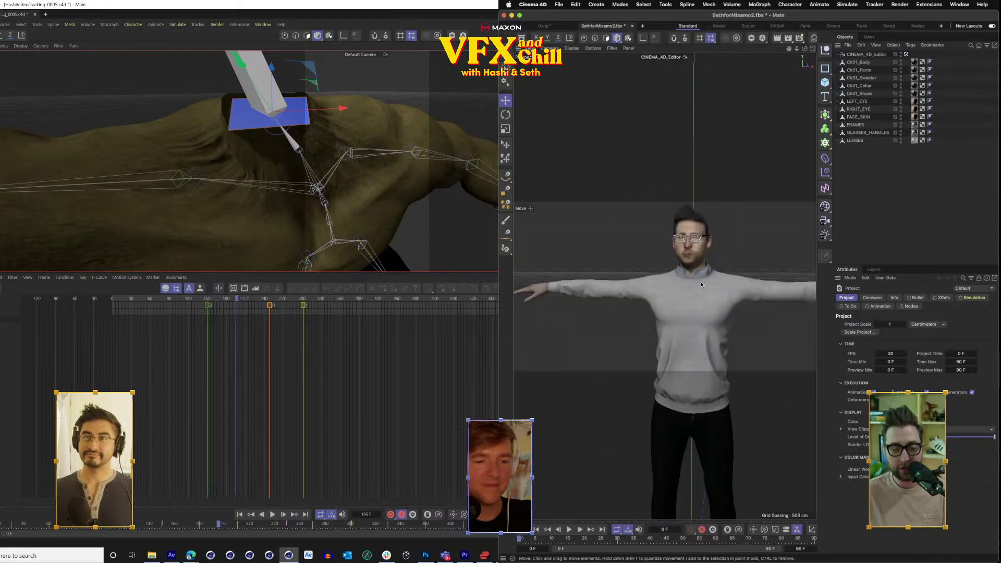
left_click(551, 26)
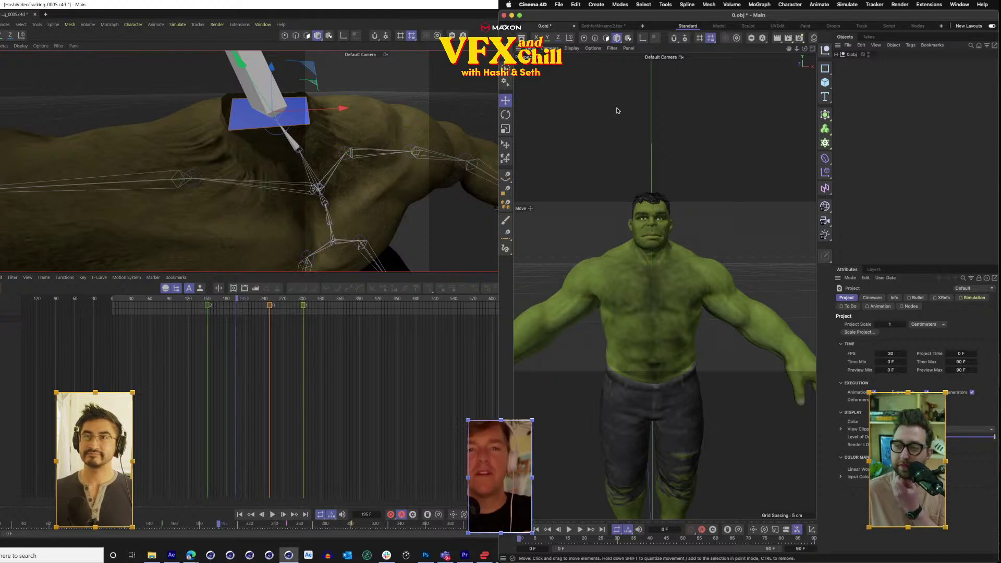
key("super+Tab")
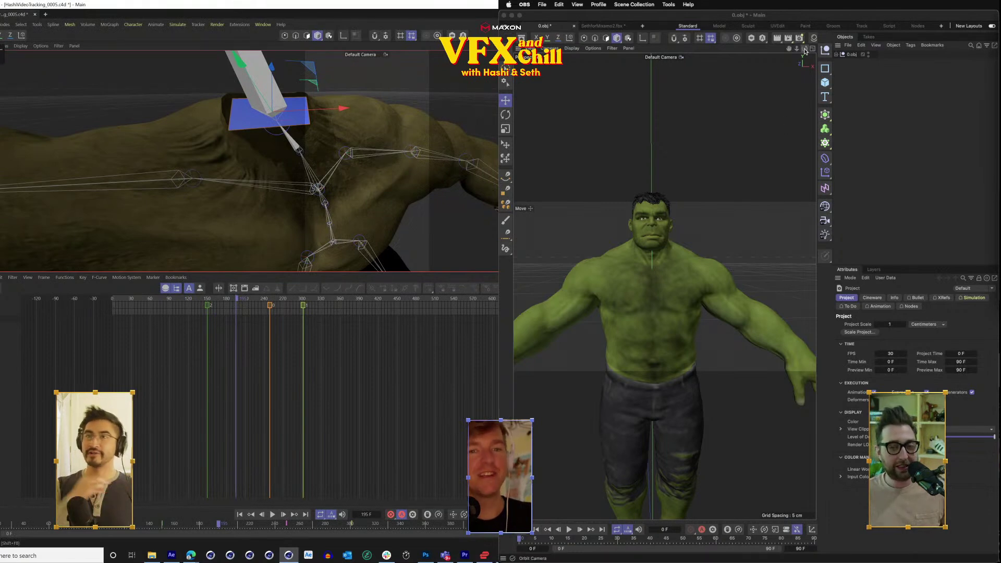
Hide the Ch31_Sweater mesh in SethforMixamo2.fbx and view the remaining head, hand and pants from an angle.
left_click(603, 26)
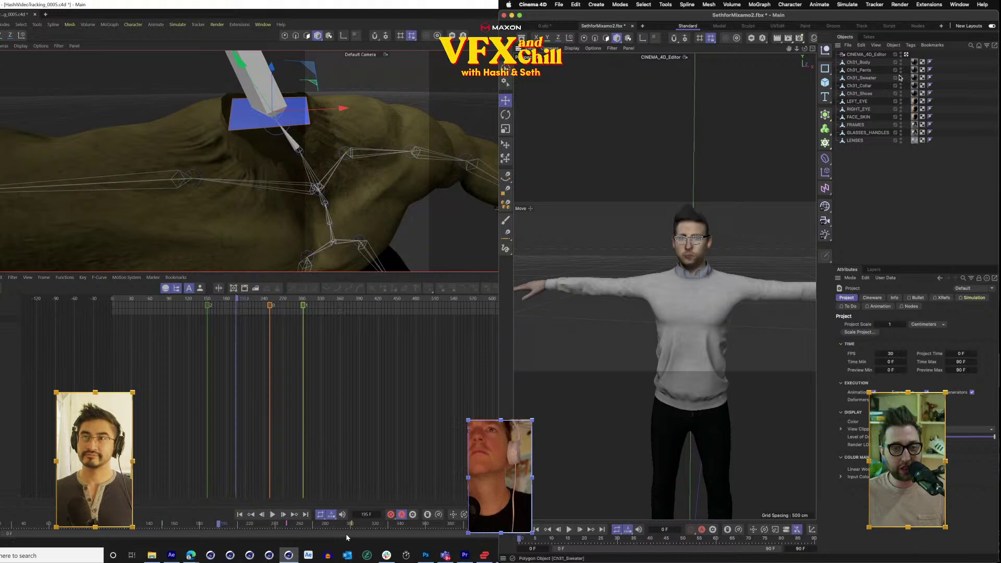
left_click(901, 77)
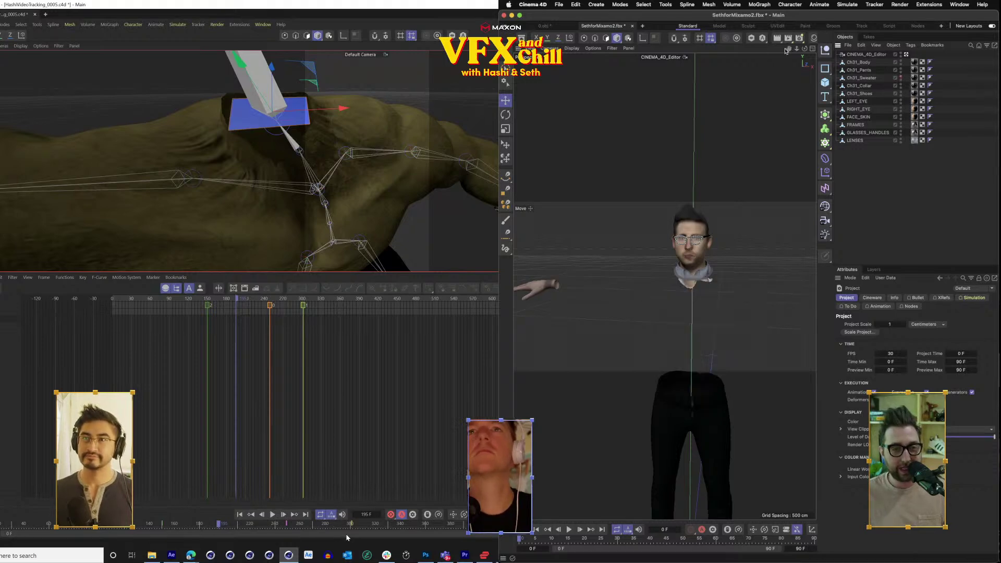
left_click_drag(805, 49, 754, 50)
mouse_move(664, 285)
left_mouse_down()
mouse_move(683, 286)
mouse_move(664, 286)
left_mouse_up()
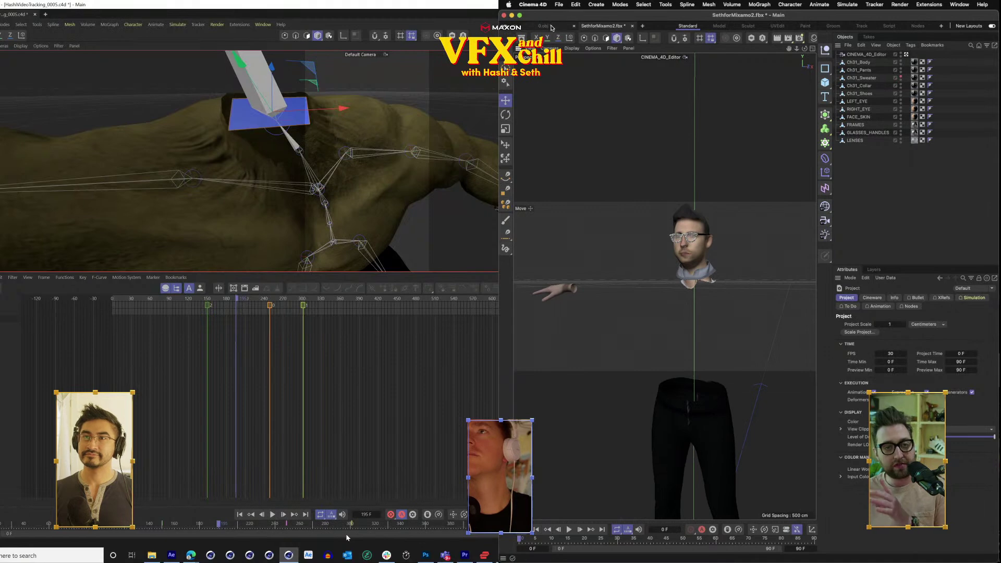
Return to 0.obj, examine the full Hulk model from the front, and expand the 0.obj null to see its meshes.
left_click(555, 26)
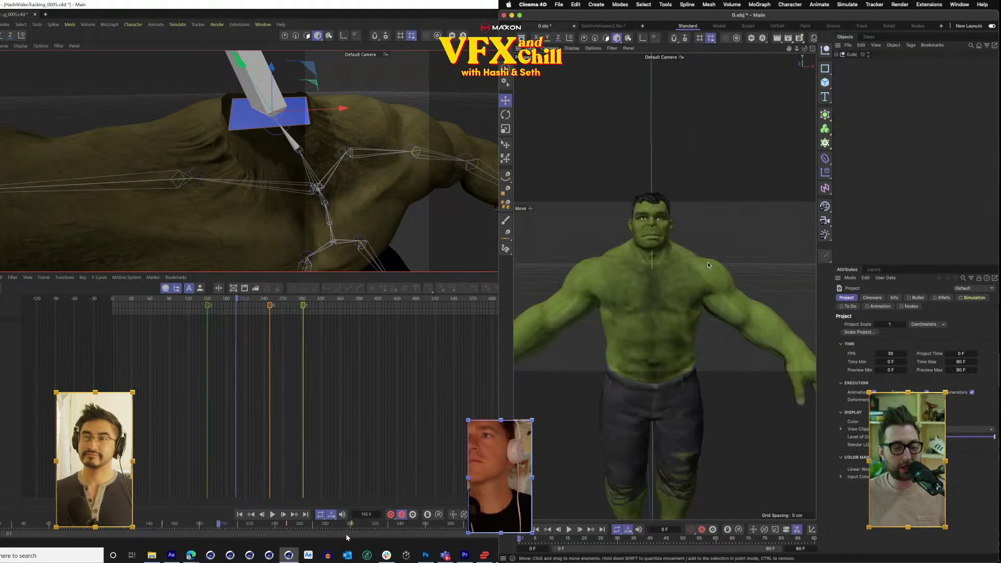
scroll(708, 261, "up", 2)
scroll(708, 260, "down", 5)
scroll(708, 261, "up", 5)
scroll(708, 260, "down", 4)
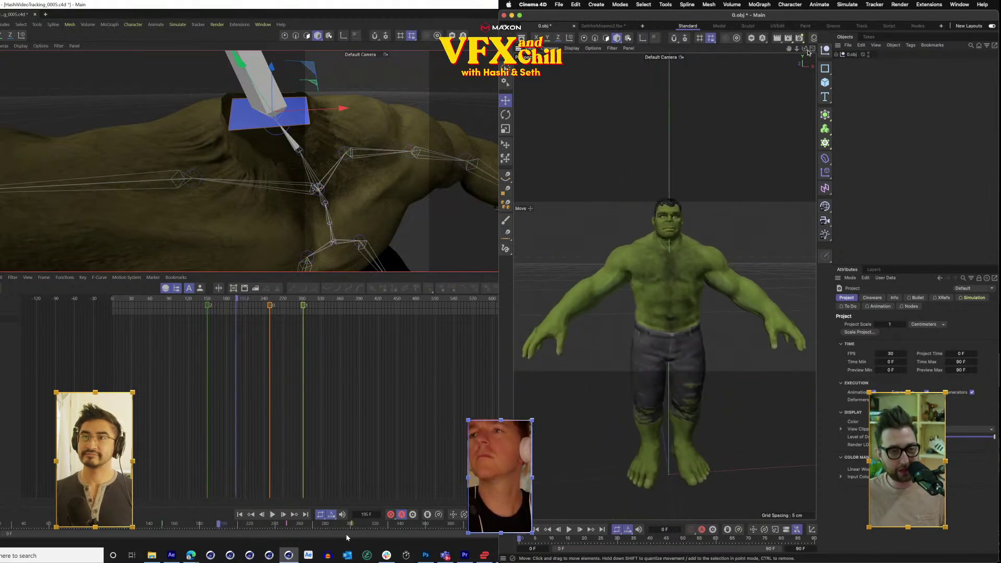
mouse_move(805, 49)
left_mouse_down()
mouse_move(756, 51)
mouse_move(819, 48)
mouse_move(805, 50)
left_mouse_up()
scroll(705, 223, "up", 1)
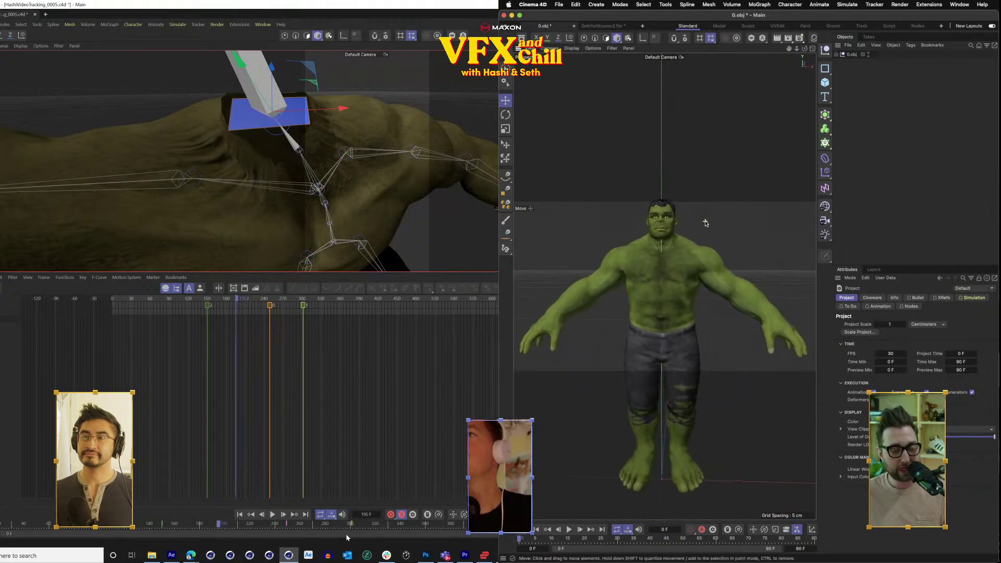
scroll(705, 223, "right", 1)
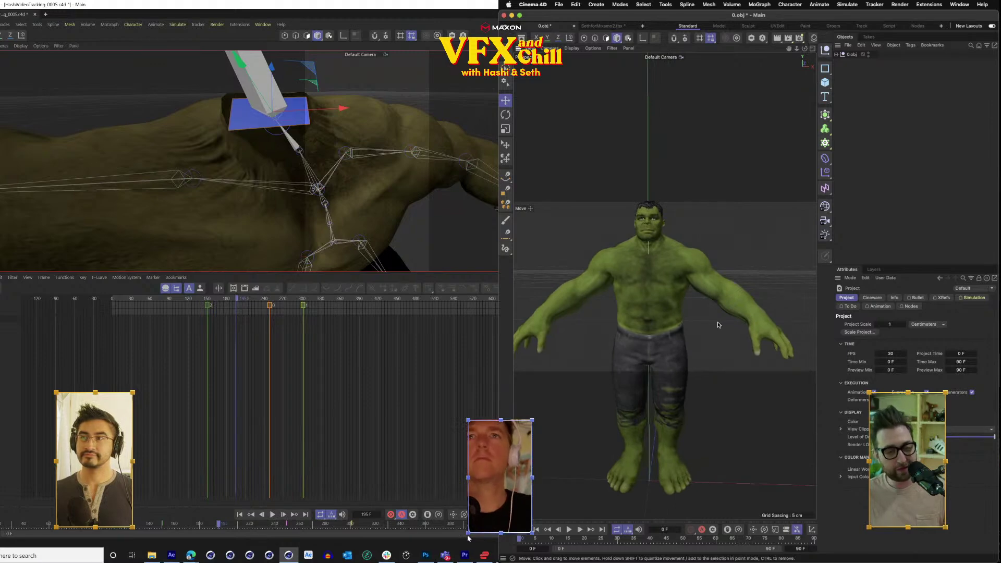
left_click(836, 55)
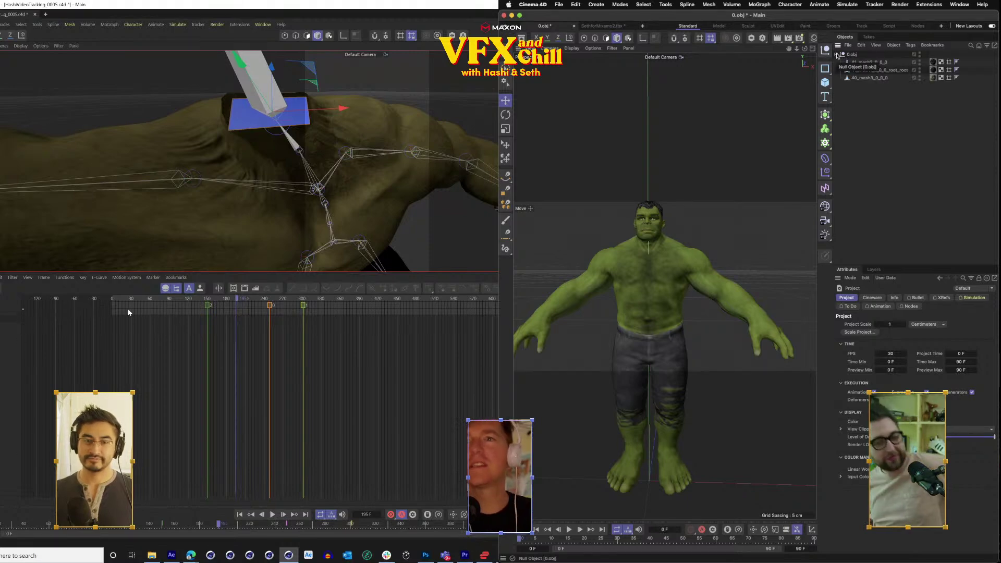
Inspect the full Hulk rig in HashVideoTracking_0005.c4d at frame 0, and show the 0.obj Hulk in four views.
left_click(112, 300)
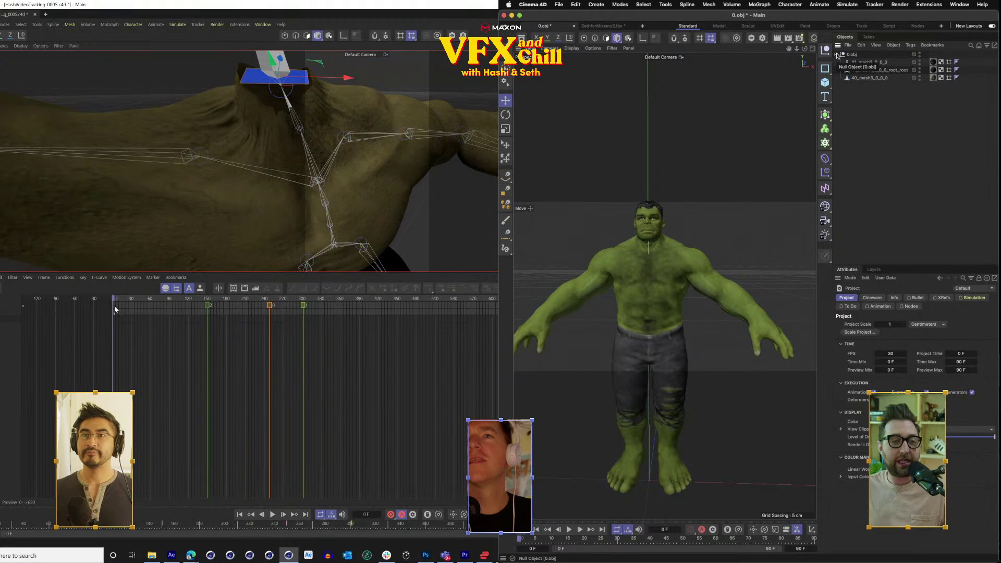
scroll(366, 233, "down", 5)
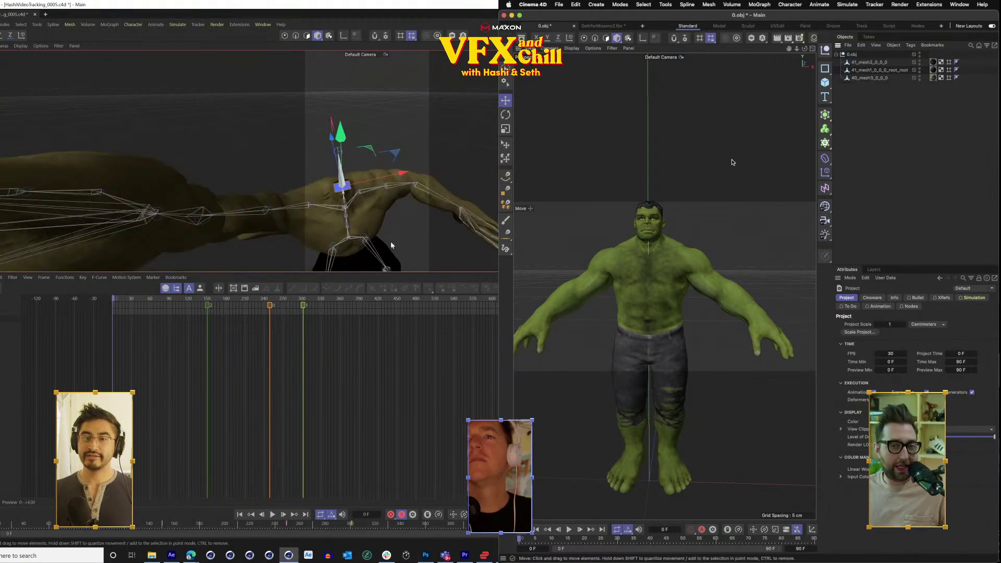
left_click_drag(391, 245, 430, 191)
scroll(385, 178, "up", 10)
scroll(386, 177, "down", 4)
left_click(813, 49)
scroll(416, 198, "down", 2)
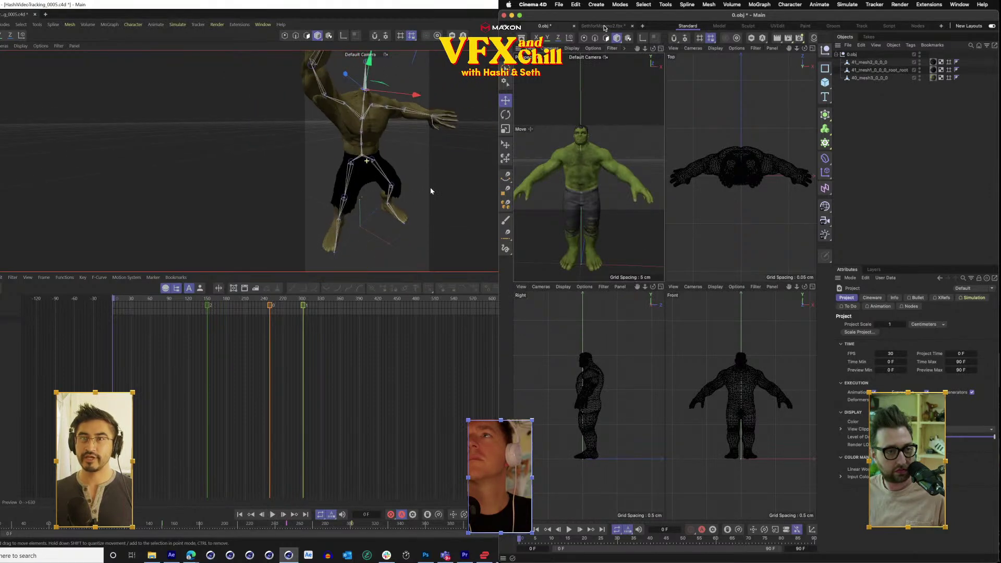
Switch to SethforMixamo2.fbx and try to select the range of meshes from Ch31_Sweater to LEFT_EYE while scrubbing the Hulk rig animation.
left_click(603, 26)
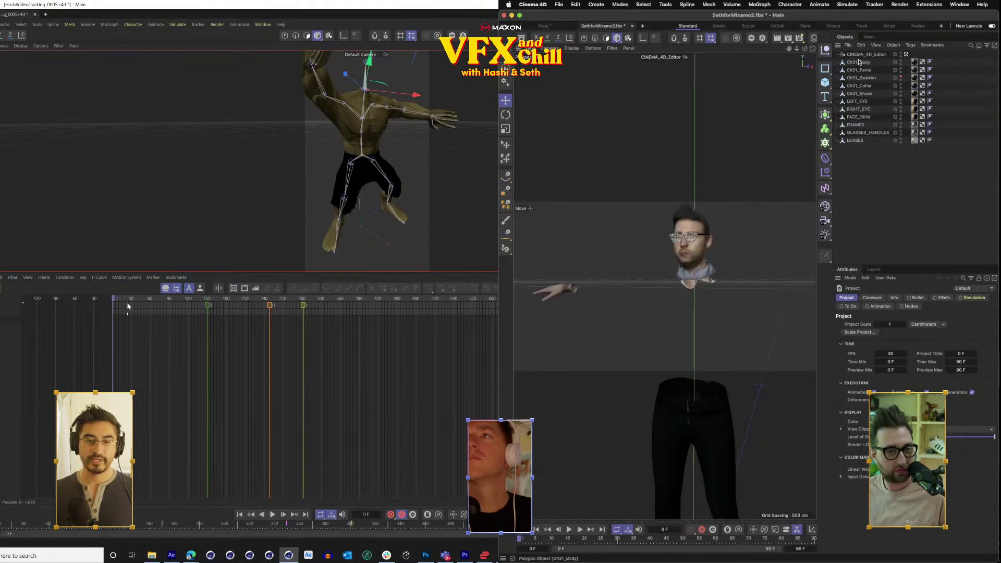
left_click(859, 63)
left_click_drag(115, 301, 185, 306)
left_click(861, 70)
left_click(867, 79)
left_click(868, 86, "shift")
left_click_drag(366, 161, 411, 159)
scroll(343, 158, "up", 4)
left_click(862, 102, "shift")
Copy the sweater, collar, both eyes, face skin, frames, glasses handles and lenses from SethforMixamo2.fbx into 0.obj.
left_click(862, 78)
left_click_drag(357, 138, 373, 173)
left_click(862, 86, "super")
scroll(373, 172, "up", 4)
scroll(374, 171, "down", 1)
left_click(862, 102, "super")
left_click(857, 110, "super")
left_click(856, 125, "ctrl")
left_click(865, 133, "ctrl")
left_click(855, 140, "ctrl")
left_click_drag(215, 301, 280, 306)
scroll(272, 177, "down", 5)
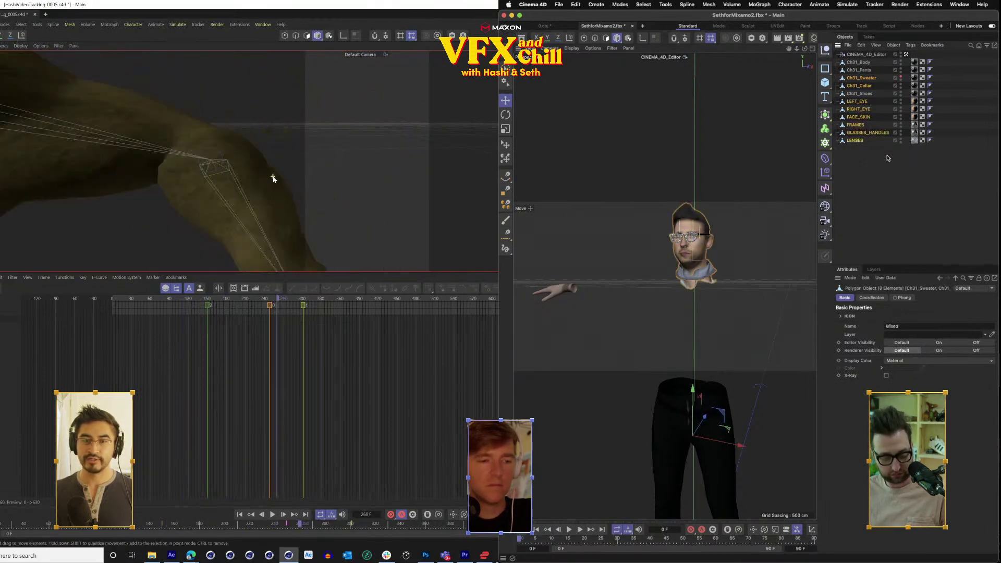
left_click_drag(245, 177, 440, 171)
left_click(544, 27)
left_click_drag(360, 183, 137, 164)
scroll(475, 179, "down", 5)
left_click(661, 49)
key("super+v")
left_click(976, 264)
Scale up the 0.obj Hulk null toward the size of the pasted character parts.
scroll(693, 248, "down", 10)
left_click_drag(438, 182, 400, 207)
scroll(693, 248, "up", 10)
left_click(852, 117)
left_click(504, 130)
left_click_drag(764, 353, 845, 339)
mouse_move(399, 207)
left_mouse_down()
mouse_move(417, 209)
mouse_move(413, 218)
mouse_move(411, 209)
left_mouse_up()
scroll(659, 411, "up", 3)
scroll(664, 298, "down", 8)
scroll(664, 297, "down", 8)
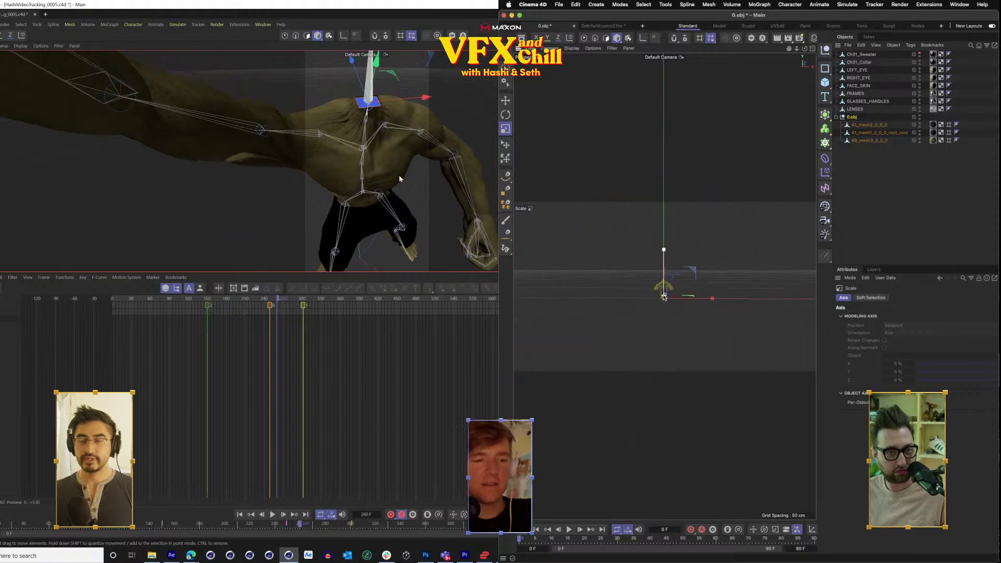
scroll(374, 175, "down", 3)
left_click_drag(681, 341, 865, 342)
Scale the 0.obj Hulk up to the height of the pasted head, and bring up the Part1 composition in After Effects.
left_click_drag(337, 157, 356, 135)
key("space")
scroll(733, 245, "down", 5)
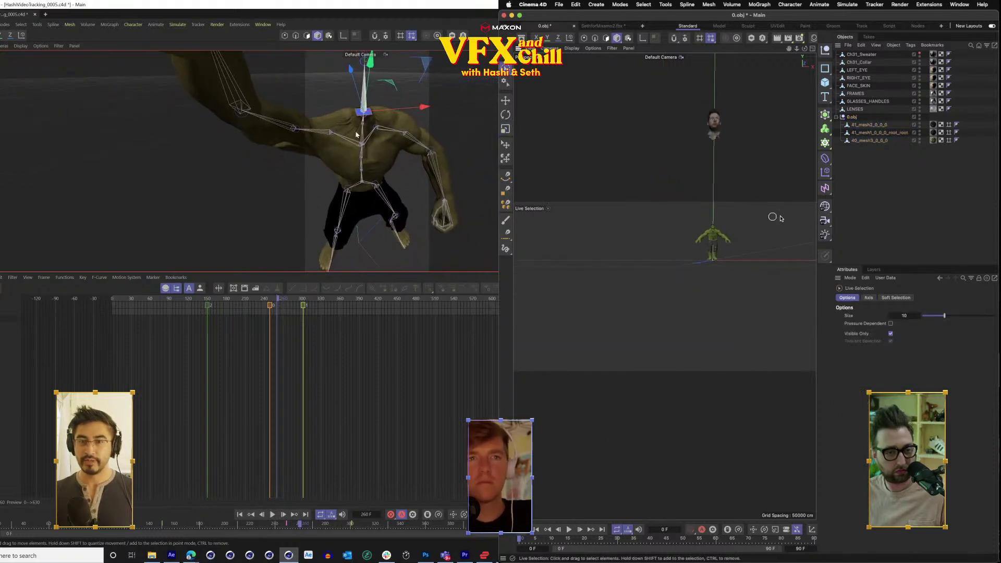
left_click_drag(805, 49, 806, 48)
left_click_drag(731, 333, 717, 404)
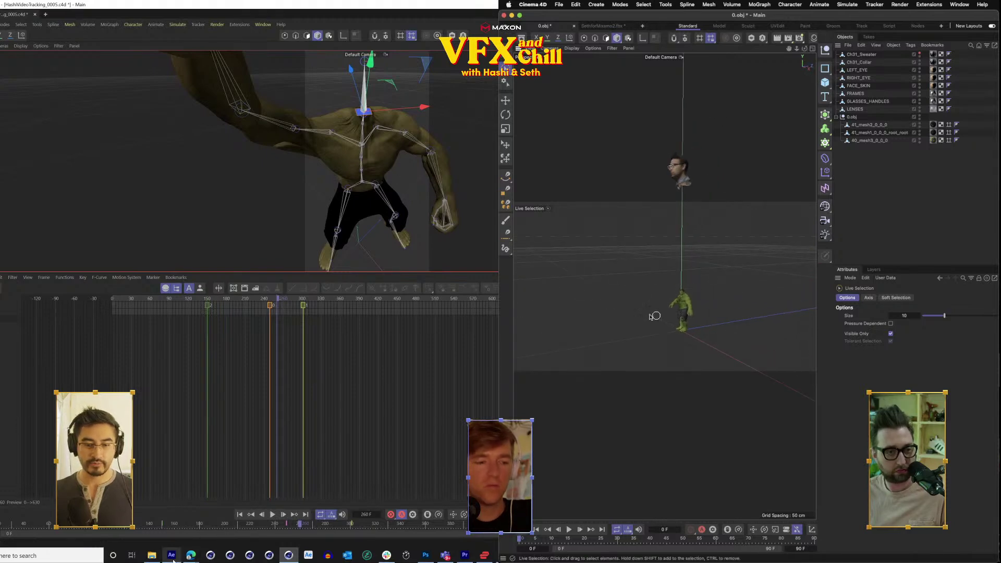
key("t")
left_click(171, 556)
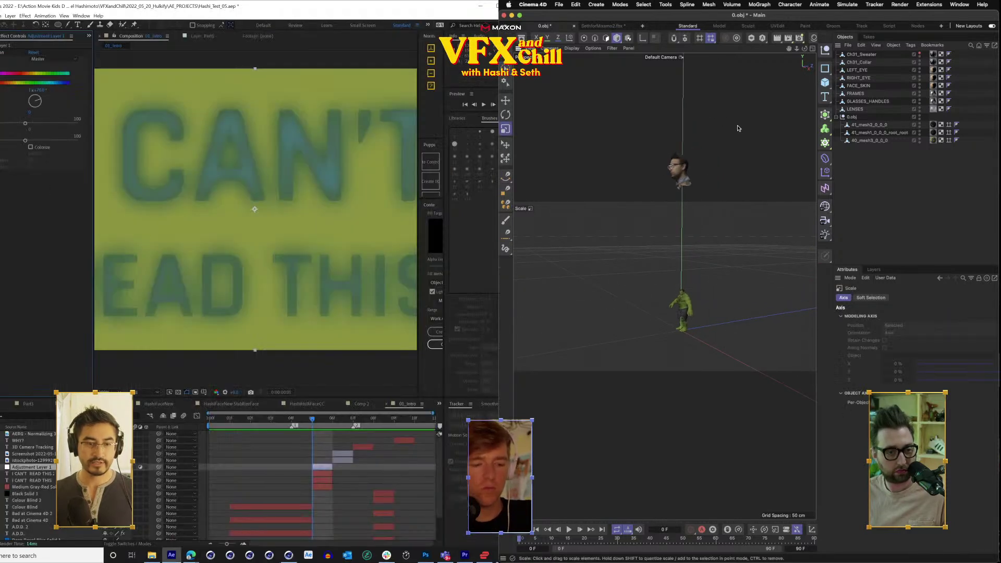
left_click(28, 404)
left_click(852, 117)
left_click(237, 420)
left_click_drag(756, 250, 784, 250)
left_click_drag(236, 420, 196, 429)
left_click_drag(784, 250, 933, 250)
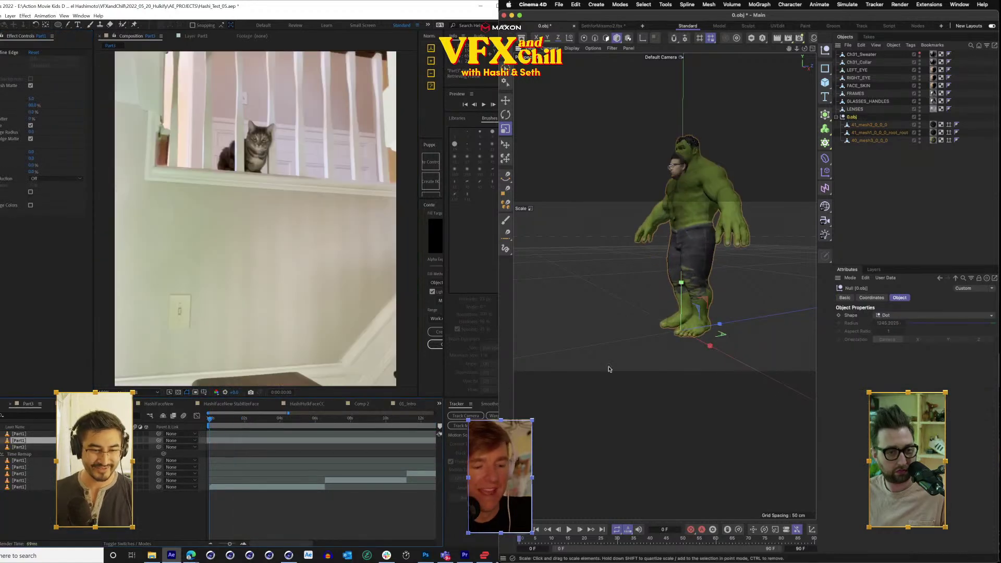
Move the Hulk forward so its face overlaps the pasted head, and scrub Part1 to the angry face close-up.
left_click_drag(620, 319, 600, 326)
key("minus")
left_click(381, 420)
scroll(684, 170, "up", 5)
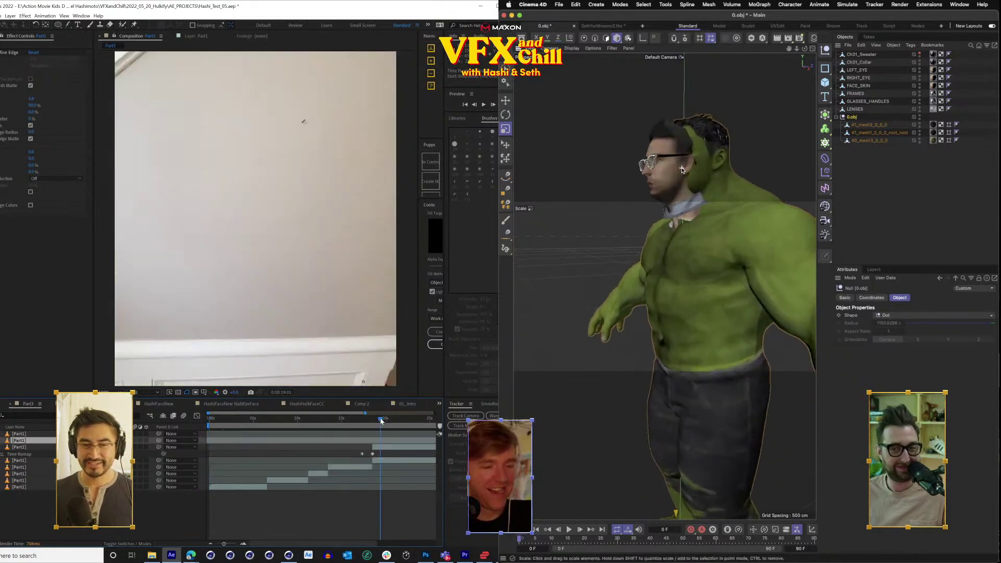
key("e")
left_click(503, 100)
left_click(384, 419)
scroll(354, 345, "down", 1)
scroll(736, 248, "down", 5)
left_click_drag(423, 424, 409, 424)
left_click_drag(741, 423, 730, 425)
scroll(304, 305, "up", 1)
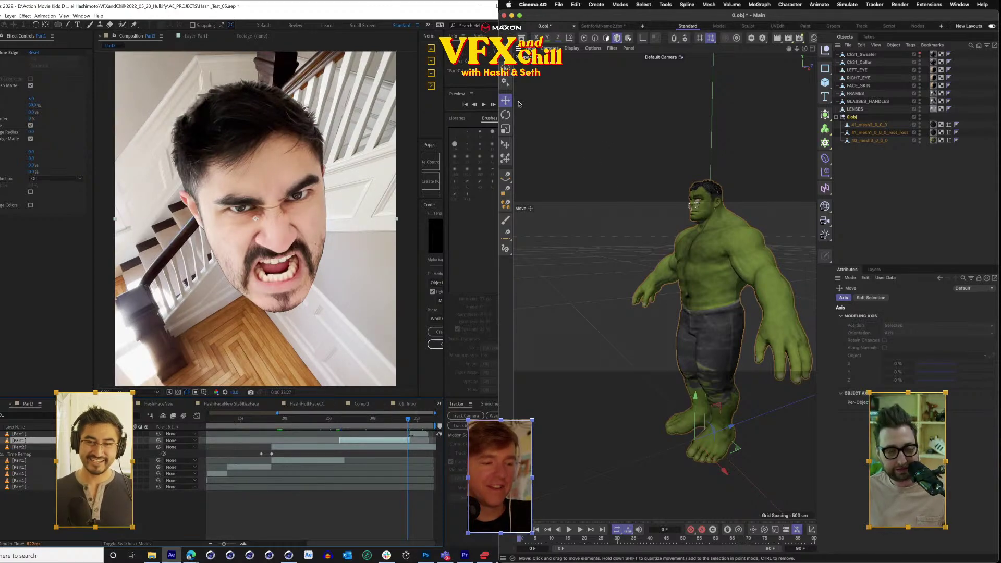
Scale the Hulk down slightly to fit the pasted head, and reframe the face close-up in Part1.
left_click(506, 129)
key("space")
left_click_drag(753, 147, 747, 147)
left_click_drag(306, 194, 305, 246)
left_click_drag(747, 147, 743, 147)
left_click_drag(305, 246, 305, 223)
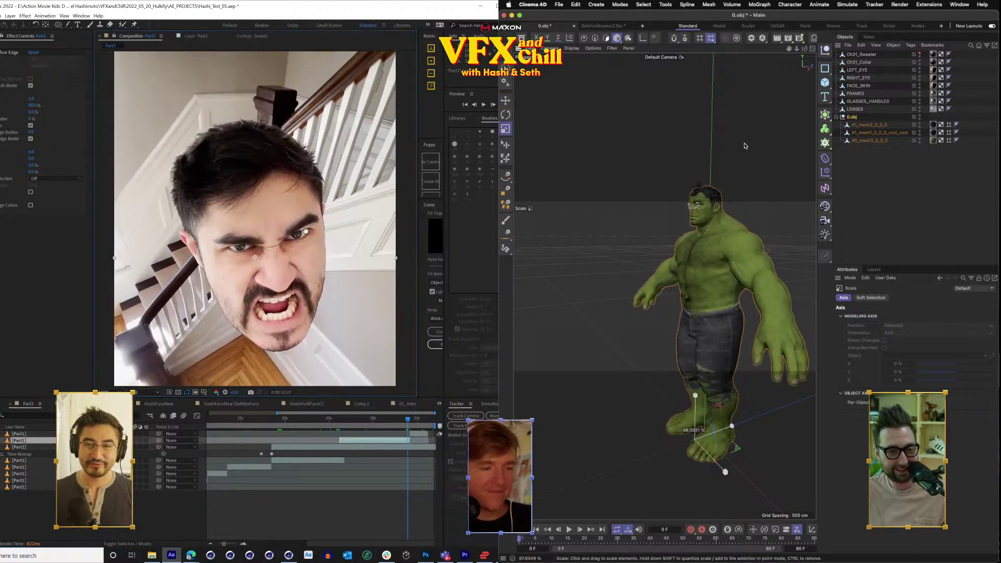
scroll(713, 188, "up", 5)
scroll(713, 189, "down", 2)
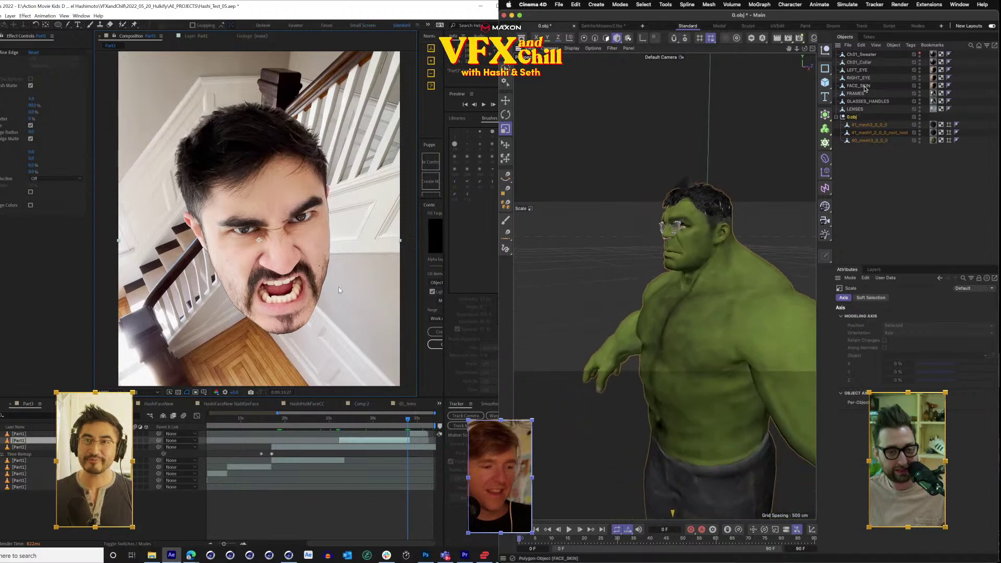
Duplicate the 0.obj null with its meshes by copying and pasting it in the scene.
left_click(851, 117)
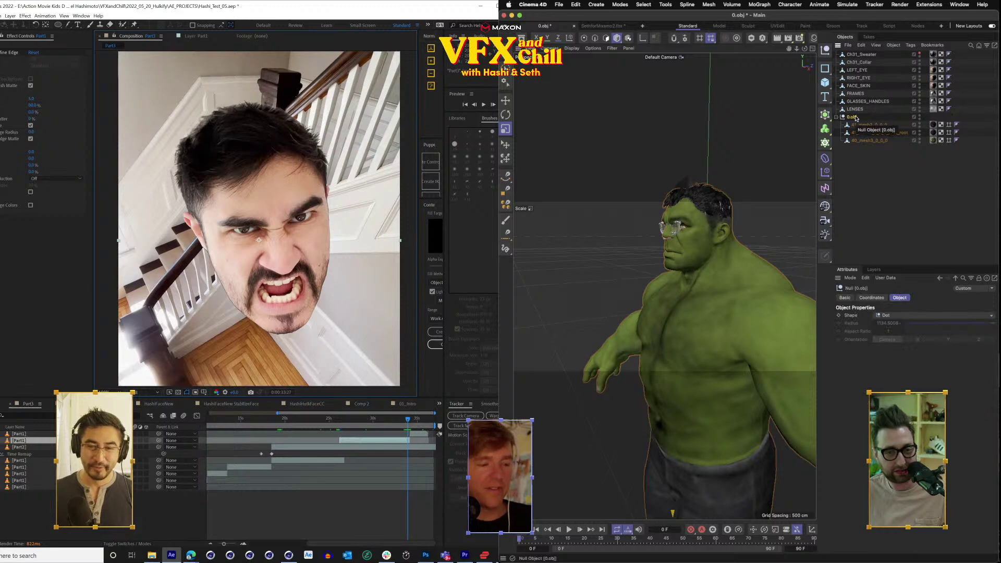
right_click(855, 119)
left_click(855, 118)
left_click_drag(407, 420, 367, 426)
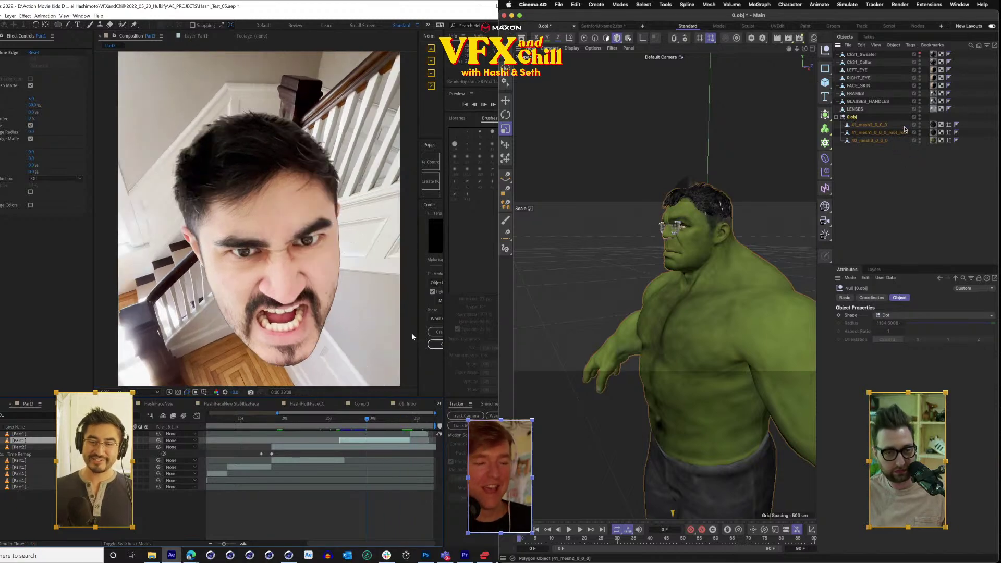
left_click(878, 126)
left_click_drag(366, 420, 372, 420)
left_click(852, 118)
key("super+c")
key("super+v")
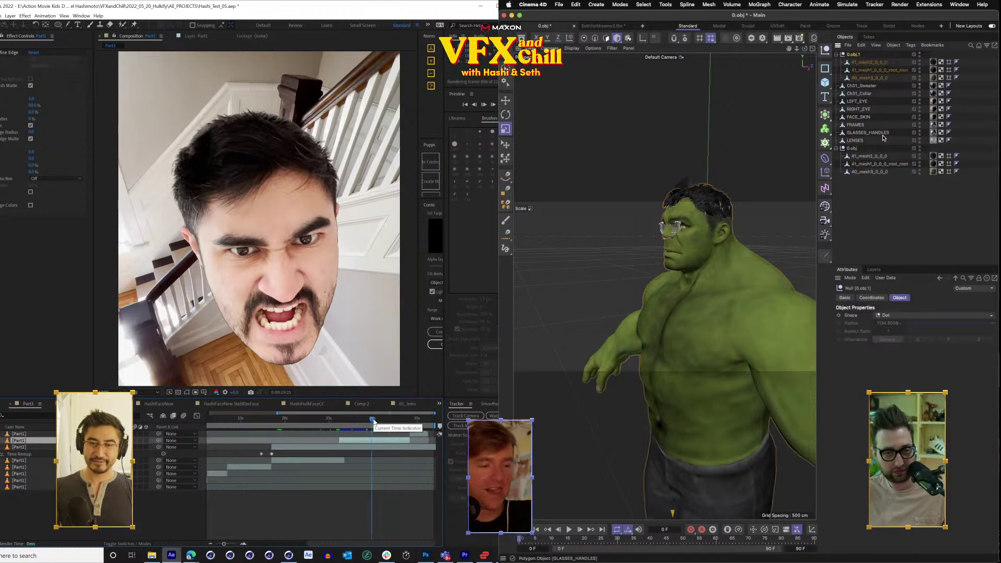
Rename the duplicated Hulk null as Hulk 2.
left_click_drag(373, 422, 378, 421)
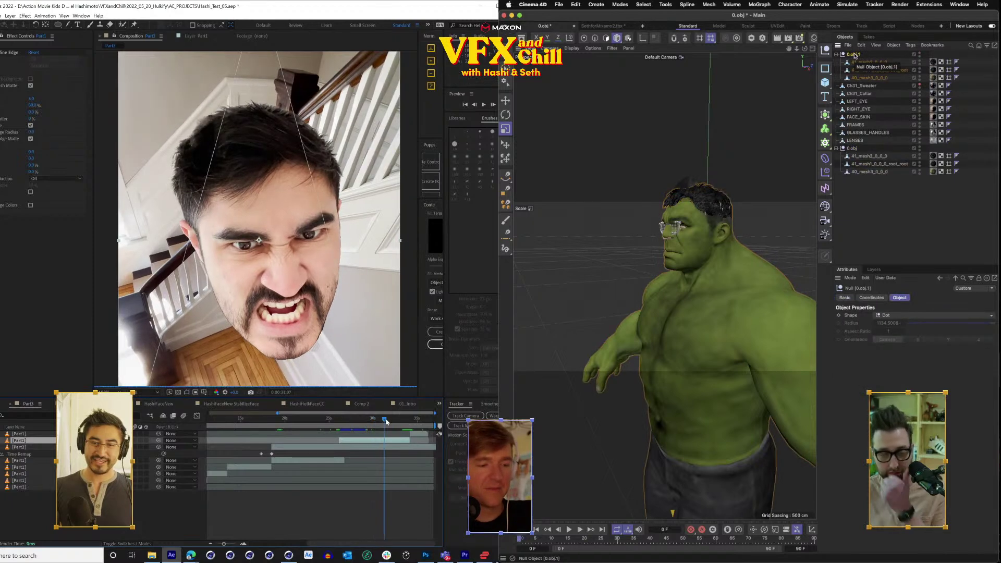
left_click(386, 420)
double_click(855, 55)
type("Hulk 2")
key("Return")
scroll(295, 234, "down", 1)
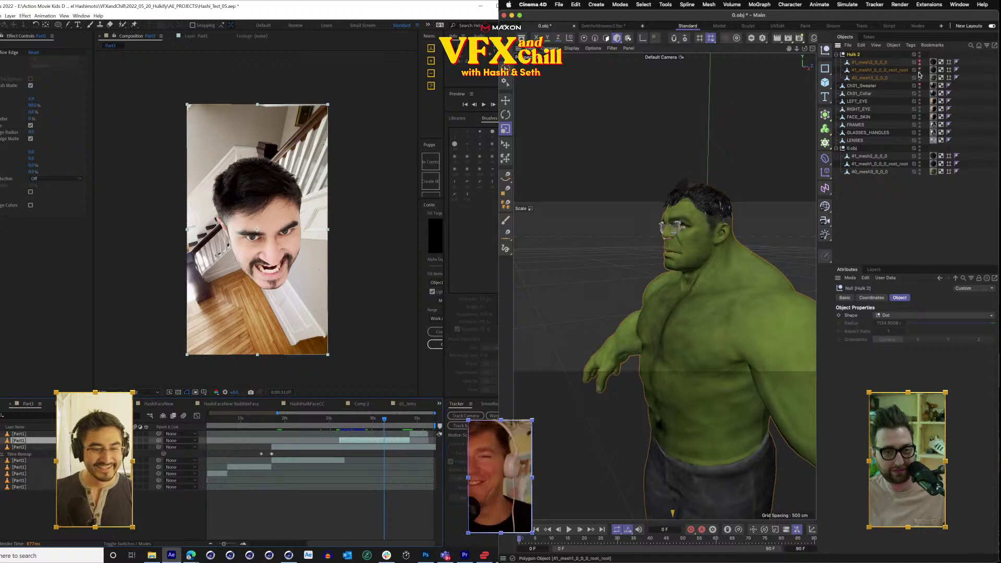
Hide the original 0.obj null, collapse its hierarchy, and turn the view to the front of Hulk 2.
left_click(919, 148)
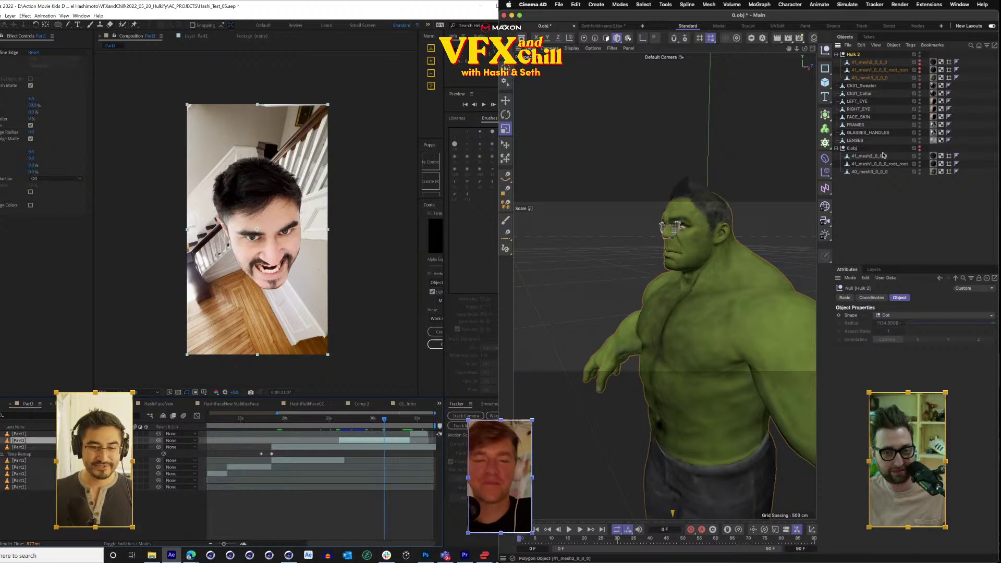
left_click(837, 149)
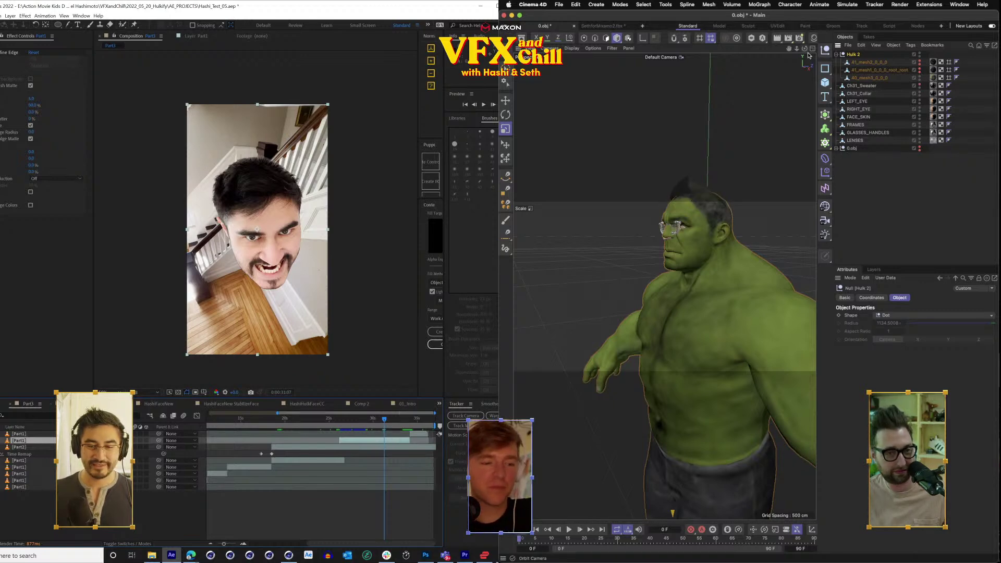
left_click_drag(804, 49, 870, 48)
Examine Hulk 2's face with the glasses and hair up close, and review the After Effects composition containing the ELEMENT_Hulk layer.
left_click(69, 404)
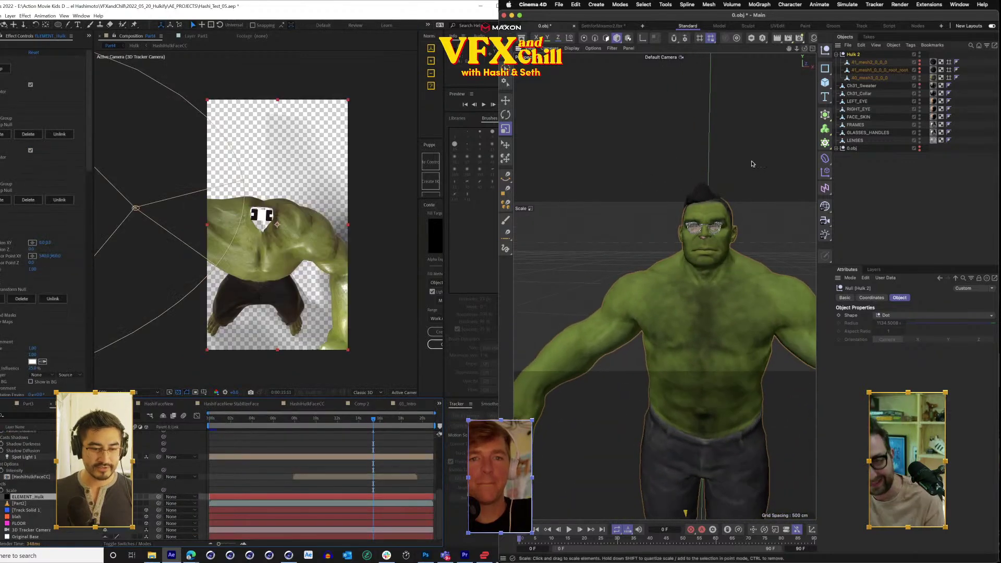
scroll(687, 191, "up", 5)
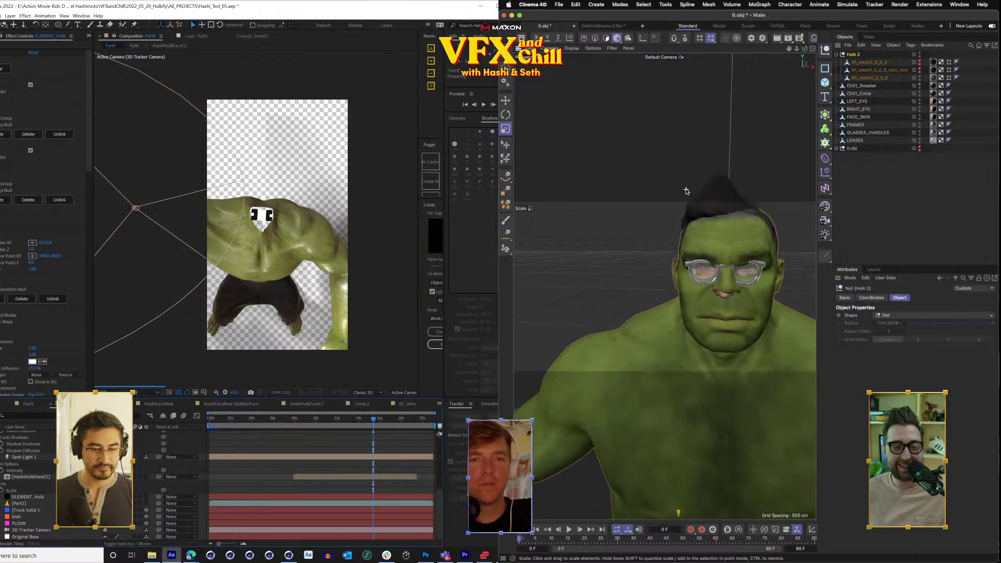
left_click_drag(686, 191, 722, 195)
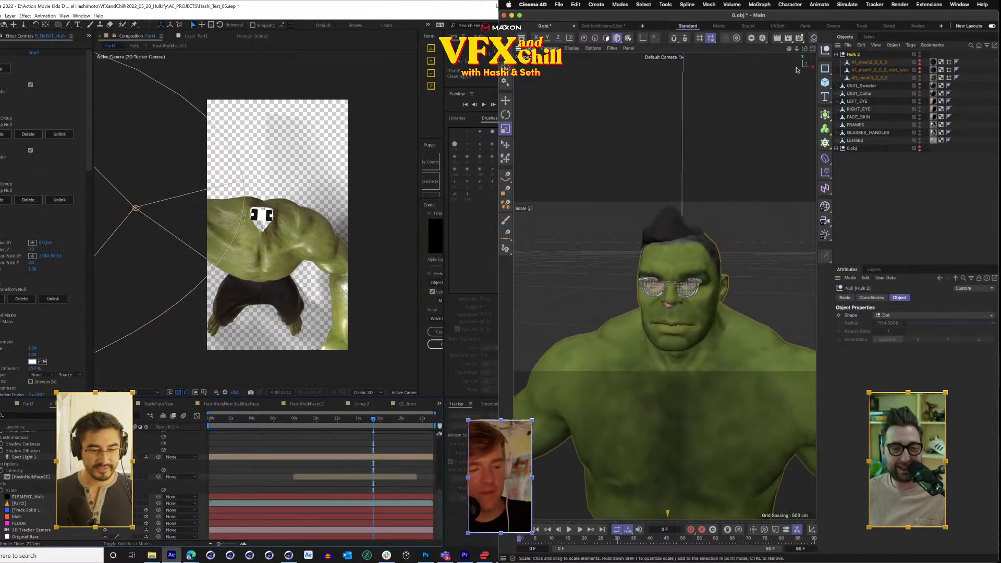
left_click_drag(804, 48, 656, 48)
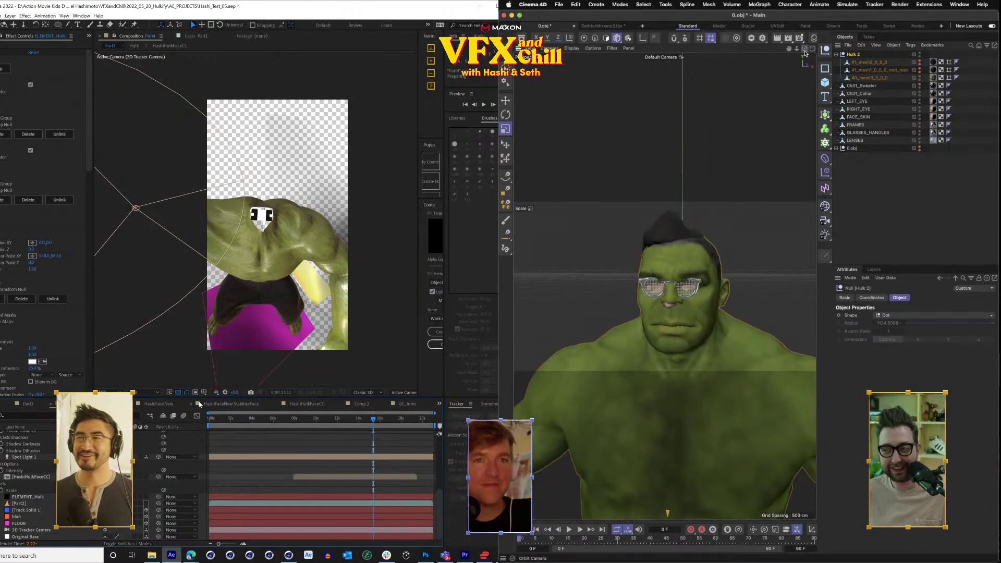
left_click(360, 419)
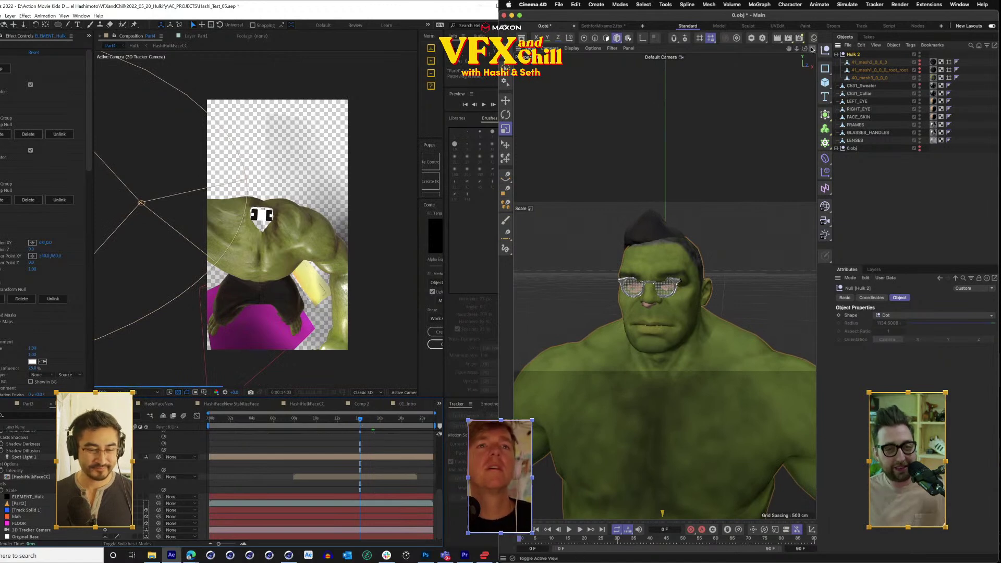
scroll(13, 478, "up", 5)
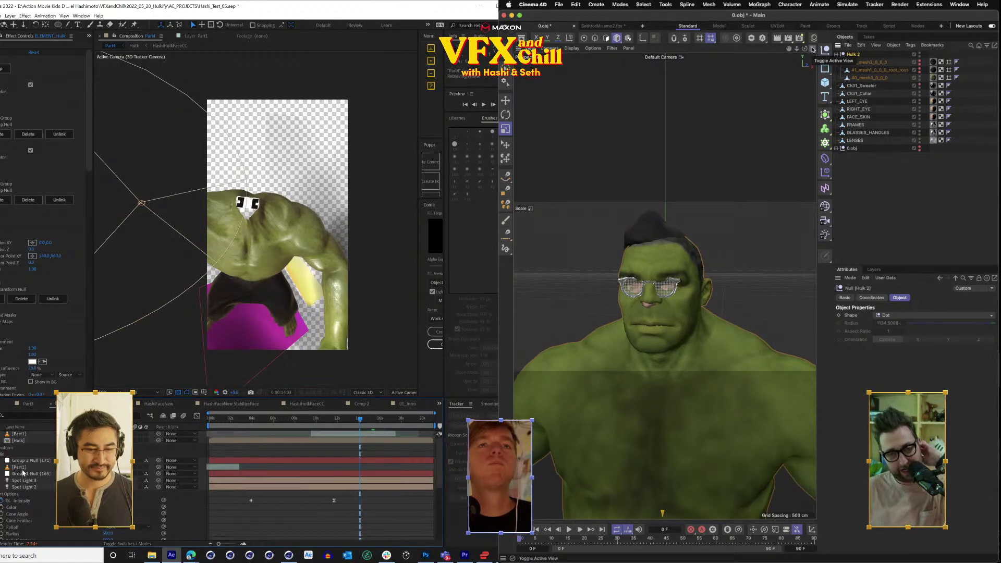
Select the HashiHulkFaceCC layer in the After Effects timeline and save the Hashi_Test_05 project, with the Hulk 2 null selected in Cinema 4D.
scroll(23, 473, "down", 5)
left_click(16, 477)
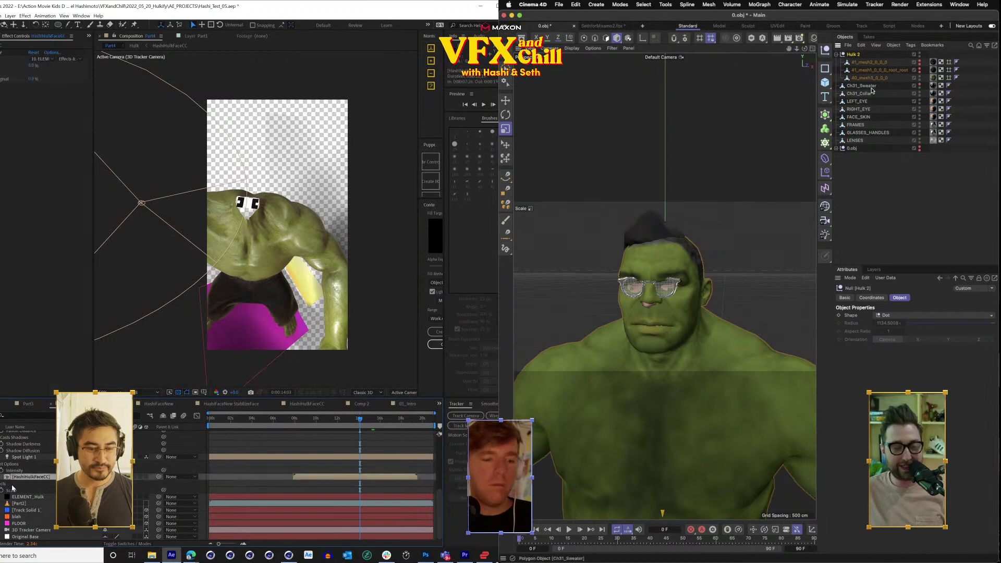
left_click(0, 15)
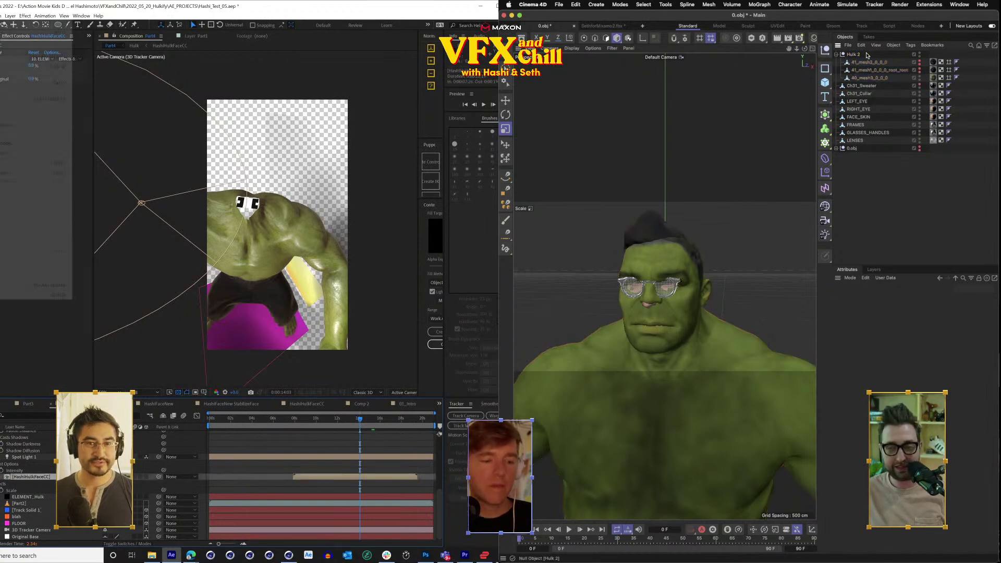
left_click(853, 54)
mouse_move(1, 51)
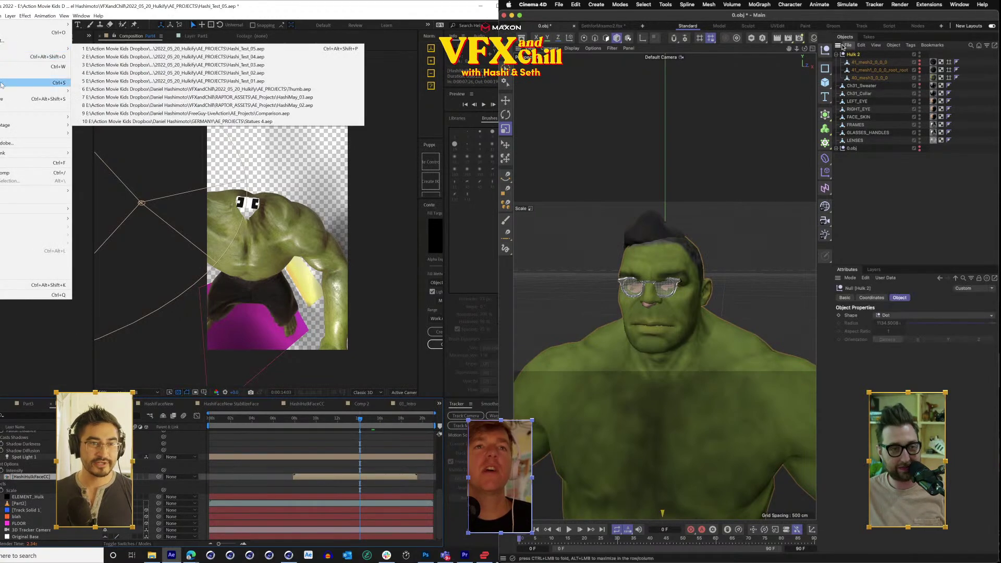
left_click(21, 83)
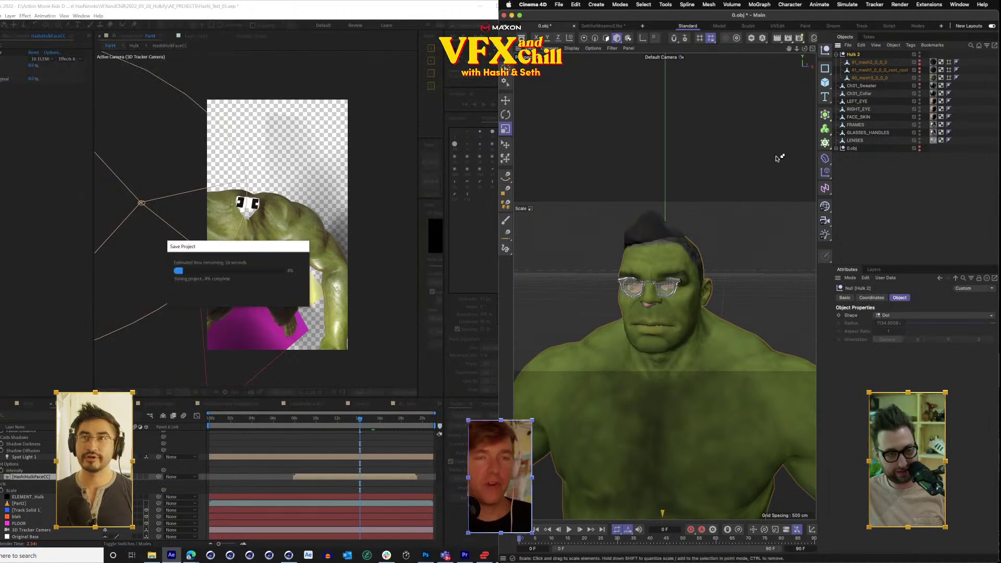
Save the Cinema 4D scene as HulkWorley.c4d, and open the recent project Hashi_Test_01.aep in After Effects despite its missing file.
left_click(1, 16)
key("super+s")
mouse_move(31, 49)
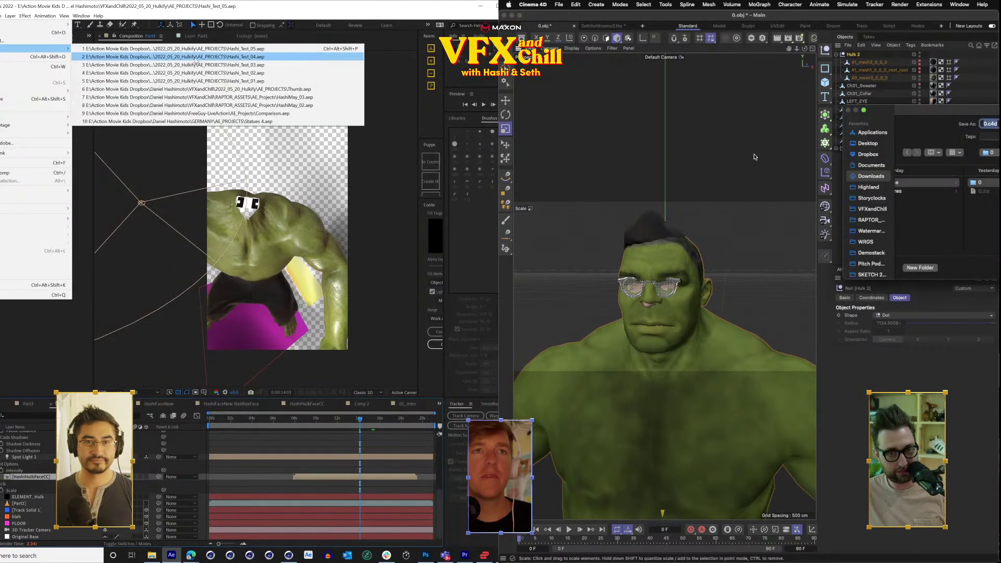
left_click(212, 80)
left_click_drag(933, 110, 1000, 110)
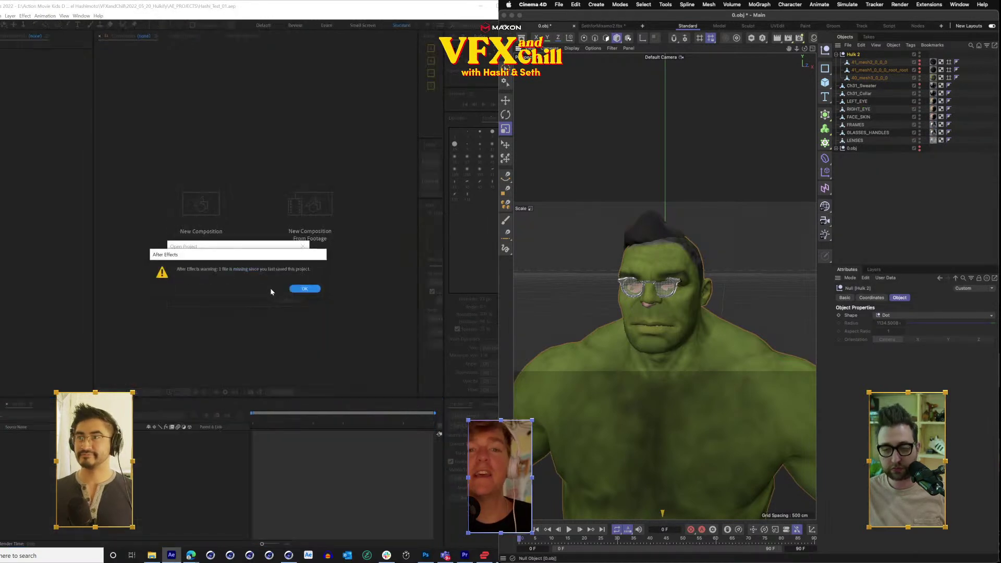
left_click(305, 288)
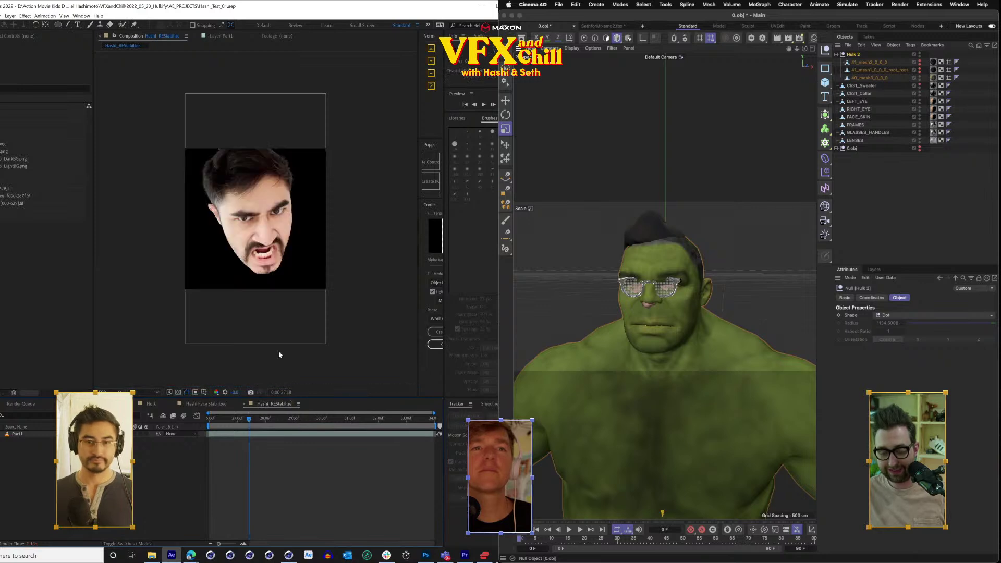
Review the early compositions of the project and scrub through the staircase shot with the Track Solid and light layers.
left_click(109, 404)
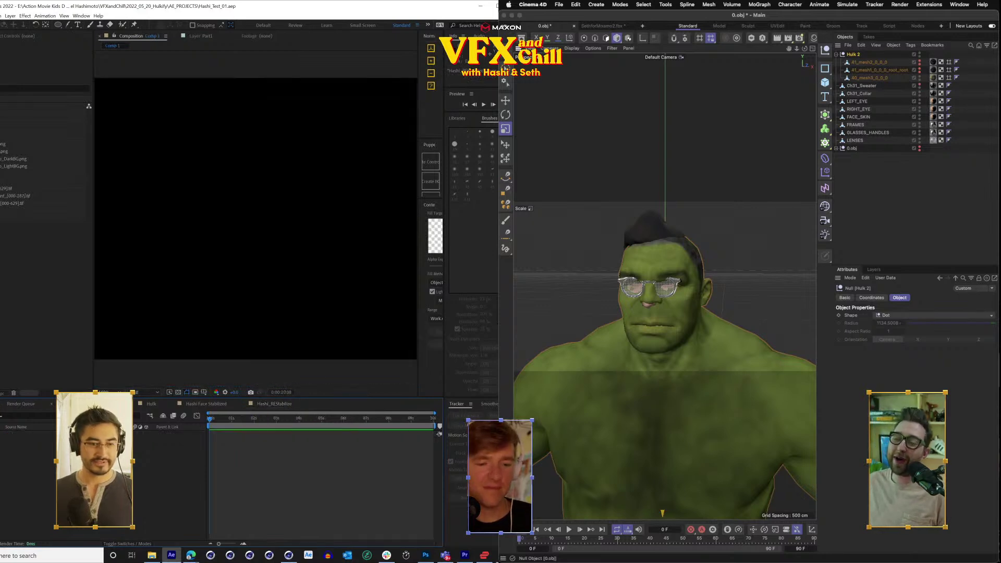
left_click(69, 404)
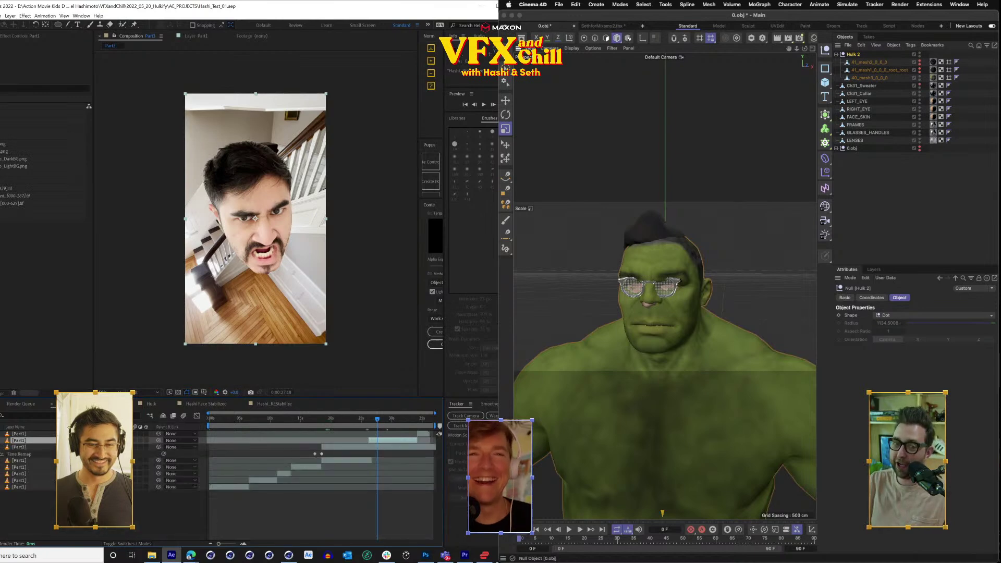
left_click(109, 404)
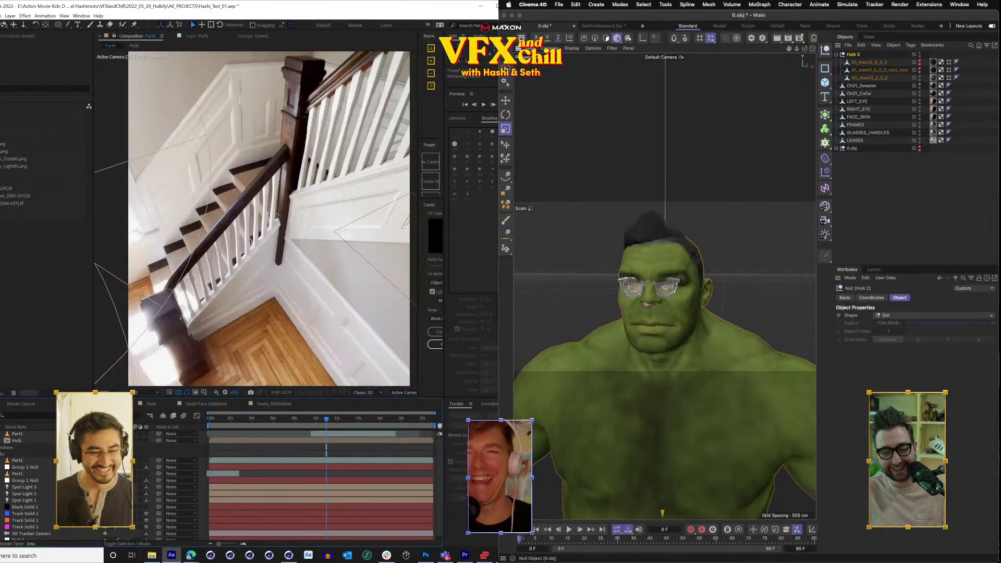
key("comma")
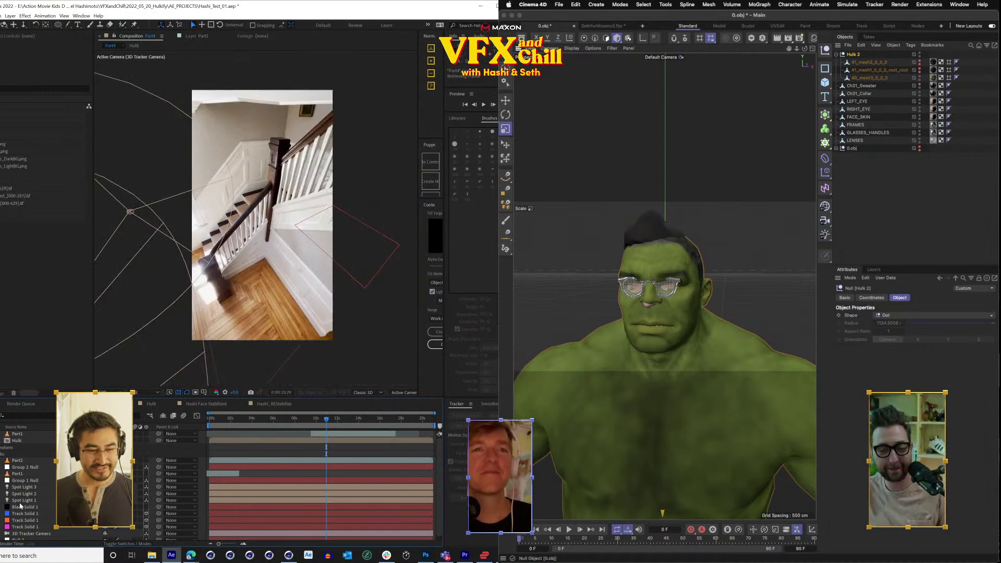
left_click_drag(315, 420, 214, 429)
scroll(10, 497, "down", 2)
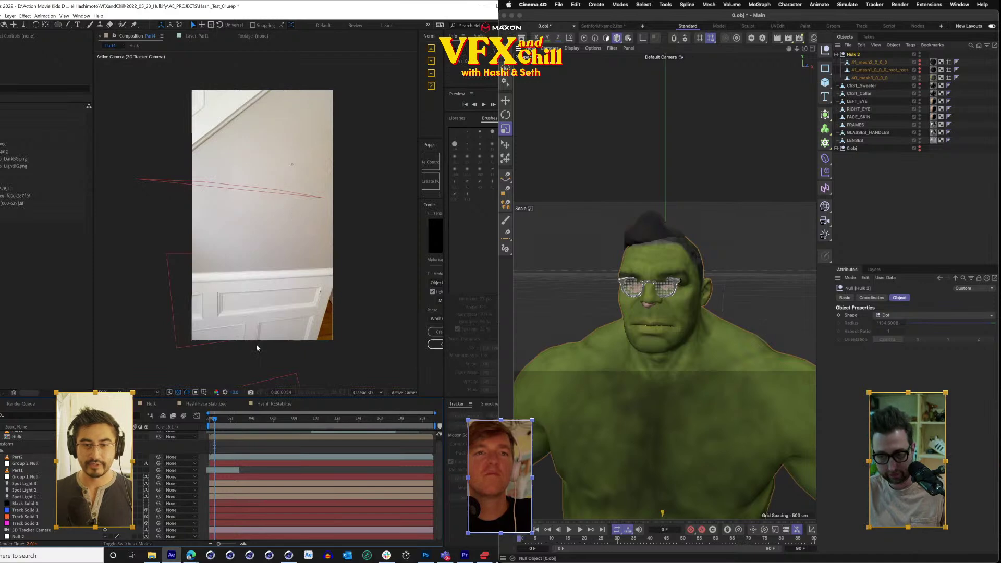
left_click_drag(236, 420, 280, 420)
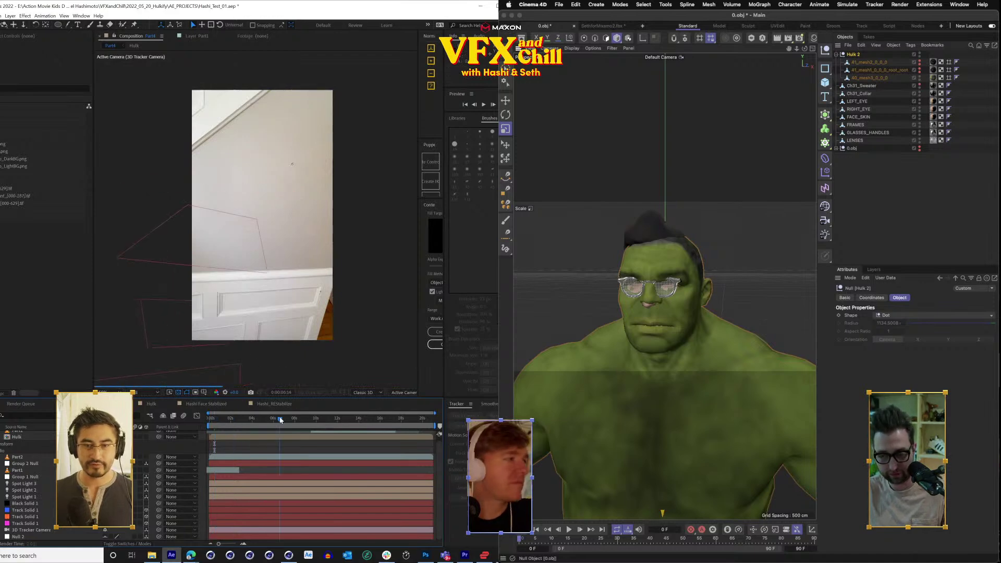
Move the Part2 footage layer below the Track Solid layers, directly above the 3D Tracker Camera, and move to a late point of the shot.
left_click(26, 529)
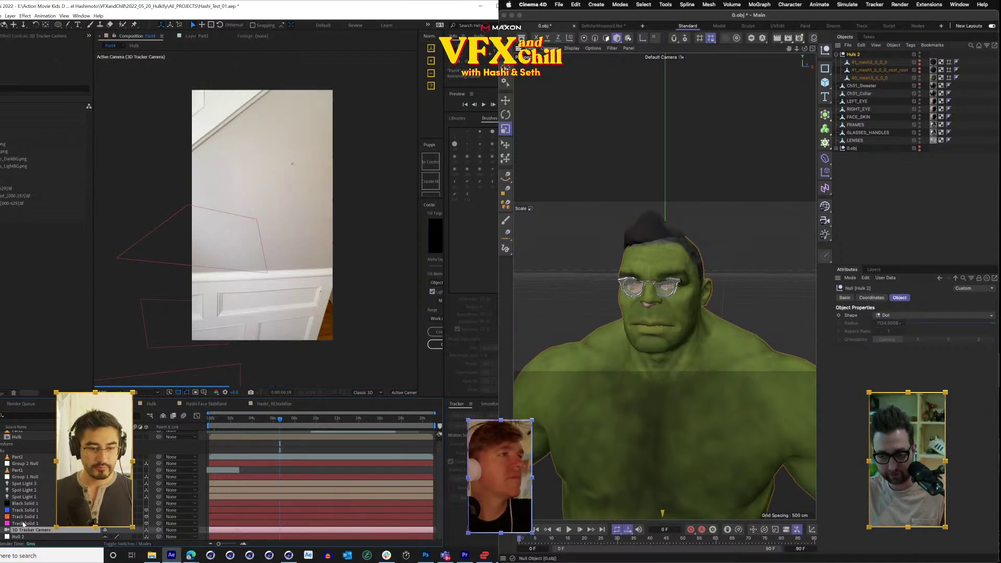
left_click(24, 458)
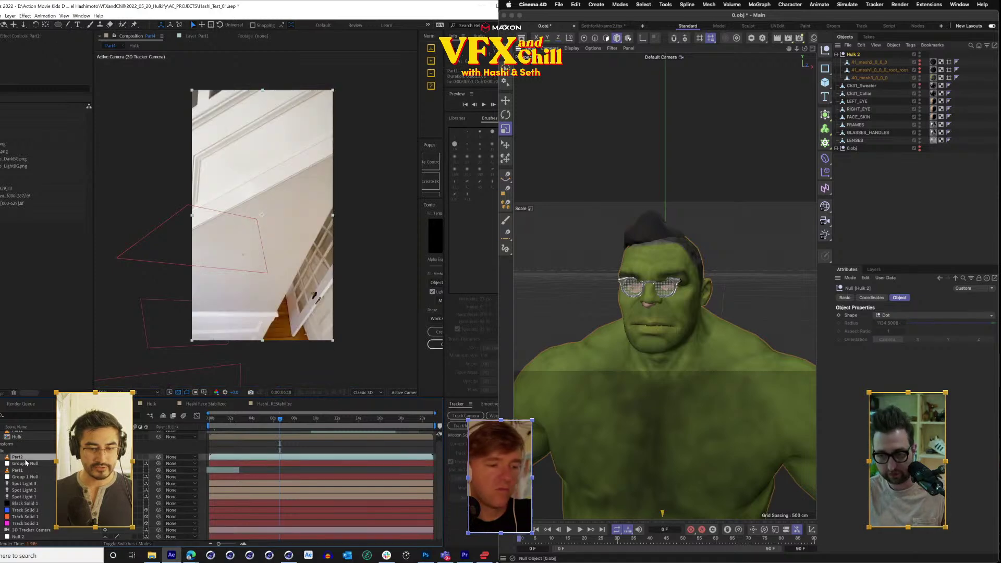
left_click_drag(28, 464, 26, 523)
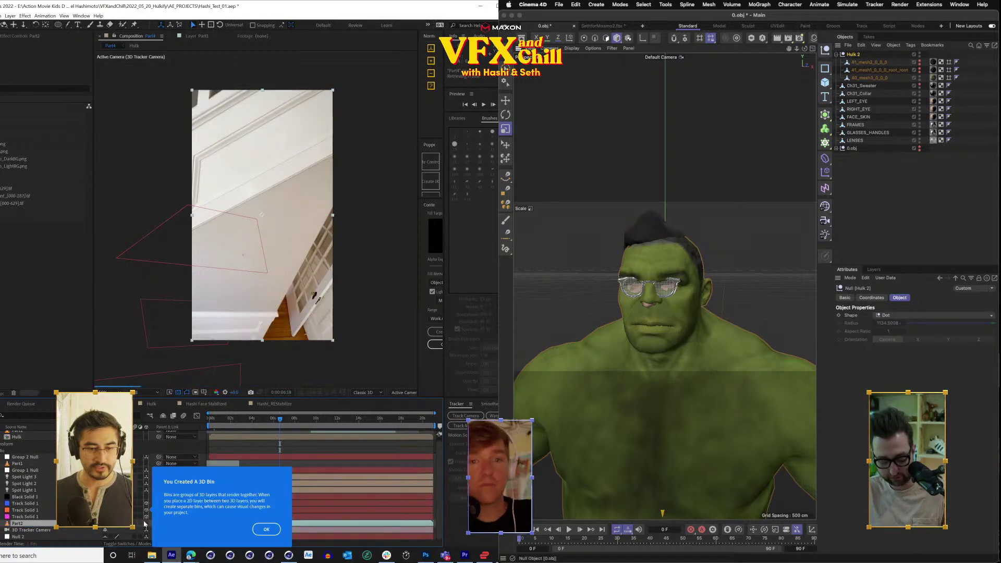
left_click(266, 529)
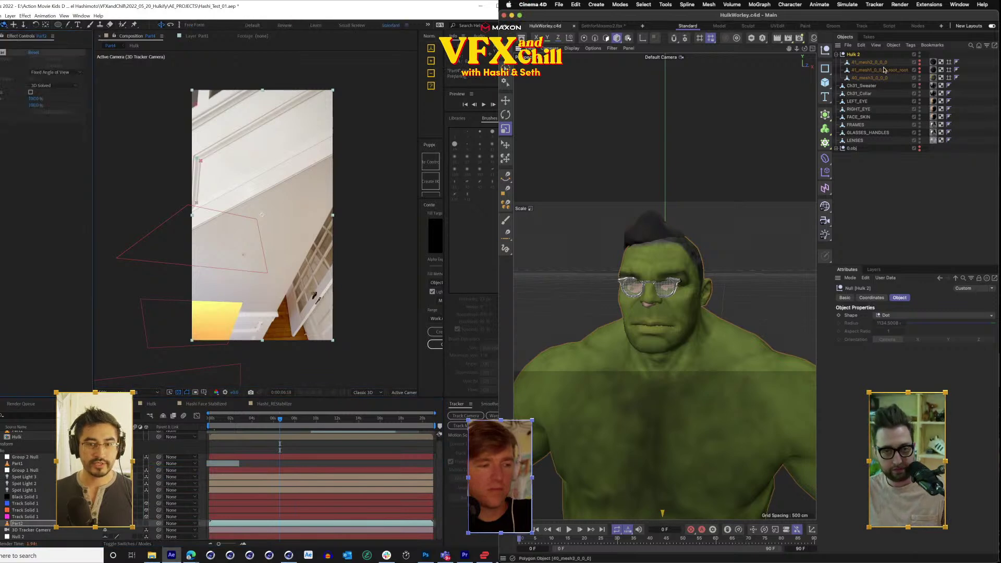
left_click_drag(300, 422, 421, 422)
Rename the original 0.obj null in the Cinema 4D scene as OG Hulk.
left_click(852, 149)
double_click(852, 149)
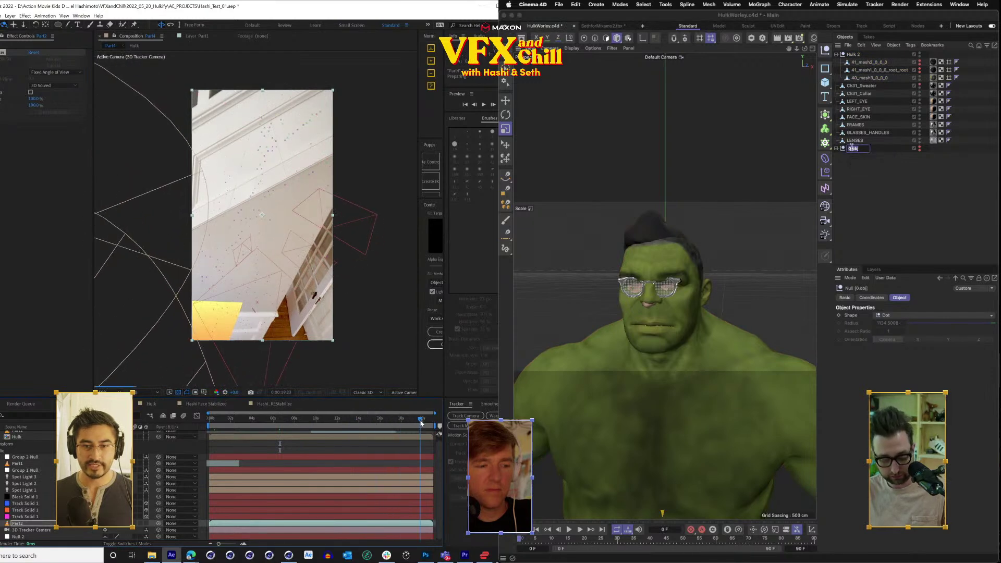
type("OG Hulk")
key("Return")
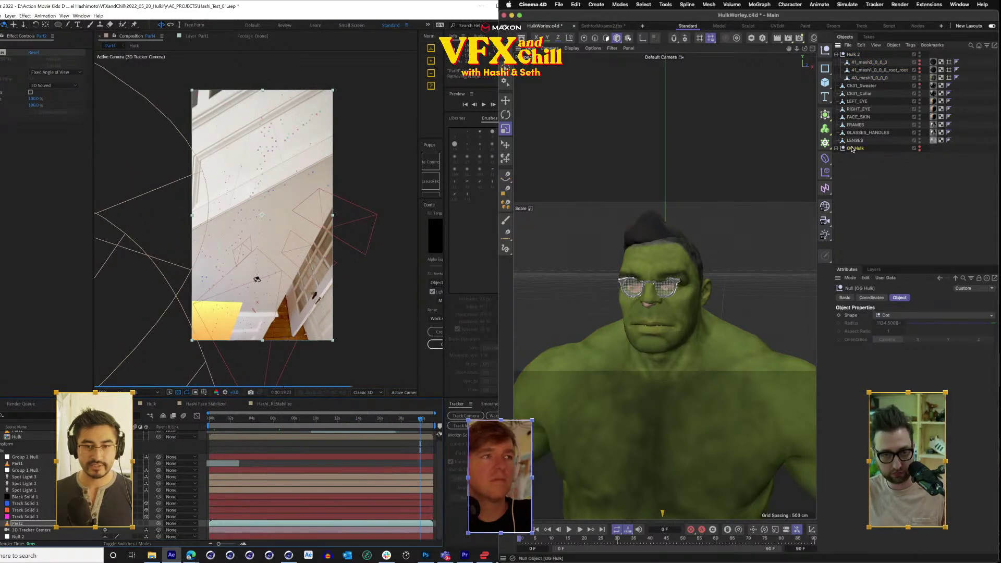
Delete the Ch31_Sweater mesh from the Hulk scene and inspect the tracked solids in the After Effects shot.
left_click(859, 55)
left_click(298, 296)
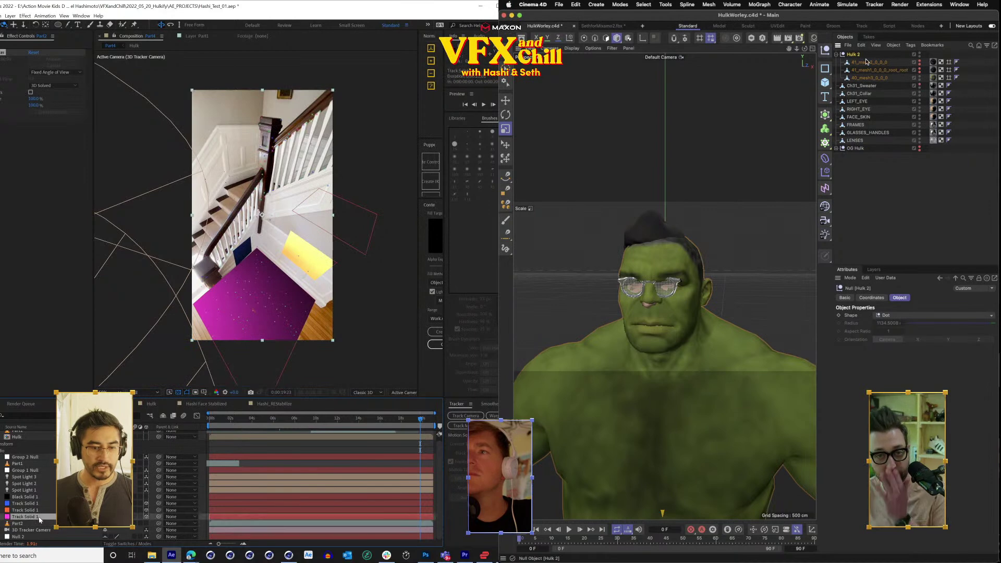
left_click(861, 86)
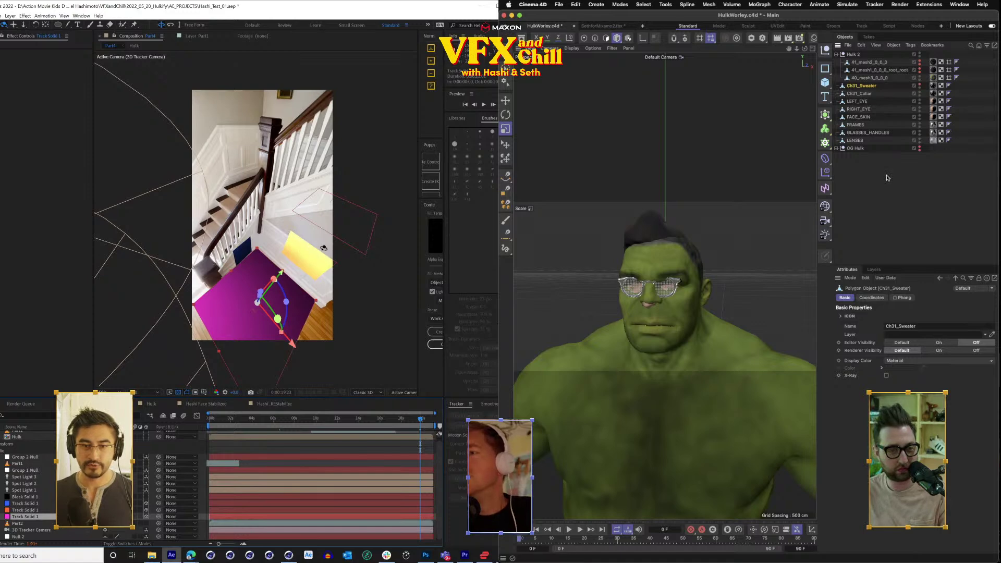
key("Delete")
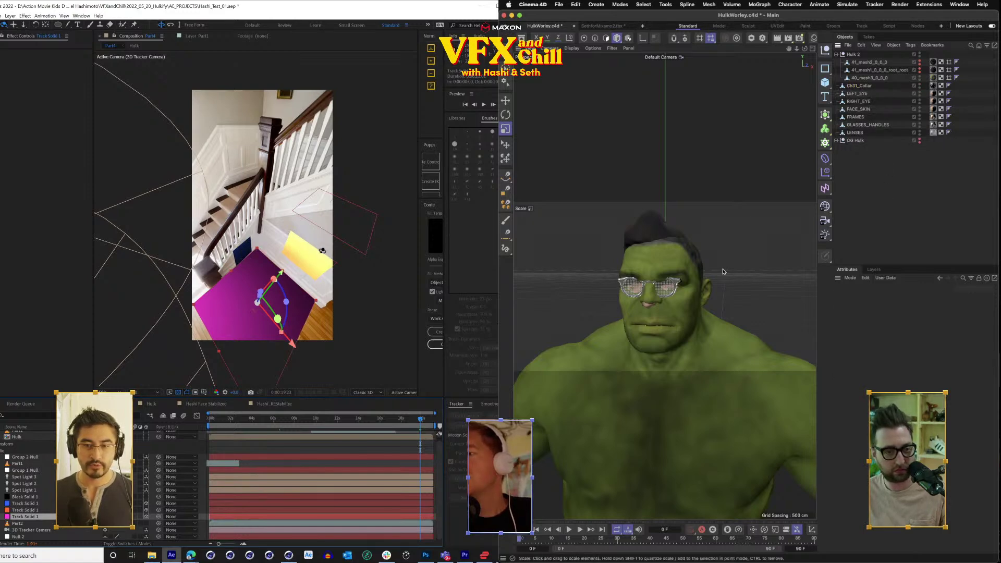
scroll(698, 303, "down", 5)
scroll(698, 304, "up", 8)
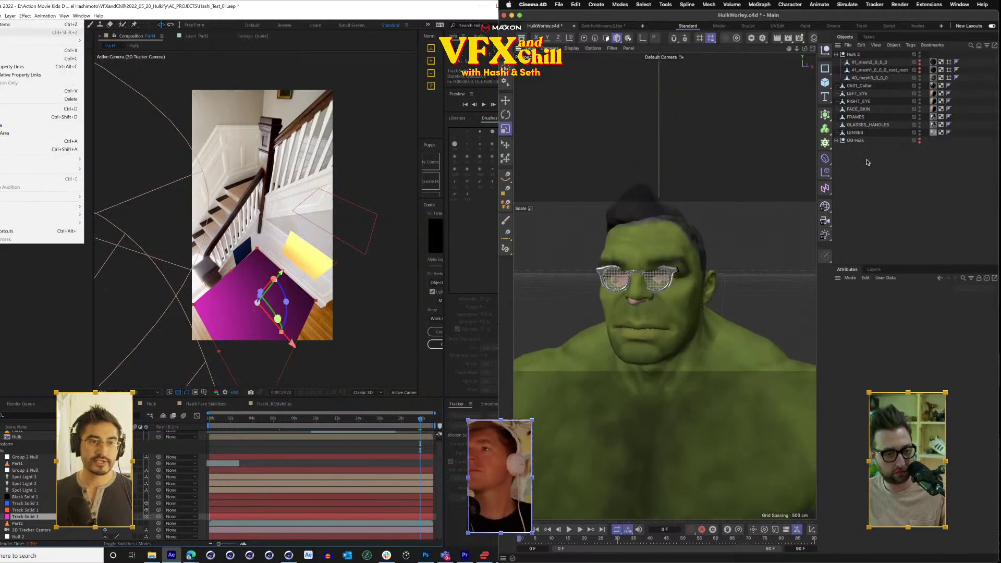
Show the Hulk scene in four views and select the 40_mesh3_0_0_0 body mesh.
mouse_move(13, 133)
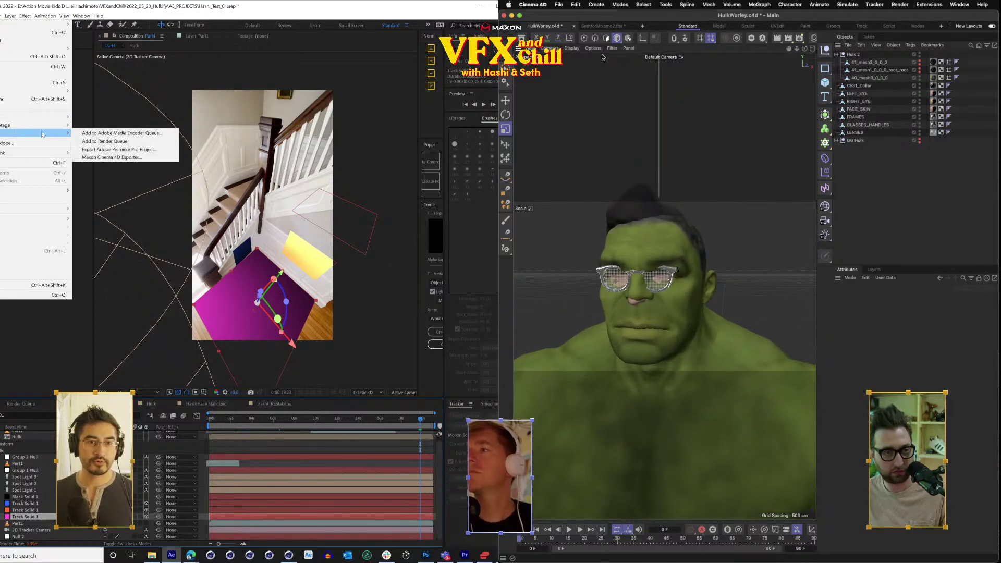
left_click(812, 48)
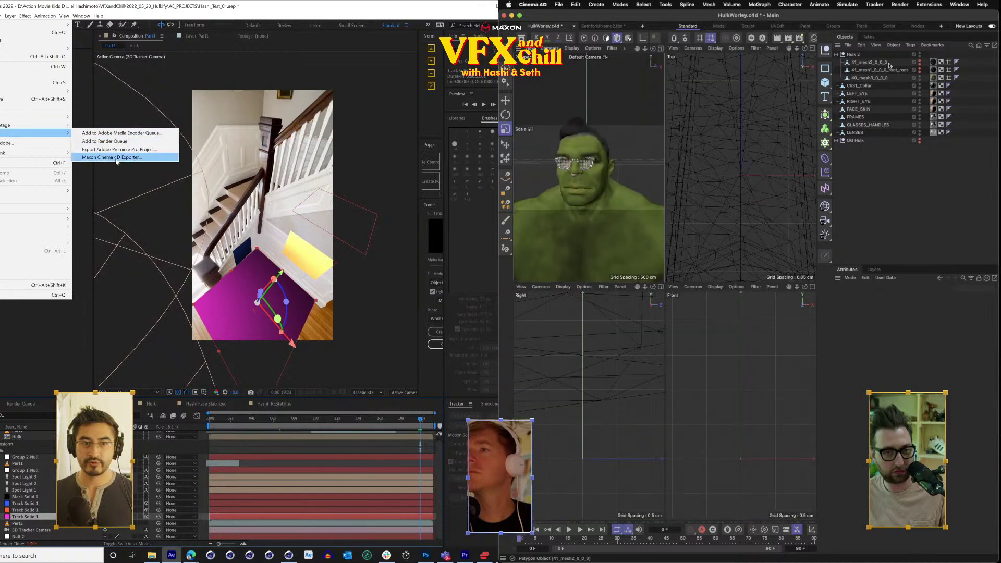
left_click(865, 78)
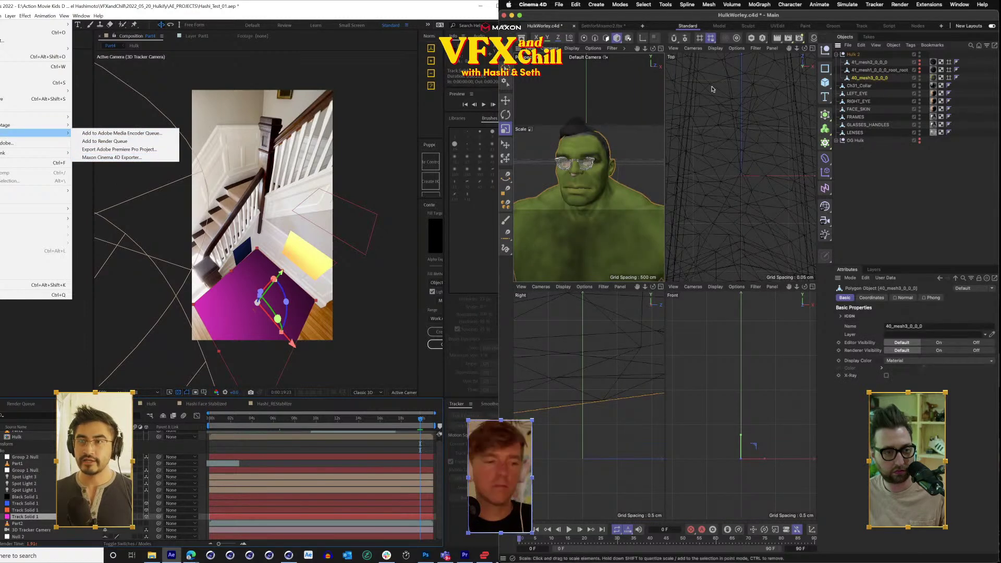
Switch to the Cinema 4D tracking session and open HashiVideoTracking_0001.c4d, and frame the Hulk's head in the side view of the HulkWorley scene.
key("alt+Tab")
scroll(631, 338, "down", 10)
left_click(0, 25)
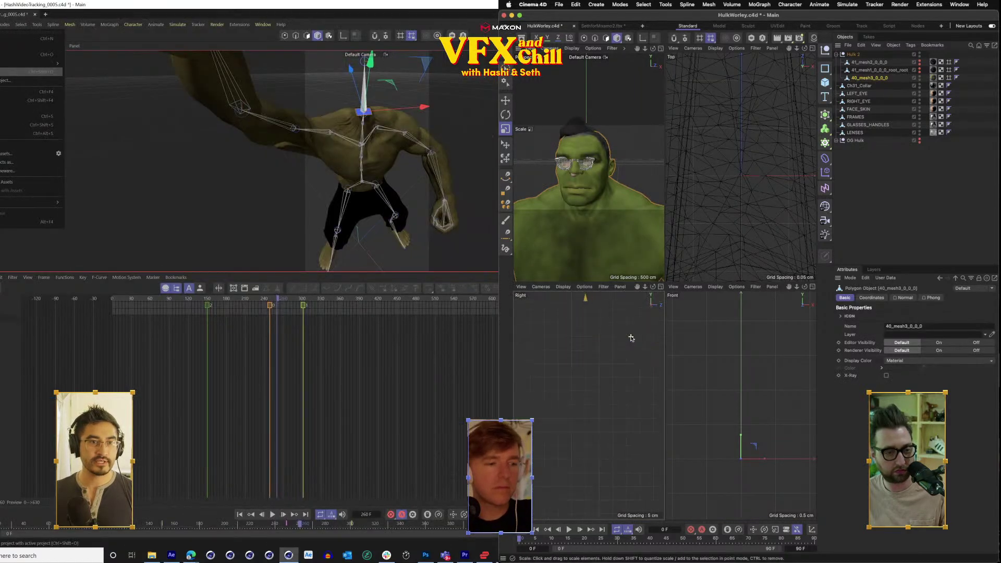
mouse_move(1, 66)
scroll(630, 338, "down", 5)
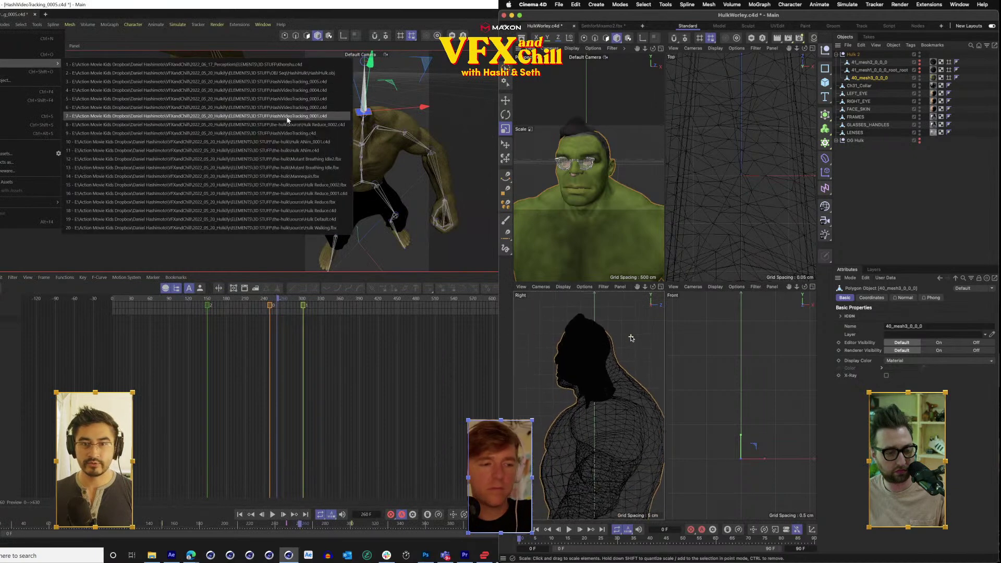
left_click(286, 117)
scroll(603, 371, "up", 5)
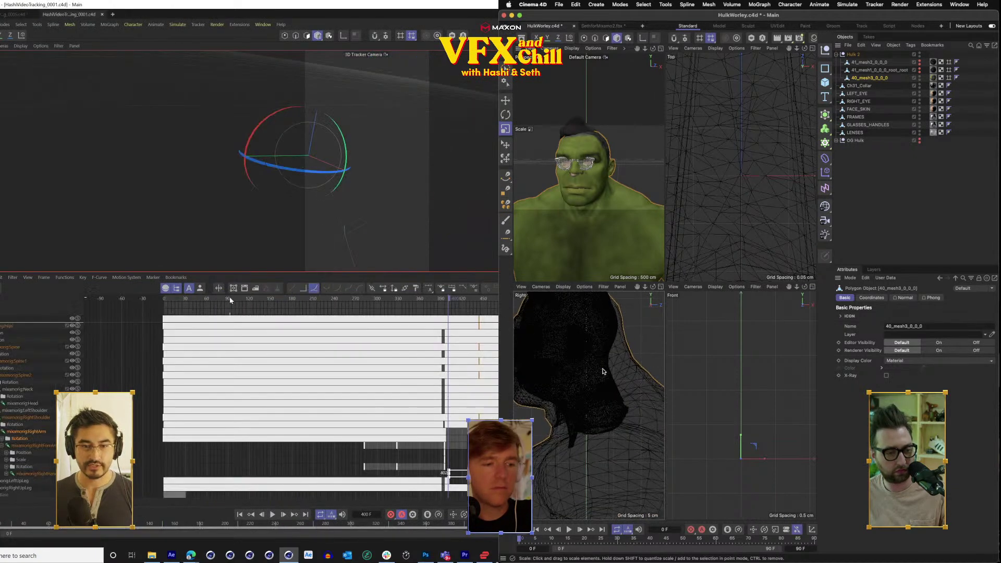
scroll(602, 371, "down", 3)
scroll(603, 372, "down", 1)
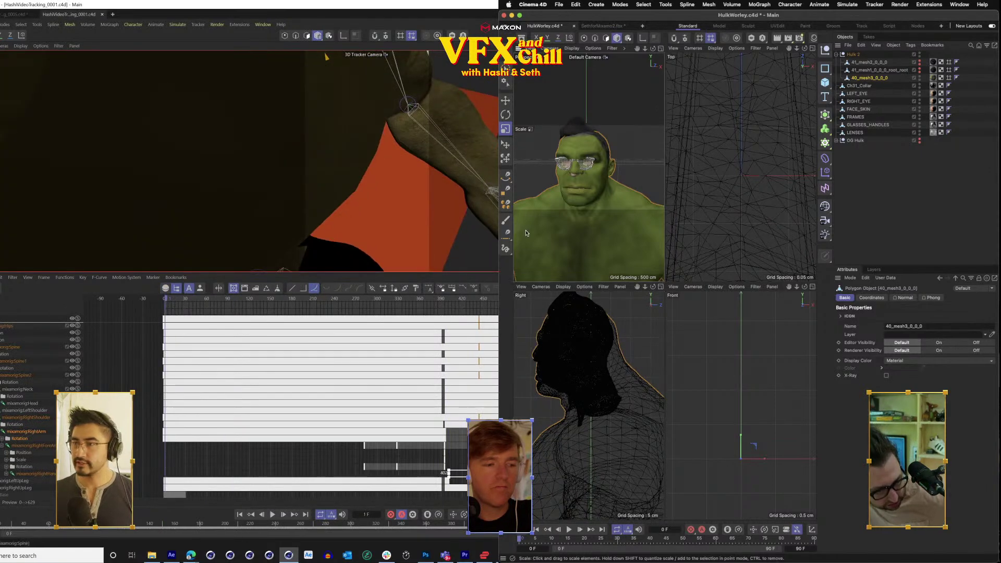
Add a null object to the HulkWorley scene and name it WorleyHead.
left_click(506, 100)
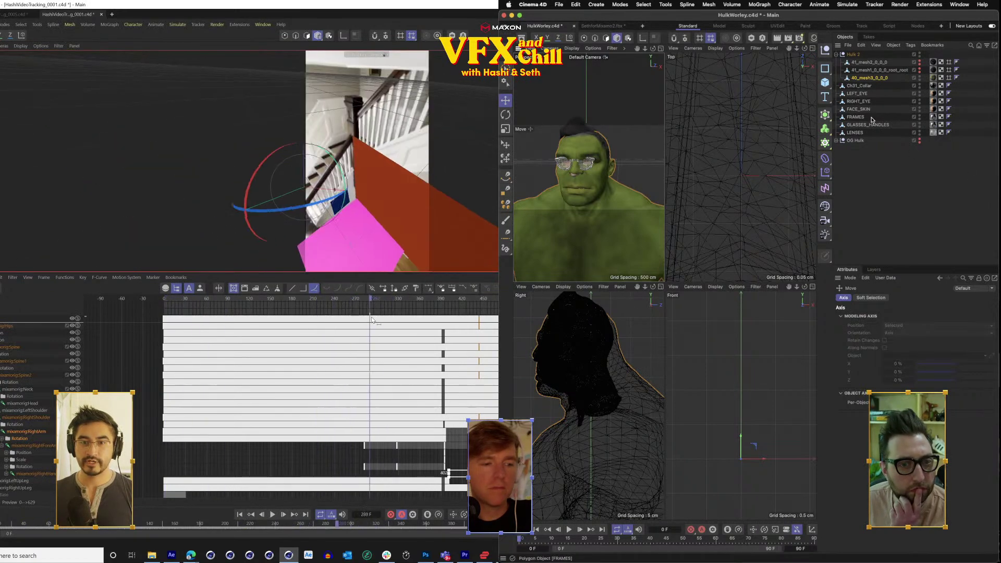
left_click(825, 50)
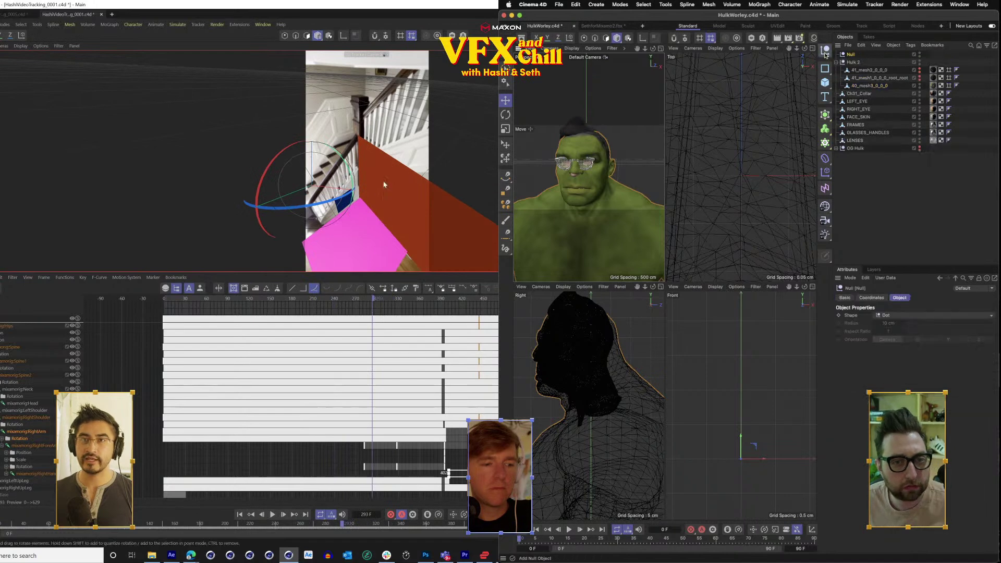
double_click(853, 55)
type("WorleyHead")
key("Return")
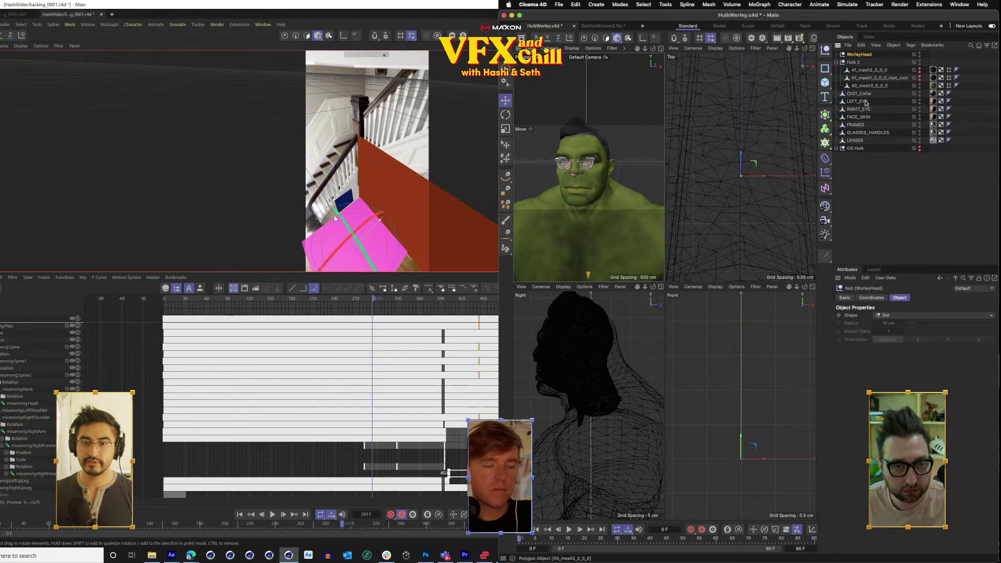
Group the seven head parts from Ch31_Collar through LENSES under the WorleyHead null.
left_click(855, 94)
left_click(856, 141, "shift")
left_click_drag(856, 142, 860, 57)
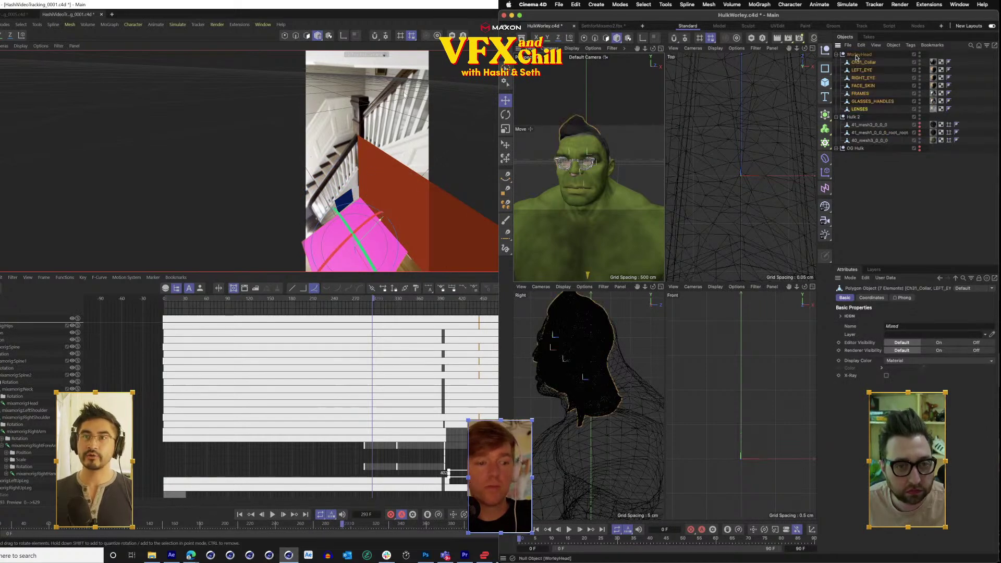
Select the WorleyHead group and reposition it vertically so its face lines up with the Hulk's head.
left_click(858, 56)
left_click(505, 100)
left_click_drag(741, 439, 760, 554)
left_click(0, 24)
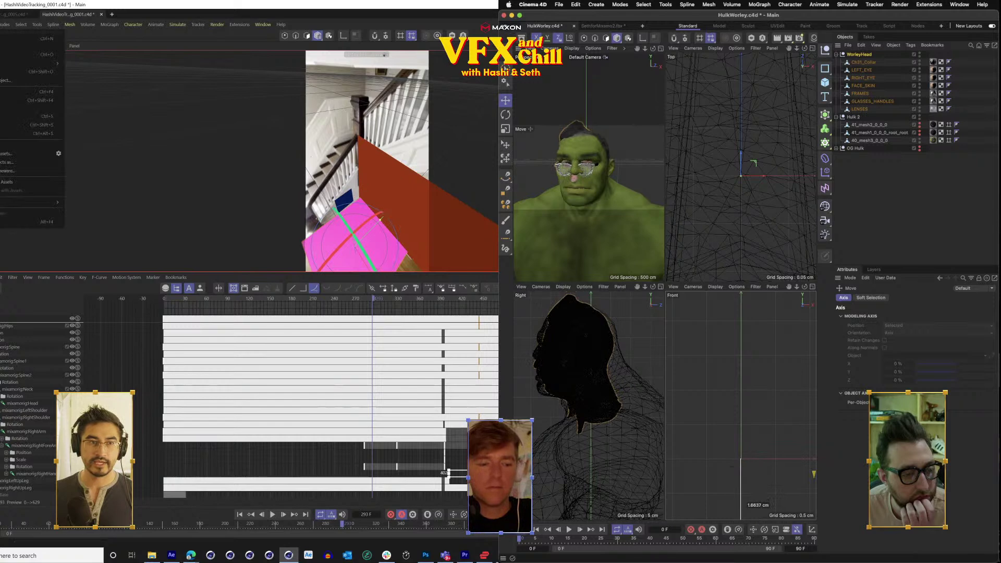
mouse_move(9, 204)
left_click(505, 128)
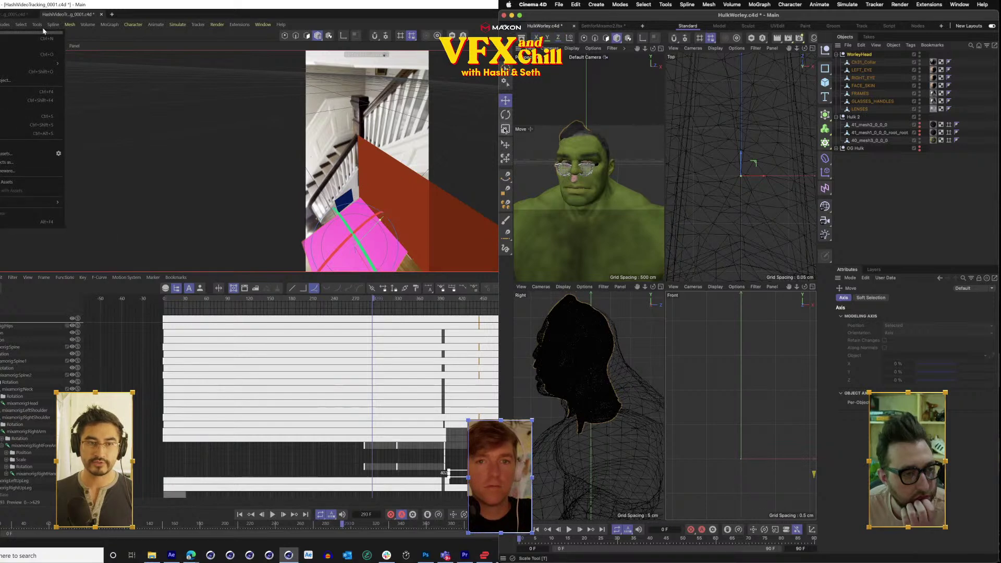
mouse_move(7, 20)
left_click_drag(769, 405, 778, 397)
left_click(372, 95)
left_click(505, 100)
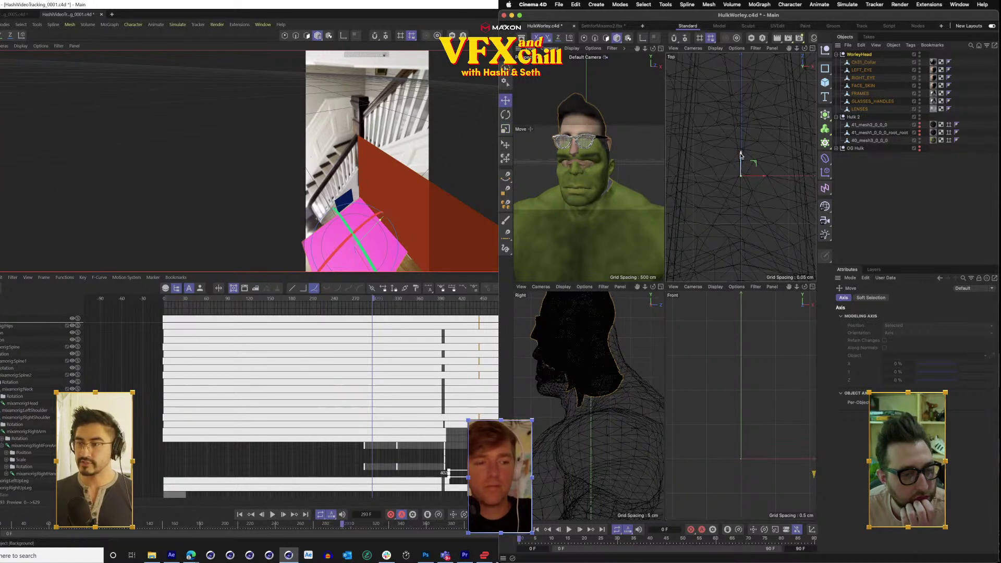
key("super+z")
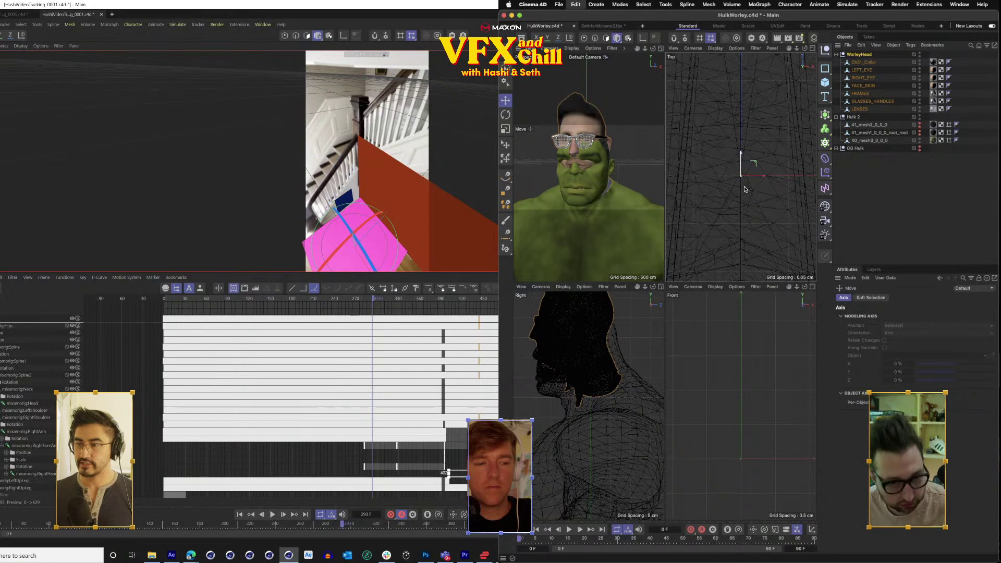
scroll(748, 389, "down", 3)
left_click_drag(746, 436, 744, 514)
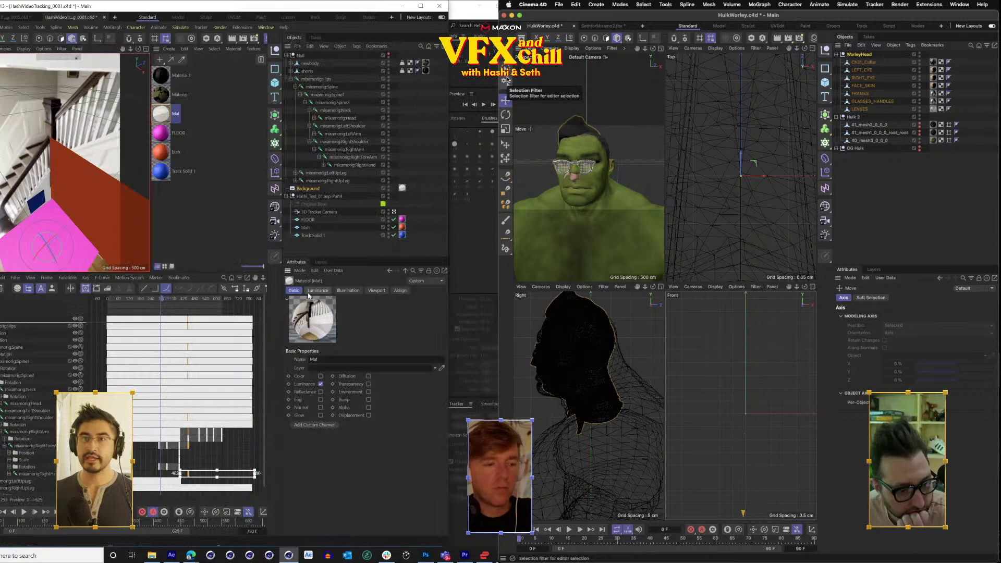
Open the animation settings of the Mat luminance texture in the tracking scene, and put the 40_mesh3_0_0_0 body mesh into polygon editing.
left_click(337, 291)
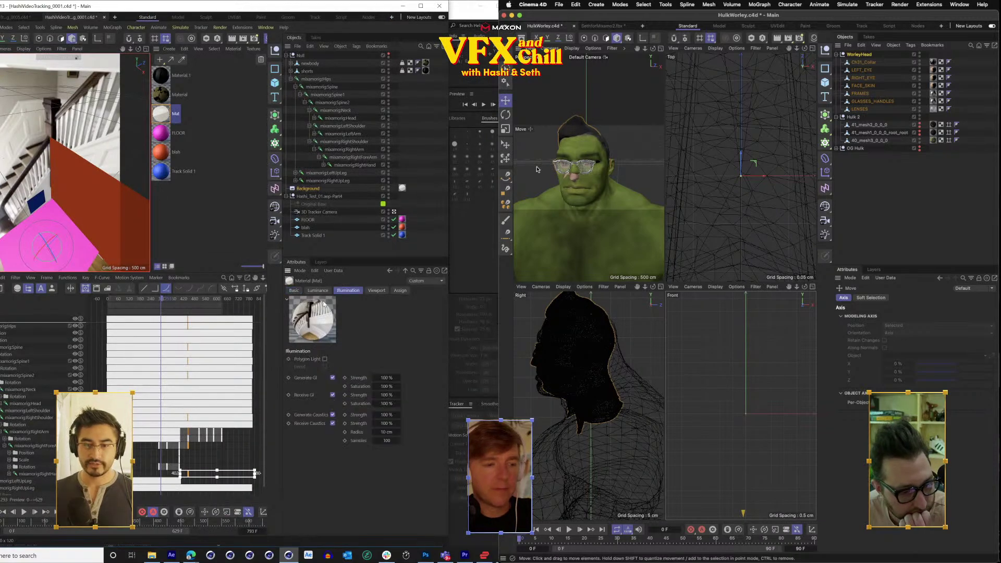
left_click(320, 292)
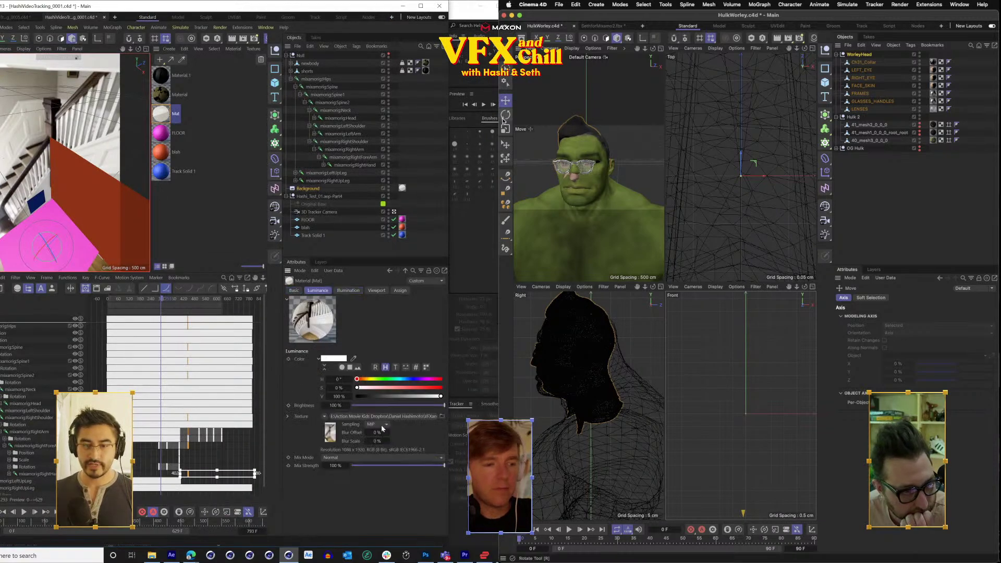
left_click(505, 67)
left_click(537, 94)
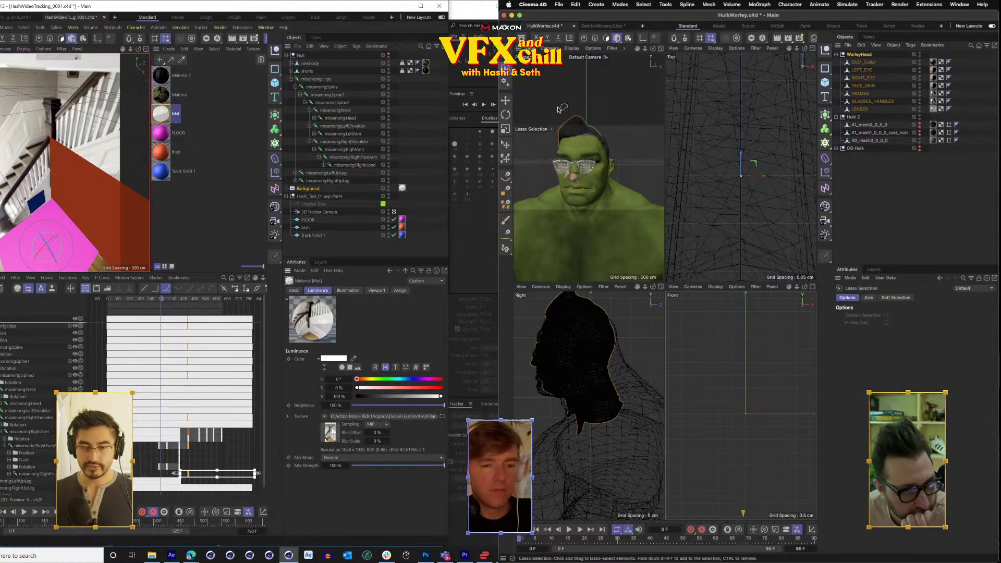
left_click(870, 140)
left_click(330, 432)
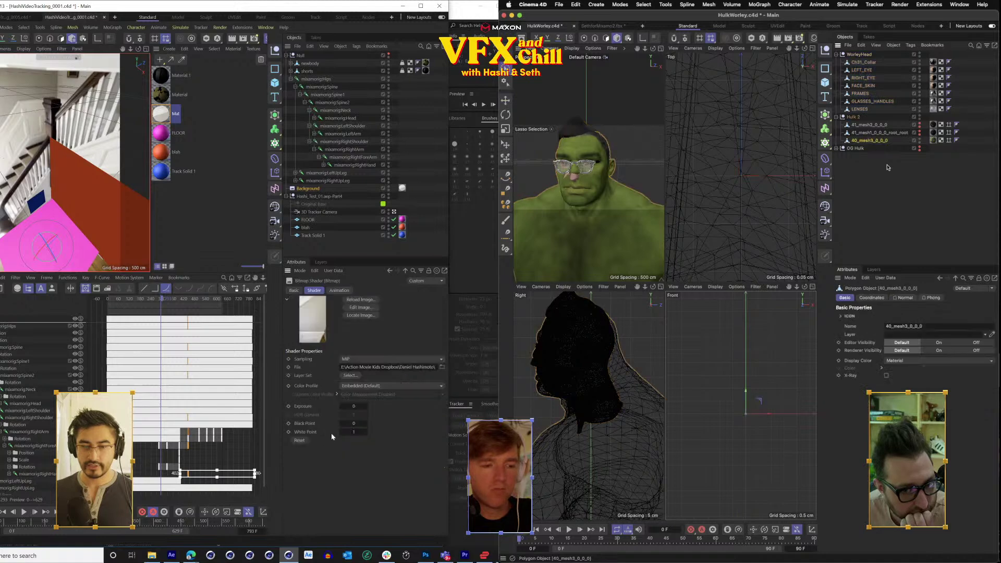
left_click(606, 40)
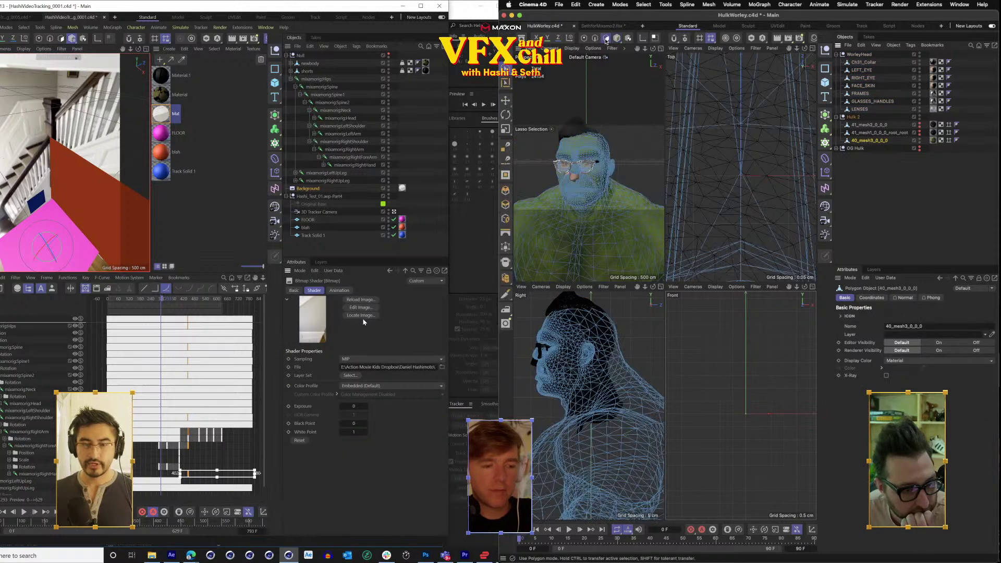
left_click(338, 291)
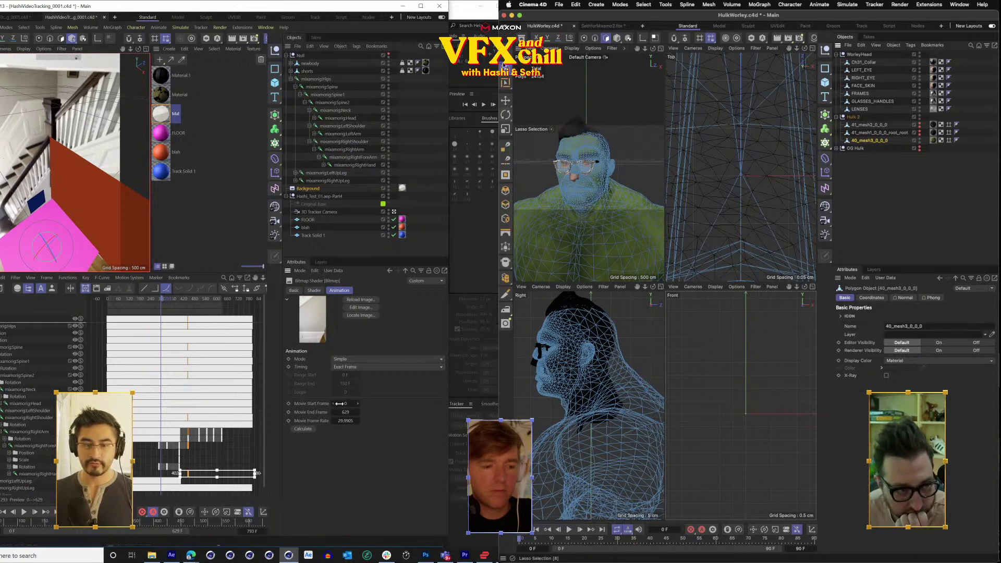
Lasso the Hulk's head polygons in the side view and delete them, and open the Mat material's viewport preview settings.
left_click(505, 68)
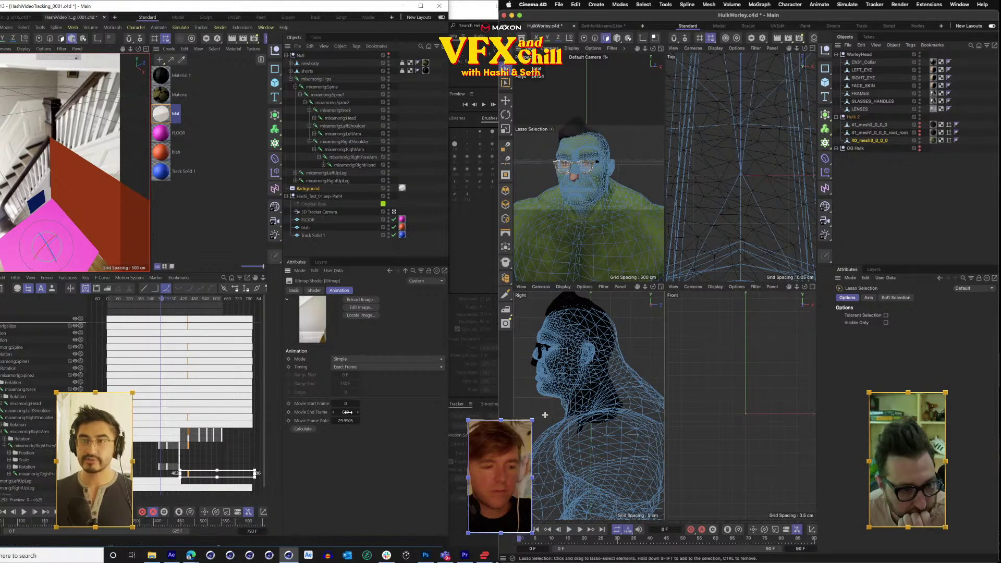
mouse_move(616, 393)
left_mouse_down()
mouse_move(642, 357)
mouse_move(631, 312)
mouse_move(611, 288)
mouse_move(545, 288)
mouse_move(518, 317)
mouse_move(520, 412)
left_mouse_up()
left_click(334, 368)
left_click(360, 377)
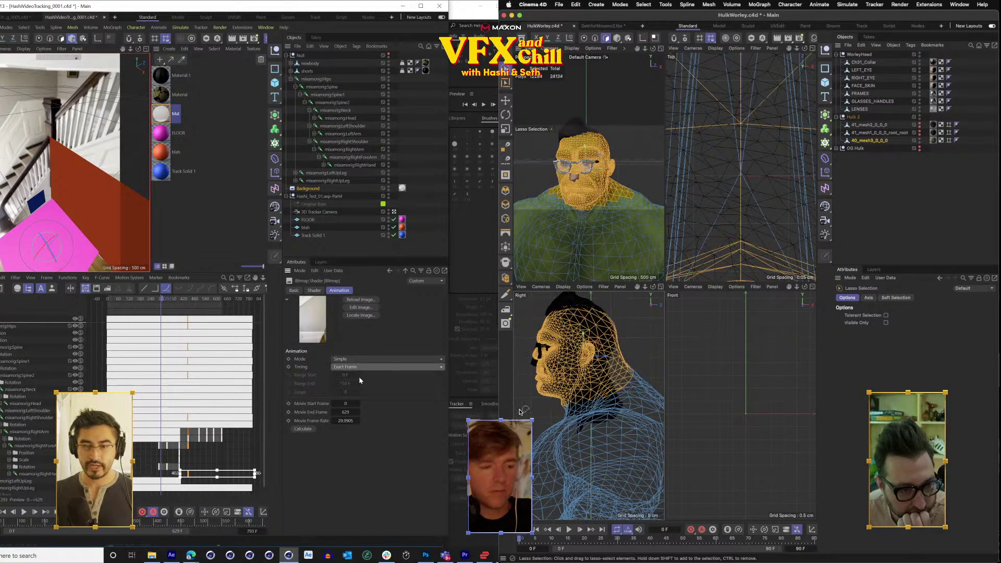
left_click(166, 117)
left_click(376, 290)
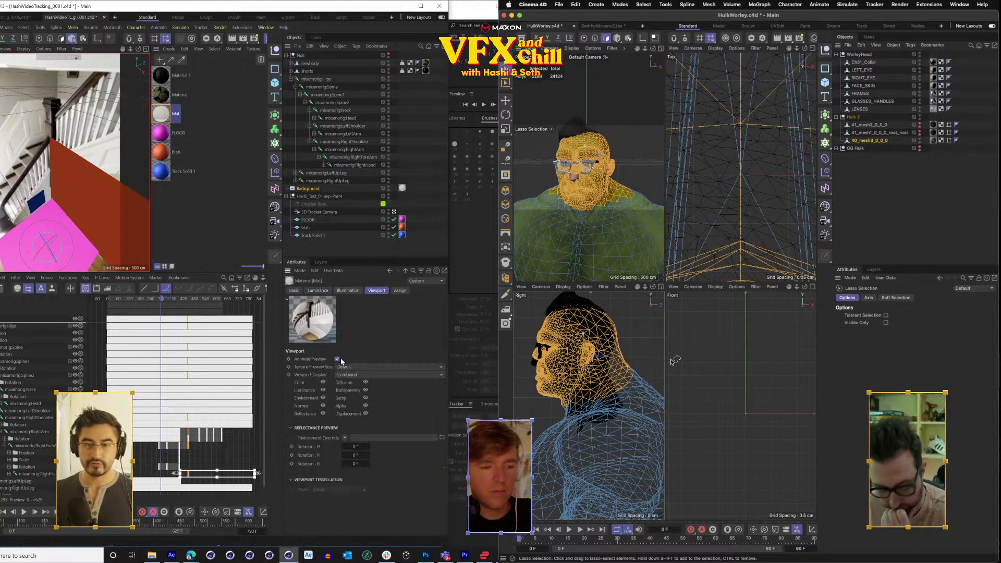
key("Delete")
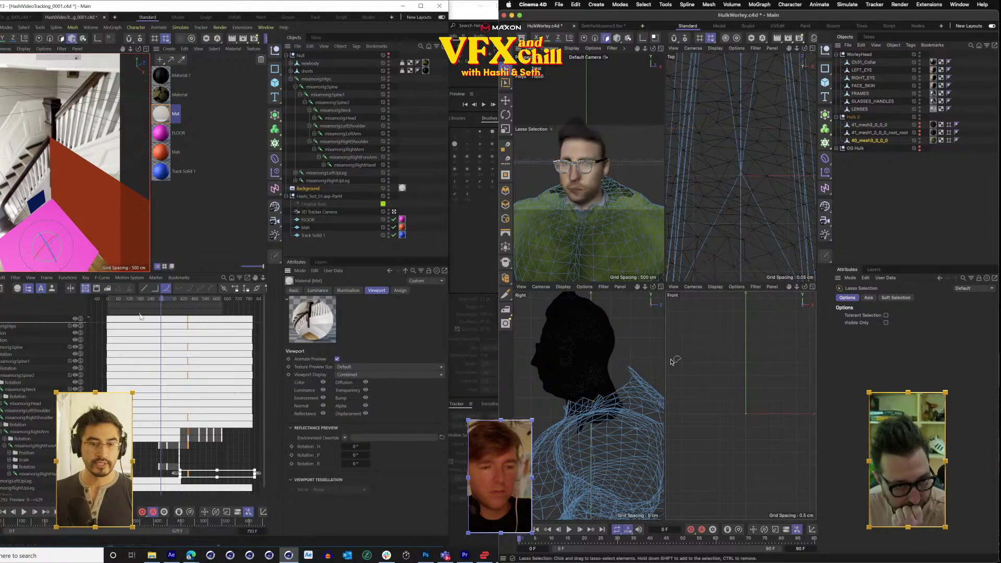
Maximize the perspective view of the HulkWorley scene, and show the rigged body's Null group in the tracking scene.
left_click_drag(151, 299, 183, 304)
left_click(661, 48)
left_click(904, 185)
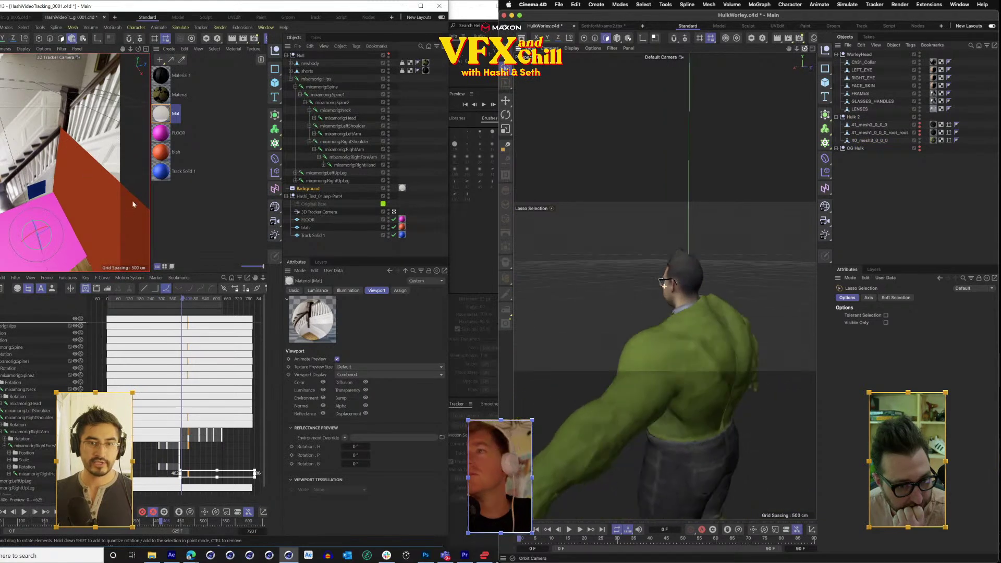
left_click(388, 55)
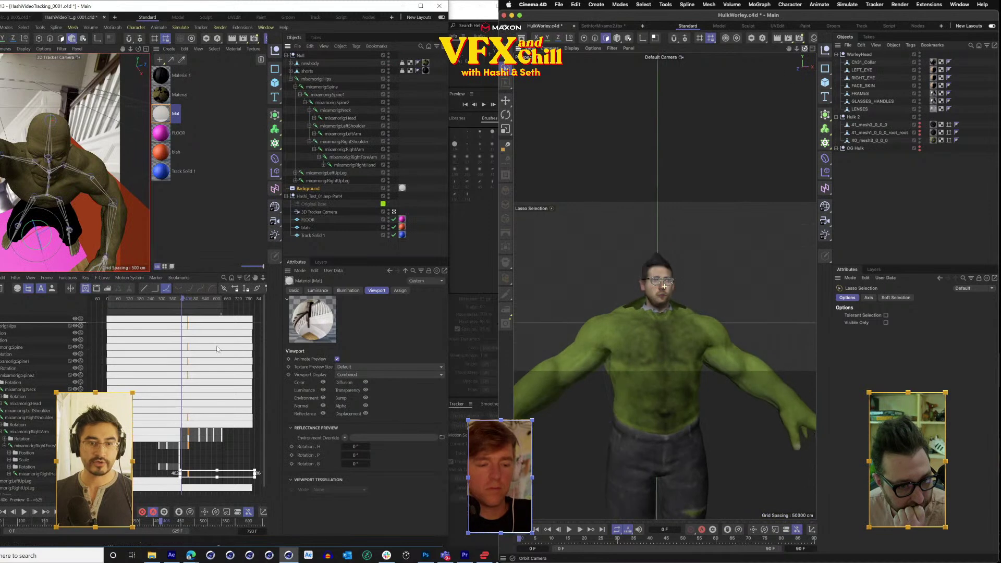
Scrub through the tracked shot to review the body's animation, and switch to the HashiVideoTracking_0005.c4d scene.
left_click_drag(162, 304, 203, 313)
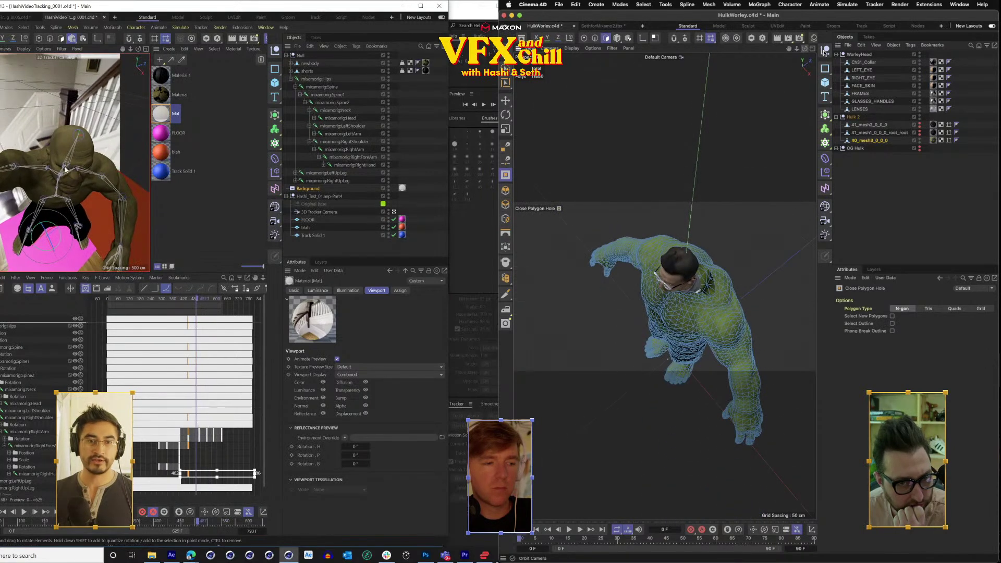
left_click(208, 301)
left_click_drag(208, 301, 201, 293)
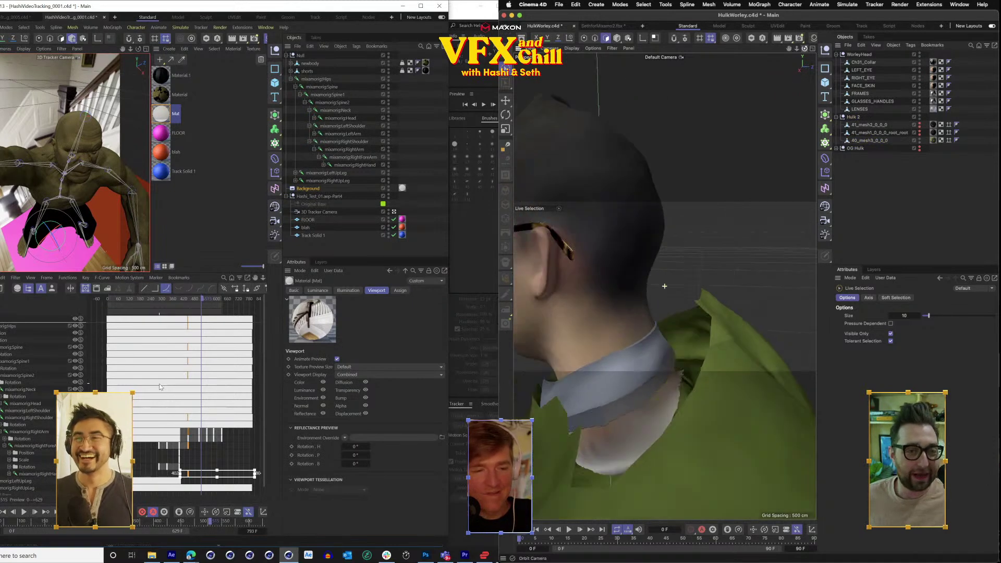
mouse_move(182, 308)
left_mouse_down()
mouse_move(114, 309)
mouse_move(171, 309)
left_mouse_up()
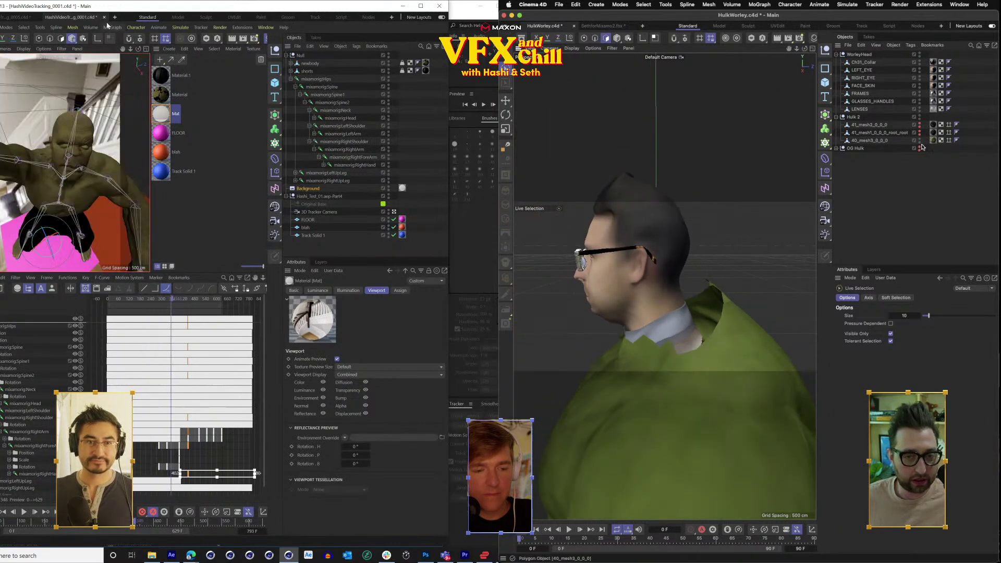
left_click(461, 311)
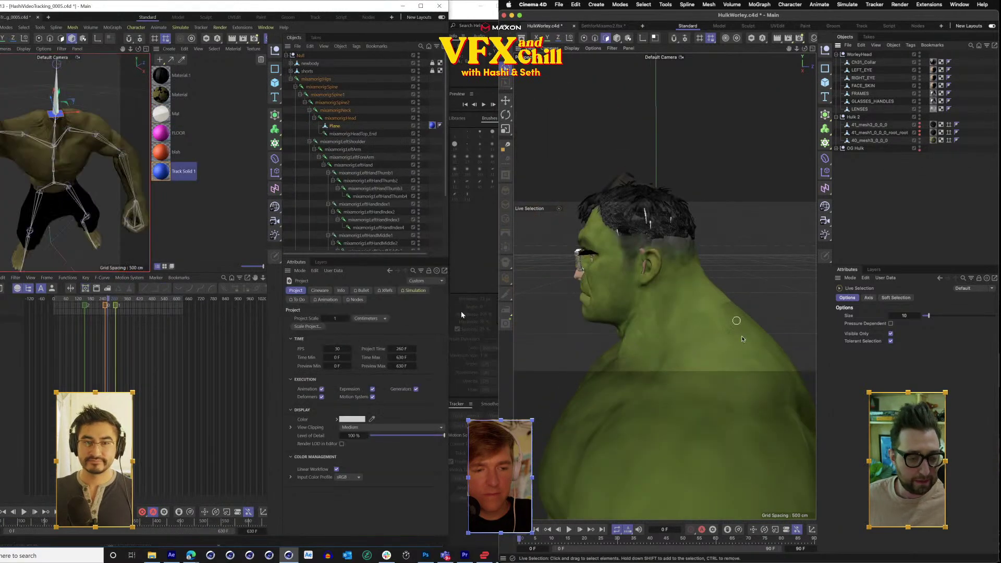
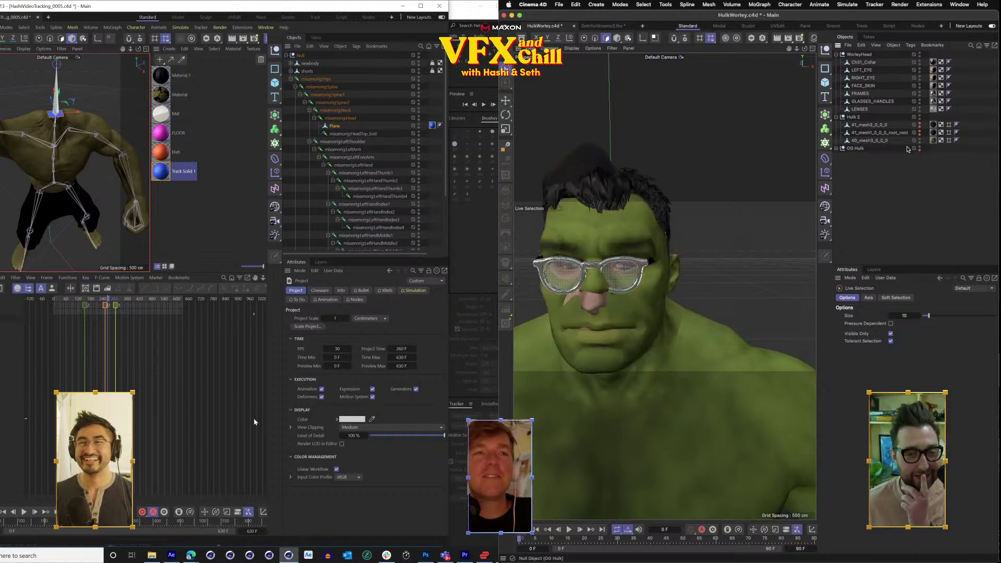
Expand the OG Hulk group, hide its 41_mesh2_0_0_0 hair mesh, and select the OG Hulk null.
left_click(837, 149)
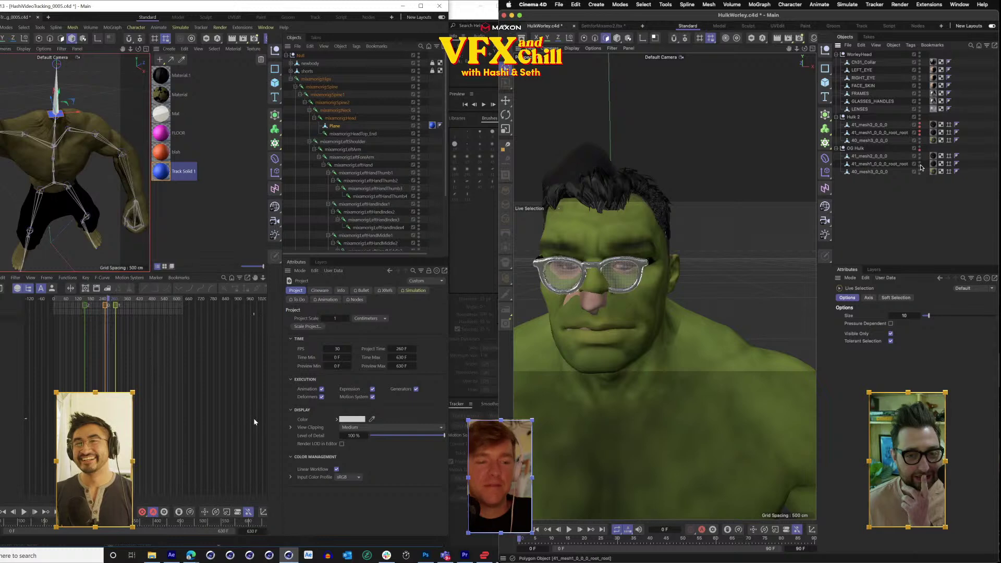
left_click(920, 157)
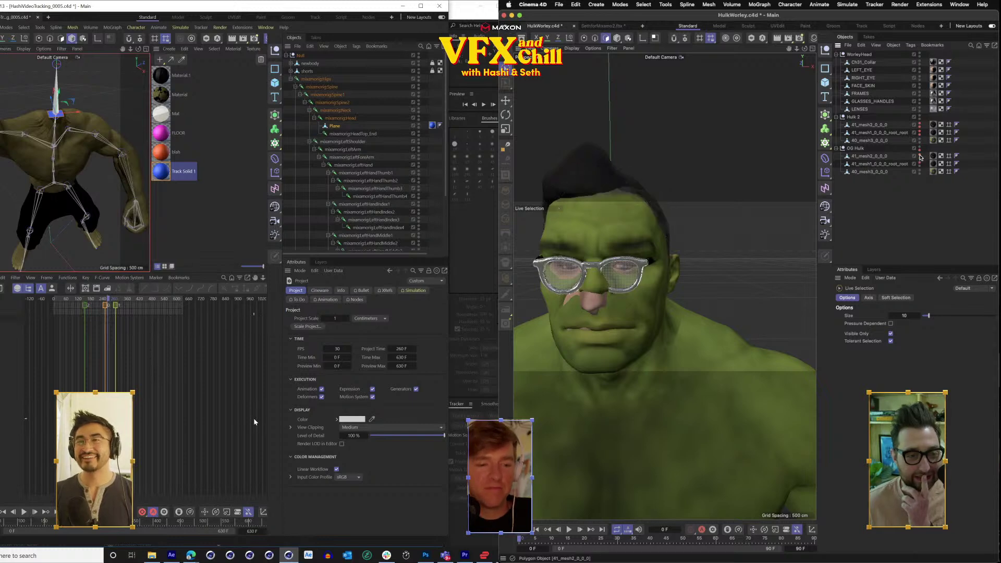
left_click_drag(804, 48, 745, 49)
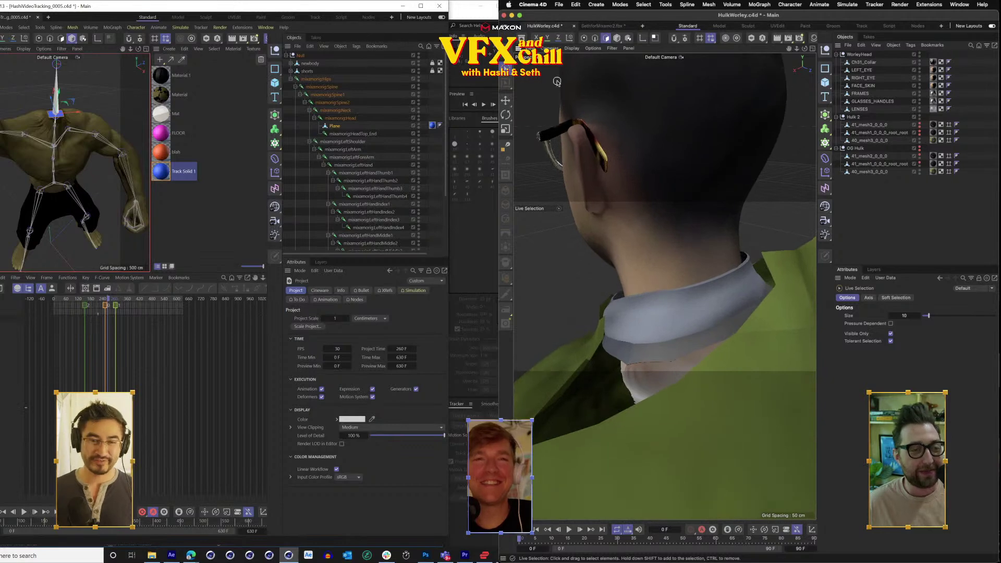
left_click(246, 248)
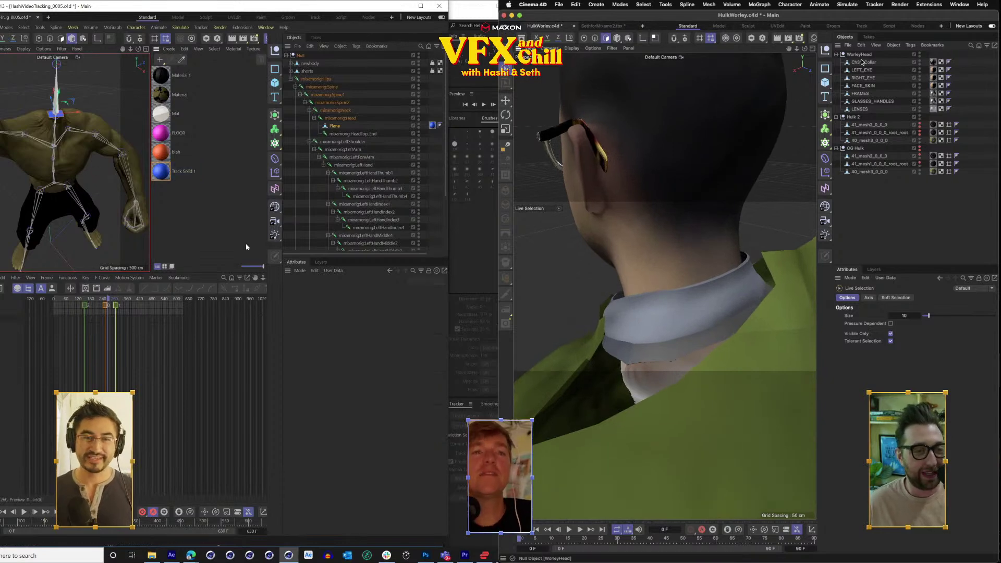
left_click(858, 148)
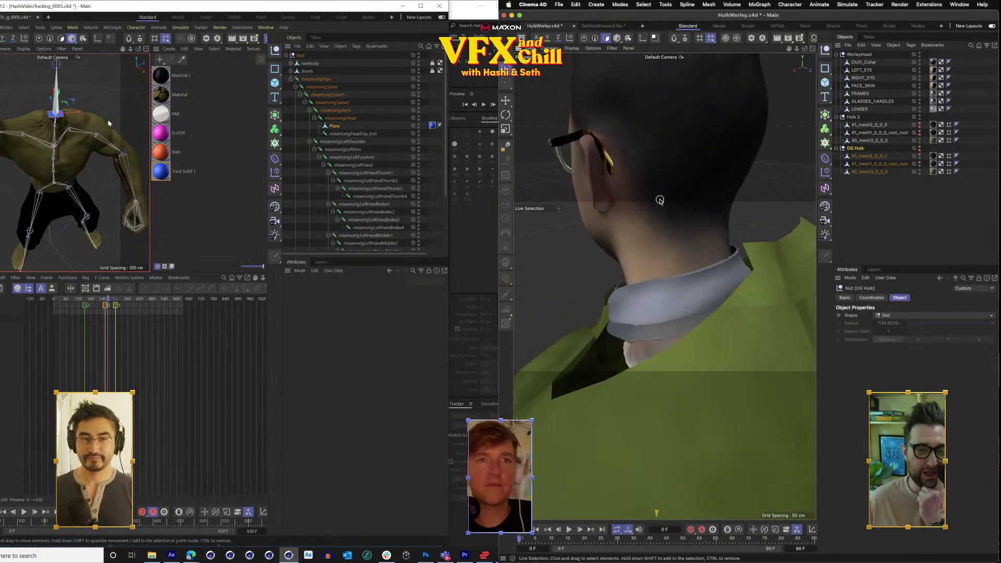
Examine the neck opening of the headless body in the tracking scene, and select the Hulk 2 group in the HulkWorley scene.
left_click(113, 114)
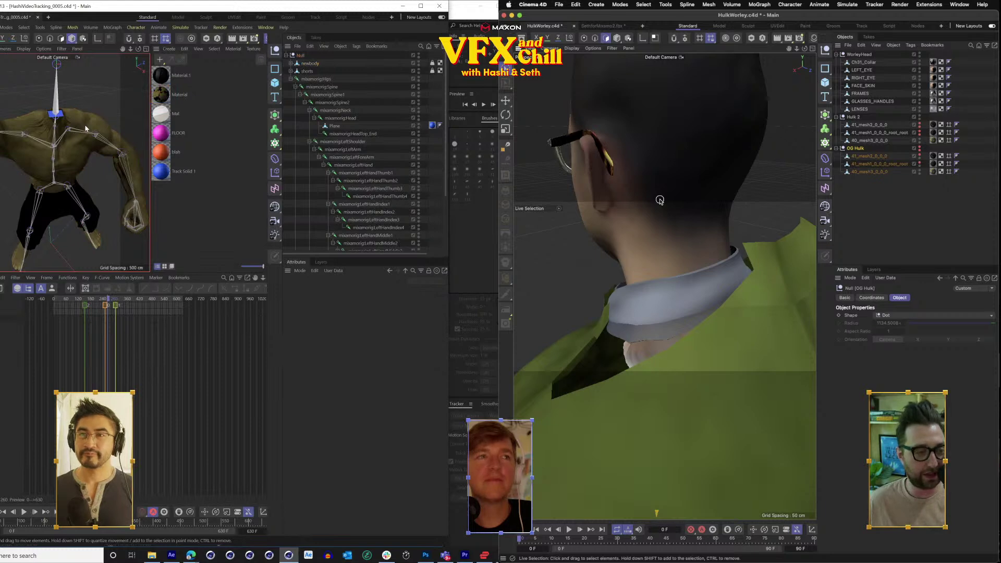
scroll(85, 129, "up", 5)
left_click_drag(65, 127, 136, 163)
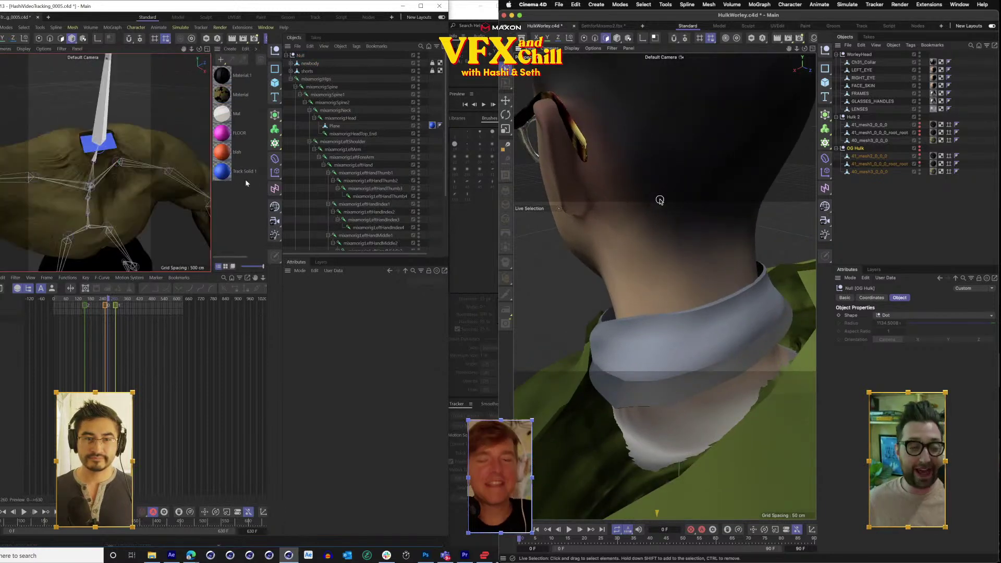
scroll(660, 201, "down", 5)
left_click_drag(128, 200, 103, 157)
left_click(856, 114)
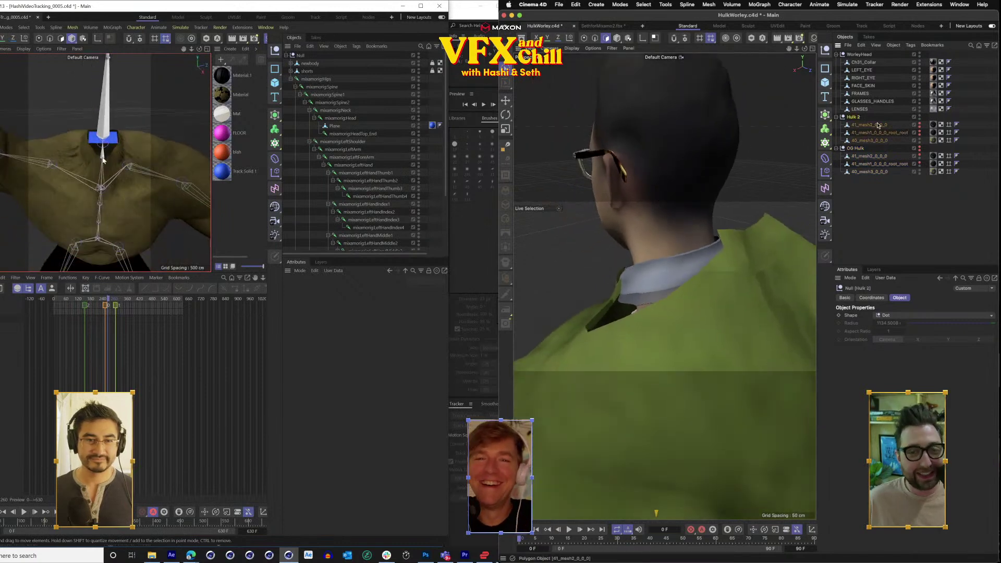
scroll(104, 157, "up", 5)
scroll(103, 158, "down", 4)
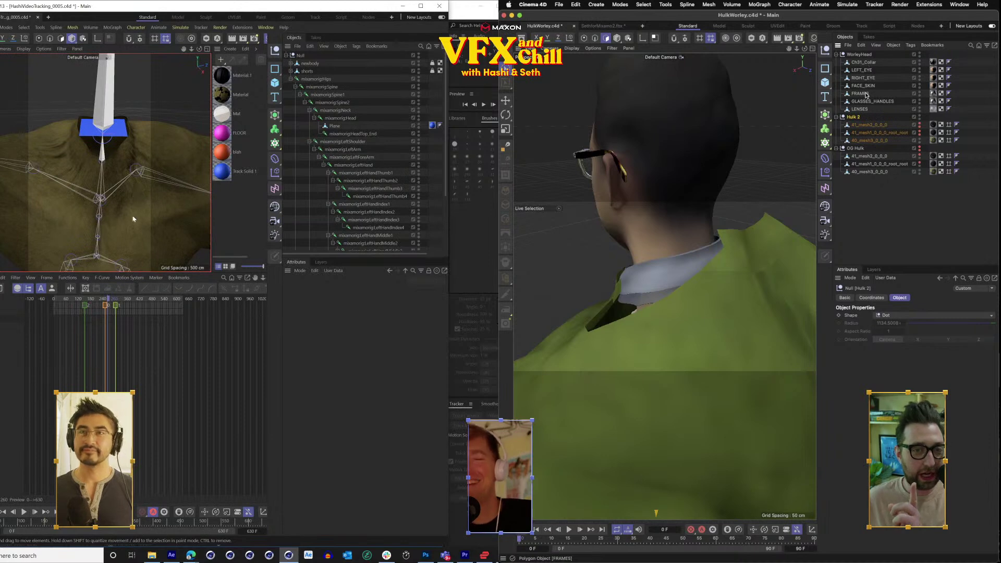
Hide the Ch31_Collar object and check how the scanned neck meets the Hulk's shoulders from behind.
left_click(865, 62)
left_click(920, 61)
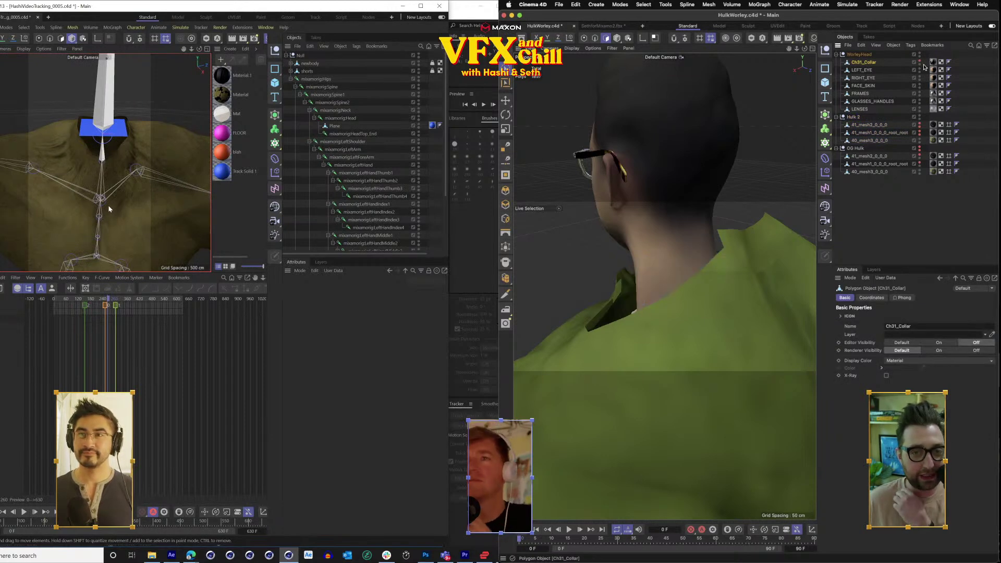
left_click_drag(108, 206, 172, 206)
left_click_drag(805, 48, 800, 57)
left_click_drag(172, 205, 185, 207)
left_click_drag(800, 58, 792, 94)
left_click_drag(186, 209, 119, 207)
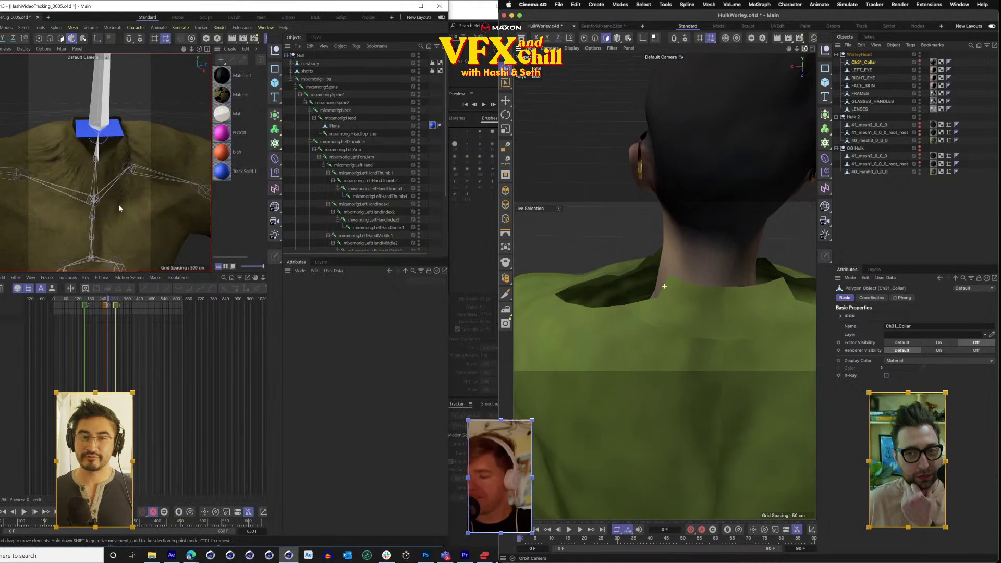
Select the newbody mesh in point mode and pick the points around its neck opening with Live Selection.
left_click(117, 159)
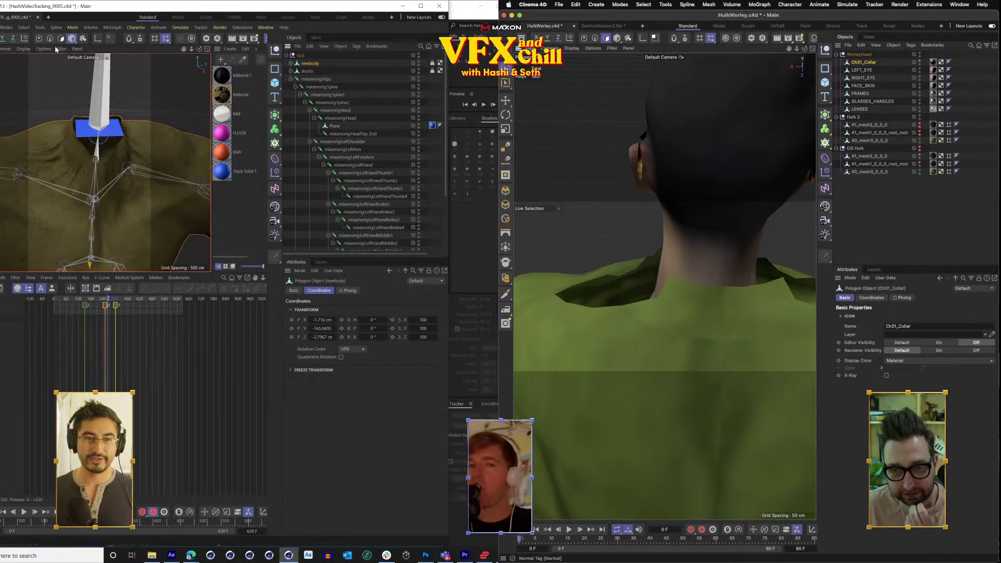
left_click(41, 40)
scroll(115, 197, "down", 5)
left_click_drag(120, 211, 114, 79)
scroll(84, 130, "up", 10)
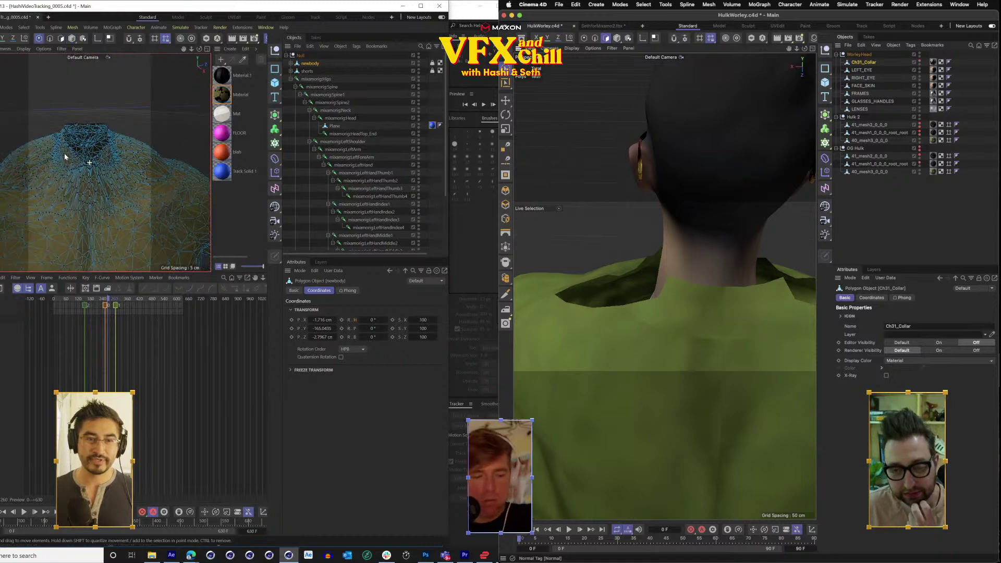
left_click_drag(92, 152, 74, 142)
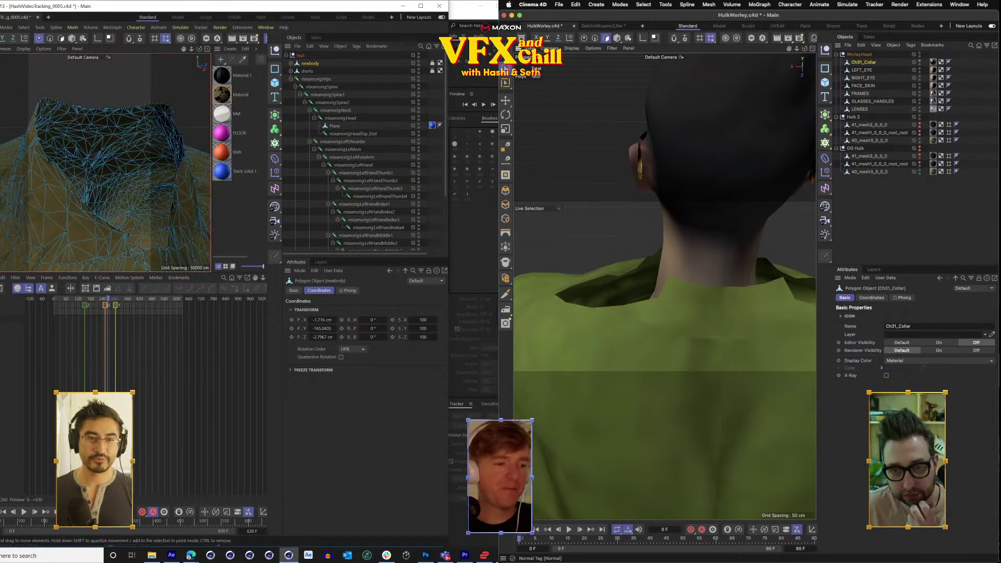
key("9")
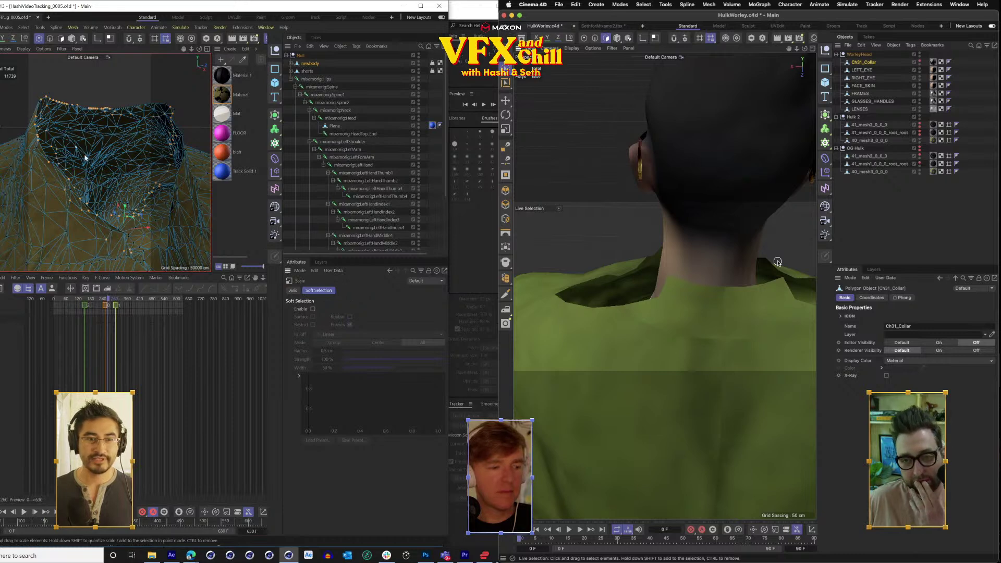
Enable soft selection for scaling the newbody neck points and check how its linear falloff spreads over the shoulders.
scroll(123, 173, "down", 5)
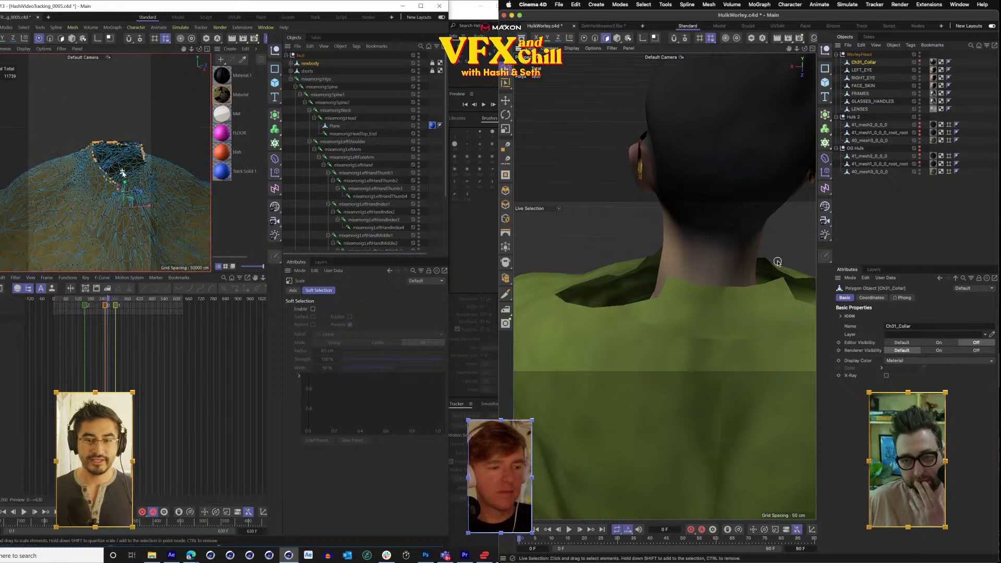
left_click(313, 309)
scroll(73, 101, "up", 4)
scroll(97, 140, "down", 3)
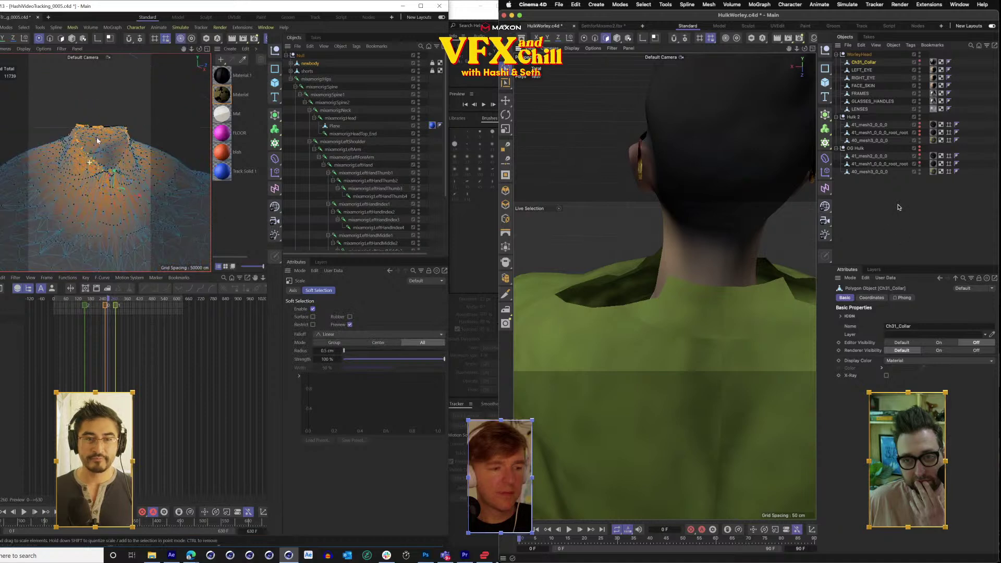
mouse_move(111, 162)
left_mouse_down()
mouse_move(186, 134)
mouse_move(10, 214)
mouse_move(110, 183)
mouse_move(135, 202)
left_mouse_up()
Clear the newbody point selection, then activate the Inflate brush on FACE_SKIN in the HulkWorley scene's Sculpt layout.
left_click(748, 26)
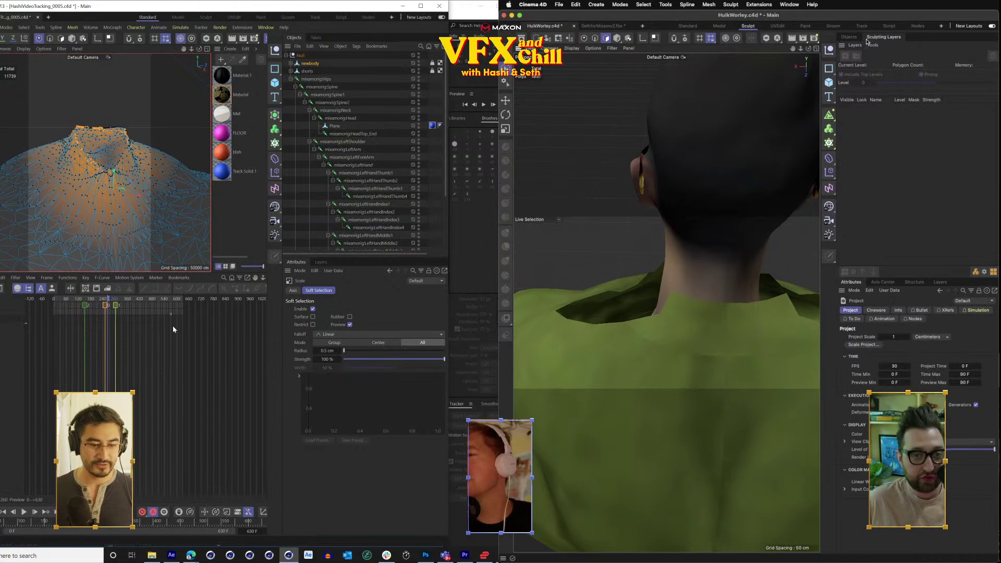
left_click(850, 37)
key("ctrl+shift+a")
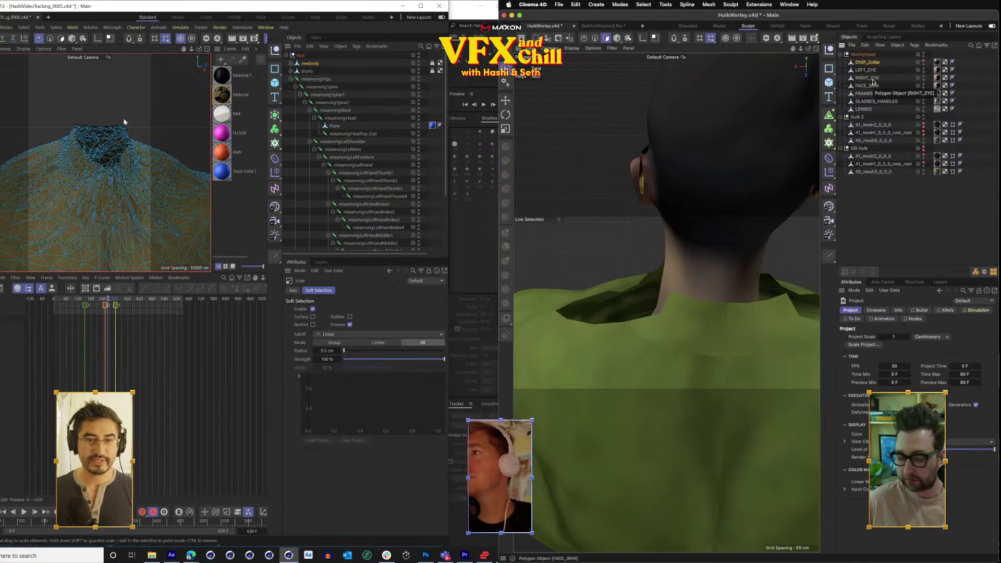
left_click(207, 49)
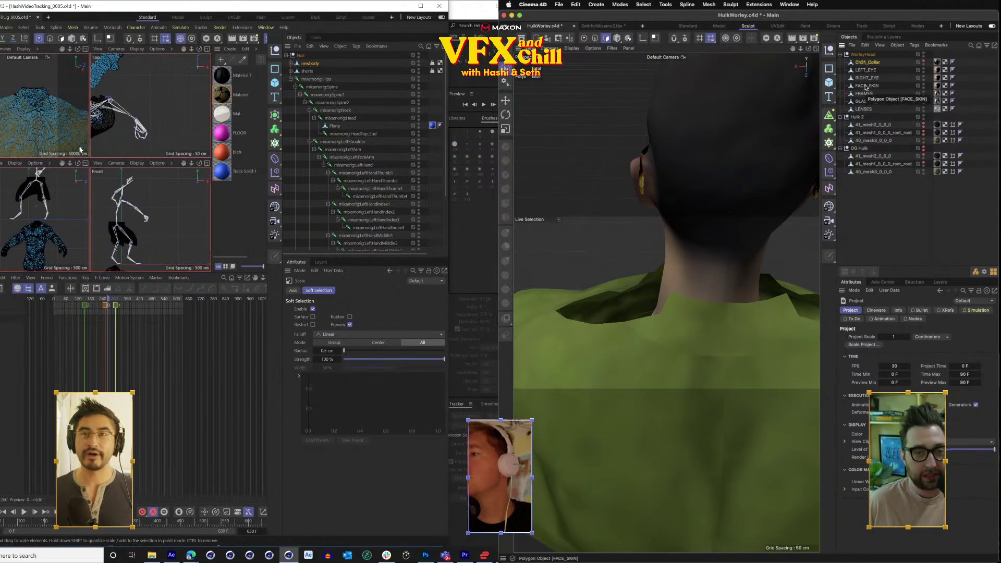
left_click(865, 87)
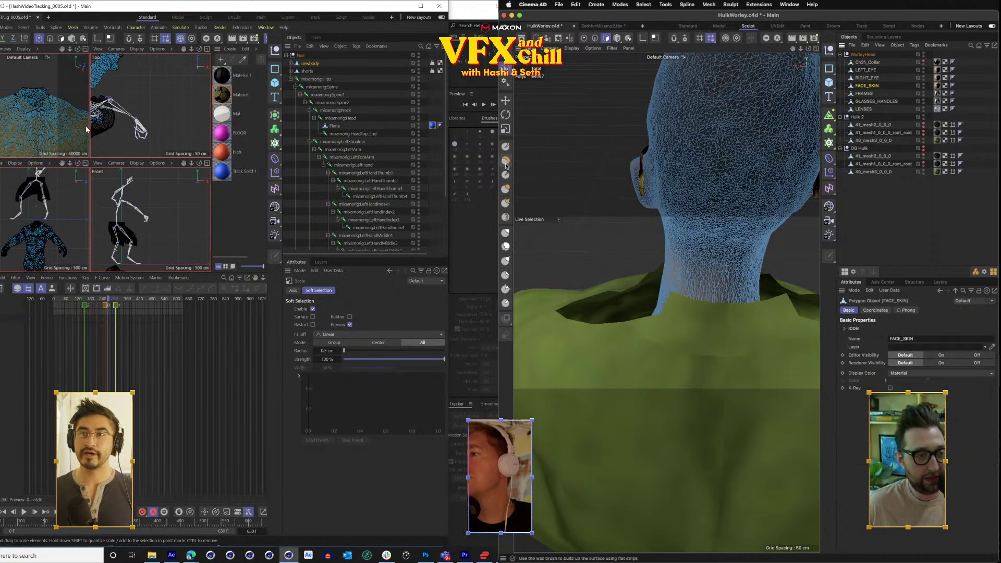
left_click(506, 190)
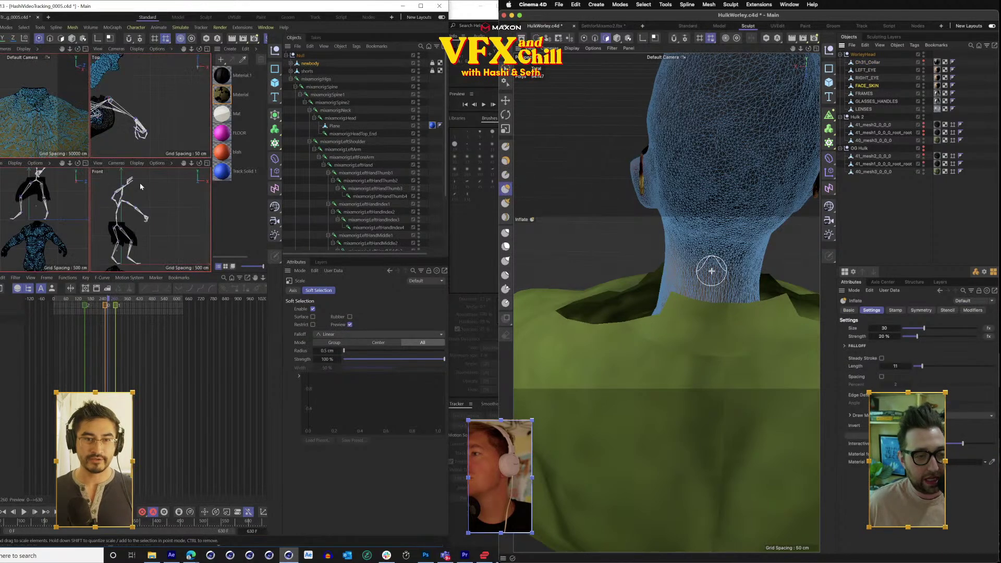
Examine the rigged body and its blue neck plane at several frames of the tracking scene, and reveal the Inflate brush's falloff curve.
middle_click(40, 80)
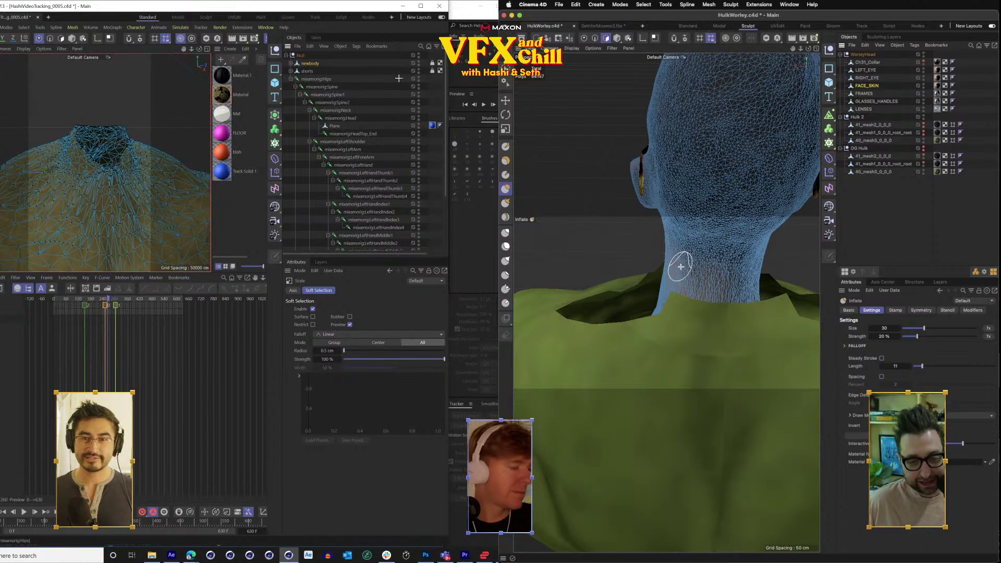
left_click_drag(136, 135, 105, 226)
scroll(104, 223, "up", 3)
left_click(845, 345)
scroll(107, 172, "up", 3)
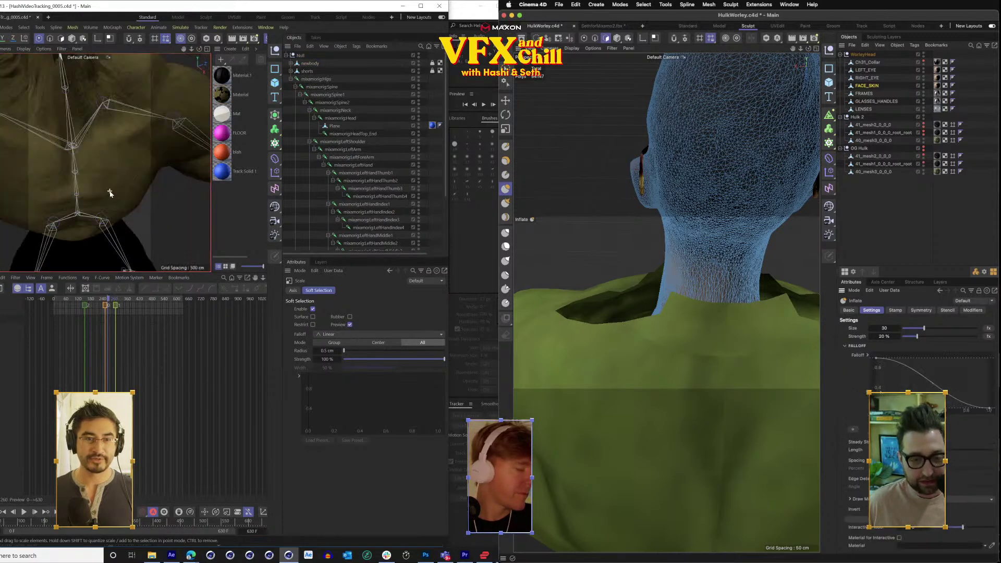
left_click_drag(96, 118, 99, 164)
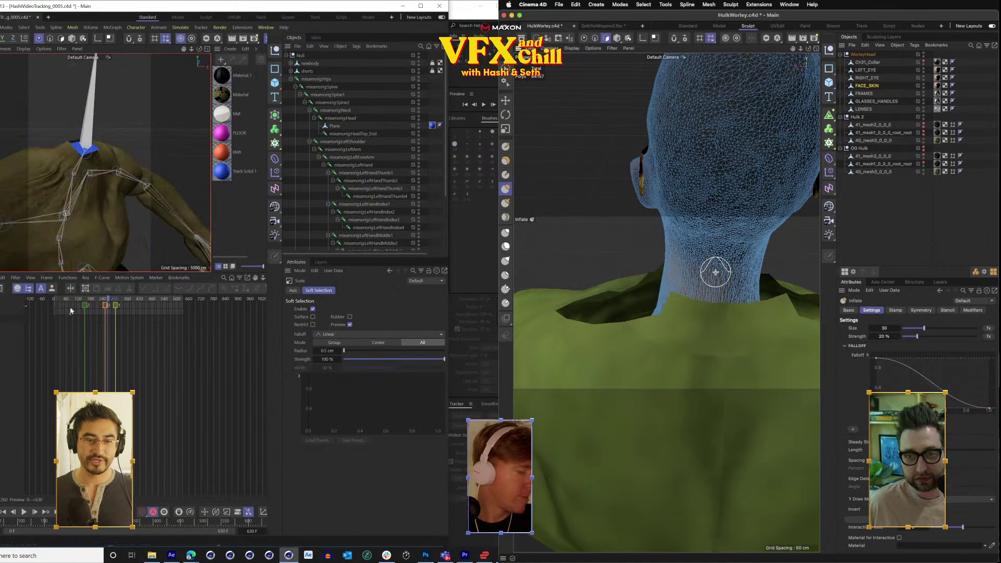
left_click_drag(67, 300, 114, 305)
left_click_drag(107, 181, 63, 206)
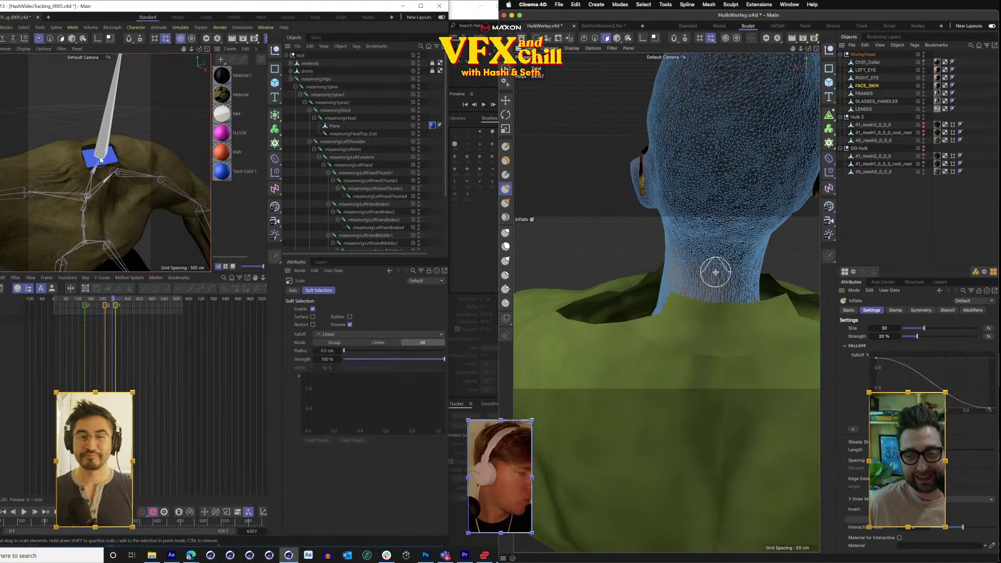
mouse_move(101, 160)
left_mouse_down()
mouse_move(110, 193)
mouse_move(62, 195)
mouse_move(98, 202)
mouse_move(115, 171)
left_mouse_up()
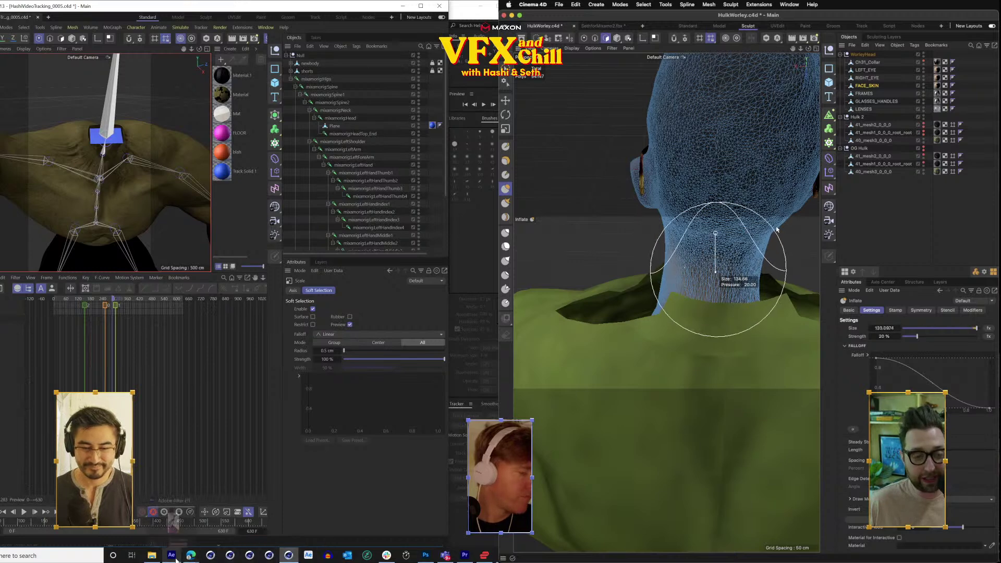
Switch to After Effects and review the Hulk and Part1 compositions, the project items and the render queue.
left_click(172, 556)
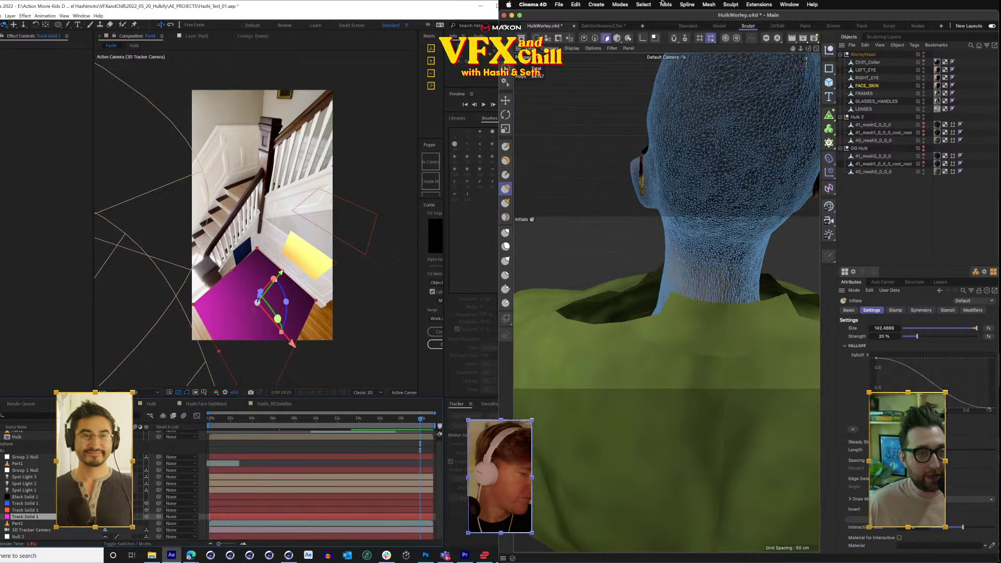
left_click(730, 5)
mouse_move(710, 4)
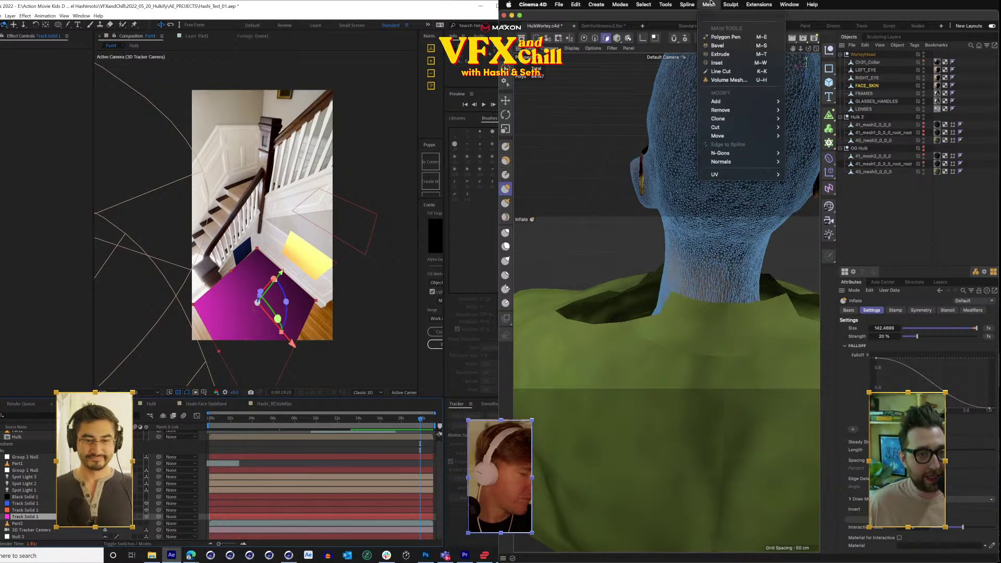
mouse_move(664, 4)
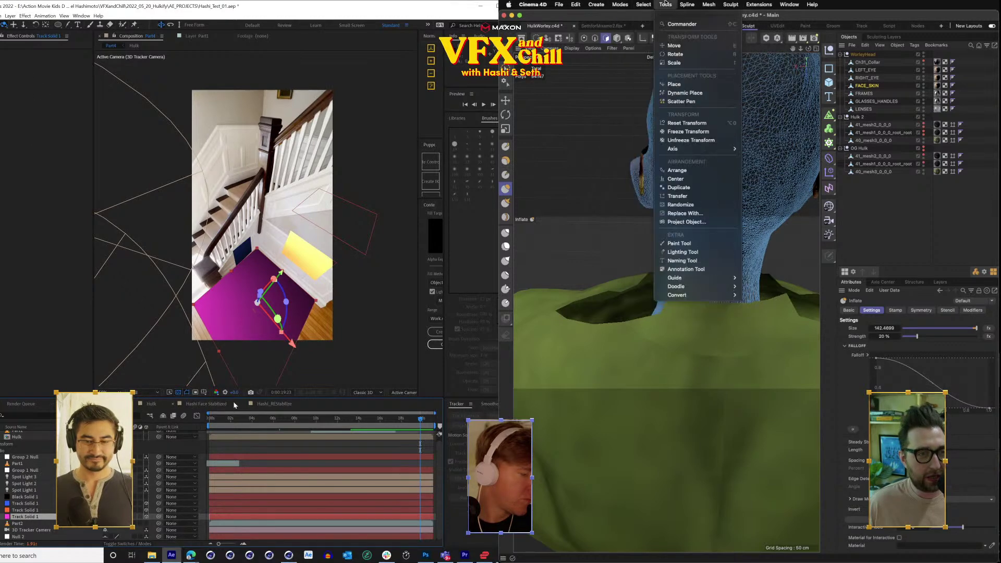
left_click(151, 404)
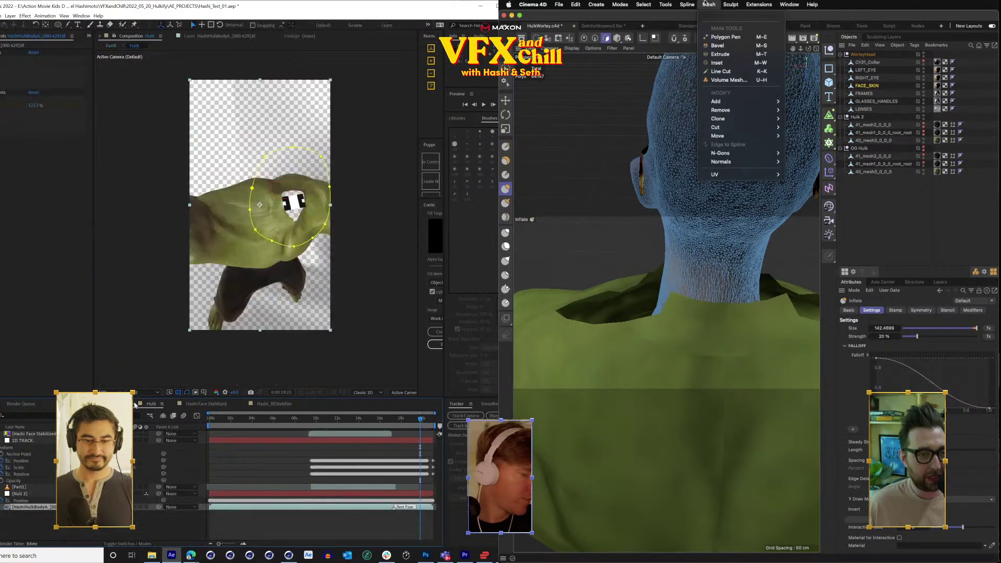
left_click(94, 404)
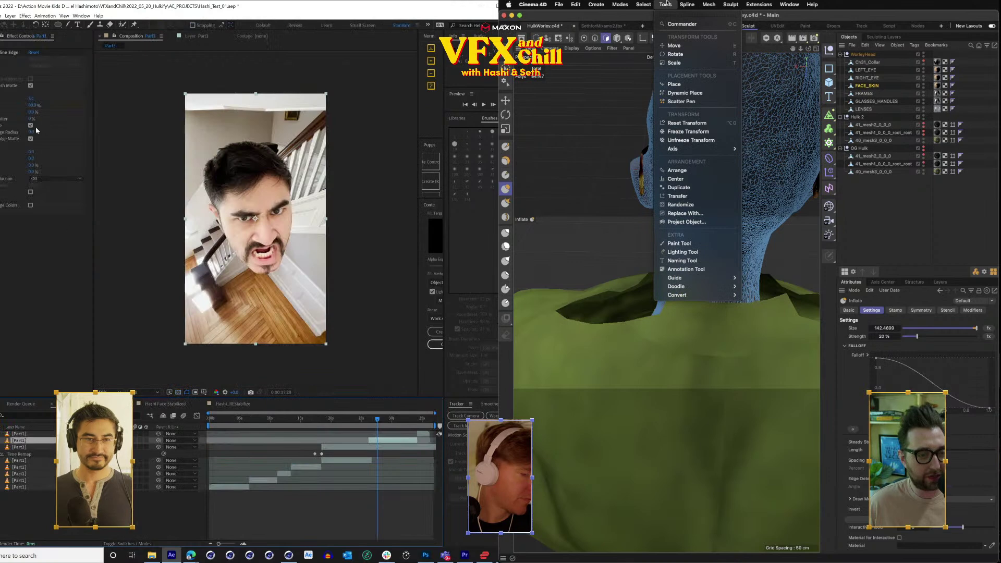
left_click(1, 36)
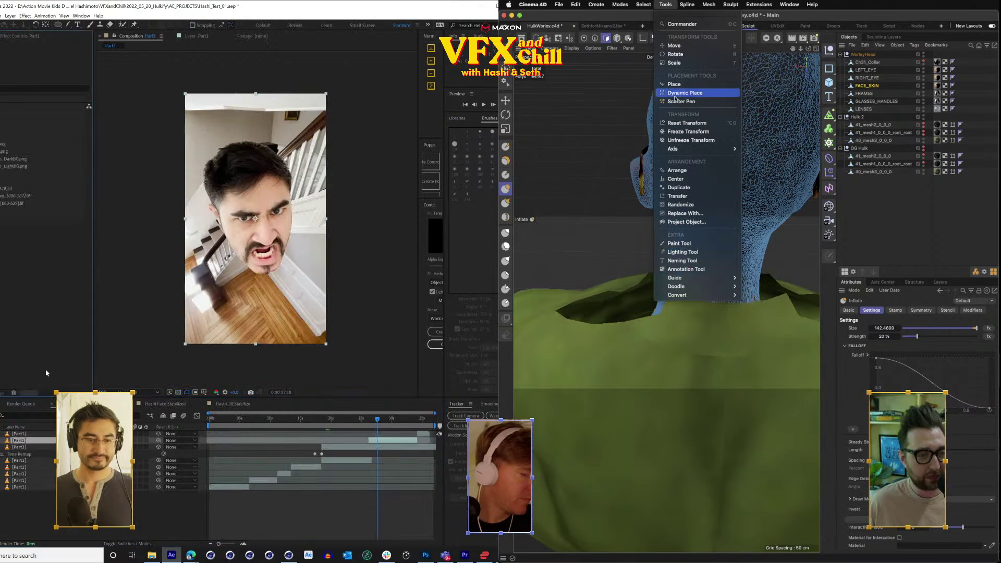
left_click(28, 406)
Look through the project's footage items in After Effects and the sculpt brushes offered in Cinema 4D's Standard layout.
left_click(661, 4)
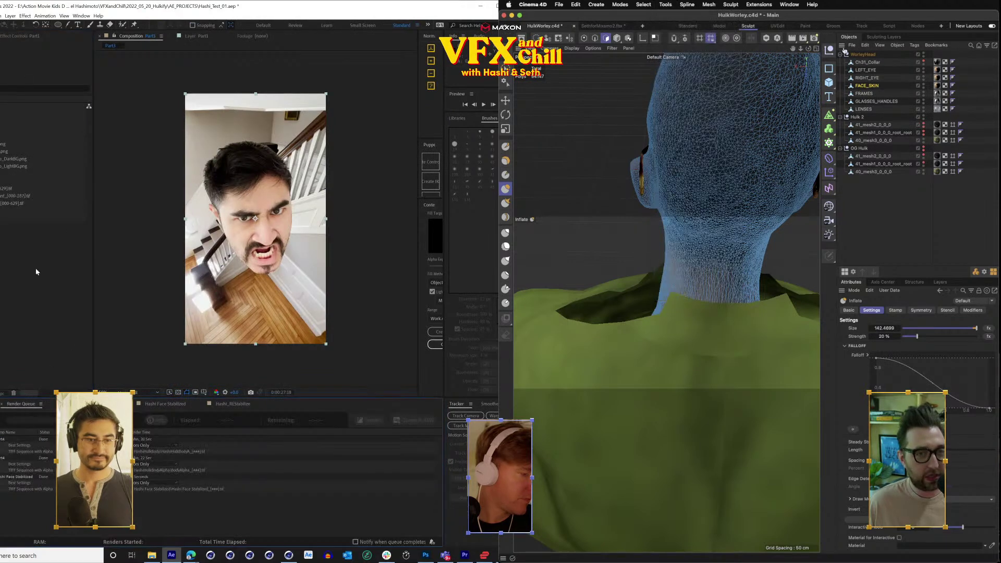
left_click(2, 195)
left_click(687, 26)
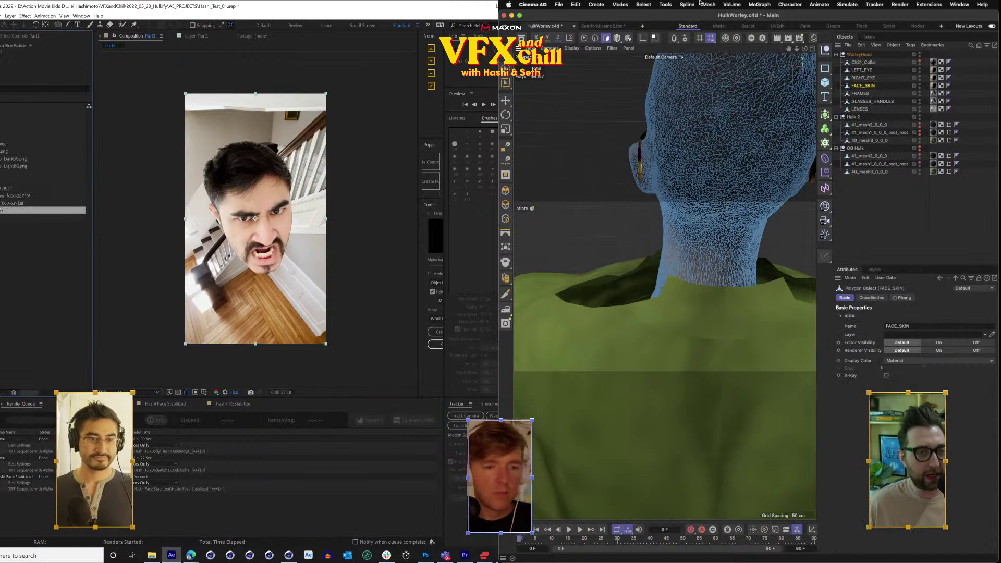
left_click(43, 127)
left_click(707, 4)
scroll(43, 156, "up", 3)
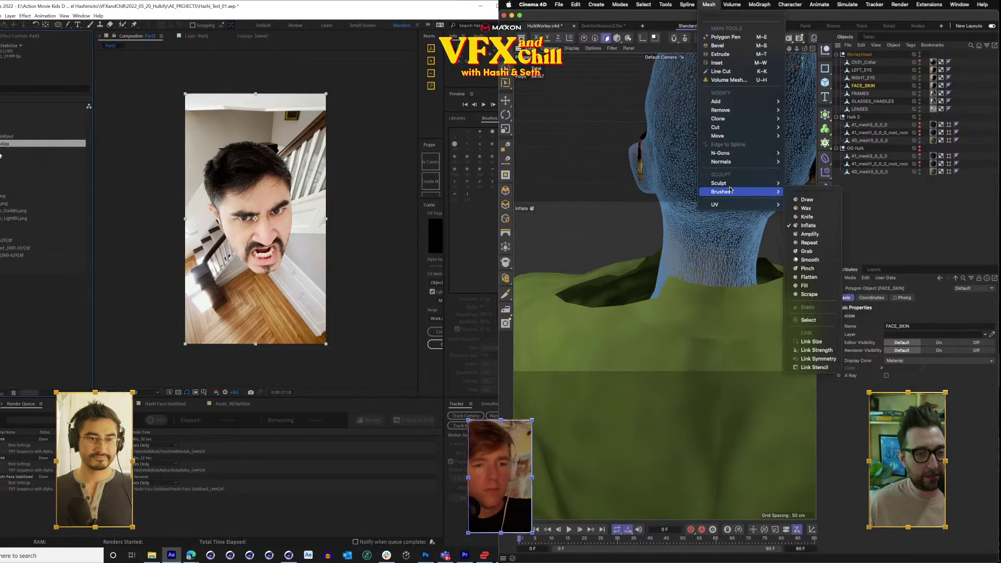
left_click(16, 217)
mouse_move(745, 182)
left_click(4, 255)
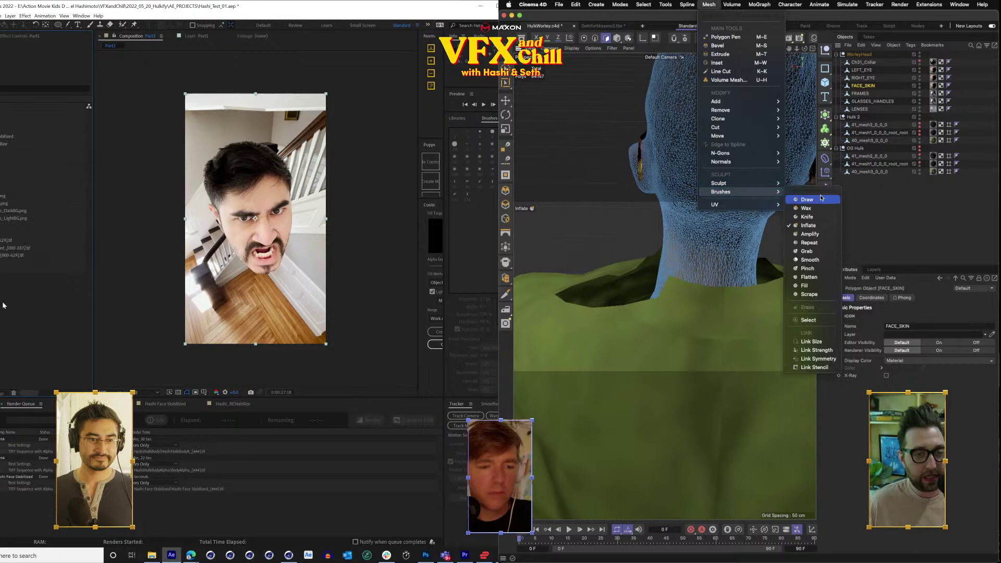
Return the HulkWorley scene to the Sculpt layout and open the file import dialog in the After Effects project.
left_click(710, 3)
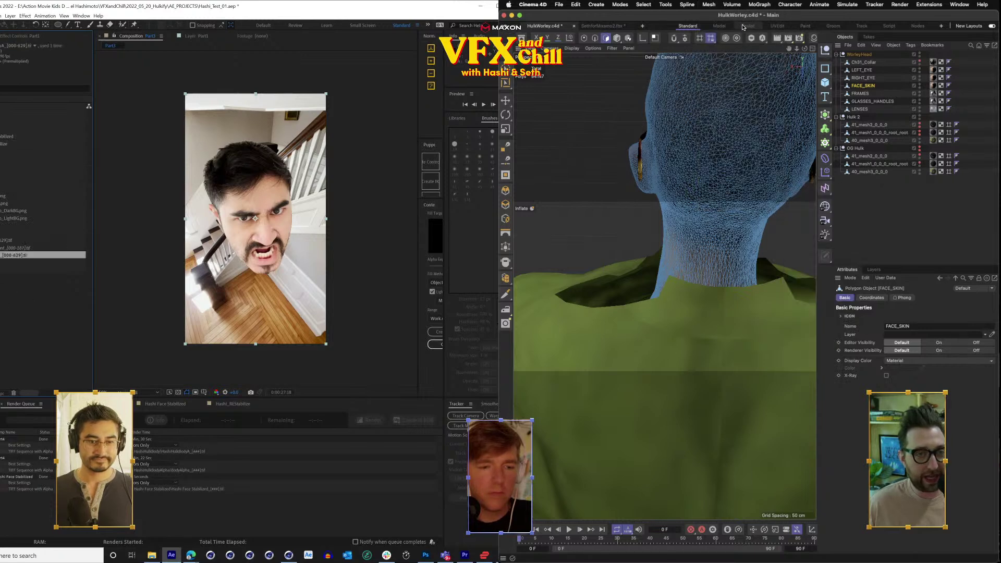
left_click(745, 26)
left_click(5, 293)
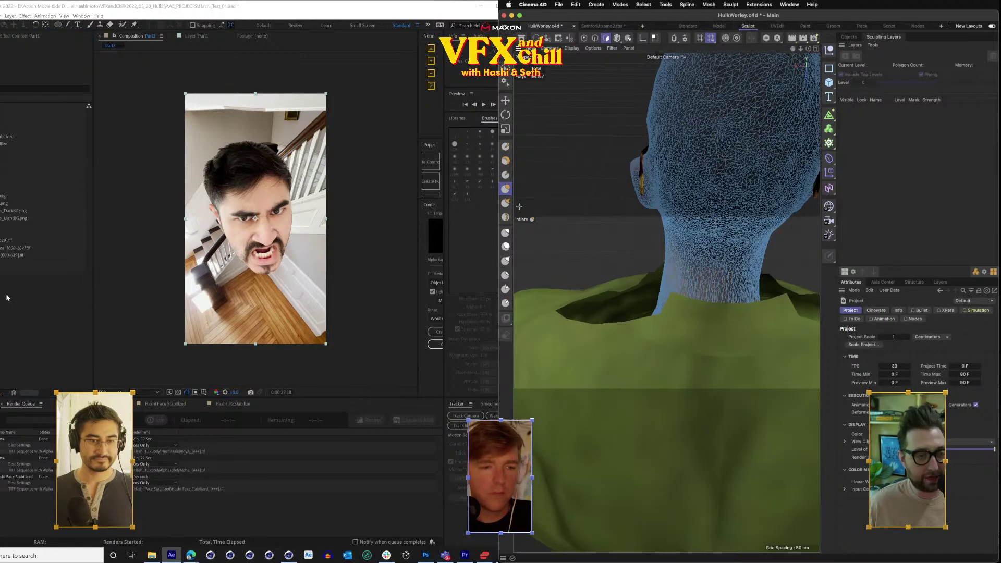
double_click(5, 293)
Reselect FACE_SKIN for the Inflate brush, view the scanned neck from the side, and raise the brush's pressure.
left_click(505, 189)
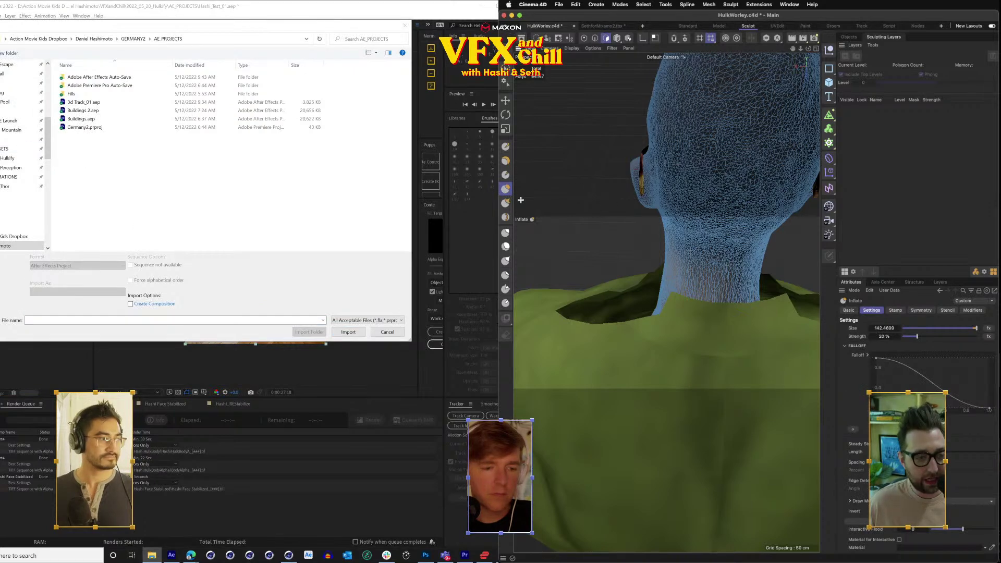
left_click(855, 36)
left_click(866, 86)
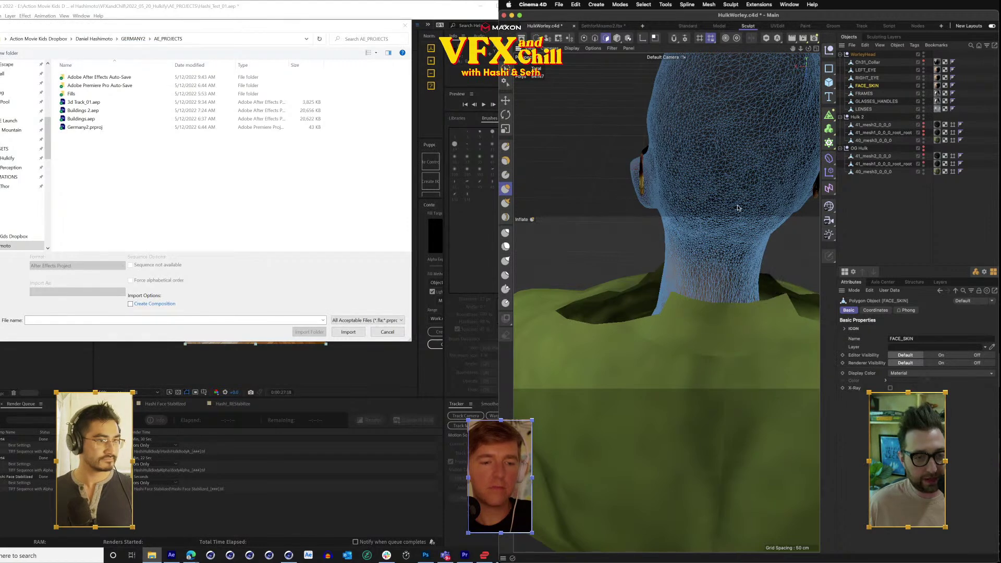
mouse_move(801, 50)
left_mouse_down()
mouse_move(772, 51)
mouse_move(800, 52)
mouse_move(665, 297)
mouse_move(599, 323)
mouse_move(592, 313)
left_mouse_up()
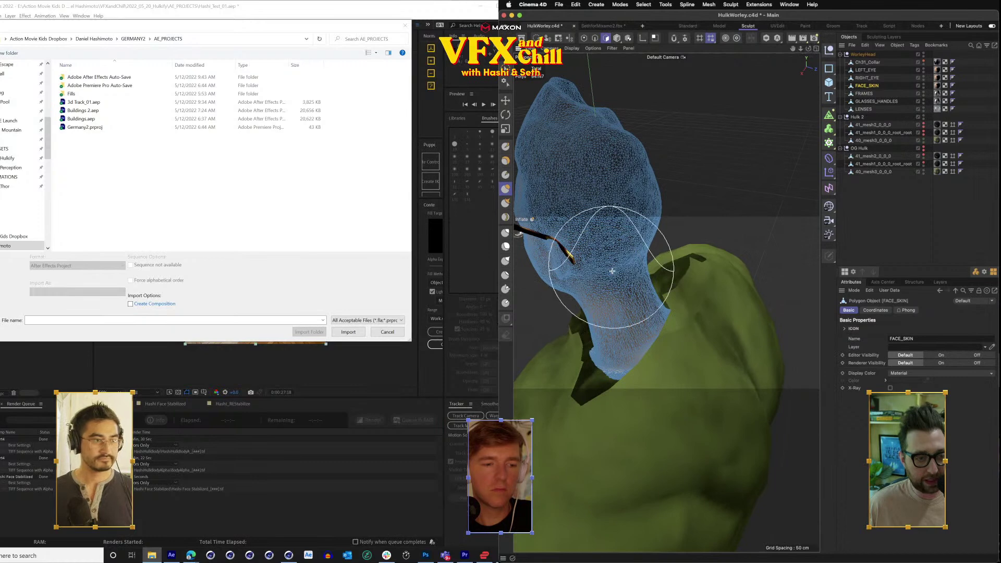
left_click_drag(610, 275, 663, 232)
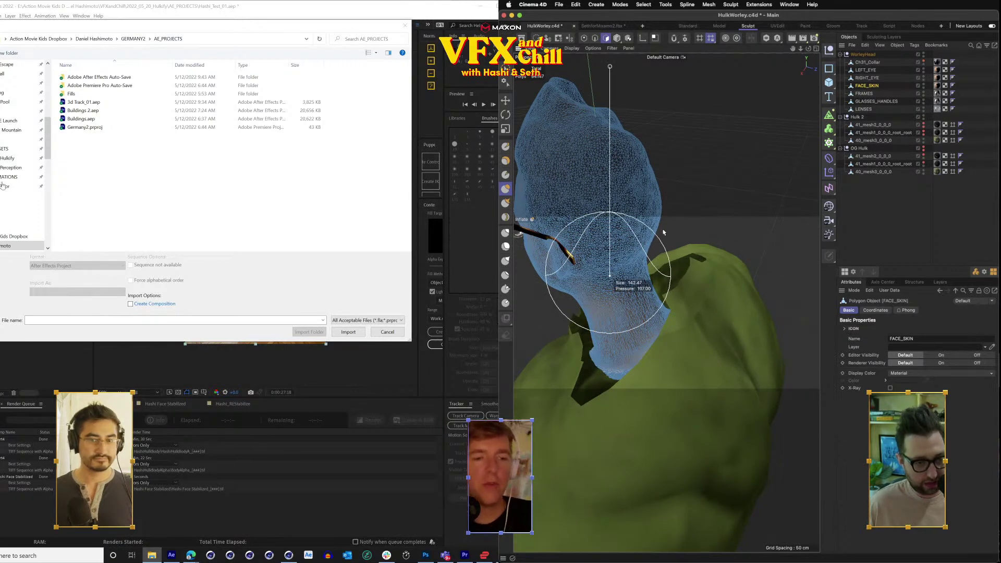
Finish importing HashiFaceNew.mp4 into After Effects, and check the sculpt commands for FACE_SKIN in Cinema 4D's Standard layout.
left_click(388, 332)
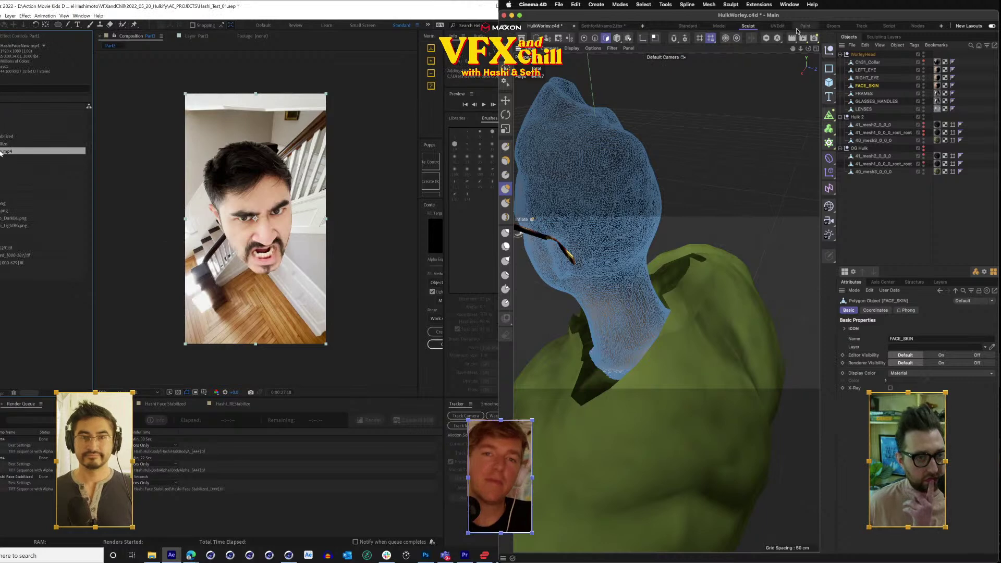
left_click(688, 25)
left_click(708, 4)
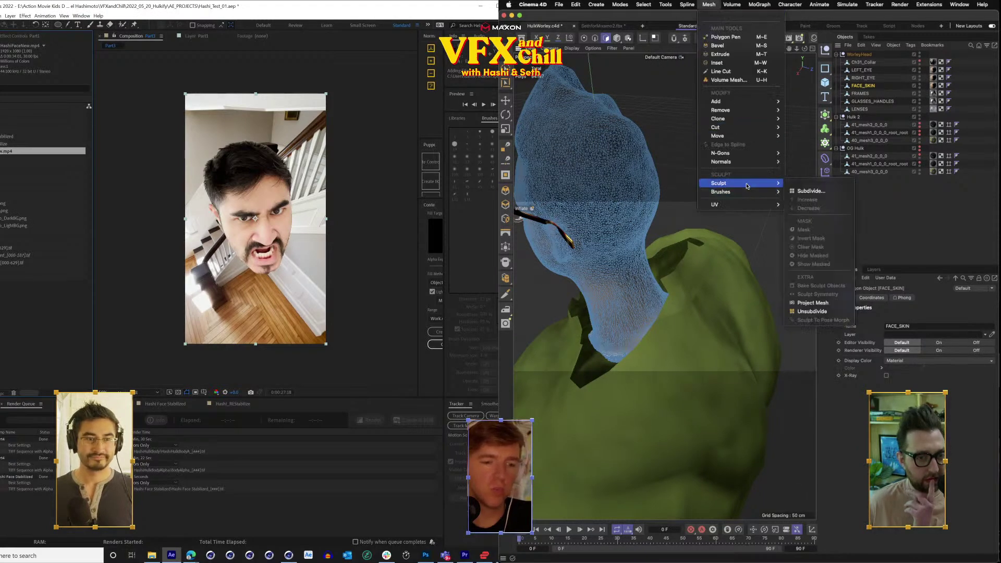
left_click(650, 251)
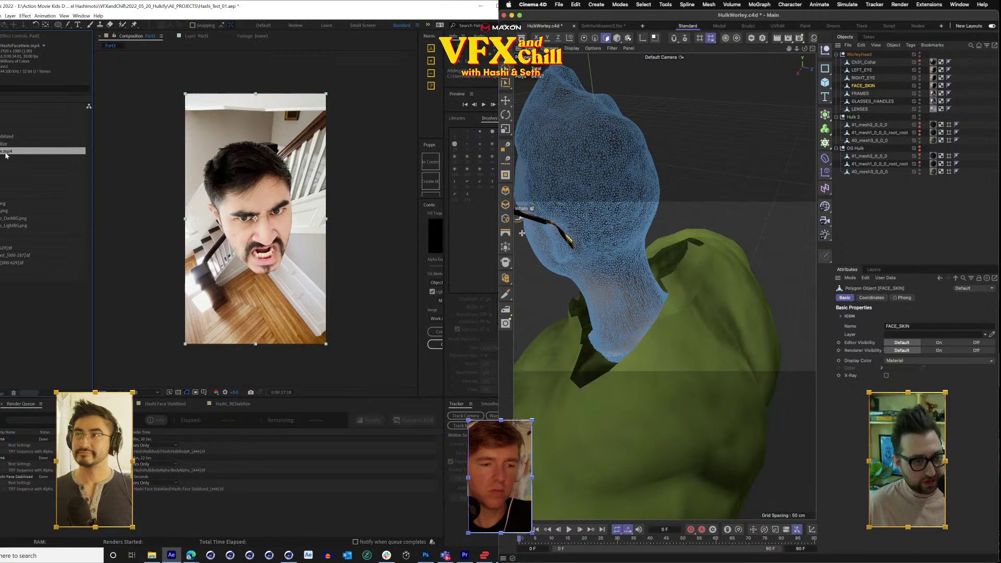
Choose the Inflate brush for FACE_SKIN in Cinema 4D and open the HashiFaceNew.mp4 footage for viewing in After Effects.
left_click(691, 3)
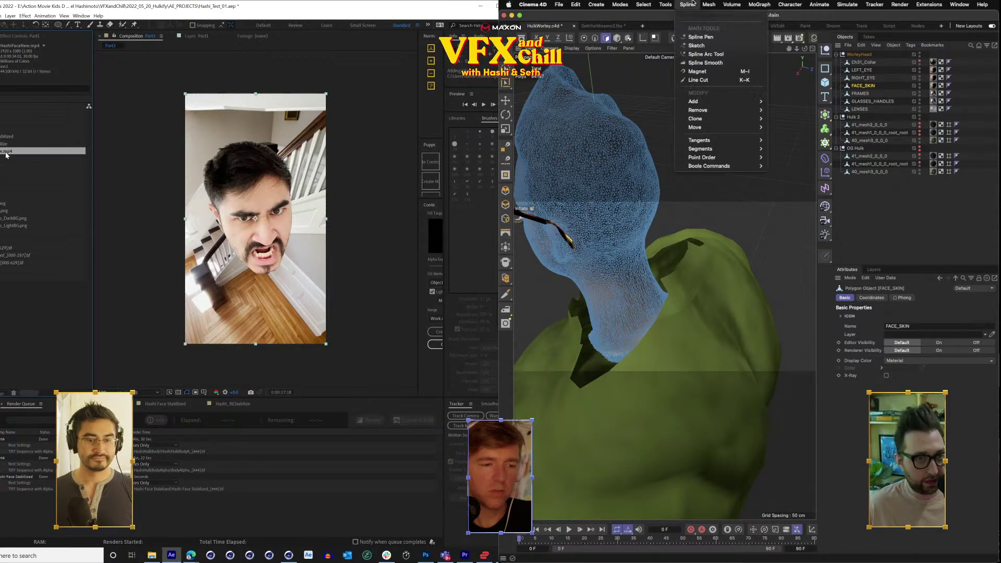
mouse_move(665, 5)
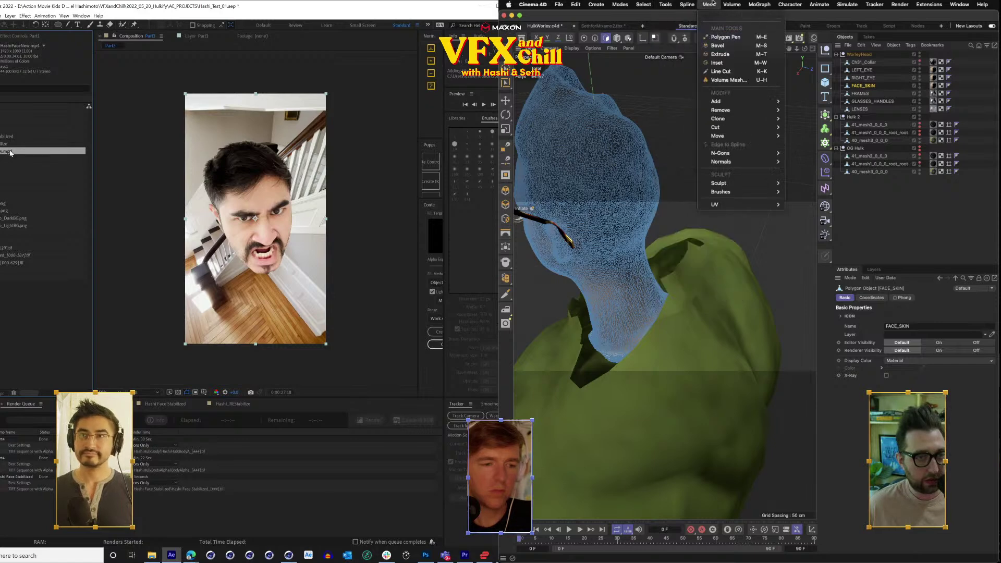
mouse_move(748, 185)
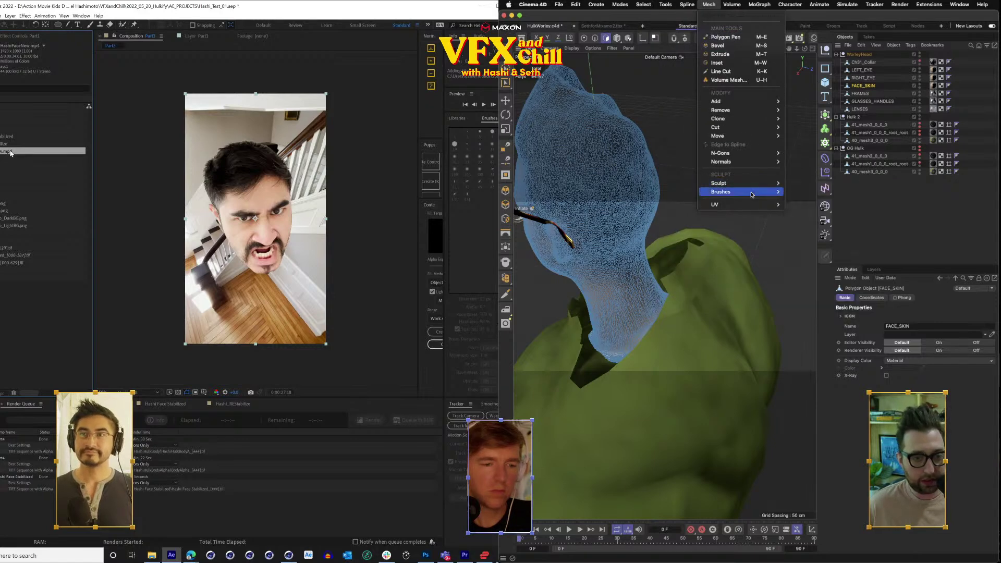
double_click(10, 152)
left_click(813, 228)
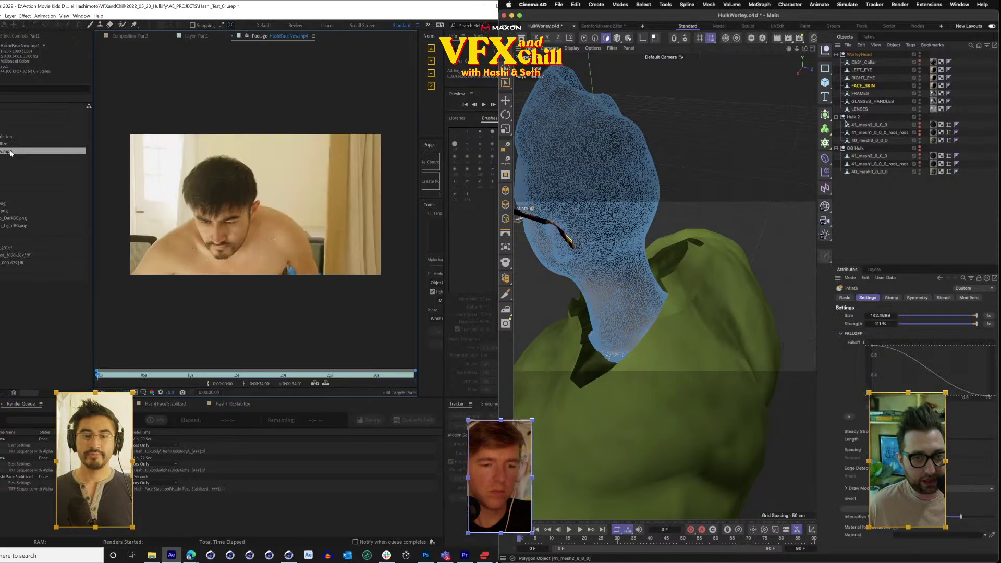
Create a composition from HashiFaceNew.mp4 in After Effects and scrub it to the grimacing face, with Cinema 4D showing the head from behind.
left_click(199, 375)
left_click_drag(804, 49, 724, 51)
left_click_drag(10, 151, 1, 392)
left_click_drag(667, 222, 659, 244)
left_click_drag(322, 419, 362, 419)
left_click_drag(660, 227, 662, 245)
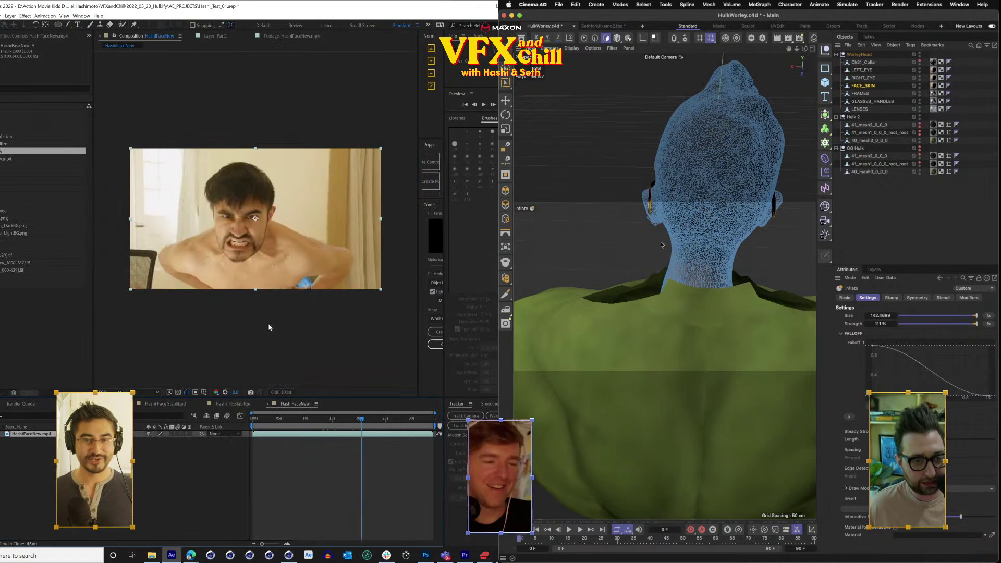
Crop the HashiFaceNew composition to a region around the face and shoulders, and undo the recent Inflate strokes on the neck in Cinema 4D.
scroll(269, 327, "up", 1)
left_click_drag(744, 244, 742, 266)
left_click_drag(269, 328, 301, 365)
key("super+z")
key("super+z")
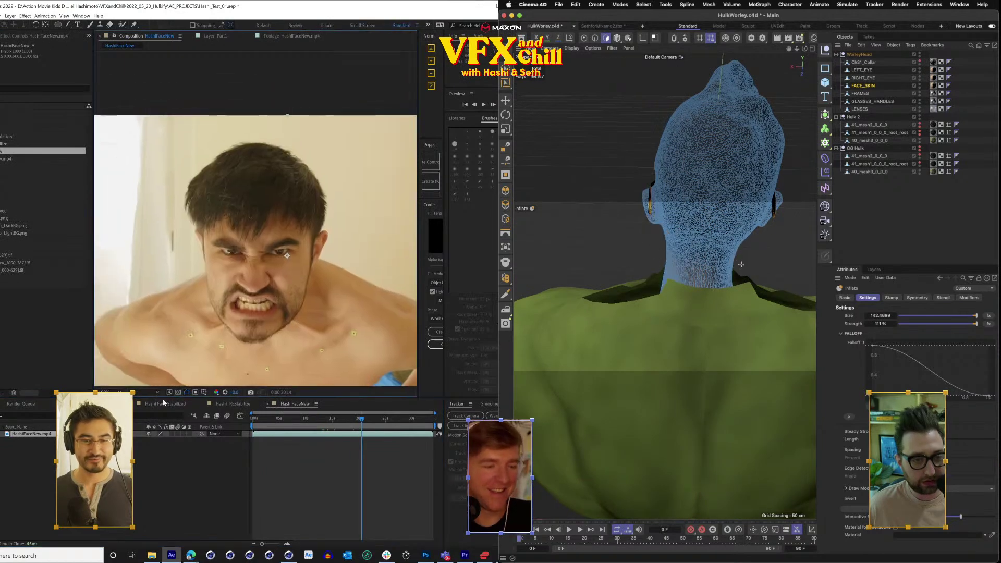
left_click_drag(152, 124, 374, 375)
key("super+z")
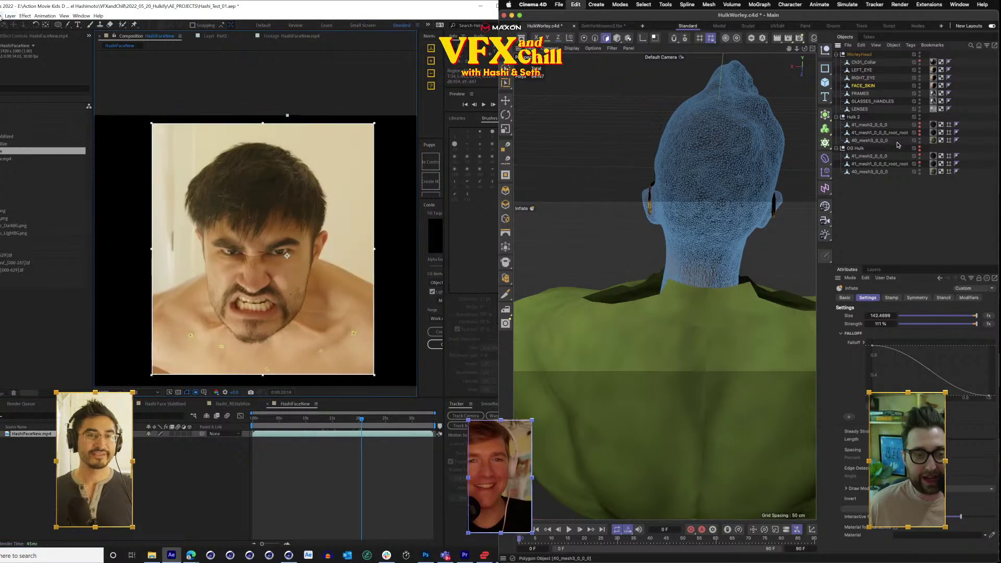
left_click(1, 17)
key("super+z")
left_click(15, 59)
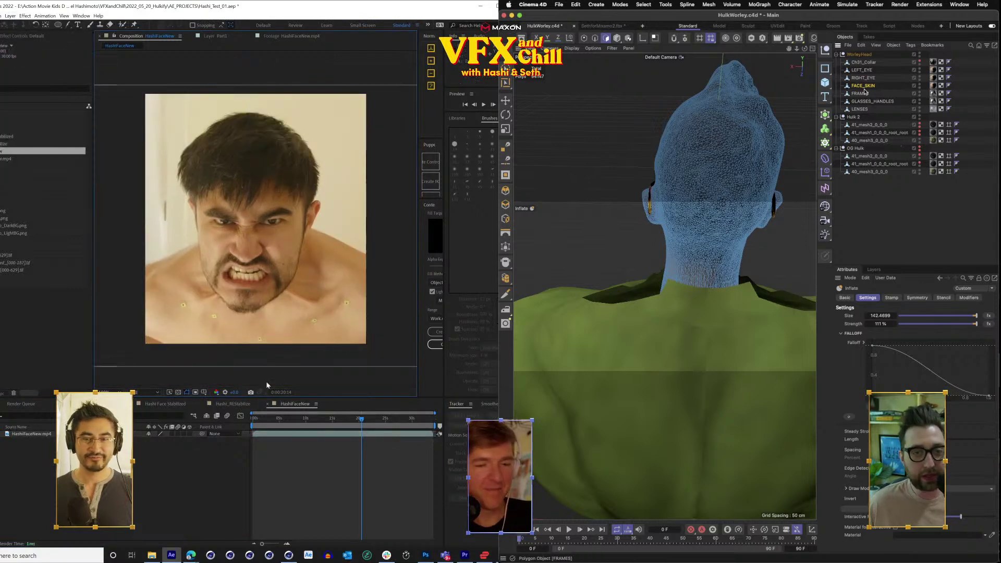
Select all polygons of FACE_SKIN in Cinema 4D.
left_click(862, 87)
left_click(643, 4)
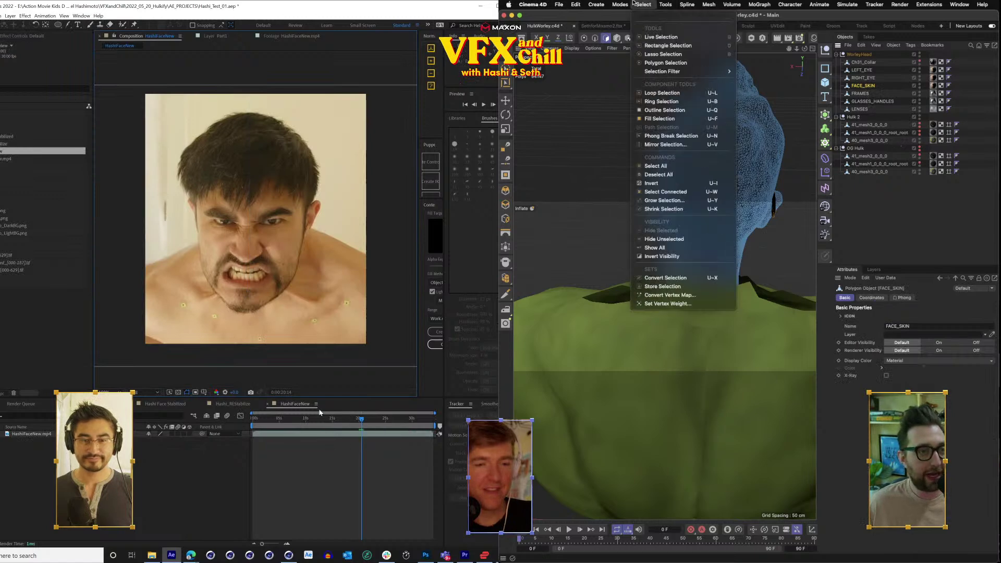
left_click(621, 3)
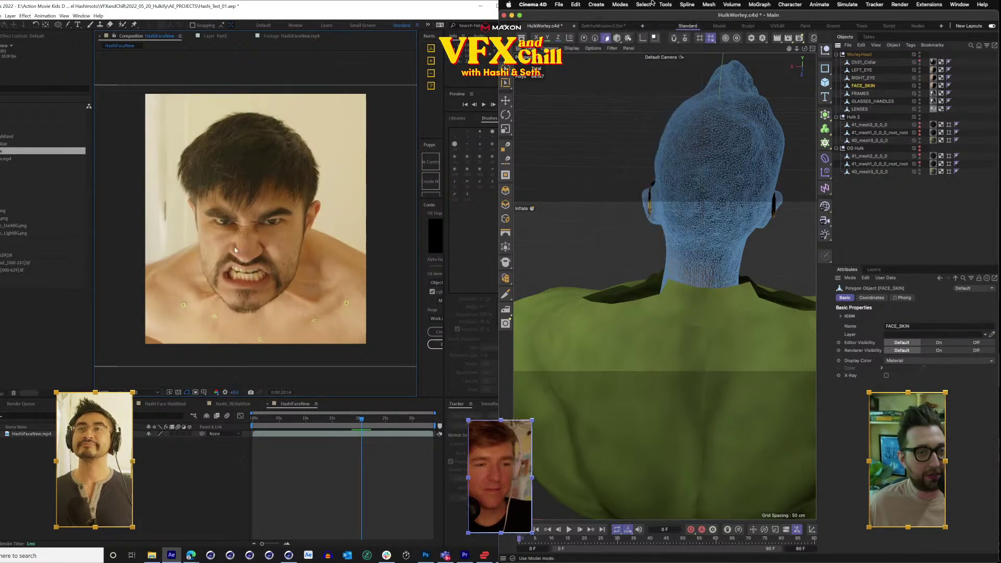
left_click(640, 4)
left_click(621, 4)
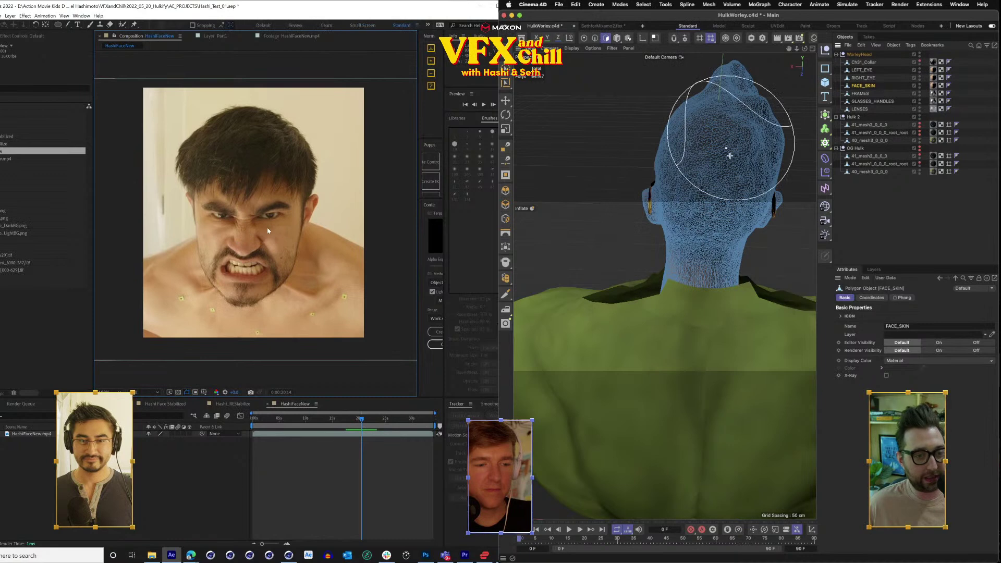
key("super+a")
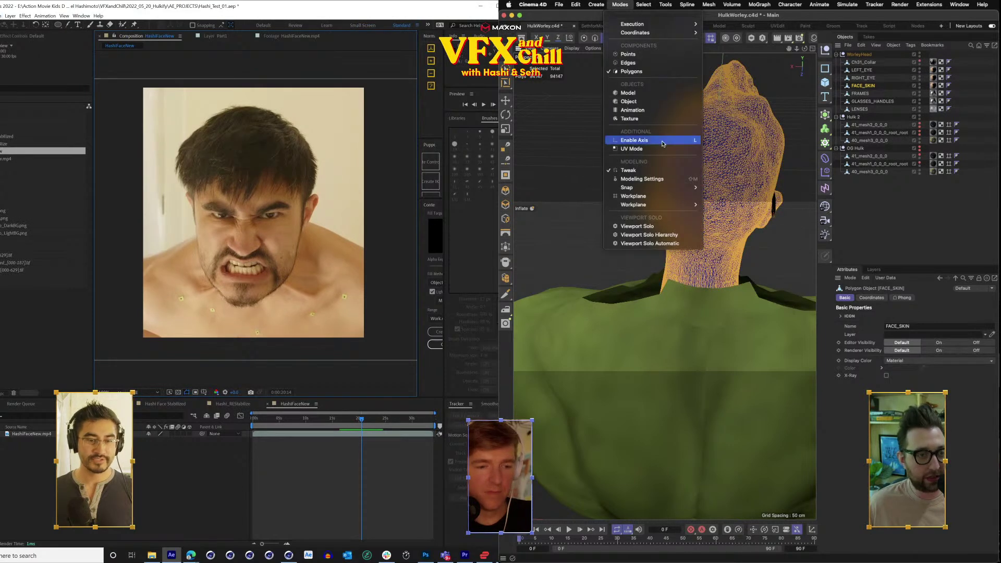
Reverse FACE_SKIN's normals, pre-compose the footage layer as Face with all attributes moved into it, and save the After Effects project.
mouse_move(709, 4)
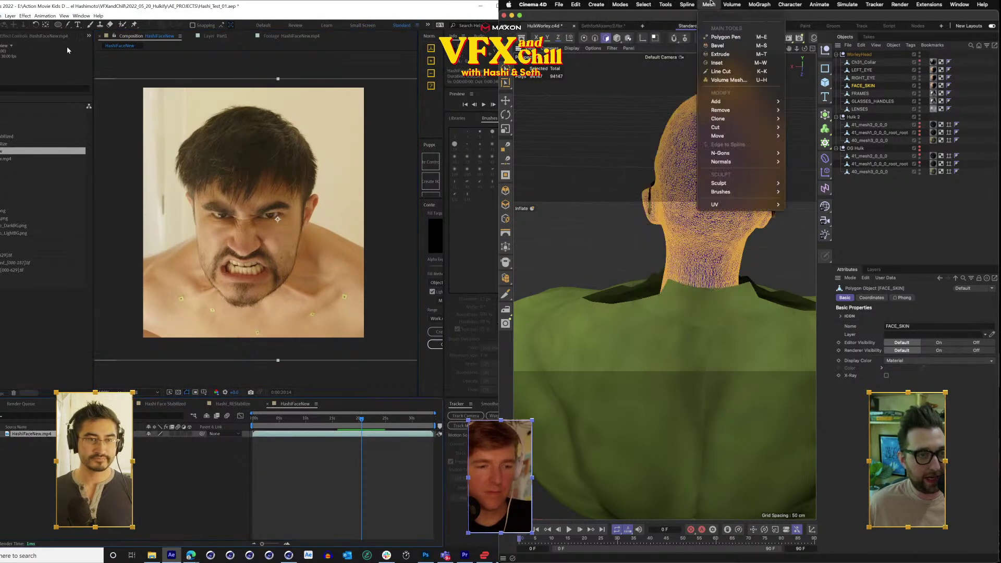
left_click(11, 16)
mouse_move(748, 162)
left_click(101, 254)
left_click(821, 179)
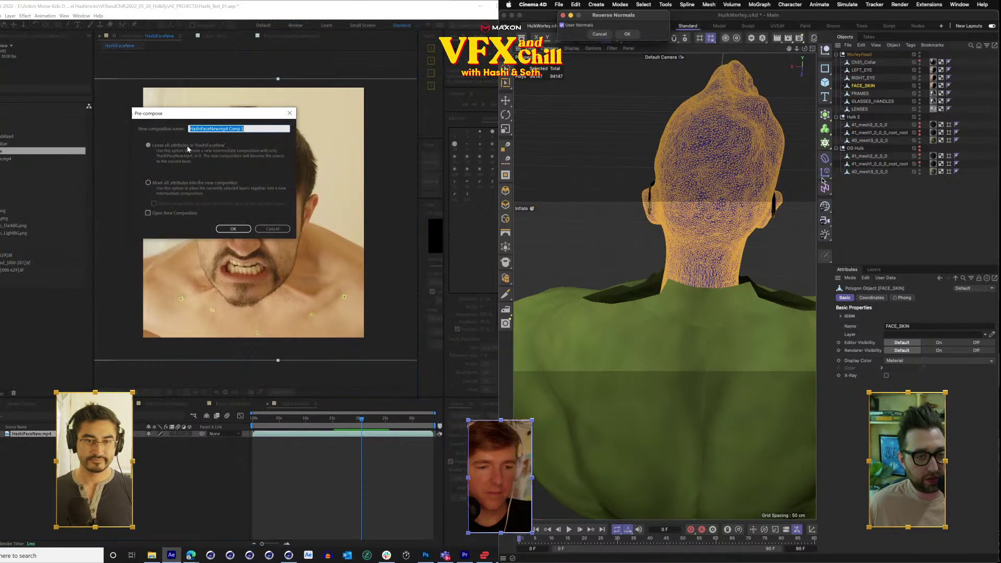
left_click(179, 183)
left_click(627, 34)
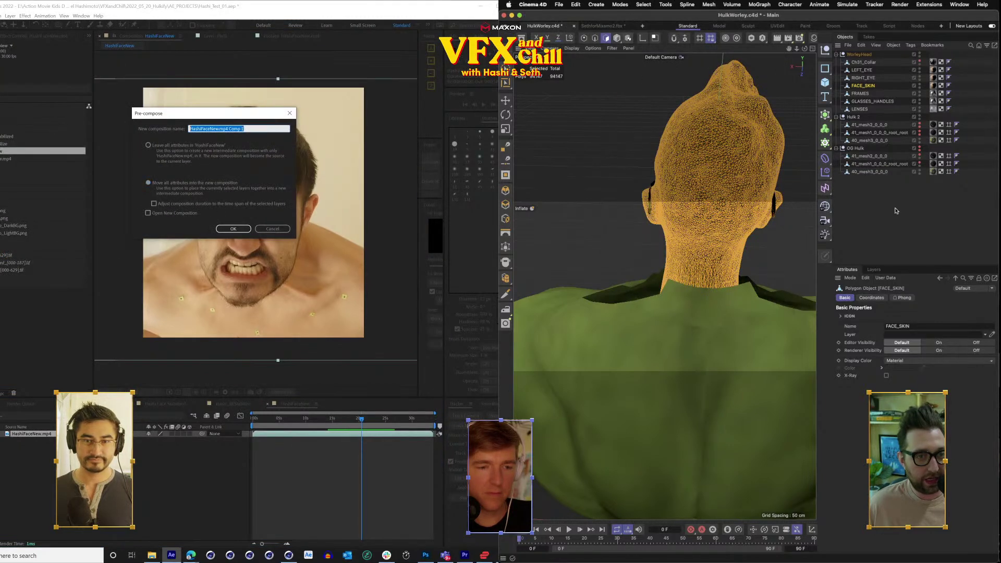
type("Face")
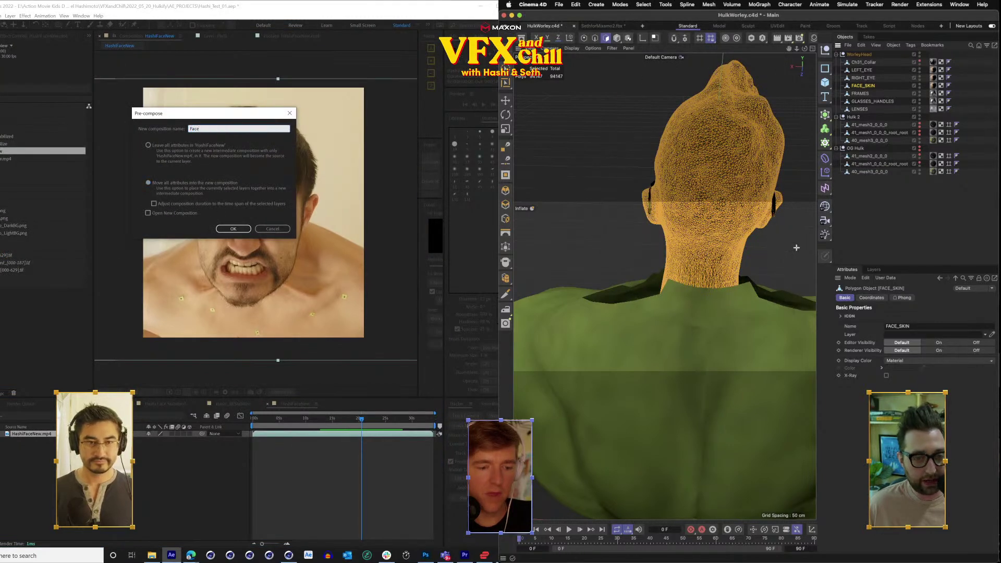
key("Return")
key("ctrl+s")
Inflate the back and side of FACE_SKIN's neck in the Sculpt layout to widen it toward the Hulk's collar opening.
key("9")
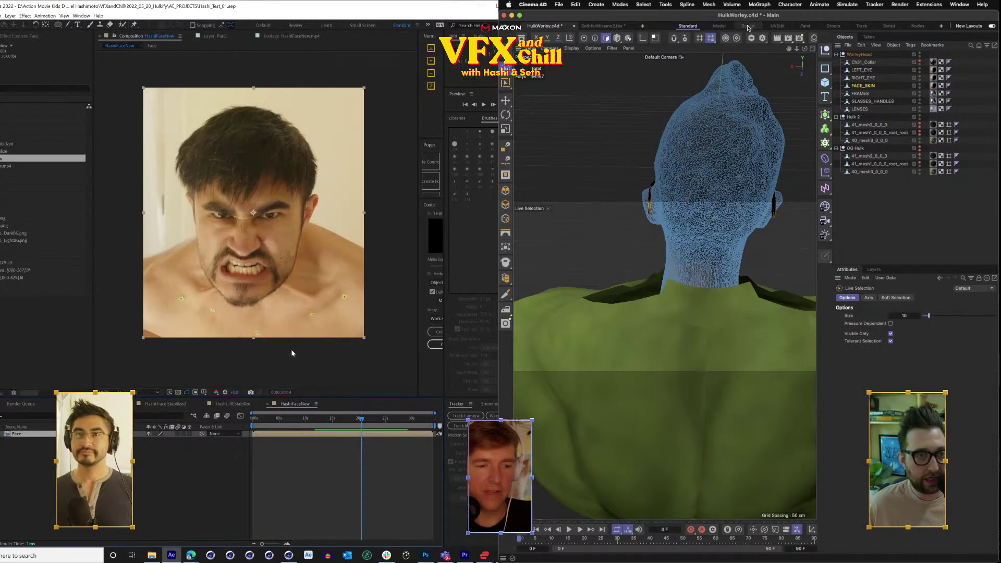
left_click(747, 27)
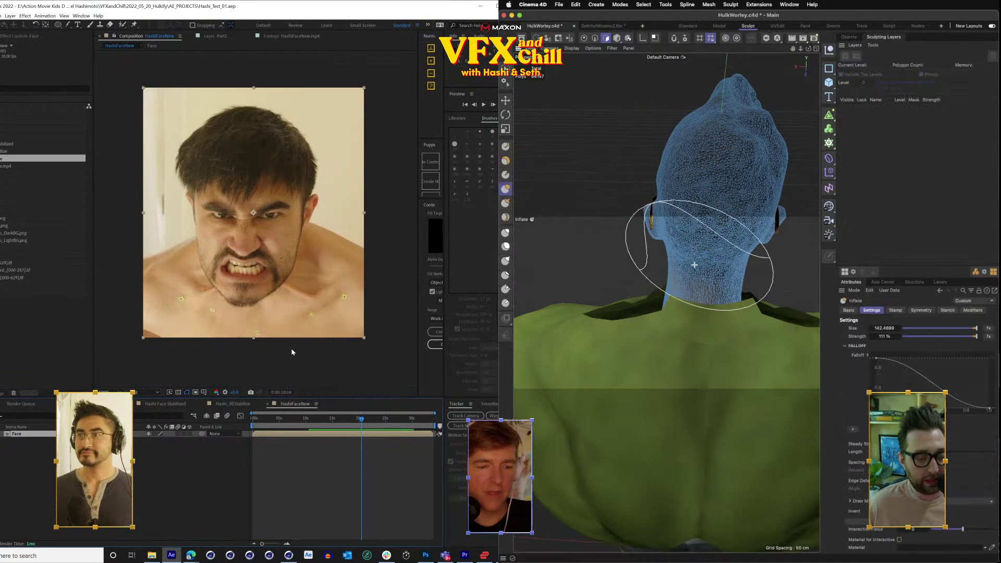
mouse_move(670, 277)
left_mouse_down()
mouse_move(693, 267)
mouse_move(671, 290)
mouse_move(697, 275)
mouse_move(674, 277)
mouse_move(701, 295)
mouse_move(689, 274)
mouse_move(727, 264)
mouse_move(749, 271)
mouse_move(742, 281)
mouse_move(748, 263)
mouse_move(734, 276)
mouse_move(759, 289)
mouse_move(742, 279)
mouse_move(734, 292)
mouse_move(755, 305)
left_mouse_up()
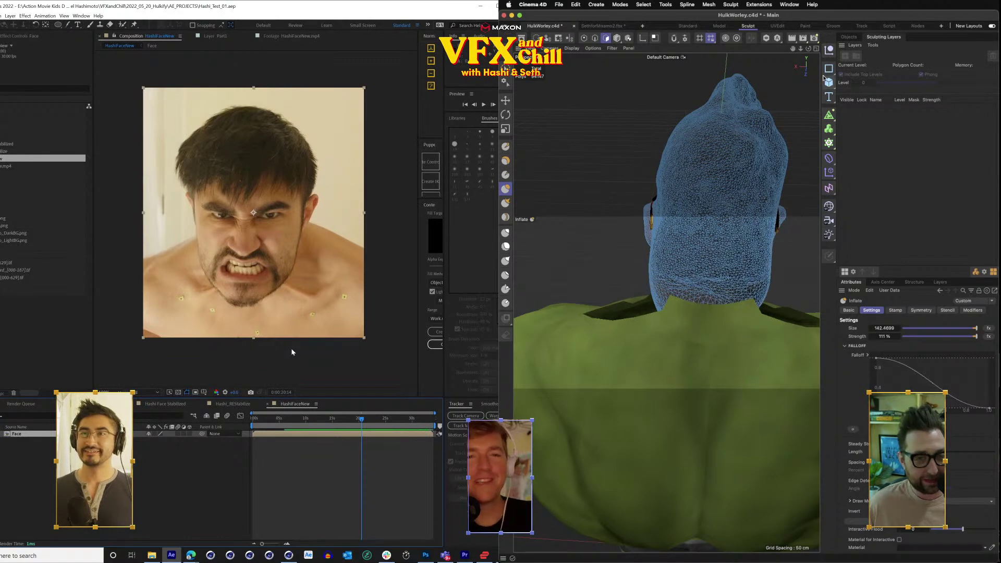
left_click_drag(808, 50, 875, 58)
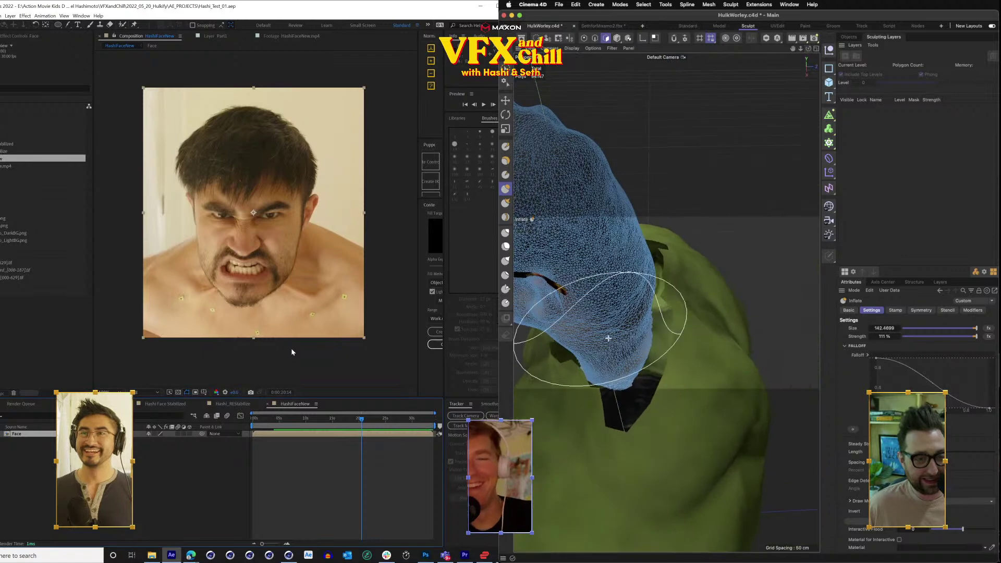
mouse_move(597, 347)
left_mouse_down()
mouse_move(617, 364)
mouse_move(638, 362)
mouse_move(628, 358)
mouse_move(628, 385)
mouse_move(643, 361)
mouse_move(629, 335)
mouse_move(631, 360)
left_mouse_up()
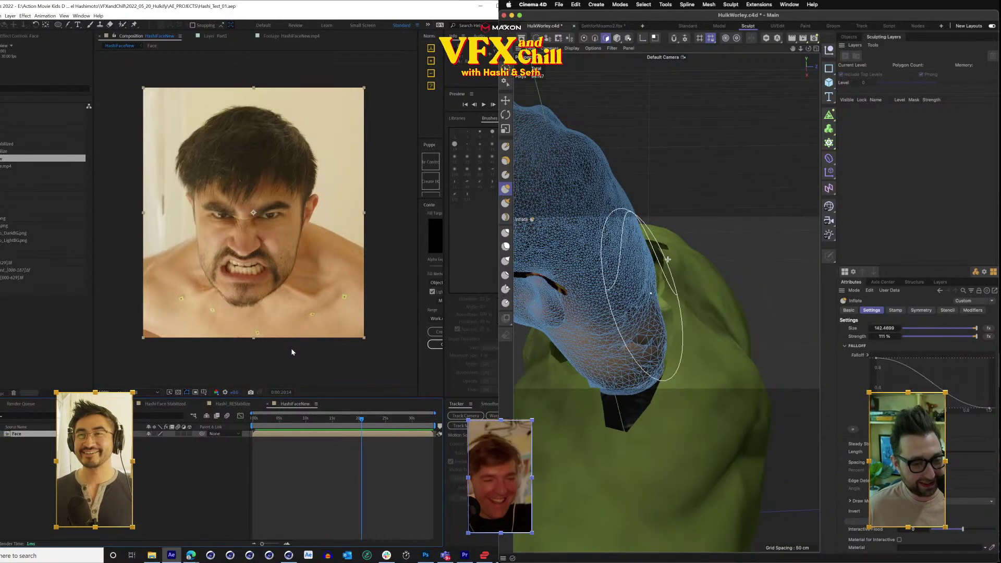
left_click_drag(811, 52, 773, 149)
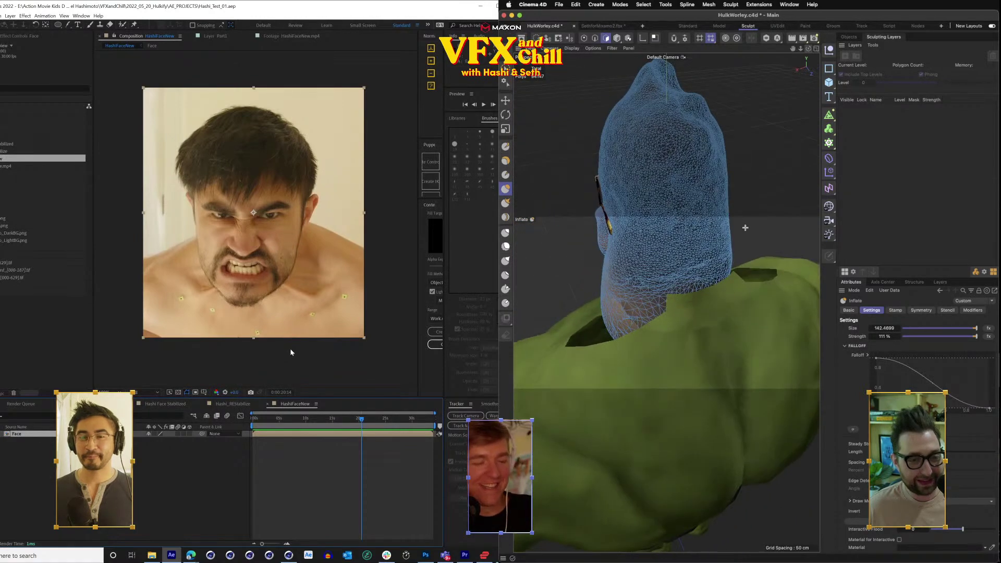
left_click_drag(807, 47, 792, 219)
left_click_drag(772, 316, 766, 358)
Examine the face and chest tracking markers up close in After Effects, and the thickened neck on the Hulk body from several sides in Cinema 4D.
scroll(355, 353, "up", 1)
mouse_move(359, 355)
left_mouse_down()
mouse_move(344, 287)
mouse_move(318, 270)
mouse_move(326, 348)
mouse_move(322, 315)
mouse_move(335, 295)
mouse_move(258, 164)
mouse_move(242, 100)
mouse_move(257, 111)
left_mouse_up()
scroll(351, 342, "up", 1)
left_click_drag(306, 223, 462, 201)
left_click_drag(264, 231, 453, 235)
scroll(799, 299, "down", 5)
mouse_move(190, 230)
left_mouse_down()
mouse_move(230, 249)
mouse_move(78, 250)
left_mouse_up()
left_click_drag(245, 246, 127, 261)
mouse_move(209, 237)
left_mouse_down()
mouse_move(142, 208)
mouse_move(251, 226)
mouse_move(340, 268)
mouse_move(313, 270)
left_mouse_up()
scroll(250, 226, "down", 3)
left_click_drag(791, 304, 666, 304)
left_click_drag(372, 268, 306, 269)
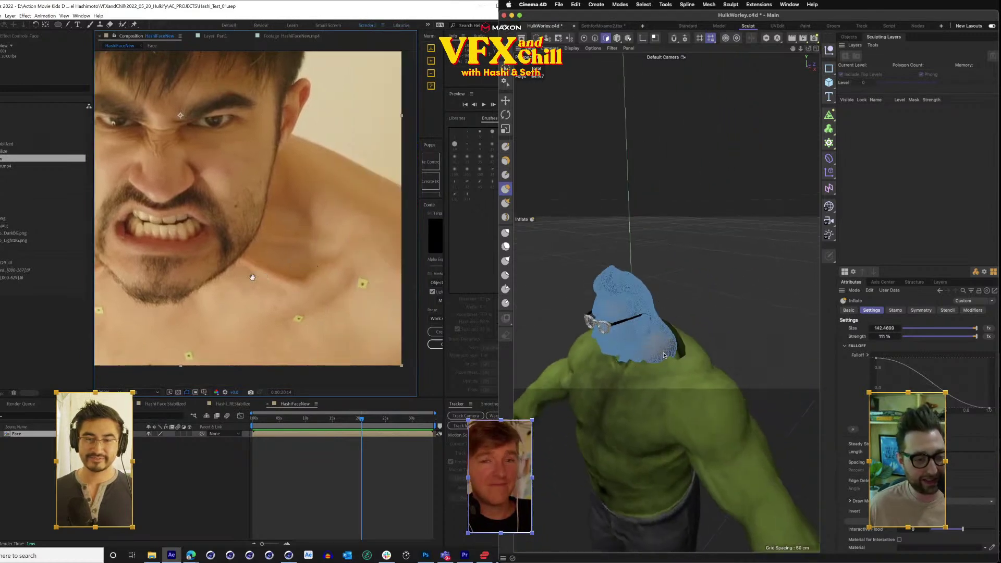
left_click_drag(252, 277, 287, 268)
left_click_drag(664, 355, 664, 345)
mouse_move(286, 268)
left_mouse_down()
mouse_move(342, 297)
mouse_move(327, 286)
left_mouse_up()
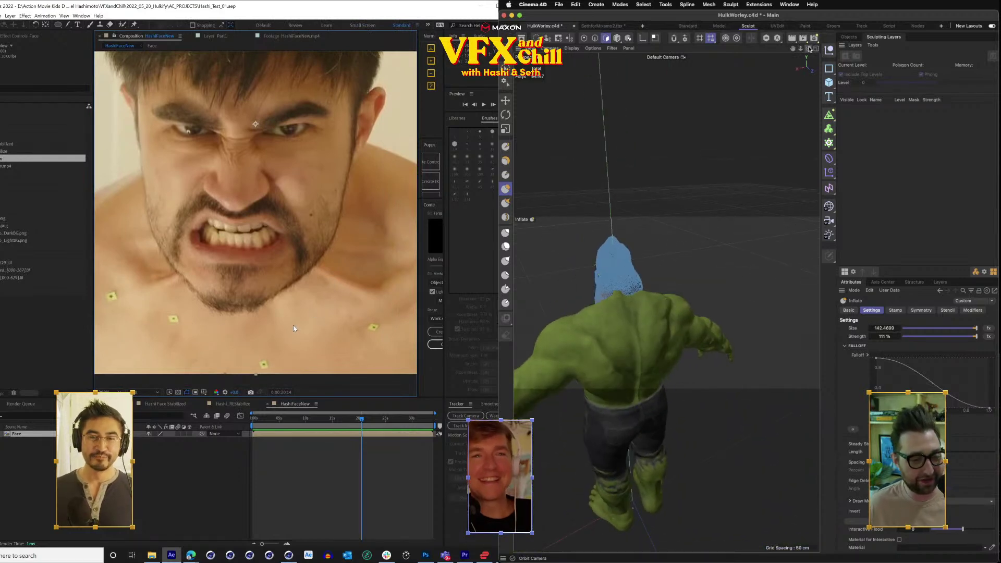
left_click_drag(809, 49, 809, 50)
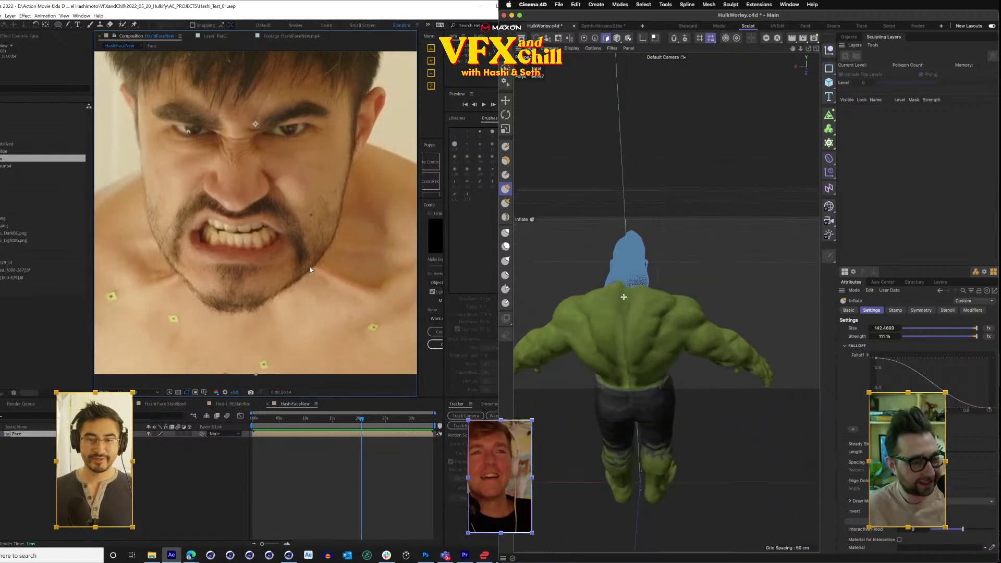
scroll(618, 288, "up", 5)
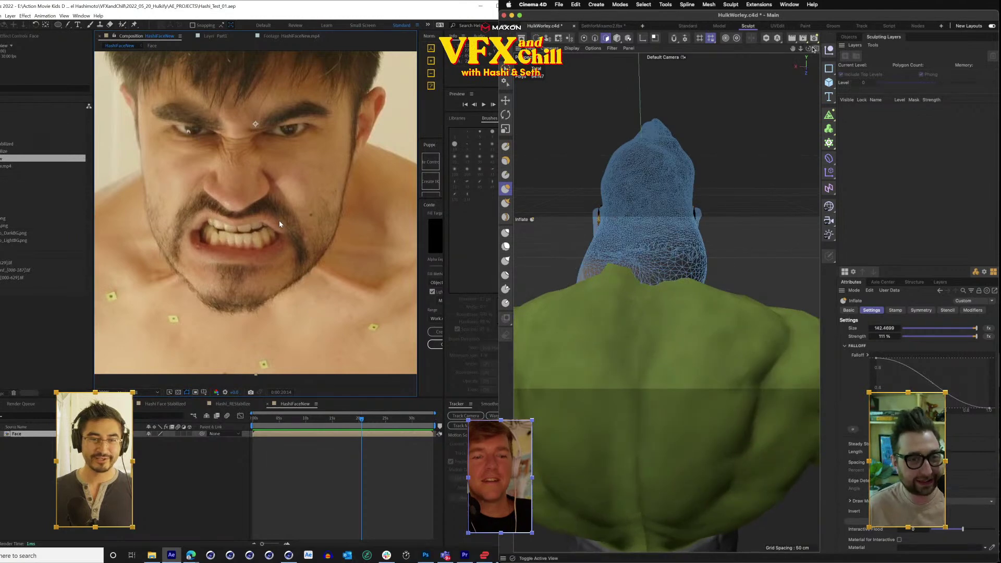
Show the Hulk scene in four views and inspect the neck joint in perspective while checking the framing of the face footage.
left_click(816, 50)
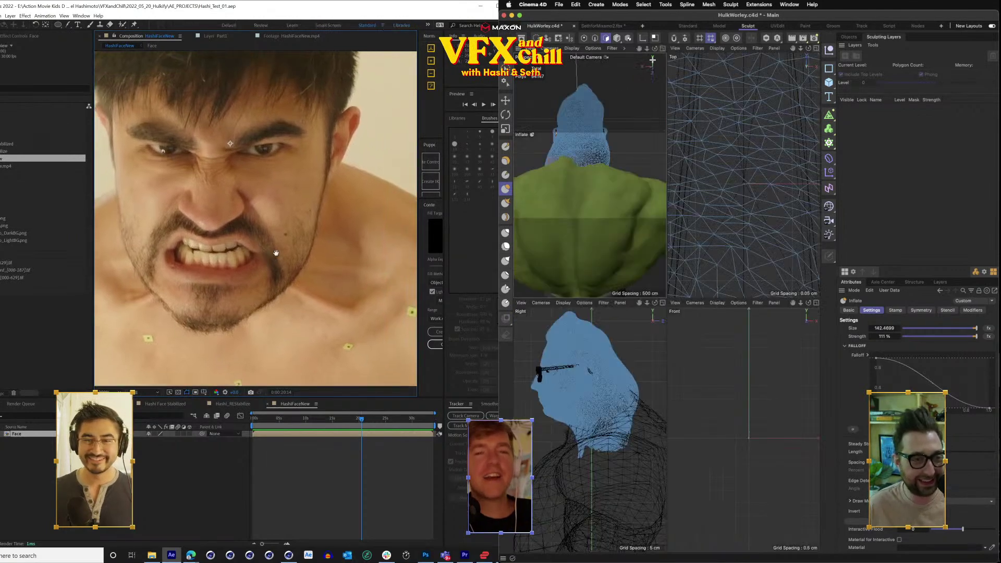
left_click_drag(655, 49, 656, 50)
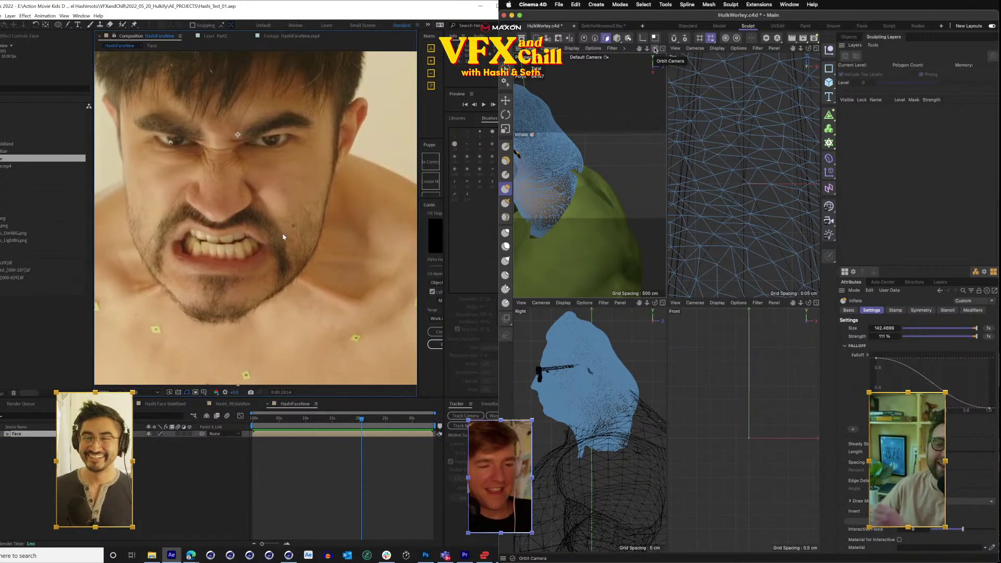
left_click_drag(277, 237, 281, 242)
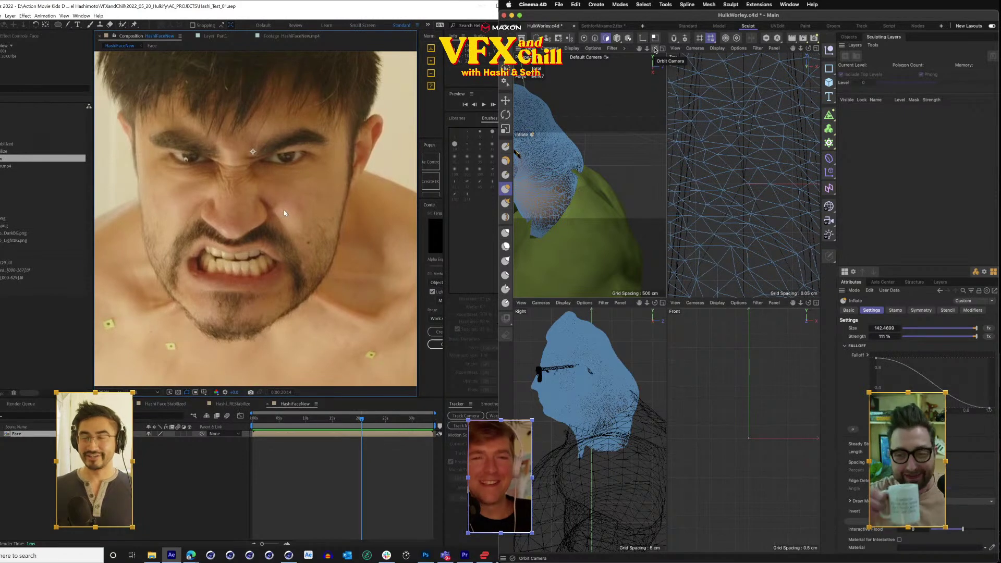
left_click_drag(234, 180, 243, 218)
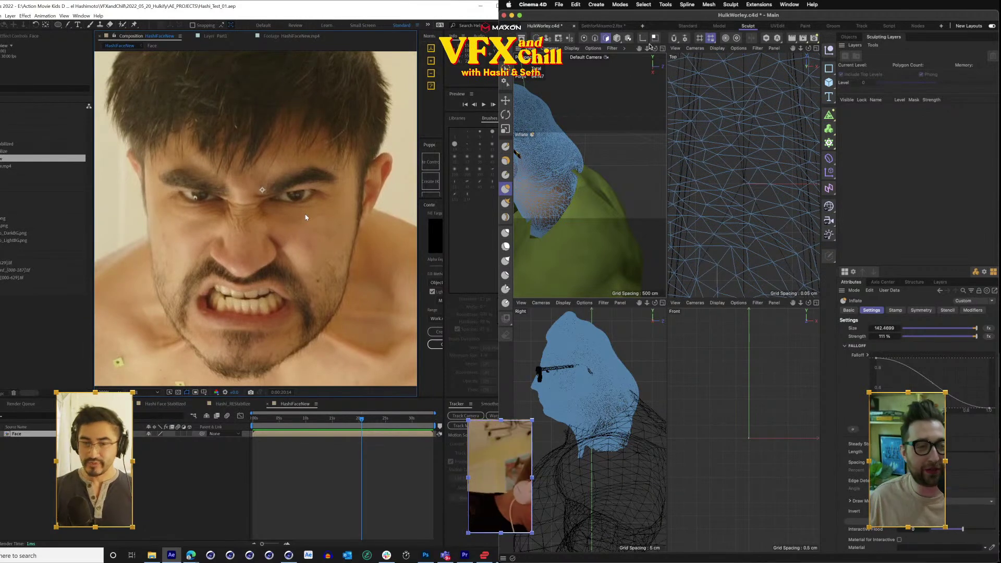
scroll(282, 227, "down", 1)
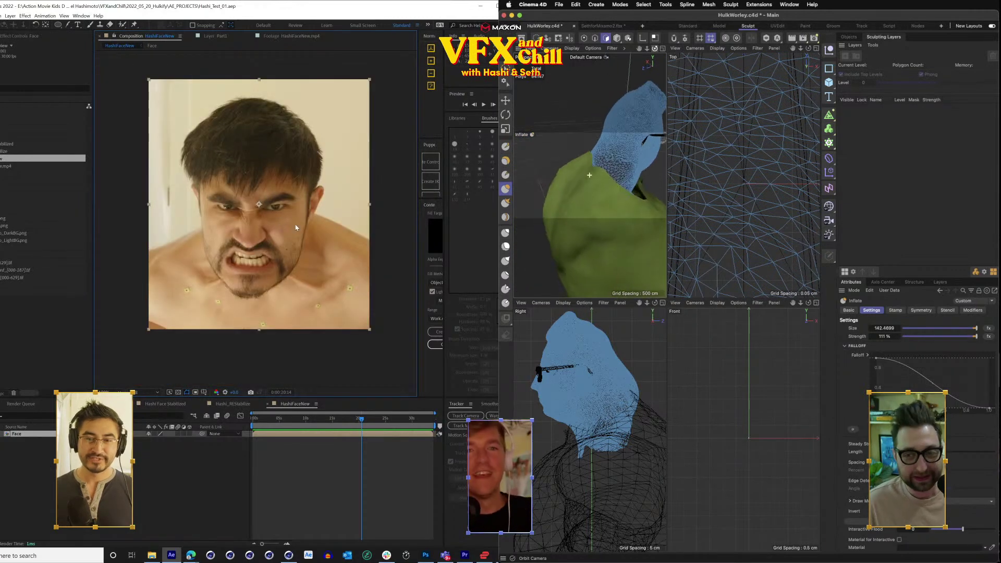
Nudge the WorleyHead group along its Z axis in the Top view, and scrub the Face layer in After Effects to compare expressions.
left_click(362, 423)
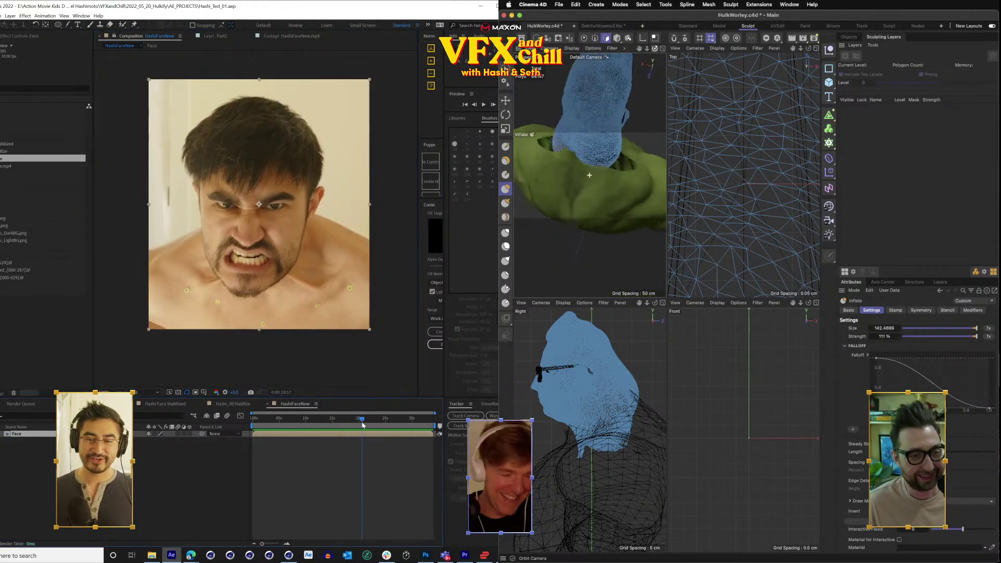
left_click(854, 38)
left_click_drag(360, 425, 353, 421)
left_click(863, 55)
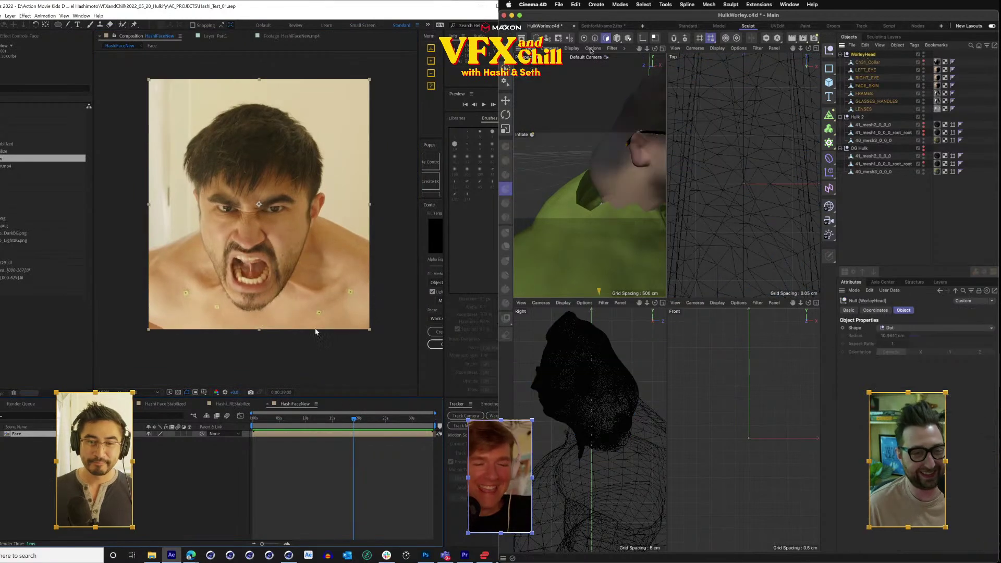
left_click(506, 102)
left_click(336, 420)
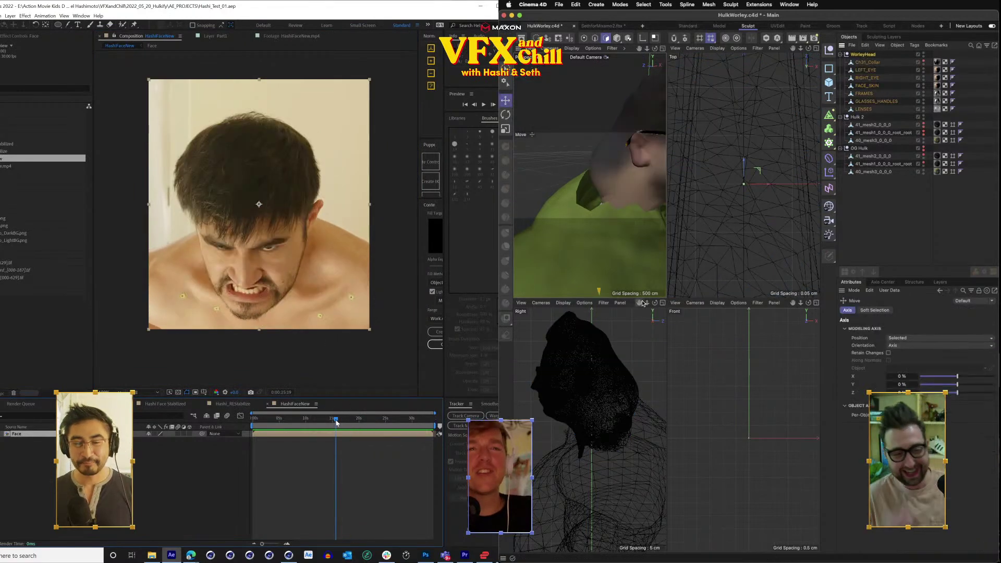
left_click_drag(338, 422, 380, 420)
left_click_drag(744, 162, 744, 170)
left_click_drag(380, 419, 381, 419)
left_click_drag(743, 170, 744, 167)
left_click_drag(381, 419, 383, 420)
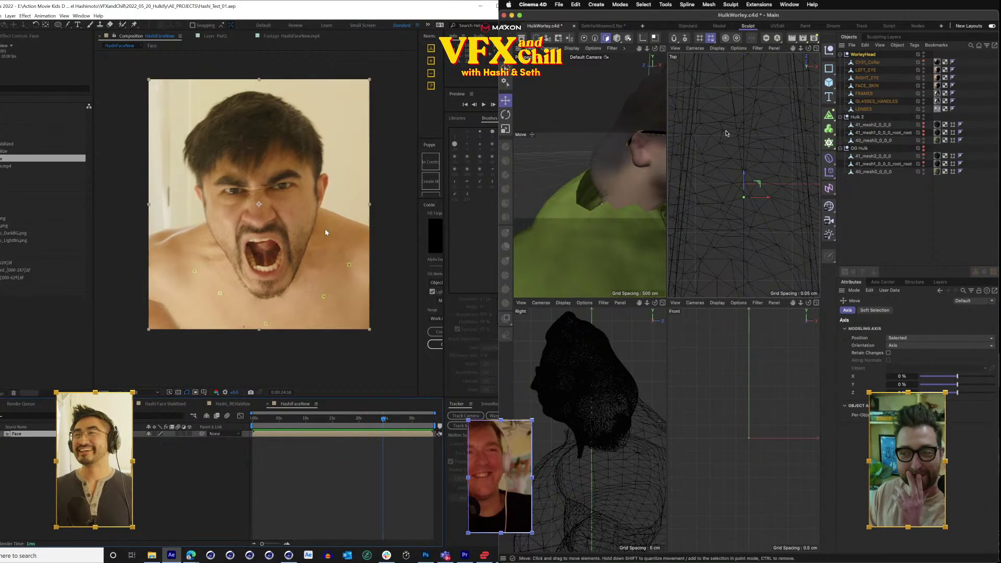
Select the WorleyHead group and view it from the front on the full Hulk body.
left_click_drag(654, 49, 573, 52)
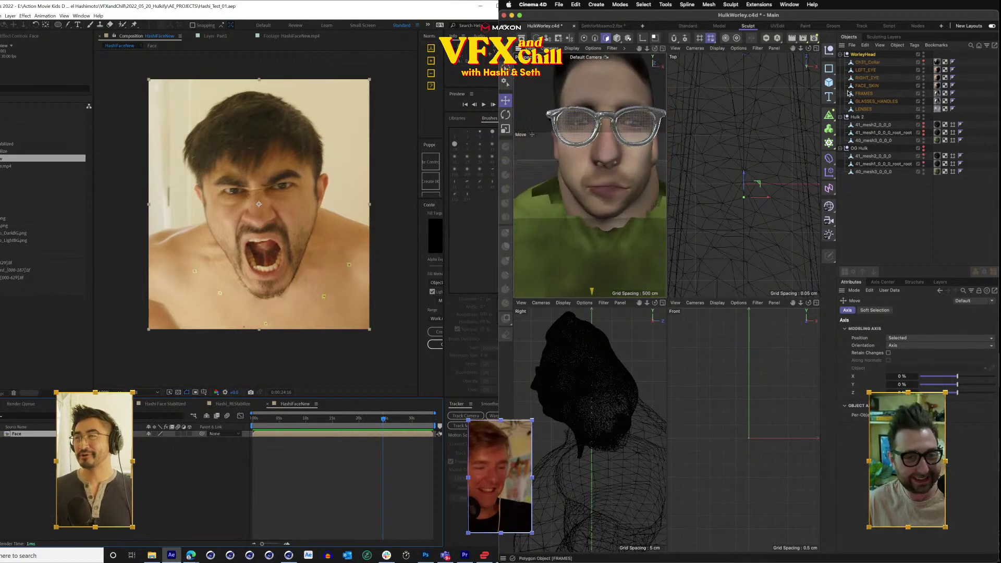
left_click(870, 55)
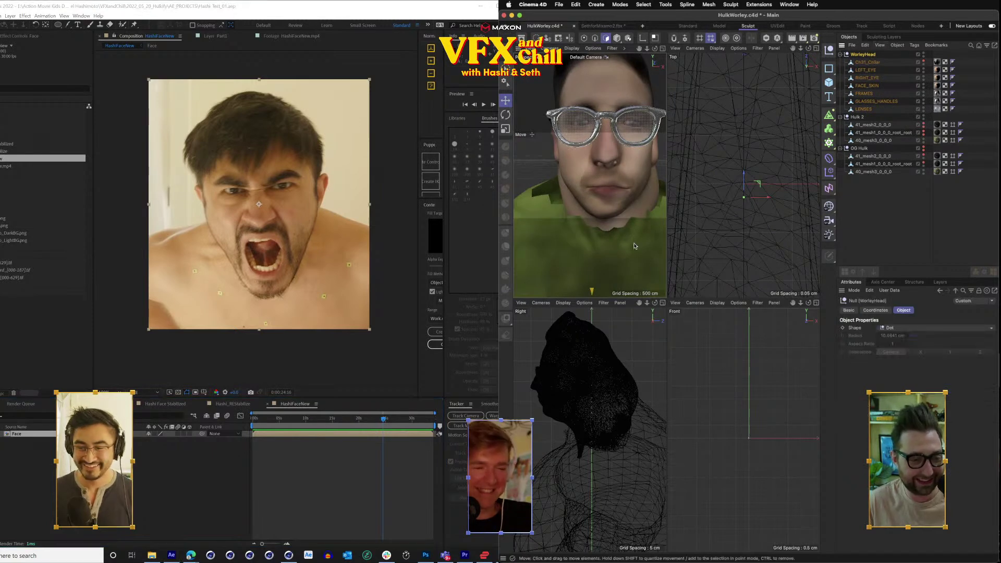
scroll(615, 214, "down", 10)
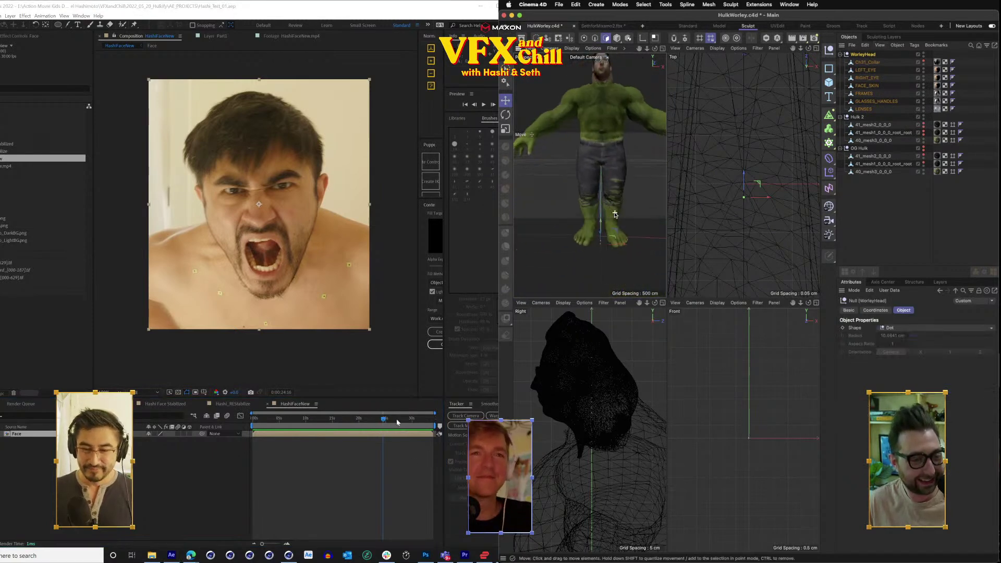
Trim the HashiFaceNew composition to a work area around the shouting expression, and lower the WorleyHead group slightly on the Hulk.
left_click(397, 420)
left_click_drag(393, 422, 386, 421)
left_click_drag(600, 225, 600, 230)
key("b")
left_click(404, 419)
key("n")
left_click(1, 16)
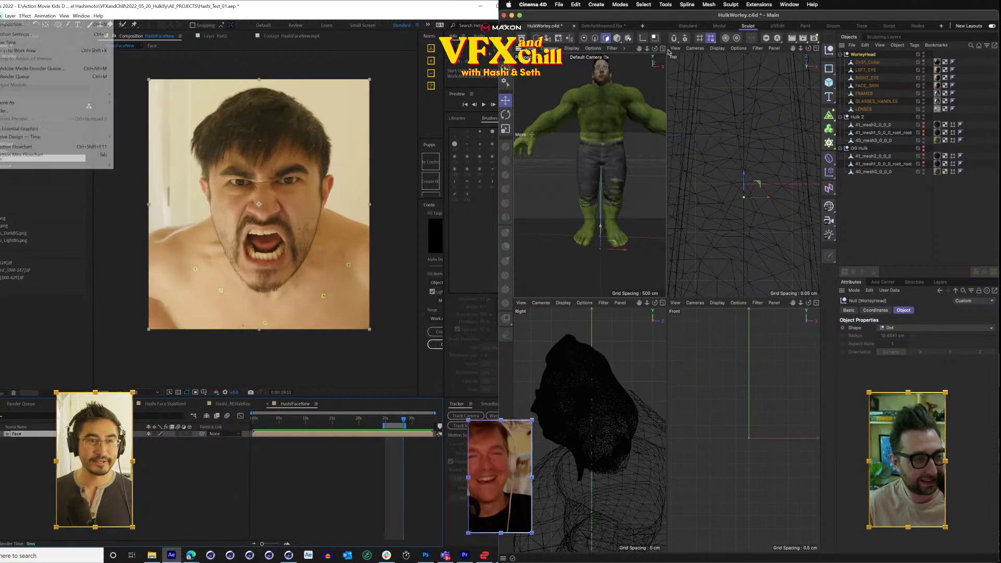
left_click_drag(655, 49, 585, 40)
left_click(18, 51)
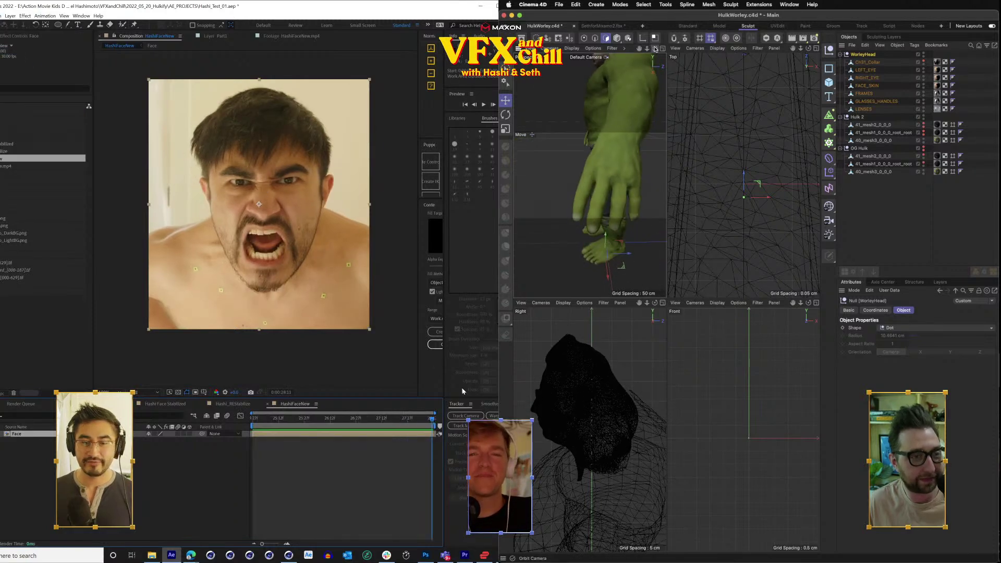
Preview the trimmed shouting footage in After Effects and inspect the head on the Hulk's shoulders from different angles in Cinema 4D.
left_click_drag(606, 117, 606, 221)
left_click_drag(299, 423, 272, 426)
scroll(609, 151, "up", 10)
scroll(609, 151, "down", 5)
key("space")
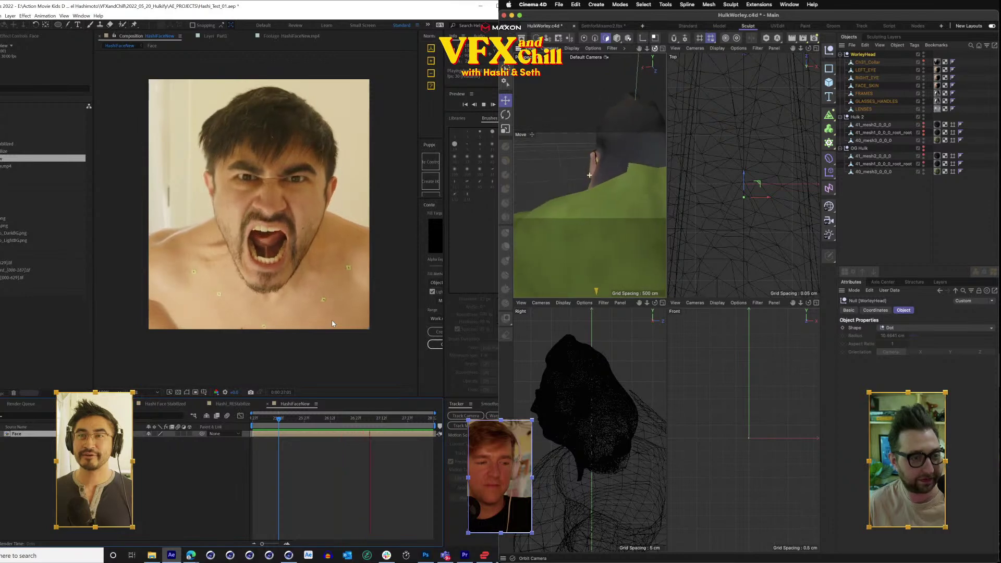
key("space")
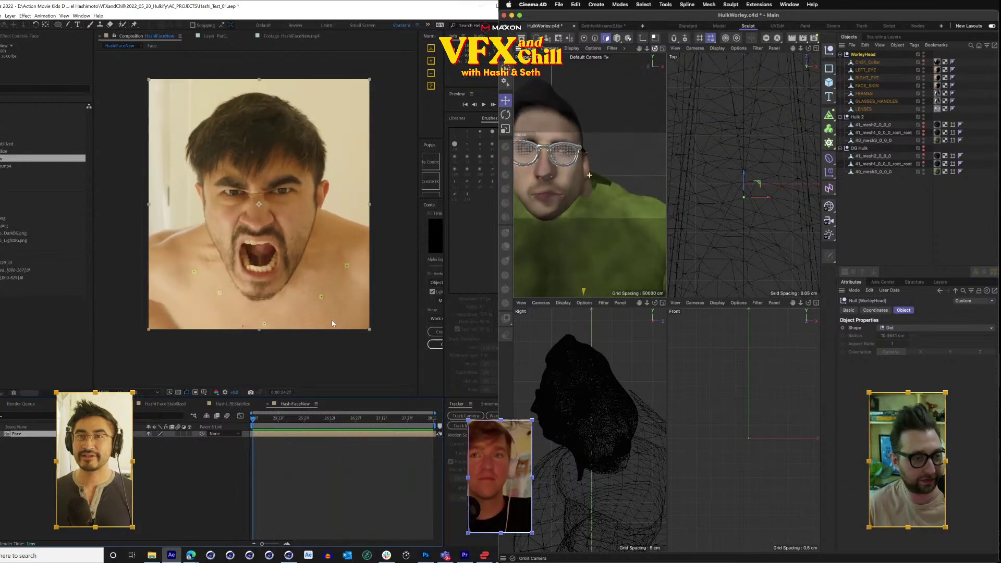
Raise the WorleyHead group slightly above the Hulk's shoulders and refine its height.
scroll(592, 124, "down", 5)
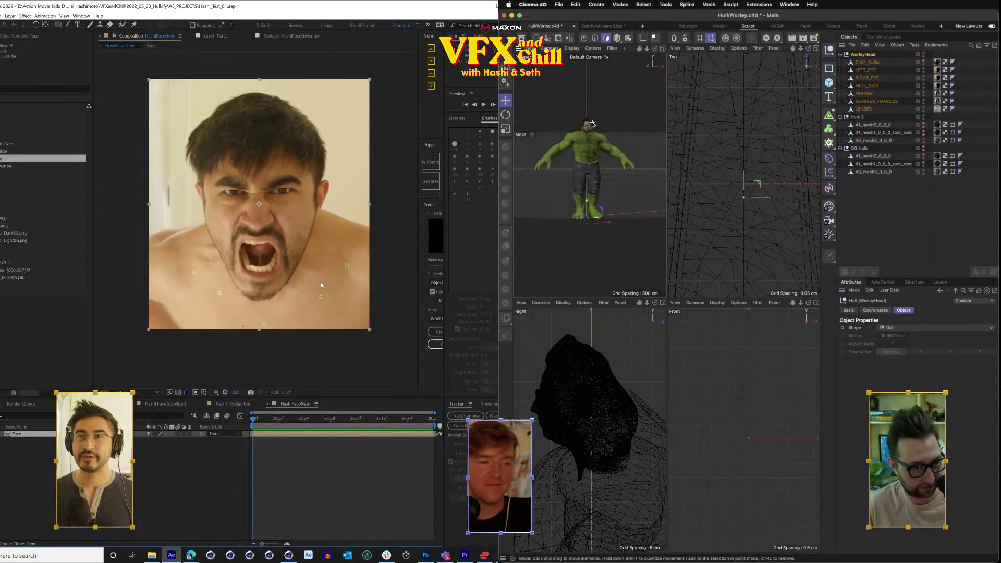
scroll(592, 125, "up", 3)
left_click_drag(655, 50, 715, 50)
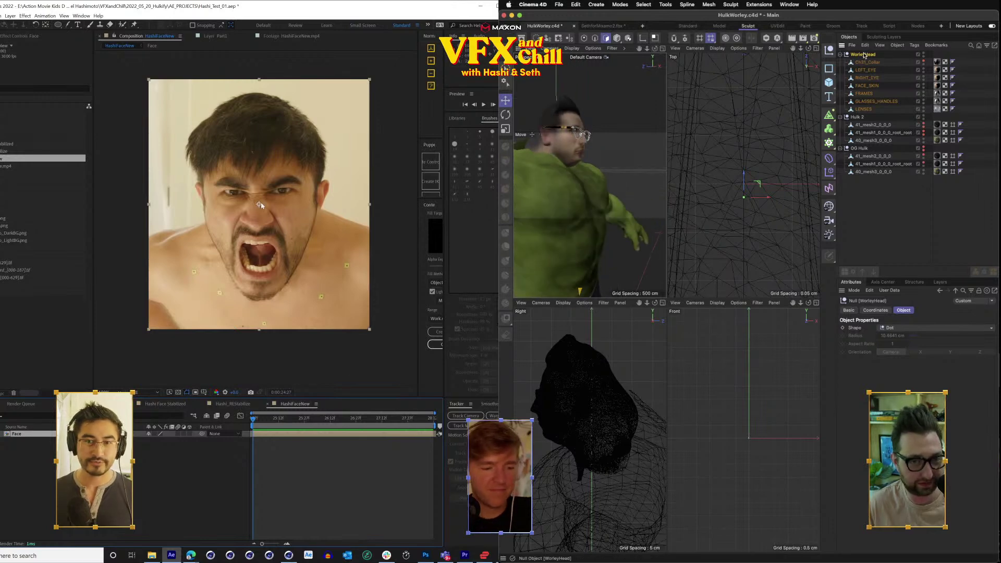
left_click(506, 128)
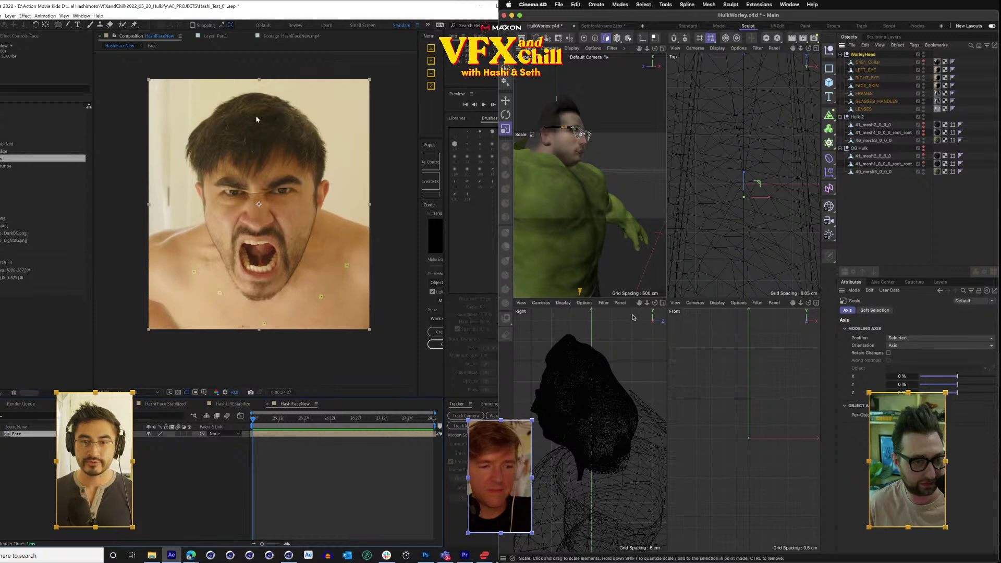
left_click_drag(619, 199, 631, 196)
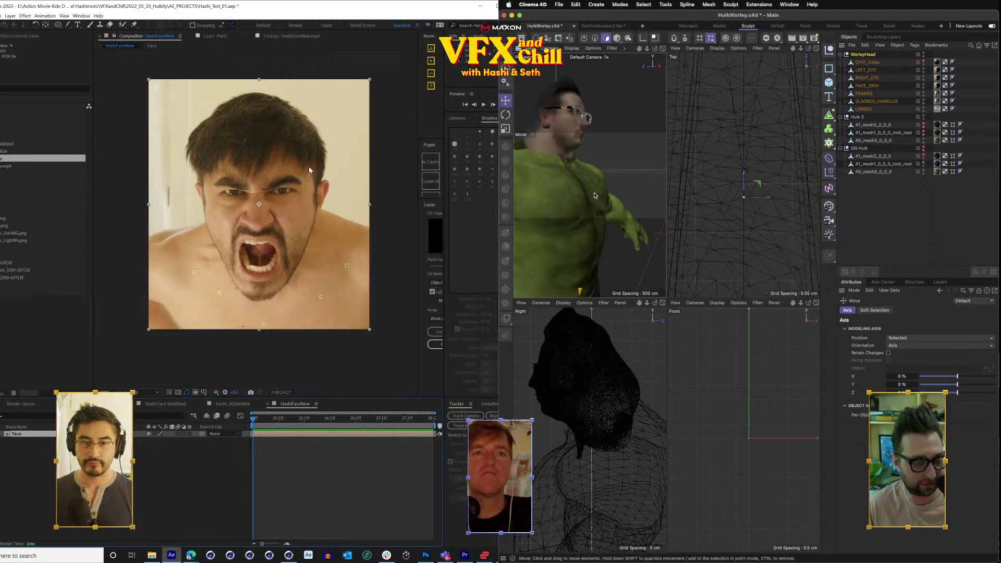
scroll(595, 195, "down", 5)
left_click_drag(585, 254, 585, 258)
scroll(598, 154, "up", 5)
Draw an elliptical mask around the face on the Face layer, and make Ch31_Collar visible in the Hulk scene.
left_click(57, 26)
scroll(598, 155, "up", 2)
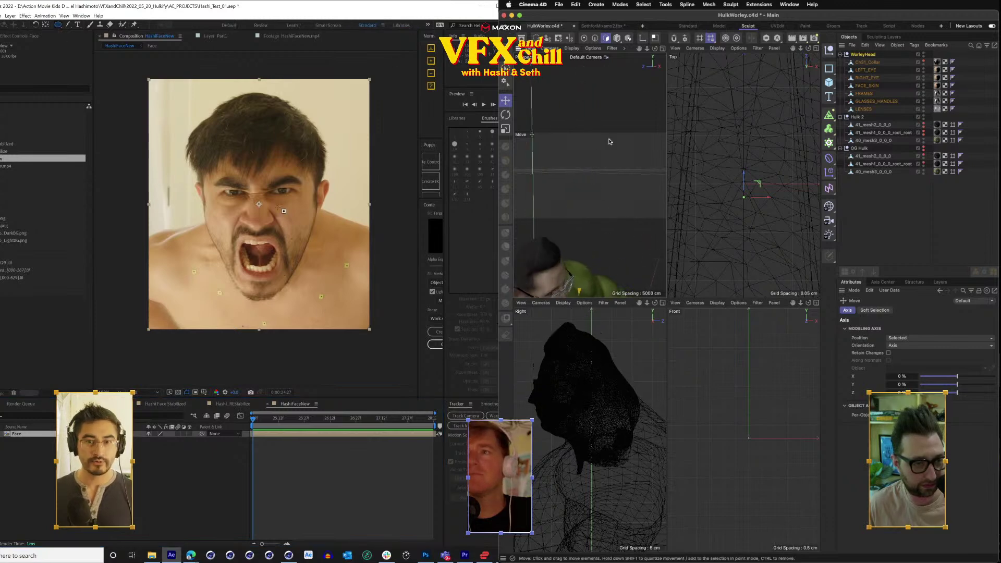
left_click_drag(639, 50, 684, 2)
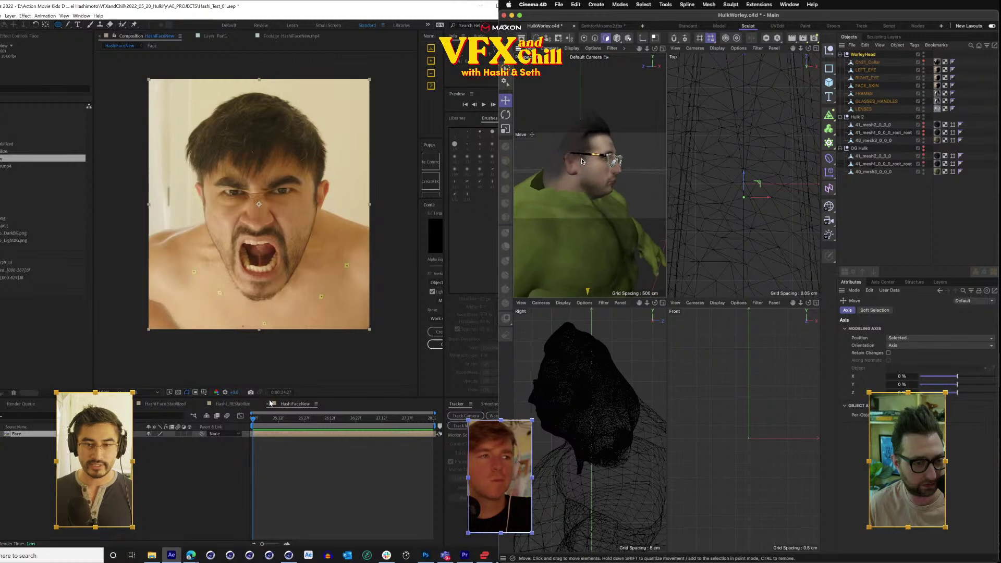
left_click_drag(655, 48, 580, 49)
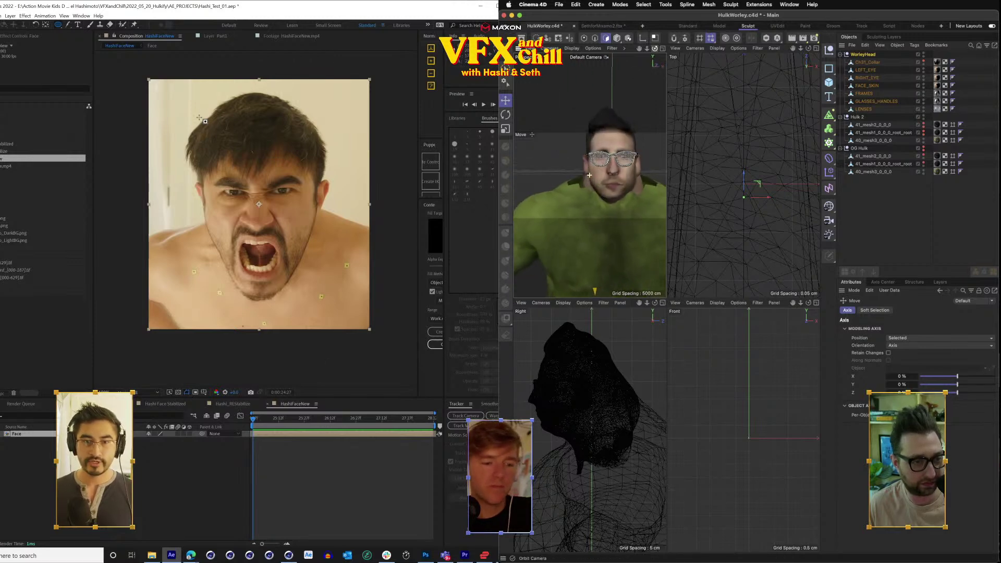
scroll(561, 157, "down", 5)
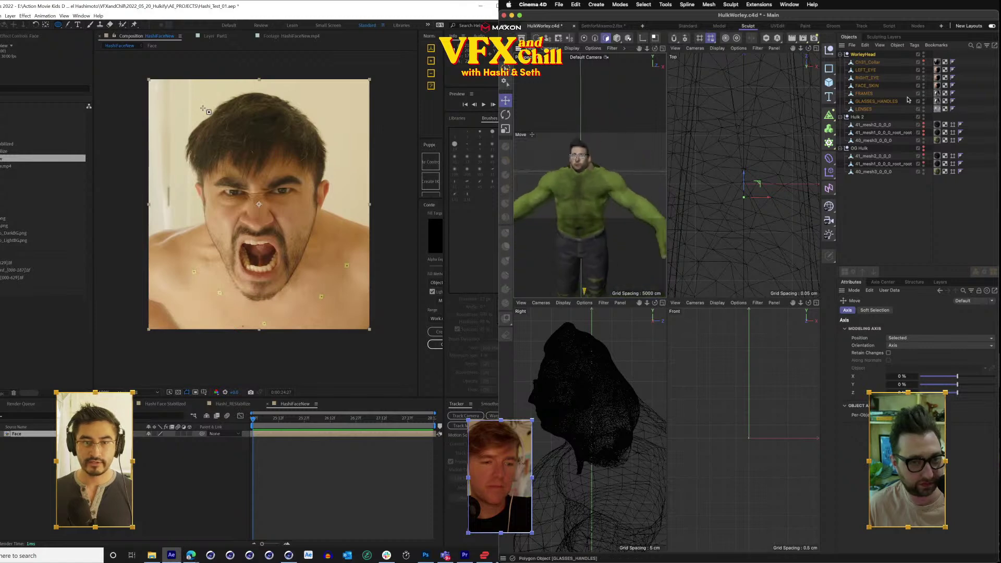
left_click(876, 62)
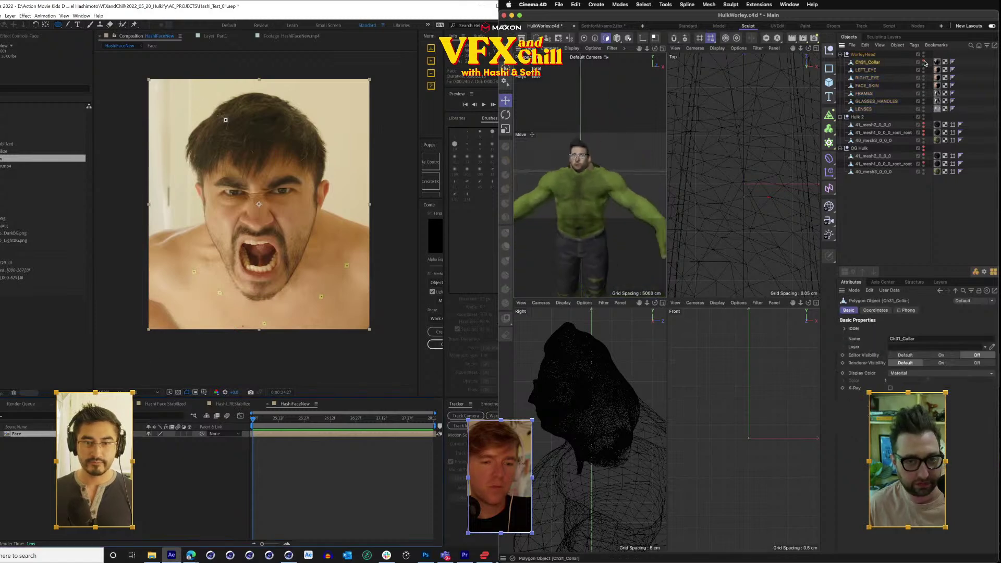
left_click_drag(200, 106, 319, 296)
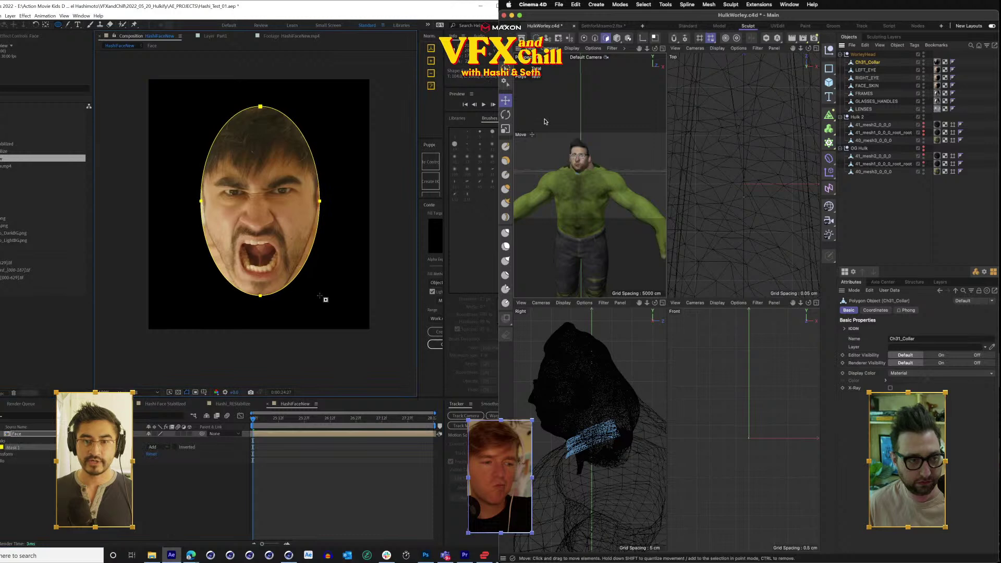
Try to move the axis of Ch31_Collar from the Hulk's feet up to the neck.
left_click(505, 103)
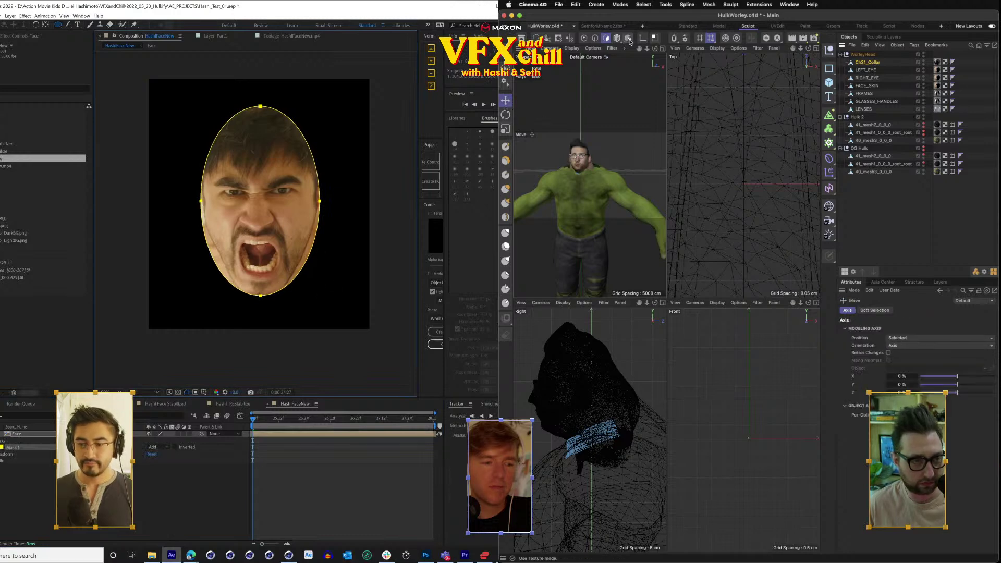
left_click_drag(585, 158, 596, 90)
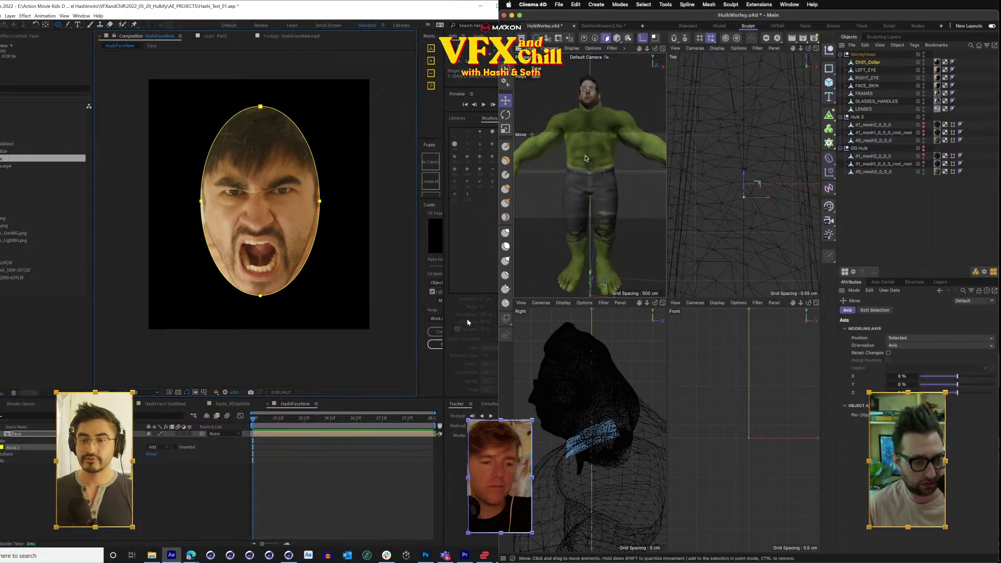
left_click_drag(589, 276, 609, 89)
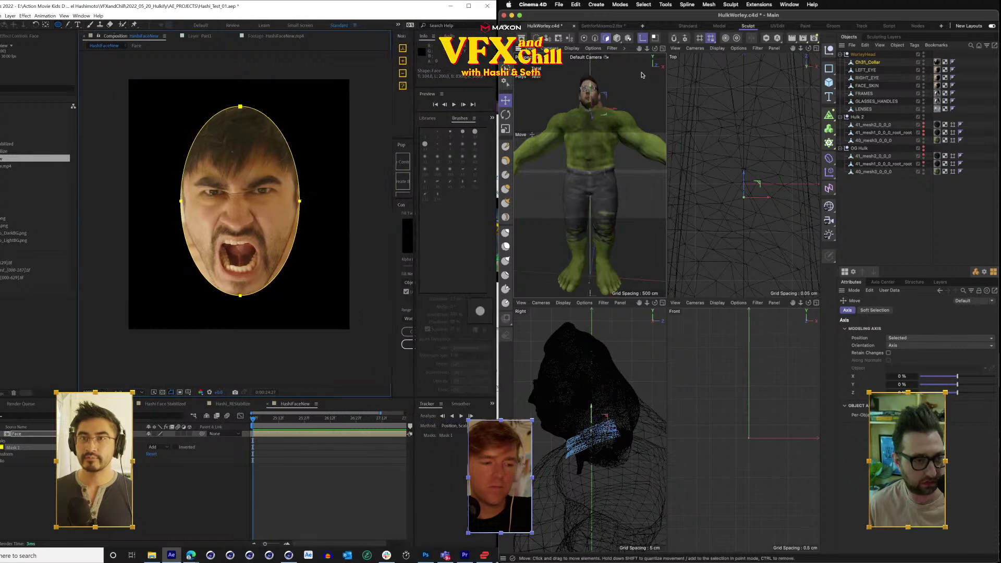
left_click_drag(655, 48, 600, 78)
Track Mask 1 forward through the Face layer with the detailed face tracking method.
left_click(451, 427)
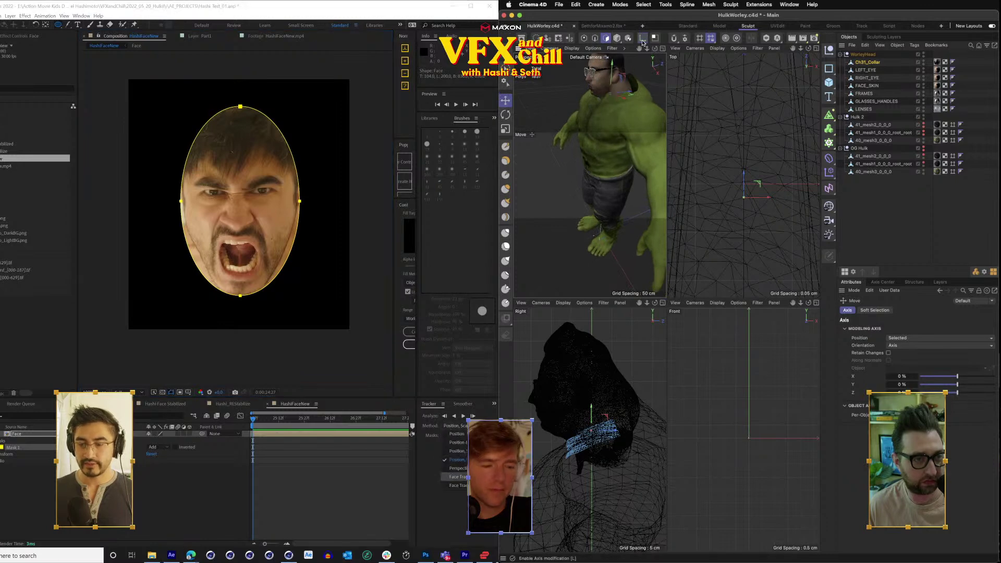
left_click(458, 485)
left_click_drag(621, 164, 621, 165)
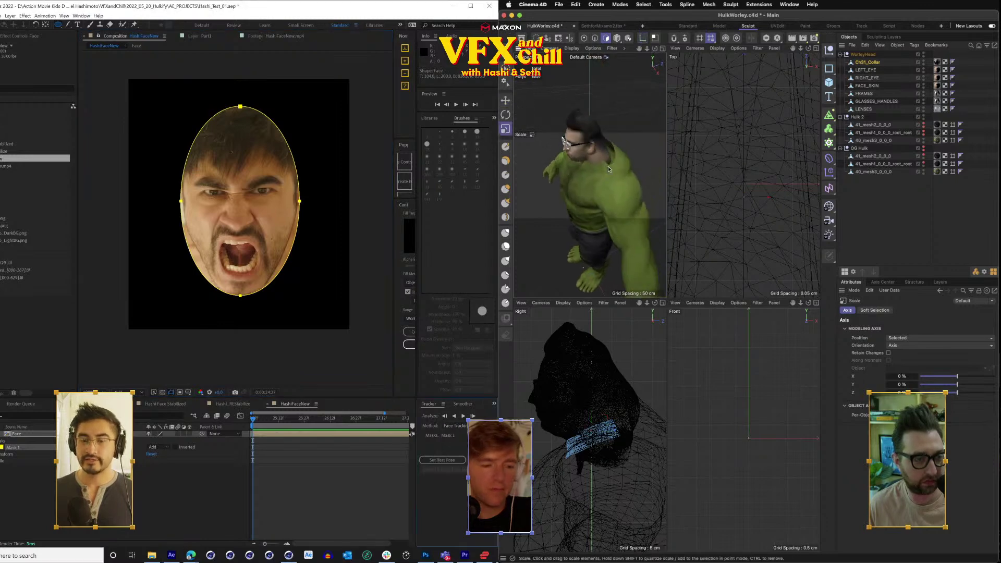
left_click(463, 417)
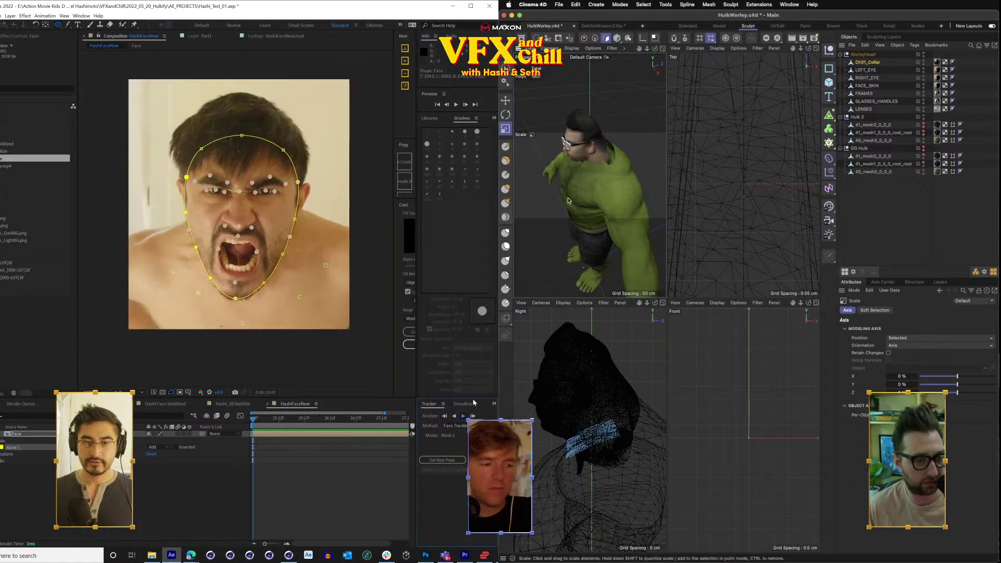
left_click_drag(625, 124, 649, 121)
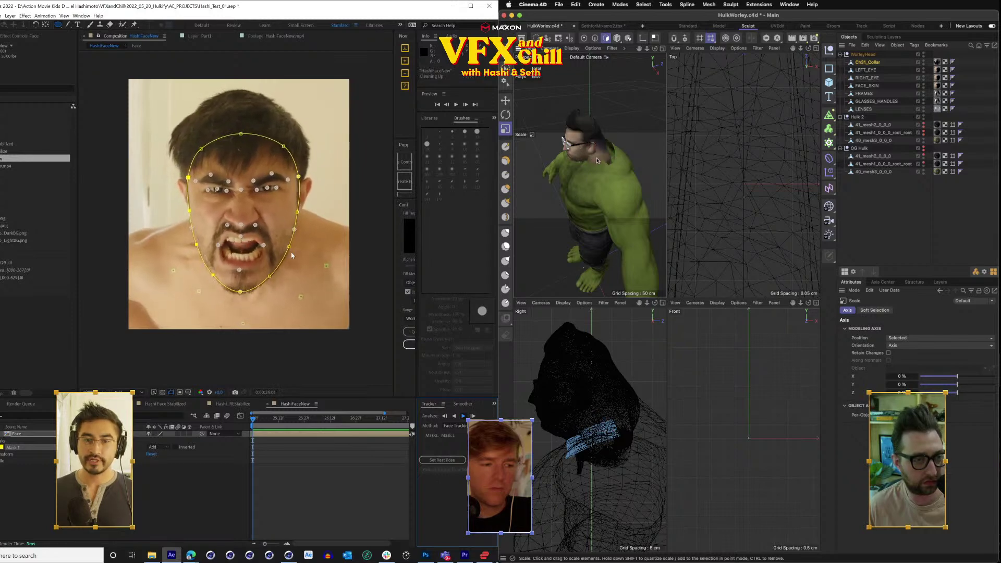
Try to move Ch31_Collar upward in Model mode, and scrub the Face layer to check the tracked mask.
left_click(869, 63)
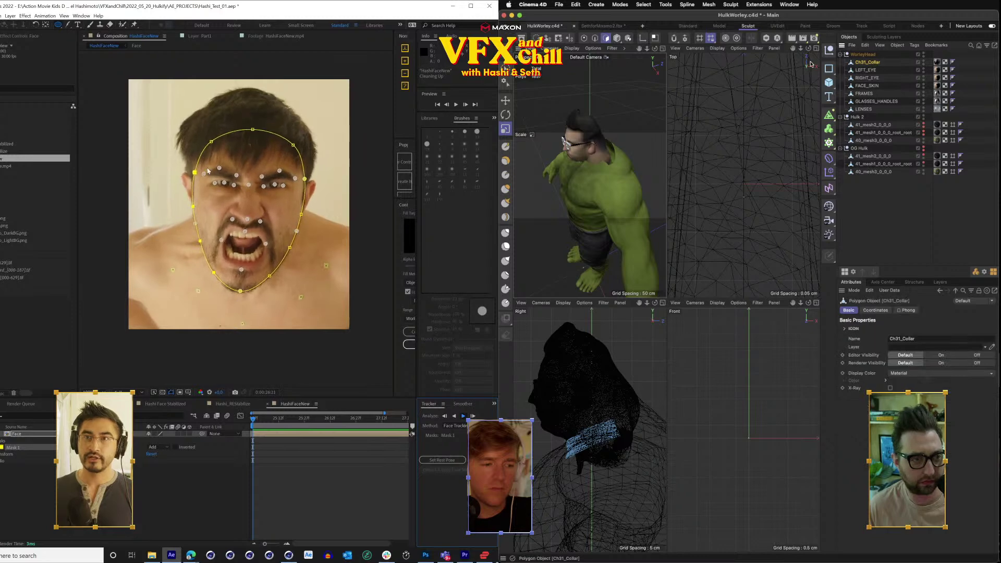
left_click(617, 39)
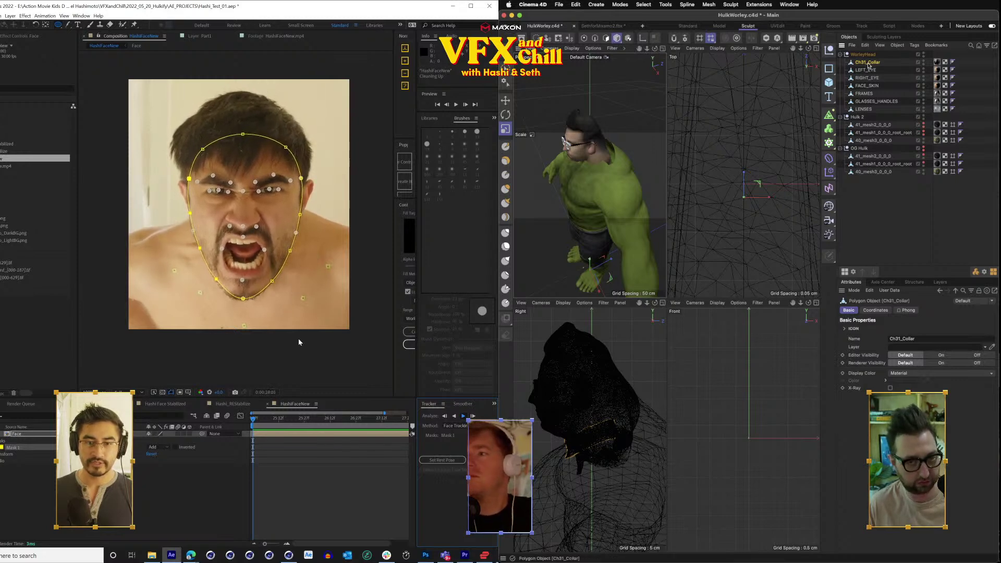
key("e")
left_click_drag(406, 419, 273, 441)
left_click_drag(590, 260, 600, 201)
left_click_drag(273, 440, 271, 443)
left_click_drag(600, 201, 615, 133)
left_click_drag(271, 443, 264, 448)
left_click_drag(615, 133, 618, 122)
left_click_drag(264, 448, 265, 449)
left_click_drag(619, 122, 616, 136)
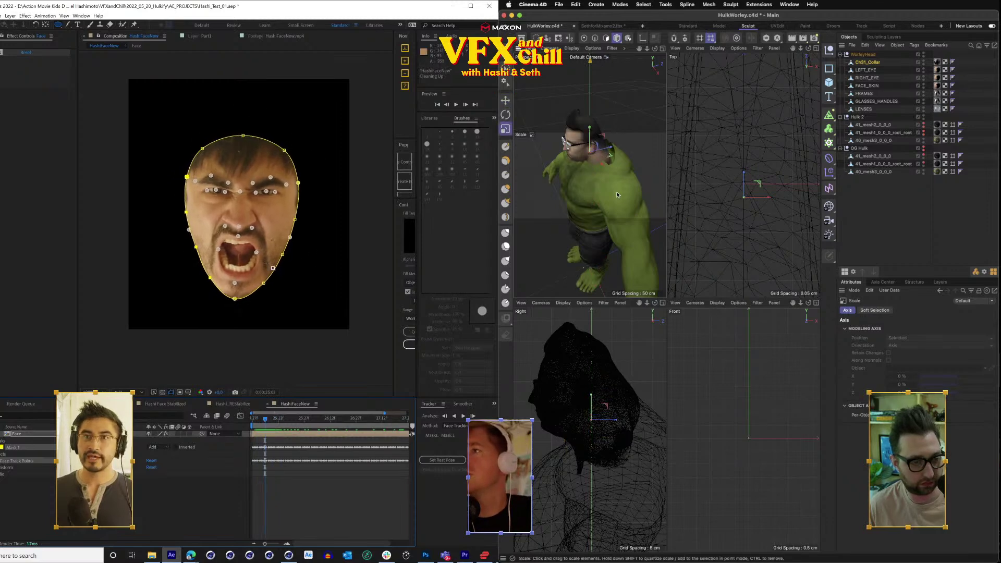
Track Mask 1 backward to the start of the Face layer and scrub through the tracked frames.
left_click(455, 425)
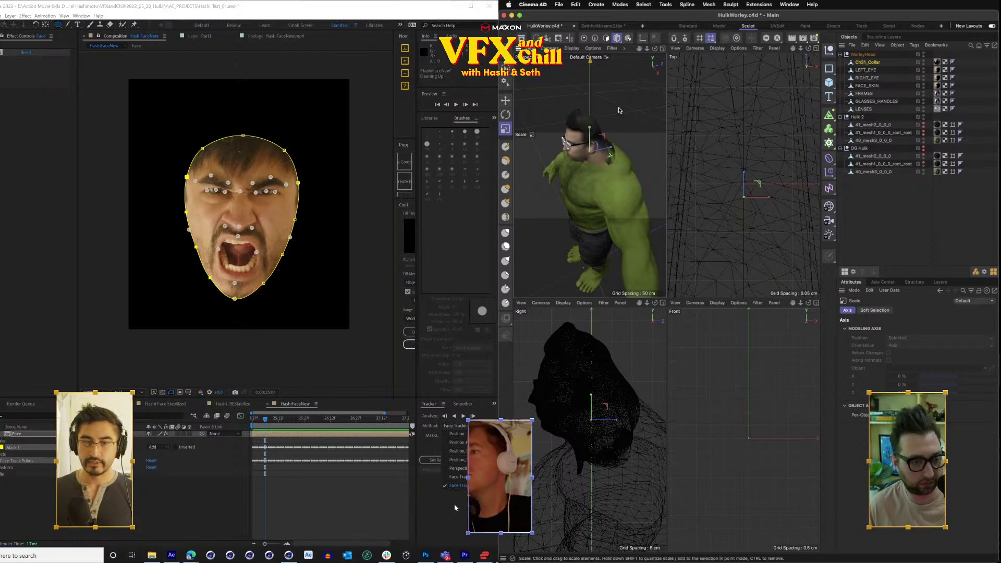
left_click(394, 433)
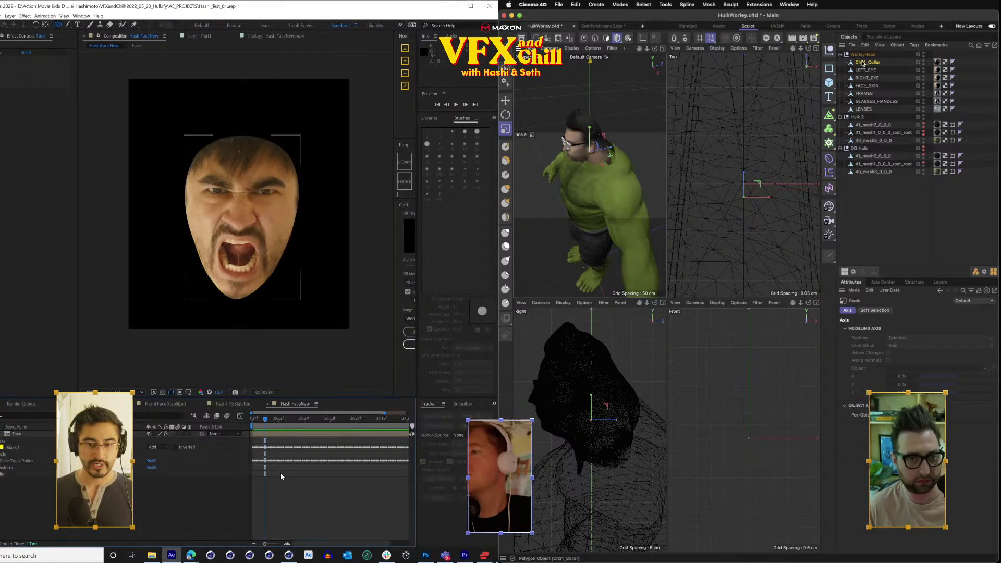
left_click(863, 62)
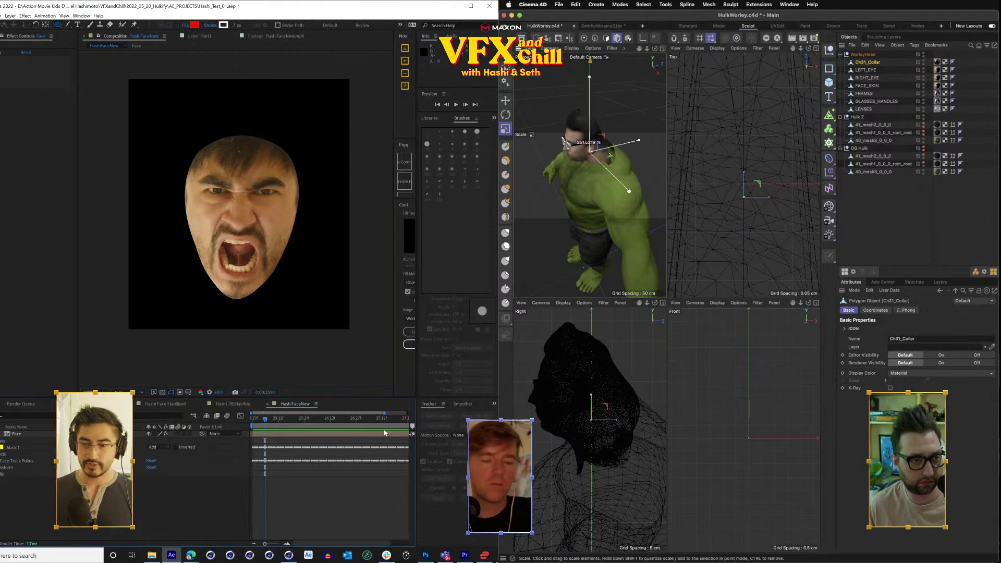
left_click(14, 447)
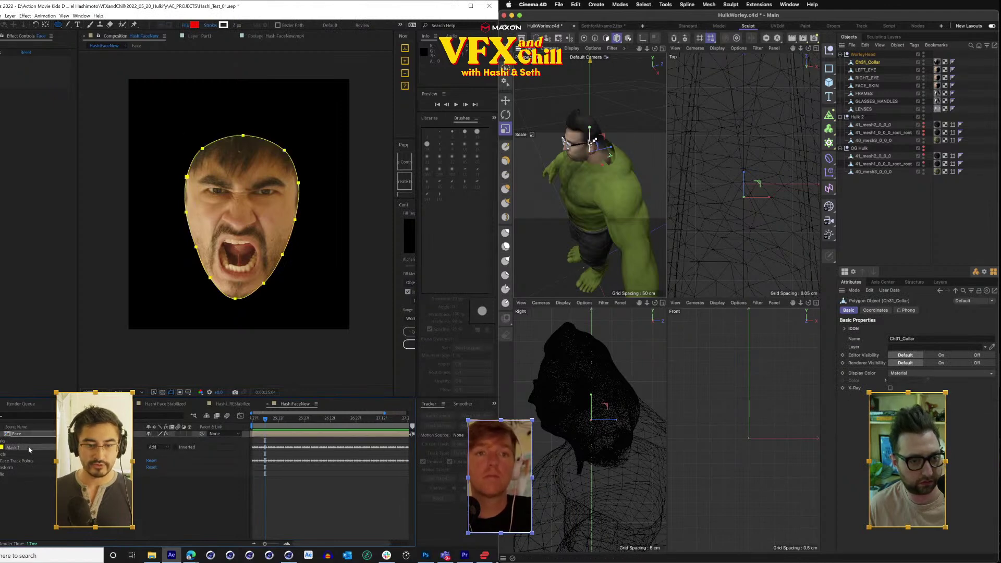
left_click(453, 417)
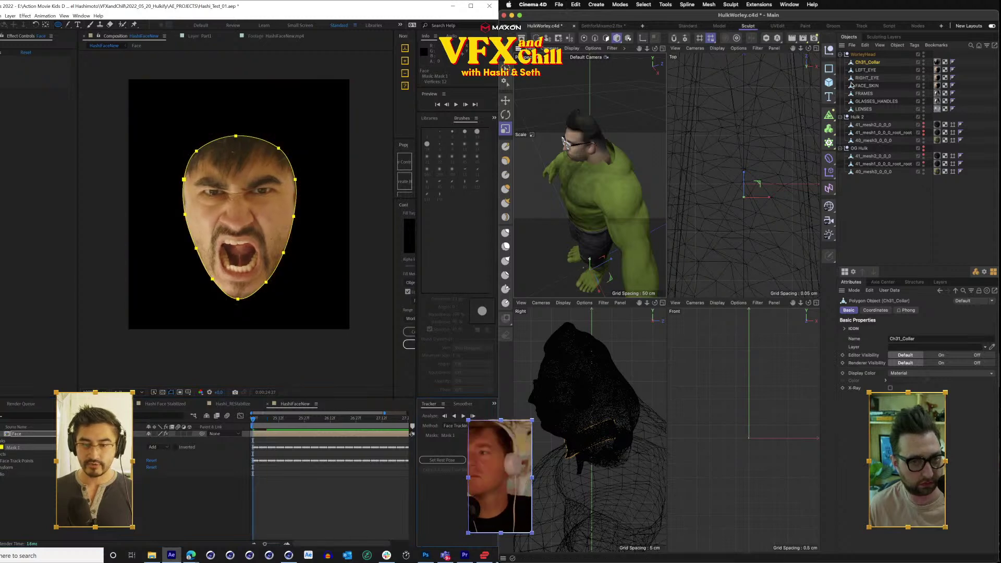
left_click_drag(260, 420, 280, 420)
With FACE_SKIN hidden, raise Ch31_Collar's axis from the Hulk's feet to the neck, and set Mask 1's mode to None.
double_click(923, 84)
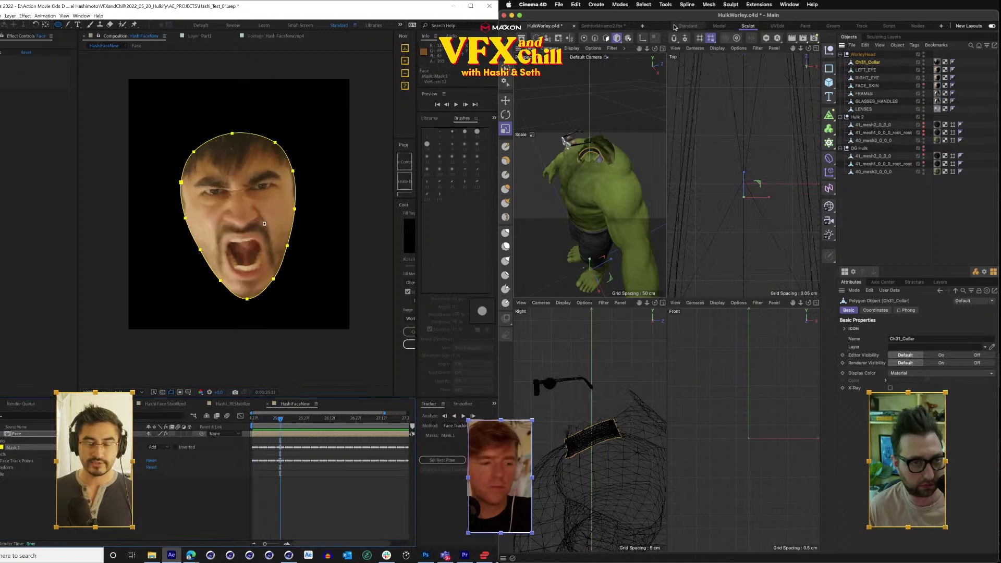
left_click(256, 420)
left_click(506, 101)
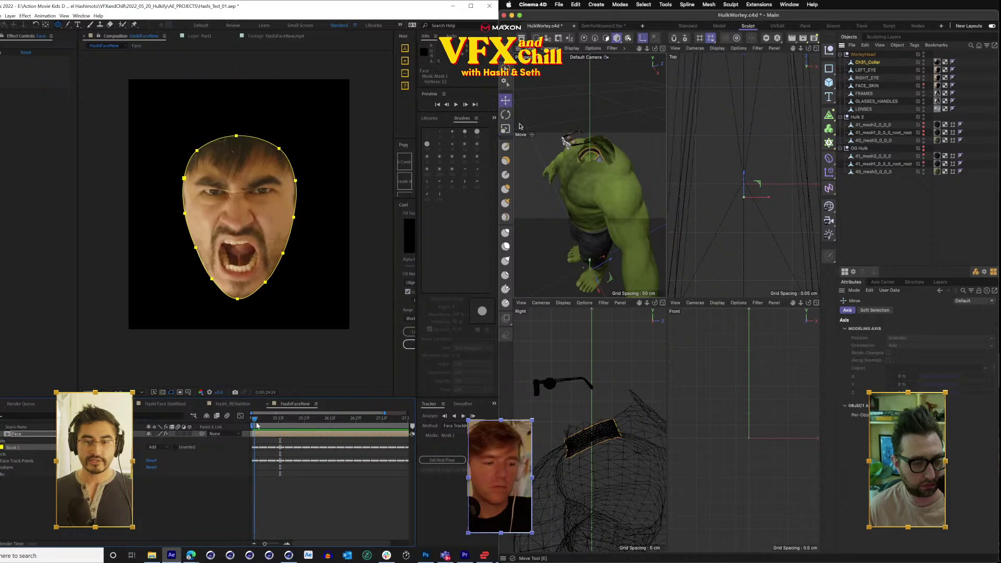
left_click(166, 449)
left_click_drag(590, 263, 605, 193)
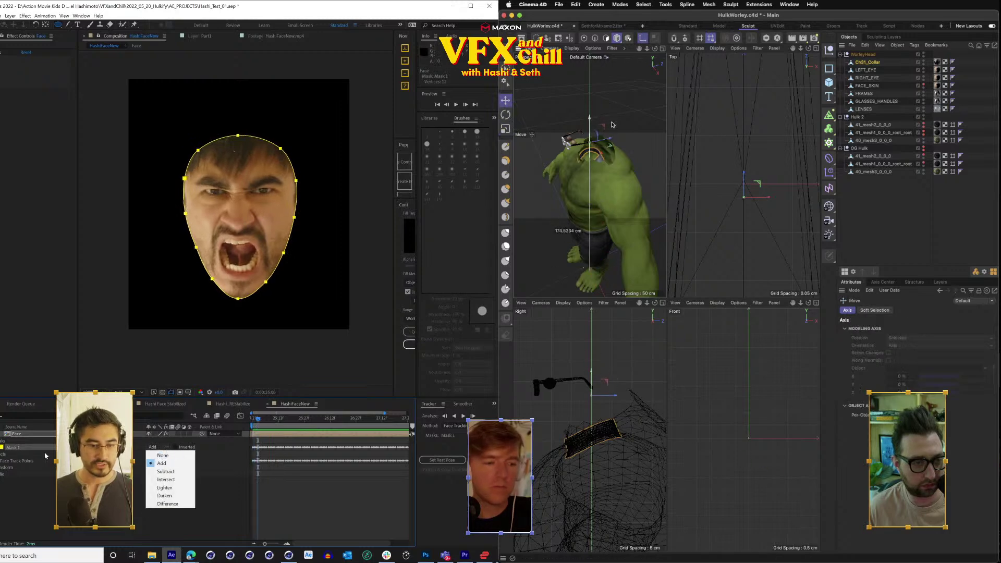
left_click(179, 456)
Raise and enlarge Ch31_Collar around the neck, show FACE_SKIN again, and scrub the Face layer to check the track.
left_click_drag(264, 422, 315, 424)
left_click_drag(590, 138, 591, 126)
left_click_drag(315, 425, 386, 427)
left_click_drag(592, 126, 592, 121)
left_click_drag(386, 428, 296, 430)
left_click_drag(592, 120, 648, 151)
key("t")
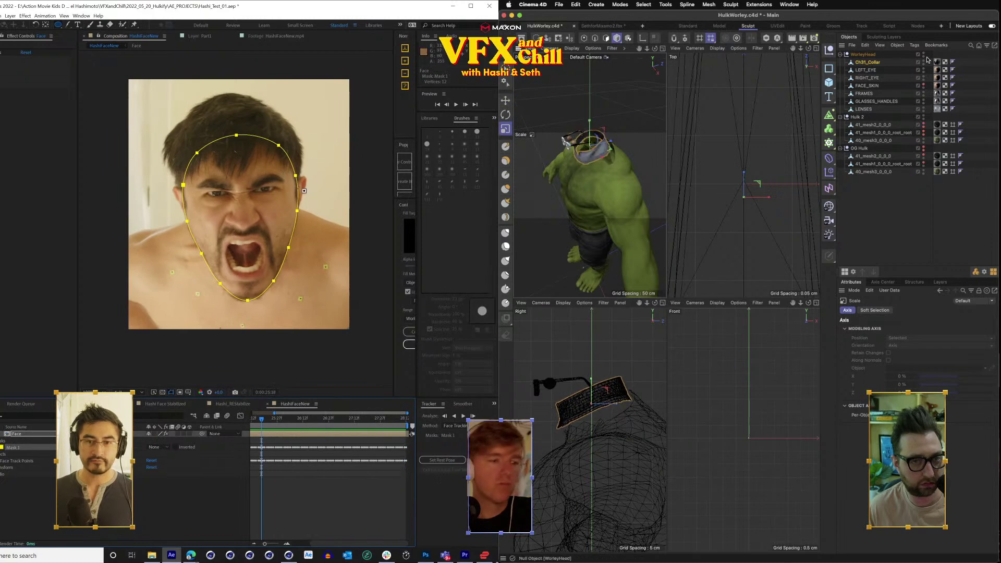
left_click(923, 85)
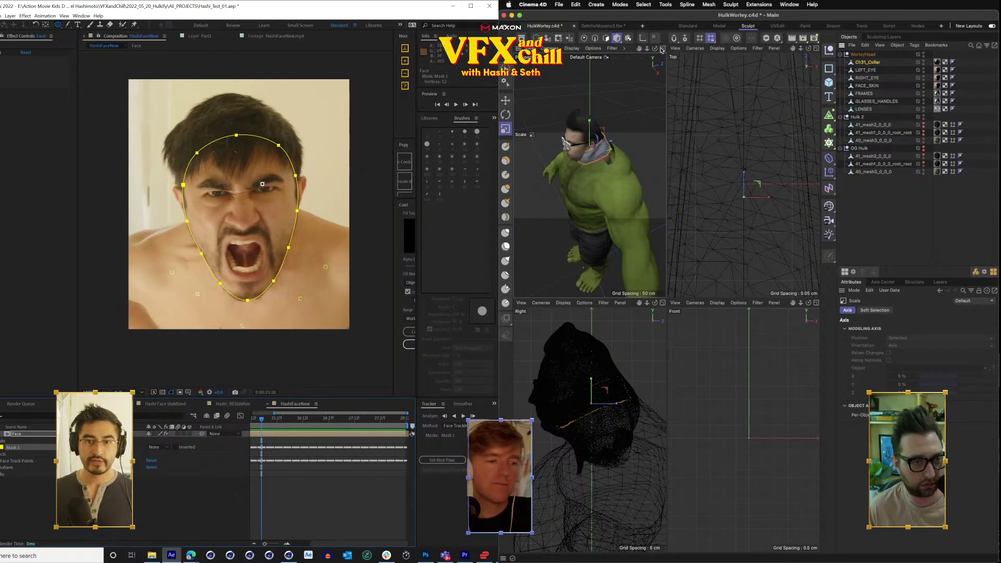
In the maximized perspective view, lower Ch31_Collar onto the Hulk's neck and scale it up to fit around the head.
left_click_drag(655, 49, 656, 51)
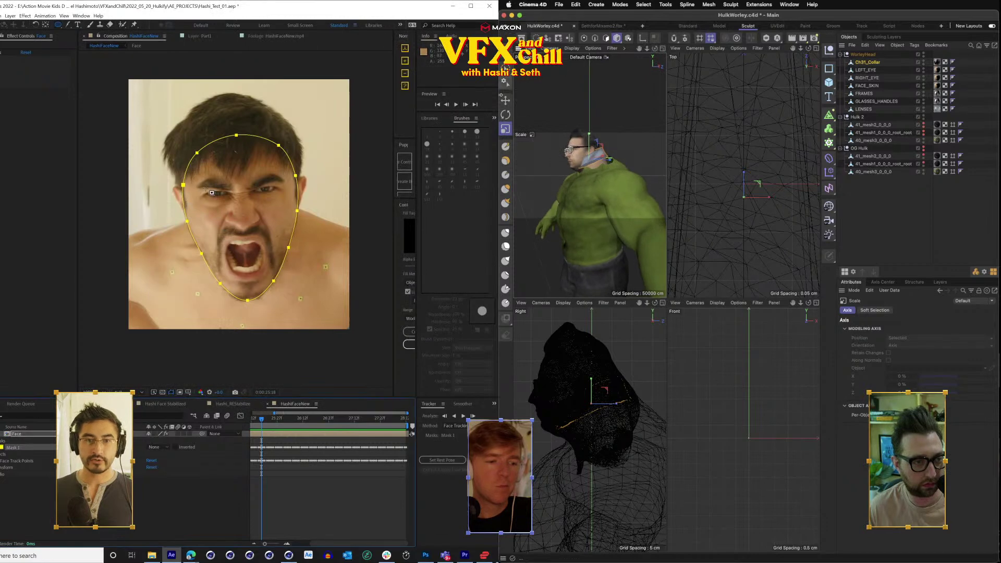
left_click(662, 49)
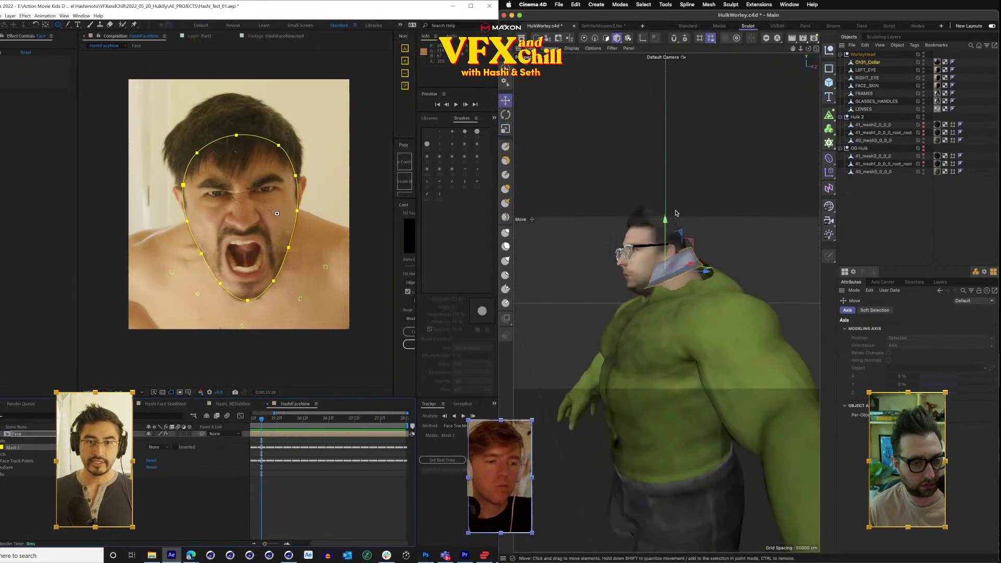
left_click_drag(664, 220, 665, 237)
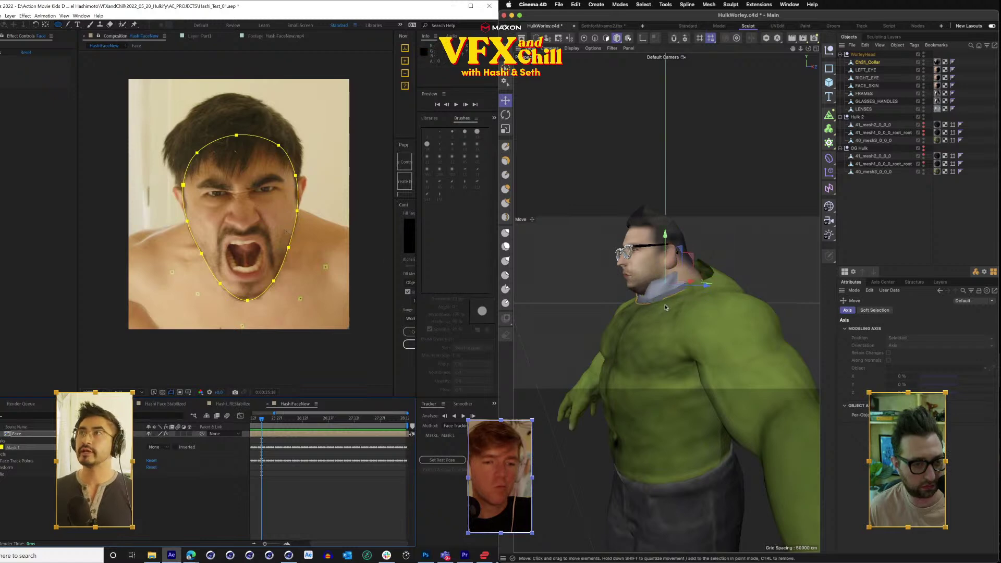
scroll(665, 308, "up", 3)
left_click(505, 129)
left_click_drag(672, 344, 715, 349)
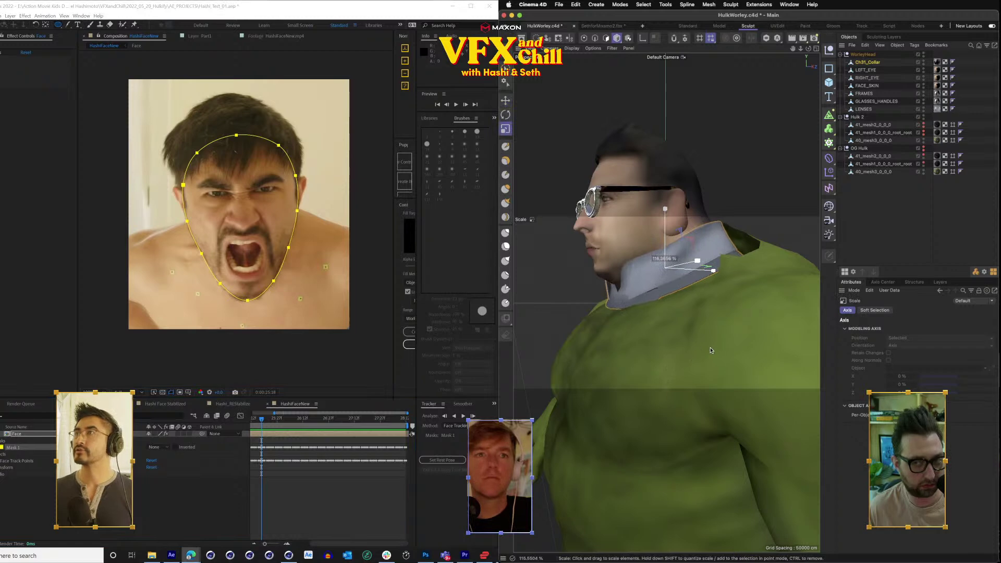
left_click_drag(710, 350, 570, 269)
Show the YouTube tutorial "How to Stabilize the Face Tracker in After Effects" in a wider browser window, and inspect the collar's fit.
left_click_drag(495, 222, 176, 55)
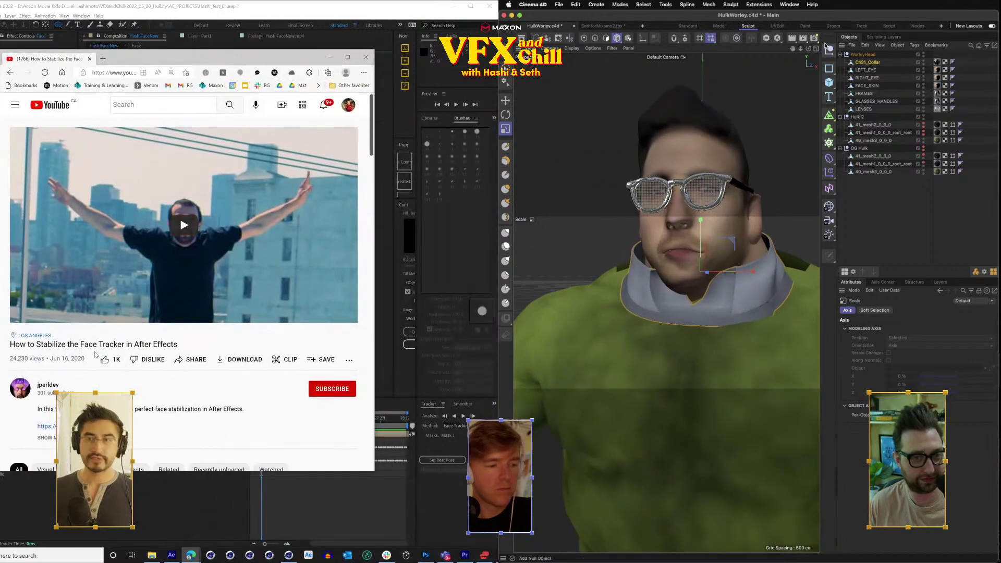
left_click_drag(808, 49, 714, 56)
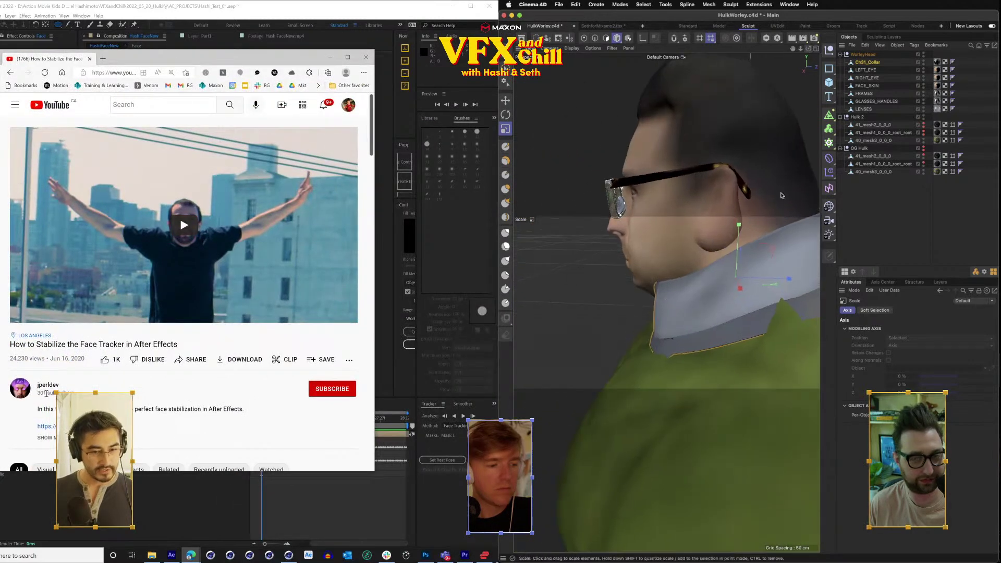
scroll(775, 202, "down", 4)
scroll(775, 202, "down", 1)
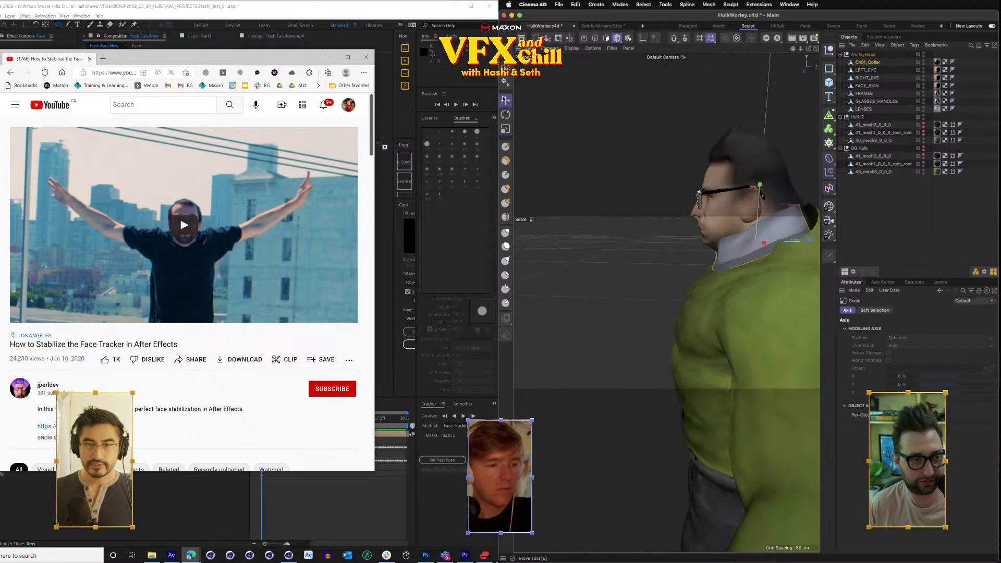
left_click_drag(375, 150, 459, 150)
Try raising Ch31_Collar slightly, and undo the move.
left_click_drag(760, 185, 760, 179)
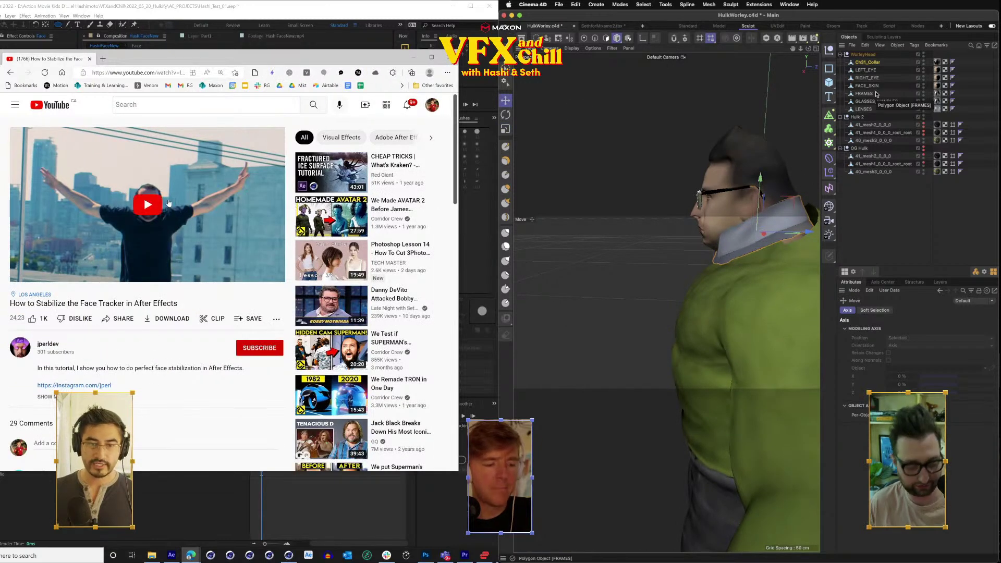
key("super+z")
Raise the WorleyHead null's axis from the Hulk's feet to the neck, and return to After Effects with the Face layer selected.
left_click(862, 54)
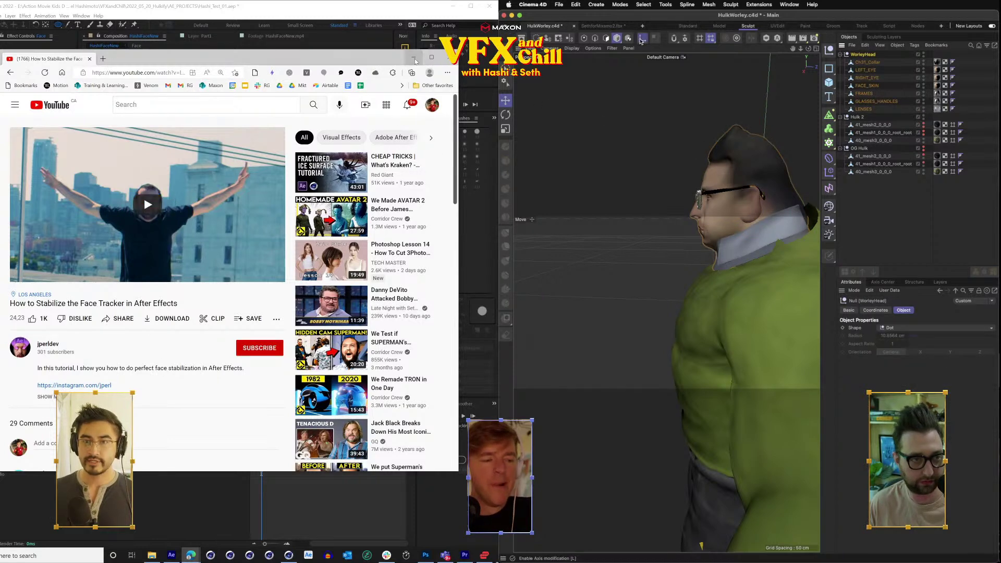
left_click(414, 58)
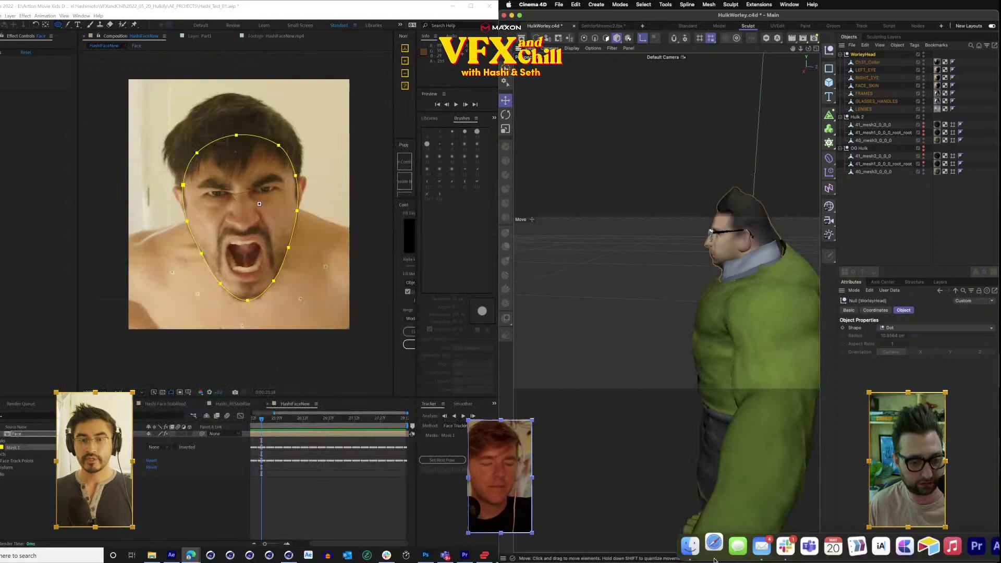
scroll(719, 526, "down", 5)
left_click(49, 435)
left_click_drag(728, 478, 749, 307)
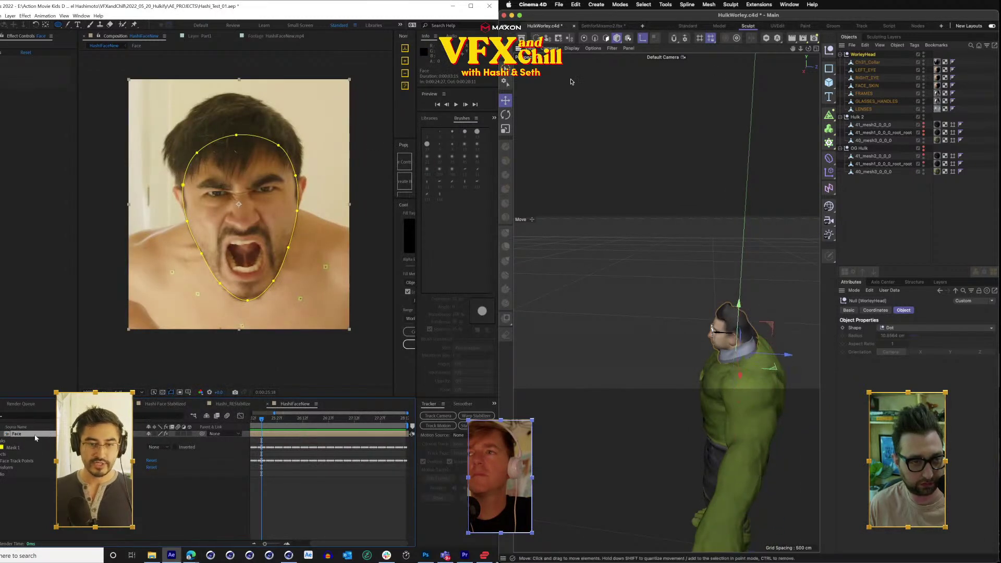
scroll(696, 259, "up", 8)
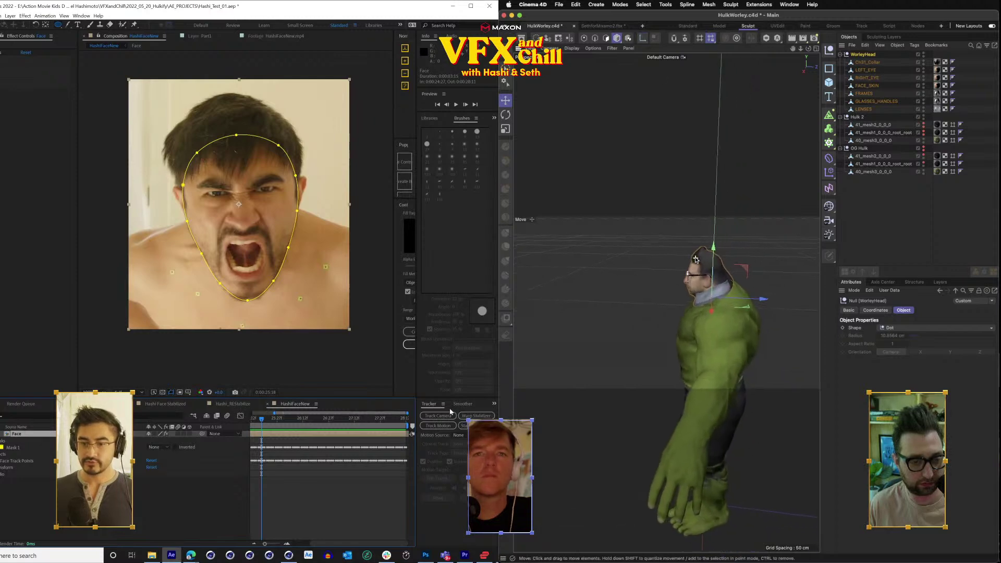
left_click_drag(696, 259, 690, 278)
Set up a Stabilize Motion tracker on the Face layer with rotation and scale included.
left_click(475, 426)
left_click(449, 462)
left_click_drag(812, 51, 810, 51)
Scale up Ch31_Collar and shift it slightly toward the back of the Hulk's neck.
left_click(868, 63)
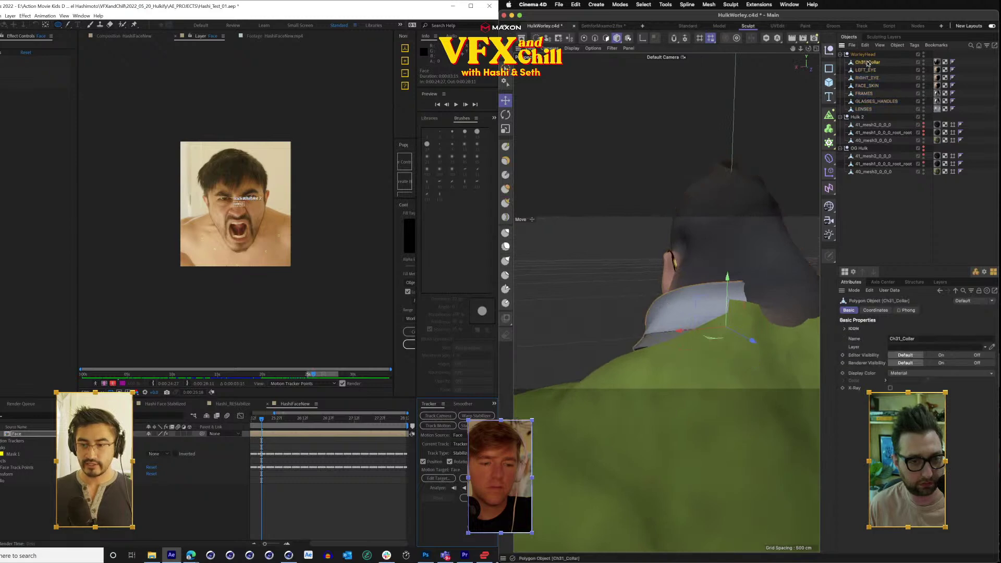
left_click(504, 130)
scroll(236, 204, "up", 2)
left_click_drag(581, 192, 709, 243)
left_click_drag(809, 49, 747, 191)
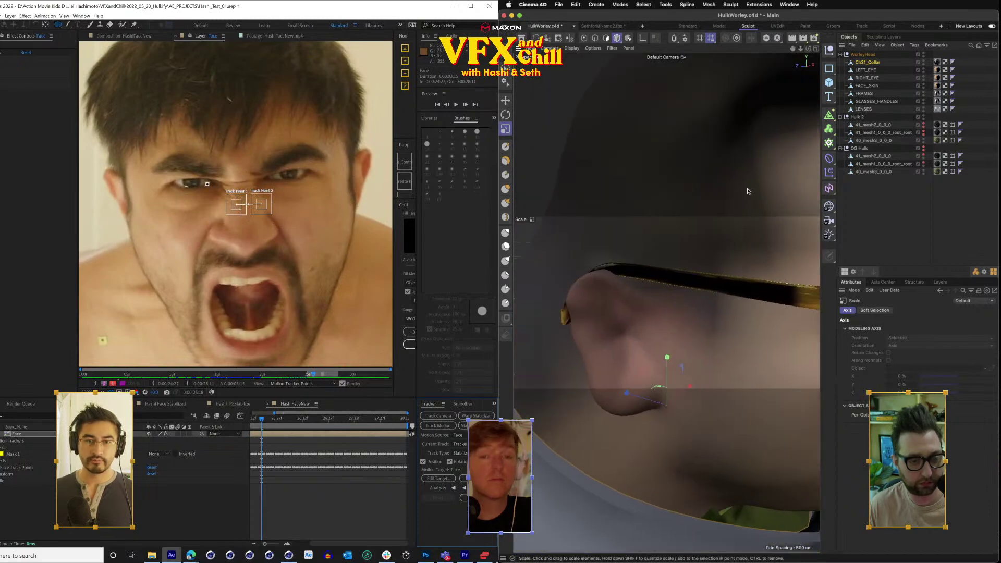
scroll(747, 192, "down", 5)
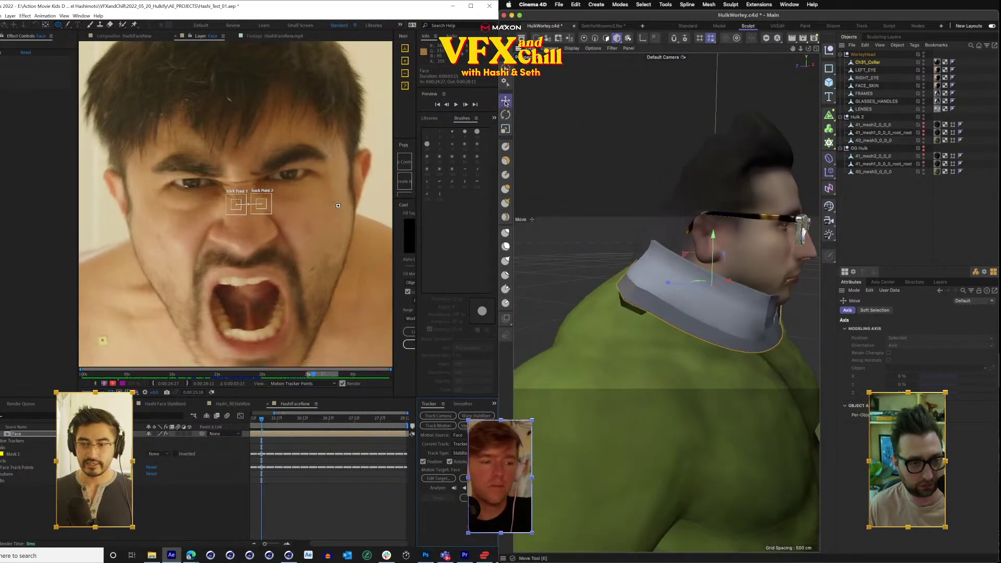
left_click_drag(668, 285, 660, 282)
Enlarge the timeline and reveal the Left Eye and Right Eye properties under the Face layer's Face Track Points.
left_click_drag(45, 306, 58, 224)
left_click_drag(666, 303, 666, 302)
left_click_drag(808, 50, 807, 50)
scroll(650, 220, "down", 5)
left_click(14, 295)
left_click(1, 293)
scroll(680, 162, "down", 4)
scroll(681, 162, "down", 4)
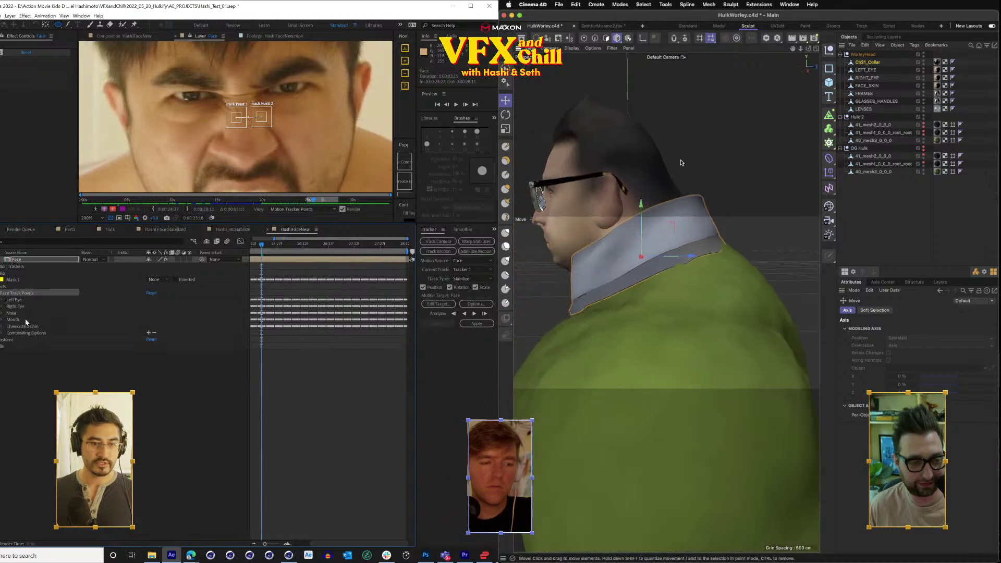
scroll(681, 162, "up", 3)
left_click(2, 300)
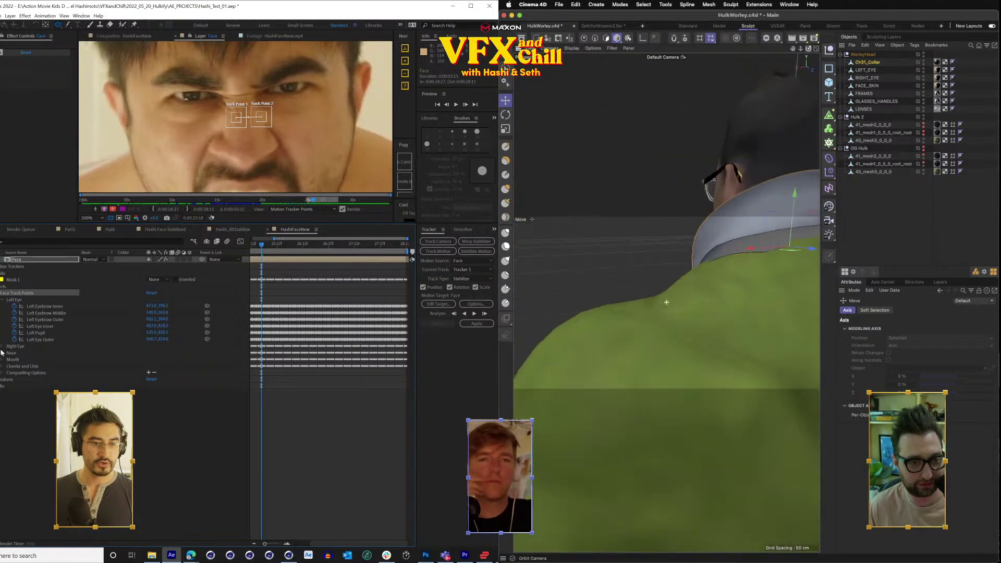
left_click(2, 346)
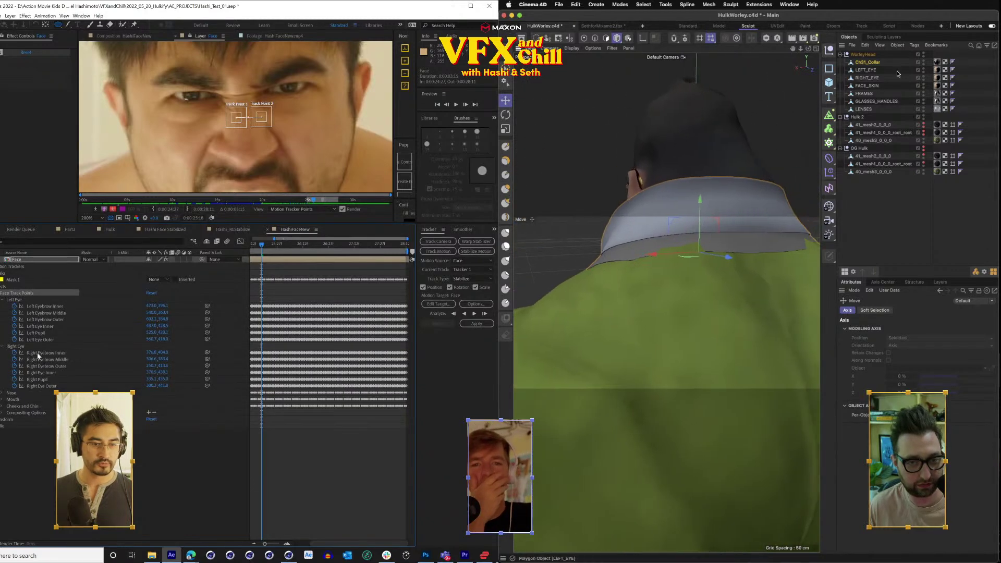
Reveal Track Point 1 and Track Point 2 under Tracker 1, and ready the Flatten brush on the Hulk 2 mesh 40_mesh3_0_0_0.
left_click(876, 141)
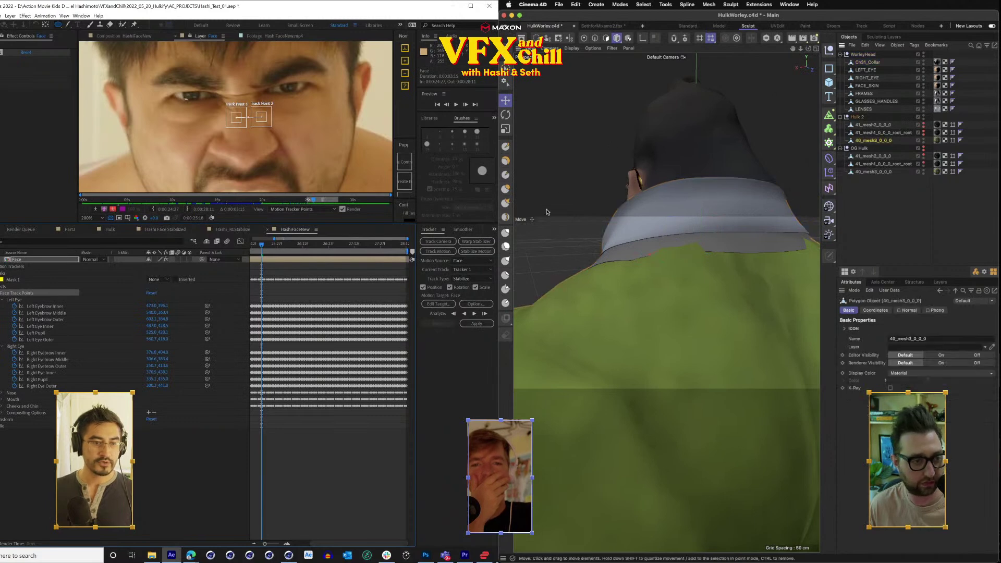
left_click(1, 266)
left_click(3, 273)
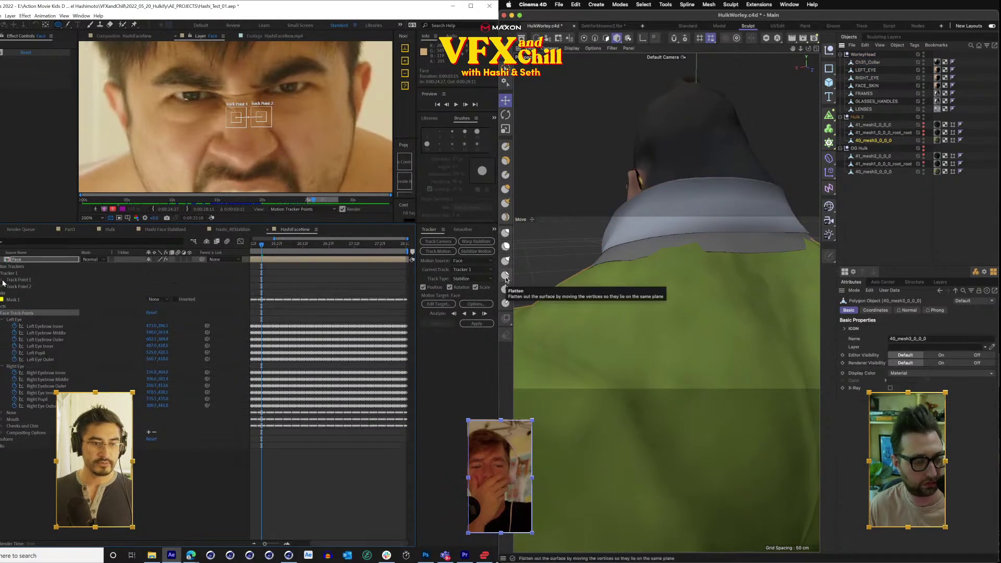
left_click(3, 284)
left_click(506, 279)
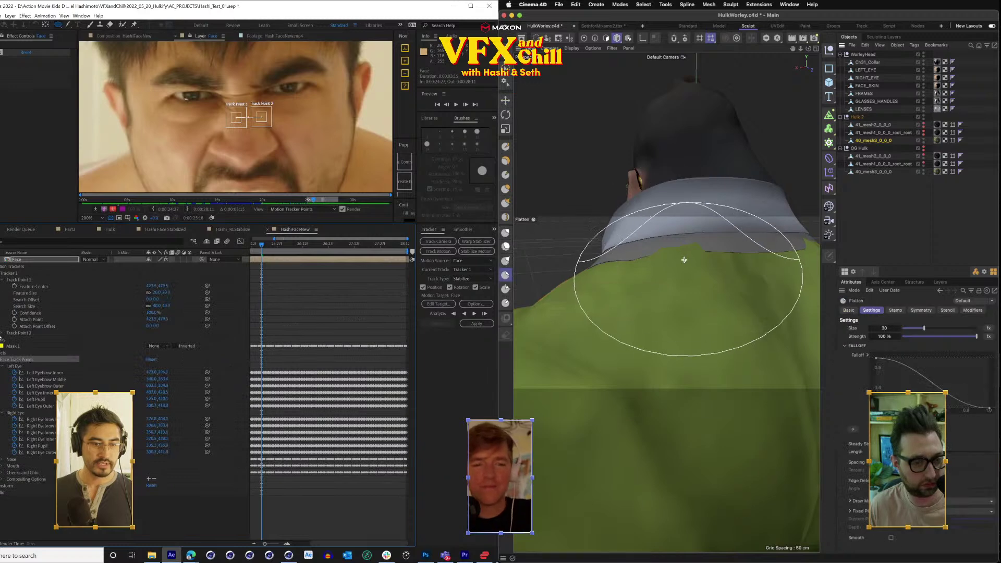
left_click(2, 333)
In Polygon mode, try the Flatten and Smooth brushes on the Hulk's neck edge behind the collar, and enlarge the timeline further.
left_click(606, 39)
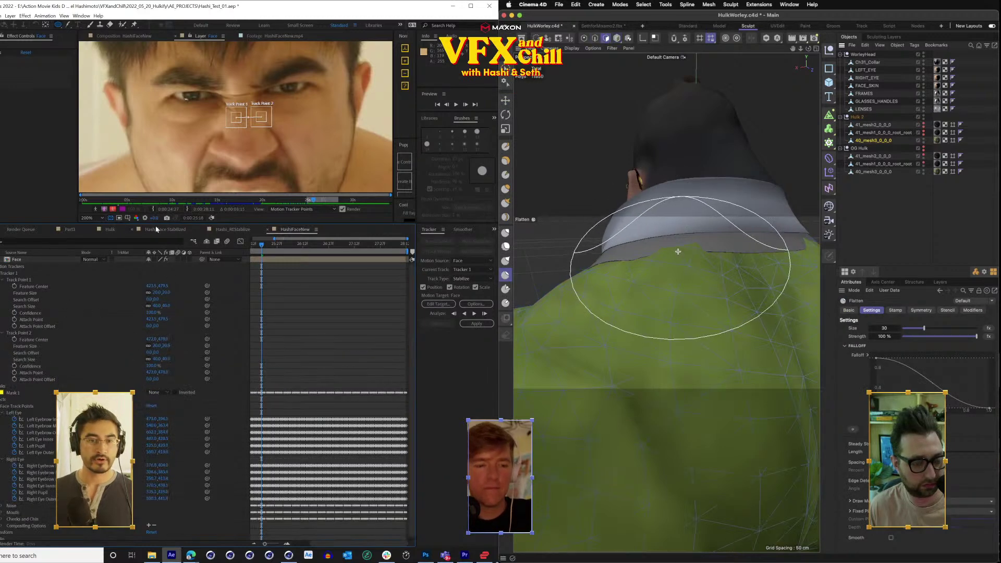
left_click_drag(154, 223, 151, 169)
left_click_drag(678, 252, 603, 304)
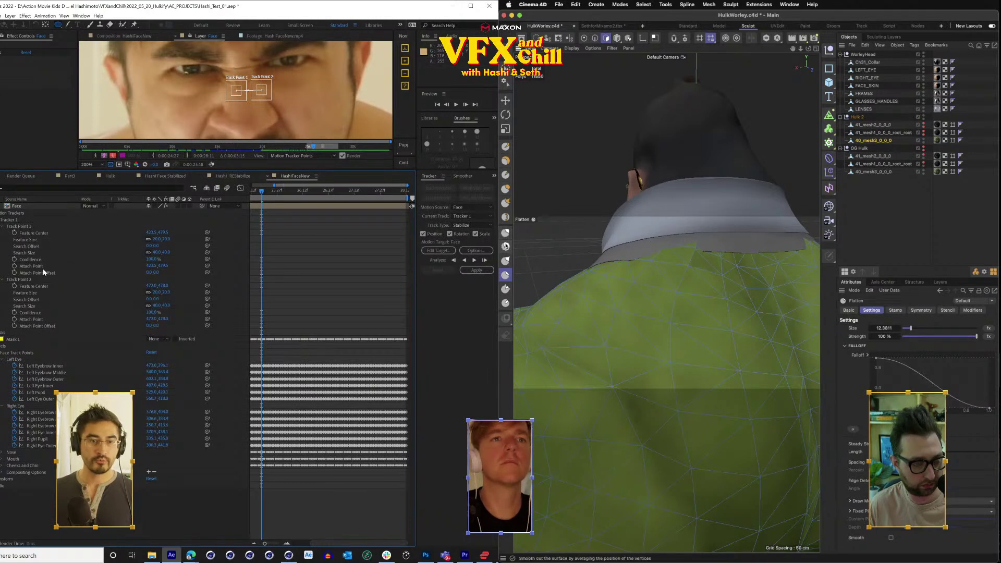
left_click(505, 247)
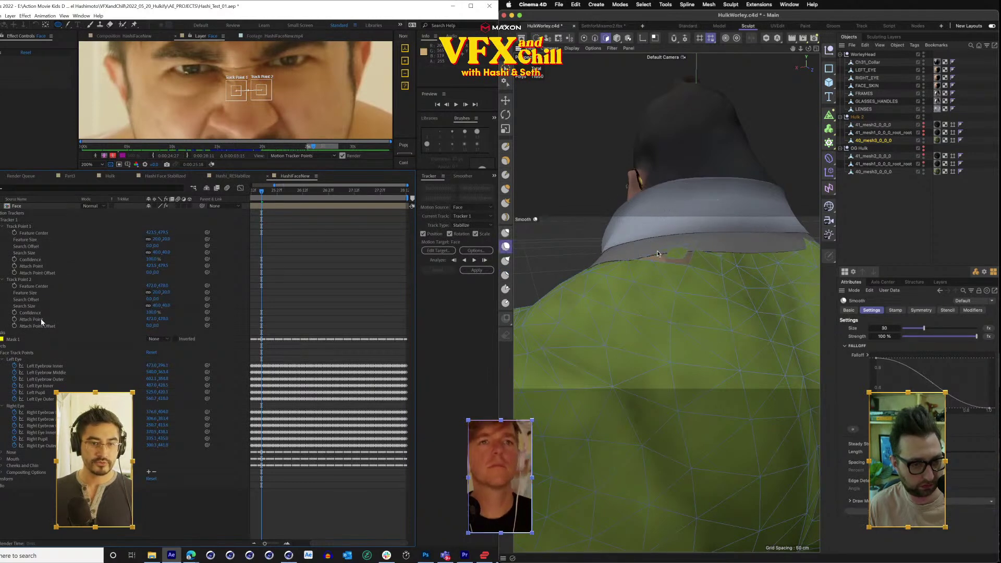
mouse_move(713, 252)
left_mouse_down()
mouse_move(690, 257)
mouse_move(776, 255)
left_mouse_up()
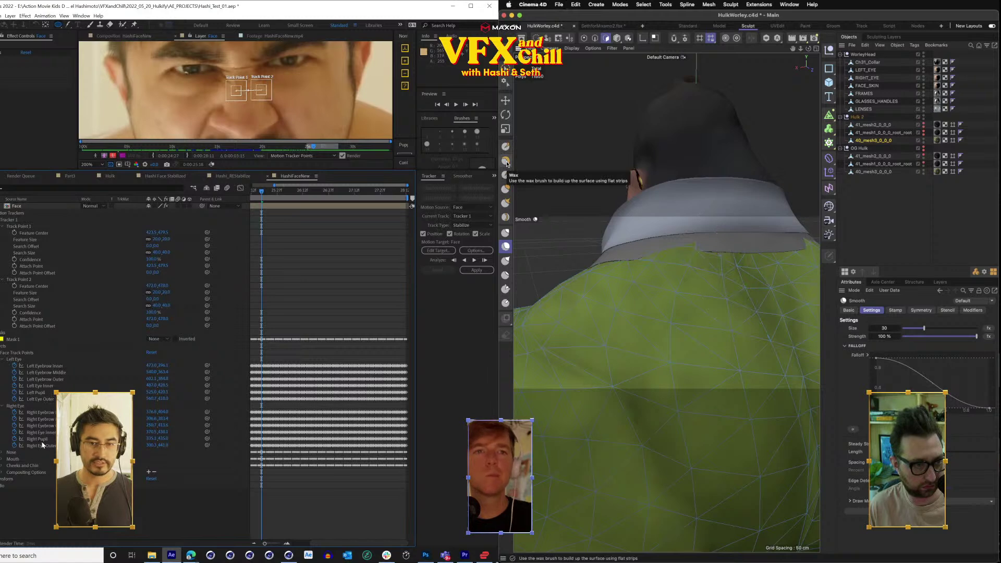
Set the Grab brush size to about 17.3, and link Track Point 1's Attach Point to the Left Pupil property.
left_click(506, 232)
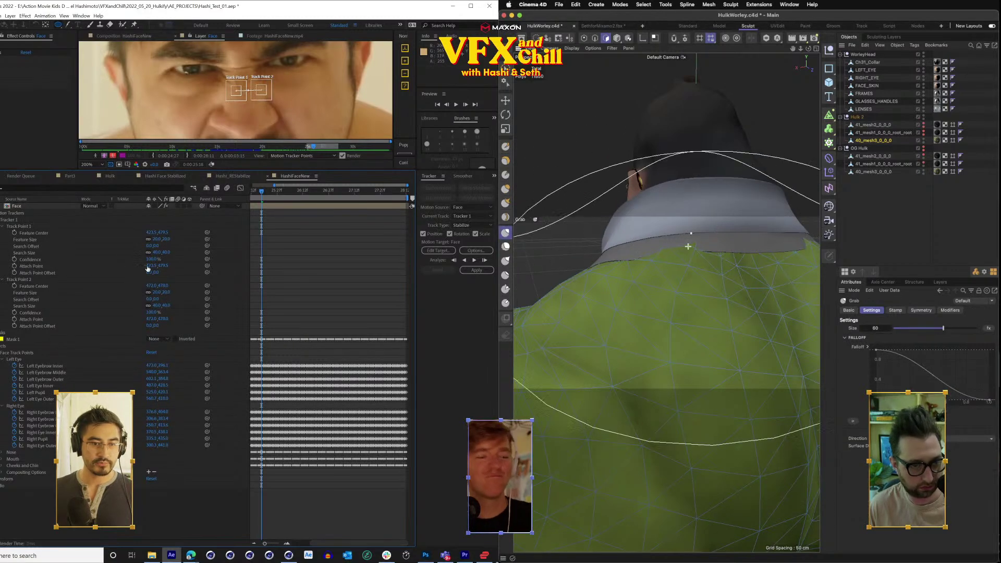
left_click_drag(687, 248, 527, 309)
left_click_drag(208, 266, 44, 394)
left_click_drag(666, 302, 683, 309)
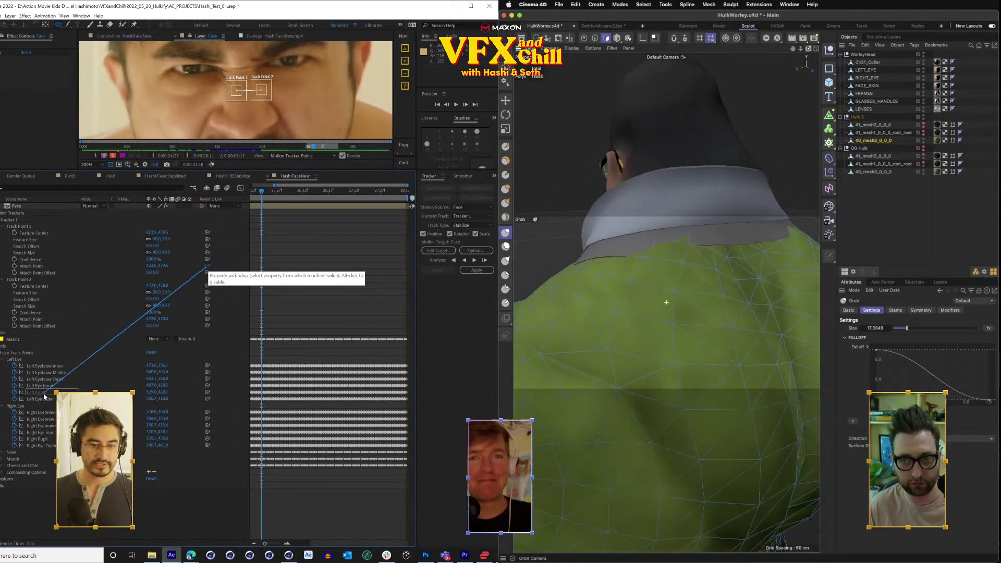
left_click_drag(44, 395, 44, 396)
left_click_drag(666, 302, 704, 320)
left_click_drag(44, 395, 42, 394)
left_click_drag(704, 320, 735, 336)
left_click_drag(41, 393, 41, 395)
left_click_drag(735, 336, 723, 175)
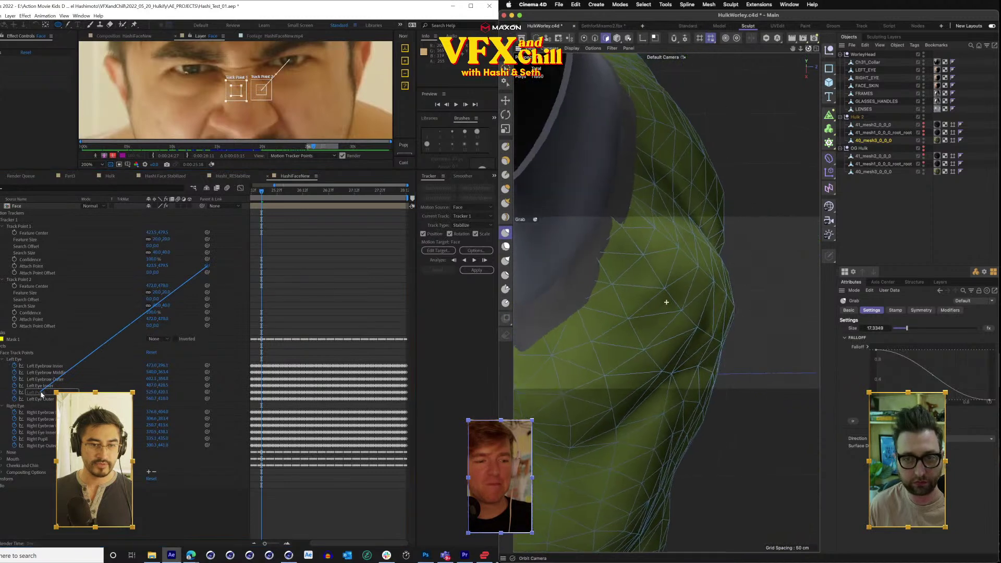
left_click_drag(41, 395, 41, 394)
left_click_drag(724, 175, 723, 175)
Link Track Point 2's Attach Point to the Right Pupil property, and pull the Hulk's neck edge toward the collar with Grab.
left_click(52, 321)
mouse_move(613, 236)
left_mouse_down()
mouse_move(605, 235)
mouse_move(616, 229)
left_mouse_up()
left_click_drag(207, 320, 87, 381)
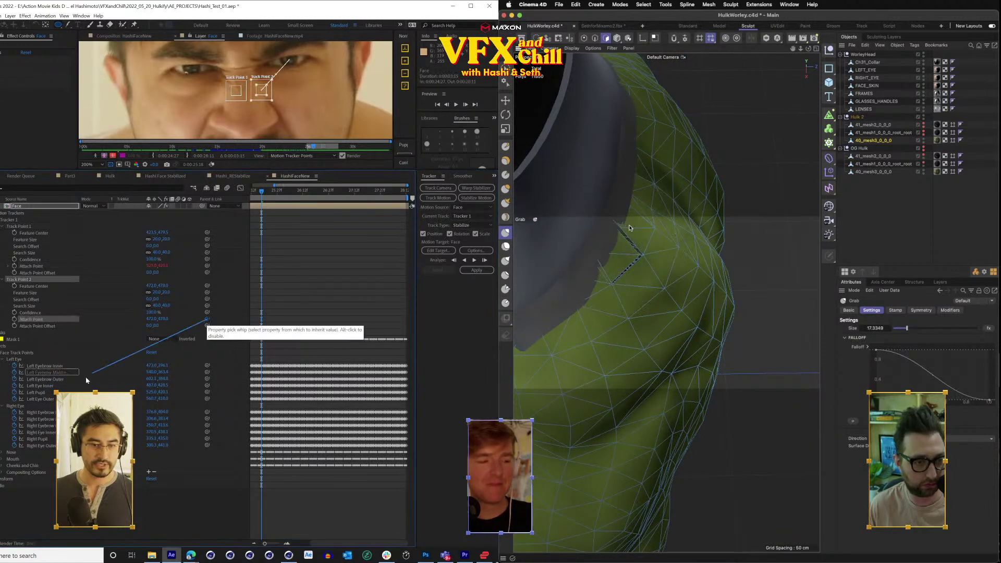
left_click_drag(42, 439, 41, 439)
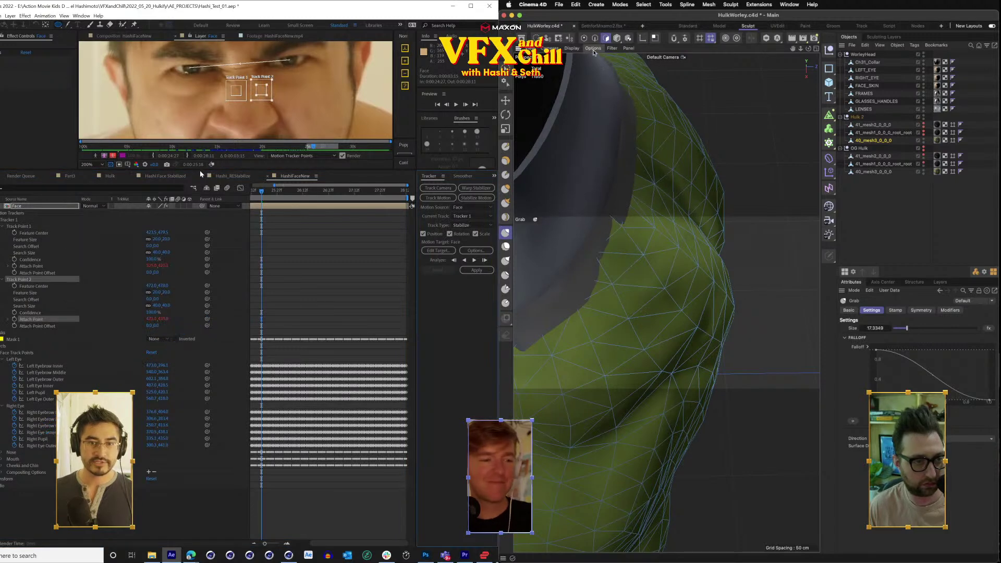
Enlarge the footage viewer, and try and undo a Grab stroke on the Hulk's neck edge in Model mode.
left_click(616, 39)
left_click_drag(197, 170, 195, 305)
left_click_drag(600, 218, 610, 228)
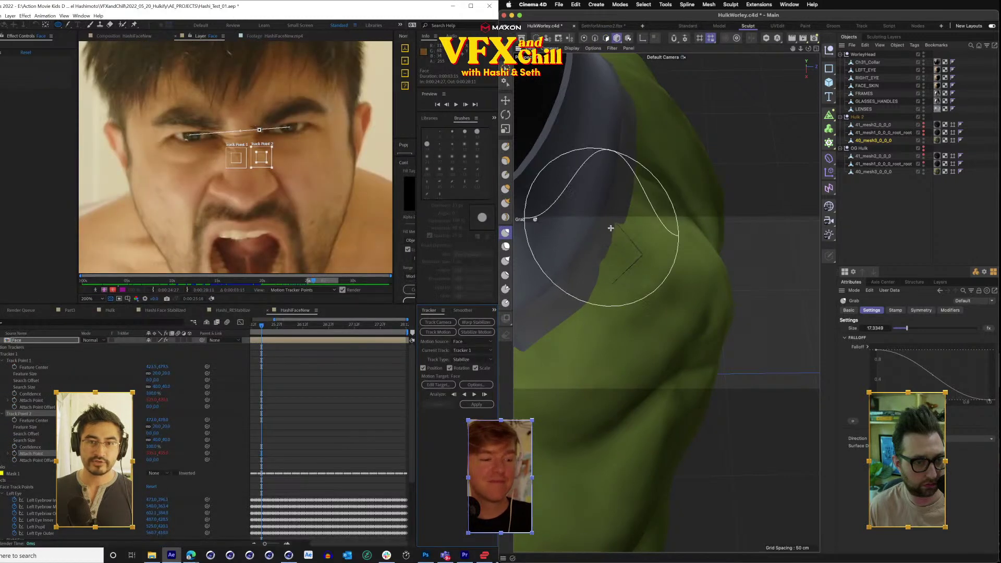
key("super+z")
Examine the coordinate, Normal and Phong properties of the Hulk 2 mesh 40_mesh3_0_0_0, and check the eye-attached track points across the footage.
left_click(873, 140)
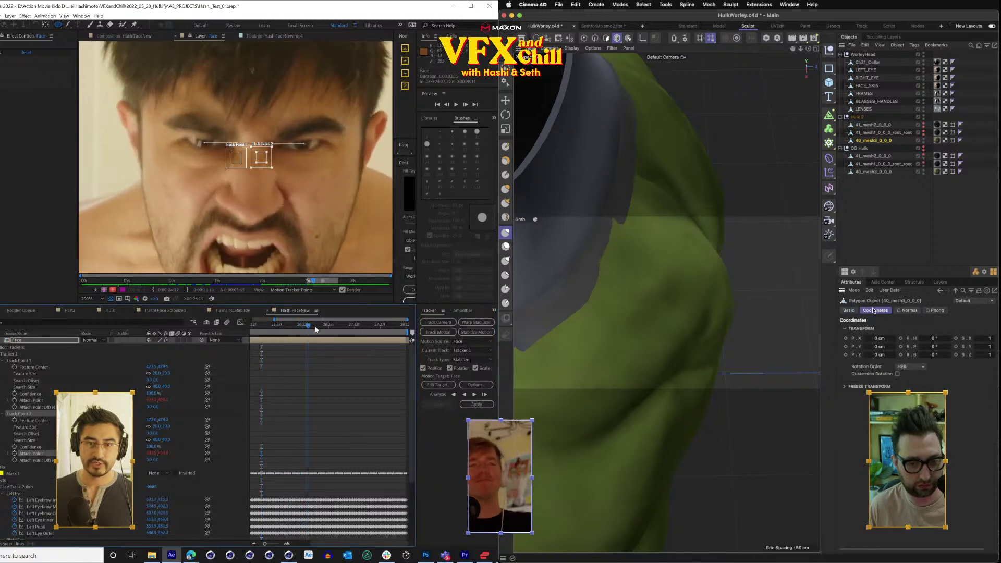
left_click(900, 311)
left_click_drag(298, 330, 264, 334)
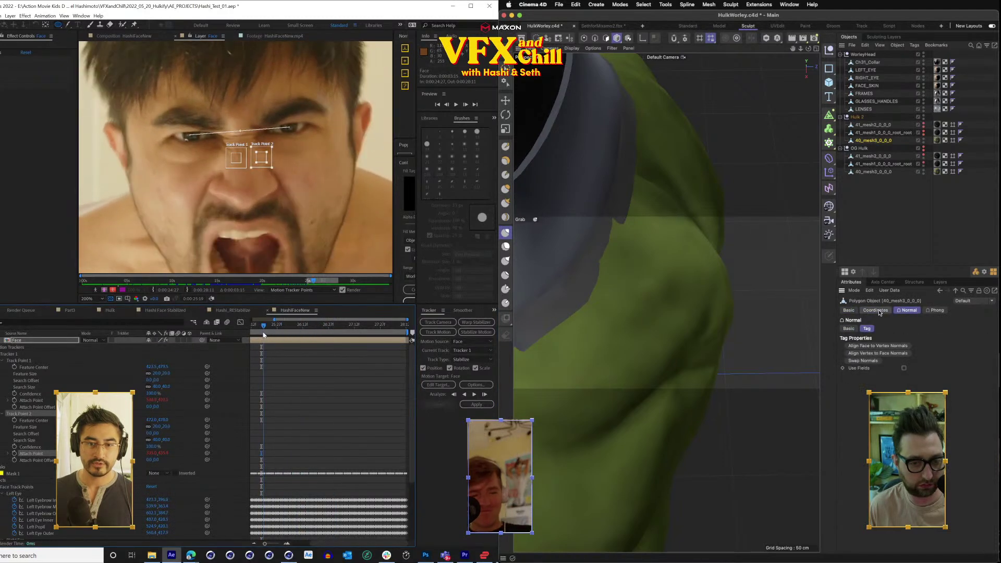
left_click(933, 310)
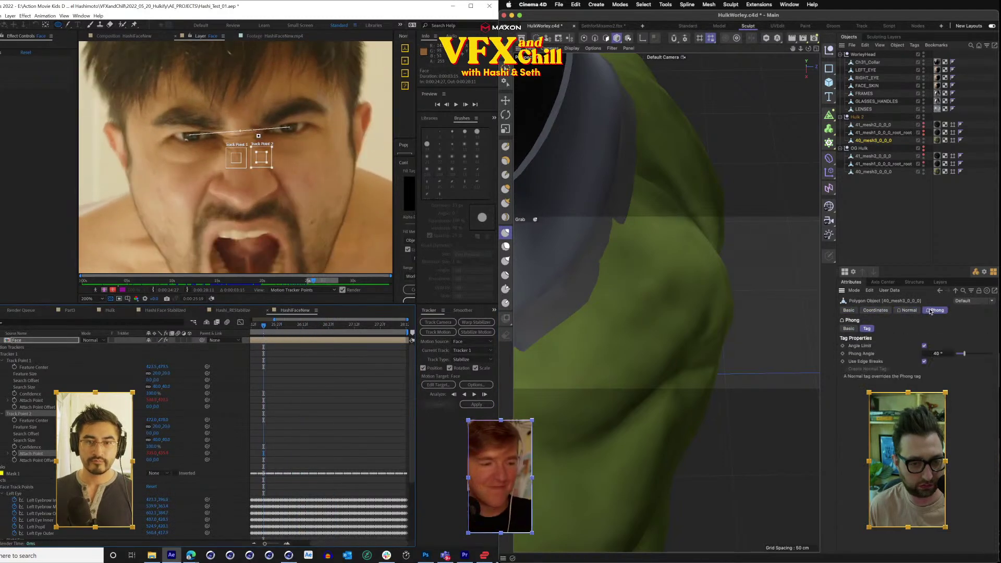
left_click(848, 311)
Convert the Attach Point expressions of Track Point 1 and Track Point 2 to keyframes.
right_click(32, 401)
left_click(505, 234)
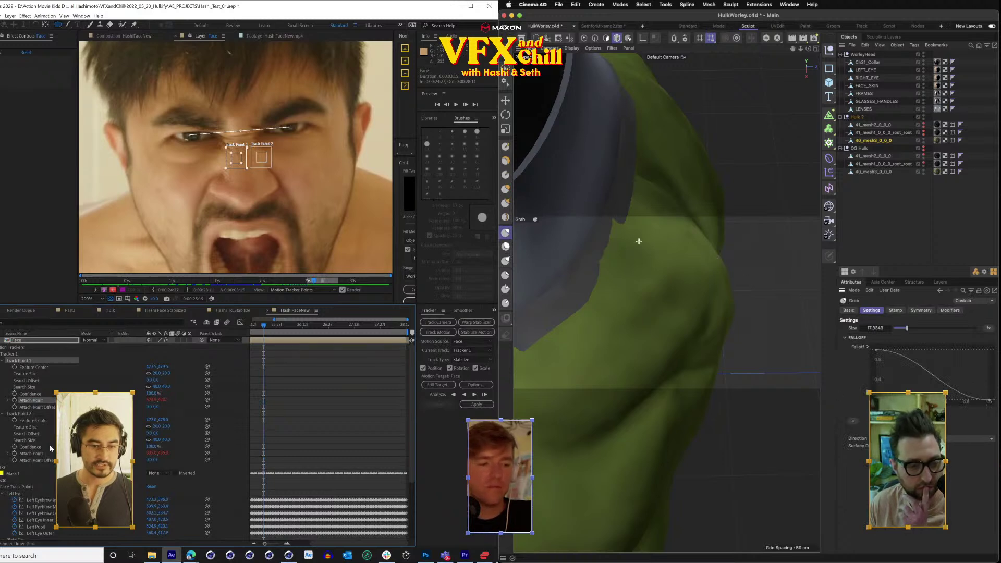
left_click_drag(808, 50, 750, 52)
right_click(70, 399)
mouse_move(134, 495)
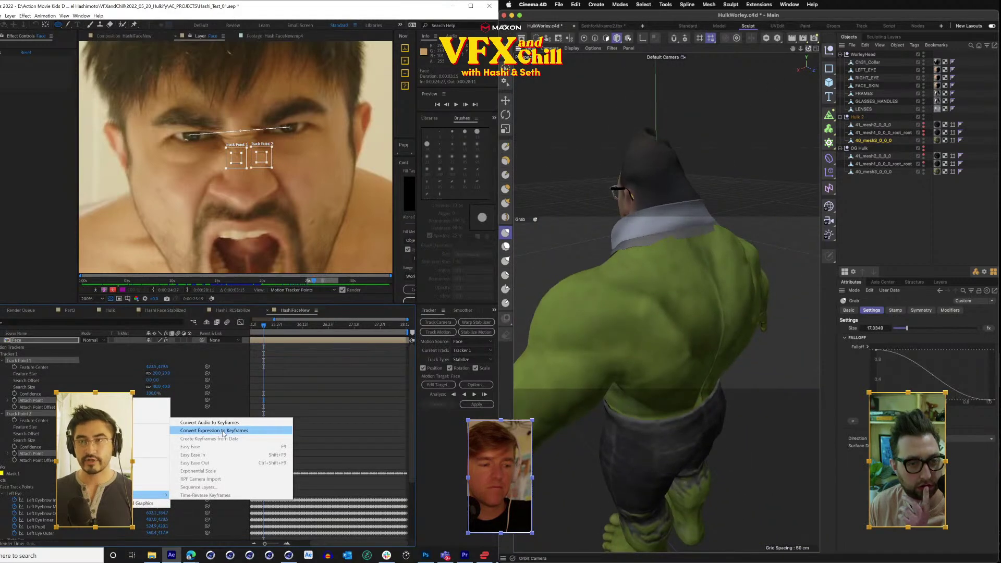
left_click(223, 432)
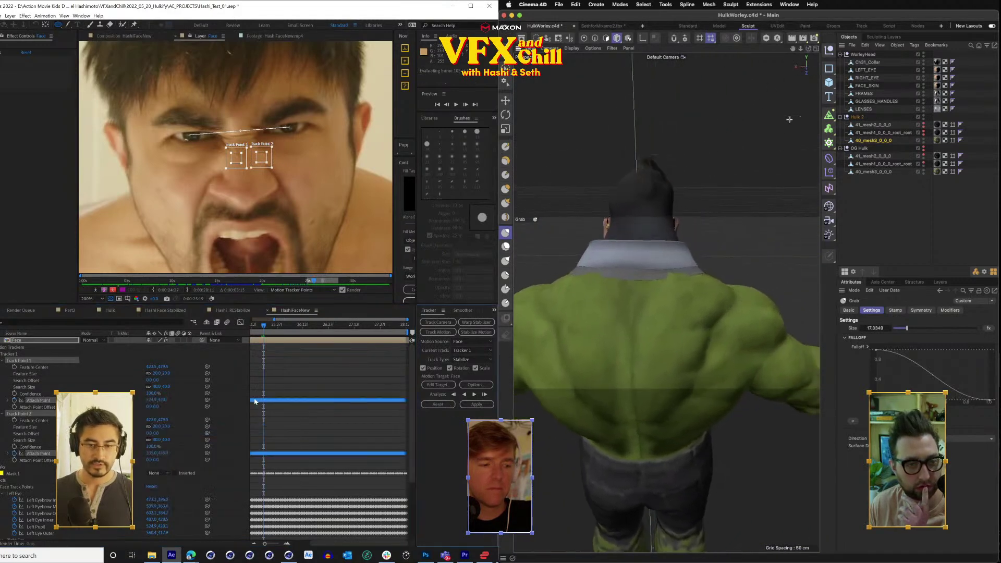
Move the collar object out of the WorleyHead group, and apply Tracker 1's stabilization to the Face layer in X and Y.
left_click_drag(810, 55, 666, 302)
left_click_drag(246, 340, 173, 365)
left_click_drag(666, 302, 693, 295)
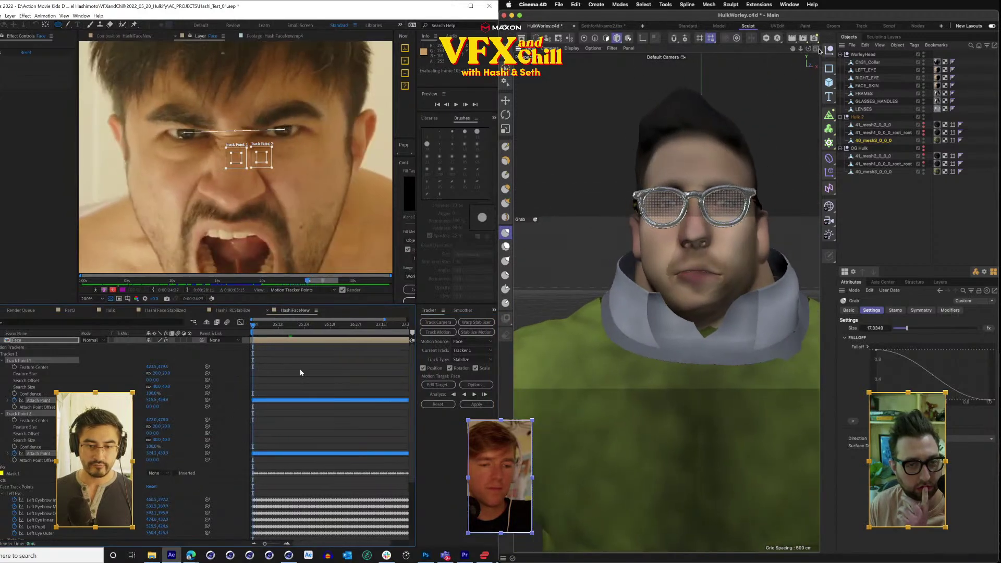
left_click(862, 54)
left_click_drag(810, 55, 666, 302)
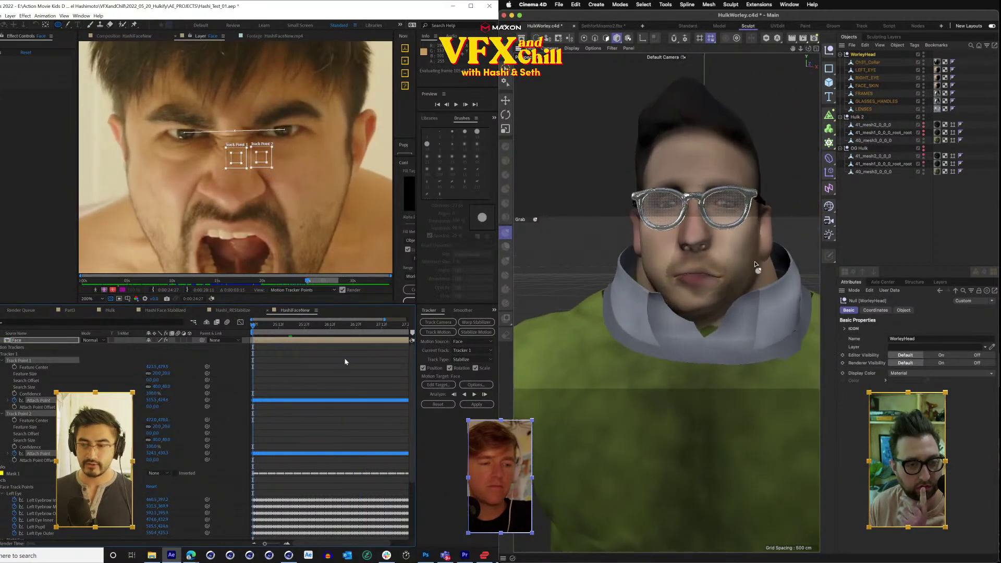
left_click(478, 405)
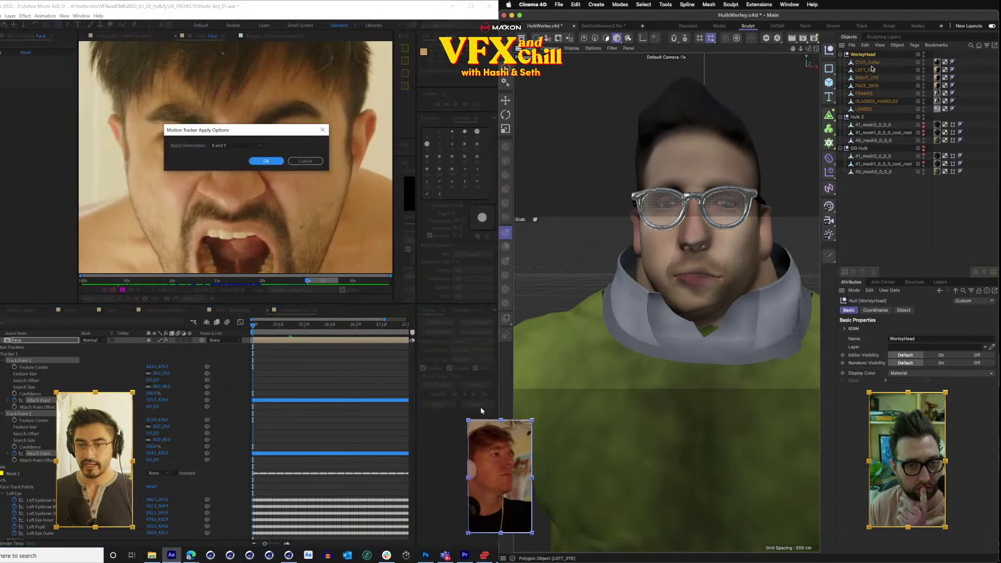
left_click_drag(867, 62, 863, 51)
left_click(266, 161)
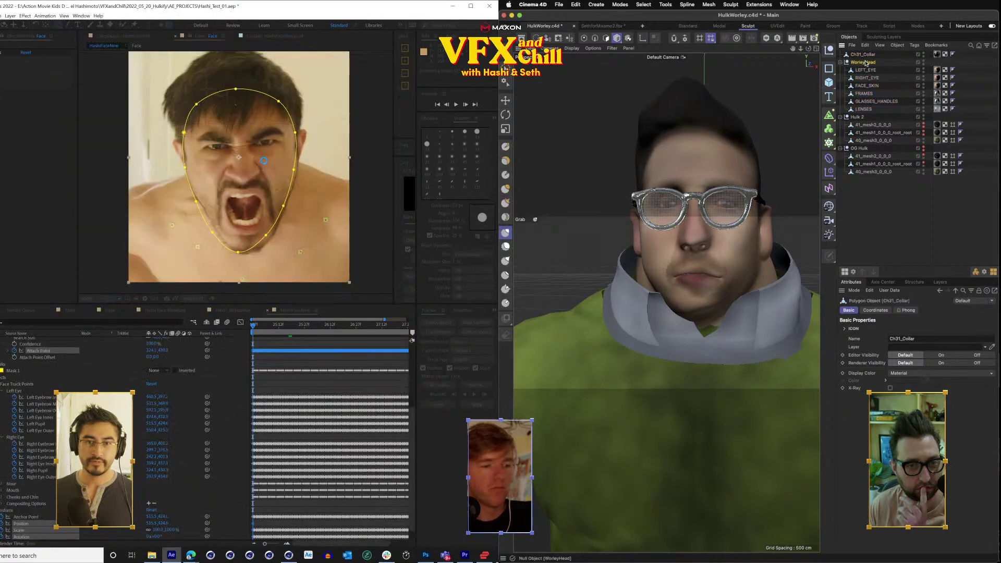
Select the WorleyHead group without the collar and ready the Move tool for repositioning the head.
left_click(866, 64)
left_click(505, 101)
scroll(44, 370, "up", 1)
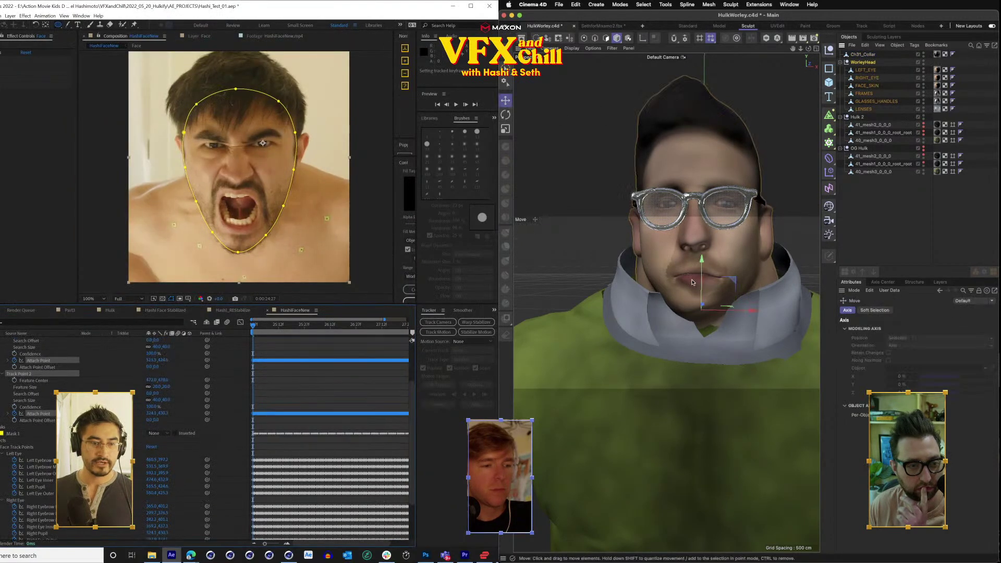
Collapse the Face layer's properties and play a preview of the HashiFaceNew composition.
scroll(208, 438, "up", 2)
key("F2")
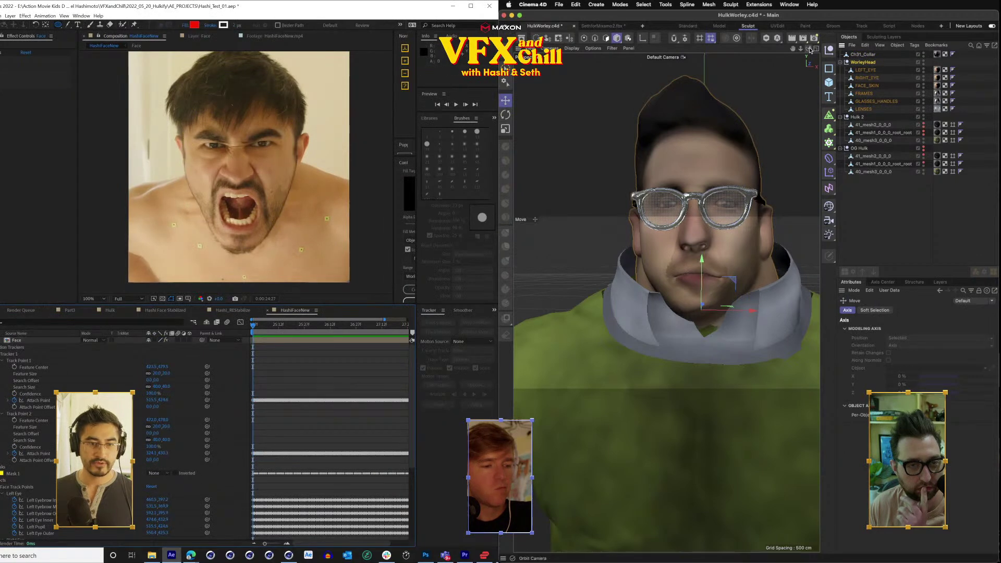
left_click_drag(809, 50, 779, 51)
key("u")
left_click(459, 105)
scroll(718, 307, "up", 2)
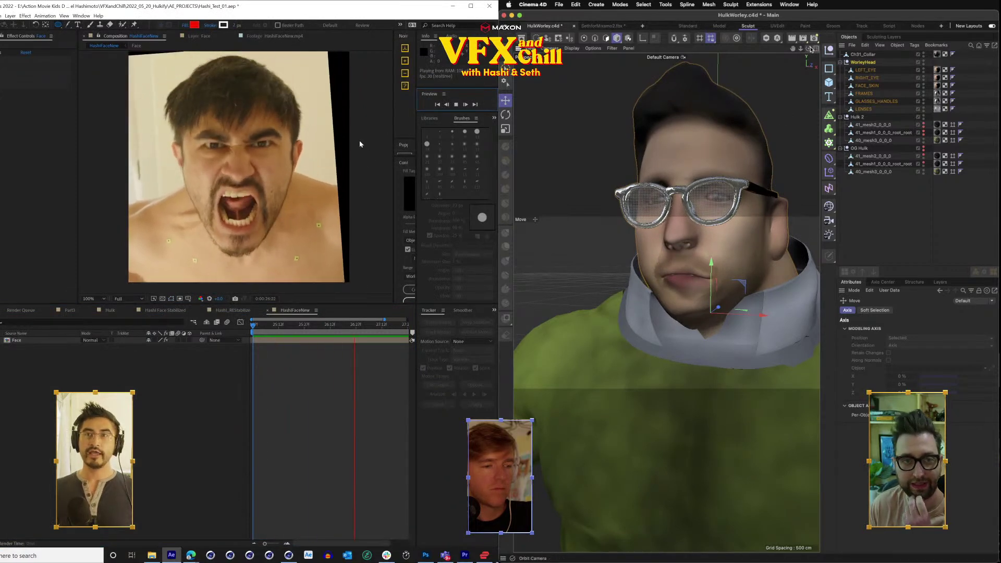
In Cinema 4D, inflate the back of the FACE_SKIN neck with the Inflate sculpt brush where it gaps from the collar.
left_click_drag(810, 48, 912, 49)
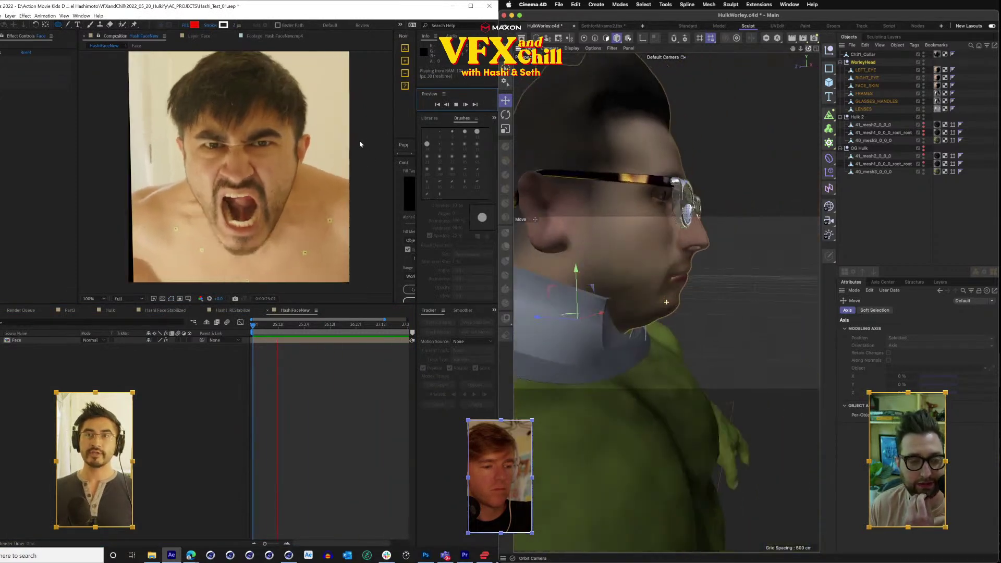
left_click_drag(666, 302, 620, 236)
scroll(620, 236, "down", 4)
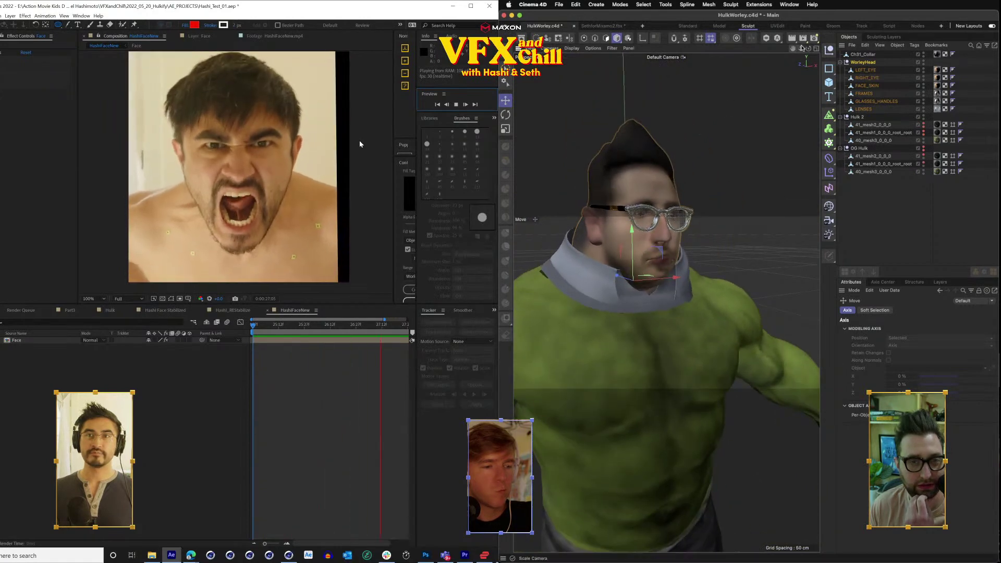
left_click_drag(666, 302, 669, 355)
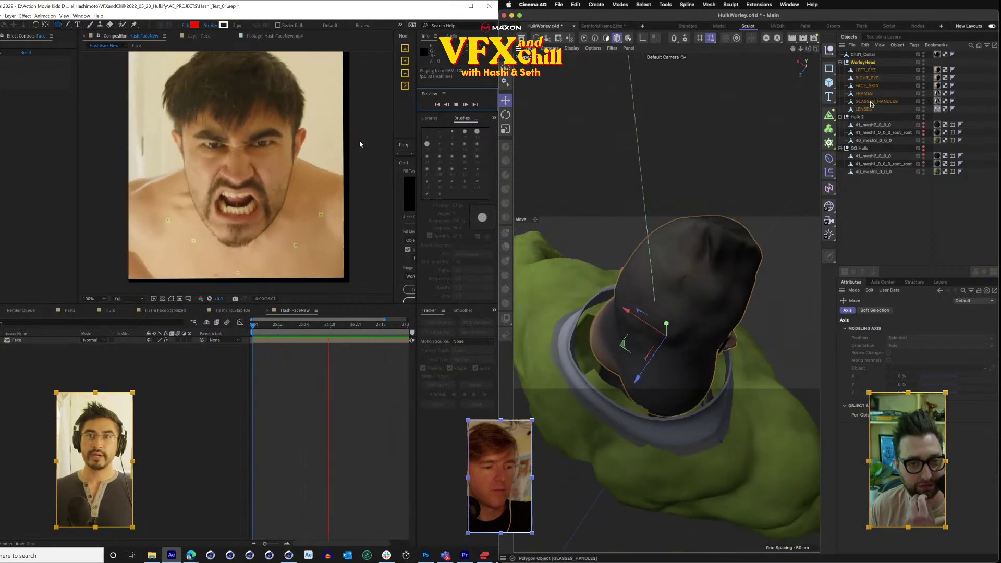
left_click(866, 85)
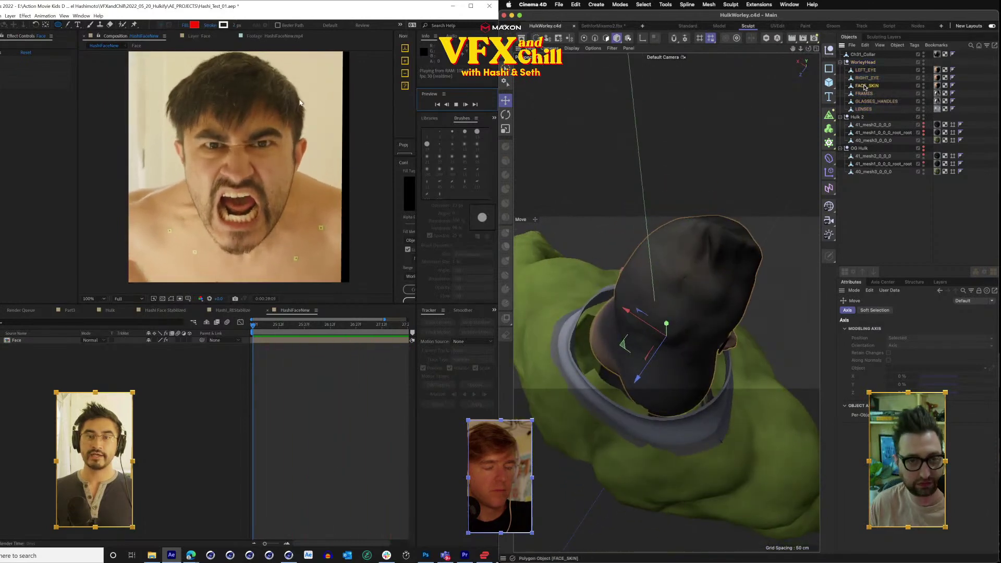
left_click(505, 188)
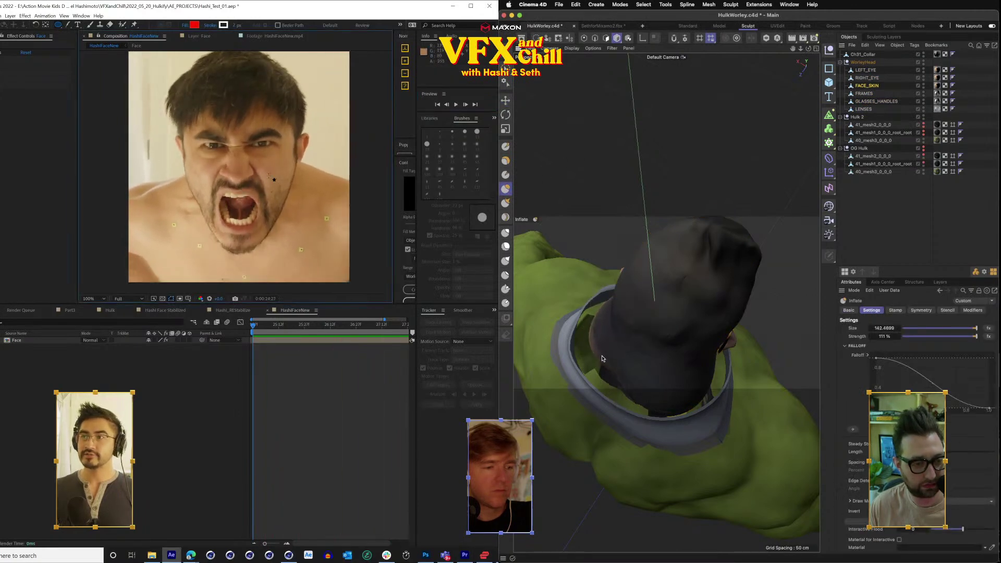
left_click_drag(594, 340, 612, 369)
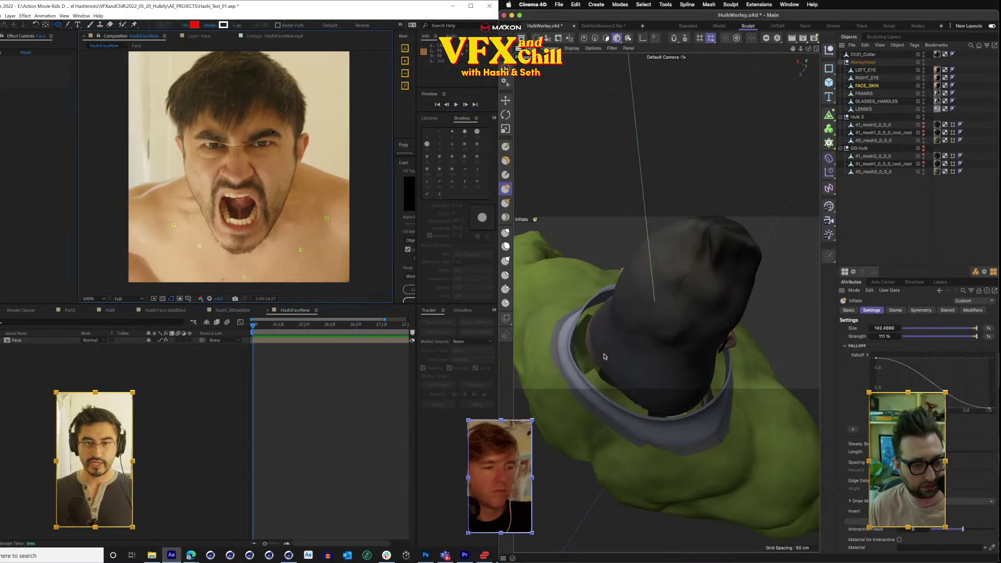
In After Effects, show the effect controls of the Face layer.
left_click(35, 340)
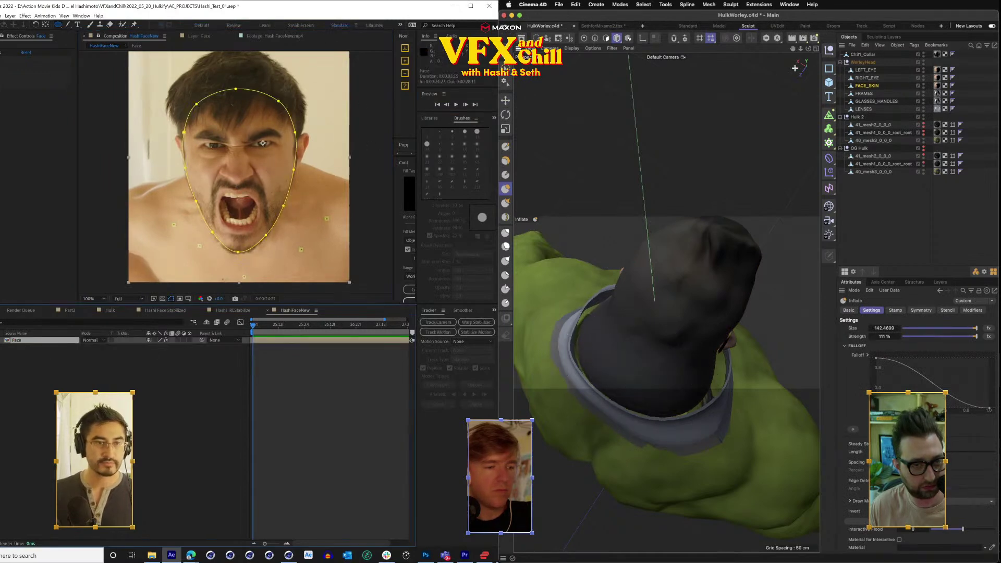
left_click_drag(808, 49, 876, 51)
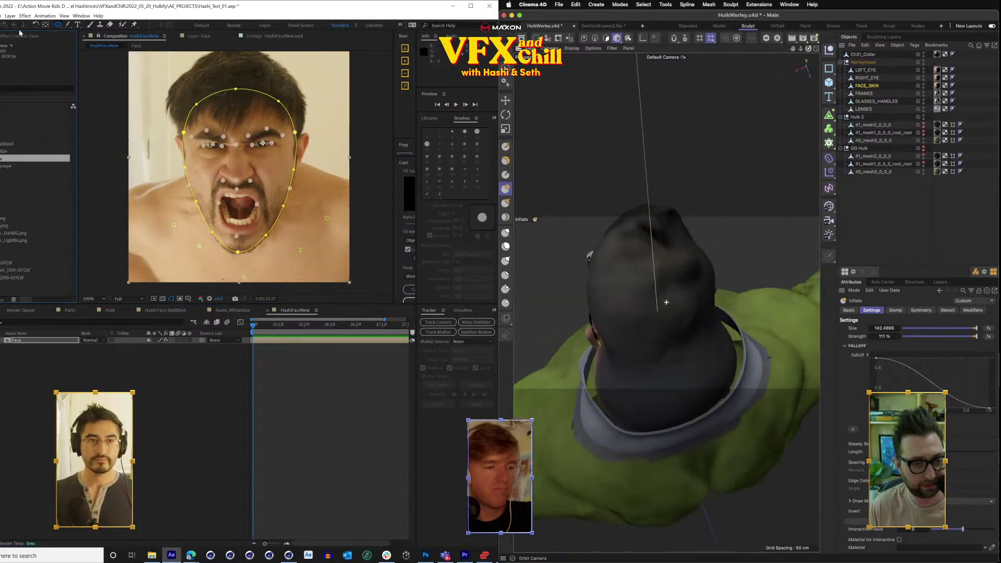
left_click(22, 39)
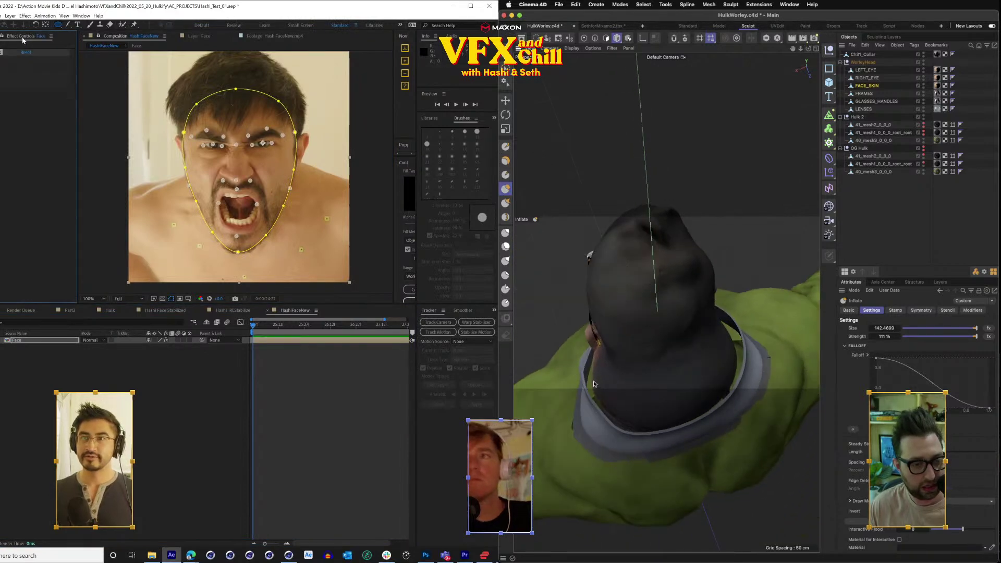
left_click(283, 358)
left_click_drag(262, 324, 248, 352)
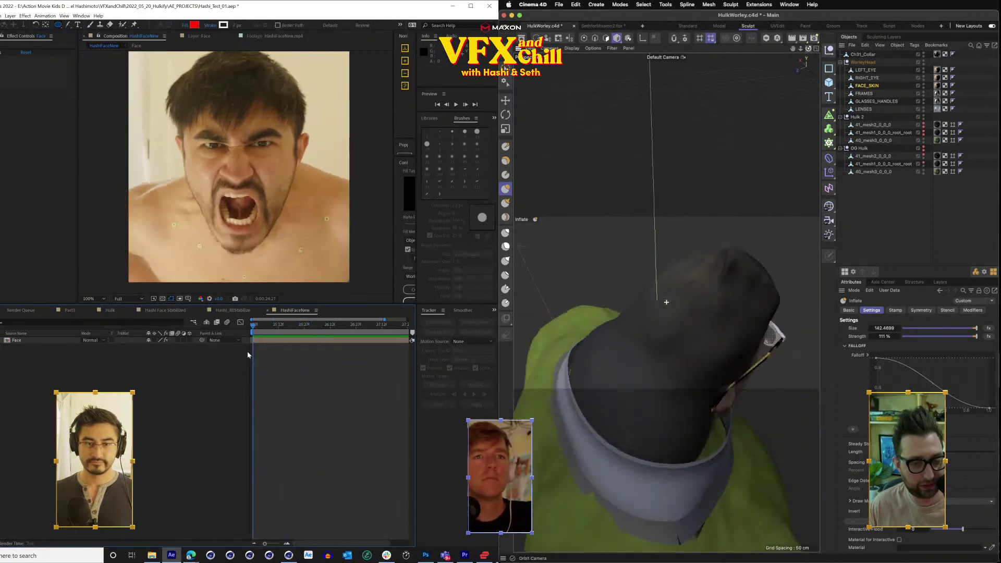
left_click_drag(264, 111, 263, 121)
scroll(676, 346, "down", 5)
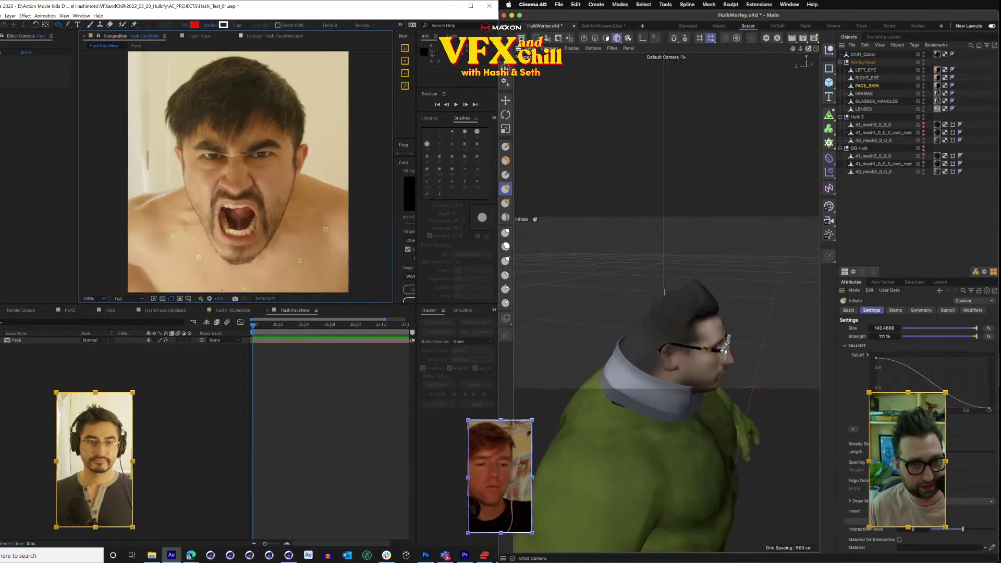
Try the EXtractoR effect on the Face layer and remove it again.
left_click(21, 341)
key("ctrl+space")
type("ex")
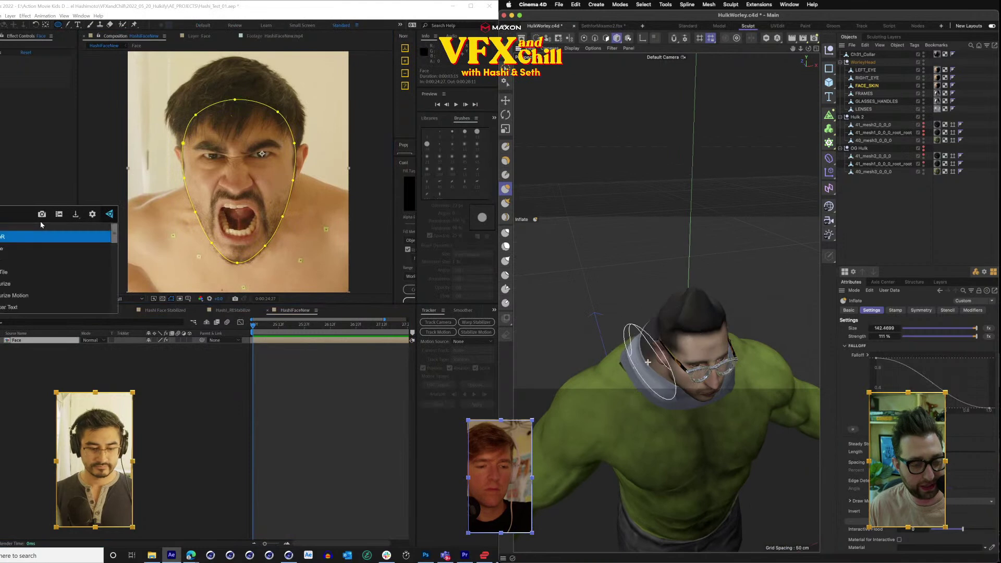
key("Return")
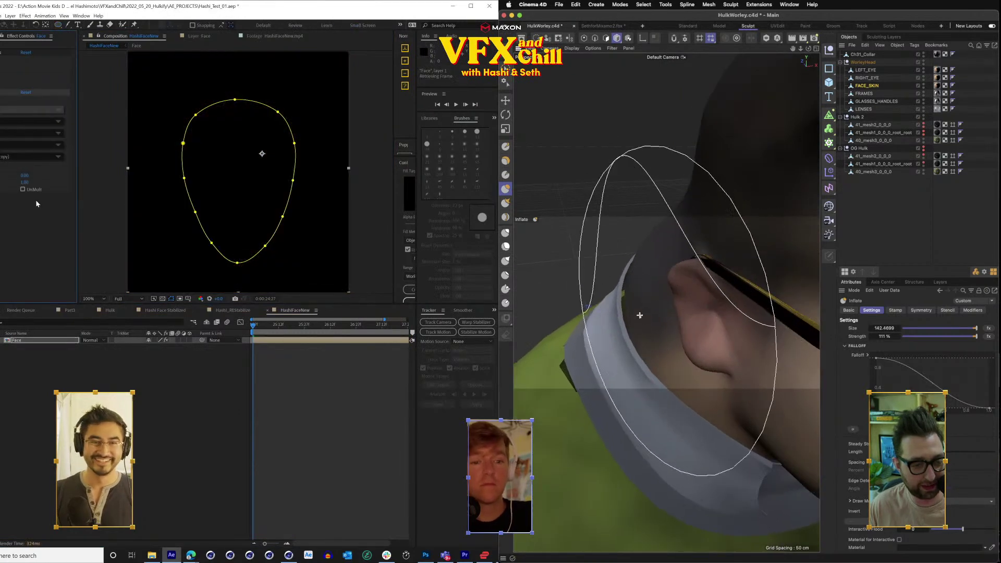
key("Delete")
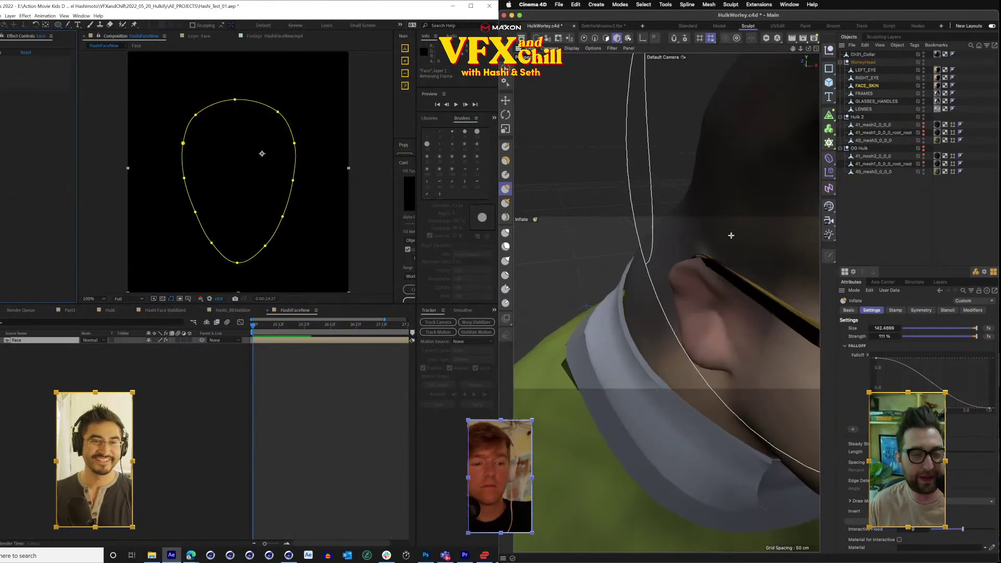
right_click(1, 102)
scroll(733, 236, "down", 8)
mouse_move(62, 249)
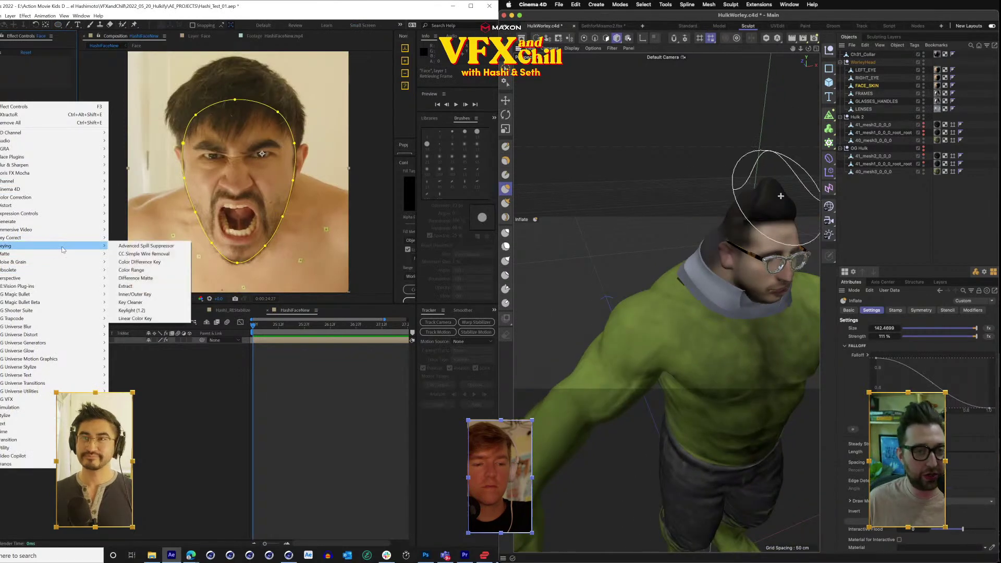
In Cinema 4D, replace the sculpt brush with the Live Selection tool and select the WorleyHead null.
left_click_drag(809, 49, 755, 48)
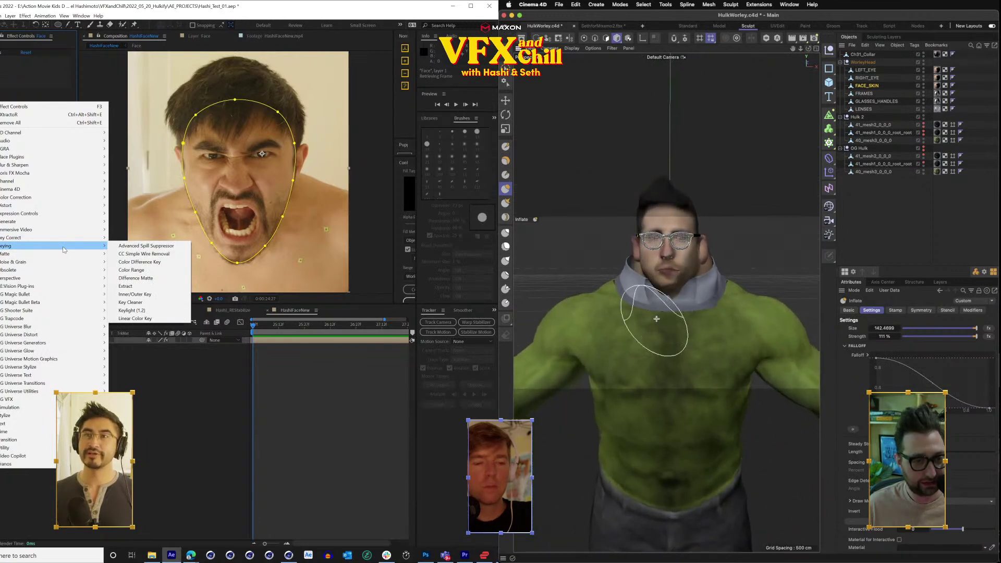
scroll(656, 318, "down", 5)
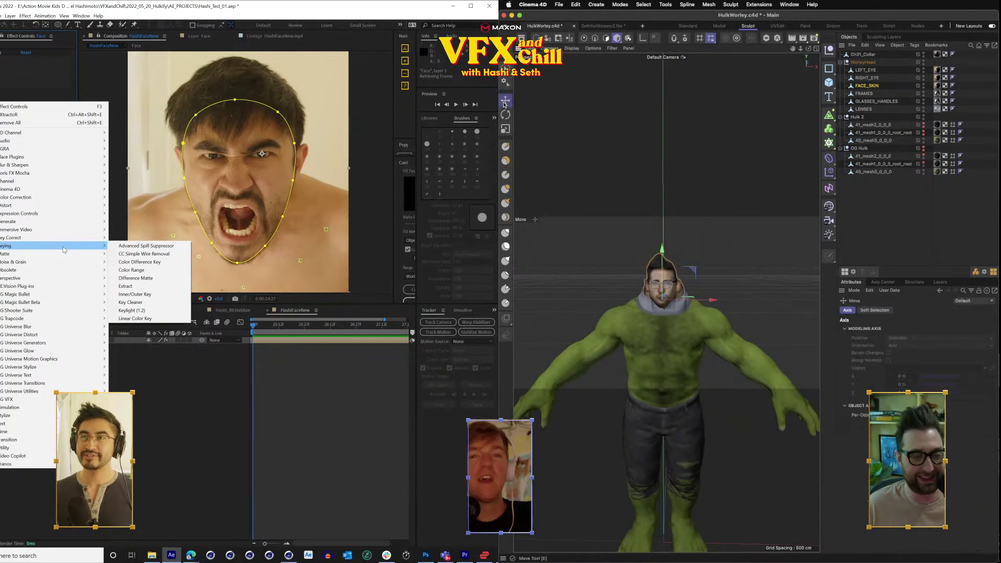
left_click(507, 68)
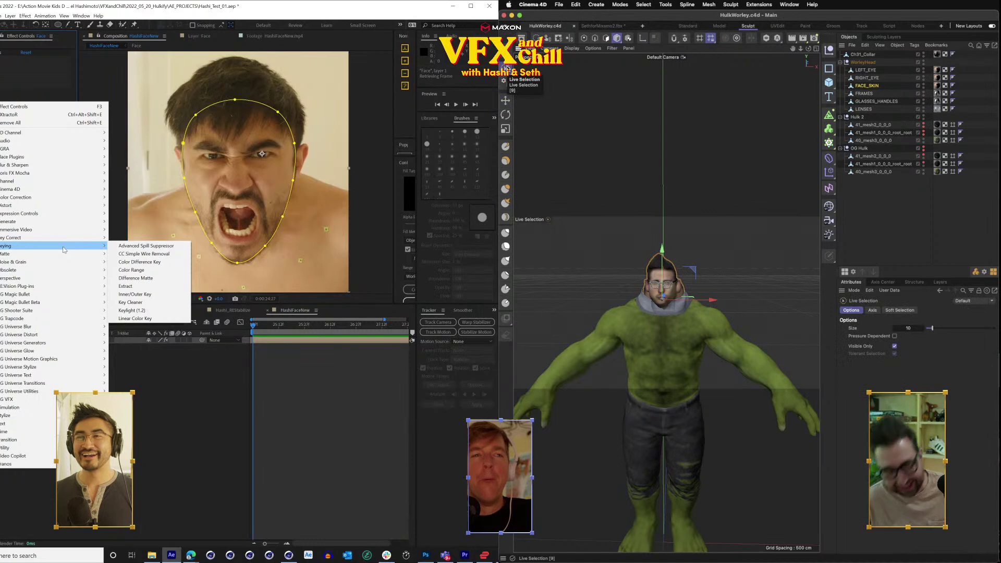
mouse_move(809, 48)
left_mouse_down()
mouse_move(881, 48)
mouse_move(683, 50)
mouse_move(808, 52)
left_mouse_up()
scroll(663, 299, "up", 6)
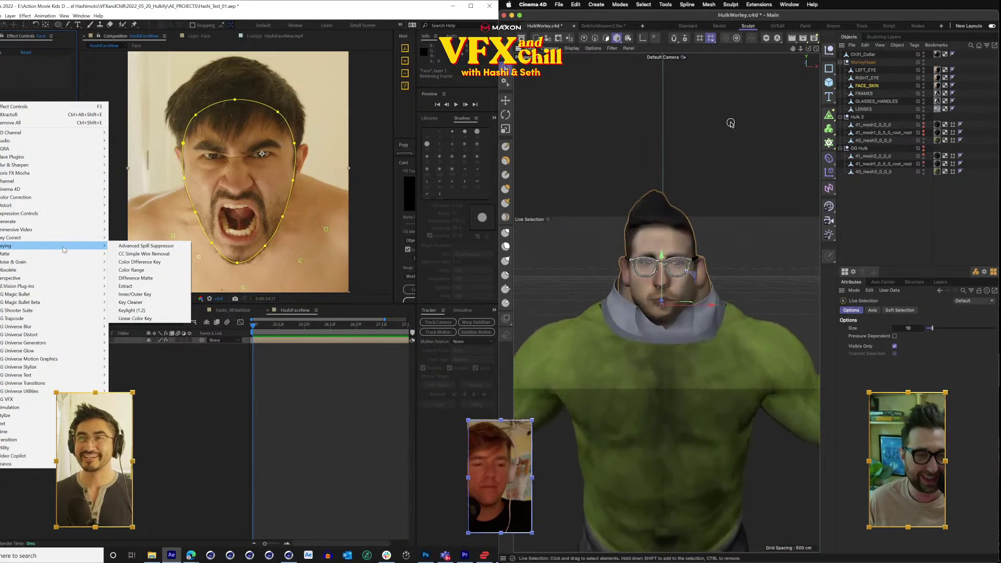
left_click(870, 62)
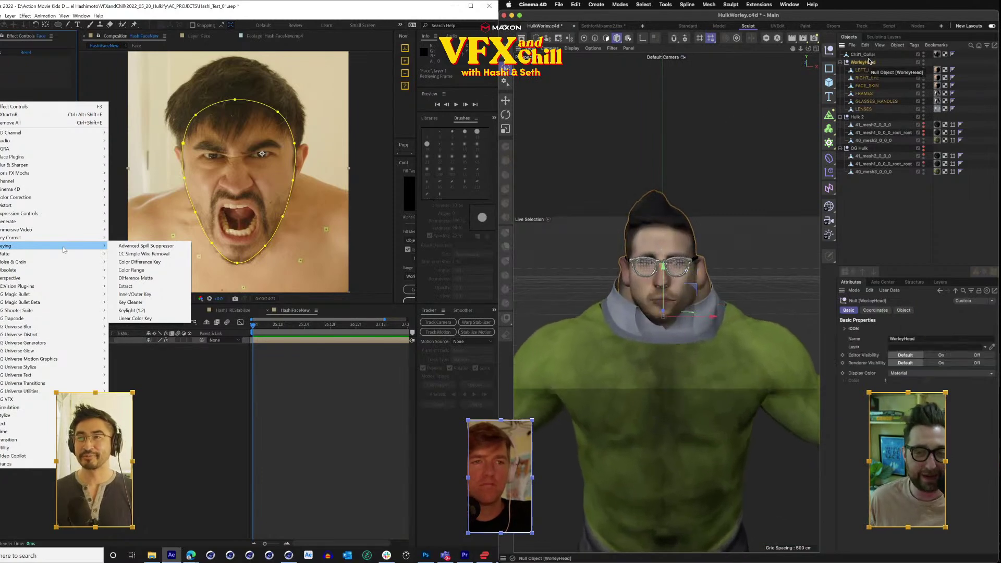
mouse_move(810, 49)
left_mouse_down()
mouse_move(743, 50)
mouse_move(810, 51)
left_mouse_up()
key("Escape")
left_click(12, 16)
mouse_move(21, 24)
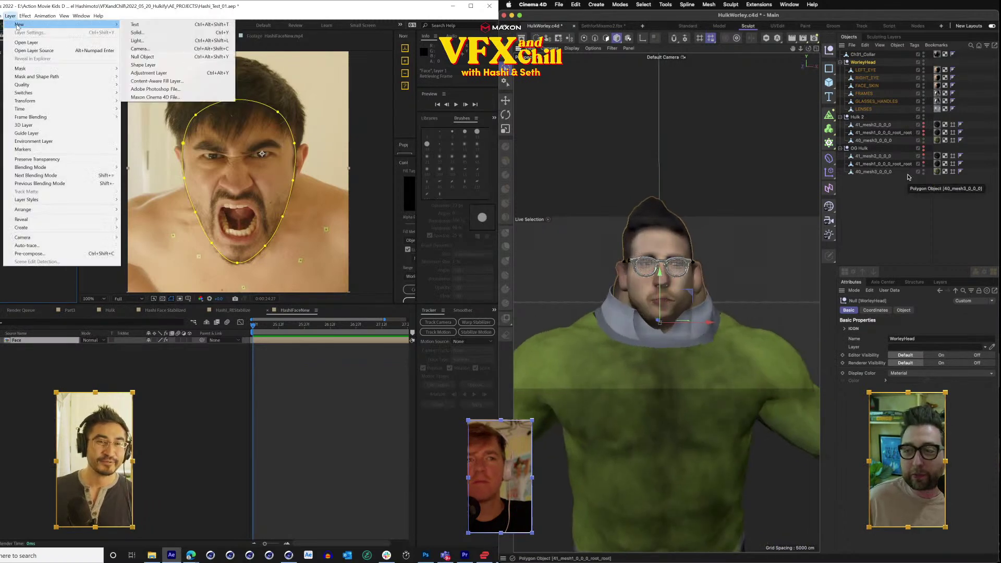
left_click(1, 177)
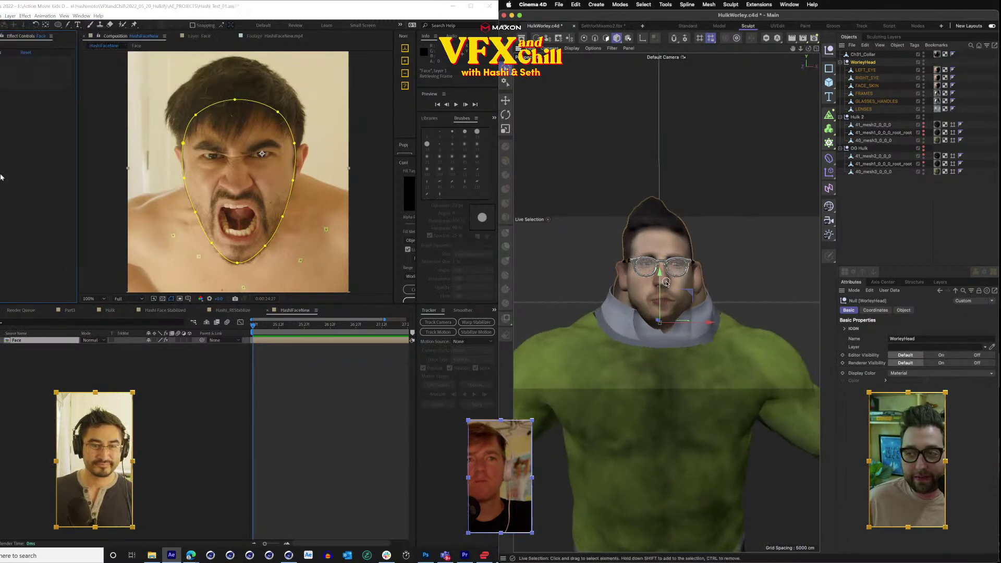
In After Effects, apply a Tritone toner effect to the Face layer.
key("ctrl+space")
scroll(666, 282, "down", 5)
key("Return")
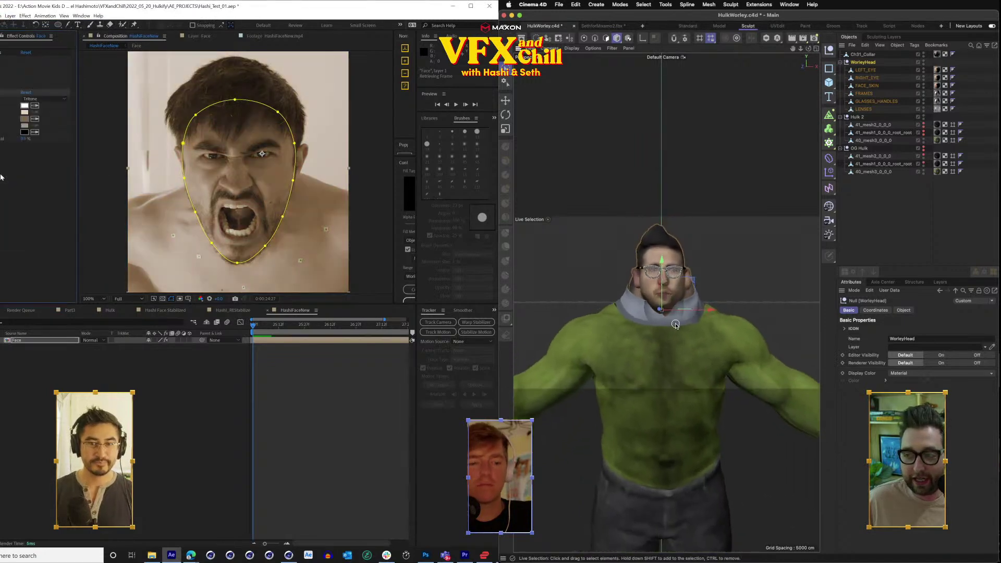
left_click_drag(662, 372, 675, 324)
scroll(675, 324, "down", 5)
scroll(675, 324, "down", 3)
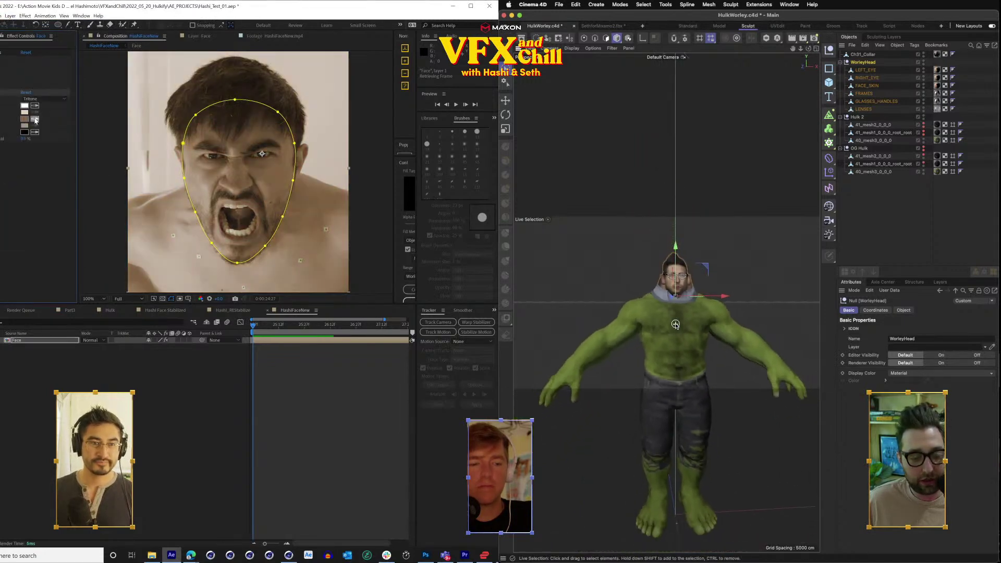
Set the toner effect's midtones to a saturated dark green.
left_click(37, 119)
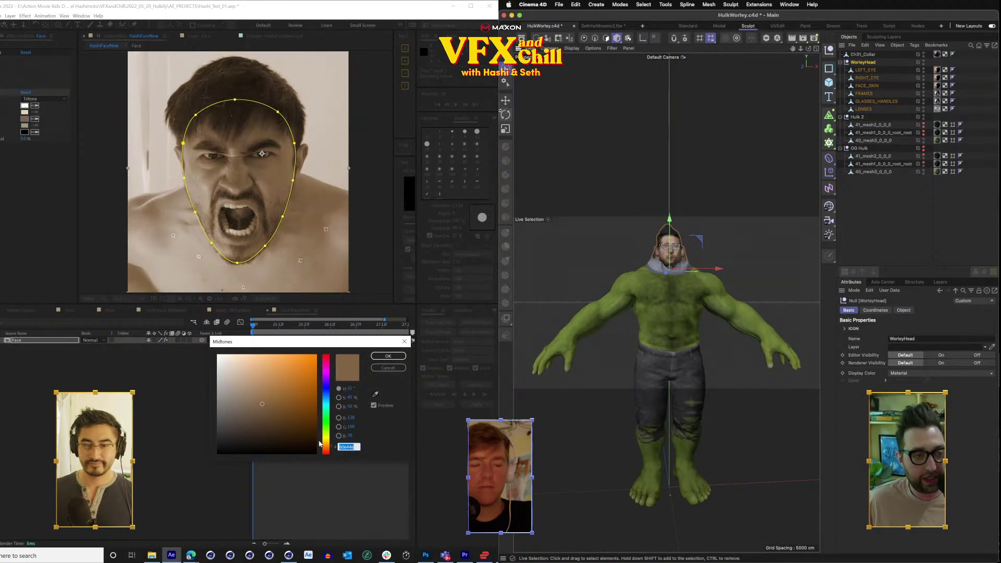
left_click_drag(326, 445, 326, 426)
left_click(310, 385)
mouse_move(313, 385)
left_mouse_down()
mouse_move(308, 376)
mouse_move(292, 404)
mouse_move(299, 408)
left_mouse_up()
Accept the midtones color; in Cinema 4D, activate the Polygon Pen in the Standard layout and show all four views.
left_click(688, 26)
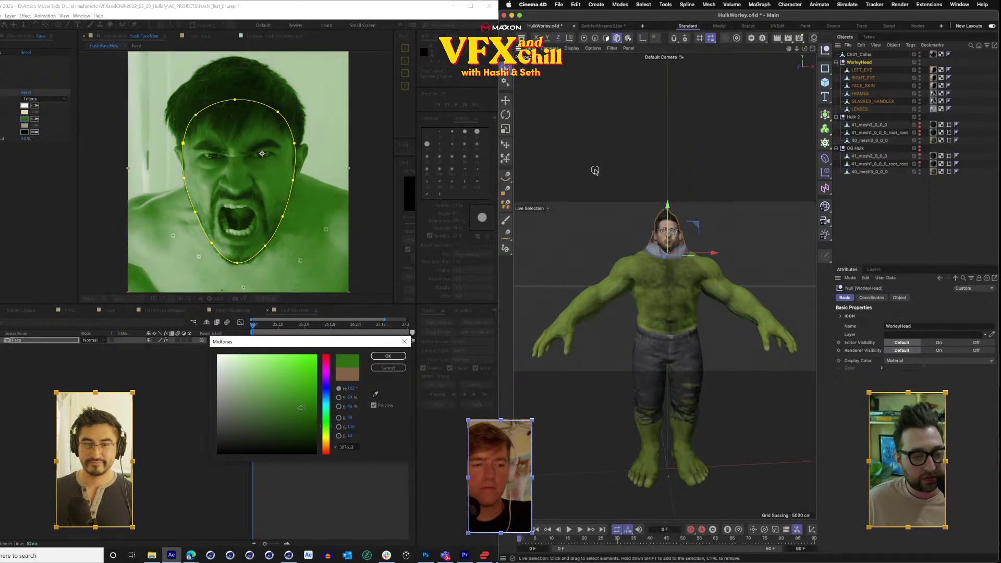
left_click(505, 190)
left_click(388, 356)
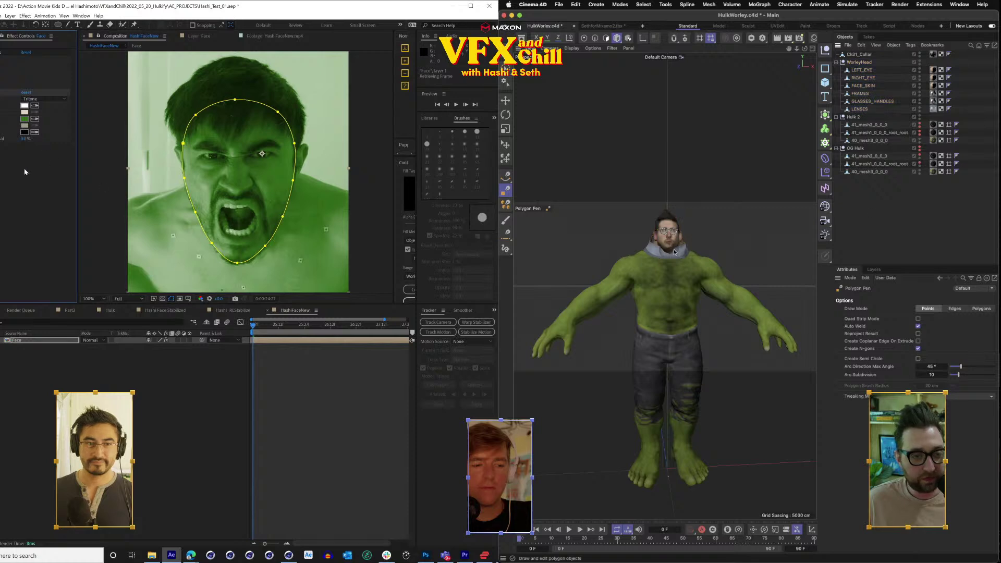
left_click(810, 49)
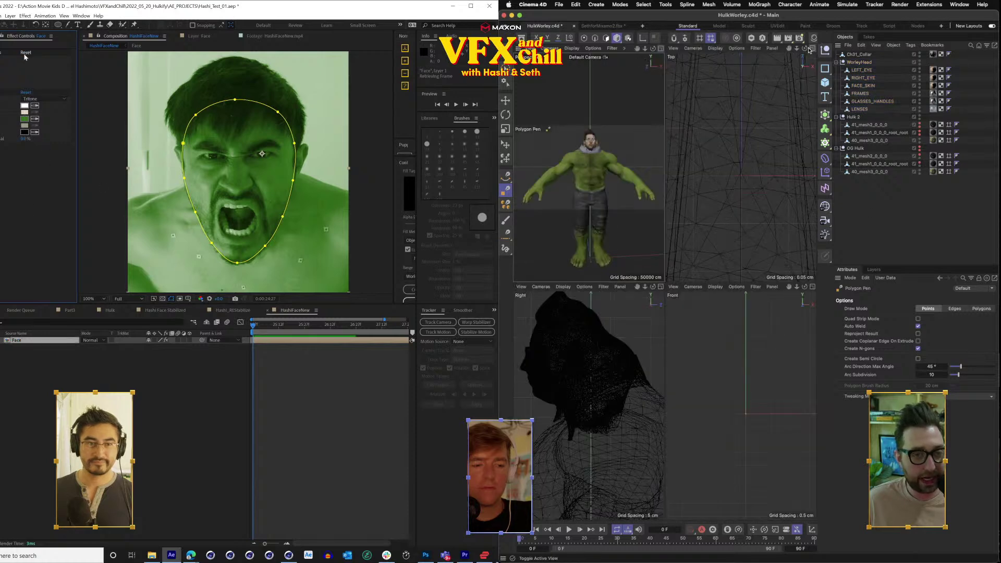
In After Effects, add a new adjustment layer above the Face layer in the HashiFaceNew composition.
left_click(12, 17)
mouse_move(31, 23)
left_click(151, 69)
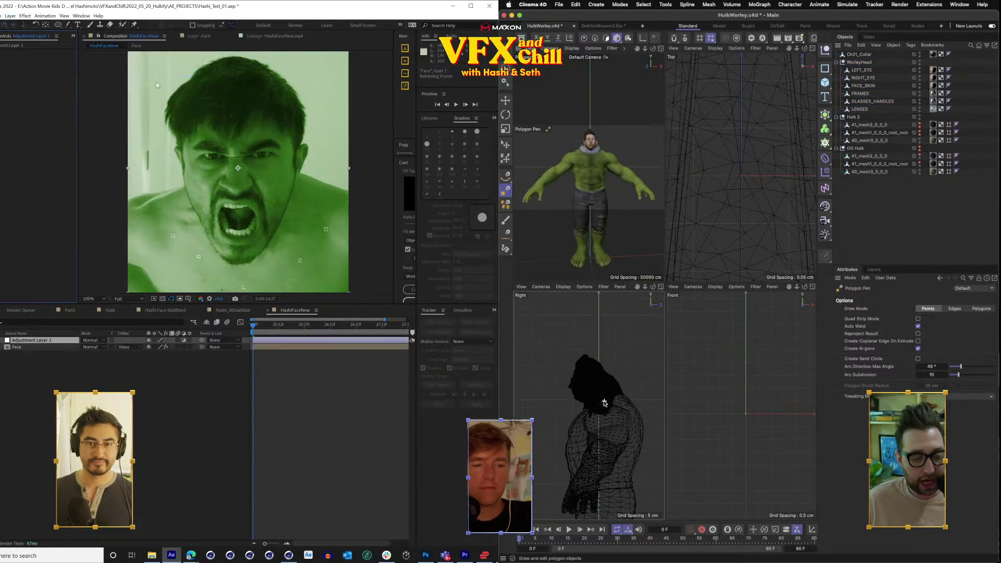
Duplicate the Face layer and remove the toner effect from the upper copy.
left_click(30, 347)
key("ctrl+d")
left_click(2, 92)
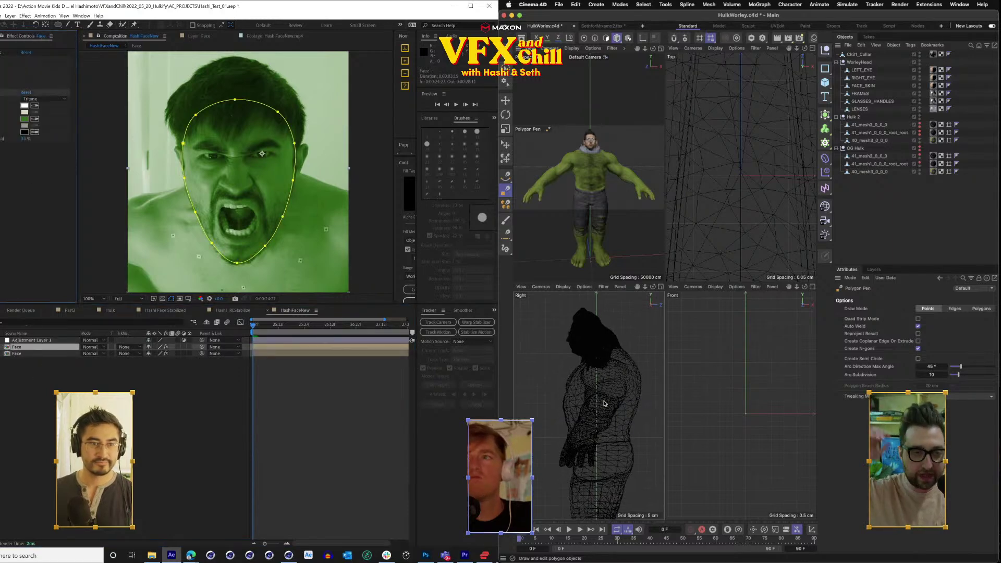
key("Delete")
Apply the Extract effect to the upper Face copy and narrow its luminance range to keep only the darker areas.
key("ctrl+space")
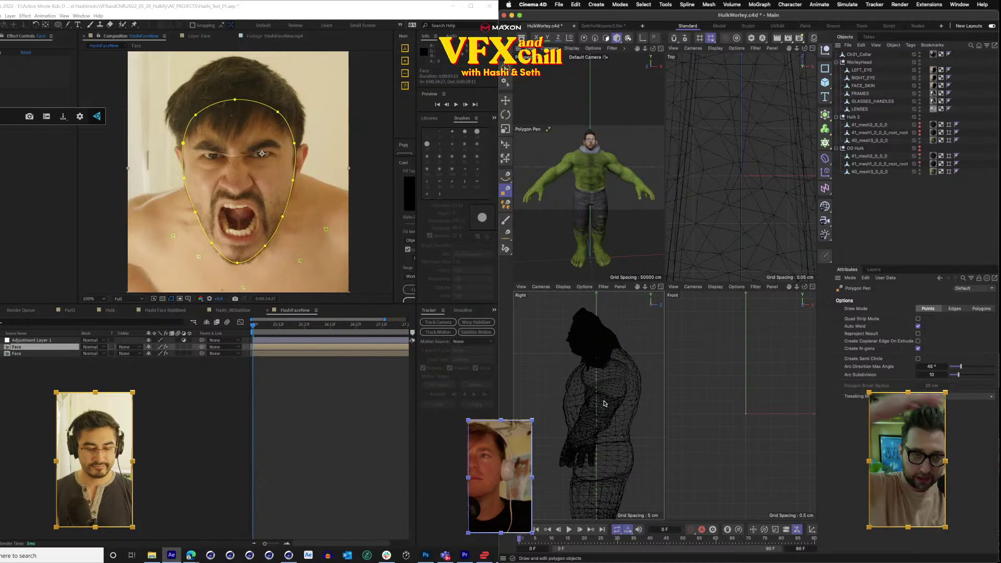
type("b")
key("Down")
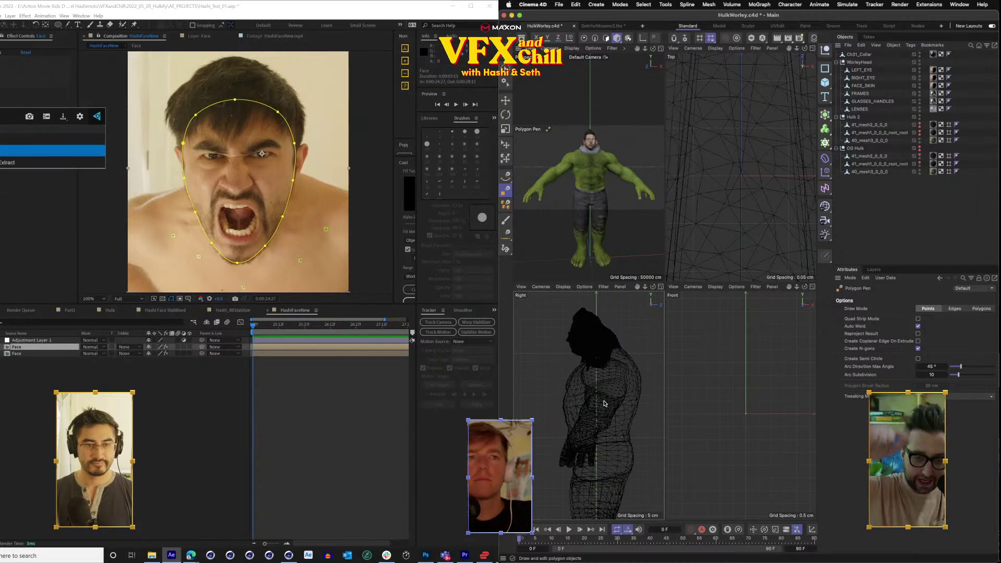
key("Return")
left_click_drag(78, 147, 5, 137)
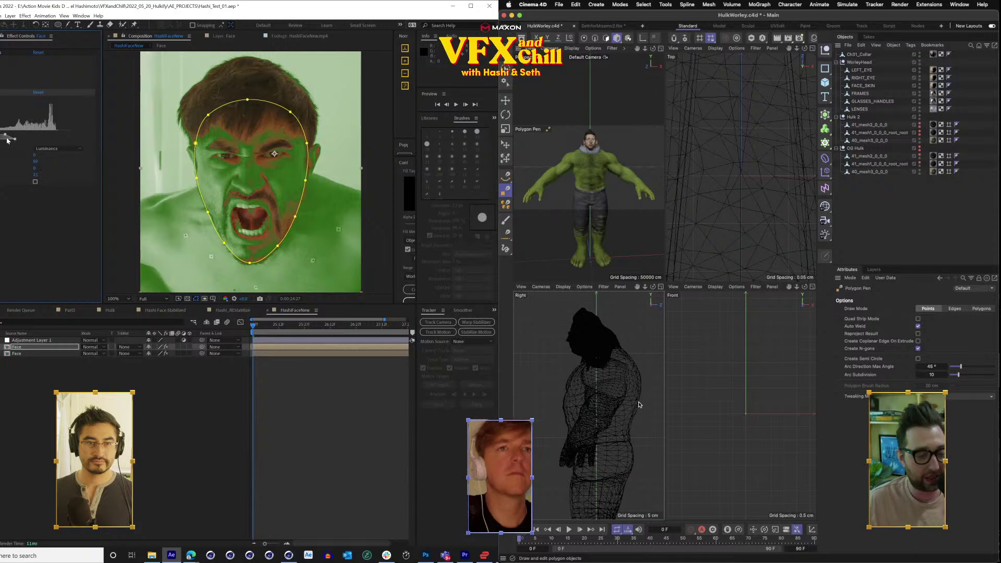
Frame the whole body in the Front view in Cinema 4D, and adjust the Extract luminance range on the upper Face copy.
scroll(753, 333, "down", 8)
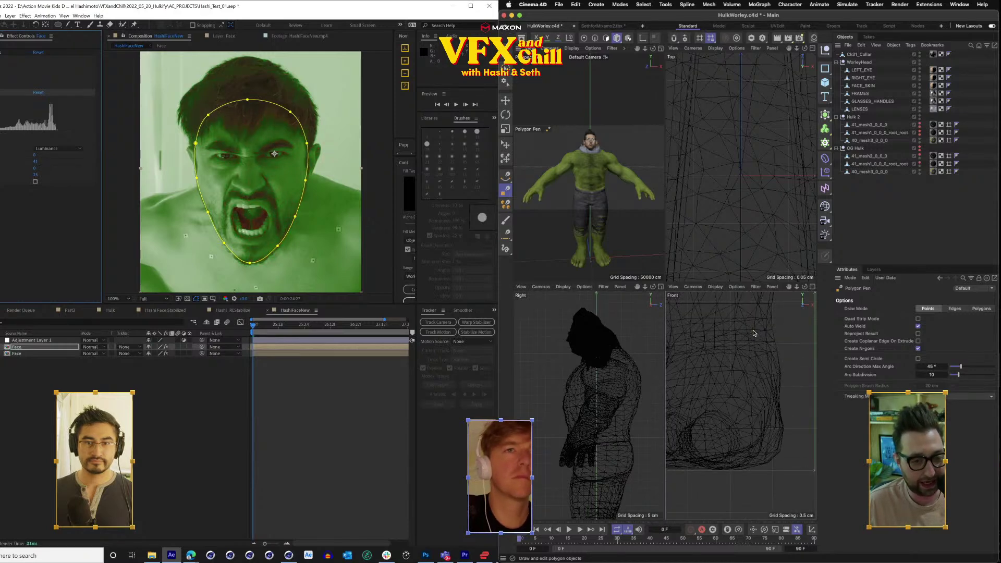
left_click_drag(753, 332, 730, 560)
scroll(753, 333, "down", 5)
left_click_drag(0, 137, 5, 135)
scroll(753, 333, "up", 4)
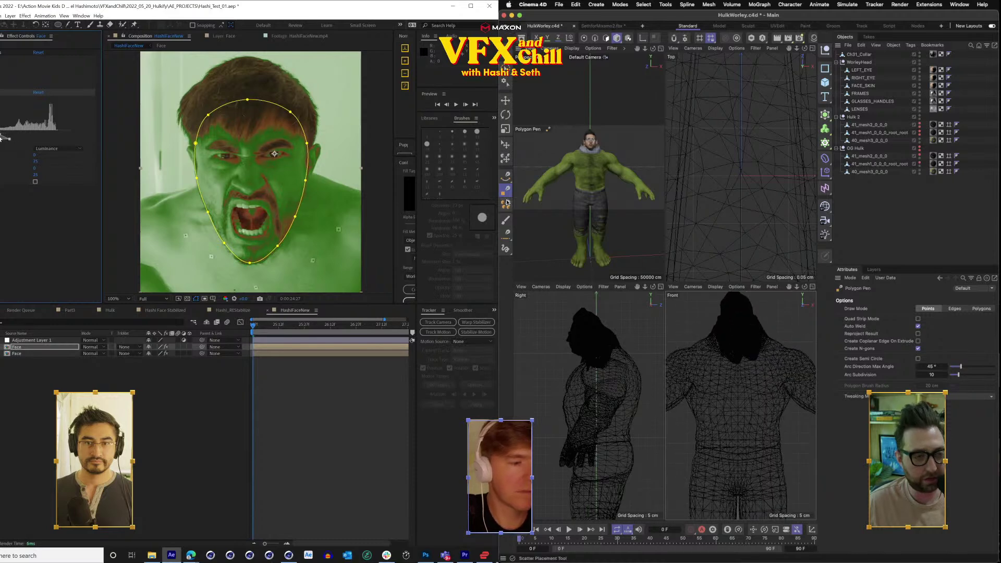
Apply Brightness & Contrast to the upper Face copy and lower its brightness.
right_click(34, 215)
mouse_move(93, 276)
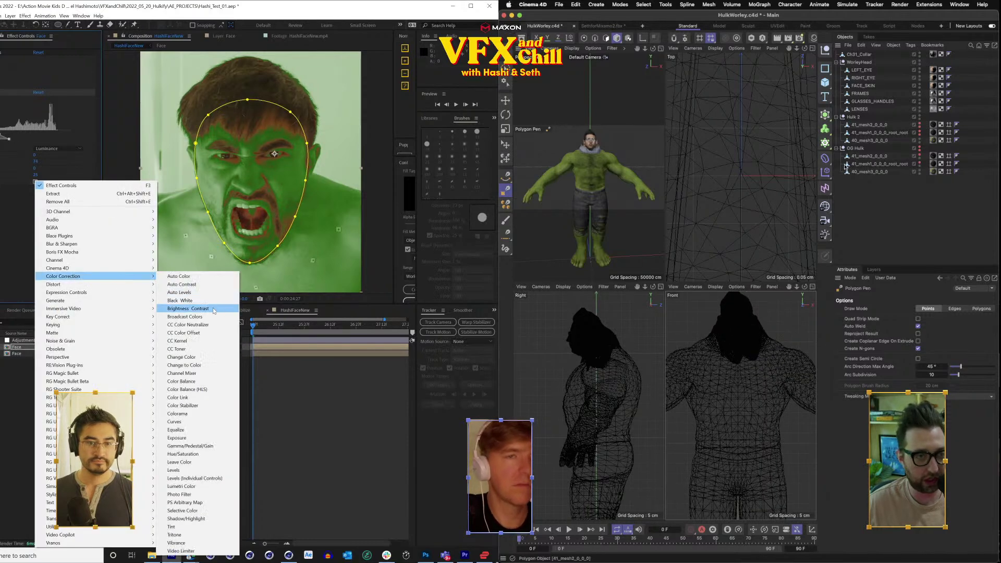
left_click(188, 308)
left_click(606, 39)
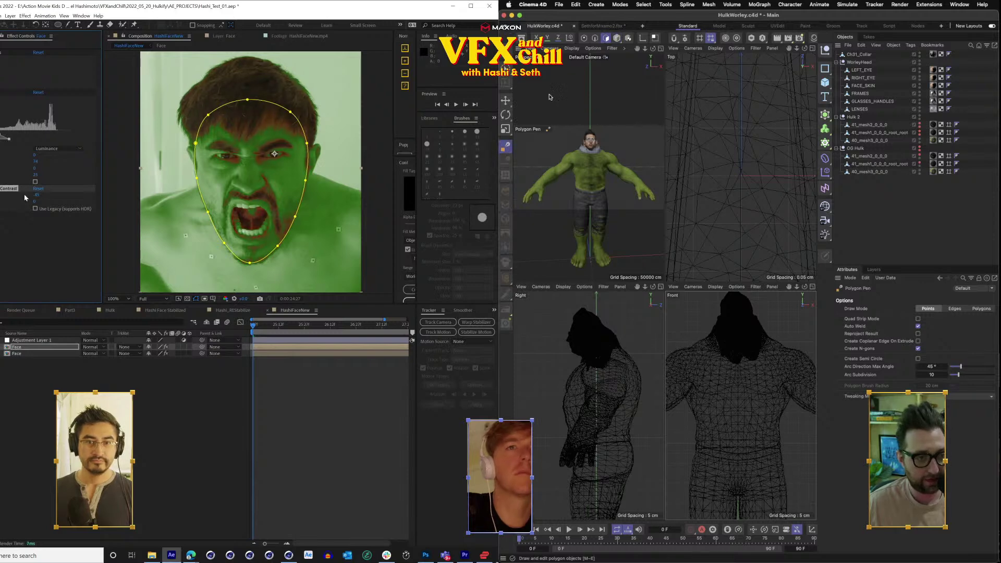
left_click(617, 39)
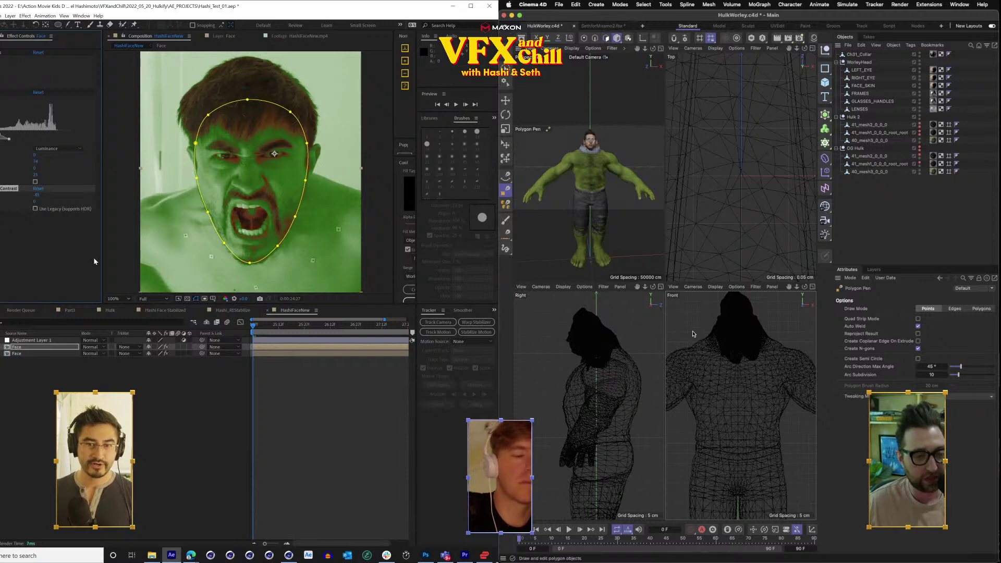
left_click(26, 267)
In Cinema 4D, begin a Polygon Pen outline from neck to shoulder in the Front view; select the Face layers in After Effects.
left_click(706, 332)
left_click_drag(270, 328, 14, 340)
left_click(32, 359)
left_click(32, 354)
left_click(31, 348)
left_click(31, 353)
left_click(34, 348)
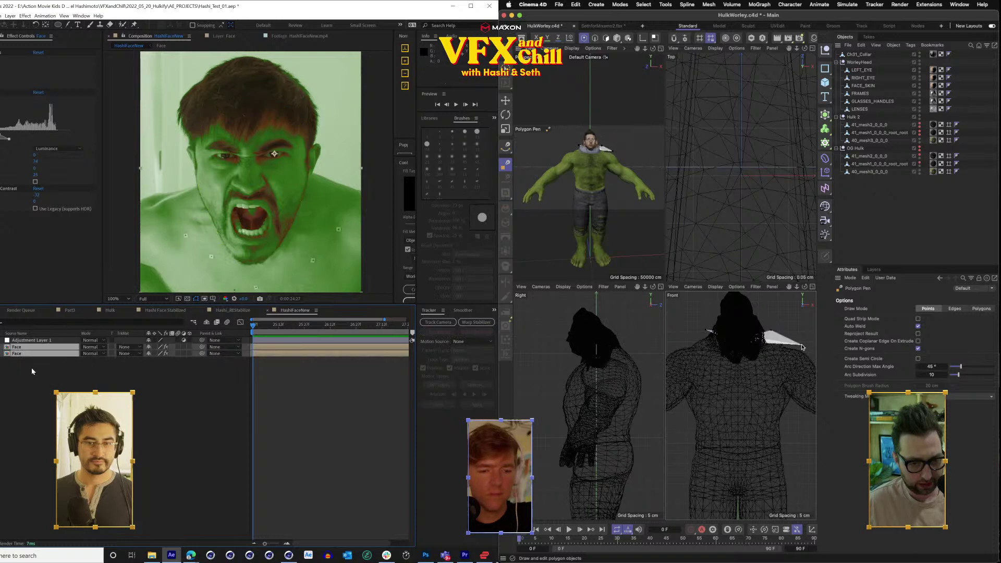
Cut the toner effect from the lower Face layer, and extend the Polygon Pen outline along the arm in the Front view.
left_click(26, 353)
scroll(802, 347, "down", 3)
scroll(801, 347, "up", 2)
left_click(37, 119)
left_click(793, 379)
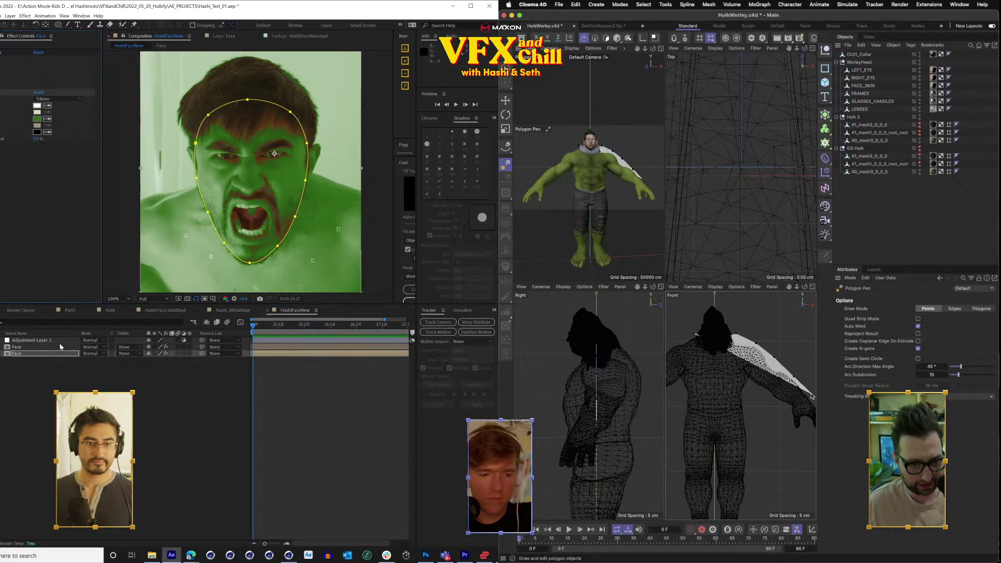
key("Delete")
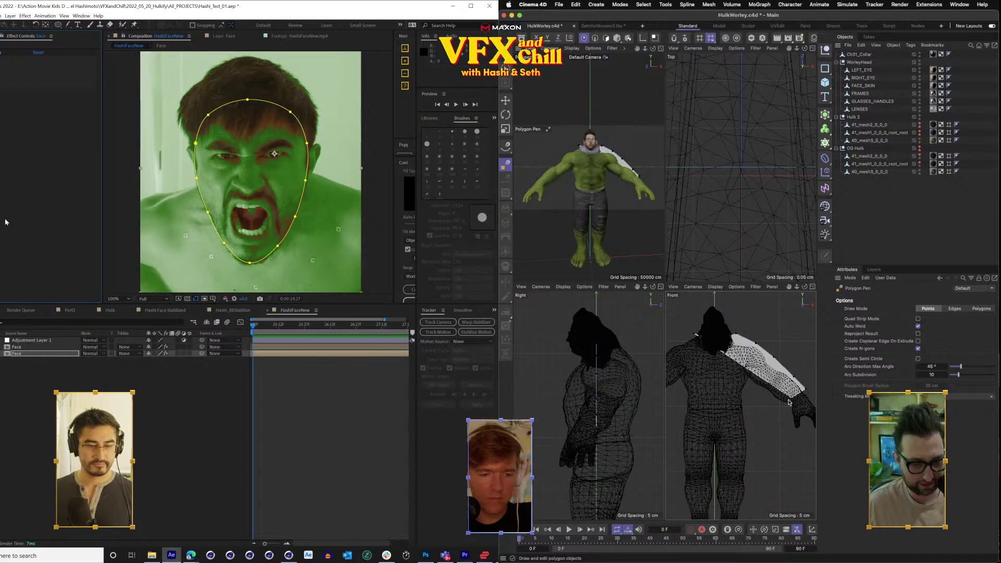
Delete the extra Face copy so a single Face layer remains, and continue the garment outline around the forearm in Cinema 4D.
left_click(805, 389)
left_click_drag(34, 387, 29, 362)
left_click(786, 408)
left_click(29, 348)
key("Delete")
left_click(28, 348)
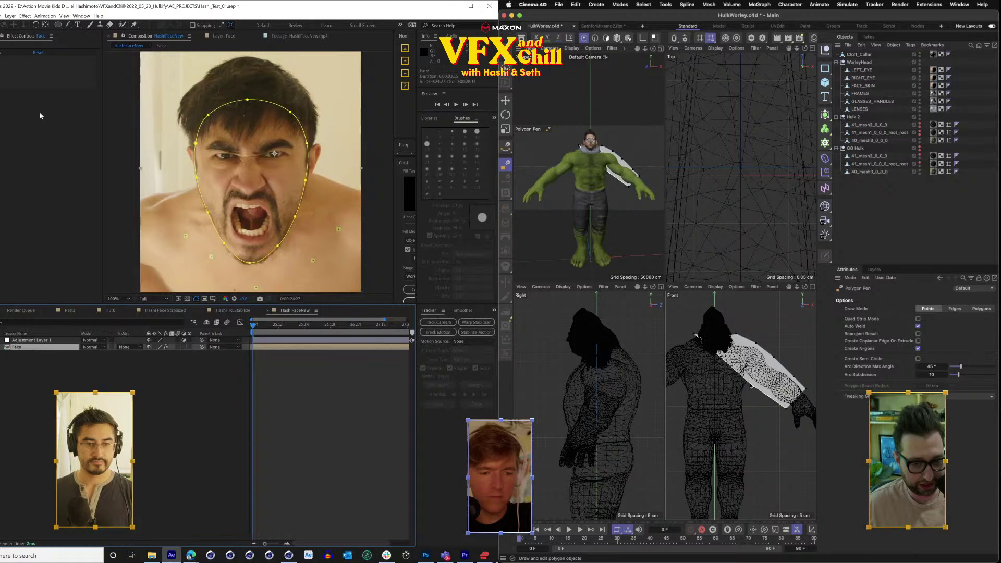
Pre-compose the Face layer as "Face TEmp Stabilize", moving all attributes and adjusting the duration to the layer's time span.
left_click(10, 15)
left_click(31, 251)
left_click(207, 205)
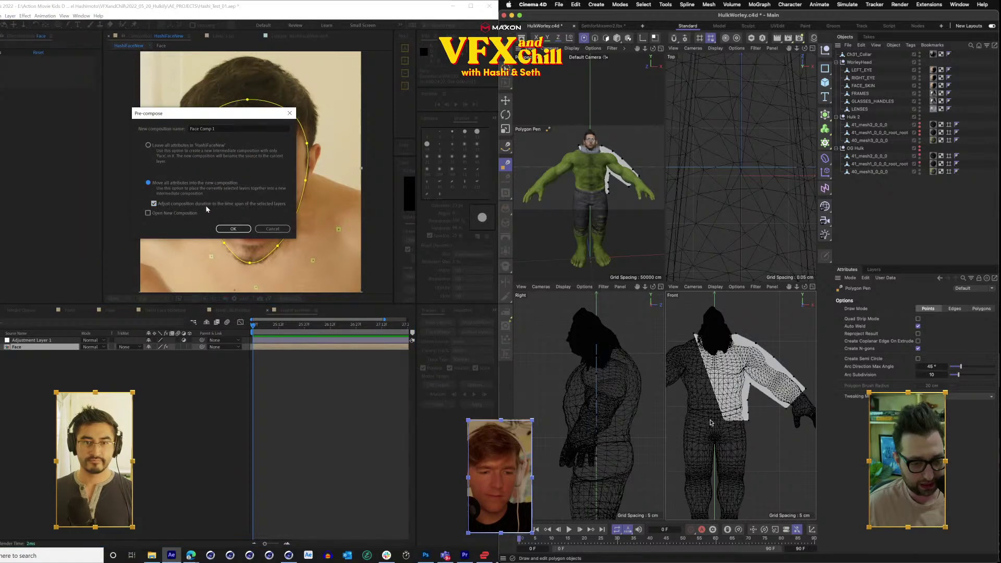
left_click(229, 128)
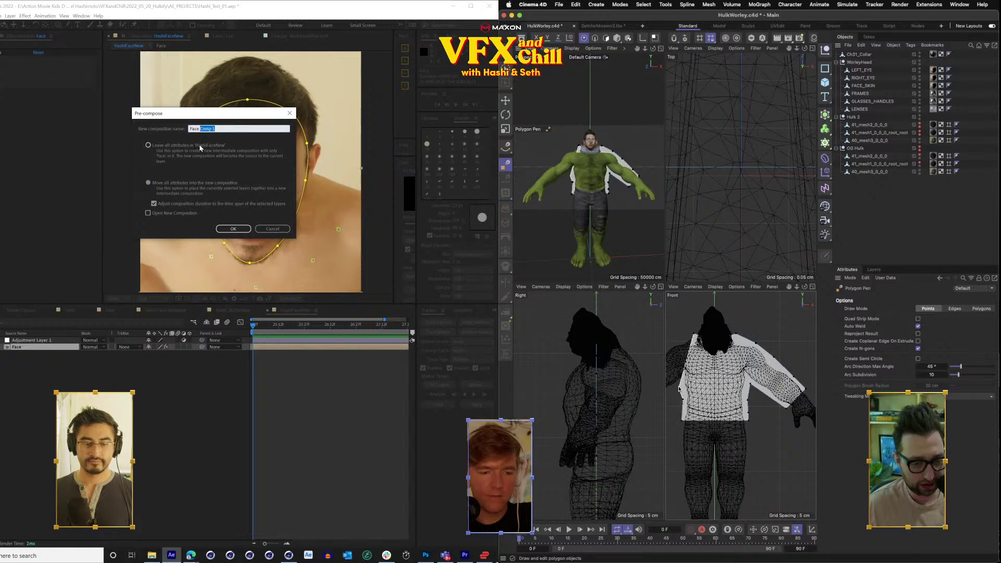
type("TEmp Stabilize")
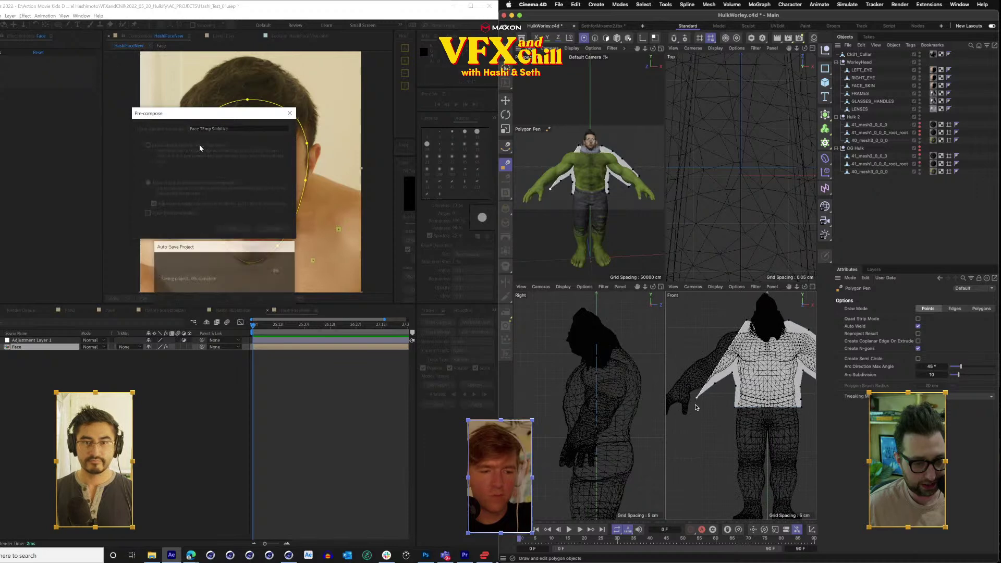
key("Return")
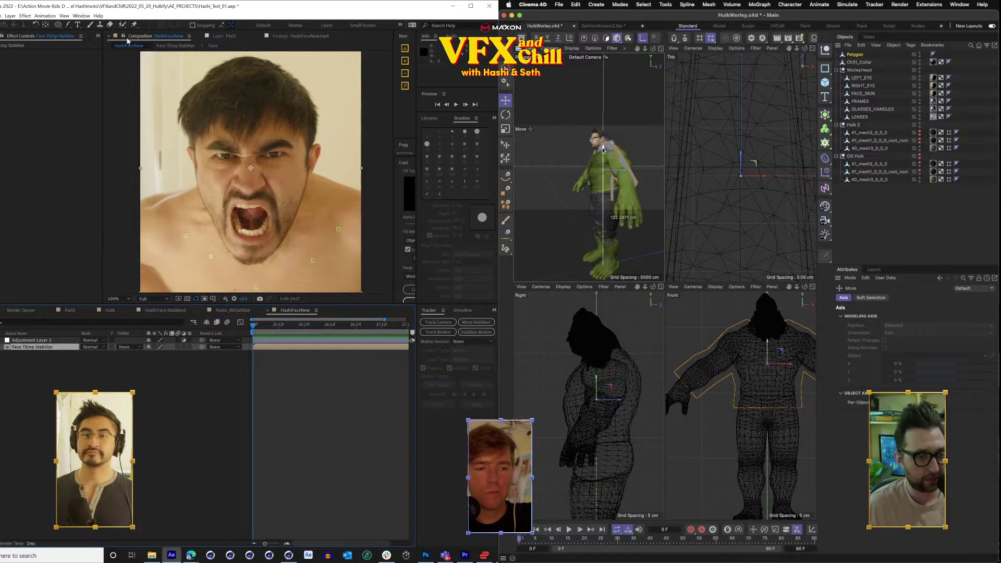
Paste the toner effect onto the Face TEmp Stabilize layer and add a duplicate above it without the toner.
left_click(41, 256)
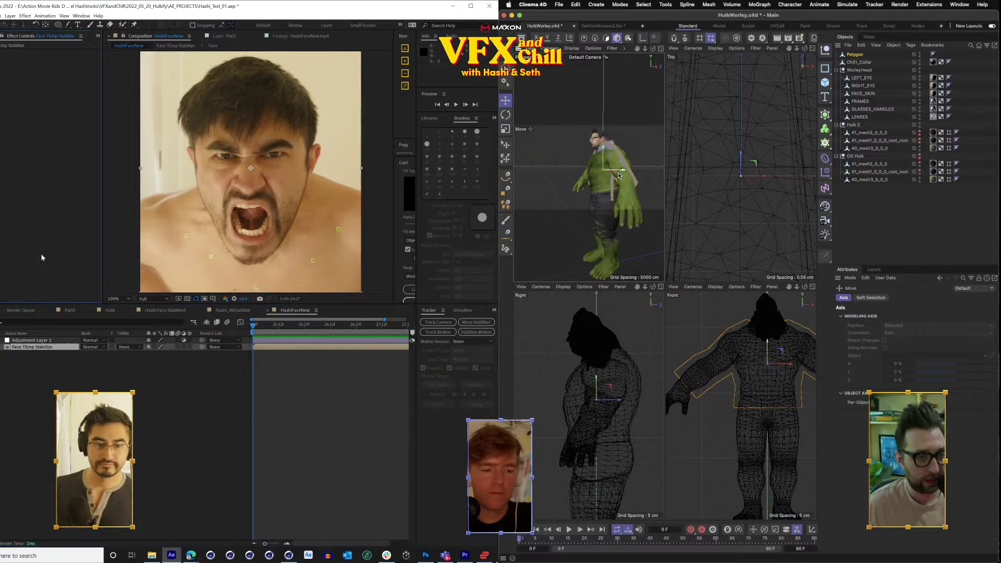
key("ctrl+v")
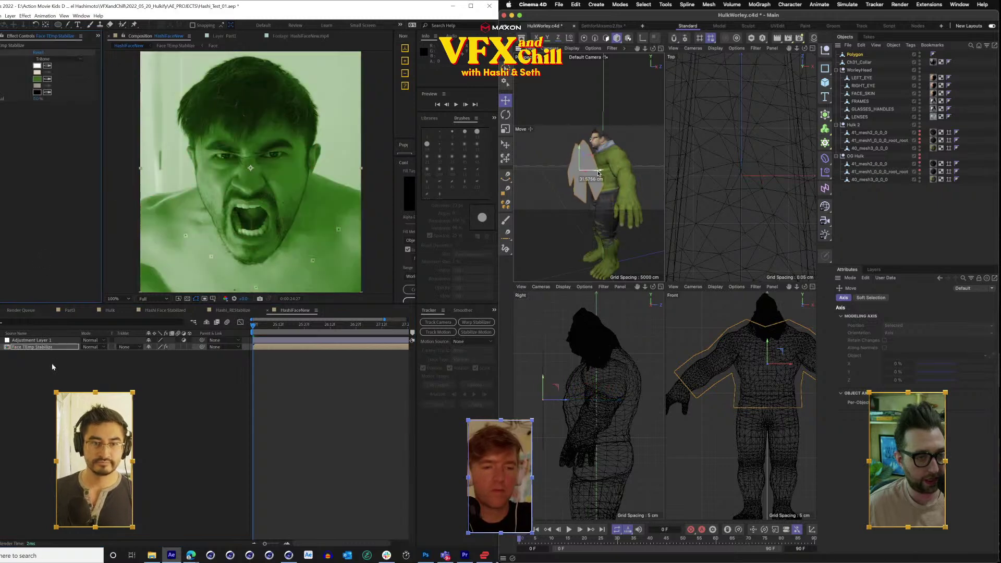
key("ctrl+d")
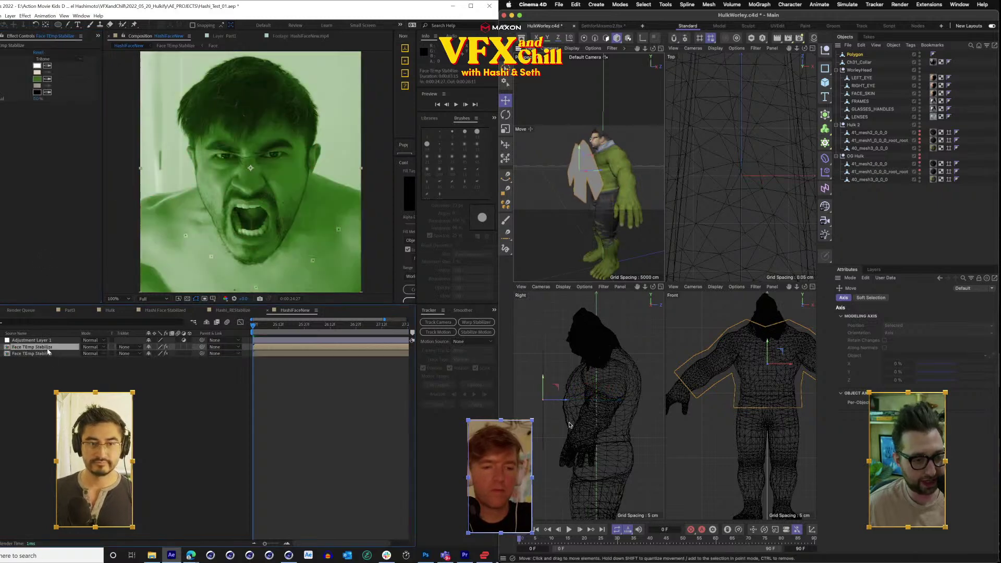
key("Delete")
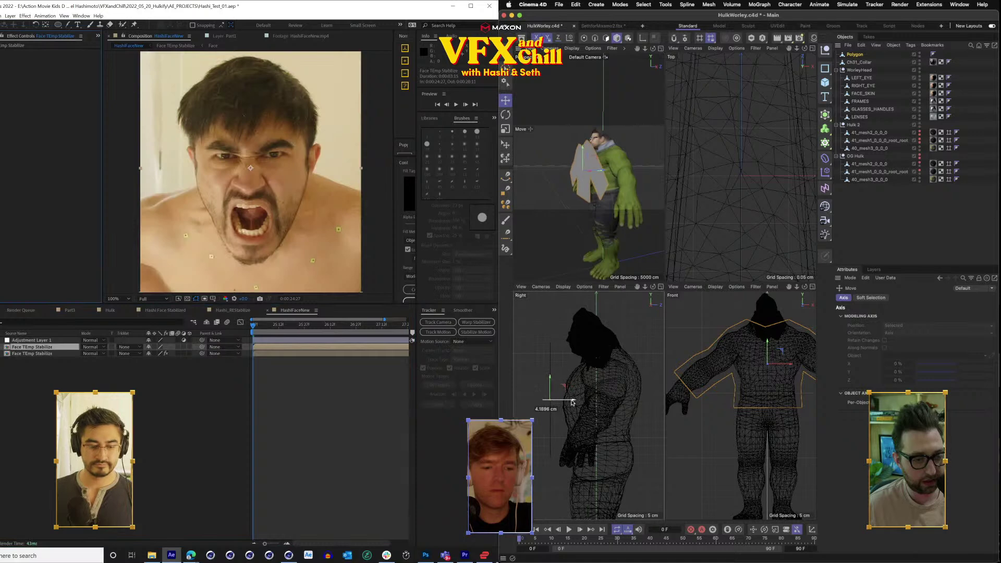
Apply Extract to the upper Face TEmp Stabilize copy, keeping only its darker areas, and position the shirt polygon in front of the body.
left_click_drag(569, 402, 570, 402)
type("extr")
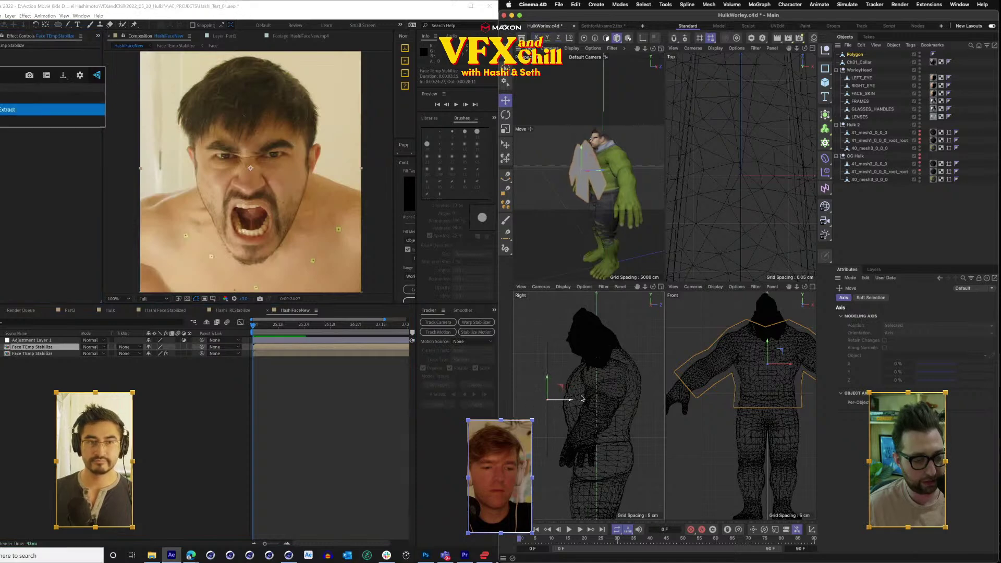
key("Return")
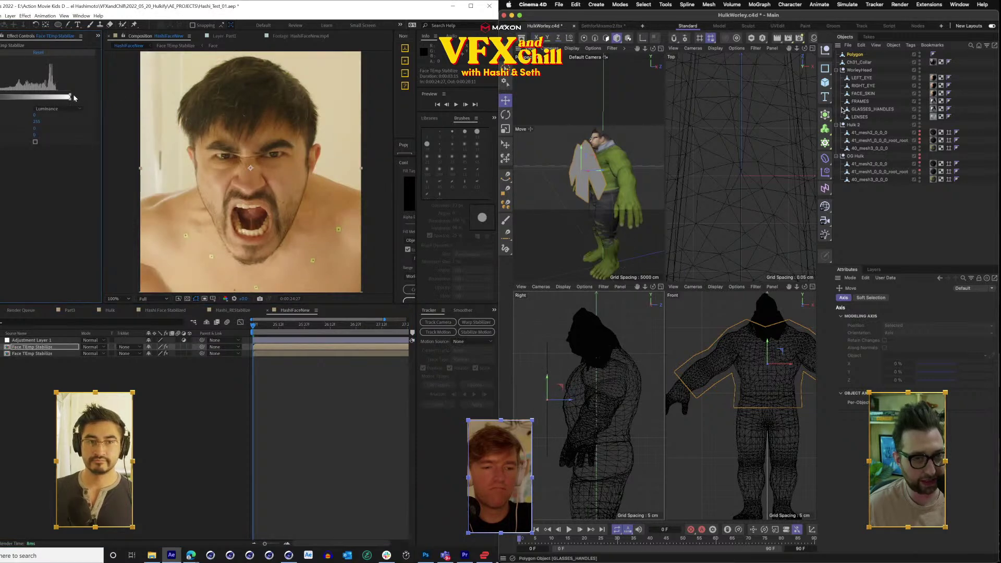
left_click_drag(65, 97, 51, 122)
left_click(855, 54)
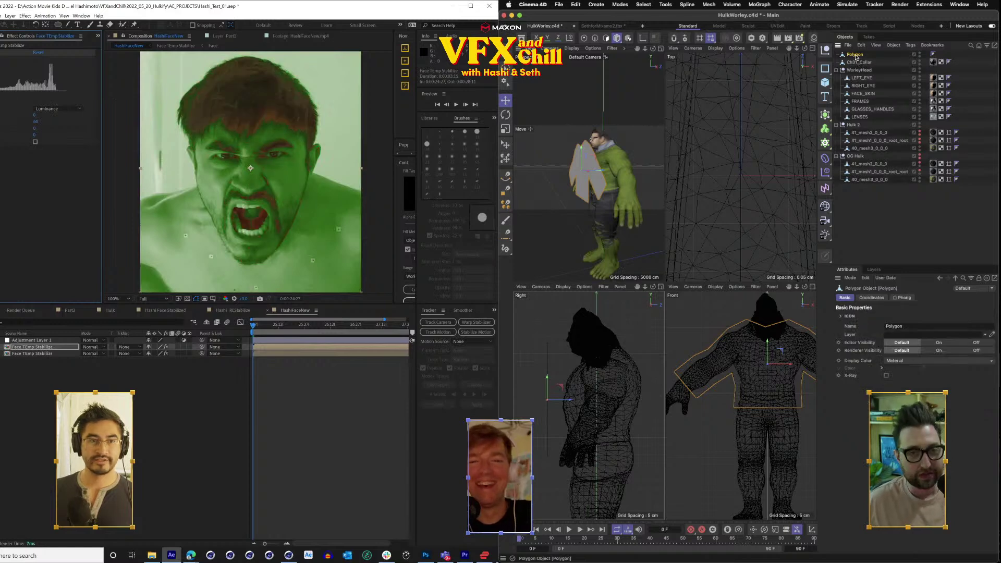
left_click_drag(12, 97, 9, 98)
Apply Brightness & Contrast after Extract on the upper Face TEmp Stabilize copy.
left_click(684, 3)
mouse_move(708, 3)
key("ctrl+alt+shift+e")
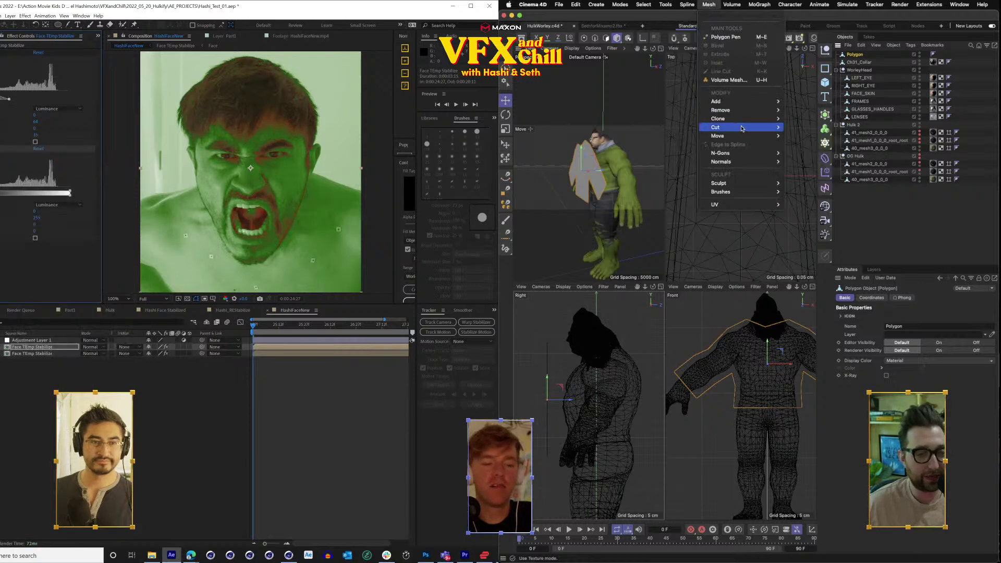
key("ctrl+z")
right_click(10, 174)
mouse_move(108, 269)
mouse_move(734, 101)
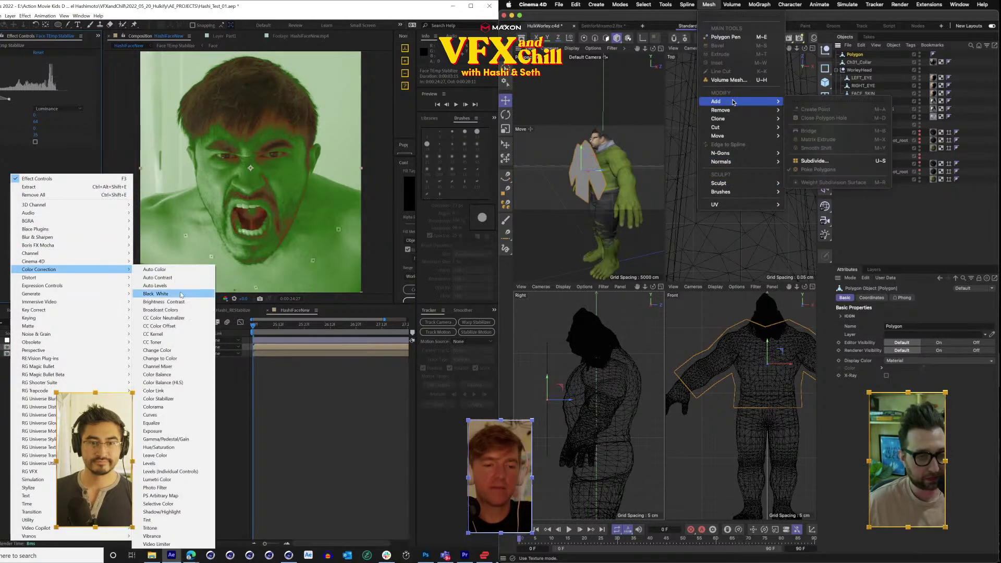
left_click(156, 302)
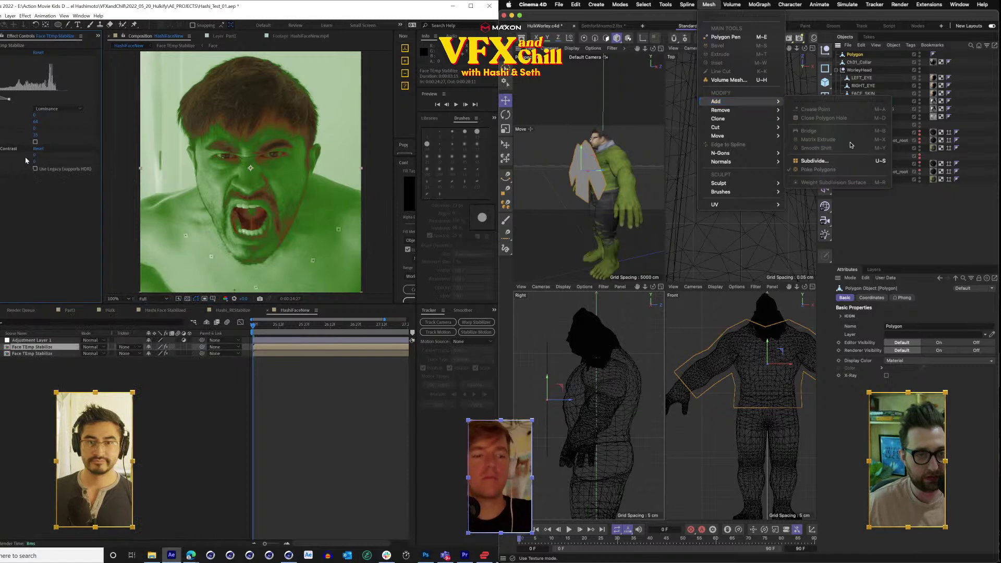
In Cinema 4D, try to subdivide the shirt polygon in Model mode using the Catmull-Clark pattern with 1 subdivision.
left_click(834, 160)
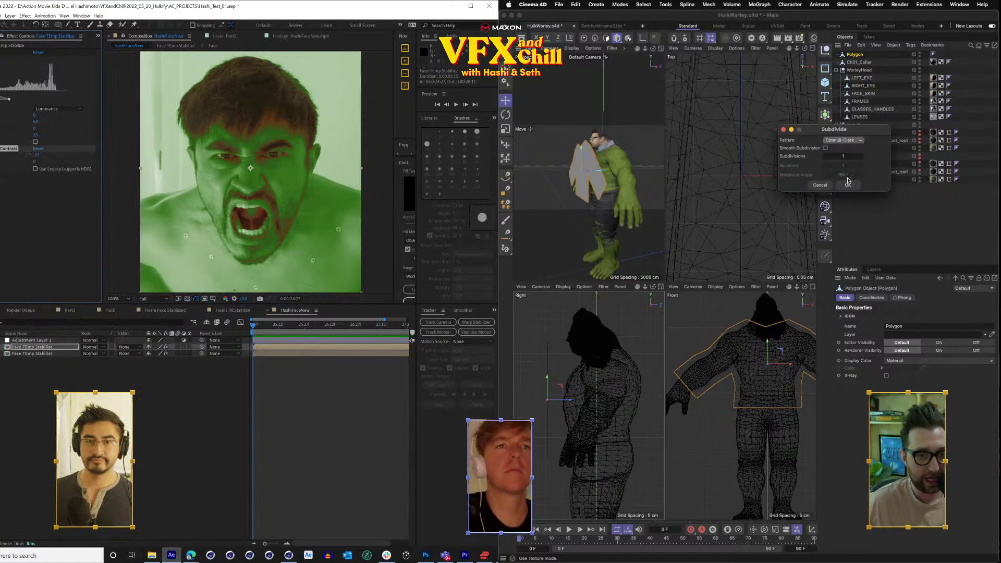
left_click(847, 185)
left_click_drag(652, 48, 720, 49)
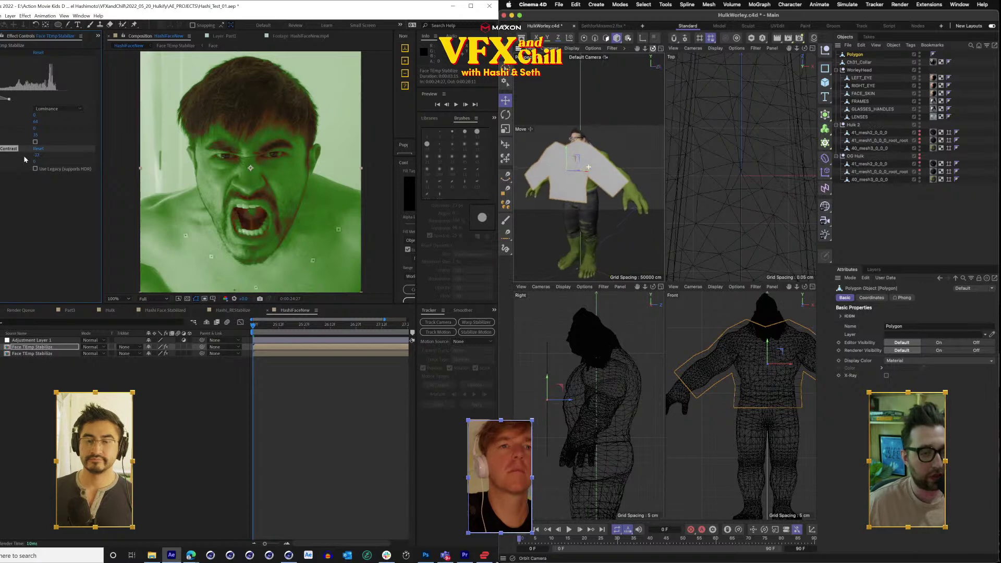
Switch to Polygons mode and subdivide the shirt polygon with the Catmull-Clark pattern and 1 subdivision.
left_click(605, 38)
scroll(570, 172, "up", 5)
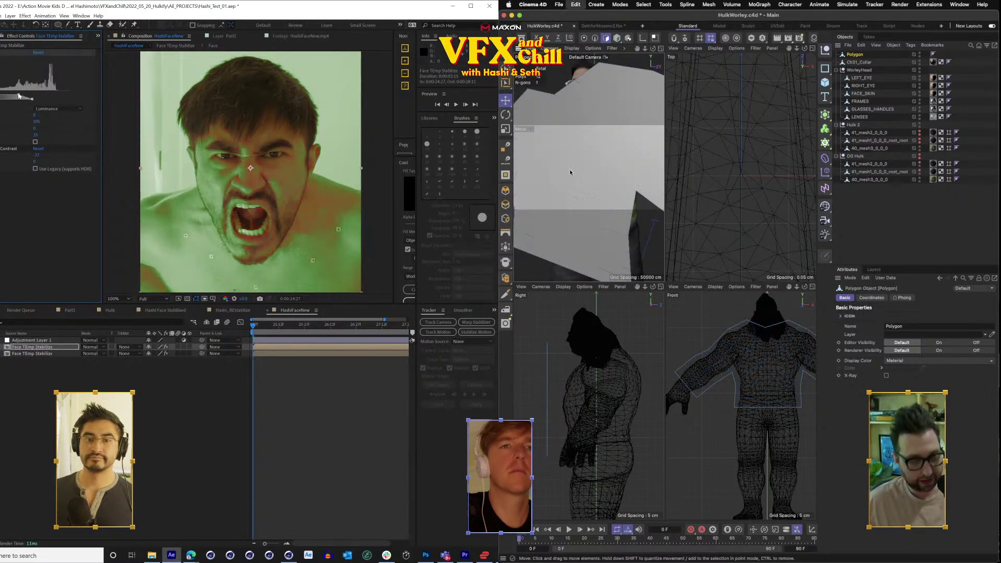
scroll(596, 191, "down", 5)
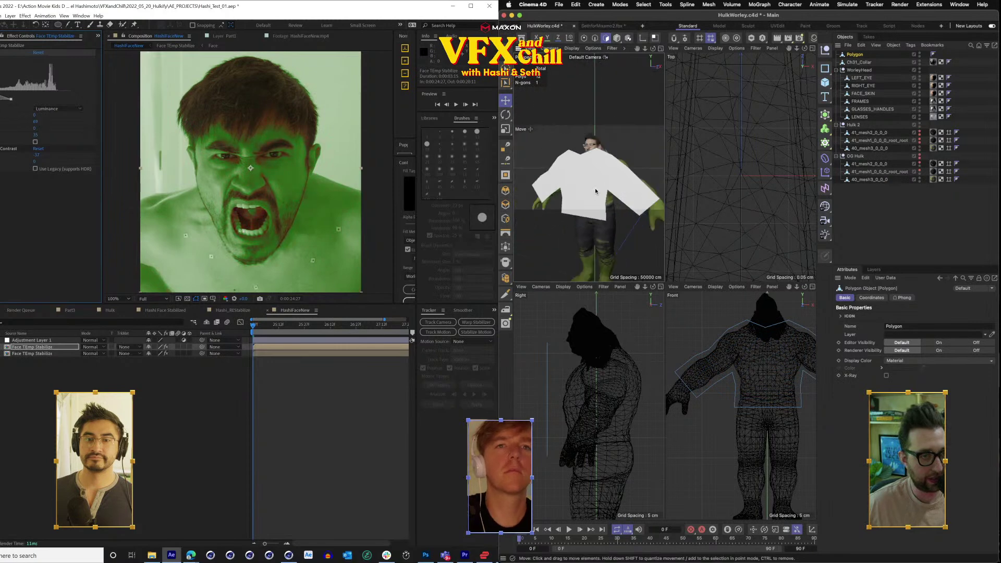
left_click(686, 5)
mouse_move(708, 5)
mouse_move(740, 108)
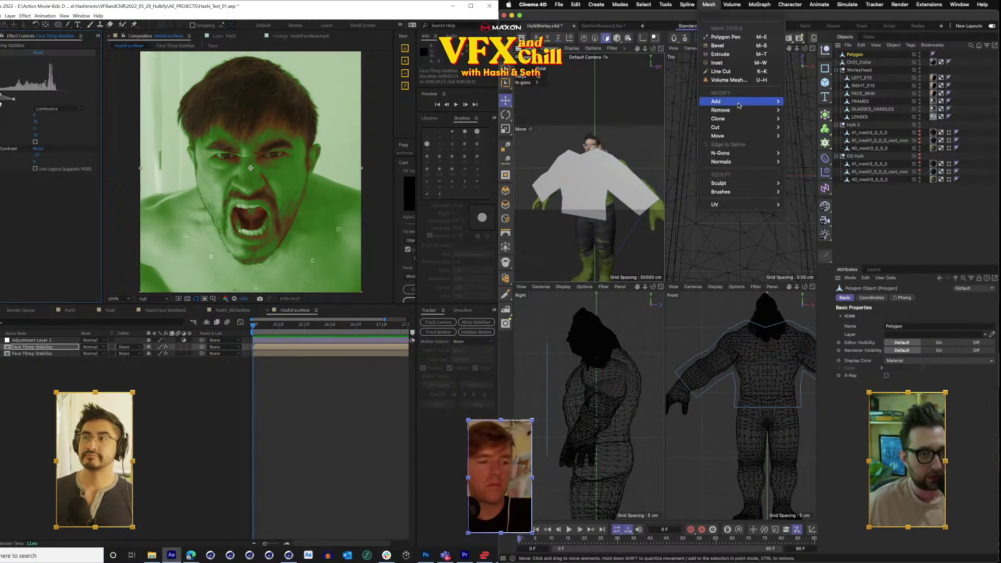
left_click(823, 163)
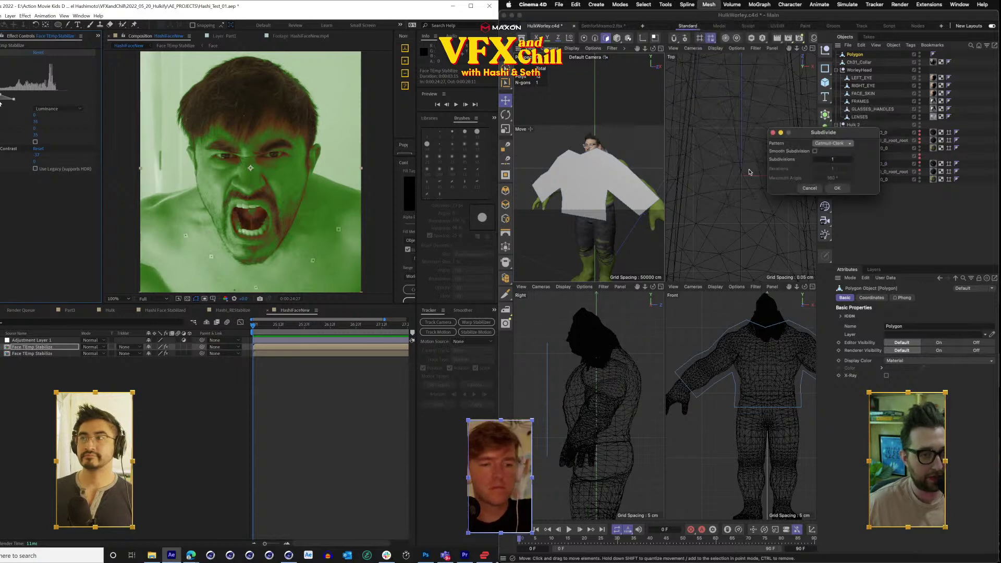
left_click(836, 188)
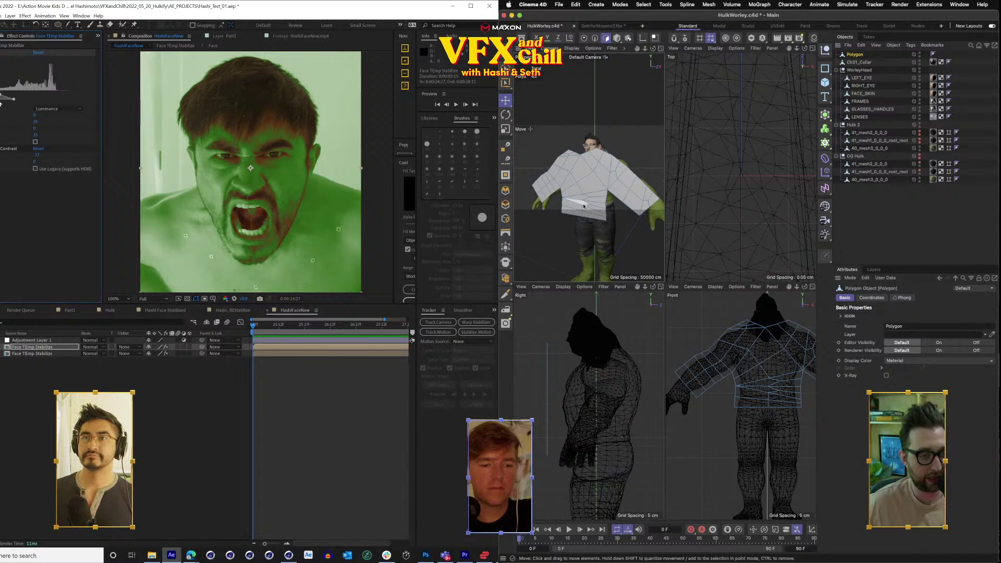
scroll(584, 207, "up", 2)
mouse_move(653, 49)
left_mouse_down()
mouse_move(681, 51)
mouse_move(615, 51)
mouse_move(653, 50)
left_mouse_up()
In After Effects, duplicate the upper Face TEmp Stabilize layer and remove Extract and Brightness & Contrast from the new copy.
left_click(139, 413)
left_click(30, 354)
left_click_drag(267, 326, 377, 333)
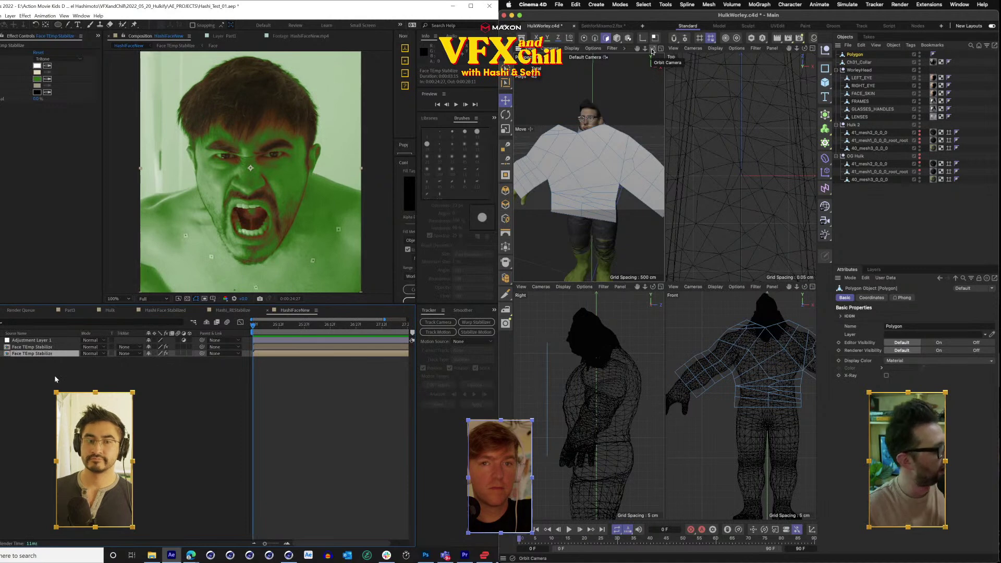
left_click(35, 348)
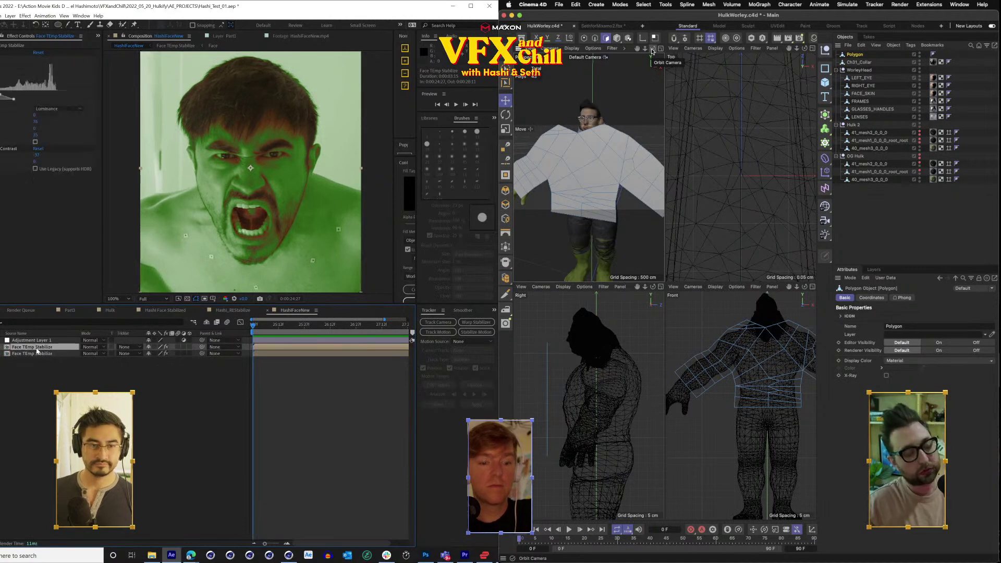
key("ctrl+d")
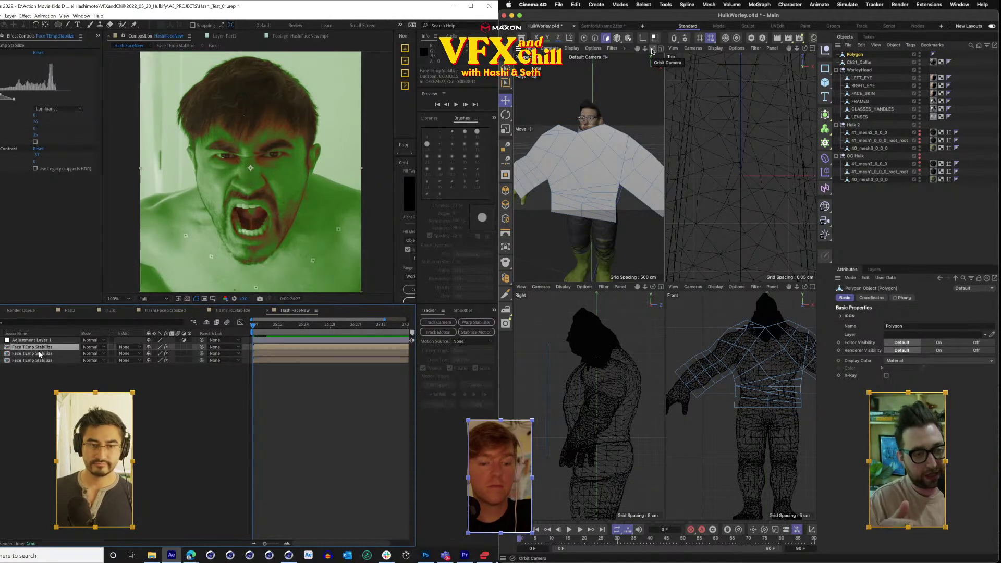
left_click(8, 52)
key("Delete")
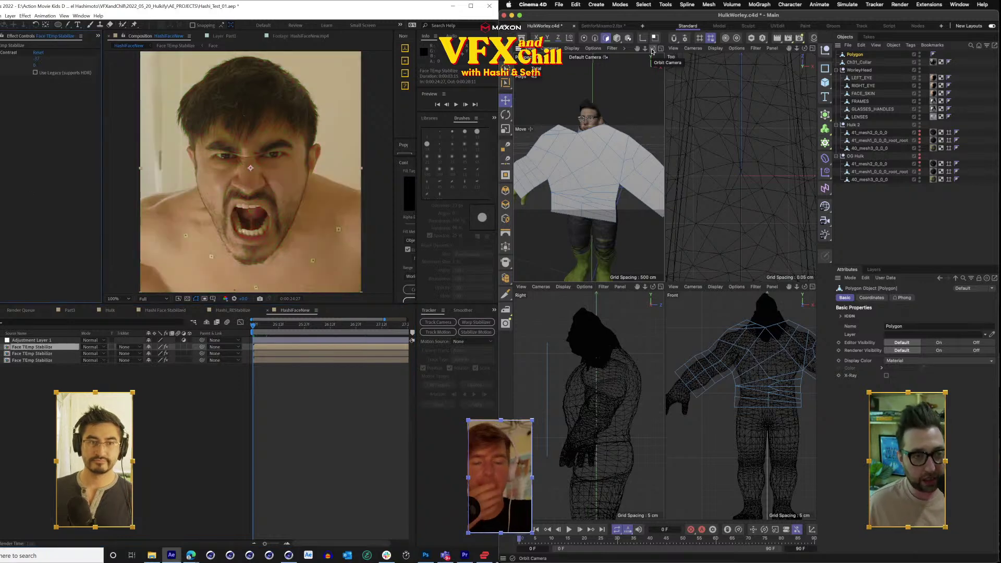
left_click(8, 53)
left_click_drag(652, 51, 632, 93)
key("Delete")
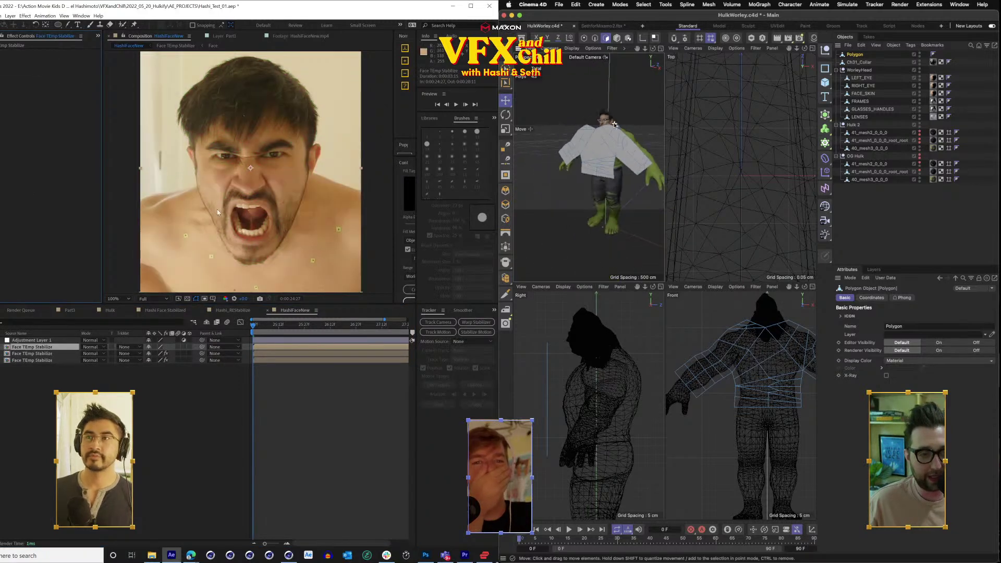
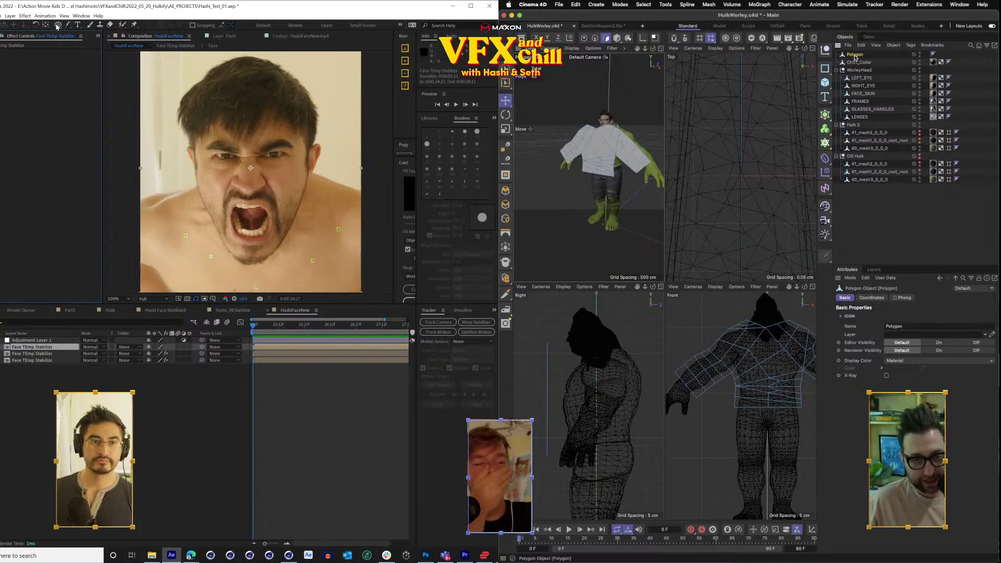
In Cinema 4D, duplicate the shirt polygon and move the copy behind the Hulk's back in Model mode.
left_click(58, 26)
key("super+v")
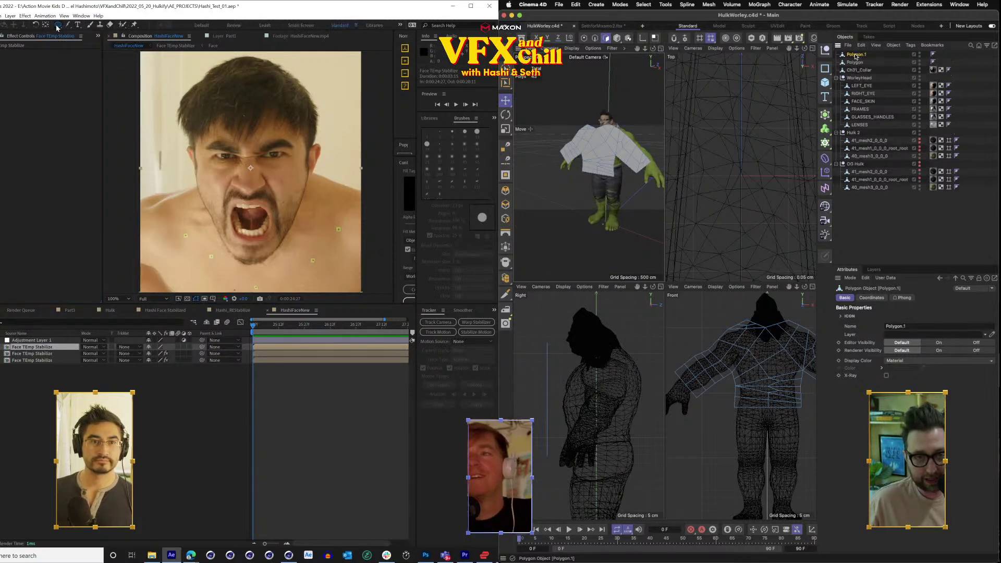
left_click(71, 26)
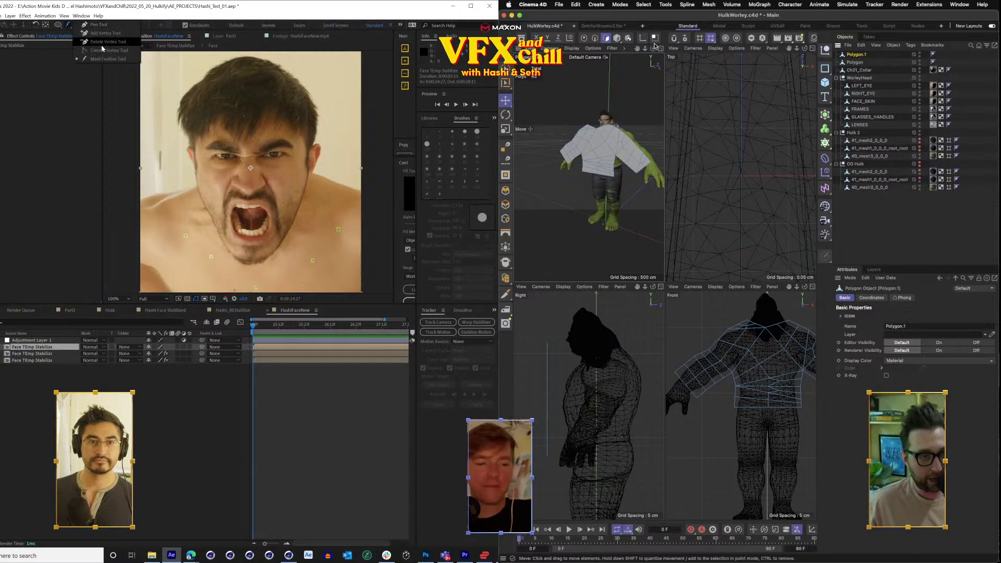
left_click_drag(654, 49, 654, 50)
left_click(618, 39)
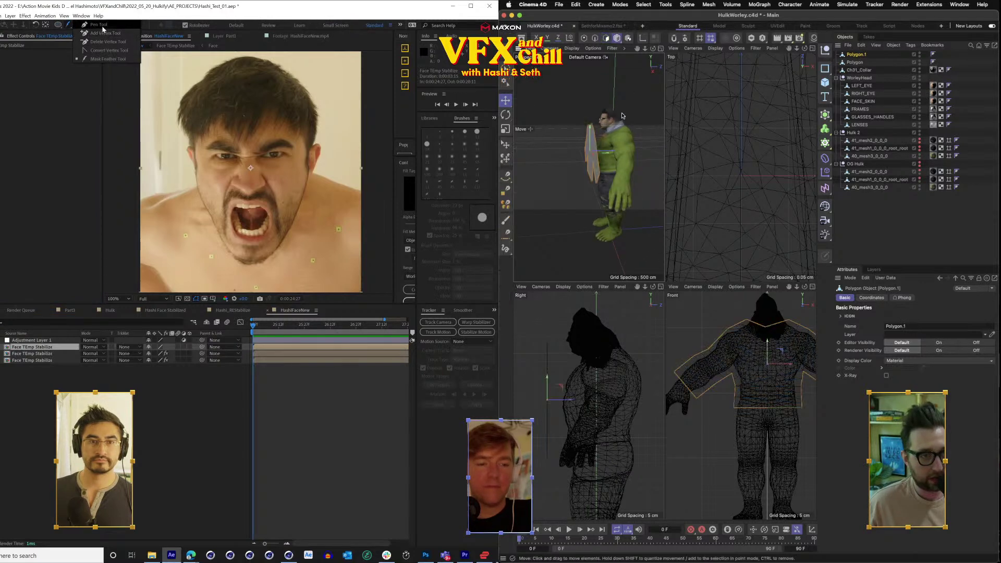
left_click(102, 26)
left_click_drag(615, 153, 658, 180)
scroll(269, 235, "up", 1)
left_click_drag(270, 234, 266, 131)
left_click_drag(657, 402, 661, 403)
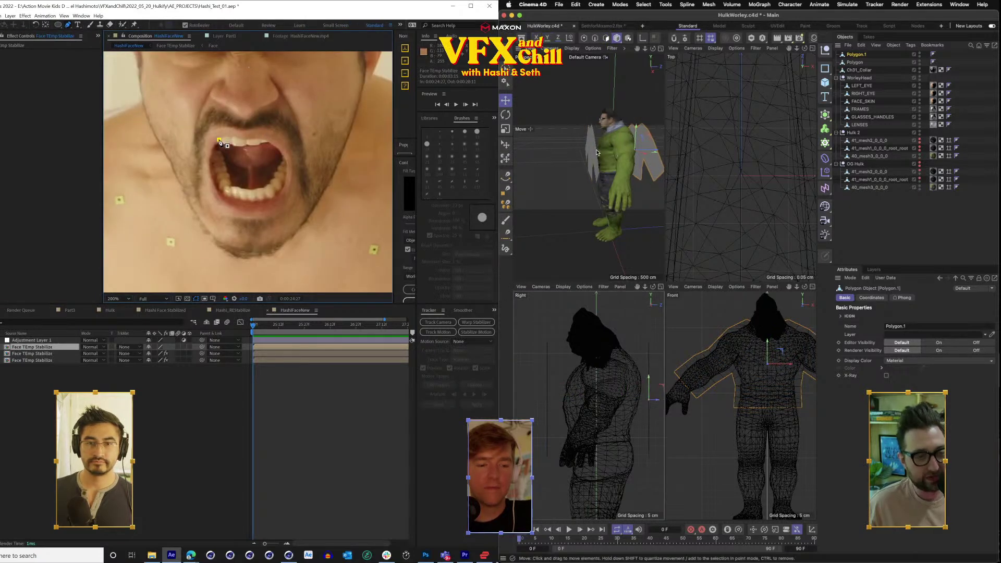
In After Effects, draw a closed Pen tool mask around the open mouth on the top Face TEmp Stabilize layer.
left_click_drag(589, 167, 654, 49)
left_click(267, 140)
left_click(288, 168)
left_click(276, 198)
left_click_drag(566, 173, 589, 167)
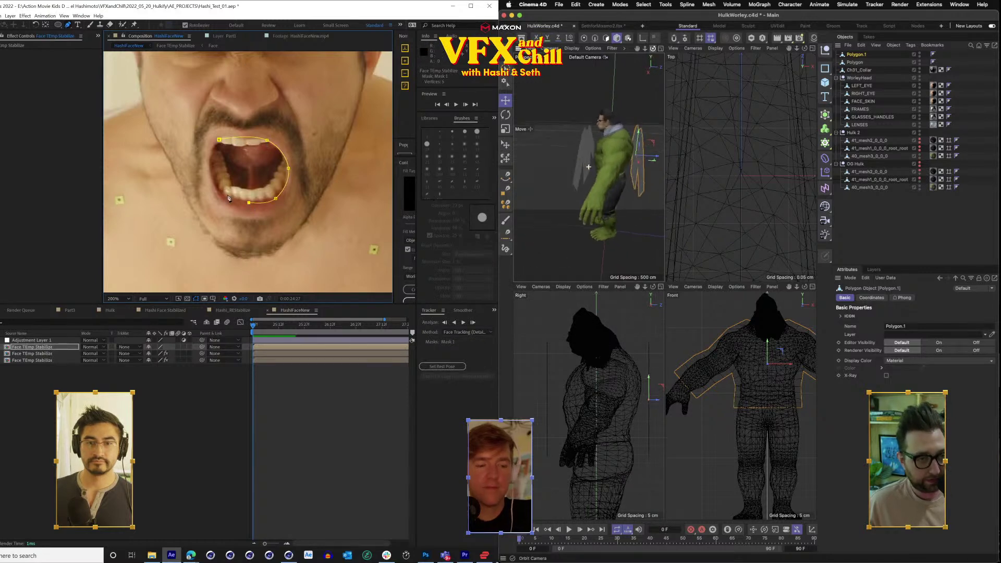
left_click(218, 140)
Set the mouth mask's tracking method to Position, Scale, Rotation & Skew, and switch Cinema 4D to Polygons mode.
left_click(476, 332)
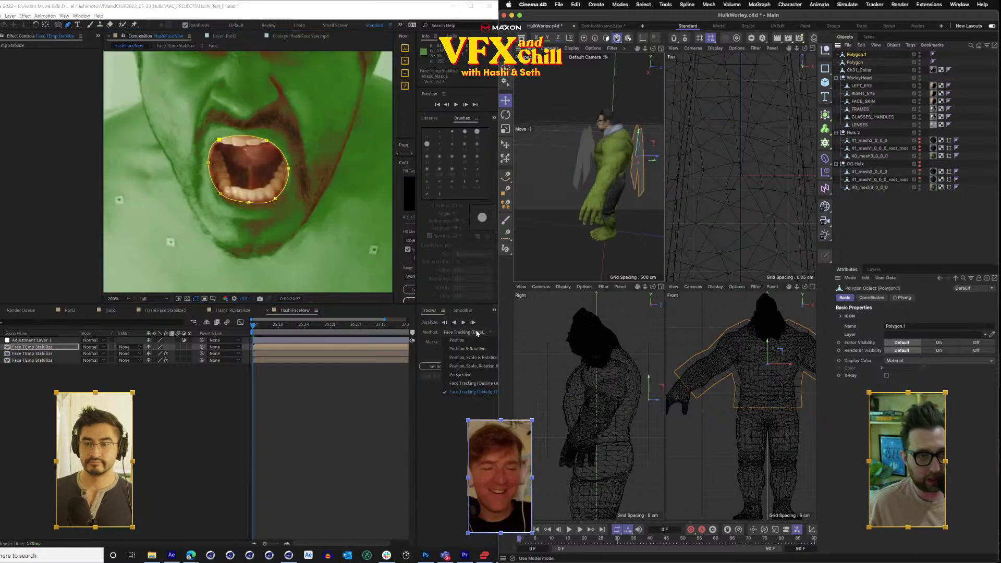
left_click(605, 38)
left_click(485, 366)
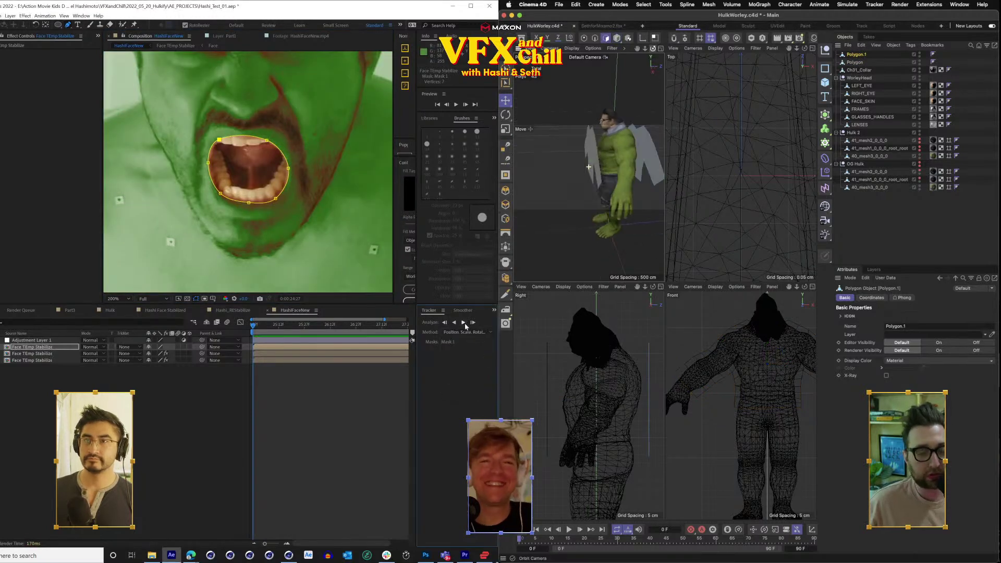
In Cinema 4D, select all polygons of the rear shirt copy, Polygon.1, with Live Selection active.
mouse_move(653, 49)
left_mouse_down()
mouse_move(639, 49)
mouse_move(664, 50)
mouse_move(653, 50)
left_mouse_up()
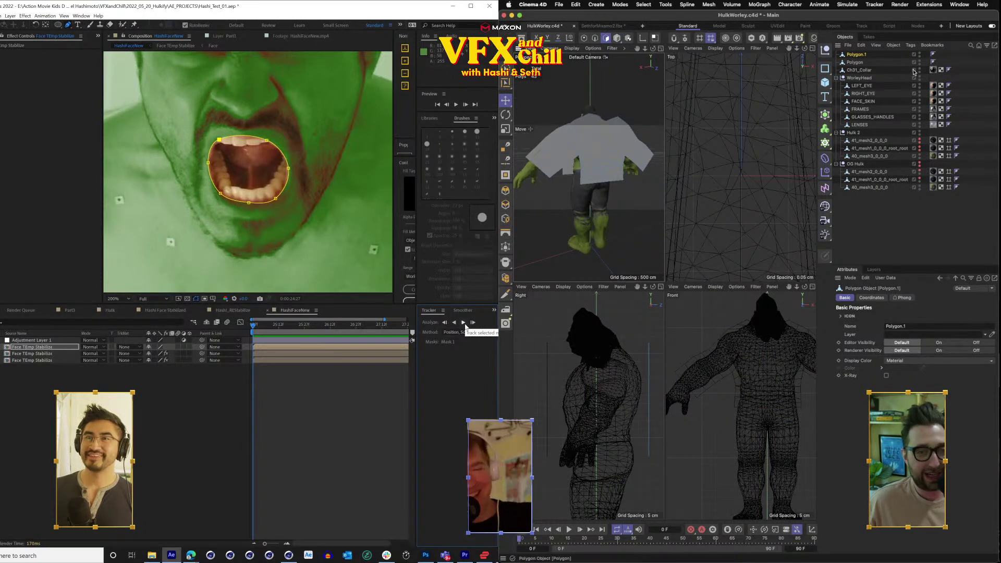
key("super+a")
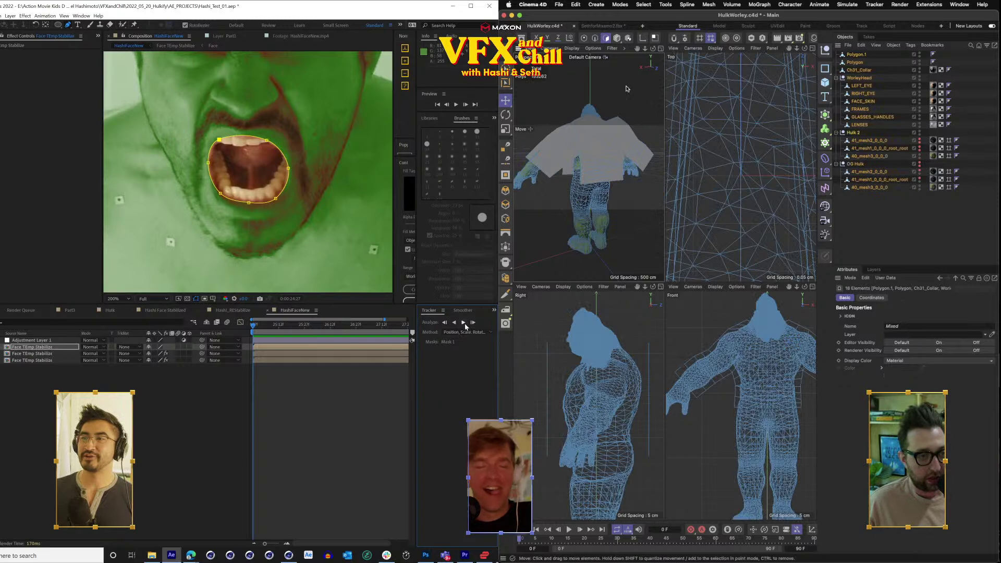
left_click(505, 83)
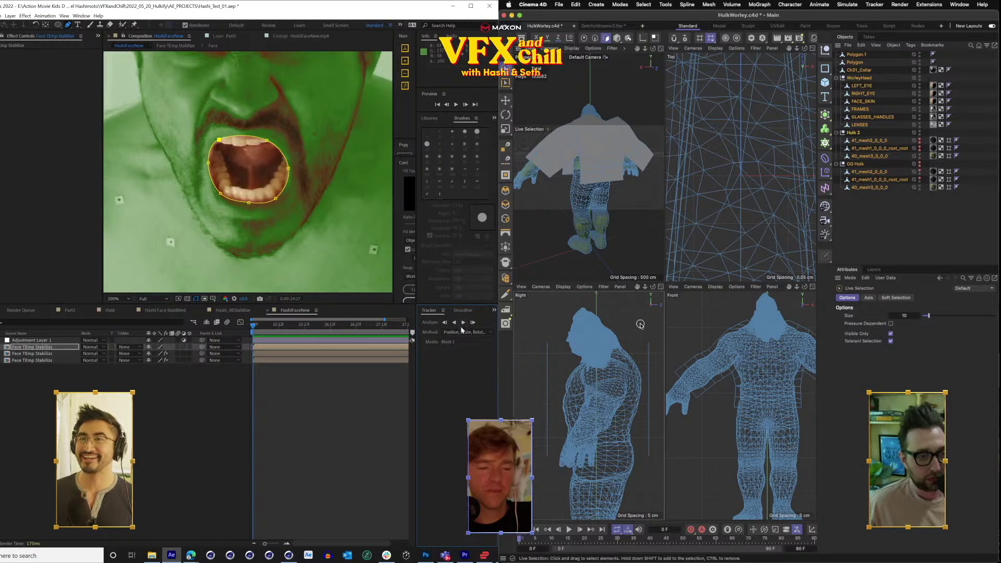
left_click(859, 54)
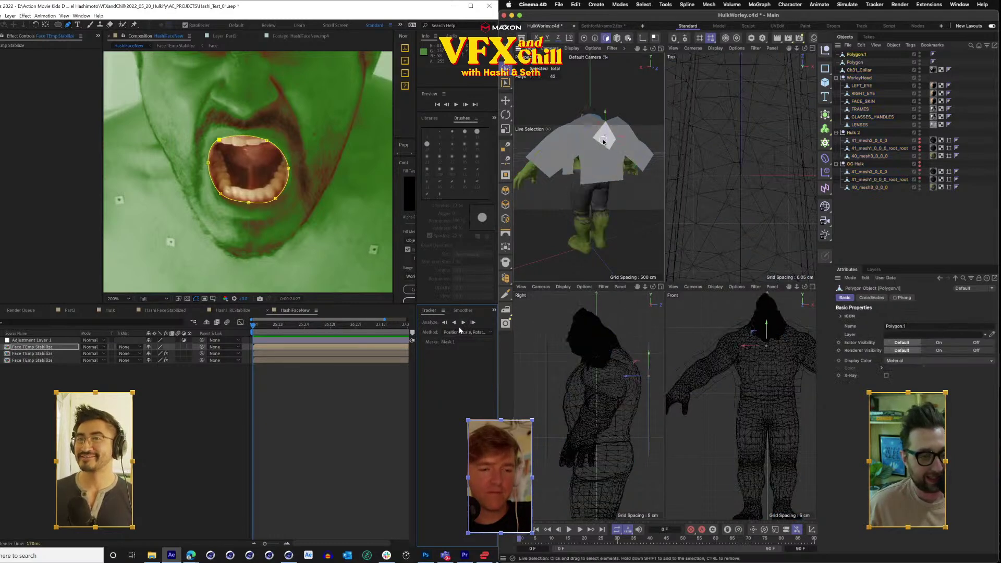
key("super+a")
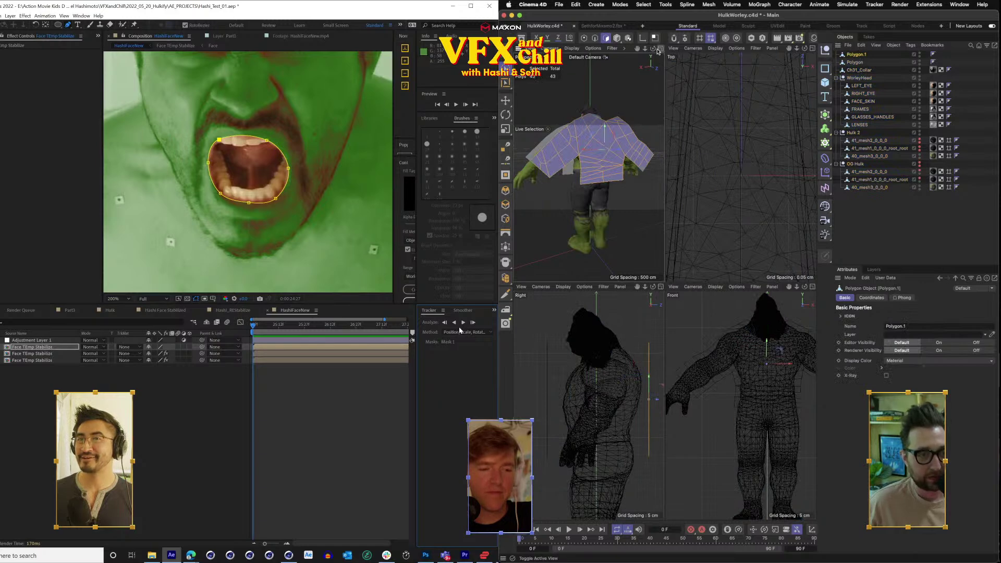
left_click_drag(652, 49, 674, 50)
In After Effects, increase the mouth mask's feather and track the mask forward through the clip.
key("f")
left_click(858, 62)
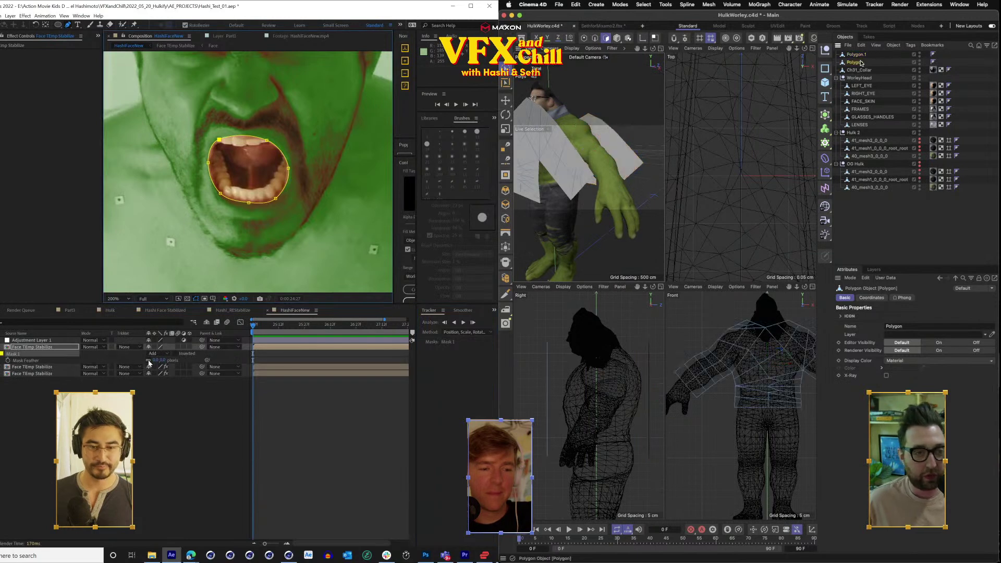
left_click_drag(148, 361, 156, 360)
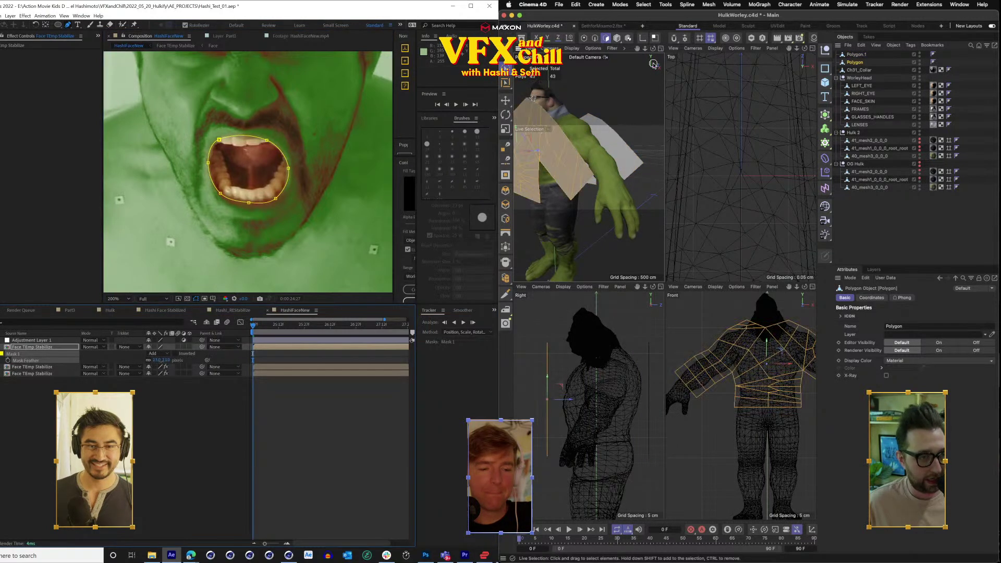
left_click_drag(652, 49, 755, 54)
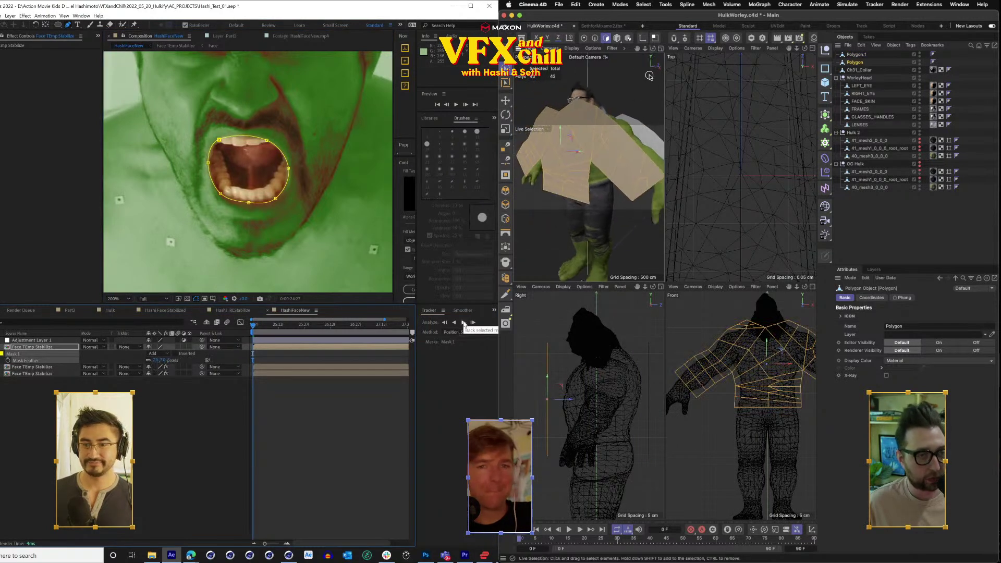
left_click(464, 324)
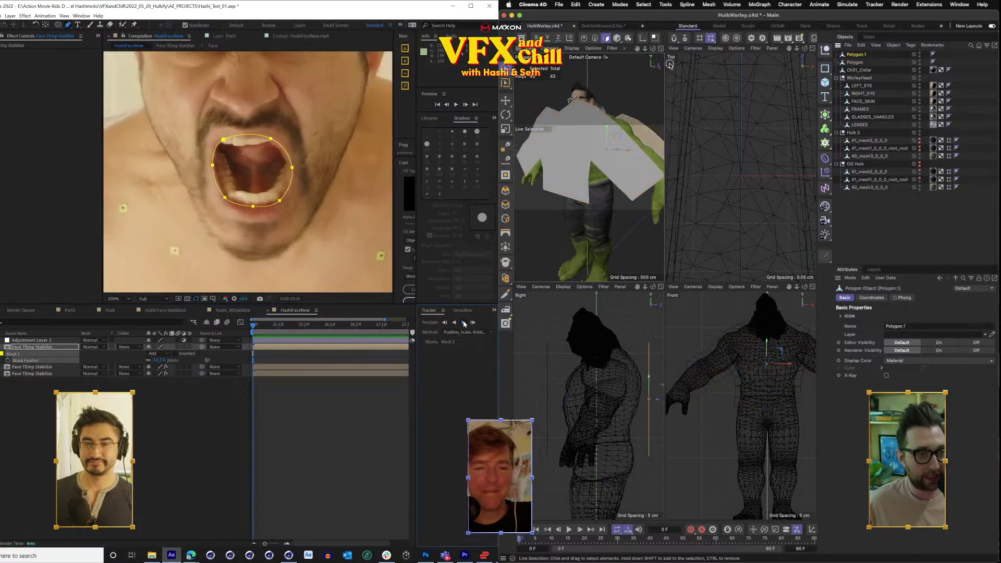
Examine the facing of the front and rear shirt polygons in Cinema 4D and the masked mouth in After Effects.
left_click(576, 131)
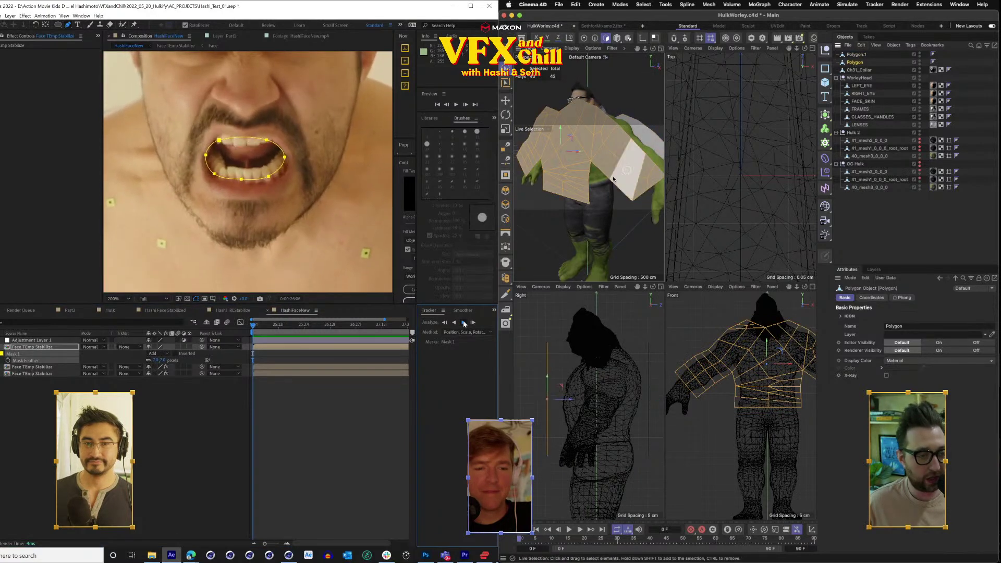
left_click(855, 55)
left_click_drag(653, 48, 589, 51)
key("h")
left_click_drag(589, 131, 622, 130)
scroll(622, 130, "up", 8)
left_click_drag(391, 327, 233, 351)
scroll(623, 131, "down", 5)
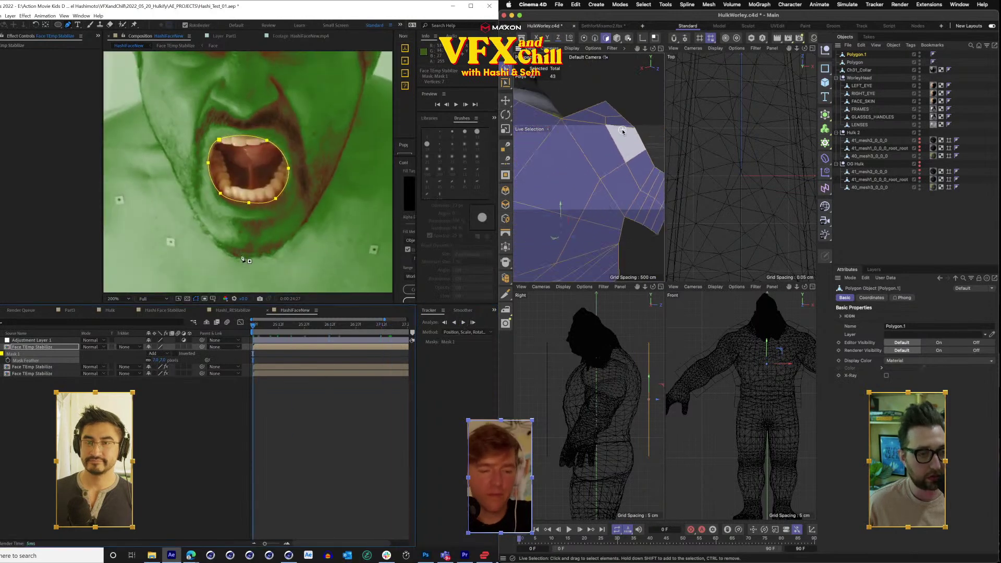
scroll(267, 238, "down", 1)
left_click(336, 461)
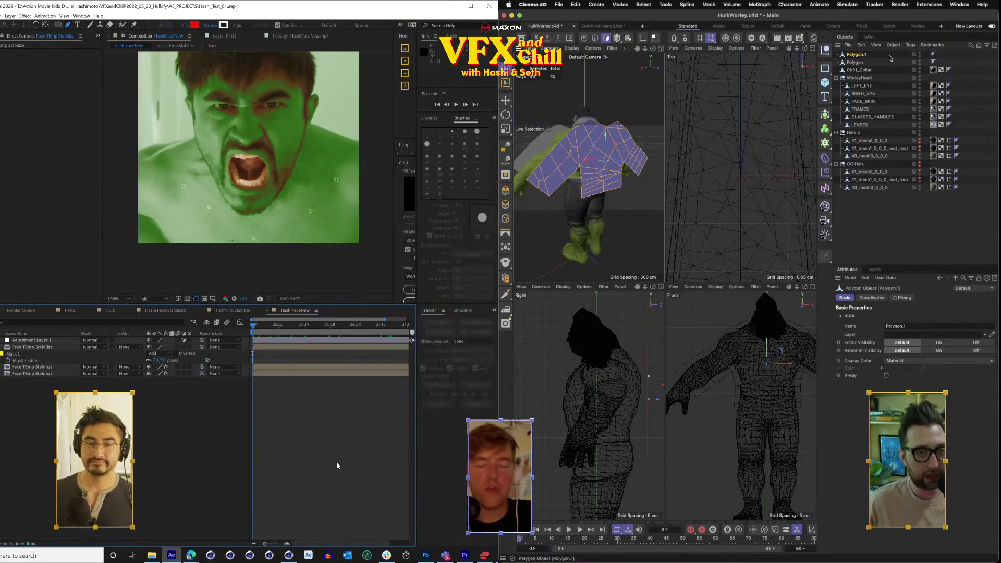
left_click_drag(286, 218, 277, 227)
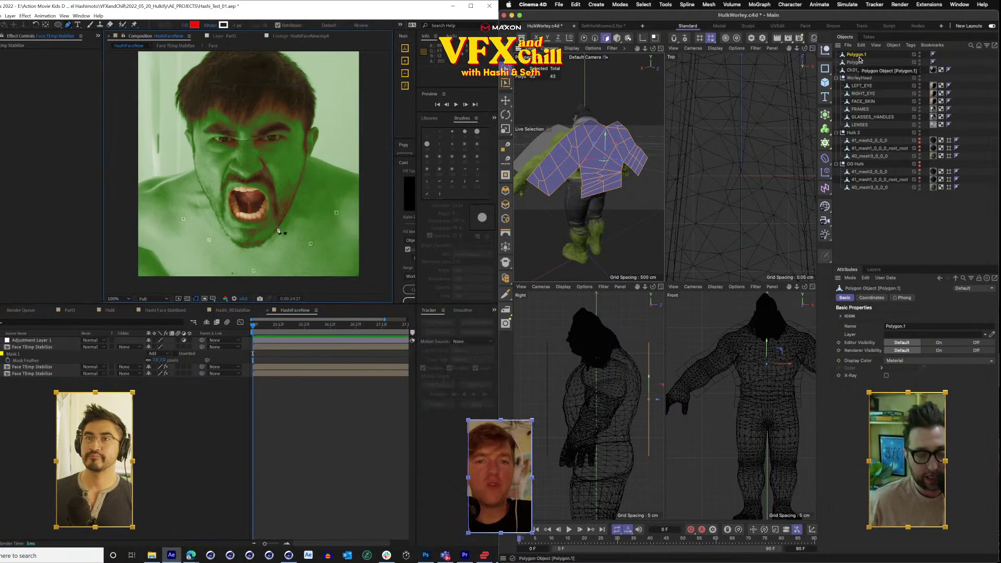
In Cinema 4D, reverse the normals of the rear shirt polygon, including its user normals.
left_click(700, 4)
mouse_move(746, 162)
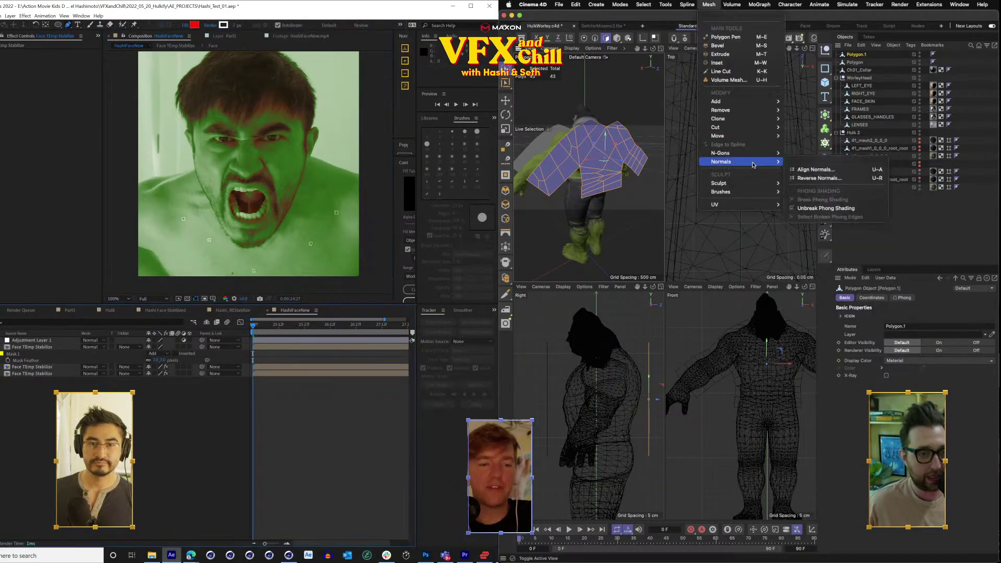
left_click(820, 177)
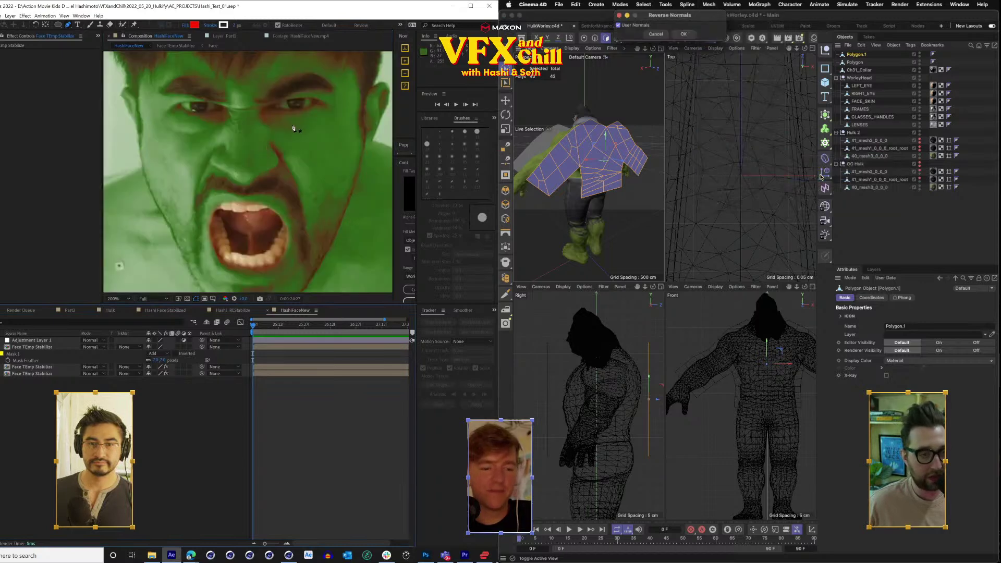
left_click(683, 34)
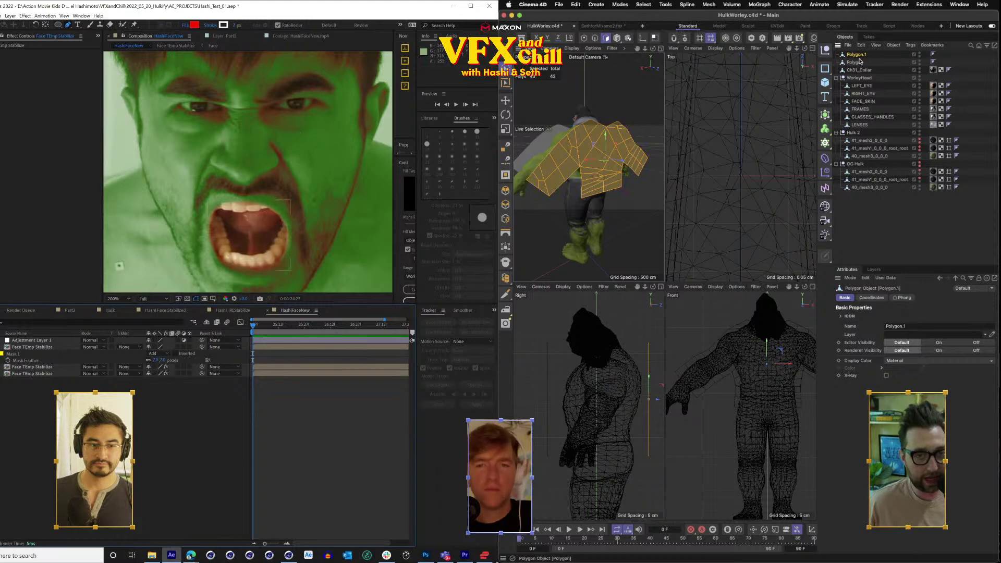
Mask the eye on the right of the face in After Effects, and merge both shirt polygons in Cinema 4D with Connect Objects + Delete.
left_click(32, 347)
left_click(861, 61, "shift")
scroll(328, 92, "up", 1)
left_click_drag(329, 92, 223, 212)
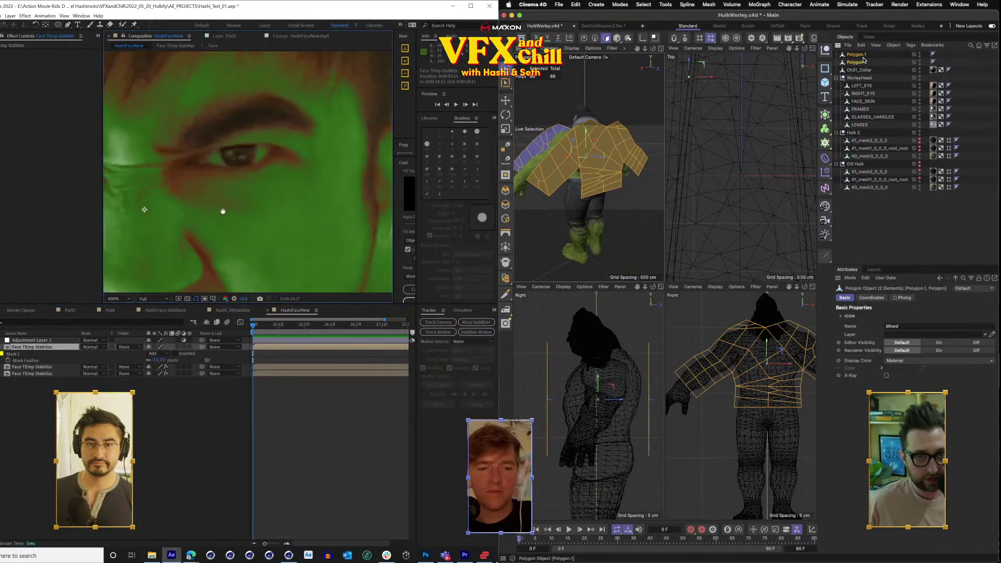
left_click(184, 162)
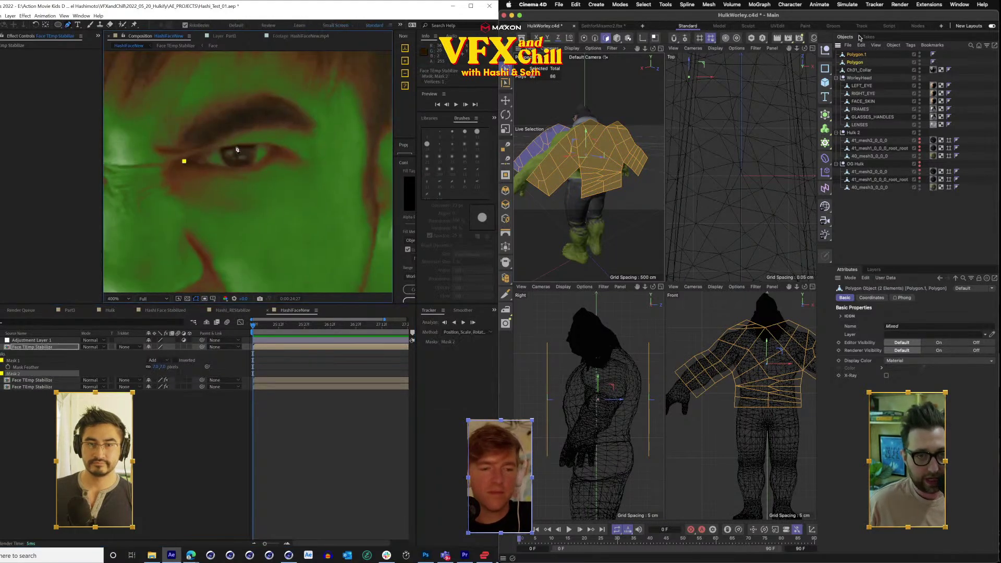
left_click(229, 147)
right_click(859, 62)
left_click(275, 147)
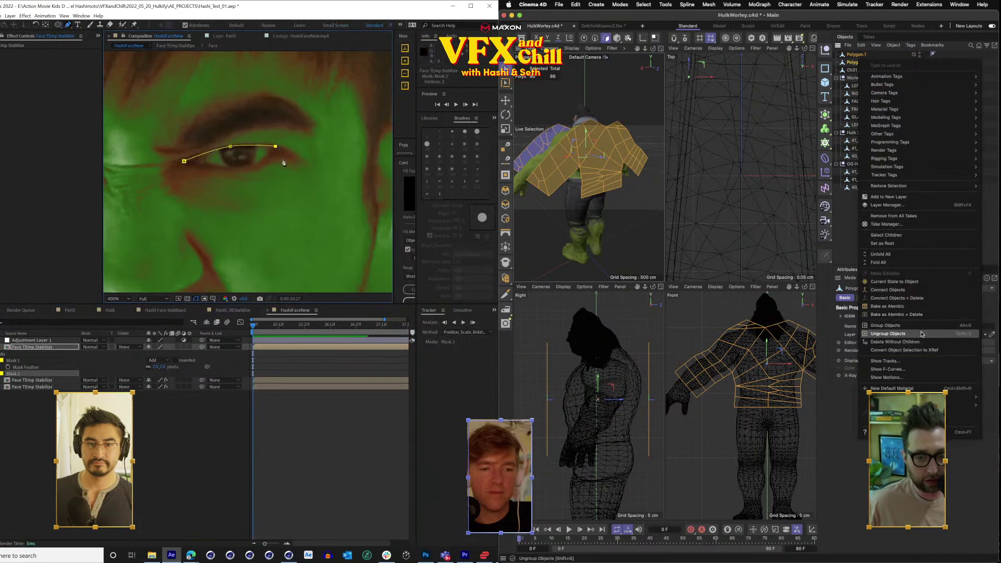
left_click(253, 168)
left_click(208, 170)
left_click(908, 297)
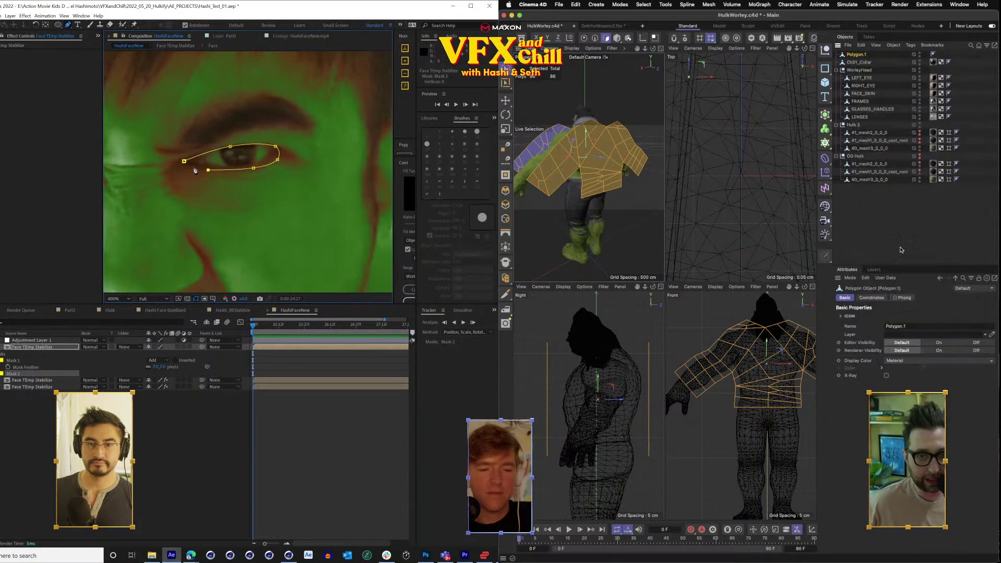
left_click(184, 161)
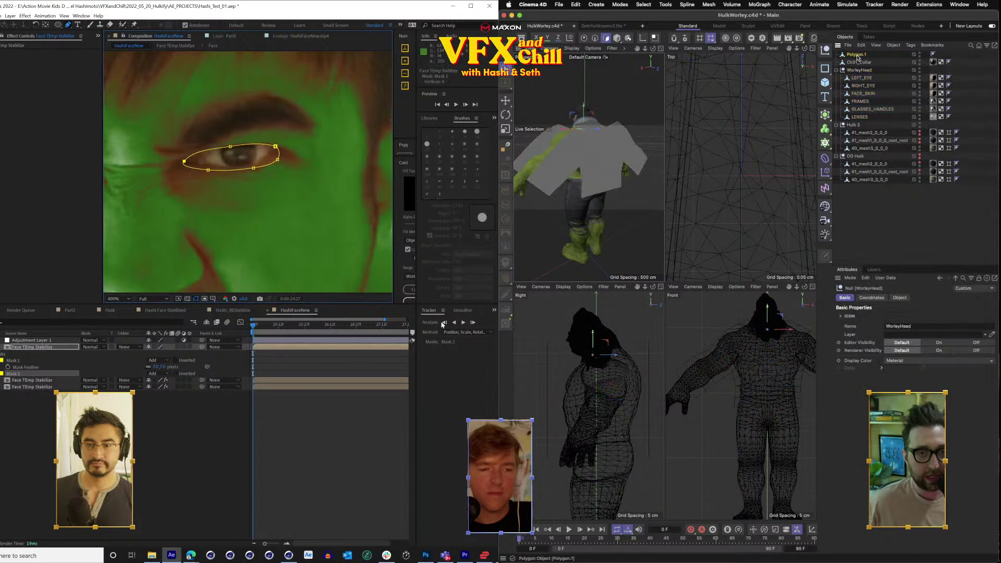
Track the eye mask forward in After Effects, and activate Bridge in Edges mode on the merged shirt in an enlarged Cinema 4D perspective view.
left_click(466, 323)
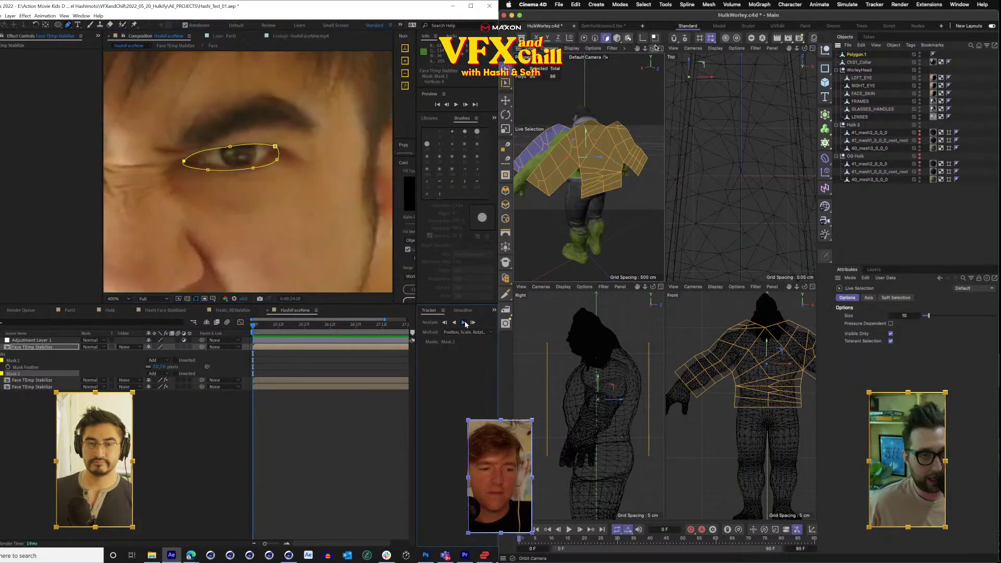
left_click(591, 40)
left_click_drag(558, 128, 594, 133)
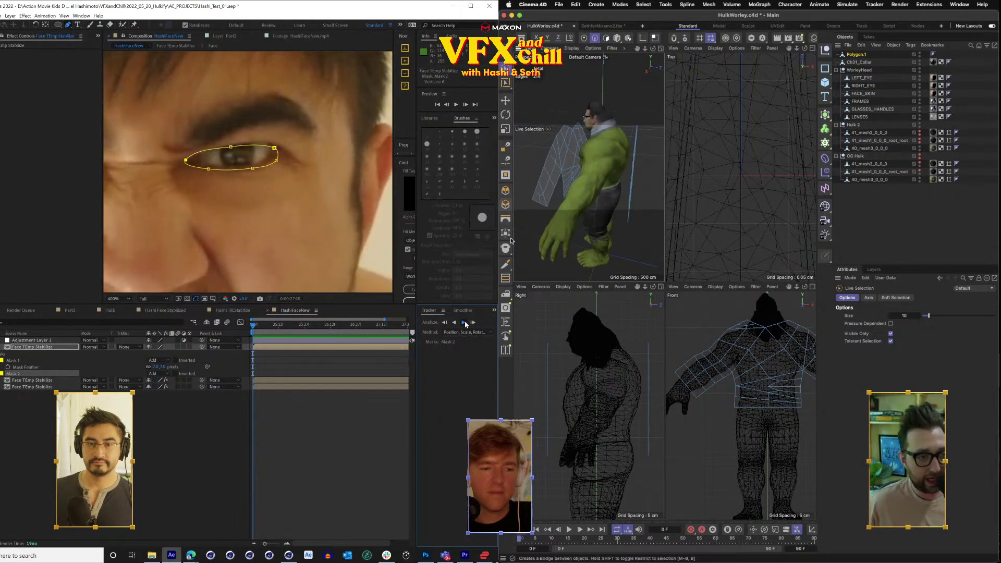
left_click(505, 218)
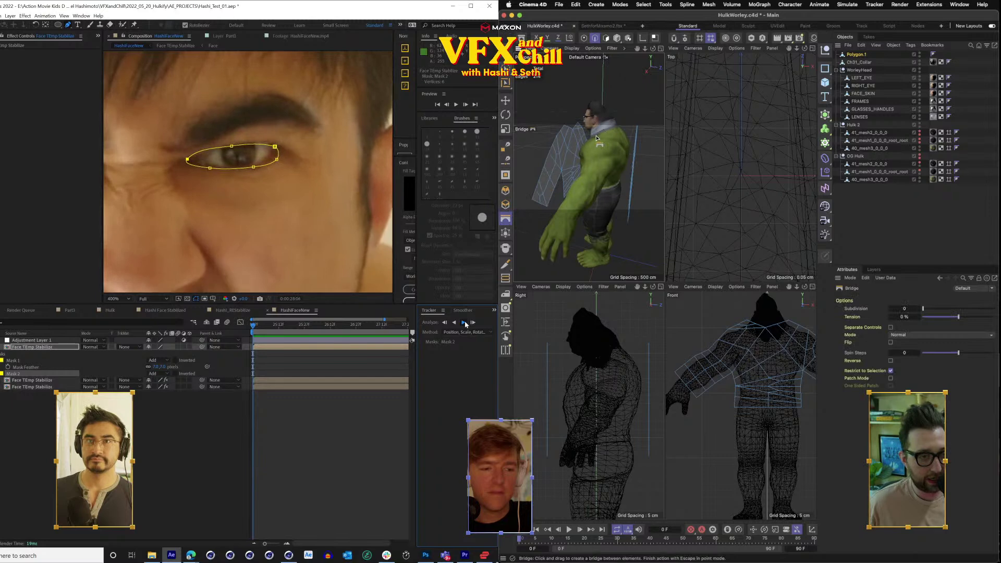
scroll(597, 138, "up", 5)
left_click(662, 50)
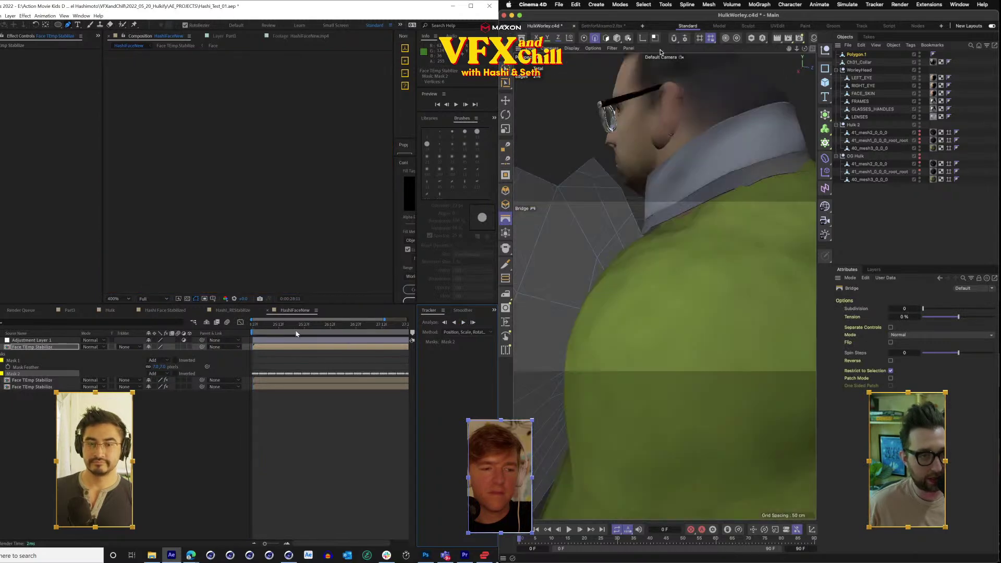
In After Effects, draw a closed mask around the eye on the left of the face, and widen the Cinema 4D viewport.
left_click_drag(187, 178, 363, 171)
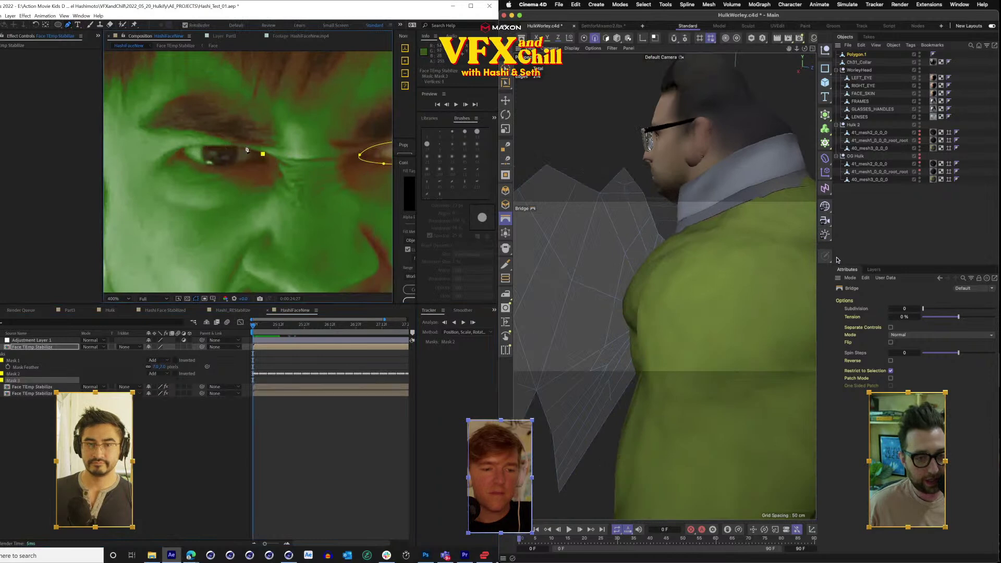
left_click(178, 149)
left_click_drag(832, 257, 923, 257)
left_click(204, 167)
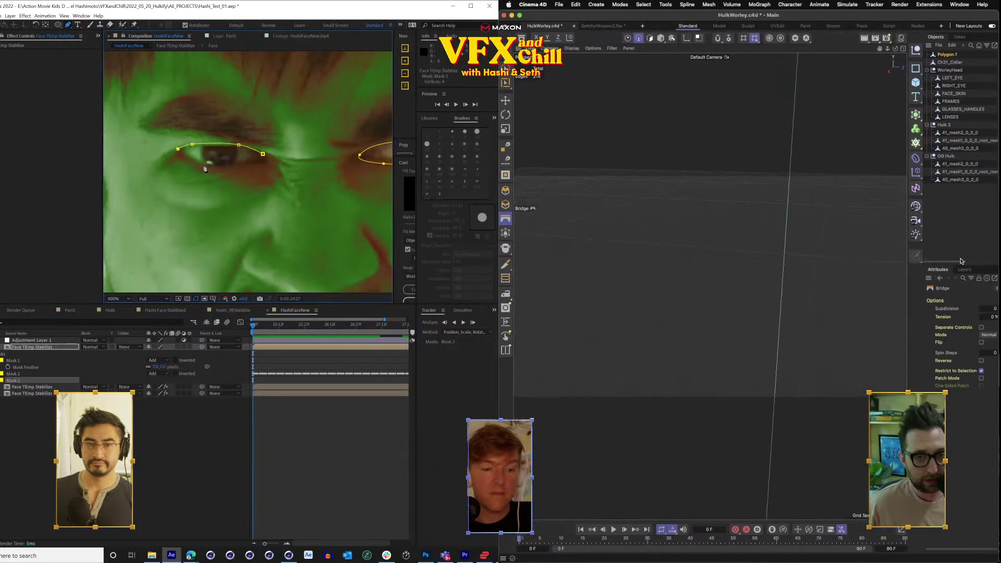
left_click(241, 162)
left_click_drag(709, 260, 708, 259)
scroll(707, 259, "down", 4)
left_click(262, 154)
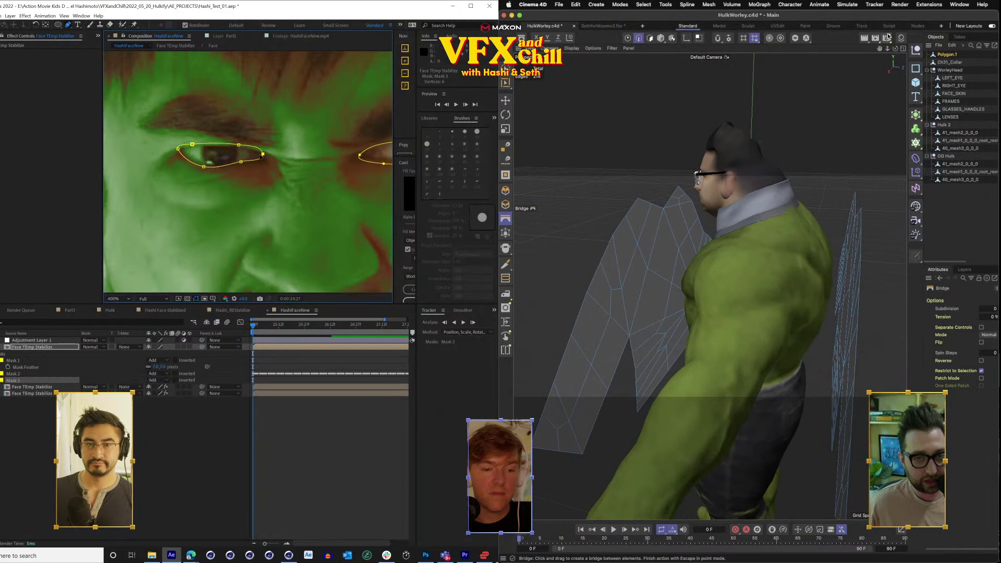
Refine the new eye mask's lower edge and inner corner, track it forward, and bridge the Hulk's left shoulder edges beside the collar in Cinema 4D.
left_click_drag(241, 163, 247, 167)
left_click_drag(898, 51, 898, 52)
left_click_drag(263, 154, 266, 156)
left_click_drag(898, 52, 899, 52)
left_click_drag(585, 240, 556, 231)
left_click(463, 323)
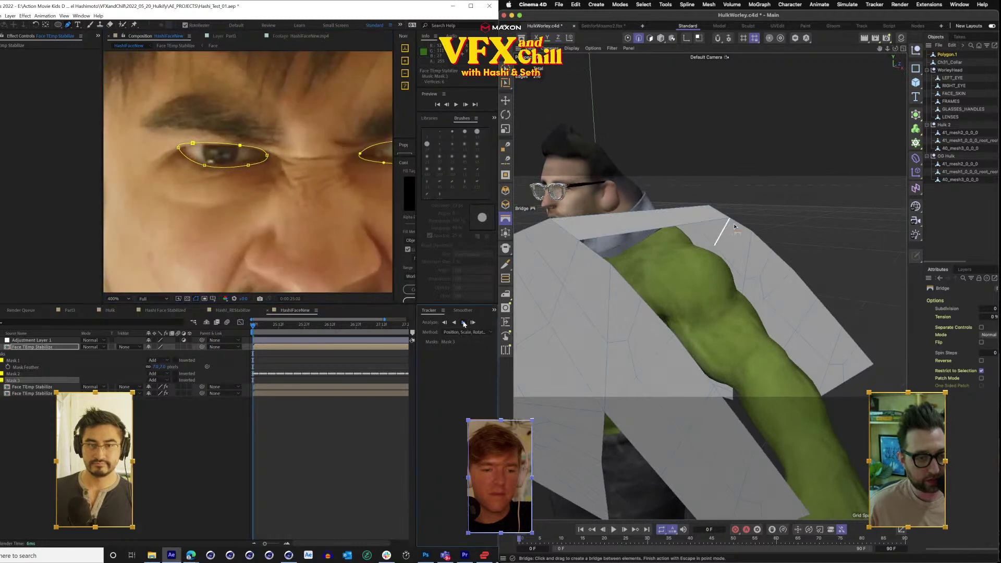
In Cinema 4D, bridge the front and rear shirt edges along the left shoulder and outer sleeve down to the cuff.
left_click_drag(739, 226, 611, 256)
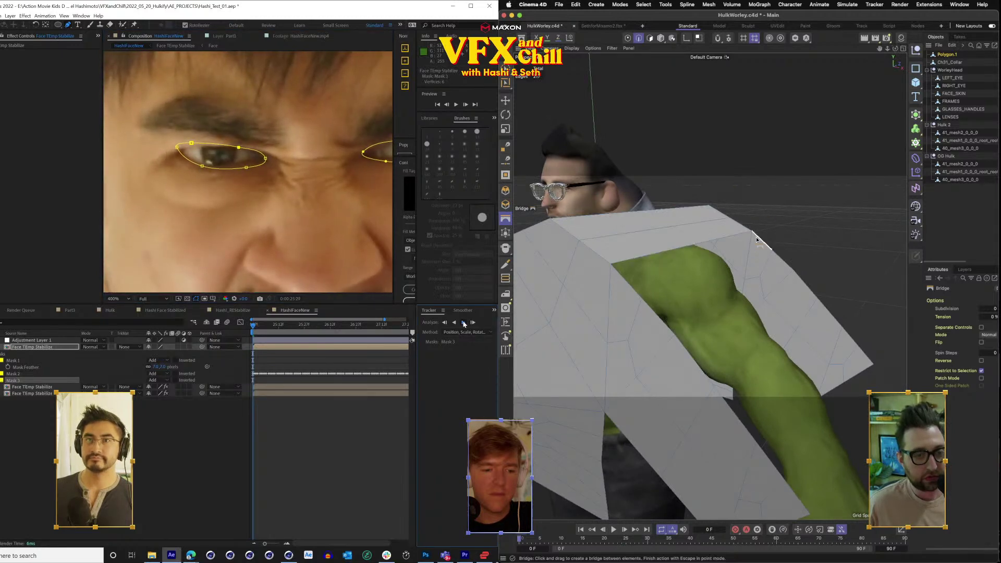
left_click_drag(758, 240, 670, 303)
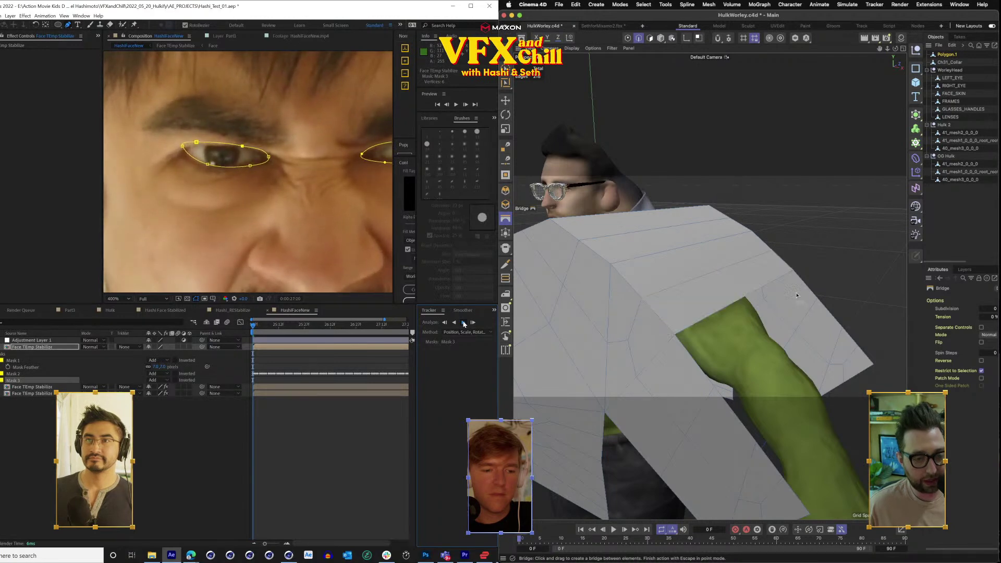
left_click_drag(801, 282, 688, 352)
left_click_drag(831, 323, 723, 401)
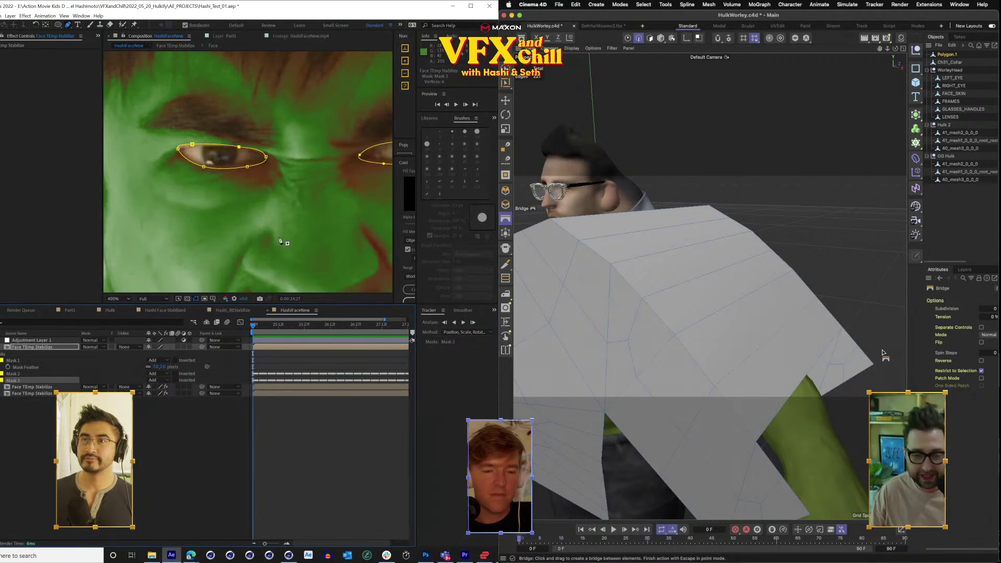
left_click_drag(849, 338, 766, 457)
left_click(865, 358)
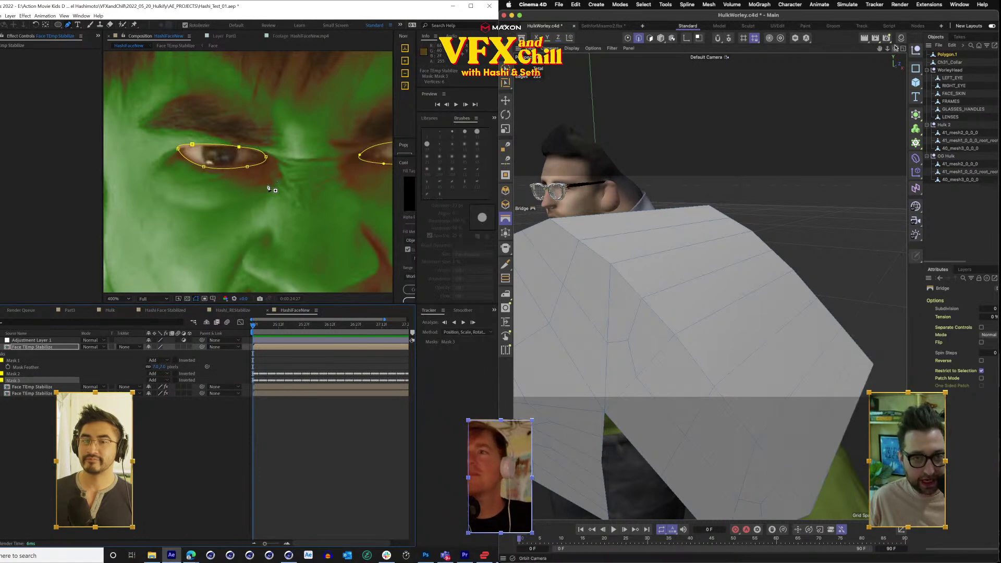
Feather both eye masks in After Effects, and bridge the front and rear edges on the underside of the left sleeve in Cinema 4D.
scroll(269, 189, "down", 1)
left_click_drag(895, 48, 787, 33)
left_click_drag(276, 208, 249, 162)
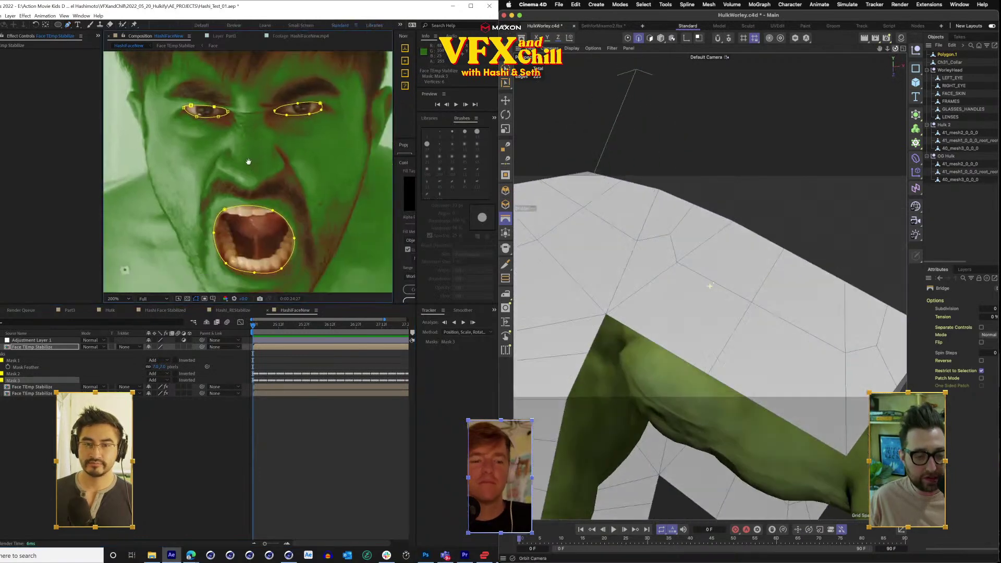
left_click_drag(787, 32, 784, 26)
left_click(11, 520)
left_click_drag(754, 272, 748, 230)
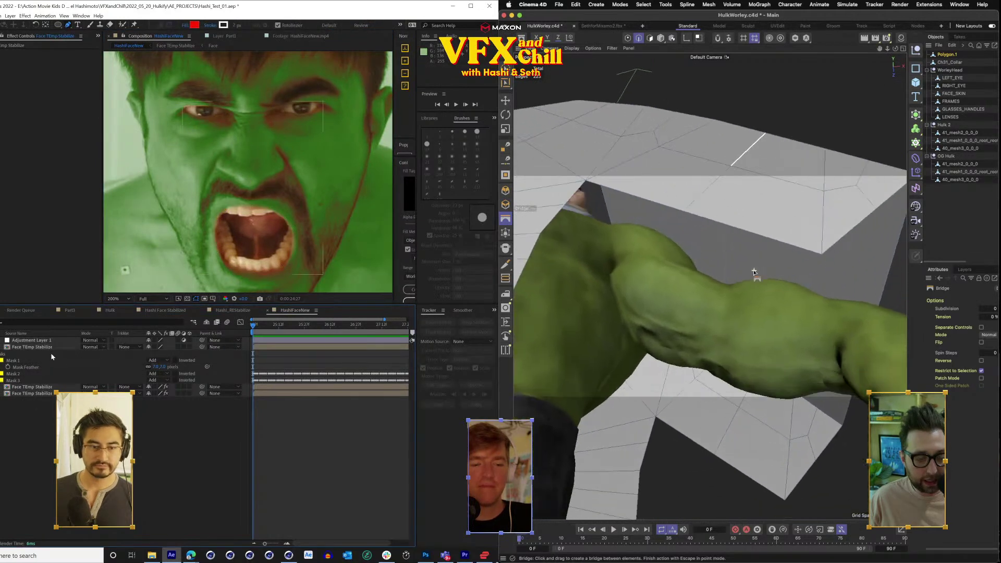
left_click(13, 382)
left_click(19, 375, "shift")
key("f")
left_click_drag(760, 485, 776, 241)
key("f")
left_click_drag(161, 374, 172, 373)
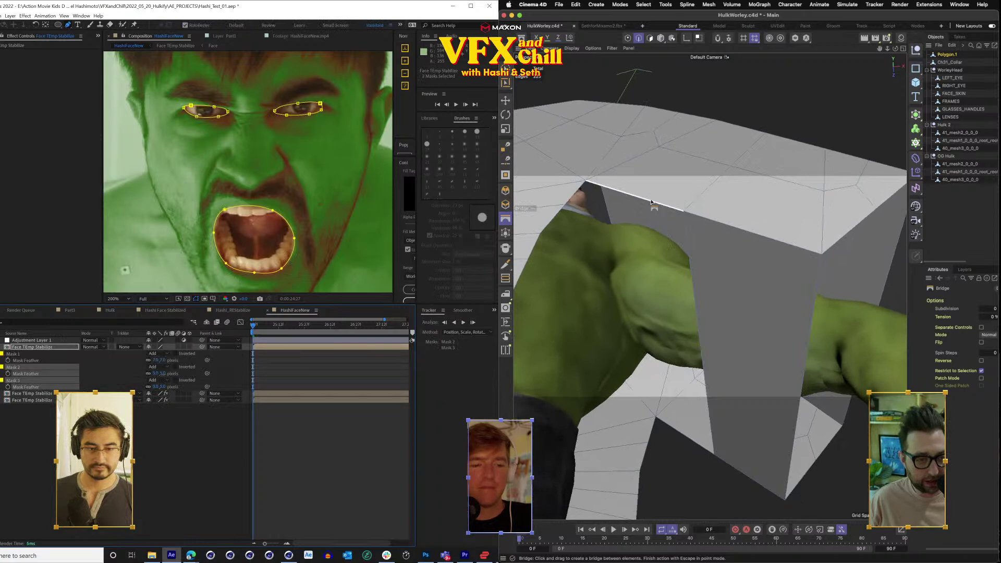
left_click(199, 417)
In Cinema 4D, close the left armpit and the left side of the shirt's torso by bridging the remaining front and rear edges.
left_click_drag(680, 433, 681, 434)
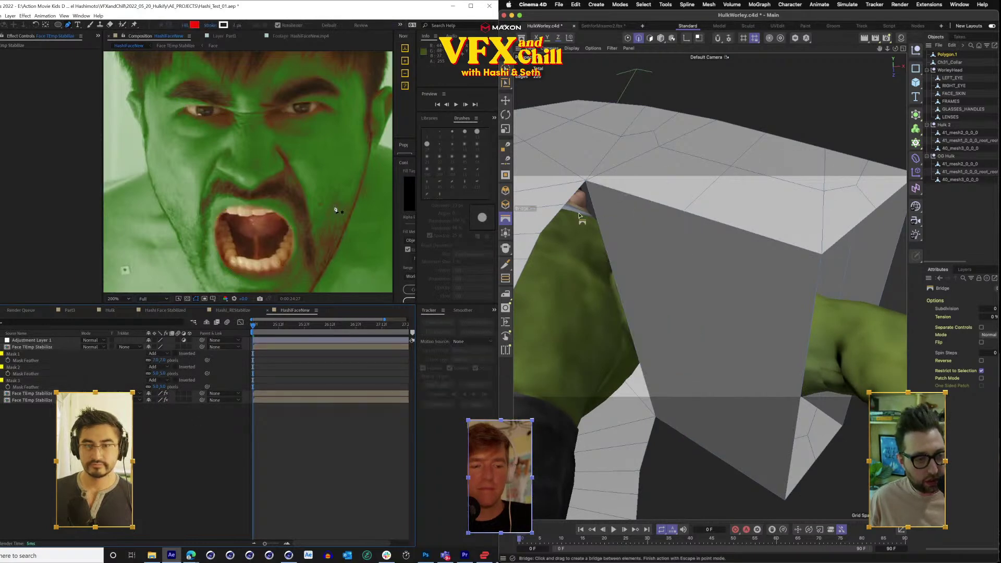
left_click_drag(568, 199, 653, 434)
scroll(346, 230, "down", 1)
mouse_move(281, 139)
left_mouse_down()
mouse_move(281, 163)
mouse_move(282, 153)
left_mouse_up()
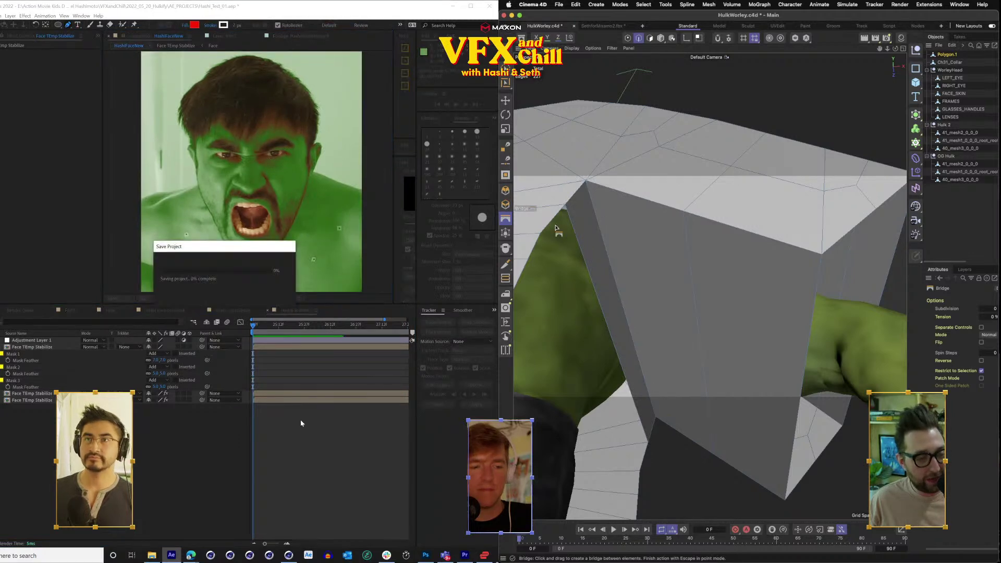
left_click_drag(643, 437, 646, 458)
left_click_drag(895, 49, 938, 49)
left_click_drag(677, 262, 680, 267)
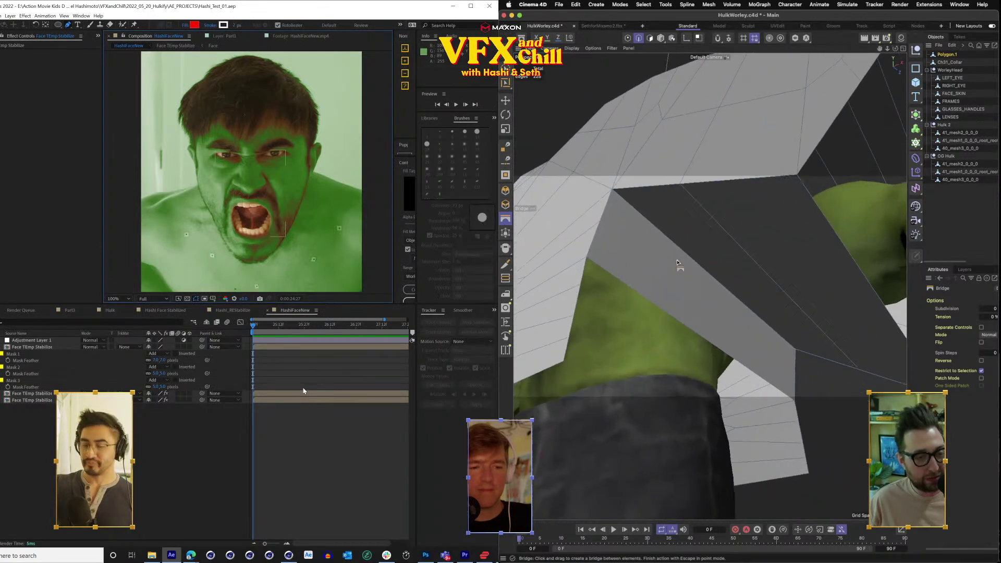
left_click_drag(582, 275, 566, 347)
Bridge the front and rear edges of the shirt's right torso side from the hem up to the armpit, undoing the misplaced bridge.
left_click(26, 349)
left_click_drag(895, 49, 959, 83)
scroll(693, 164, "down", 6)
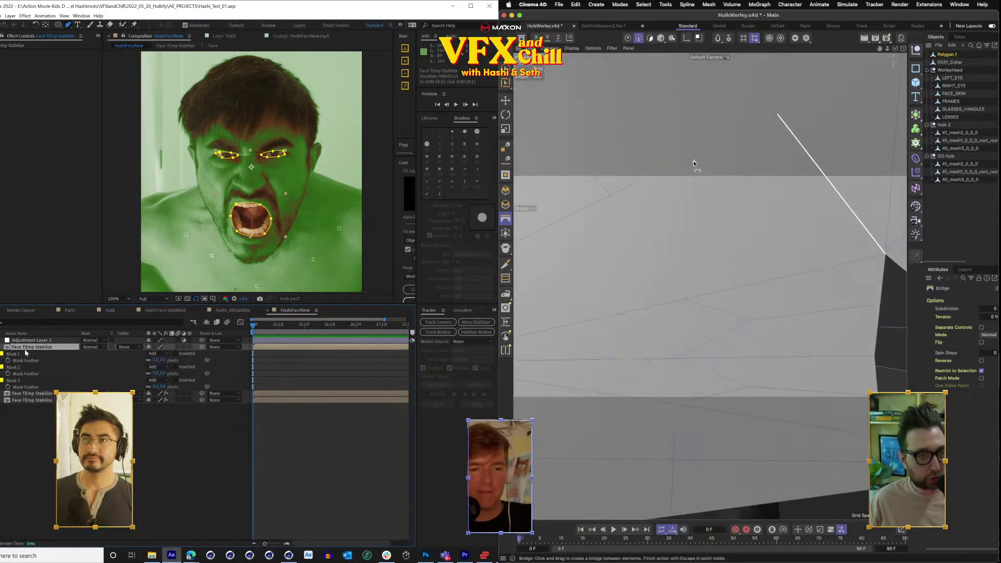
scroll(694, 164, "left", 1)
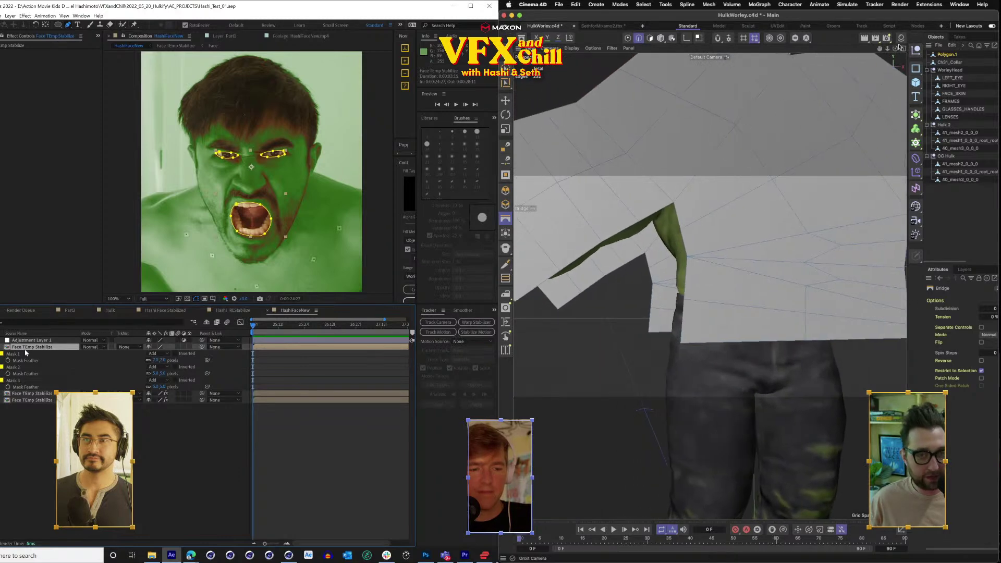
left_click_drag(896, 49, 949, 77)
left_click(291, 493)
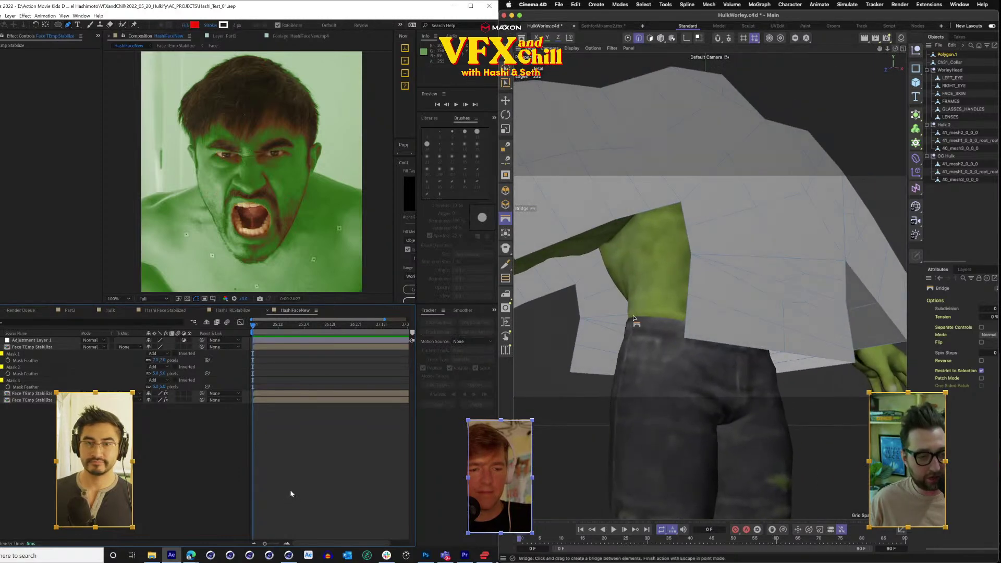
left_click_drag(571, 365, 688, 313)
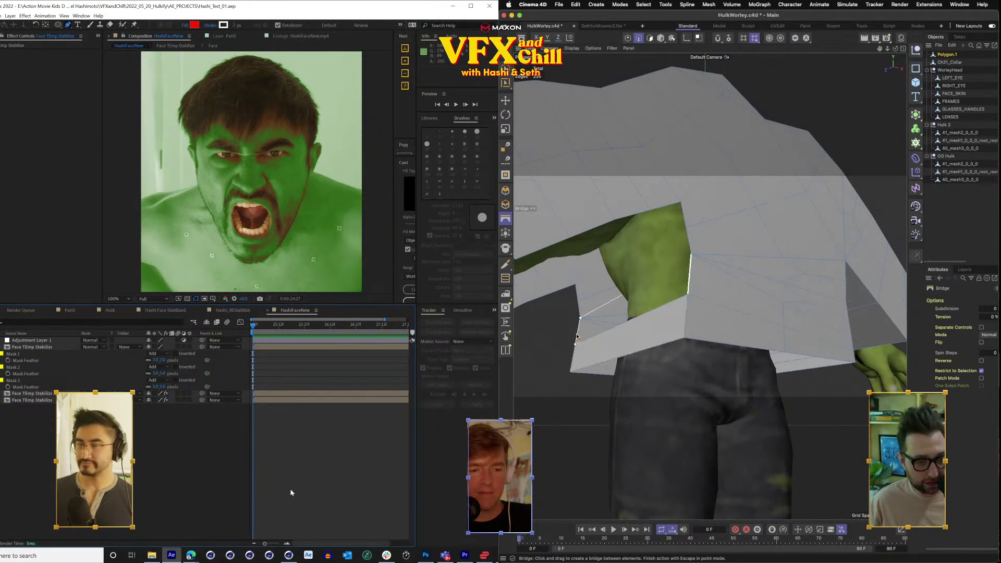
key("super+z")
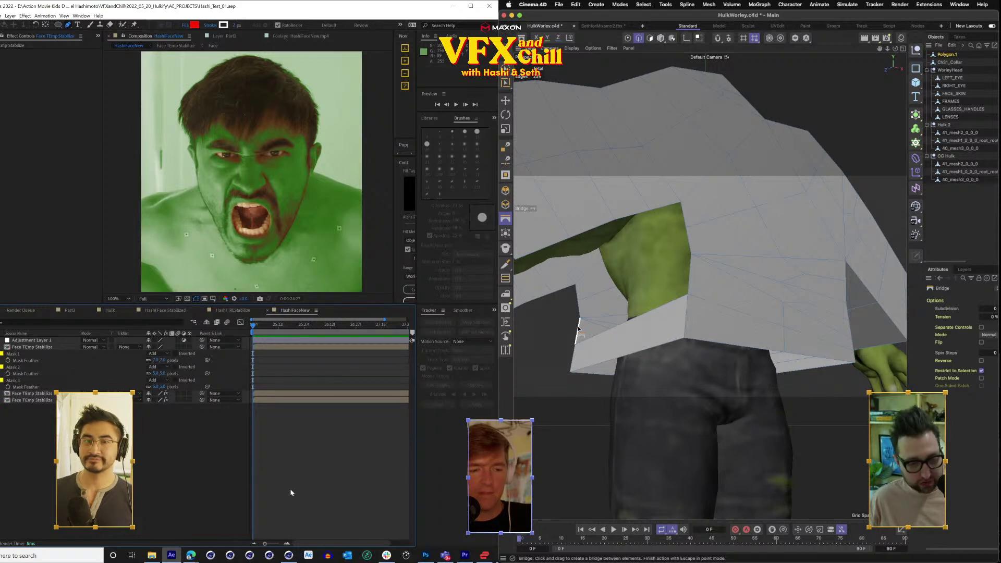
left_click_drag(578, 330, 689, 279)
left_click_drag(688, 241, 580, 308)
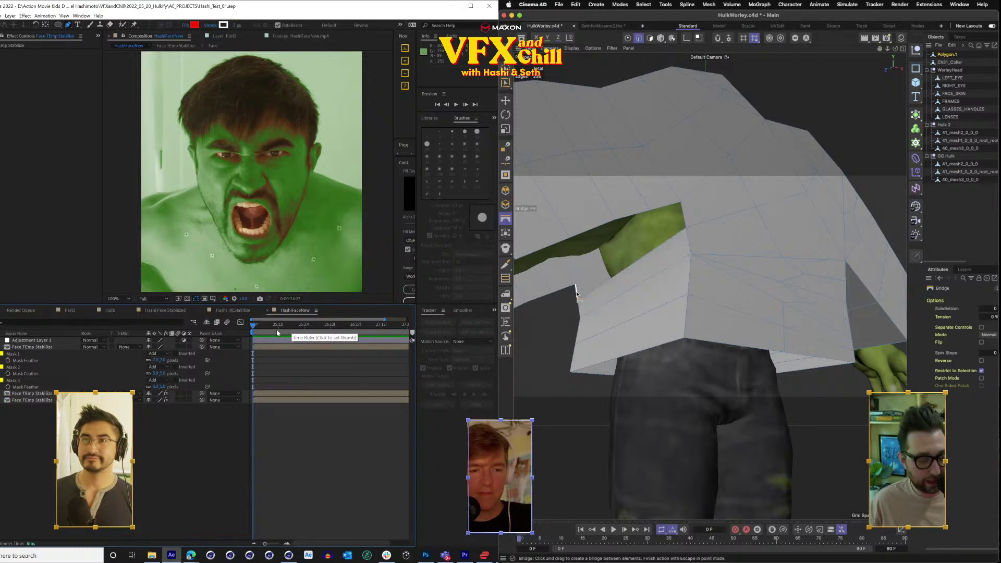
left_click_drag(670, 235, 683, 210)
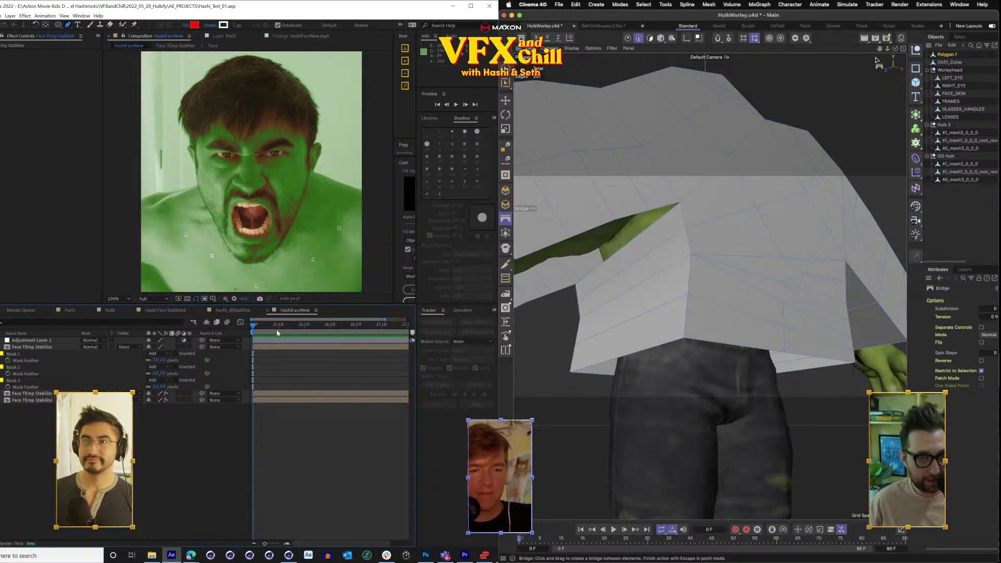
Bridge the front and rear edges along the underside of the right sleeve from the armpit to the cuff.
mouse_move(895, 48)
left_mouse_down()
mouse_move(879, 61)
mouse_move(890, 54)
left_mouse_up()
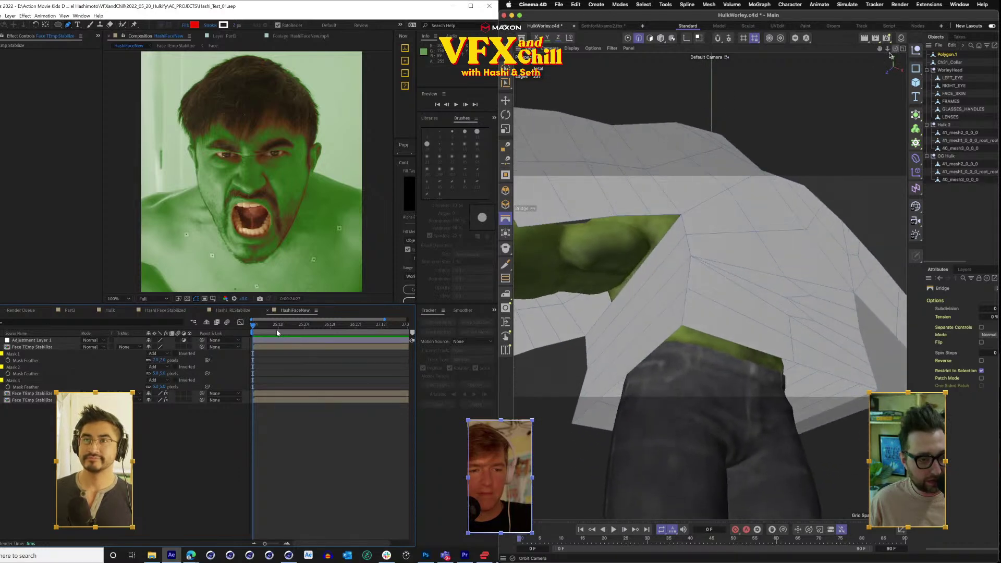
left_click_drag(667, 215, 577, 339)
left_click_drag(627, 216, 550, 343)
left_click_drag(730, 182, 798, 159)
left_click_drag(678, 189, 574, 339)
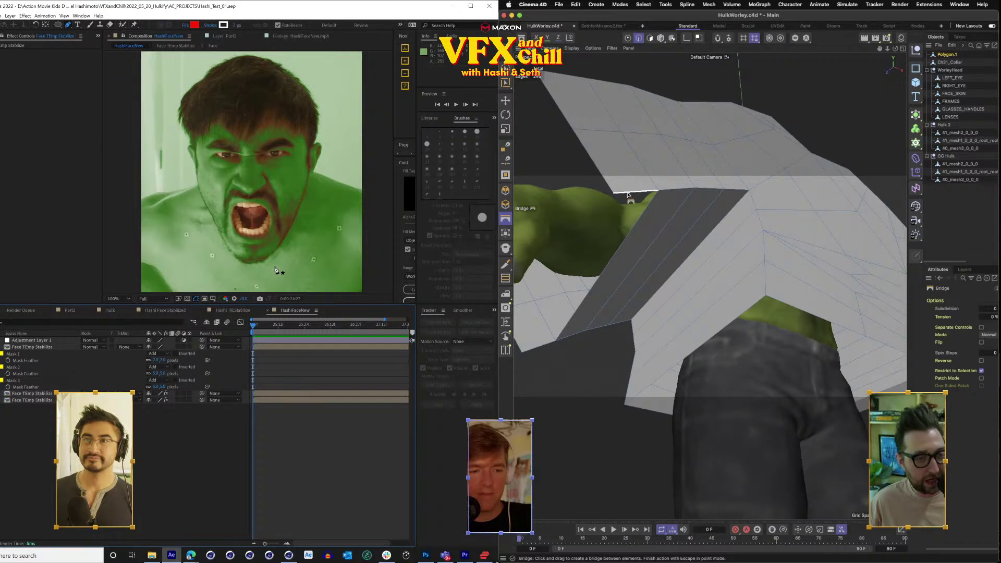
left_click_drag(628, 195, 522, 351)
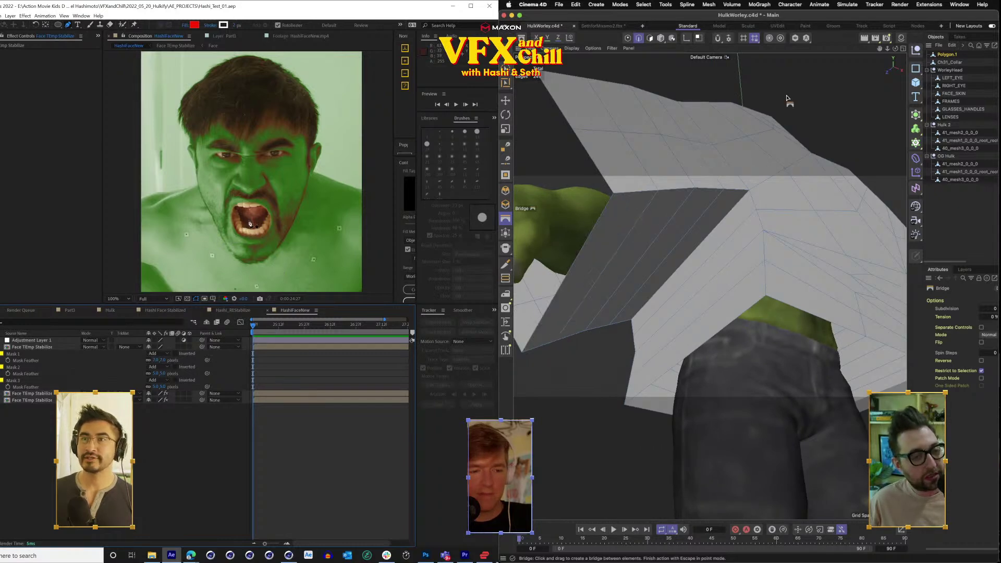
Bridge the front and rear shirt edges over the right shoulder and along the outer right sleeve down to the cuff.
left_click_drag(895, 48, 840, 69)
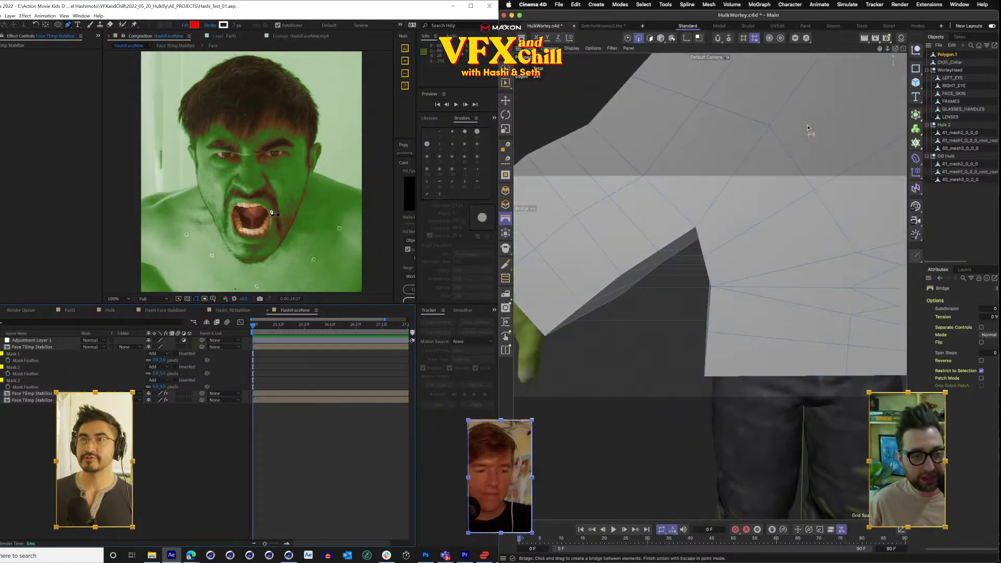
scroll(761, 198, "down", 4)
scroll(761, 198, "down", 2)
left_click_drag(761, 199, 782, 280)
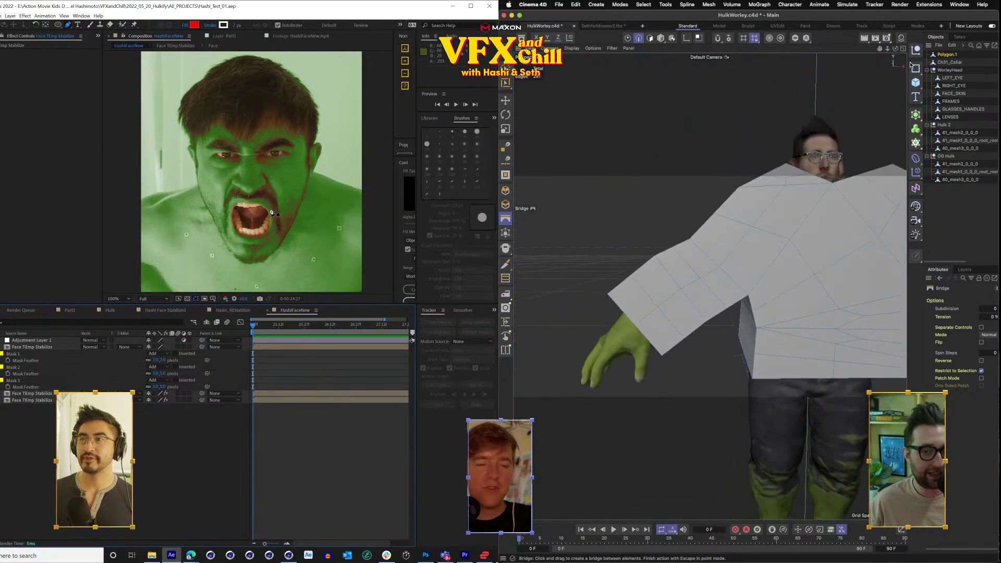
left_click_drag(895, 48, 647, 151)
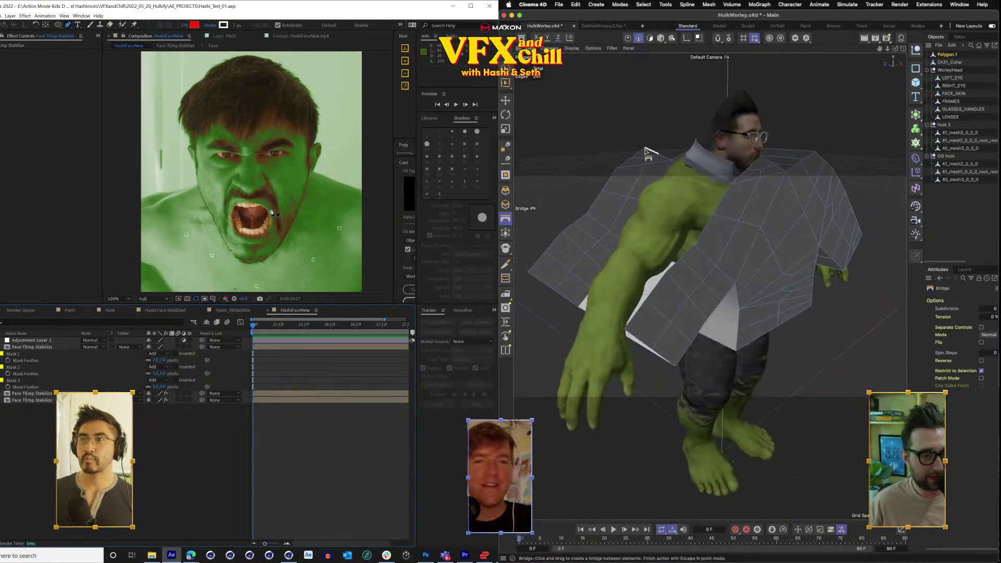
left_click_drag(753, 162, 755, 165)
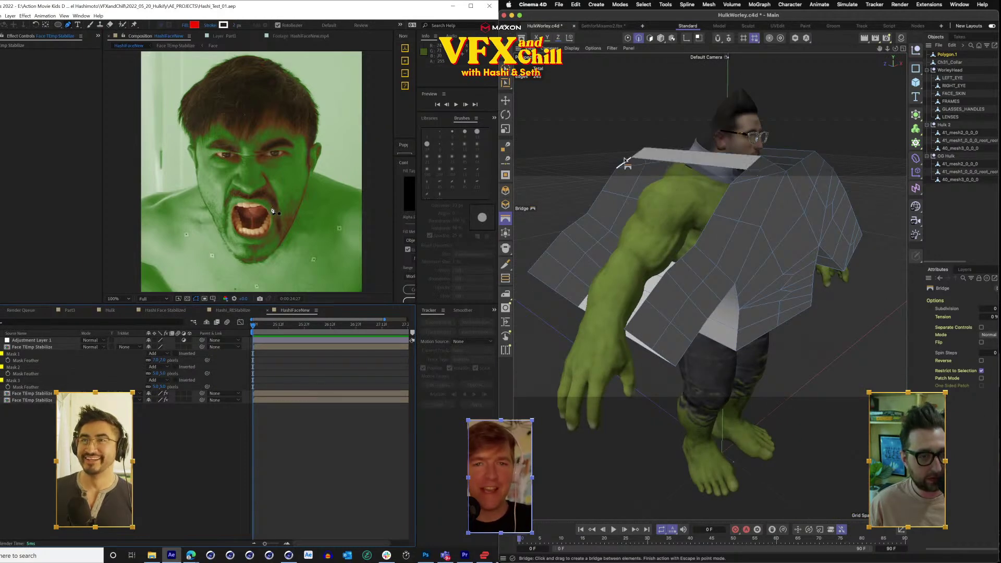
left_click_drag(626, 162, 744, 176)
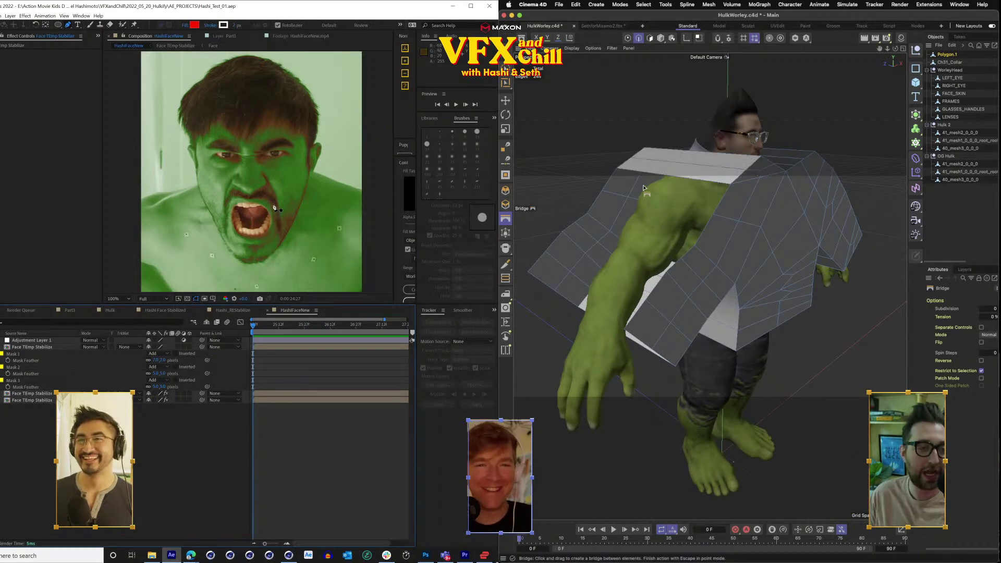
left_click_drag(610, 181, 727, 201)
left_click_drag(602, 200, 696, 256)
left_click_drag(573, 226, 679, 270)
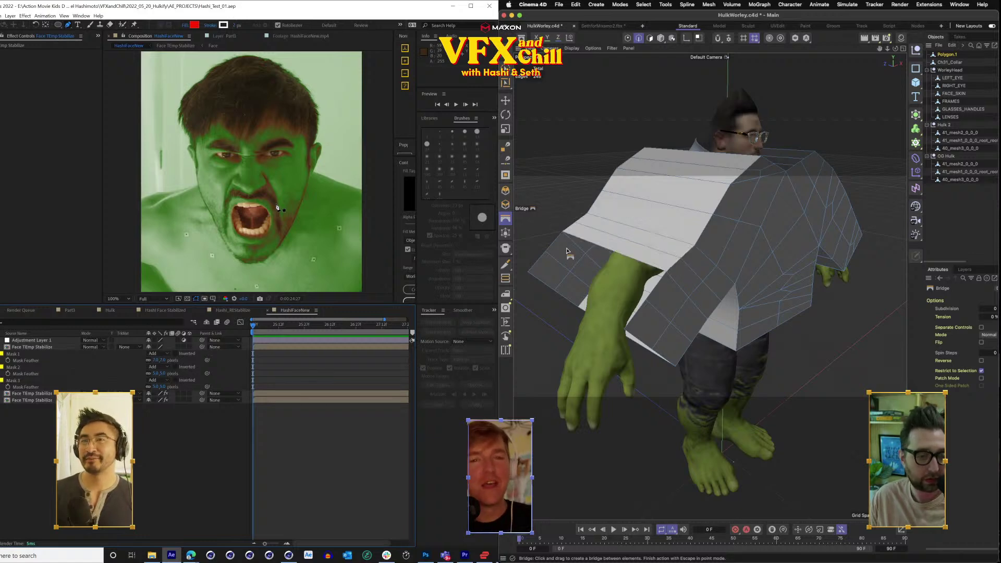
left_click_drag(556, 240, 669, 274)
left_click_drag(534, 266, 722, 285)
Try to bridge the front and rear neckline edges beside the collar on the right shoulder.
left_click_drag(788, 187, 799, 183)
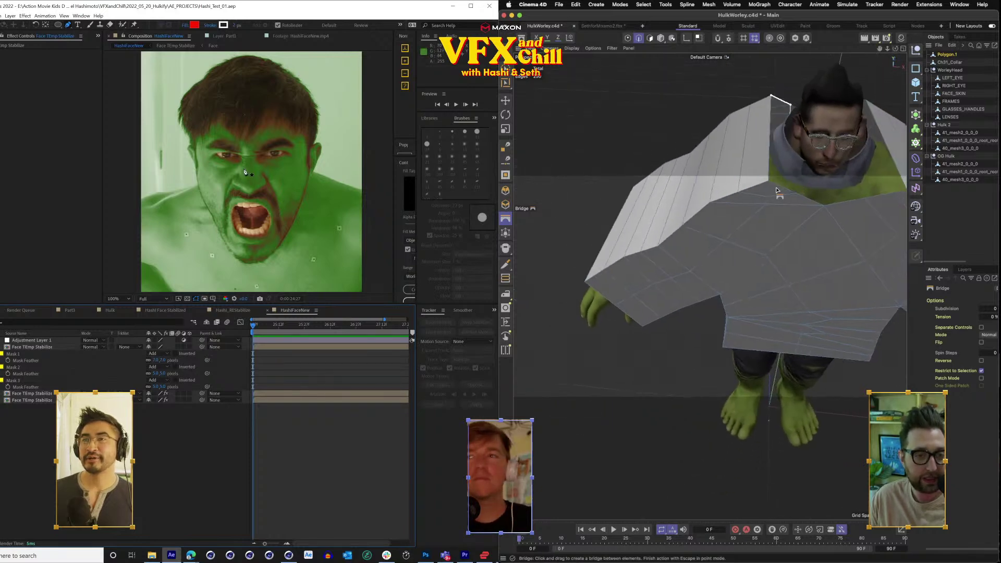
left_click_drag(780, 99, 781, 188)
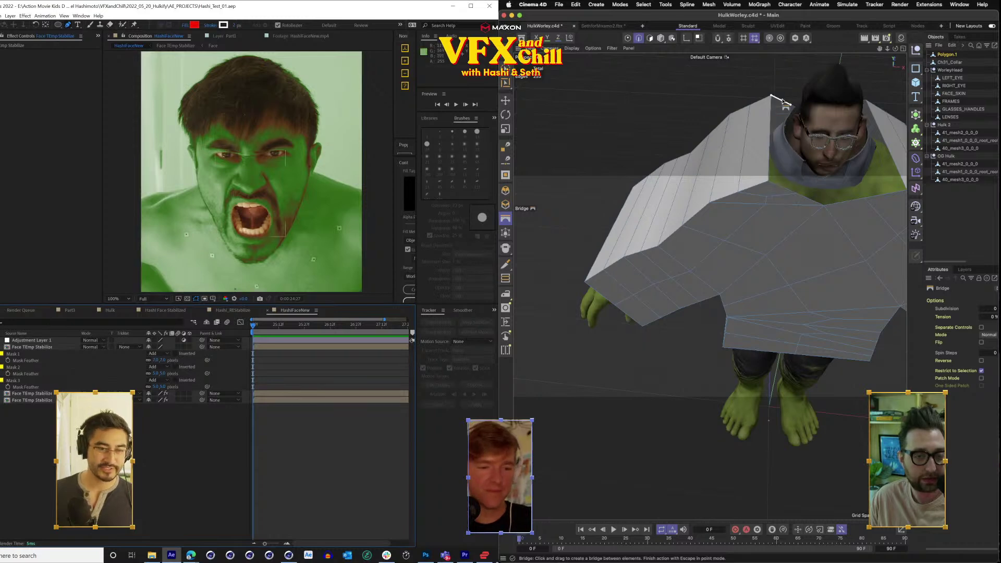
left_click_drag(895, 49, 895, 49)
Select the bottom face layer's Tritone colouring effect in After Effects, and switch the shirt to Points mode in a rear view in Cinema 4D.
left_click(41, 402)
left_click_drag(837, 158, 837, 158)
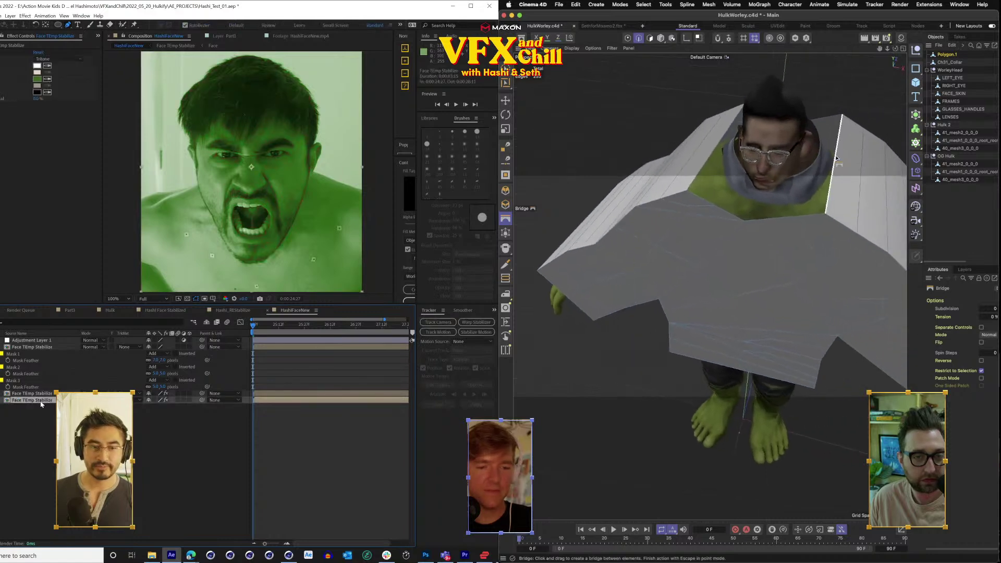
left_click(1, 52)
left_click_drag(895, 49, 895, 49)
scroll(271, 175, "up", 1)
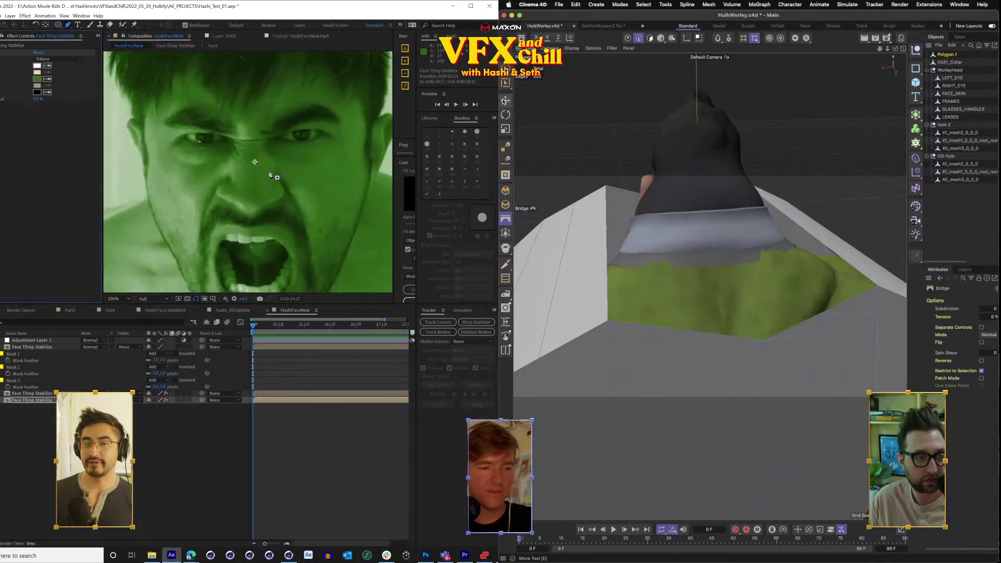
left_click(628, 39)
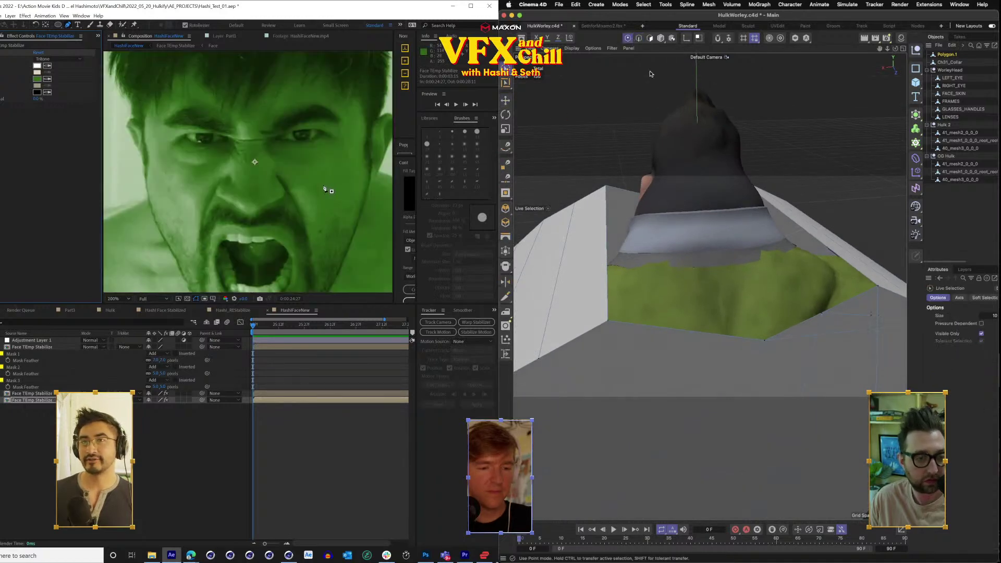
Raise the points on the right side of the shirt's rear neckline, and select the middle face layer in After Effects.
left_click(765, 341)
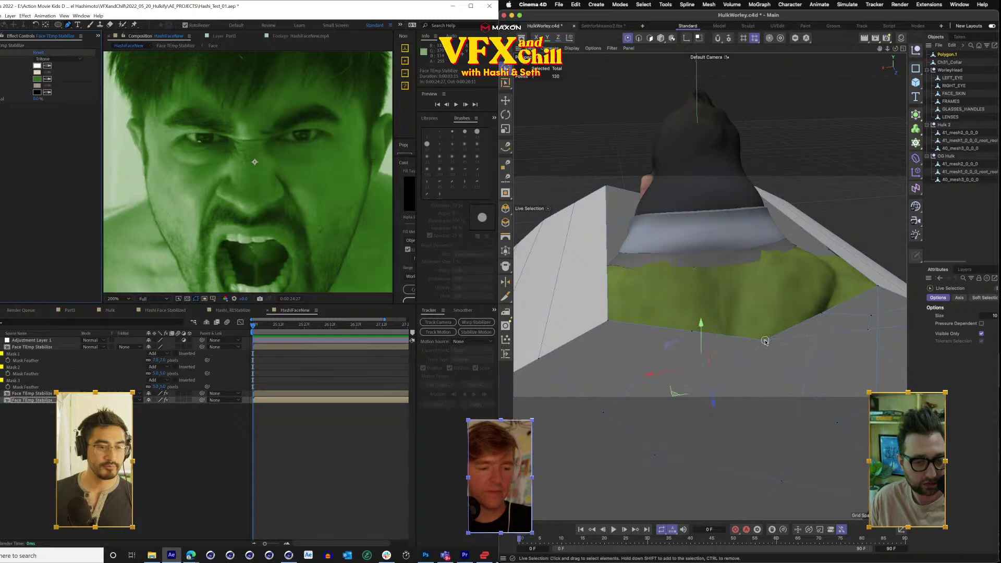
left_click(763, 310)
left_click(40, 394)
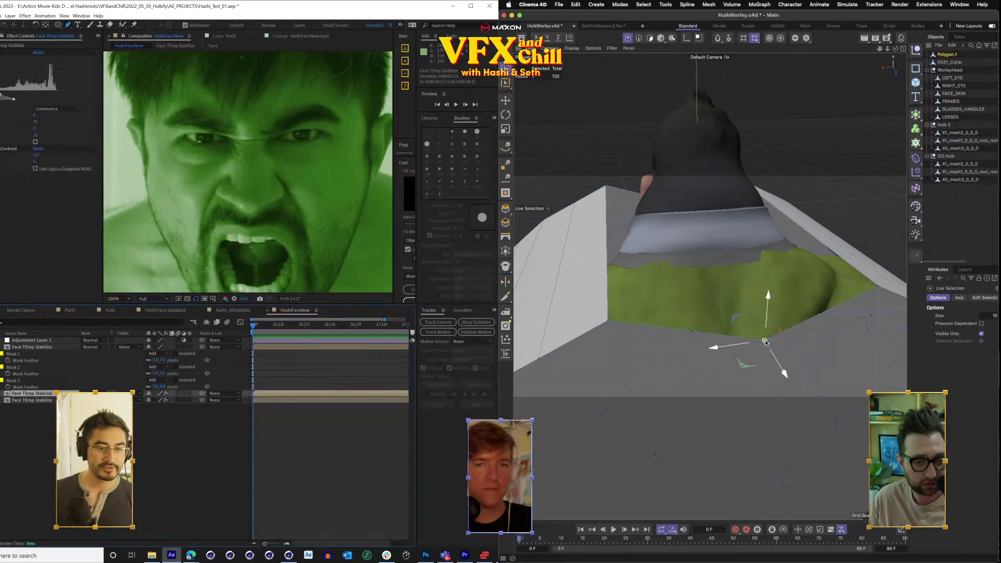
left_click_drag(769, 279, 826, 245)
scroll(344, 168, "down", 1)
left_click(817, 313)
Raise the shirt's rear centre neckline point toward the collar, and adjust the Extract luminance range on the middle face layer in After Effects.
left_click(692, 329)
left_click_drag(691, 285, 691, 280)
left_click_drag(1, 97, 4, 97)
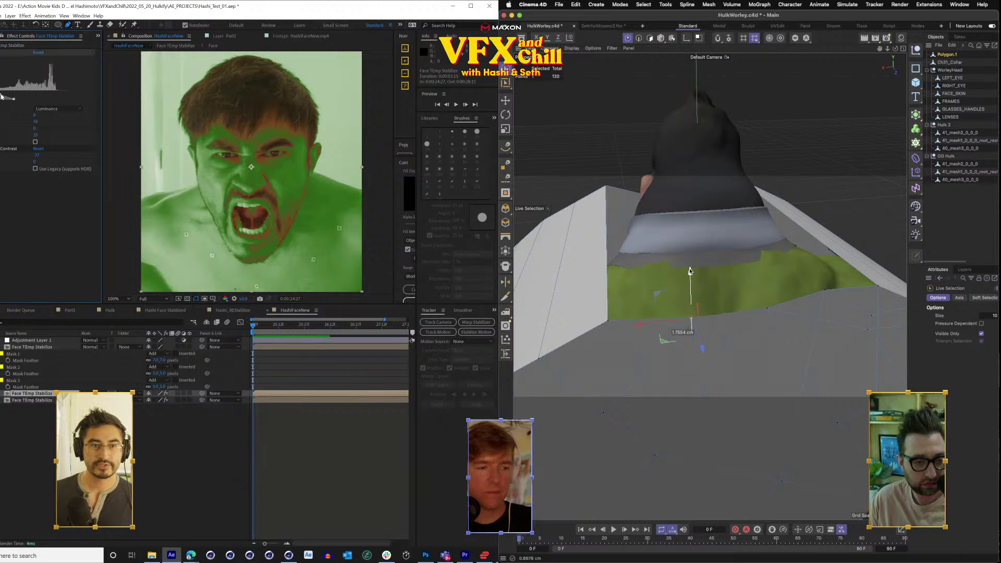
left_click_drag(690, 279, 691, 257)
left_click_drag(3, 96, 14, 96)
left_click_drag(690, 256, 690, 256)
mouse_move(14, 96)
left_mouse_down()
mouse_move(36, 95)
mouse_move(3, 105)
left_mouse_up()
scroll(709, 257, "down", 5)
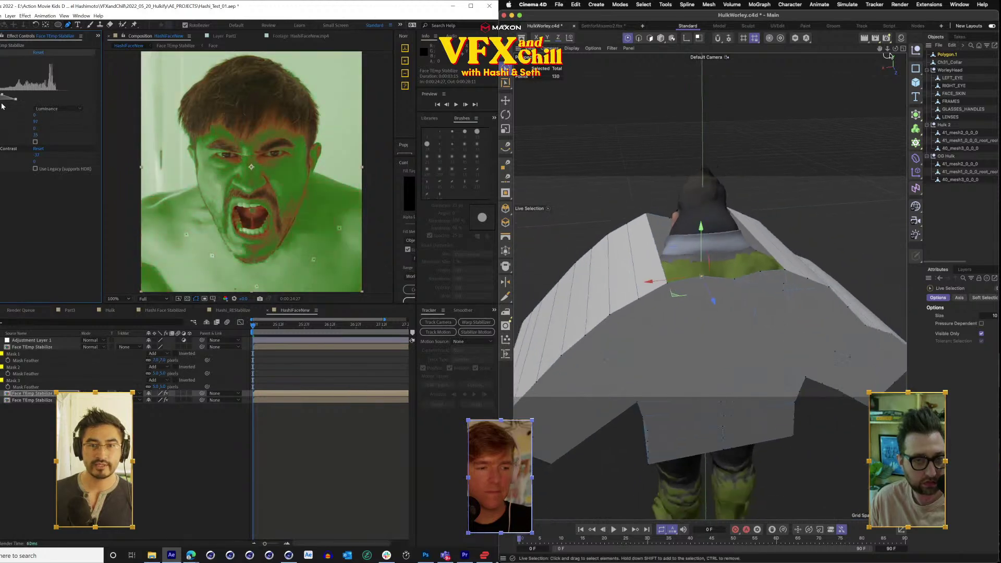
Refine the middle face layer's Extract range and Brightness & Contrast effect in After Effects, and save the shirt scene in Cinema 4D.
left_click_drag(709, 257, 717, 226)
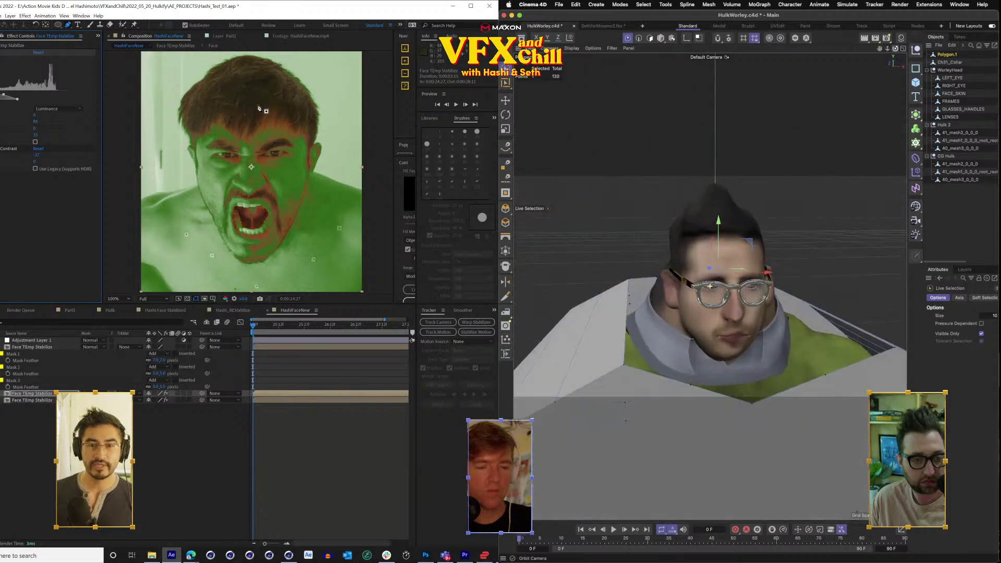
scroll(753, 234, "down", 8)
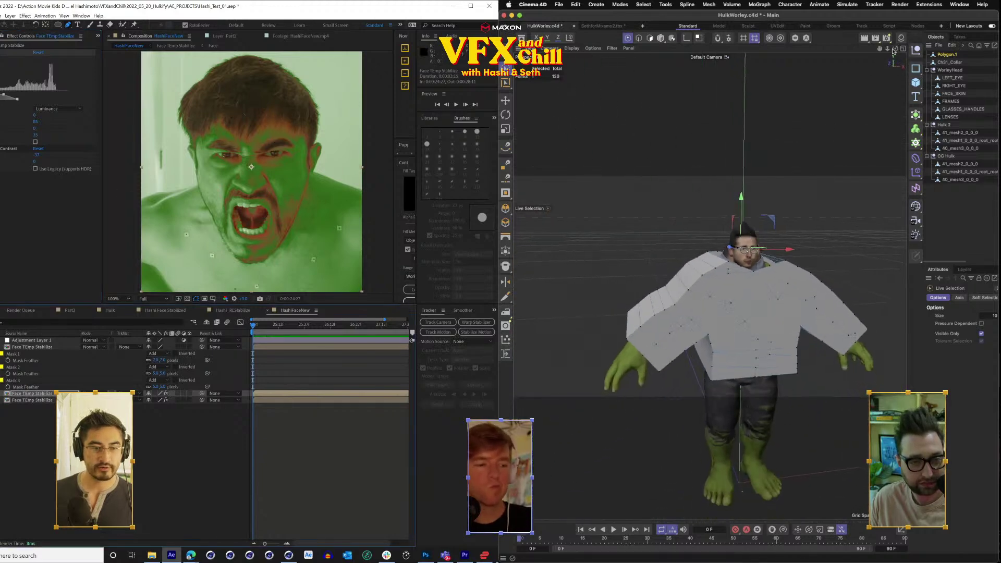
left_click_drag(754, 236, 640, 272)
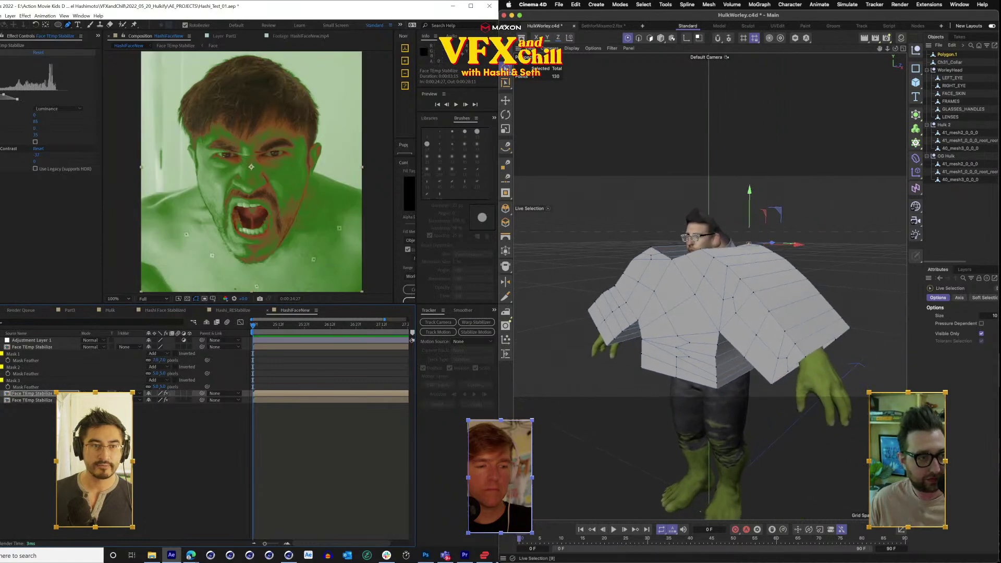
left_click(0, 148)
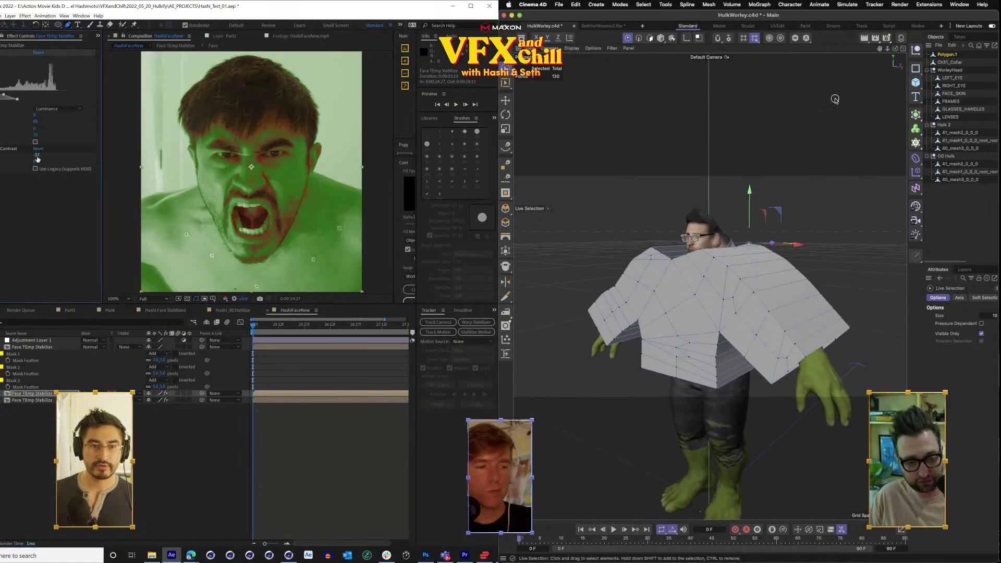
left_click_drag(5, 97, 2, 98)
key("super+s")
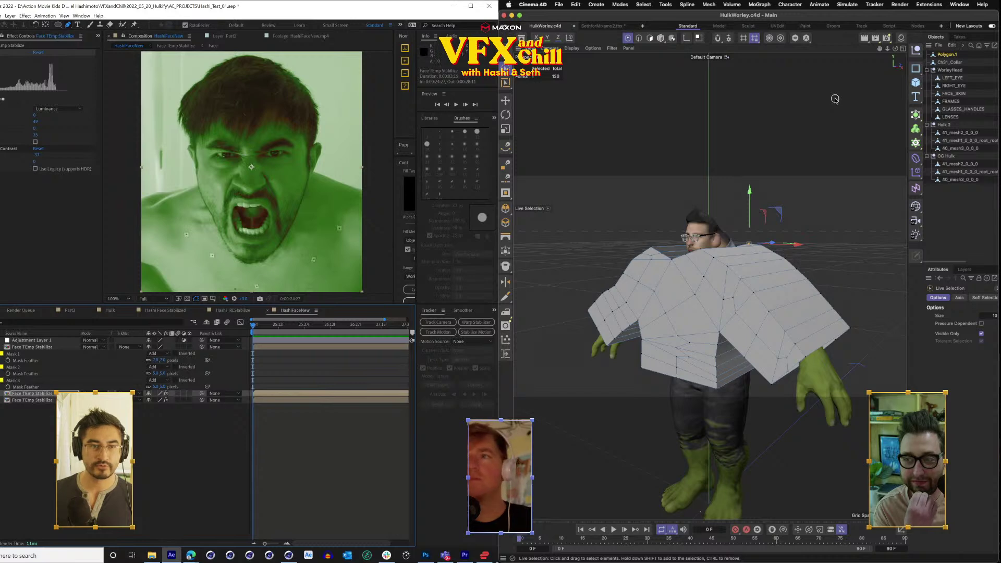
Delete the mouth mask, Mask 1, from the top face layer in After Effects.
left_click(35, 348)
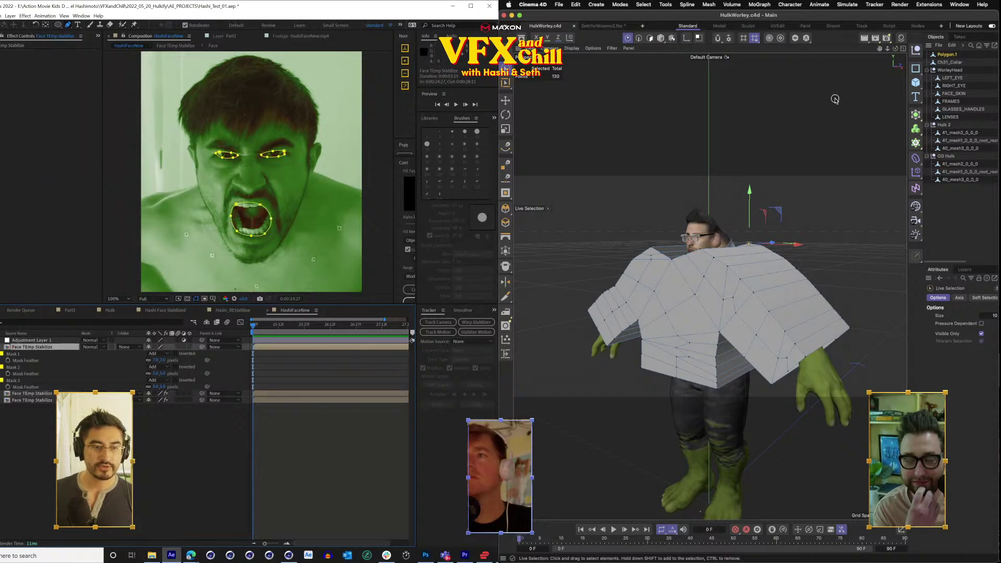
key("period")
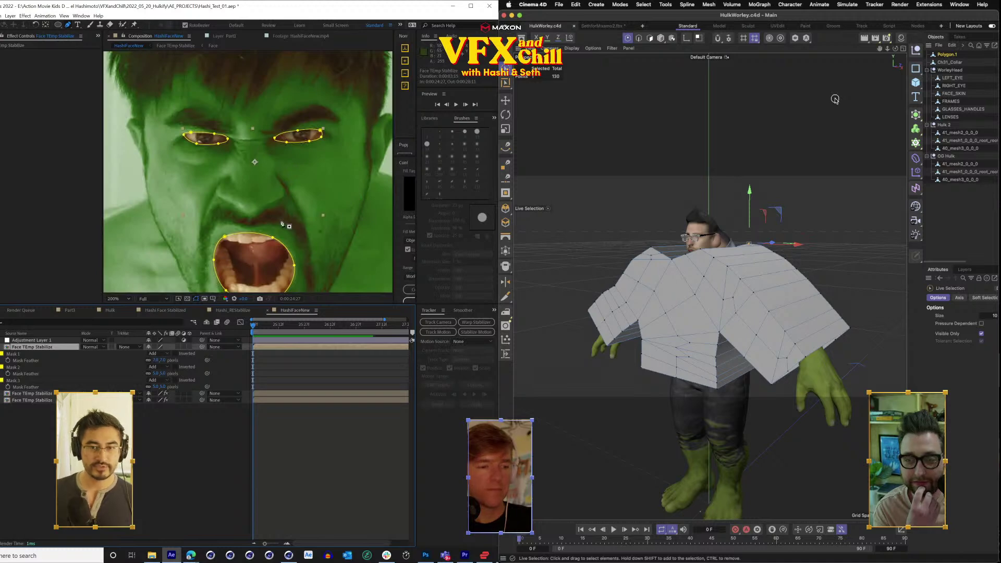
left_click(13, 354)
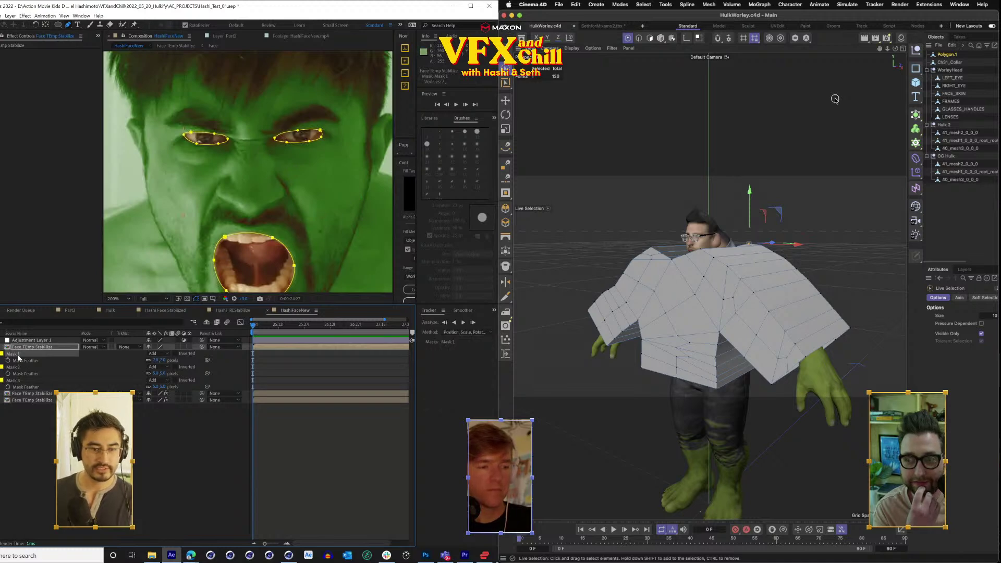
key("Delete")
Draw a new closed, curved Pen mask around the open mouth and teeth on the top face layer.
left_click_drag(274, 244, 267, 185)
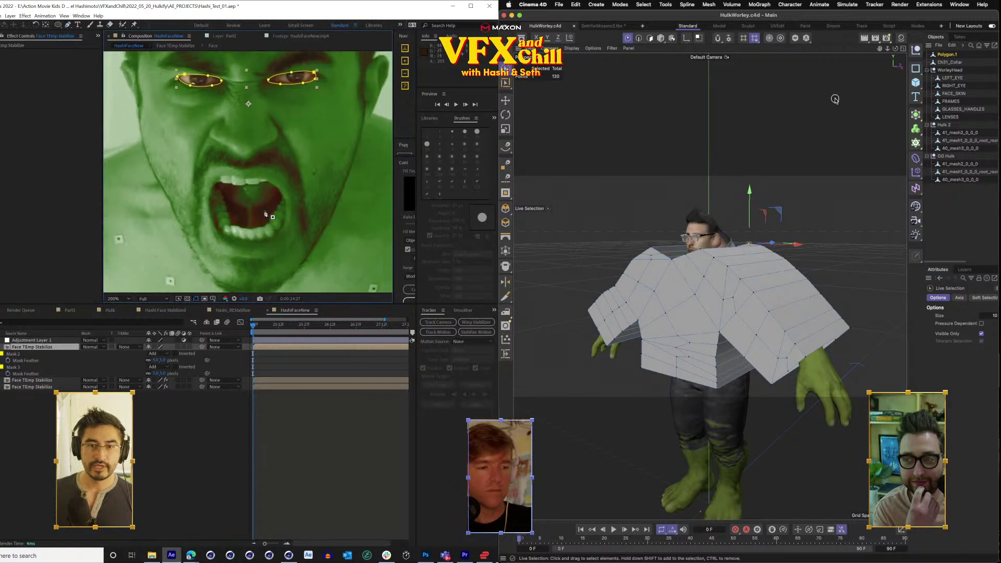
key("period")
left_click_drag(271, 219, 277, 138)
key("g")
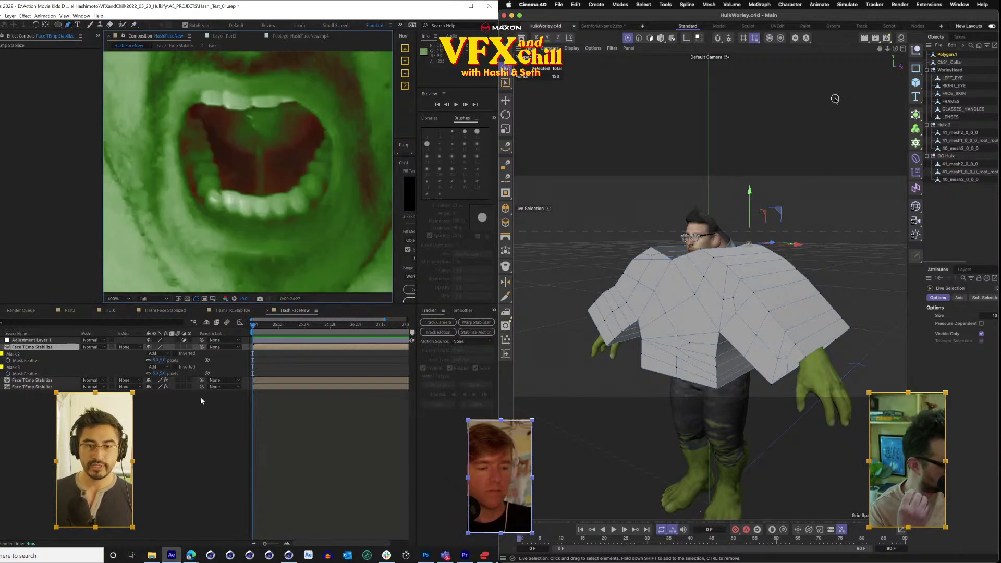
left_click_drag(264, 328, 384, 336)
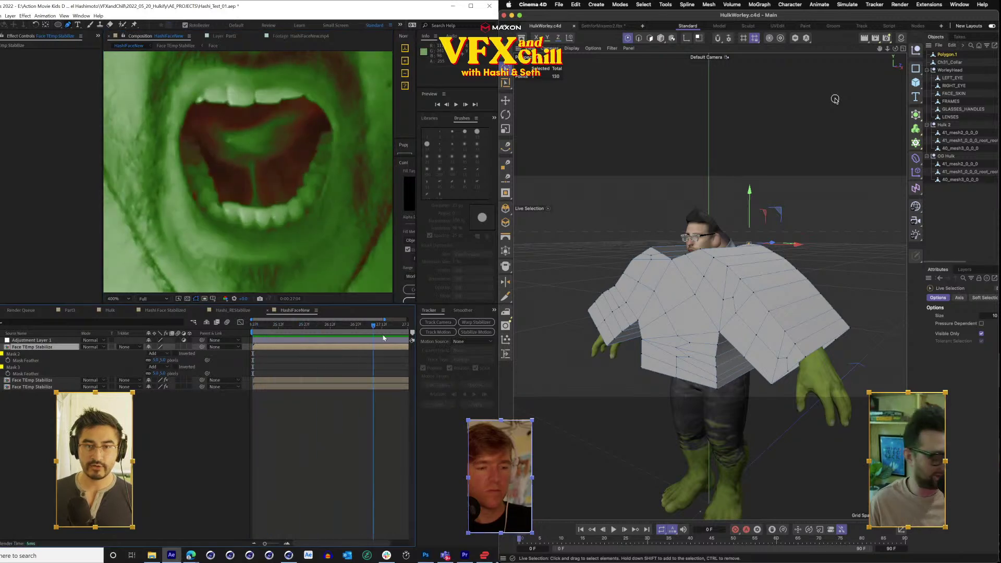
key("space")
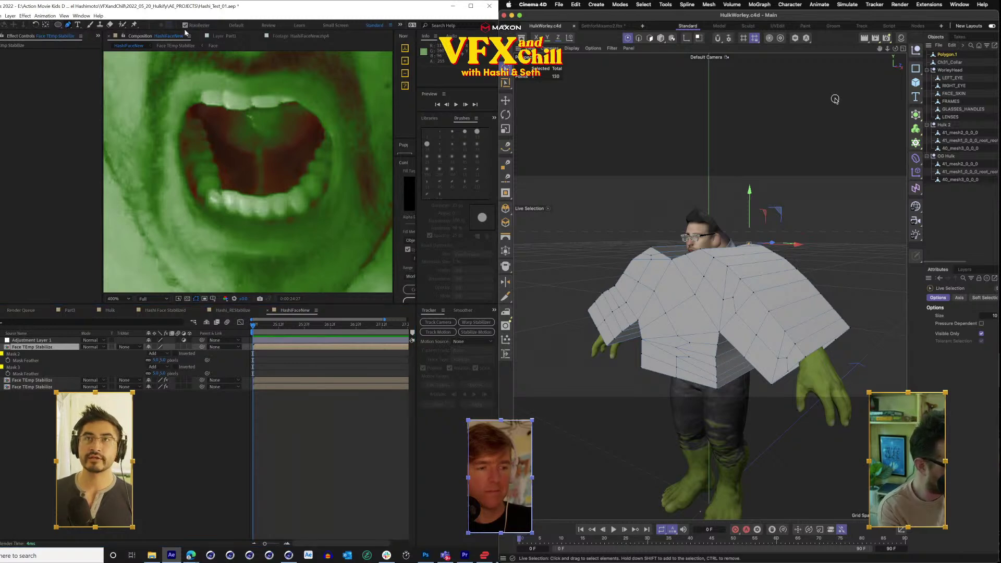
left_click(177, 150)
left_click(247, 95)
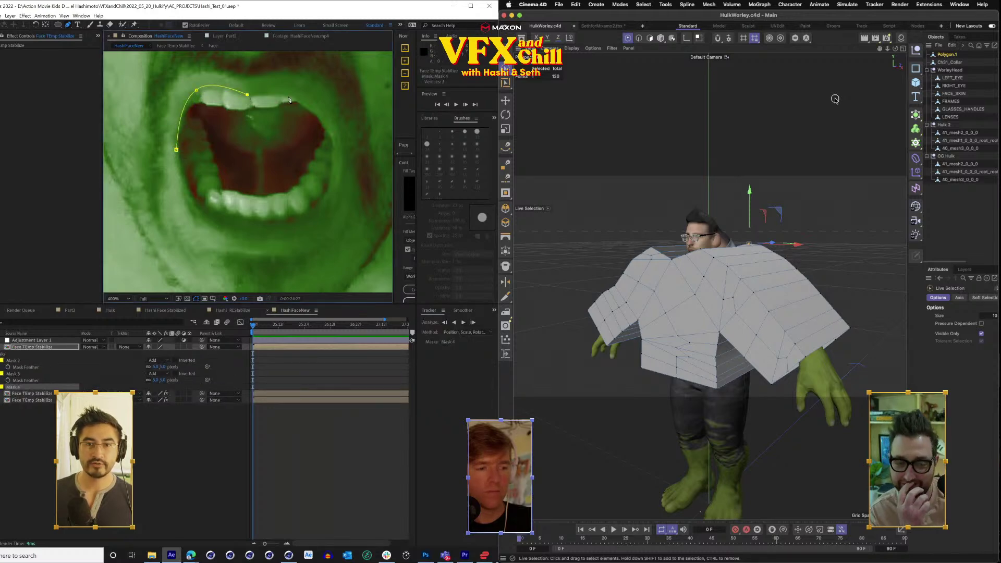
left_click(329, 129)
left_click(331, 192)
left_click(288, 221)
left_click(220, 214)
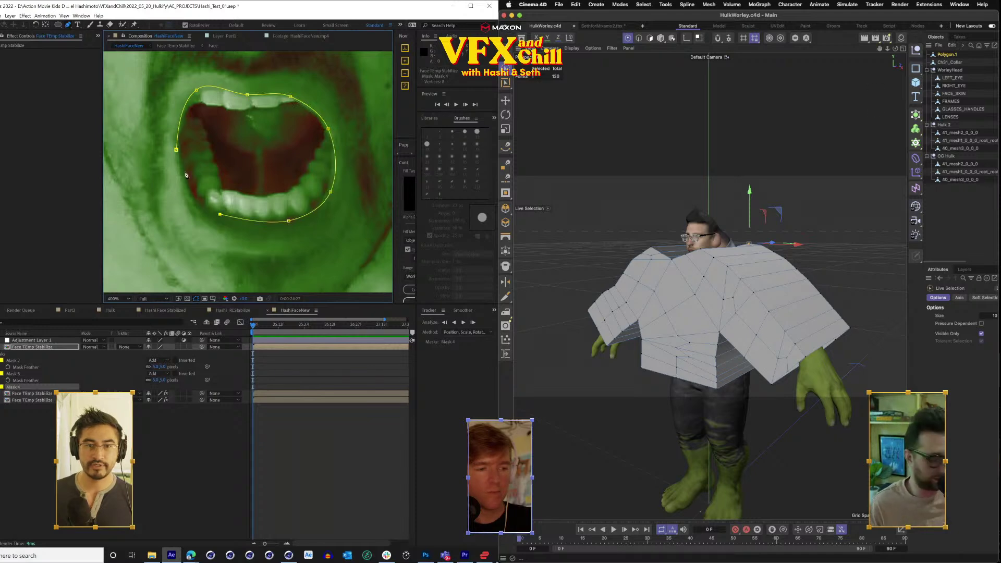
double_click(177, 153)
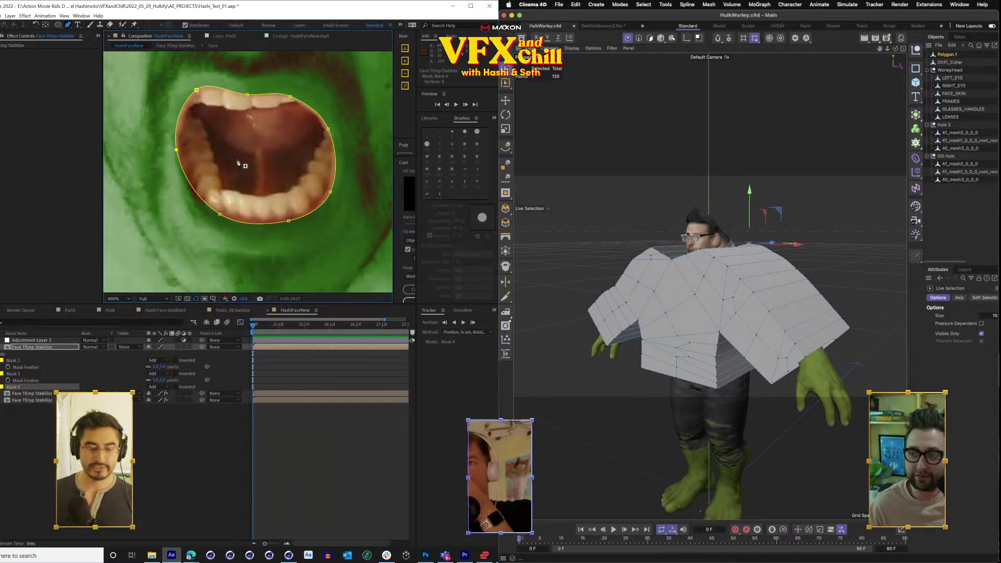
Feather the edge of the new mouth mask on the top face layer.
key("f")
left_click(63, 348)
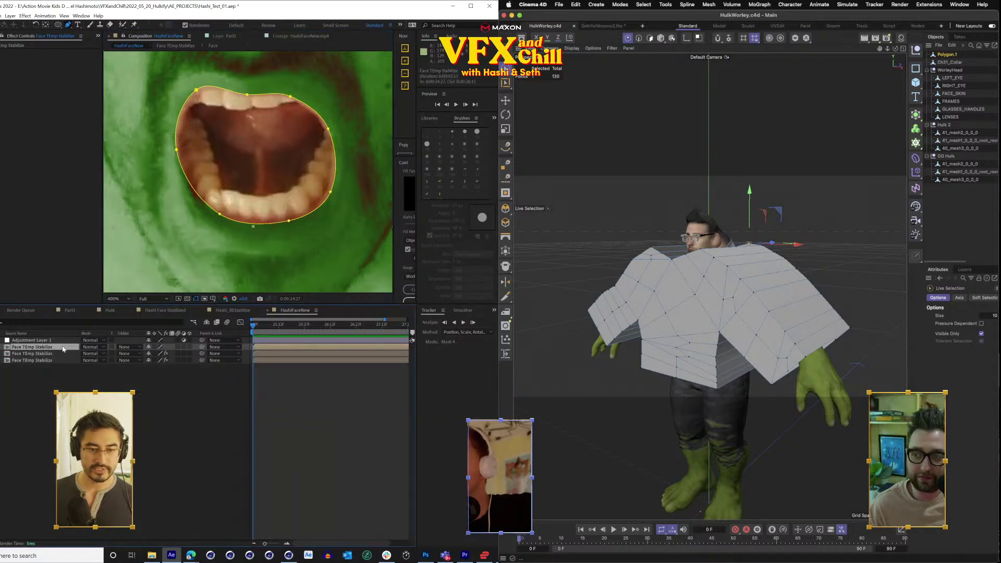
key("f")
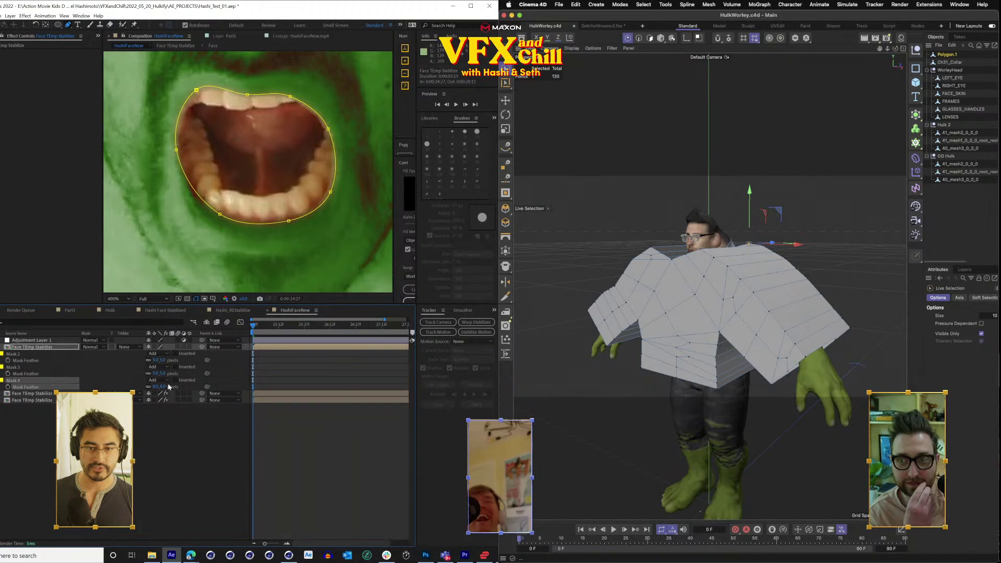
scroll(250, 136, "down", 1)
key("period")
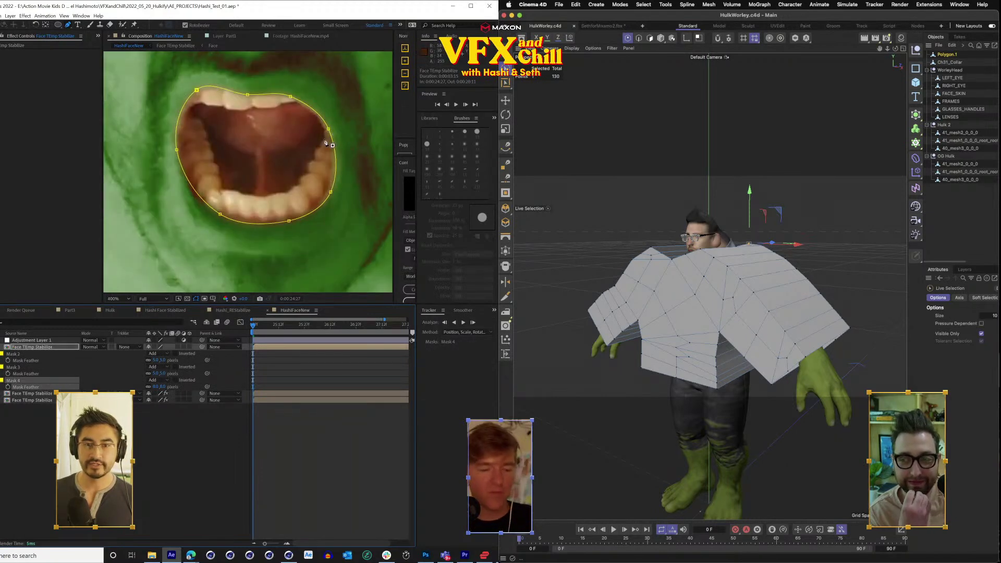
key("period")
key("comma")
key("comma")
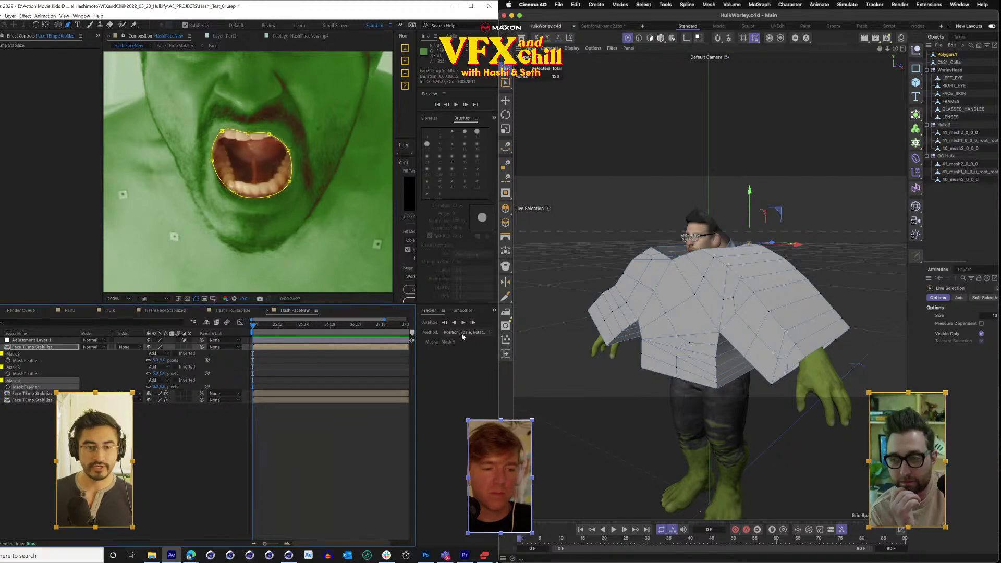
Run forward mask tracking on the new mouth mask, and return to the start of the clip.
left_click(23, 382)
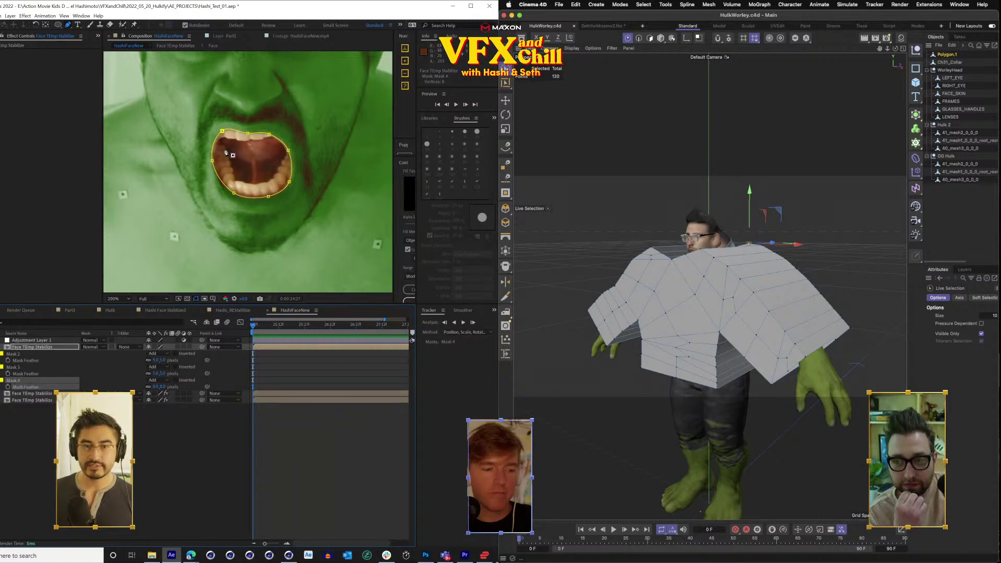
left_click(466, 334)
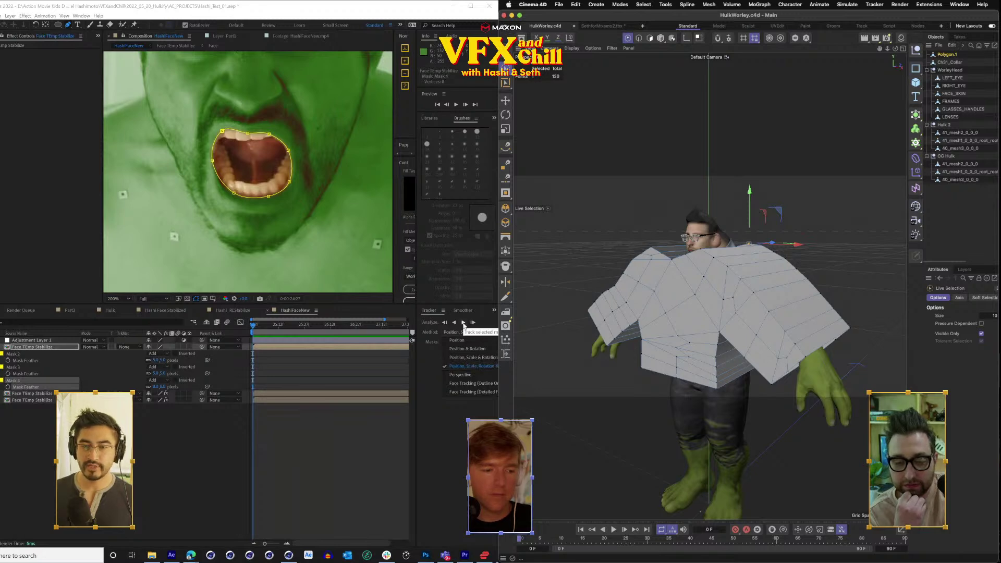
left_click(464, 323)
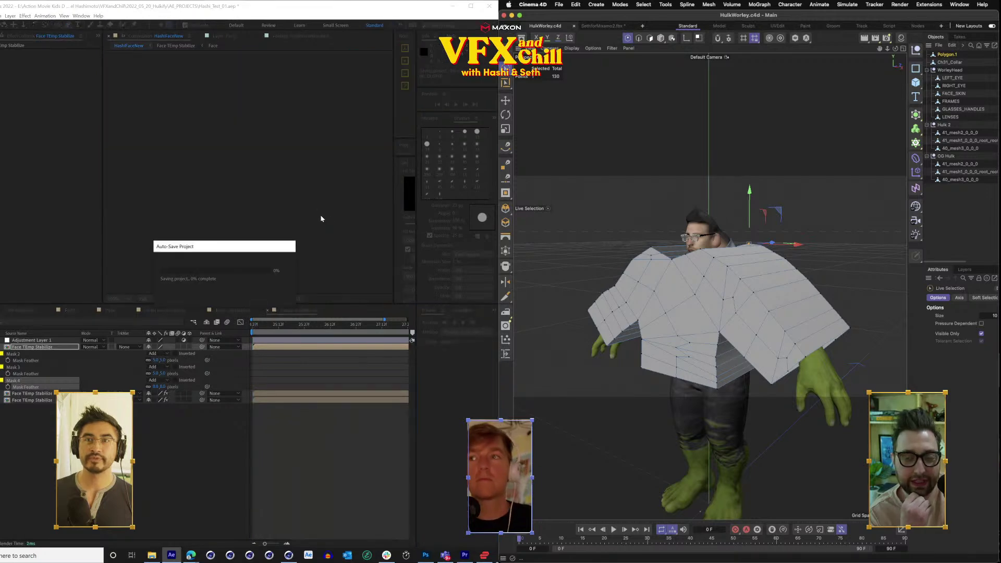
left_click_drag(266, 333, 243, 340)
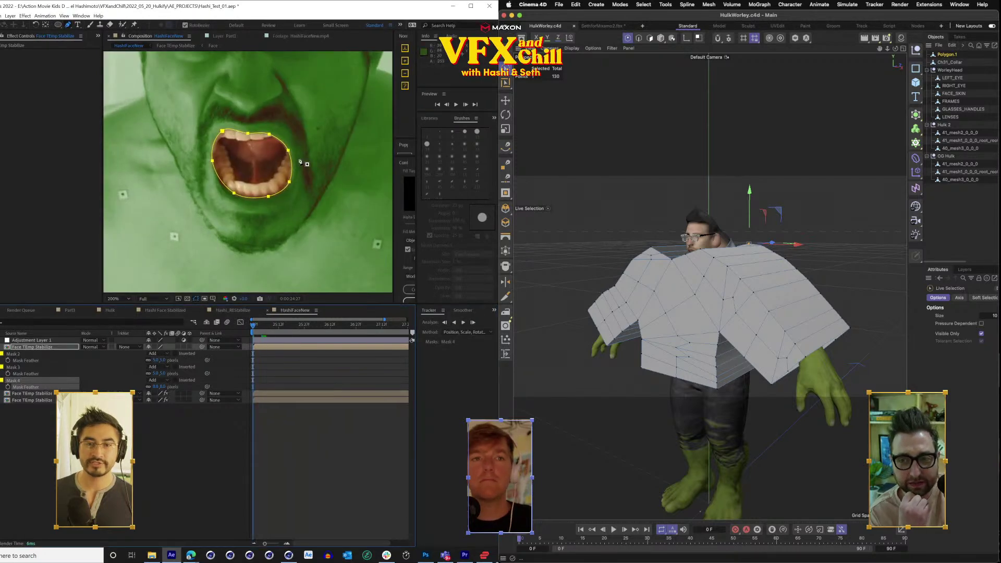
Inspect the eye masks up close and play back the green face to review the eye and mouth cut-outs.
scroll(306, 163, "down", 3)
scroll(280, 113, "up", 3)
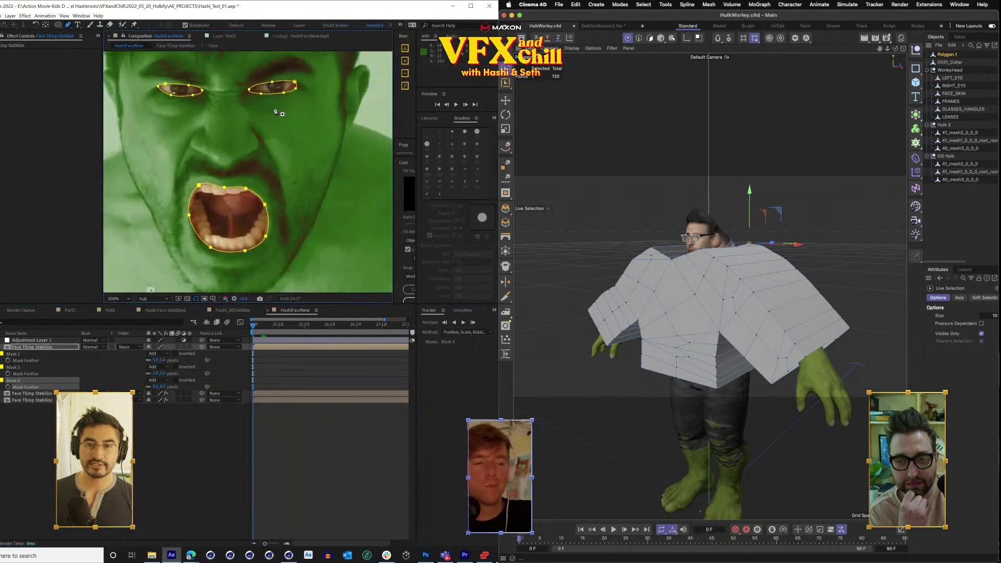
scroll(276, 108, "up", 1)
left_click_drag(298, 88, 277, 226)
left_click_drag(213, 162, 308, 153)
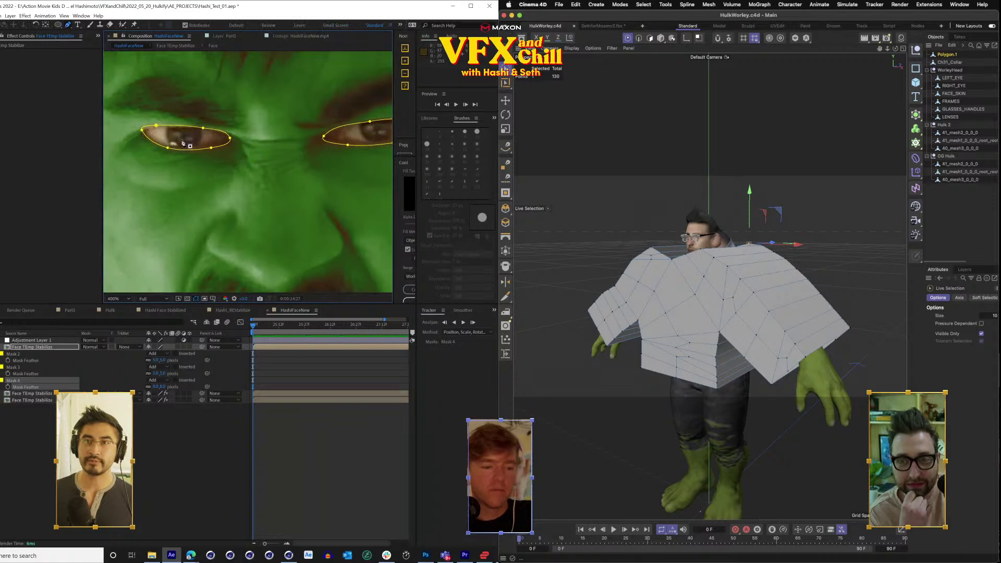
key("space")
scroll(330, 161, "down", 3)
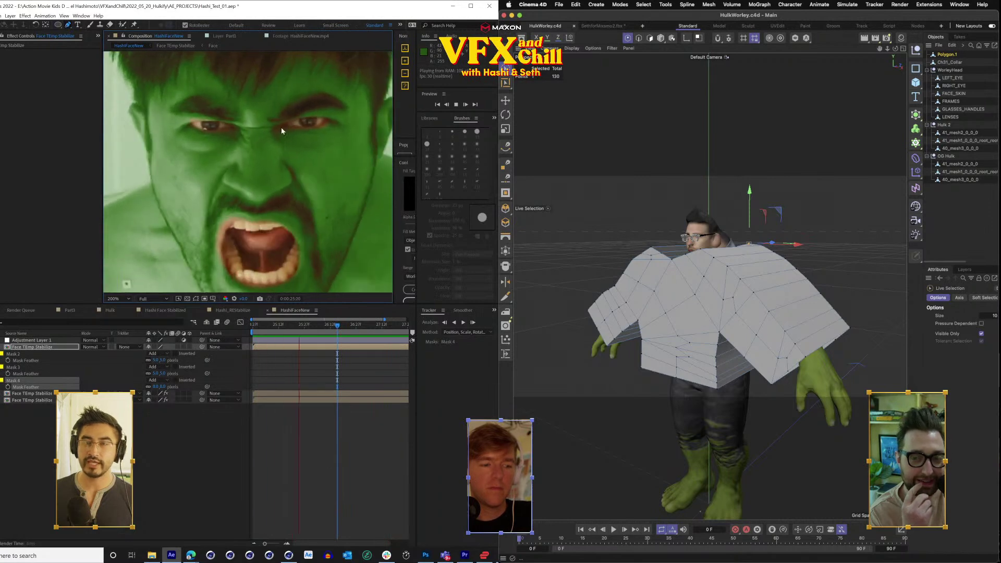
left_click(280, 444)
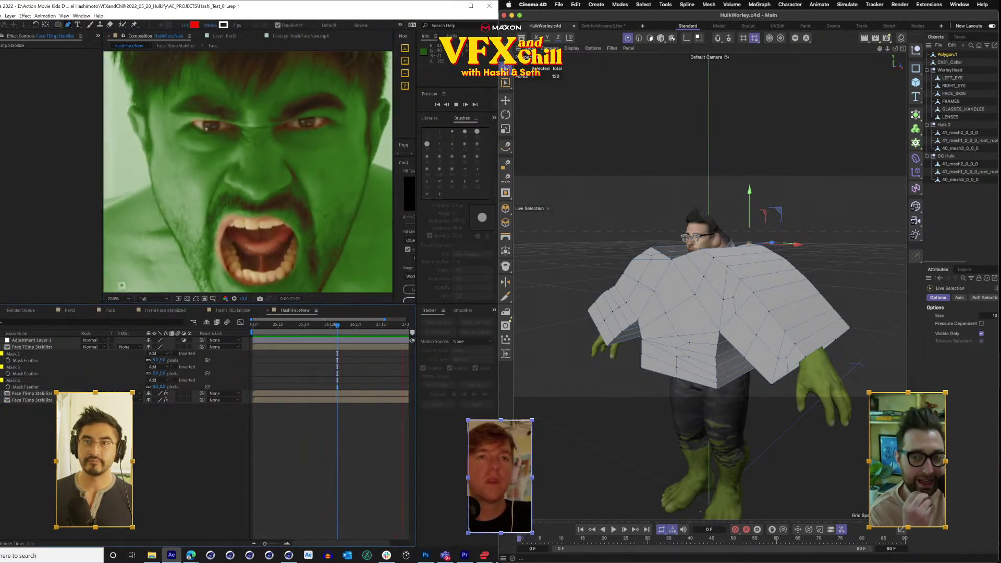
key("space")
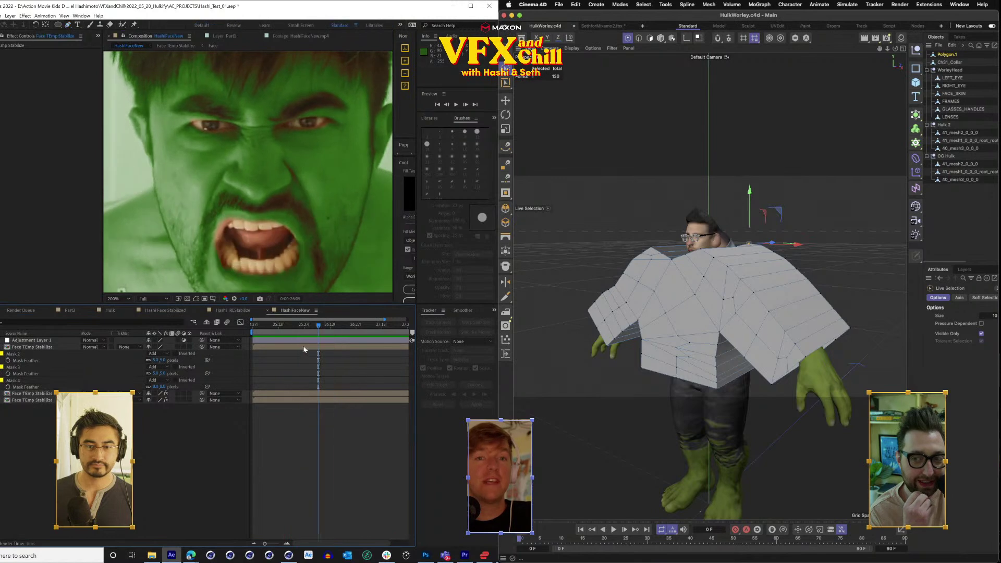
Shift the Tritone midtones colour on the two lower green face layers in After Effects to a yellower olive green.
left_click(46, 393)
left_click(47, 400)
left_click(38, 80)
left_click(37, 78)
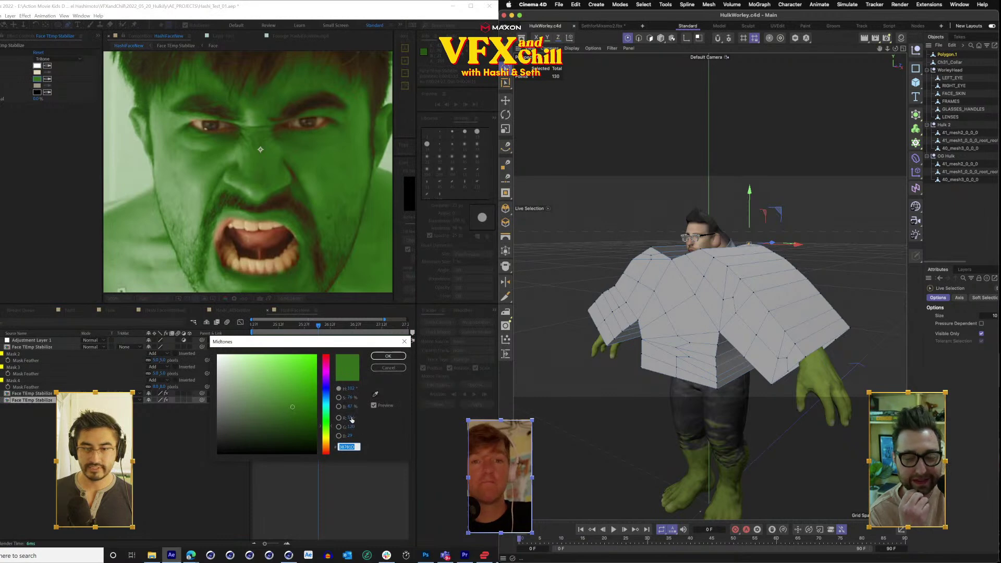
left_click_drag(361, 418, 369, 416)
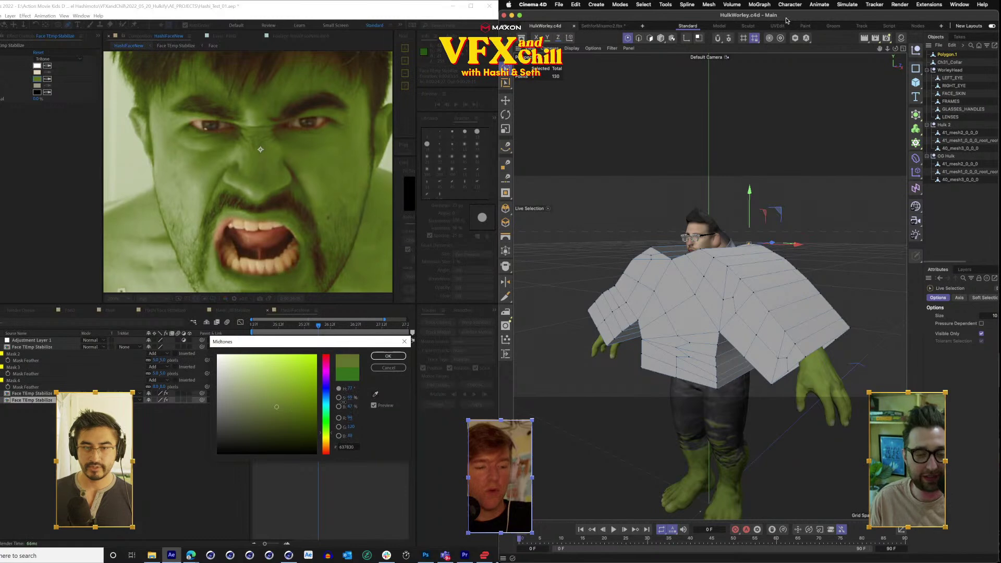
left_click(904, 49)
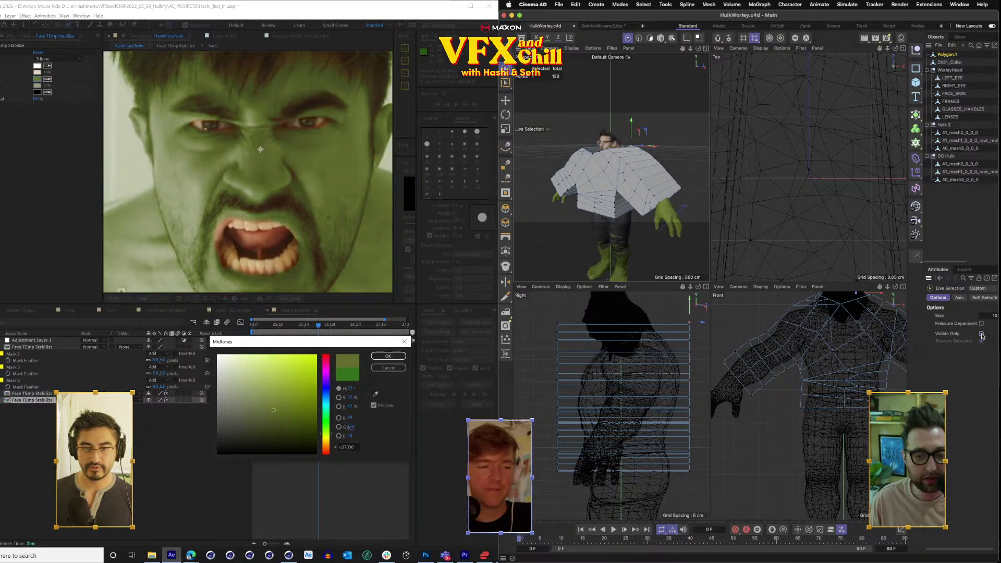
left_click_drag(350, 419, 354, 419)
Confirm the midtones colour, and in Cinema 4D prepare Live Selection on the shirt for polygons with Visible Only disabled.
left_click(658, 314)
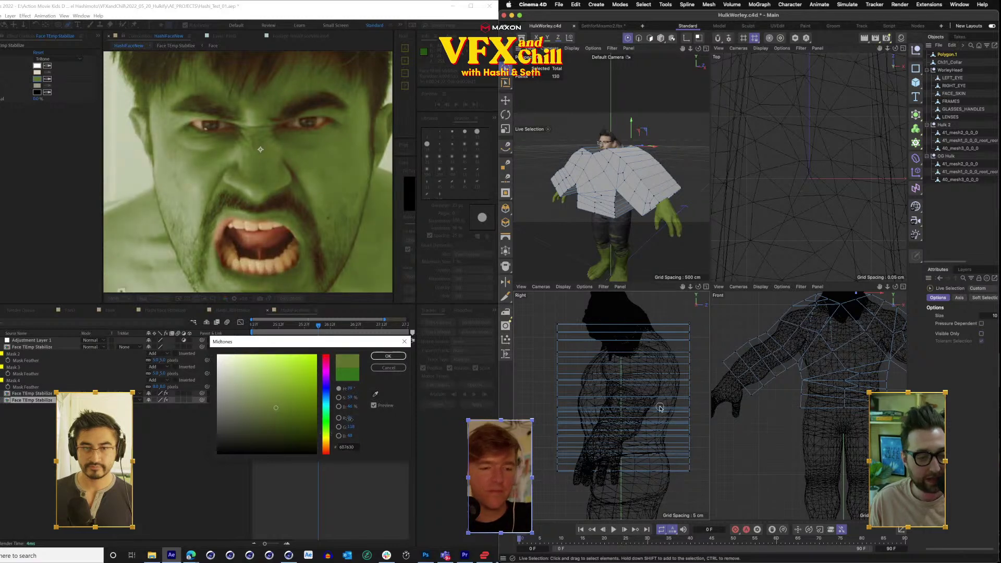
left_click(648, 38)
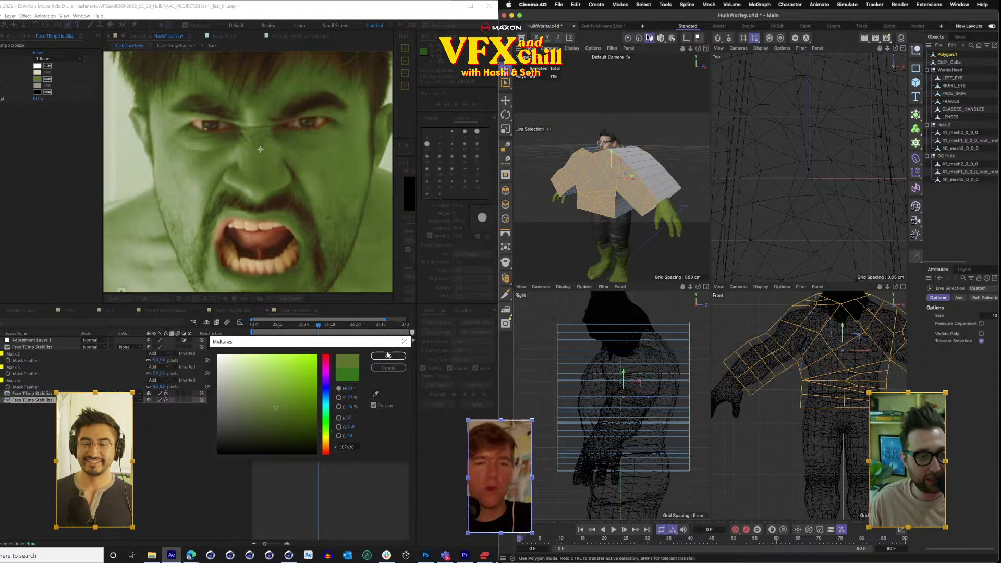
left_click(388, 356)
left_click(662, 311)
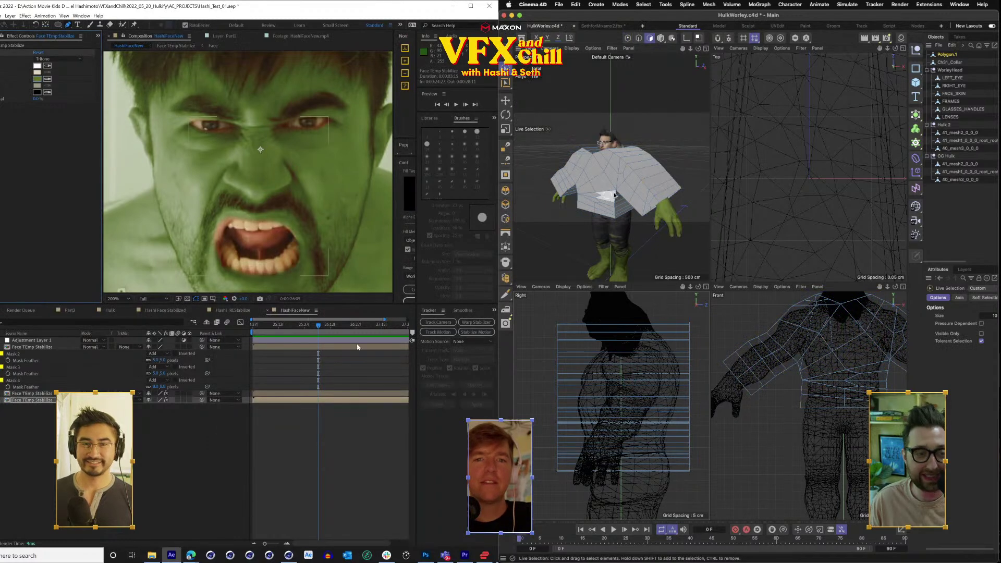
Check a later frame of the face clip in After Effects and fine-tune the Tritone midtones to a slightly different olive green.
left_click(330, 325)
left_click_drag(334, 333, 347, 332)
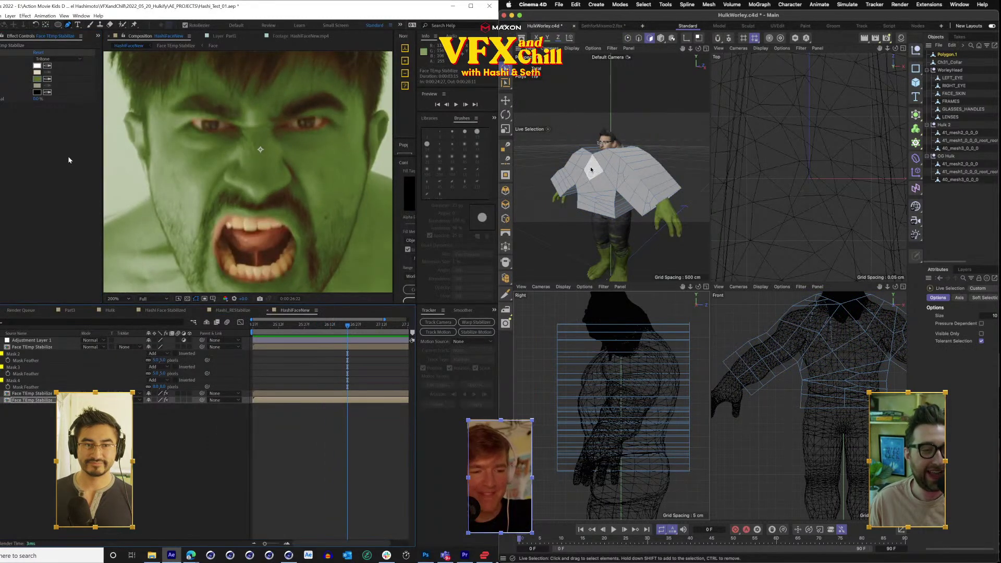
left_click(706, 49)
left_click(38, 80)
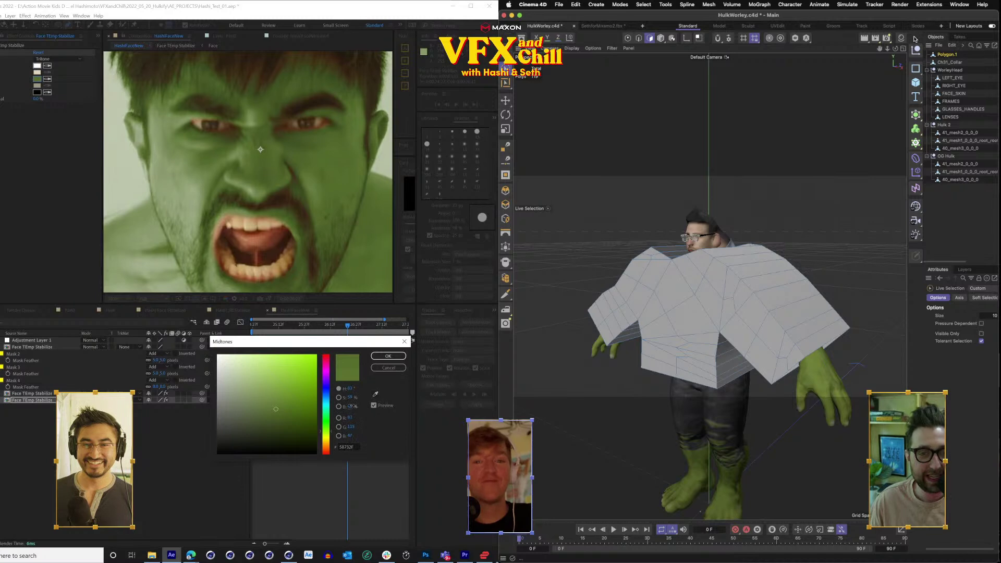
left_click(903, 48)
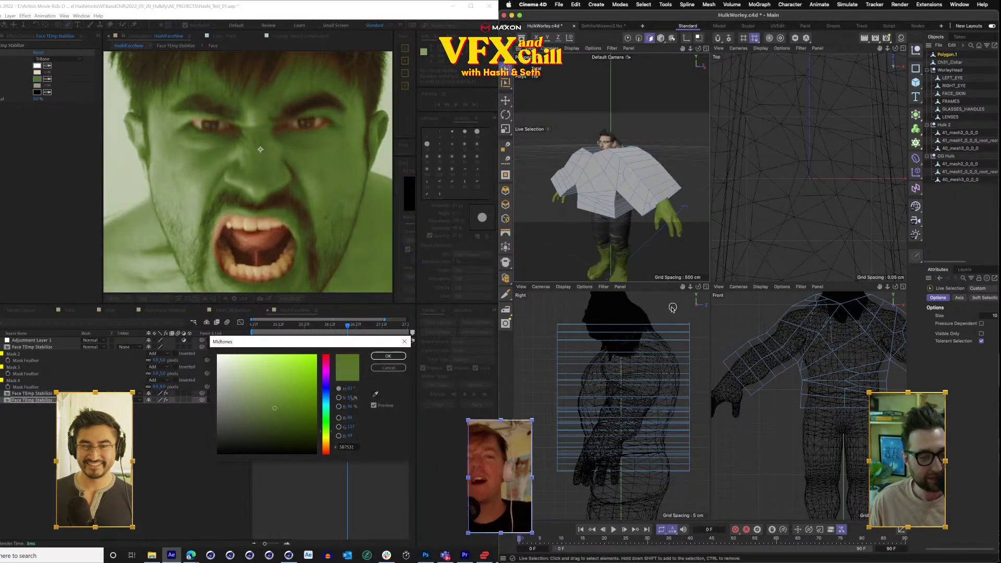
left_click(388, 356)
In Cinema 4D, select the polygons bridging the shirt's front and back in the Right view and store them as a polygon selection.
left_click_drag(663, 325, 668, 486)
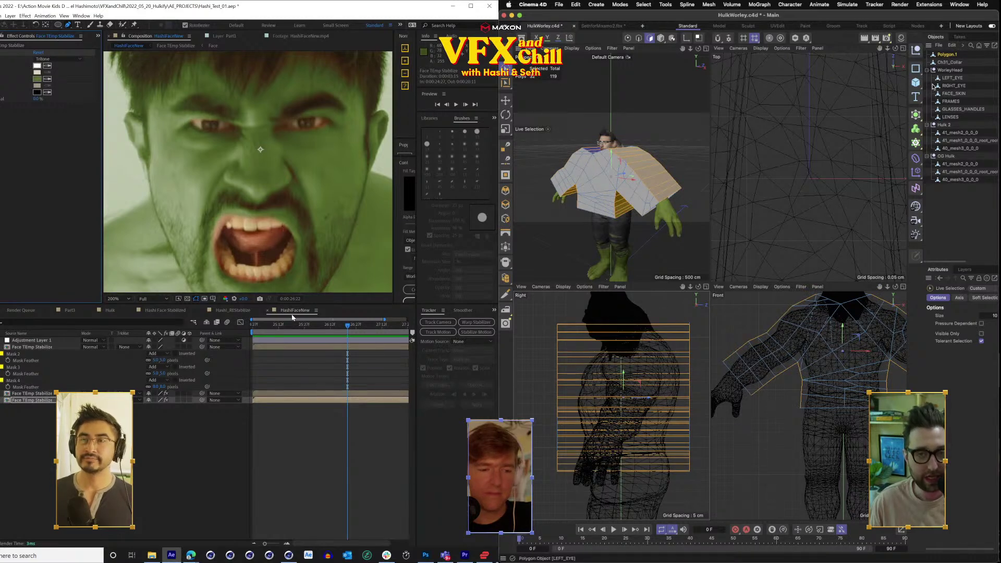
left_click(639, 3)
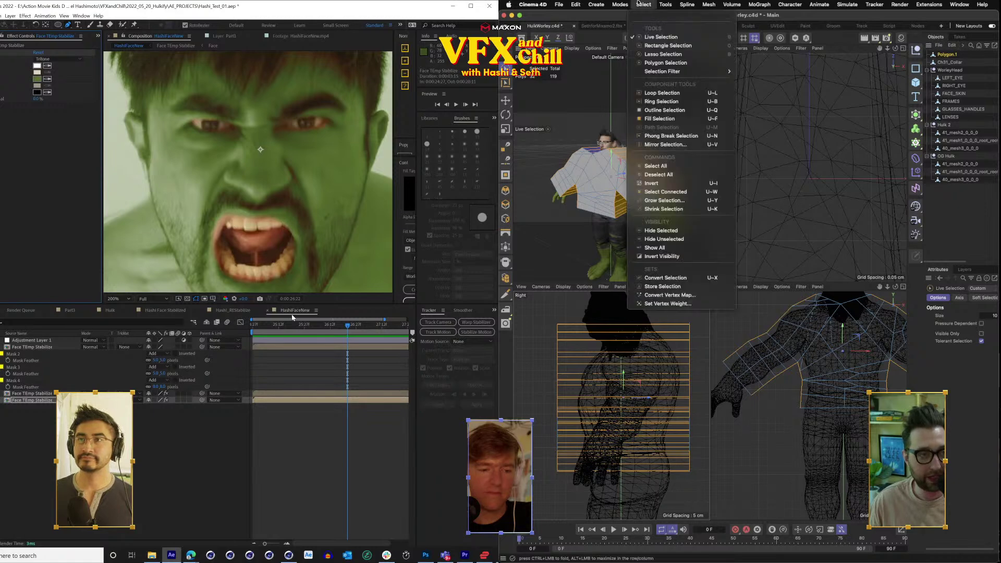
left_click(679, 286)
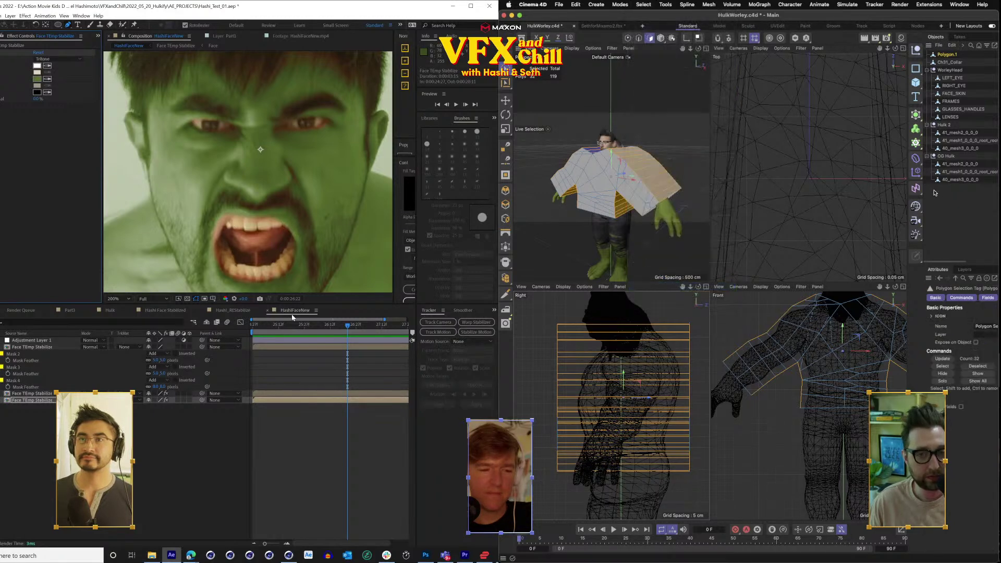
left_click_drag(922, 188, 828, 187)
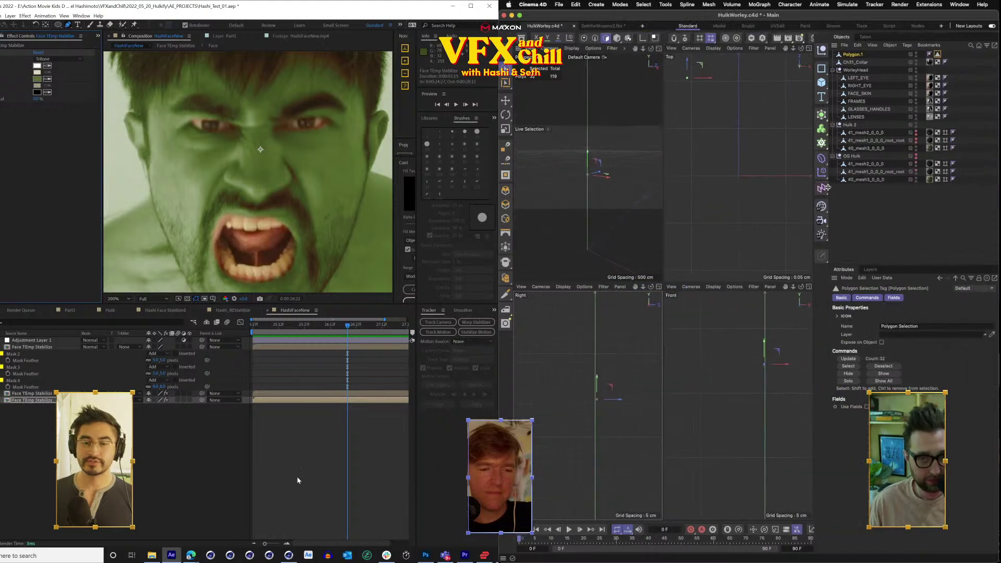
Deselect the face layers in After Effects, show the whole face, and save the project.
left_click(288, 430)
scroll(290, 284, "down", 1)
key("ctrl+s")
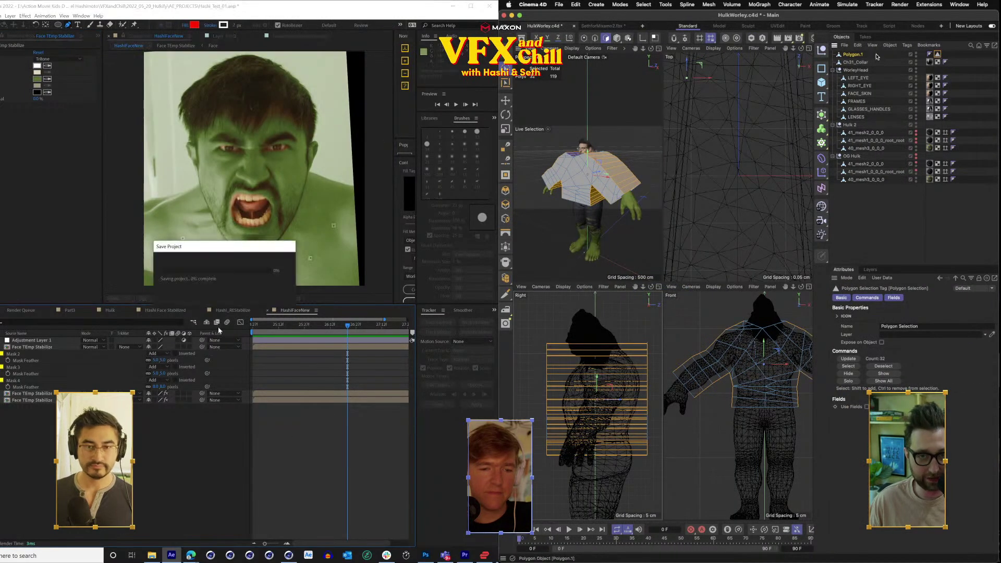
Apply the Liquify effect to Adjustment Layer 1 in After Effects, and clear the shirt's polygon selection in Cinema 4D.
left_click(46, 341)
left_click(930, 55)
left_click(937, 55)
right_click(49, 186)
key("ctrl+space")
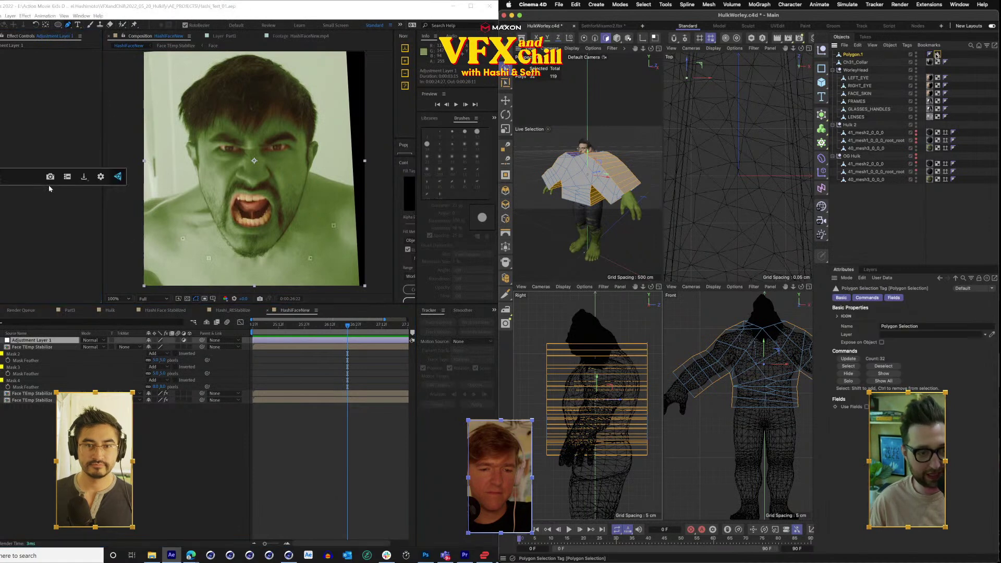
left_click(659, 49)
type("liq")
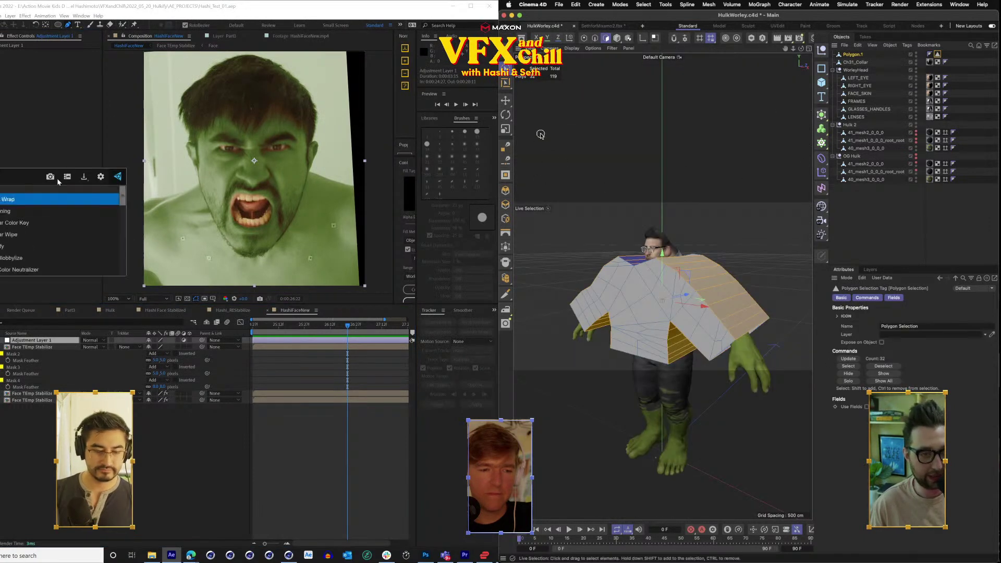
left_click(572, 215)
key("Return")
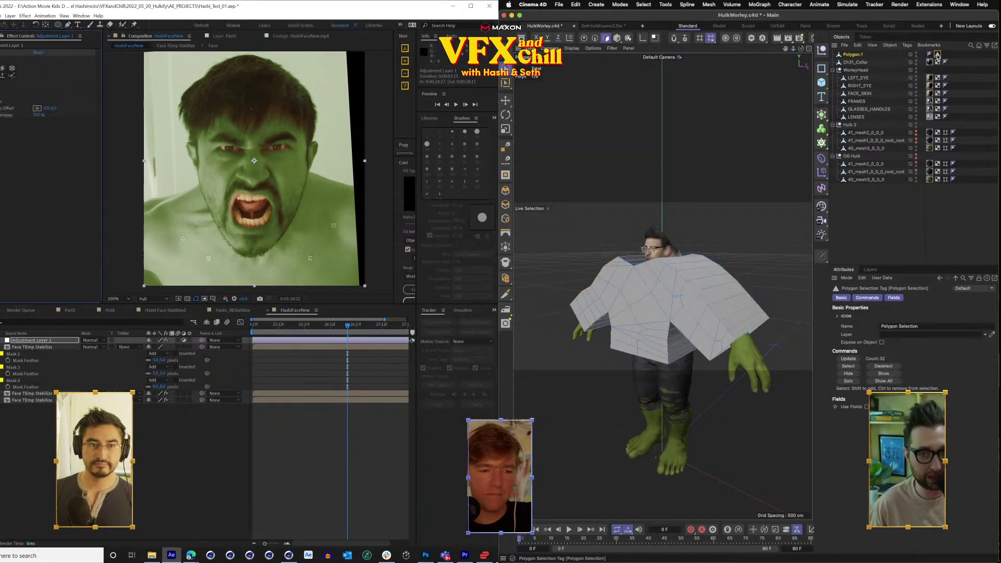
In Cinema 4D, recall the stored bridge polygons from their selection tag and add a Cloth simulation tag to the shirt mesh.
double_click(936, 54)
left_click_drag(220, 182, 253, 182)
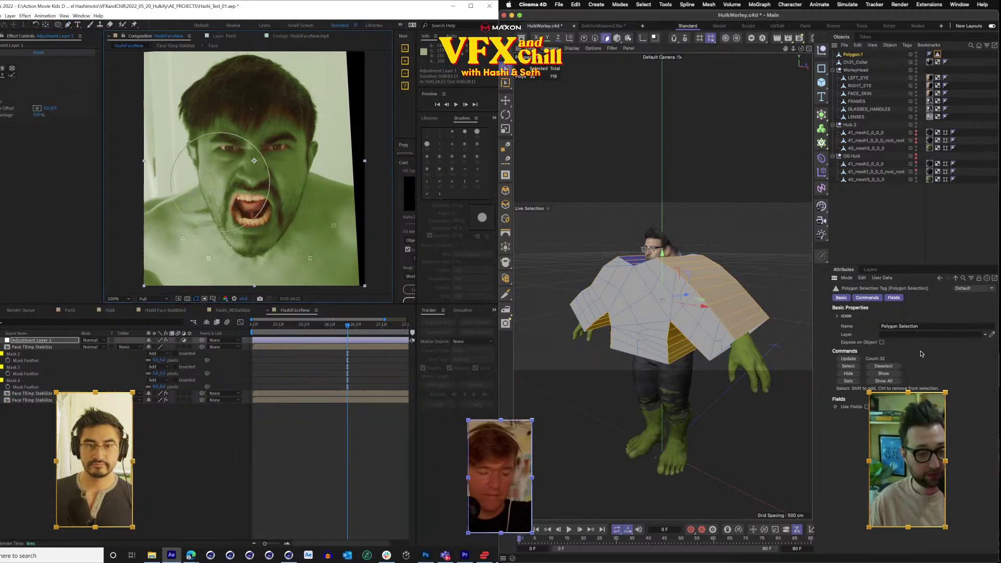
left_click(908, 46)
key("period")
mouse_move(951, 150)
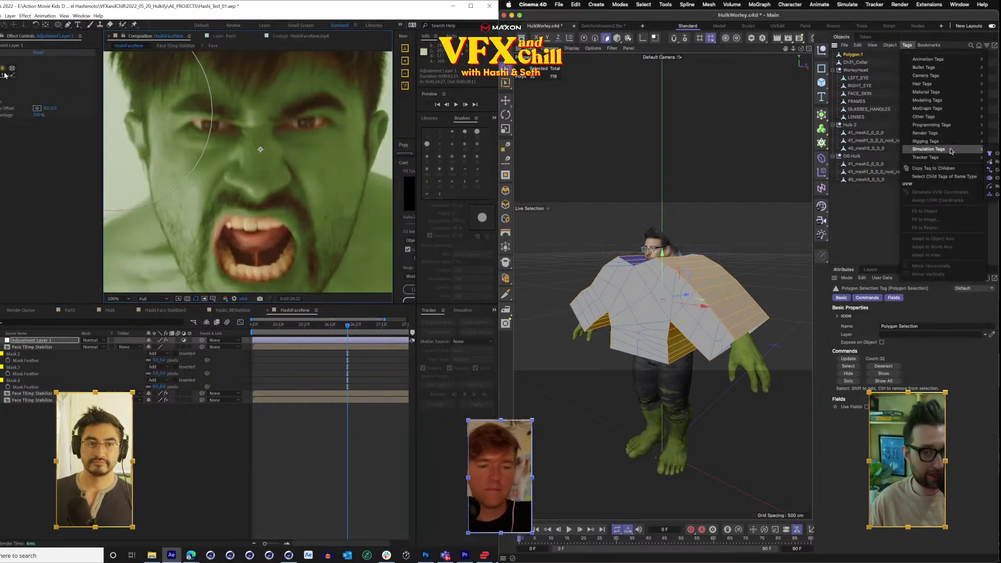
left_click(994, 153)
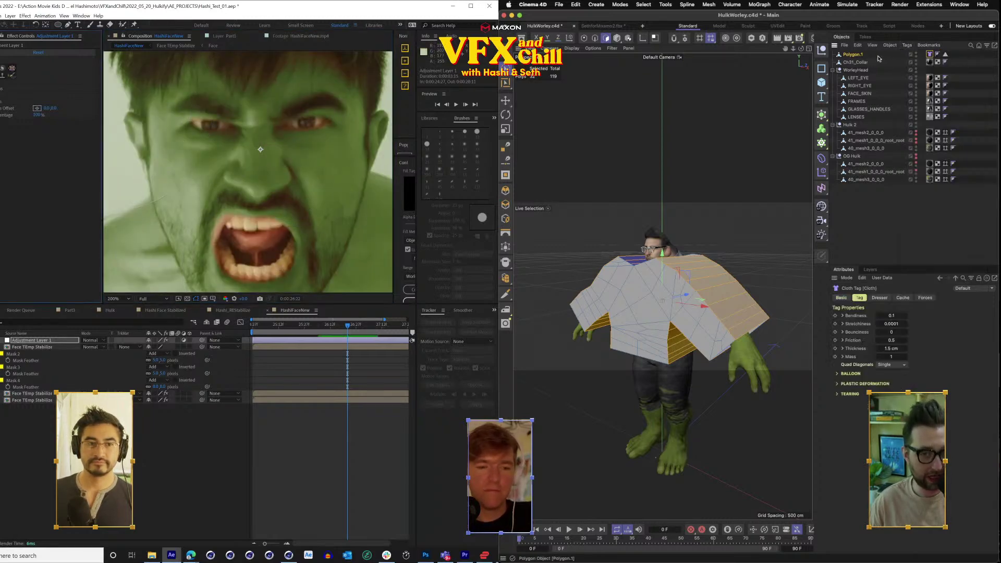
Move the Ch31_Collar object into the head group in the object hierarchy.
left_click(859, 55)
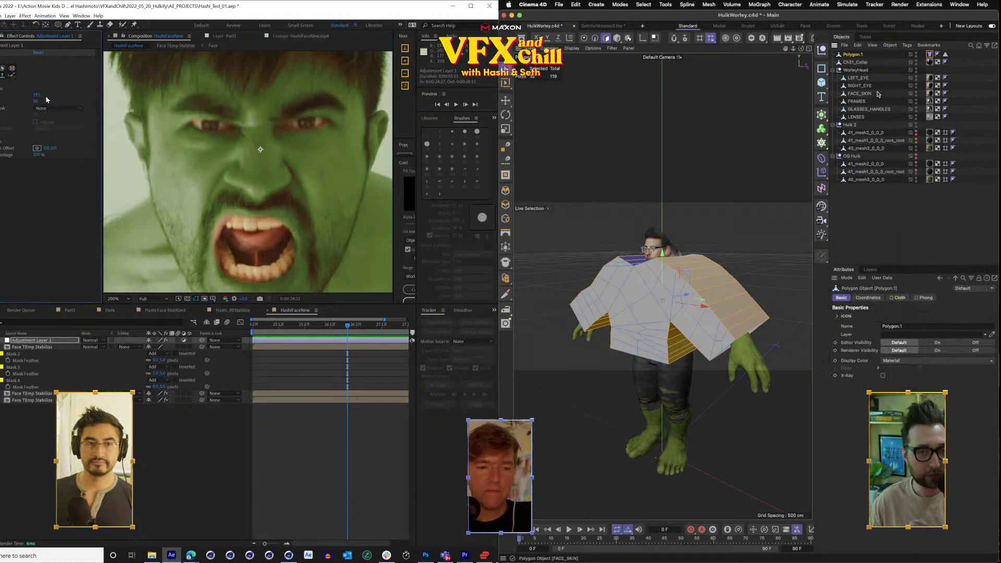
left_click(855, 63)
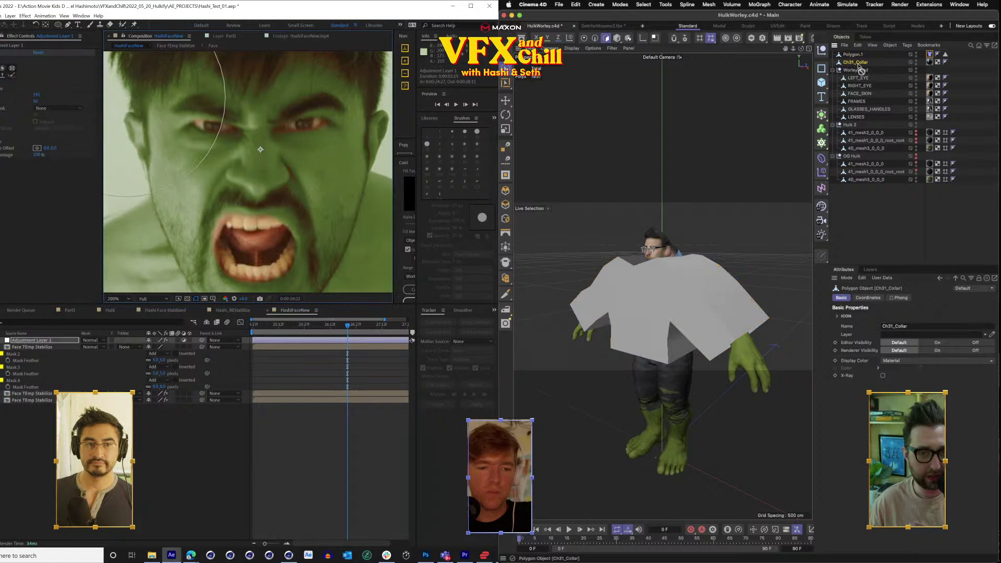
left_click_drag(859, 76, 861, 73)
scroll(260, 150, "down", 2)
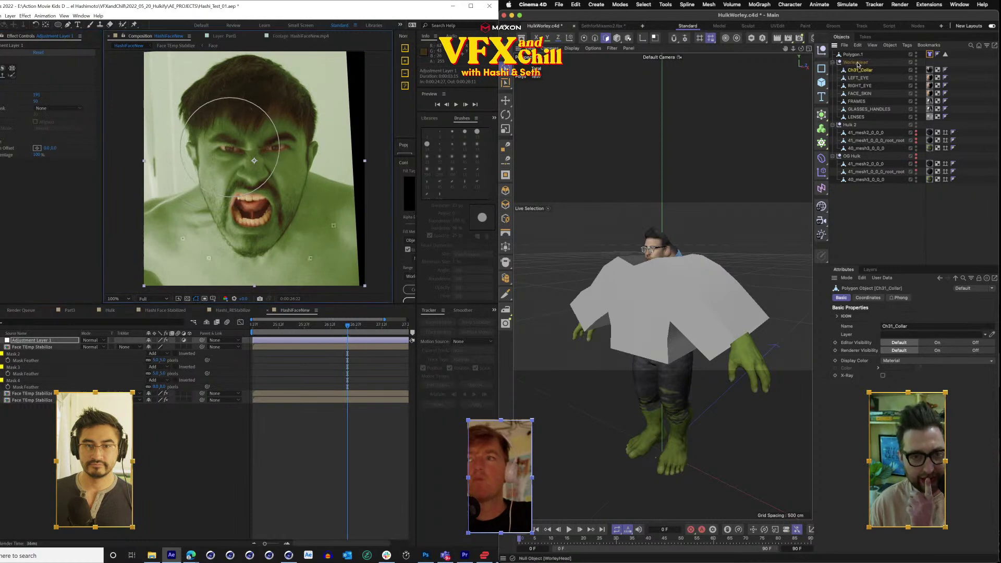
Create a null object and parent the head group and the Hulk 2 group under it.
left_click(858, 63)
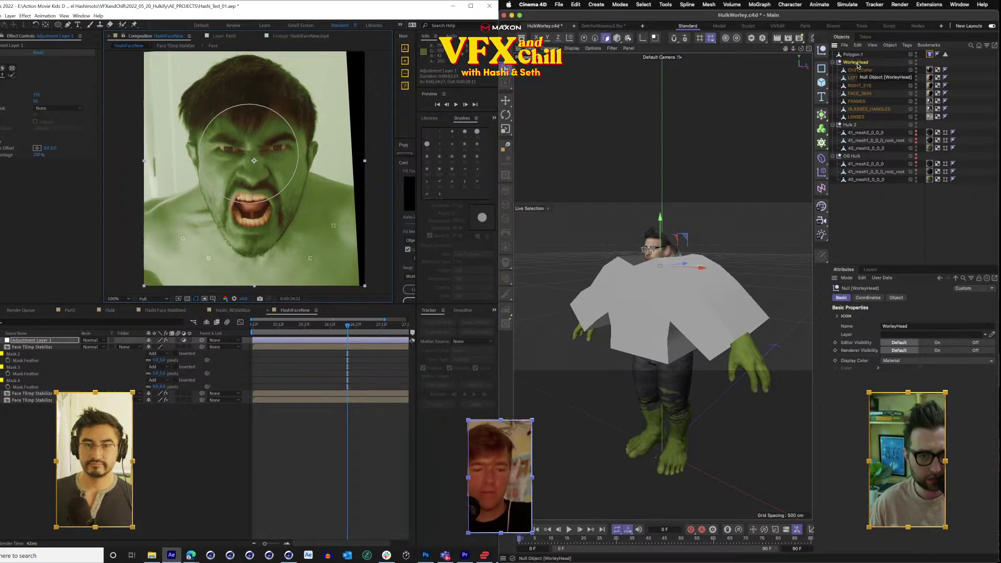
left_click(822, 51)
left_click(858, 70)
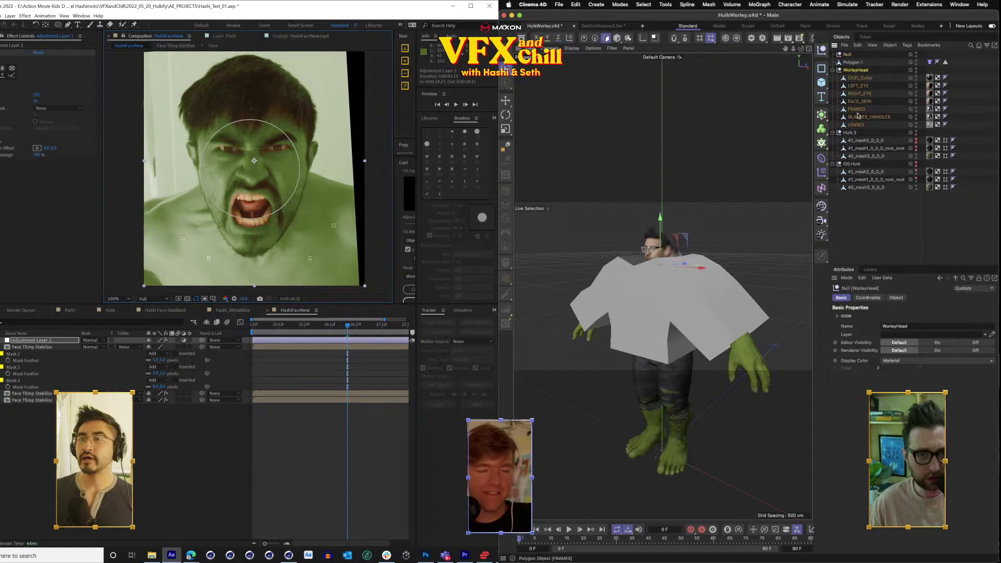
left_click(852, 133, "shift")
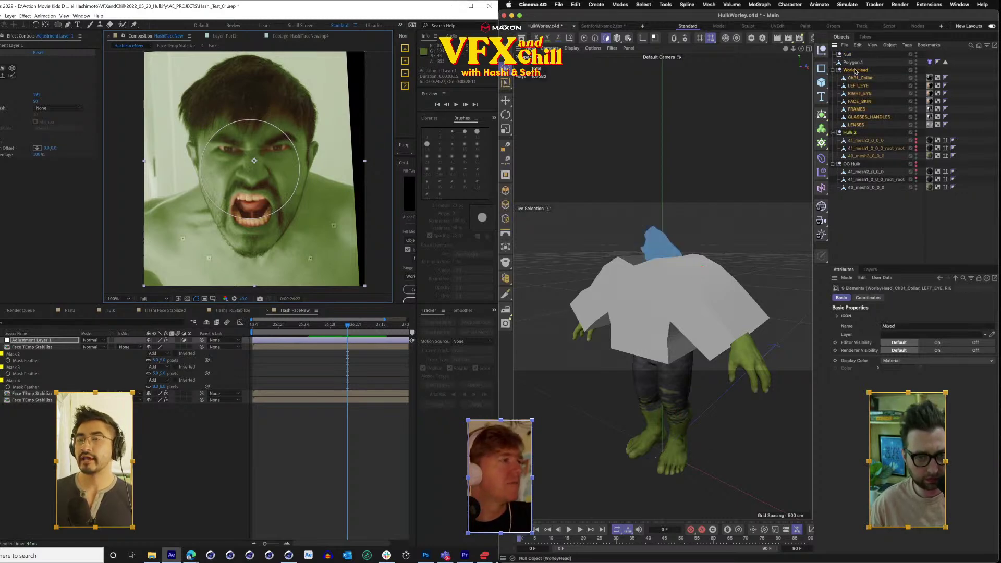
left_click_drag(853, 72, 849, 55)
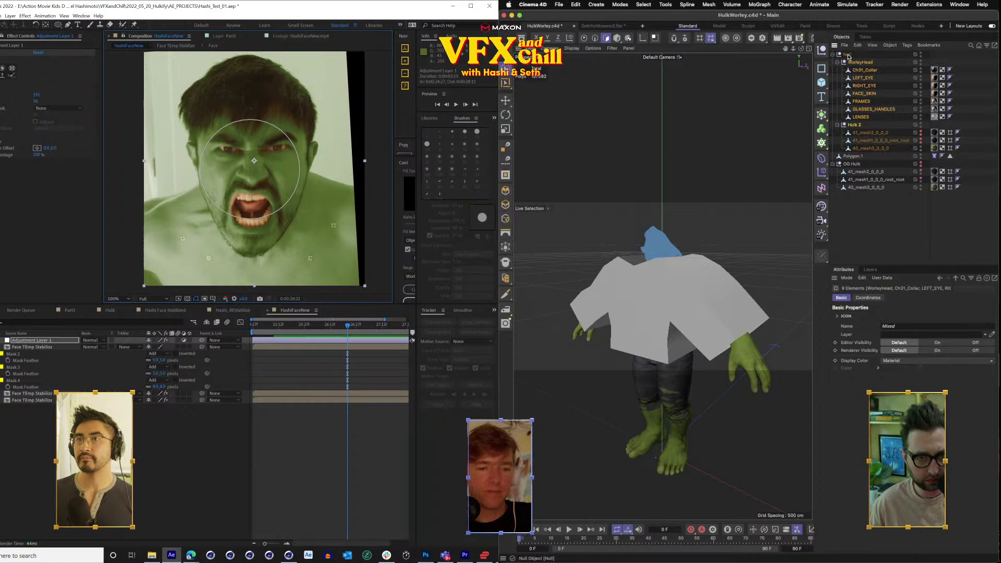
Add a Collider simulation tag to the null that holds the head and Hulk 2 groups.
left_click(849, 56)
left_click(906, 46)
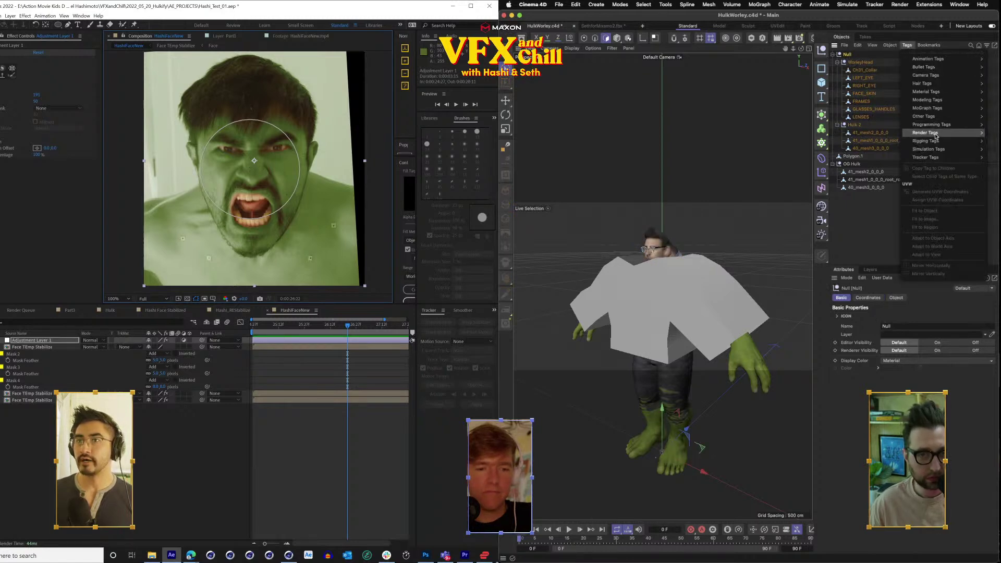
mouse_move(934, 151)
left_click(993, 194)
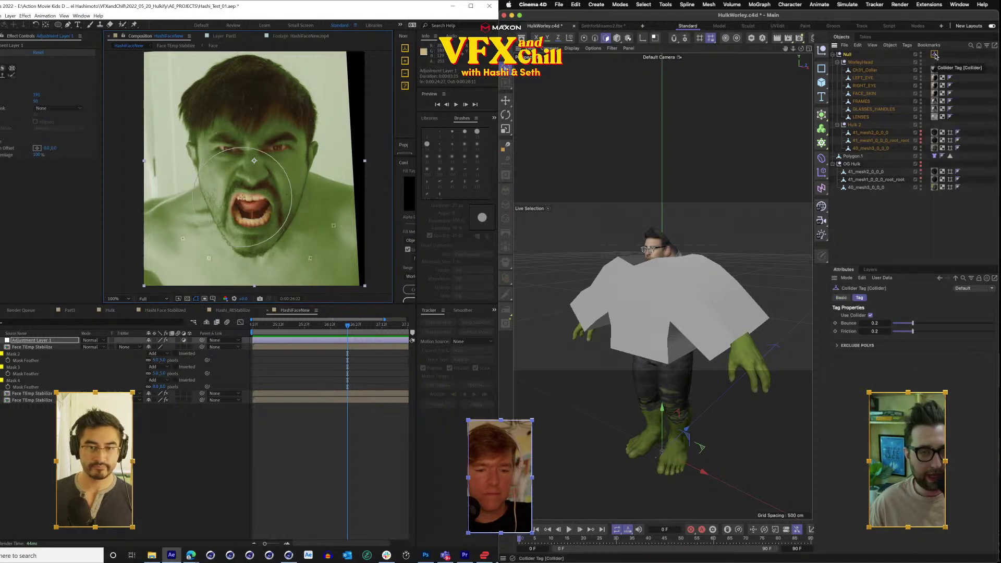
Rename the shirt mesh Polygon.1 as Sweater and move it to the top of the object hierarchy.
left_click(853, 156)
double_click(854, 156)
type("Sweater")
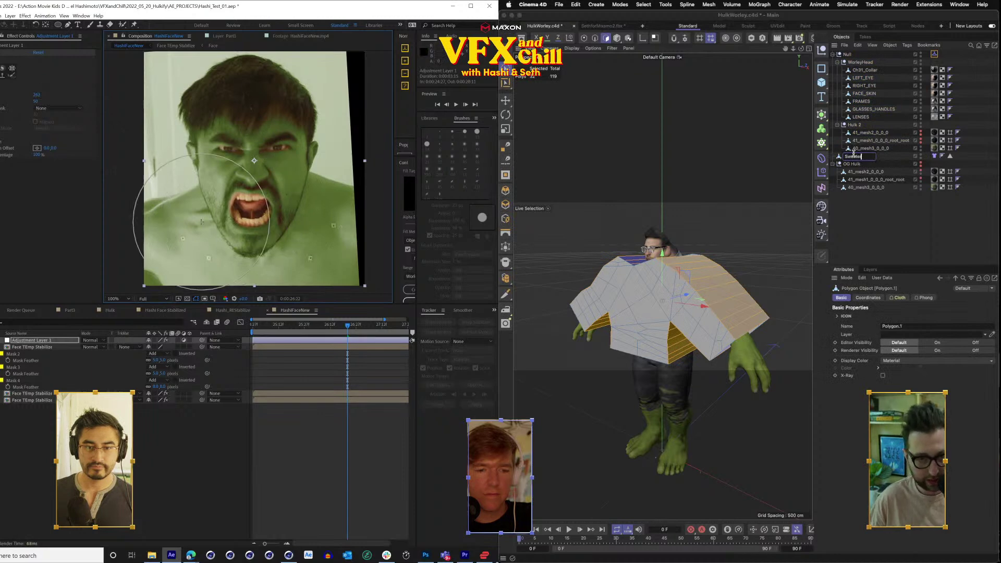
key("Return")
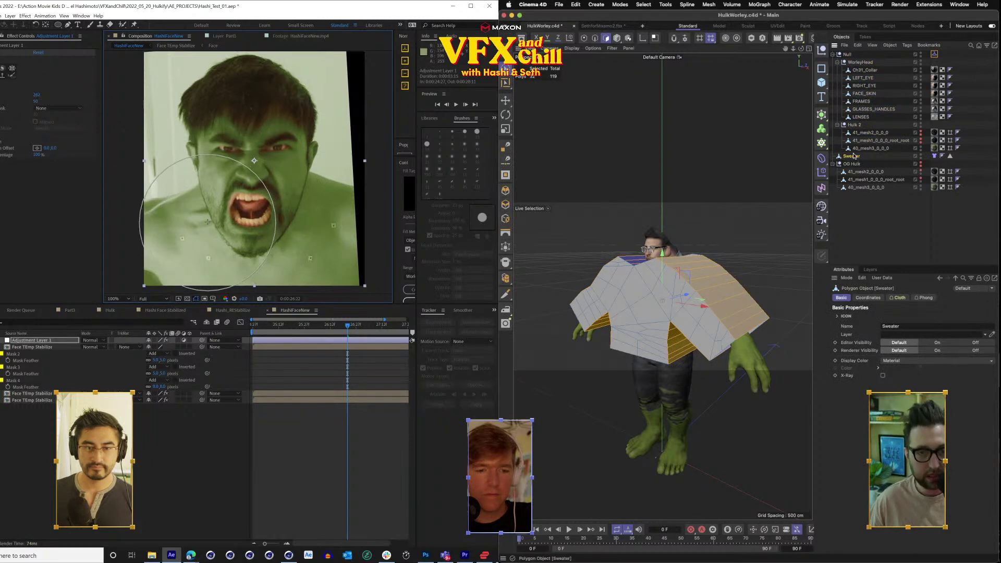
left_click_drag(851, 51, 850, 52)
Collapse the OG Hulk group and review the Basic and Tag properties of the null's Collider tag.
left_click(934, 61)
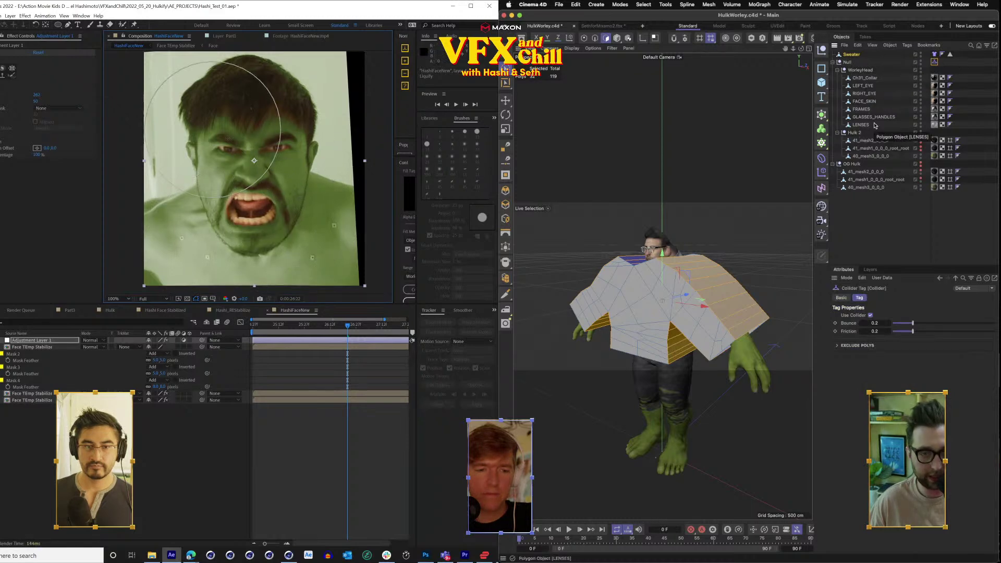
left_click(832, 164)
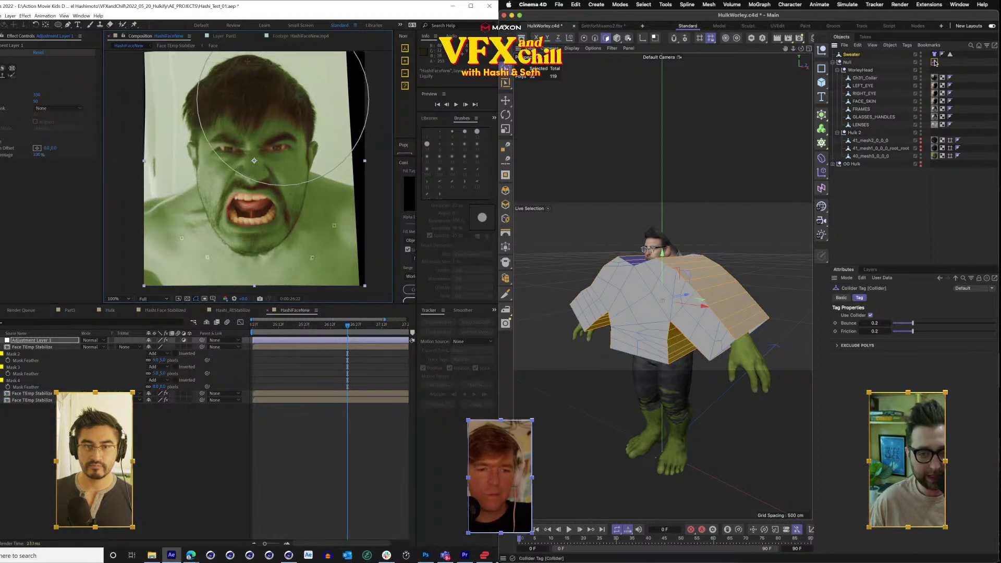
left_click(841, 297)
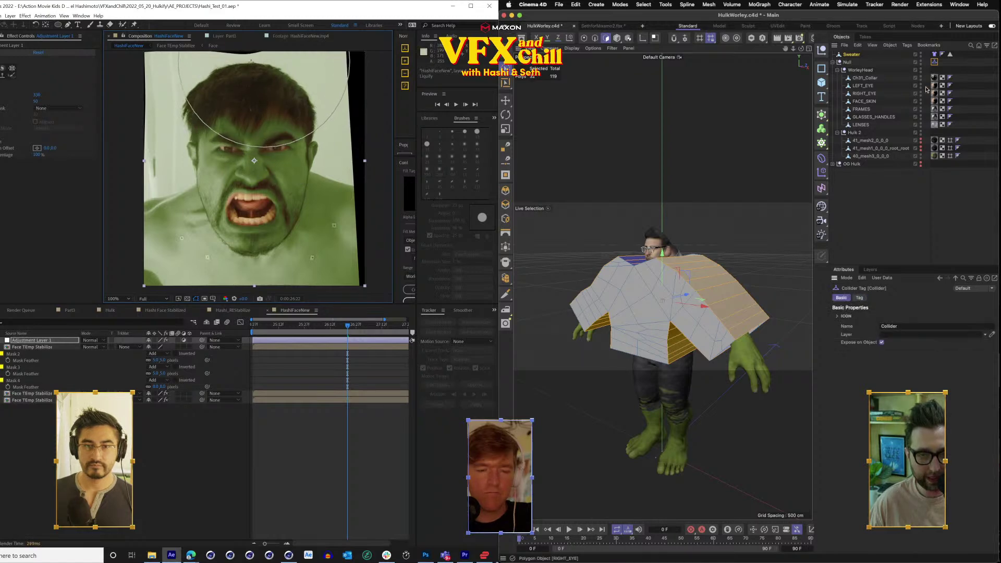
left_click(859, 297)
left_click(837, 346)
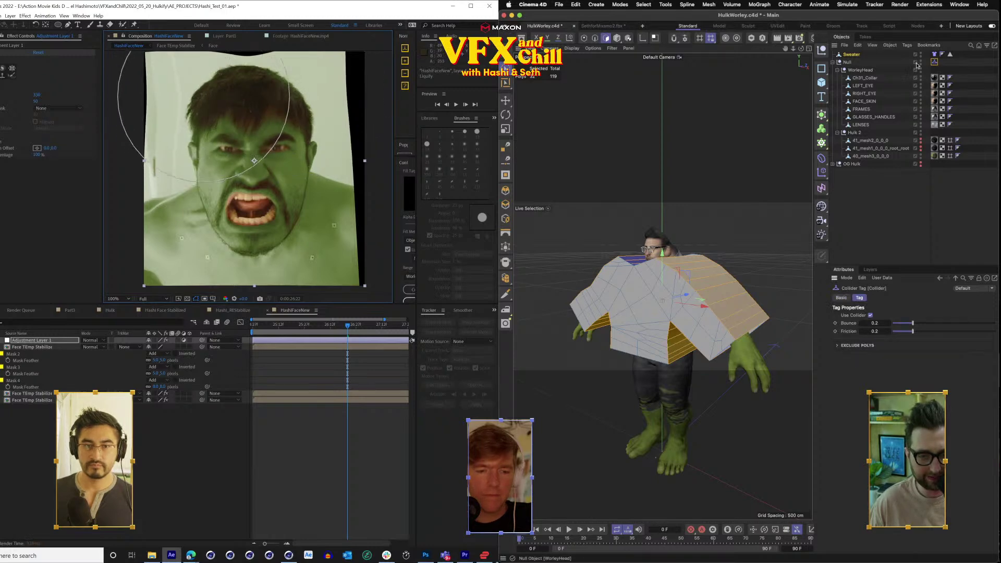
Enable Dress Mode in the Dresser settings of the Sweater's Cloth tag.
left_click(934, 54)
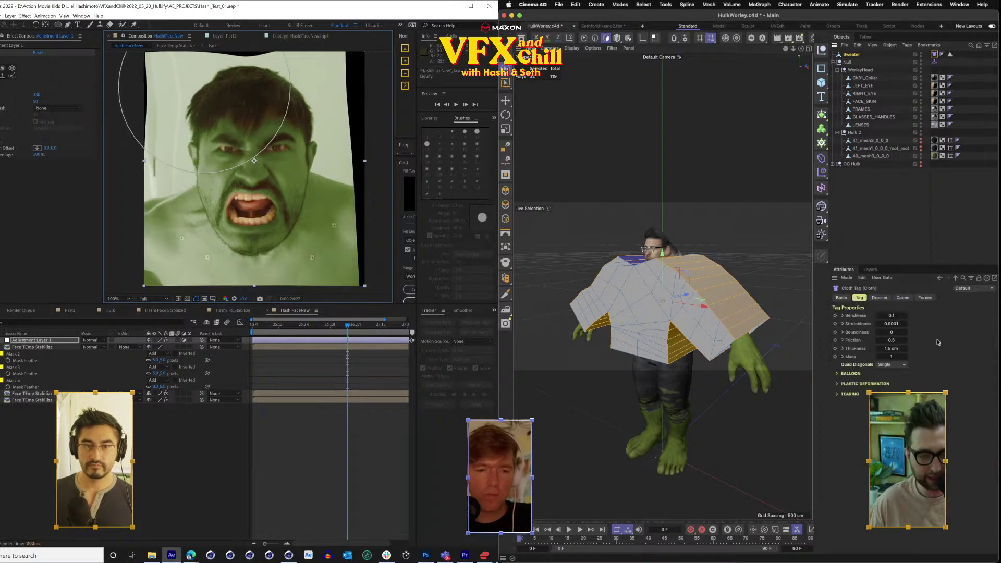
left_click(886, 300)
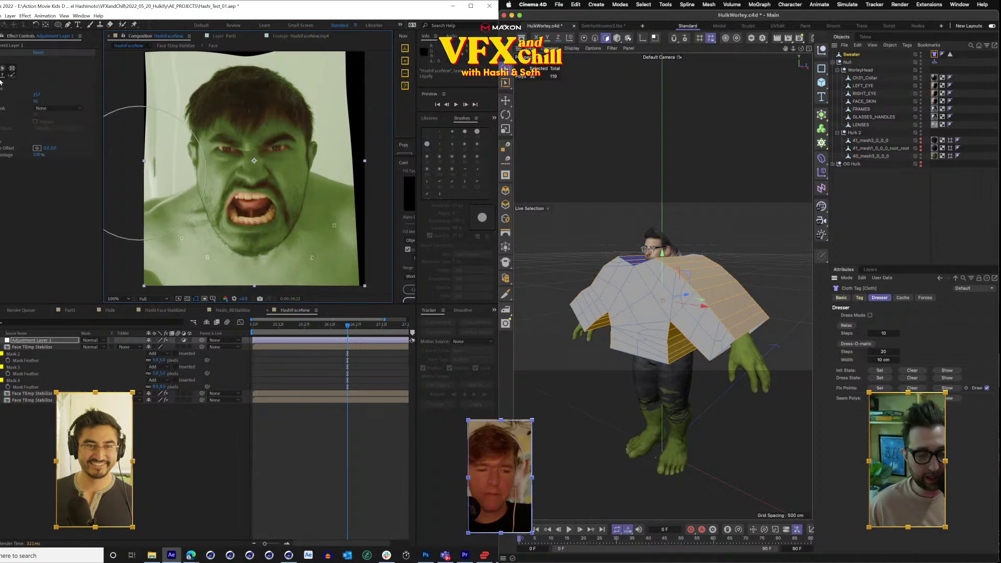
left_click(869, 315)
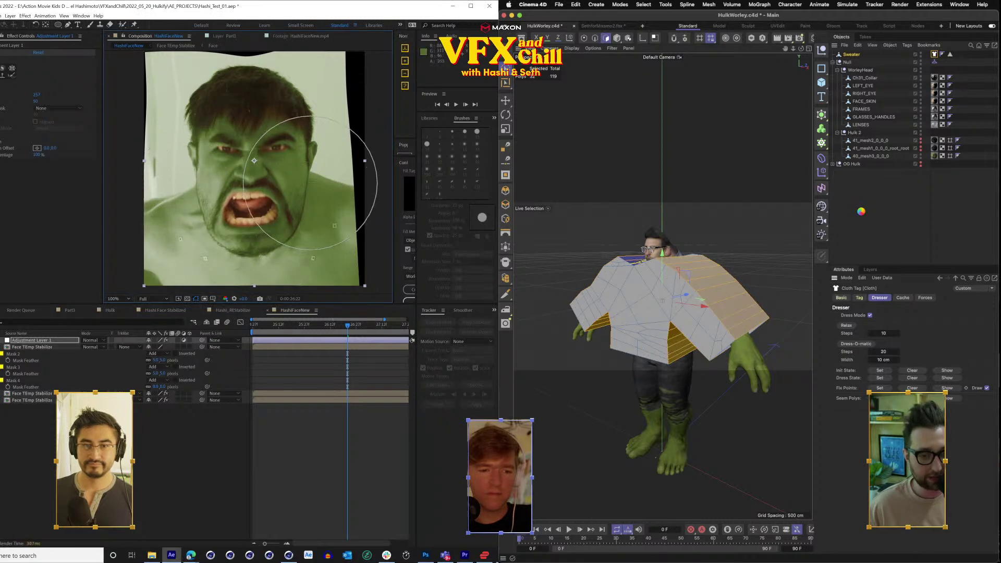
Switch to After Effects and warp the outer edges of the Hulk face with Liquify strokes.
mouse_move(313, 189)
left_mouse_down()
mouse_move(319, 199)
mouse_move(314, 155)
left_mouse_up()
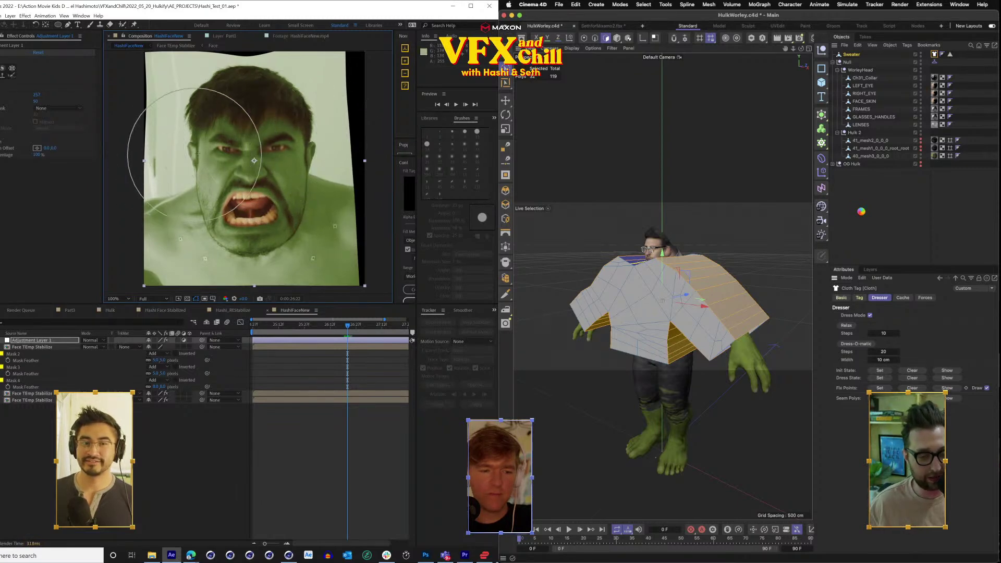
left_click(201, 151)
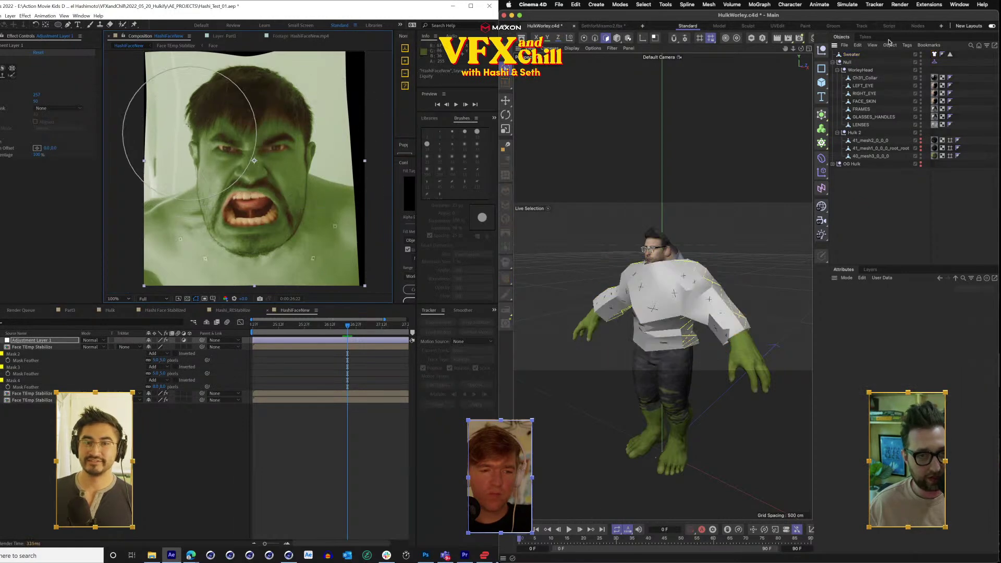
Switch to Cinema 4D, check the Sweater Cloth tag's Cache and Dresser settings, and delete the tag.
mouse_move(801, 49)
left_mouse_down()
mouse_move(789, 49)
mouse_move(818, 56)
left_mouse_up()
left_click(934, 54)
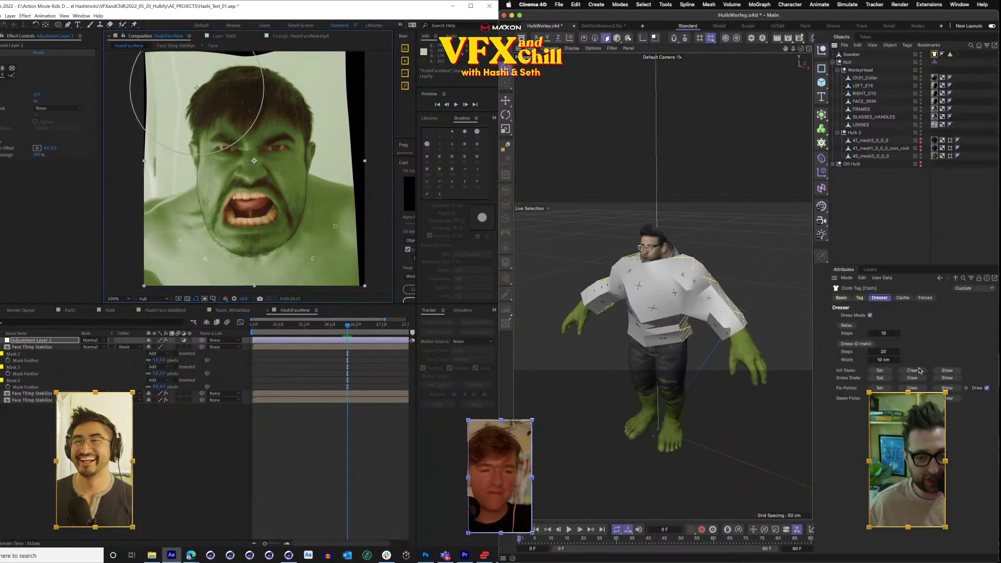
left_click(909, 298)
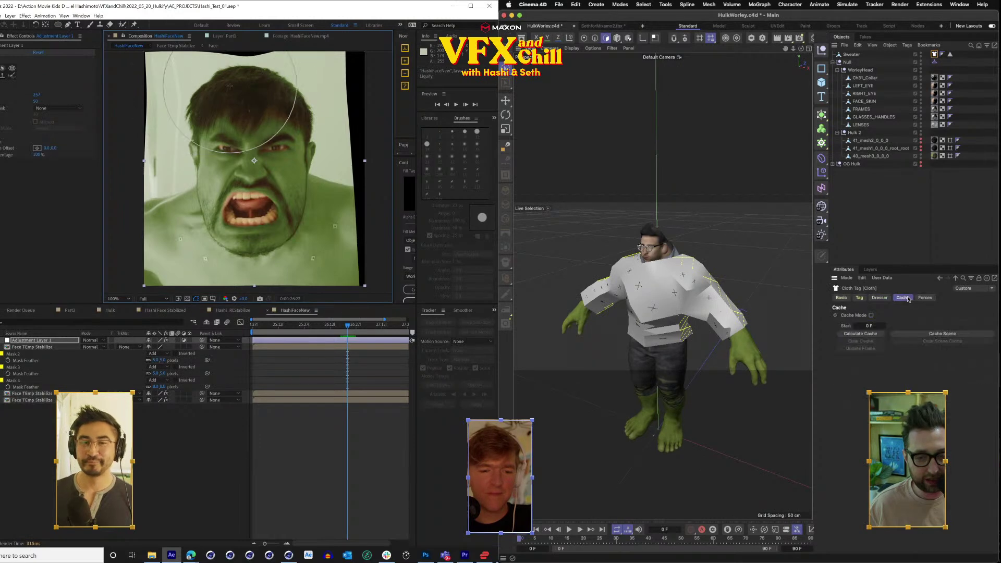
left_click(881, 298)
key("Delete")
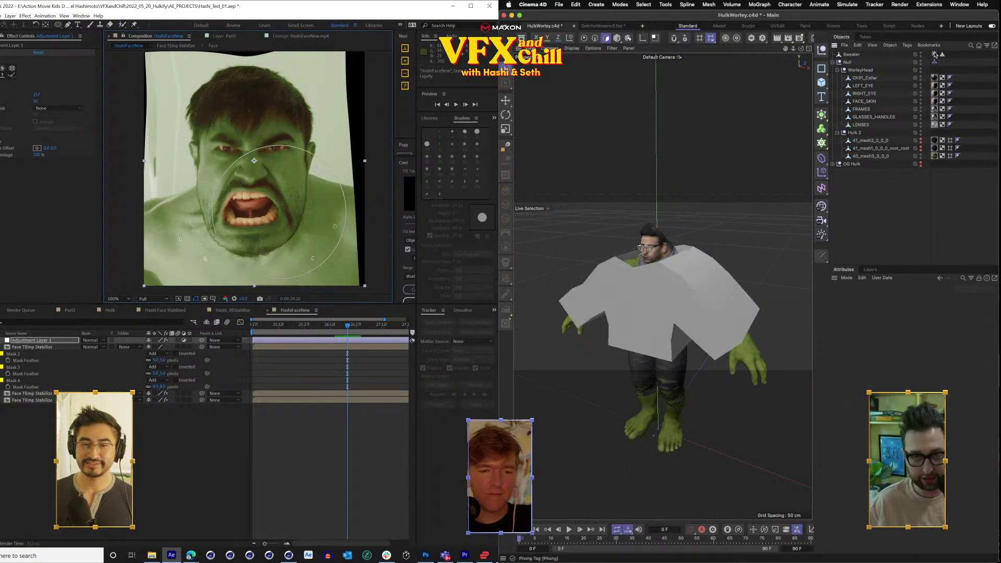
Add a new Cloth simulation tag to the Sweater object.
left_click(908, 46)
left_click_drag(256, 241, 255, 203)
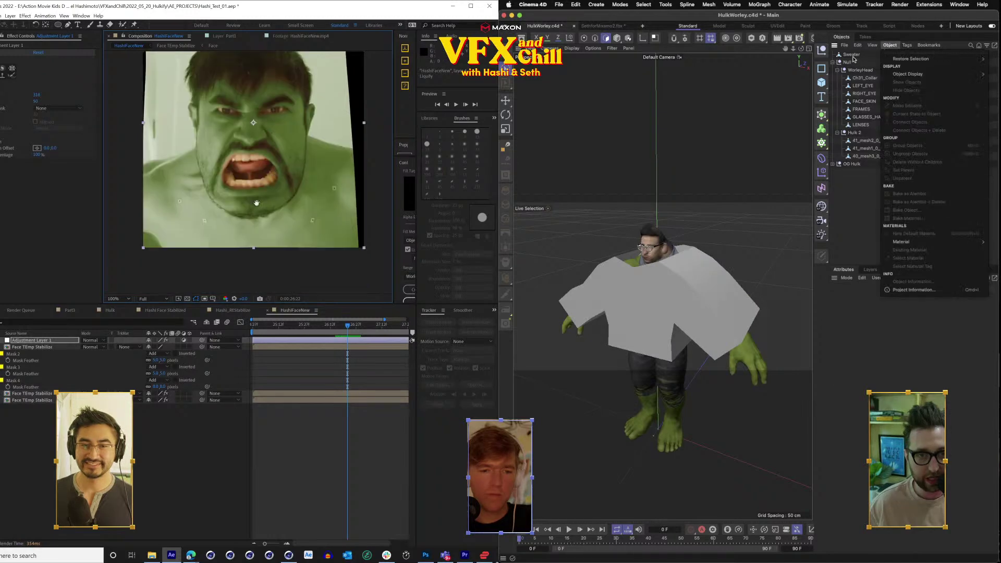
left_click(854, 55)
left_click(854, 55)
left_click(907, 45)
mouse_move(935, 151)
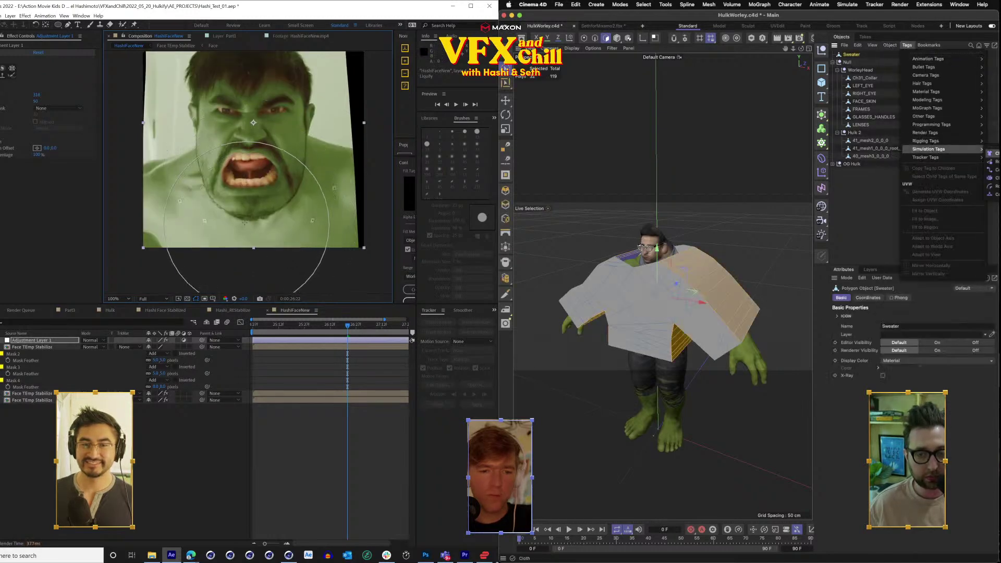
left_click(990, 153)
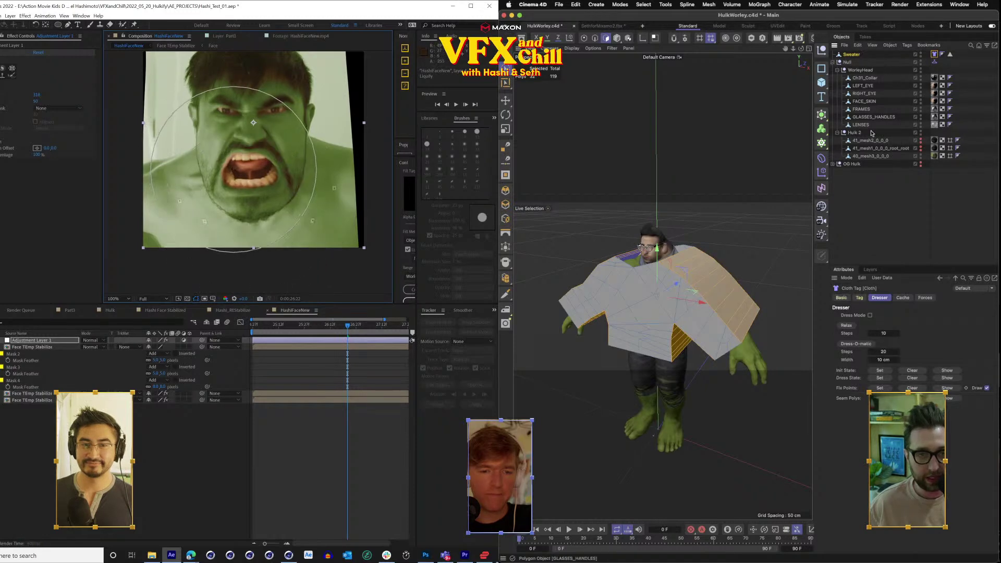
Select the Sweater's stored polygon selection and set it as the seam polygons in the Cloth tag's Dresser.
left_click(875, 196)
left_click(934, 53)
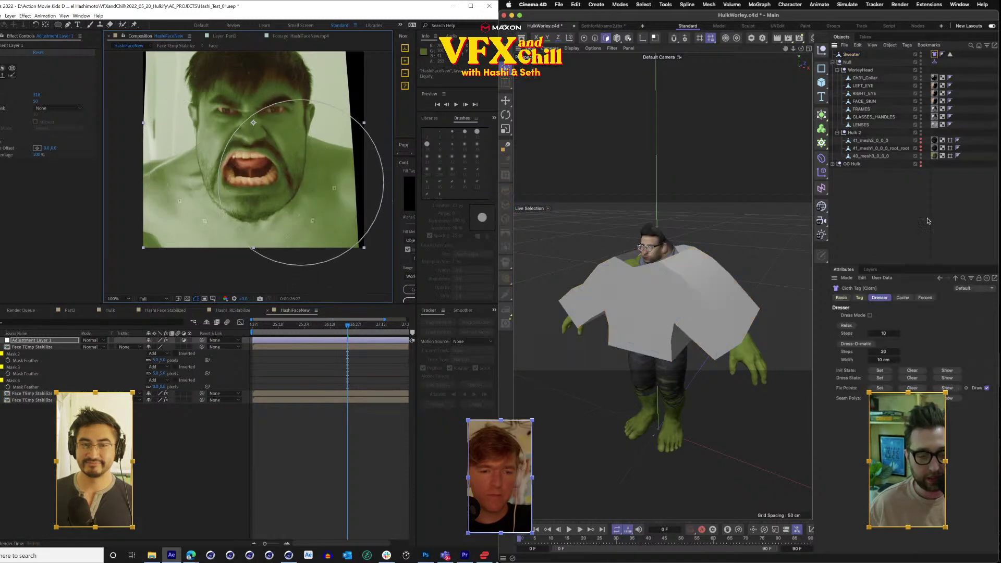
left_click(950, 54)
left_click(848, 366)
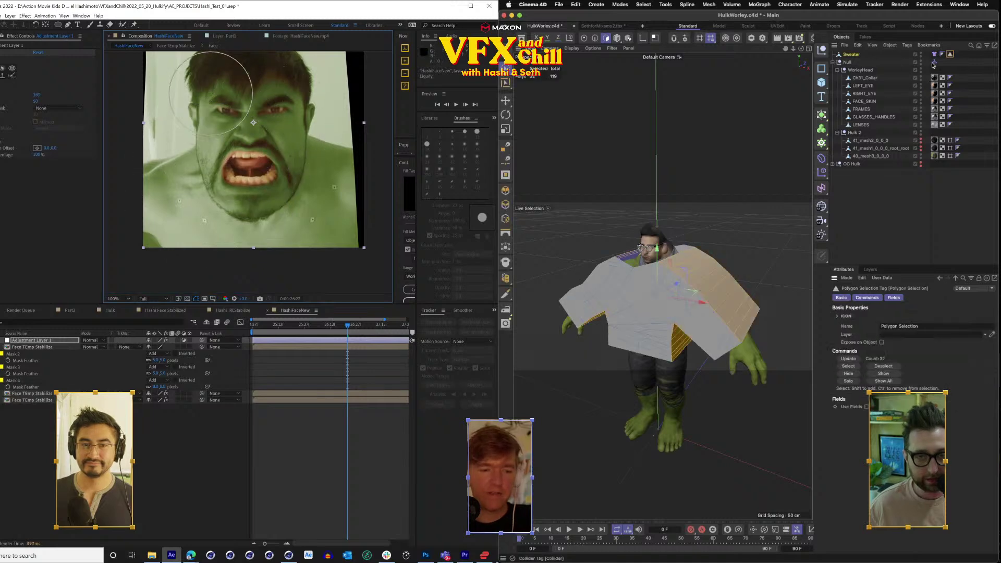
left_click(934, 54)
left_click(879, 398)
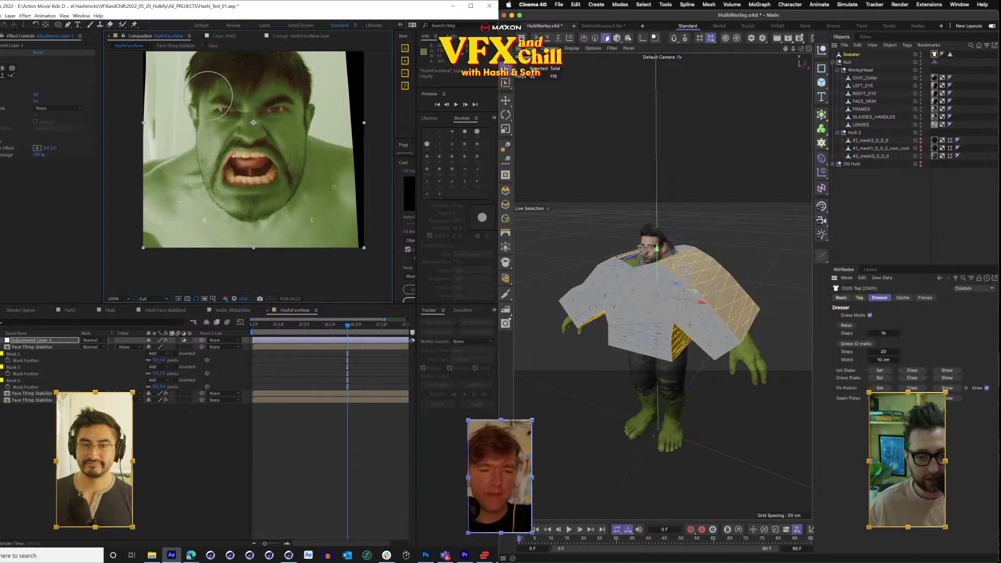
Run Dress-O-matic from the Sweater's Cloth tag to pull the shirt onto the body.
left_click(872, 198)
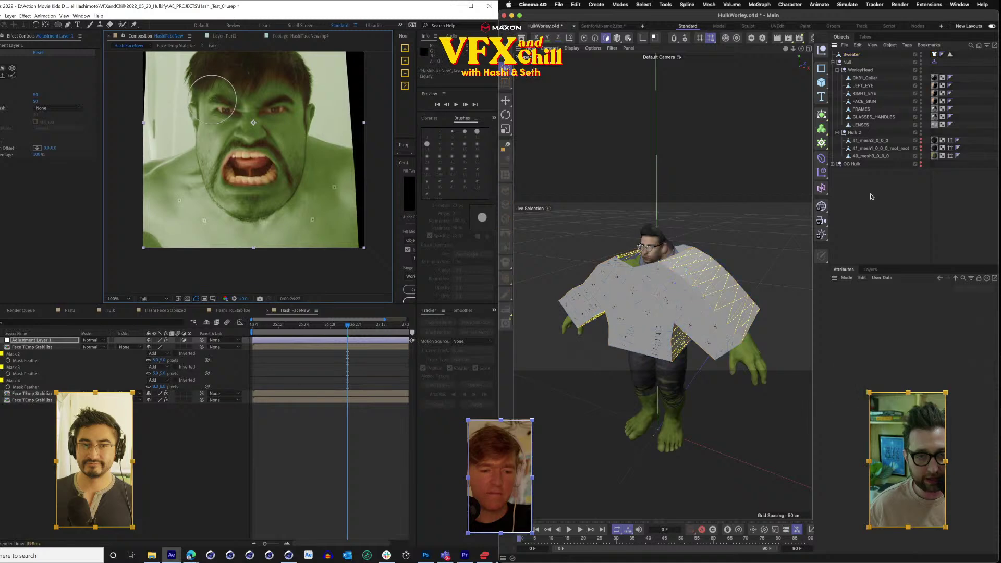
left_click(934, 54)
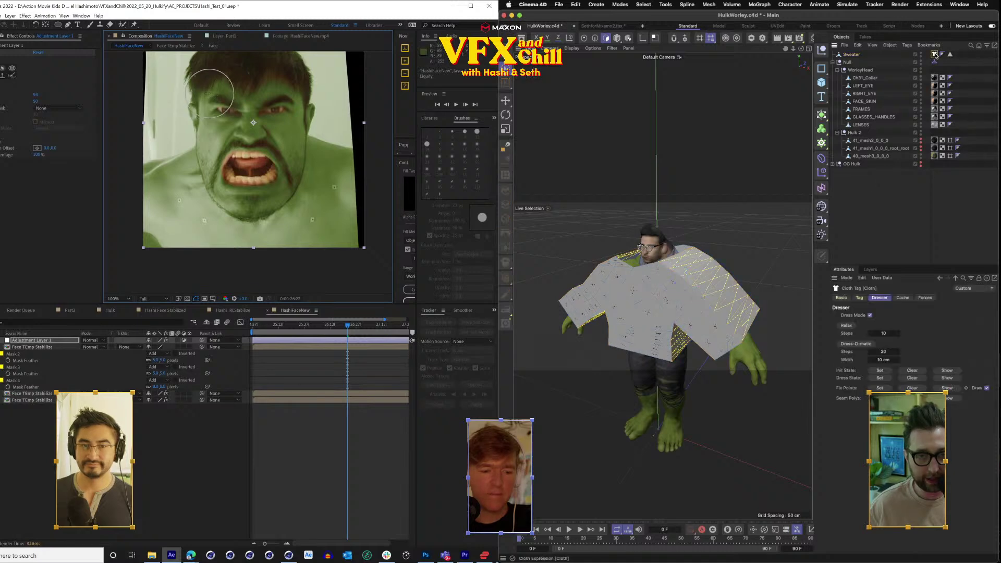
left_click(855, 343)
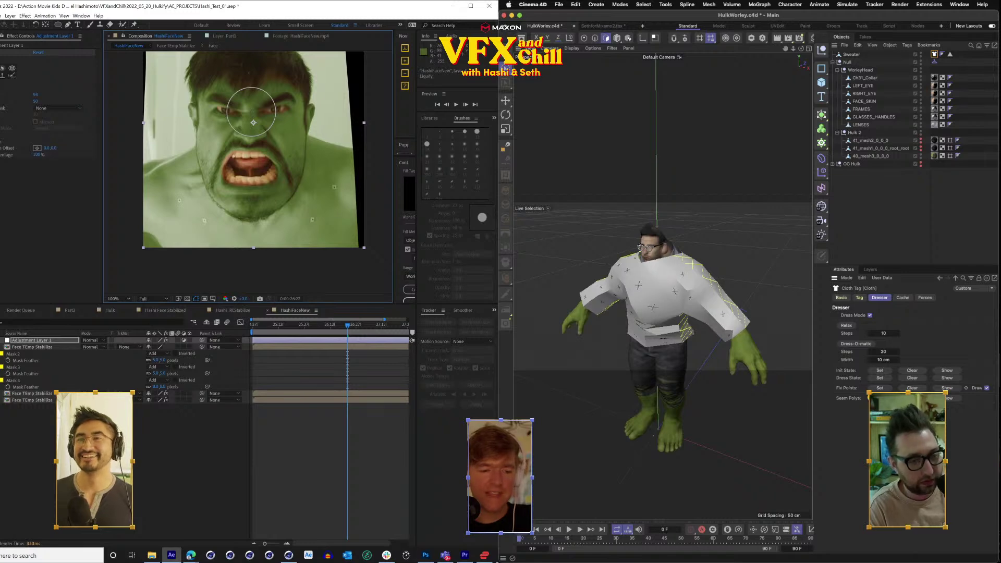
Switch to After Effects and reshape the brow between the eyes with small Liquify strokes.
left_click_drag(264, 112, 281, 136)
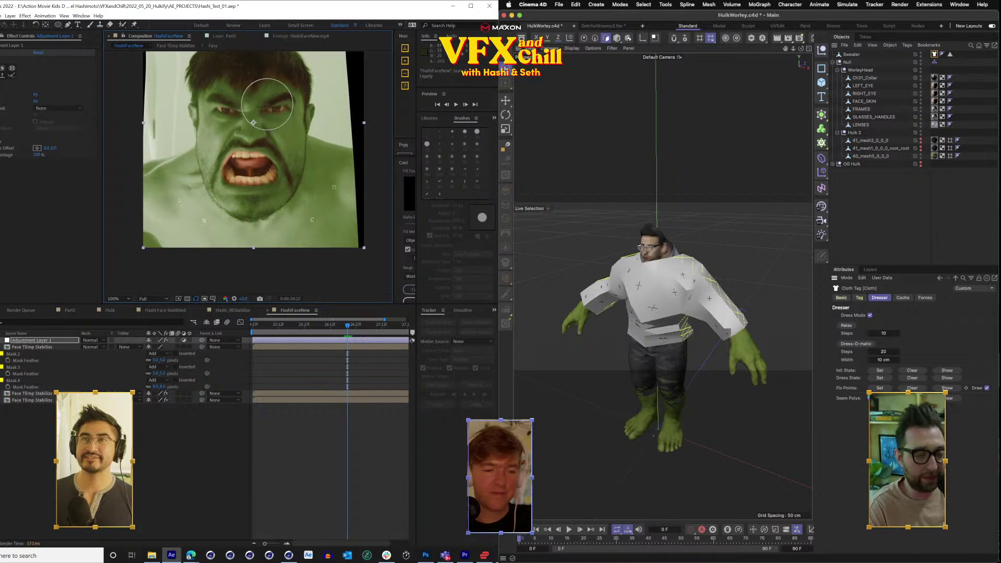
left_click_drag(269, 108, 266, 104)
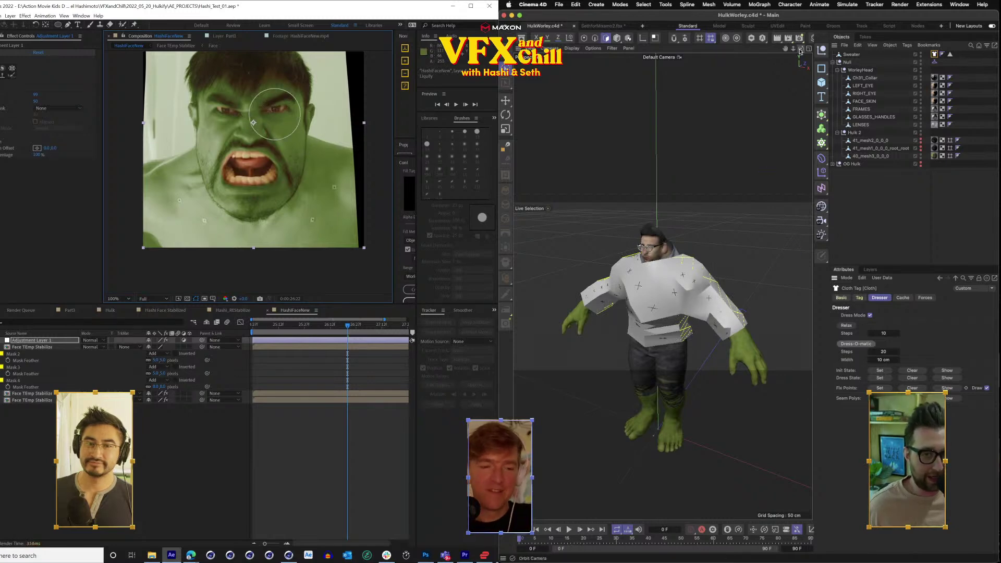
Switch to Cinema 4D, add a Subdivision Surface and place the Sweater under it.
mouse_move(801, 50)
left_mouse_down()
mouse_move(665, 52)
mouse_move(646, 65)
mouse_move(698, 66)
mouse_move(610, 41)
mouse_move(776, 58)
mouse_move(850, 45)
left_mouse_up()
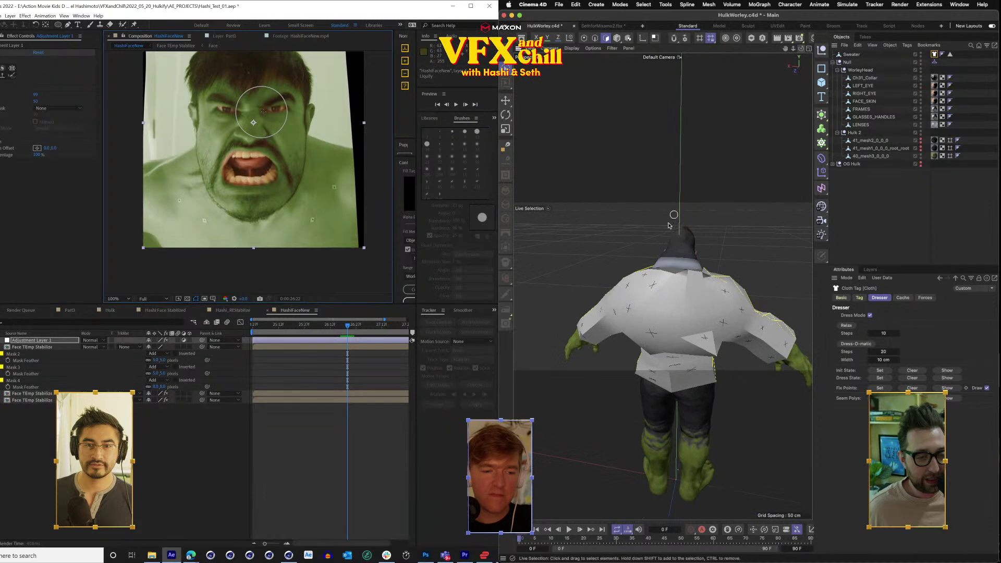
left_click_drag(700, 273, 697, 294)
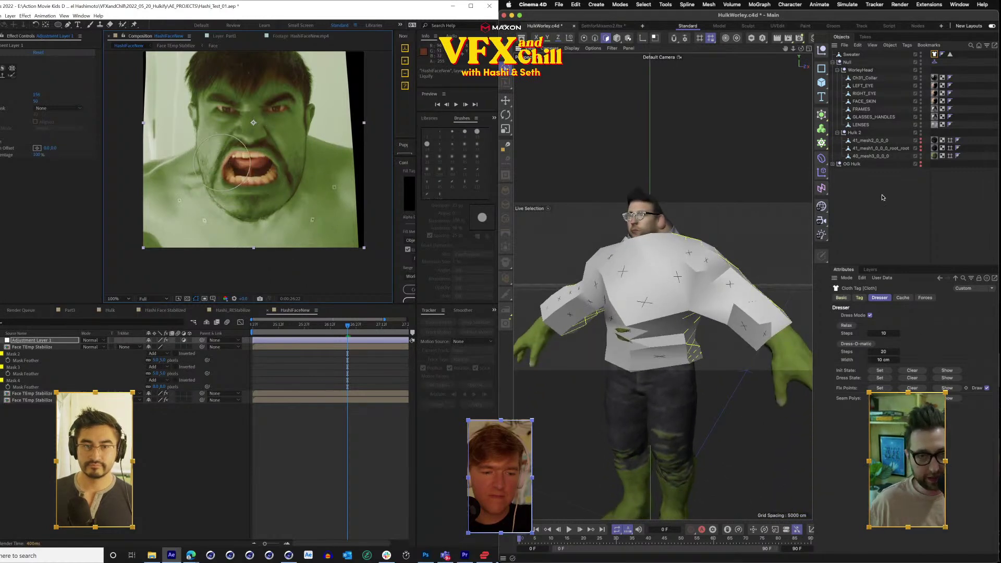
left_click(822, 115)
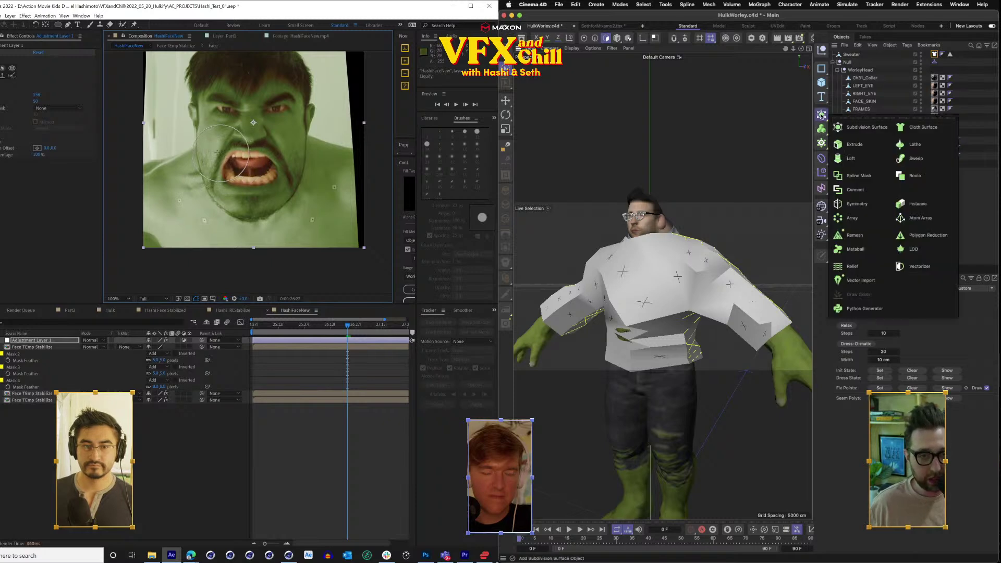
left_click(857, 127)
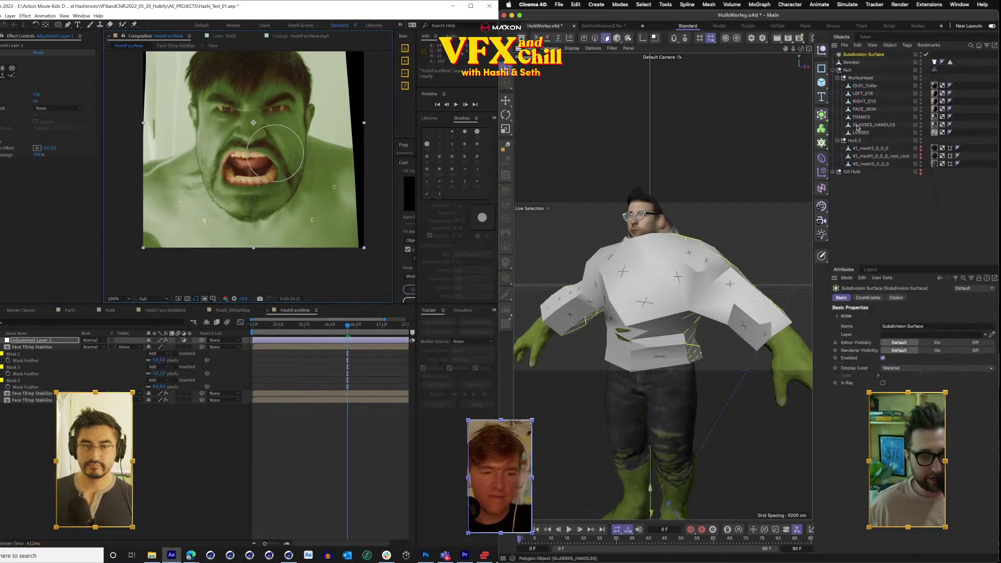
left_click(852, 62)
mouse_move(850, 63)
left_mouse_down()
mouse_move(870, 56)
mouse_move(853, 55)
left_mouse_up()
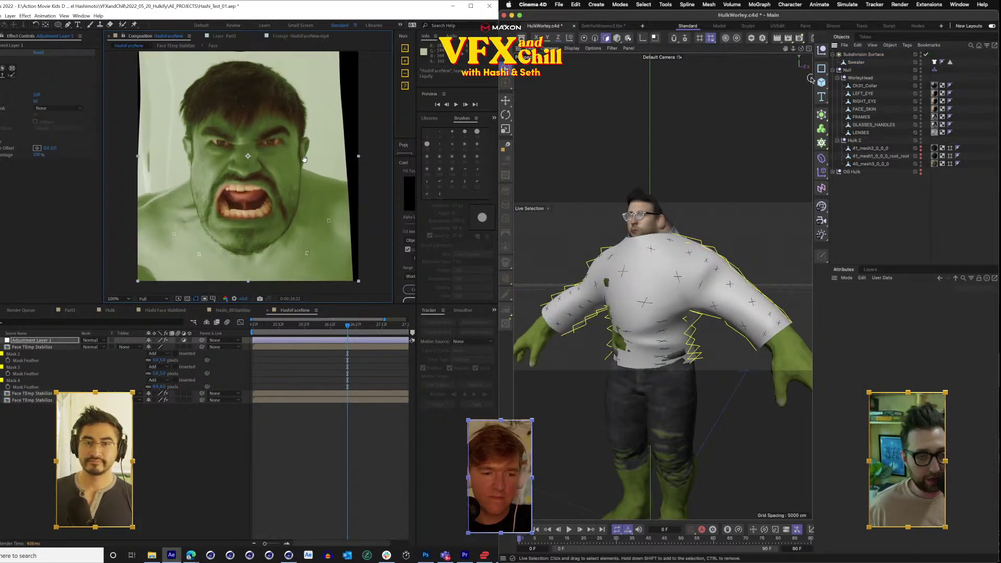
Show the Dresser settings of the Sweater's Cloth tag, and push the top of the hair with a Liquify stroke in After Effects.
left_click_drag(674, 236, 645, 188)
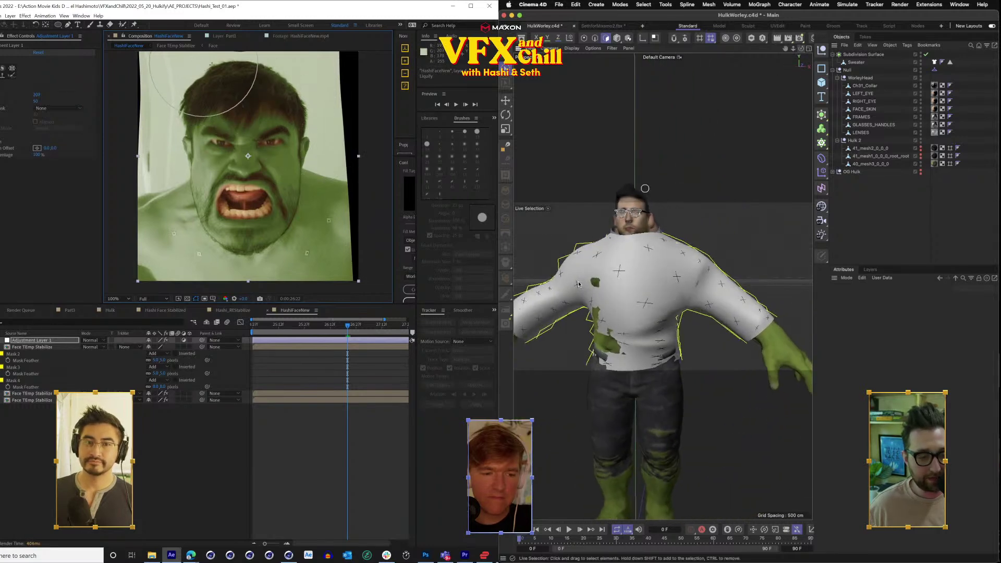
left_click(856, 62)
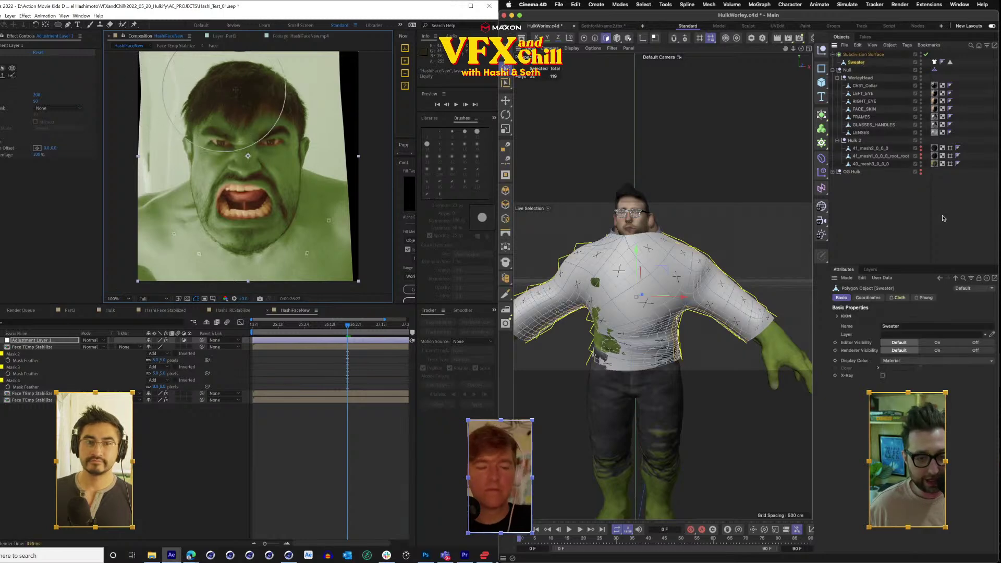
left_click(935, 62)
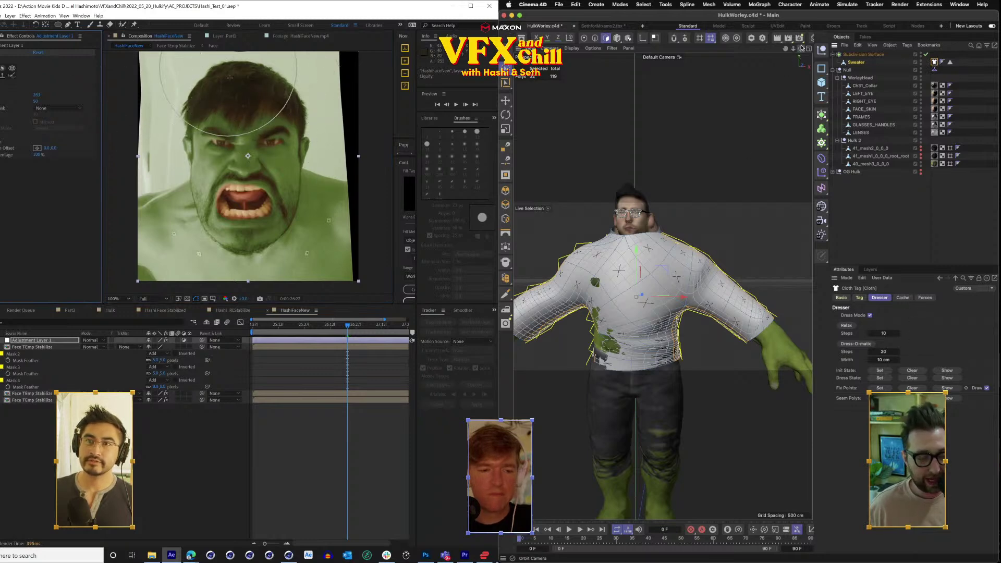
left_click_drag(273, 72, 225, 72)
mouse_move(801, 48)
left_mouse_down()
mouse_move(730, 63)
mouse_move(696, 50)
left_mouse_up()
left_click_drag(662, 286, 673, 289)
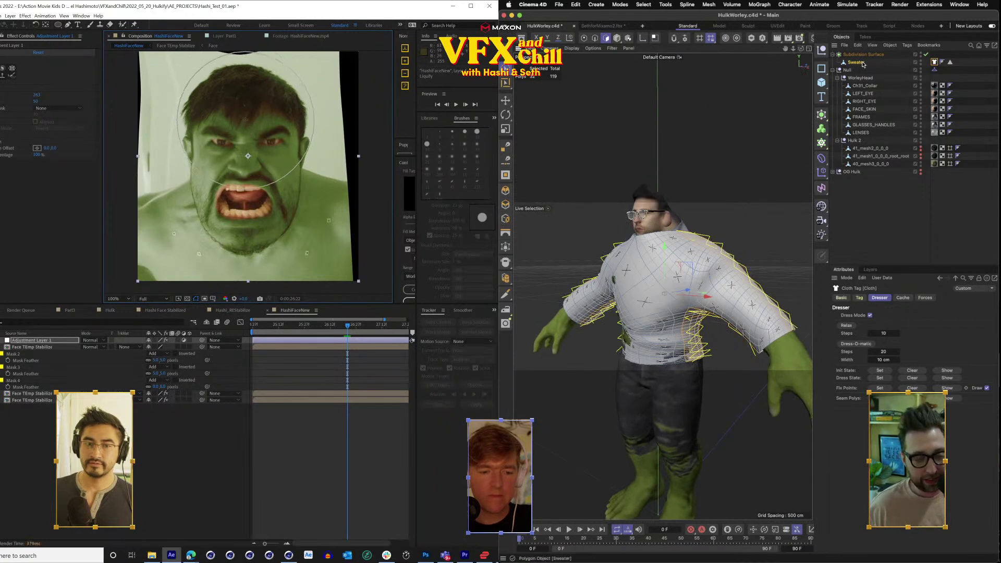
Save the After Effects project, move the playhead to the composition's start, and reselect the adjustment layer's Liquify effect.
key("ctrl+s")
left_click(336, 375)
key("v")
left_click_drag(347, 326, 253, 328)
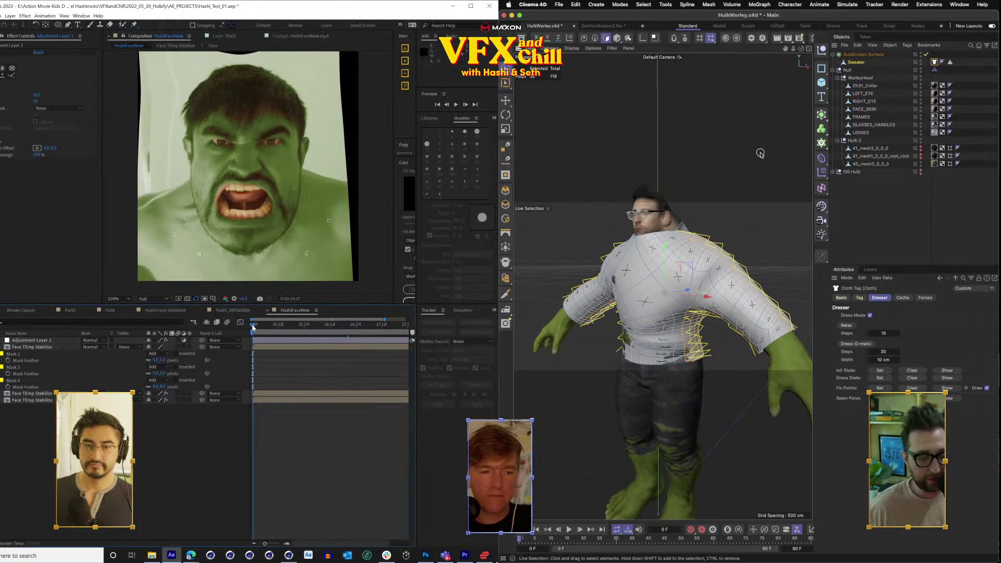
left_click_drag(802, 48, 934, 78)
key("ctrl+s")
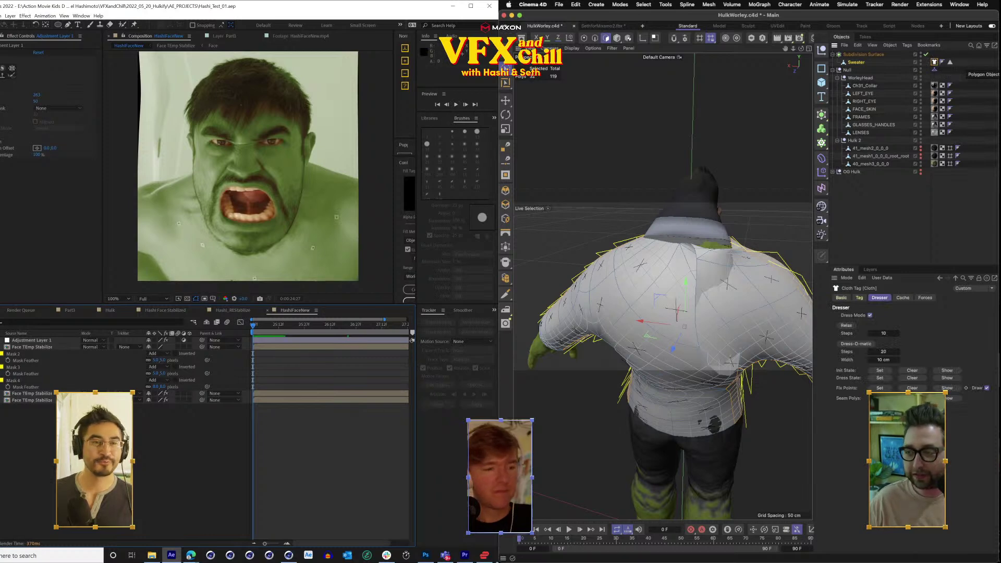
left_click(5, 52)
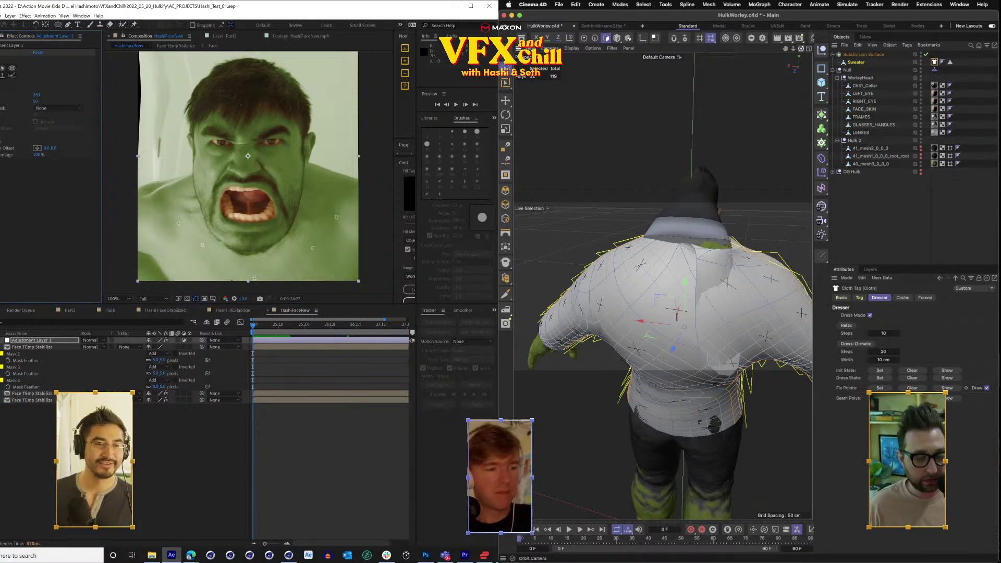
Set the Dress-O-matic width to 5 cm in Cinema 4D and run Dress-O-matic again on the Sweater.
left_click_drag(801, 48, 746, 42)
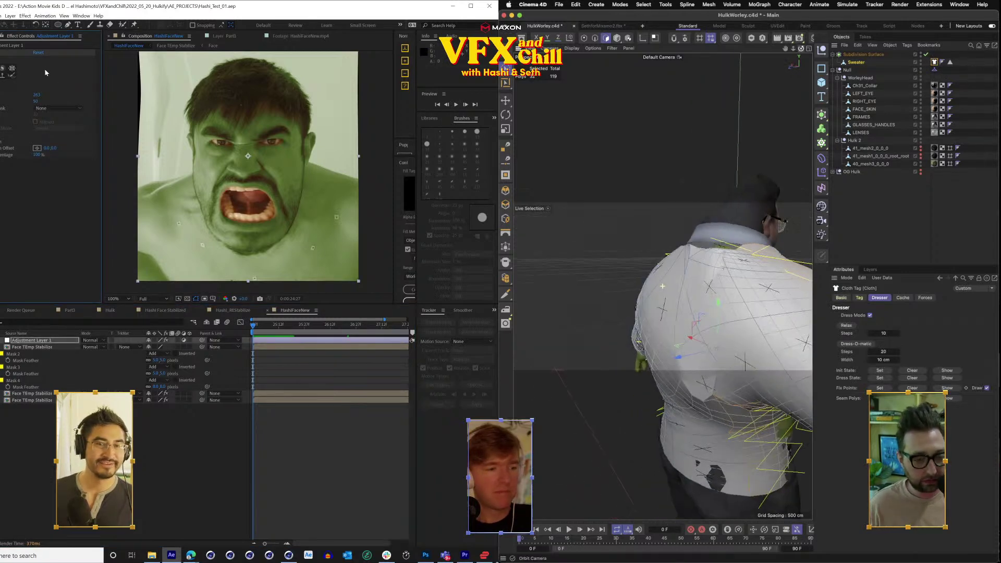
left_click(294, 327)
left_click(870, 360)
type("5")
left_click_drag(294, 326, 252, 328)
left_click(855, 344)
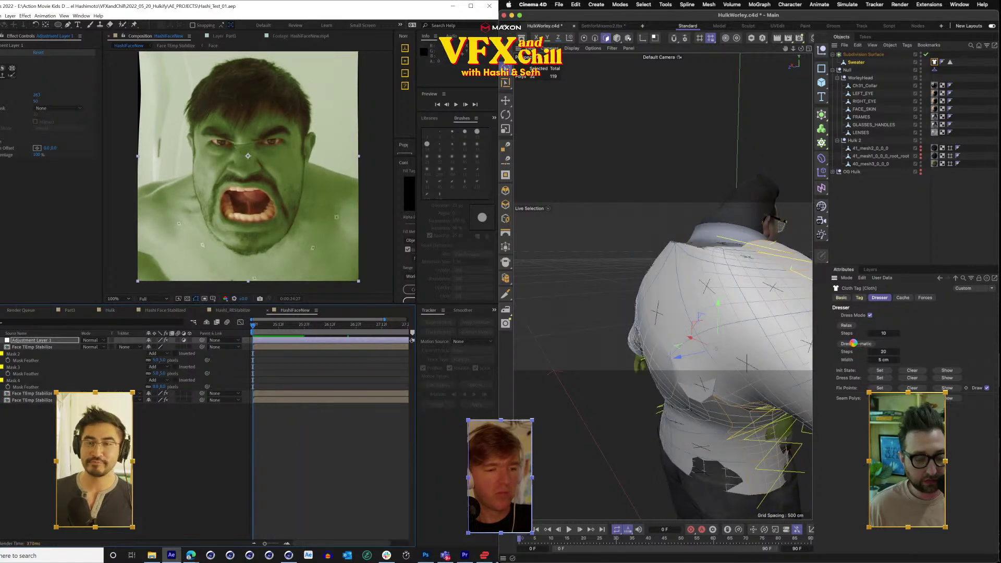
Switch to After Effects and play back the liquified face composition, ending the preview at its first frame.
left_click(456, 105)
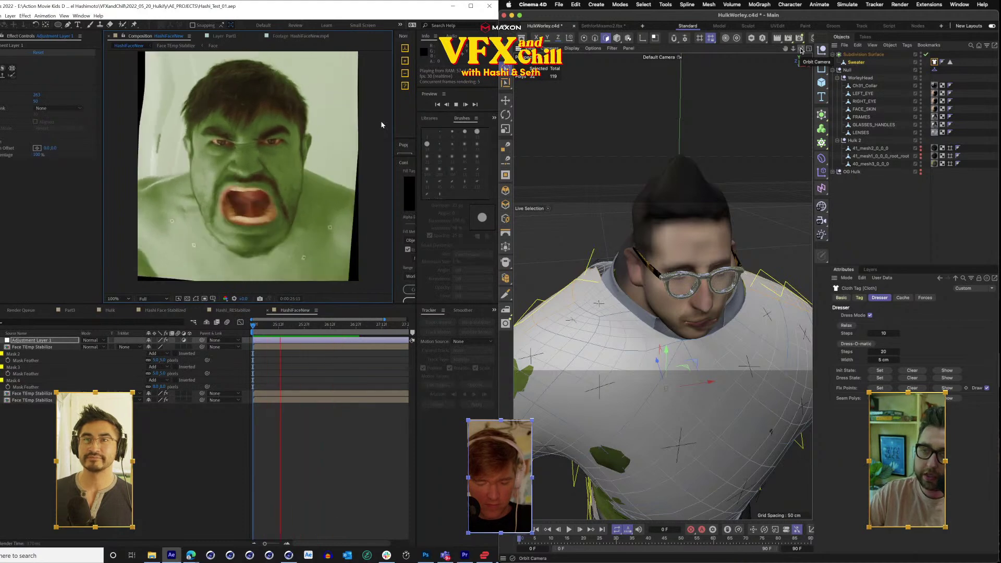
key("space")
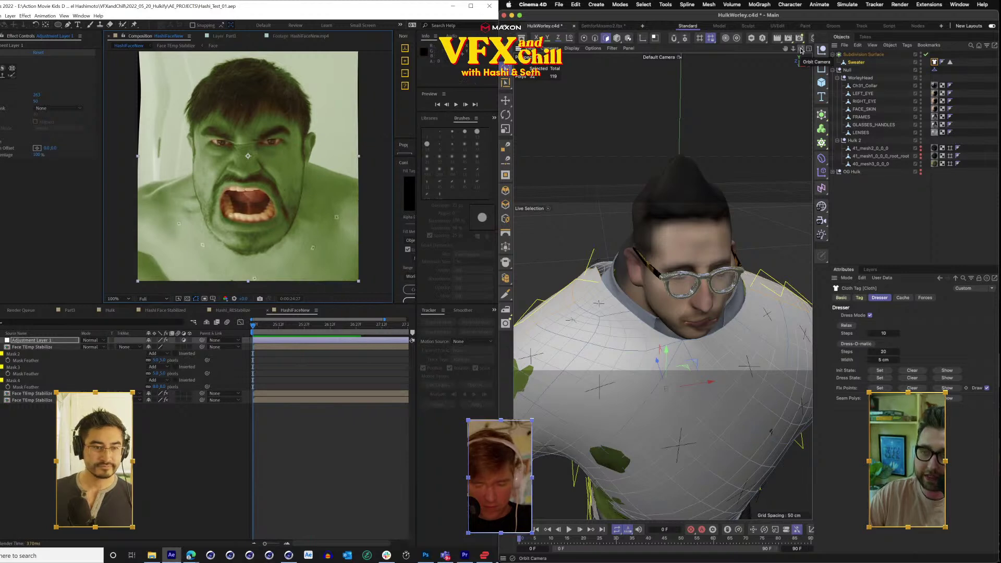
Select the HashiFaceNew composition in the After Effects project and create a new composition from it.
left_click(209, 454)
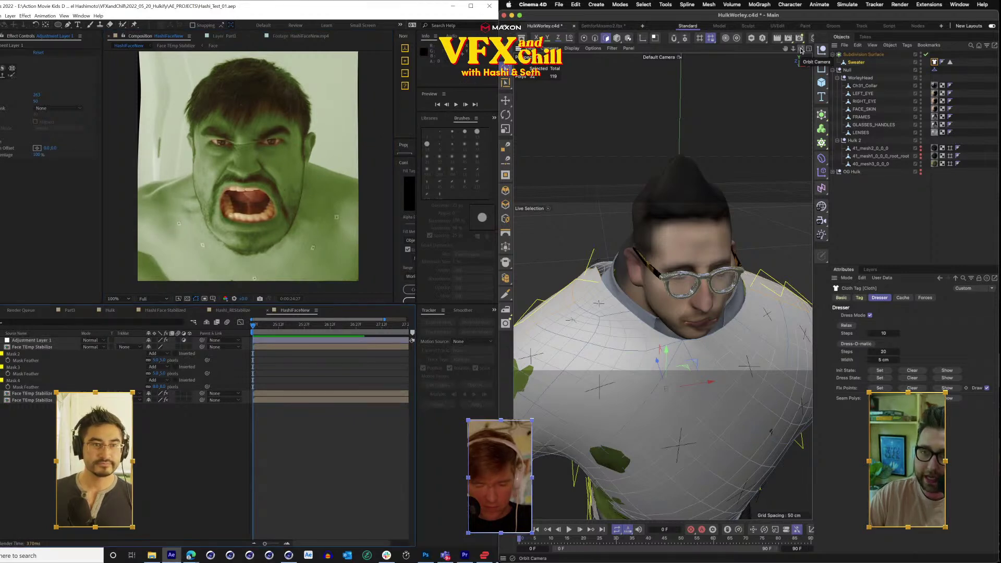
key("ctrl+0")
key("Down")
key("Up")
key("Down")
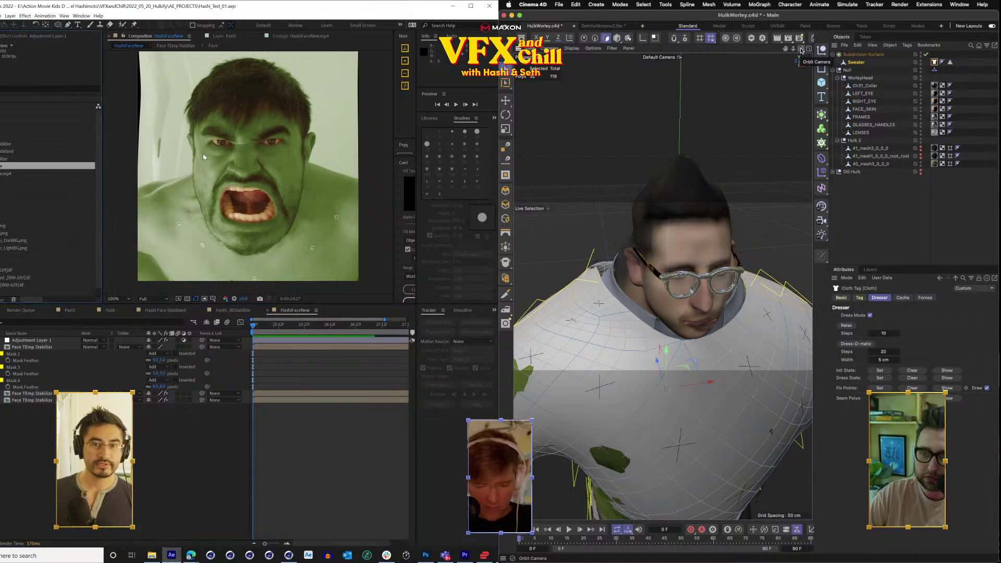
key("Up")
key("Down")
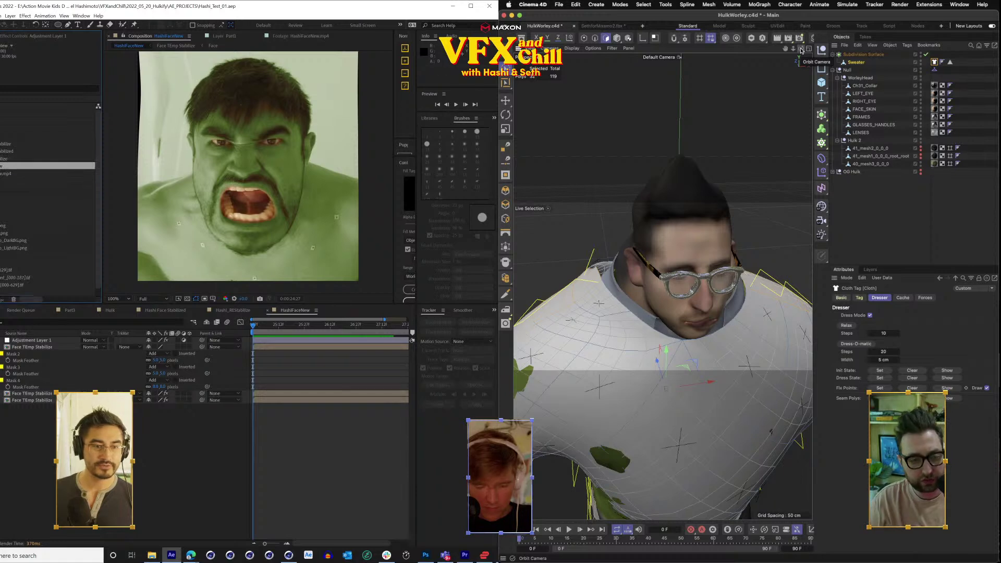
key("alt+backslash")
left_click_drag(801, 51, 801, 51)
Apply the Extract effect to the nested HashiFaceNew layer and lower its white point with a soft falloff to remove the bright background.
key("ctrl+space")
left_click_drag(648, 220, 642, 229)
type("ext")
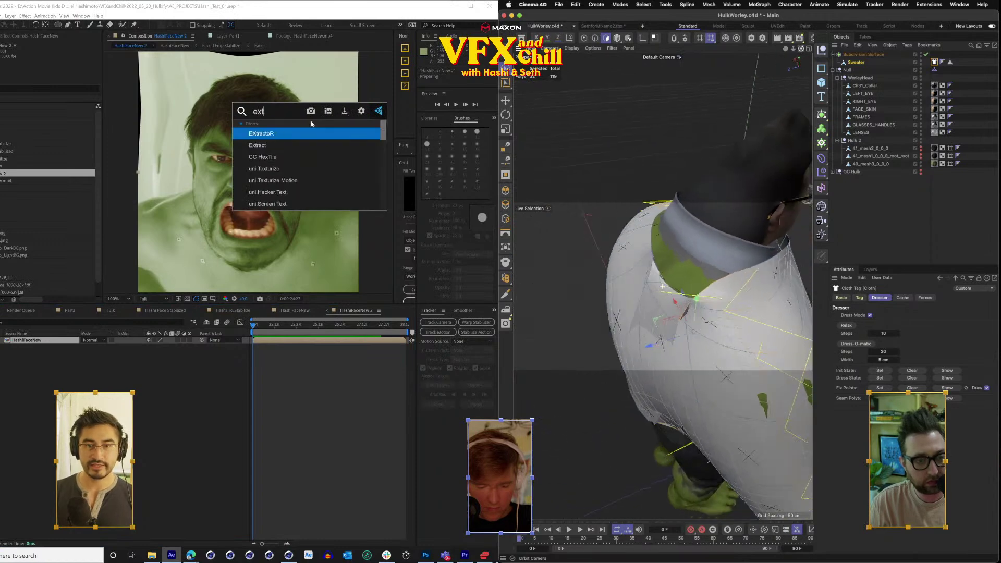
key("Return")
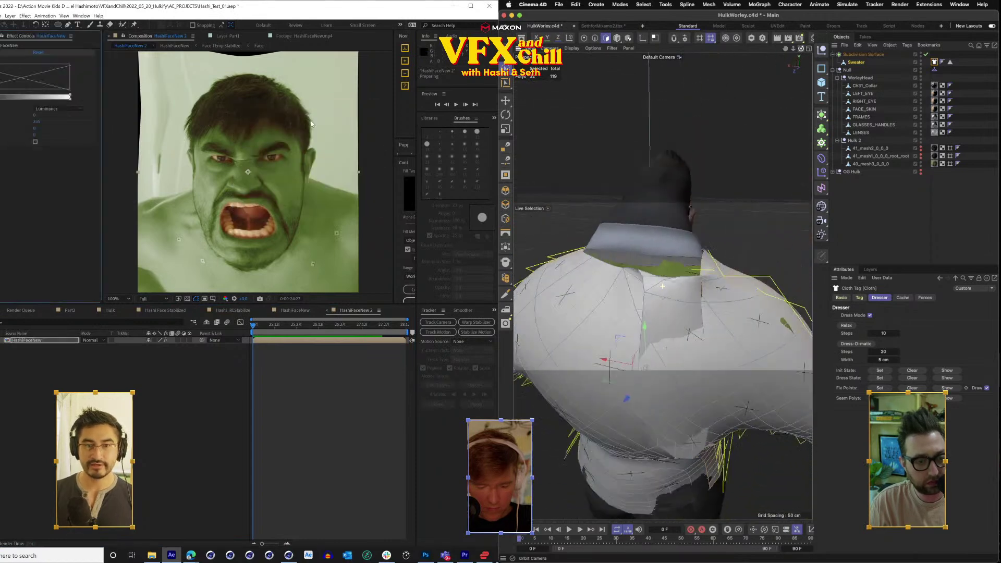
left_click_drag(70, 97, 28, 98)
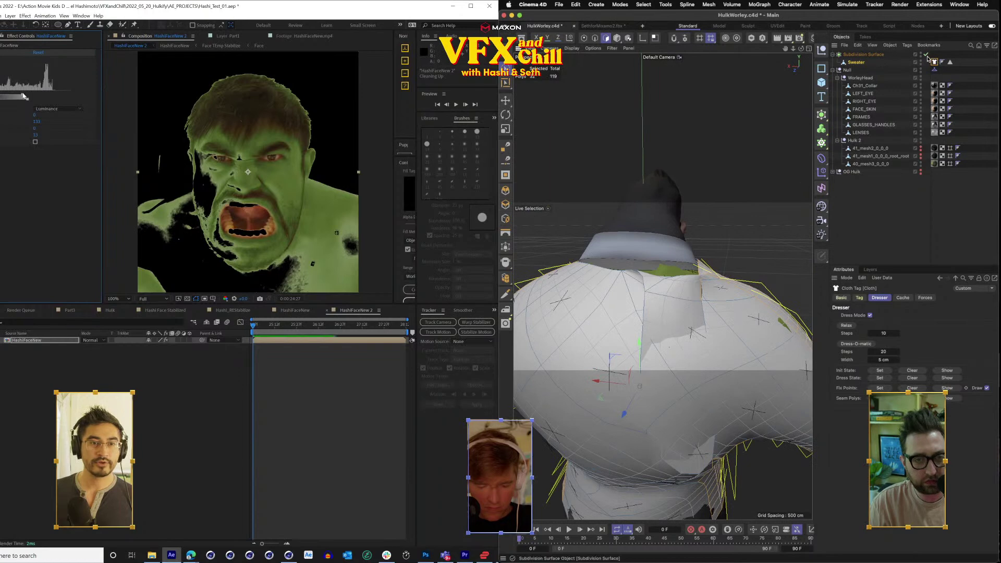
left_click_drag(3, 100, 24, 97)
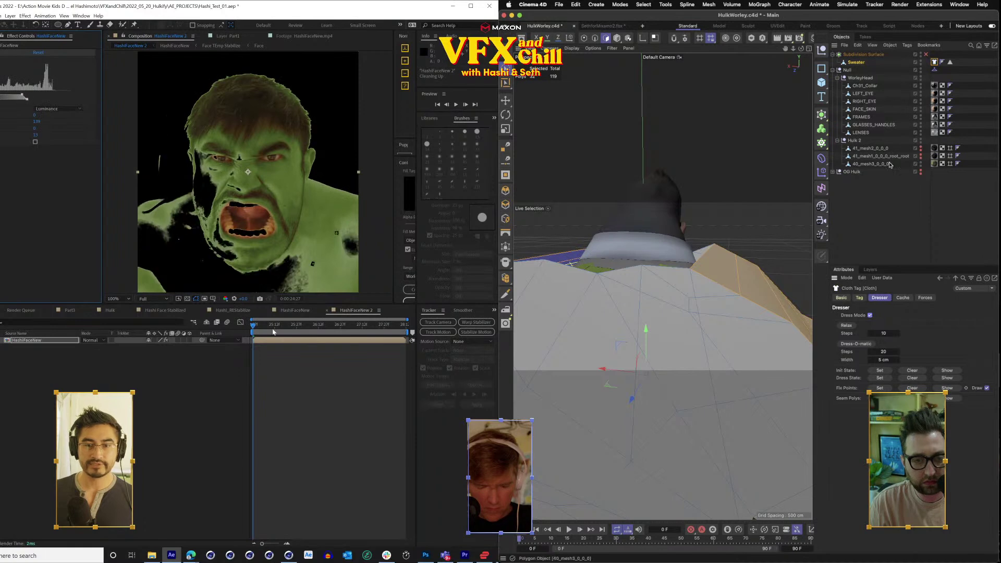
Return to the HashiFaceNew composition, open its lowest Face TEmp Stabilize precomp, and select the Face layer inside.
left_click(311, 312)
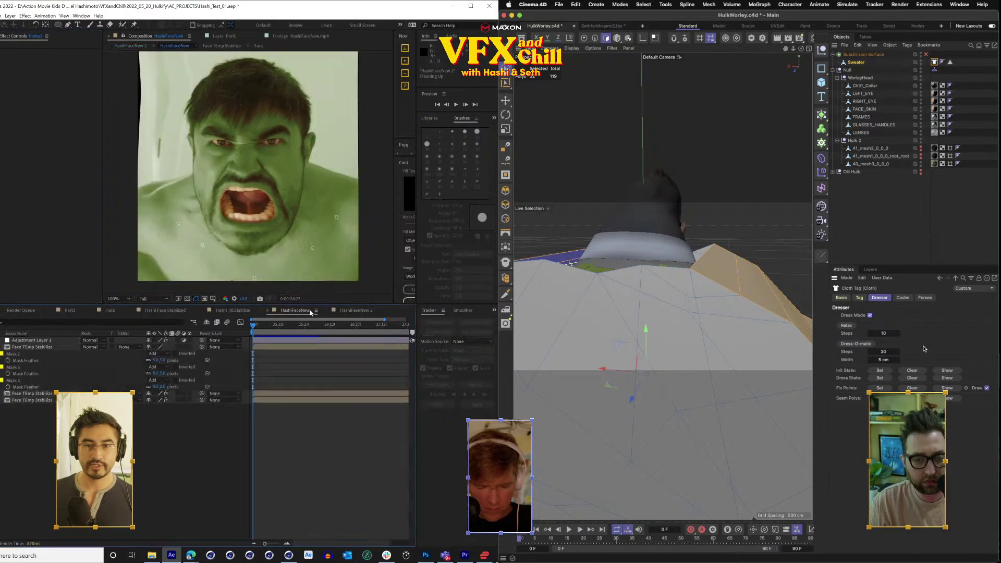
left_click(30, 400)
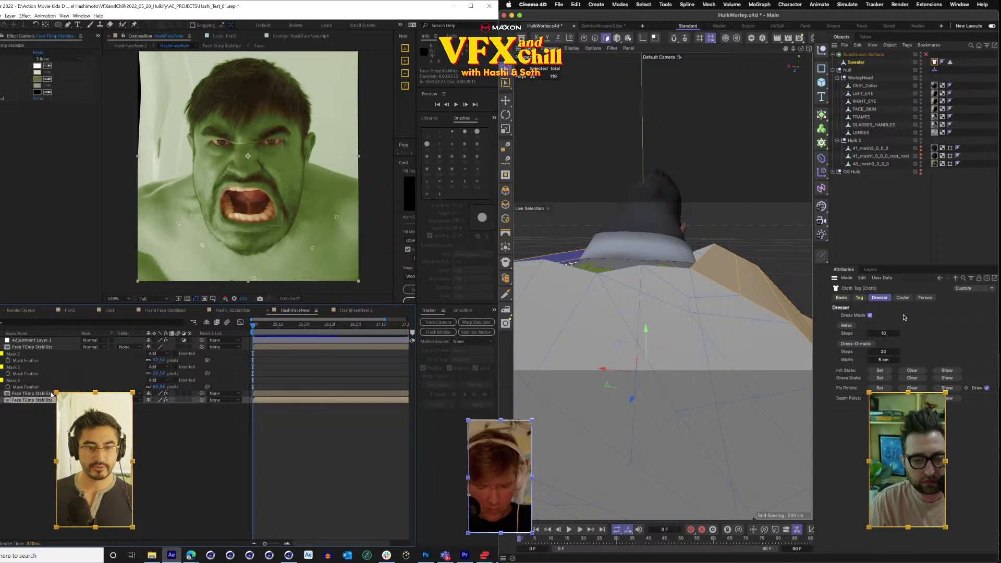
double_click(46, 401)
left_click(58, 340)
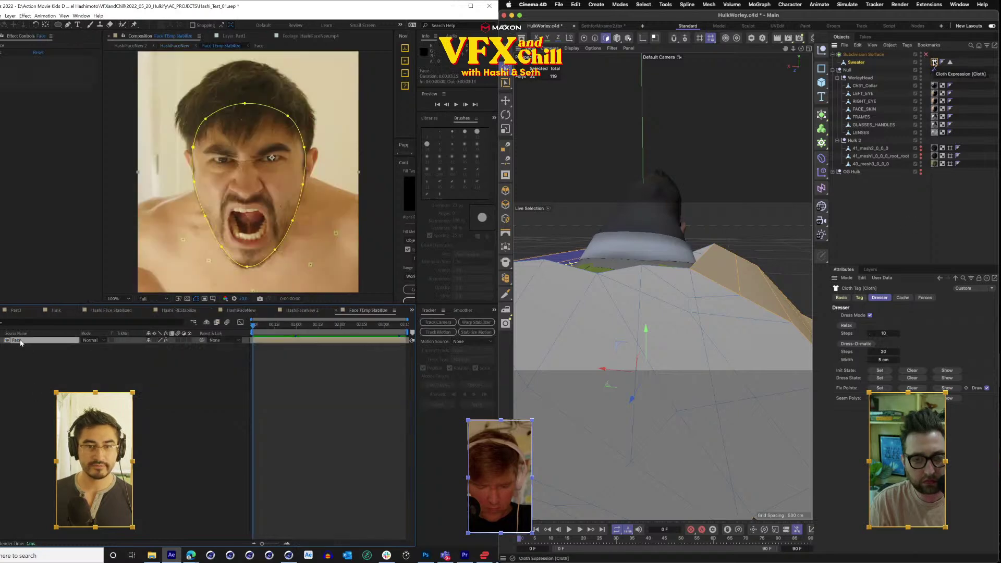
Disable the Sweater's Cloth tag in Cinema 4D and reselect the Sweater, and return to the HashiFaceNew 2 composition in After Effects.
left_click(934, 62)
left_click(934, 62)
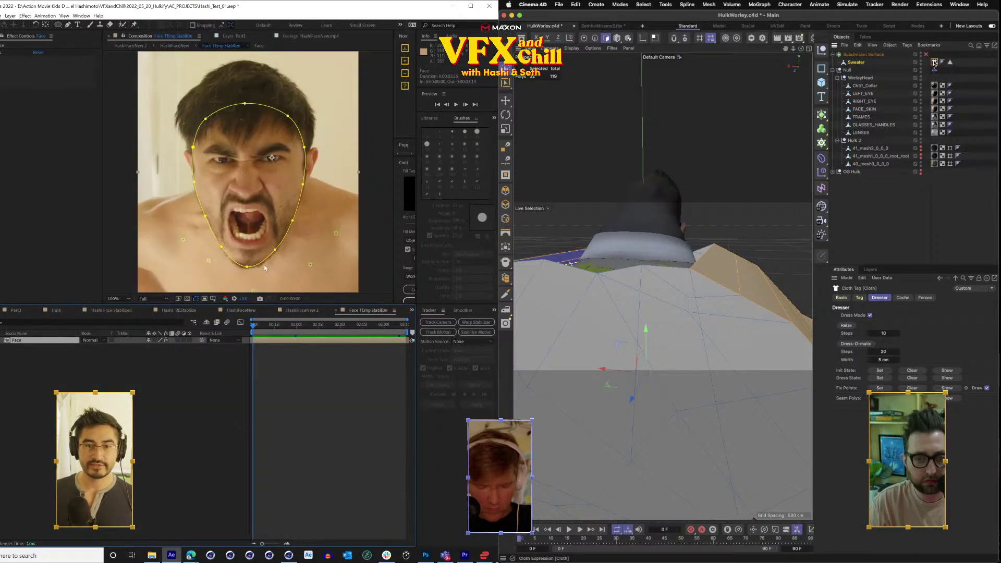
left_click(841, 297)
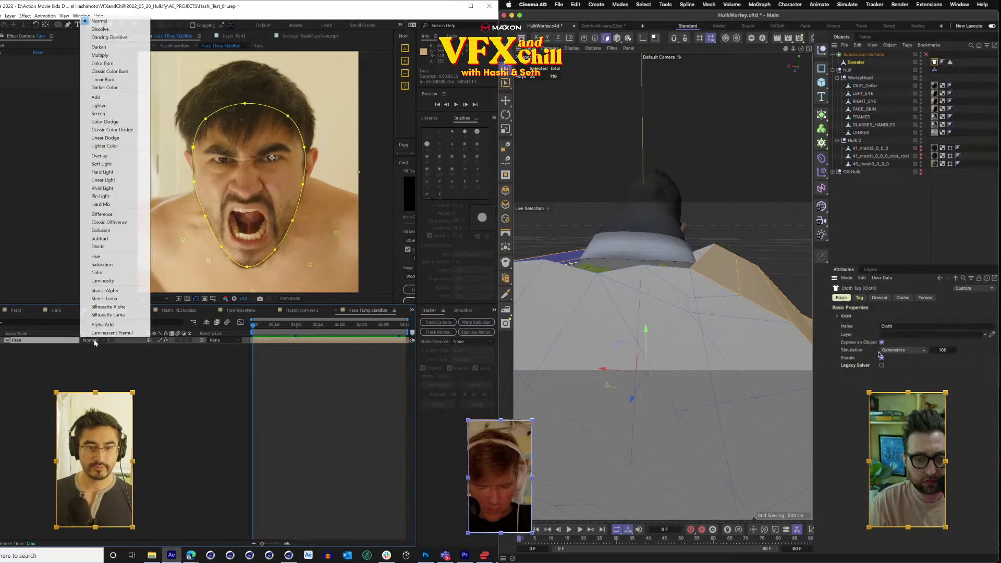
left_click(302, 310)
left_click(857, 62)
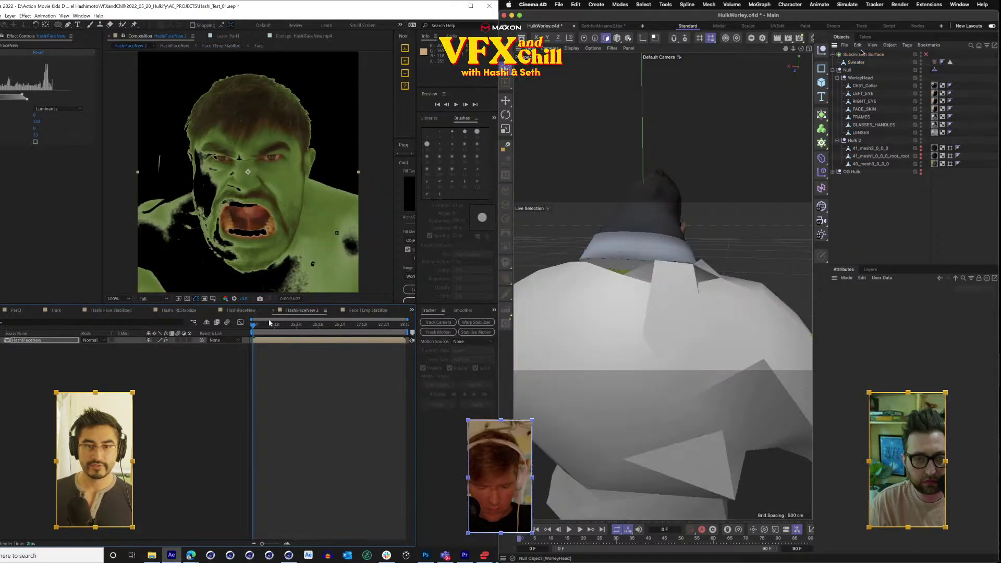
Scrub through the extracted Hulk face in After Effects, and select polygons beneath the Sweater's back collar in Cinema 4D for a closer look.
left_click_drag(299, 328, 340, 326)
left_click_drag(662, 286, 709, 173)
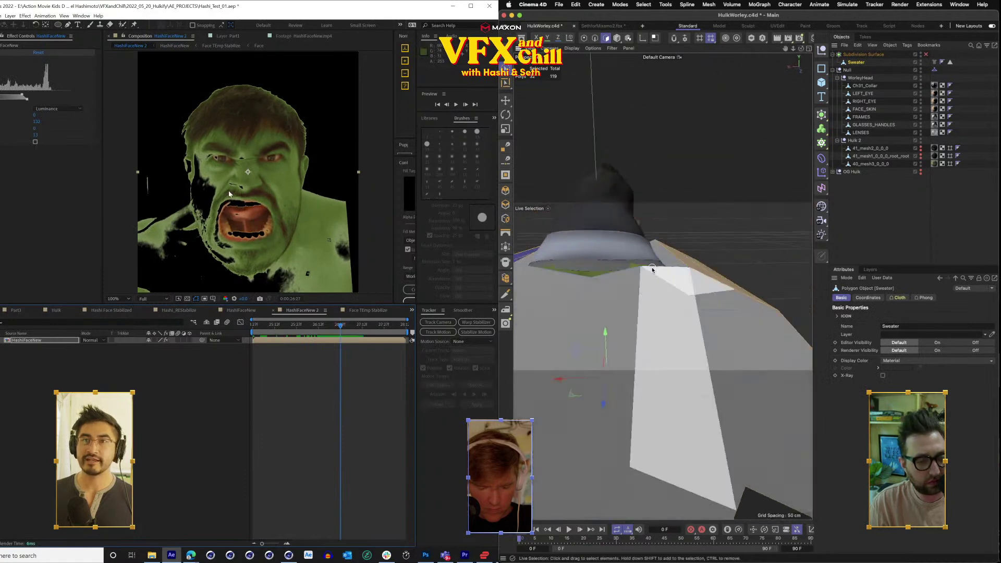
left_click_drag(652, 271, 676, 256)
mouse_move(341, 326)
left_mouse_down()
mouse_move(404, 319)
mouse_move(320, 327)
mouse_move(354, 325)
left_mouse_up()
left_click(703, 313)
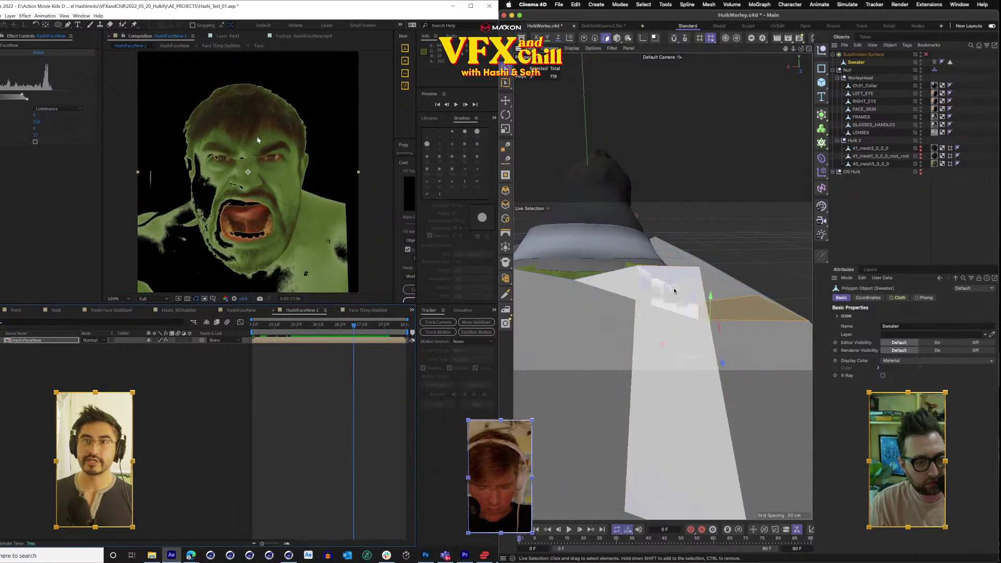
left_click(683, 277)
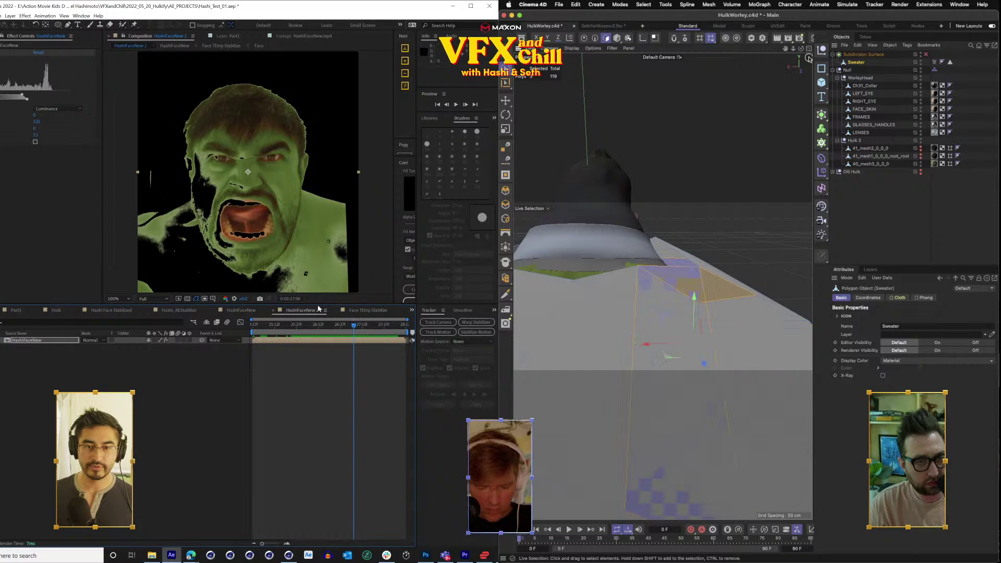
left_click_drag(793, 48, 829, 48)
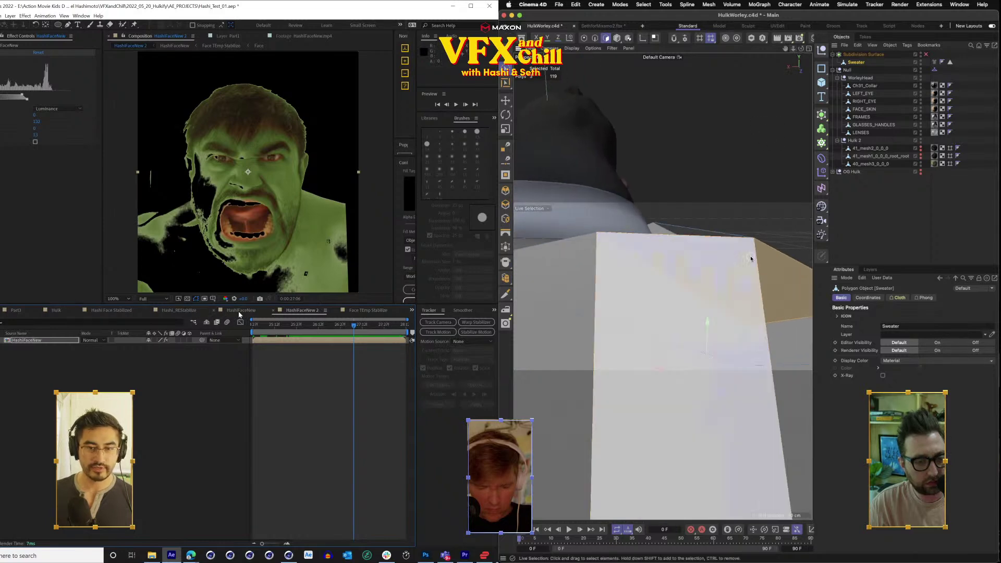
Go through the open After Effects compositions to Hashi Face Stabilized, collapse its layer's keyframed properties, and browse the project items.
left_click(240, 310)
left_click(159, 311)
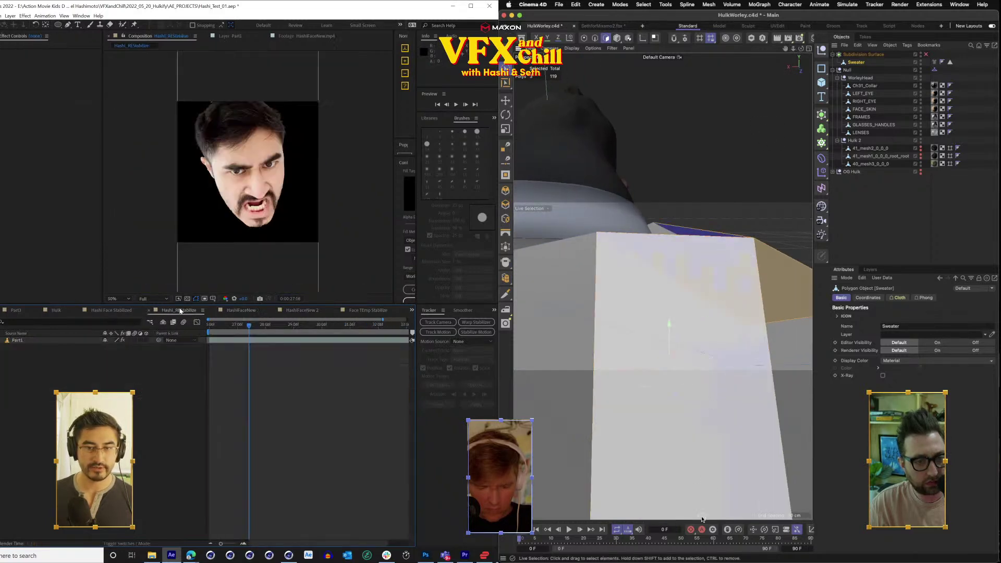
left_click(104, 311)
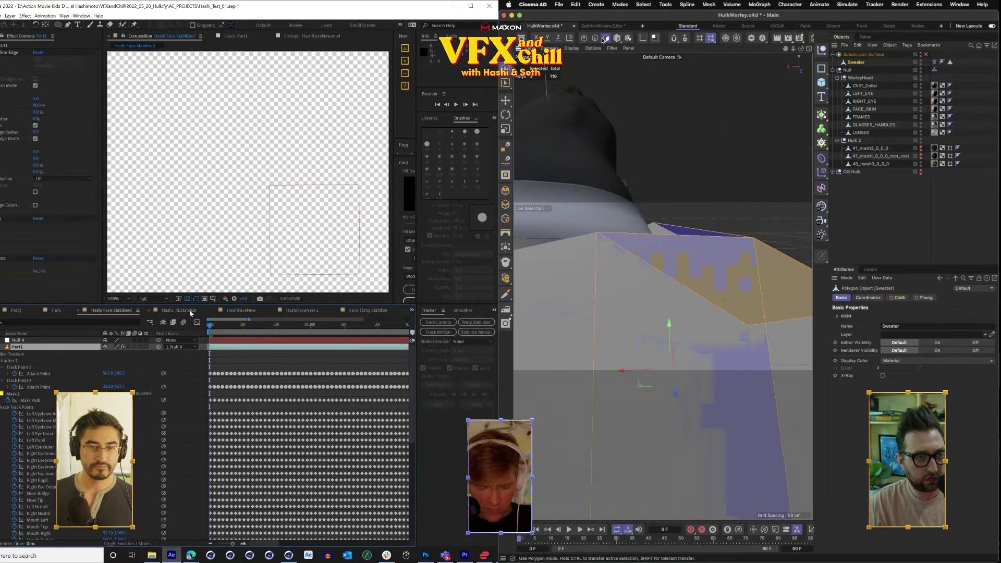
key("u")
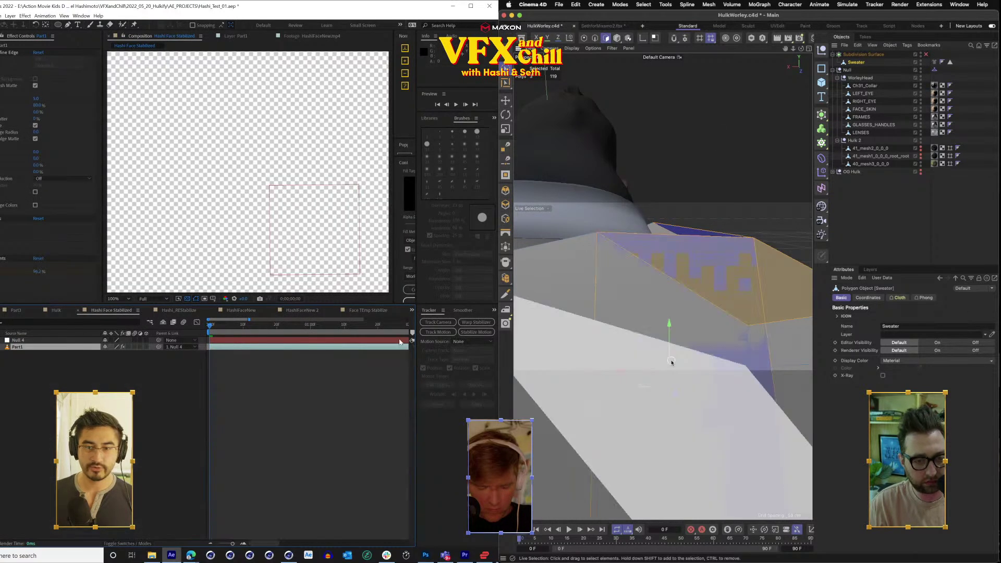
left_click(660, 317)
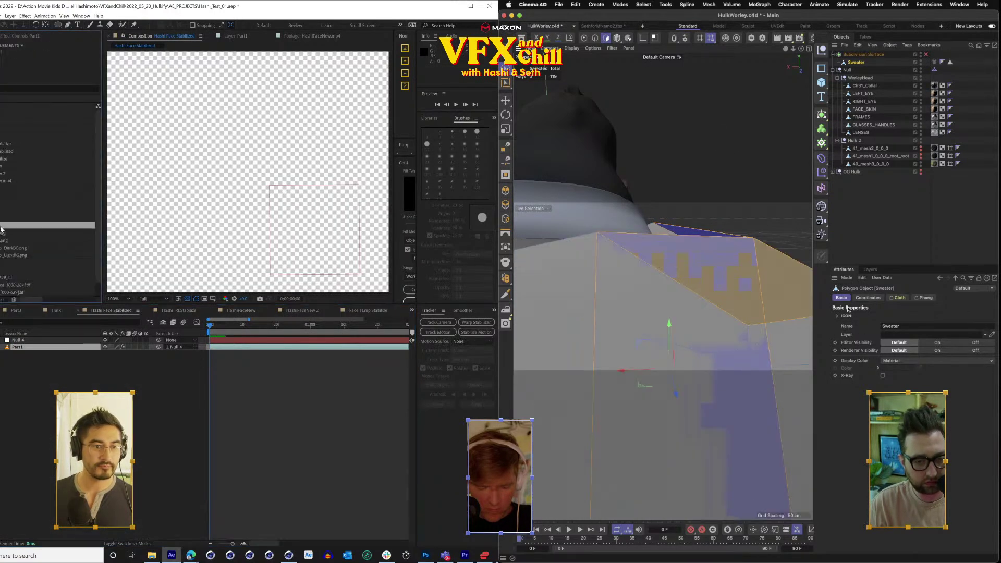
scroll(2, 230, "down", 1)
Restrict Cinema 4D's Live Selection to visible elements and select the stretched polygon beside the Sweater's back collar.
left_click(506, 70)
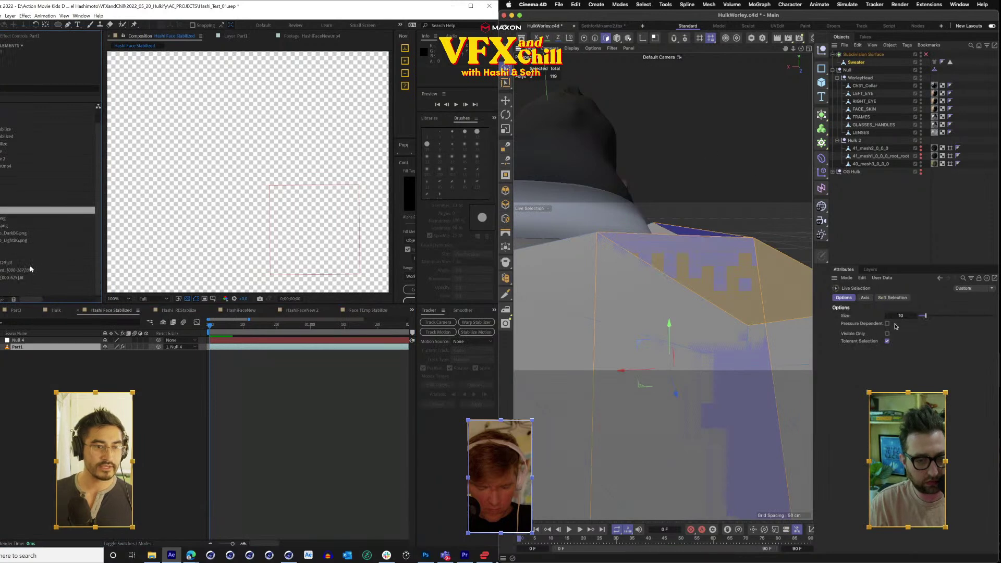
left_click(763, 193)
scroll(16, 258, "down", 1)
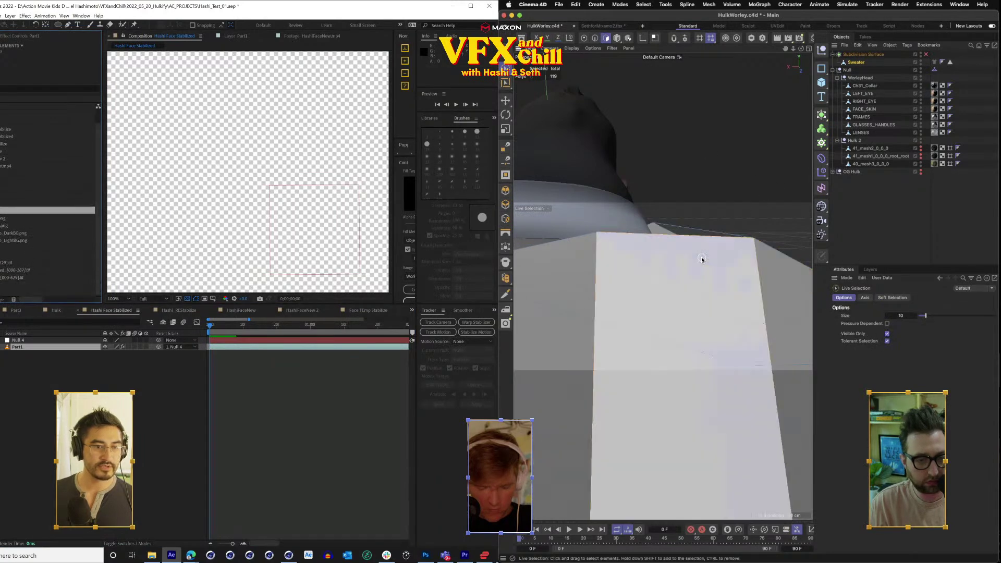
left_click(581, 270)
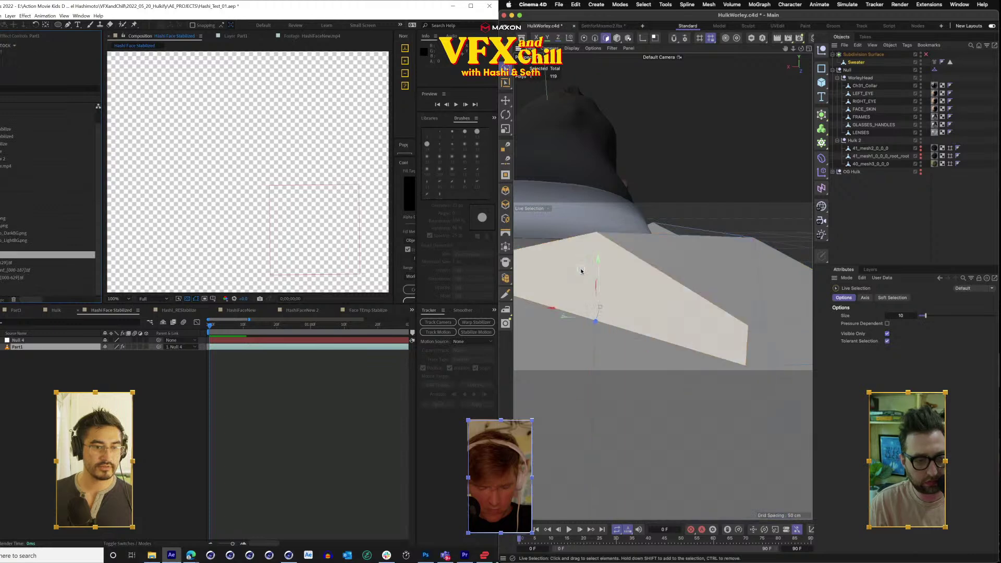
left_click(18, 278)
left_click_drag(802, 48, 731, 51)
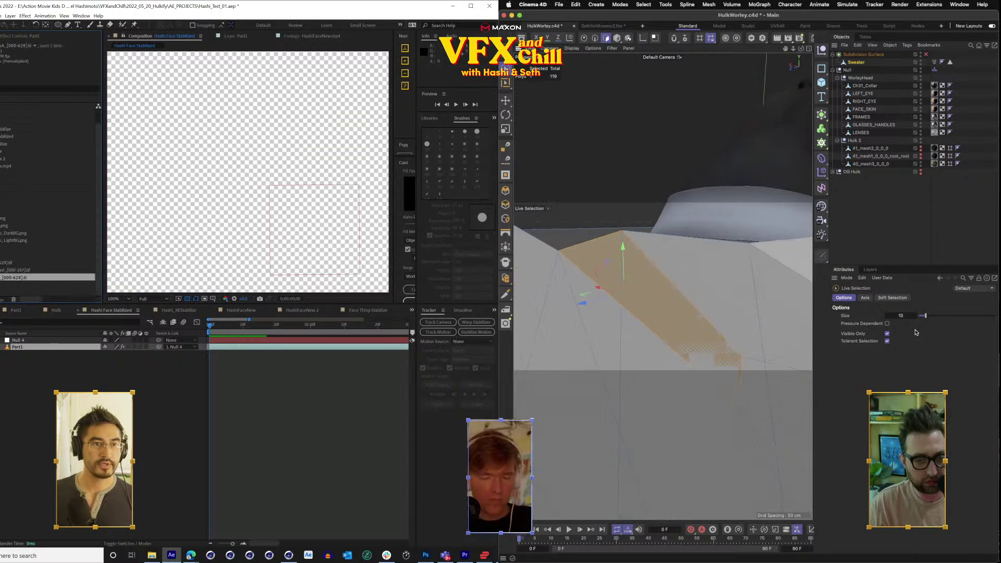
Set the Live Selection size to 3 and try to delete the overlapping polygon beneath the Sweater's back collar.
key("alt+f")
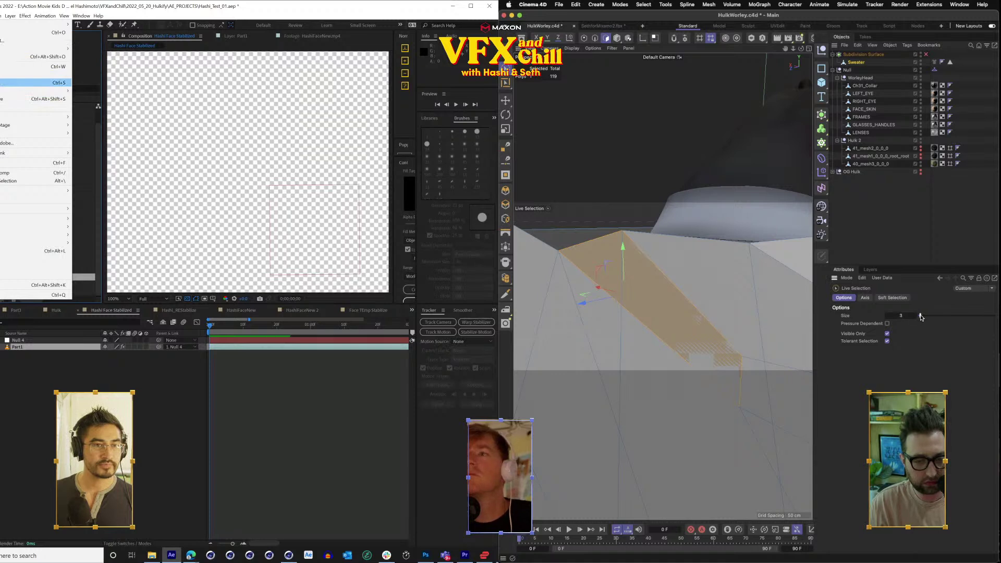
mouse_move(65, 91)
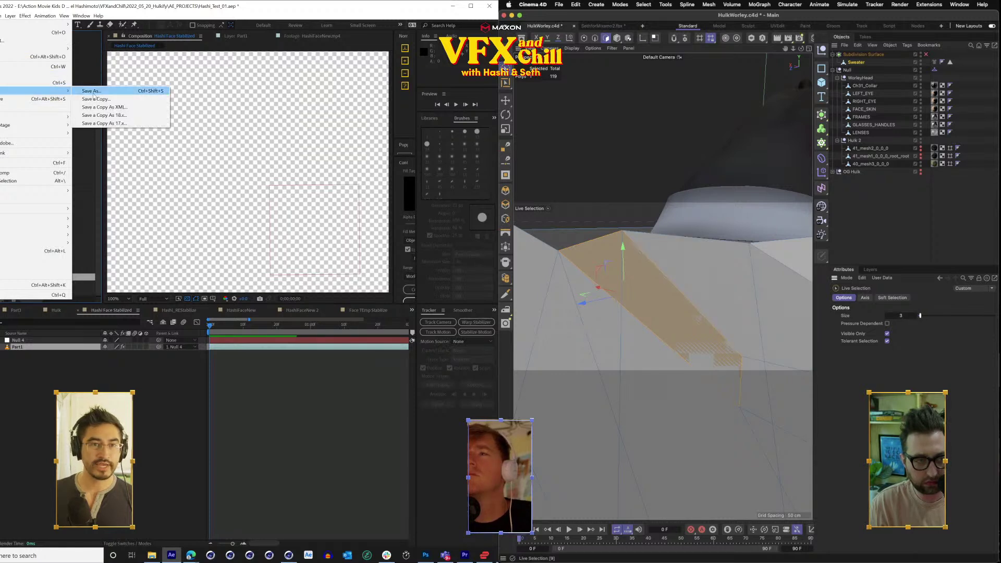
left_click(694, 268)
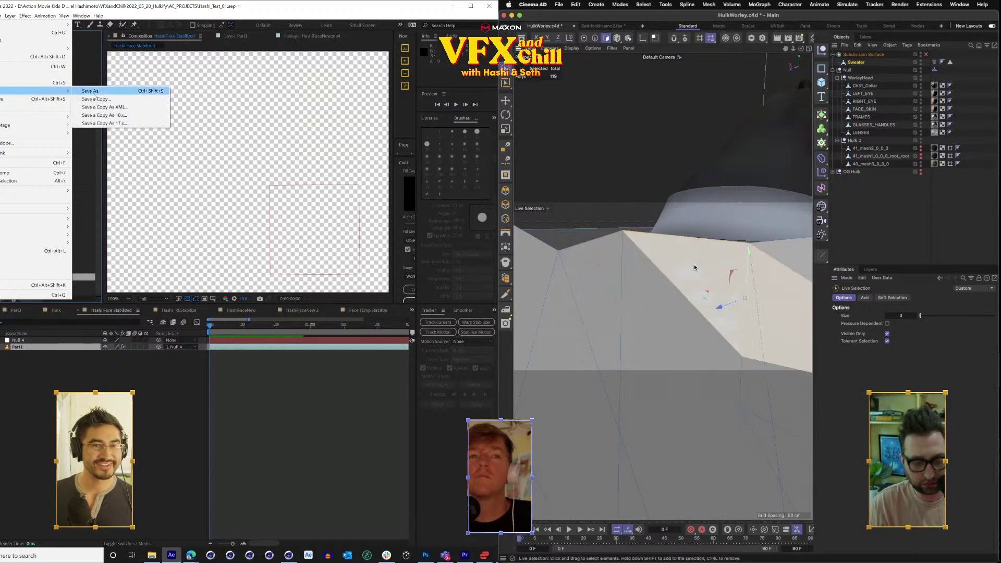
key("Delete")
scroll(694, 268, "down", 5)
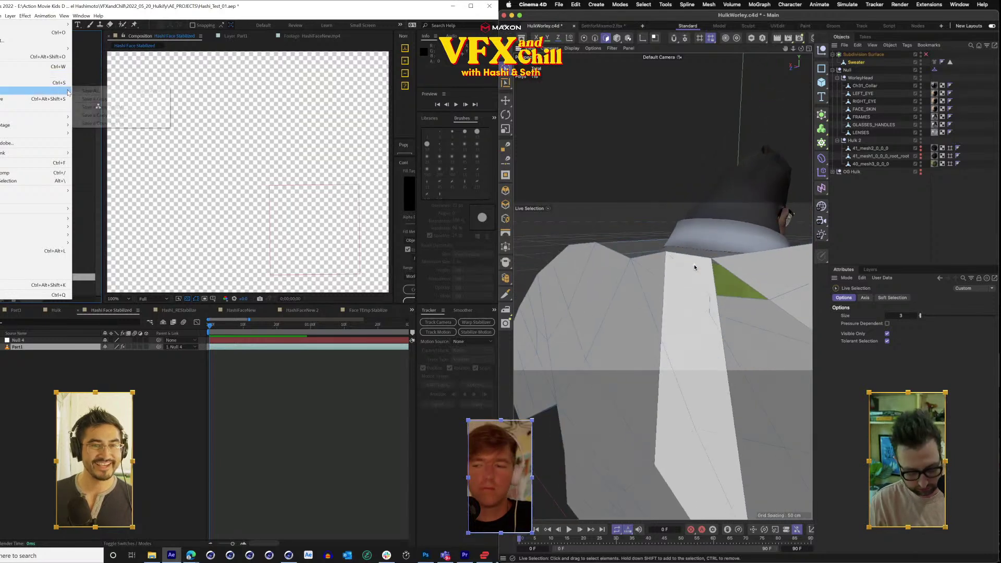
Save the After Effects project under the new name Hashi_Test_01detour.aep, and show the Sweater's Cloth tag settings in Cinema 4D.
left_click(91, 91)
left_click(35, 369)
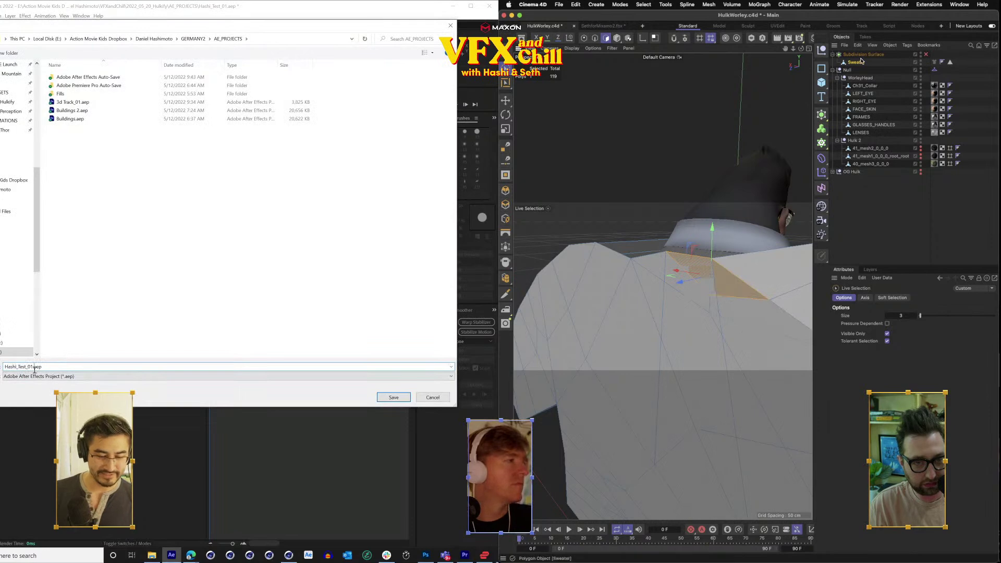
type("detou")
left_click(934, 62)
type("r")
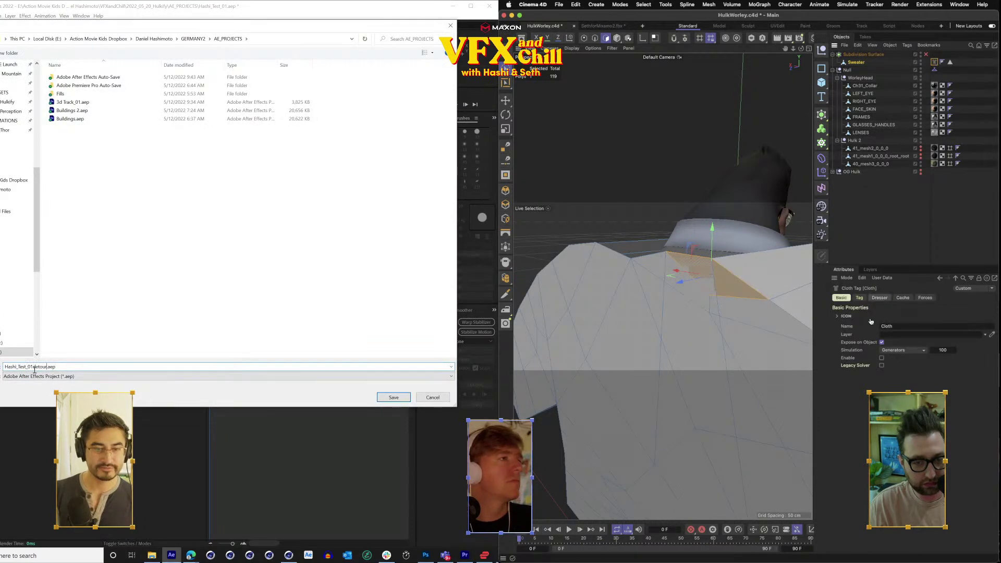
key("Return")
Re-enable the Sweater's Cloth tag and Subdivision Surface in Cinema 4D, and open the recent Hashi_Test_05.aep project in After Effects.
left_click(882, 358)
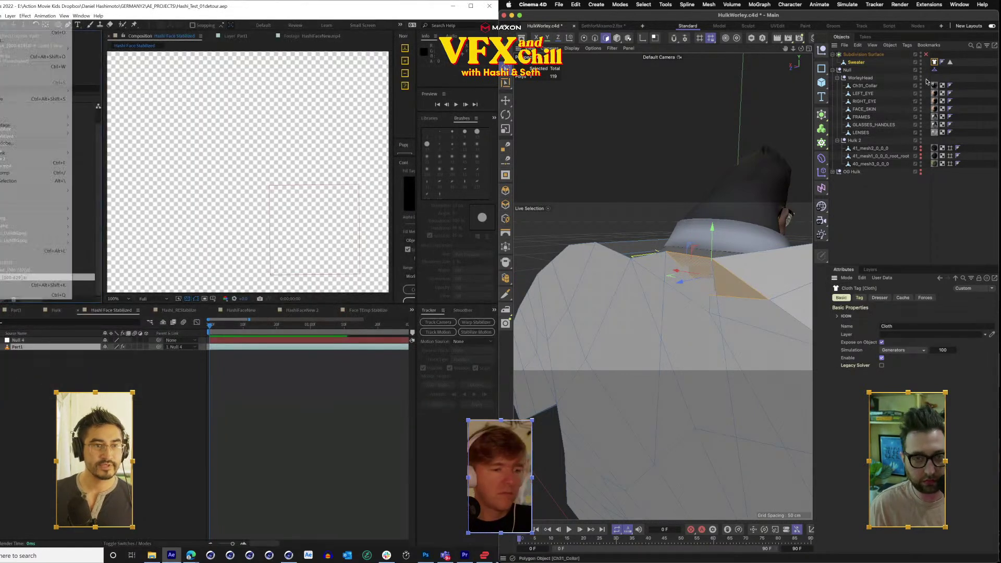
mouse_move(20, 49)
left_click(926, 54)
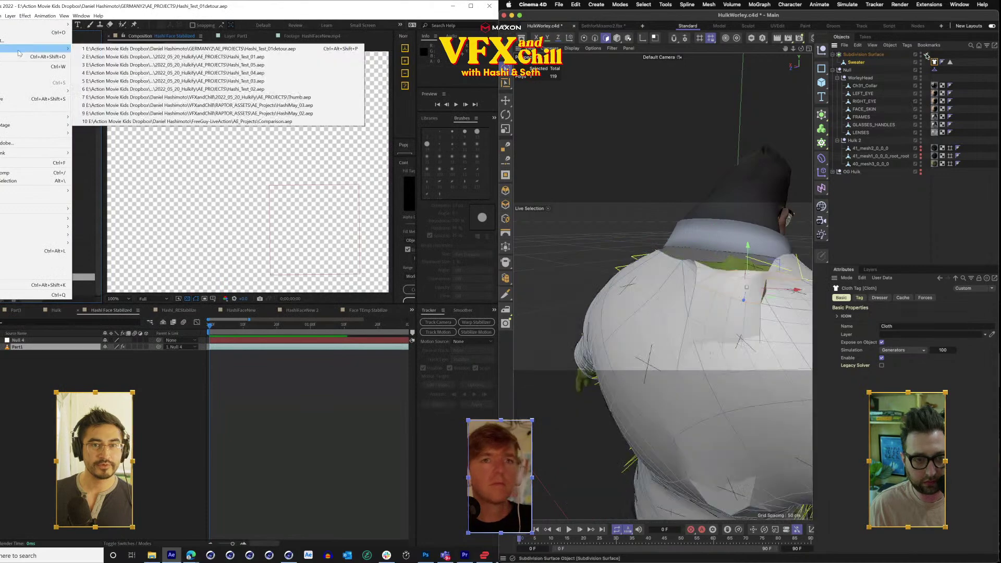
left_click(216, 65)
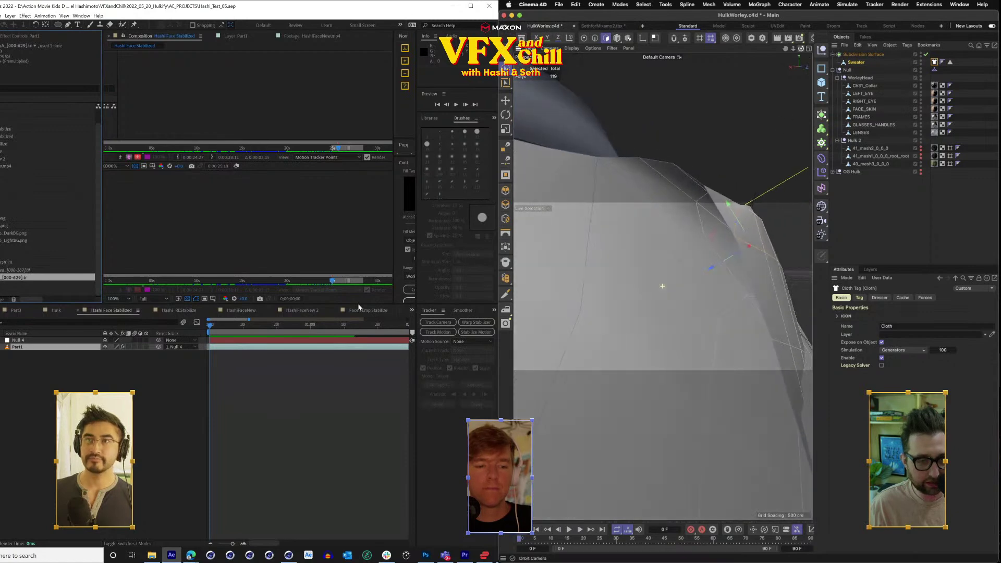
left_click_drag(662, 286, 704, 190)
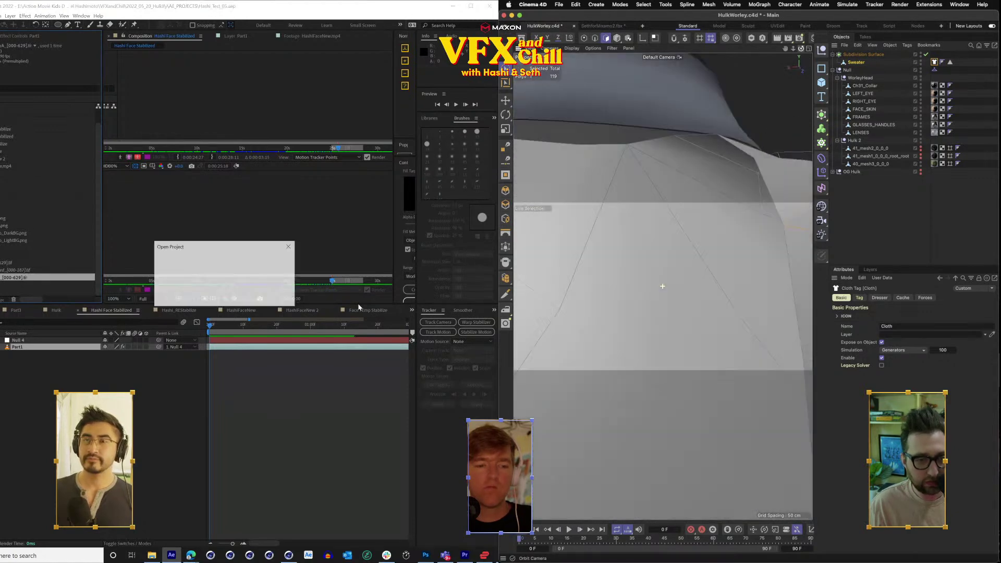
Look through the 01_Intro and Comp 2 compositions in After Effects, and show HashiHulkFaceCC at its first frame.
scroll(705, 189, "down", 10)
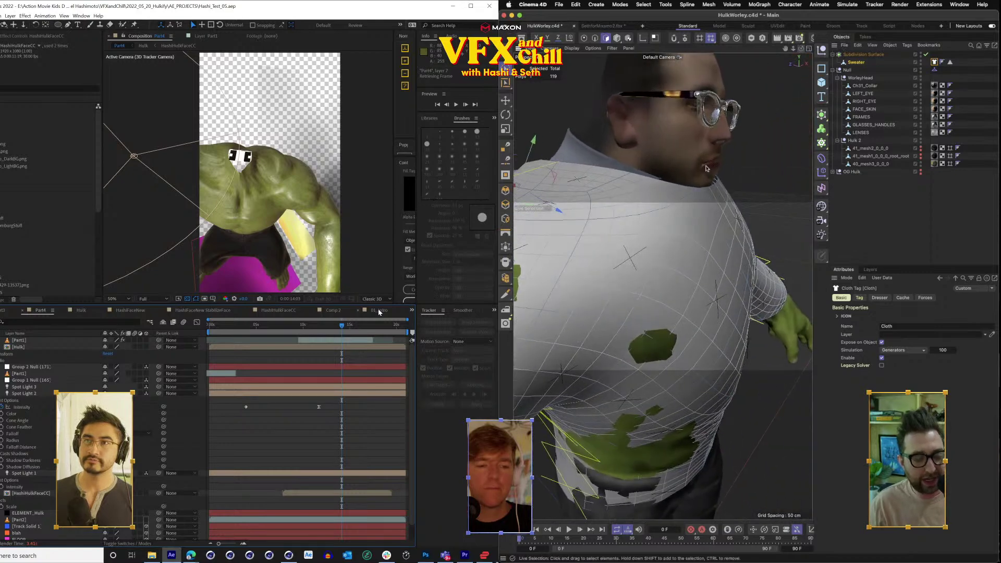
left_click(379, 311)
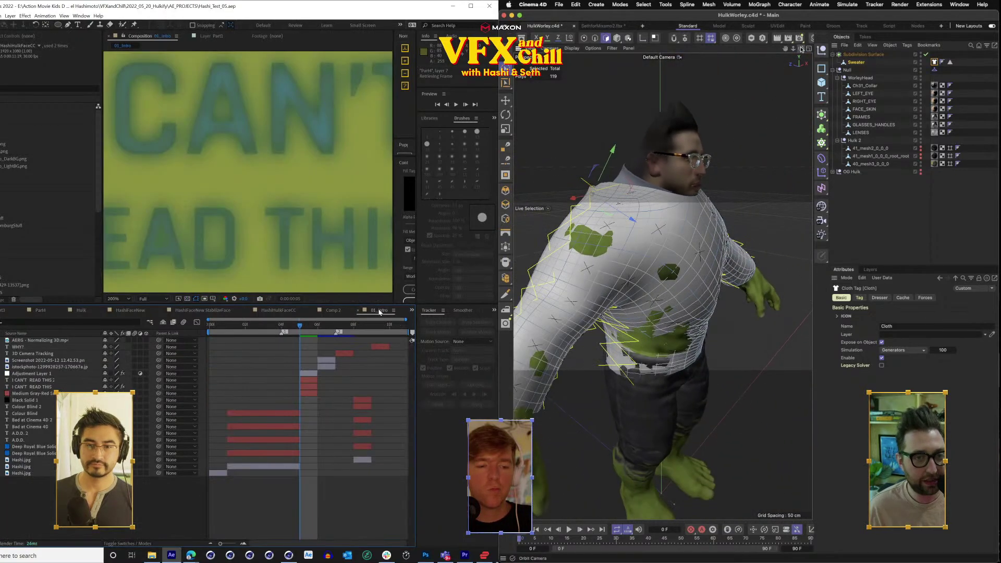
left_click(358, 311)
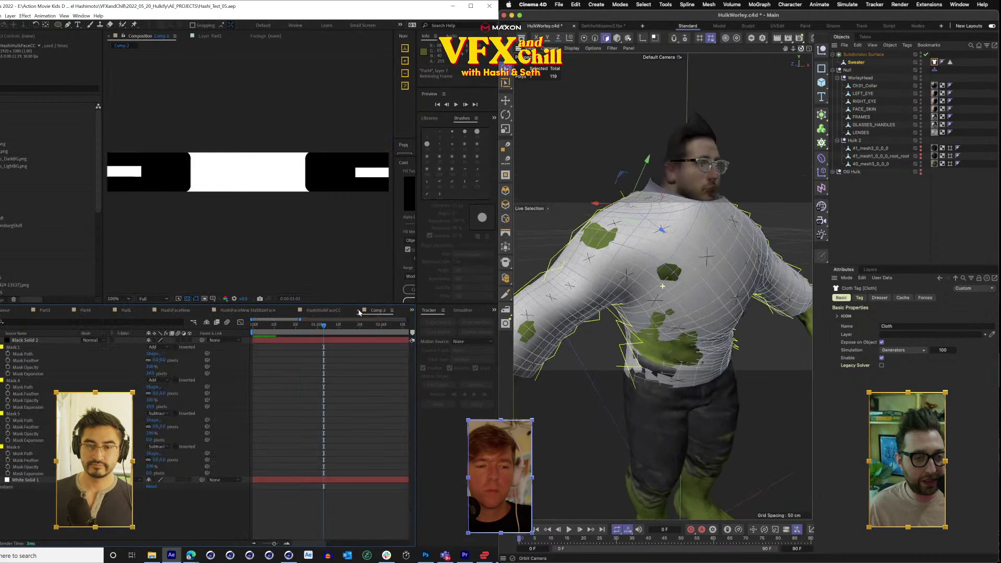
left_click(334, 312)
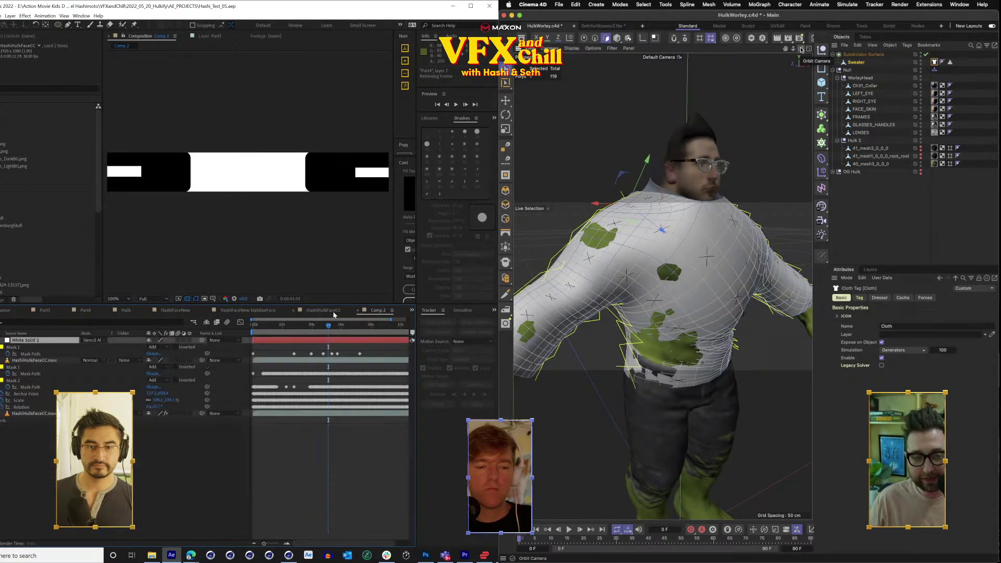
left_click(255, 328)
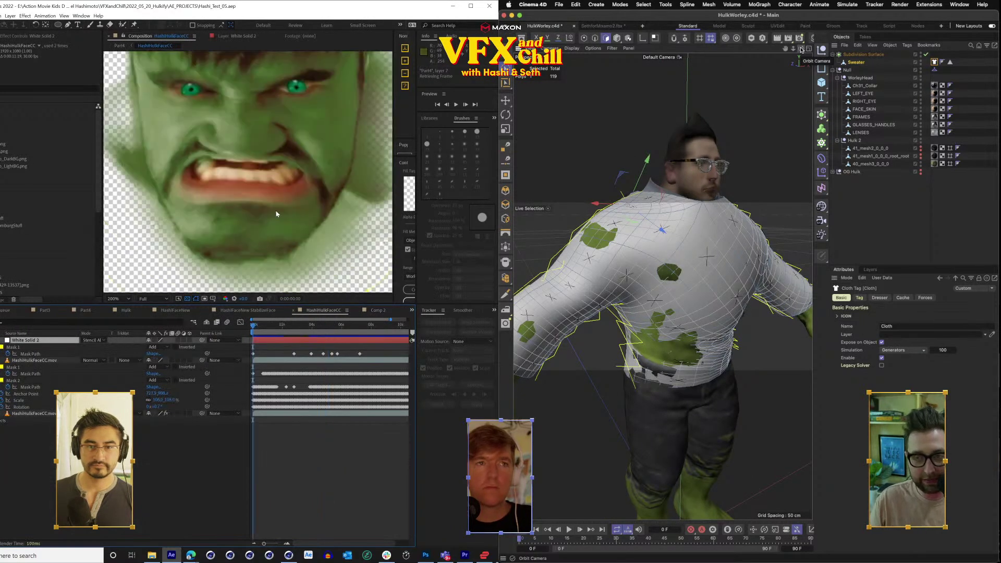
Move to 0:00:04:23 in HashiHulkFaceCC and examine the green face, both in full and around the mouth.
key("comma")
left_click_drag(268, 172, 289, 211)
left_click(323, 329)
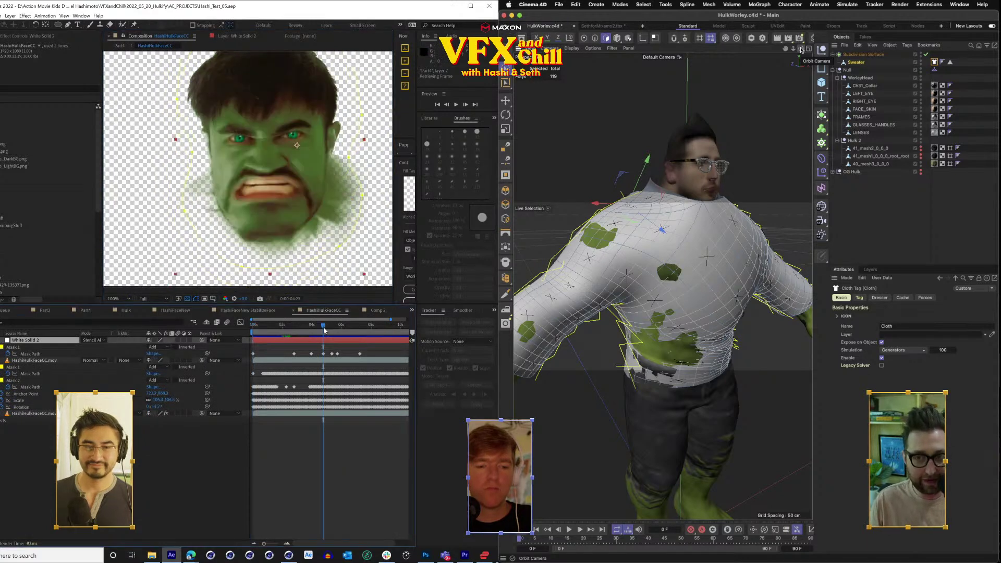
scroll(272, 226, "up", 2)
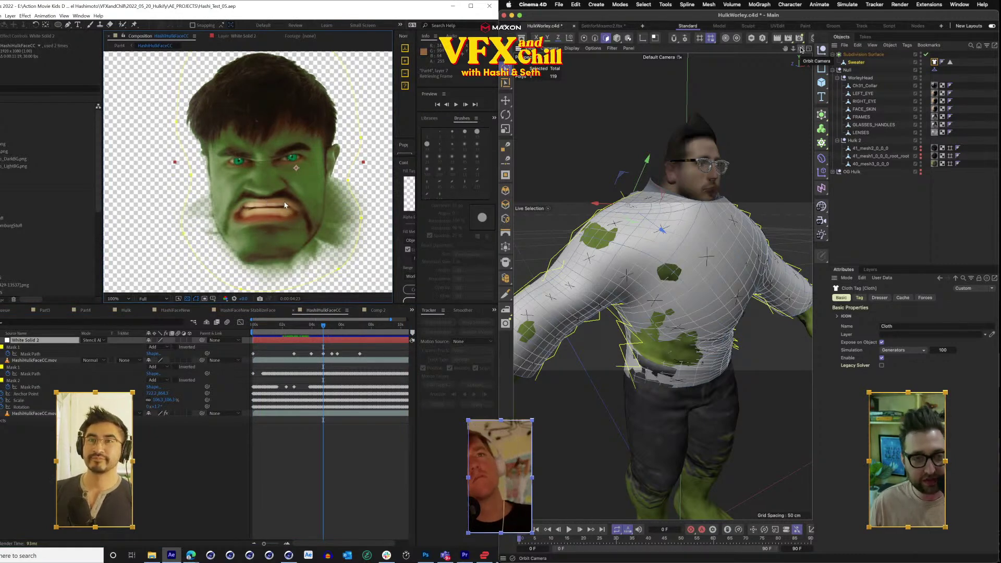
key("period")
left_click_drag(300, 212, 268, 179)
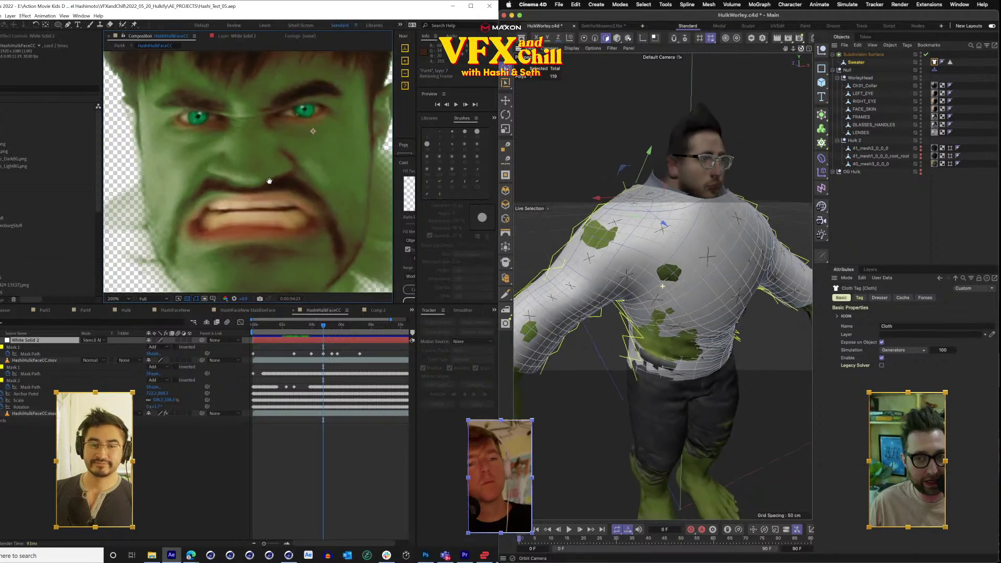
Select the upper HashiHulkFaceCC.mov layer and examine its face and mouth masks up close.
left_click(35, 363)
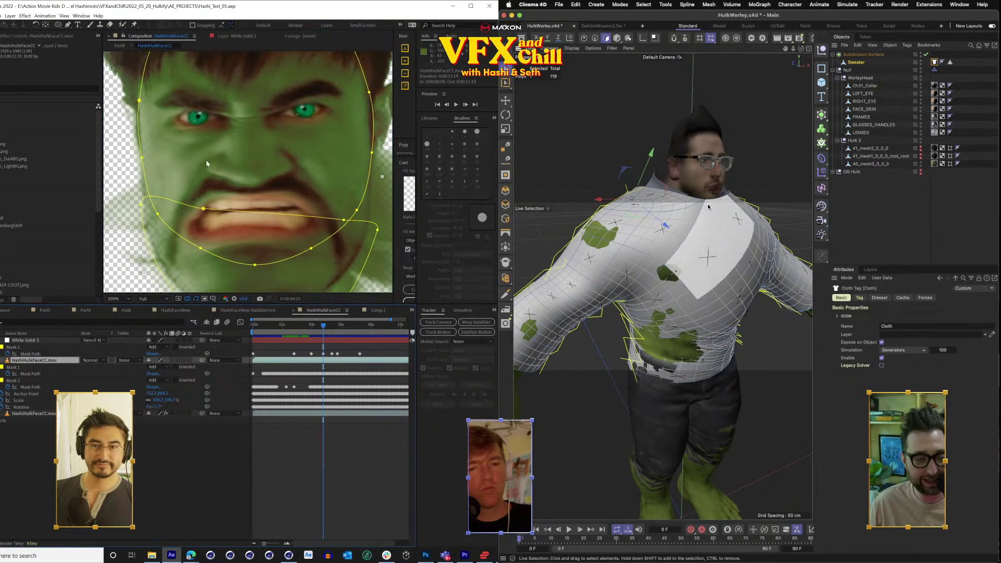
key("comma")
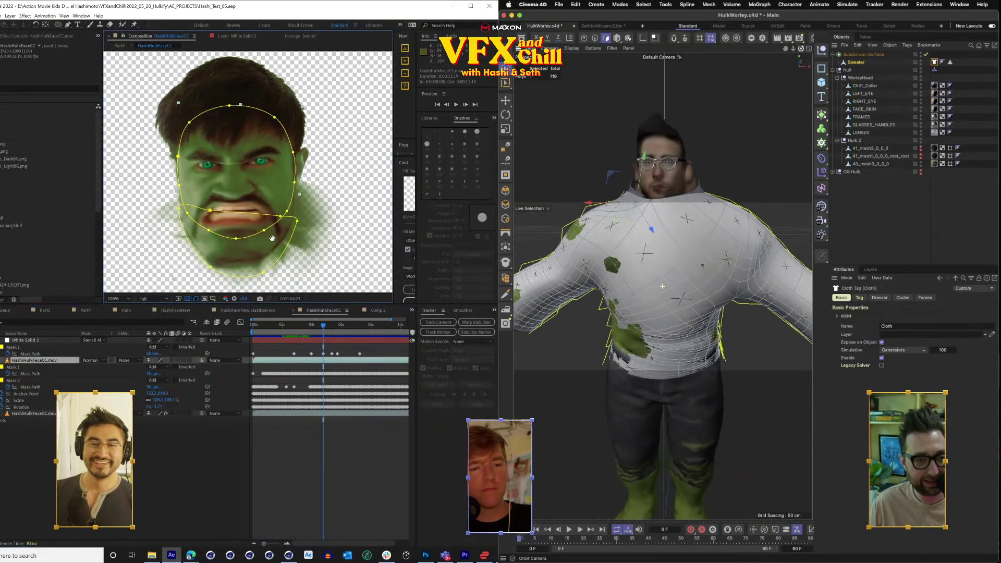
key("period")
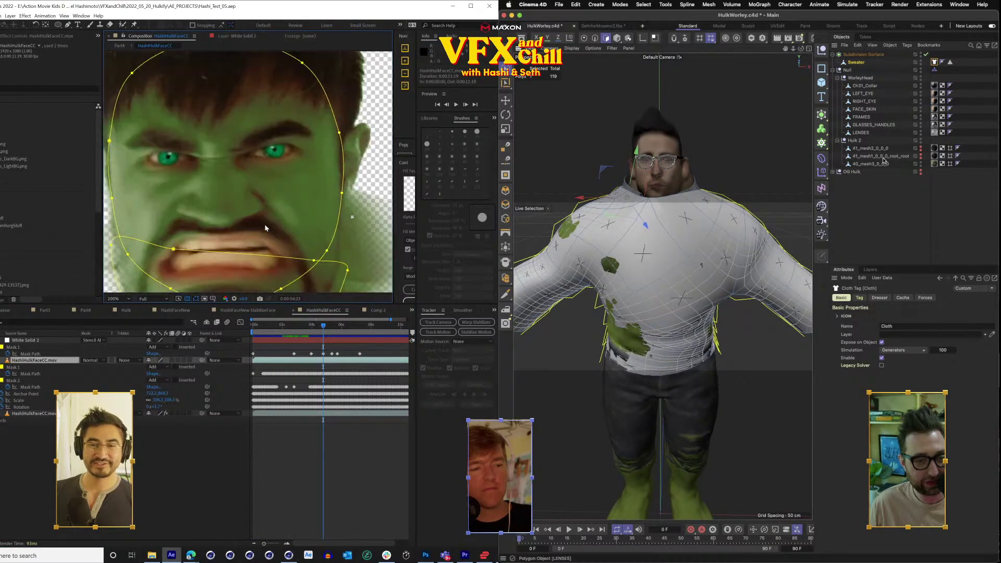
left_click_drag(255, 187, 270, 183)
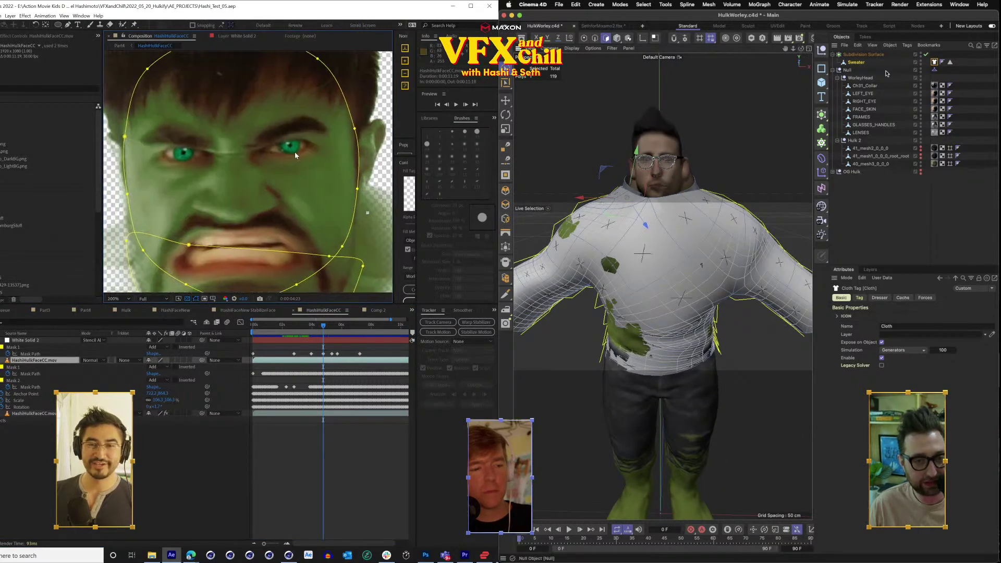
Scrub the green face footage around 0:00:04:27, and show the Dresser settings of the Sweater's Cloth tag in Cinema 4D.
left_click(857, 62)
left_click(340, 329)
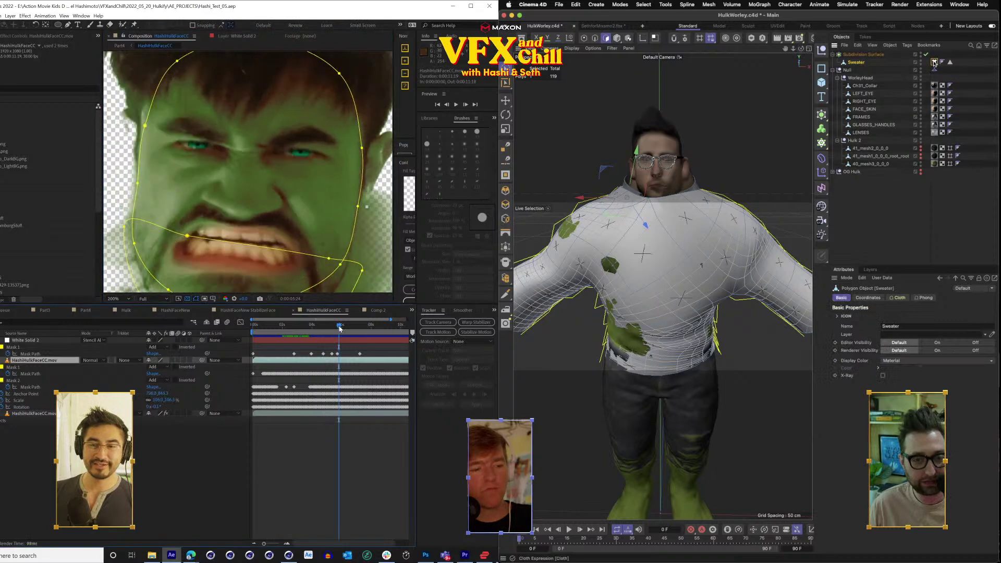
left_click(933, 63)
left_click_drag(339, 328, 326, 328)
left_click(881, 299)
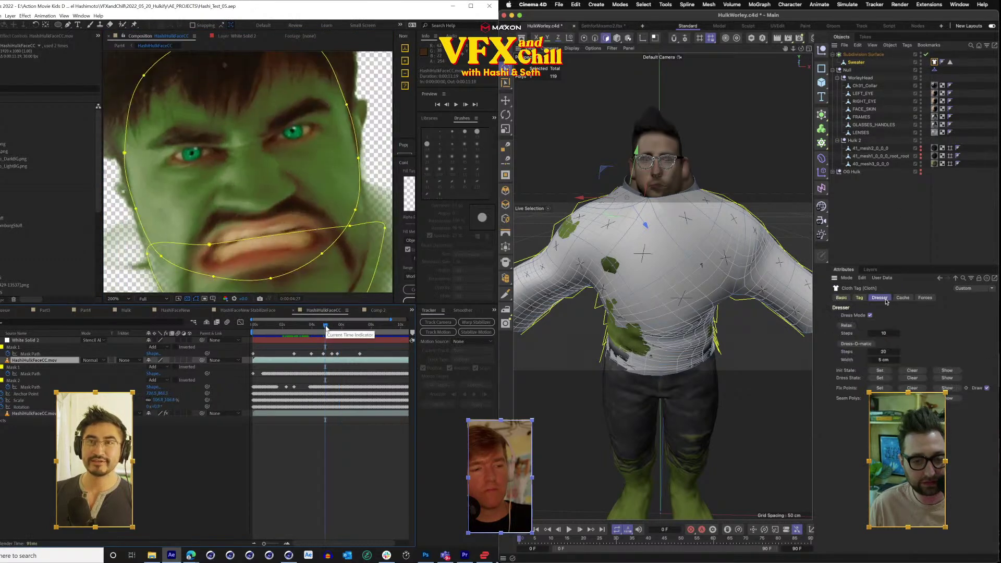
left_click(930, 299)
left_click(879, 298)
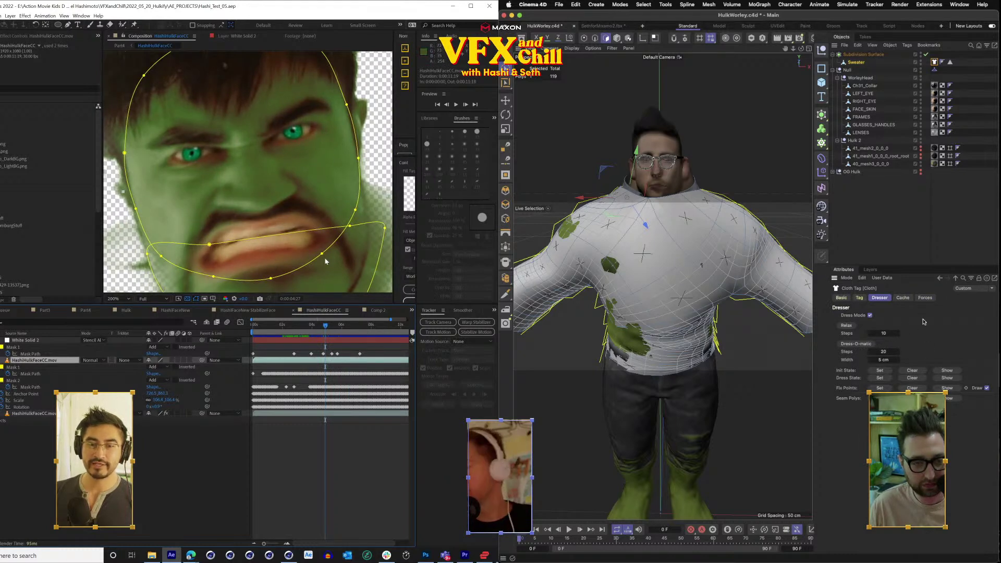
Disable the Sweater's Subdivision Surface and switch to Points mode, and return HashiHulkFaceCC to its first frame.
left_click(925, 54)
left_click(256, 327)
left_click_drag(801, 49, 946, 46)
scroll(295, 227, "down", 1)
scroll(709, 140, "down", 10)
left_click_drag(276, 234, 282, 215)
left_click(251, 325)
left_click(584, 38)
Preview the green face animation, and try deleting a Sweater point behind the shoulder before undoing the deletion.
left_click(456, 105)
left_click(709, 181)
key("Delete")
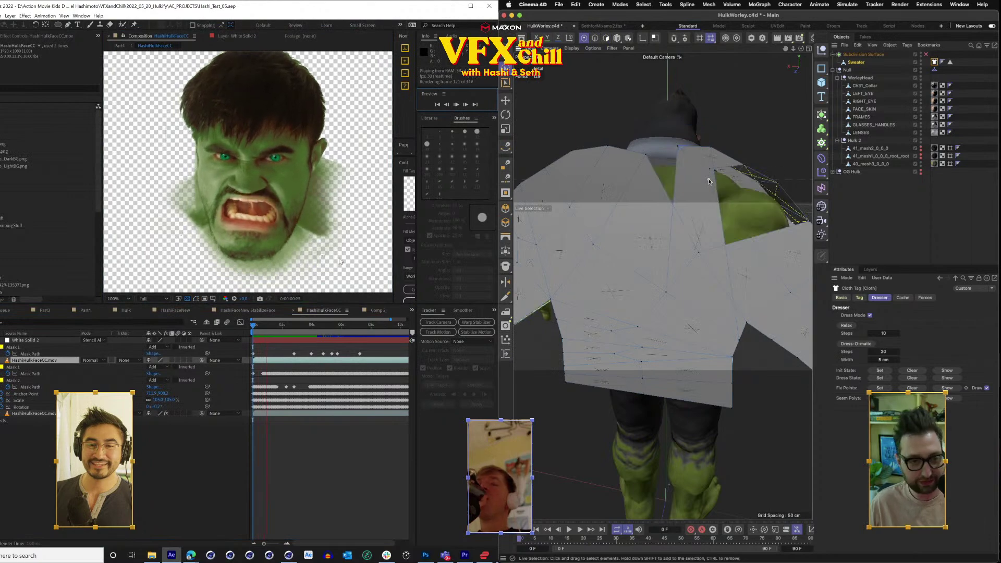
key("super+z")
key("space")
left_click_drag(329, 171, 330, 188)
key("space")
Raise the Sweater point behind the collar in Cinema 4D and set the Live Selection size to 9.
mouse_move(801, 49)
left_mouse_down()
mouse_move(839, 99)
mouse_move(886, 79)
mouse_move(829, 55)
mouse_move(860, 60)
mouse_move(801, 50)
left_mouse_up()
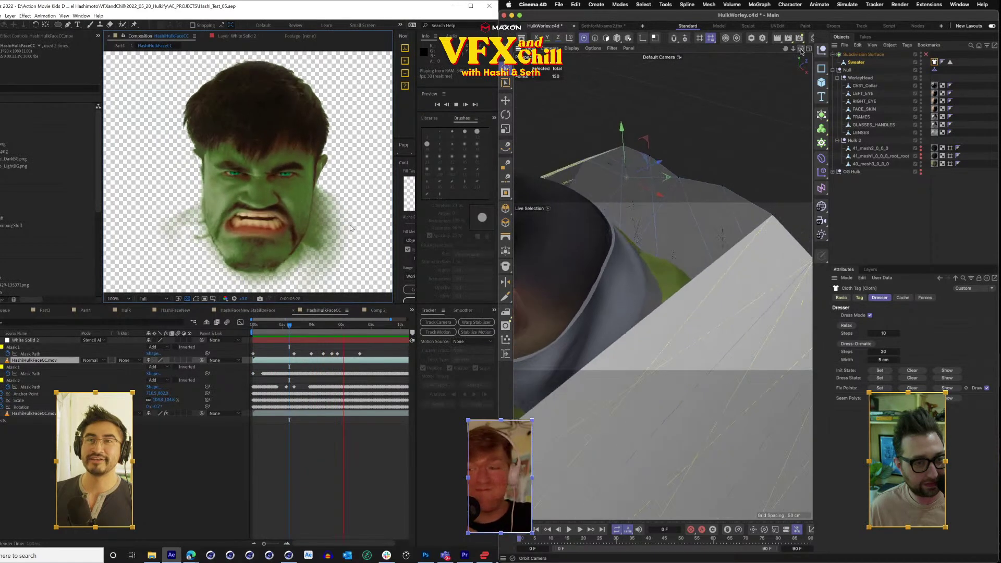
left_click(679, 178)
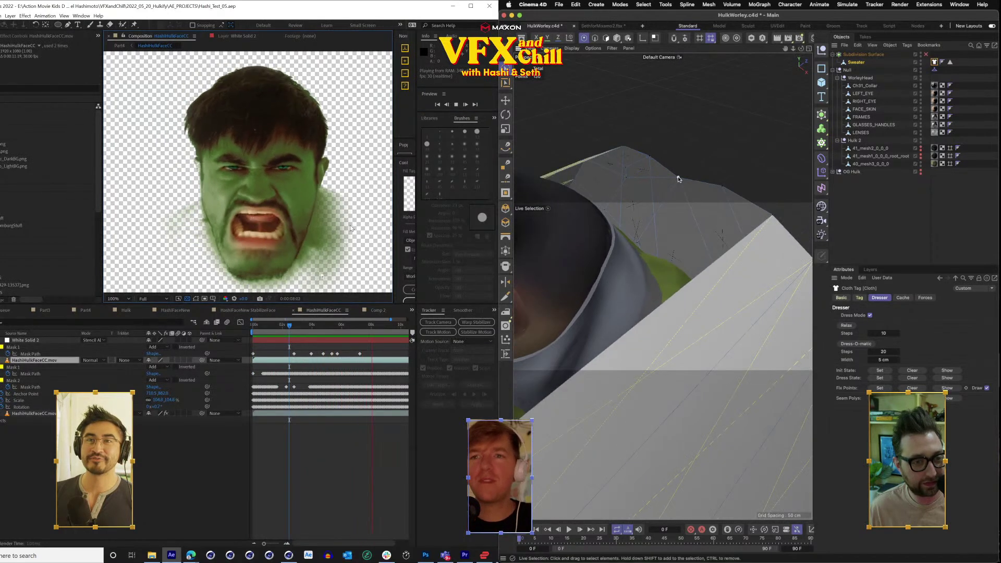
left_click(679, 178)
left_click_drag(681, 131, 680, 112)
left_click(627, 167)
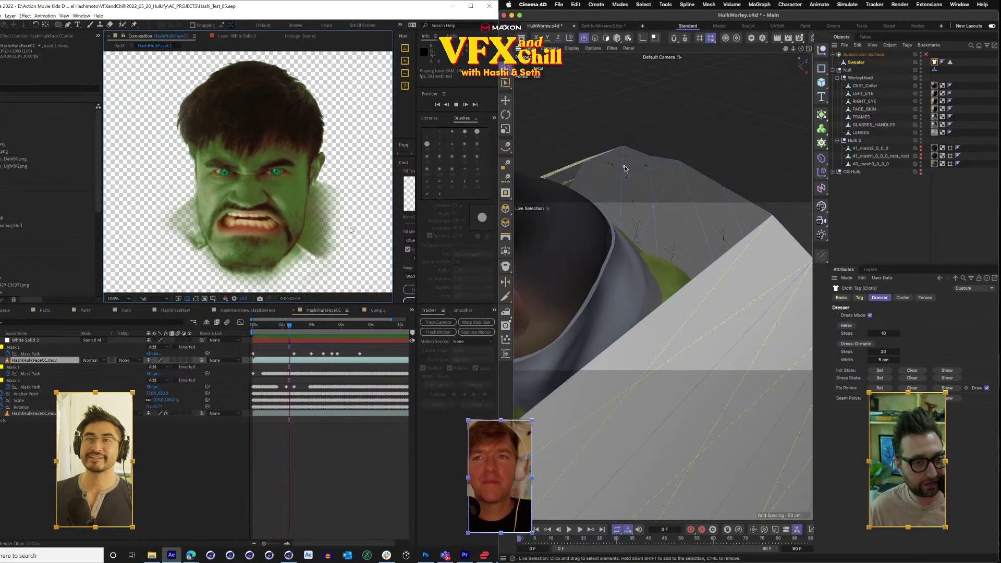
left_click(505, 69)
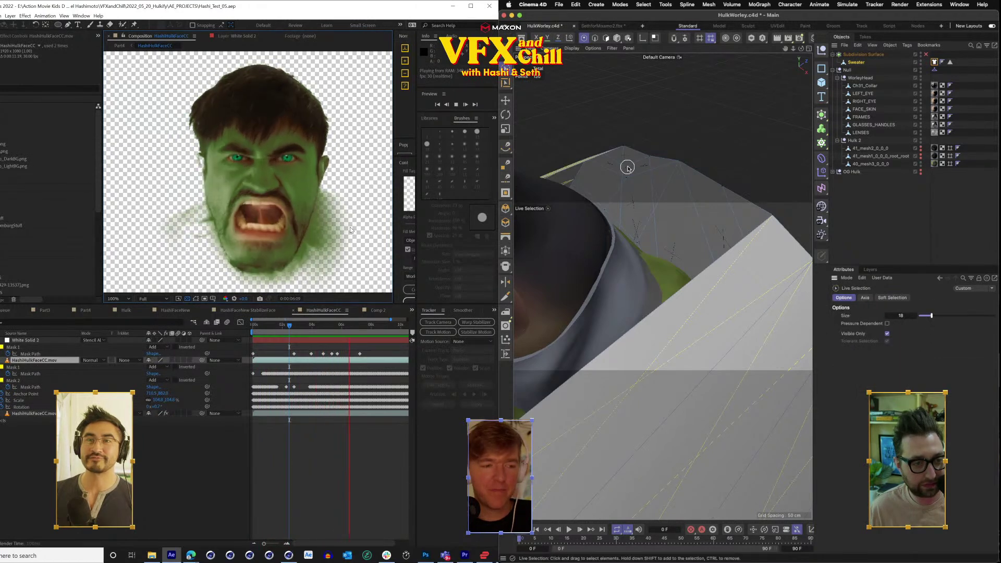
left_click_drag(931, 316, 925, 315)
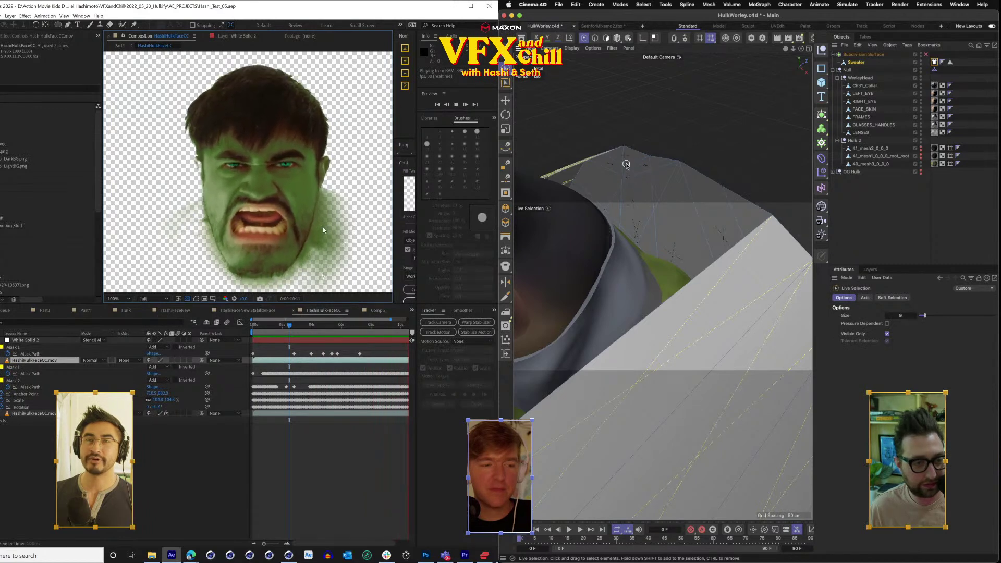
Stop the green face preview in After Effects, and select the Sweater object in Cinema 4D.
scroll(626, 164, "up", 5)
key("space")
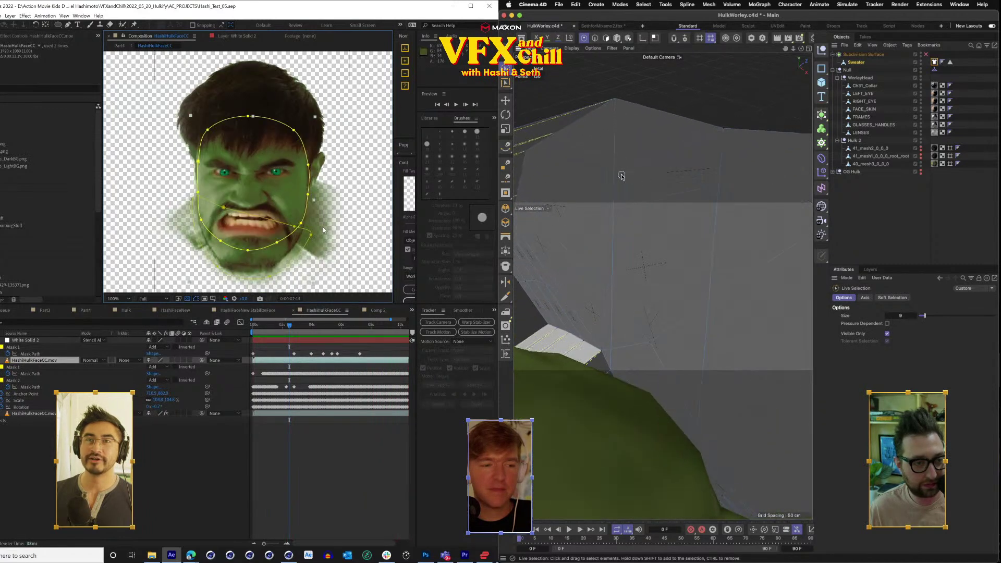
left_click(22, 205)
scroll(24, 207, "down", 3)
left_click(856, 63)
scroll(26, 209, "up", 3)
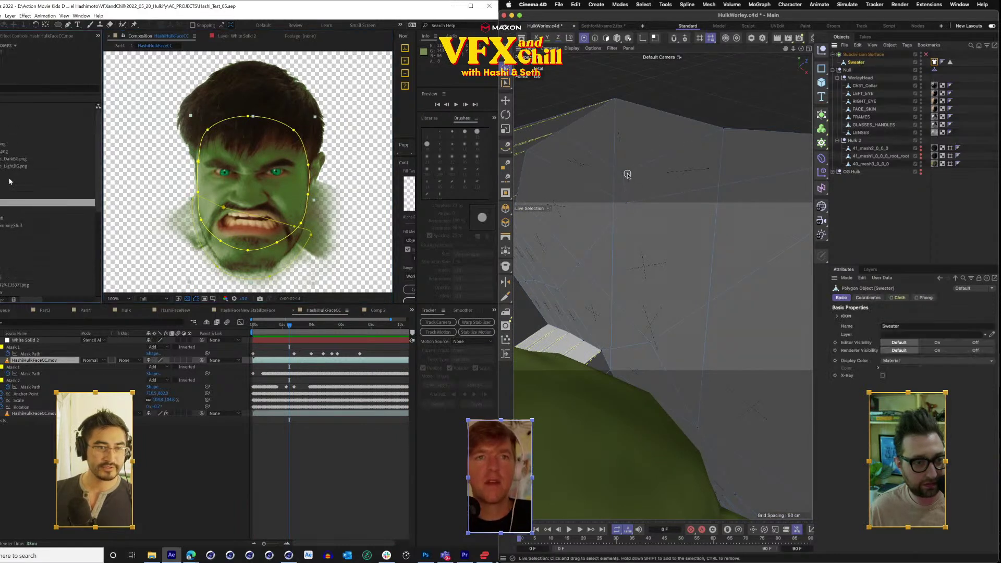
Copy the HashiFaceNew.mp4 layer from the HashiFaceNew composition and paste it into HashiHulkFaceCC.
left_click(169, 311)
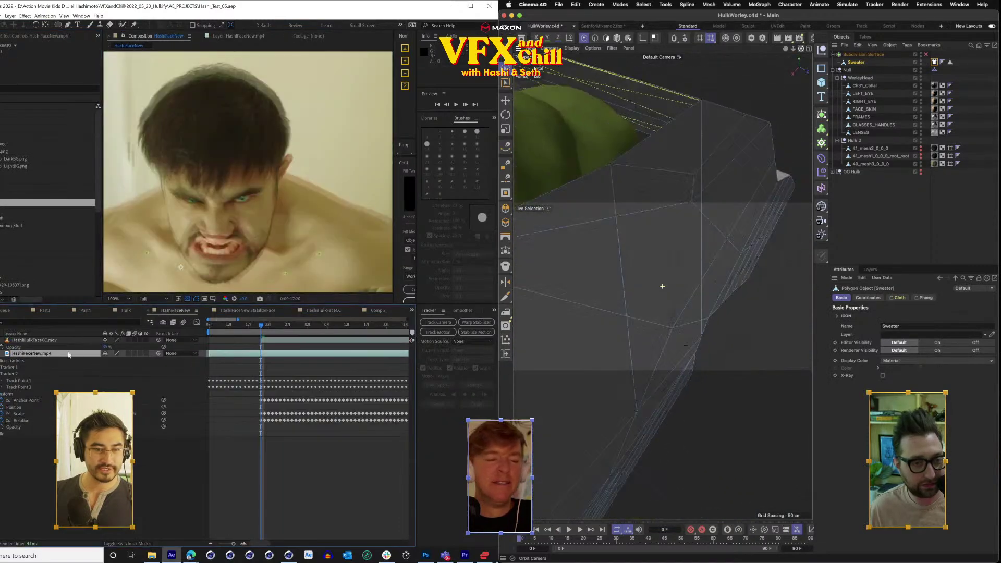
left_click(315, 311)
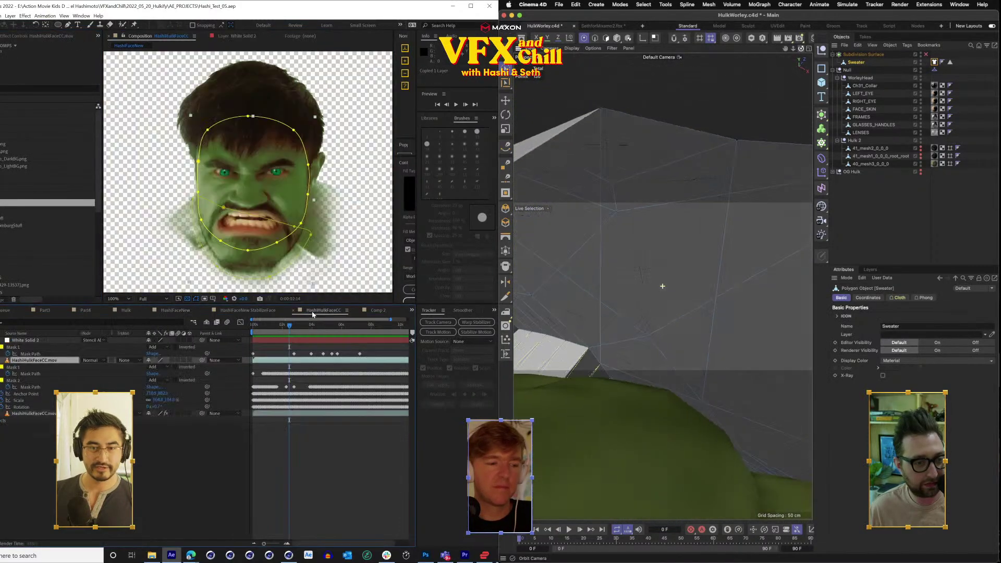
key("ctrl+v")
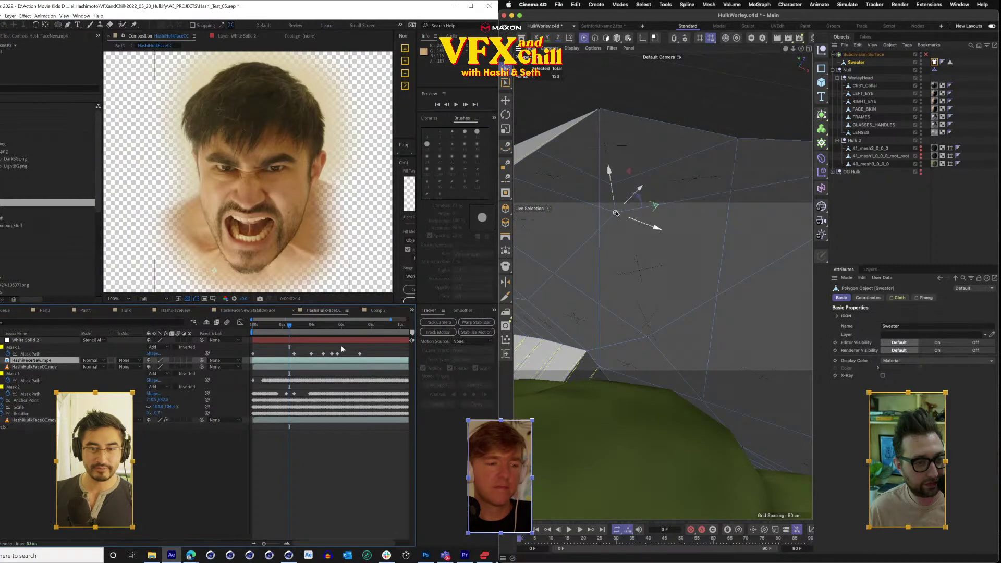
Move the Sweater's overlapping collar point up and outward, and shift the pasted HashiFaceNew.mp4 layer in the composition.
left_click_drag(646, 231, 729, 92)
scroll(378, 363, "down", 1)
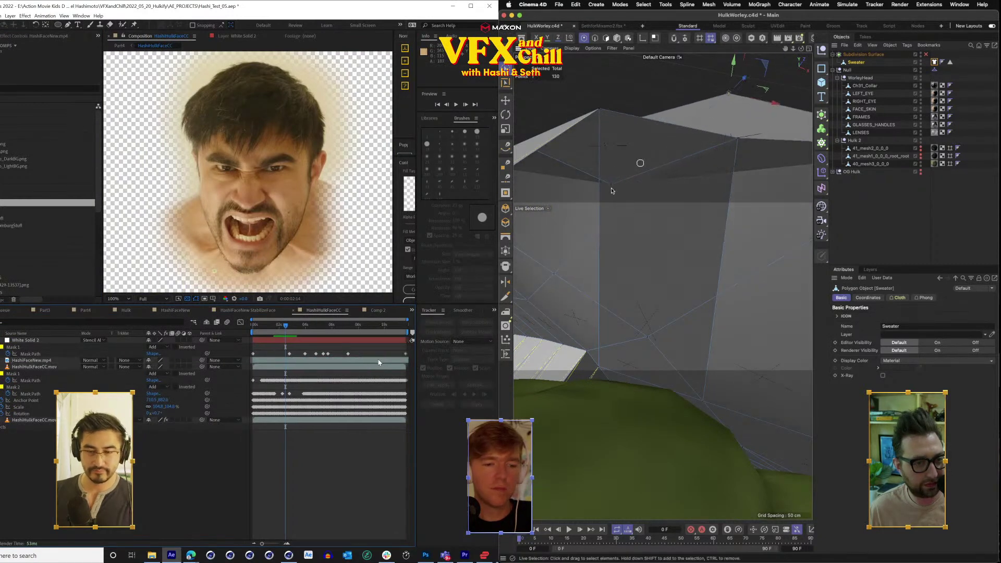
left_click(382, 362)
left_click(607, 191)
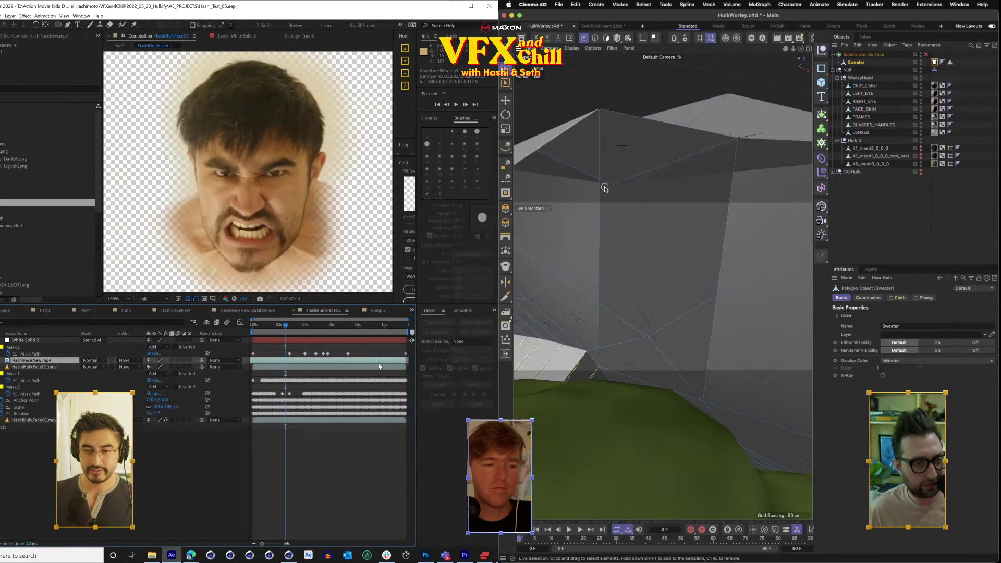
left_click_drag(802, 51, 662, 287)
mouse_move(242, 179)
left_mouse_down()
mouse_move(369, 189)
mouse_move(172, 193)
mouse_move(254, 193)
left_mouse_up()
left_click_drag(663, 286, 801, 71)
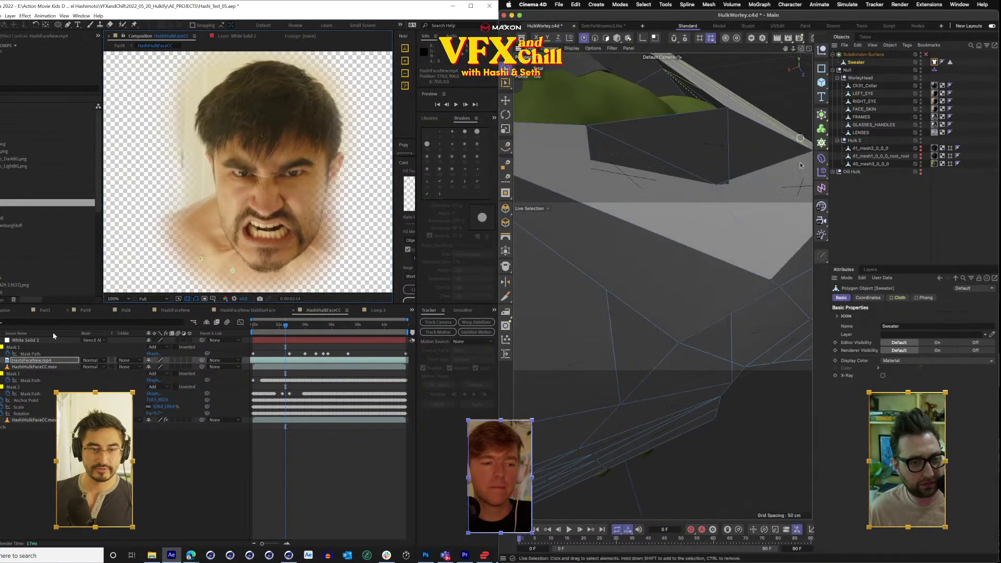
Delete the stray Sweater point near the collar, and scale the HashiFaceNew.mp4 layer down to about 32%.
left_click(769, 284)
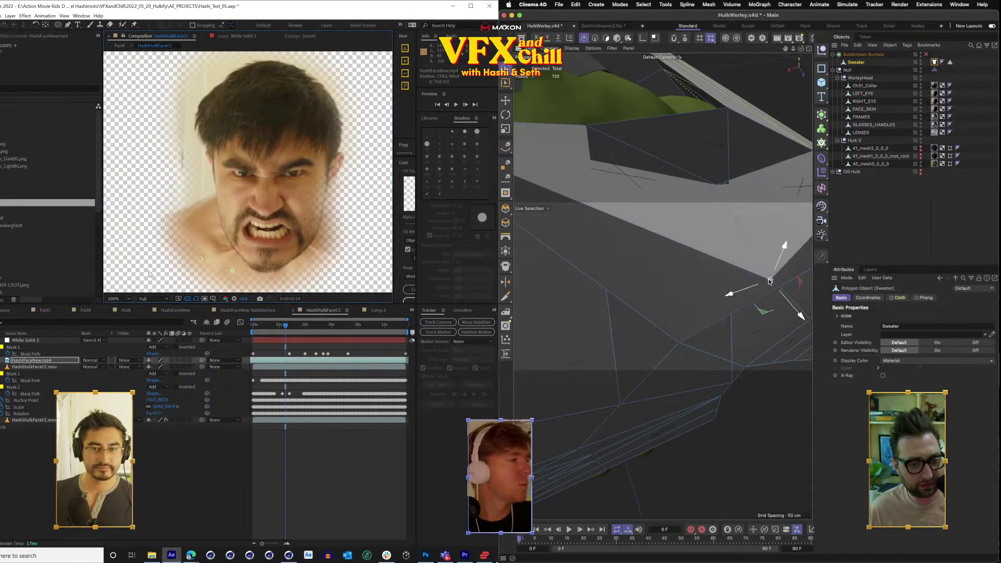
key("s")
key("Delete")
left_click_drag(802, 48, 802, 68)
left_click_drag(171, 367, 154, 367)
left_click_drag(801, 49, 681, 170)
left_click_drag(155, 367, 137, 367)
left_click_drag(681, 170, 800, 76)
left_click_drag(137, 367, 134, 367)
Stack HashiFaceNew.mp4 above White Solid 2 and place it beside the green face, and activate Close Polygon Hole for the Sweater.
left_click_drag(801, 48, 745, 31)
left_click_drag(283, 236, 242, 206)
left_click_drag(746, 32, 732, 23)
left_click_drag(242, 205, 272, 168)
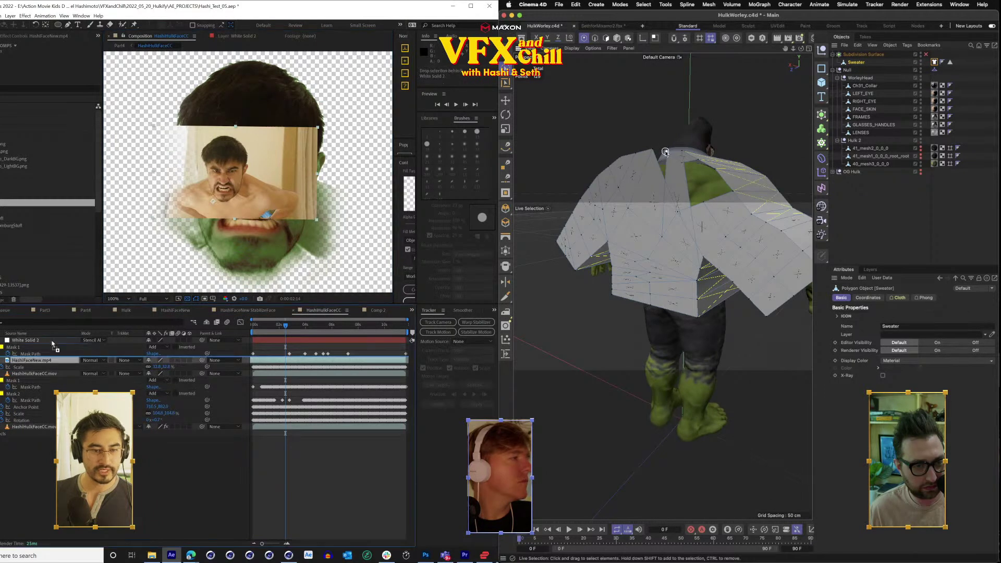
left_click_drag(57, 342, 58, 341)
left_click(505, 193)
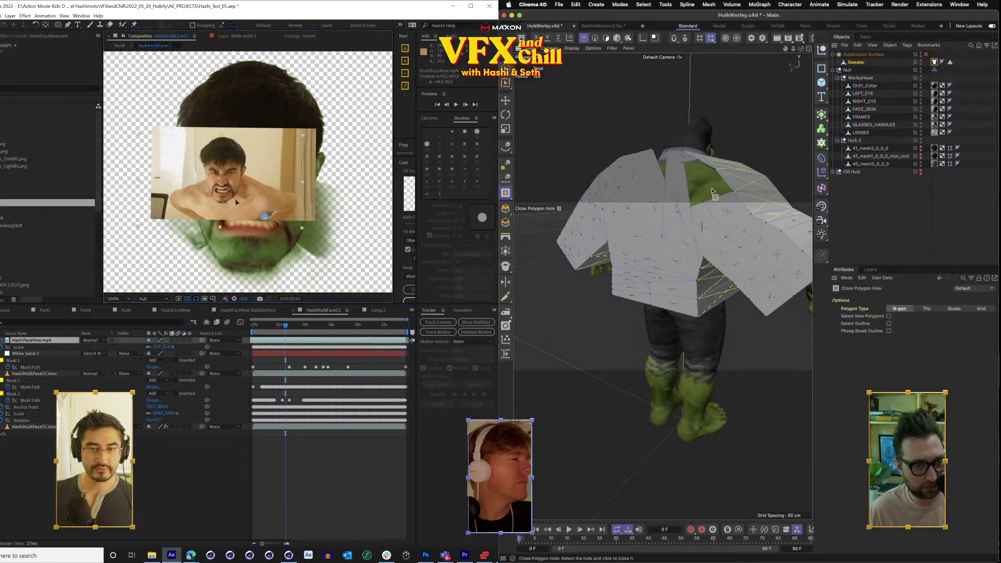
left_click_drag(245, 142, 180, 182)
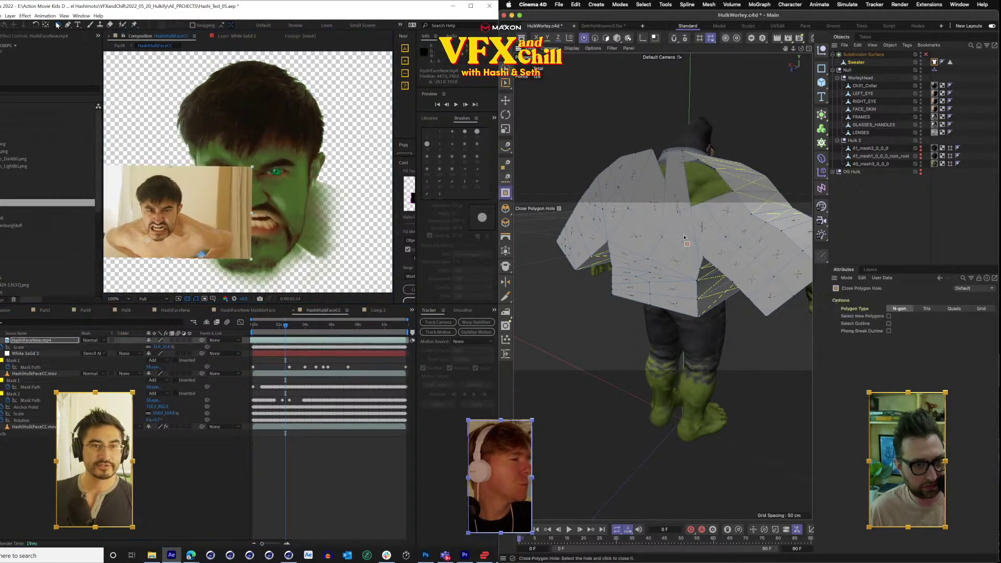
Draw a rectangular mask around the unprocessed face on HashiFaceNew.mp4, and undo the last Sweater edit in Cinema 4D.
left_click(57, 25)
scroll(686, 239, "up", 10)
scroll(686, 239, "down", 3)
left_click(88, 25)
mouse_move(132, 167)
left_mouse_down()
mouse_move(135, 201)
mouse_move(192, 259)
left_mouse_up()
mouse_move(801, 49)
left_mouse_down()
mouse_move(730, 63)
mouse_move(699, 52)
left_mouse_up()
key("v")
left_click_drag(192, 259, 194, 259)
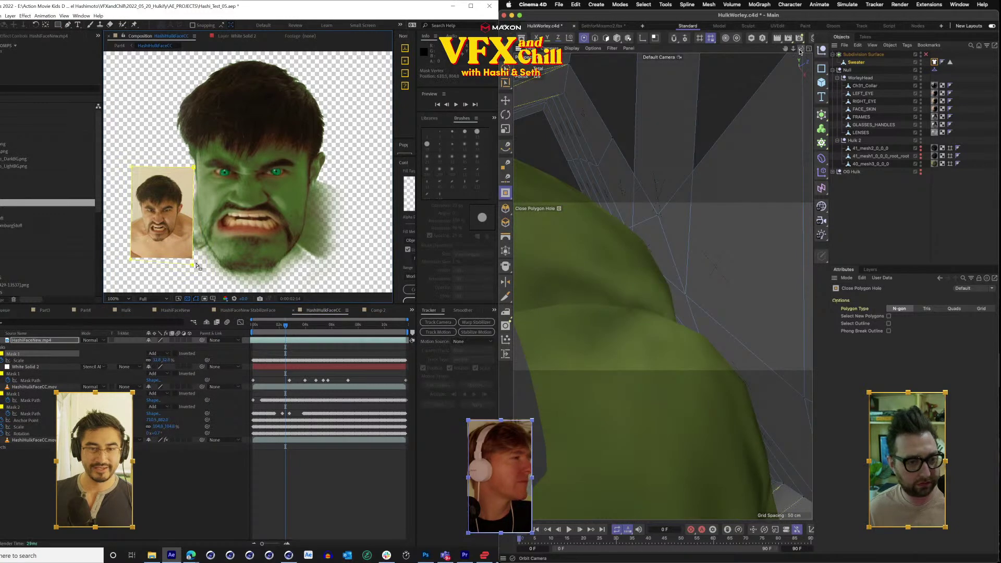
key("super+z")
key("u")
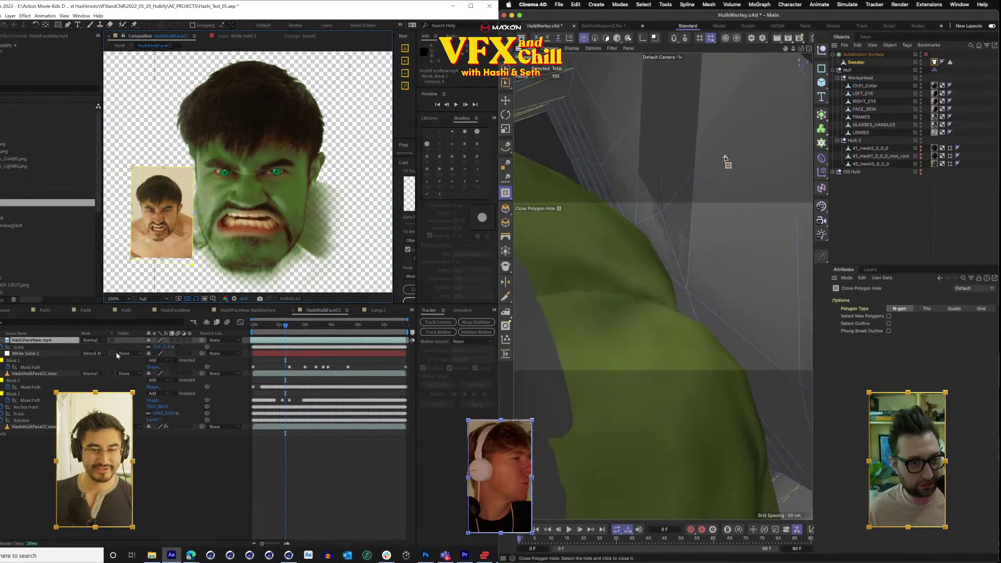
Enlarge the HashiFaceNew.mp4 layer, move it beside the green face, and play back the comparison.
key("s")
left_click_drag(154, 347, 166, 347)
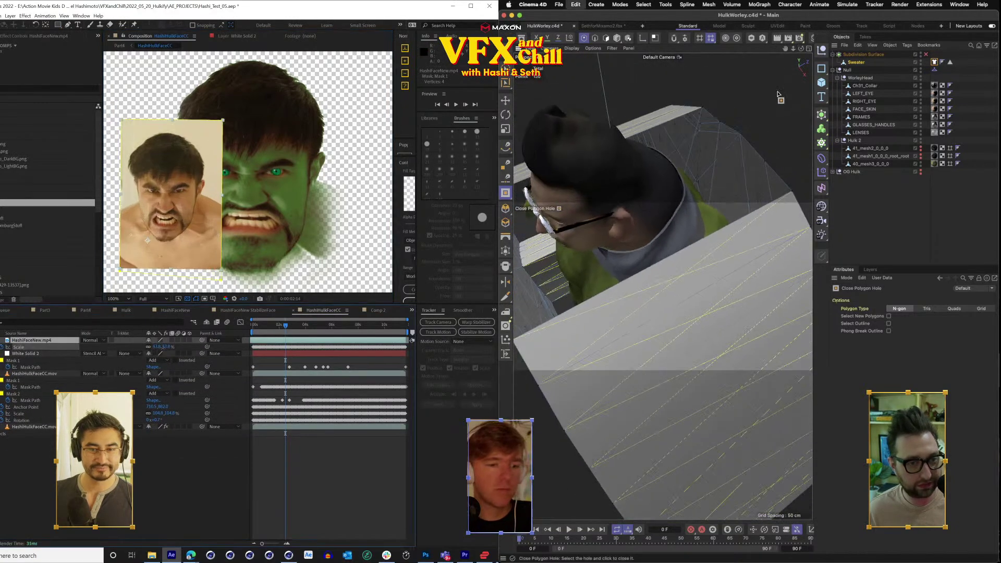
left_click_drag(175, 203, 153, 221)
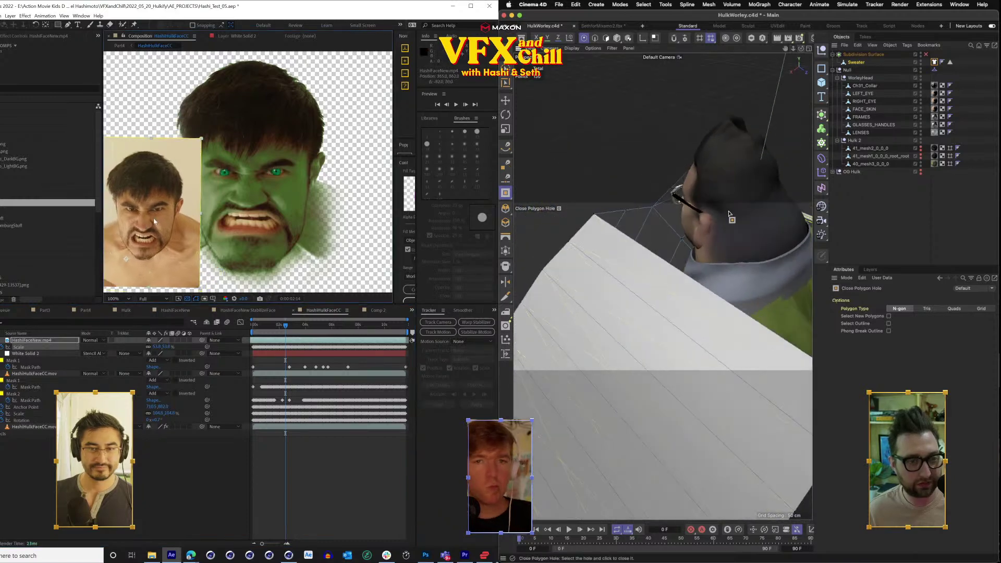
key("space")
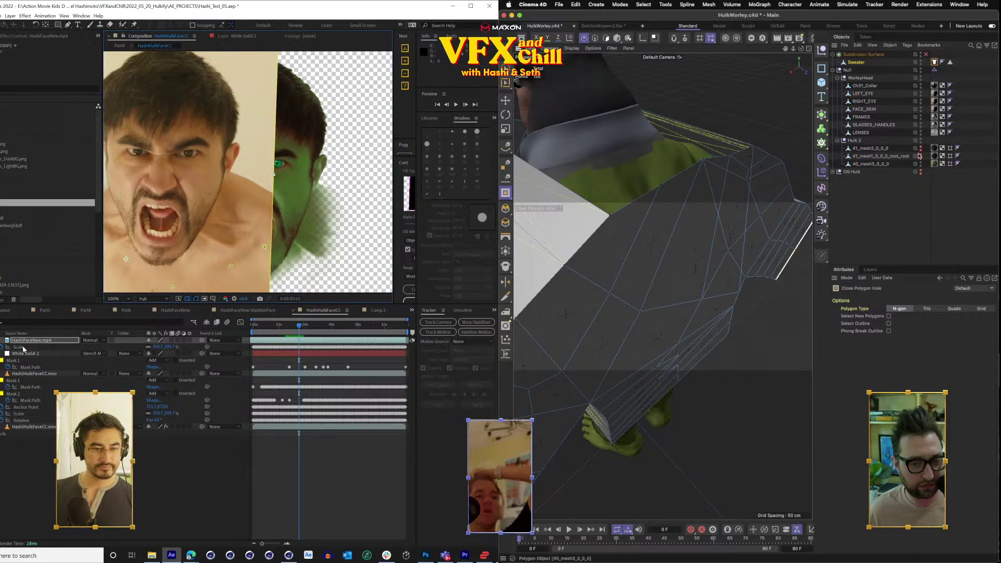
Remove the scale keyframes from HashiFaceNew.mp4, and set the Dress-O-matic width of the Sweater's Cloth tag to 8 cm.
left_click(2, 347)
left_click(878, 63)
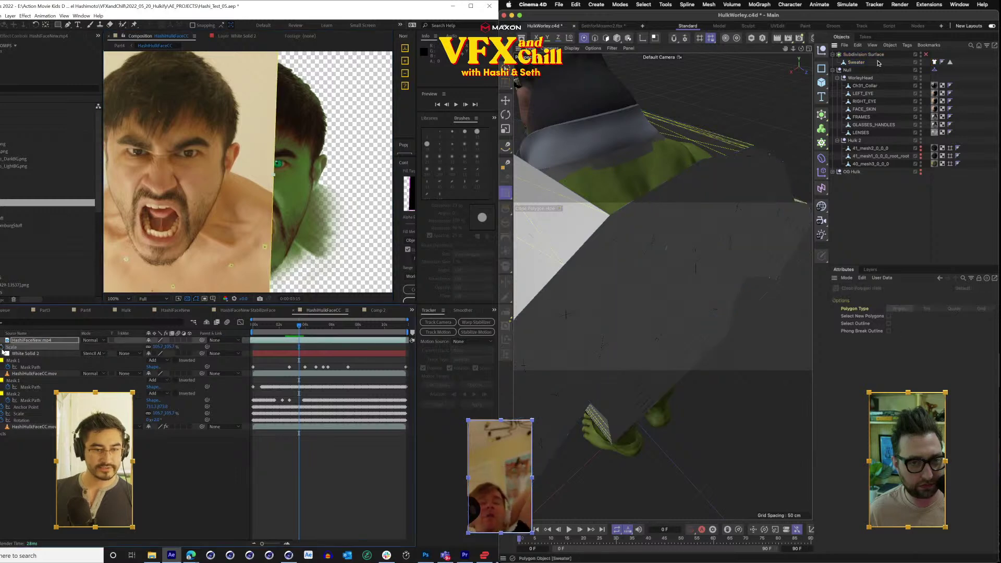
left_click(934, 63)
key("p")
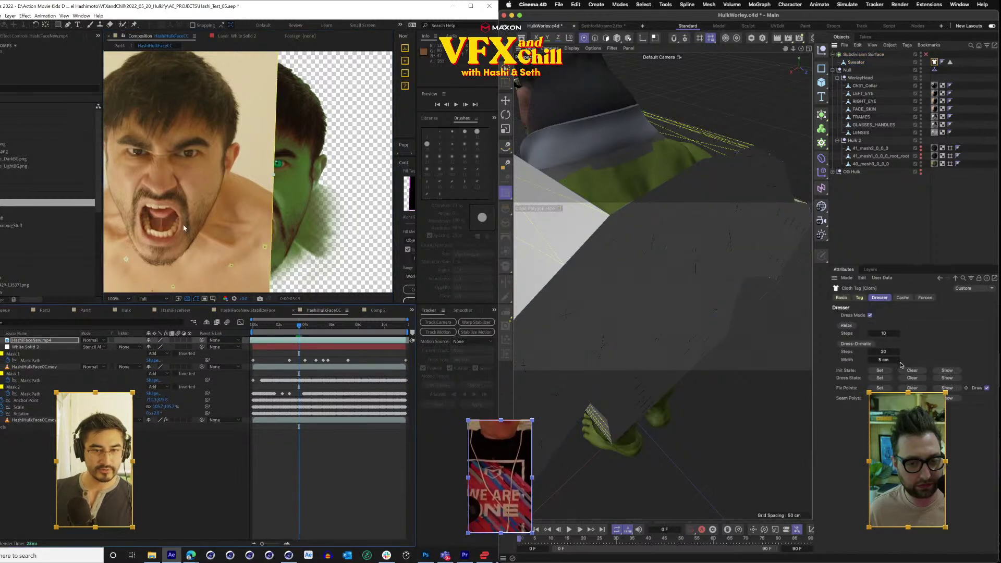
left_click(898, 362)
Shrink HashiFaceNew.mp4 and place it on the far side of the green face, and run Dress-O-matic on the Sweater.
key("s")
left_click_drag(159, 349, 142, 351)
left_click(862, 344)
left_click_drag(176, 224, 364, 203)
left_click_drag(246, 200, 235, 199)
left_click_drag(333, 198, 354, 192)
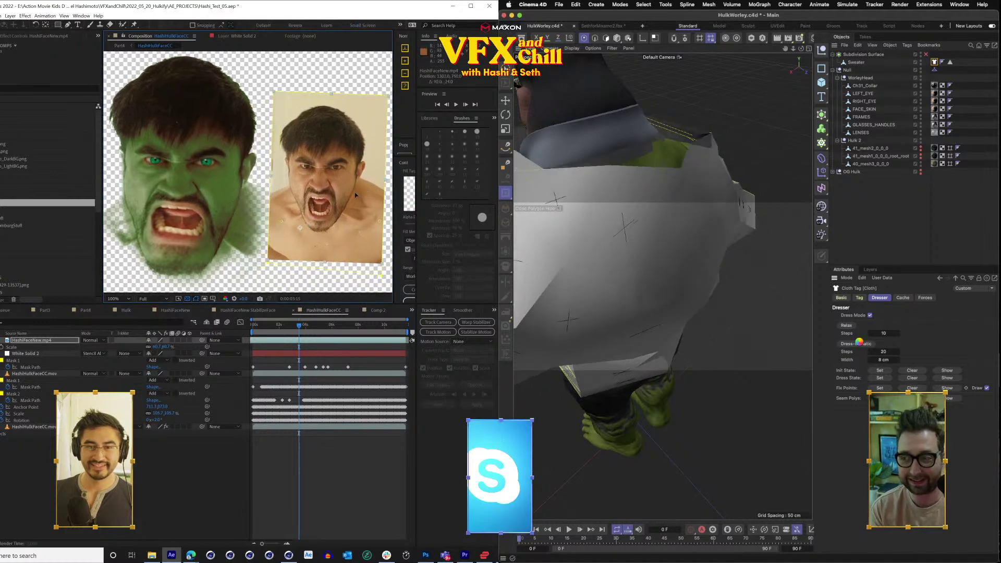
left_click(253, 326)
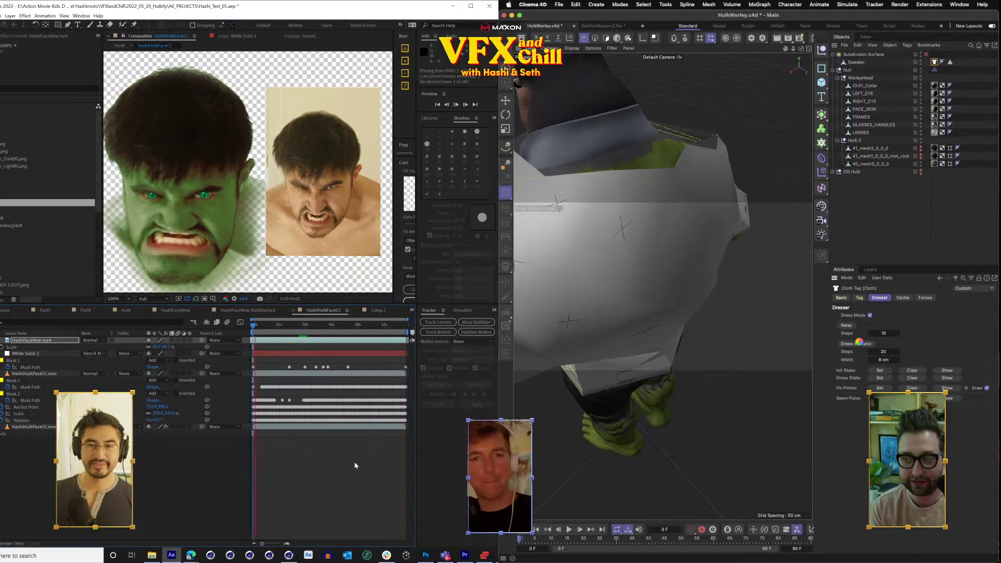
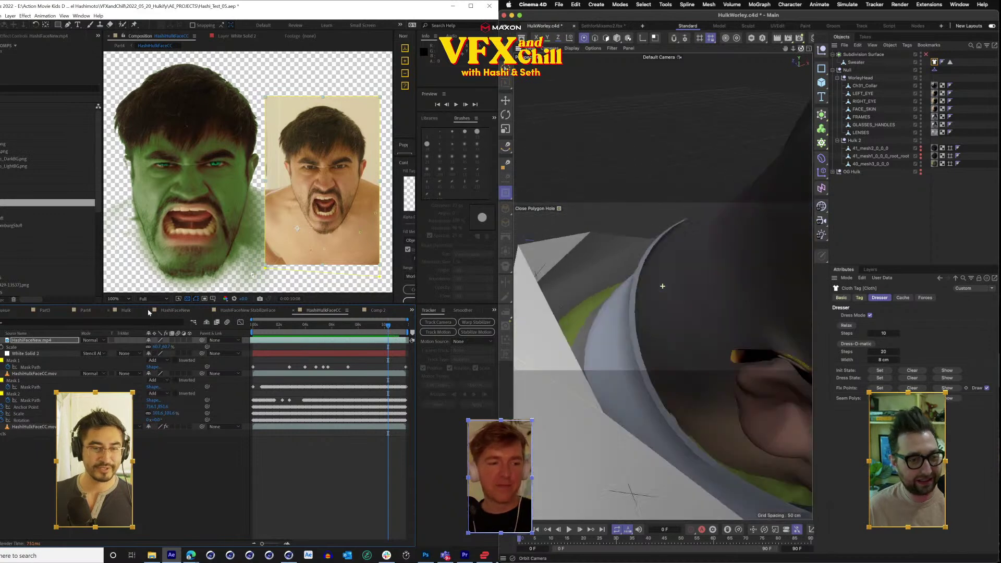
Open the Part4 composition, collapse the spot light properties, and go to a frame showing the Hulk's raised arm.
left_click(85, 310)
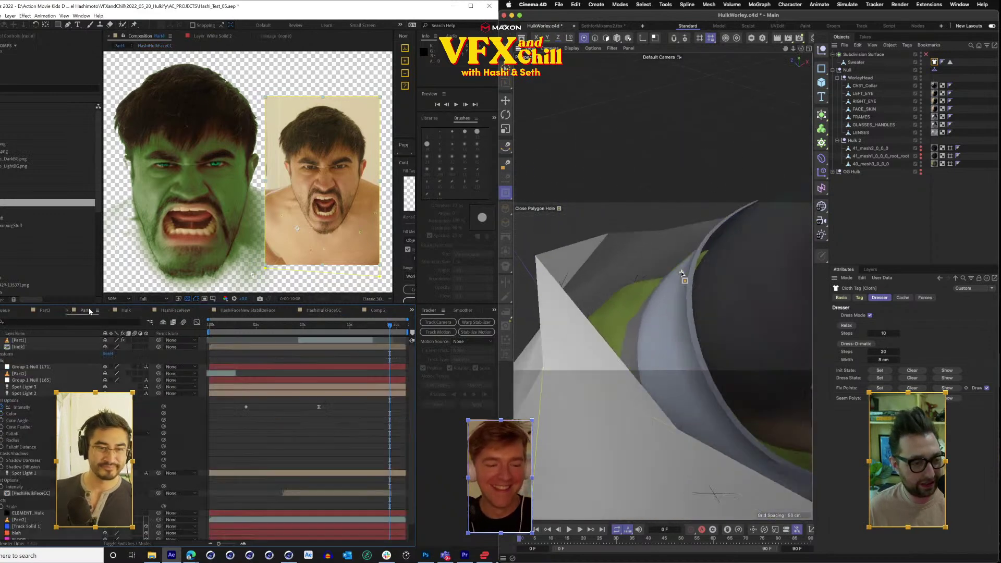
left_click(210, 326)
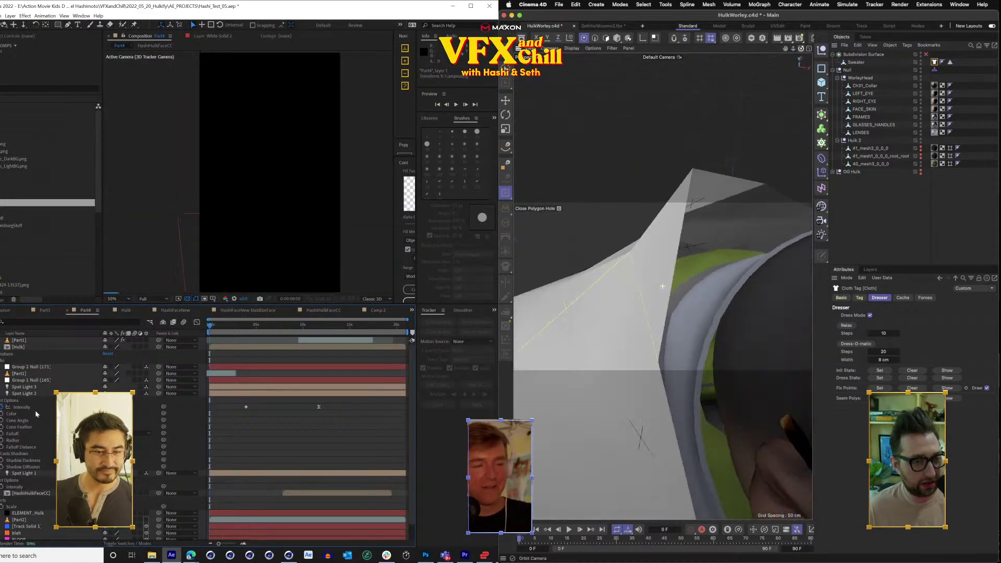
left_click(0, 393)
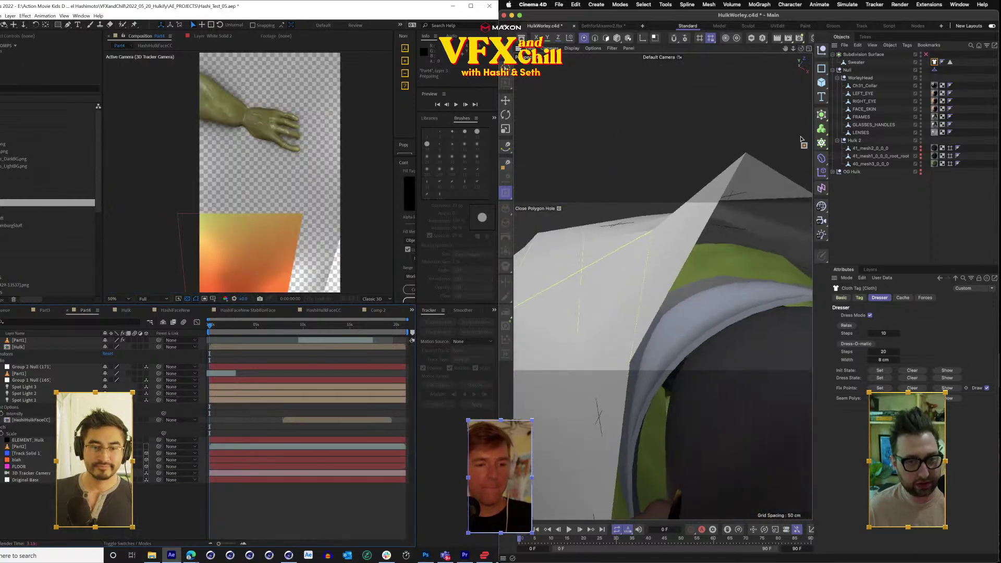
left_click(1, 400)
left_click(268, 327)
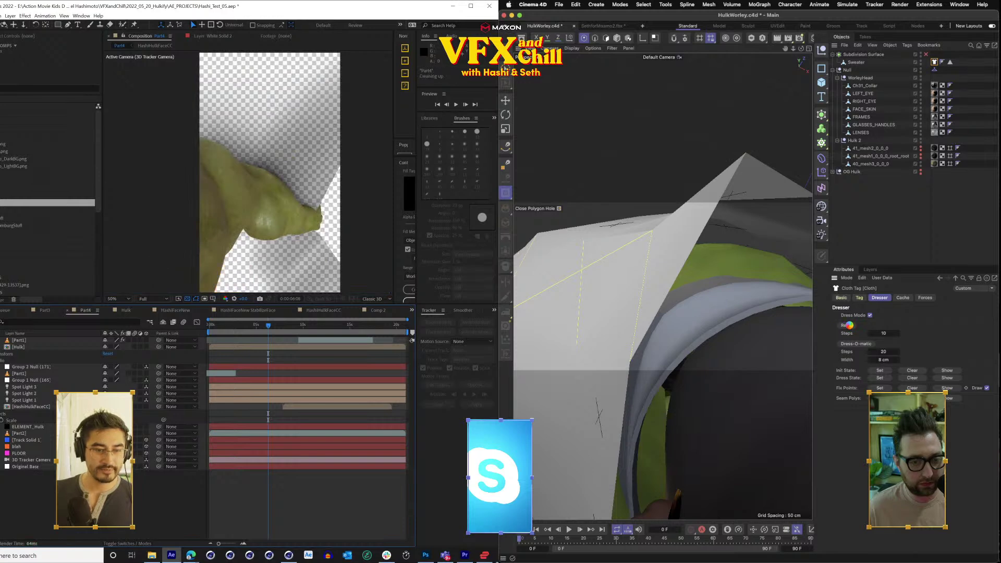
Switch to the Cinema 4D Hulk tracking scene and examine the blue marker plane attached to the rig's head joint.
left_click(295, 555)
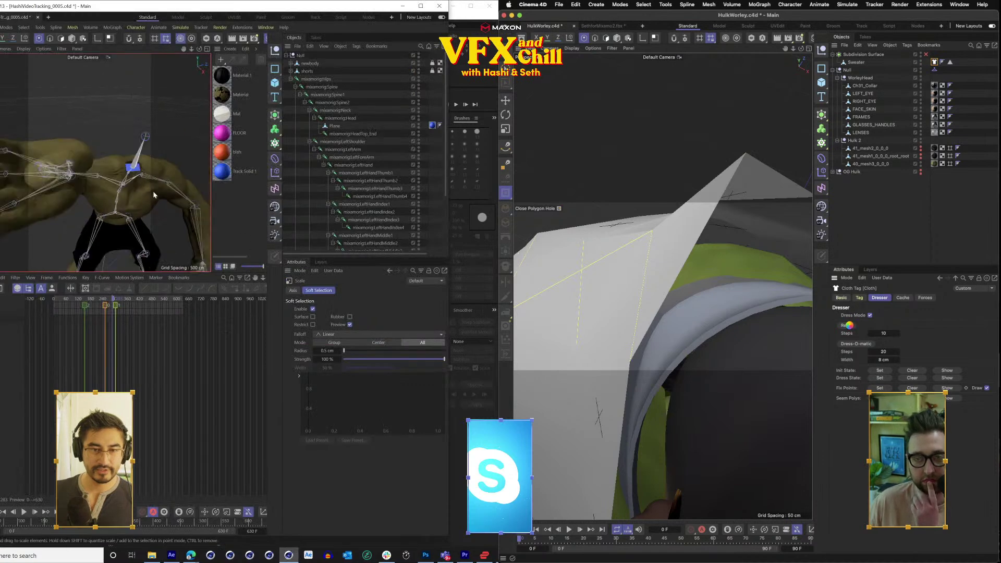
scroll(130, 162, "up", 10)
scroll(131, 159, "down", 4)
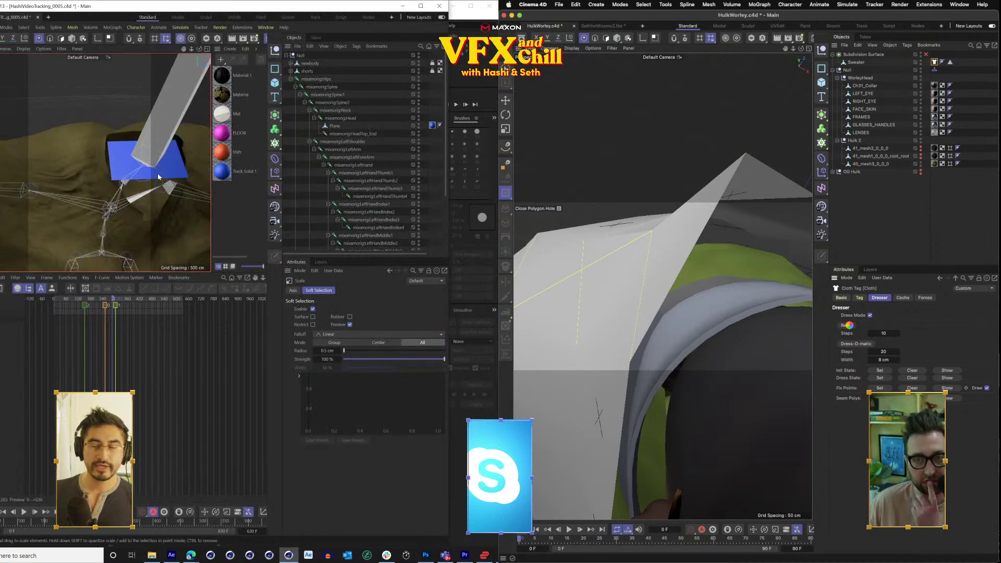
left_click_drag(137, 159, 158, 165)
scroll(163, 161, "up", 2)
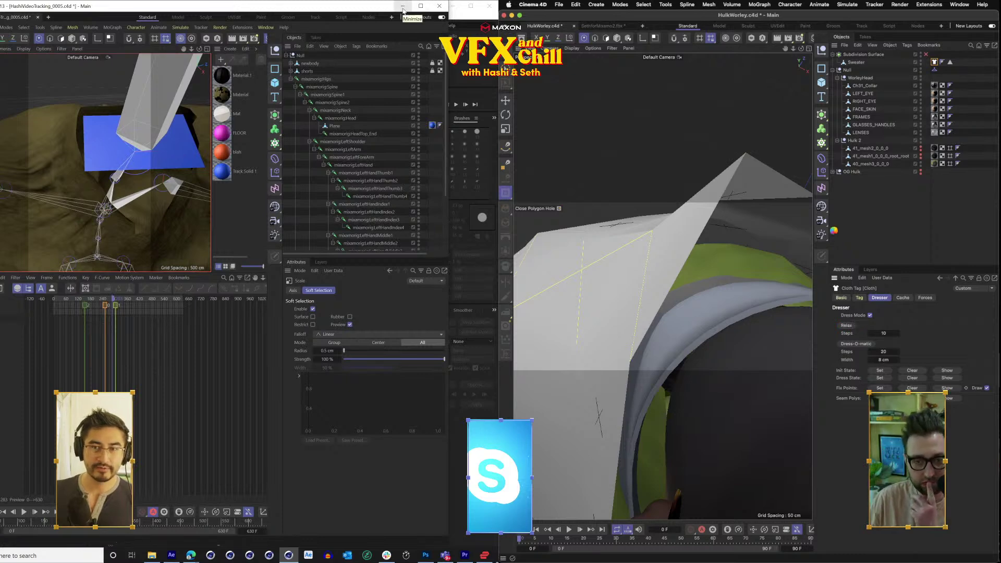
Switch back to After Effects and examine the black-and-white tracking marker on the Hulk body across the Part4 timeline.
left_click(173, 555)
left_click_drag(306, 327, 321, 327)
scroll(292, 225, "up", 2)
left_click_drag(280, 214, 264, 150)
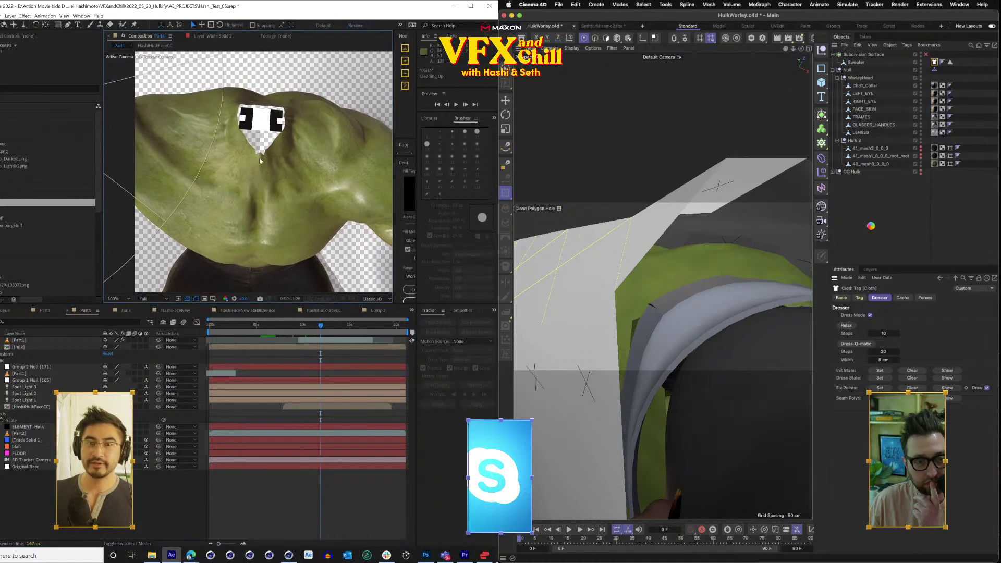
left_click_drag(279, 224, 274, 201)
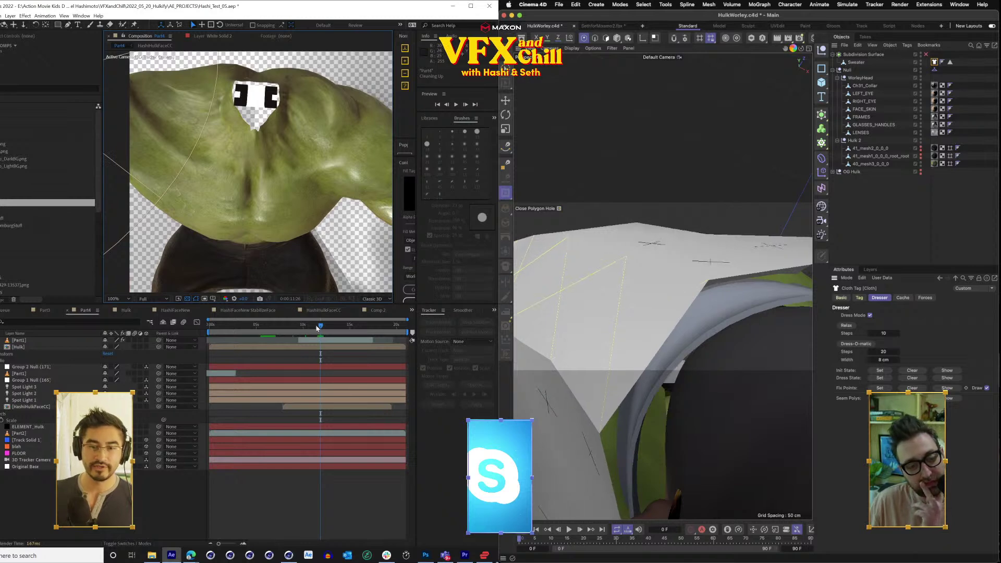
left_click_drag(330, 326, 342, 327)
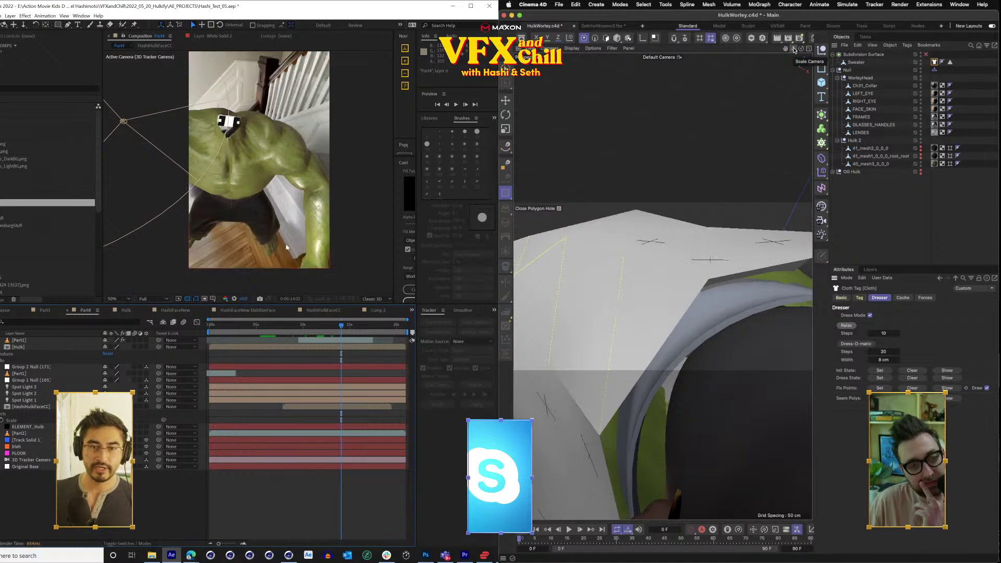
scroll(723, 209, "up", 5)
mouse_move(326, 330)
left_mouse_down()
mouse_move(293, 338)
mouse_move(335, 334)
mouse_move(303, 345)
mouse_move(327, 338)
left_mouse_up()
scroll(723, 209, "down", 10)
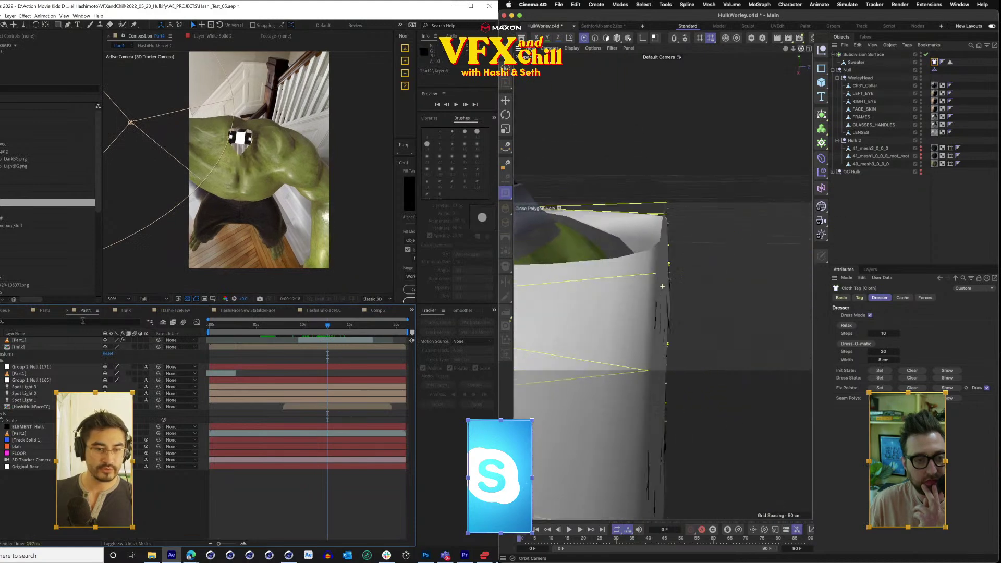
Hide the HashiFaceNew.mp4 layer in the HashiHulkFaceCC composition and return to the Hulk composition.
left_click(126, 313)
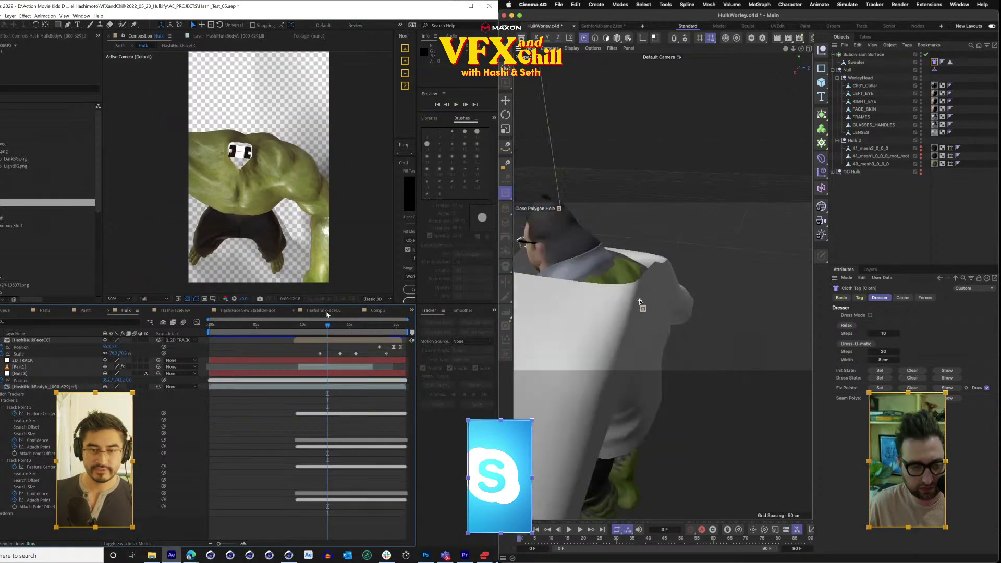
left_click(326, 313)
left_click(62, 341)
left_click(0, 340)
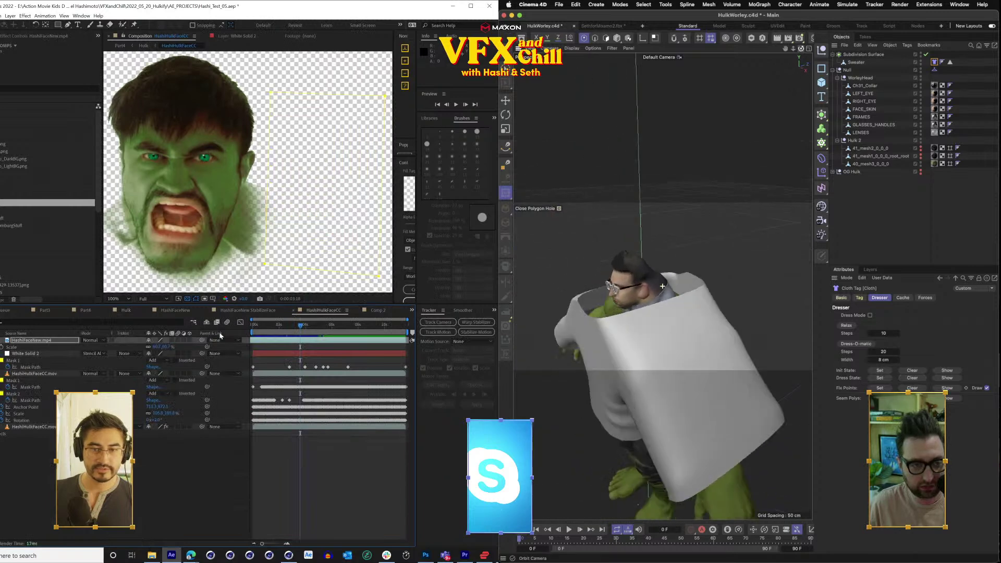
left_click(128, 312)
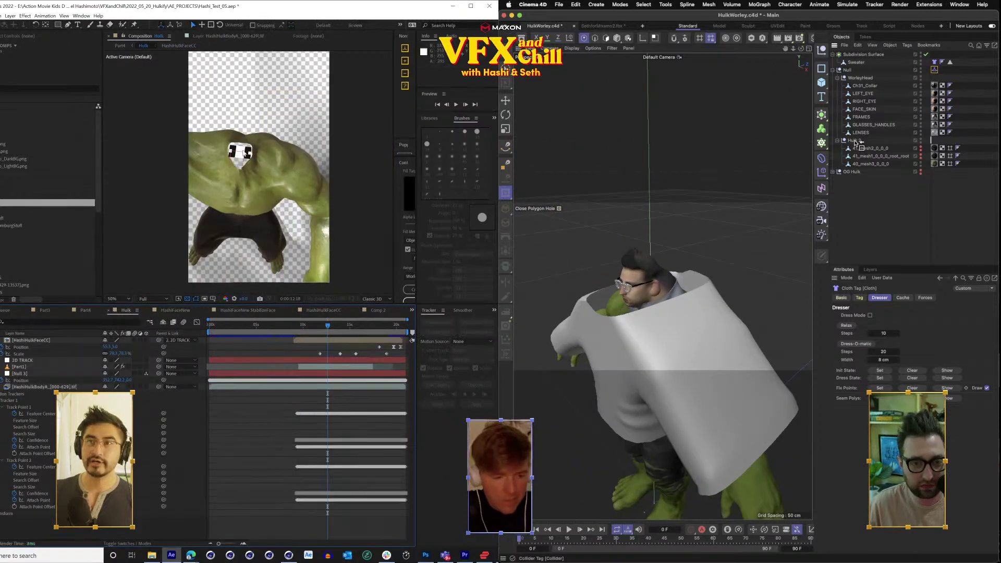
Select the 2D TRACK layer in the Hulk composition and check its motion path against the neck marker at several frames.
scroll(240, 170, "up", 2)
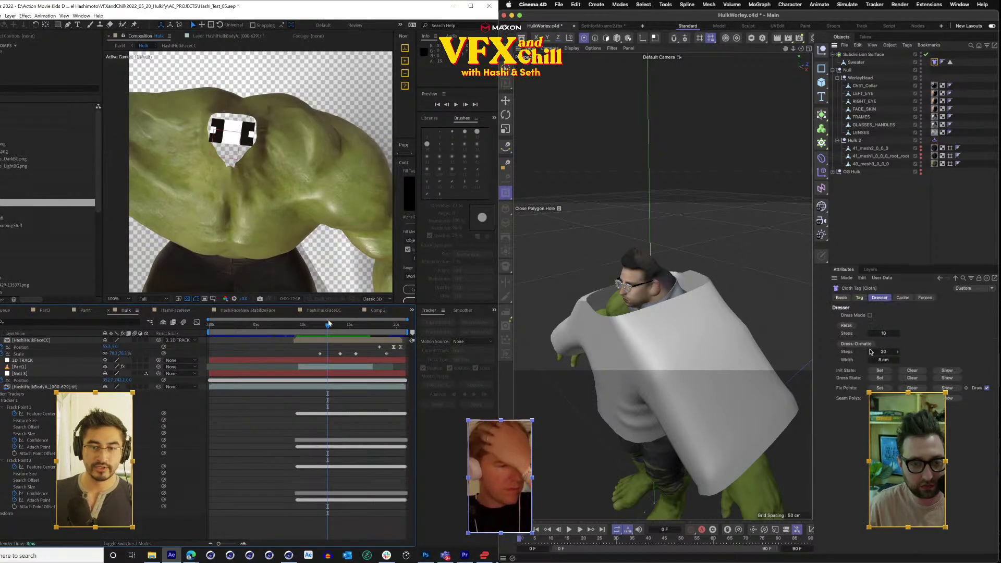
left_click_drag(309, 329, 313, 327)
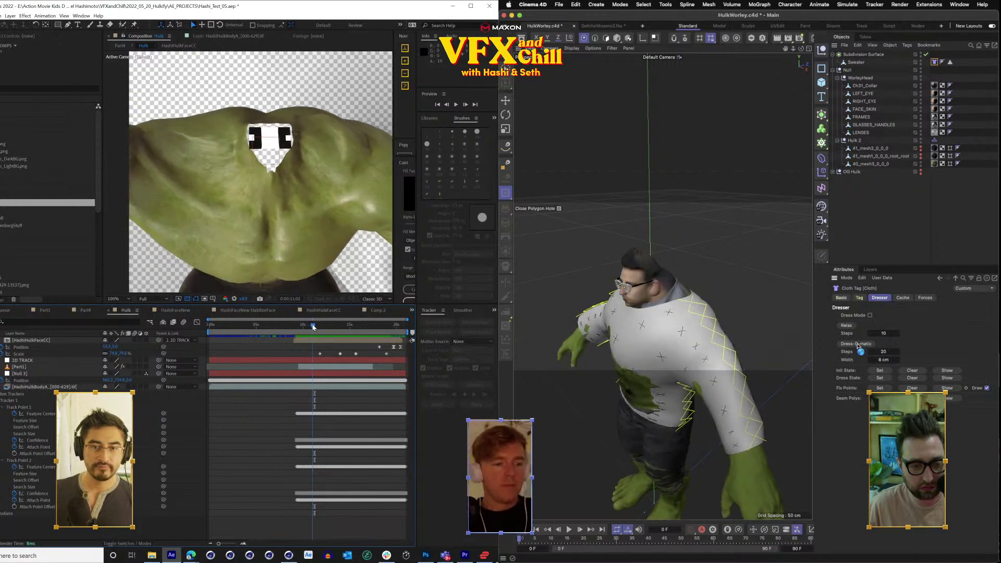
left_click(29, 361)
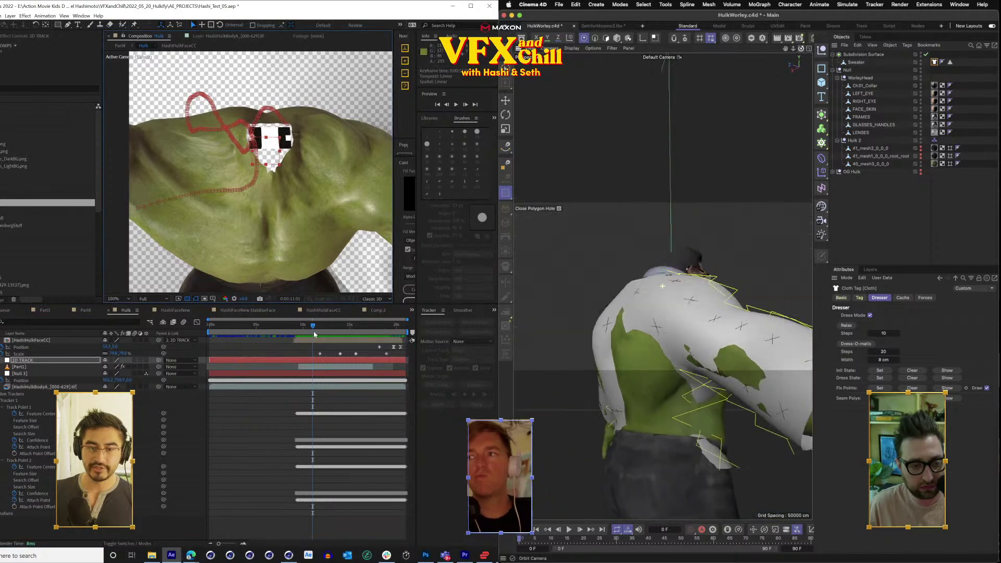
left_click(333, 325)
left_click_drag(342, 327, 322, 349)
Run Dress-O-matic again on the Sweater and relax the cloth, checking the 2D TRACK motion further along the timeline.
left_click(859, 345)
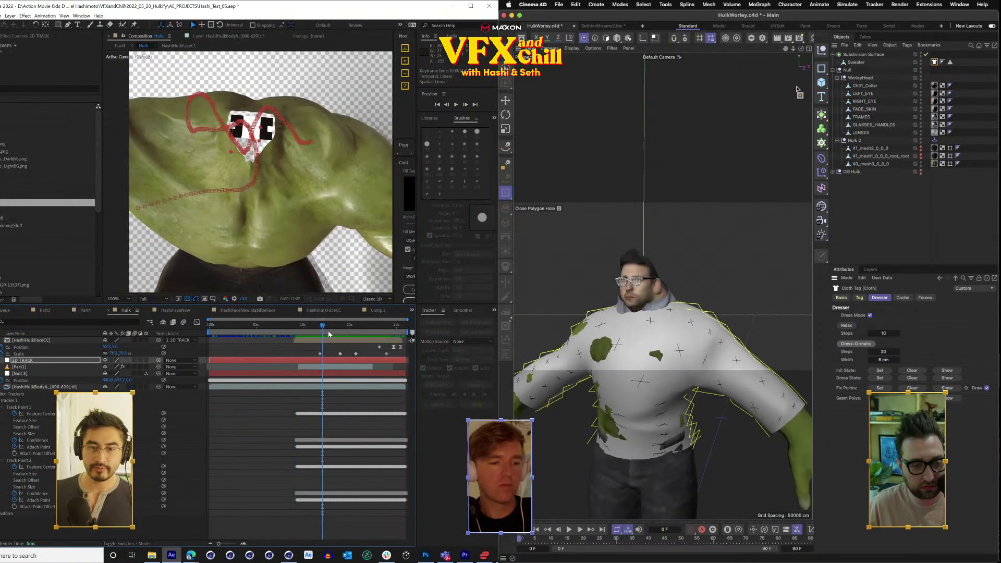
left_click_drag(321, 327, 313, 327)
left_click_drag(662, 285, 628, 283)
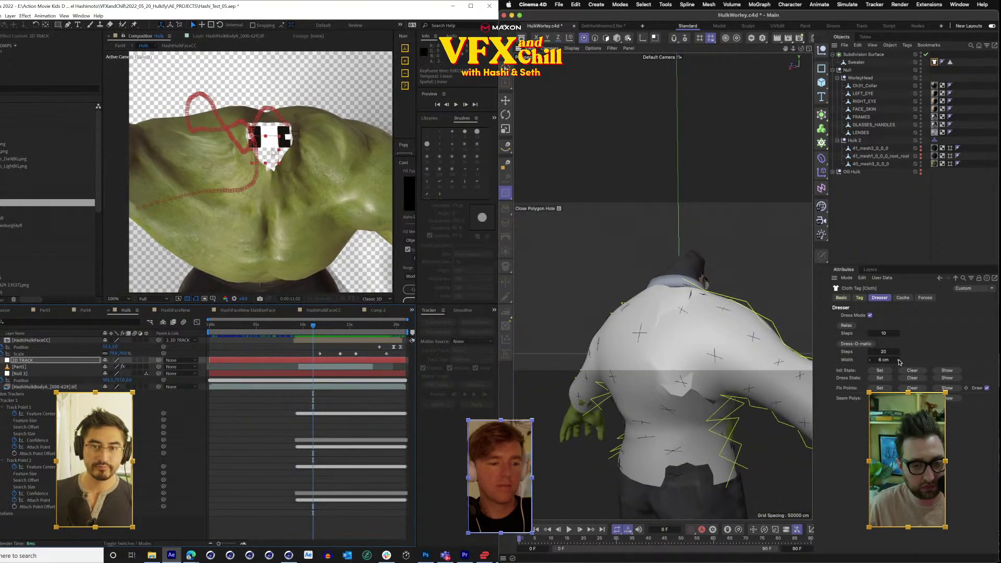
left_click(855, 344)
left_click_drag(314, 330, 365, 327)
left_click(845, 325)
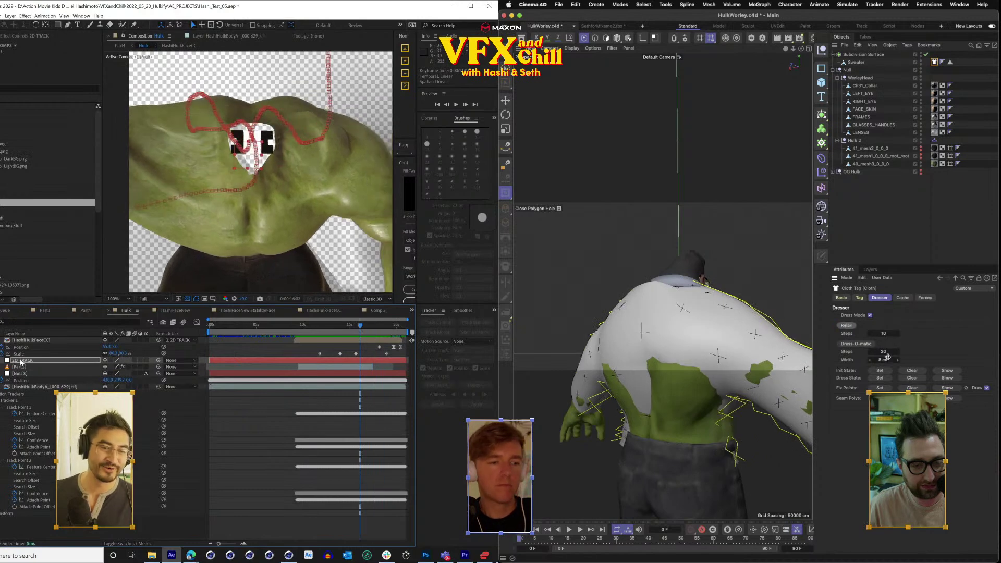
Store the Sweater's current cloth shape as both its initial state and its dress state.
left_click(880, 371)
left_click(880, 378)
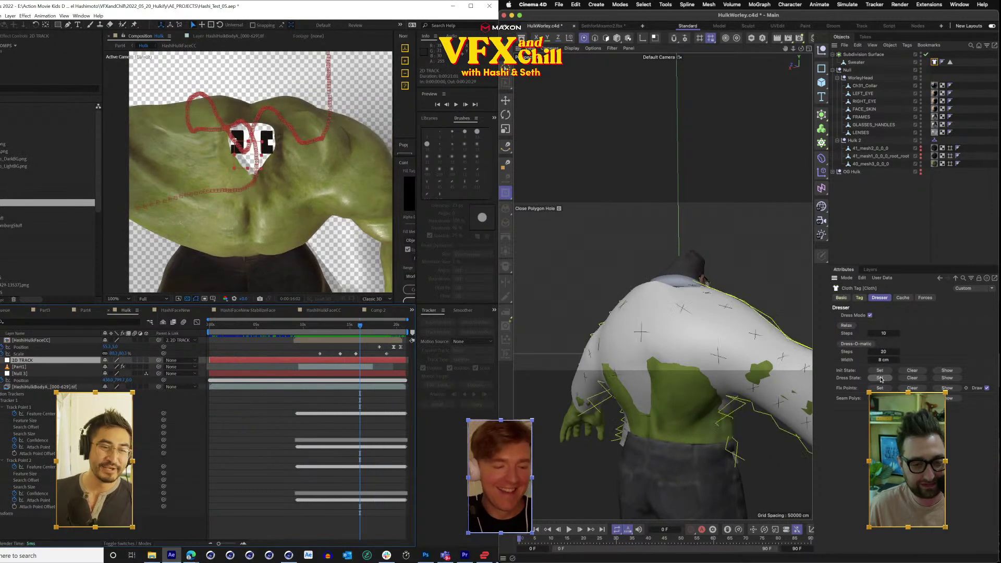
left_click_drag(801, 49, 480, 45)
Show the HashiHulkFaceCC face layer on the Hulk body in the Hulk composition.
left_click(258, 102)
scroll(282, 178, "up", 1)
key("comma")
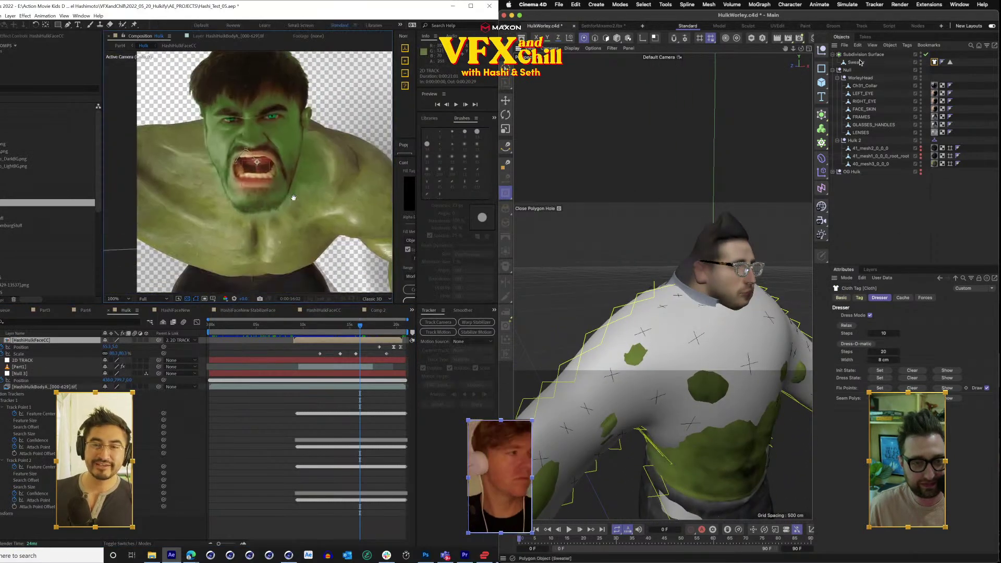
Create a polygon copy of the Sweater's Subdivision Surface with Current State to Object, checking the tracked face at an earlier frame.
left_click(856, 62)
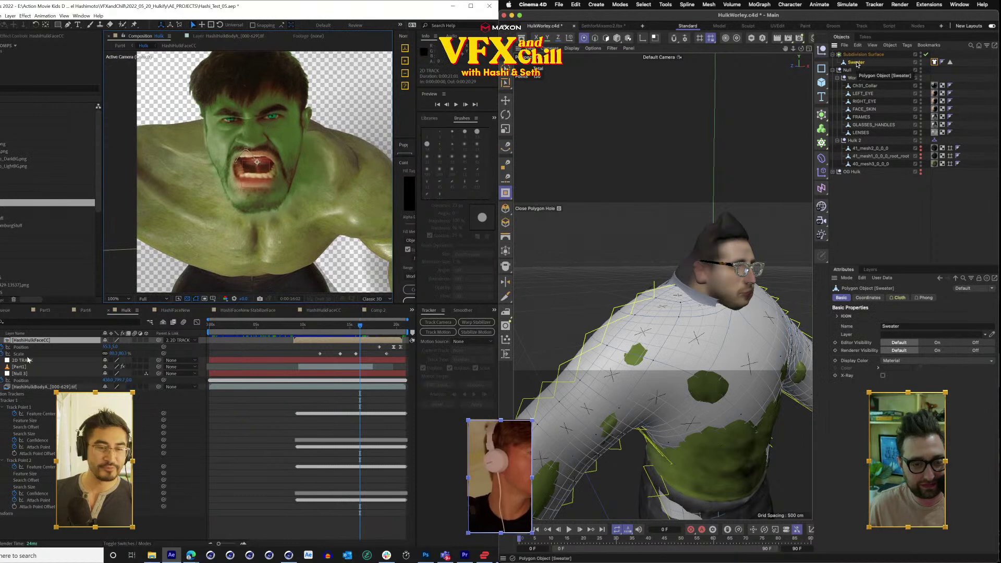
left_click(857, 55)
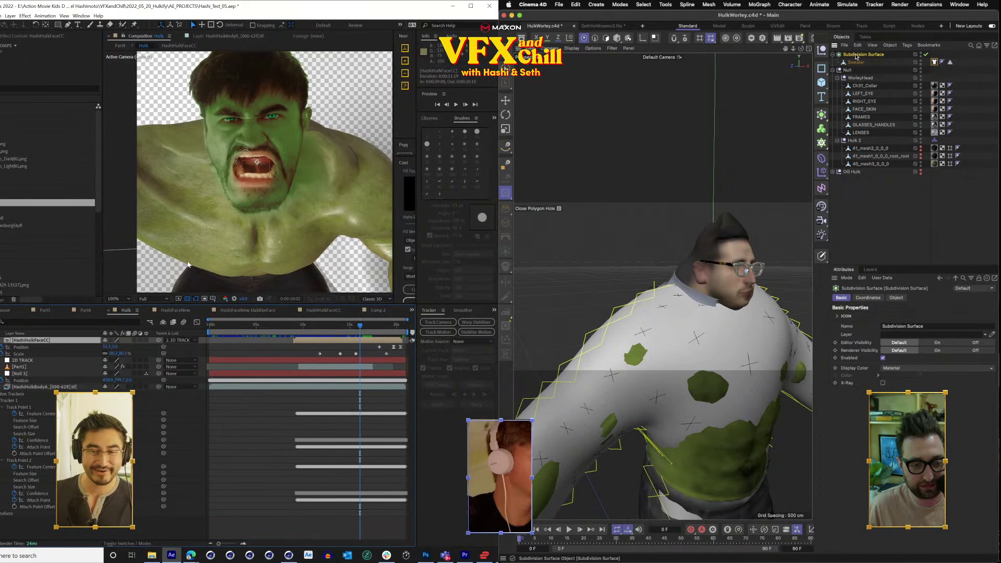
right_click(855, 56)
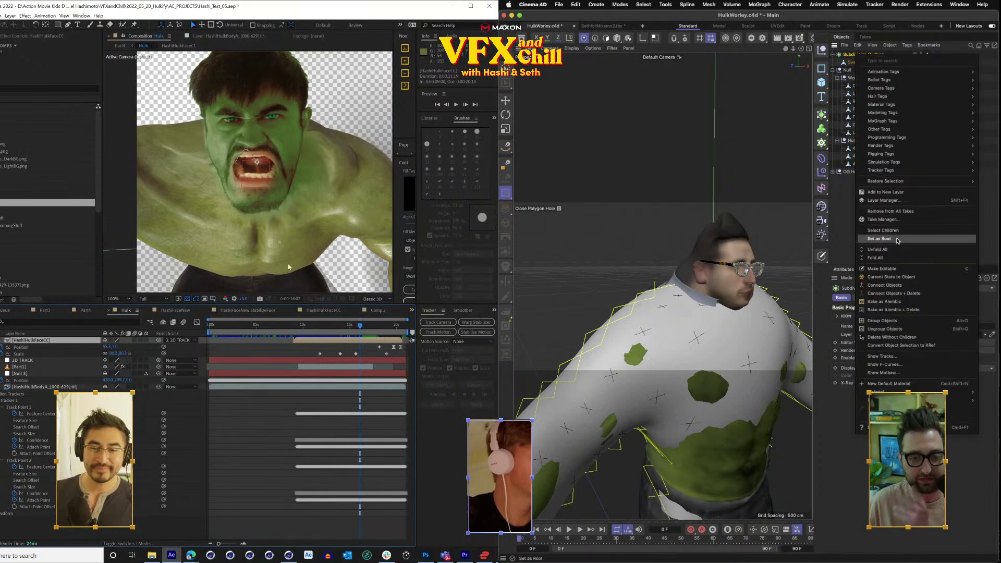
left_click(301, 330)
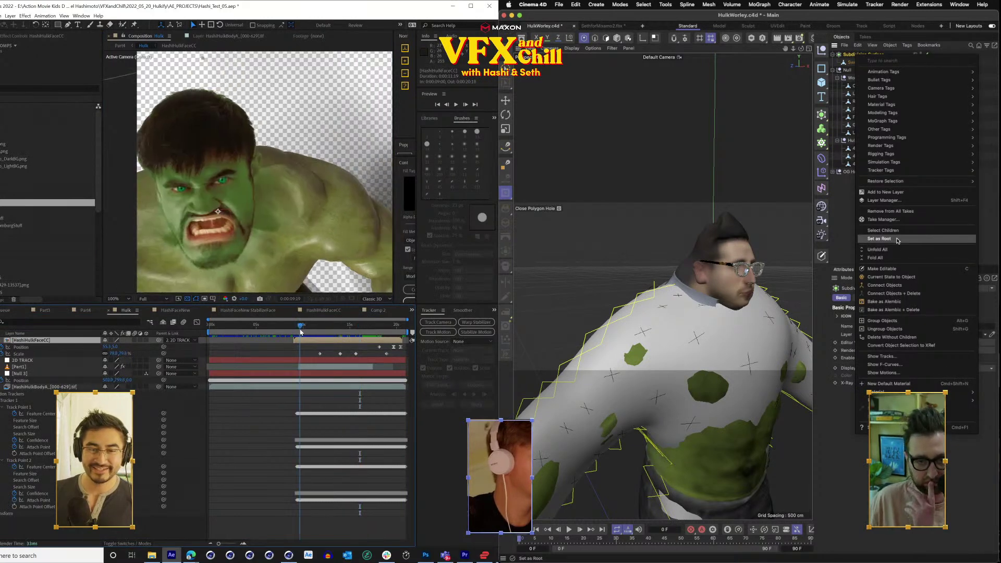
scroll(246, 155, "down", 2)
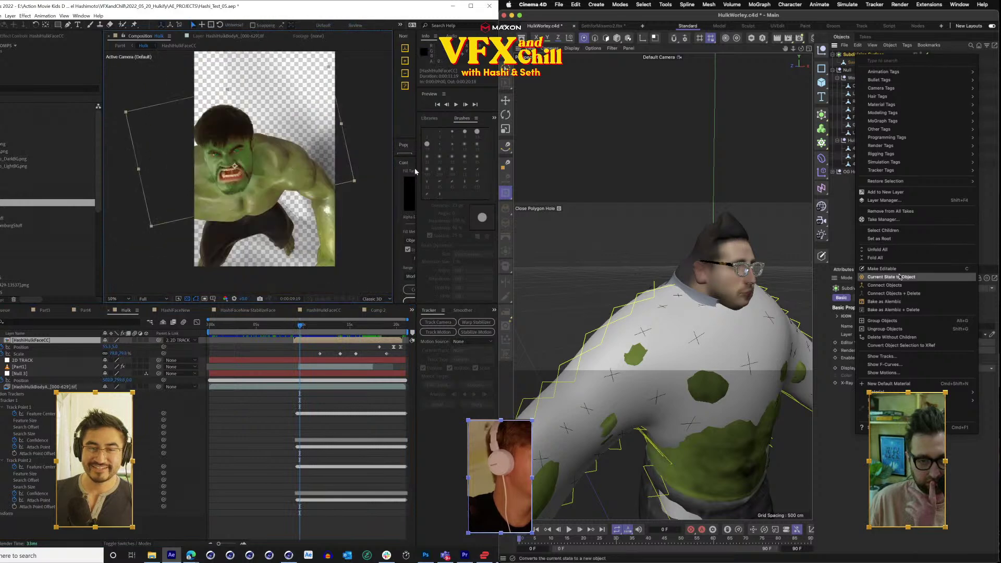
left_click_drag(229, 137, 223, 154)
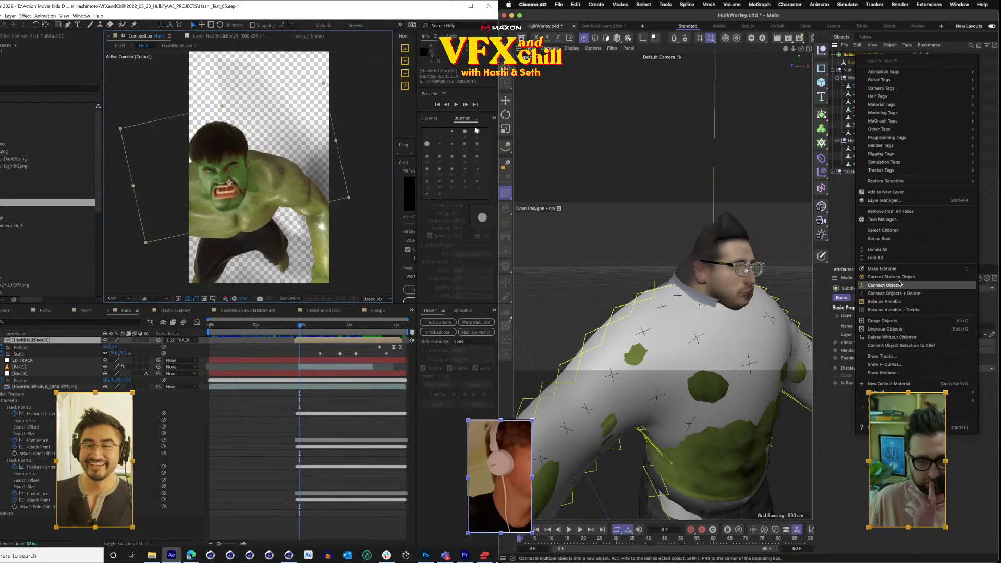
left_click(899, 280)
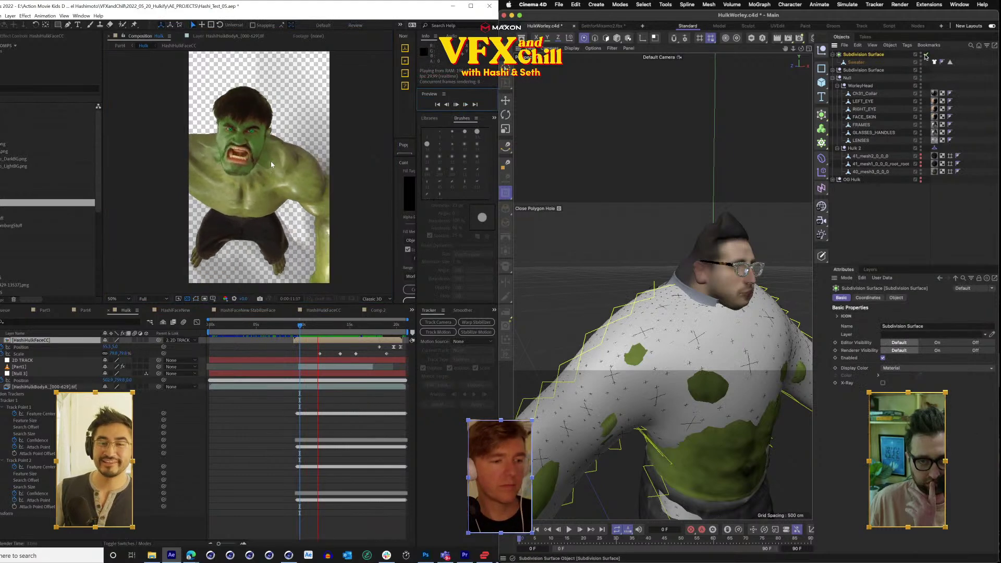
Hide the original Subdivision Surface with its cloth Sweater and move it below OG Hulk in the object hierarchy.
double_click(921, 53)
double_click(921, 56)
left_click_drag(863, 54, 864, 241)
left_click(863, 55)
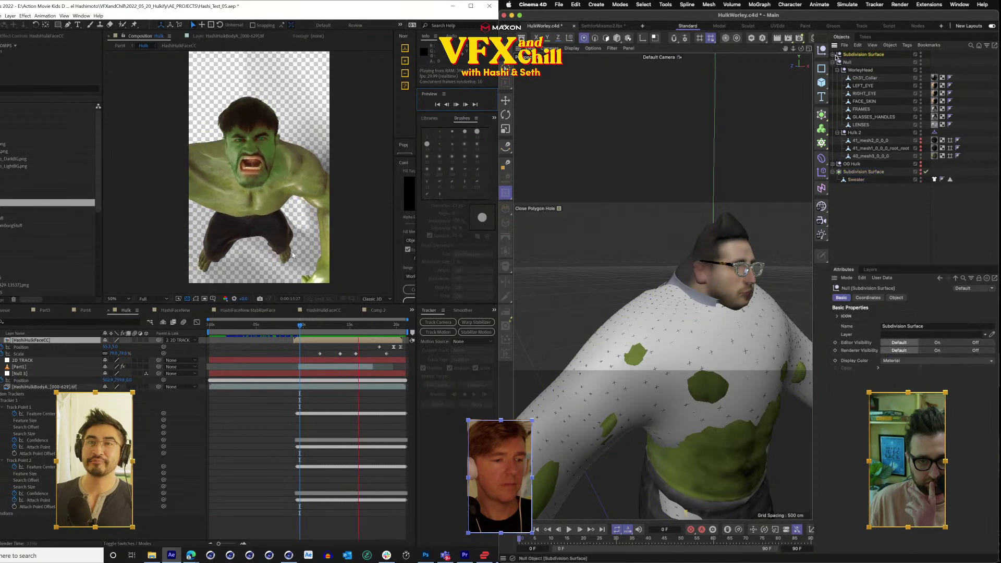
Take the converted Sweater mesh out of its Subdivision Surface null and delete the emptied null.
left_click(833, 54)
left_click(851, 63)
left_click_drag(852, 63, 856, 51)
left_click(861, 64)
key("Delete")
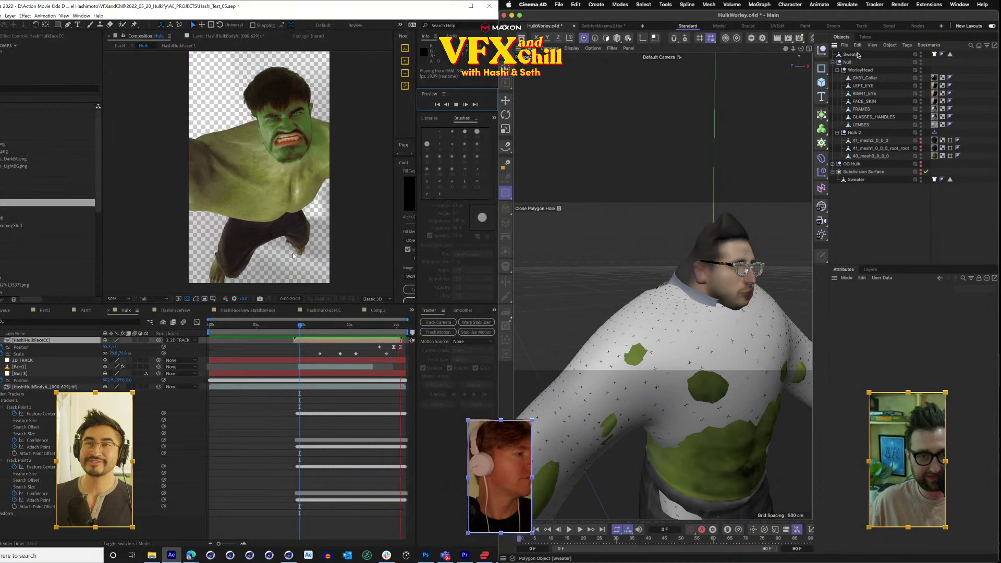
Examine the tracked face at several frames and look at the converted Sweater from the Hulk's other side.
key("space")
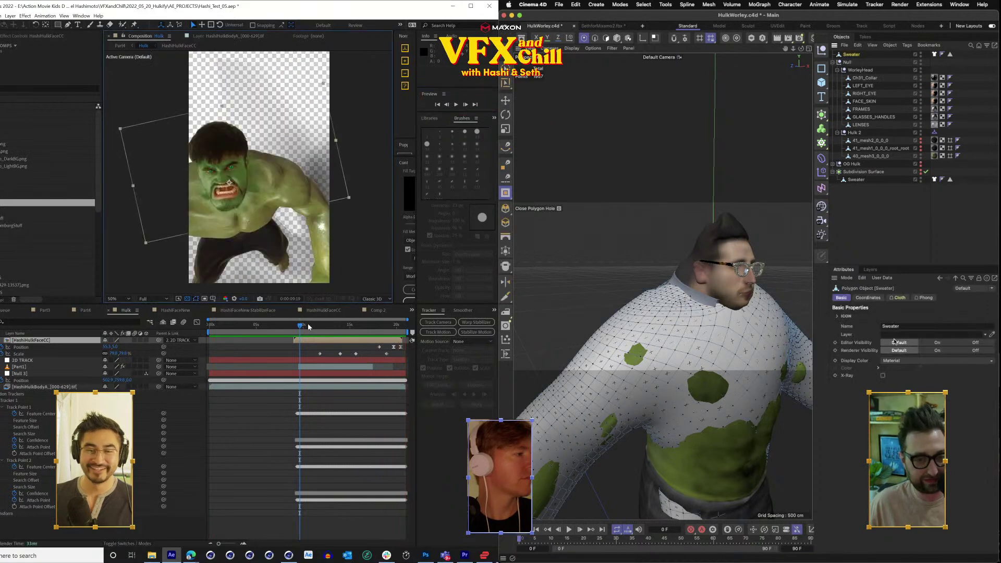
mouse_move(324, 327)
left_mouse_down()
mouse_move(405, 325)
mouse_move(341, 335)
mouse_move(329, 347)
left_mouse_up()
left_click(852, 55)
scroll(702, 295, "down", 5)
left_click_drag(702, 295, 659, 273)
left_click_drag(329, 347, 315, 353)
left_click_drag(659, 272, 652, 270)
mouse_move(315, 352)
left_mouse_down()
mouse_move(199, 403)
mouse_move(324, 384)
mouse_move(357, 395)
left_mouse_up()
Switch to the Sculpt layout, pick the Grab brush and bring the object hierarchy back into view.
left_click(751, 26)
scroll(702, 323, "up", 5)
scroll(289, 162, "up", 1)
scroll(289, 160, "down", 1)
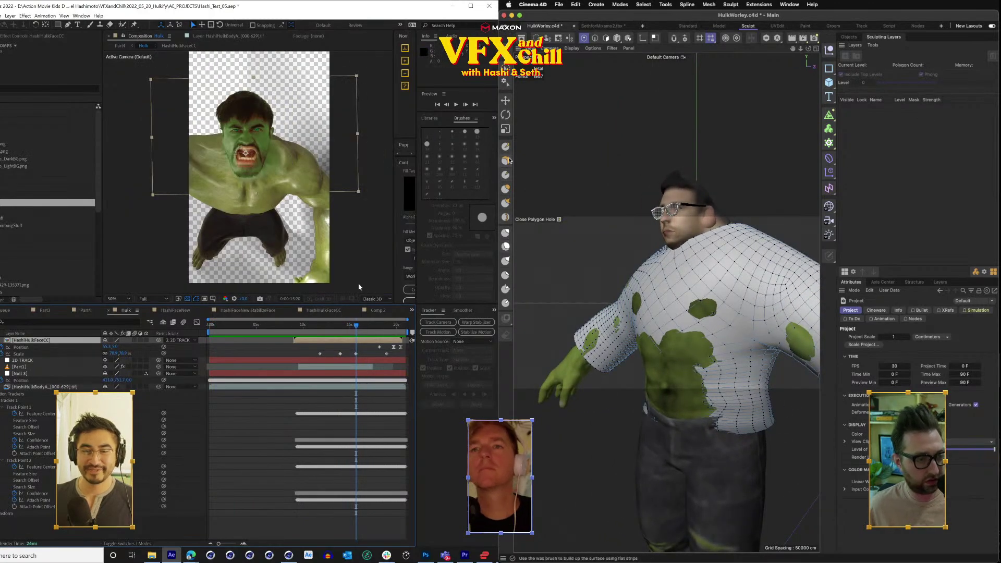
left_click(380, 326)
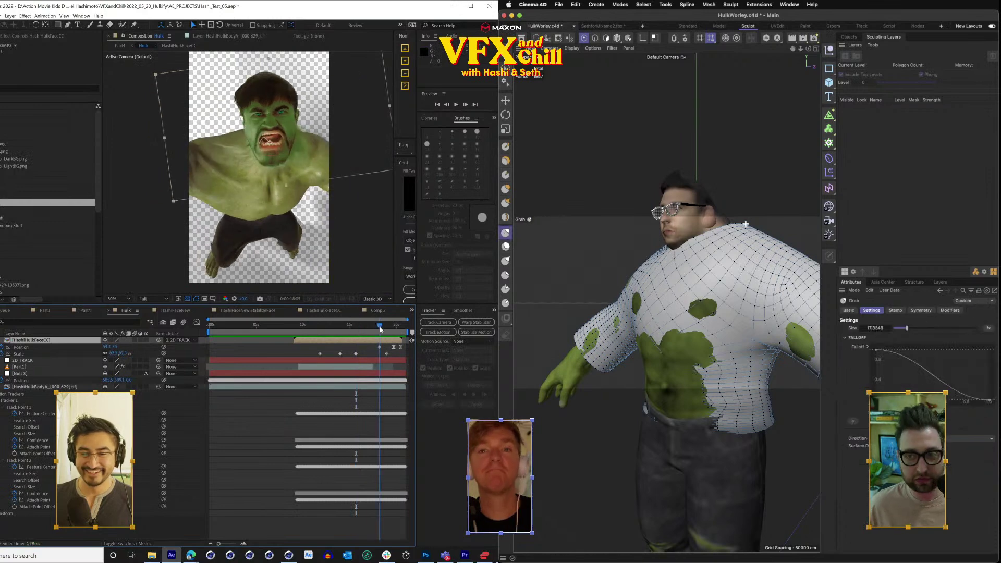
left_click(849, 36)
Scale the HashiHulkFaceCC layer down to fit the Hulk's neck at about 18 seconds, with the Sweater selected in Cinema 4D.
mouse_move(161, 73)
left_mouse_down()
mouse_move(195, 94)
mouse_move(167, 84)
mouse_move(181, 91)
left_mouse_up()
left_click(859, 55)
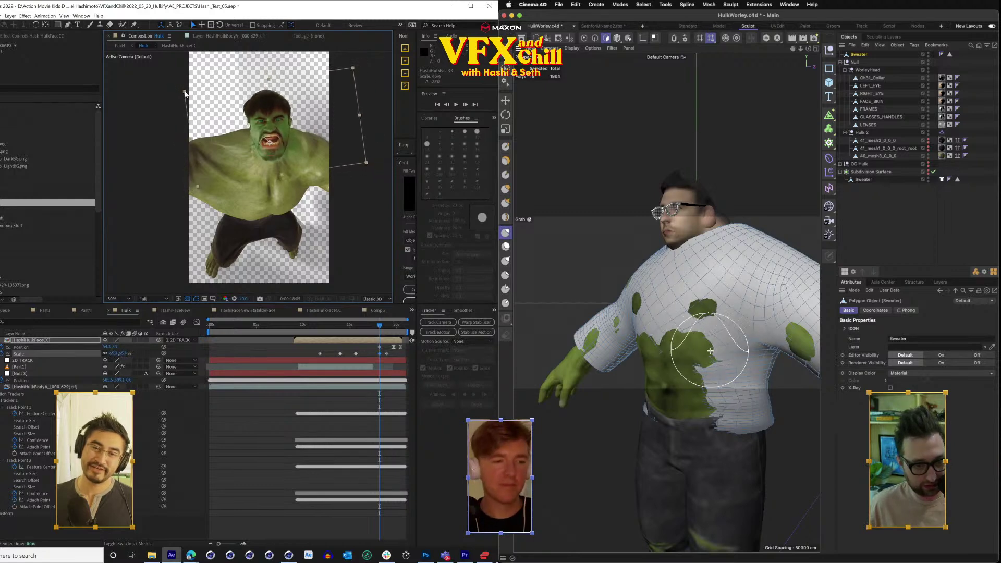
left_click_drag(181, 92, 180, 92)
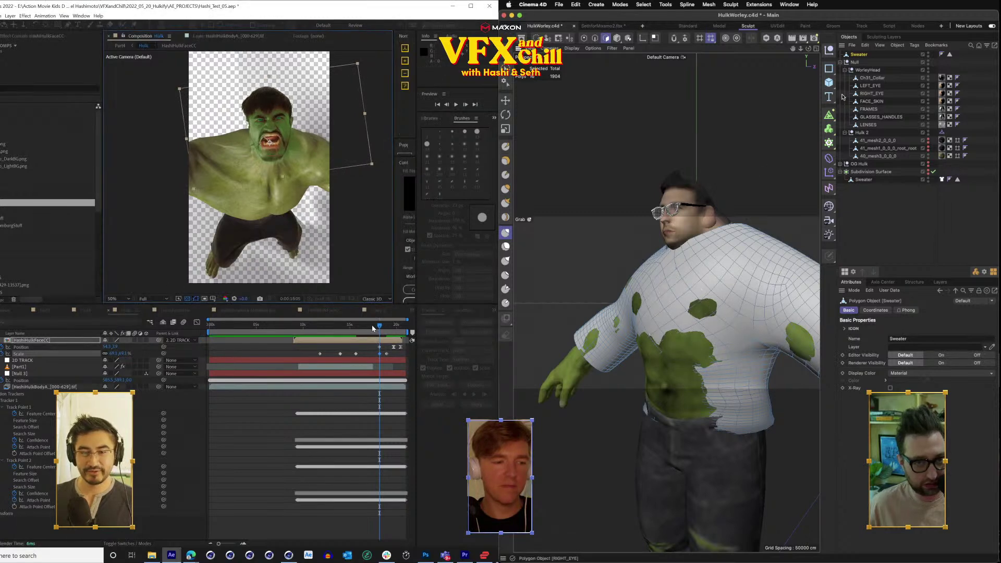
Try enlarging the HashiHulkFaceCC layer at an earlier frame and undo the scaling.
left_click(365, 327)
left_click(505, 69)
mouse_move(357, 330)
left_mouse_down()
mouse_move(340, 333)
mouse_move(349, 334)
left_mouse_up()
left_click(695, 274)
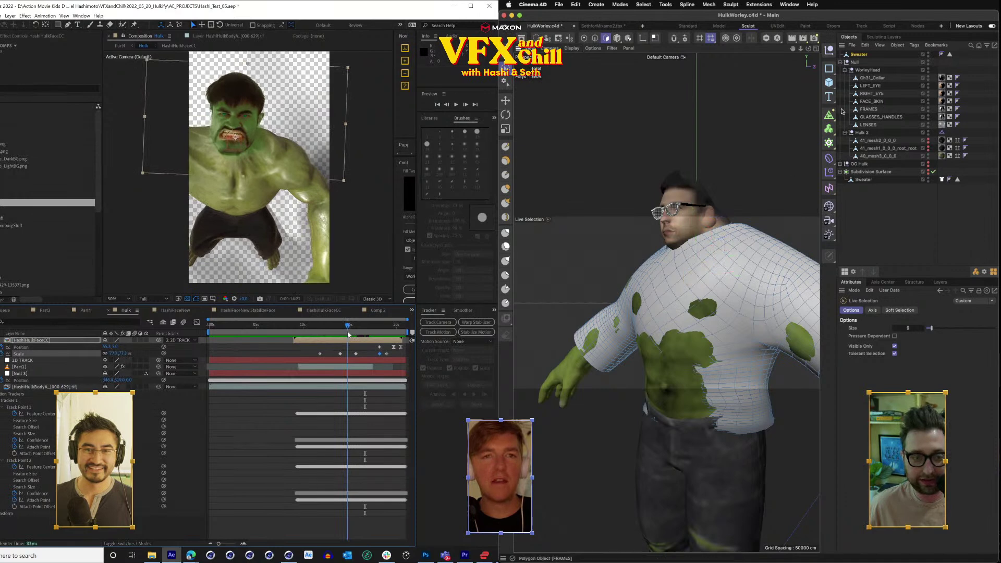
left_click(862, 55)
left_click_drag(343, 181, 352, 193)
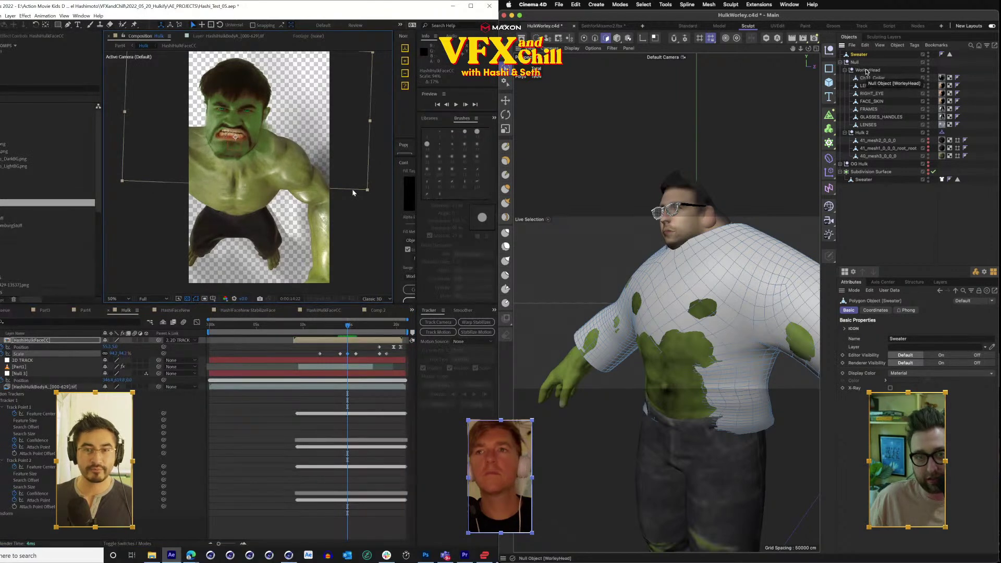
key("ctrl+z")
Flatten the body mesh 40_mesh3_0_0_0 where it pokes through the Sweater using brush size 28.8772, and smooth it.
left_click_drag(231, 204, 249, 207)
left_click(879, 157)
left_click(328, 328)
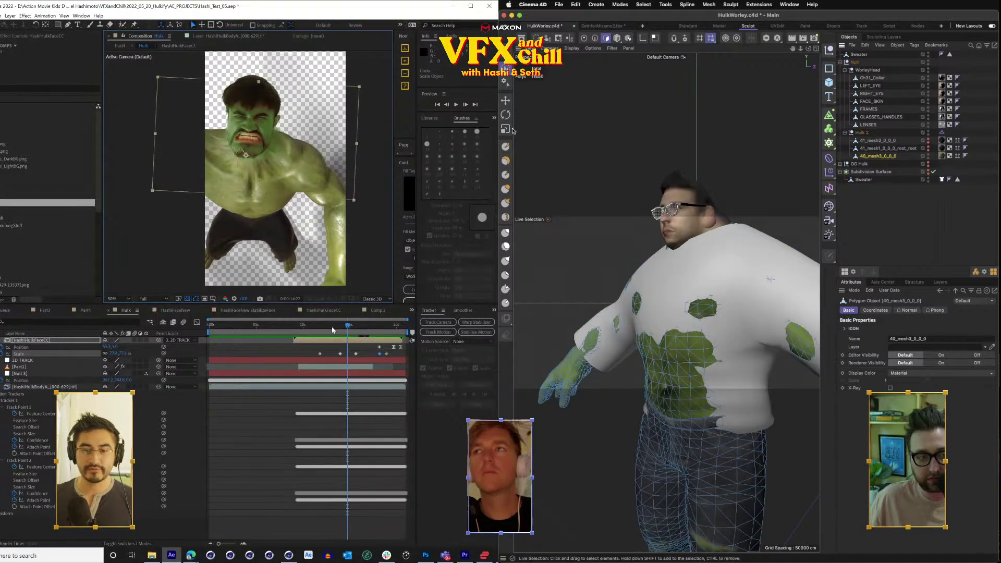
left_click(505, 276)
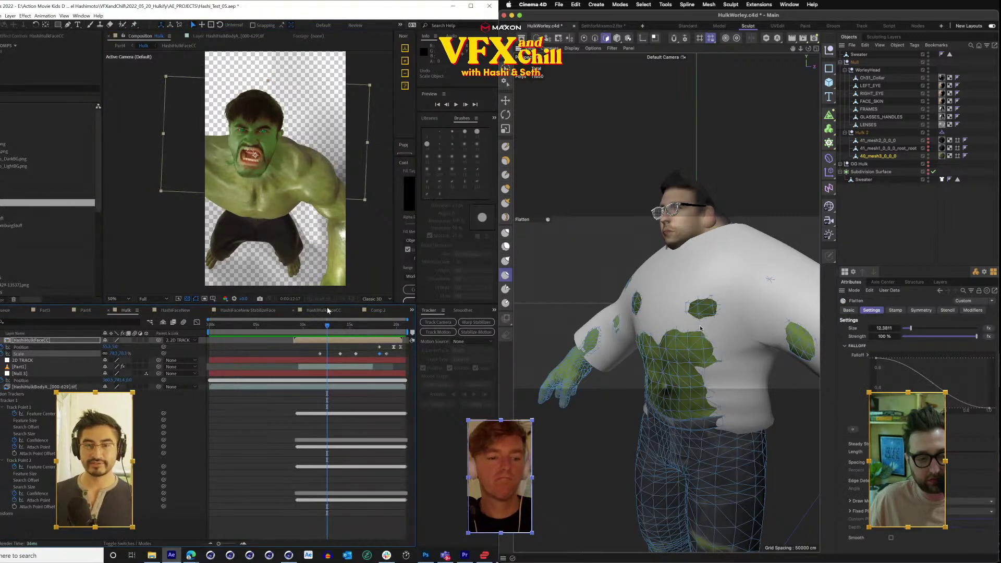
left_click_drag(691, 348, 721, 305)
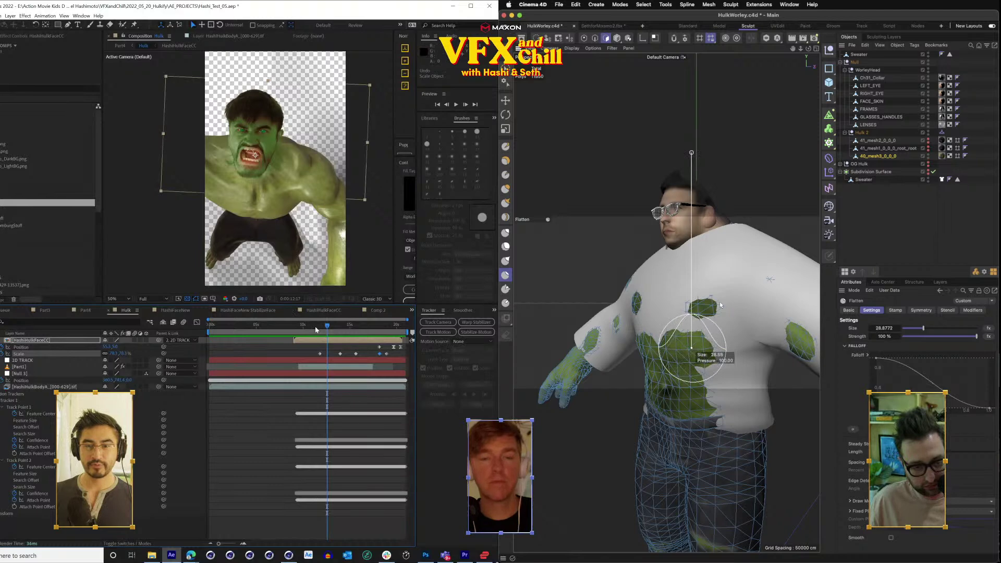
left_click(316, 329)
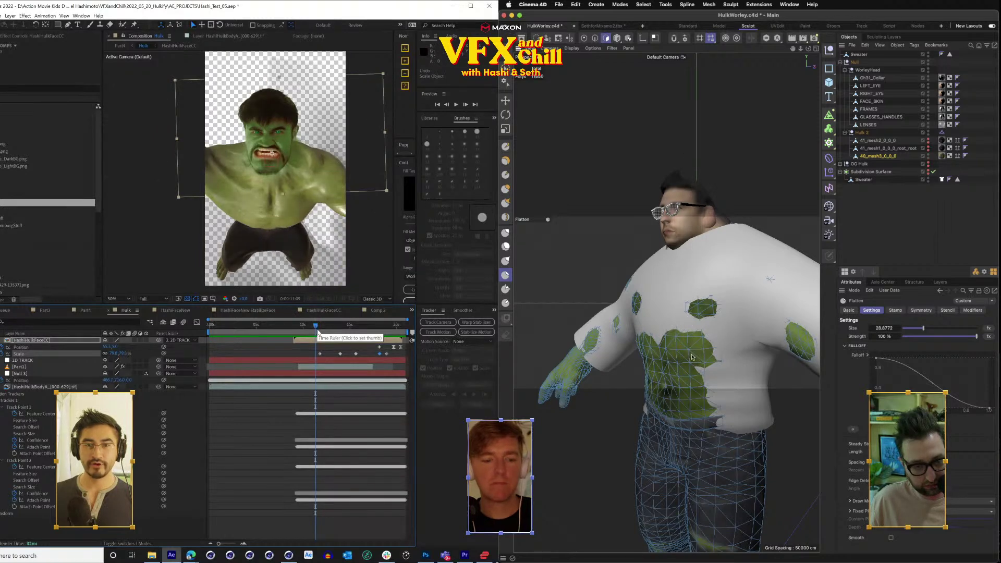
mouse_move(697, 338)
left_mouse_down()
mouse_move(716, 329)
mouse_move(709, 313)
mouse_move(683, 313)
mouse_move(698, 345)
mouse_move(697, 309)
left_mouse_up()
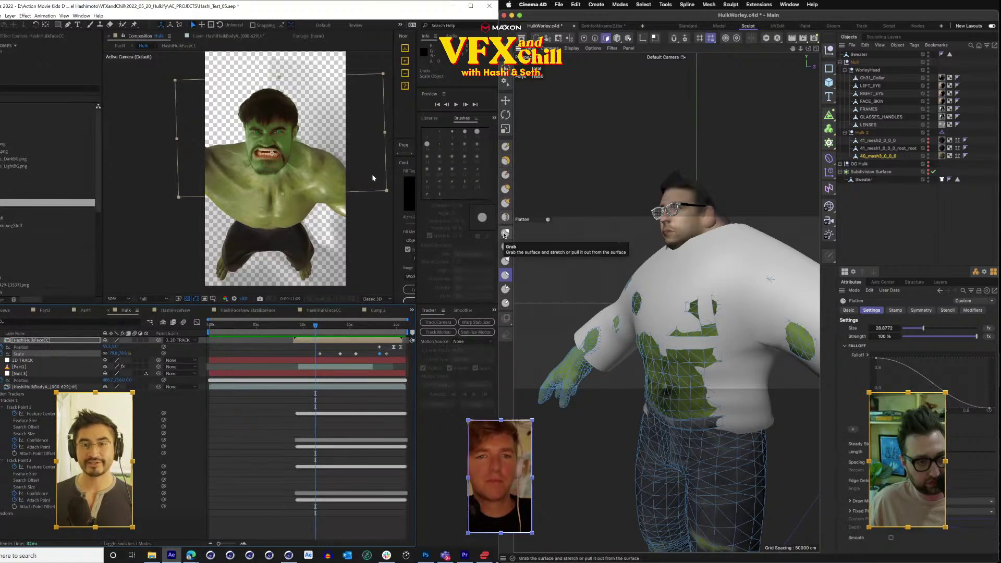
left_click(505, 248)
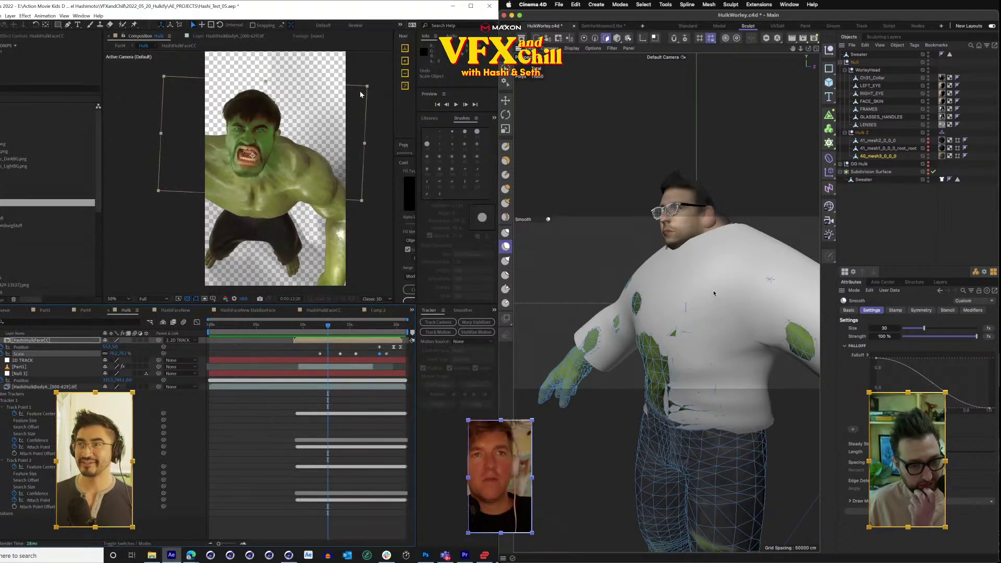
Clear the HashiHulkFaceCC layer's existing scale keyframes and rescale the face to about 70% at the current frame.
left_click_drag(367, 90, 360, 94)
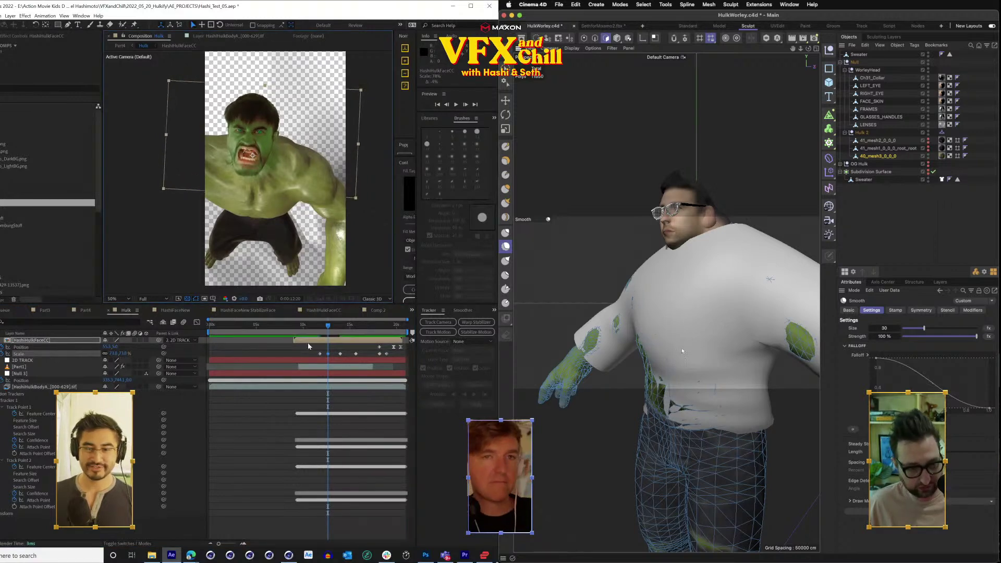
left_click_drag(315, 353, 397, 352)
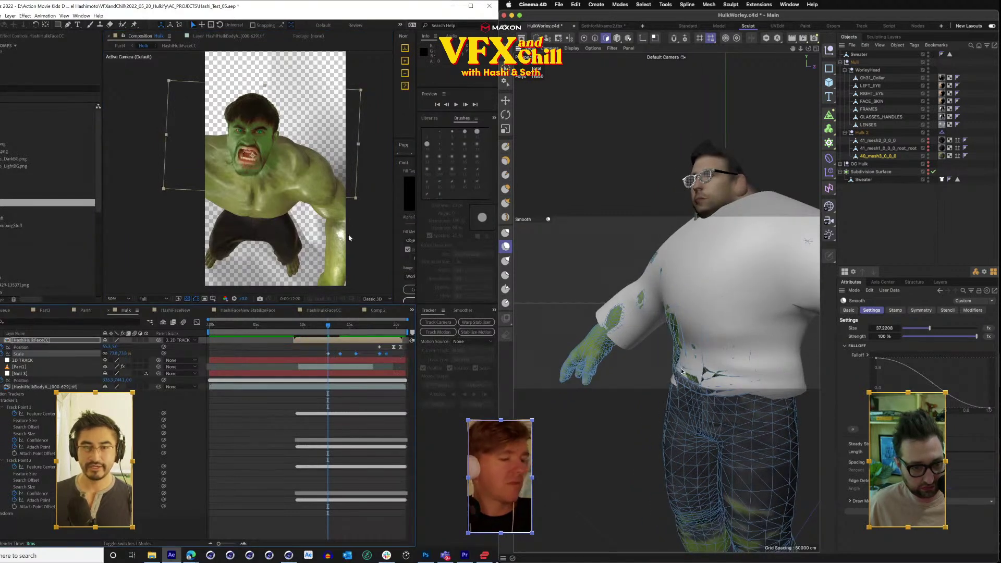
left_click_drag(362, 93, 324, 108)
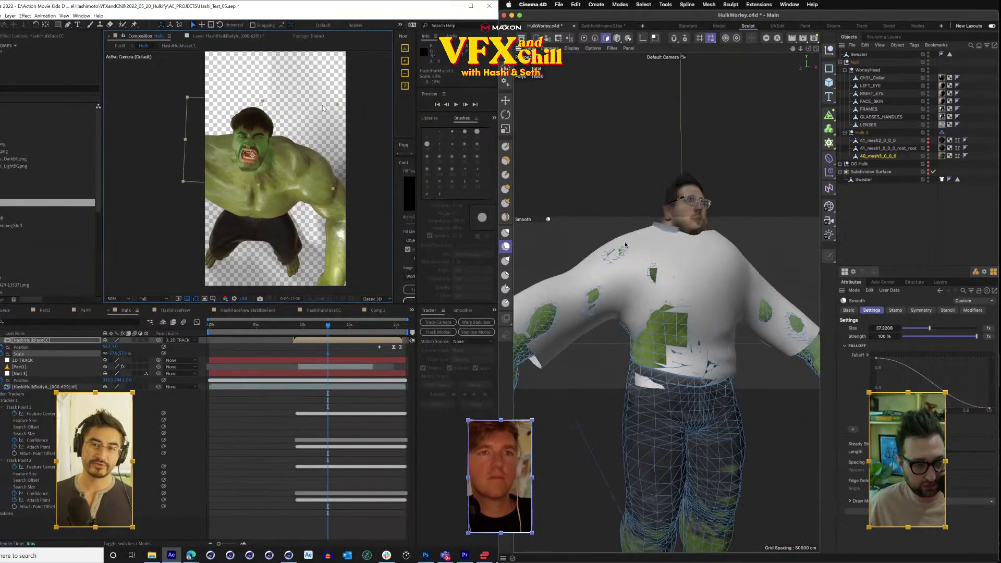
left_click_drag(330, 108, 355, 105)
Scale the face layer to about 80% at about 17 seconds, and toggle the Null group's visibility in Cinema 4D.
left_click(929, 62)
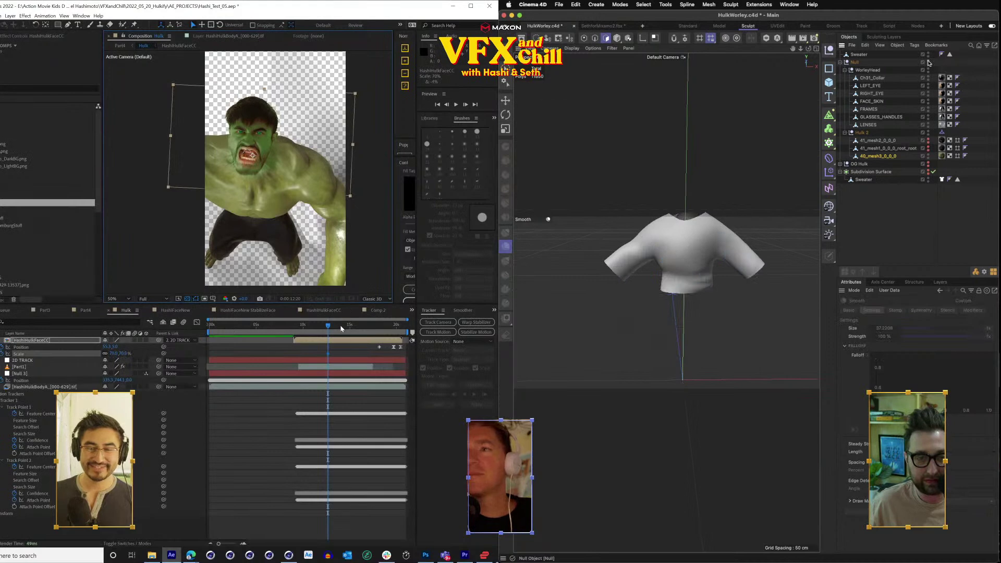
left_click_drag(348, 328, 371, 328)
left_click_drag(377, 177, 390, 180)
Activate Lasso Selection and check the Sweater and 41_mesh1_0_0_0_root_root objects while moving the composition to a later frame.
left_click(505, 68)
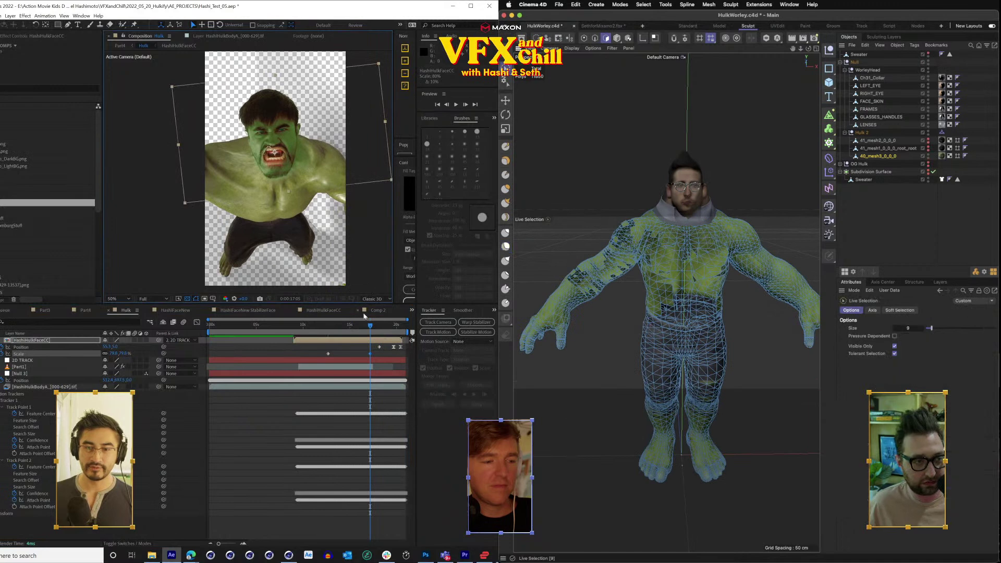
mouse_move(369, 326)
left_mouse_down()
mouse_move(331, 335)
mouse_move(396, 342)
left_mouse_up()
left_click(506, 68)
left_click(545, 124)
left_click(859, 55)
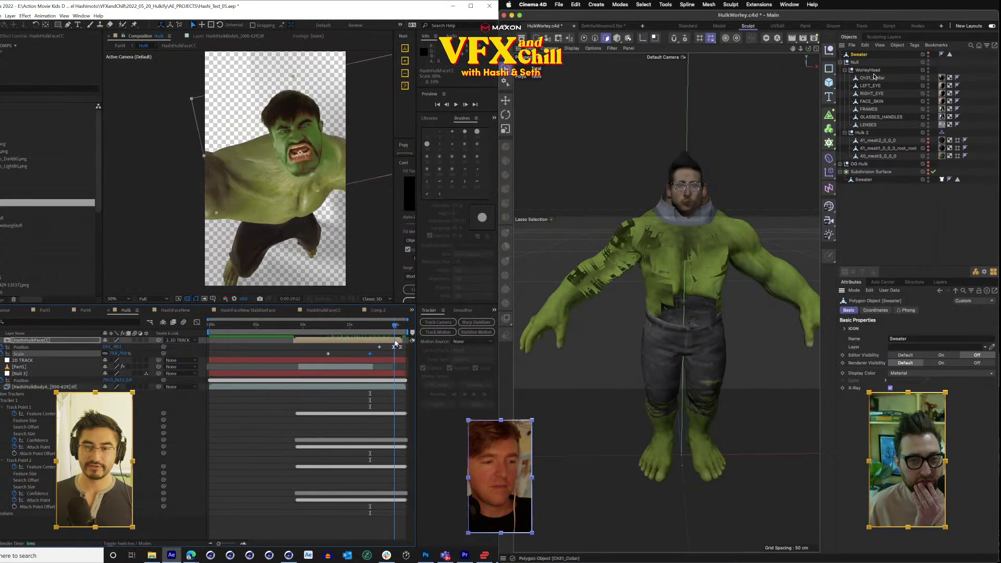
left_click(881, 148)
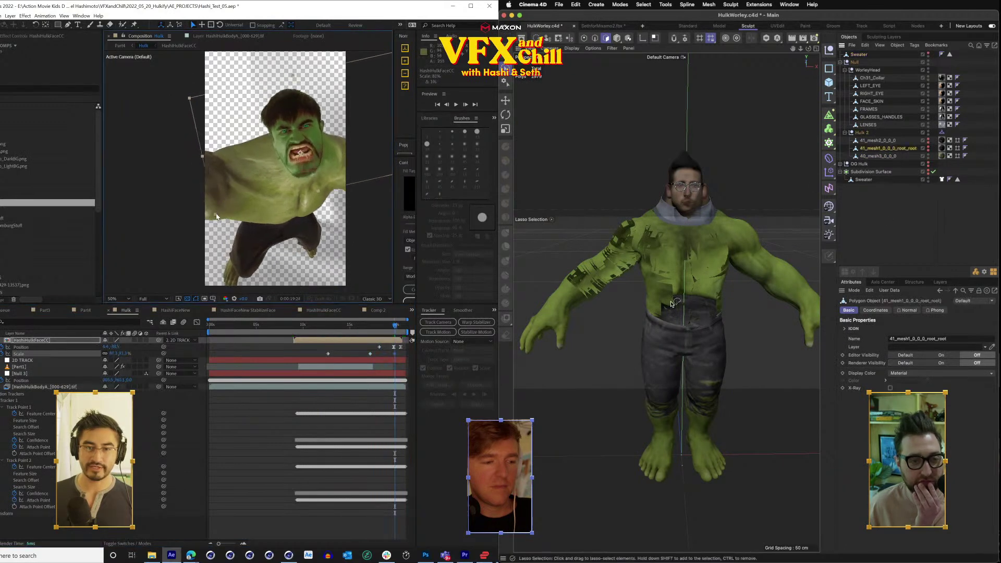
Show the Sweater again over the Hulk and select the body mesh 40_mesh3_0_0_0.
scroll(672, 303, "up", 3)
left_click_drag(610, 267, 638, 224)
left_click(863, 56)
left_click(929, 54)
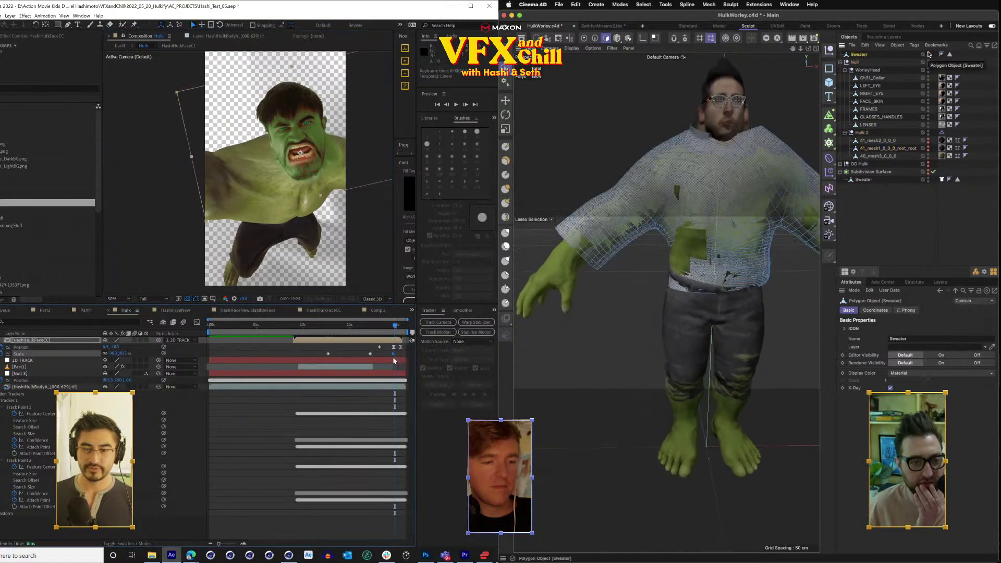
left_click(879, 156)
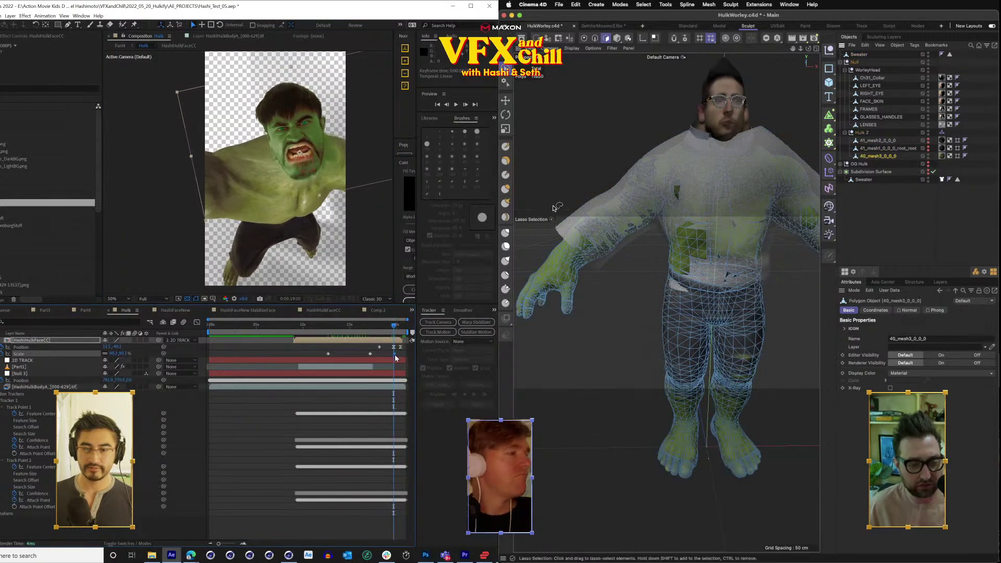
Nudge the HashiHulkFaceCC layer's position at its late keyframe, stepping back and forth through the recent Cinema 4D edits.
key("super+z")
key("super+z")
left_click_drag(285, 113, 282, 116)
key("super+shift+z")
key("super+shift+z")
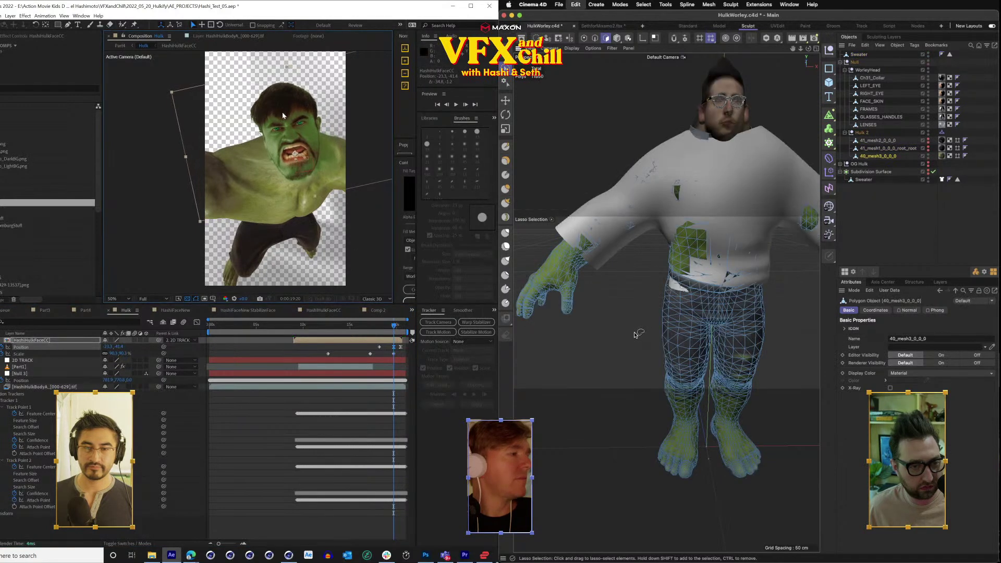
Undo the sculpt strokes on the Hulk body mesh and play back the Hulk composition from about 13 seconds.
left_click(401, 329)
left_click_drag(401, 329, 332, 328)
key("super+z")
key("space")
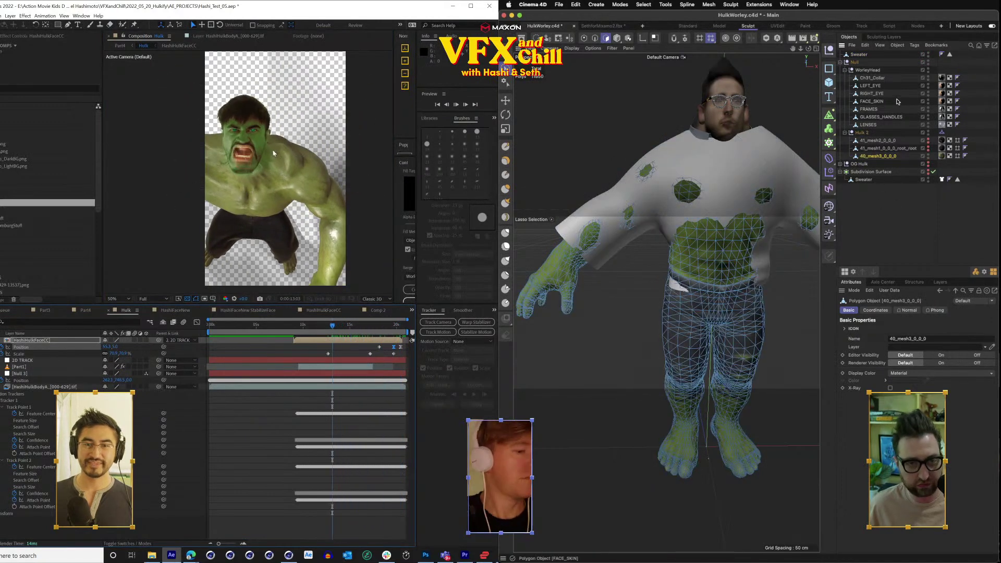
Turn on X-Ray for the Sweater and select the Hulk body mesh beneath it.
left_click(859, 54)
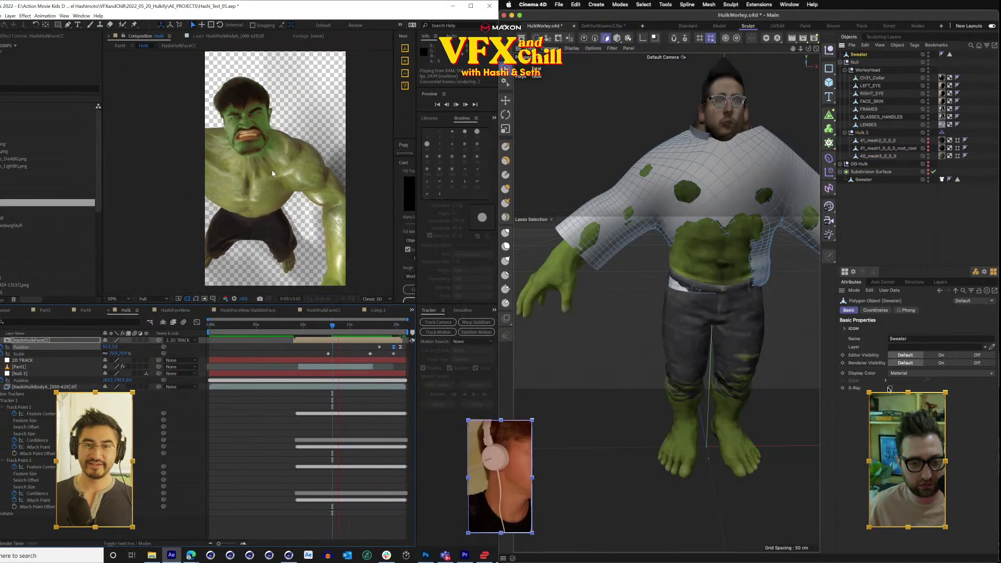
left_click(890, 388)
left_click(622, 166)
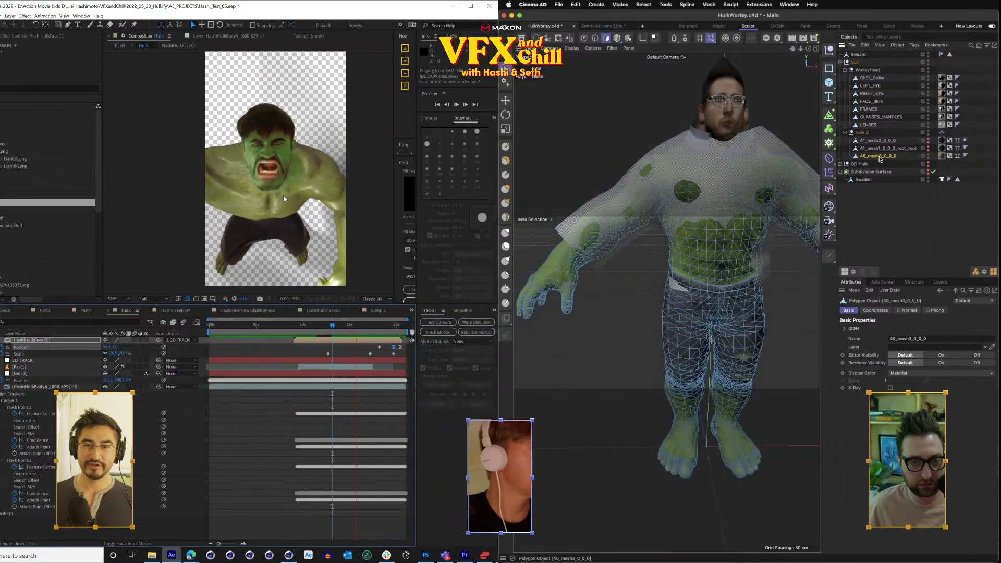
Lasso-select polygons around the Hulk body's waist and forearm, and collapse the open layer properties in the Hulk composition.
key("space")
key("space")
scroll(282, 197, "up", 1)
mouse_move(561, 196)
left_mouse_down()
mouse_move(608, 263)
mouse_move(655, 242)
mouse_move(667, 261)
mouse_move(728, 272)
left_mouse_up()
key("u")
key("u")
left_click_drag(785, 260, 787, 247)
key("u")
scroll(787, 245, "down", 5)
Show the effect controls and select the HashiHulkFaceCC layer in the Hulk composition.
left_click(12, 367)
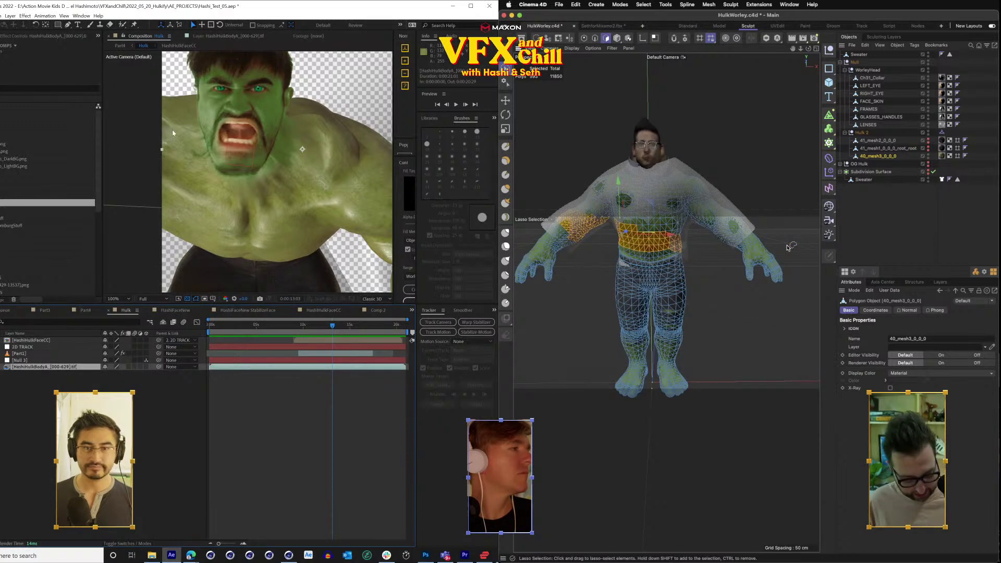
left_click(56, 37)
left_click(26, 347)
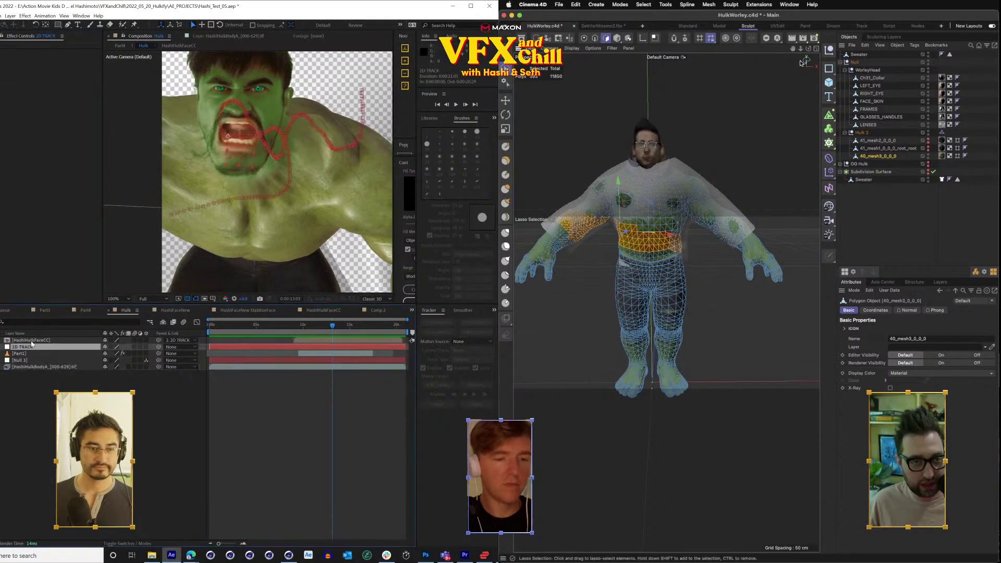
left_click(31, 340)
Apply Colorista V to HashiHulkFaceCC, and delete the Hulk body's torso and upper-arm polygons hidden under the sweater, lassoed in the Front view.
left_click(816, 48)
scroll(251, 121, "up", 1)
left_click_drag(251, 121, 193, 180)
scroll(751, 431, "down", 4)
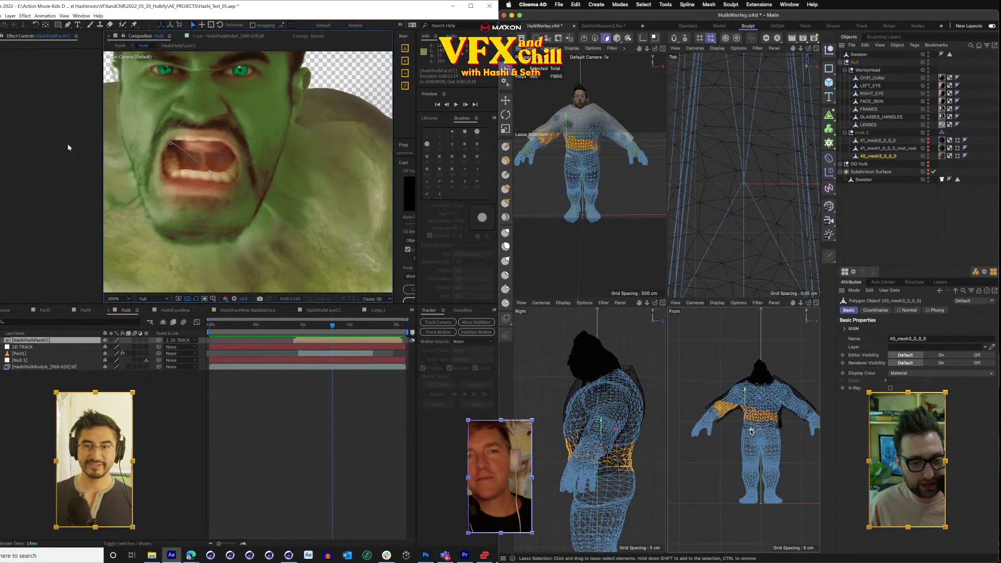
scroll(734, 421, "up", 5)
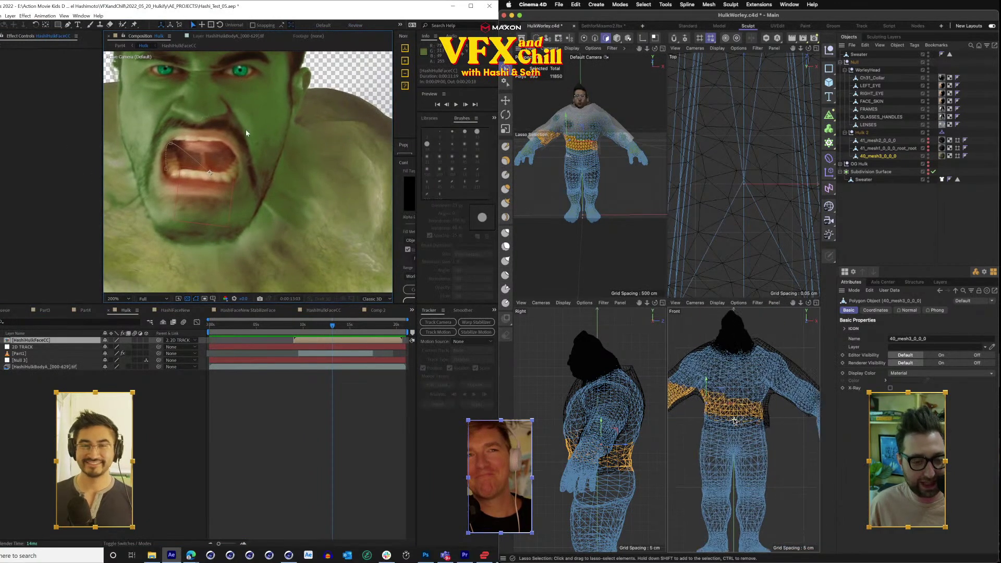
scroll(734, 421, "down", 5)
right_click(15, 61)
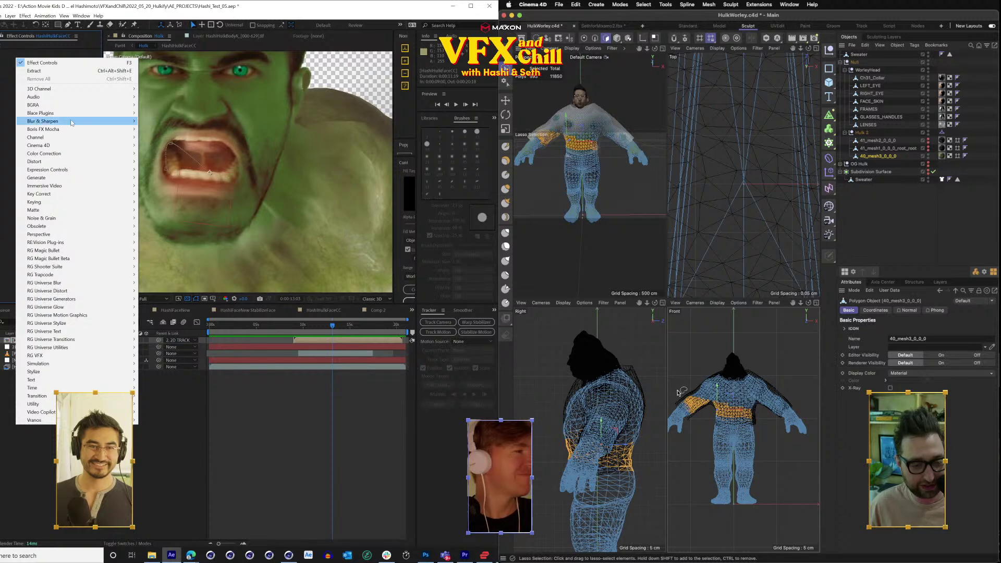
mouse_move(74, 113)
mouse_move(697, 417)
left_mouse_down()
mouse_move(766, 423)
mouse_move(787, 385)
mouse_move(756, 366)
mouse_move(747, 379)
mouse_move(704, 370)
left_mouse_up()
mouse_move(75, 204)
mouse_move(104, 153)
mouse_move(107, 252)
left_click(166, 252)
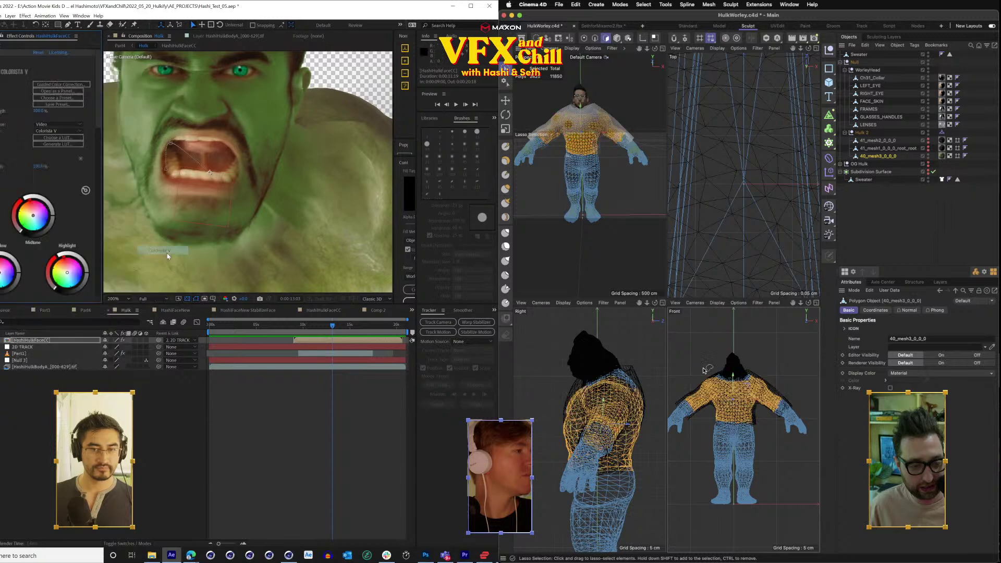
key("Delete")
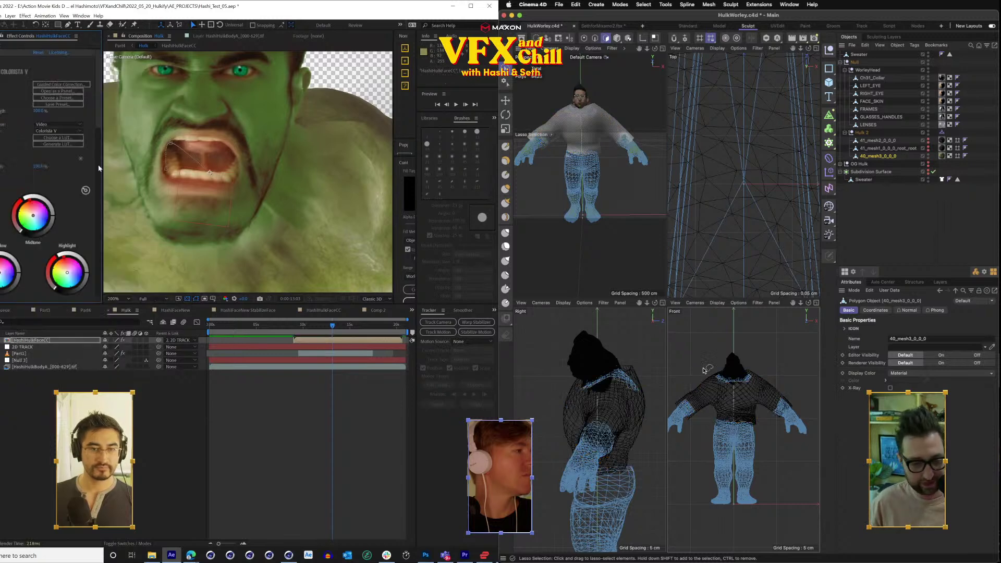
Select the Sweater mesh, activate the Grab sculpt brush at its back neckline, and bring Colorista V's color wheels into view.
left_click_drag(98, 109, 100, 185)
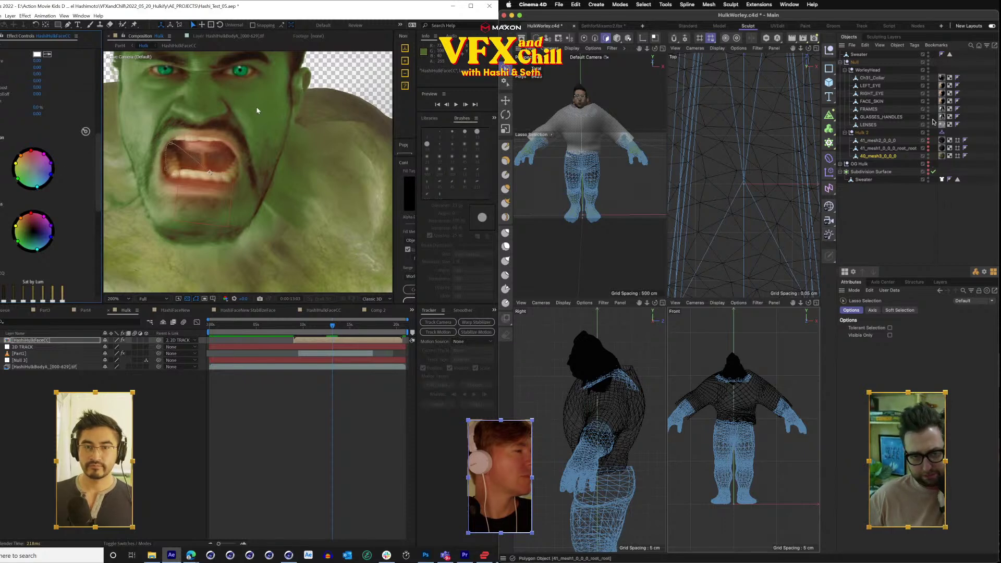
left_click(853, 56)
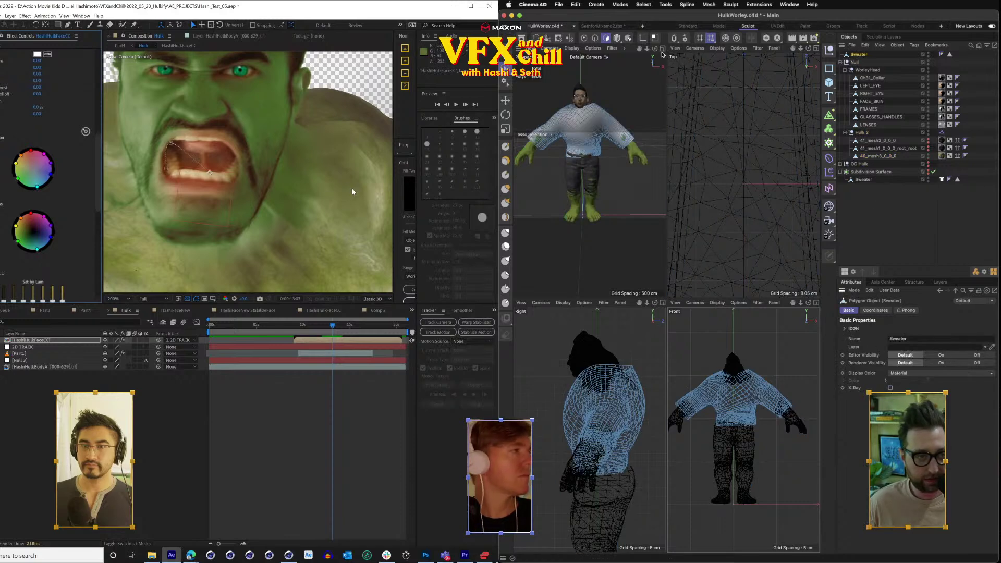
left_click(662, 48)
scroll(697, 237, "up", 6)
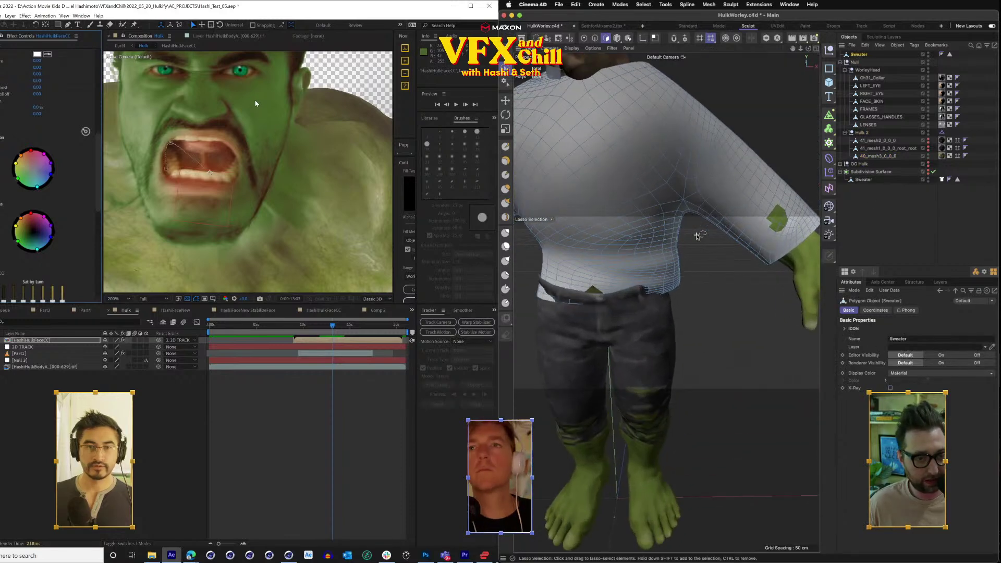
scroll(697, 236, "down", 3)
left_click_drag(256, 111, 293, 144)
left_click_drag(808, 48, 646, 107)
left_click_drag(666, 302, 807, 52)
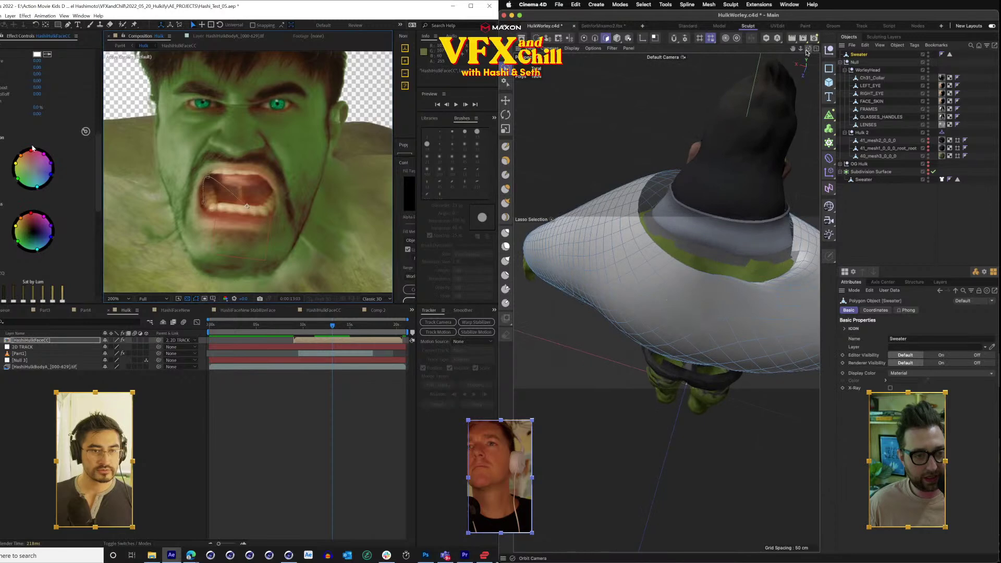
left_click(505, 233)
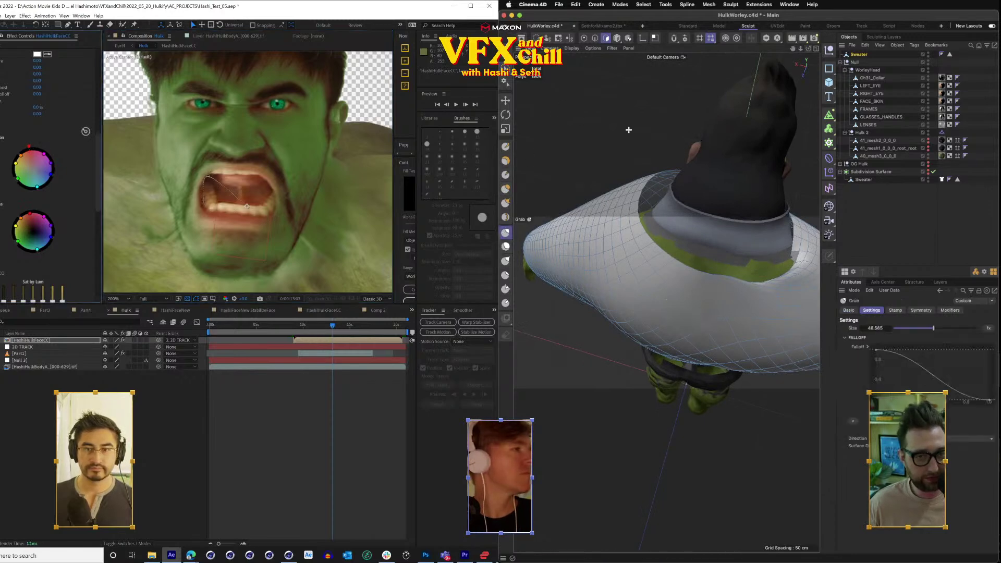
Try to pull the sweater's back neckline over the exposed skin with the Grab brush, and undo the stroke.
mouse_move(653, 218)
left_mouse_down()
mouse_move(648, 260)
mouse_move(668, 240)
left_mouse_up()
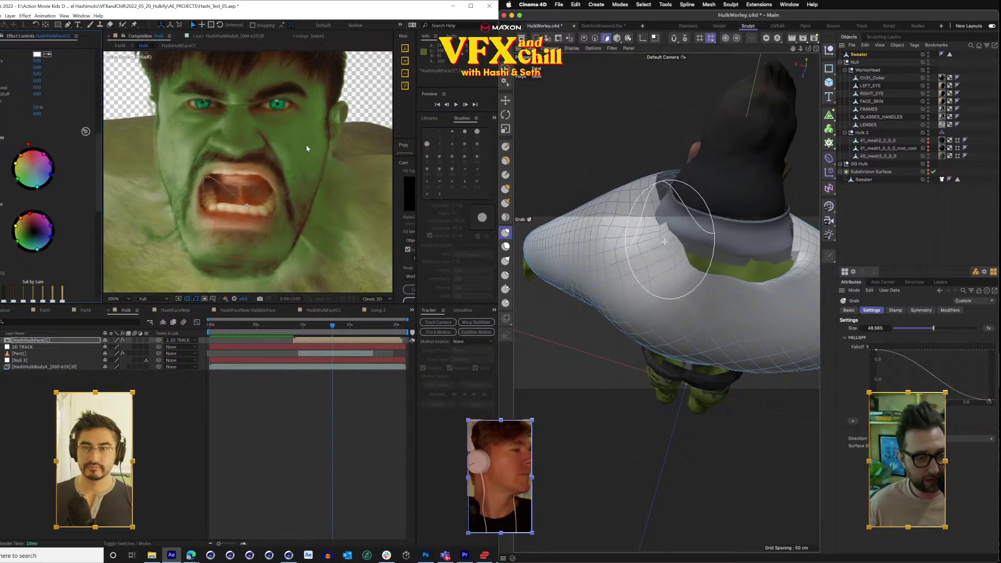
key("super+z")
key("super+z")
key("super+z")
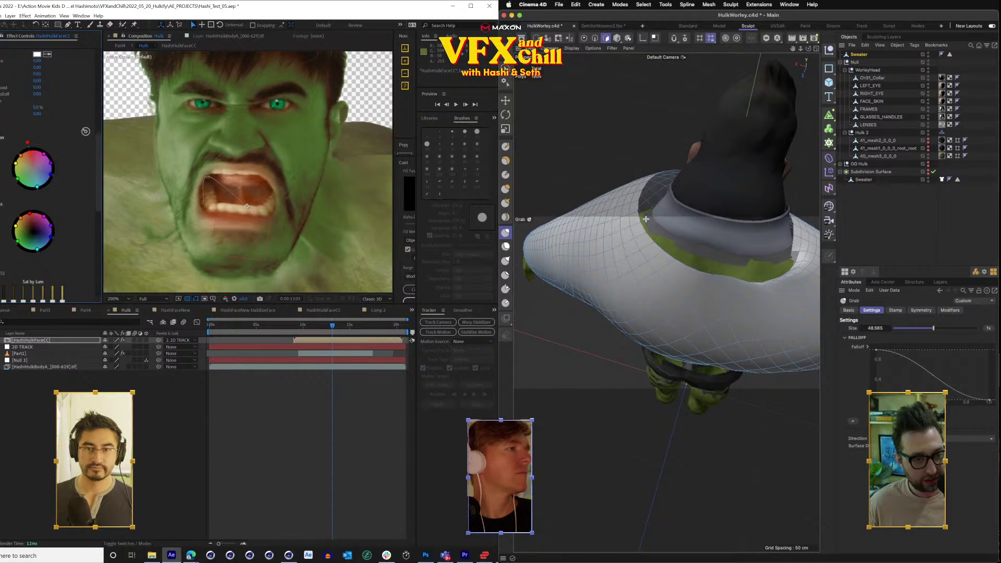
Try to pull the sweater's back neckline up toward the collar with the Grab brush at size about 37.7, undoing the poor strokes.
left_click_drag(632, 217, 587, 243)
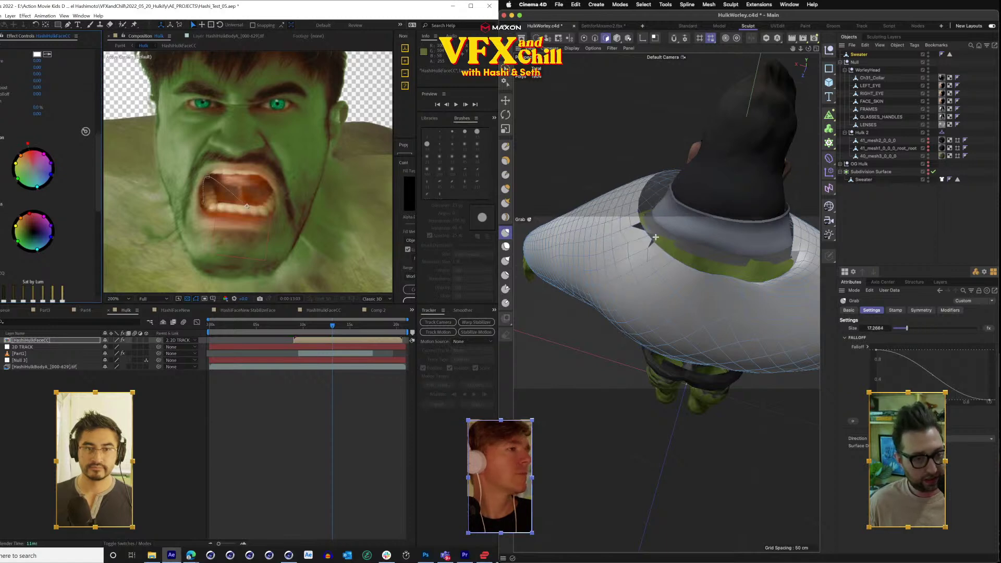
left_click_drag(629, 243, 644, 220)
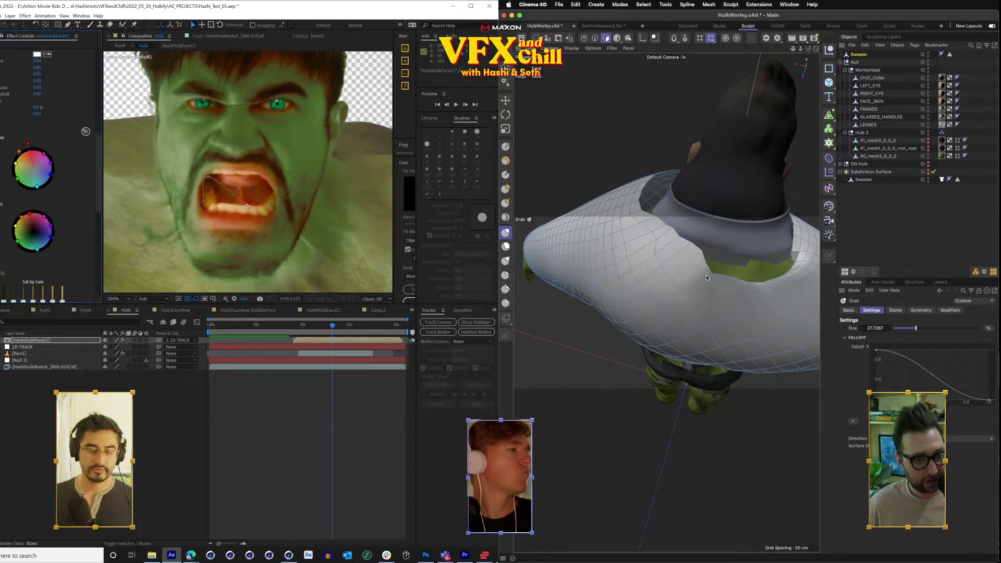
left_click_drag(707, 279, 721, 250)
key("ctrl+z")
mouse_move(742, 291)
left_mouse_down()
mouse_move(764, 262)
mouse_move(779, 281)
mouse_move(778, 258)
left_mouse_up()
scroll(784, 257, "up", 4)
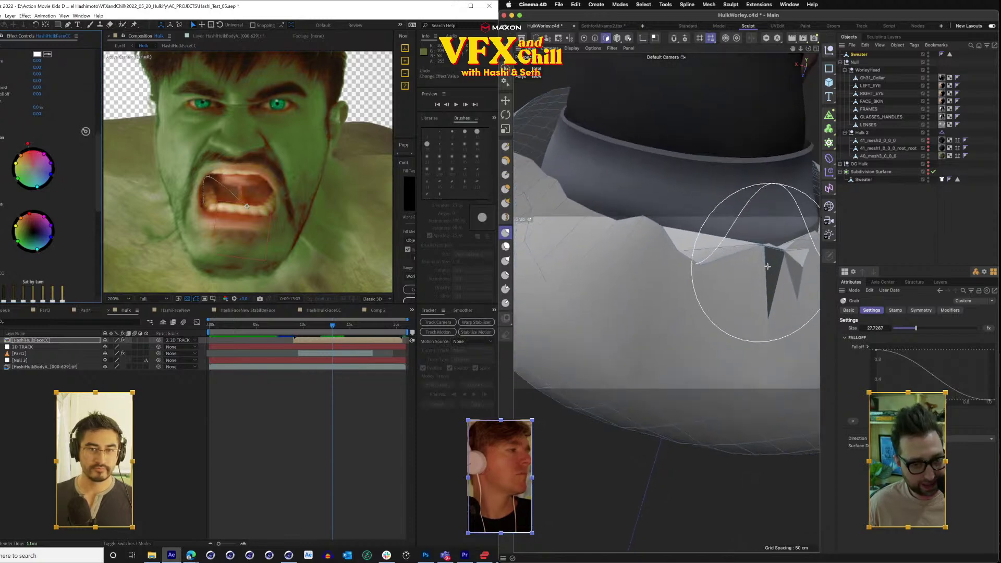
key("super+z")
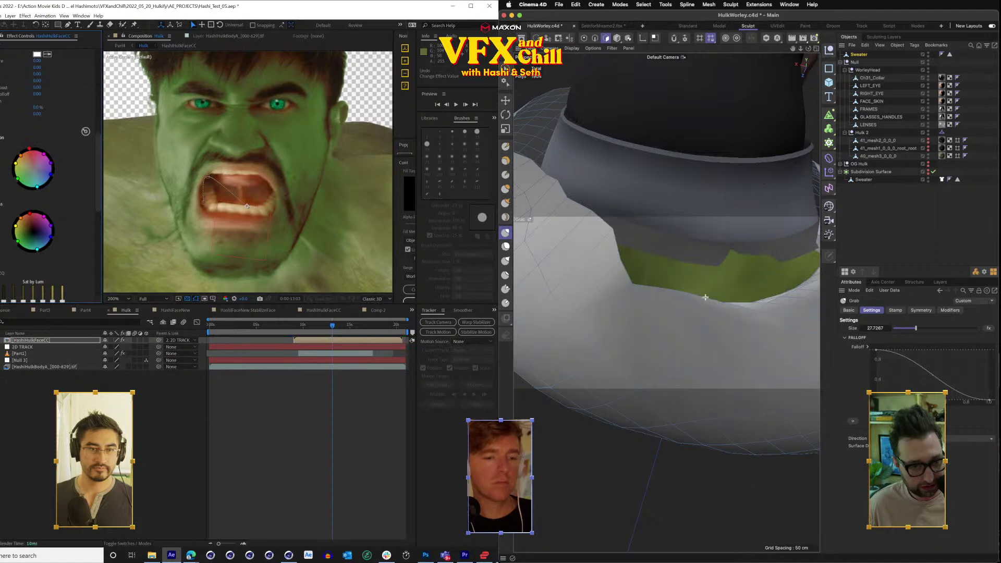
Try to raise the middle of the sweater's back neckline over the exposed green skin with the Grab brush.
left_click_drag(809, 49, 802, 37)
left_click_drag(99, 156, 102, 244)
left_click_drag(695, 295, 702, 260)
left_click(41, 183)
left_click_drag(625, 277, 642, 264)
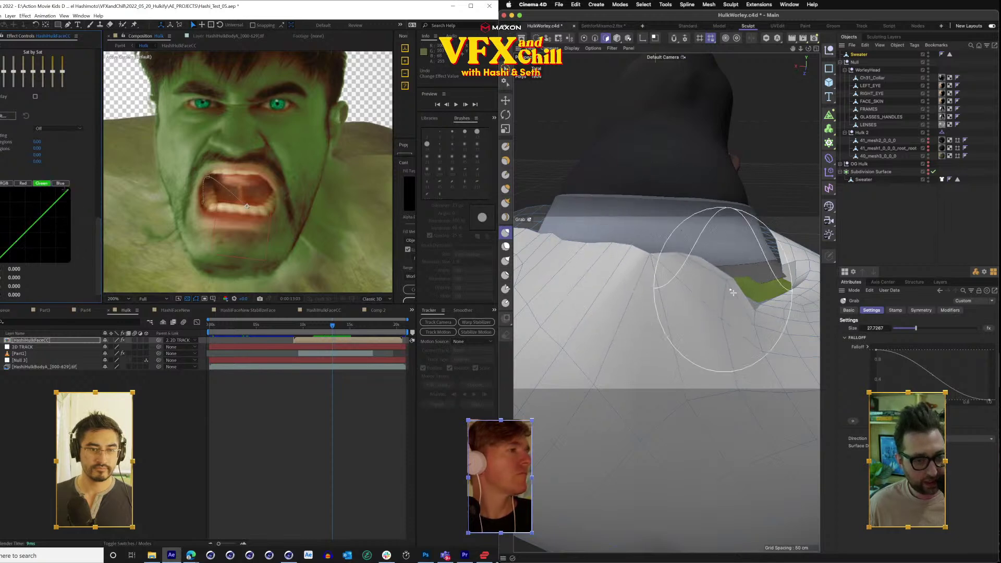
left_click_drag(755, 301, 751, 262)
Raise the red curve of the HashiHulkFaceCC layer in After Effects, and view the whole Cinema 4D figure from the front.
left_click(23, 183)
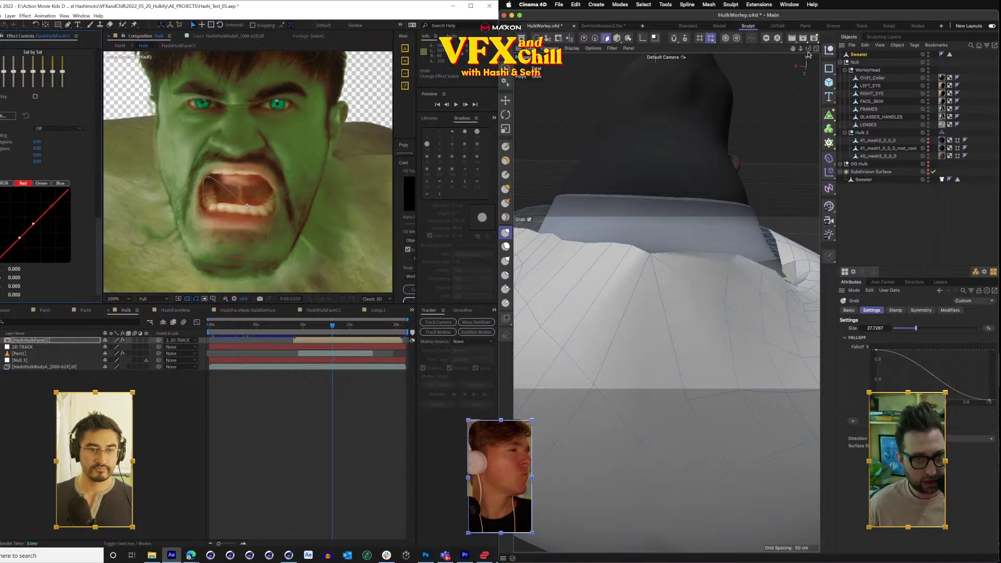
left_click_drag(808, 50, 769, 77)
scroll(712, 166, "down", 10)
left_click_drag(809, 53, 666, 301)
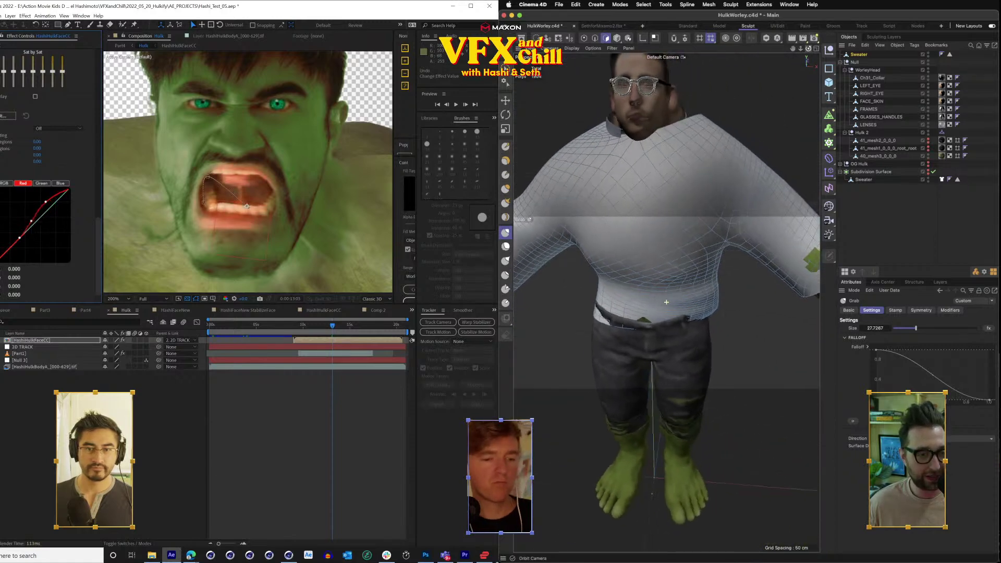
scroll(720, 212, "down", 3)
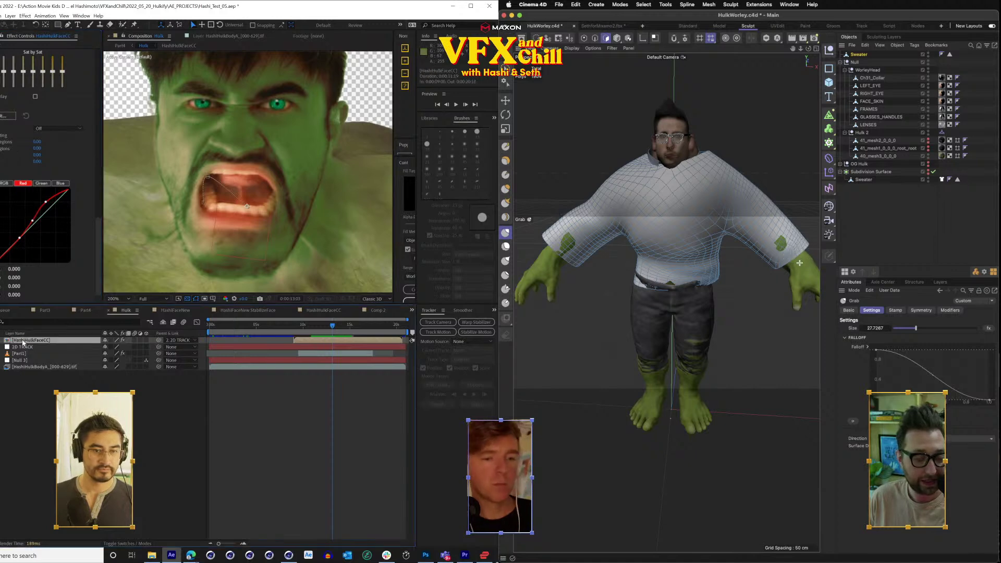
Examine the layers and masks in the After Effects compositions HashiHulkFaceCC, HashiFaceNew and HashiFaceNew StabilizeFace.
left_click(335, 310)
left_click(44, 340)
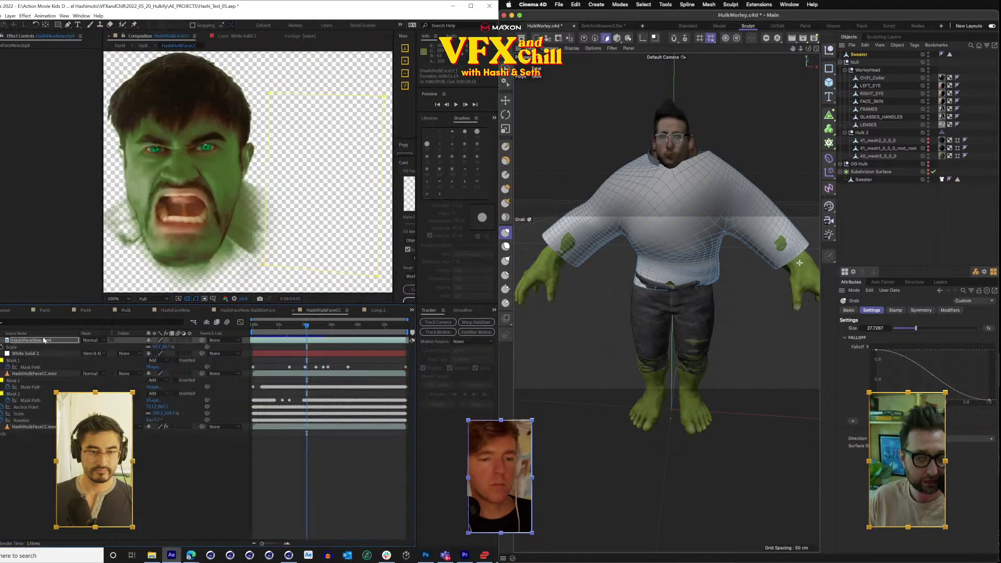
left_click(29, 373)
left_click(829, 143)
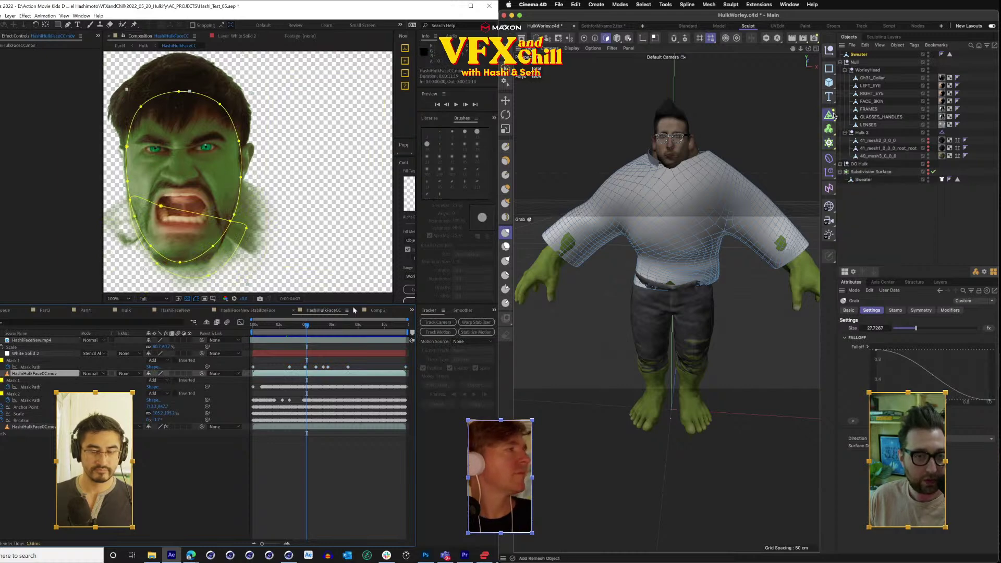
left_click(176, 310)
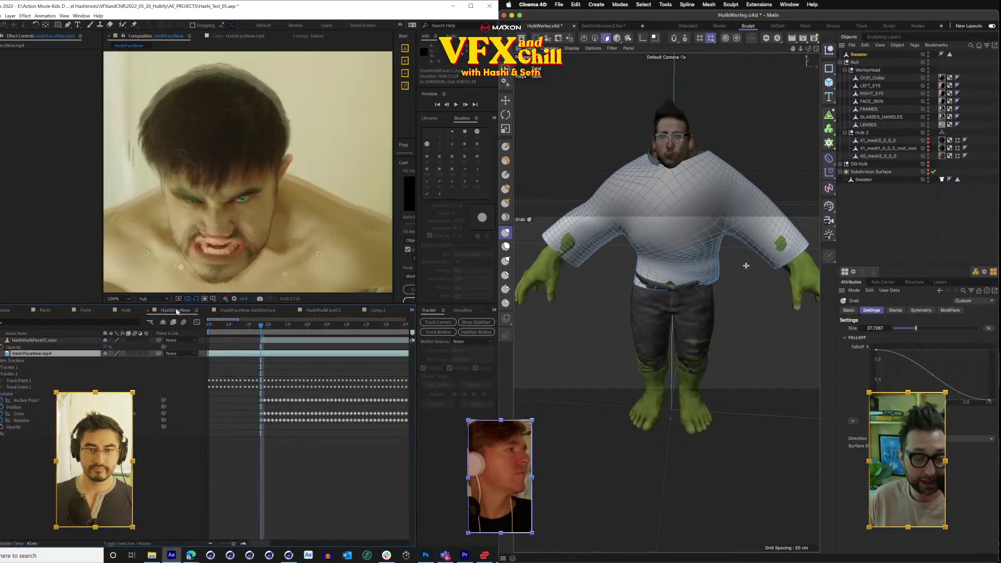
left_click(248, 310)
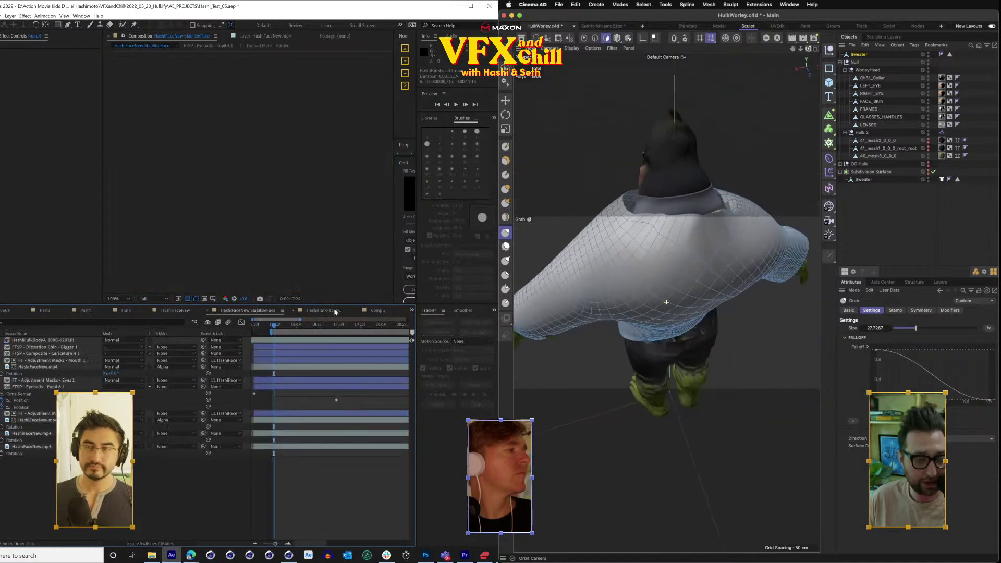
left_click(323, 310)
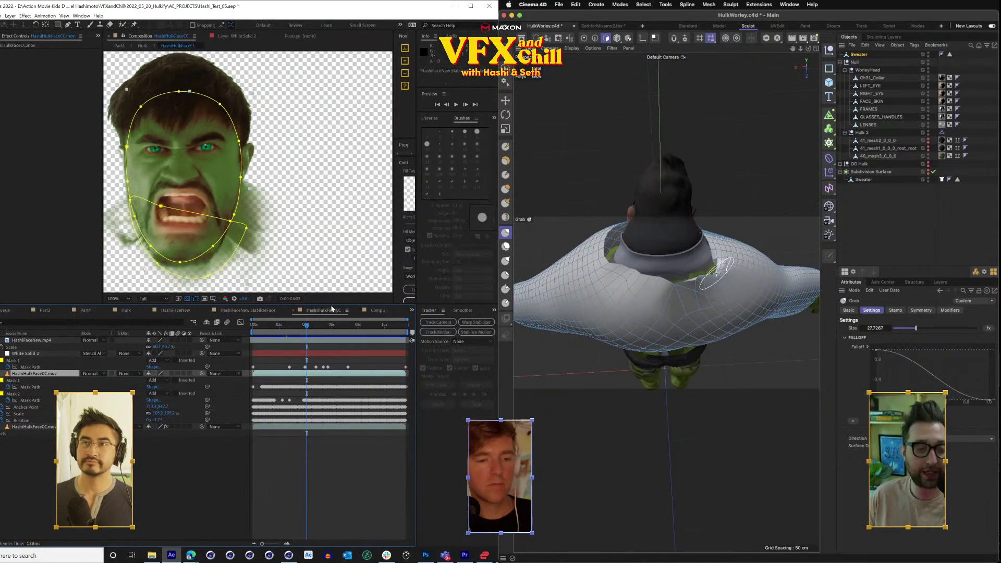
In Cinema 4D, try to pull the sweater's rear neckline edge up under the collar with the Grab brush to cover the gap.
scroll(717, 273, "up", 4)
scroll(714, 266, "up", 8)
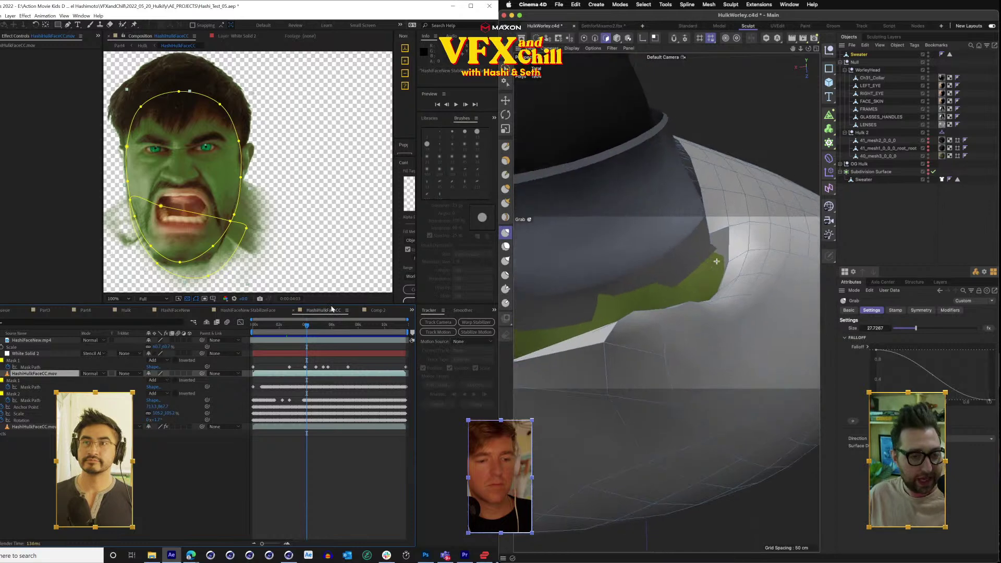
mouse_move(723, 257)
left_mouse_down()
mouse_move(685, 232)
mouse_move(672, 265)
mouse_move(651, 241)
left_mouse_up()
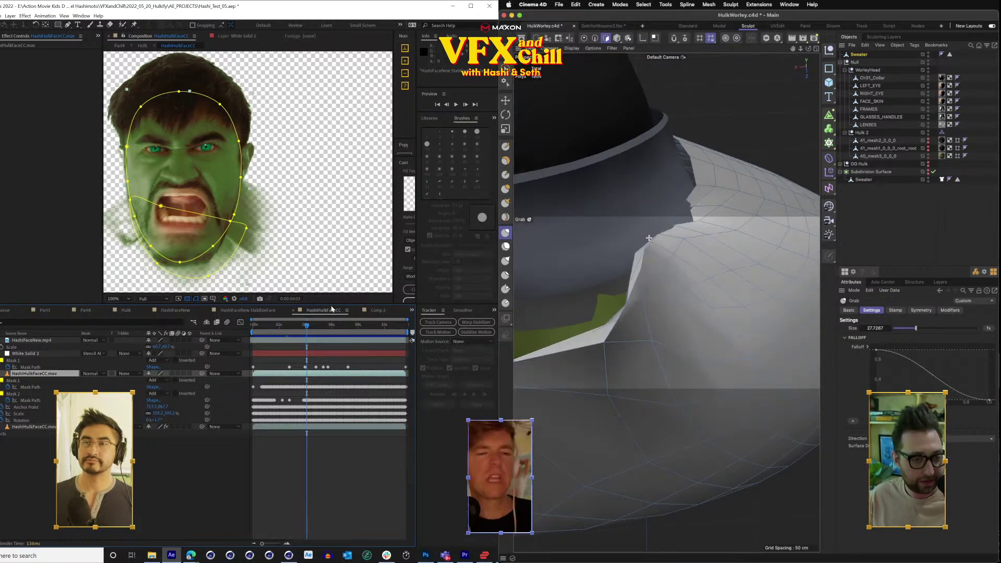
left_click_drag(605, 332, 585, 272)
left_click_drag(708, 203, 812, 165)
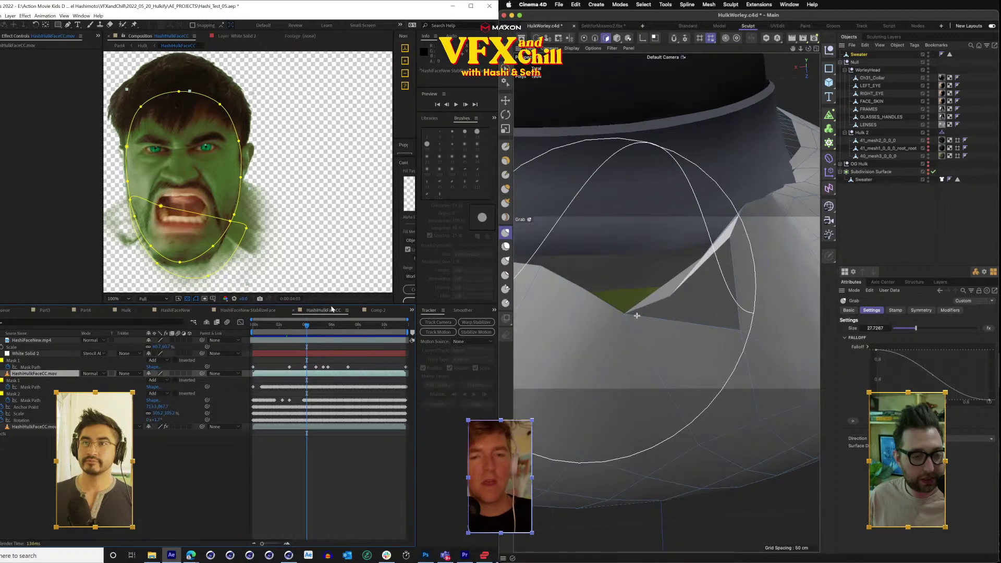
left_click_drag(637, 316, 629, 245)
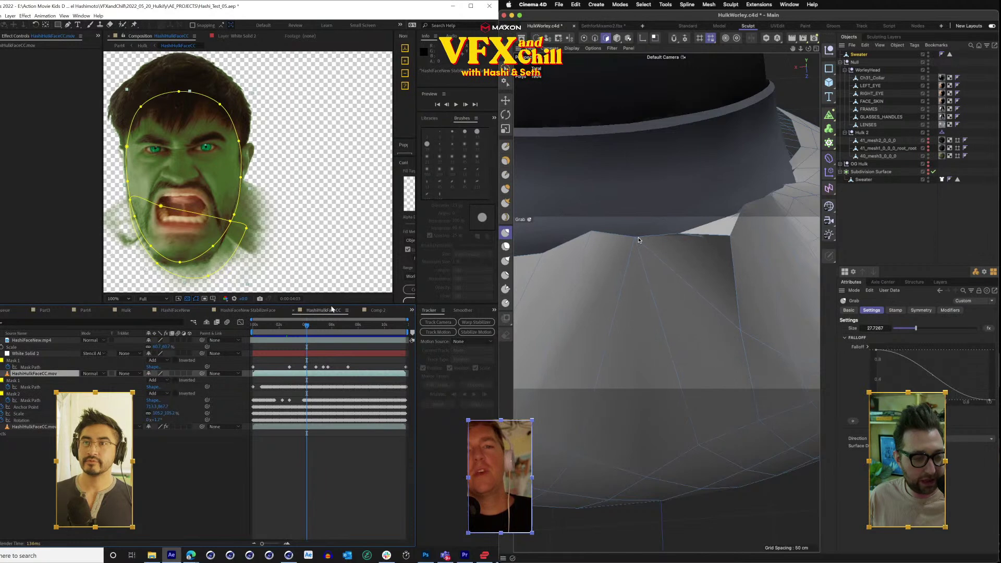
mouse_move(725, 234)
left_mouse_down()
mouse_move(749, 267)
mouse_move(687, 220)
left_mouse_up()
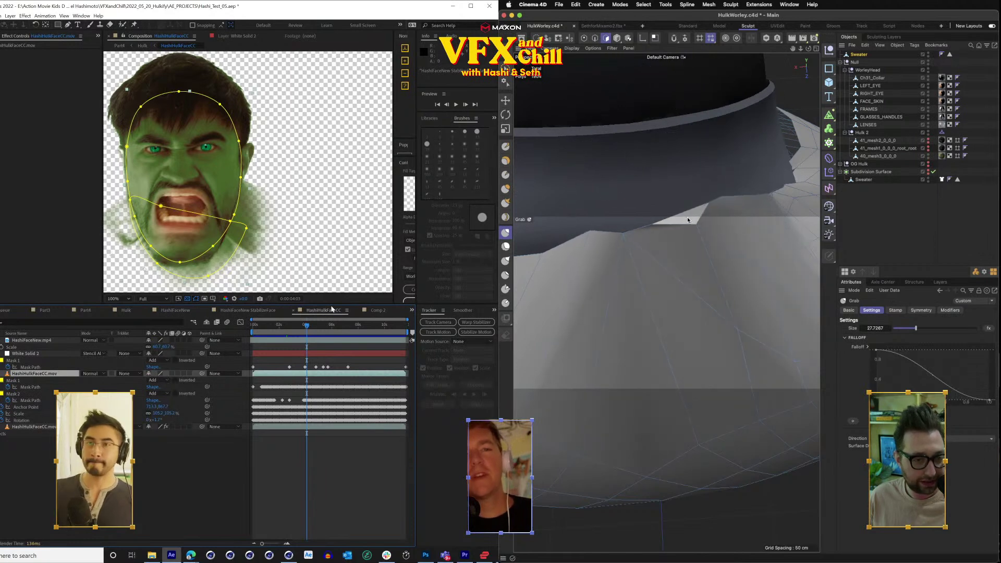
scroll(604, 242, "down", 5)
Check the StabilizeFace, Comp 2 and HashiHulkFaceCC compositions in After Effects, ending on the Hulk composition.
left_click(266, 310)
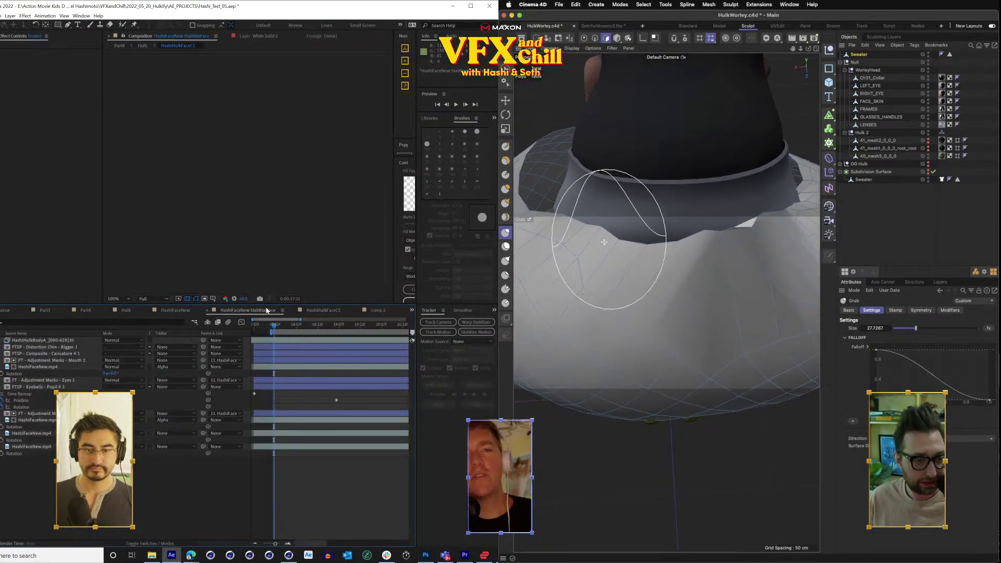
left_click(378, 311)
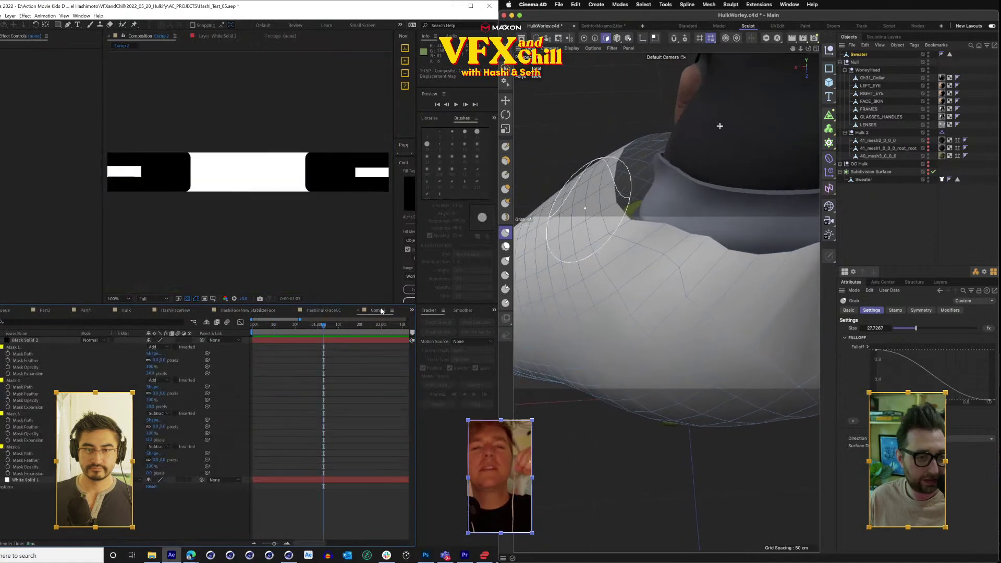
left_click(323, 310)
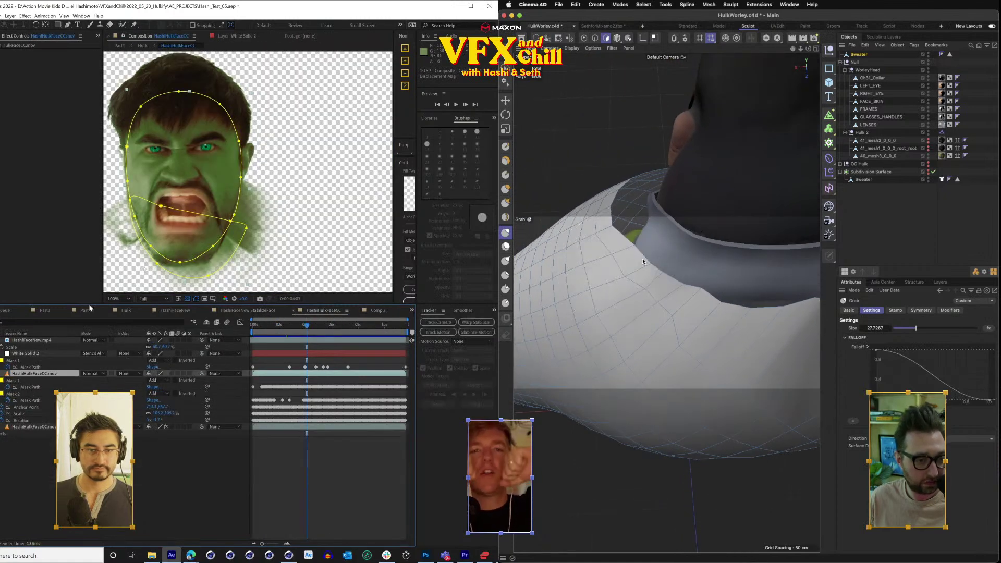
left_click(123, 310)
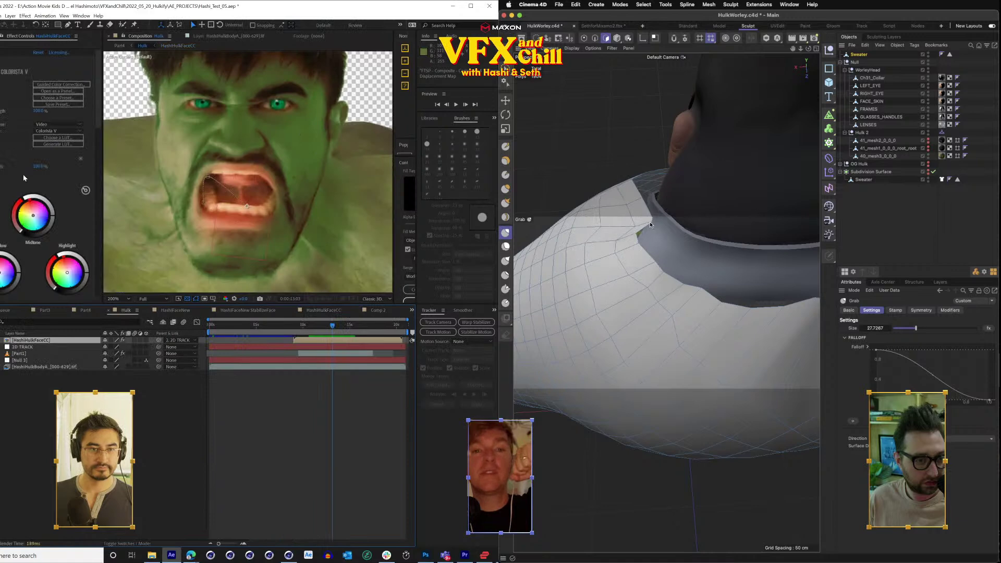
Shift the HashiHulkFaceCC layer's Colorista V color toward yellow-green in After Effects, and grab the sweater's side neckline toward the collar in Cinema 4D.
scroll(36, 149, "down", 5)
left_click_drag(618, 231, 635, 233)
left_click_drag(38, 260, 39, 261)
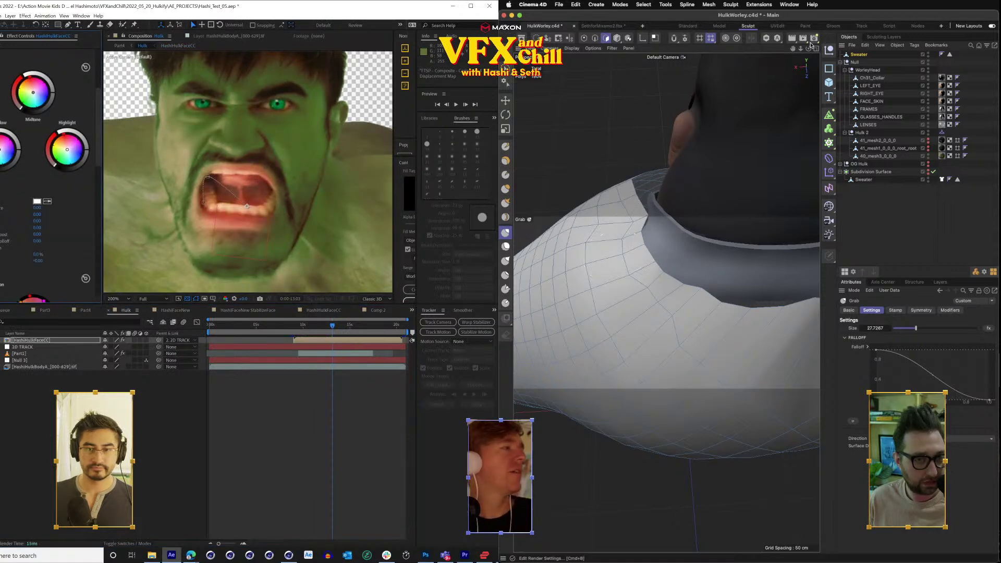
left_click_drag(667, 302, 667, 302)
left_click_drag(33, 269, 37, 261)
mouse_move(611, 247)
left_mouse_down()
mouse_move(579, 256)
mouse_move(614, 293)
left_mouse_up()
left_click_drag(795, 248, 797, 271)
left_click_drag(820, 148, 818, 147)
left_click_drag(37, 255, 34, 255)
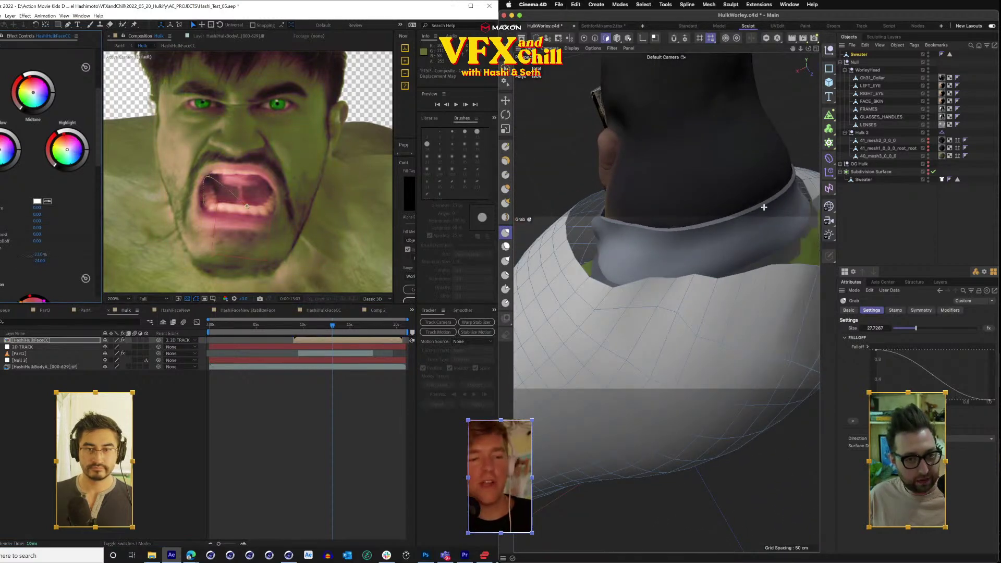
Undo the Grab strokes made on the sweater's neckline.
scroll(763, 208, "down", 5)
key("super+z")
key("super+z")
key("super+z")
key("super+z")
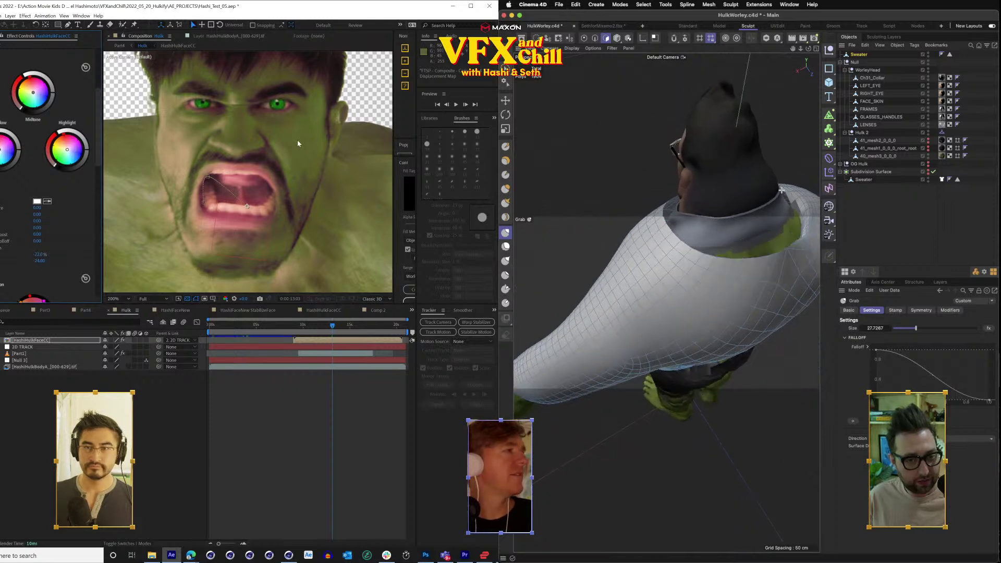
key("super+shift+z")
key("super+shift+z")
key("super+shift+z")
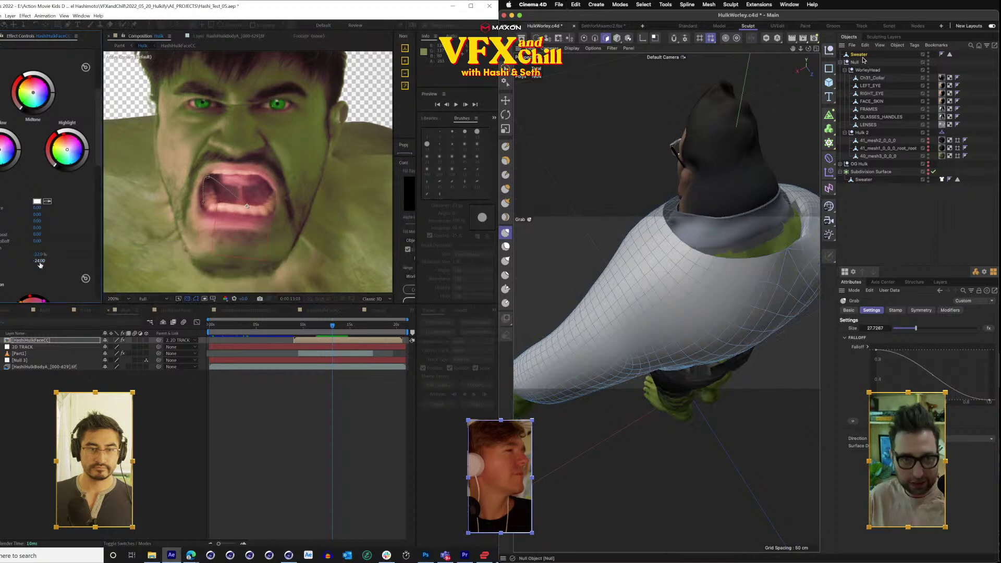
Hide the Null group holding the head and Hulk body, and bring the inside of the sweater's neck opening into view.
left_click_drag(809, 50, 809, 51)
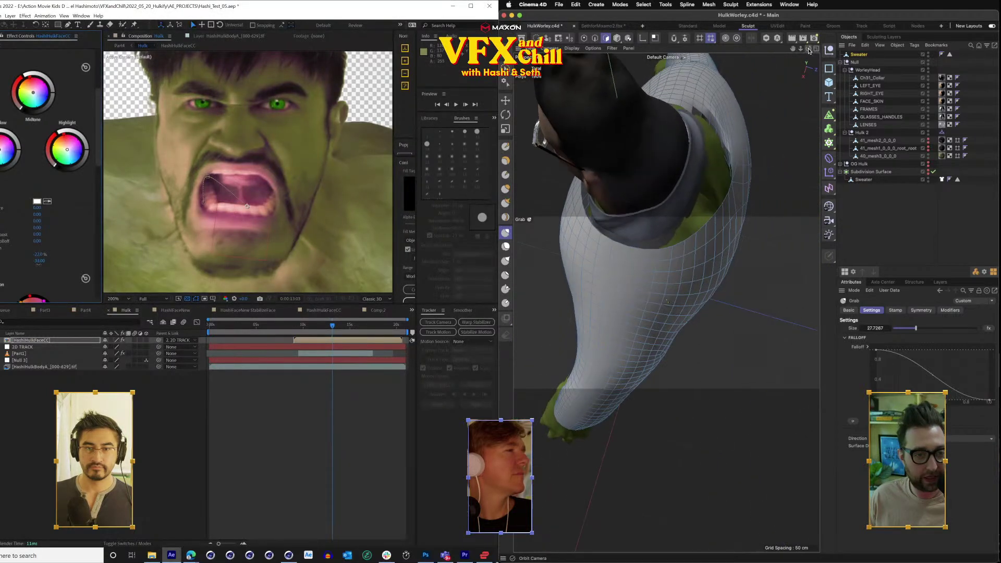
scroll(334, 178, "down", 1)
double_click(929, 61)
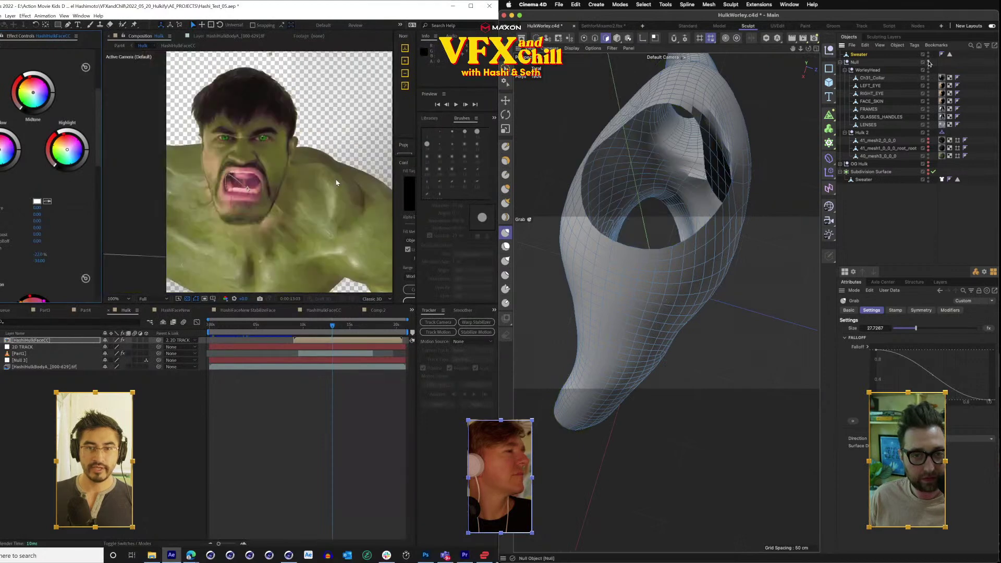
scroll(332, 193, "up", 1)
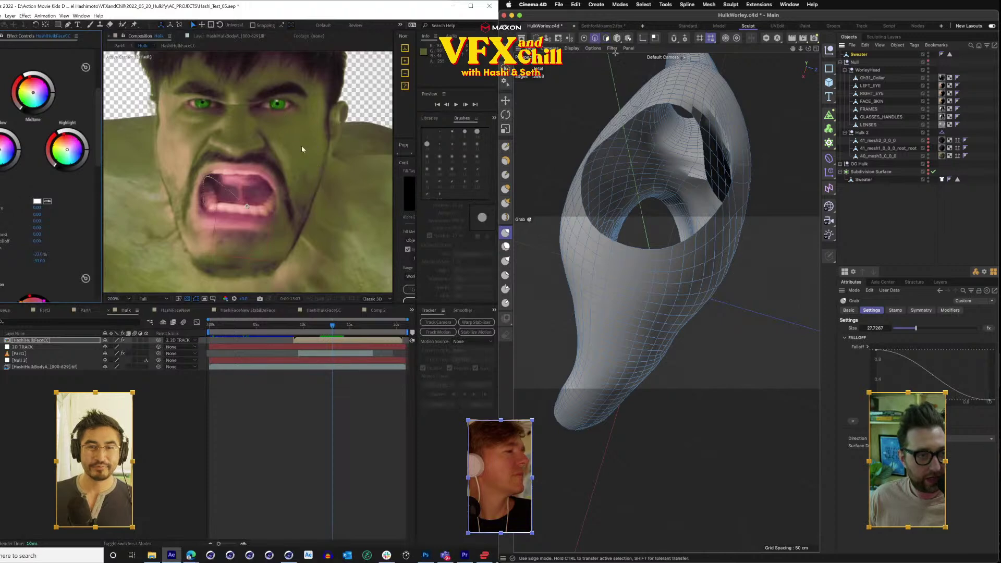
scroll(661, 113, "up", 5)
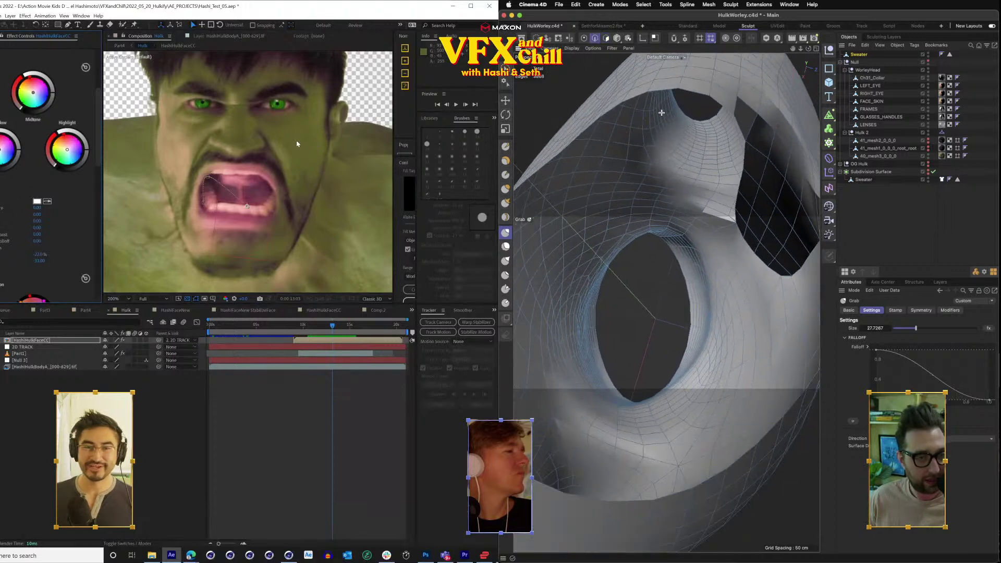
left_click_drag(808, 49, 779, 122)
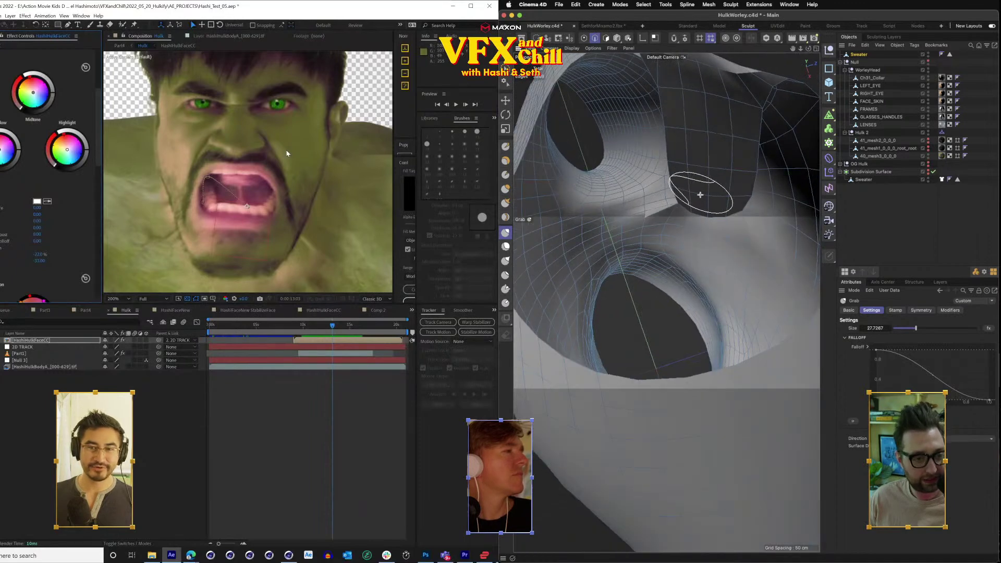
Switch the sweater to polygon selection with Live Selection and delete the lowest faces of the flap inside the neck opening.
left_click(510, 78)
key("comma")
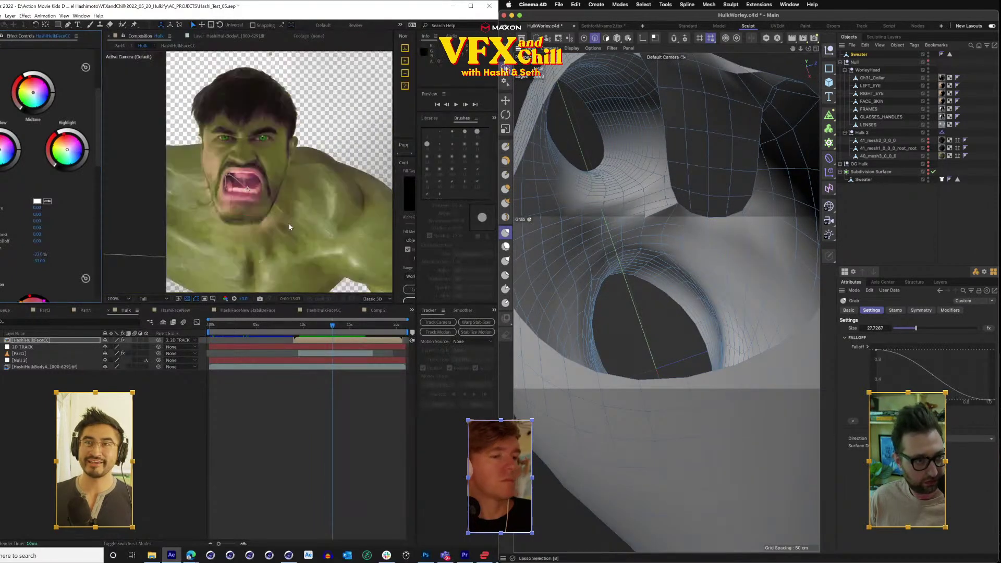
left_click(607, 39)
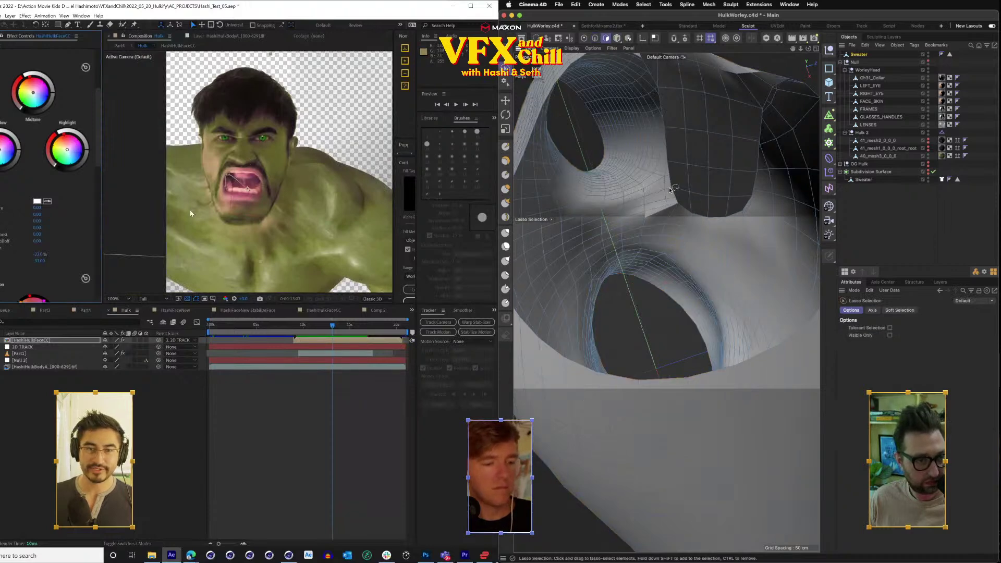
left_click(508, 68)
left_click(529, 78)
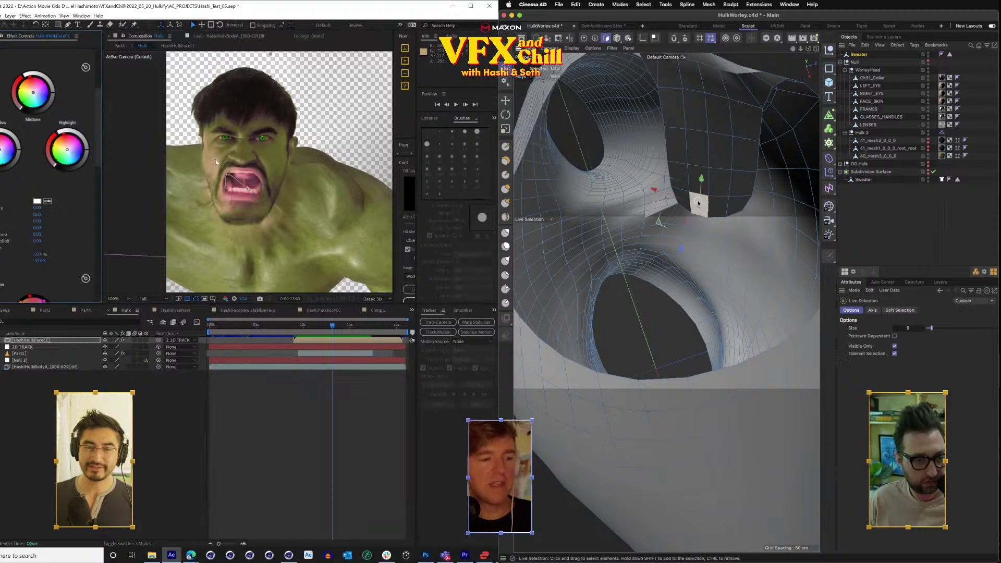
left_click(699, 203)
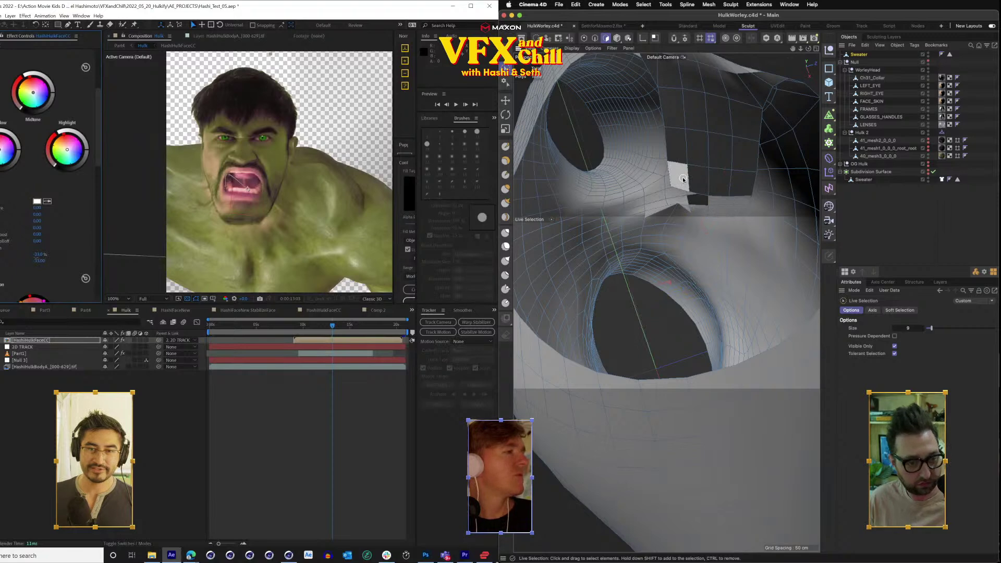
left_click(680, 200)
key("Delete")
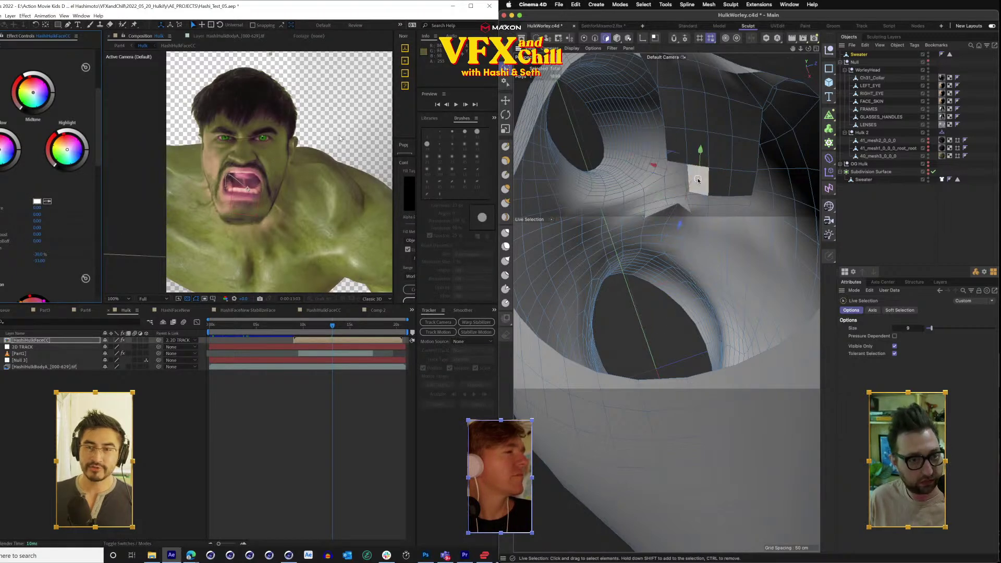
Delete the remaining faces of the flap hanging inside the sweater's neck opening, working up toward the rim.
left_click(736, 182)
key("Delete")
left_click(735, 152)
key("Delete")
left_click(720, 152)
key("Delete")
left_click(697, 152)
key("Delete")
left_click(677, 147)
key("Delete")
left_click(677, 111)
key("Delete")
left_click(695, 114)
key("Delete")
left_click(715, 111)
key("Delete")
left_click(744, 119)
key("Delete")
left_click(754, 90)
key("Delete")
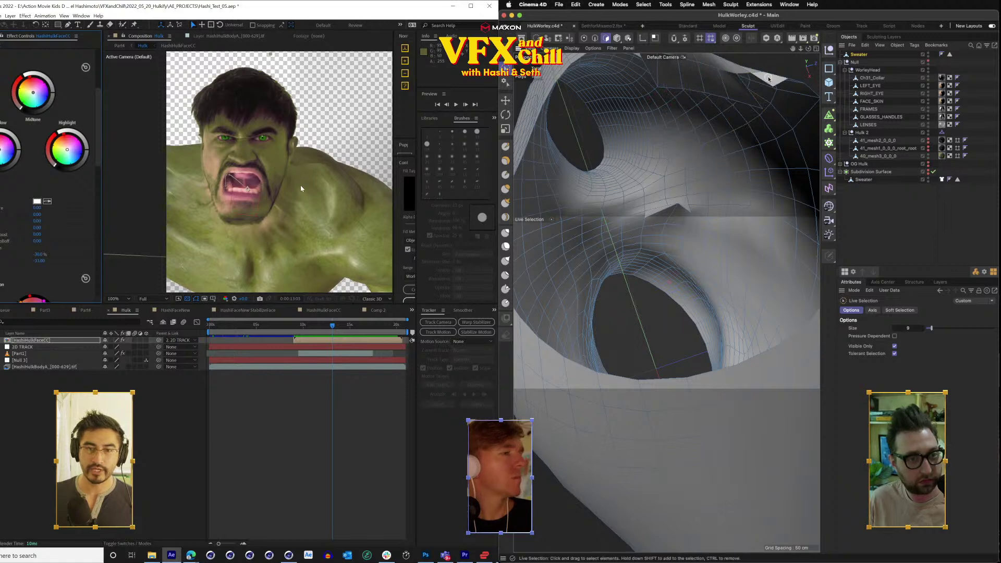
Delete the leftover stray faces along the rim of the sweater's neck opening and inspect the cleaned-up hole.
left_click(746, 86)
key("Delete")
left_click(736, 90)
key("Delete")
left_click(671, 74)
key("Delete")
left_click_drag(671, 76, 665, 98)
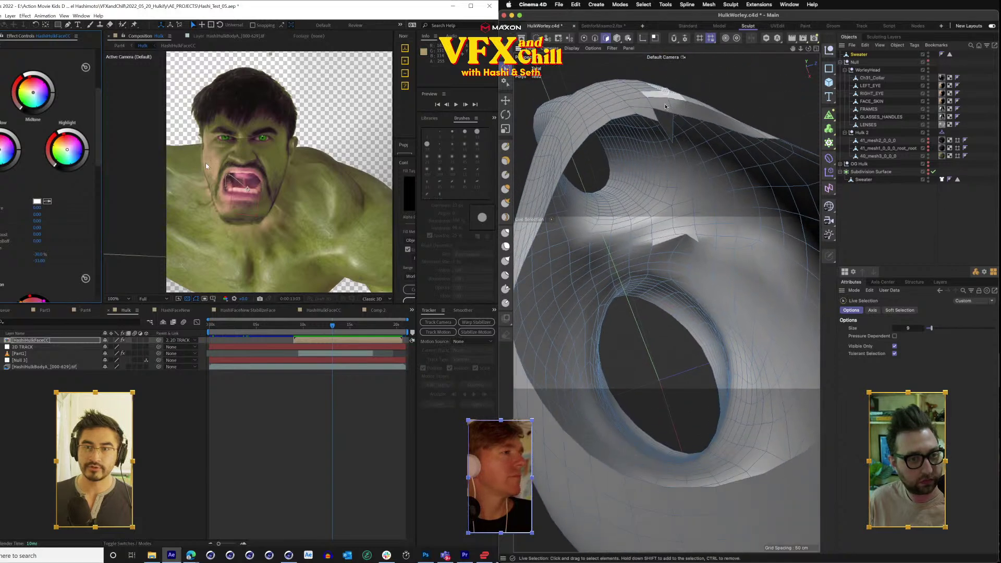
left_click(647, 115)
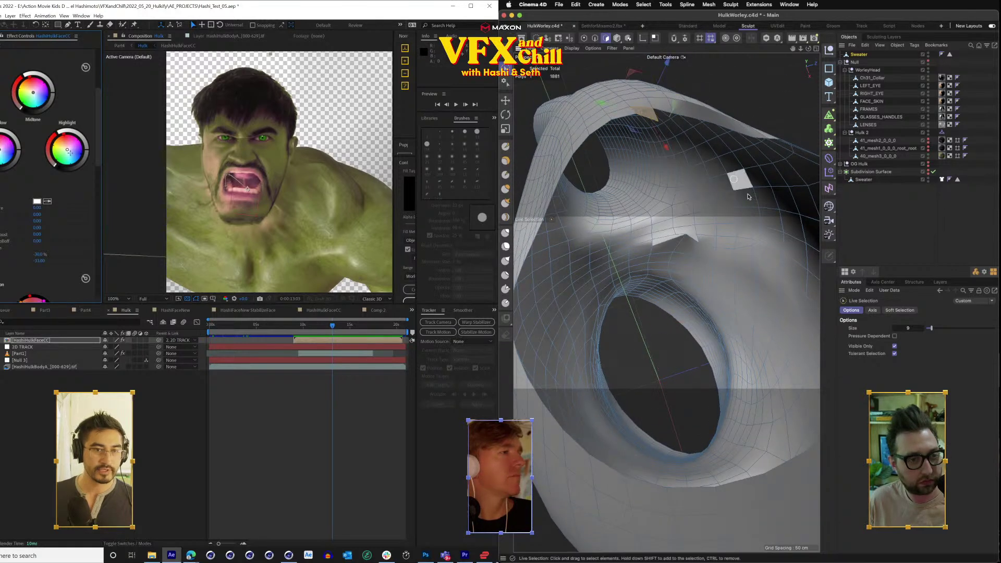
left_click_drag(693, 157, 693, 161)
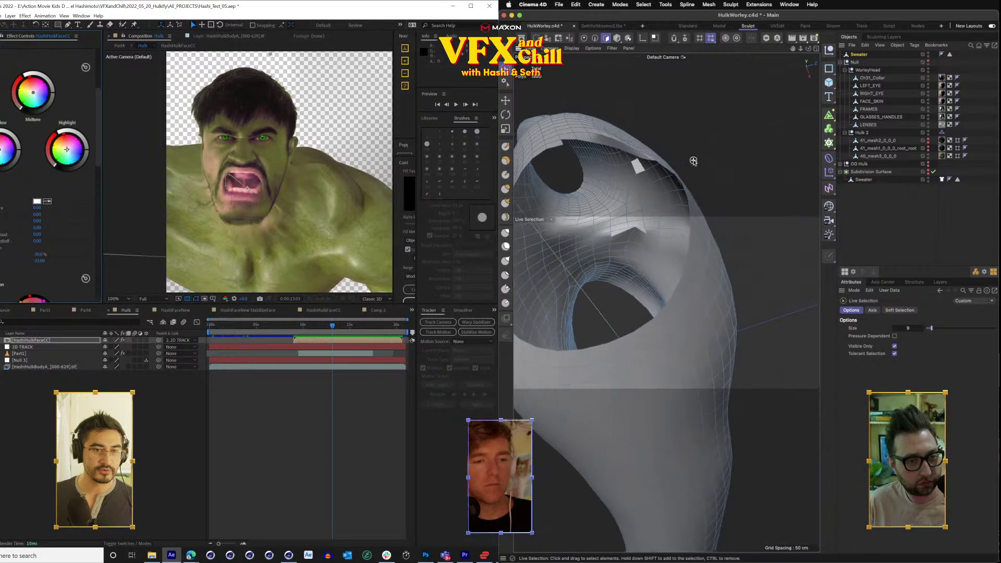
mouse_move(681, 229)
left_mouse_down()
mouse_move(631, 211)
mouse_move(680, 193)
mouse_move(701, 250)
mouse_move(688, 269)
mouse_move(680, 232)
left_mouse_up()
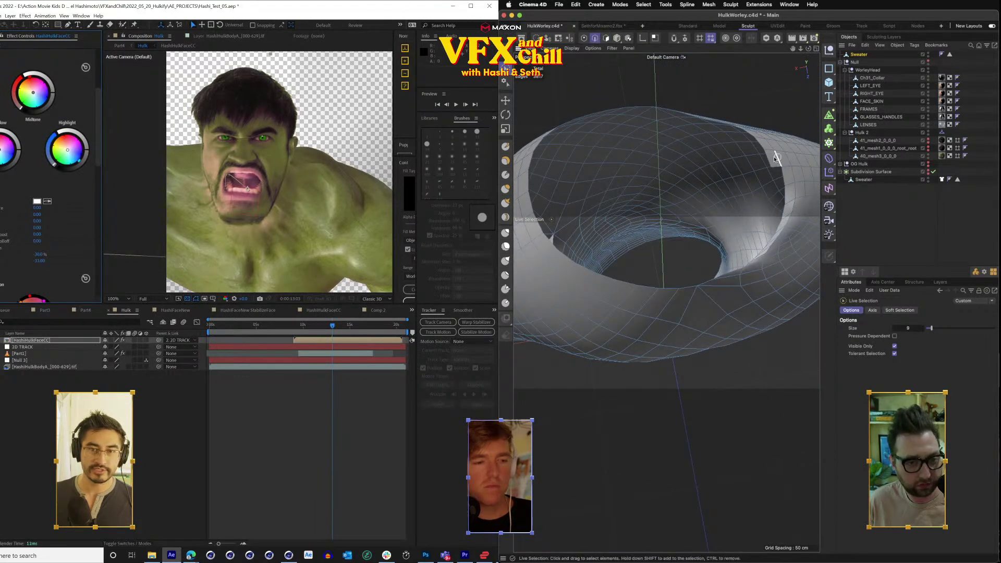
Try selecting the edges along the rim of the sweater's neck opening with Live Selection.
scroll(769, 161, "up", 5)
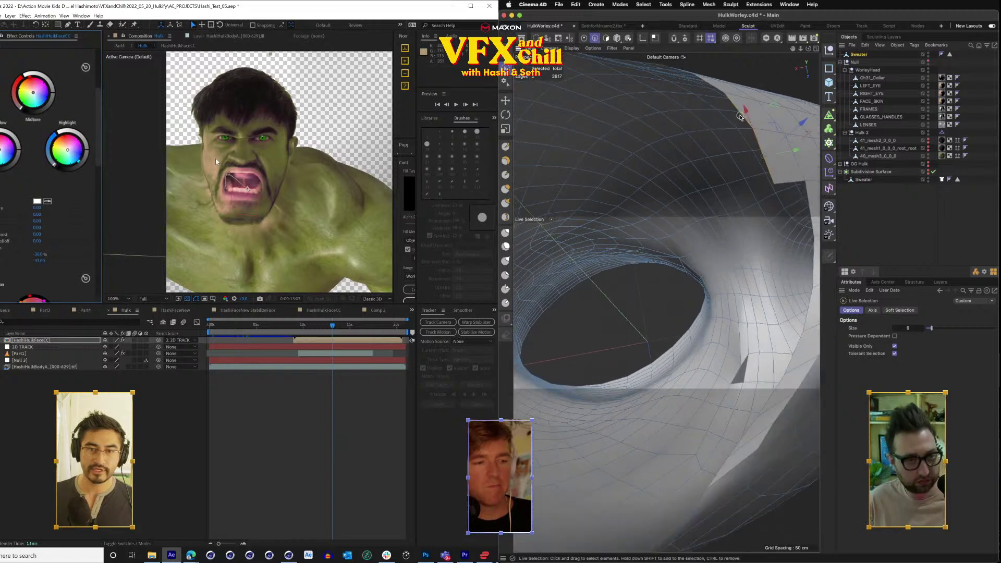
left_click(719, 97)
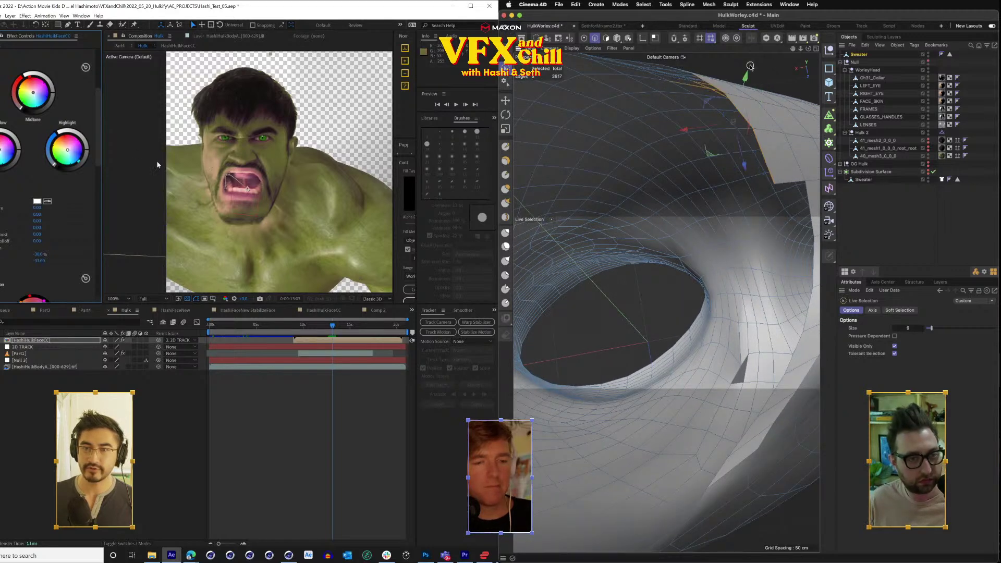
left_click_drag(809, 49, 666, 302)
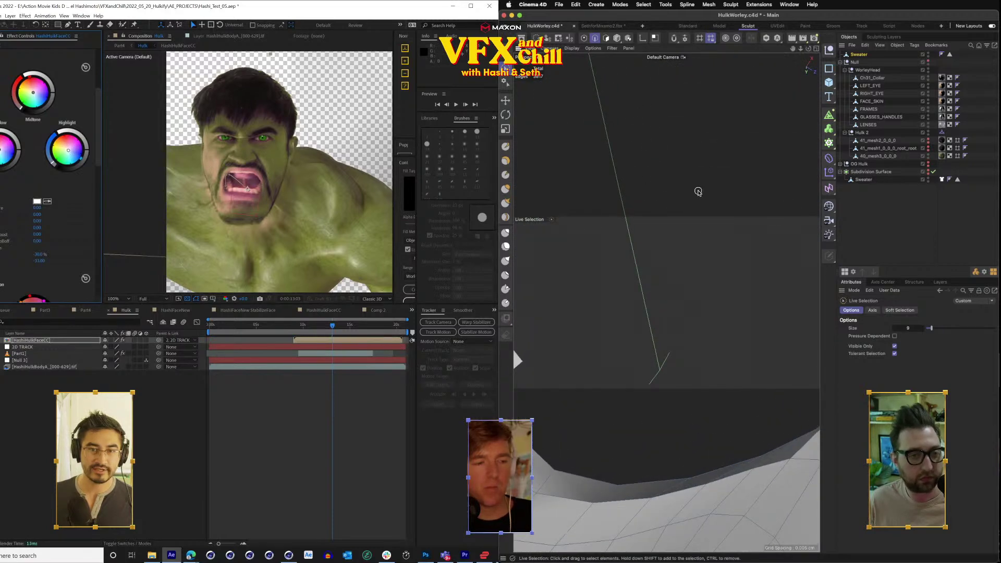
scroll(698, 192, "down", 5)
scroll(725, 135, "down", 3)
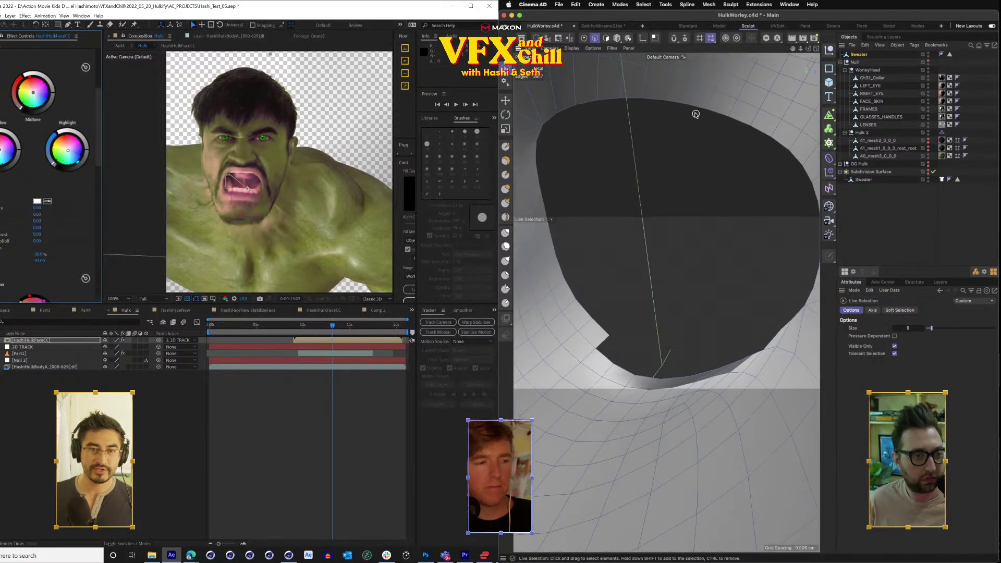
mouse_move(642, 99)
left_mouse_down()
mouse_move(568, 109)
mouse_move(545, 128)
mouse_move(534, 160)
mouse_move(551, 250)
left_mouse_up()
scroll(352, 208, "down", 1)
Extend the edge selection around the neck opening in Cinema 4D, and move the Hulk composition to 0:00:10:14 in After Effects.
left_click_drag(283, 195, 307, 200)
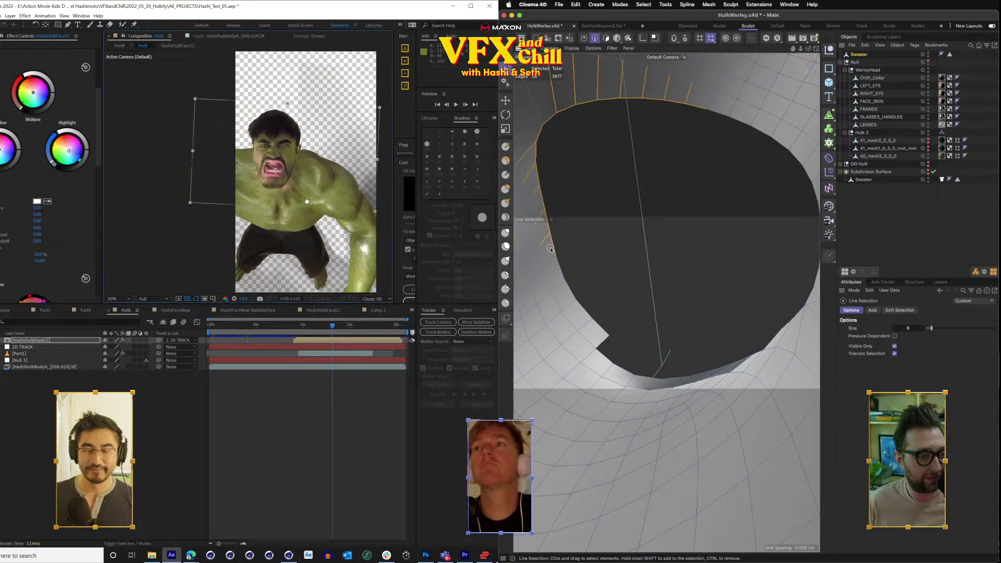
left_click_drag(323, 327, 315, 331)
left_click_drag(563, 281, 584, 307)
left_click_drag(315, 331, 308, 335)
mouse_move(584, 307)
left_mouse_down()
mouse_move(612, 339)
mouse_move(603, 354)
mouse_move(625, 373)
mouse_move(656, 379)
mouse_move(744, 359)
left_mouse_up()
scroll(50, 172, "up", 5)
scroll(275, 199, "up", 2)
scroll(308, 200, "down", 1)
left_click_drag(349, 204, 318, 188)
left_click_drag(745, 359, 764, 346)
left_click_drag(318, 188, 316, 186)
left_click_drag(765, 346, 779, 327)
left_click_drag(316, 186, 283, 178)
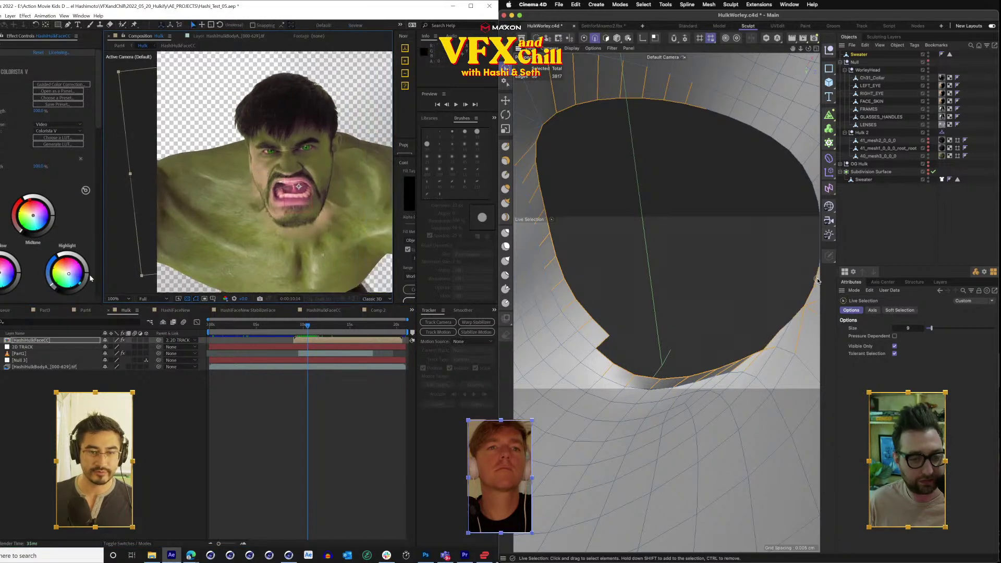
Fine-tune the Colorista V Midtone brightness on the HashiHulkFaceCC layer in After Effects.
scroll(751, 267, "down", 4)
left_click_drag(53, 215, 53, 212)
scroll(751, 267, "up", 3)
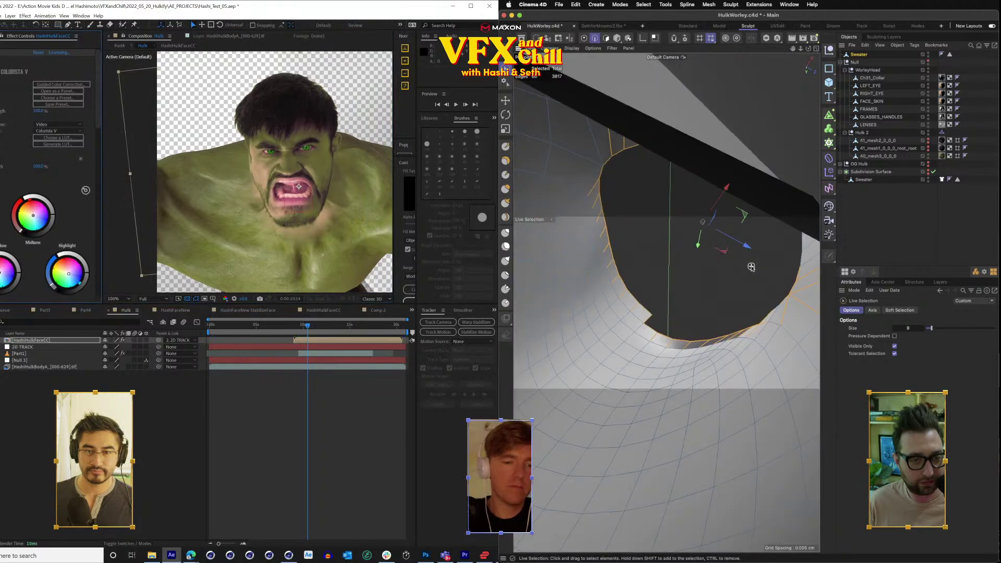
scroll(752, 267, "up", 2)
scroll(751, 267, "down", 1)
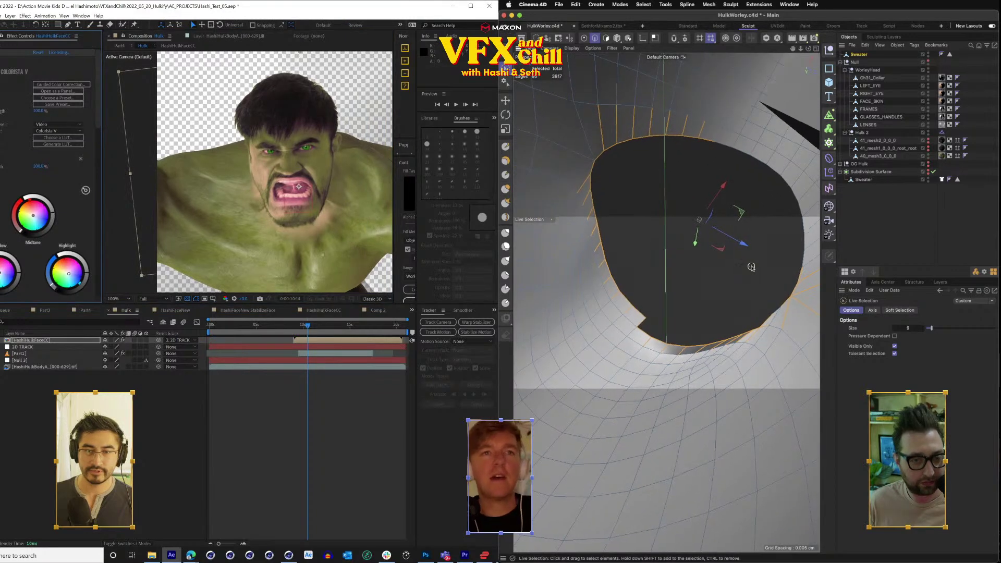
scroll(751, 267, "up", 1)
Select the ring of faces around the sweater's neck opening in Cinema 4D, and save the After Effects project.
left_click(606, 40)
scroll(308, 207, "down", 2)
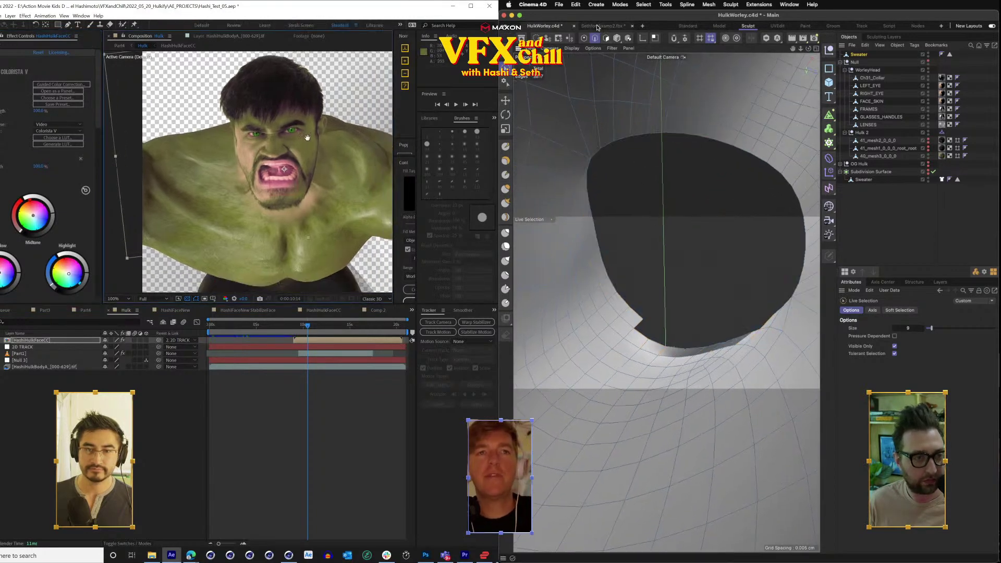
scroll(306, 229, "up", 2)
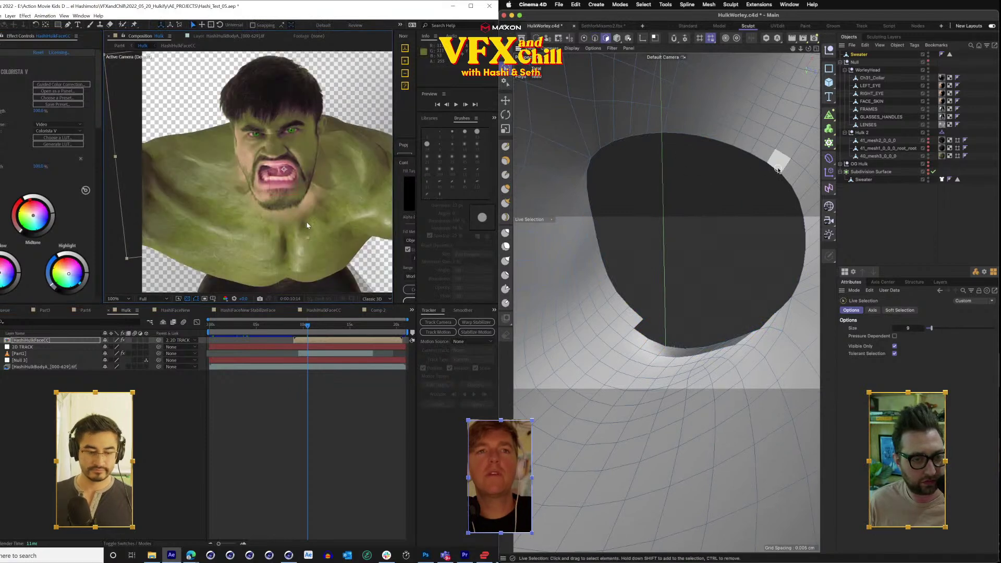
key("ctrl+s")
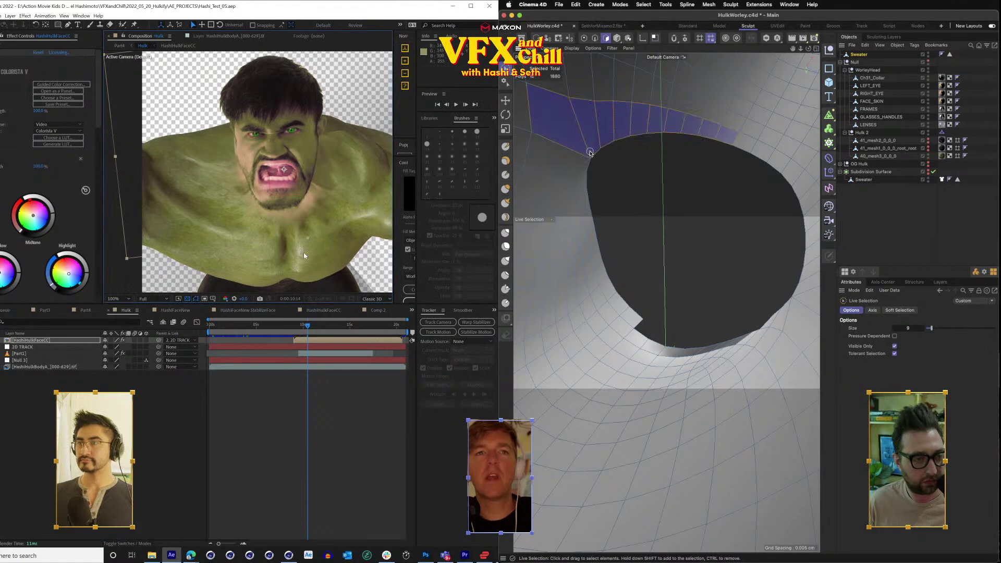
left_click_drag(585, 162, 587, 200)
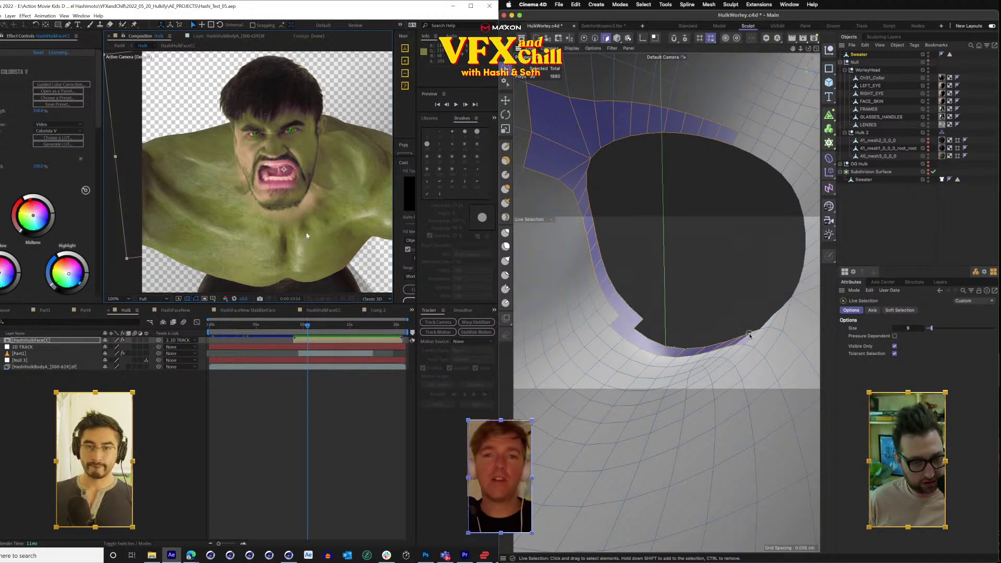
left_click_drag(787, 304, 794, 293)
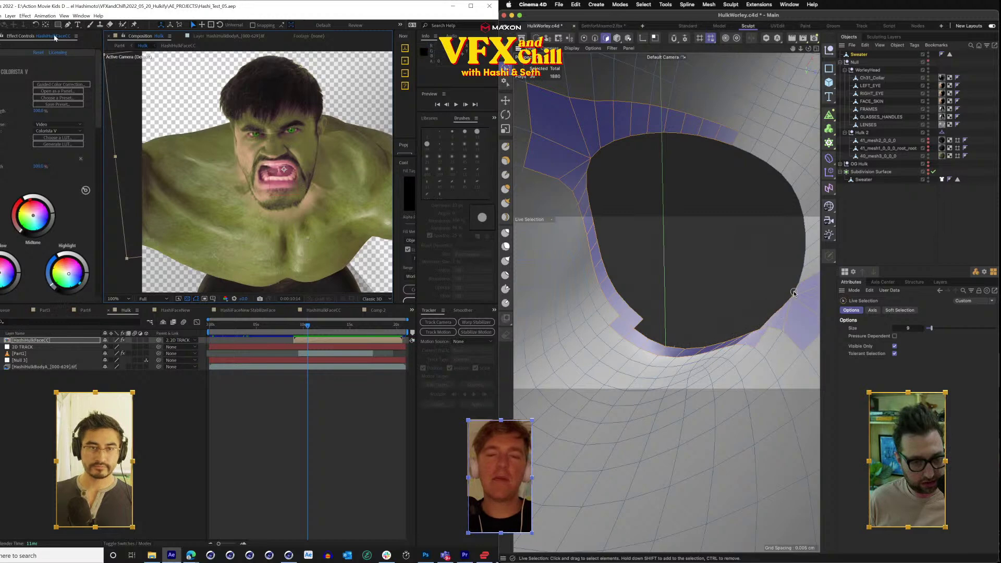
Open the HashiHulkFaceCC composition in After Effects and delete the early run of Mask 2 Mask Path keyframes on HashiHulkFaceCC.mov.
left_click(68, 25)
left_click(60, 340)
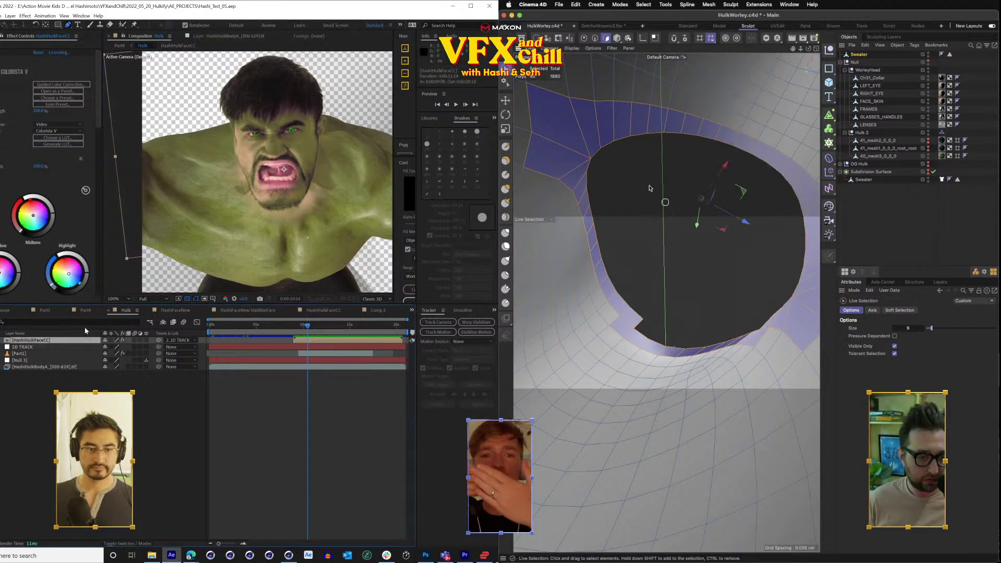
left_click(600, 126, "ctrl")
double_click(38, 342)
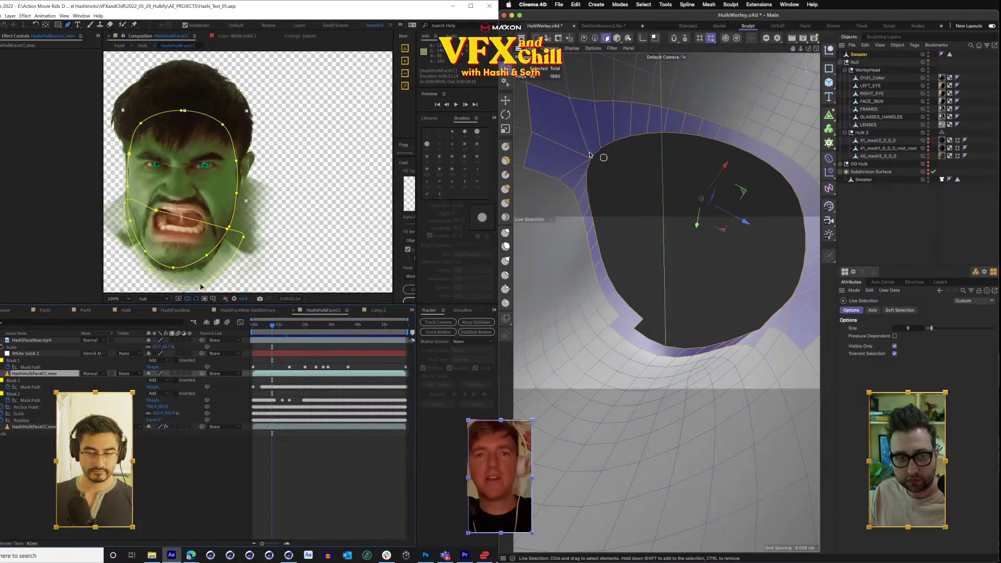
left_click(202, 285)
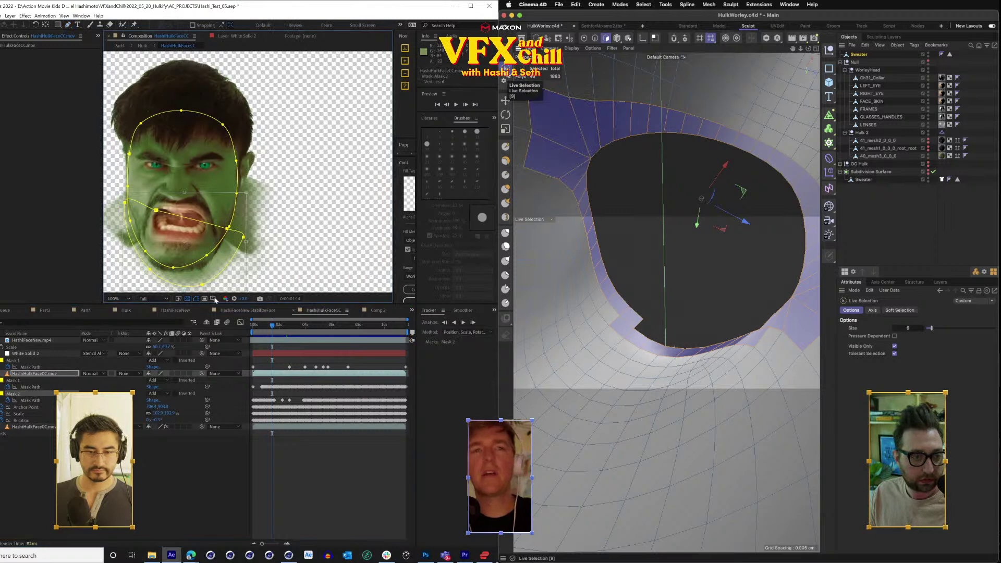
key("equal")
key("equal")
left_click_drag(295, 395, 219, 403)
key("Delete")
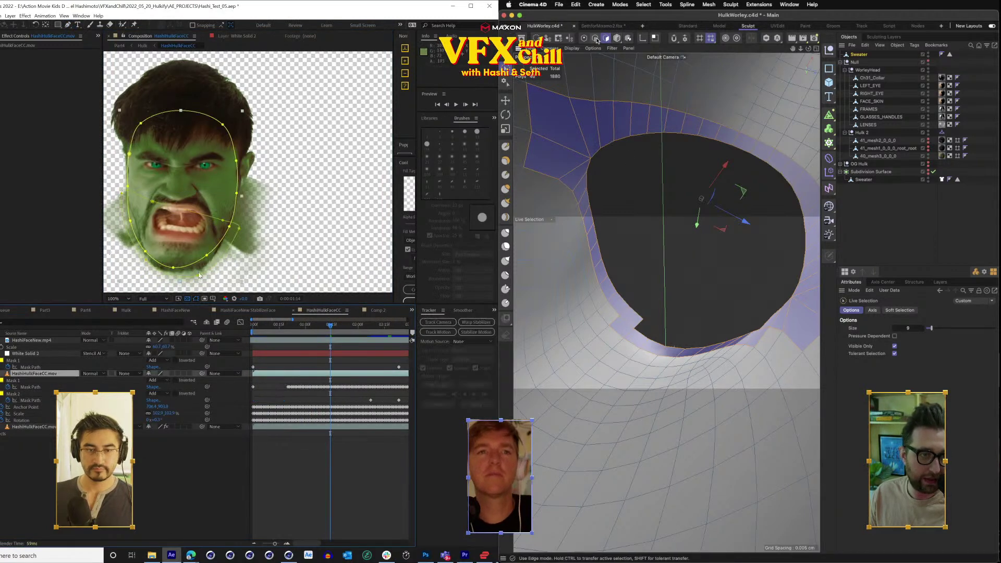
Pull Mask 2's chin and cheek points inward at 0:00:01:14 in After Effects, and activate Scale for the sweater's neck faces in Cinema 4D.
left_click(608, 40)
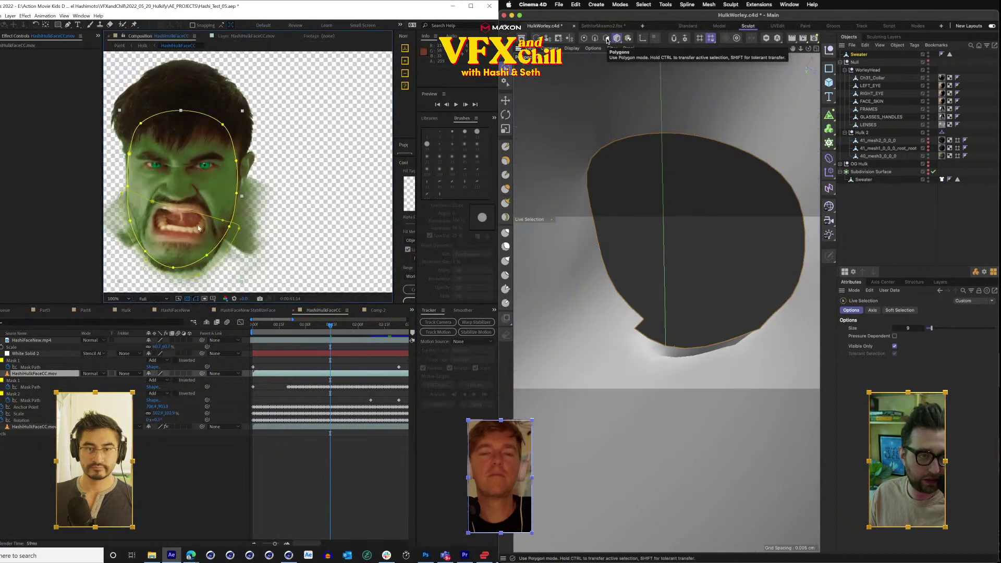
left_click(202, 271)
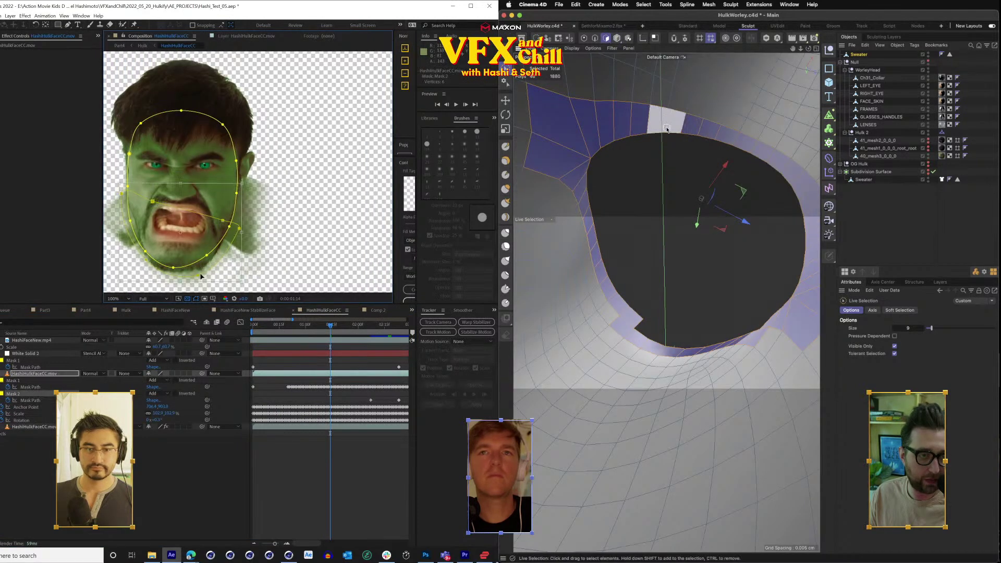
left_click_drag(202, 271, 203, 269)
left_click(503, 131)
left_click_drag(732, 281, 586, 216)
left_click(124, 195)
left_click_drag(662, 231, 662, 231)
left_click_drag(124, 195, 129, 186)
scroll(662, 231, "up", 3)
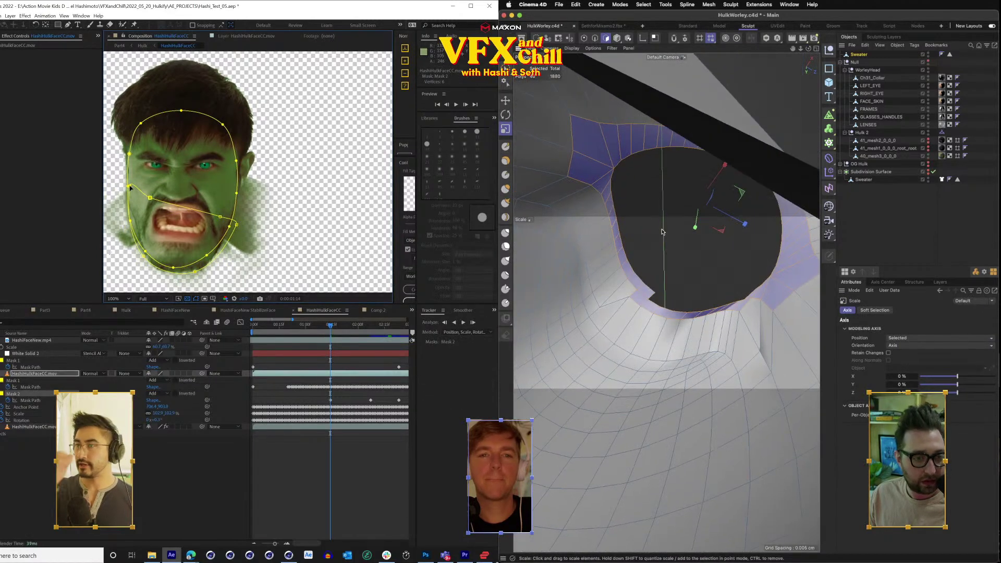
Move the HashiHulkFaceCC composition to 0:00:00:22 in After Effects, and scale down the selected neck-opening faces in Cinema 4D.
left_click_drag(808, 49, 665, 302)
scroll(710, 188, "up", 3)
left_click_drag(327, 325, 292, 325)
key("s")
scroll(678, 250, "down", 5)
scroll(678, 250, "down", 10)
scroll(679, 250, "up", 5)
left_click_drag(808, 48, 808, 48)
left_click_drag(659, 196, 660, 196)
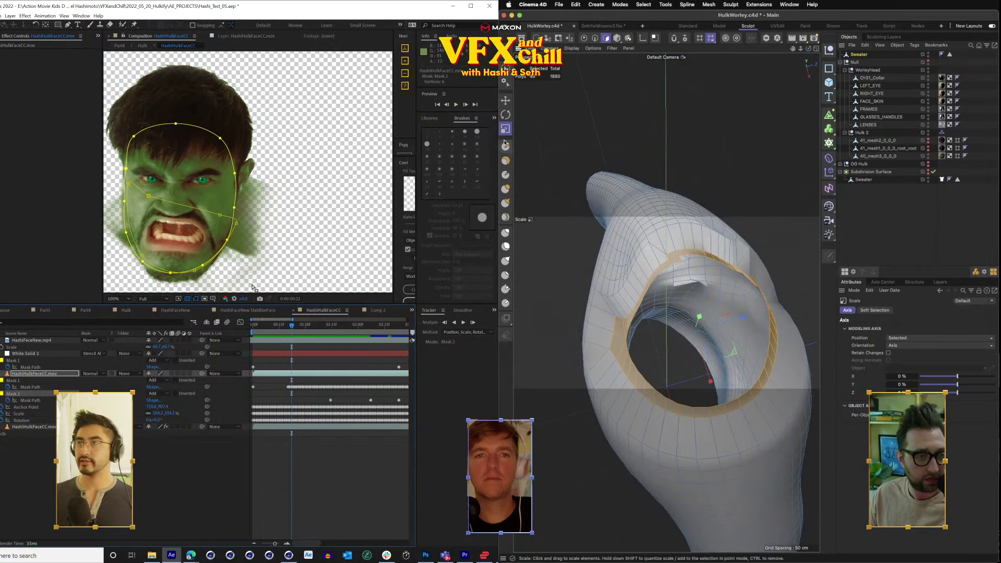
left_click_drag(809, 231, 761, 248)
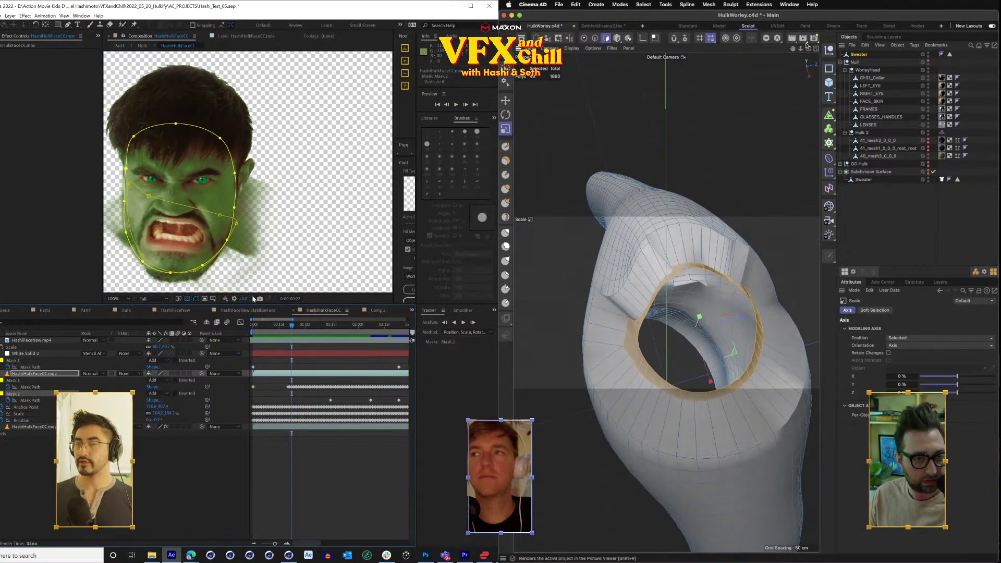
Show the Null group with the head and Hulk body again, and check the sweater's neckline from behind.
left_click_drag(808, 49, 808, 48)
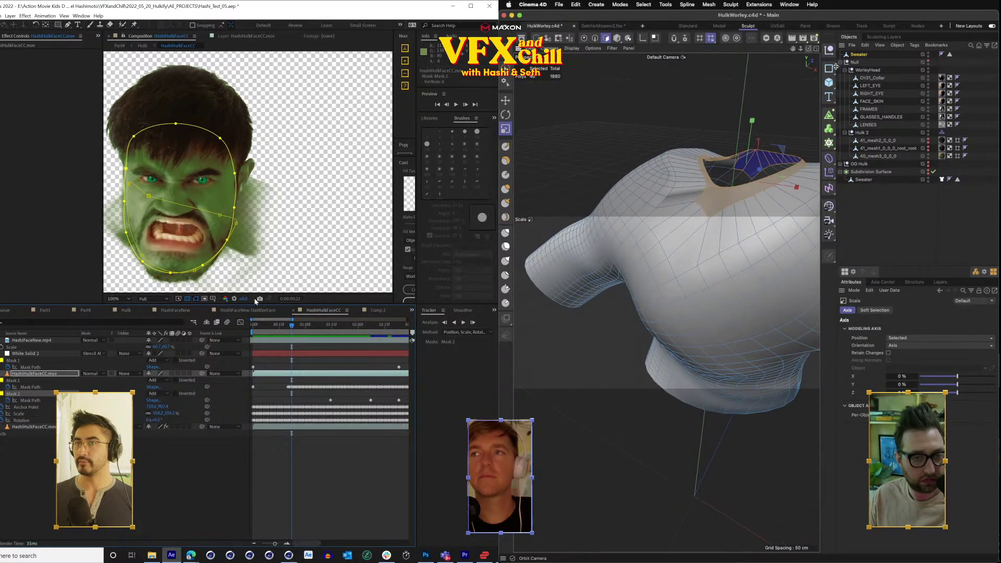
left_click(928, 67)
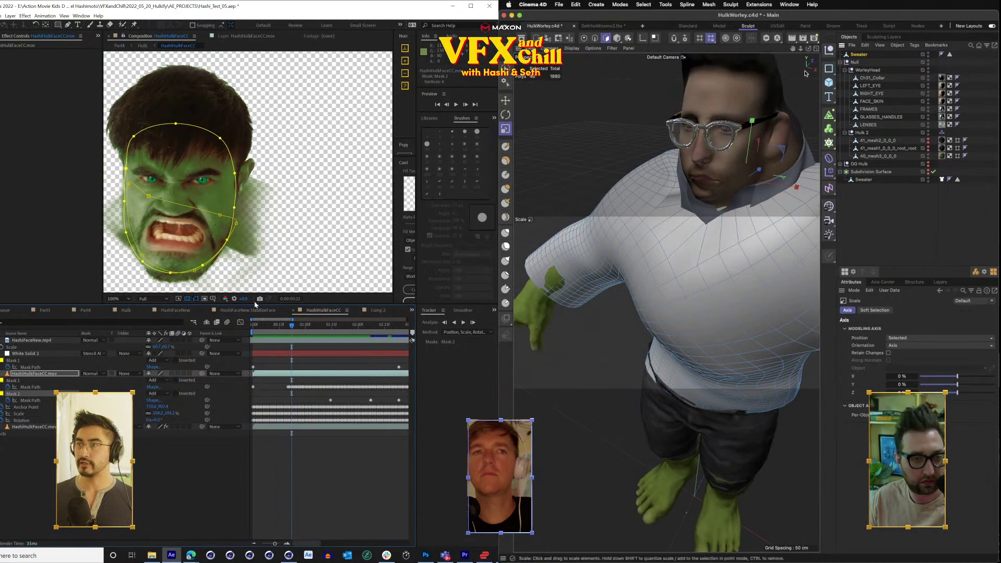
left_click_drag(808, 48, 809, 49)
scroll(761, 232, "down", 5)
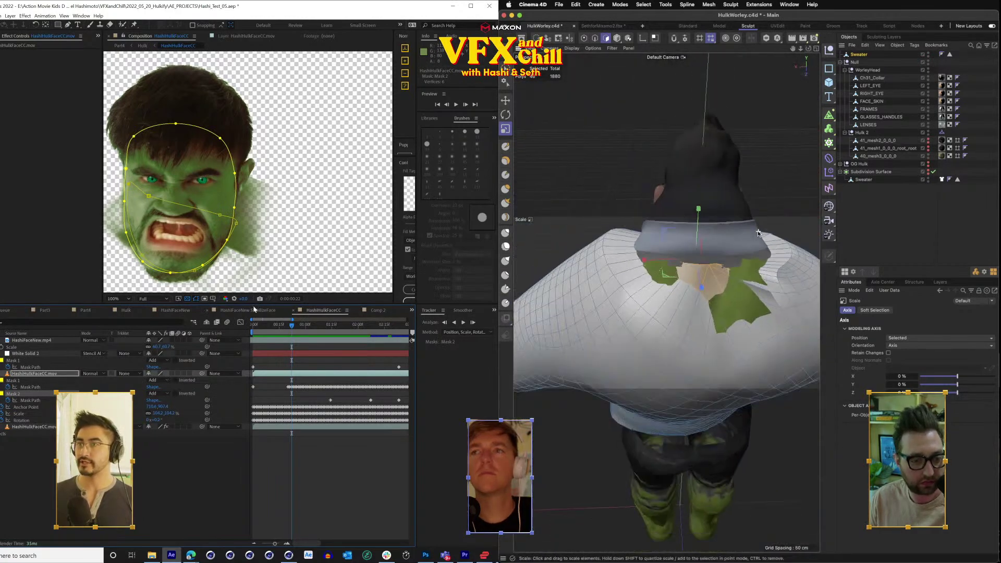
Reposition the sweater's selected neck-opening faces vertically and toward the back of the character's collar in Cinema 4D.
left_click_drag(772, 183, 798, 177)
left_click_drag(667, 302, 613, 282, "alt")
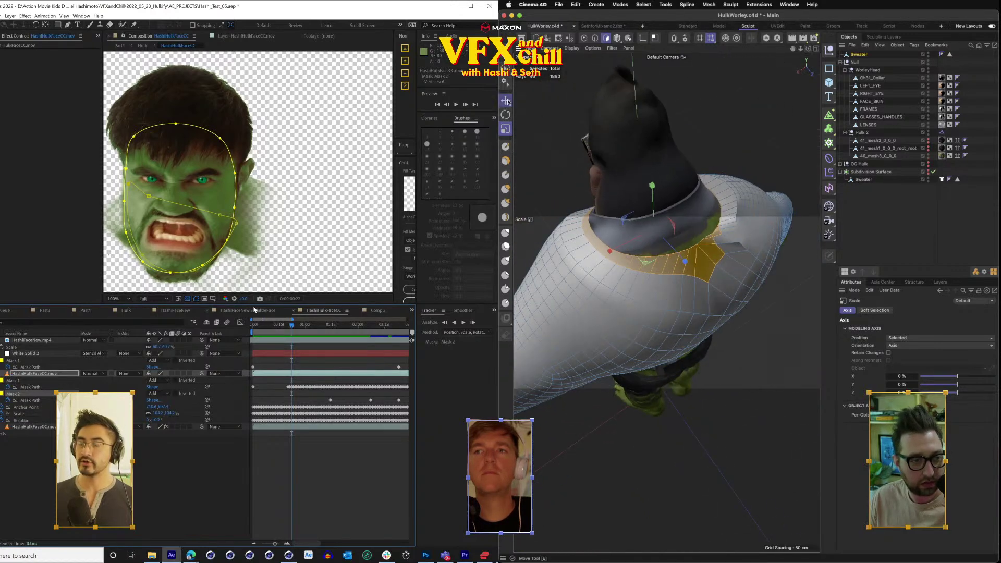
left_click_drag(683, 261, 685, 262)
left_click_drag(653, 196, 651, 187)
left_click_drag(683, 252, 677, 247)
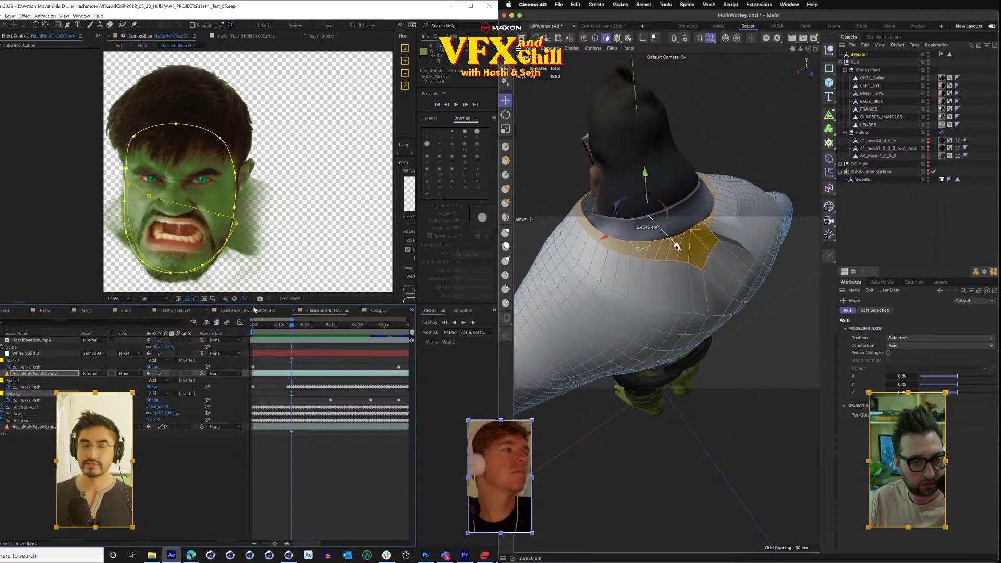
left_click_drag(620, 290, 670, 304)
left_click_drag(558, 323, 624, 307)
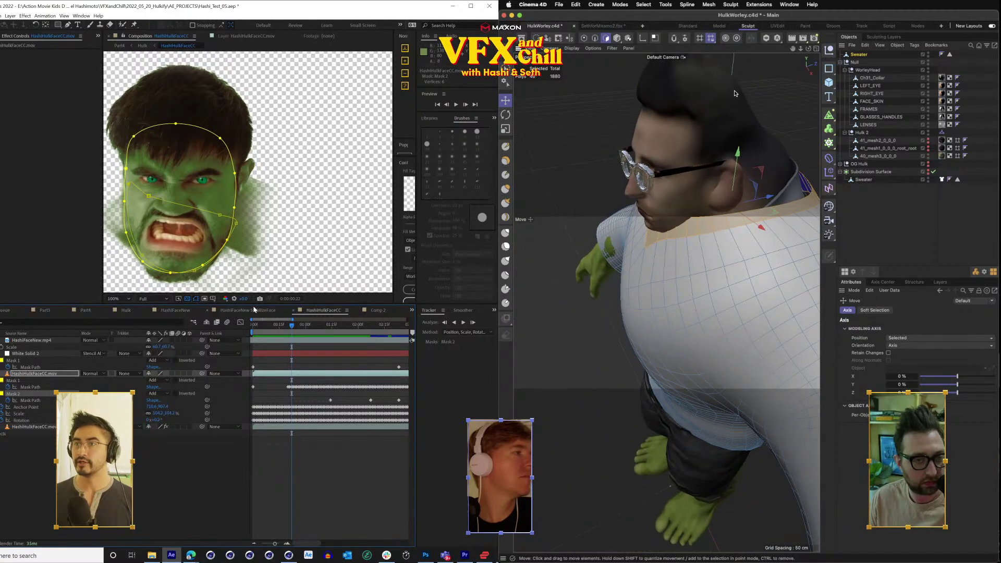
left_click_drag(808, 49, 840, 23)
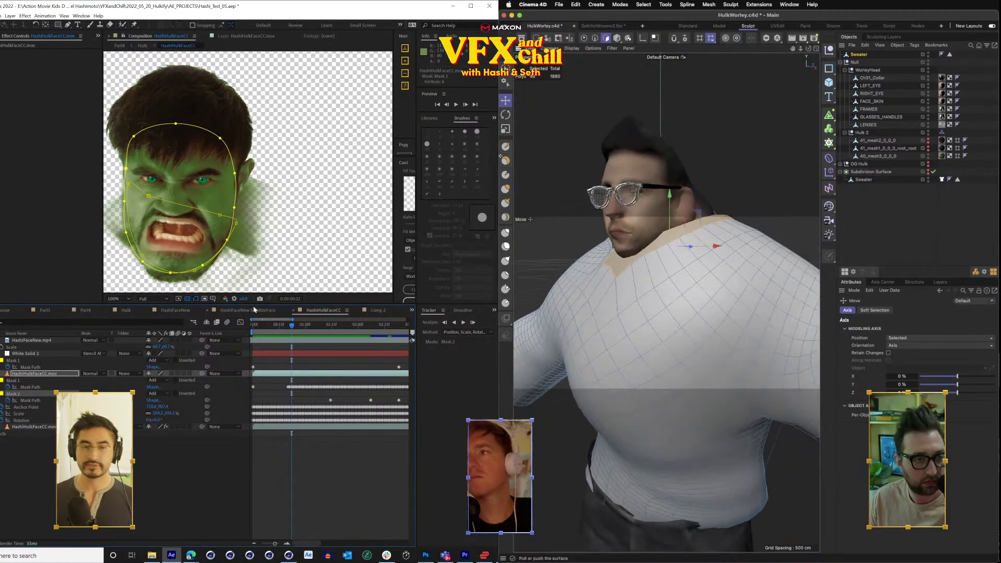
left_click(127, 235)
left_click_drag(657, 228, 655, 237)
mouse_move(808, 49)
left_mouse_down()
mouse_move(792, 94)
mouse_move(792, 78)
mouse_move(827, 52)
left_mouse_up()
Delete the dense runs of Mask 1 Mask Path keyframes after 0:00:00:22 on HashiHulkFaceCC.mov in After Effects, keeping a few widely spaced ones.
left_click(290, 388)
key("Delete")
left_click(292, 387)
left_click_drag(295, 383, 317, 397)
left_click_drag(808, 49, 809, 49)
left_click_drag(318, 397, 330, 389)
left_click_drag(809, 49, 810, 51)
key("Delete")
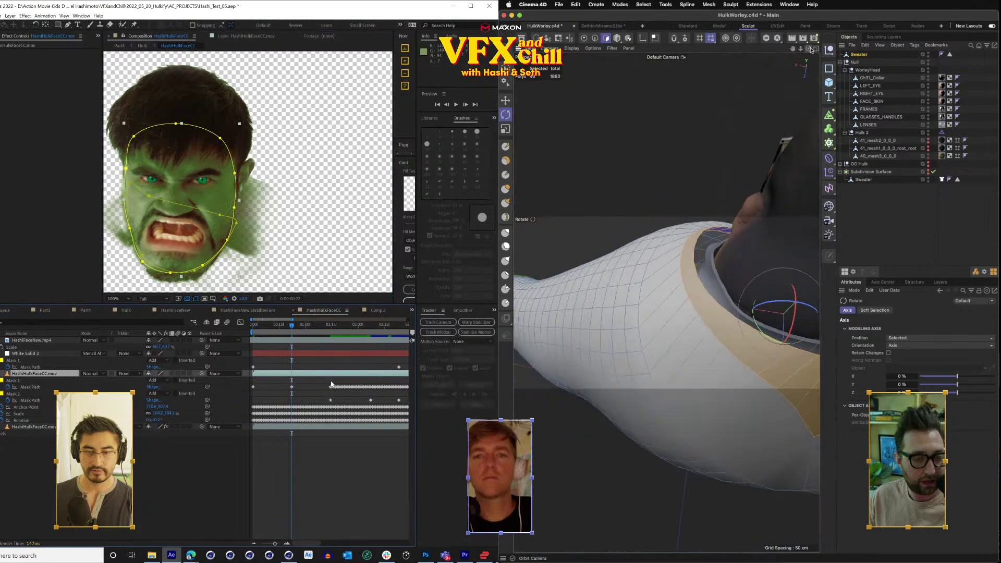
left_click_drag(731, 190, 732, 190)
left_click_drag(332, 383, 351, 395)
left_click_drag(732, 190, 732, 191)
left_click_drag(350, 396, 394, 397)
key("Delete")
left_click_drag(809, 49, 810, 49)
key("Delete")
Pull Mask 1's lower chin point down at an earlier frame in After Effects, and clear the neck-face selection in Cinema 4D.
left_click_drag(295, 329, 285, 329)
left_click_drag(810, 49, 809, 48)
left_click_drag(285, 330, 268, 329)
left_click_drag(809, 48, 808, 49)
left_click(270, 331)
left_click_drag(148, 270, 147, 276)
left_click(506, 100)
left_click(723, 108)
Reshape Mask 1's chin outline near the start of the HashiHulkFaceCC composition, and lower Mask 2's chin point at 0:00:01:29.
left_click(256, 326)
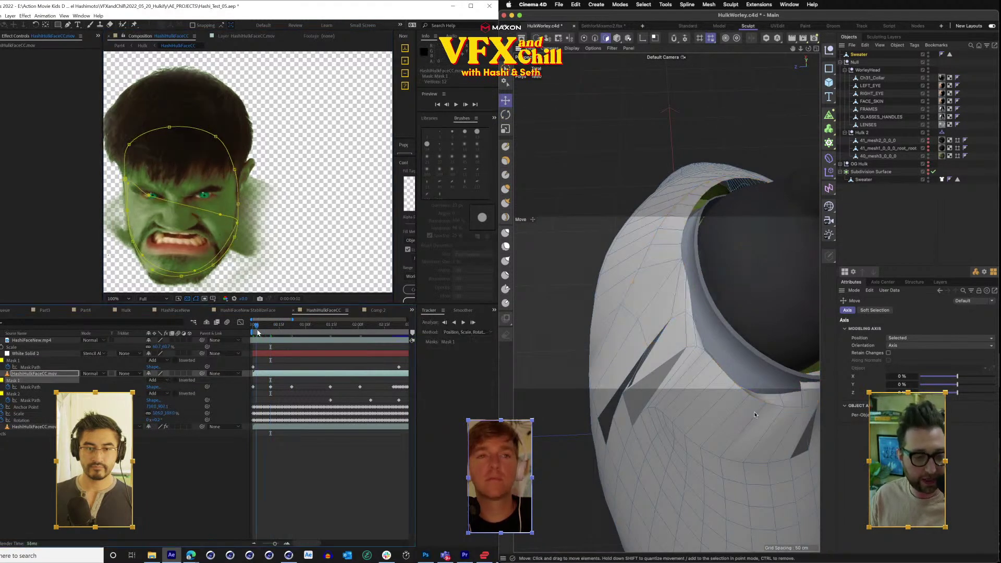
left_click_drag(748, 334, 746, 333)
left_click_drag(152, 270, 183, 286)
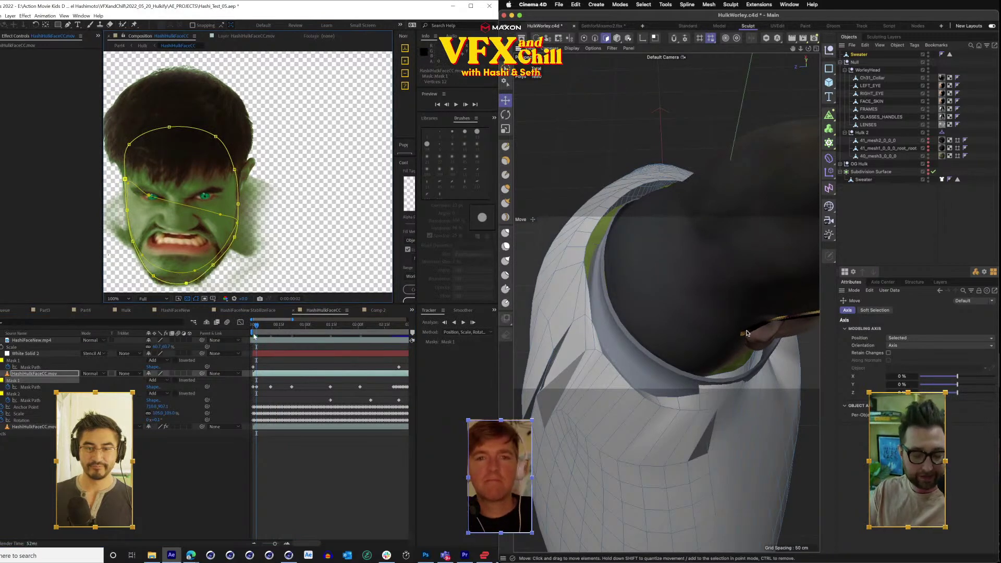
left_click_drag(255, 329, 357, 334)
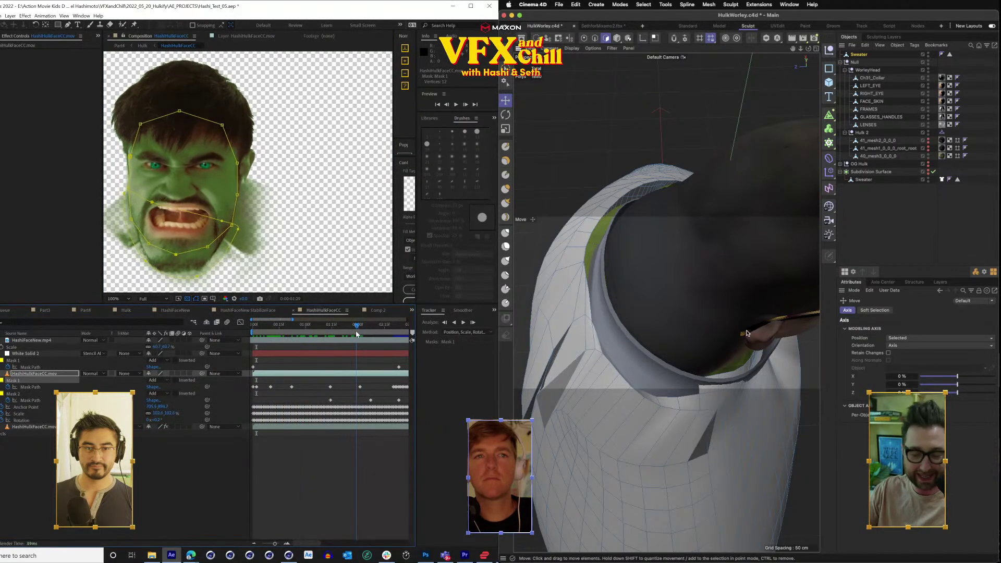
left_click_drag(151, 255, 154, 265)
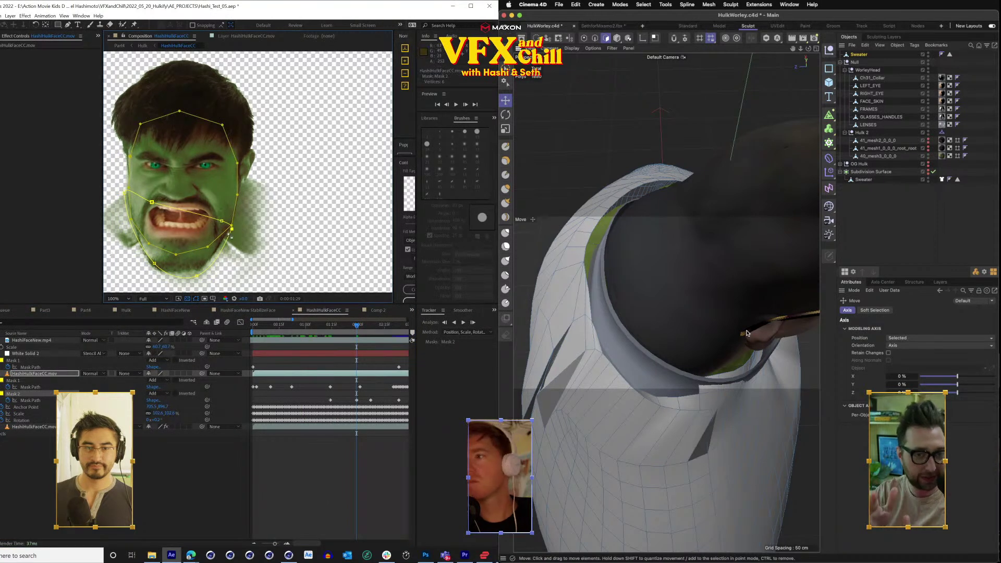
Open the Hulk composition in After Effects, go back to the start of the HashiHulkFaceCC layer, and save the project.
left_click(251, 311)
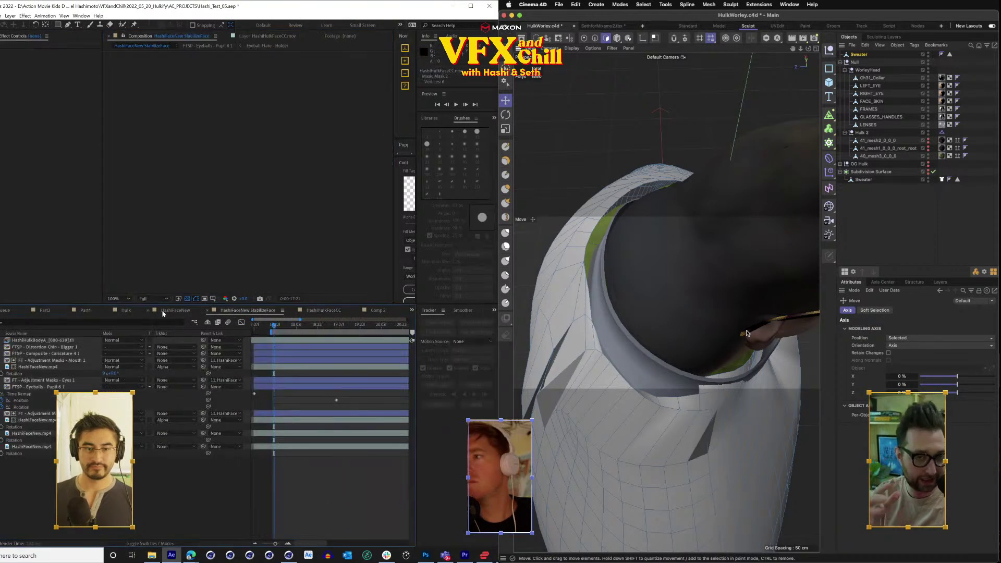
left_click(126, 311)
scroll(292, 177, "down", 1)
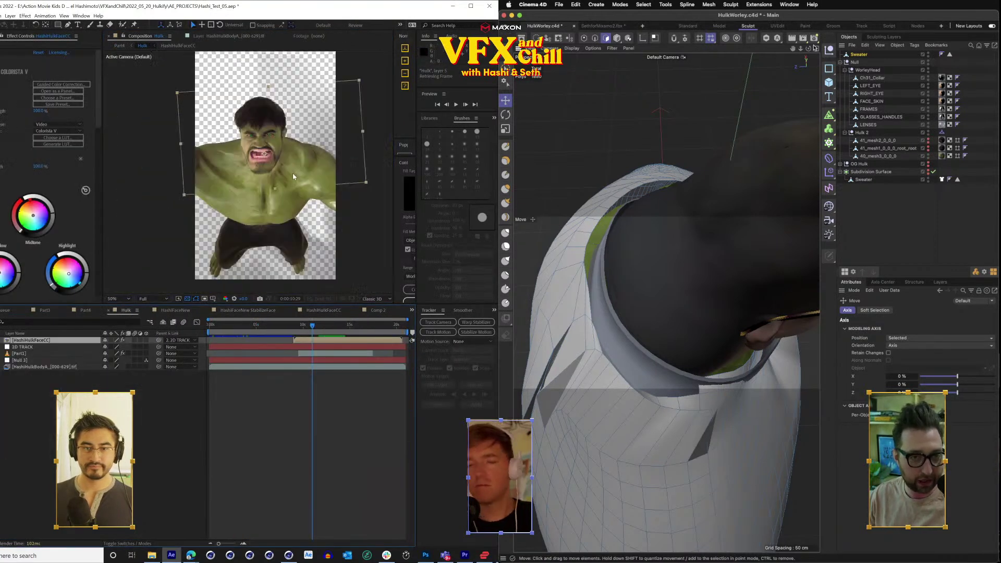
mouse_move(808, 49)
left_mouse_down()
mouse_move(800, 55)
mouse_move(782, 42)
mouse_move(797, 52)
left_mouse_up()
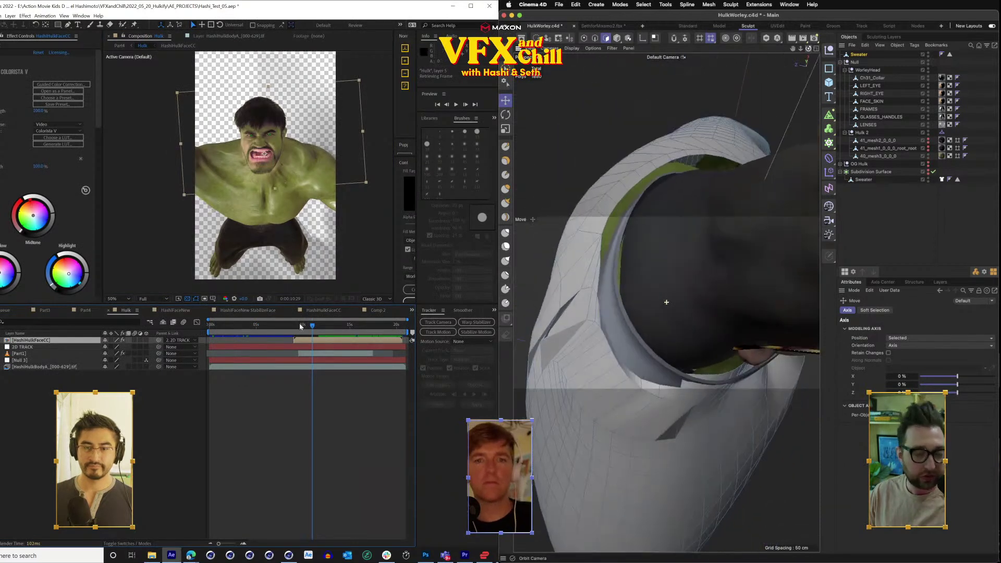
left_click_drag(312, 326, 295, 331)
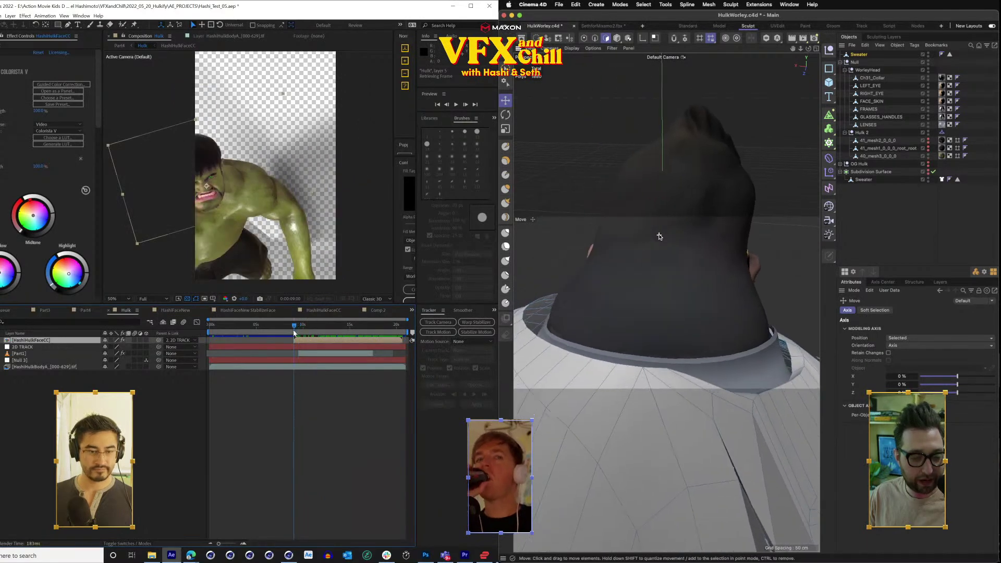
key("ctrl+s")
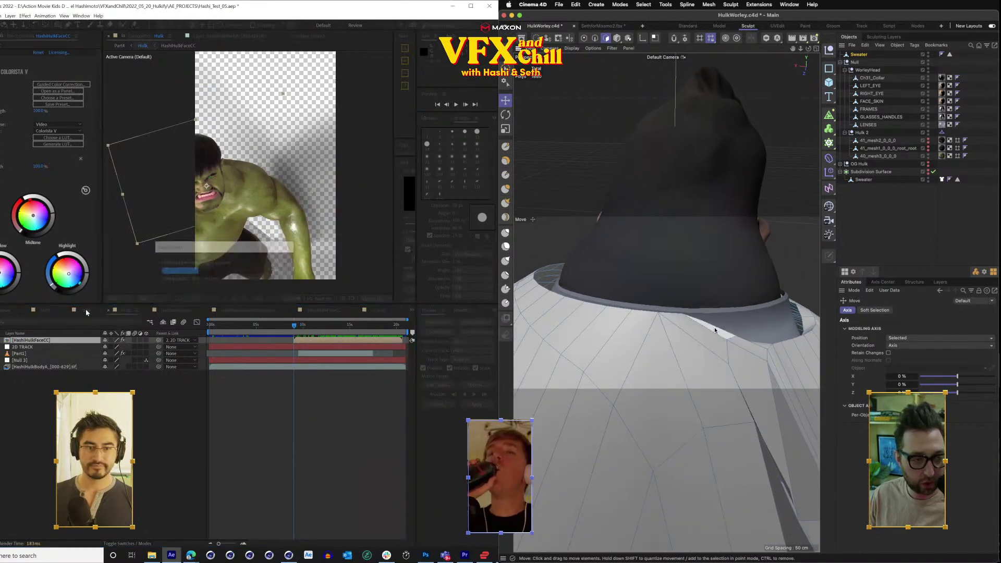
Scrub through the Part4 composition to review the Hulk composite over the staircase footage, and select the Hulk layer.
left_click(86, 311)
left_click_drag(305, 326, 285, 330)
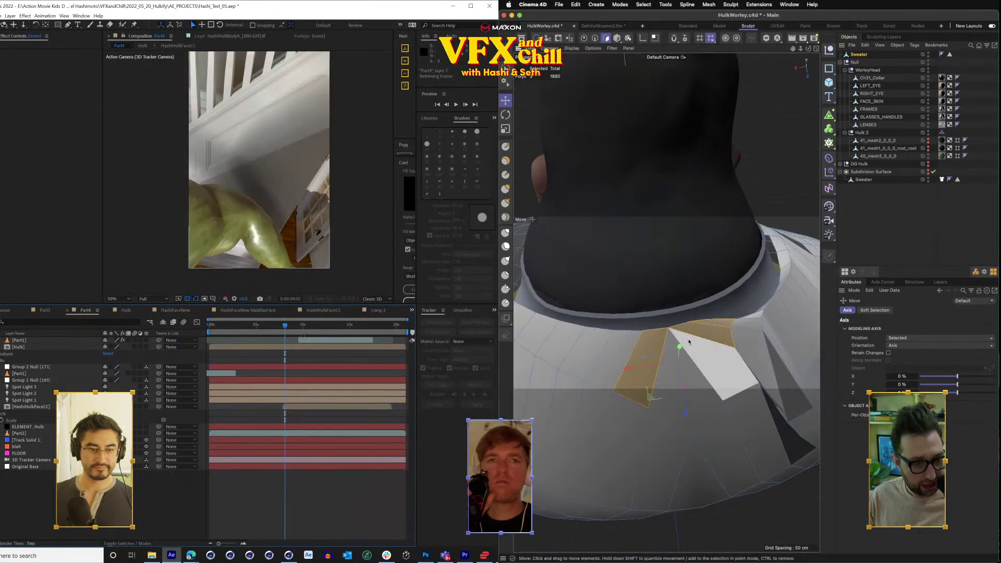
left_click_drag(288, 327, 331, 335)
left_click(58, 346)
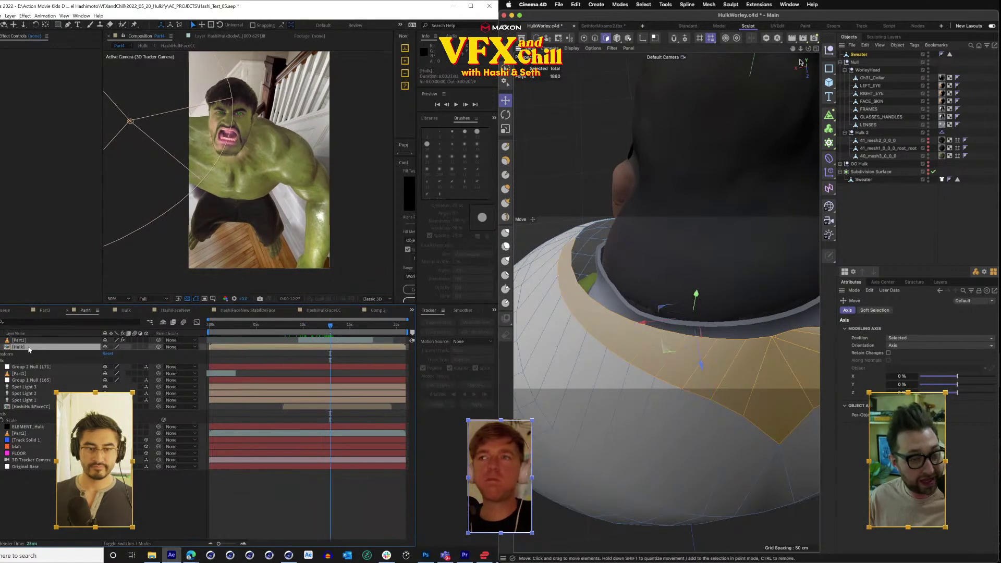
Return to the Hulk composition and add another effect below Colorista V on HashiHulkFaceCC, and select more of the sweater's neckline faces in Cinema 4D.
left_click(126, 310)
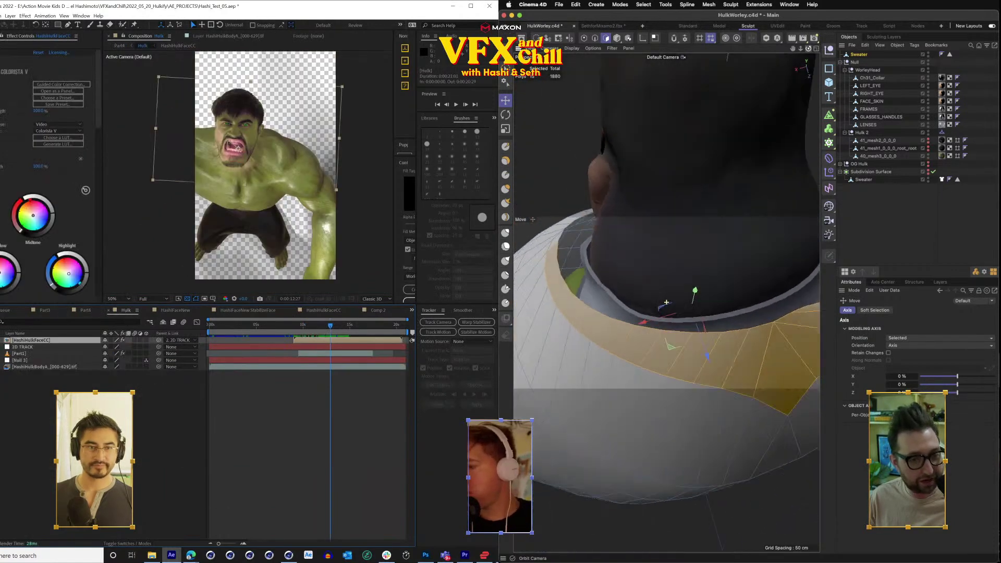
left_click(2, 52)
left_click(10, 52)
left_click(679, 327, "shift")
key("ctrl+space")
left_click(688, 321, "shift")
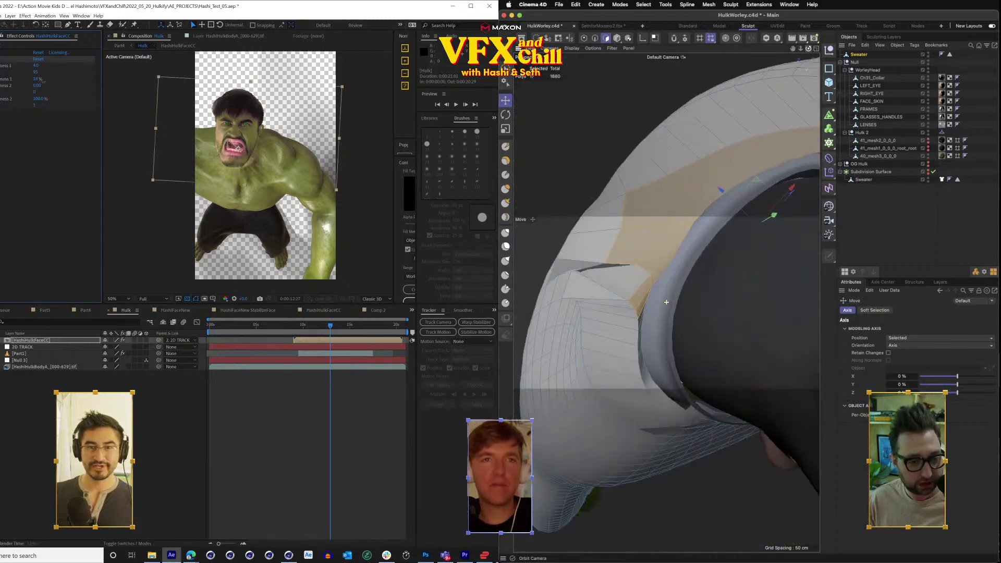
Extend the sweater's neckline face selection around the side of the collar with Live Selection, and move the faces inward toward the neck.
left_click_drag(667, 302, 690, 158)
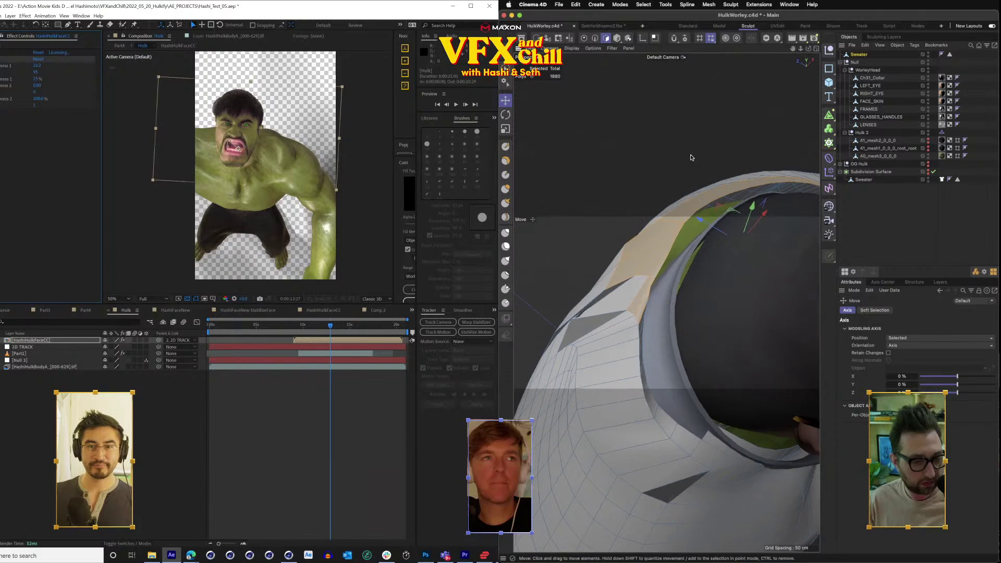
left_click_drag(764, 213, 756, 222)
key("super+z")
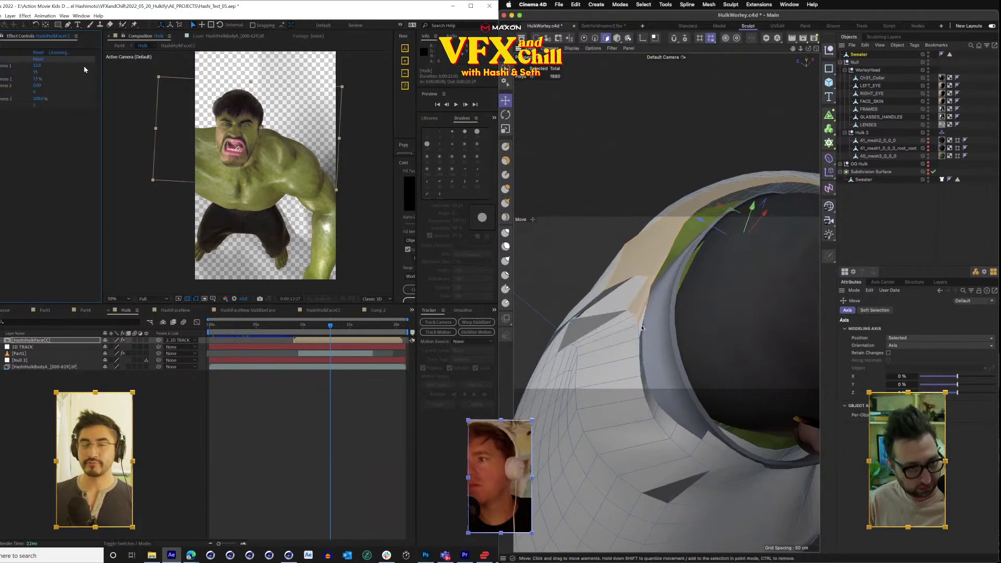
key("9")
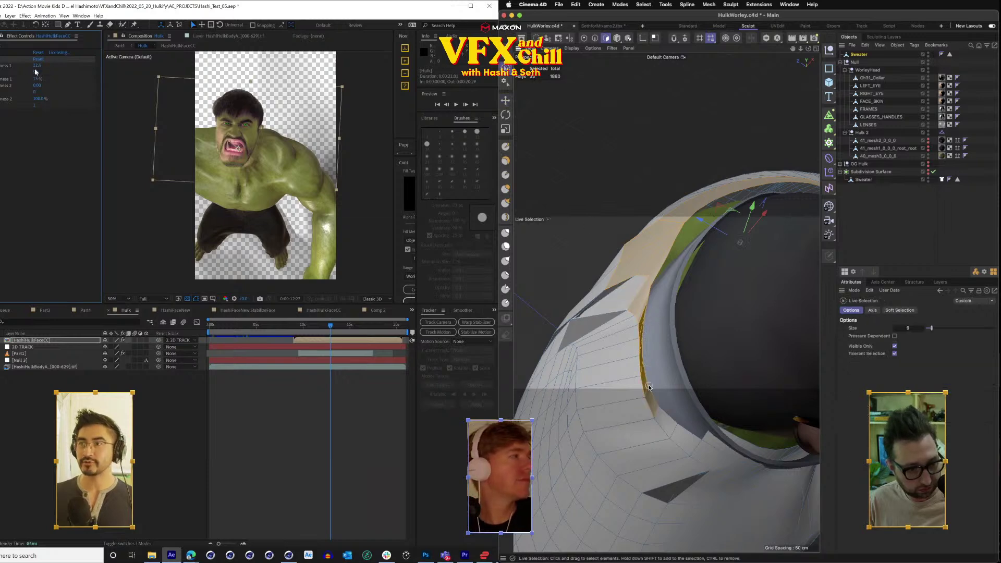
left_click_drag(669, 425, 726, 435)
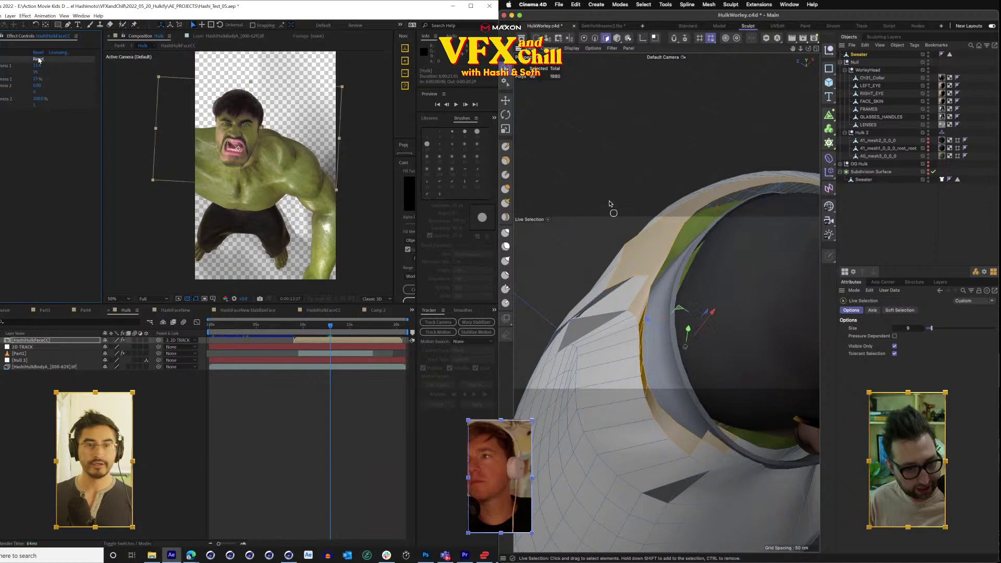
left_click_drag(646, 320, 690, 339)
Extend the Live Selection along the shoulder and down the front V of the sweater's neckline.
left_click_drag(809, 51, 597, 267)
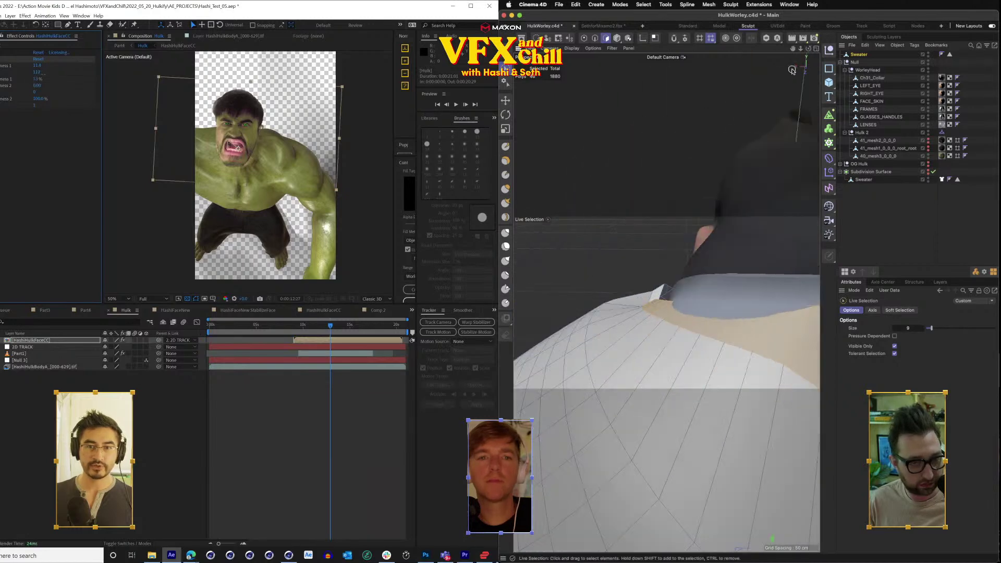
left_click_drag(807, 49, 788, 71)
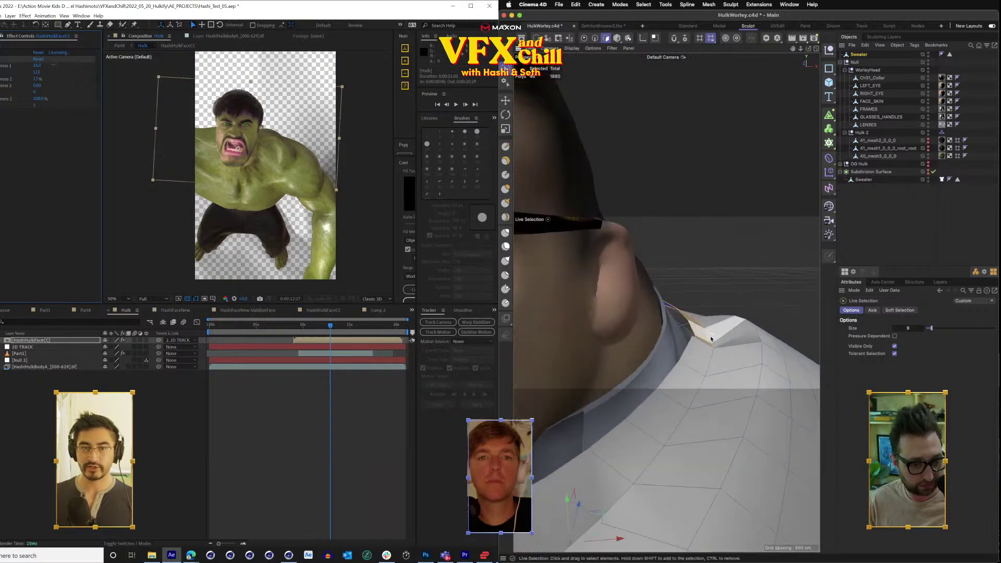
scroll(704, 339, "down", 10)
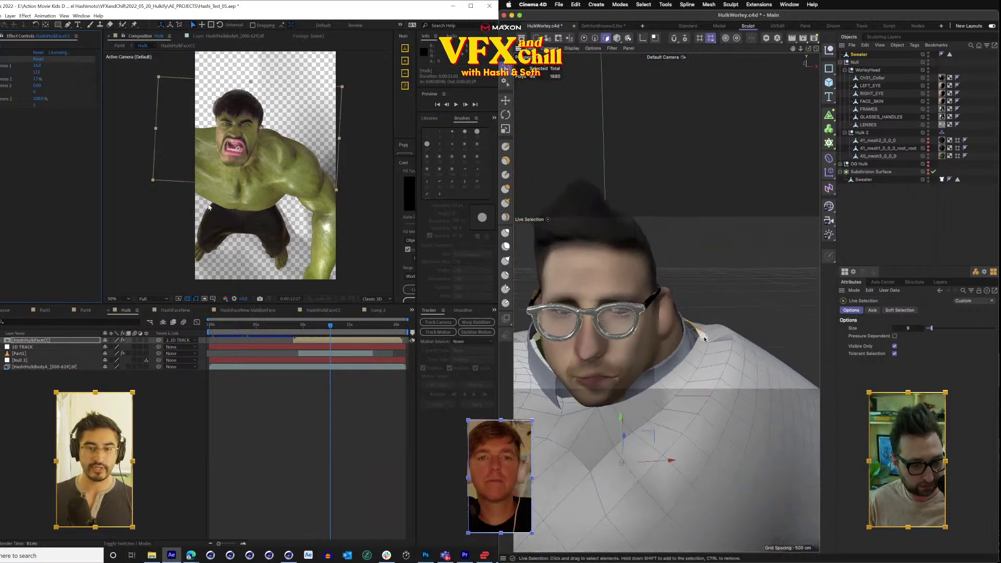
scroll(701, 340, "down", 8)
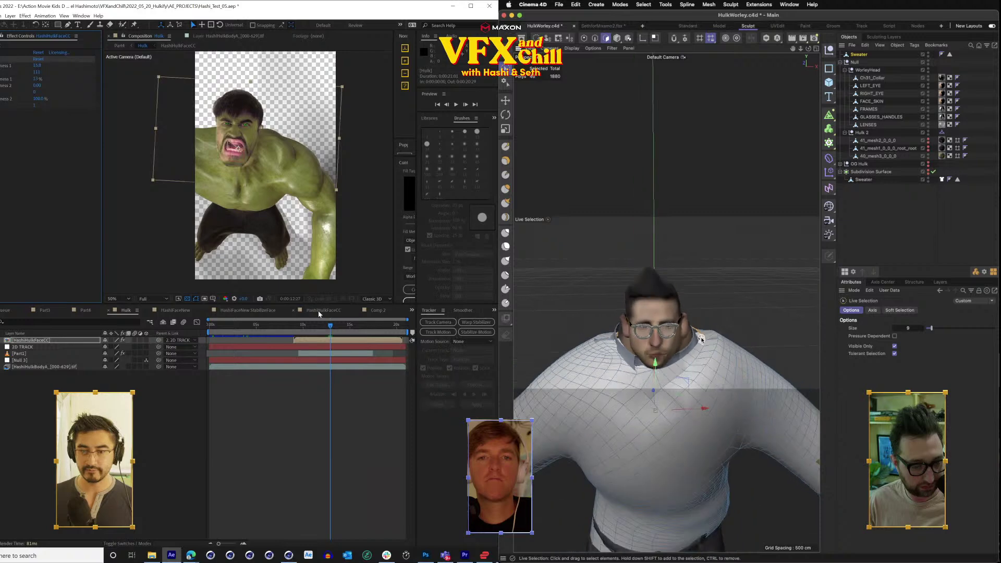
scroll(701, 340, "up", 10)
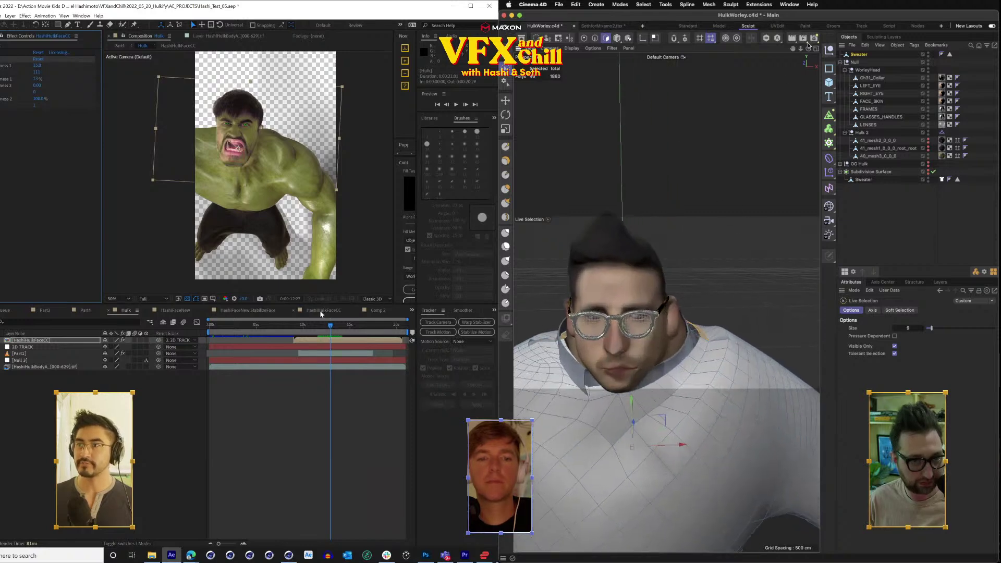
left_click_drag(808, 48, 766, 38)
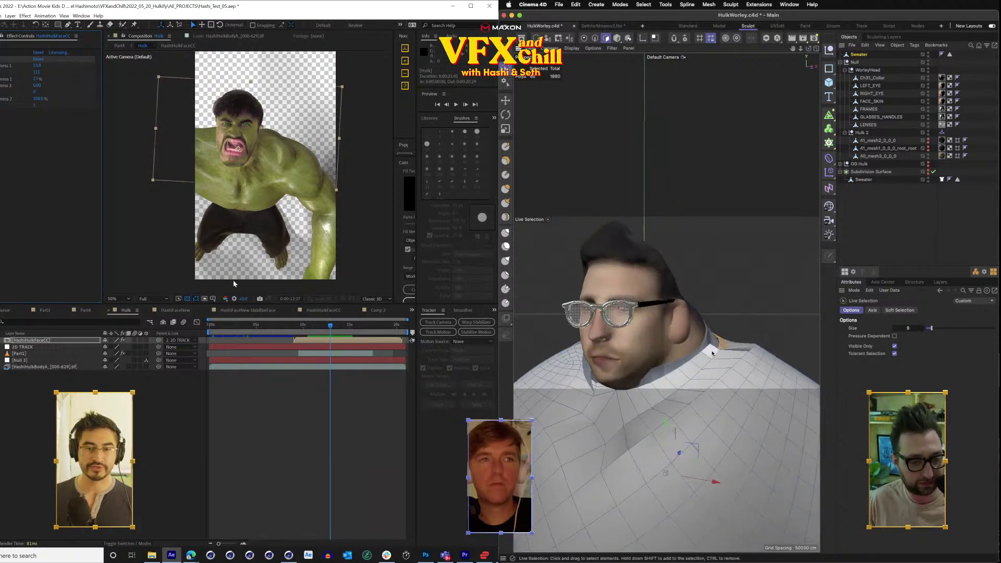
left_click_drag(651, 394, 608, 402)
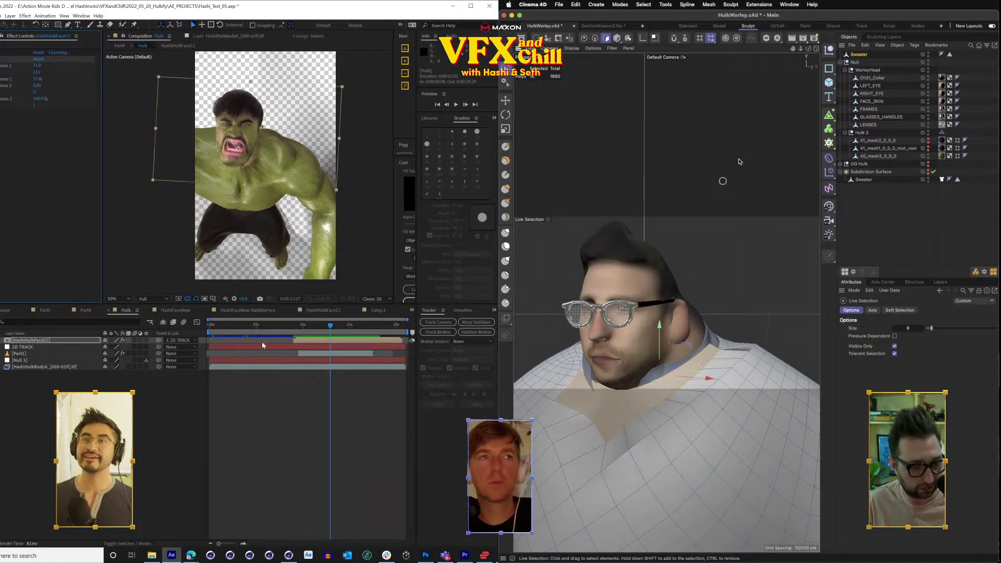
Add the faces on the other side of the neckline, shift the selection about 1 cm over the chest, and deselect the faces.
left_click_drag(563, 292, 649, 274)
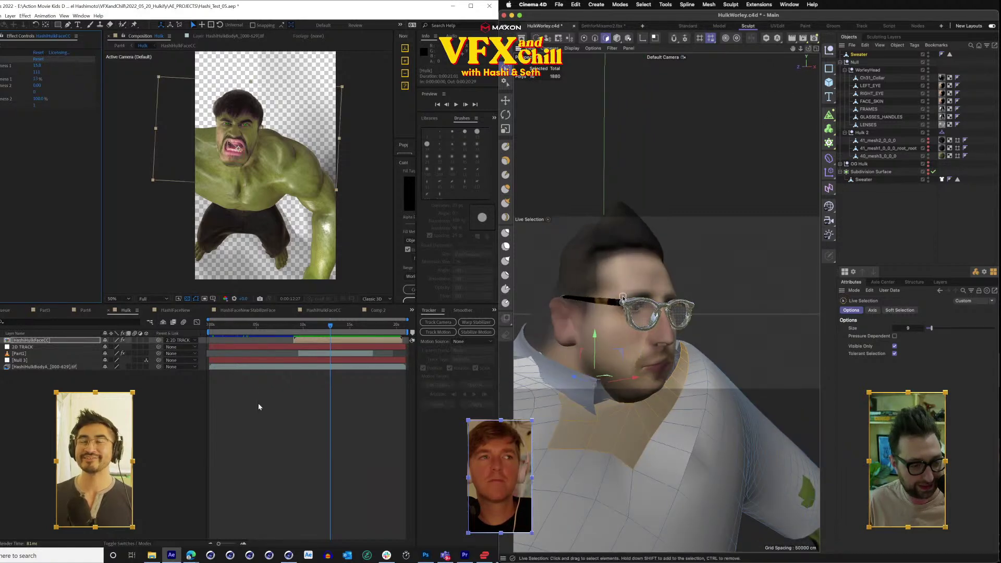
mouse_move(533, 360)
left_mouse_down()
mouse_move(566, 394)
mouse_move(588, 352)
left_mouse_up()
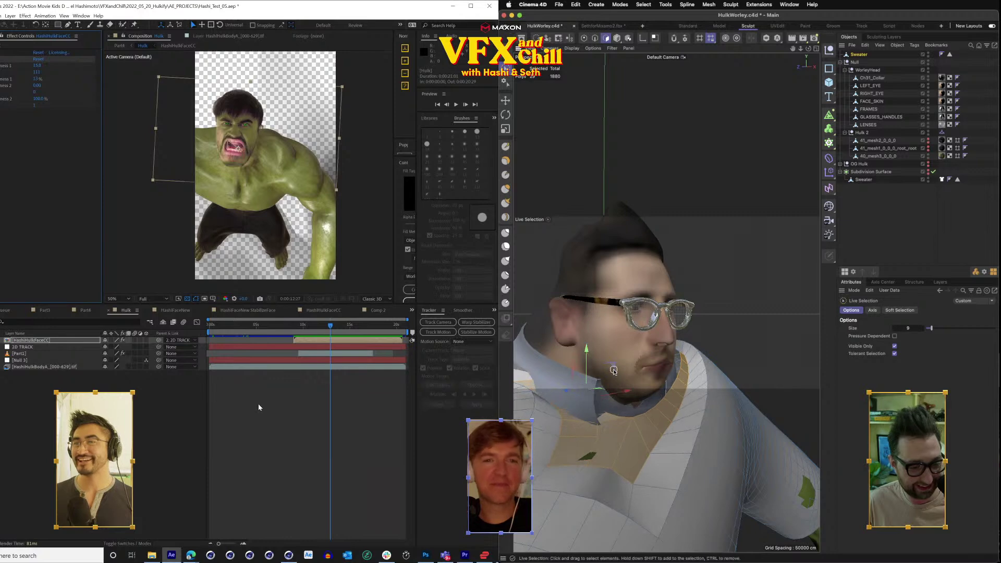
left_click_drag(567, 392, 569, 393)
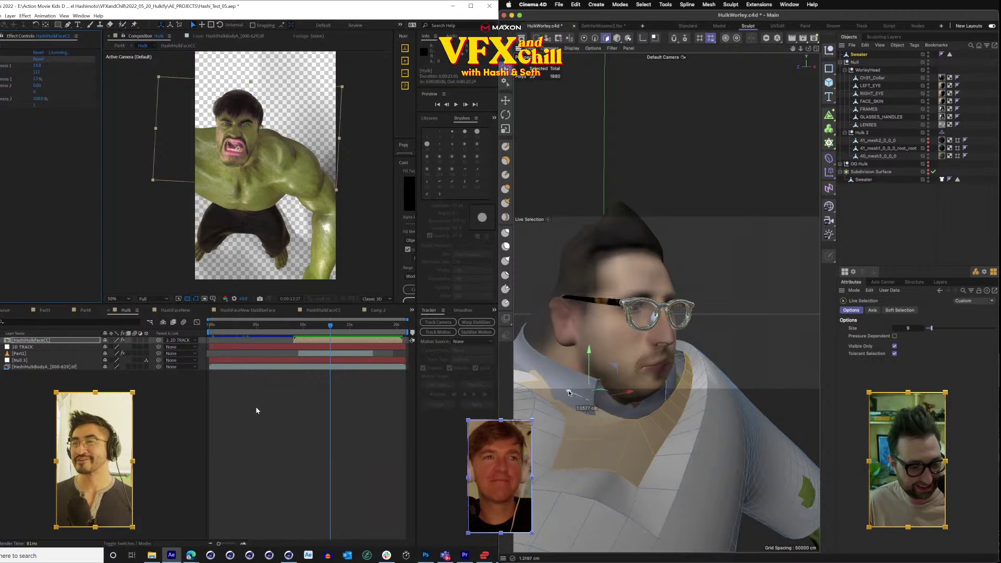
left_click_drag(814, 156, 776, 189)
left_click(776, 189)
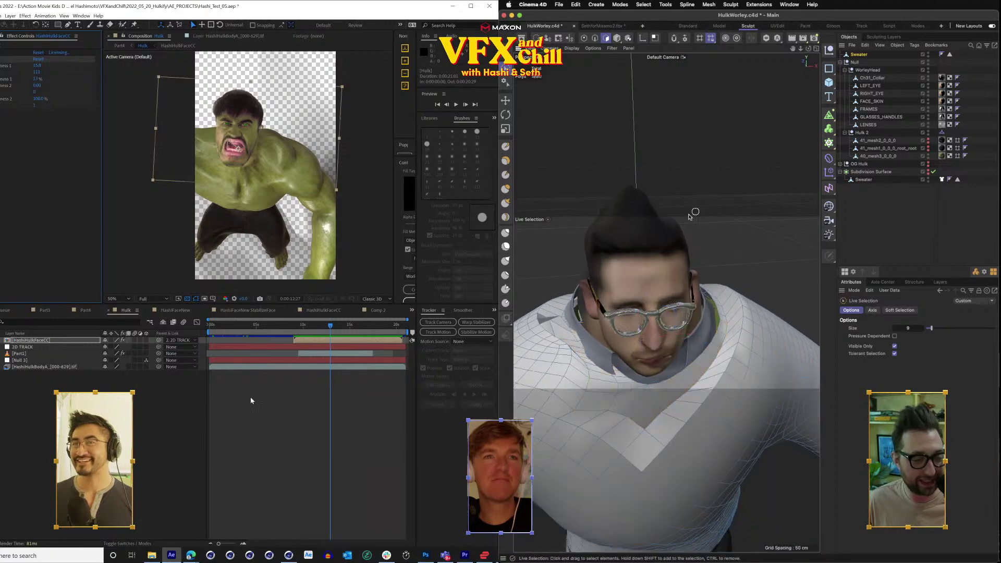
Smooth the front V of the sweater's neckline in Cinema 4D, and show an earlier frame of the Part4 composition in After Effects.
mouse_move(809, 48)
left_mouse_down()
mouse_move(828, 49)
mouse_move(787, 51)
mouse_move(822, 60)
left_mouse_up()
left_click_drag(579, 322, 650, 319)
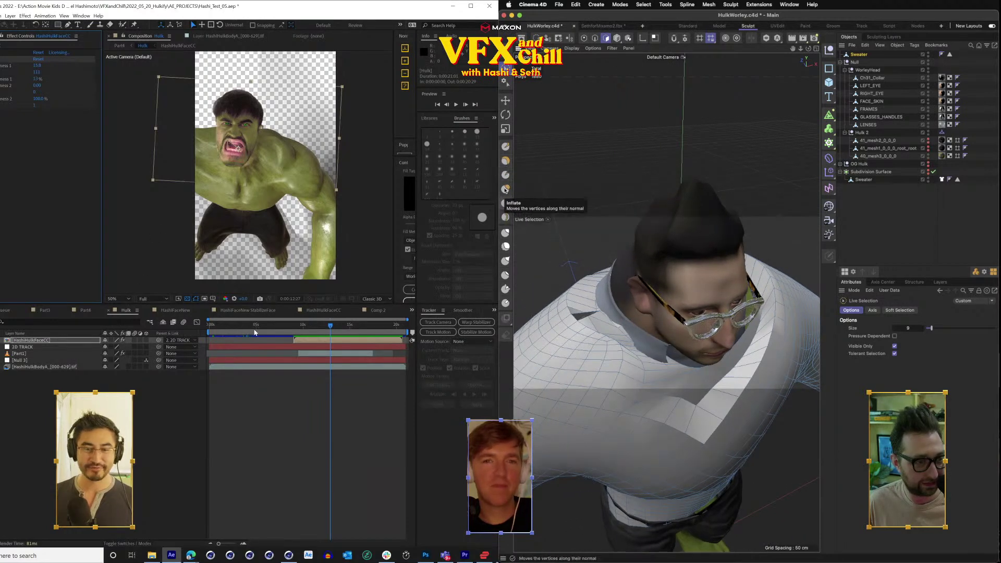
left_click(509, 253)
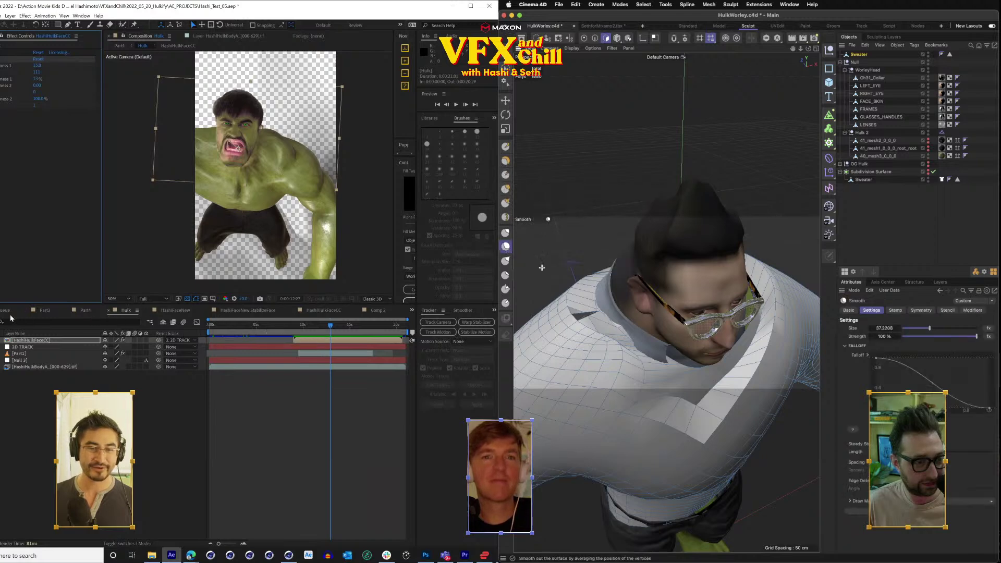
left_click(86, 310)
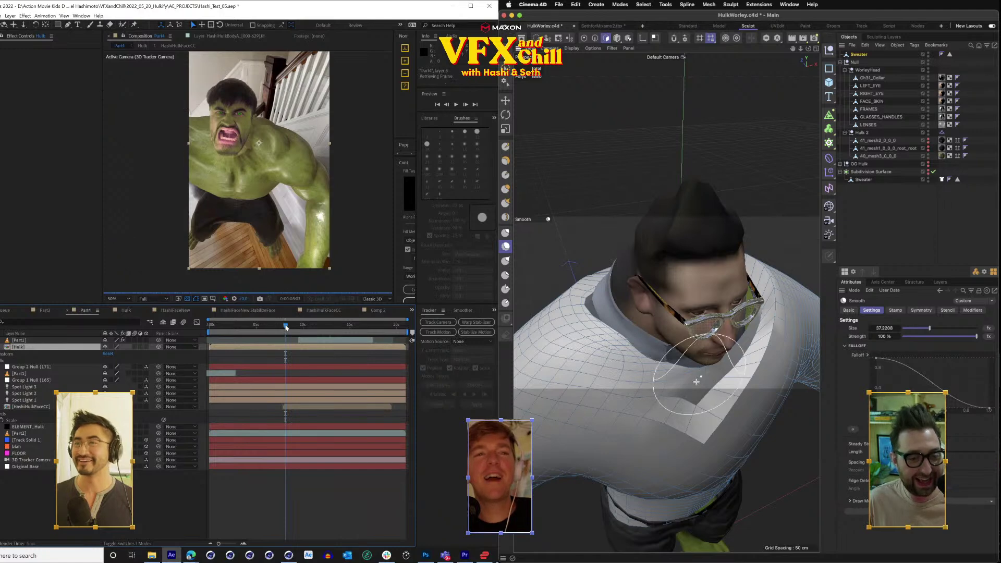
left_click(285, 330)
mouse_move(714, 391)
left_mouse_down()
mouse_move(697, 402)
mouse_move(751, 343)
left_mouse_up()
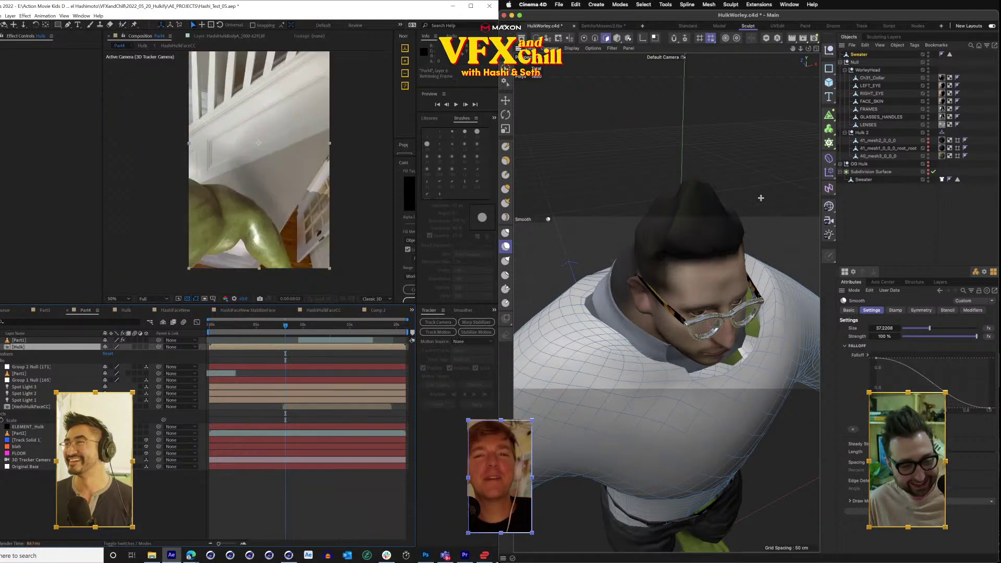
key("super+z")
left_click_drag(809, 49, 666, 302)
left_click_drag(796, 345, 716, 356)
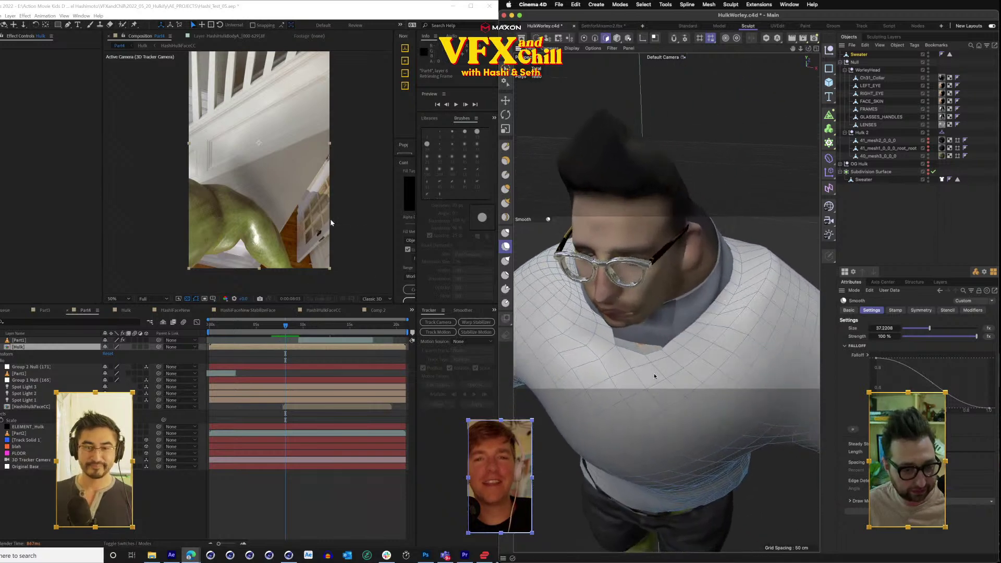
Preview the Part4 composition and examine the Hulk at a later frame.
left_click(364, 184)
key("space")
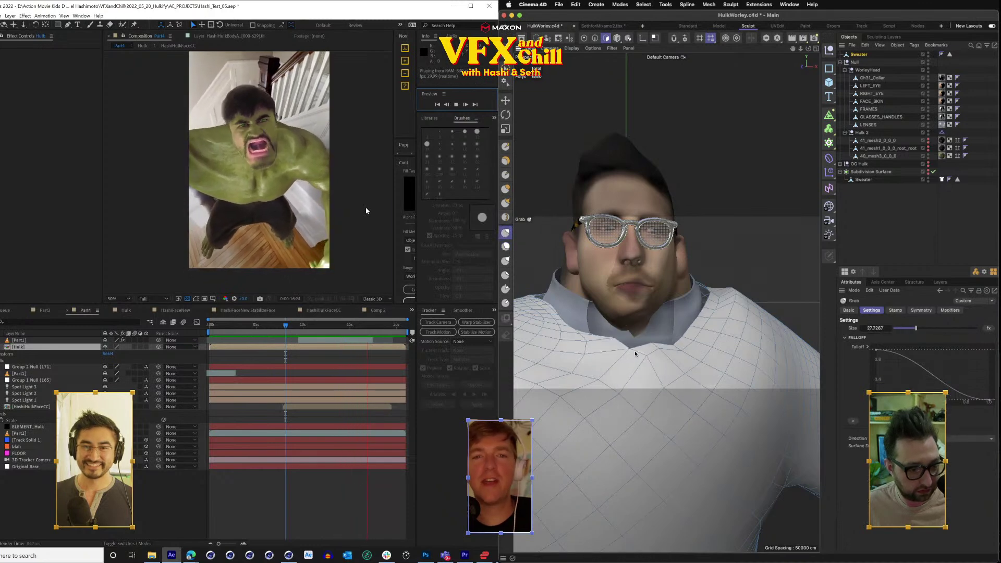
key("space")
left_click(354, 325)
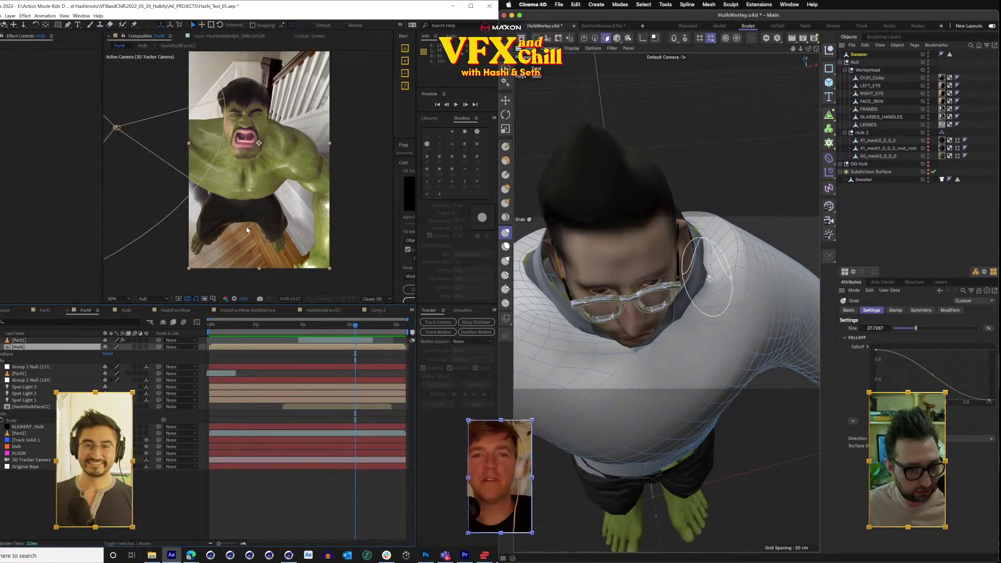
scroll(262, 163, "up", 1)
scroll(261, 160, "down", 1)
middle_click(261, 159)
left_click_drag(261, 159, 265, 173)
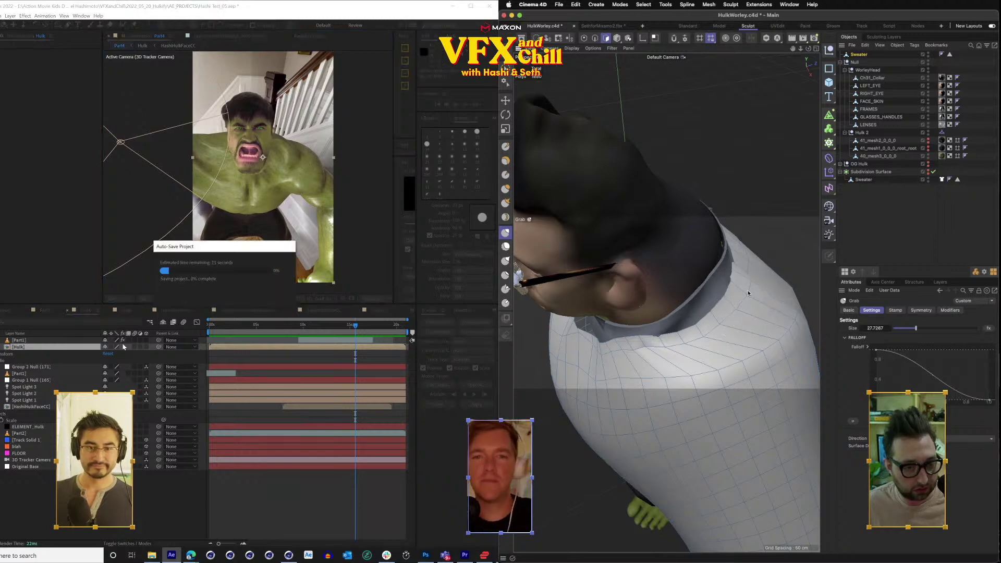
Duplicate the bottom HashiHulkFaceCC.mov layer to the top of the HashiHulkFaceCC composition without its effect, and grab the sweater's back below the collar in Cinema 4D.
left_click(329, 313)
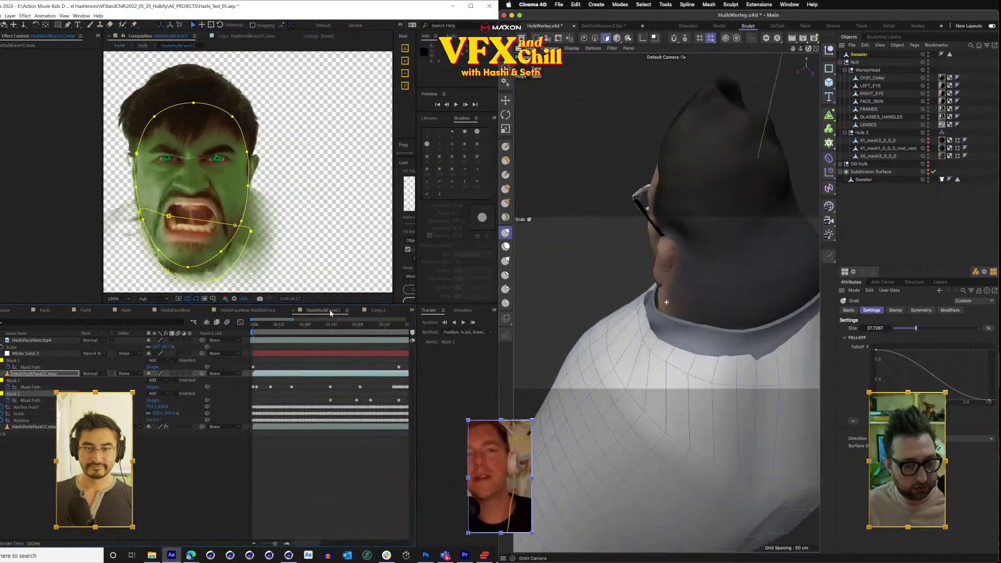
left_click(2, 425)
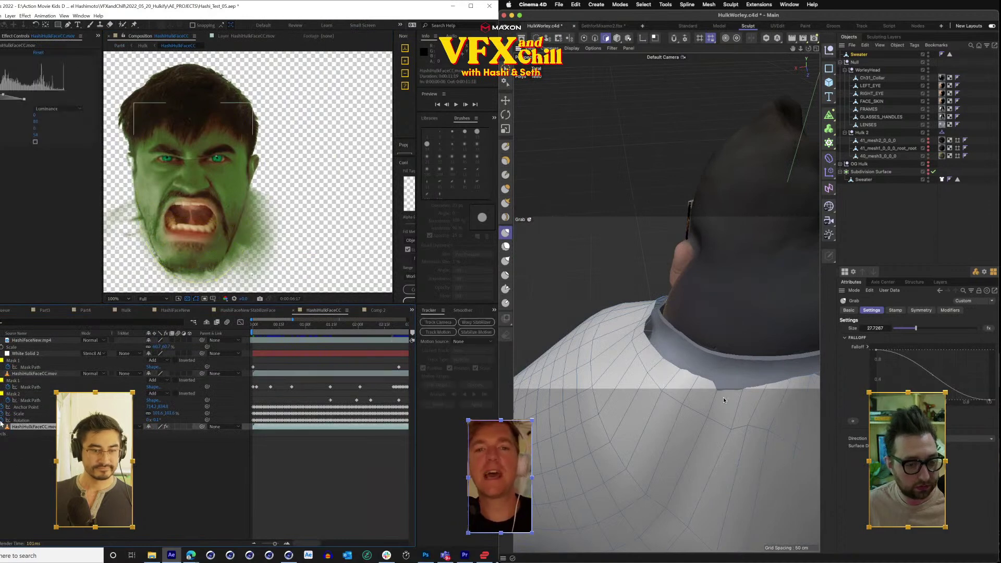
left_click_drag(735, 281, 732, 397)
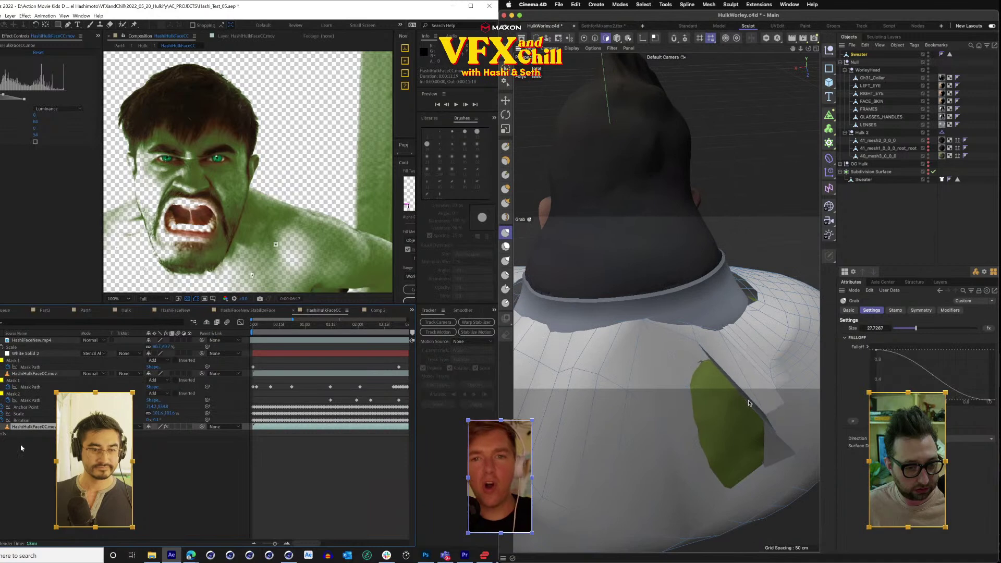
key("ctrl+d")
left_click_drag(30, 423, 40, 338)
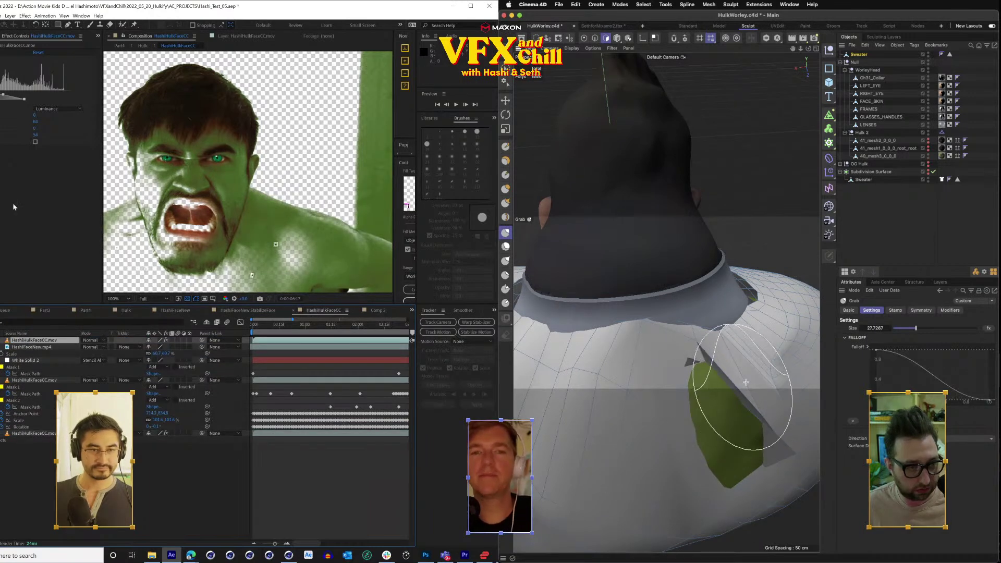
left_click(12, 53)
key("Delete")
Smooth the sweater's back around the hole, undoing the last strokes, and open the duplicated face layer for rotoscoping with the Roto Brush.
left_click(505, 248)
left_click_drag(203, 172, 245, 178)
mouse_move(764, 360)
left_mouse_down()
mouse_move(693, 441)
mouse_move(756, 446)
mouse_move(749, 463)
mouse_move(734, 407)
mouse_move(756, 447)
mouse_move(772, 447)
mouse_move(775, 376)
left_mouse_up()
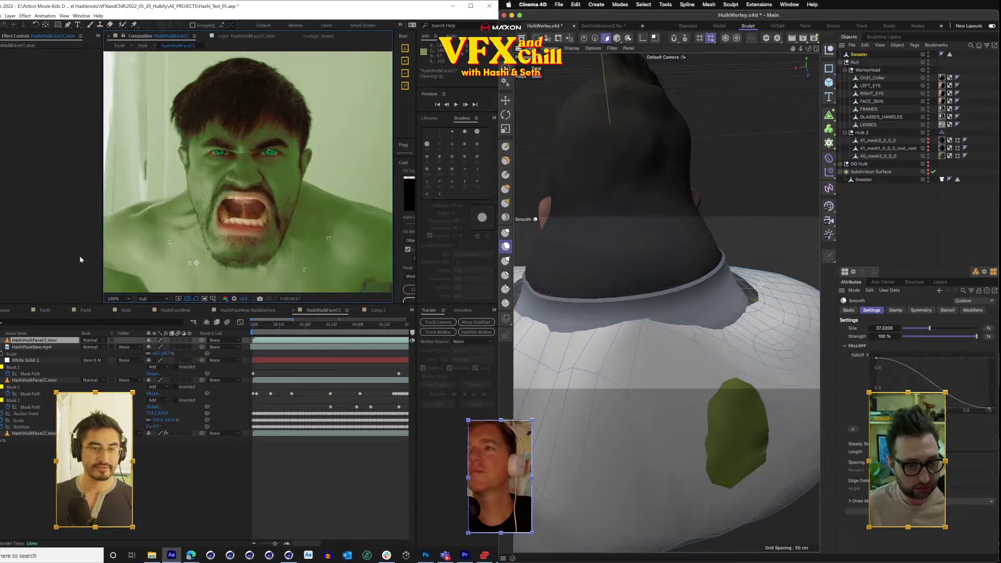
left_click(122, 25)
mouse_move(650, 338)
left_mouse_down()
mouse_move(615, 343)
mouse_move(675, 331)
left_mouse_up()
double_click(236, 135)
key("super+z")
scroll(237, 134, "down", 1)
key("super+z")
Paint the hair, face and jaw as Roto Brush foreground, and pull the sweater's back neckline against the collar with Grab.
mouse_move(211, 119)
left_mouse_down()
mouse_move(215, 131)
mouse_move(180, 119)
left_mouse_up()
left_click_drag(244, 70, 278, 113)
mouse_move(808, 48)
left_mouse_down()
mouse_move(735, 66)
mouse_move(678, 23)
left_mouse_up()
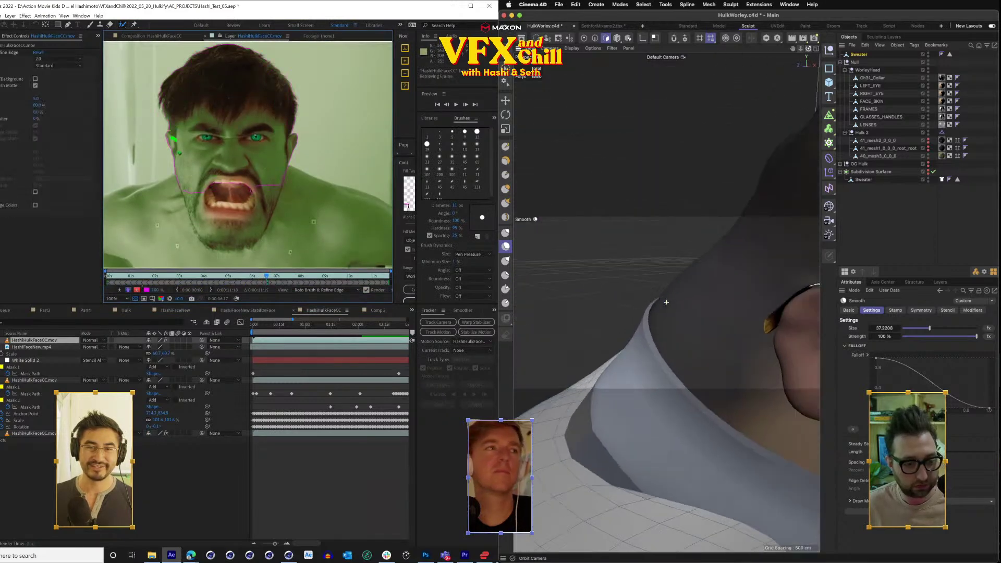
left_click(504, 234)
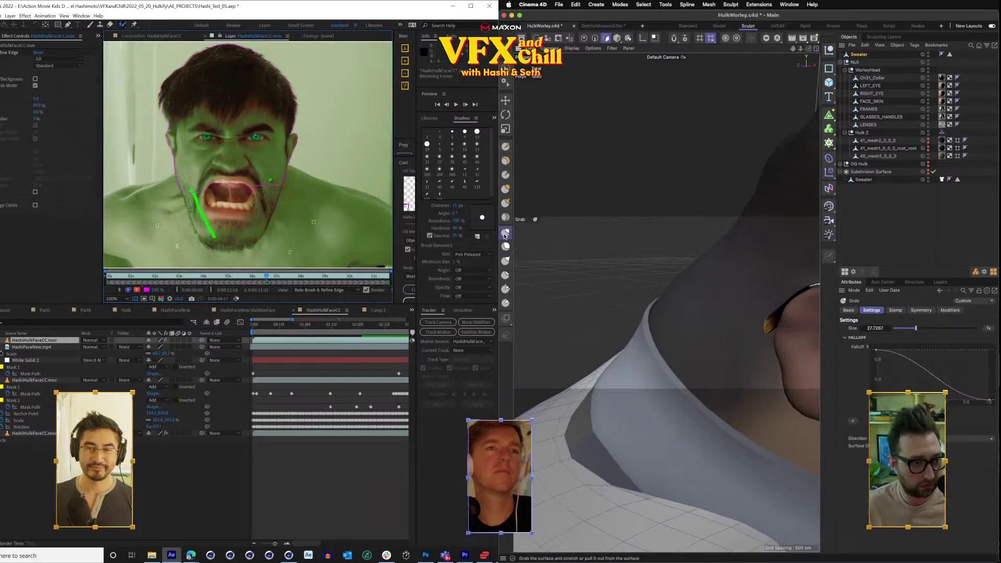
left_click_drag(257, 219, 238, 237)
left_click_drag(583, 417, 599, 425)
mouse_move(604, 464)
left_mouse_down()
mouse_move(624, 459)
mouse_move(637, 473)
left_mouse_up()
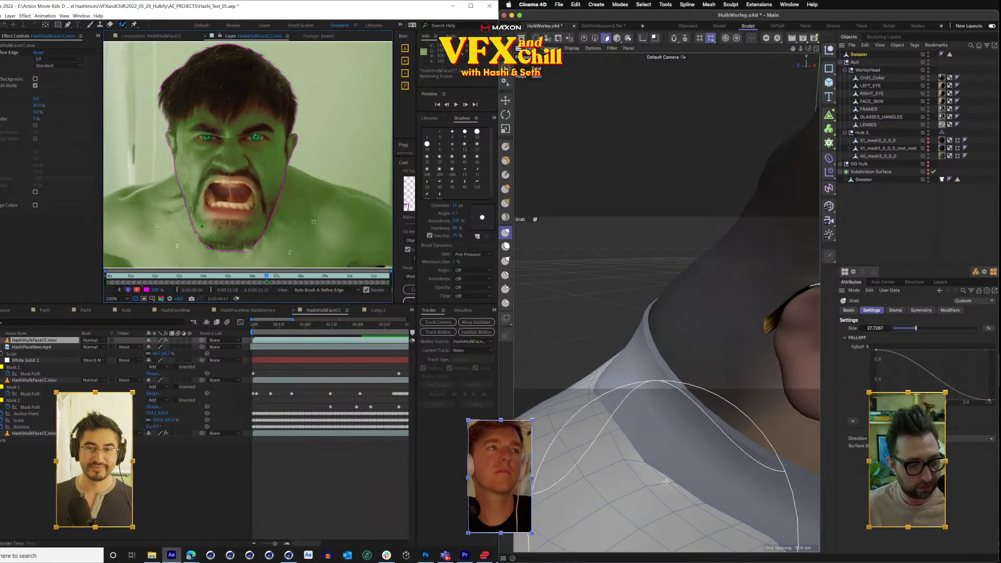
Undo the last Grab stroke and nudge the front V of the sweater's neckline slightly downward.
key("super+z")
scroll(687, 277, "down", 5)
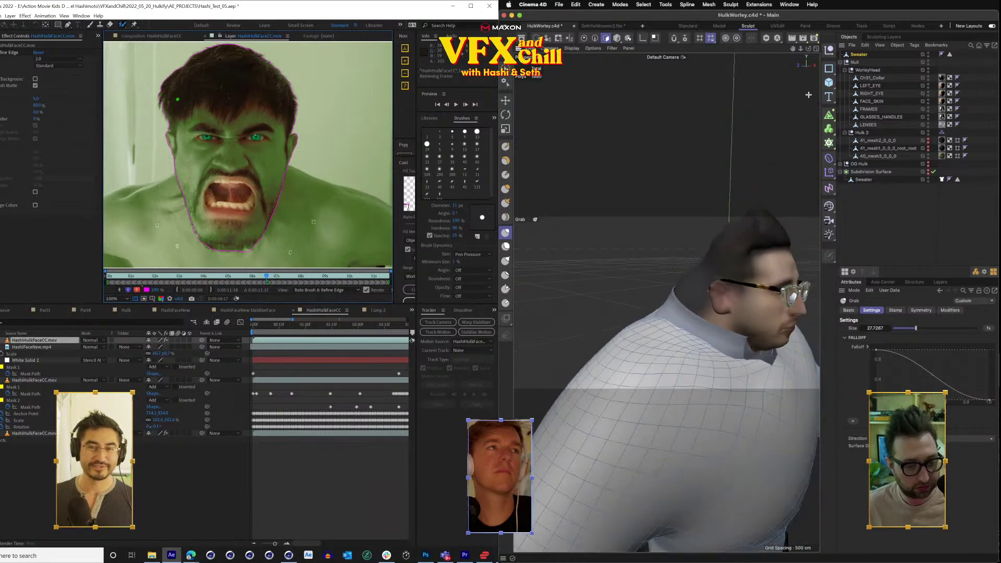
mouse_move(809, 50)
left_mouse_down()
mouse_move(787, 52)
mouse_move(807, 53)
left_mouse_up()
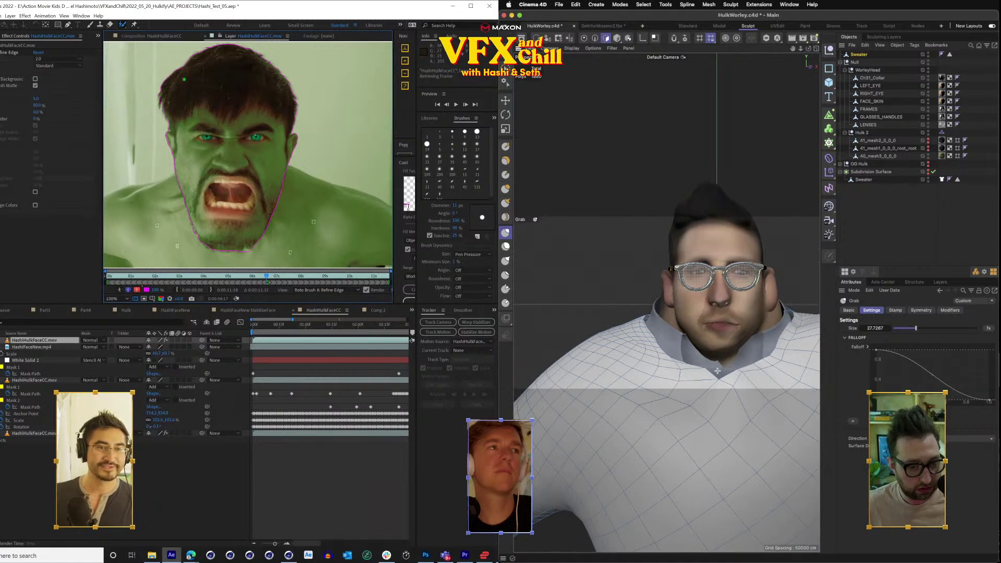
left_click_drag(723, 378, 724, 384)
Paint a Refine Edge band along both sides and over the top of the Hulk's hair with a large brush.
left_click_drag(152, 85, 152, 45)
left_click(125, 26)
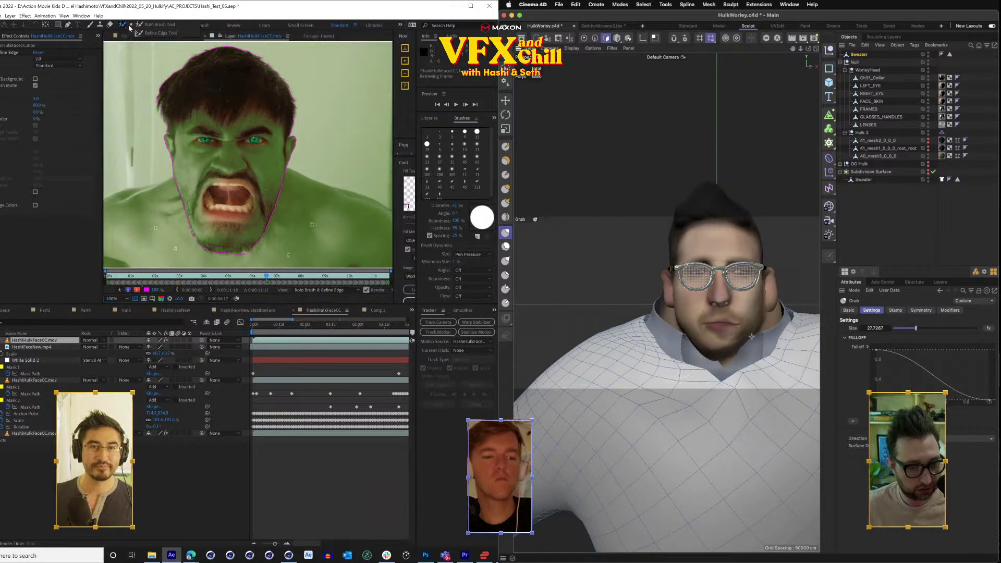
scroll(751, 337, "down", 5)
left_click_drag(808, 48, 736, 50)
left_click_drag(161, 88, 159, 100)
left_click_drag(735, 51, 753, 68)
left_click_drag(158, 100, 165, 124)
left_click_drag(753, 67, 741, 104)
left_click_drag(666, 301, 523, 172)
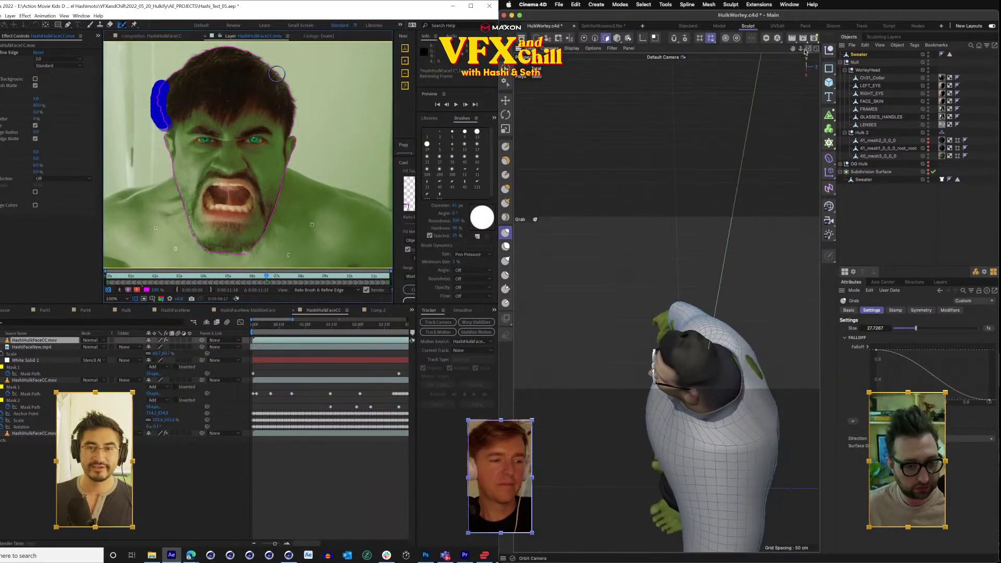
left_click(506, 246)
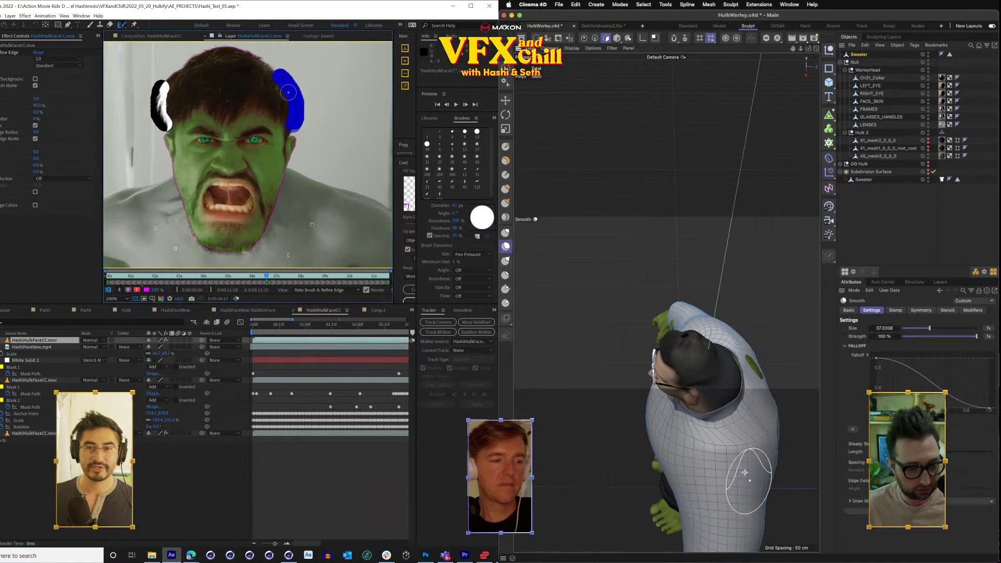
mouse_move(261, 61)
left_mouse_down()
mouse_move(209, 53)
mouse_move(164, 80)
left_mouse_up()
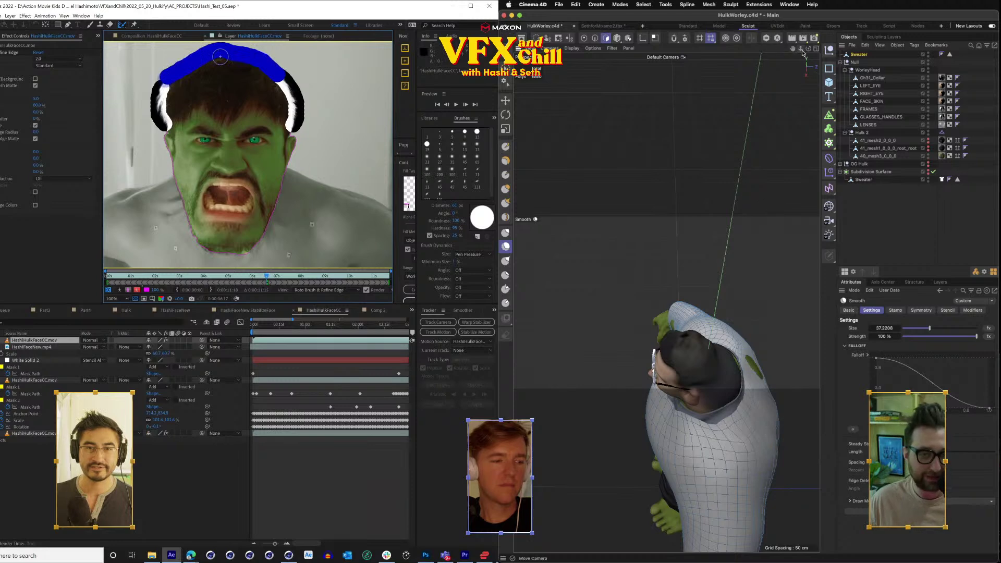
Paint a Refine Edge band along the Hulk's bearded chin, and bring the hole in the sweater's back into close view in Cinema 4D.
left_click_drag(808, 49, 666, 302)
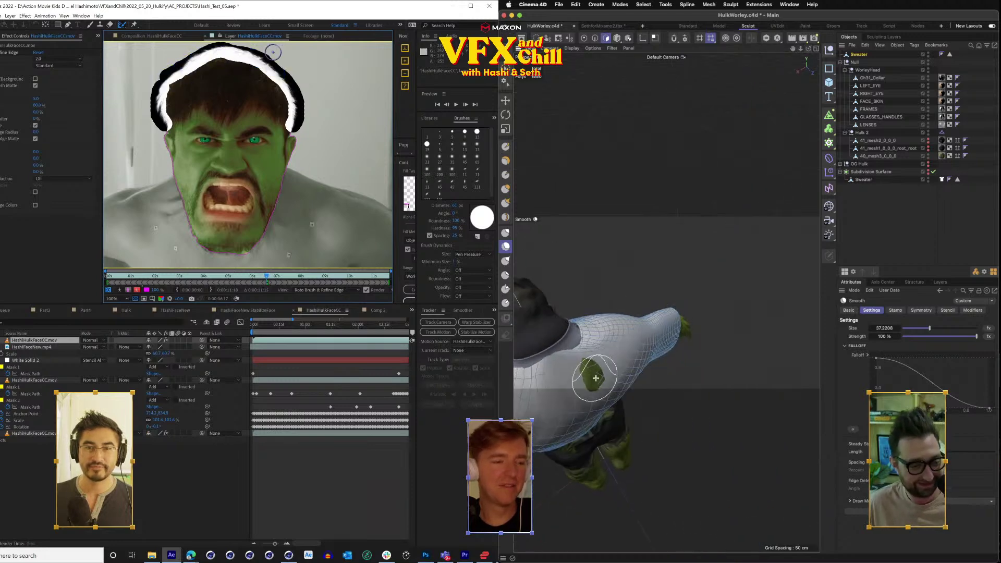
scroll(595, 379, "up", 10)
left_click_drag(204, 237, 208, 191)
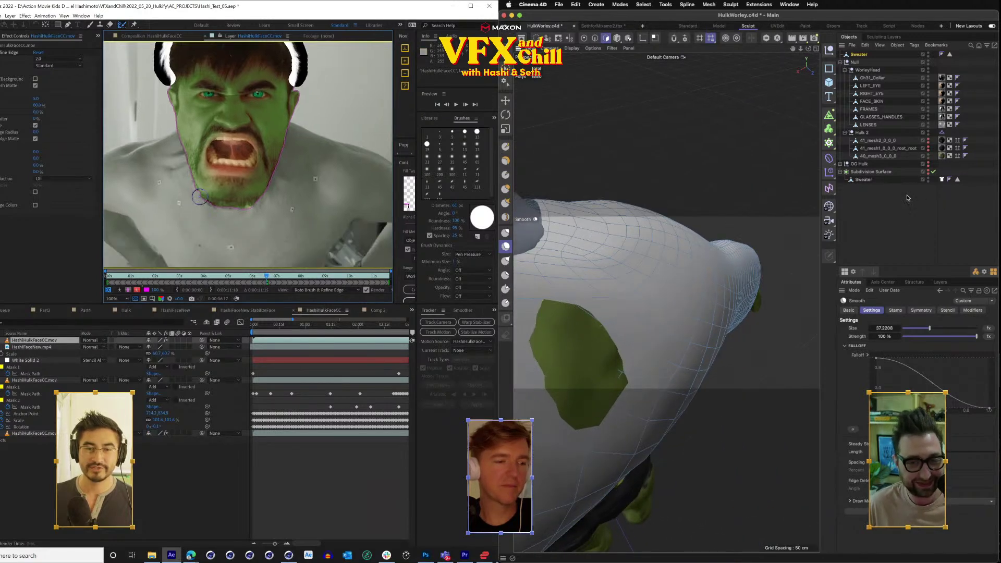
left_click_drag(216, 205, 263, 196)
Inflate the back of the sweater over the hole so the fabric covers the green skin.
left_click_drag(617, 415, 644, 312)
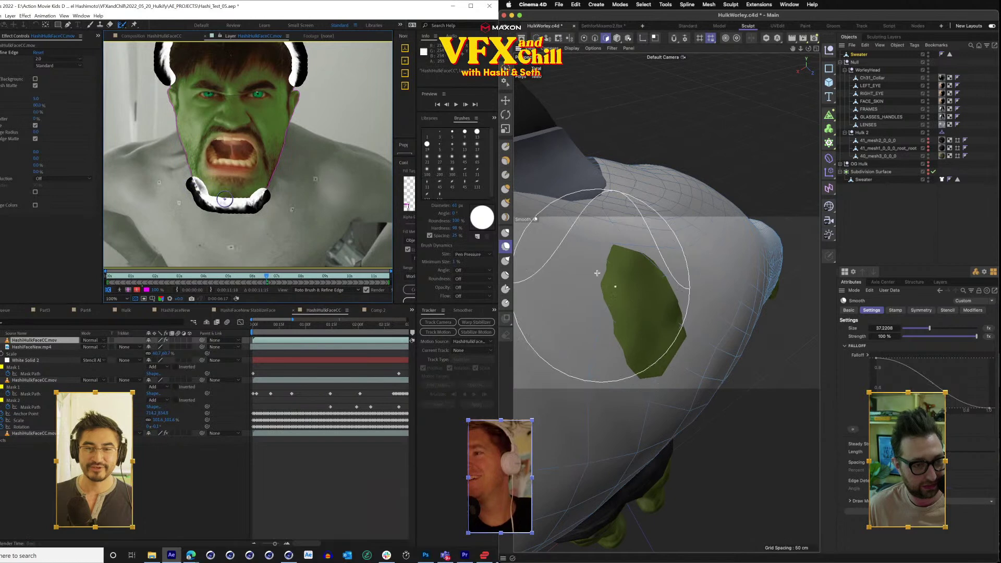
left_click(505, 189)
left_click(122, 25)
left_click(642, 301)
left_click_drag(642, 300, 646, 335)
Add a Roto Brush foreground stroke along the side of the Hulk's jaw with a 20 px brush.
left_click(142, 32)
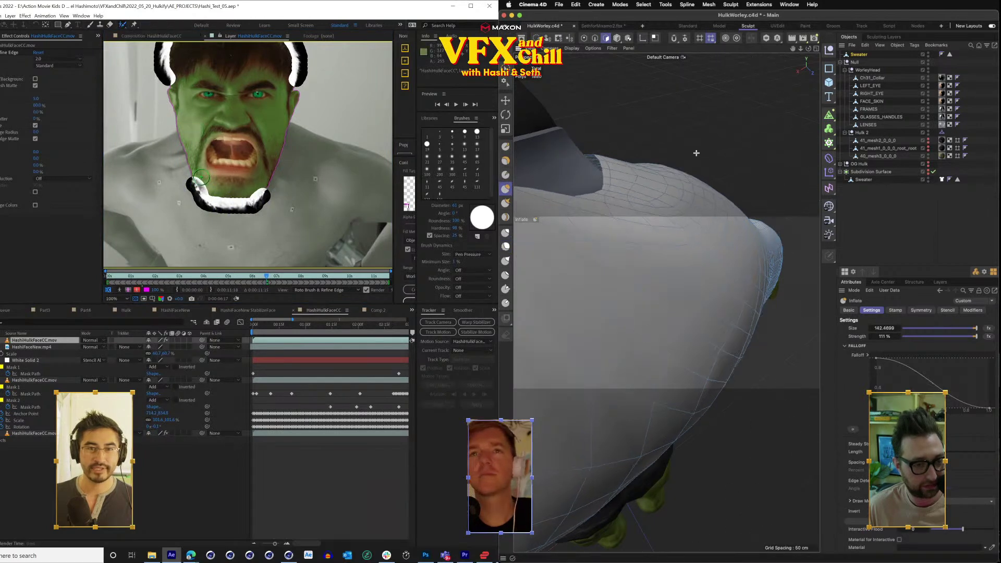
scroll(696, 153, "down", 5)
left_click_drag(808, 48, 683, 39)
left_click_drag(198, 178, 212, 198)
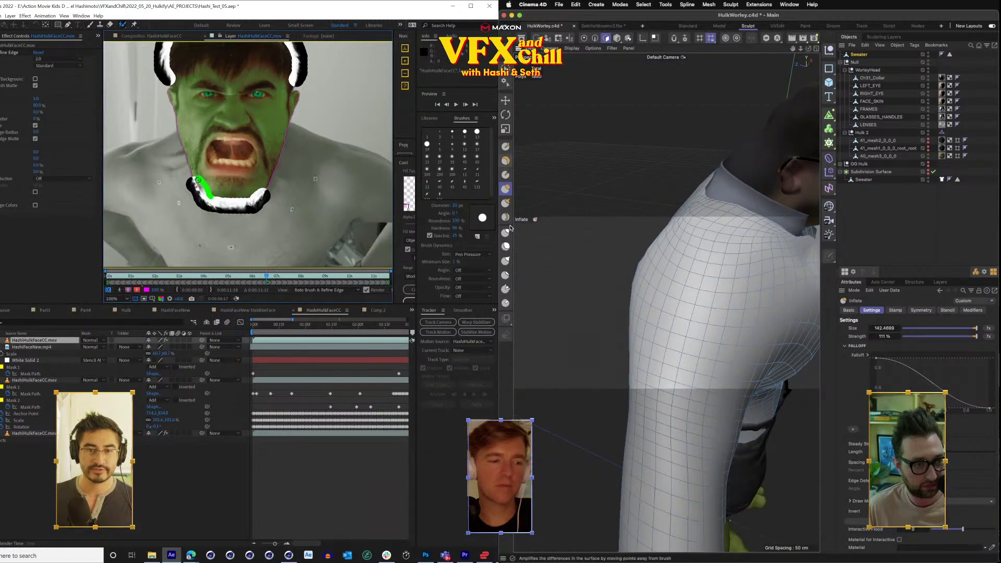
Grab the sweater's neckline at the shoulder and upper chest to fit it around the shirt collar.
left_click(506, 247)
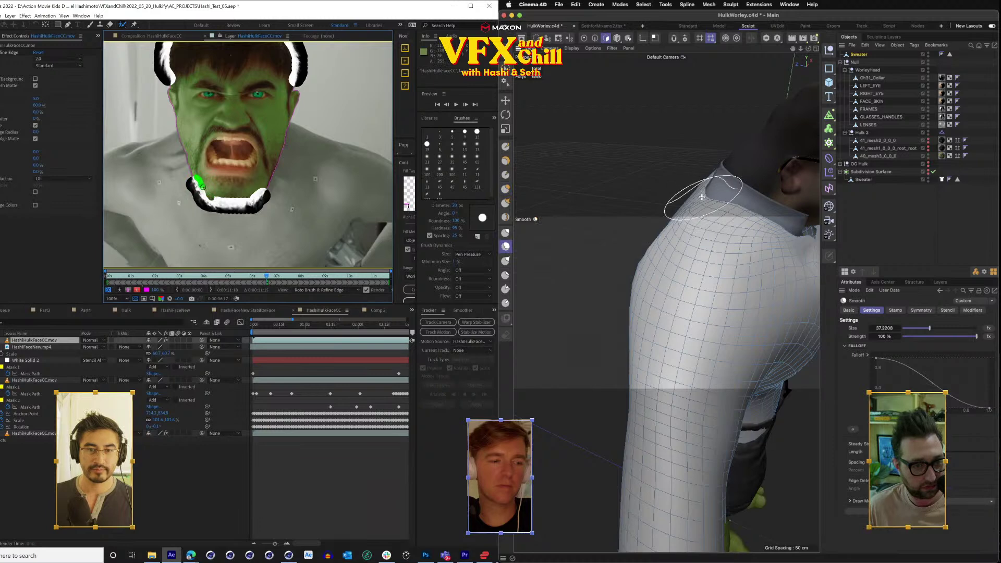
left_click(506, 232)
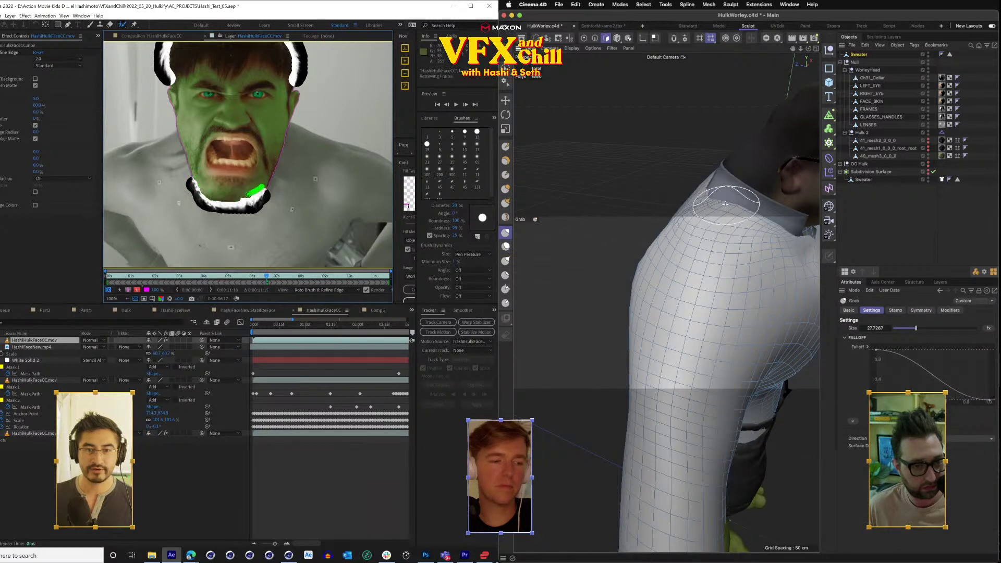
mouse_move(717, 197)
left_mouse_down()
mouse_move(762, 210)
mouse_move(787, 199)
left_mouse_up()
scroll(292, 185, "down", 1)
scroll(317, 218, "up", 1)
left_click_drag(322, 175, 315, 191)
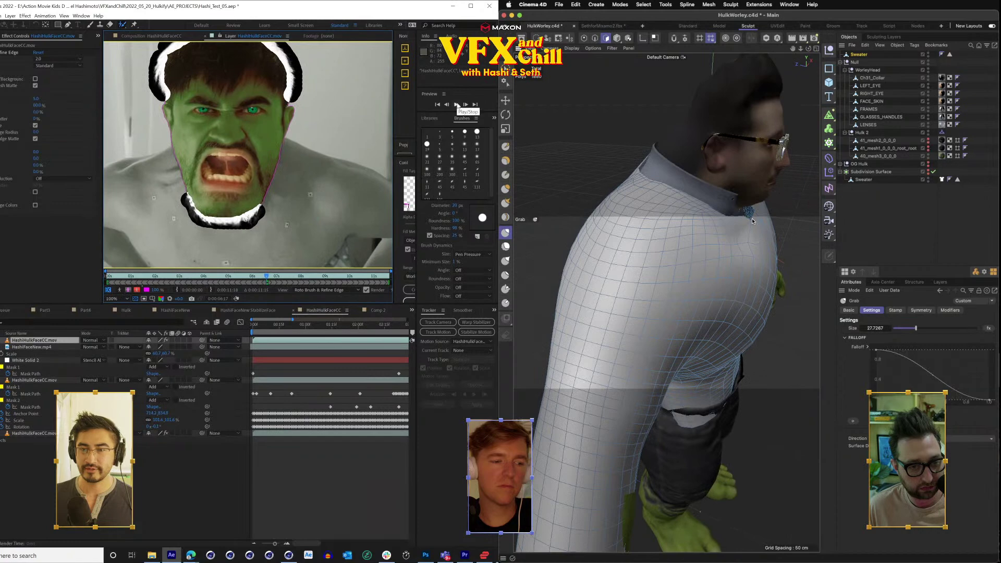
left_click_drag(808, 51, 845, 47)
left_click_drag(760, 249, 727, 280)
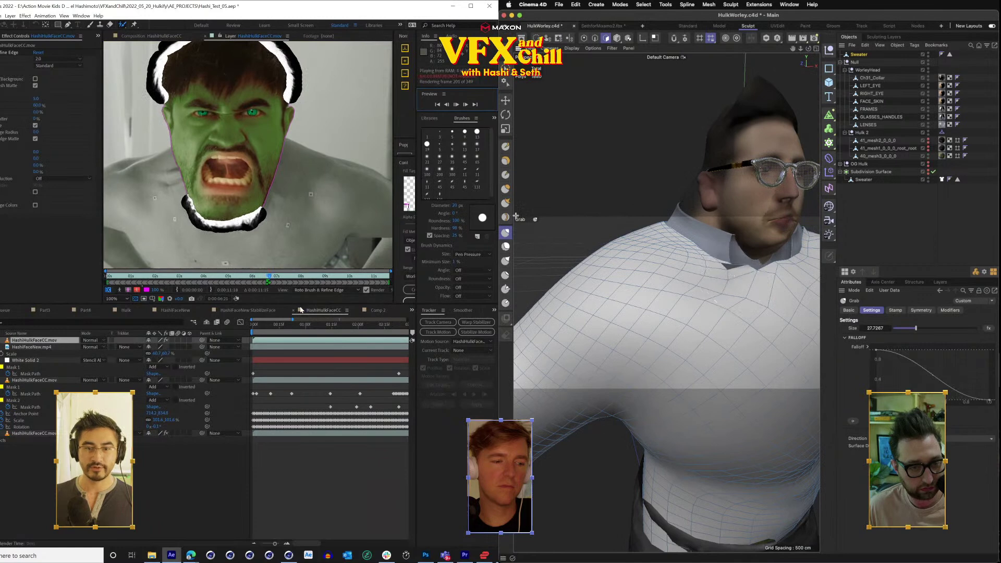
Enlarge the After Effects layer view, and select the Sweater object for moving in Cinema 4D with the forearm hole in close view.
left_click(502, 248)
left_click_drag(301, 304, 295, 352)
left_click_drag(809, 49, 758, 50)
scroll(696, 234, "down", 10)
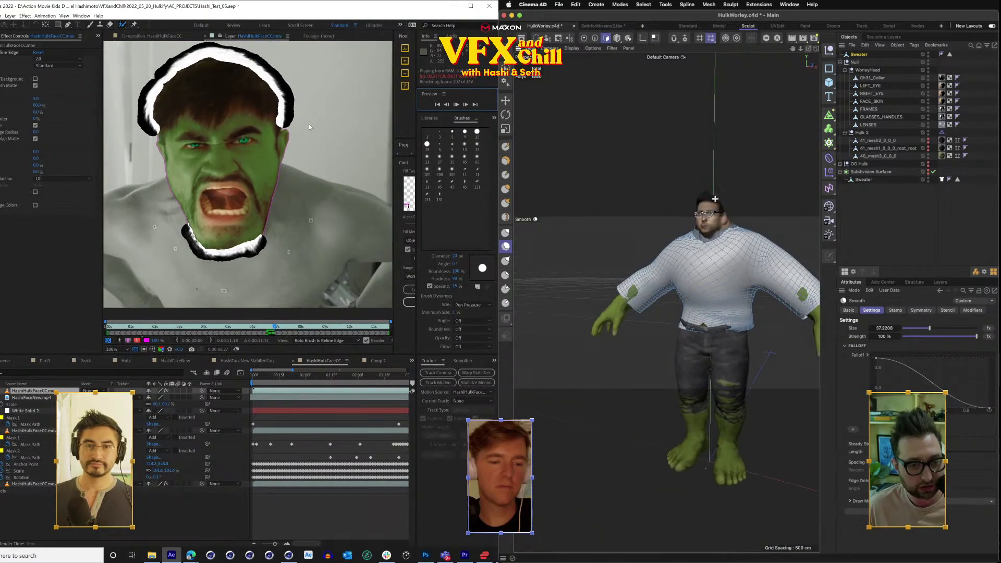
scroll(711, 204, "up", 2)
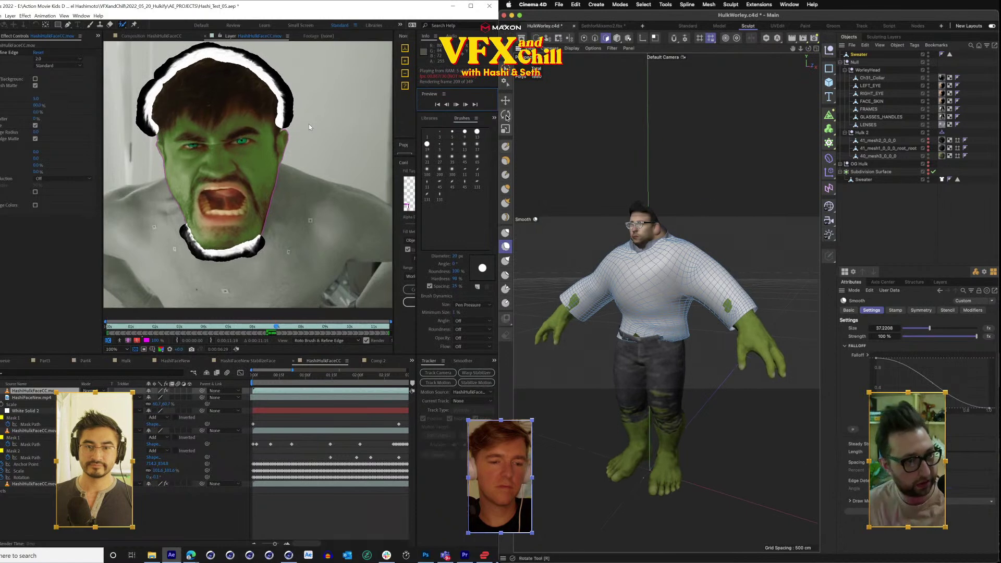
left_click(506, 100)
left_click(863, 56)
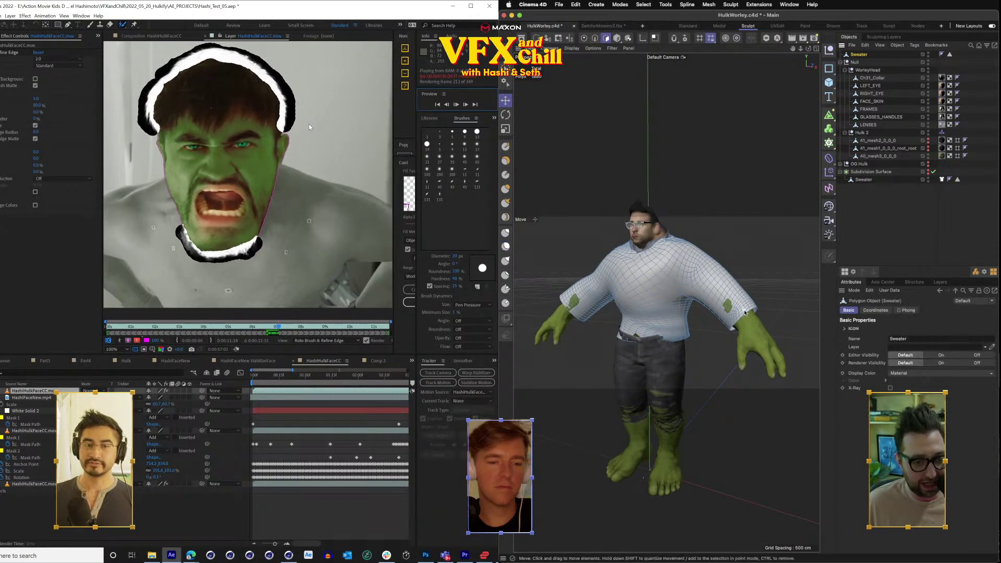
scroll(762, 325, "up", 6)
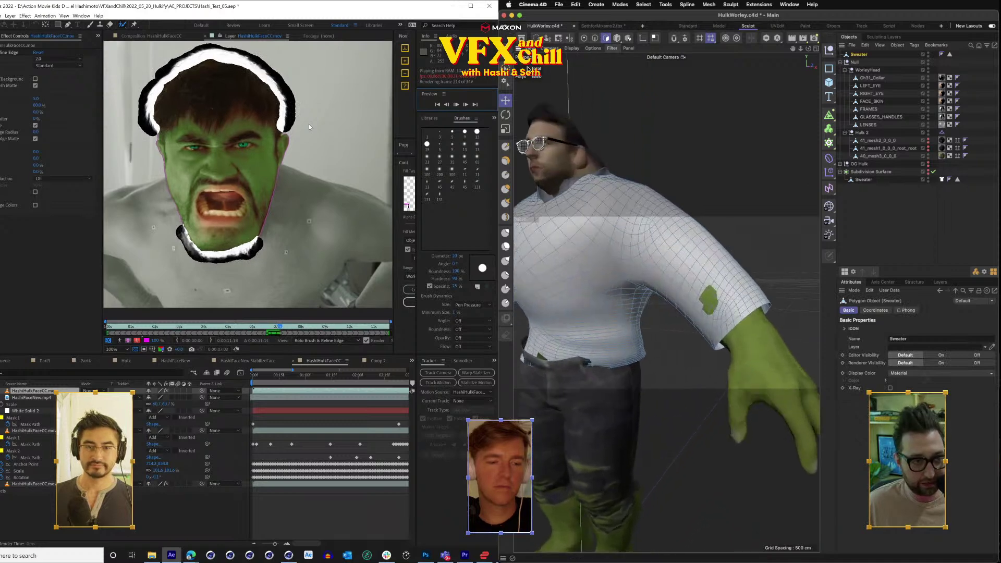
Paint-select the sweater polygons around the forearm cuff with the Live Selection tool.
key("9")
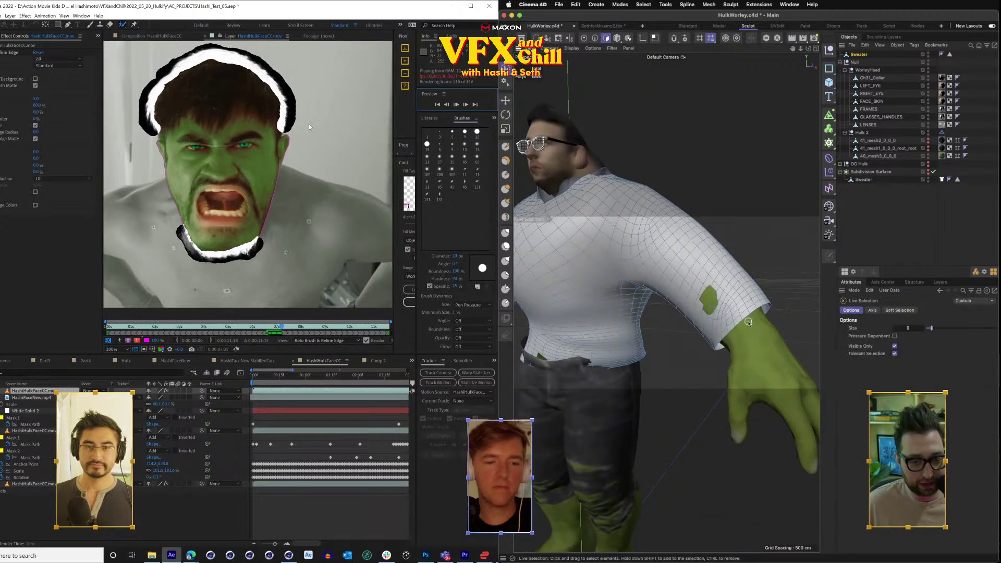
mouse_move(736, 299)
left_mouse_down()
mouse_move(746, 324)
mouse_move(750, 312)
mouse_move(724, 277)
left_mouse_up()
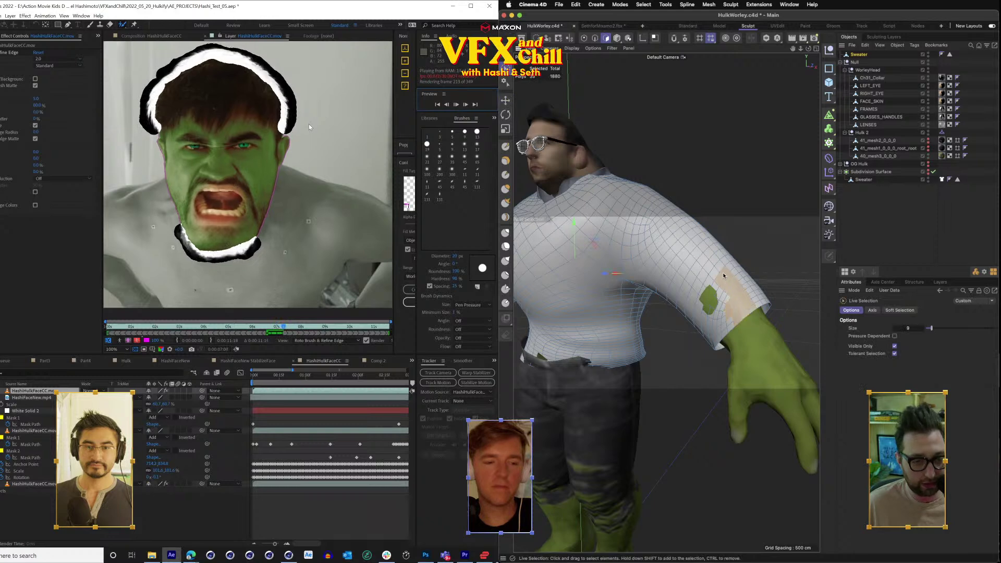
left_click_drag(809, 48, 740, 51)
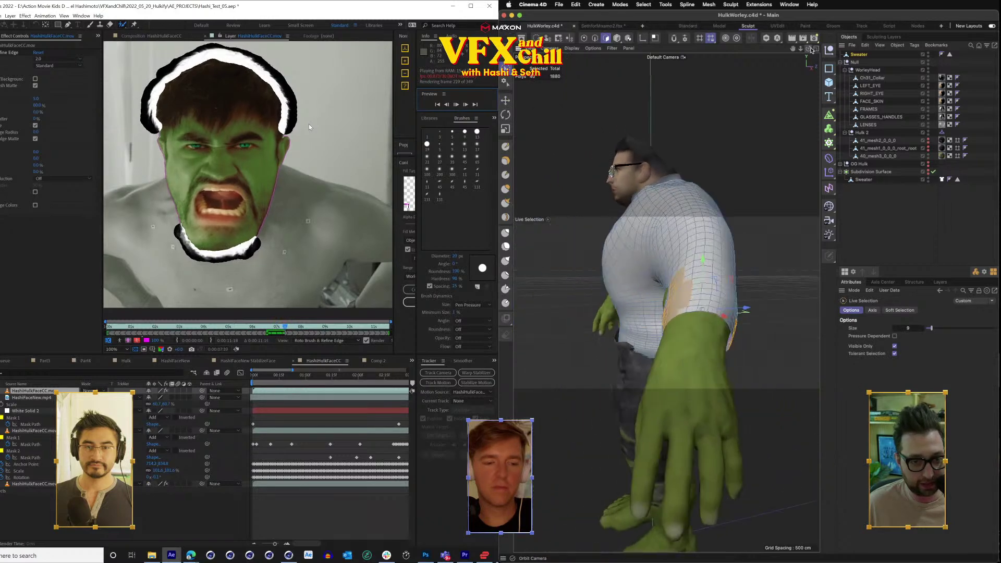
mouse_move(701, 306)
left_mouse_down()
mouse_move(706, 280)
mouse_move(679, 304)
left_mouse_up()
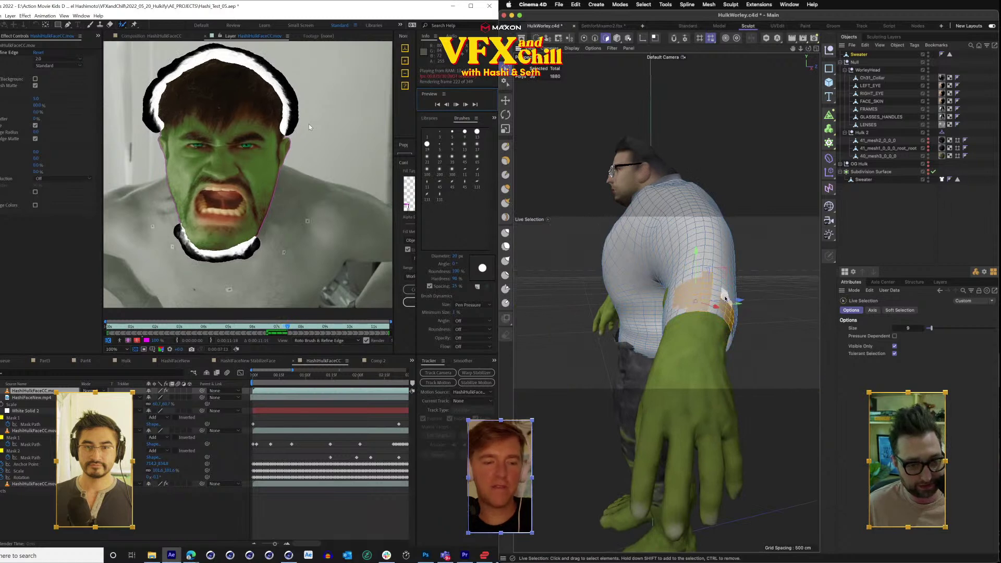
left_click_drag(809, 49, 703, 51)
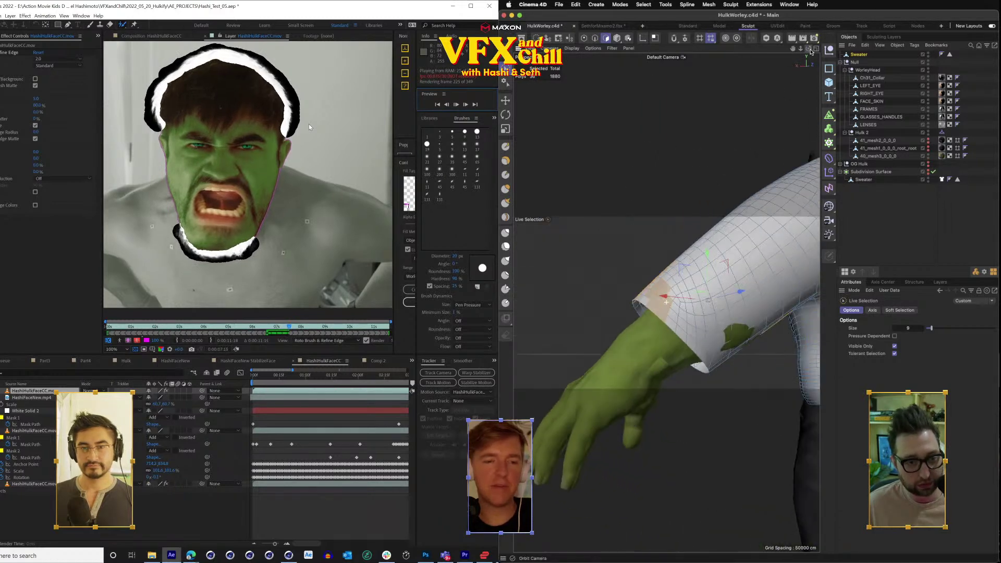
left_click_drag(689, 340, 716, 294)
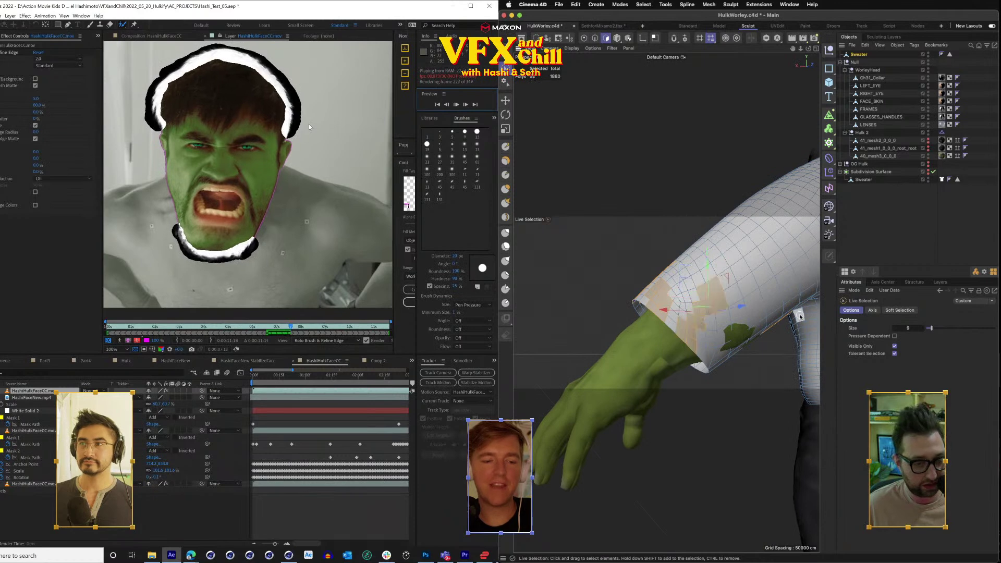
scroll(707, 284, "down", 8)
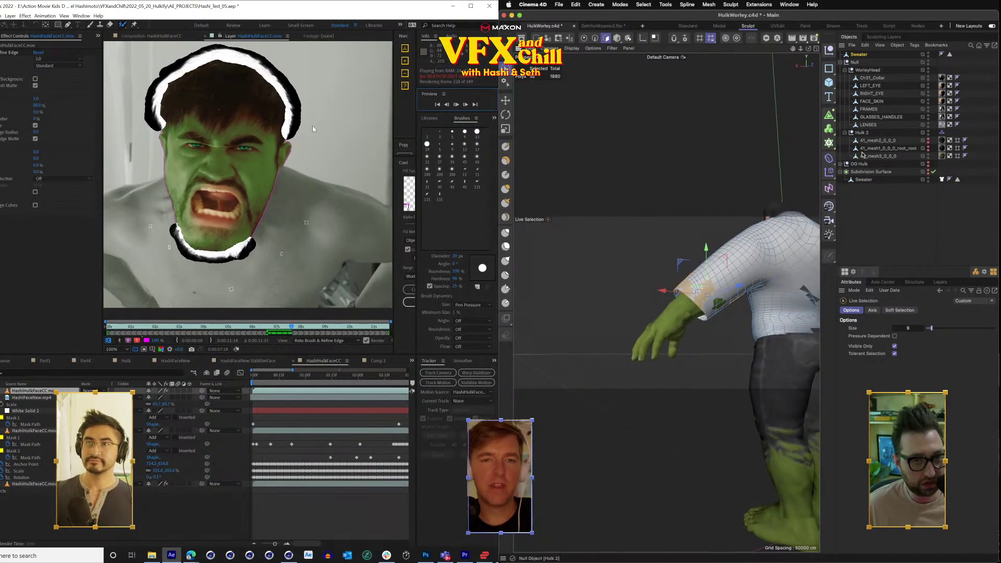
Reselect the Sweater object and select all of its polygons.
left_click(857, 62)
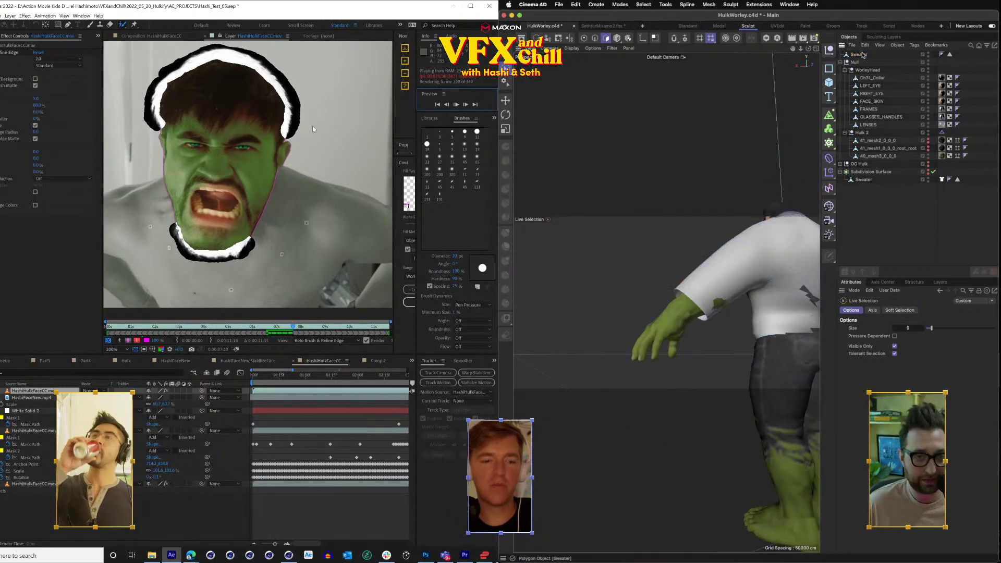
left_click(860, 54)
left_click(707, 4)
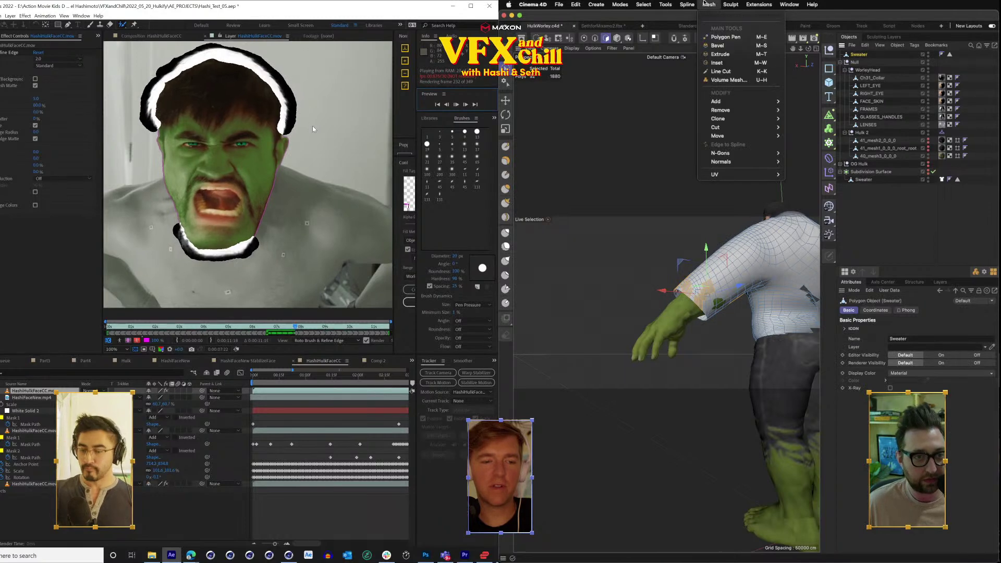
left_click(705, 4)
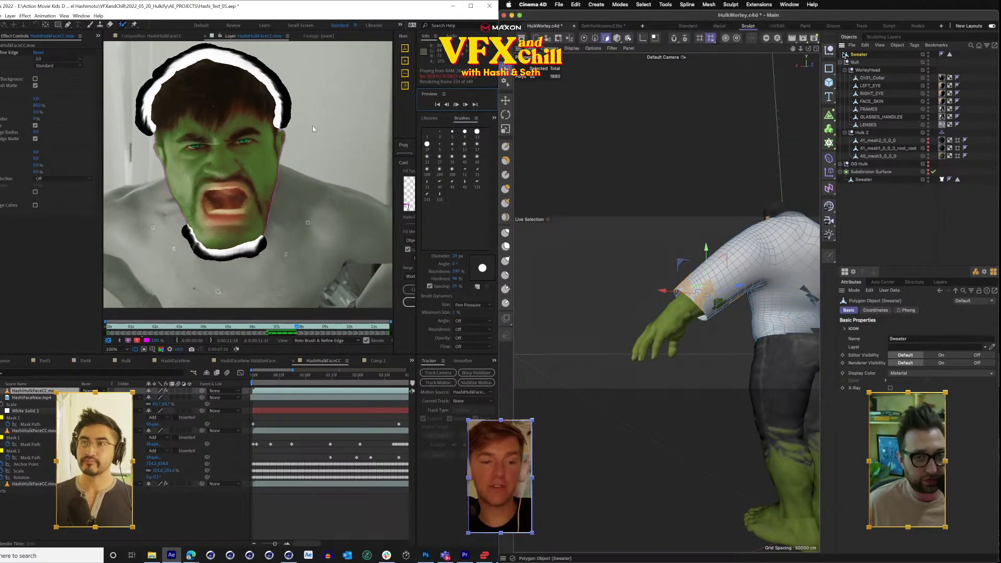
key("super+a")
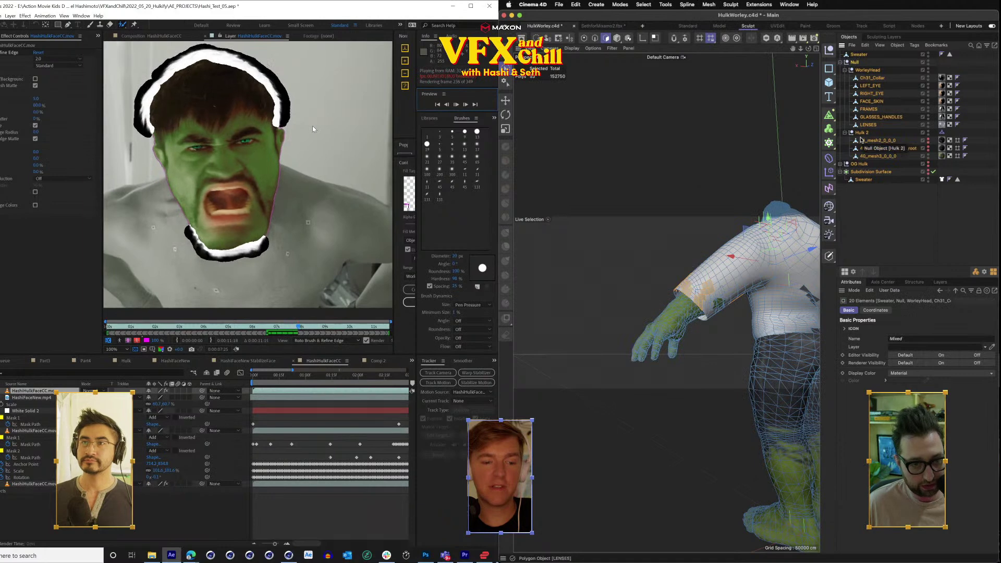
left_click(762, 249)
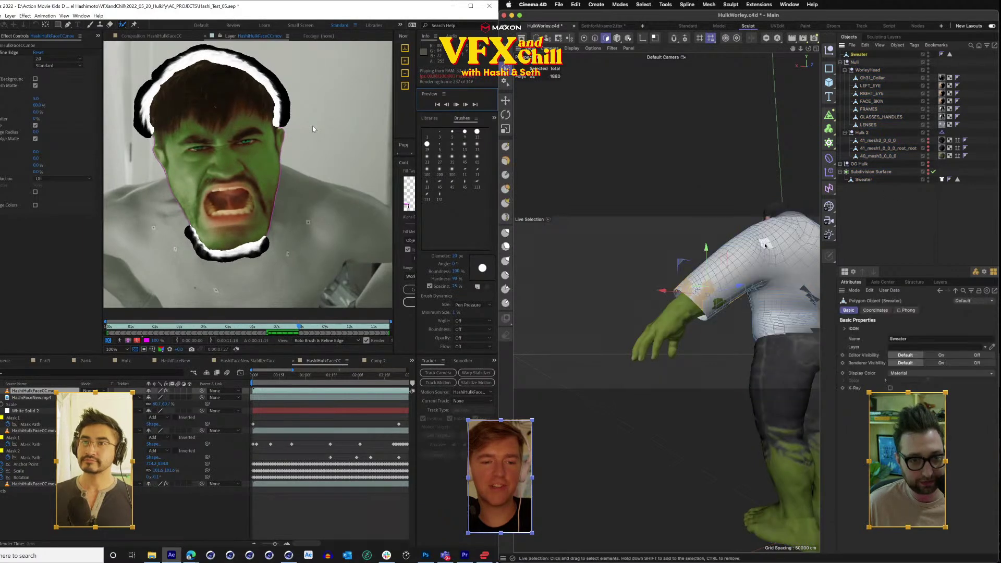
key("super+a")
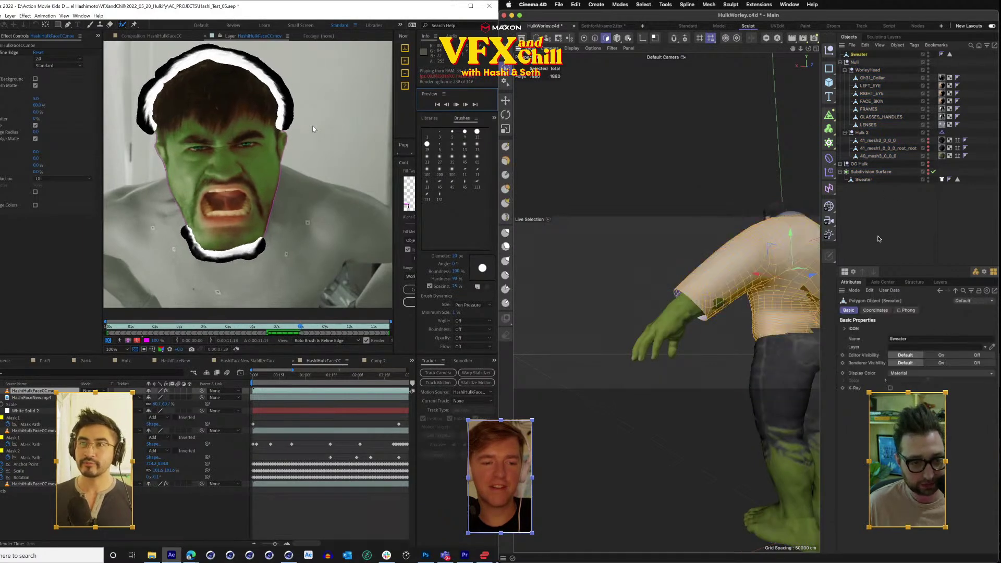
left_click_drag(793, 48, 669, 61)
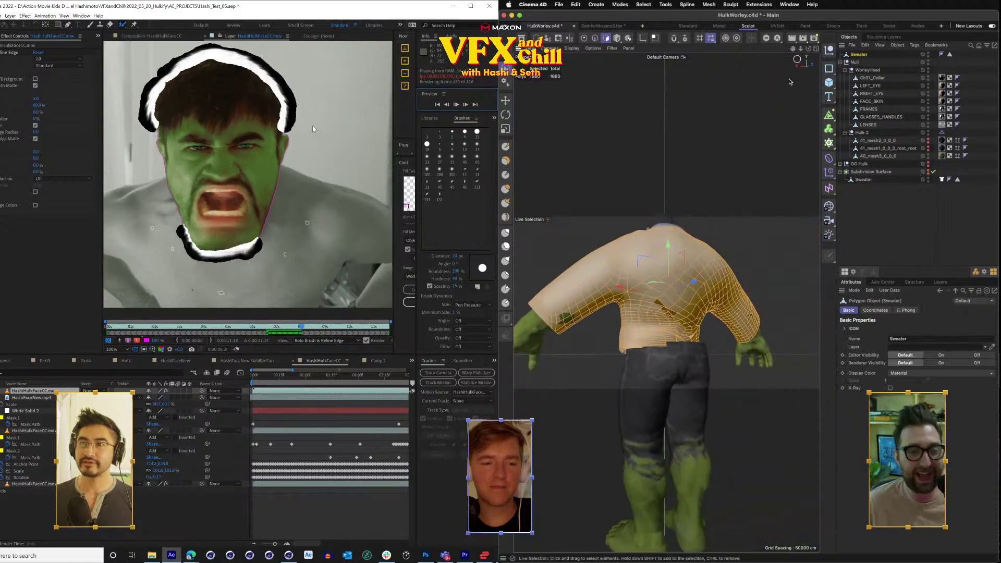
left_click_drag(809, 48, 910, 56)
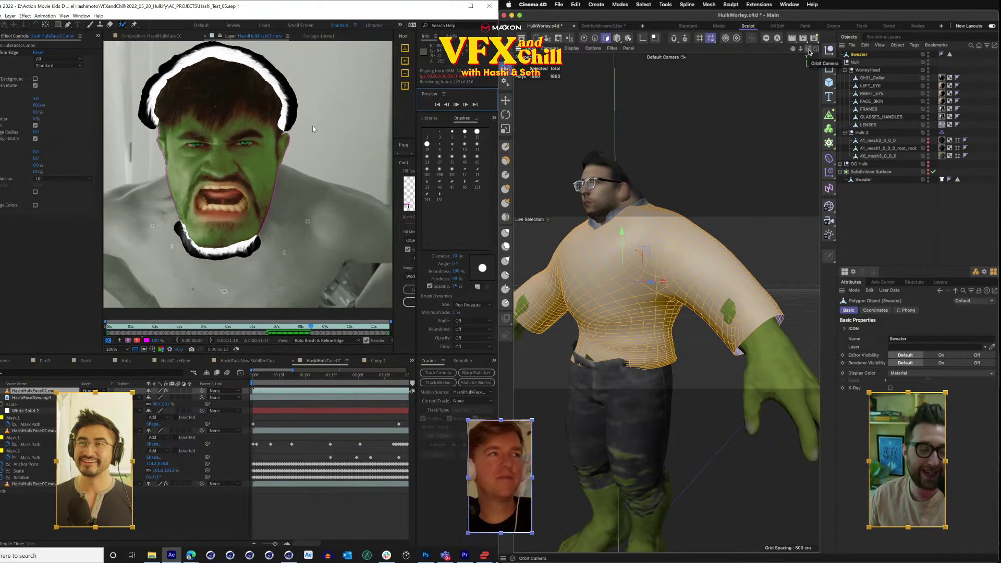
scroll(658, 261, "down", 5)
scroll(659, 262, "up", 6)
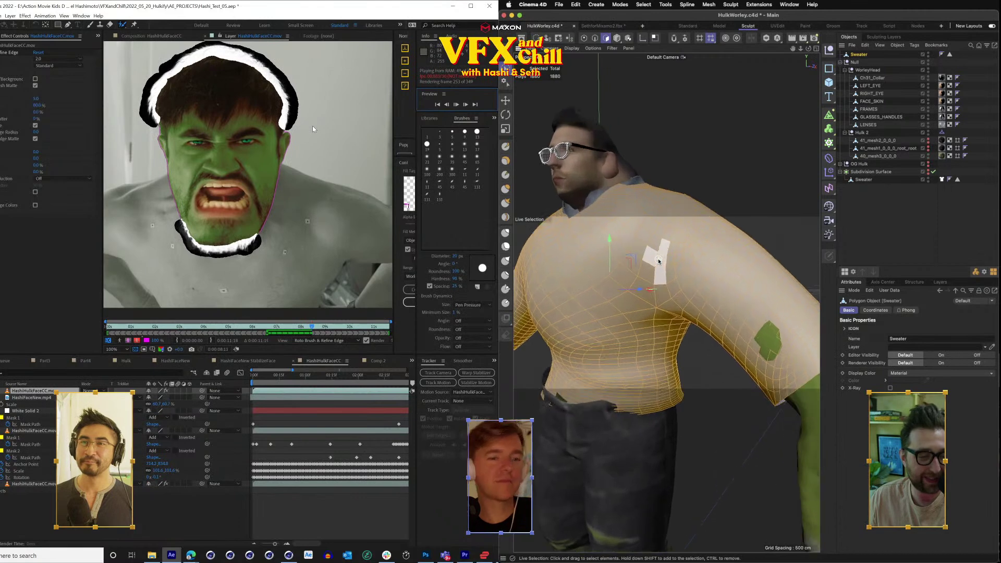
scroll(659, 261, "down", 5)
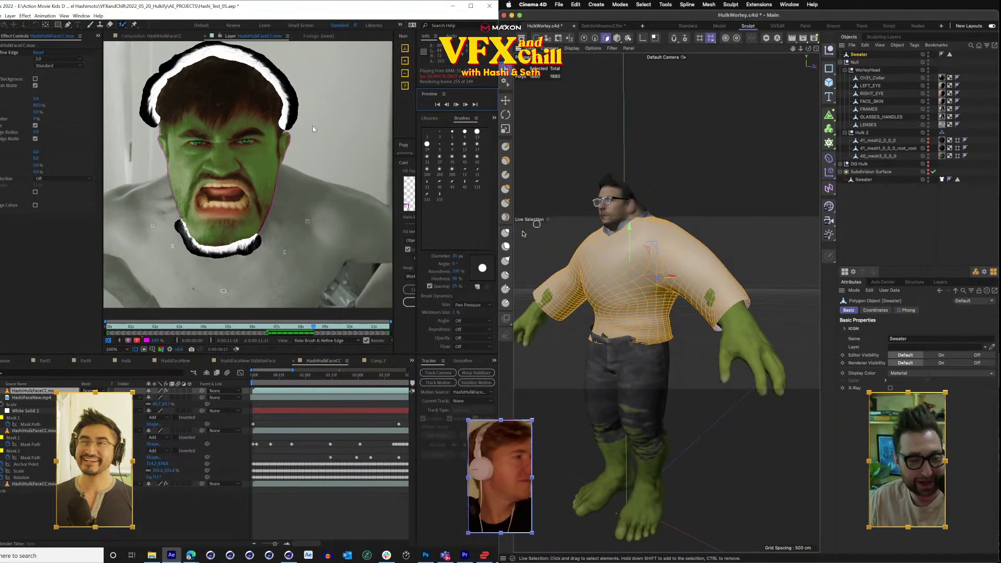
left_click_drag(730, 184, 732, 216)
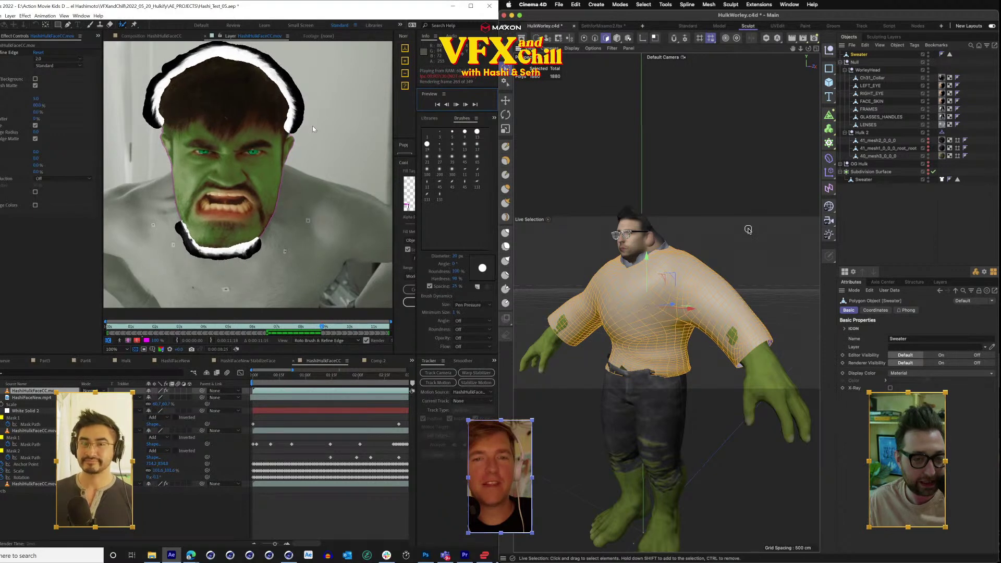
left_click(704, 4)
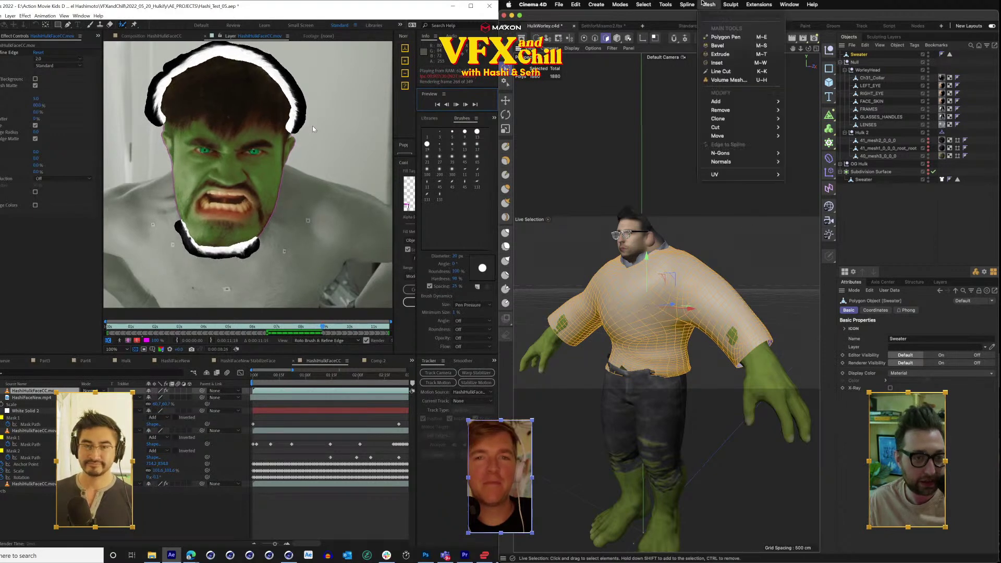
left_click(704, 3)
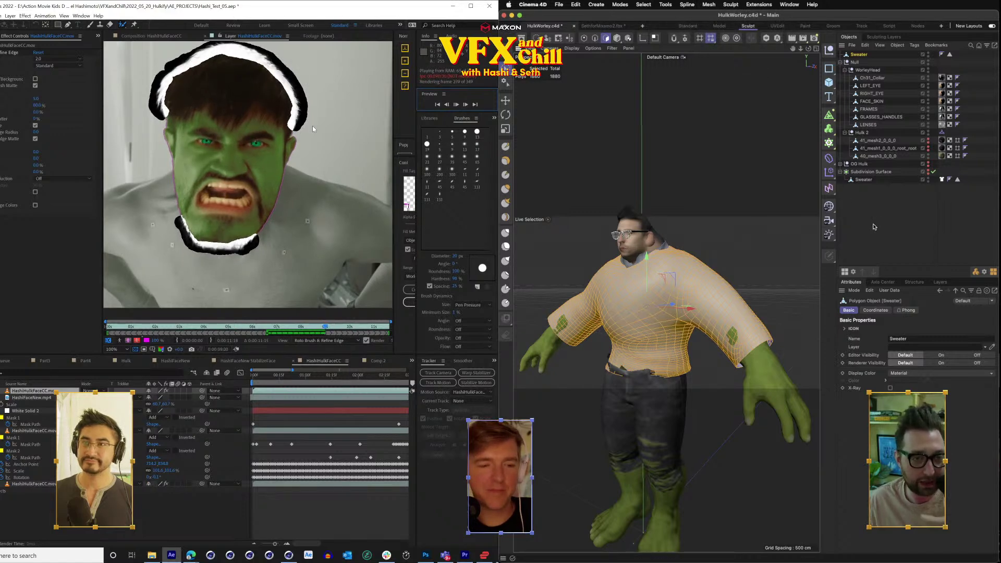
Triangulate all of the sweater's polygons, and bring forward the tracking project in the other Cinema 4D window.
left_click(713, 3)
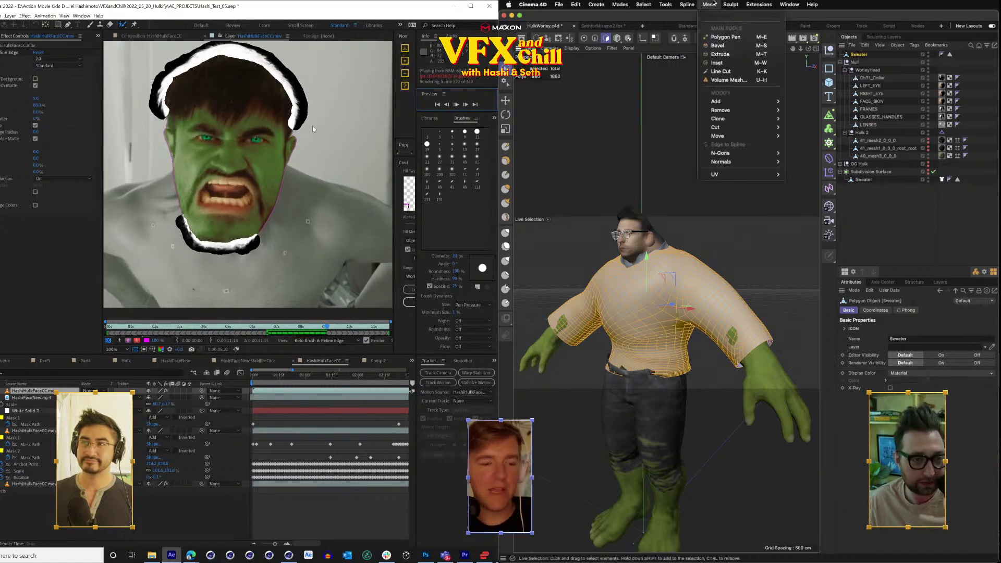
mouse_move(740, 99)
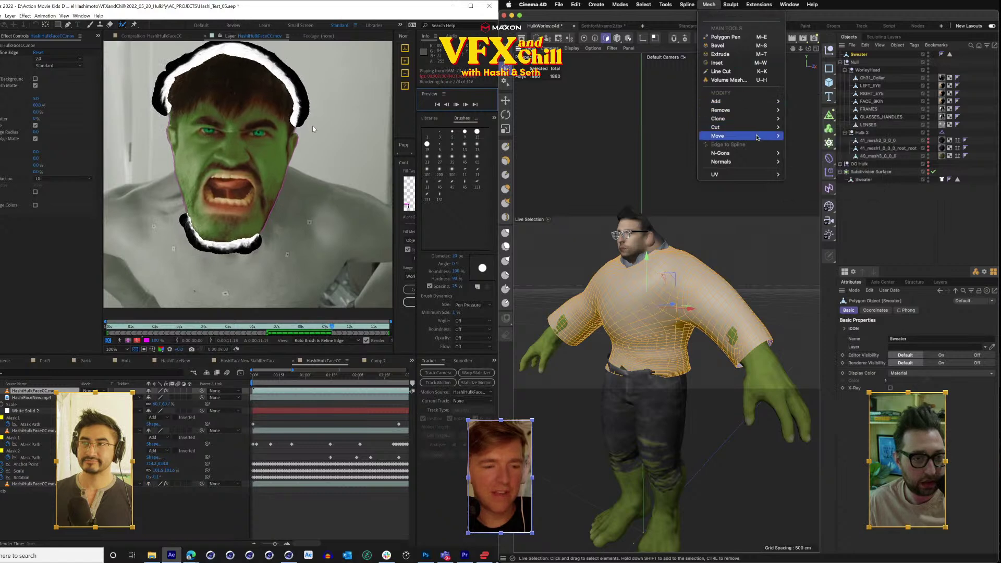
mouse_move(752, 160)
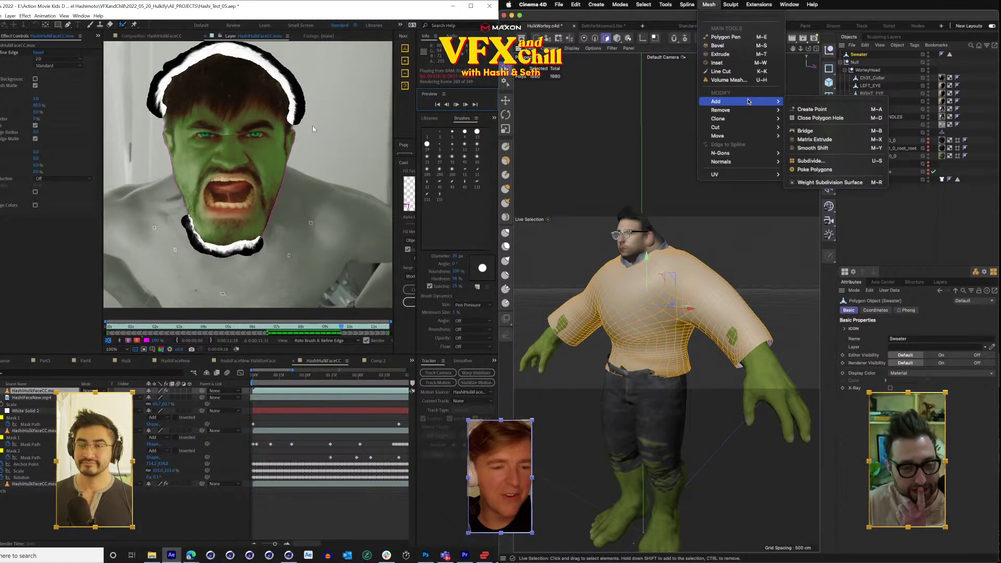
left_click(290, 556)
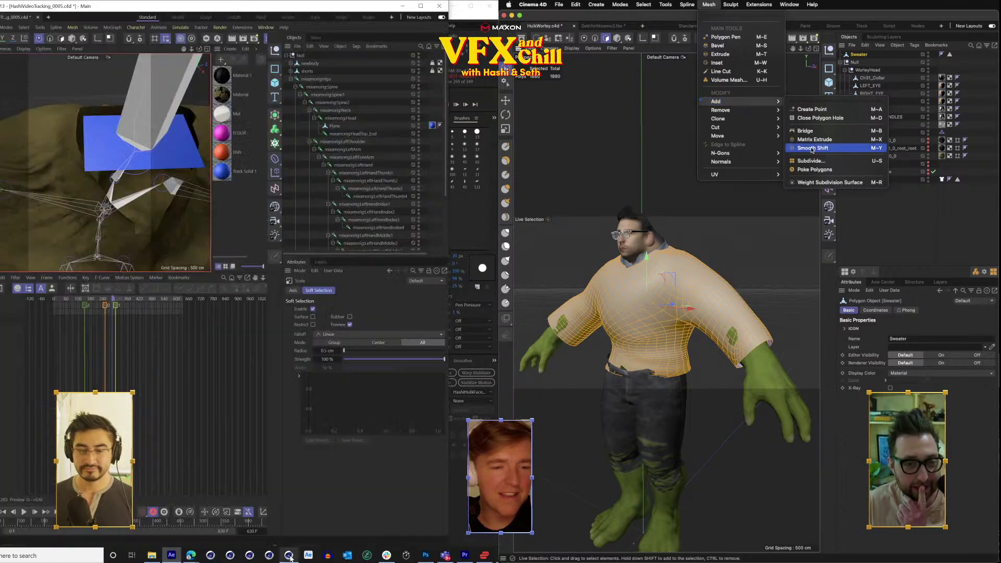
mouse_move(745, 127)
left_click(274, 143)
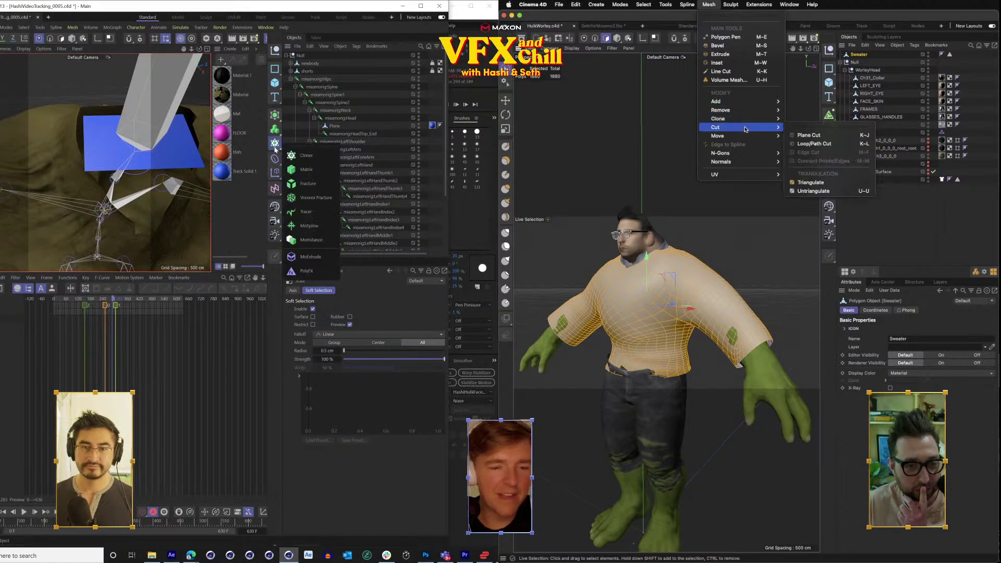
left_click(811, 183)
Look up the Remesh generator in the tracking project, and reselect the Sweater object in the Hulk project.
left_click(277, 120)
scroll(737, 364, "up", 5)
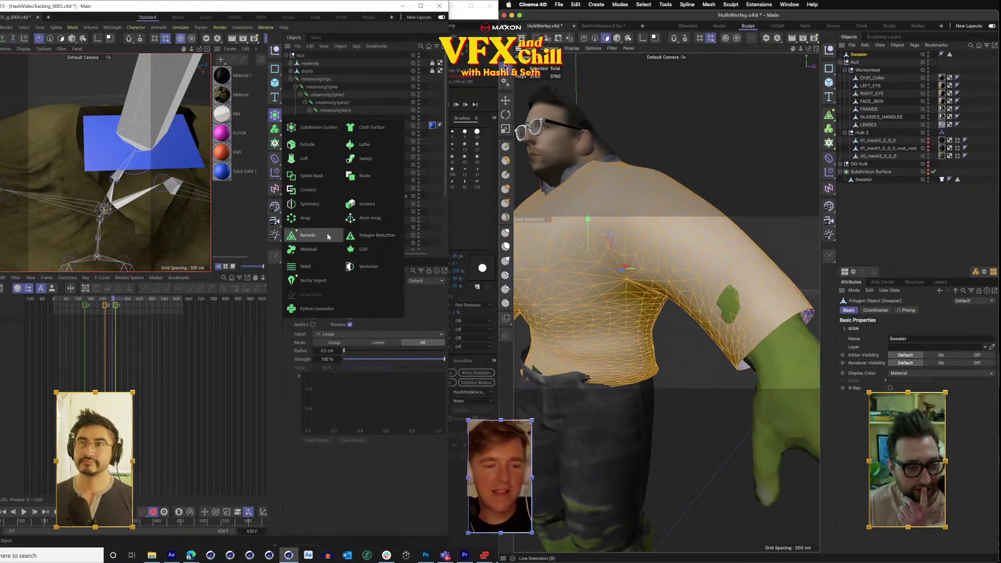
left_click(756, 208)
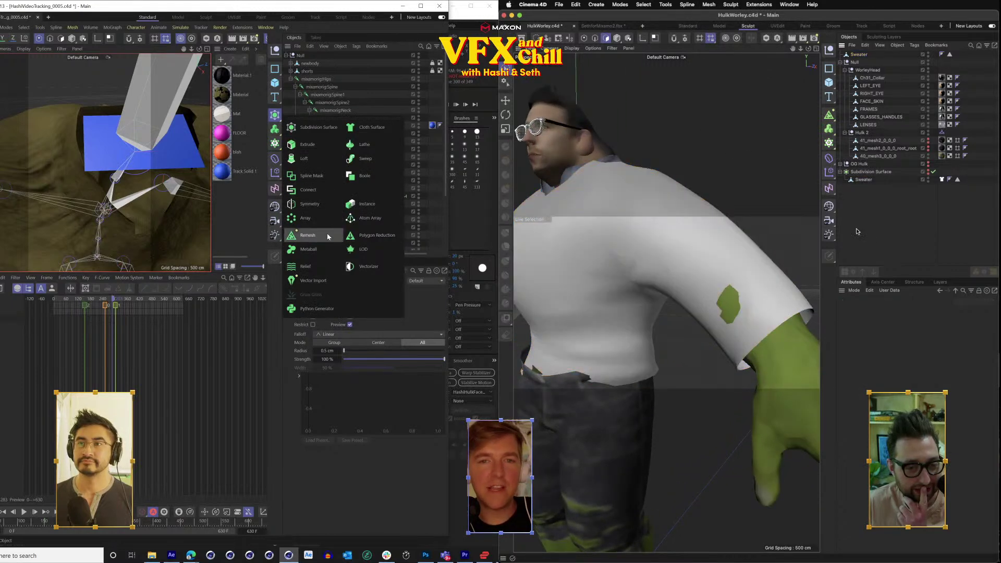
left_click(856, 56)
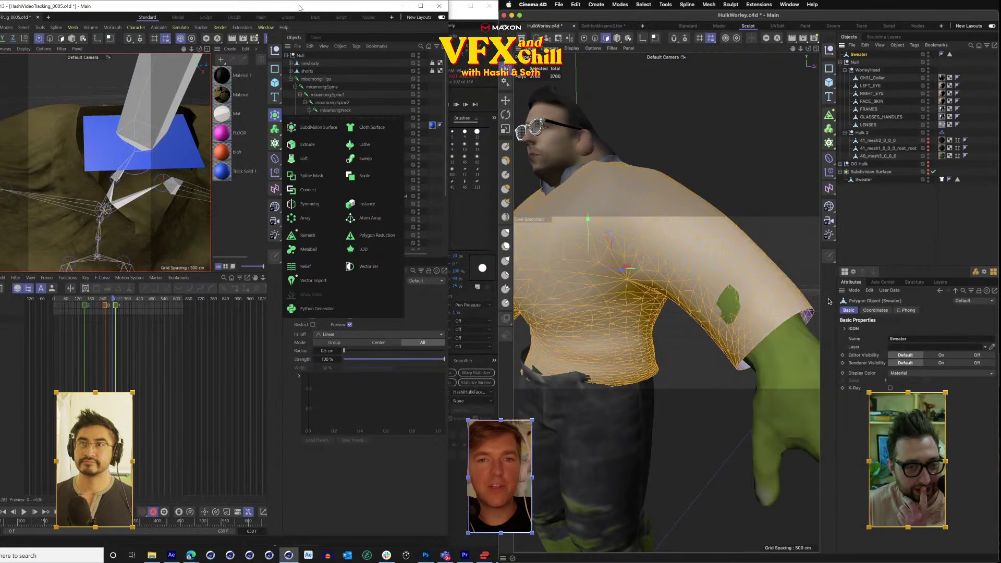
key("Return")
Paint-select the triangulated polygons between the forearm hole and the sleeve's edge, and return the other screen to After Effects.
left_click(786, 322)
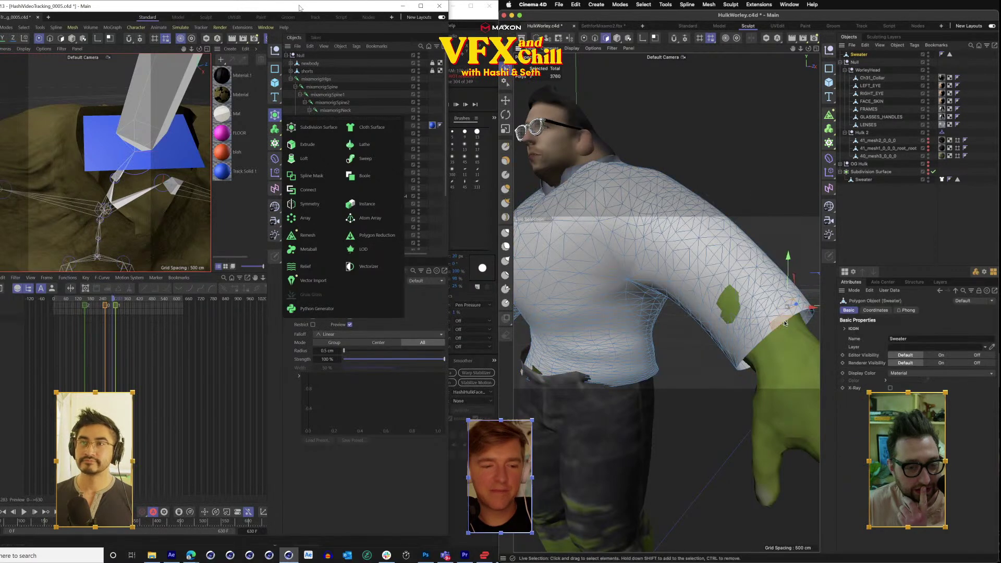
left_click(747, 336)
left_click(408, 9)
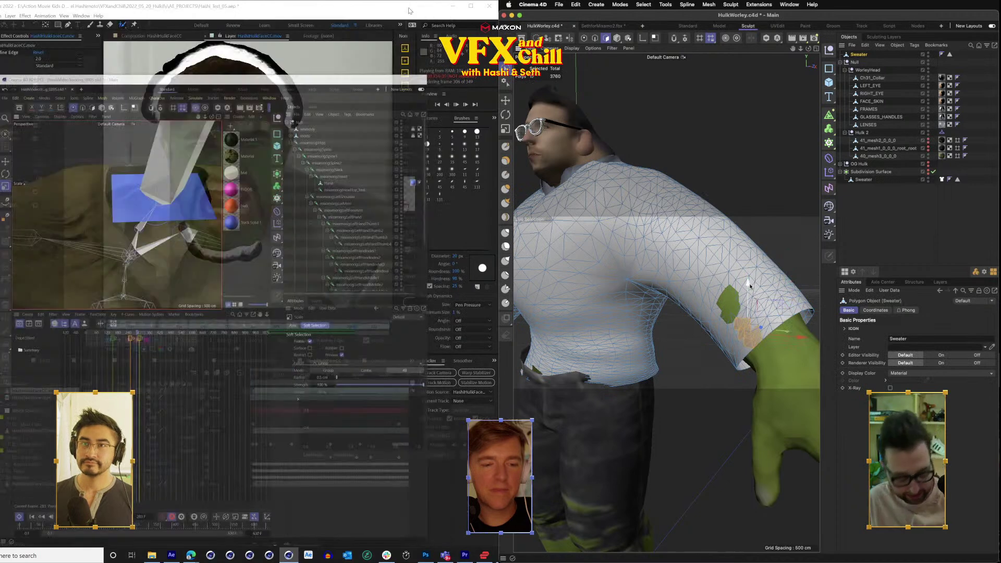
mouse_move(748, 280)
left_mouse_down()
mouse_move(776, 310)
mouse_move(768, 330)
left_mouse_up()
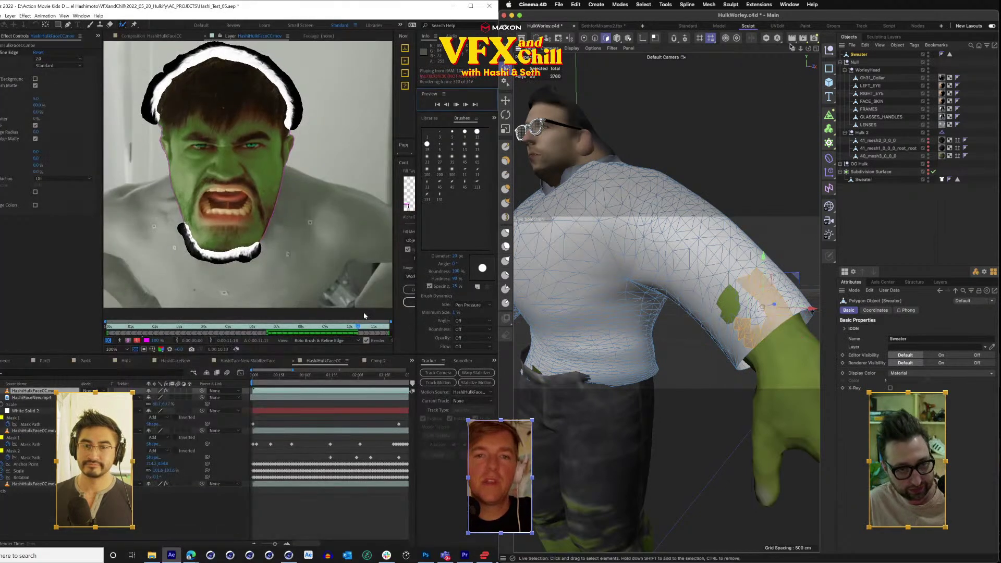
mouse_move(777, 282)
left_mouse_down()
mouse_move(667, 287)
mouse_move(679, 344)
mouse_move(671, 342)
left_mouse_up()
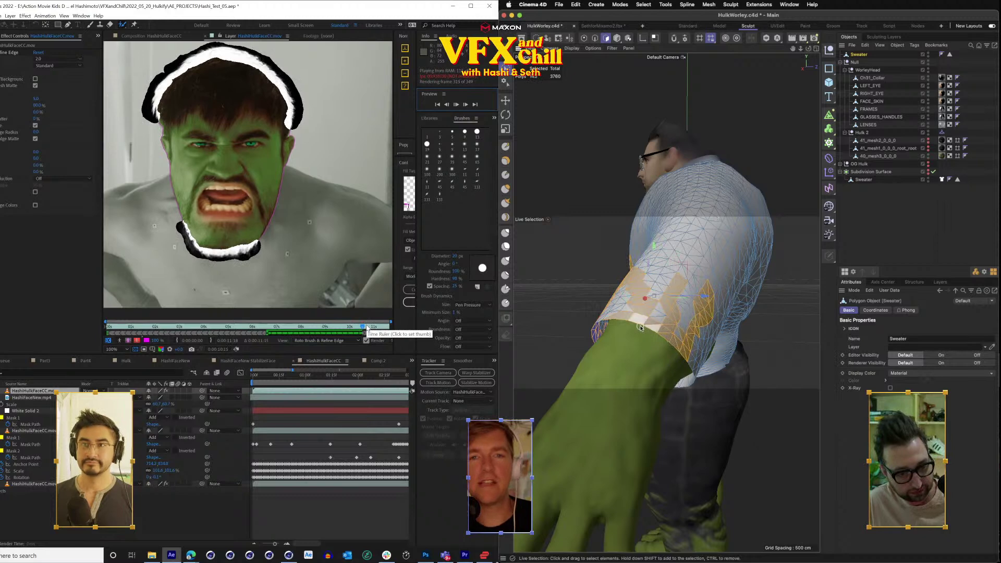
Paint-select more of the polygons between the forearm hole and the sleeve's edge, and delete the selected cuff area.
left_click_drag(808, 48, 917, 48)
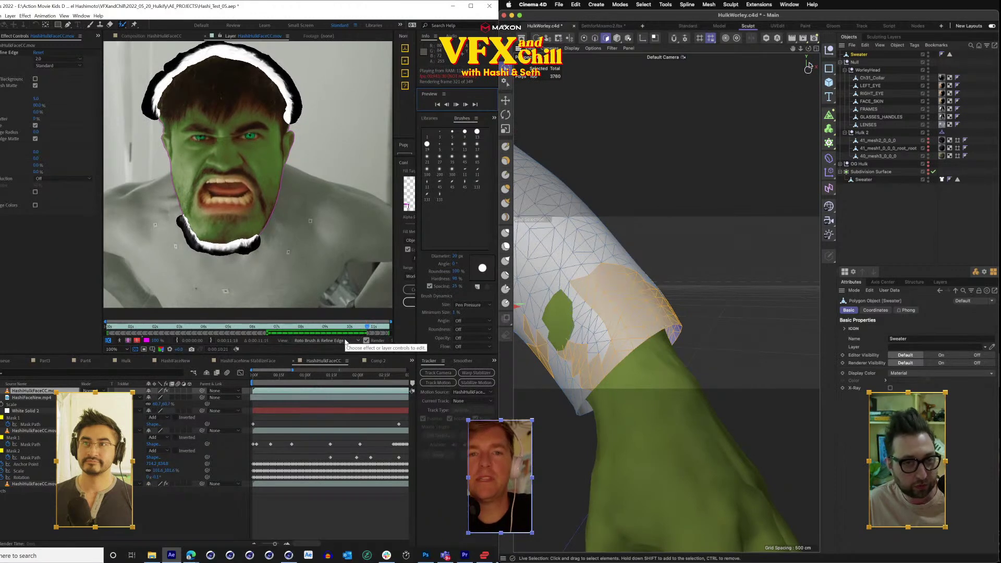
left_click_drag(808, 48, 852, 86)
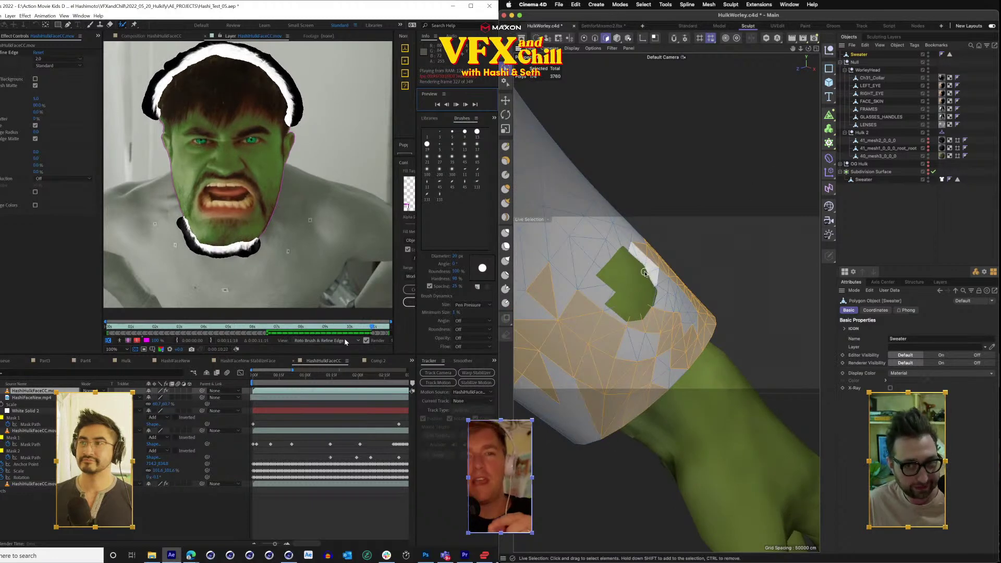
scroll(644, 272, "down", 6)
left_click_drag(809, 49, 949, 51)
mouse_move(631, 271)
left_mouse_down()
mouse_move(624, 312)
mouse_move(629, 289)
mouse_move(600, 314)
mouse_move(608, 294)
mouse_move(640, 313)
left_mouse_up()
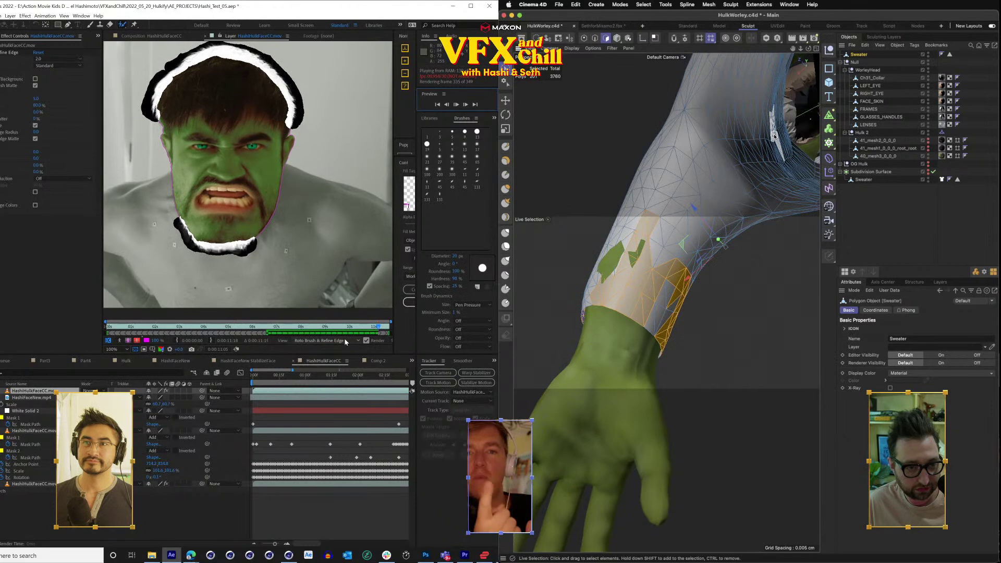
left_click_drag(768, 145, 768, 146)
scroll(769, 145, "down", 5)
key("Delete")
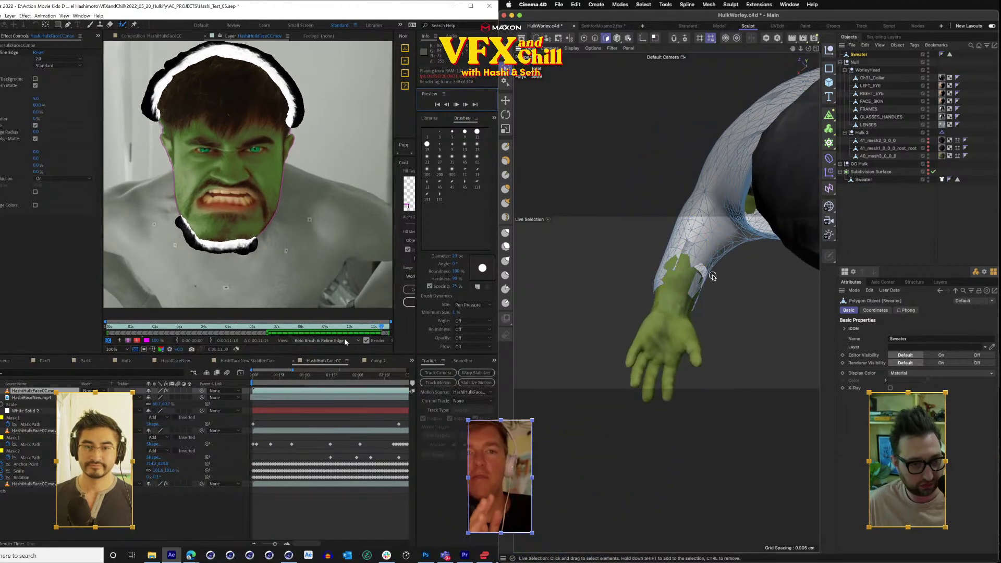
Select and delete the leftover polygon fragments around the wrist.
left_click_drag(697, 285, 697, 285)
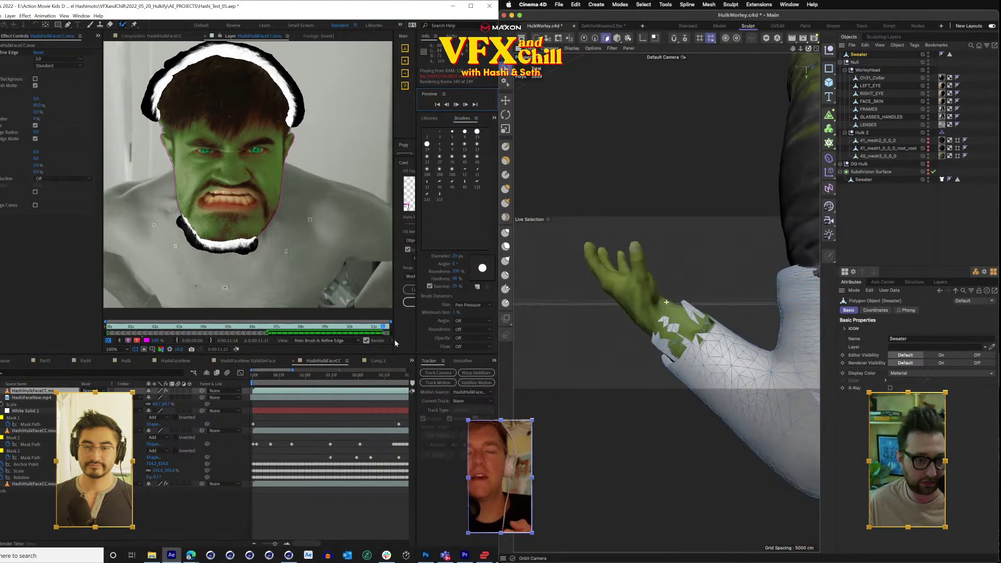
left_click_drag(808, 48, 809, 49)
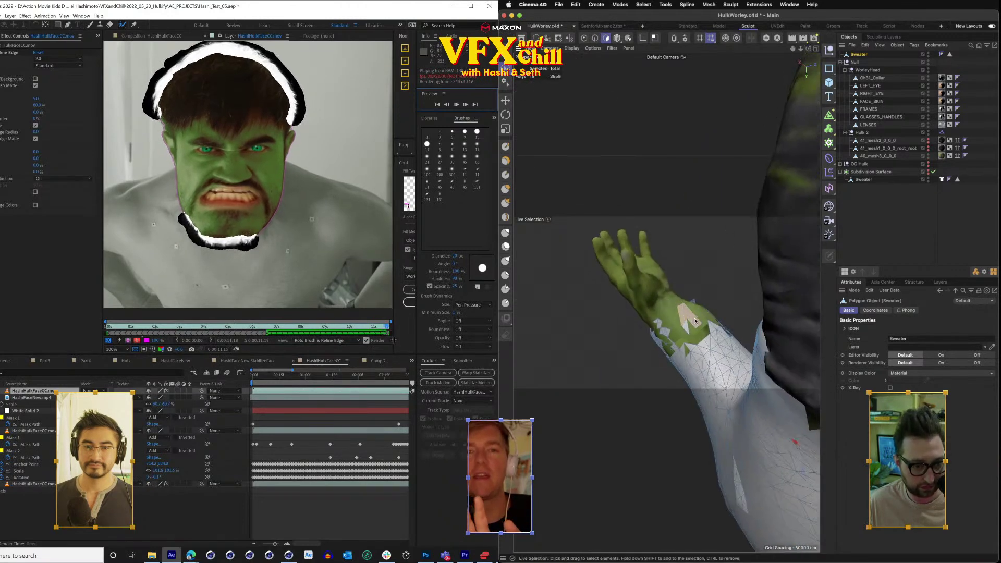
key("Delete")
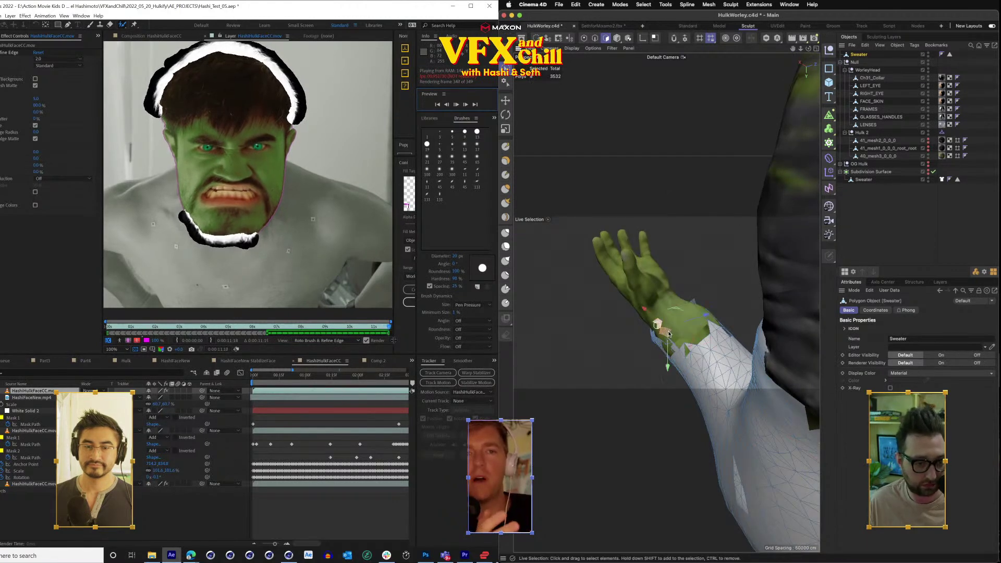
Undo the recent deletions of the sleeve's cuff polygons.
left_click_drag(808, 48, 863, 36)
left_click_drag(667, 302, 667, 302)
left_click(268, 327)
key("super+z")
key("super+z")
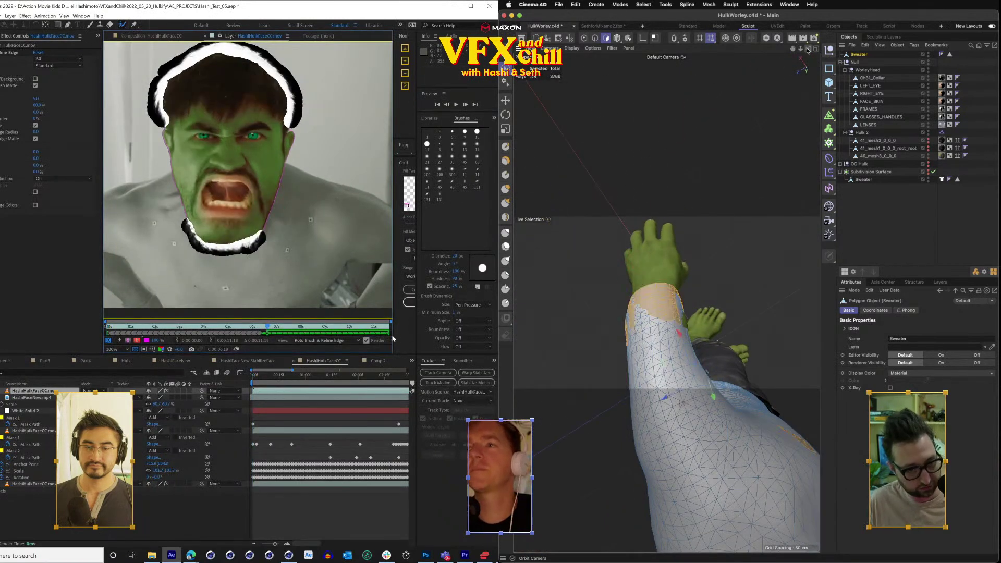
key("super+z")
Widen the layer viewer in After Effects and freeze the Roto Brush & Refine Edge propagation of the Hulk face footage.
left_click_drag(393, 339, 429, 339)
mouse_move(808, 49)
left_mouse_down()
mouse_move(666, 303)
mouse_move(676, 256)
left_mouse_up()
left_click(411, 340)
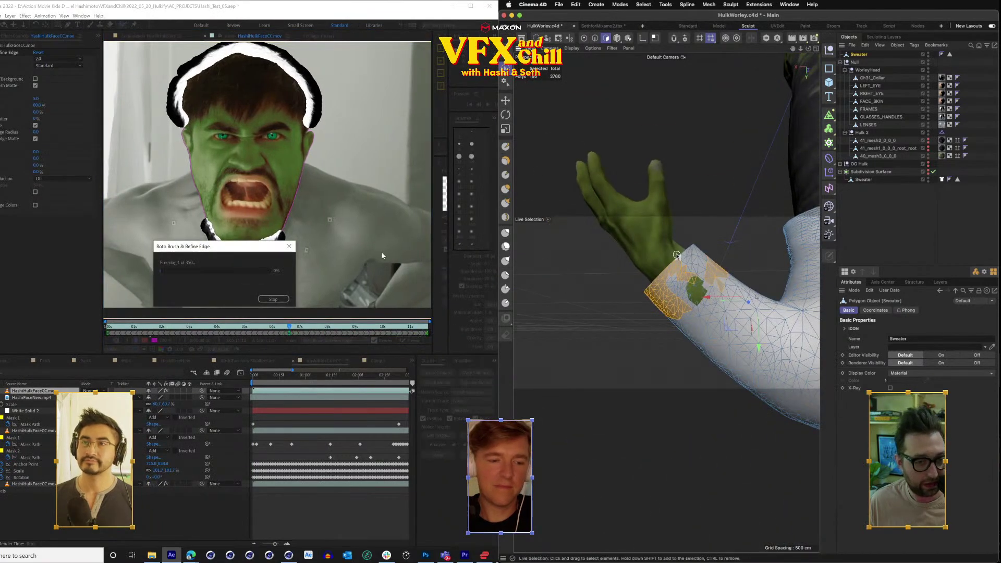
Paint-select a narrow band of polygons all around the sleeve's wrist edge and delete it.
left_click(678, 261)
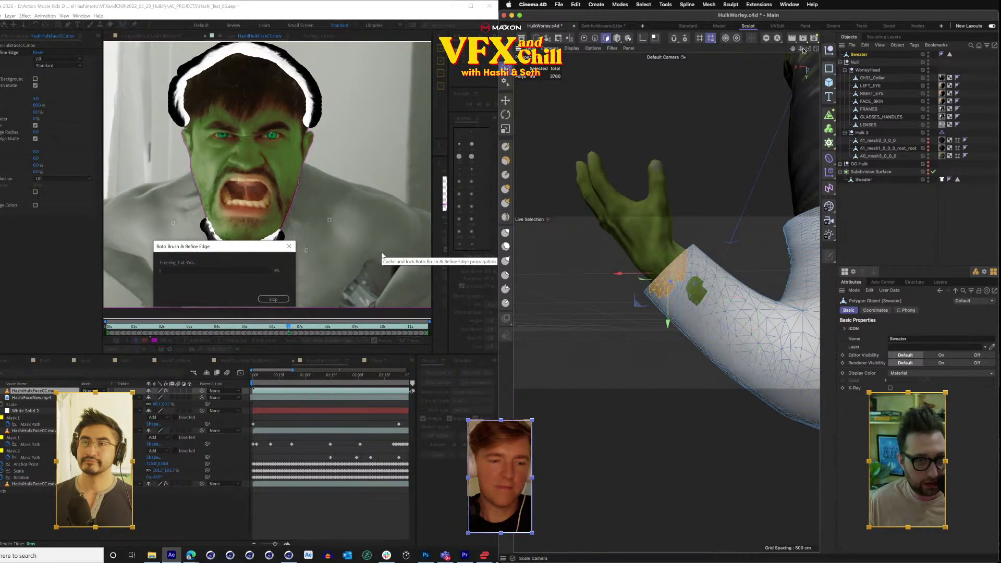
left_click_drag(808, 49, 683, 250)
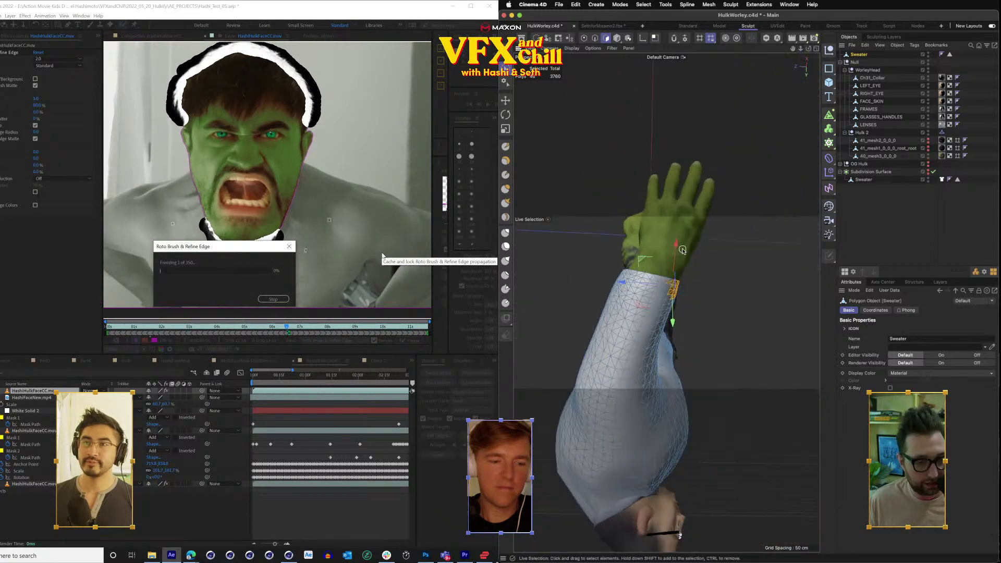
mouse_move(660, 283)
left_mouse_down()
mouse_move(640, 280)
mouse_move(730, 255)
mouse_move(769, 260)
left_mouse_up()
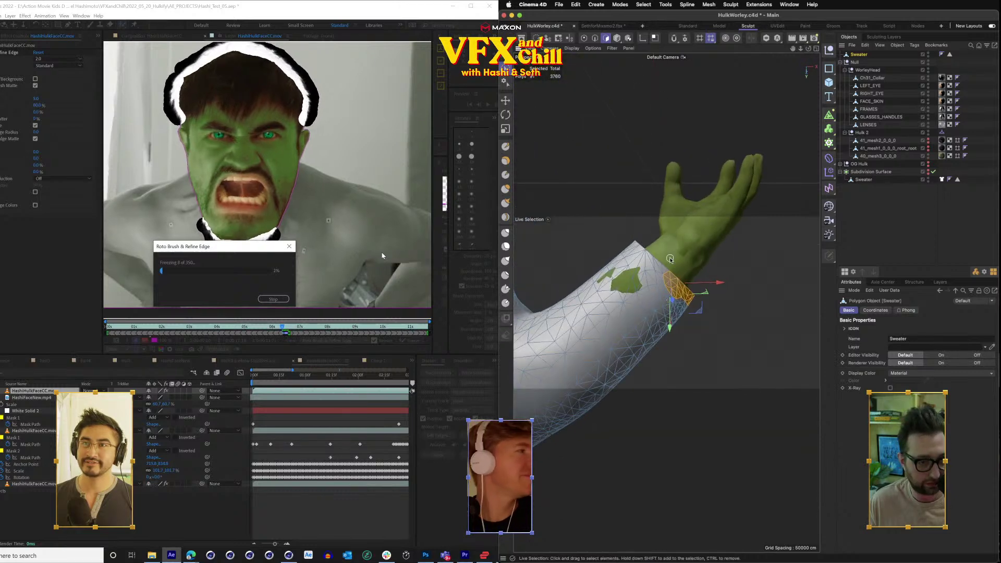
left_click_drag(668, 266, 633, 248)
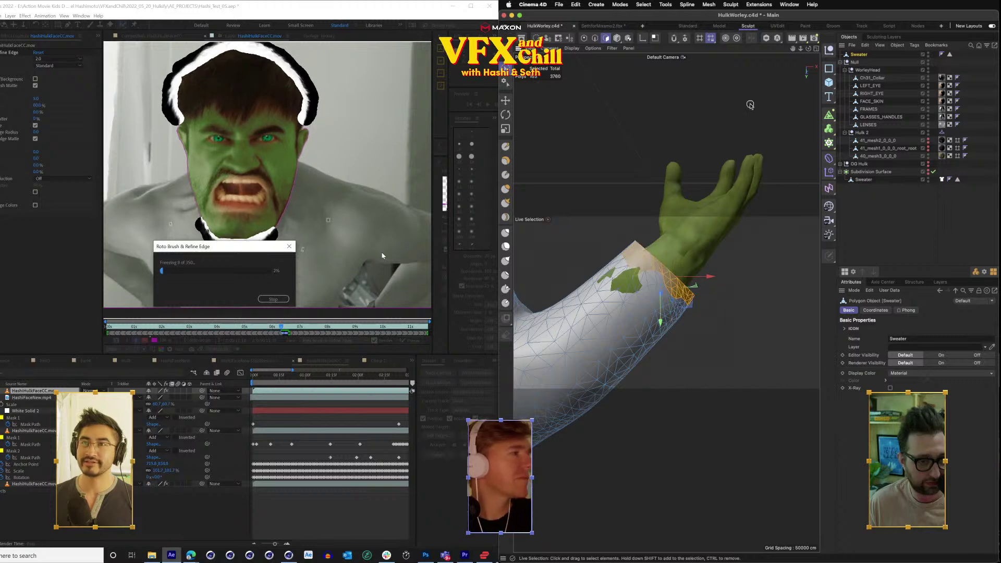
left_click_drag(808, 48, 678, 57)
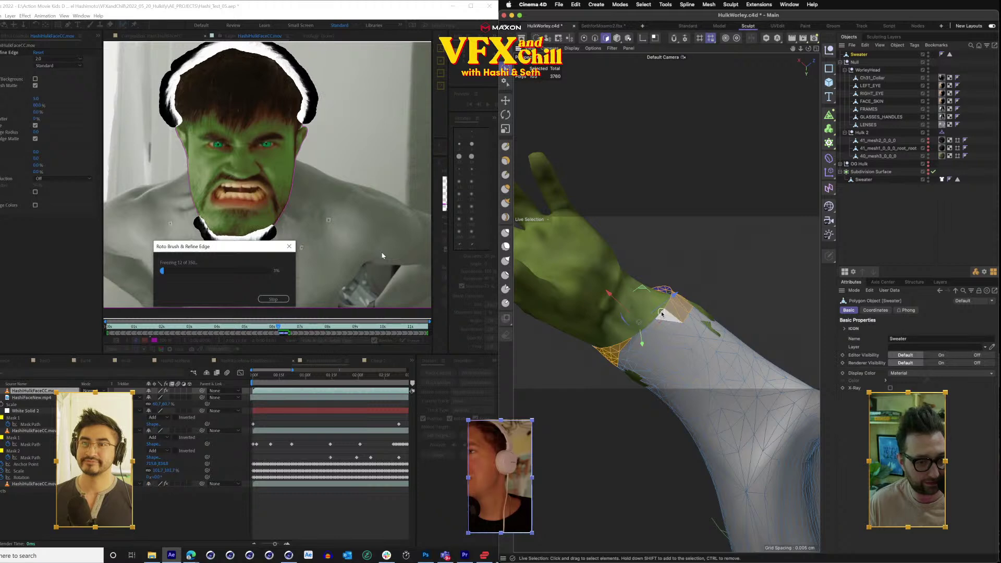
left_click_drag(650, 329, 637, 334)
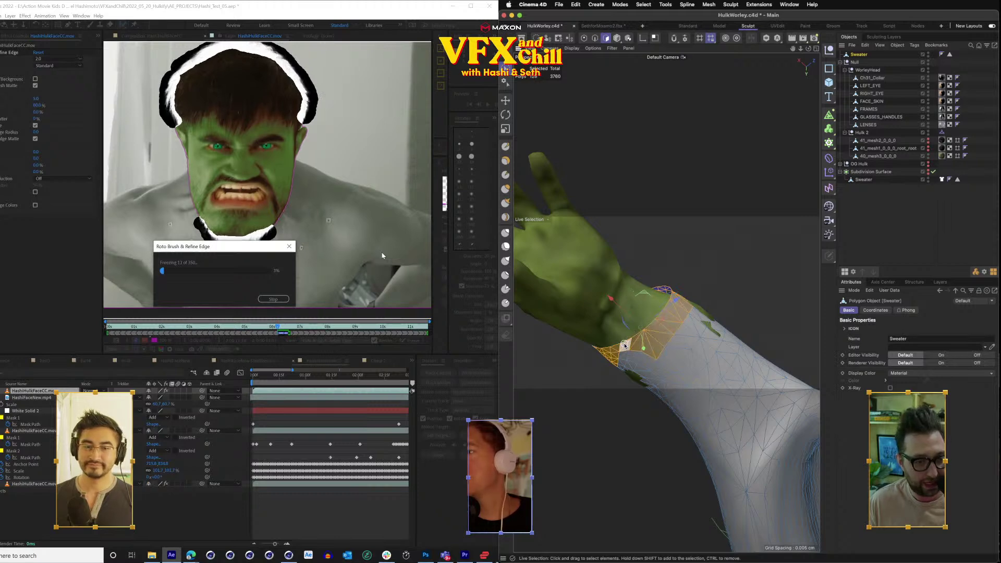
left_click(696, 259)
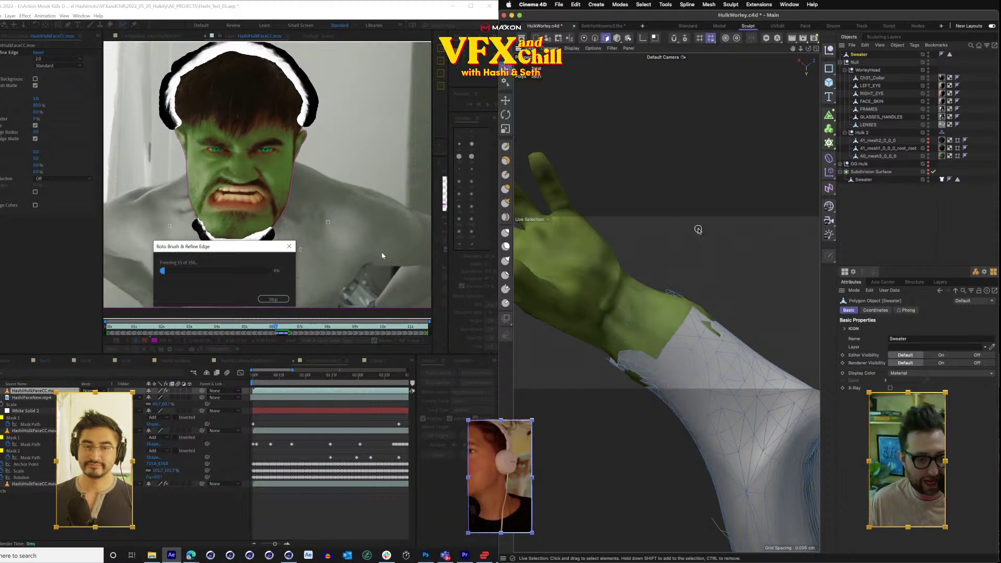
left_click_drag(695, 259, 695, 233)
Paint-select the polygons along the other sleeve's wrist edge.
mouse_move(808, 48)
left_mouse_down()
mouse_move(767, 161)
mouse_move(699, 138)
mouse_move(662, 140)
mouse_move(620, 120)
left_mouse_up()
mouse_move(666, 302)
left_mouse_down()
mouse_move(705, 320)
mouse_move(656, 295)
mouse_move(672, 295)
left_mouse_up()
left_click_drag(809, 48, 690, 250)
key("super+shift+z")
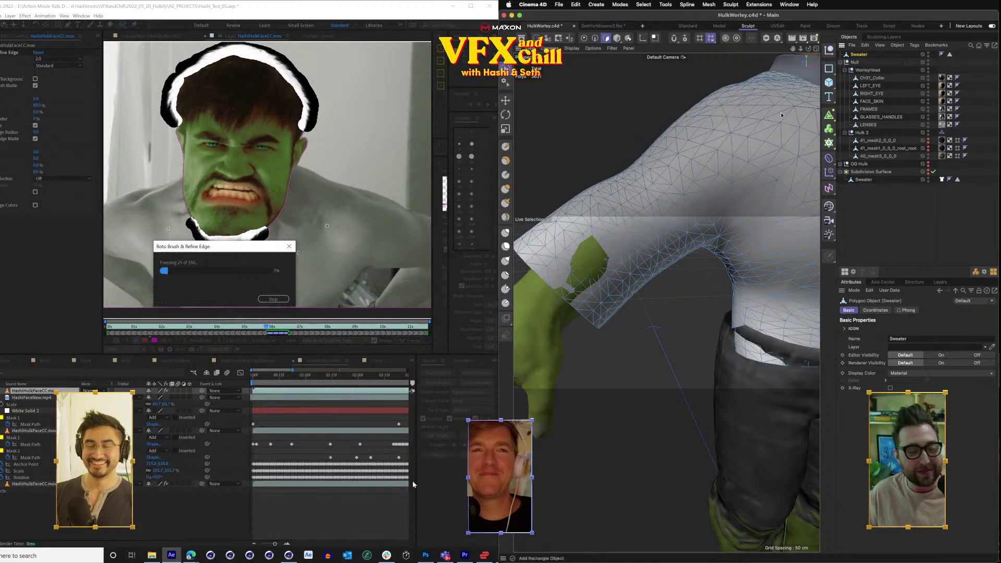
left_click_drag(633, 236, 635, 235)
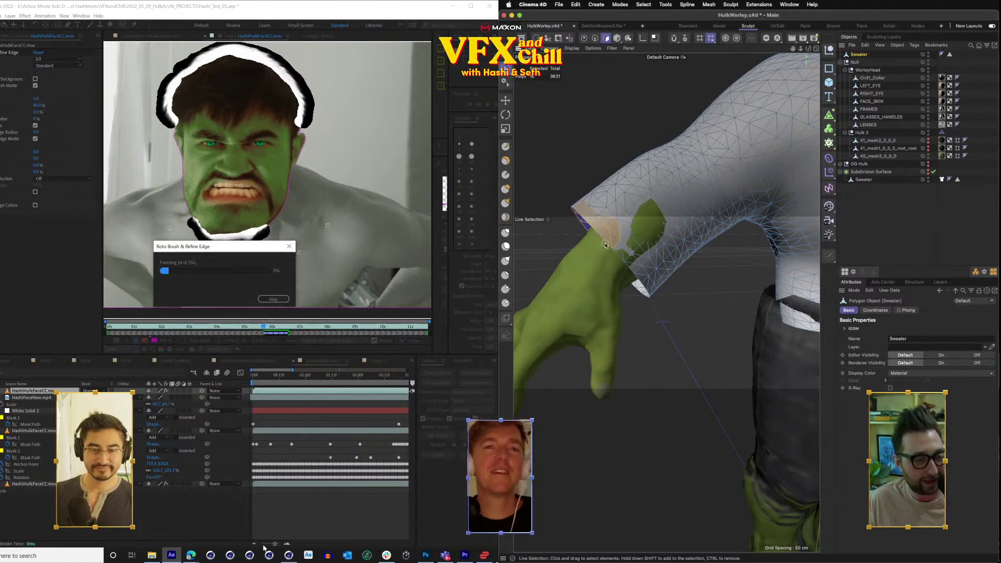
mouse_move(288, 556)
left_click_drag(645, 281, 666, 303)
Bring forward the tracking project on the other screen, collapse its top-level rig hierarchy, and examine the Hulk rig in the perspective and front views.
left_click(290, 530)
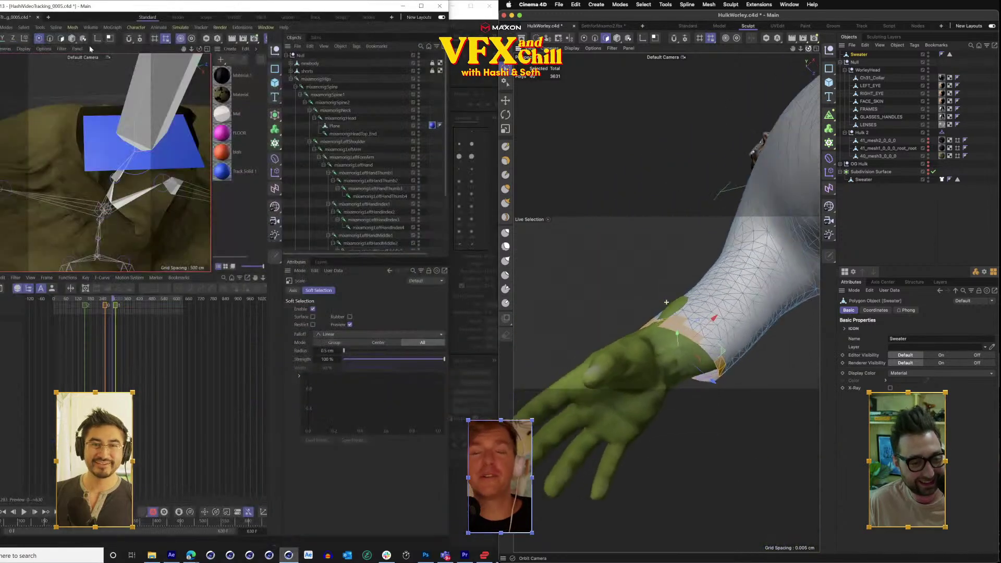
left_click(291, 79)
scroll(120, 152, "down", 6)
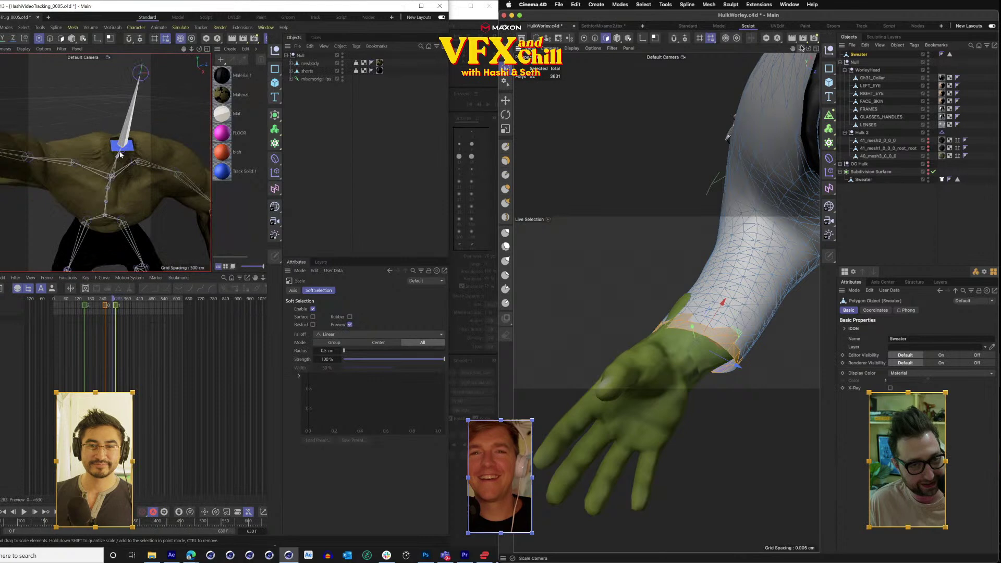
middle_click(129, 180)
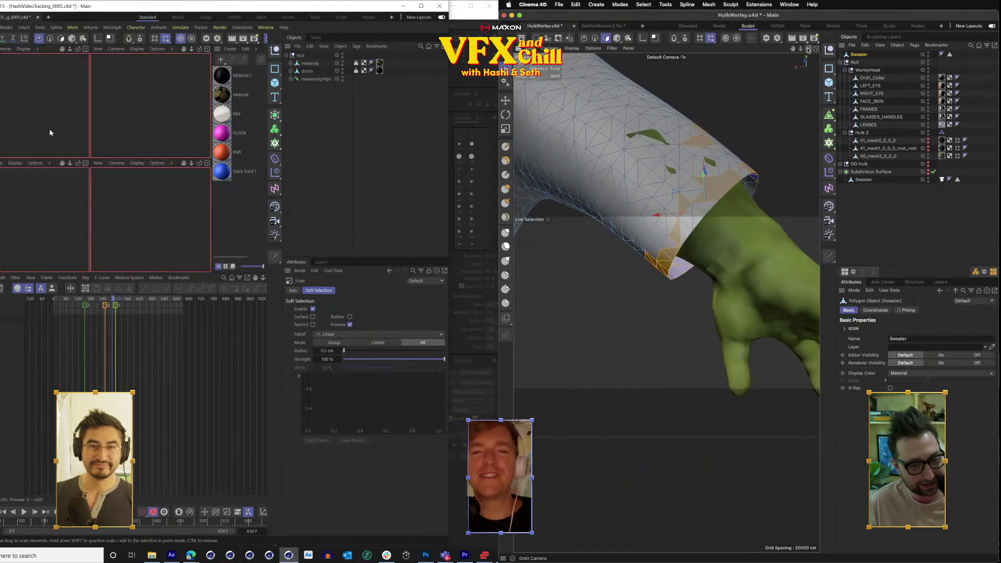
middle_click(50, 130)
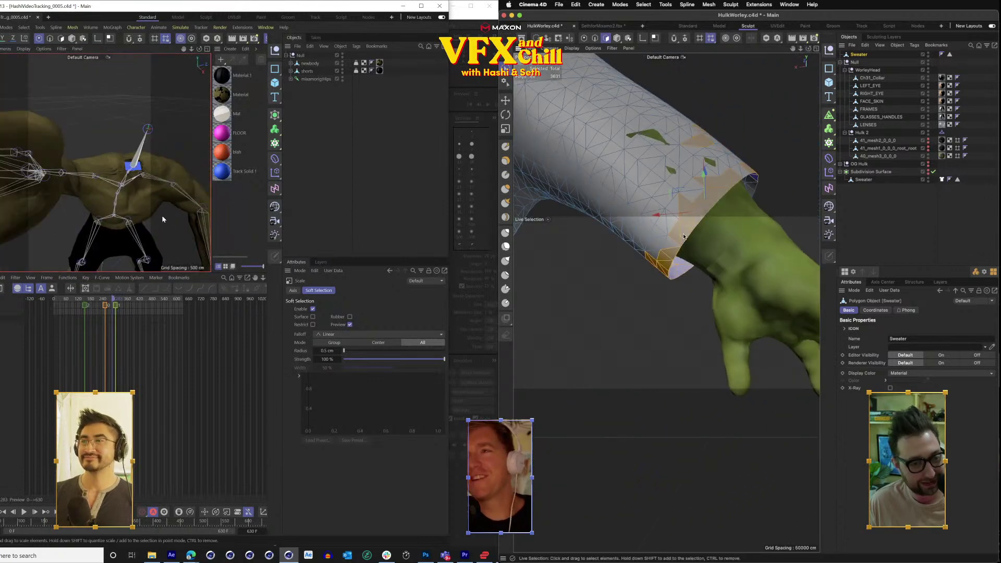
middle_click(163, 200)
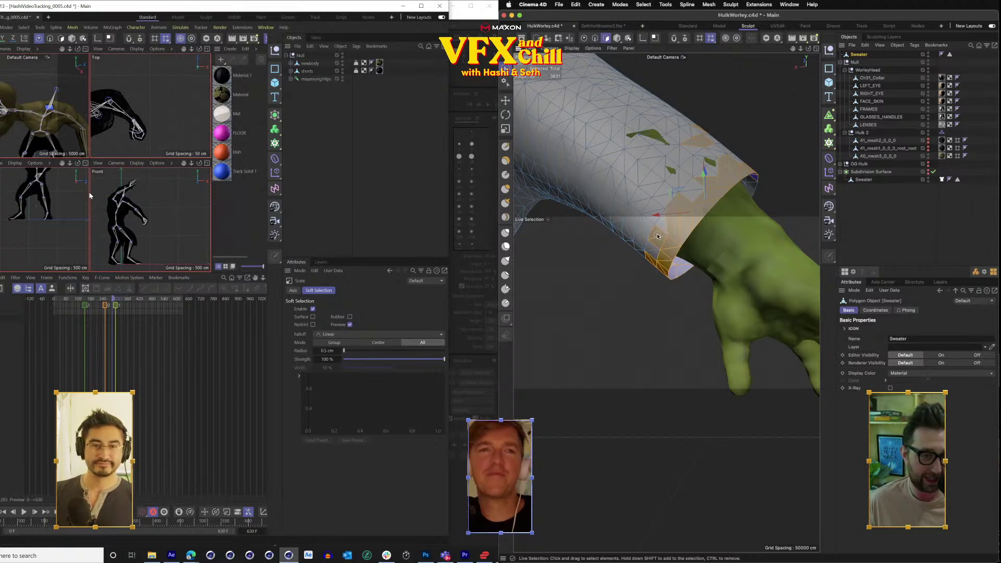
middle_click(176, 230)
left_click_drag(809, 49, 666, 302)
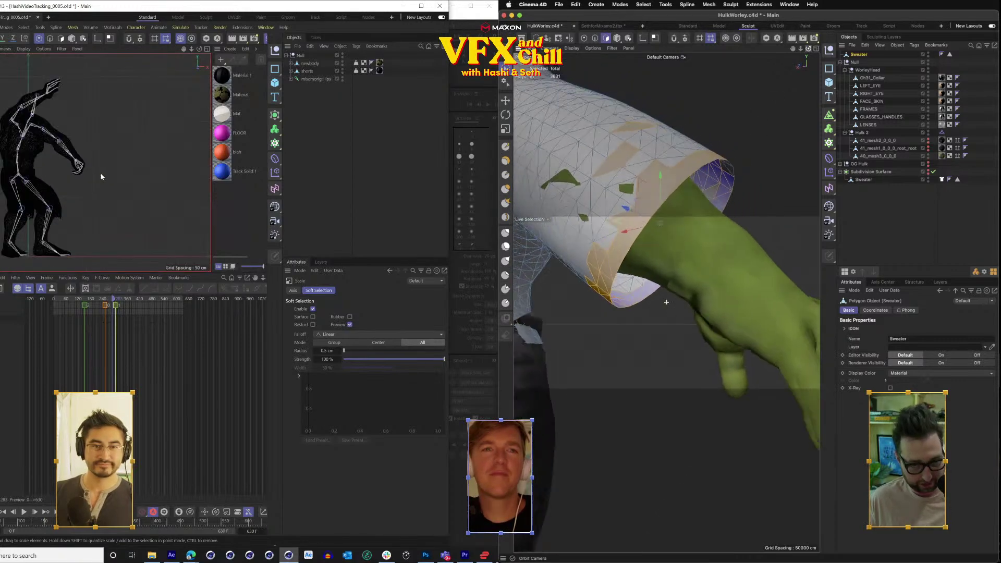
middle_click(116, 171)
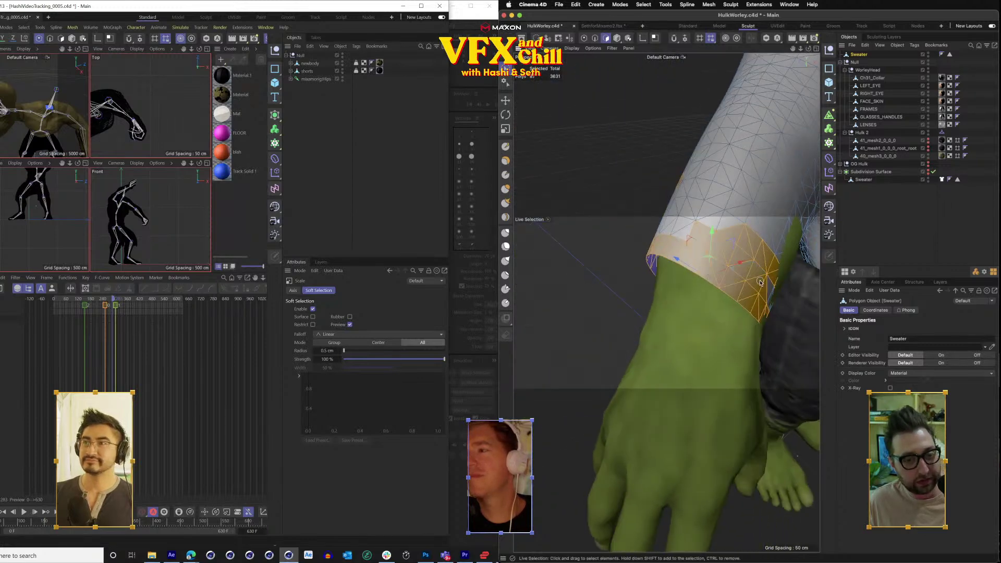
Extend the polygon selection around the sleeve's cuff, and create a new empty project in the other Cinema 4D window.
left_click_drag(808, 50, 809, 50)
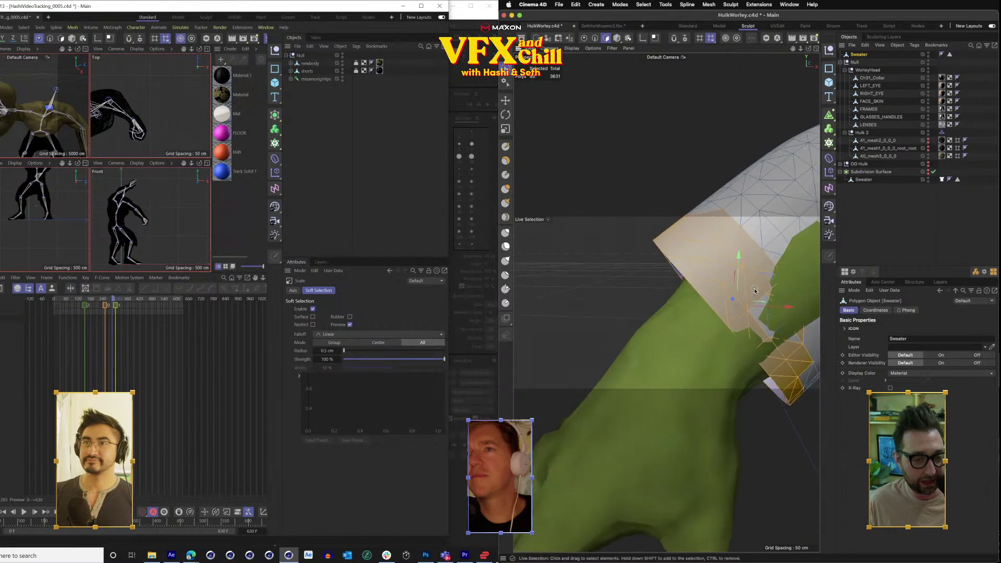
key("ctrl+n")
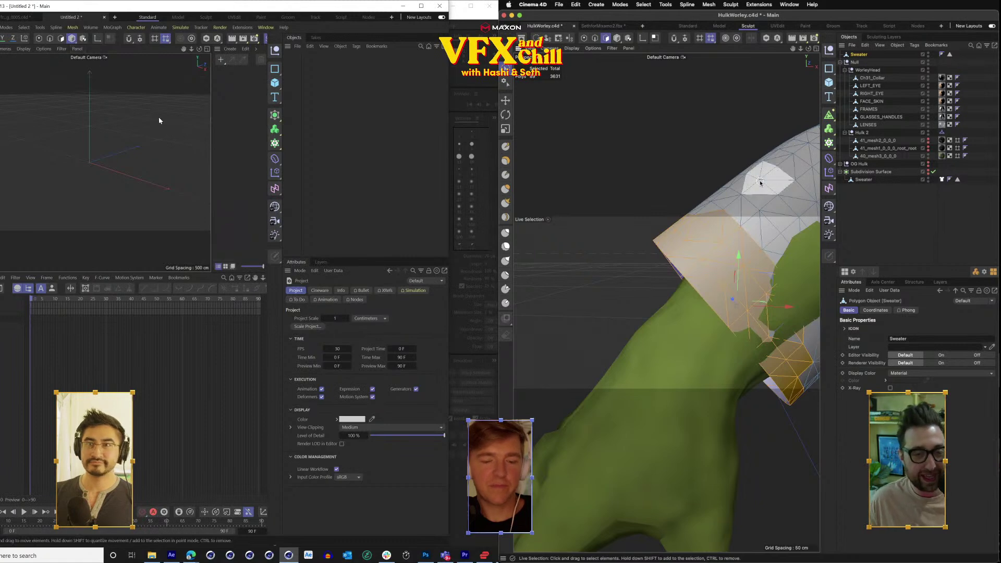
scroll(760, 183, "down", 4)
left_click_drag(808, 48, 810, 50)
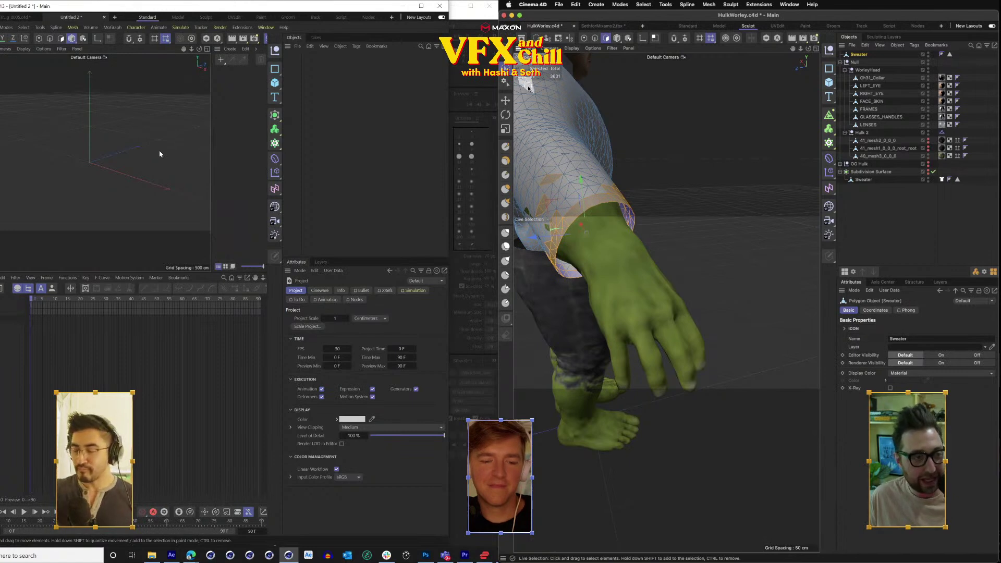
Clear the sweater's polygon selection with Live Selection active, and return the other screen to After Effects.
left_click(680, 143)
left_click(505, 69)
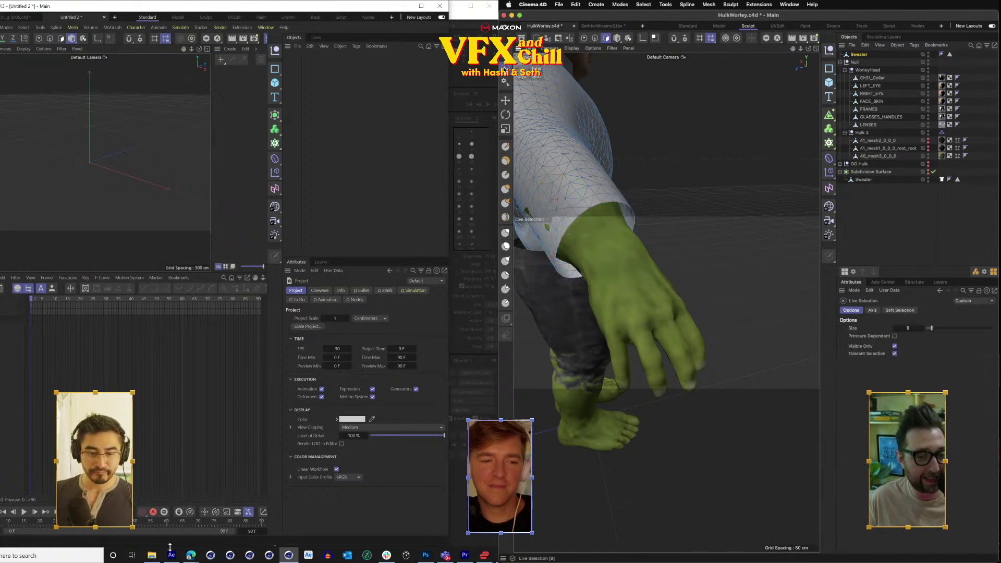
left_click(172, 555)
Set the Live Selection size to 18 and disable Visible Only for selecting through the sleeve cuff.
left_click_drag(810, 49, 750, 52)
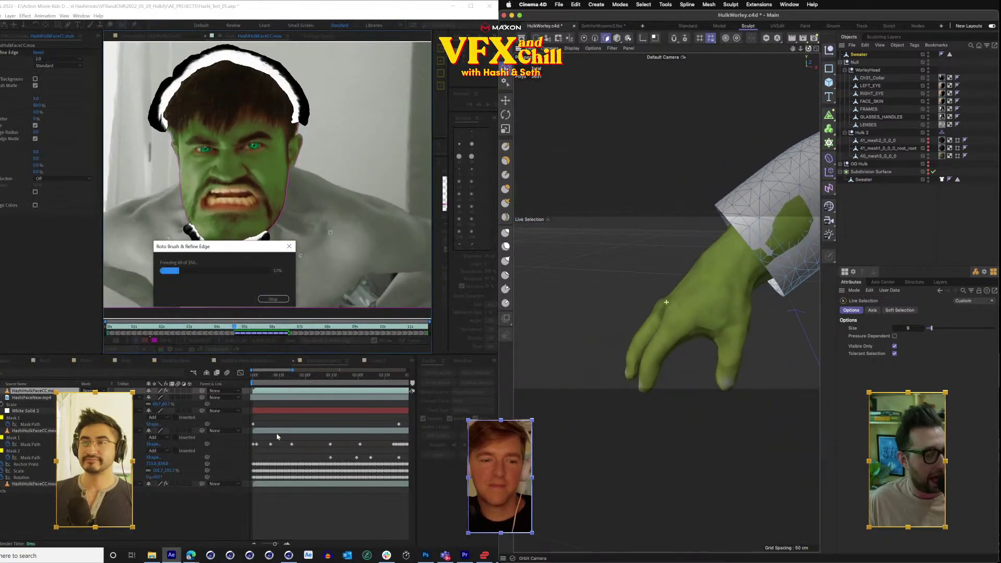
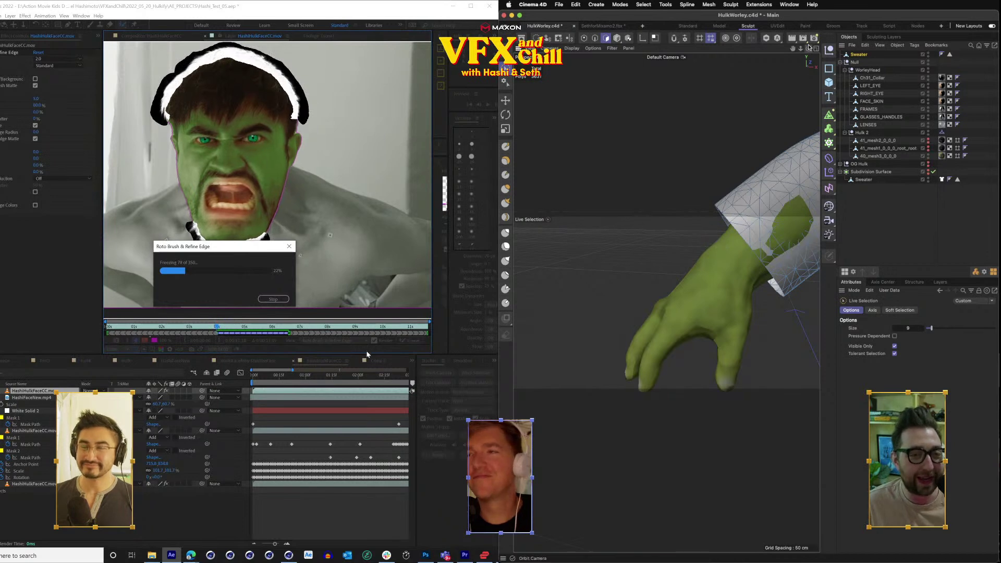
left_click_drag(709, 201, 668, 143)
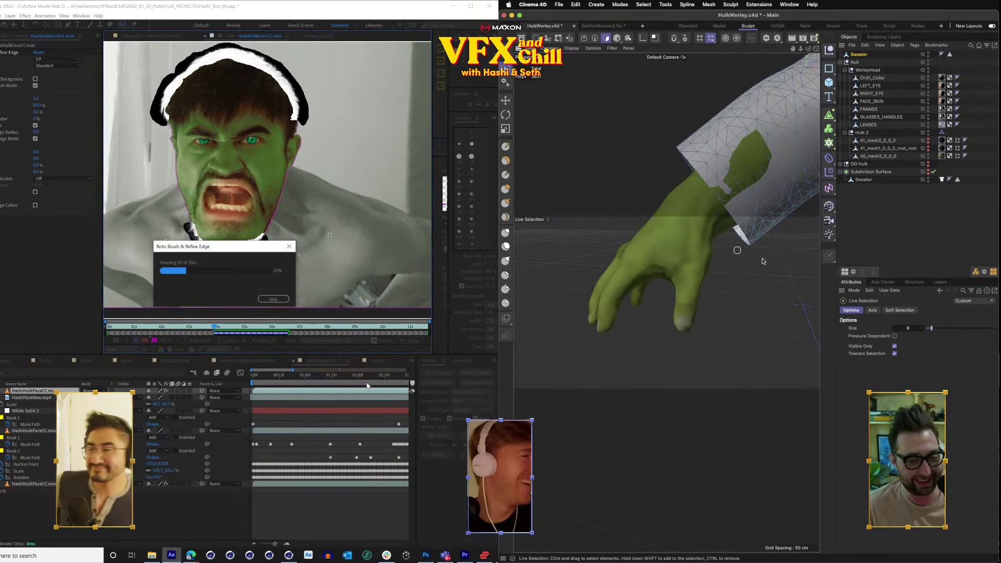
left_click_drag(933, 332, 939, 331)
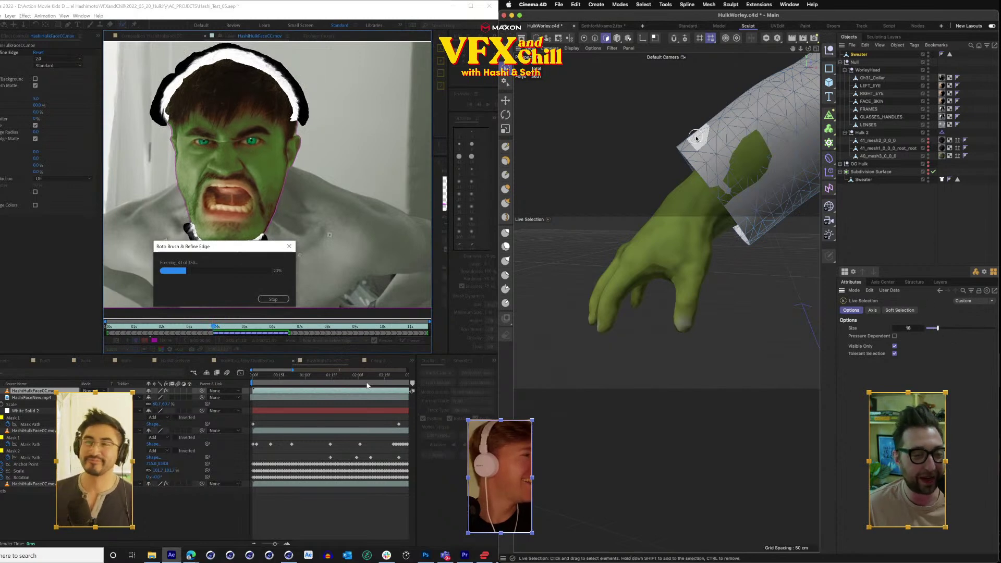
left_click(895, 345)
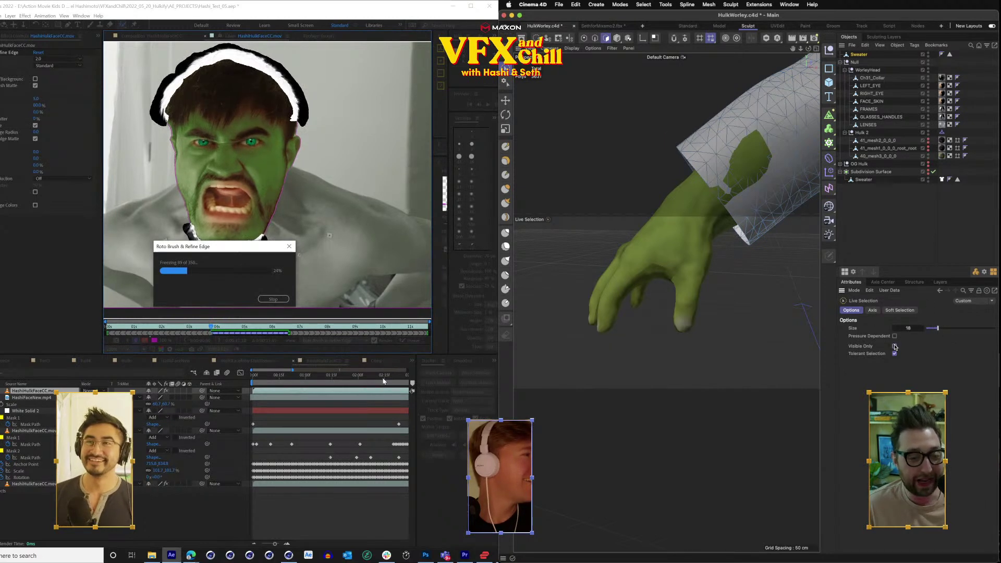
Paint-select the ragged polygons around the sleeve's wrist edge, extend the selection over the torn area, and delete them.
left_click_drag(702, 172, 744, 241)
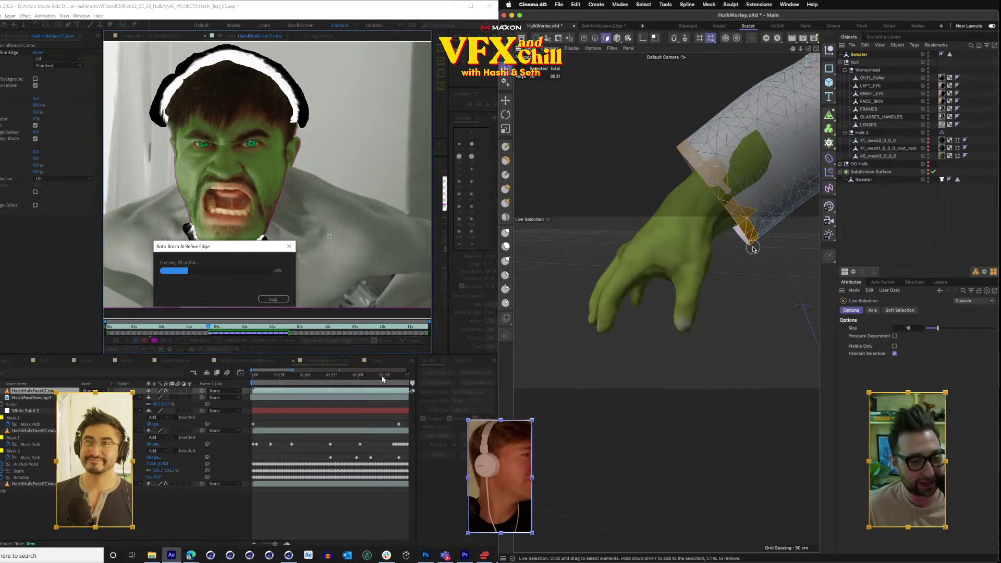
left_click(706, 142, "shift")
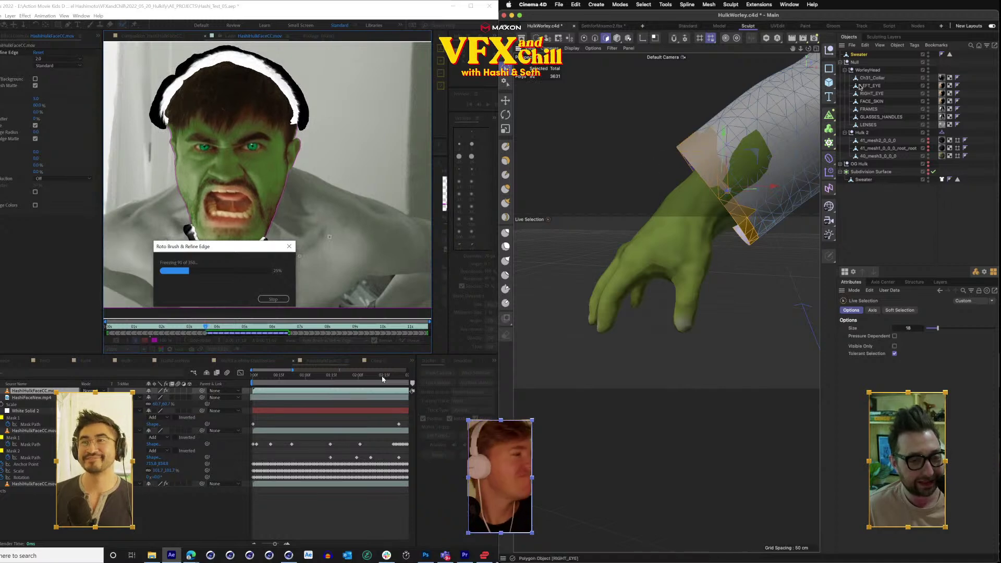
left_click_drag(809, 48, 928, 48)
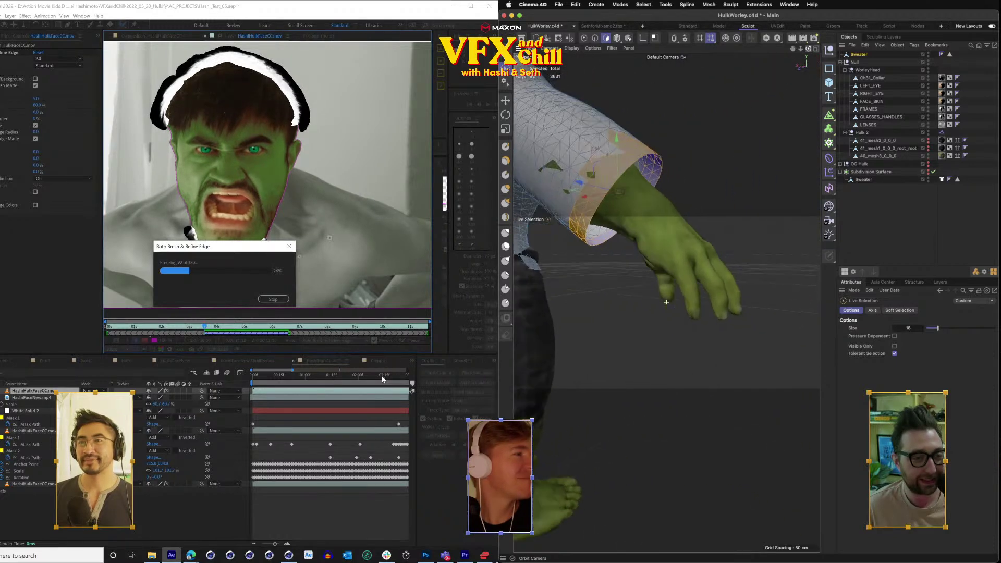
left_click_drag(666, 301, 673, 291)
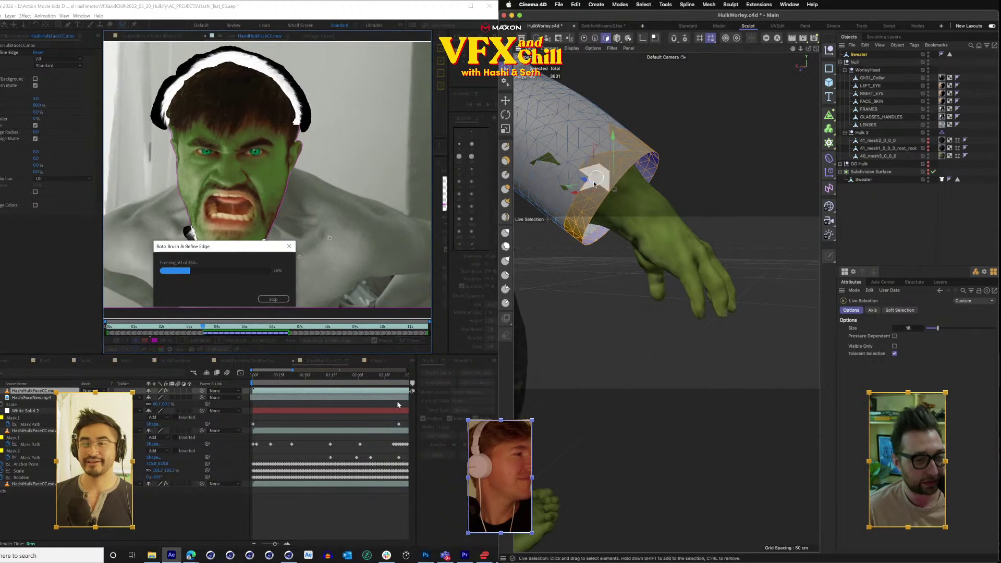
left_click_drag(593, 188, 572, 204)
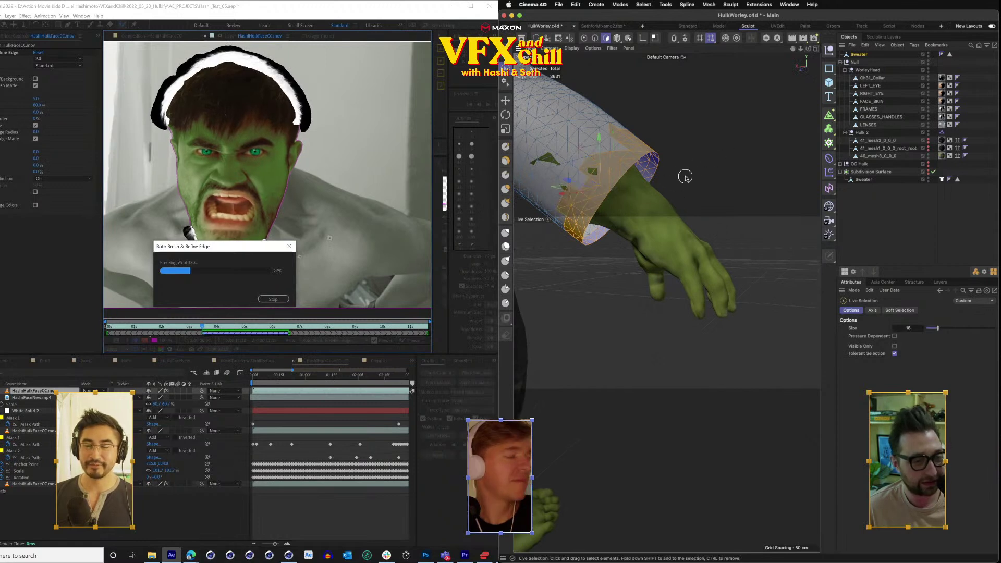
key("Delete")
mouse_move(169, 560)
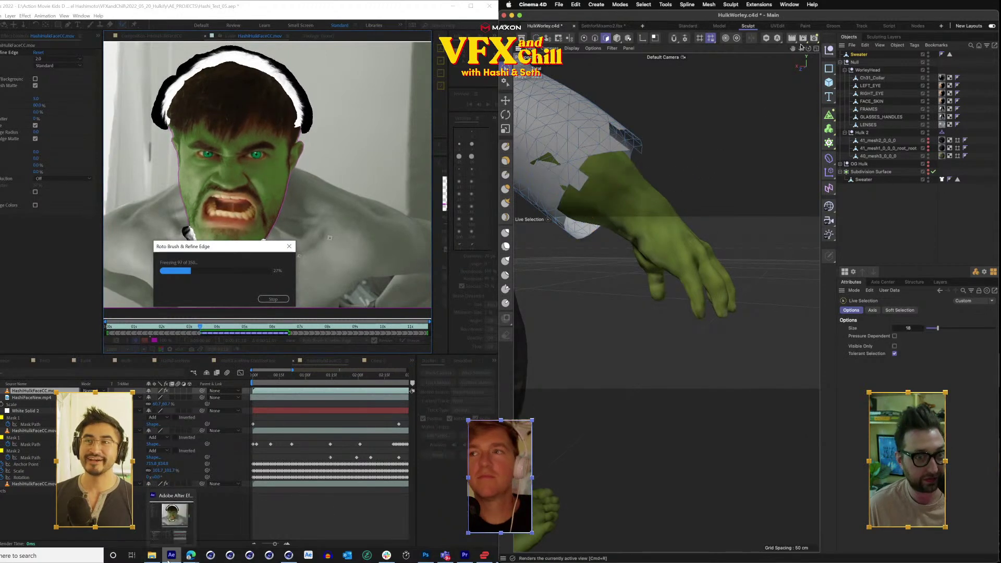
Close the polygon hole near the sleeve cuff as an N-gon in the standard layout, and reposition and widen the thumbnail image on the other screen.
left_click_drag(808, 49, 647, 53)
mouse_move(666, 301)
left_mouse_down()
mouse_move(696, 304)
mouse_move(668, 308)
left_mouse_up()
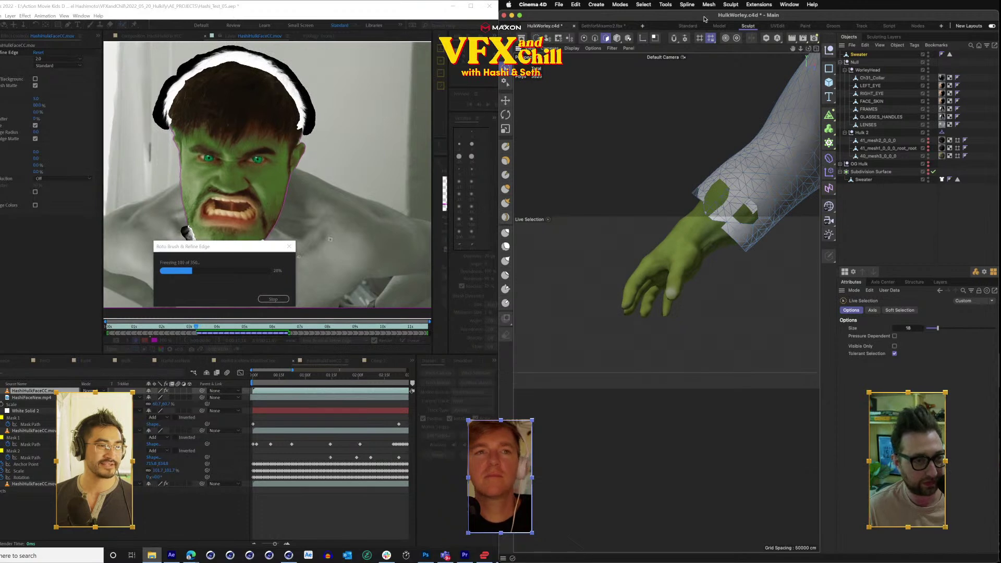
left_click(685, 27)
mouse_move(485, 86)
left_mouse_down()
mouse_move(414, 84)
mouse_move(226, 24)
mouse_move(202, 3)
mouse_move(207, 20)
left_mouse_up()
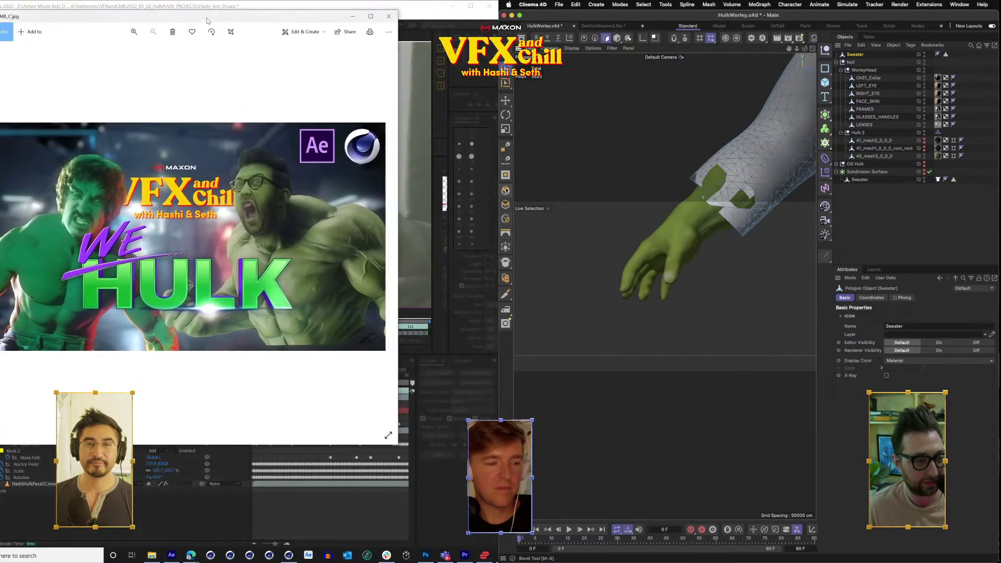
left_click(505, 175)
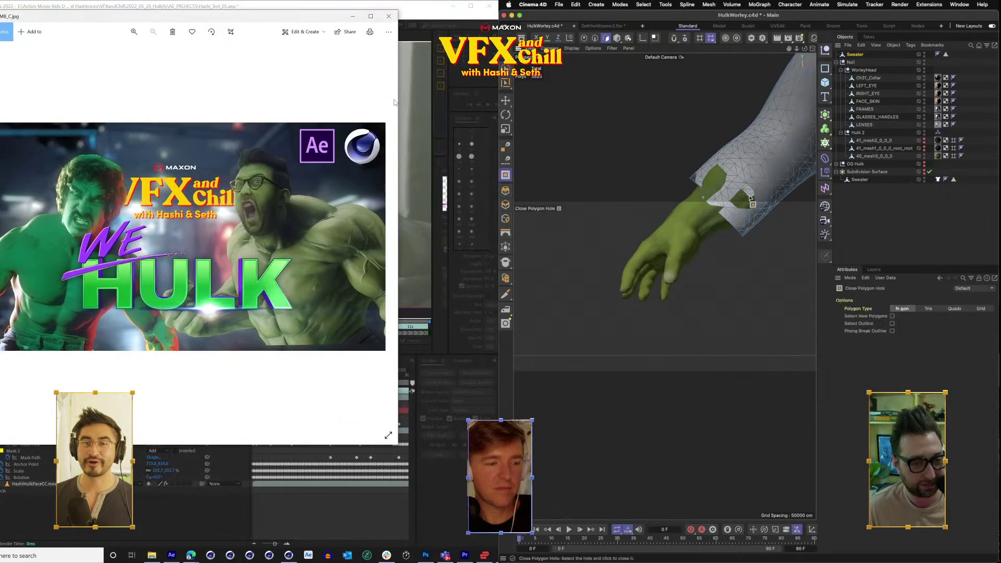
left_click_drag(399, 100, 524, 100)
left_click(732, 207)
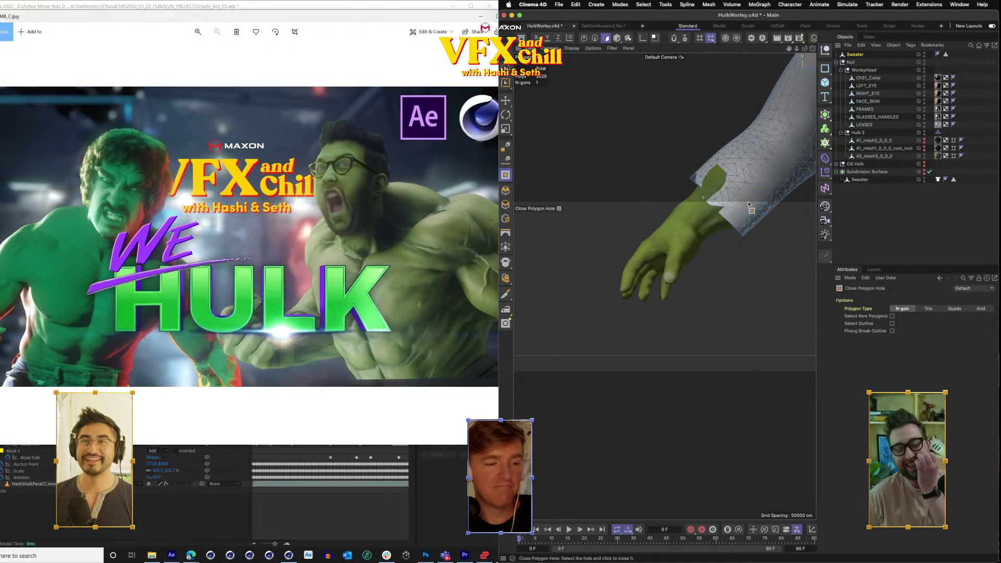
Delete the leftover polygons along the cuff edge on the palm side of the wrist using Live Selection.
scroll(754, 197, "up", 5)
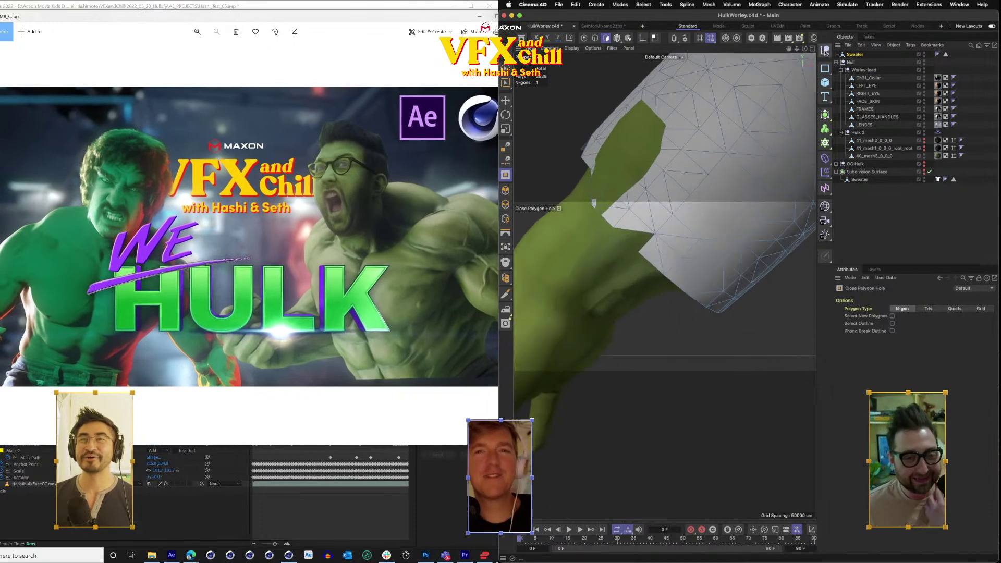
left_click_drag(804, 47, 761, 57)
left_click(509, 66)
mouse_move(658, 258)
left_mouse_down()
mouse_move(655, 245)
mouse_move(669, 239)
left_mouse_up()
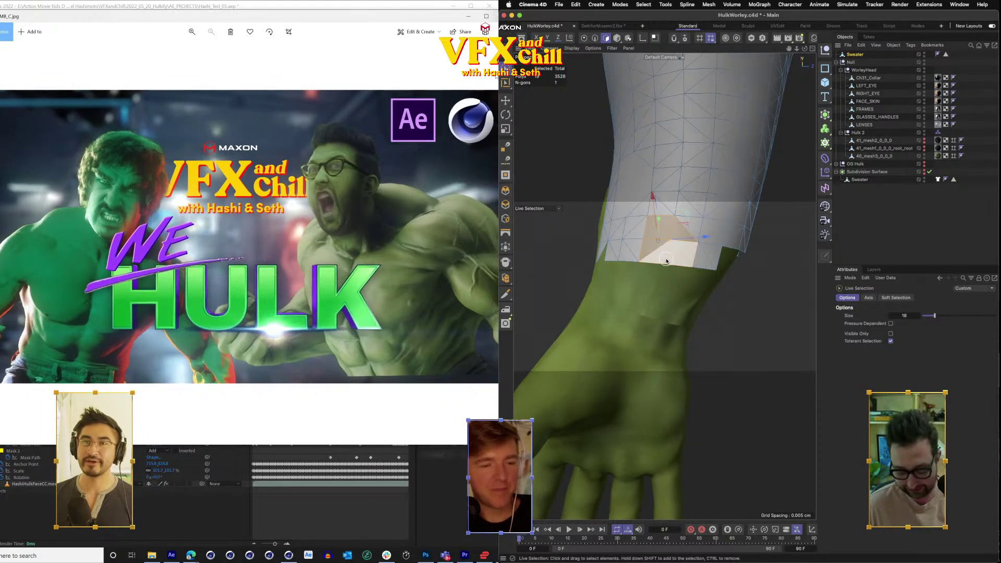
key("Delete")
left_click(632, 250)
key("Delete")
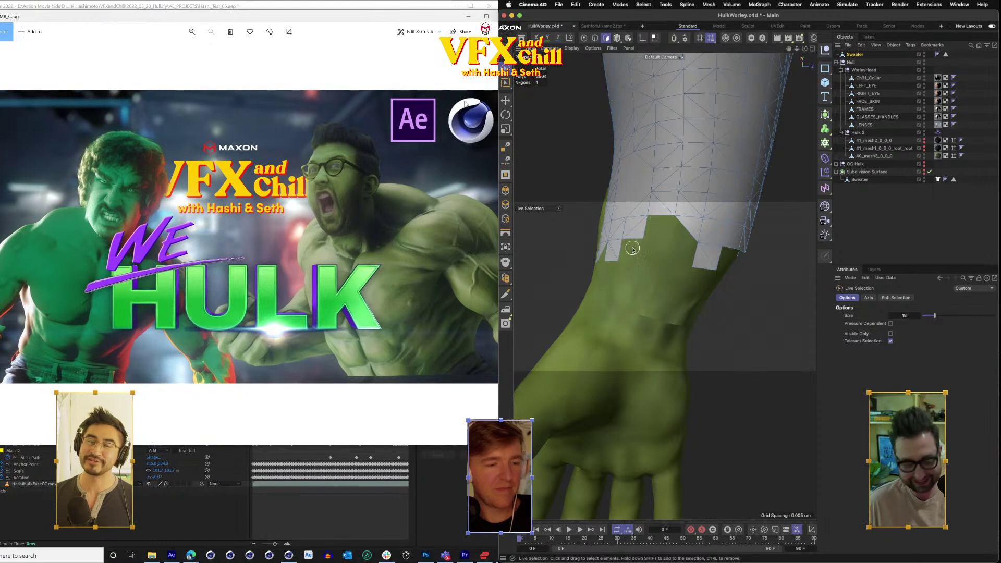
Try to delete the band of sweater hem polygons along the waistband, and undo the deletion.
scroll(713, 172, "down", 5)
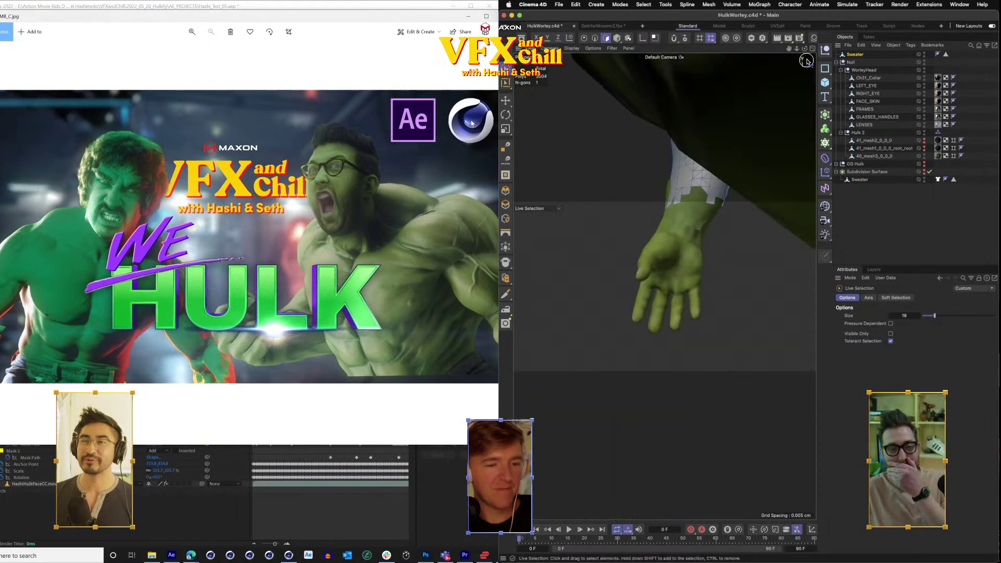
left_click_drag(805, 48, 574, 104)
scroll(699, 107, "down", 5)
left_click_drag(774, 122, 774, 81)
left_click_drag(722, 229, 751, 184)
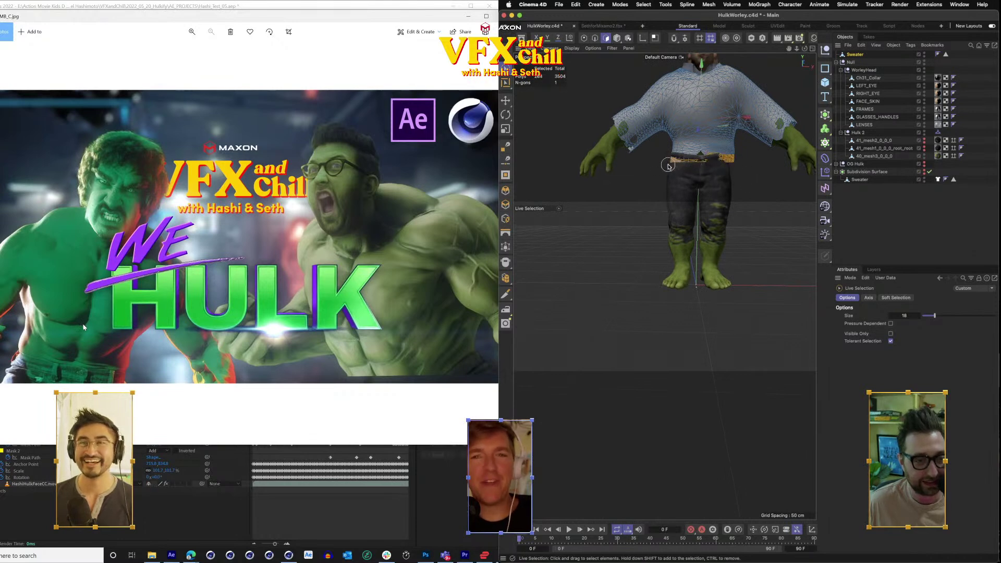
key("Delete")
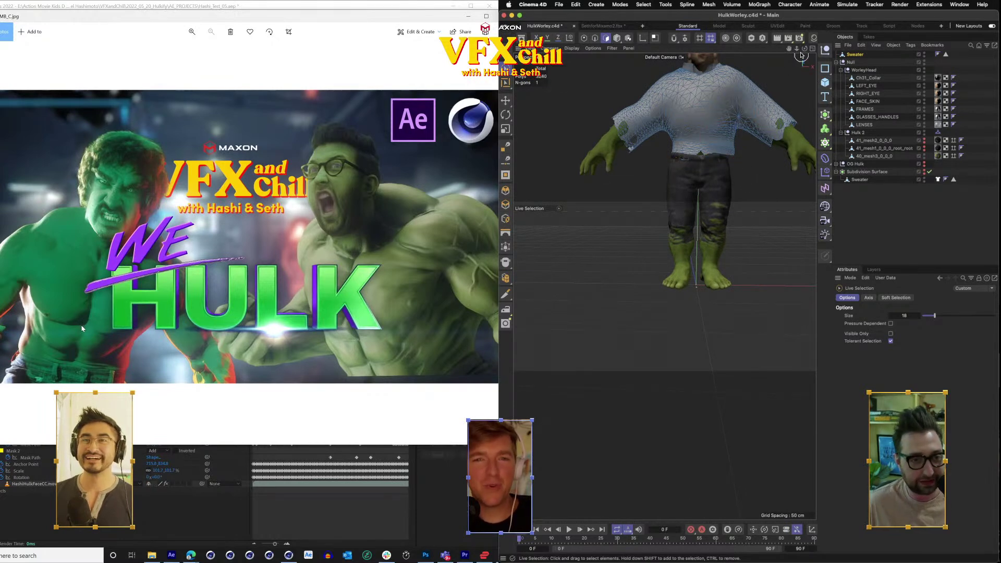
left_click_drag(805, 49, 715, 39)
key("super+z")
Select and delete the uneven sweater hem polygons overlapping the trousers at the side of the waist.
left_click_drag(807, 48, 829, 70)
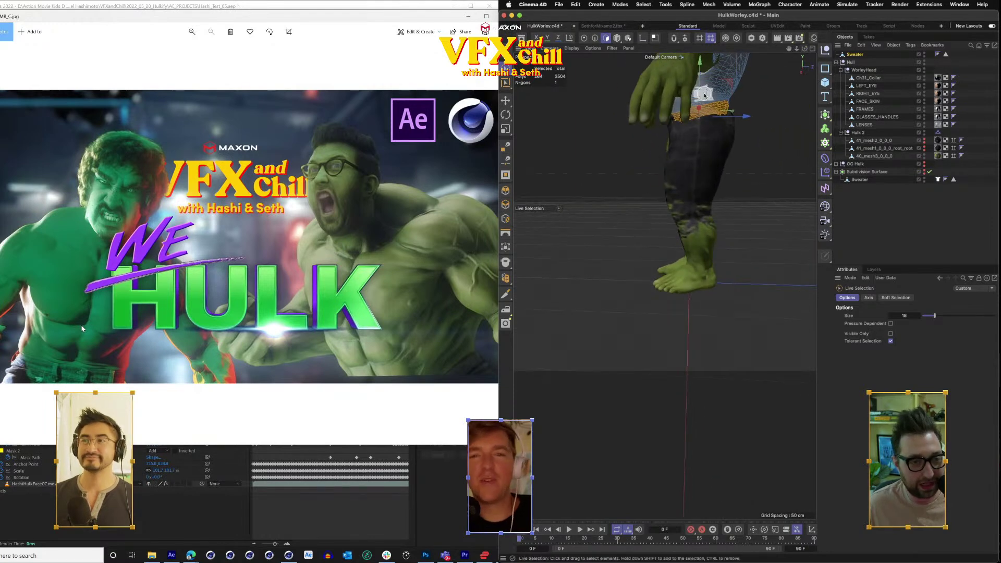
scroll(704, 93, "up", 8)
left_click(718, 192)
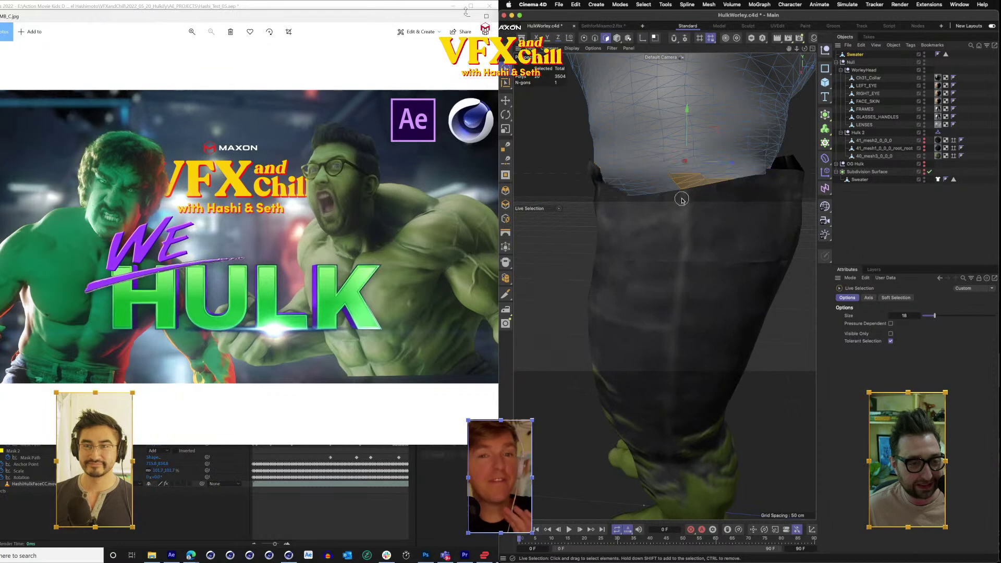
key("Delete")
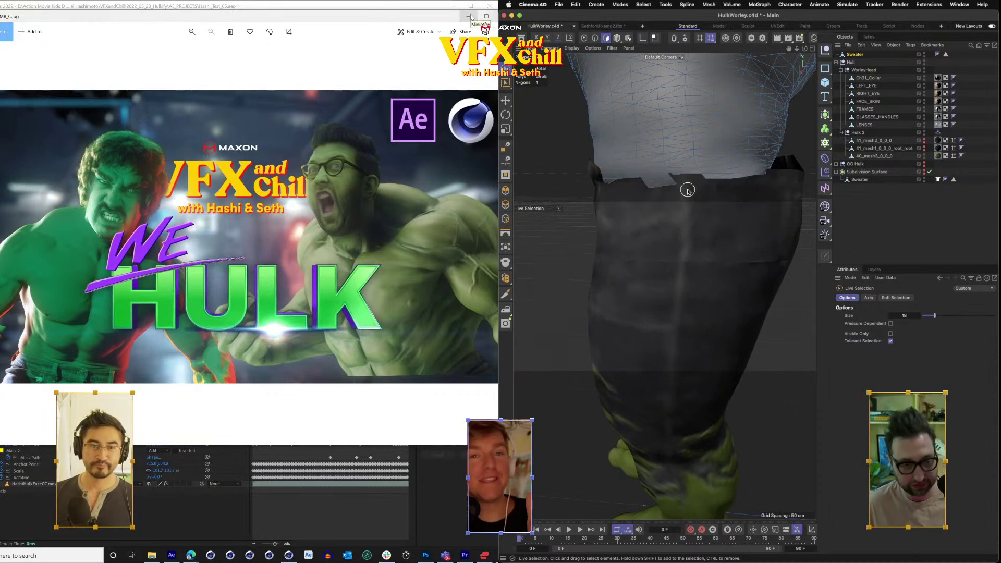
key("Delete")
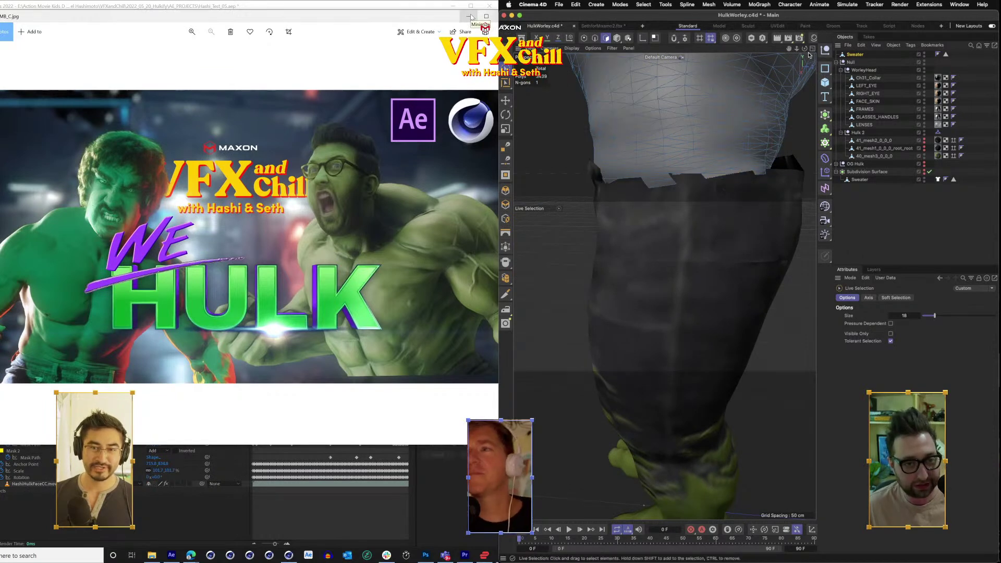
Paint-select the sweater hem polygons along the back of the trousers' waistband.
left_click_drag(805, 49, 751, 49)
scroll(764, 196, "down", 10)
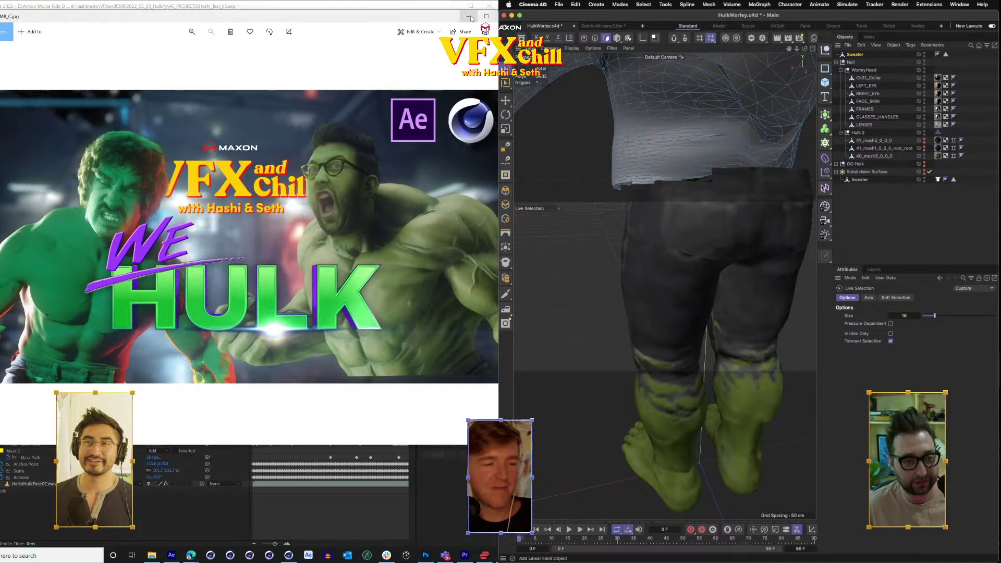
left_click_drag(804, 48, 746, 51)
scroll(769, 188, "down", 3)
left_click_drag(768, 186, 718, 189)
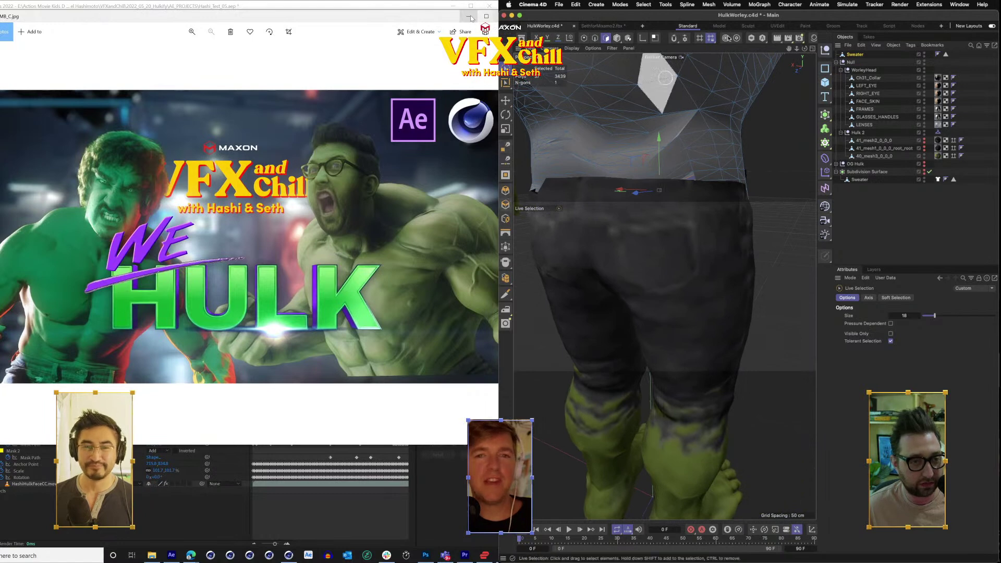
Switch to the sculpting layout and try the Inflate brush at size 50.413 on the sweater's back hem.
left_click(777, 26)
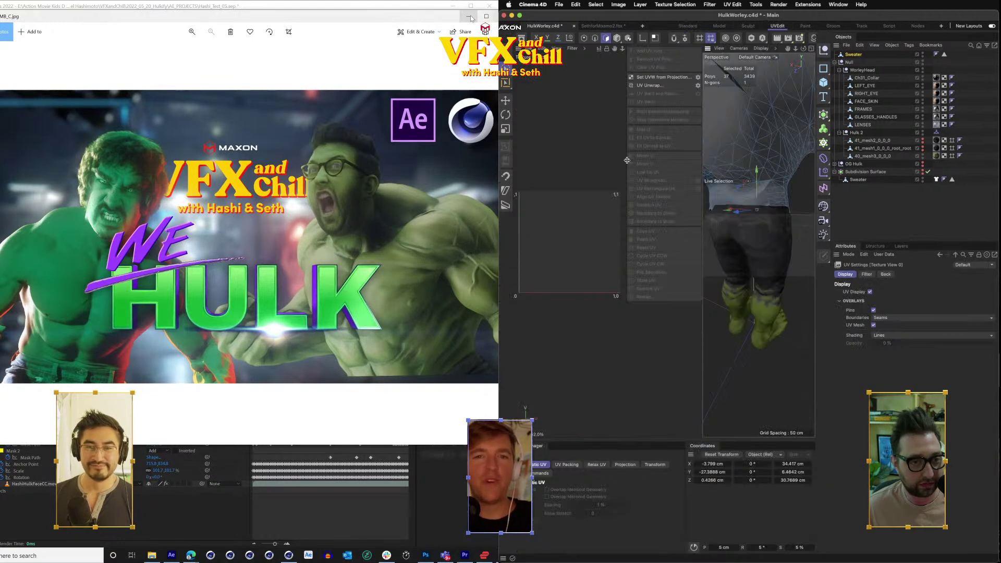
left_click_drag(750, 216, 764, 214)
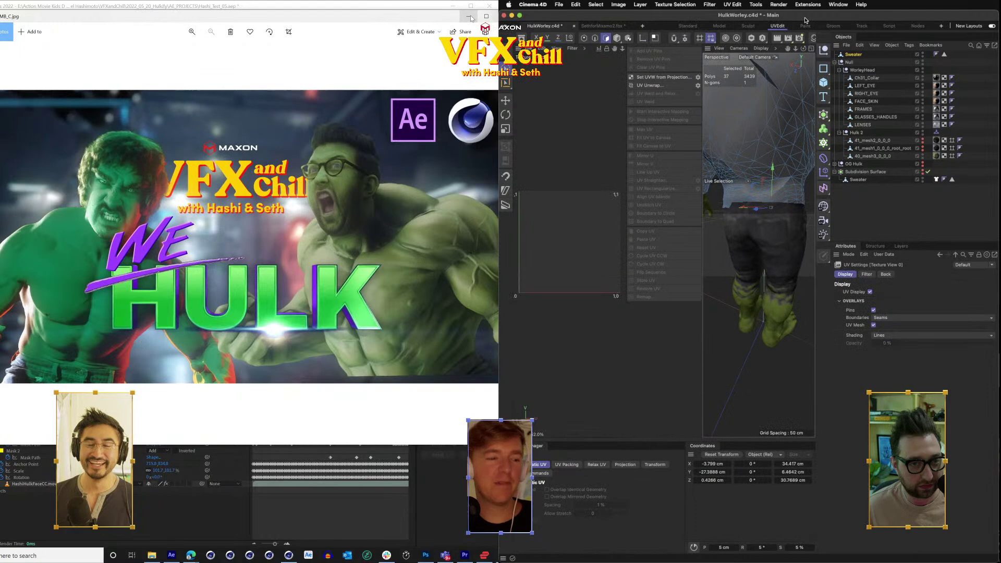
left_click(748, 27)
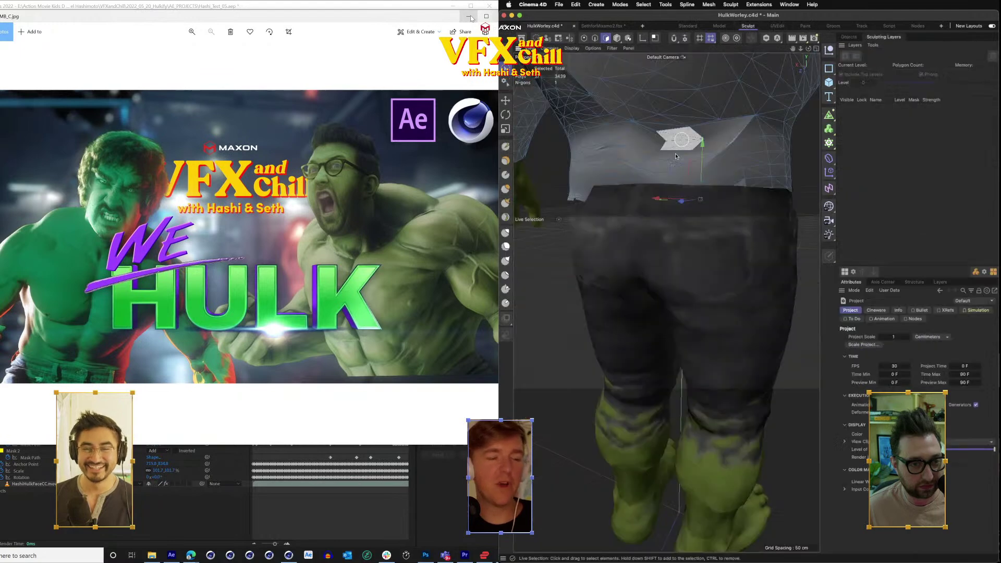
left_click(505, 190)
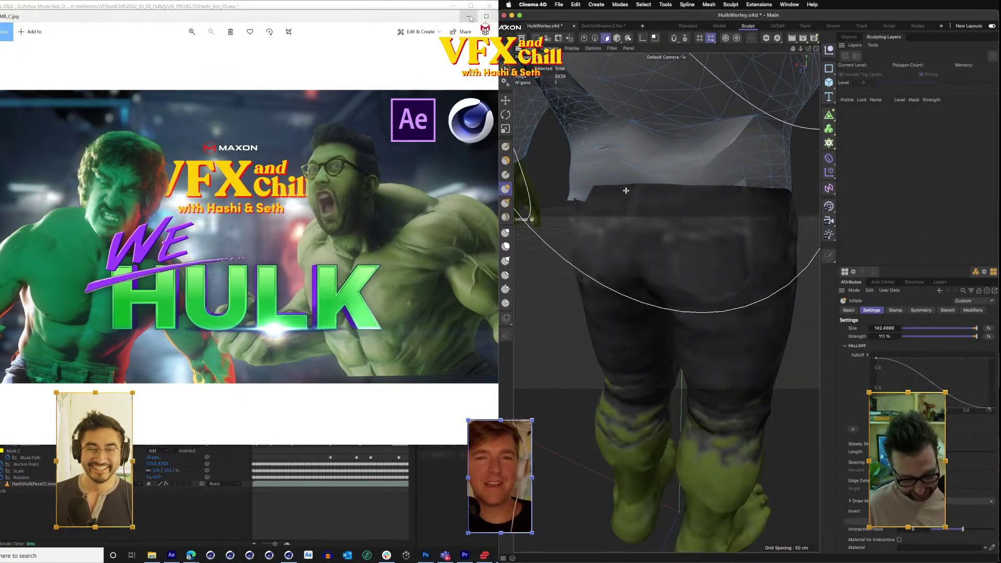
left_click_drag(626, 191, 501, 307)
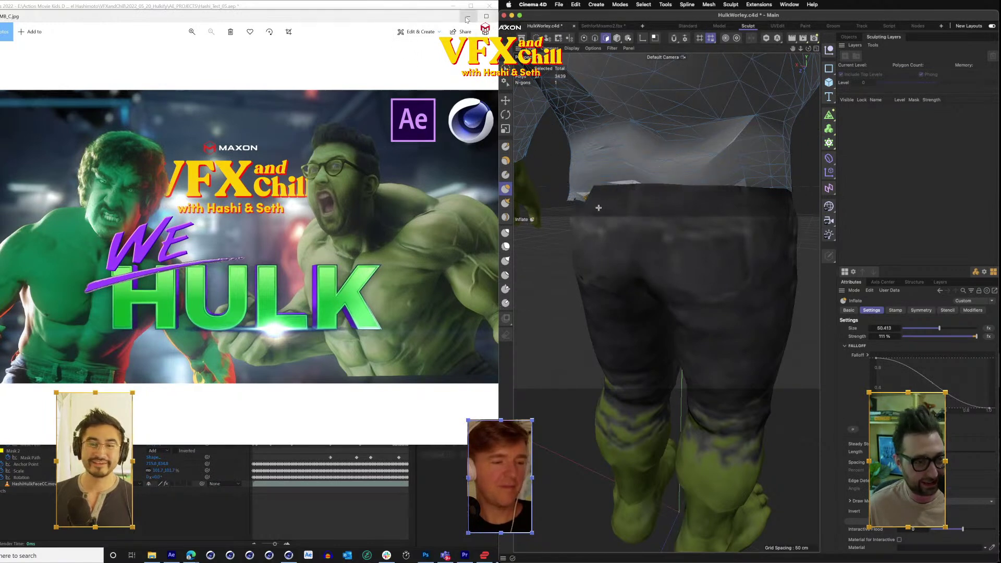
Minimize the thumbnail image on the other screen and move the Roto Brush & Refine Edge progress window off the chin in After Effects.
left_click(467, 18)
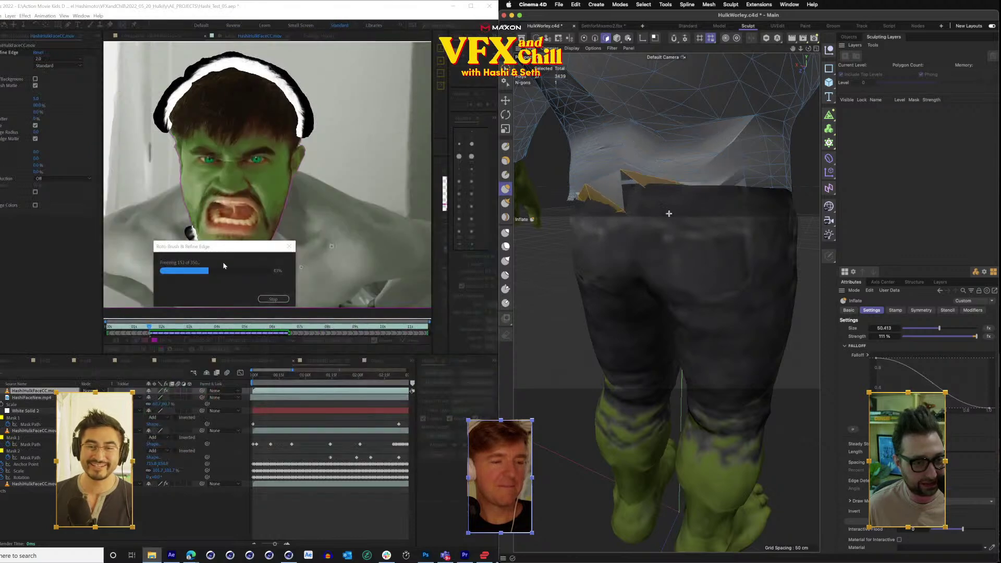
left_click_drag(227, 249, 338, 209)
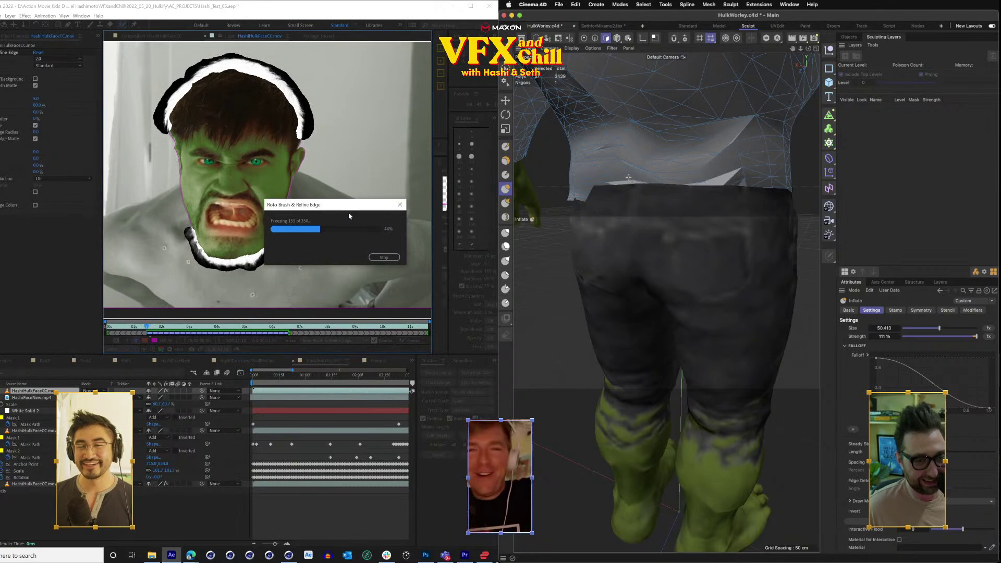
left_click_drag(348, 209, 352, 234)
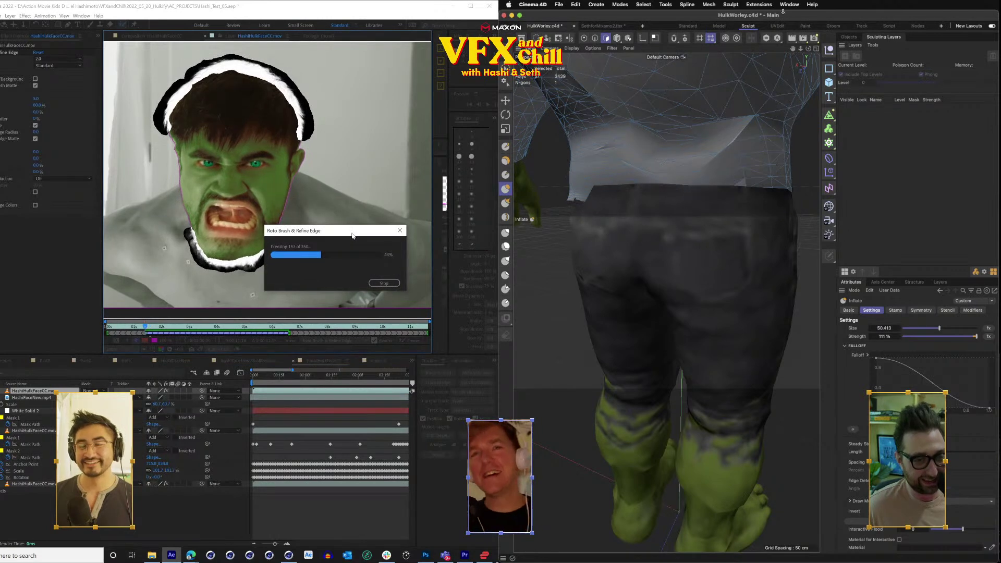
Clear the hem polygon selection and inflate the sweater's hem along the back and side of the waist.
left_click_drag(809, 48, 796, 67)
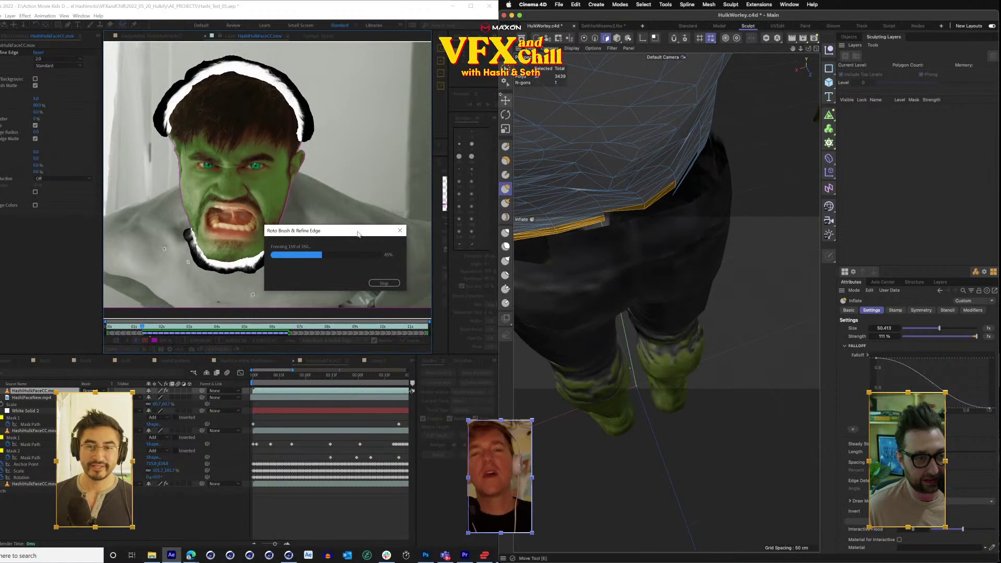
left_click(505, 66)
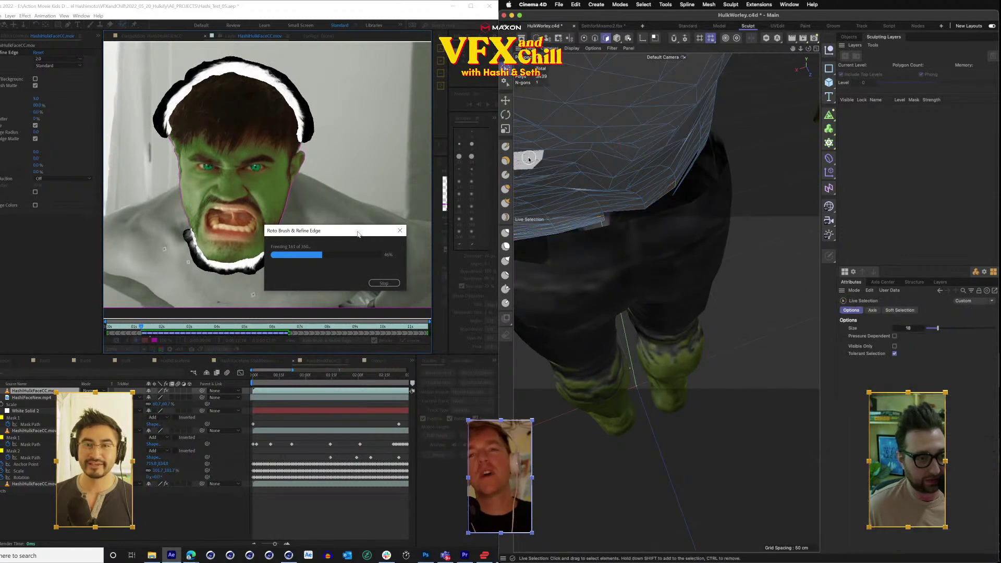
left_click(505, 190)
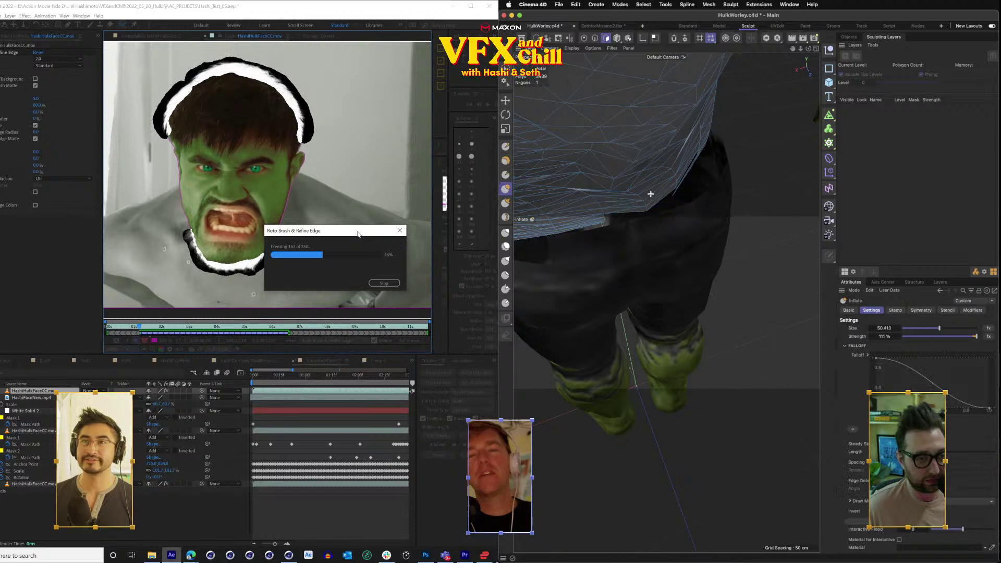
mouse_move(563, 229)
left_mouse_down()
mouse_move(619, 226)
mouse_move(578, 221)
mouse_move(595, 216)
left_mouse_up()
mouse_move(682, 174)
left_mouse_down()
mouse_move(662, 203)
mouse_move(712, 150)
mouse_move(728, 151)
mouse_move(706, 177)
mouse_move(717, 163)
left_mouse_up()
left_click_drag(671, 209, 645, 210)
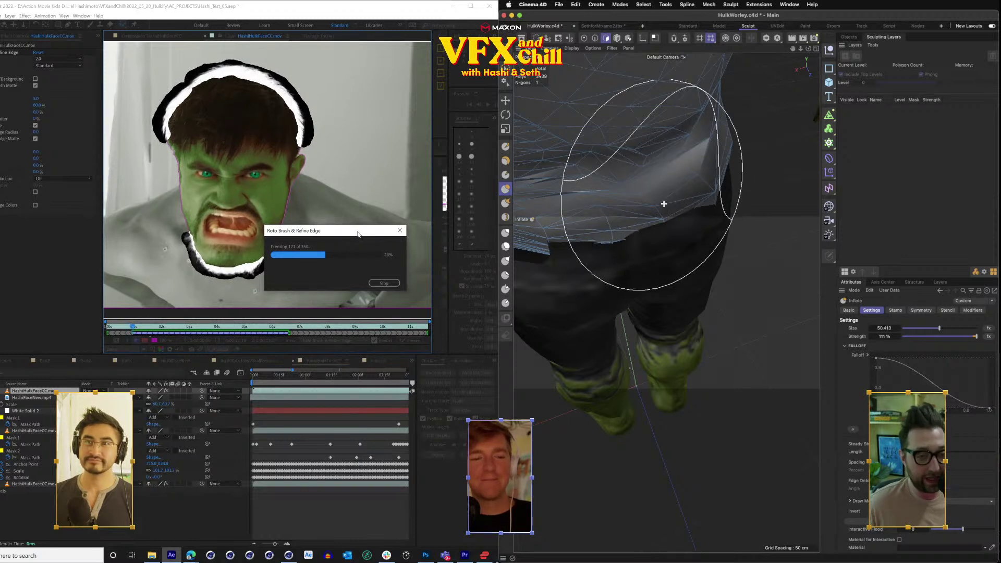
Inflate the sweater hem across the rest of the back and the front to cover the trousers' waistband.
mouse_move(809, 49)
left_mouse_down()
mouse_move(772, 37)
mouse_move(699, 49)
left_mouse_up()
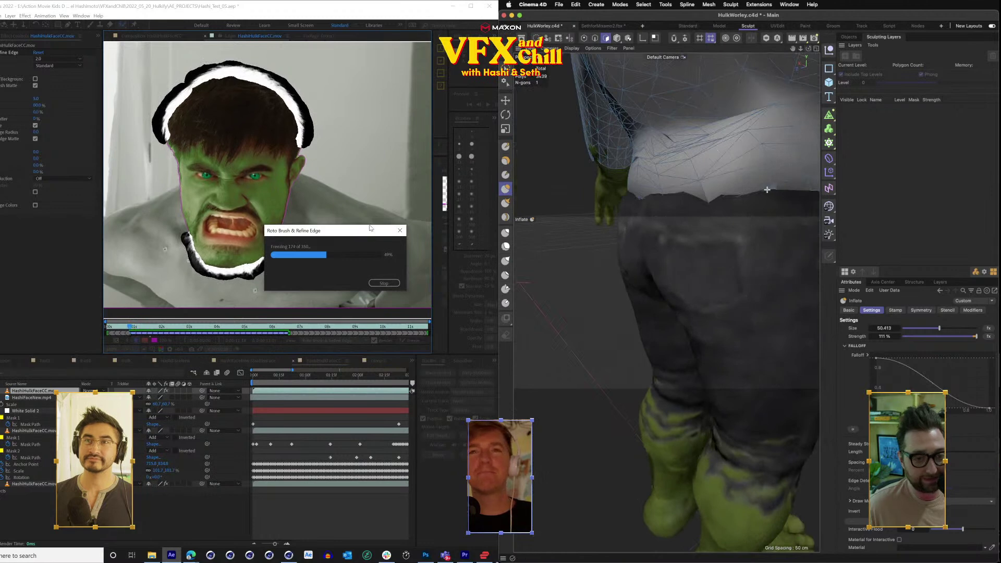
scroll(772, 190, "down", 5)
left_click_drag(772, 189, 740, 190)
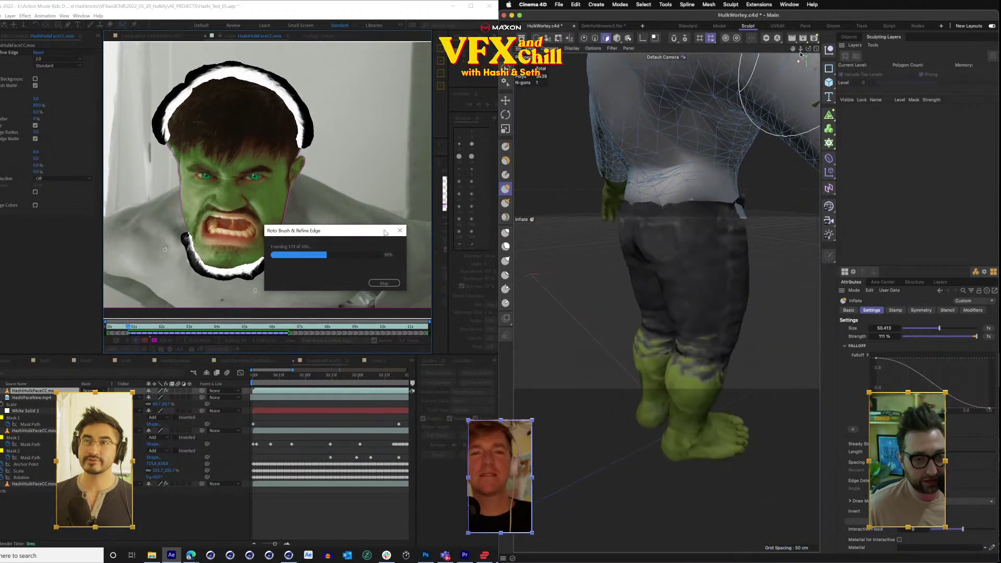
left_click_drag(810, 50, 796, 61)
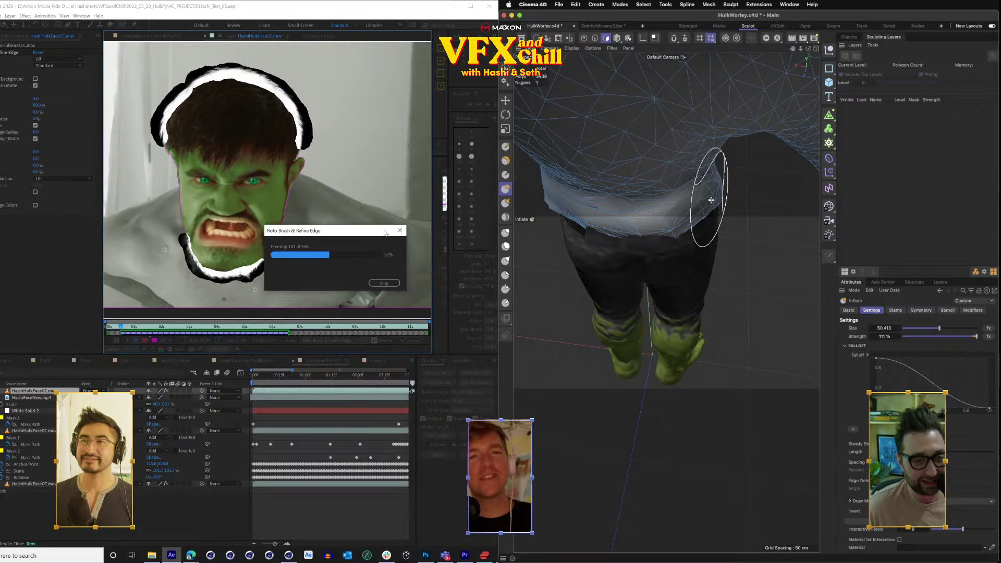
left_click_drag(810, 49, 647, 44)
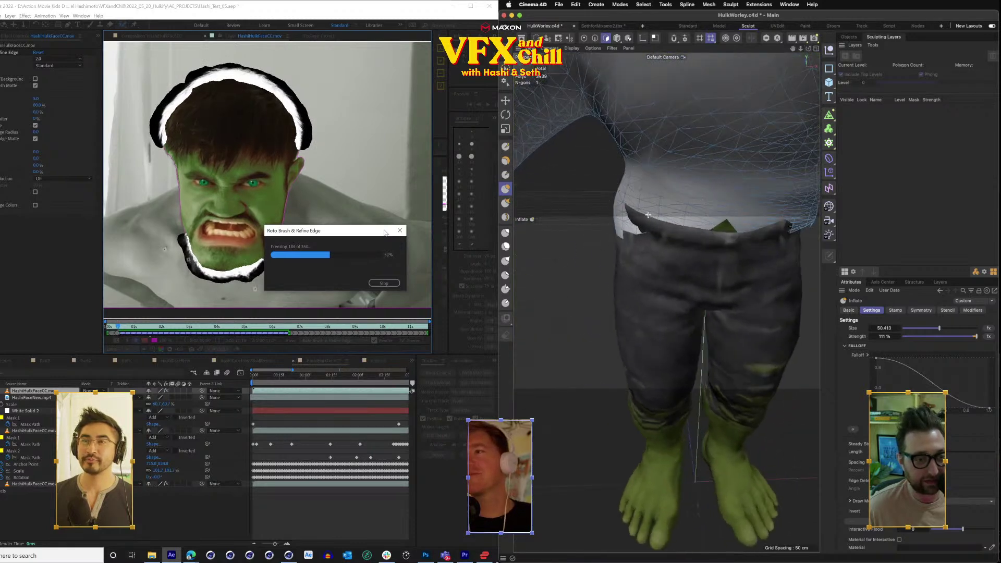
left_click_drag(684, 227, 750, 224)
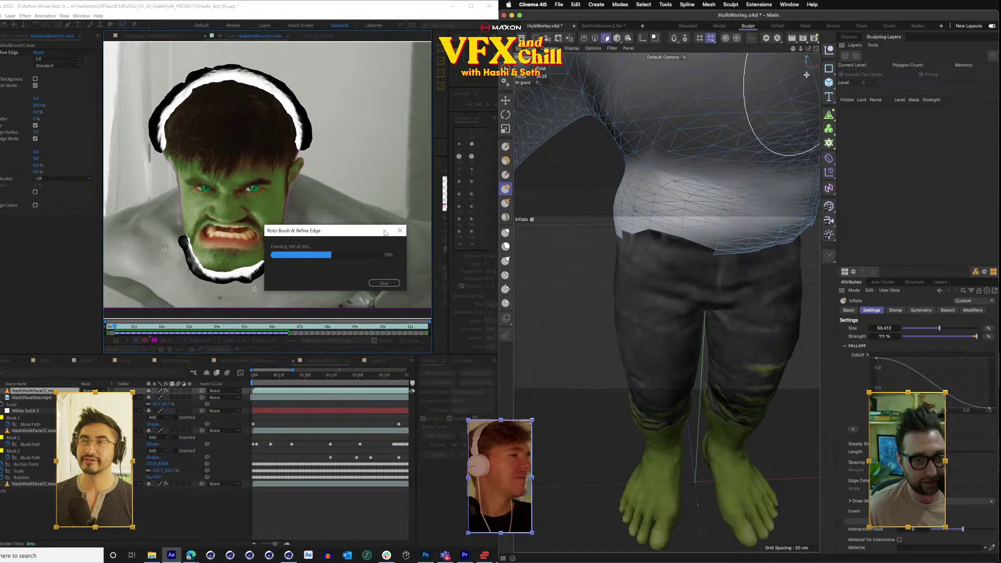
Check the inflated hem from the front at full-figure distance and reposition the Roto Brush & Refine Edge progress window in After Effects.
mouse_move(808, 49)
left_mouse_down()
mouse_move(876, 50)
mouse_move(808, 50)
left_mouse_up()
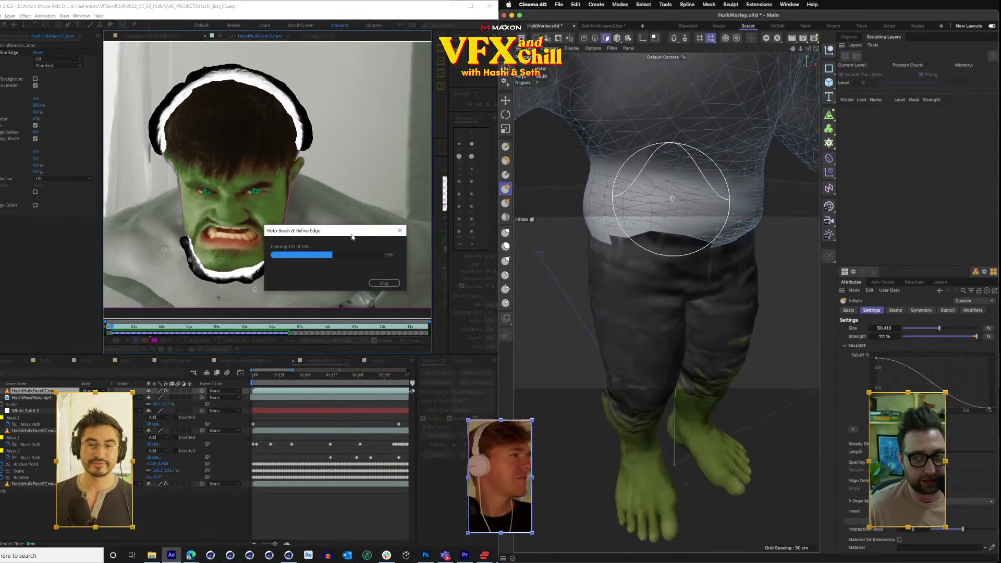
scroll(672, 199, "down", 2)
mouse_move(352, 237)
left_mouse_down()
mouse_move(300, 213)
mouse_move(220, 212)
left_mouse_up()
left_click_drag(808, 50, 500, 51)
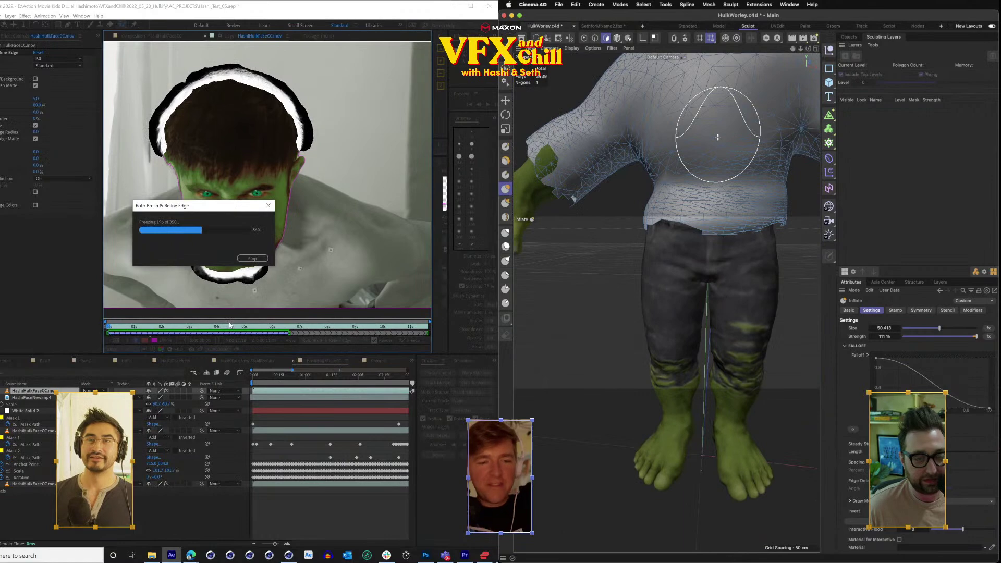
scroll(714, 138, "down", 5)
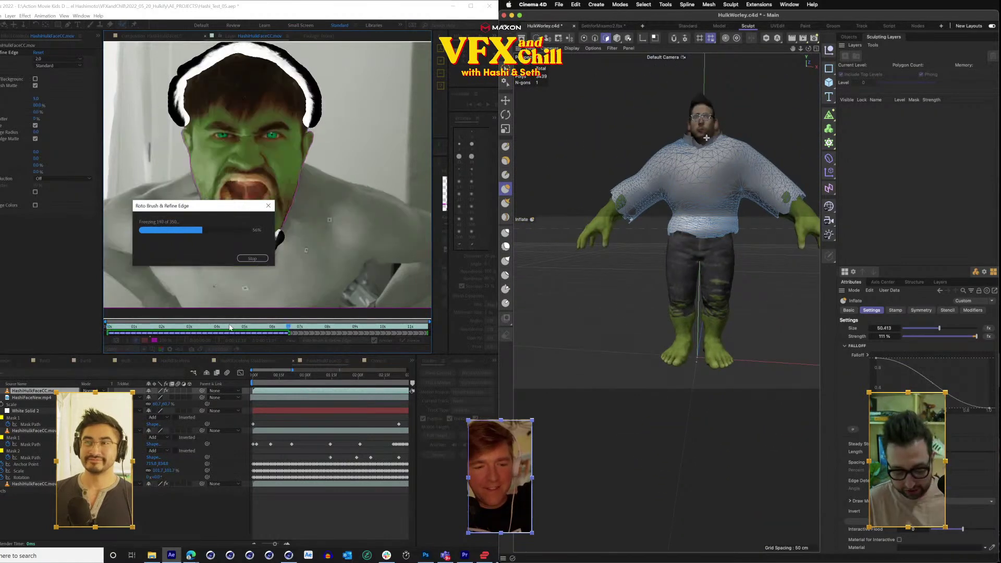
Add a new Subdivision Surface and make the top-level Sweater object its child, then deselect everything.
left_click(505, 68)
left_click(849, 37)
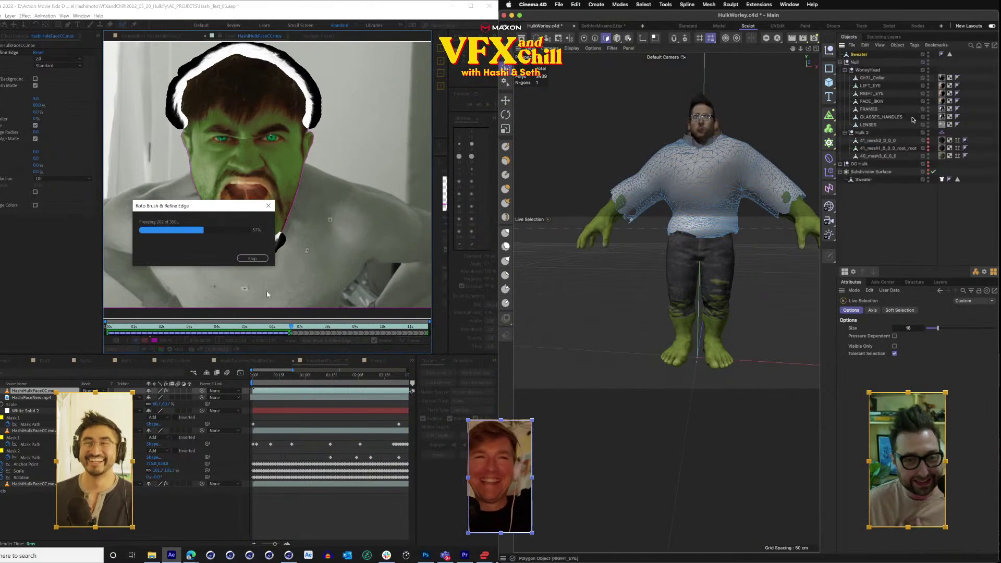
left_click(864, 55)
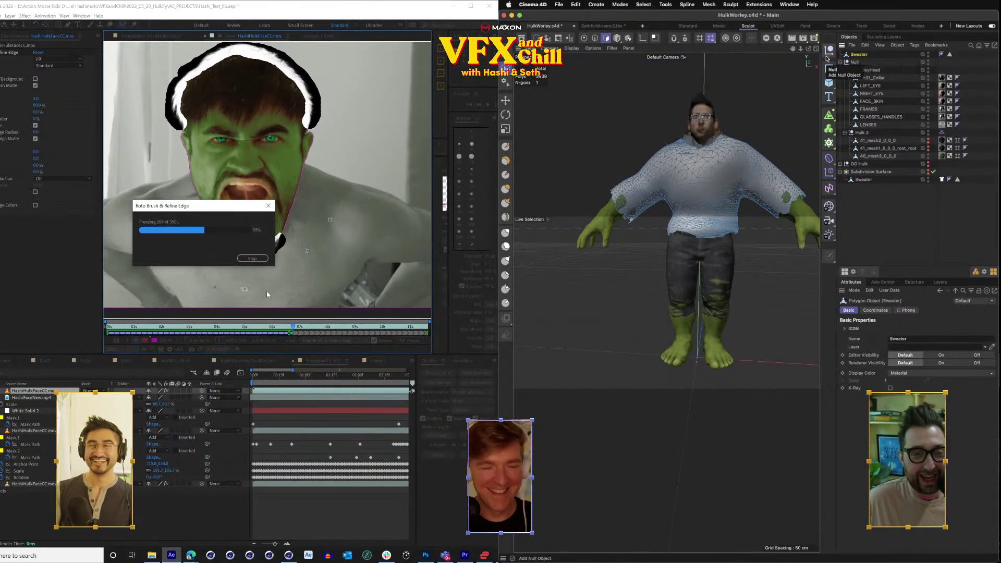
left_click(828, 116)
left_click(870, 127)
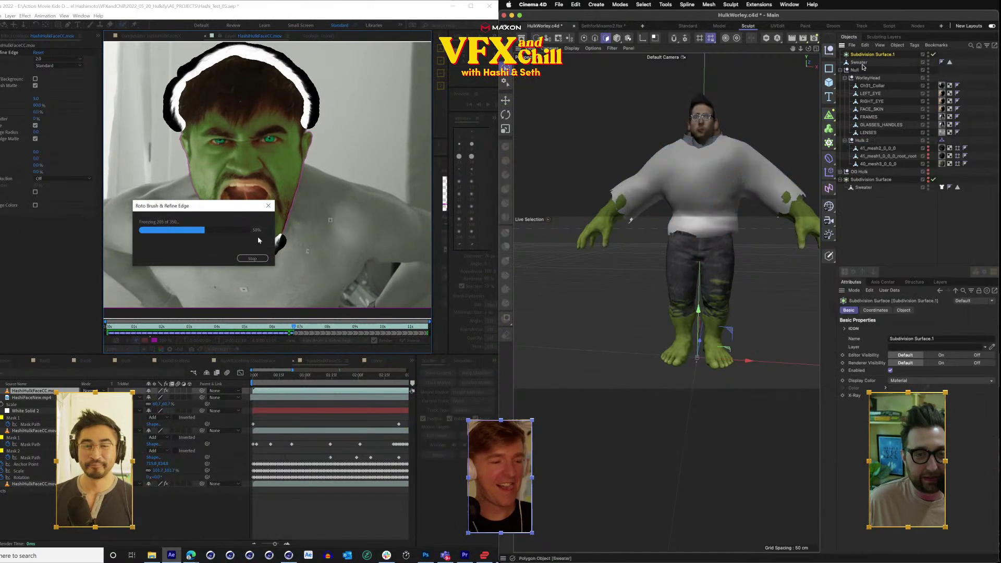
left_click_drag(861, 62, 870, 55)
left_click_drag(233, 205, 274, 213)
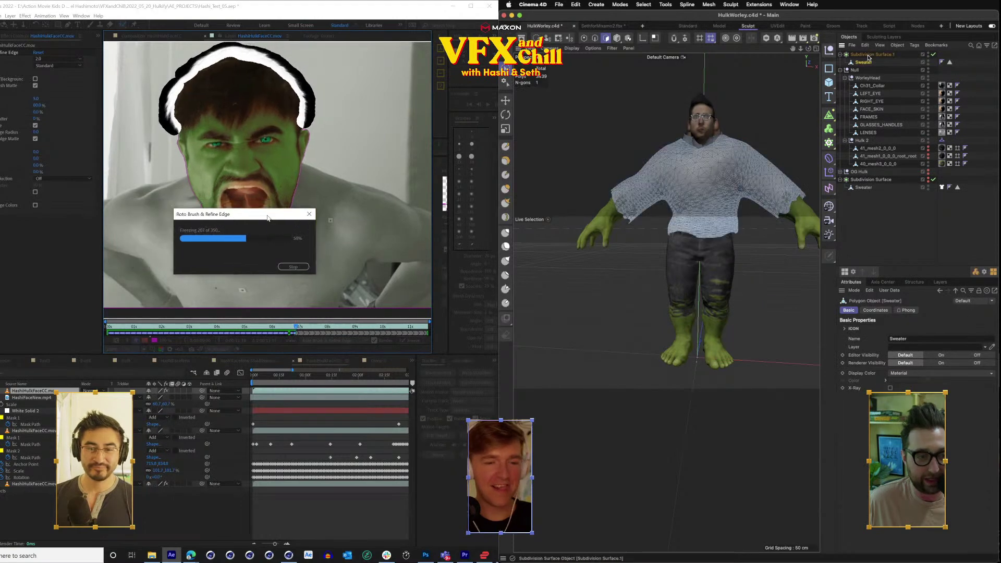
left_click(878, 223)
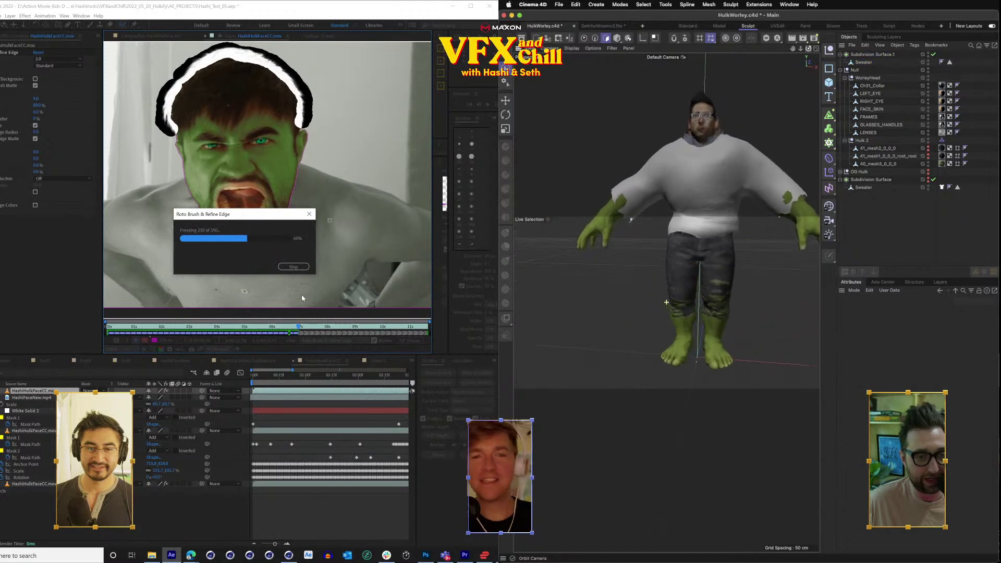
Inspect the smoothed sweater on the character from the front and side, and move the roto progress window off the chin.
scroll(686, 220, "down", 5)
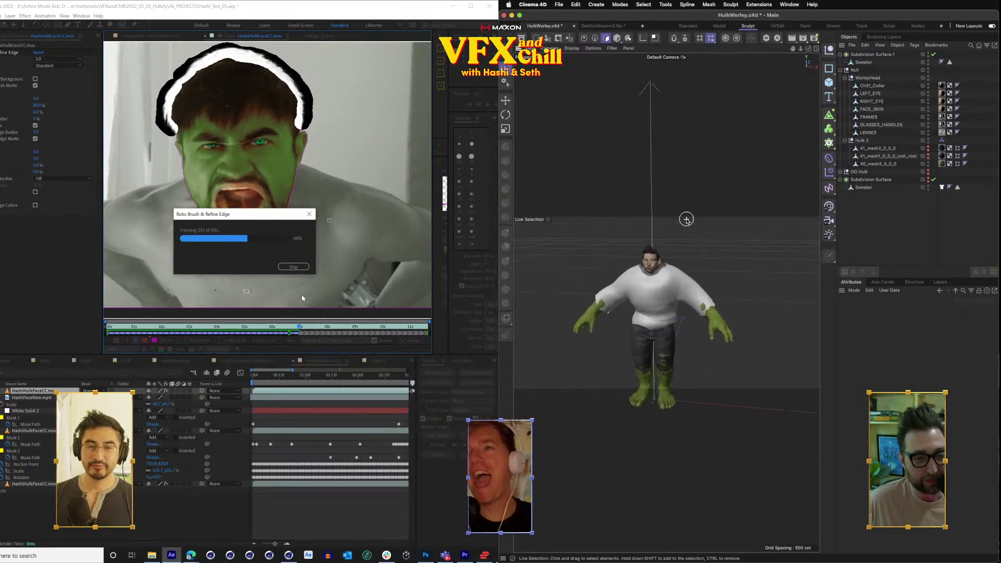
scroll(686, 220, "up", 5)
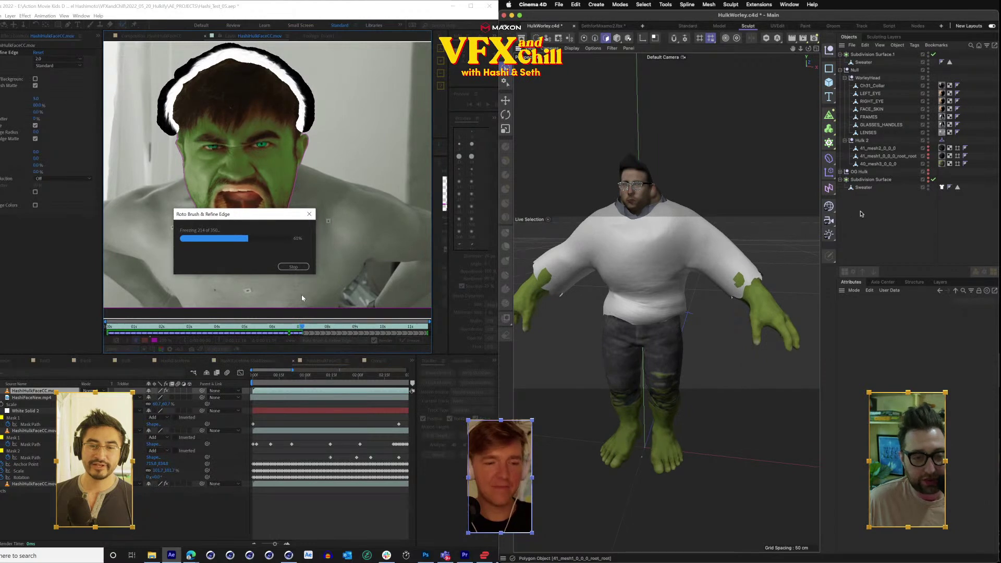
left_click_drag(808, 48, 725, 55)
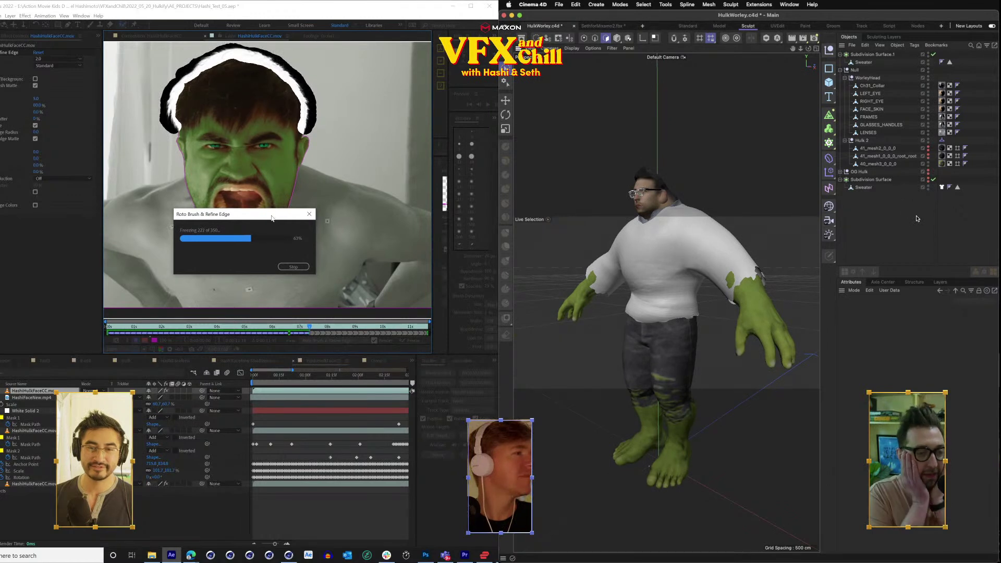
mouse_move(273, 217)
left_mouse_down()
mouse_move(278, 246)
mouse_move(346, 235)
mouse_move(378, 250)
left_mouse_up()
Select the FACE_SKIN mesh inside the WorleyHead group.
left_click(886, 77)
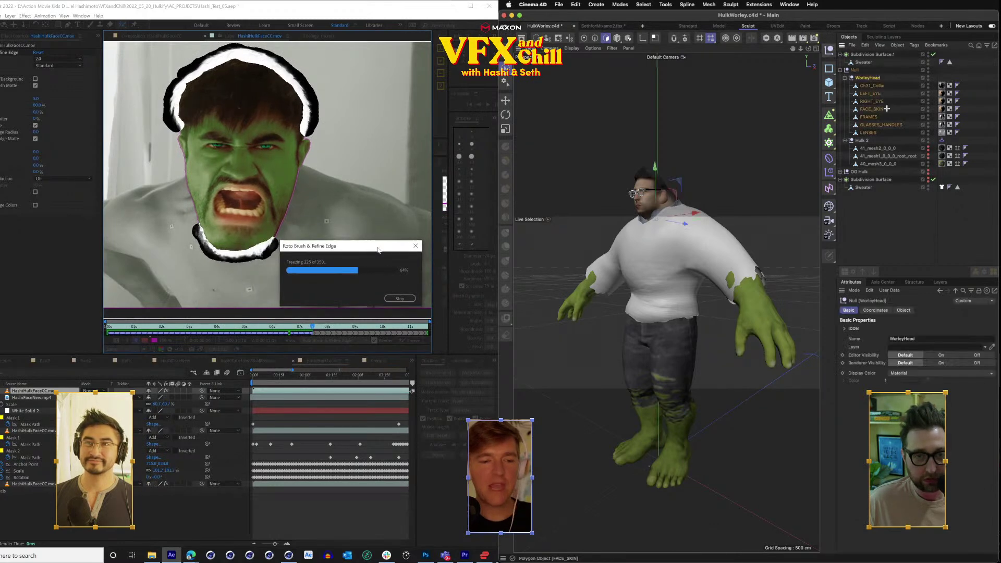
left_click(869, 117)
left_click(874, 109)
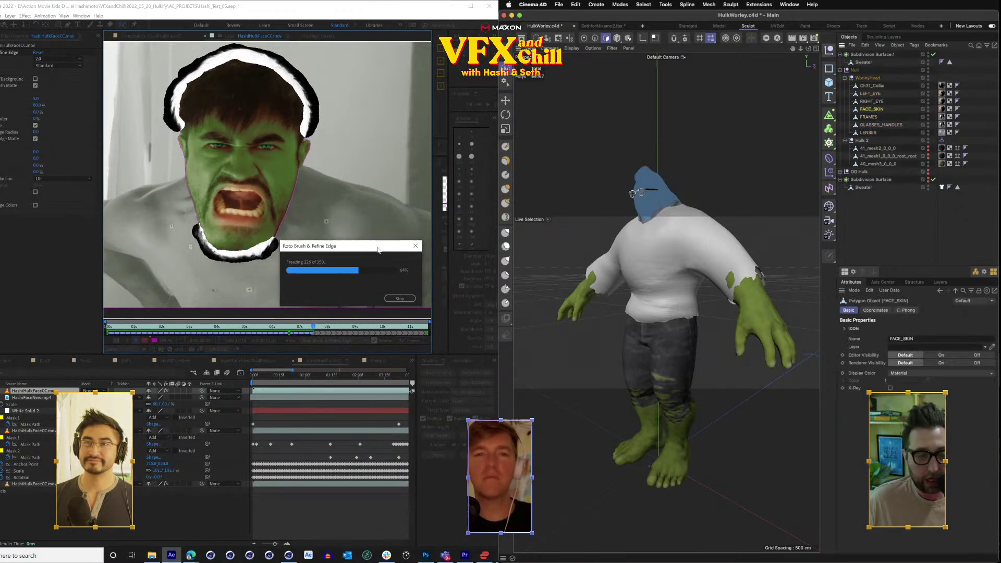
Launch Photoshop and open the recent file SETH-Hulk.psd.
mouse_move(787, 562)
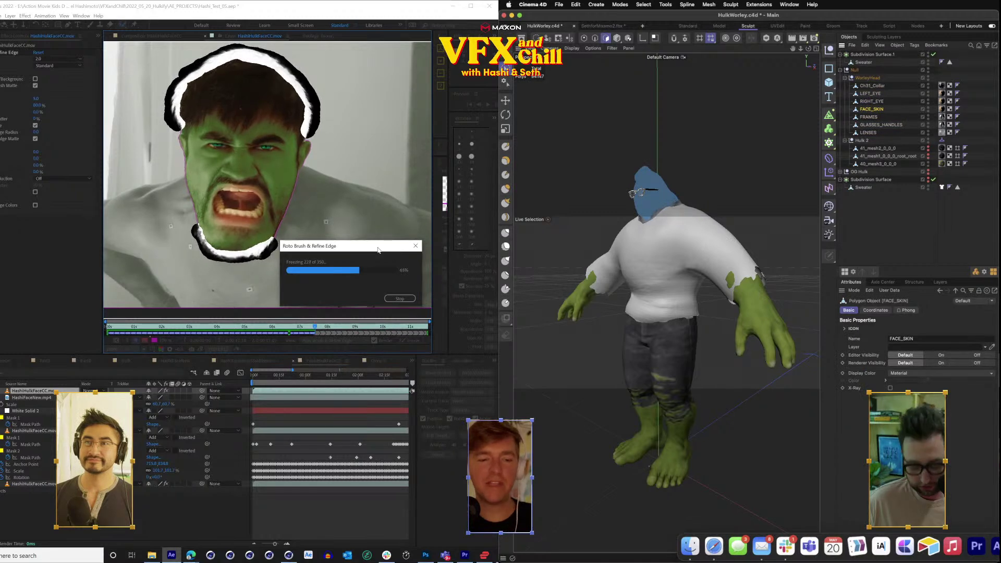
key("shift+c")
type("photo")
key("Return")
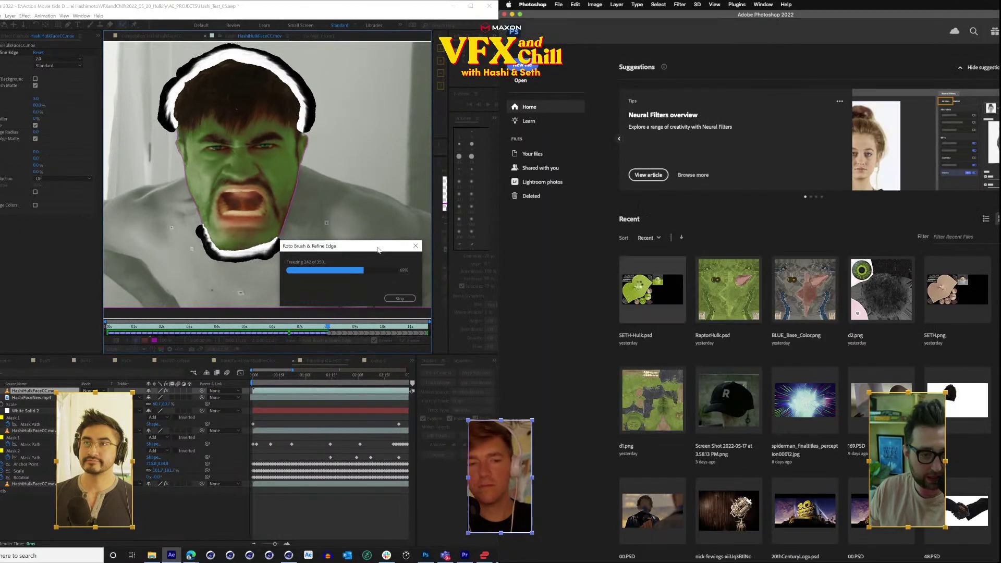
left_click(651, 292)
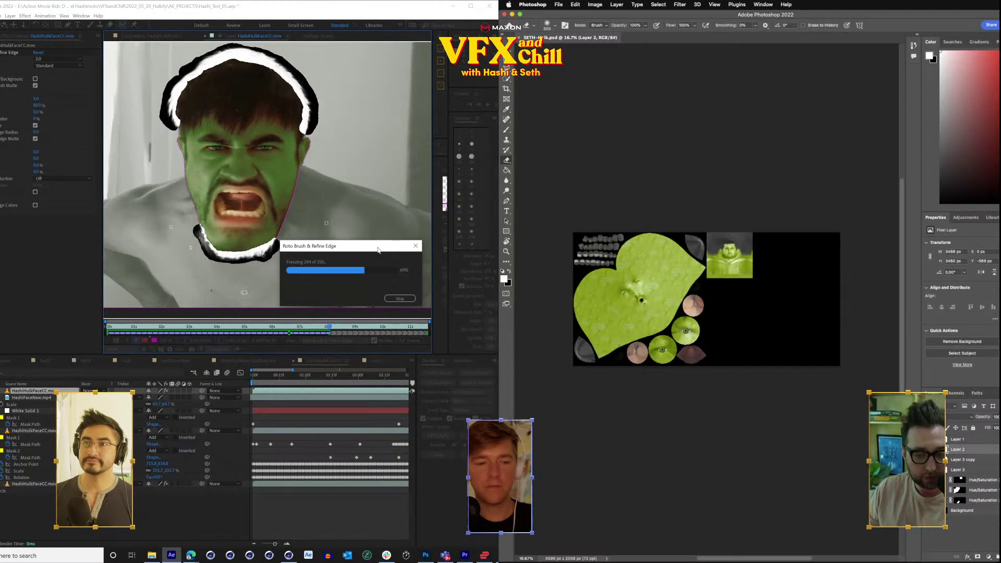
Isolate Layer 2 to examine its green skin texture, and restore the other layers to view the full texture map.
left_click(928, 449, "alt")
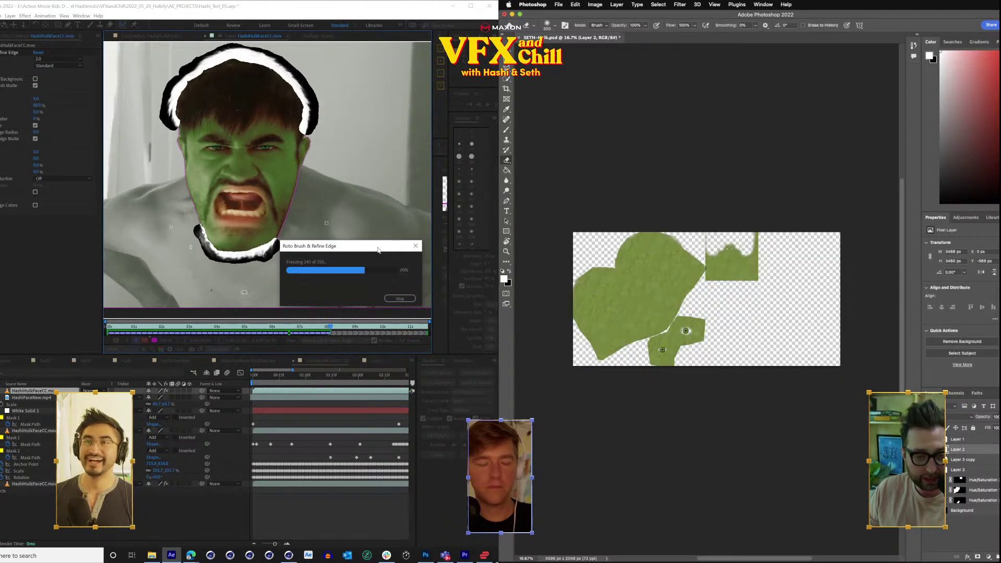
scroll(626, 281, "up", 2)
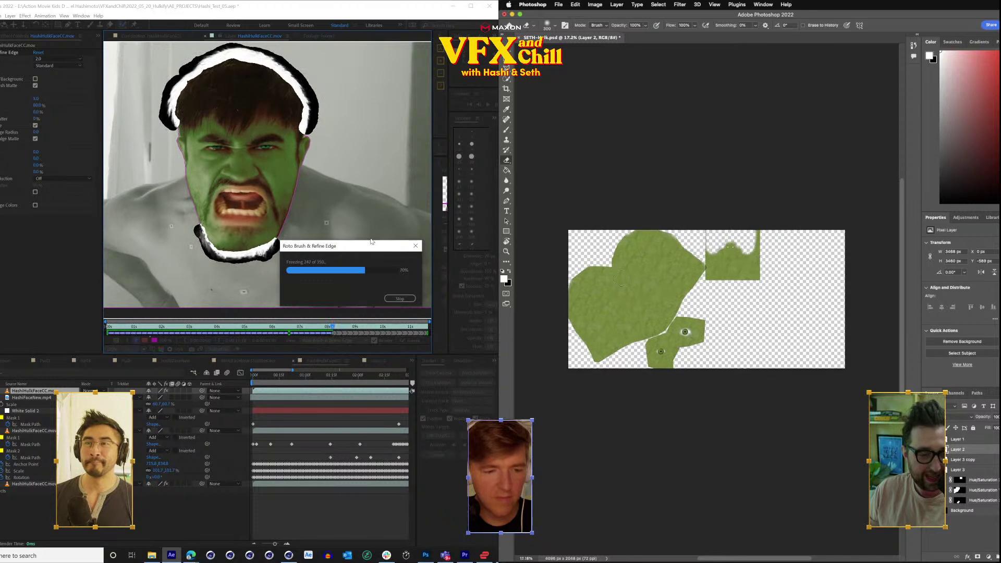
scroll(652, 296, "up", 3)
scroll(651, 297, "up", 1)
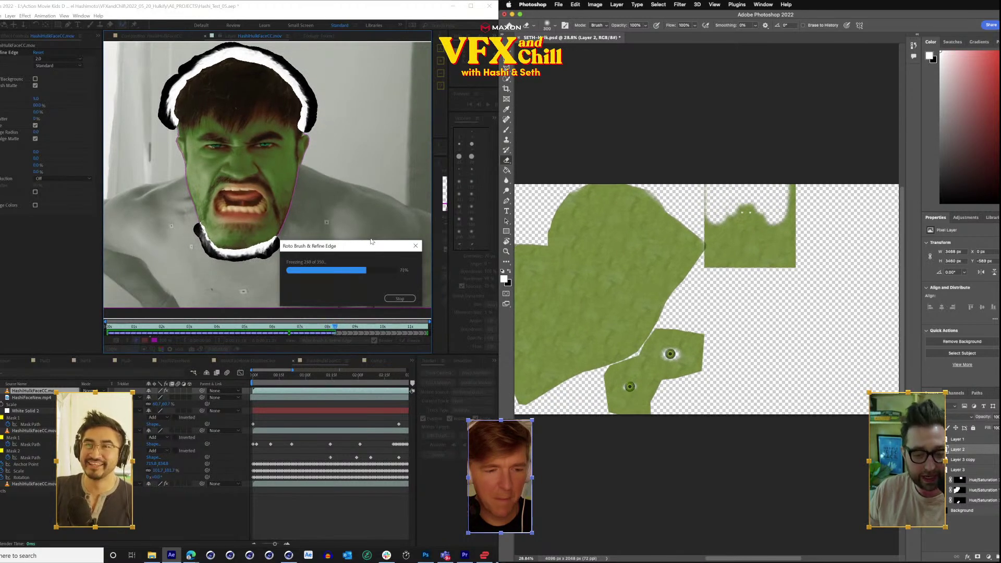
left_click(928, 449, "alt")
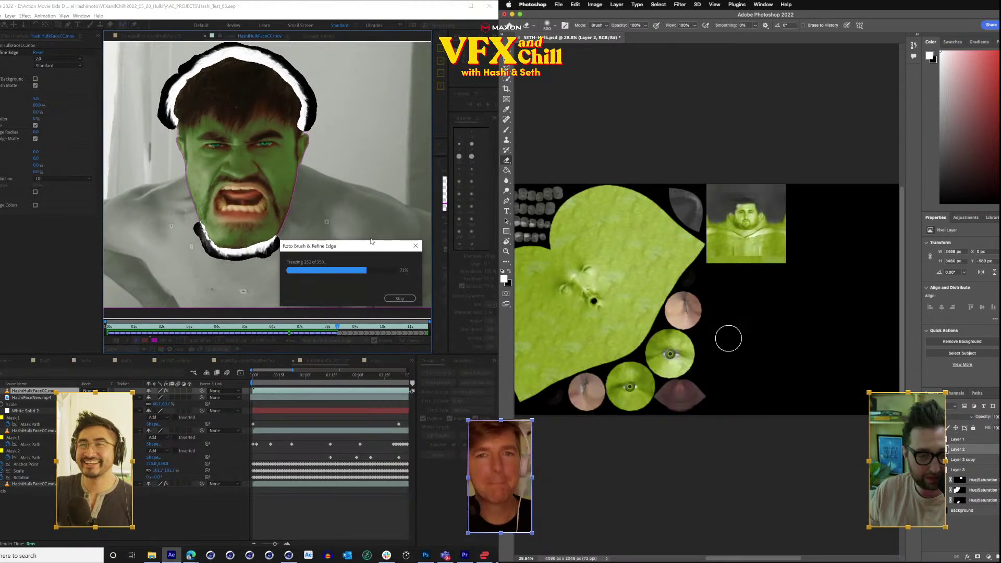
scroll(732, 341, "left", 4)
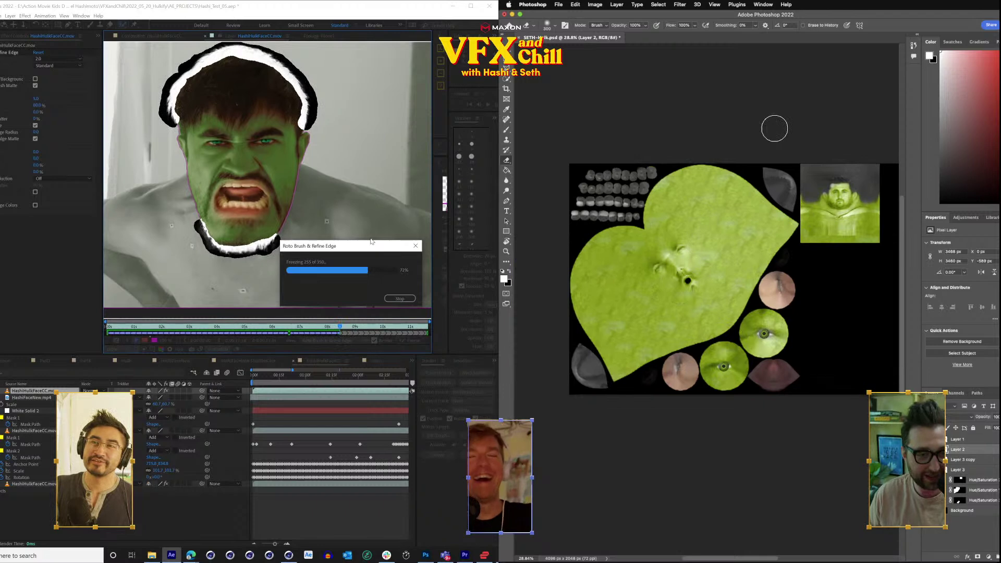
Quit Photoshop and discard the unsaved changes to SETH-Hulk.psd.
key("v")
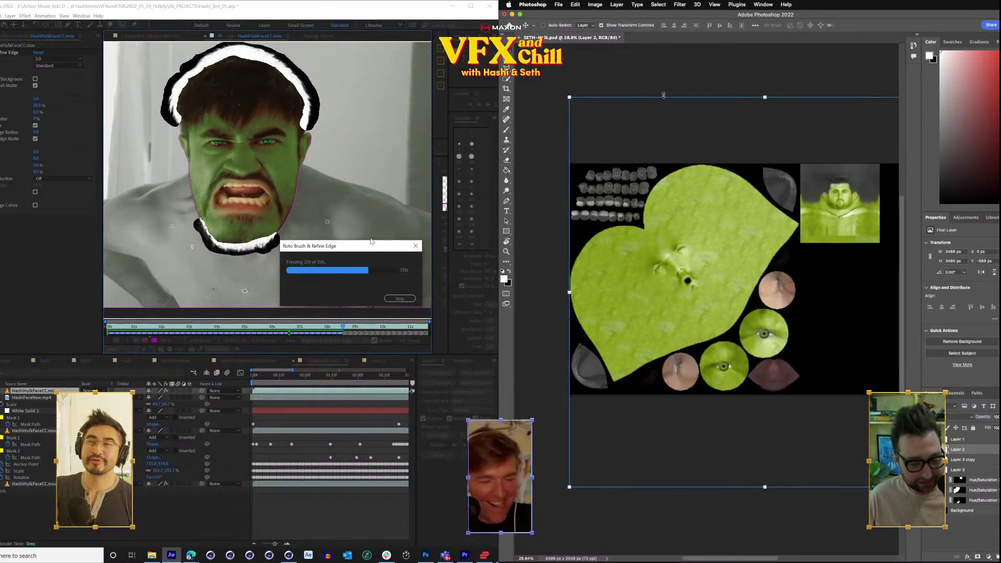
key("super+w")
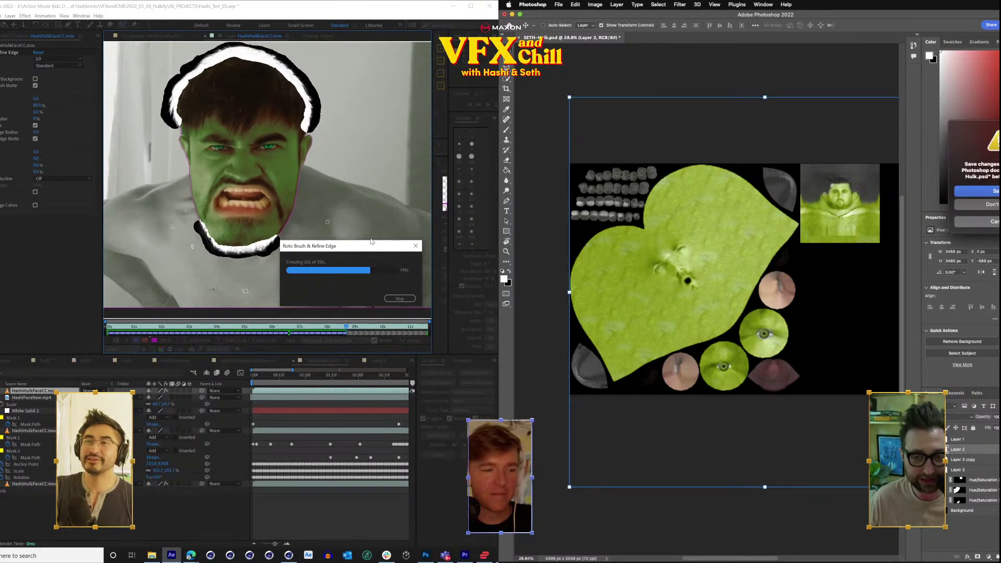
key("Escape")
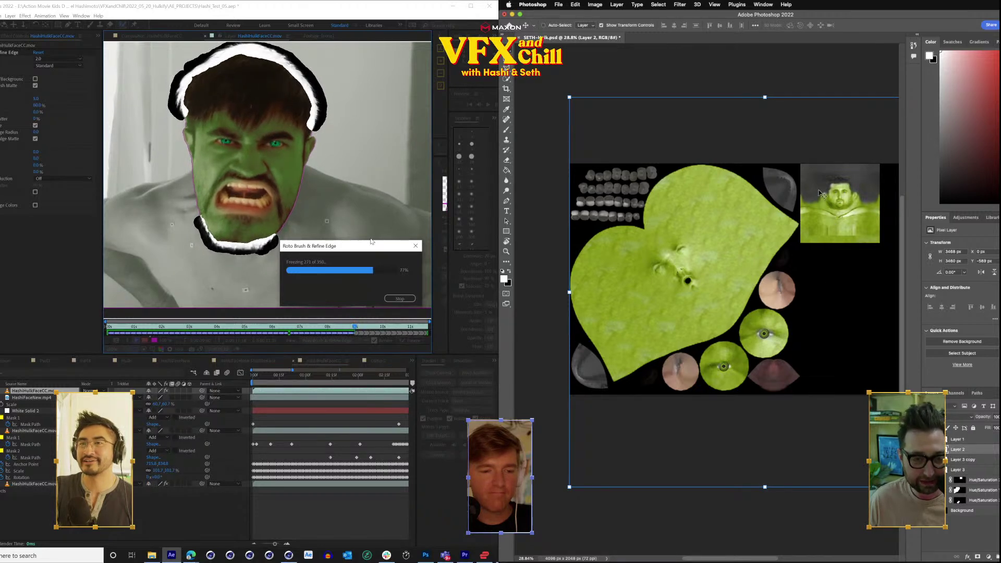
left_click(532, 4)
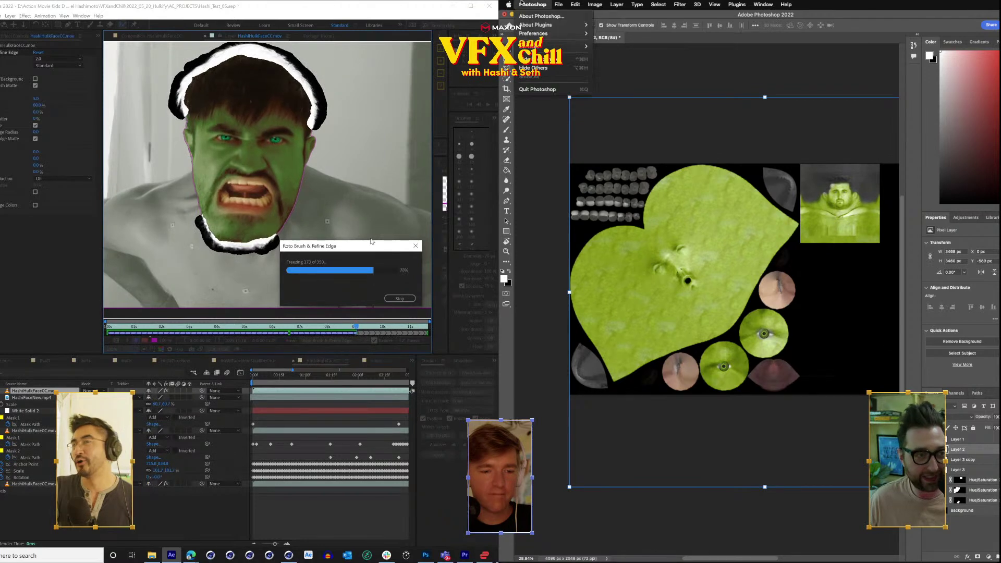
left_click(576, 92)
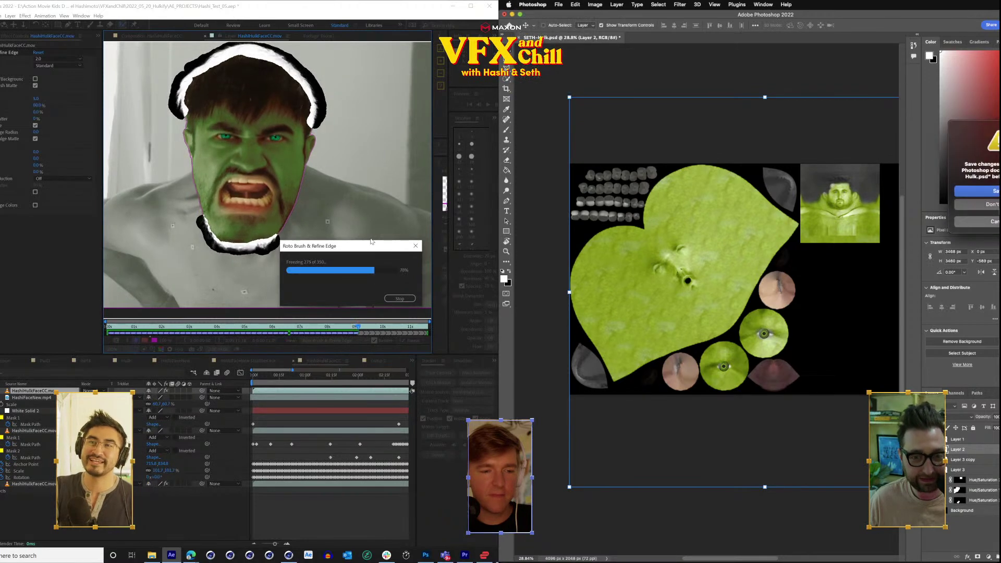
left_click(992, 204)
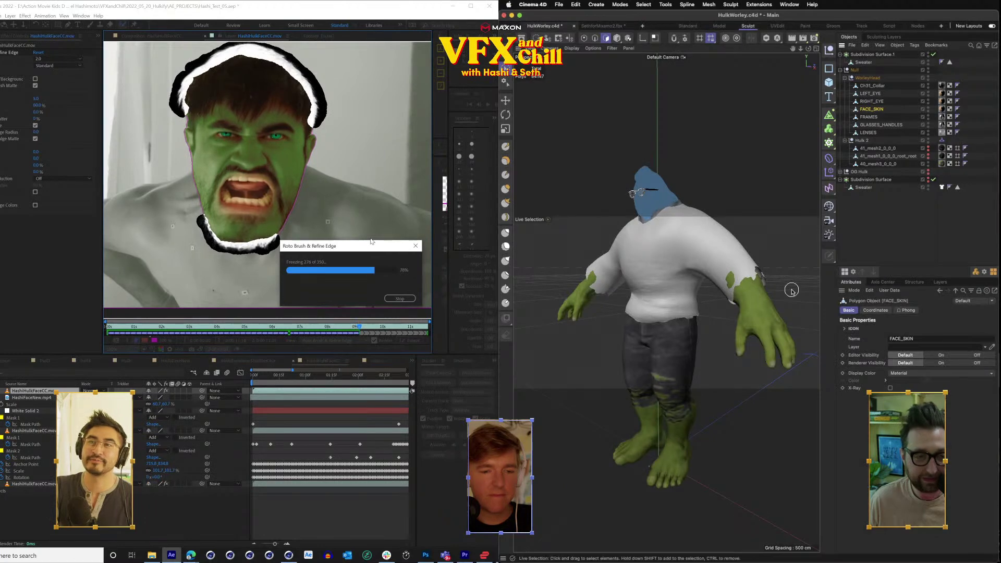
In Cinema 4D, replace the Color channel texture of FACE_SKIN's material_0 with the green skin texture.
left_click(870, 93)
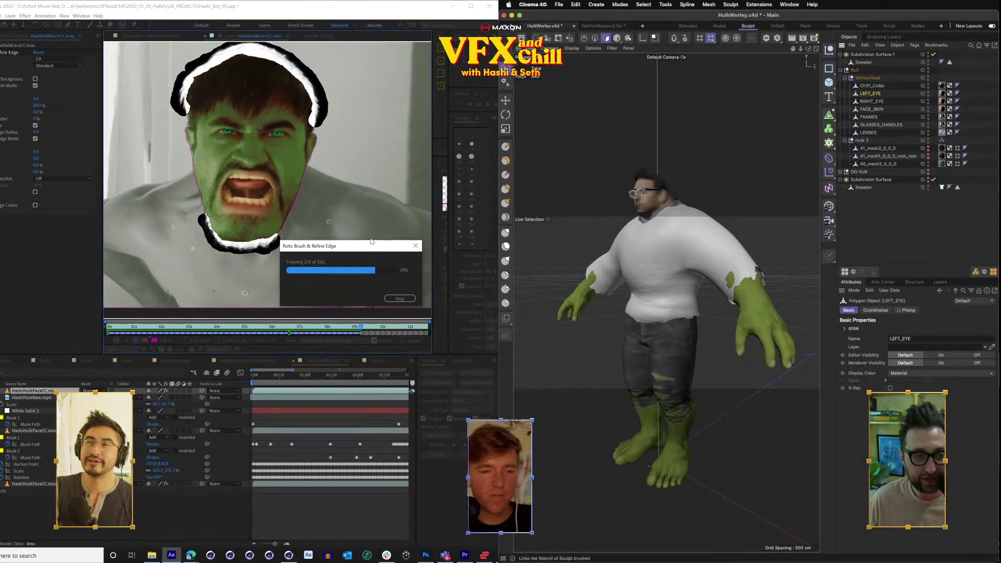
left_click(617, 41)
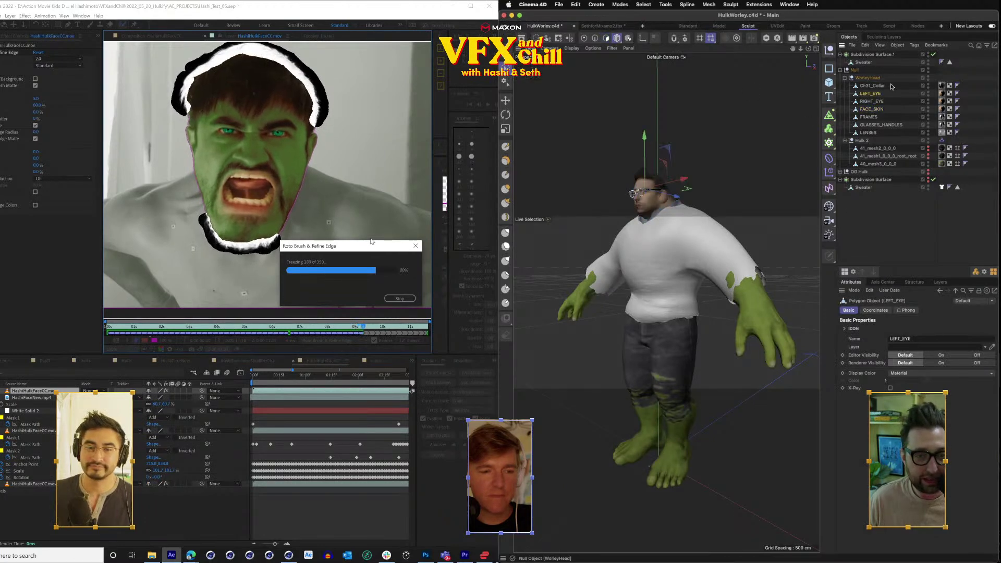
left_click(872, 109)
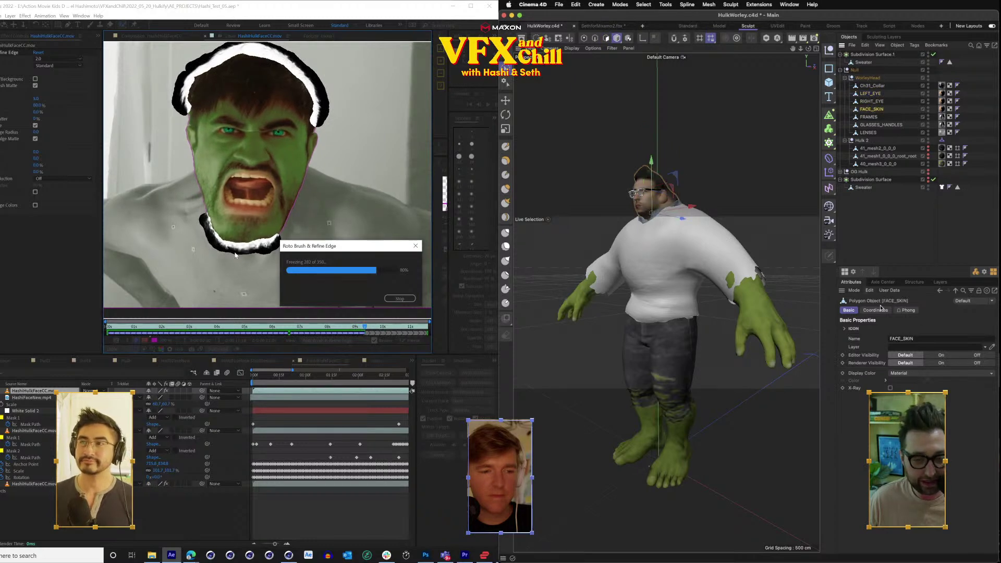
left_click(942, 109)
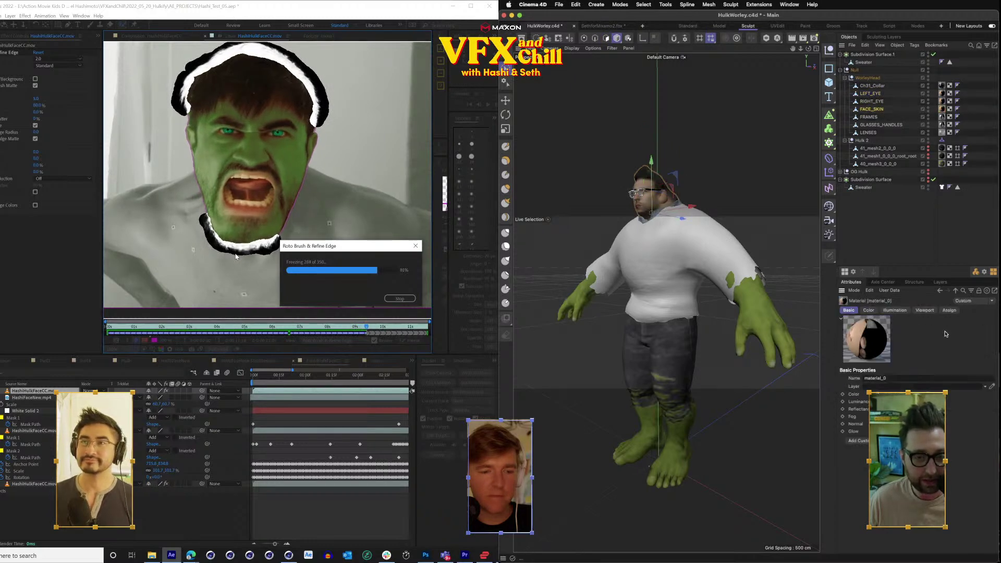
left_click(873, 312)
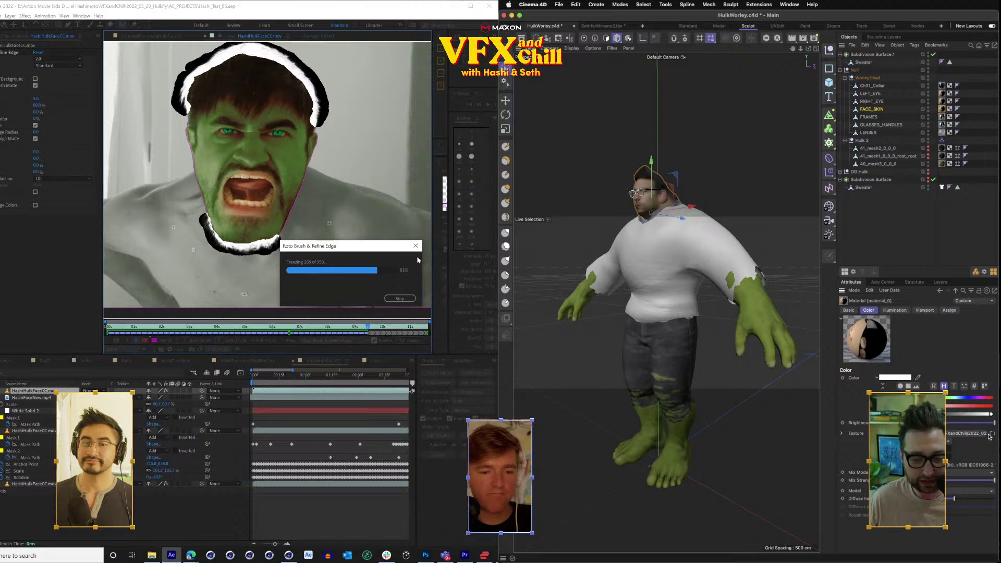
left_click(991, 434)
key("Escape")
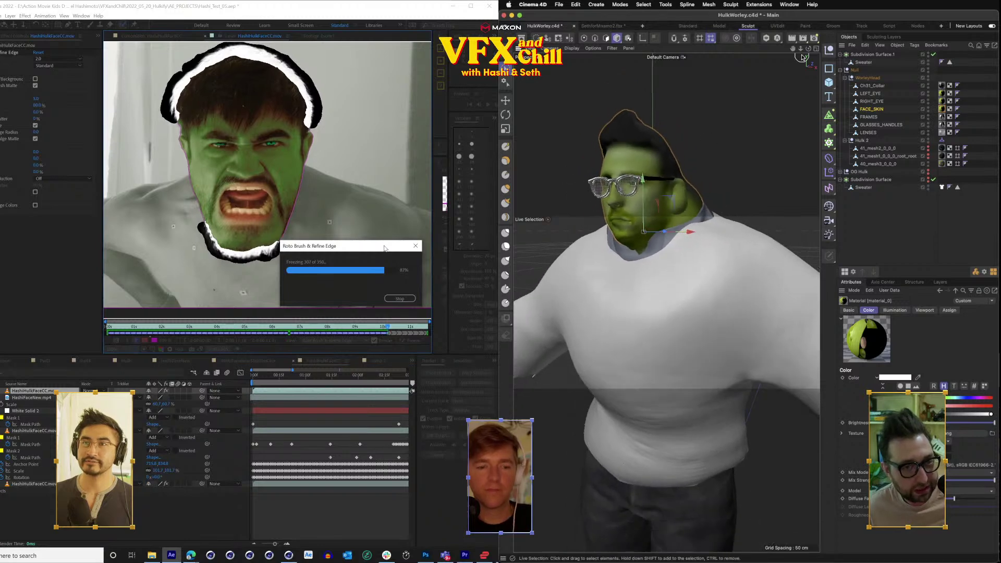
Examine the polygons of the GLASSES_HANDLES, FRAMES, LENSES and FACE_SKIN meshes, and return to Model mode.
left_click(878, 124)
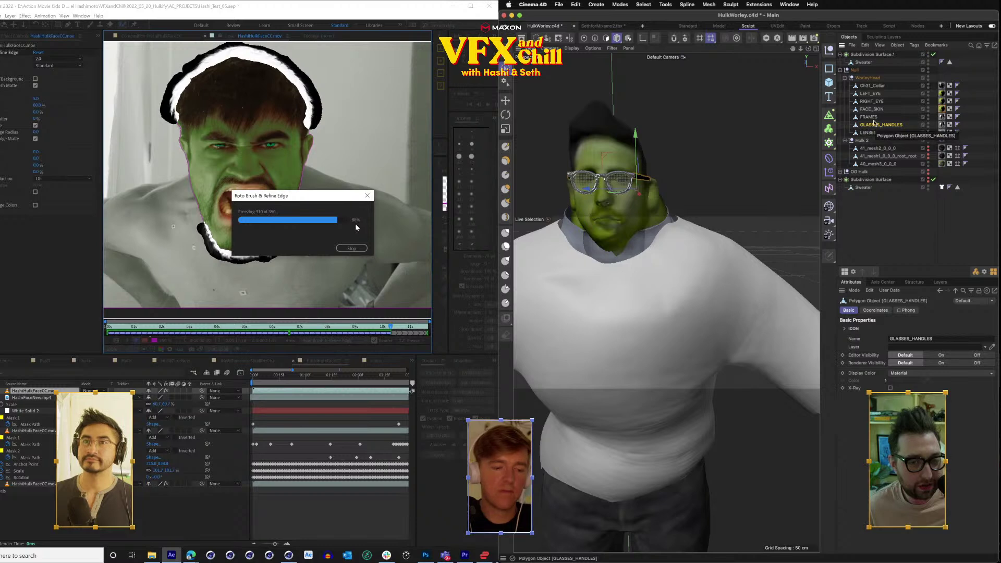
left_click(606, 38)
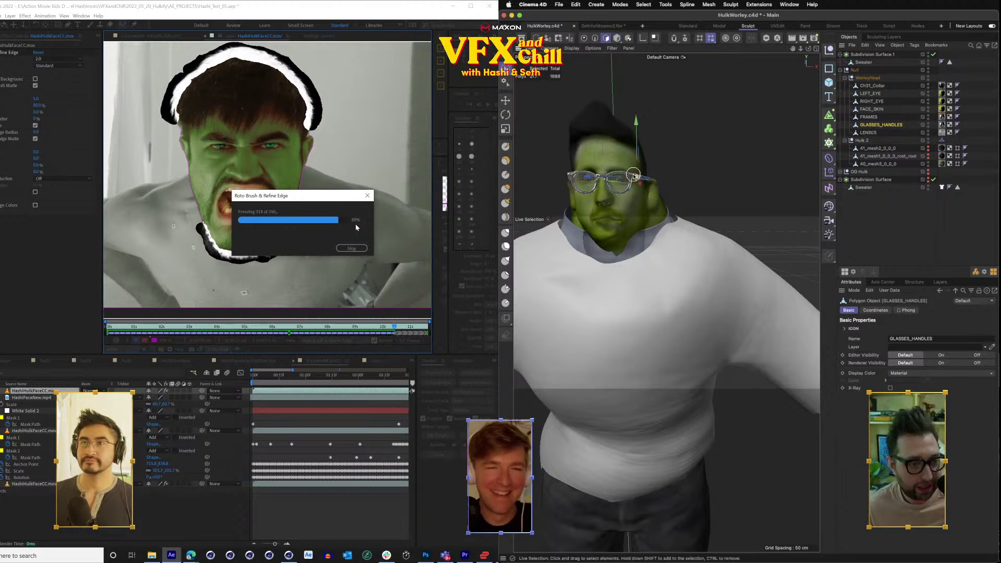
key("super+a")
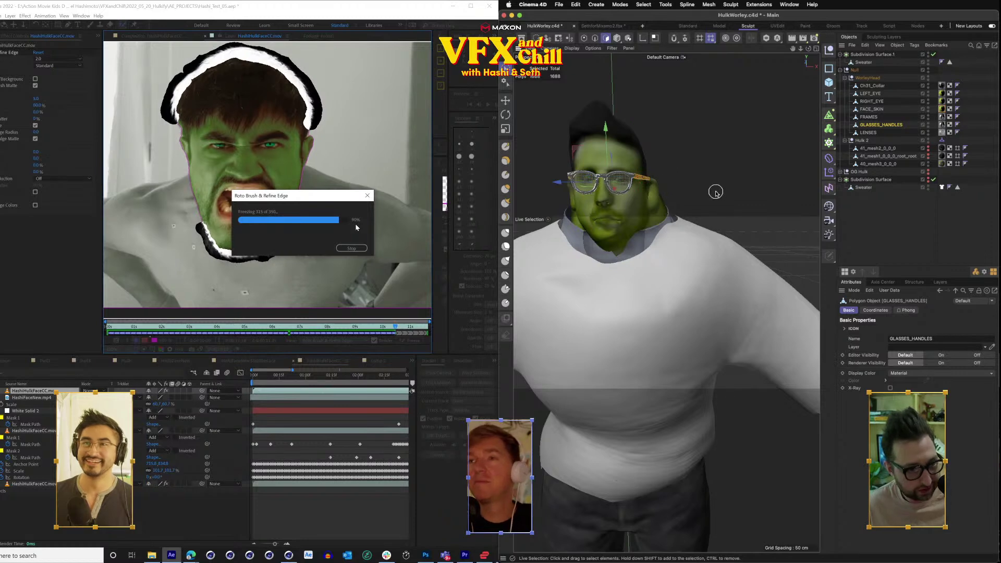
left_click(869, 117)
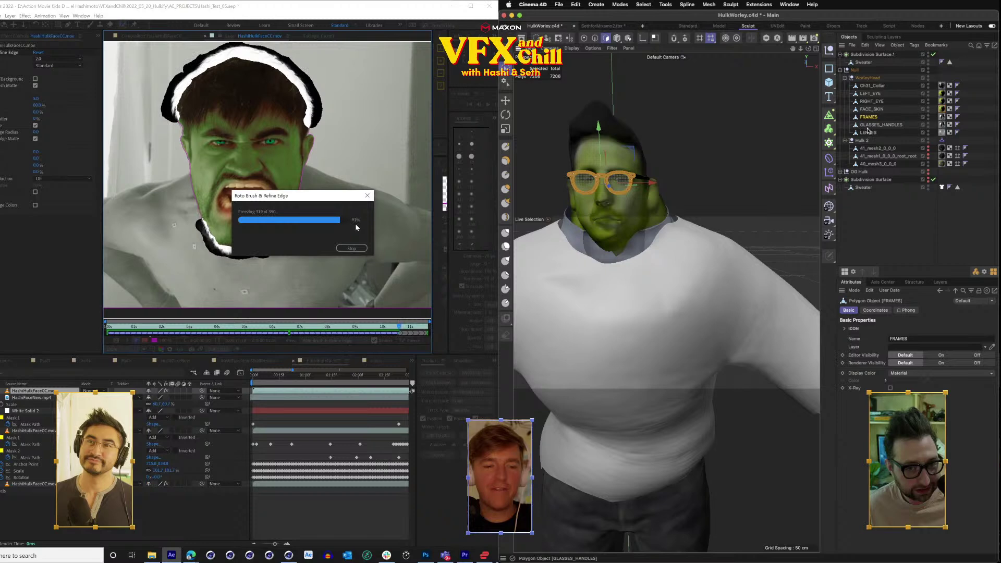
left_click(867, 131)
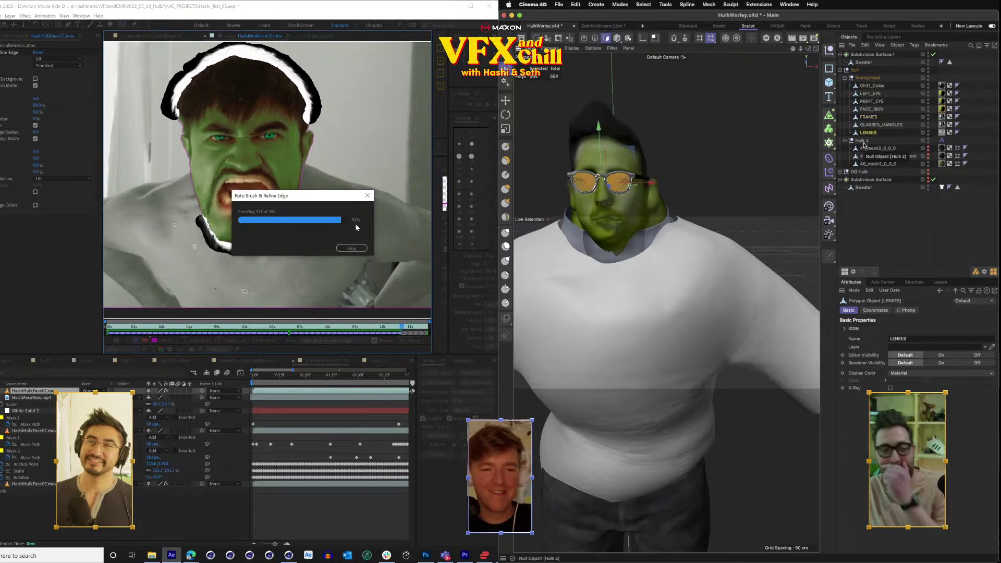
left_click(871, 110)
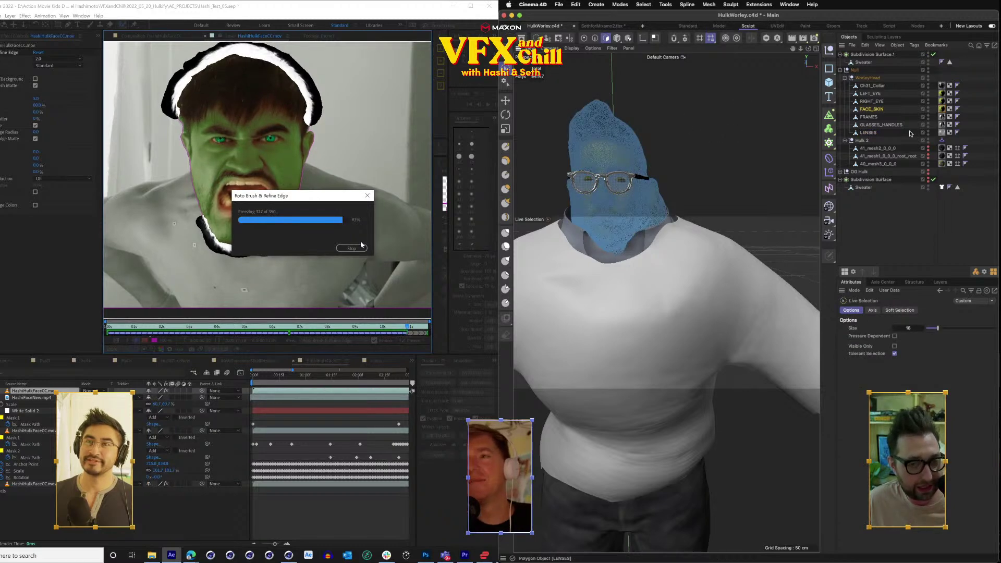
left_click(883, 116)
left_click(618, 38)
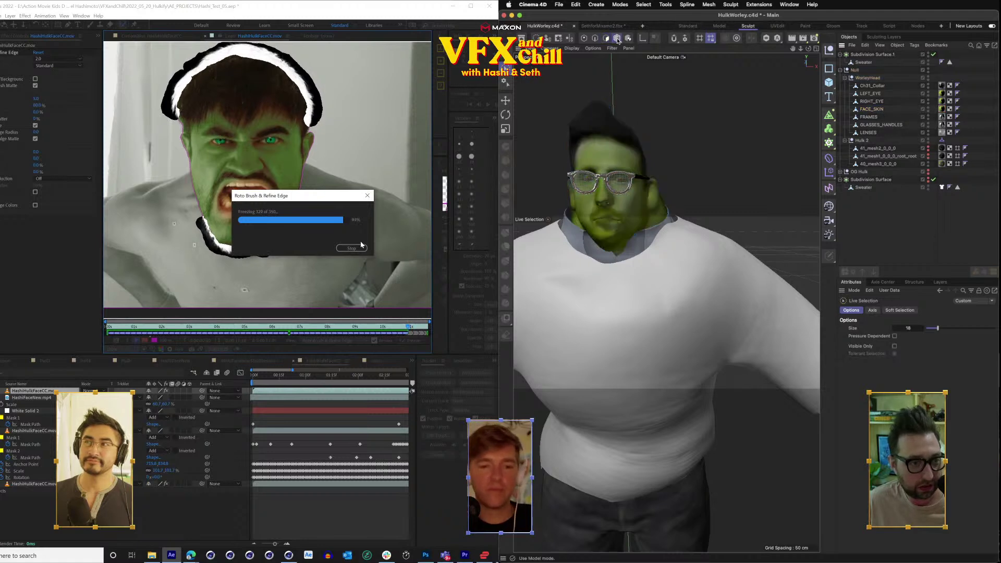
Export the full HulkWorley character as an FBX file, keeping the export settings as they are.
scroll(655, 214, "down", 10)
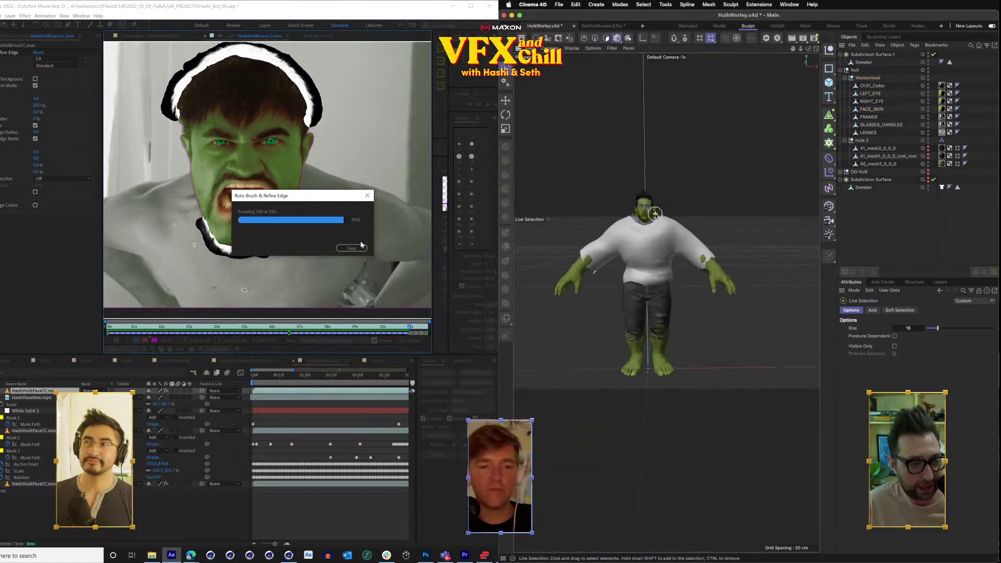
left_click(558, 4)
left_click(618, 232)
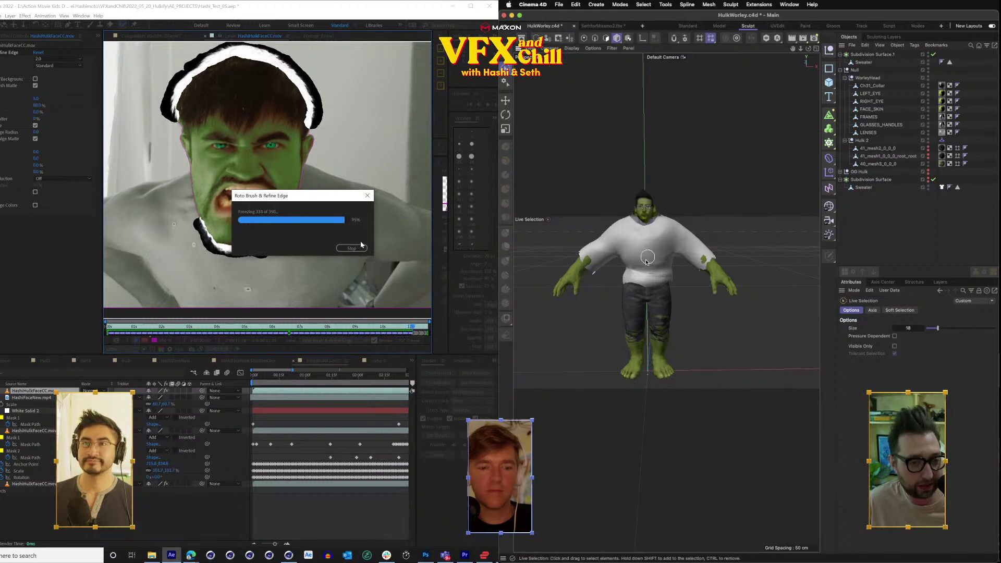
left_click(559, 5)
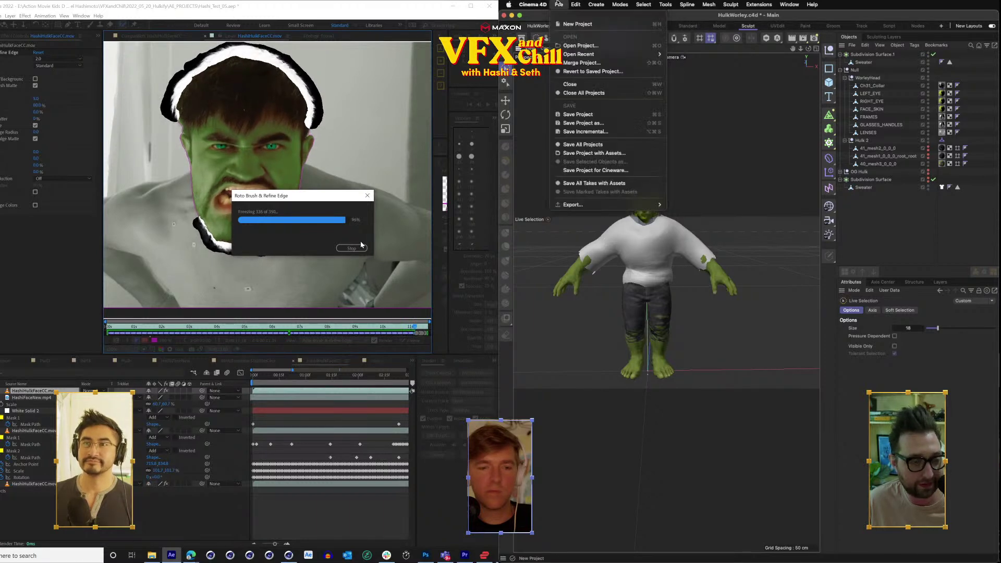
mouse_move(585, 204)
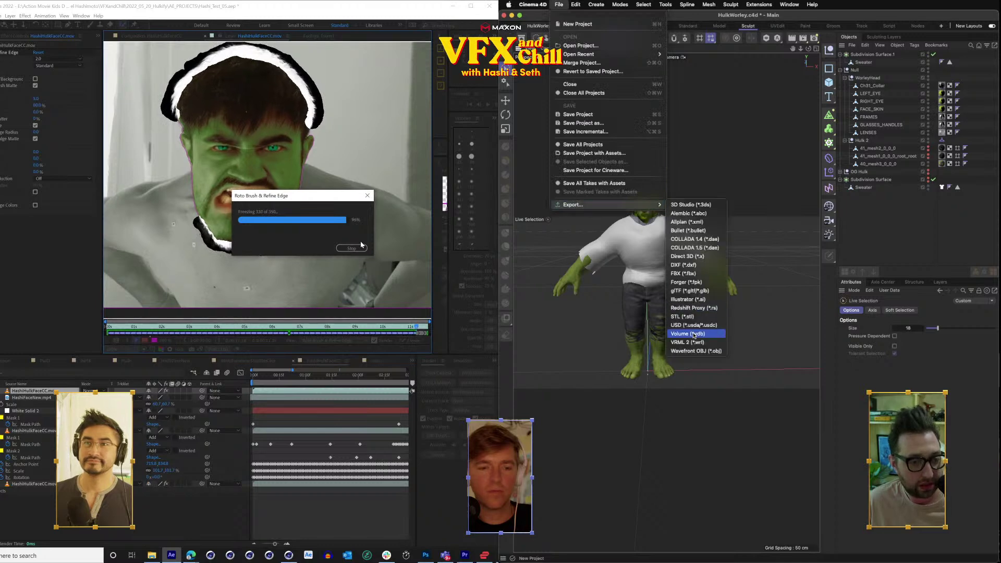
left_click(691, 274)
left_click(633, 28)
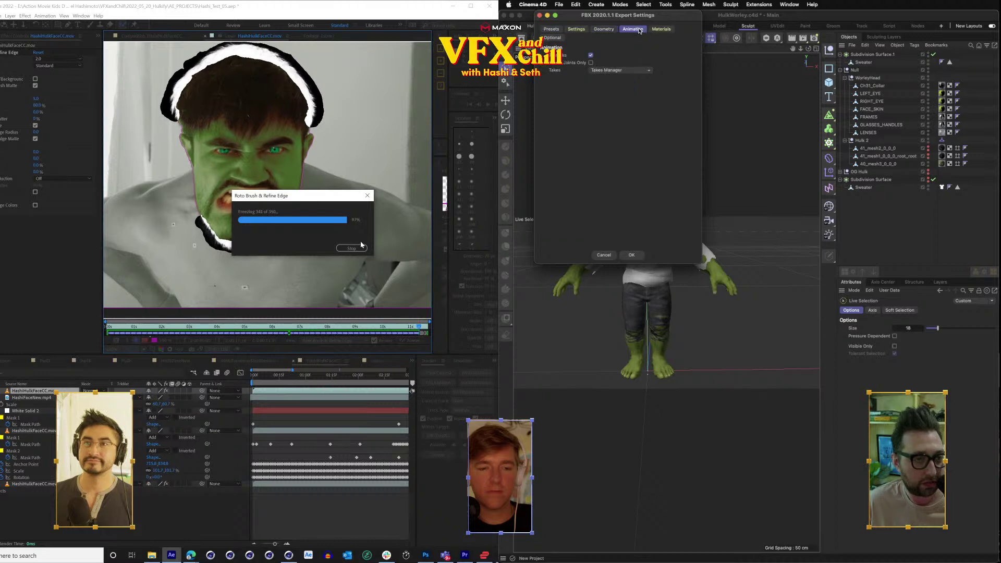
left_click(631, 255)
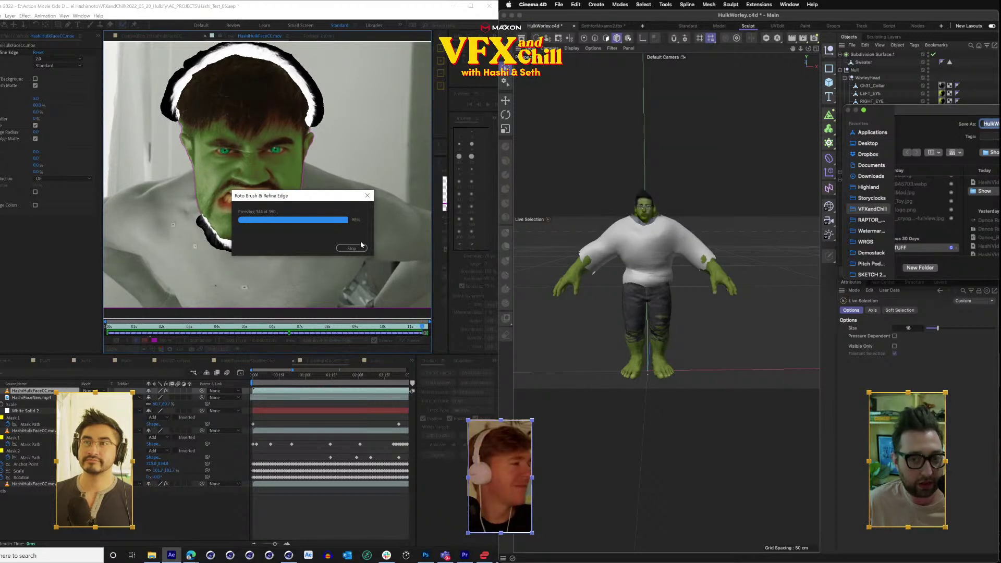
key("Return")
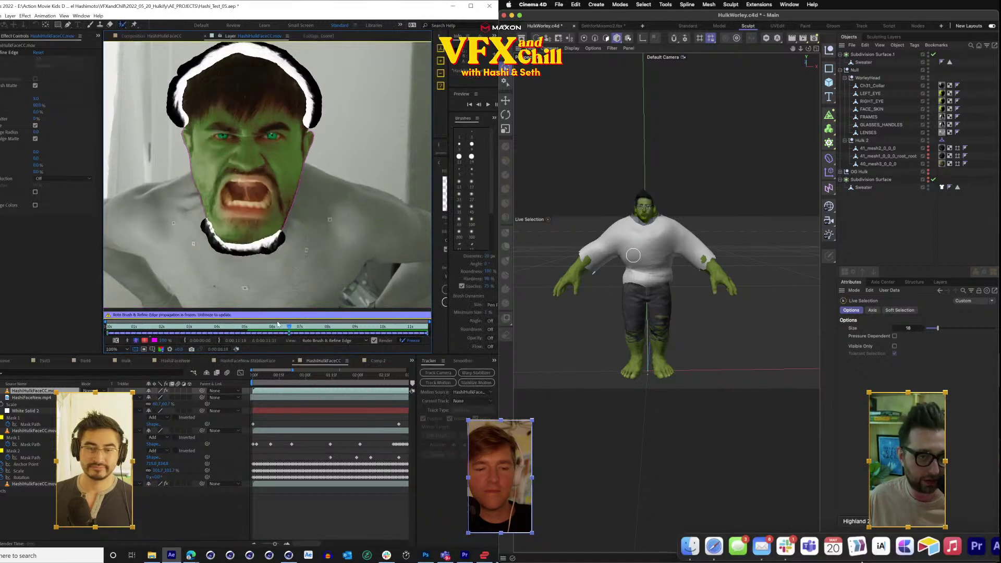
In After Effects, check the frozen roto cutout in the HashiHulkFaceCC composition at several frames, and save the project.
left_click(160, 36)
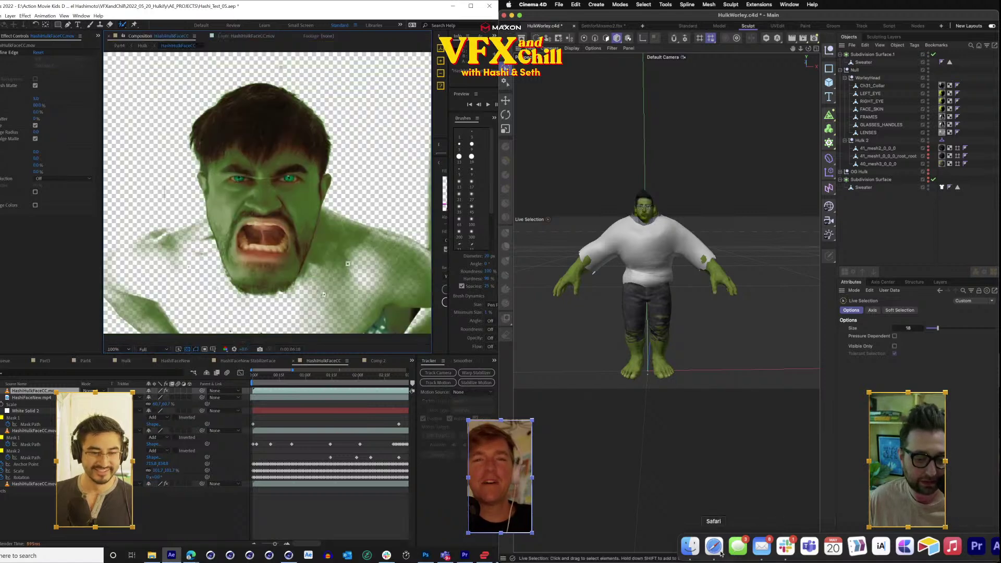
left_click(324, 360)
left_click(714, 546)
left_click_drag(283, 381, 256, 389)
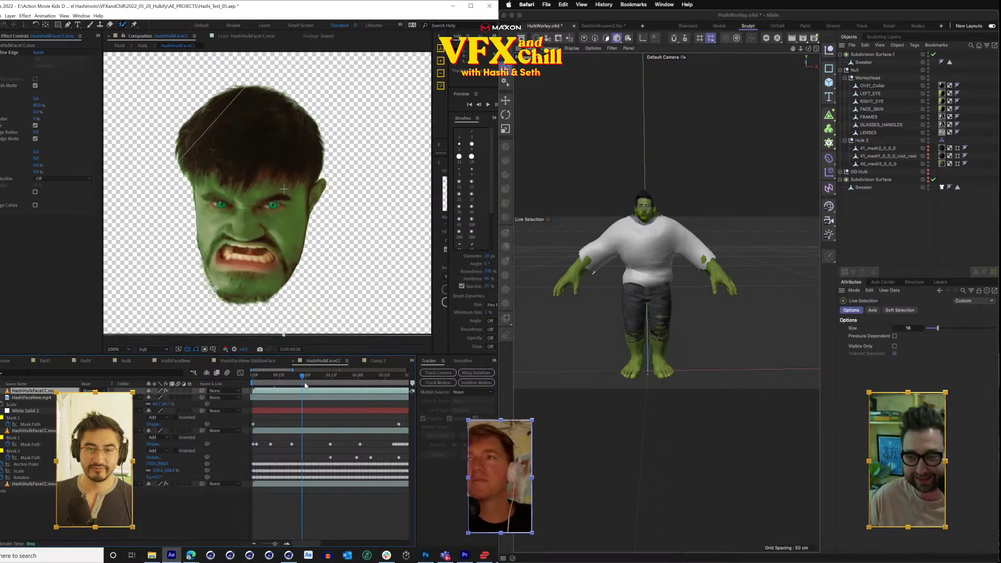
left_click(388, 383)
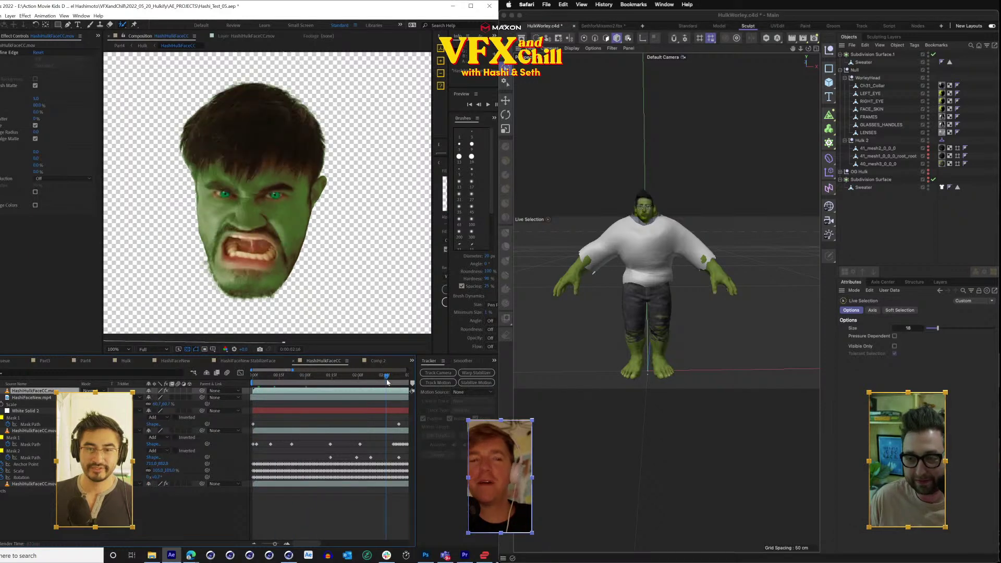
key("ctrl+s")
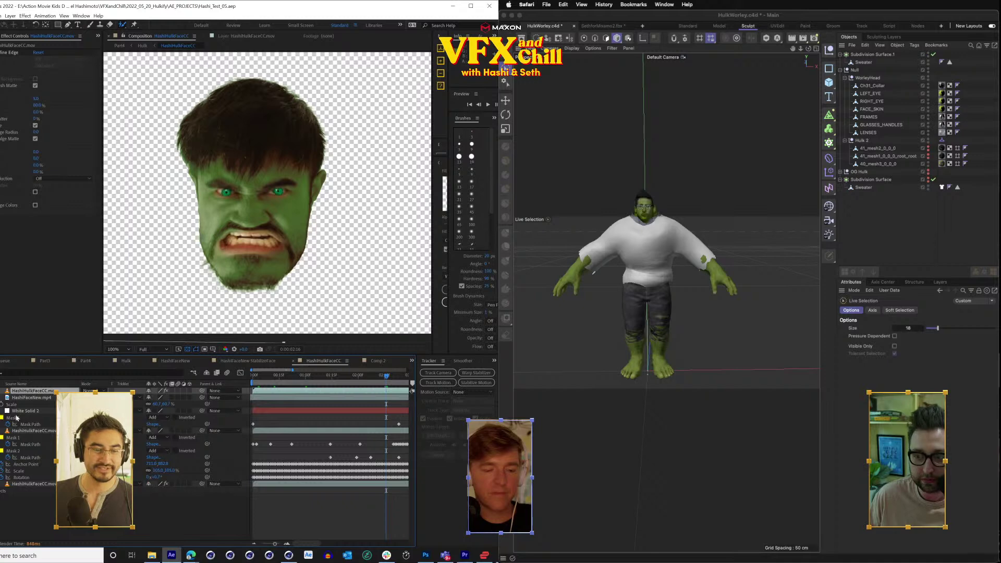
Look through the project footage and select the Fire_1 movie clip, and launch Google Chrome on the Mac.
key("ctrl+0")
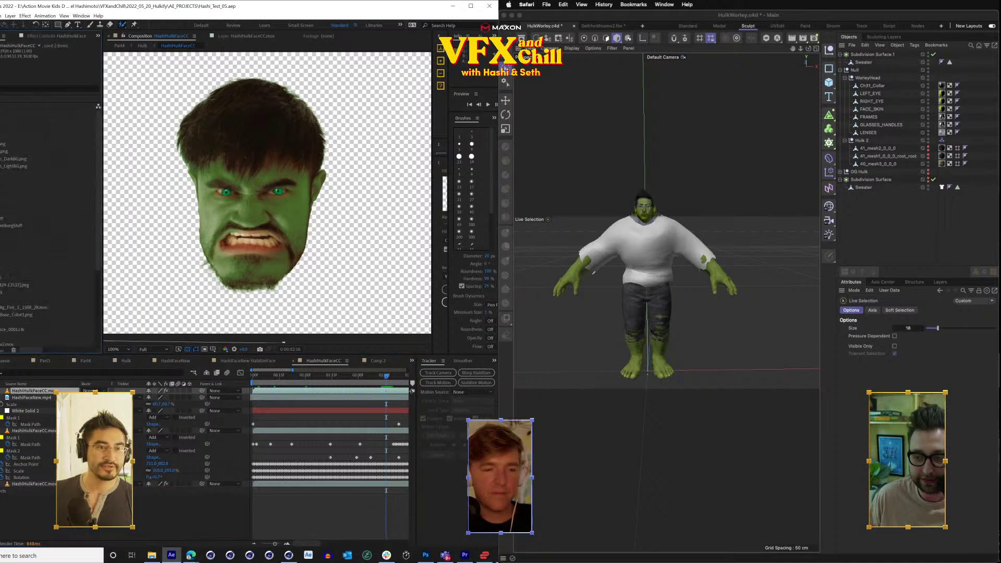
left_click(47, 278)
scroll(47, 277, "down", 5)
key("super+space")
type("c")
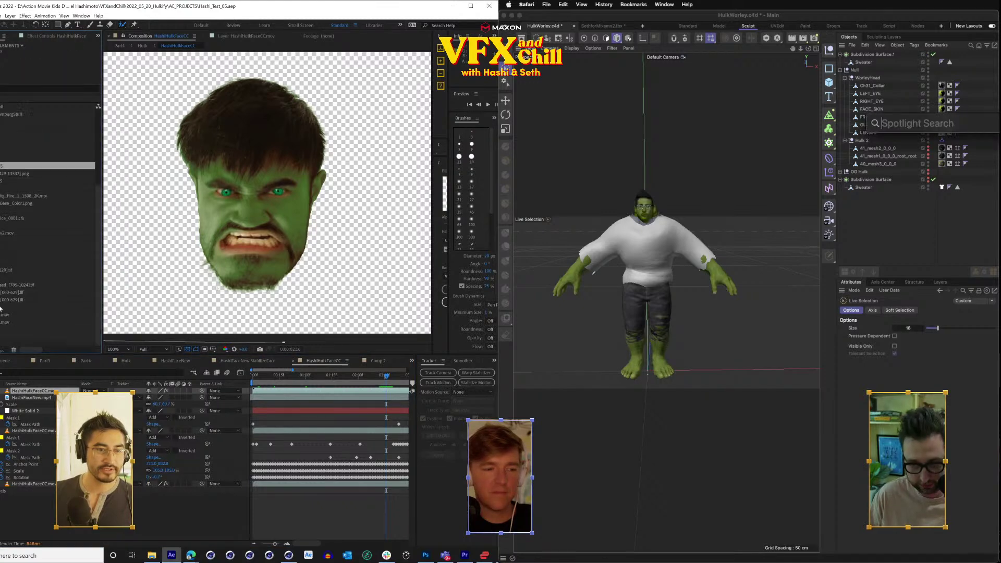
left_click(47, 306)
type("hr")
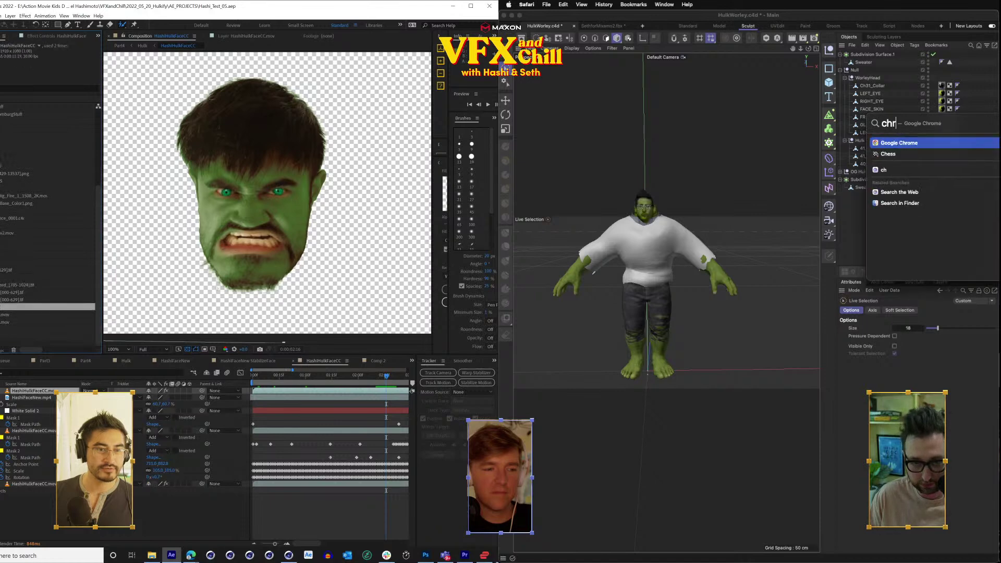
key("Escape")
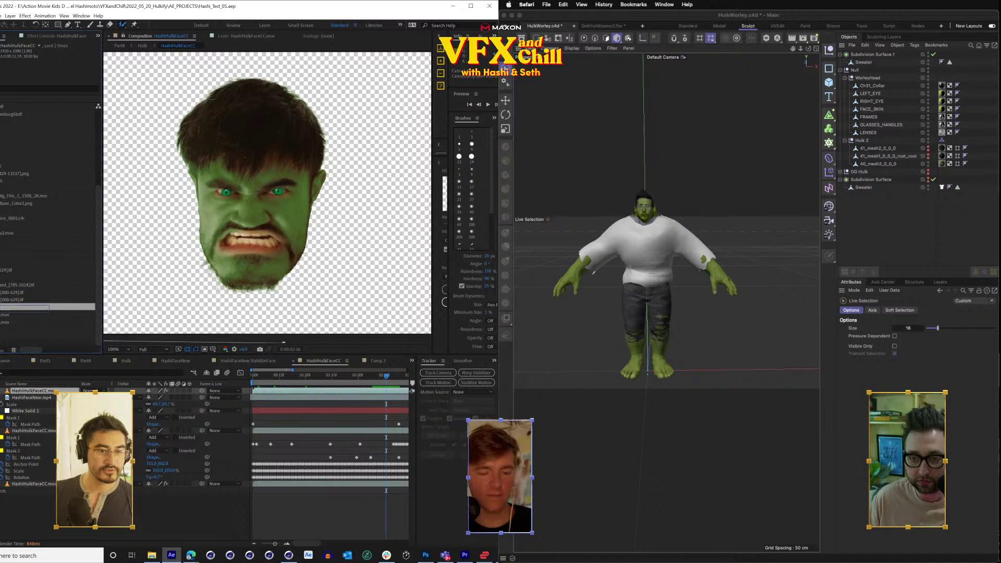
left_click_drag(500, 114, 973, 114)
left_click(10, 197)
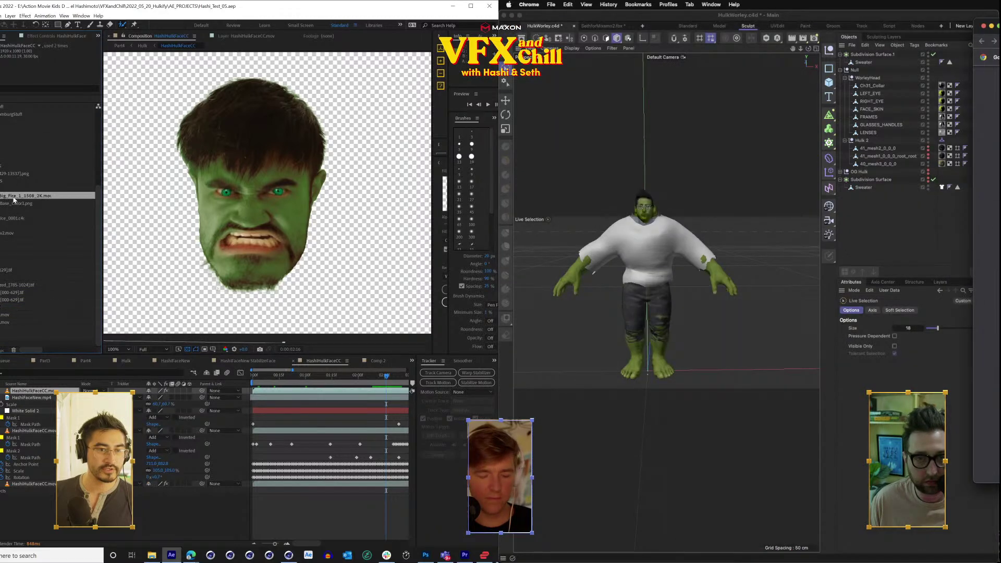
Create a new composition from the HashiHulkFaceCC movie and go to a frame around 0:00:08:24 with the chest tracking markers in view.
left_click(2, 317)
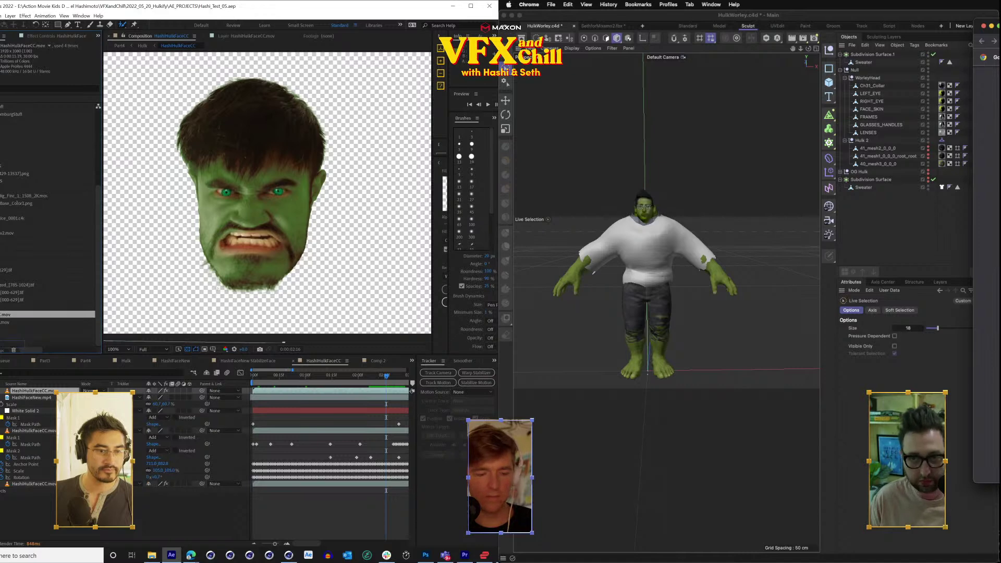
left_click_drag(1, 345, 1, 349)
scroll(251, 281, "up", 1)
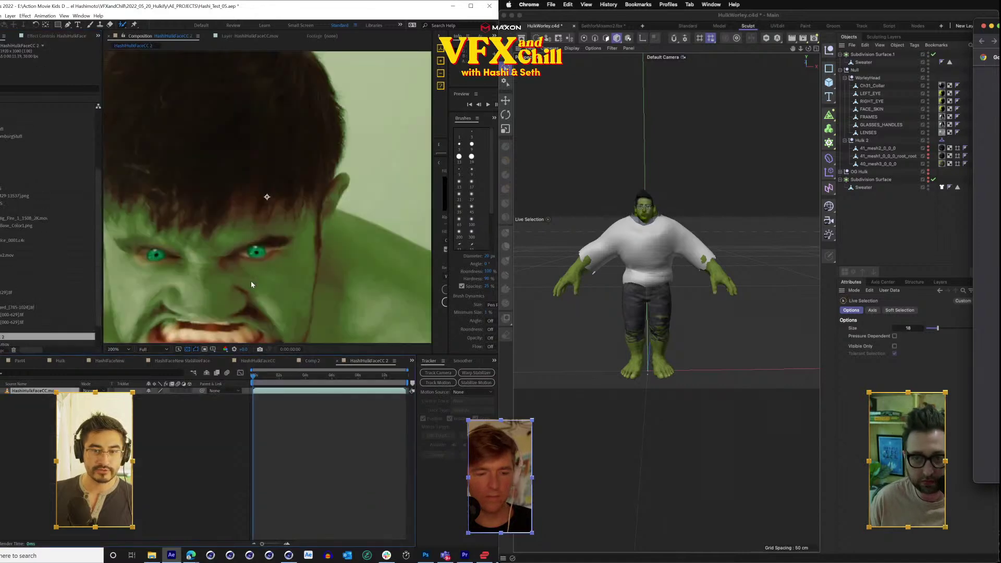
left_click_drag(256, 287, 246, 125)
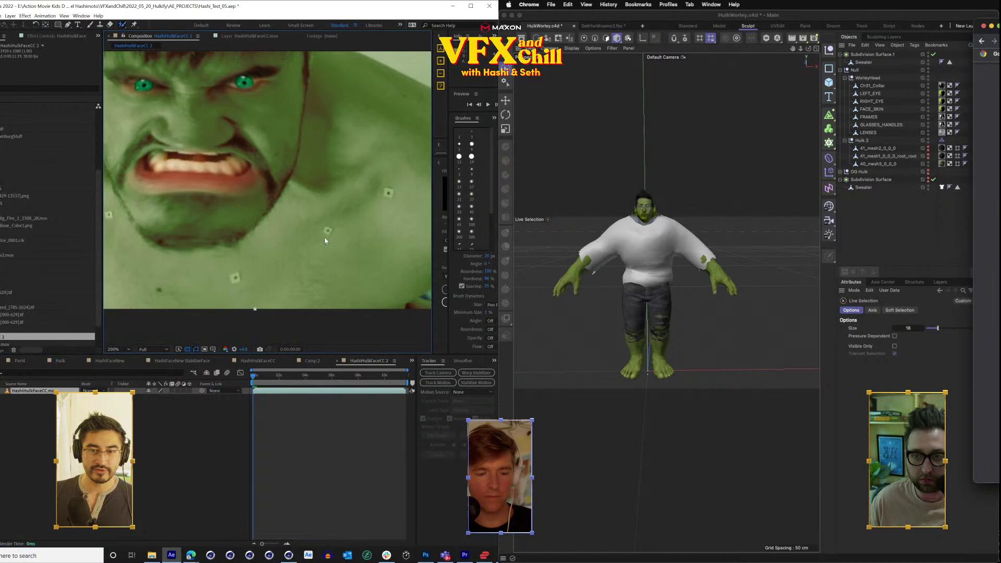
left_click_drag(257, 377, 369, 377)
left_click_drag(373, 236, 337, 245)
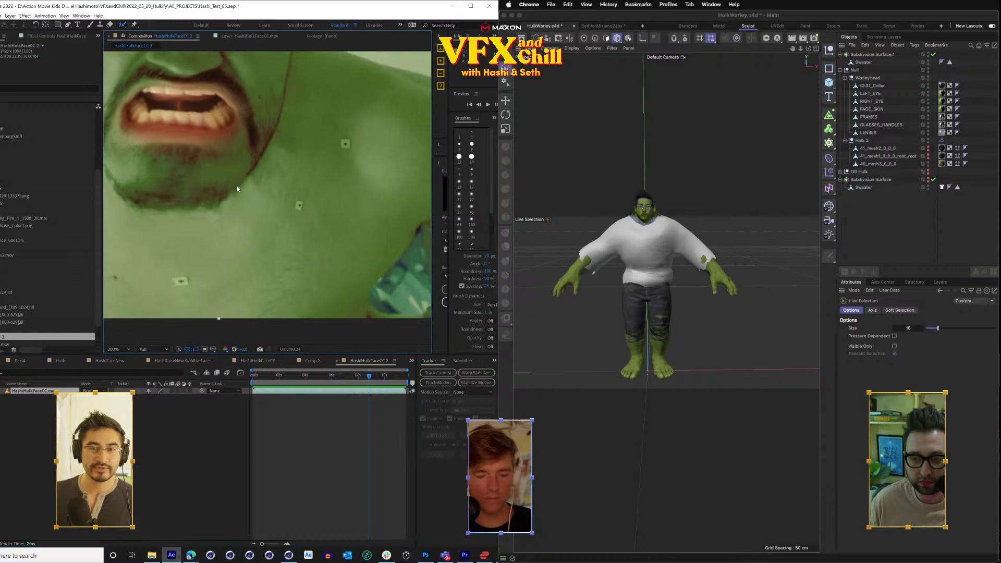
Apply the RG VFX Spot Clone Tracker effect to the HashiHulkFaceCC layer, and widen the Mixamo browser window slightly.
right_click(273, 193)
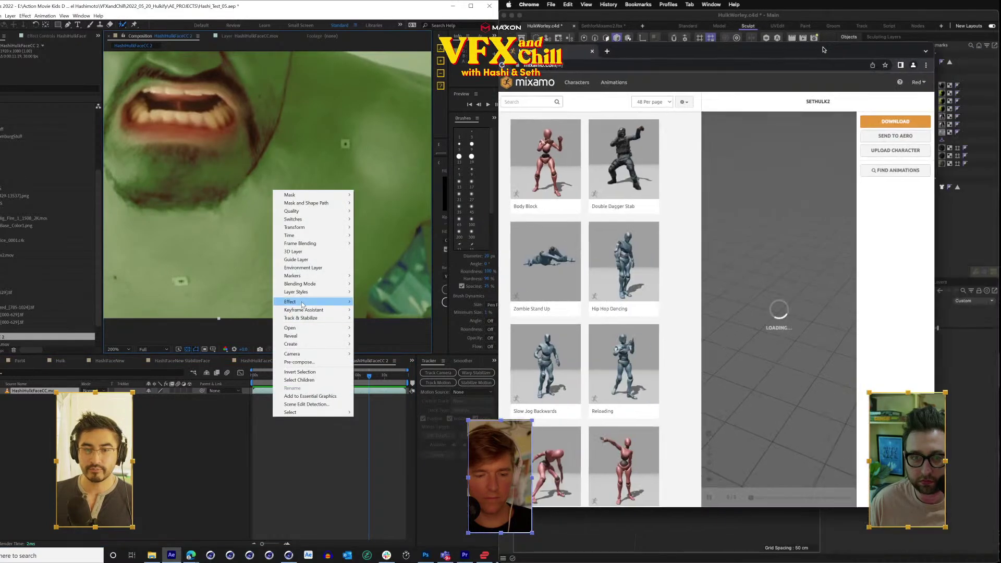
mouse_move(302, 305)
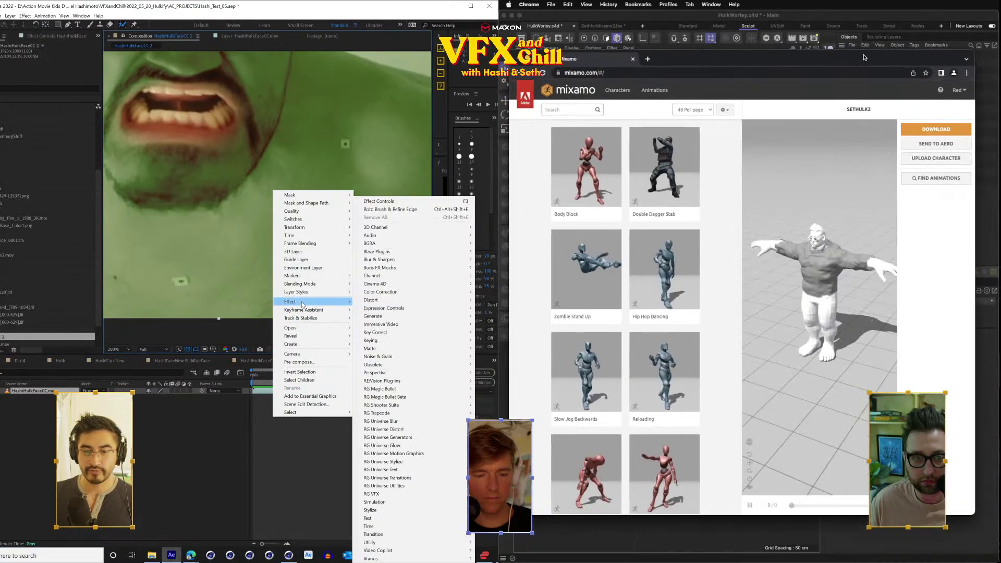
mouse_move(976, 244)
left_mouse_down()
mouse_move(998, 247)
mouse_move(979, 247)
left_mouse_up()
mouse_move(395, 495)
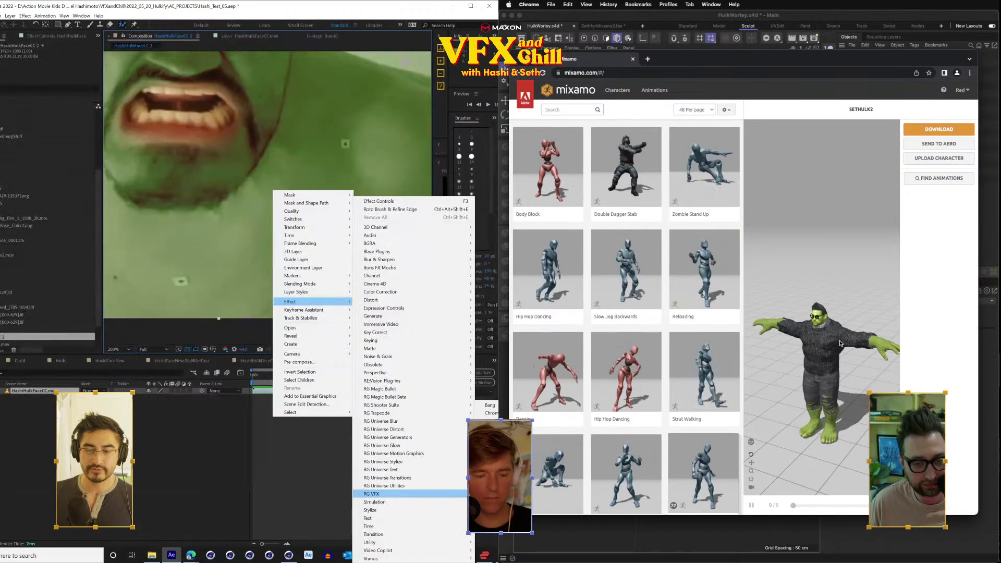
left_click(498, 477)
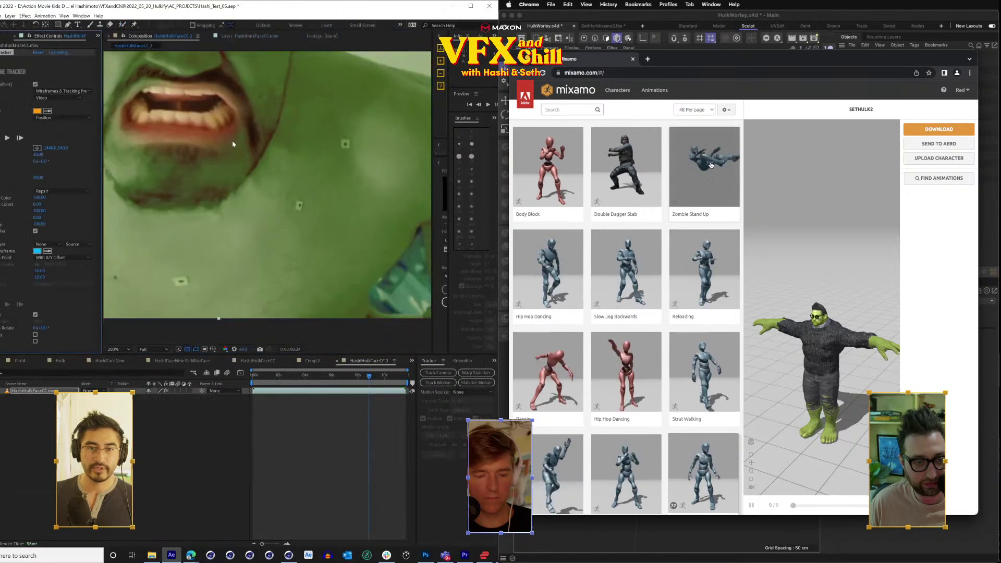
Place the clone target over the upper shoulder marker with its source beside it, and preview Zombie Stand Up on the Hulk in Mixamo.
scroll(232, 140, "down", 2)
left_click(710, 165)
mouse_move(369, 121)
left_mouse_down()
mouse_move(341, 157)
mouse_move(305, 176)
left_mouse_up()
scroll(728, 317, "down", 1)
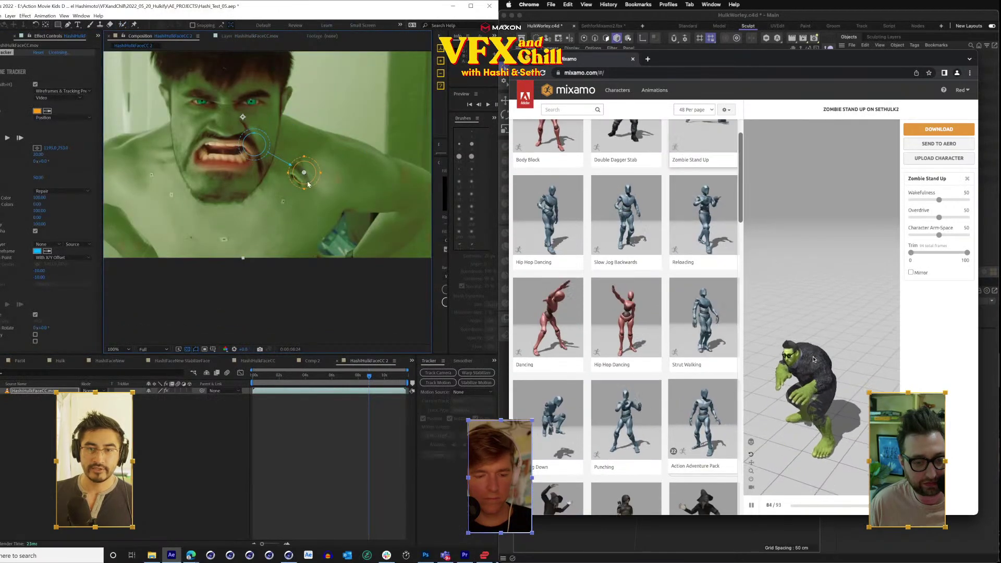
scroll(305, 176, "up", 1)
mouse_move(240, 93)
left_mouse_down()
mouse_move(380, 235)
mouse_move(391, 223)
left_mouse_up()
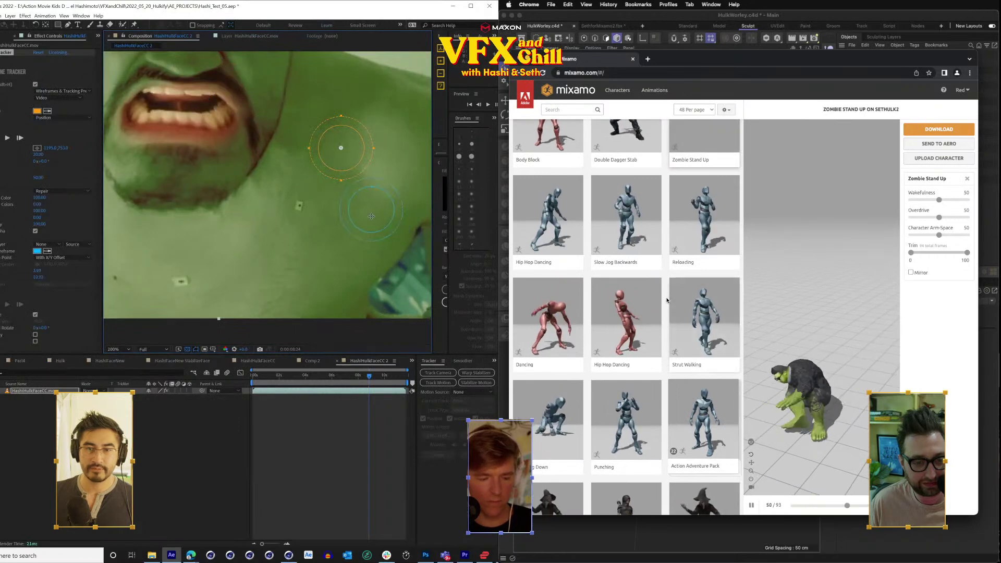
left_click_drag(346, 147, 351, 148)
left_click(752, 464)
left_click_drag(802, 433, 802, 356)
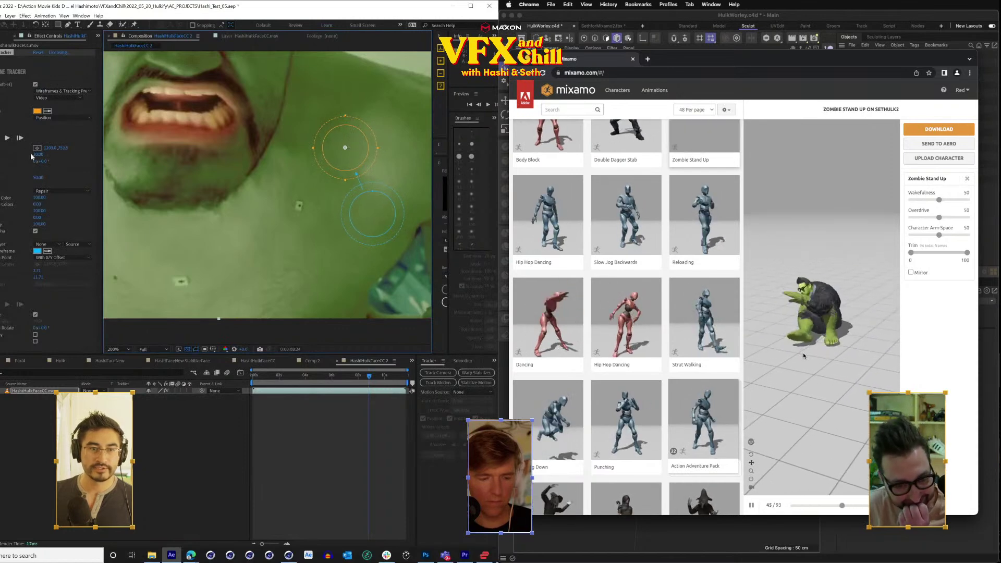
In After Effects, shrink the clone circles and reposition the target on the shoulder marker with the source on nearby clean skin.
left_click_drag(39, 155, 34, 155)
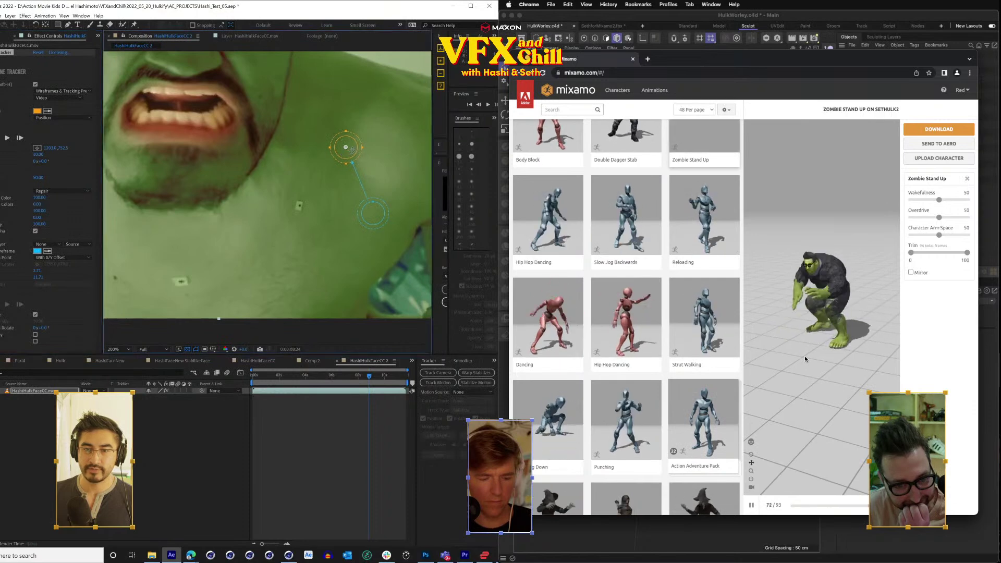
left_click_drag(341, 154, 343, 152)
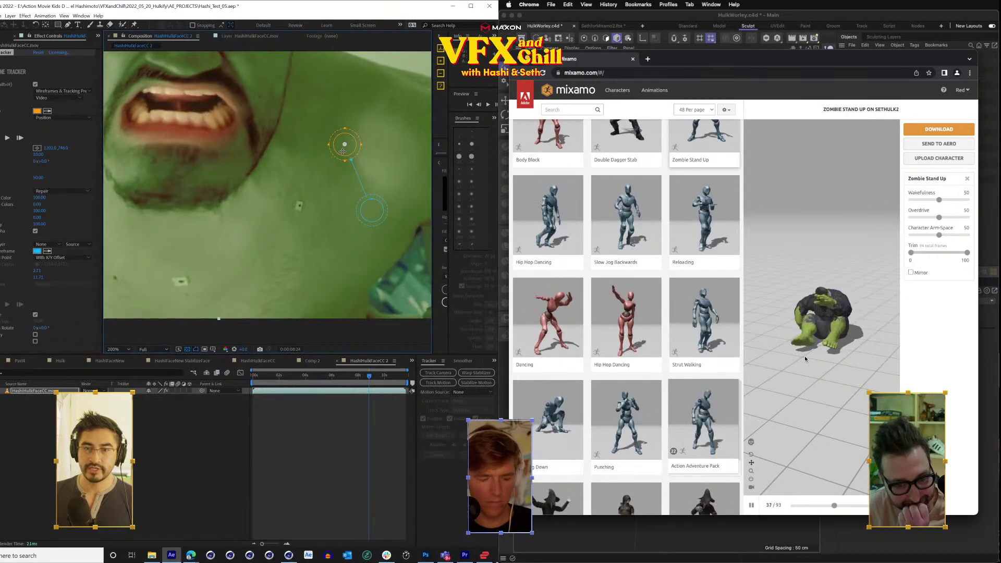
left_click_drag(377, 213, 382, 188)
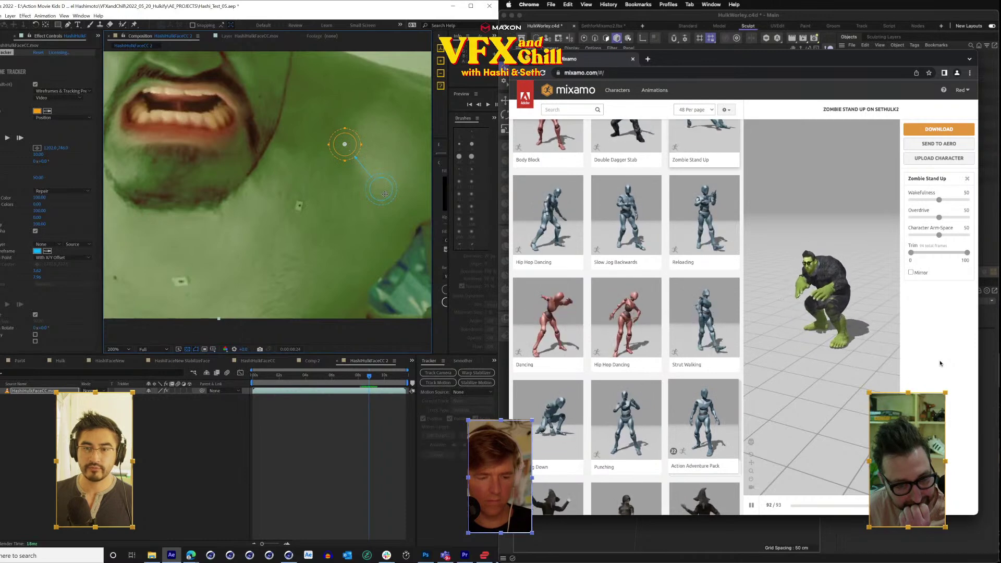
left_click_drag(391, 141, 370, 106)
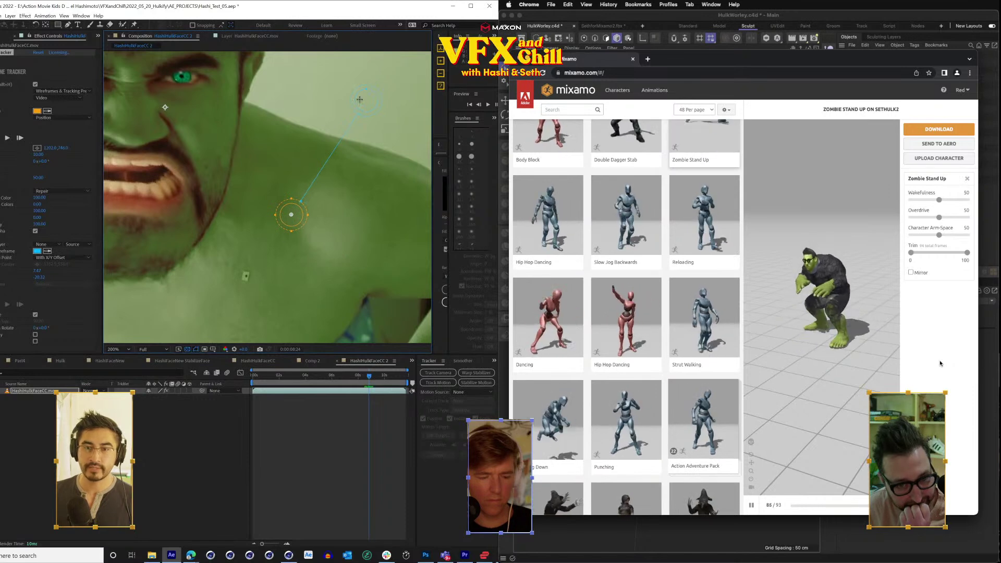
scroll(293, 224, "up", 1)
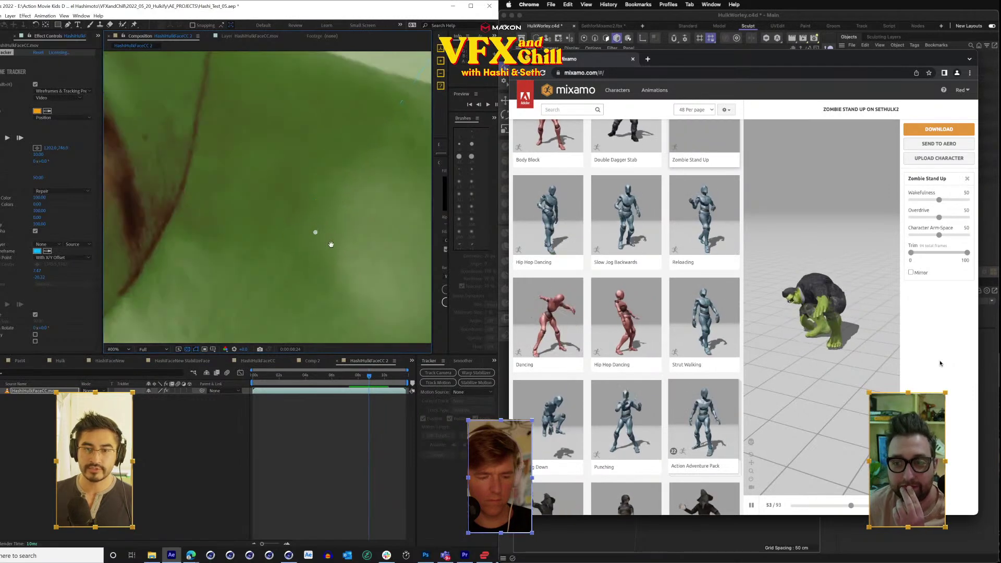
left_click_drag(329, 241, 305, 210)
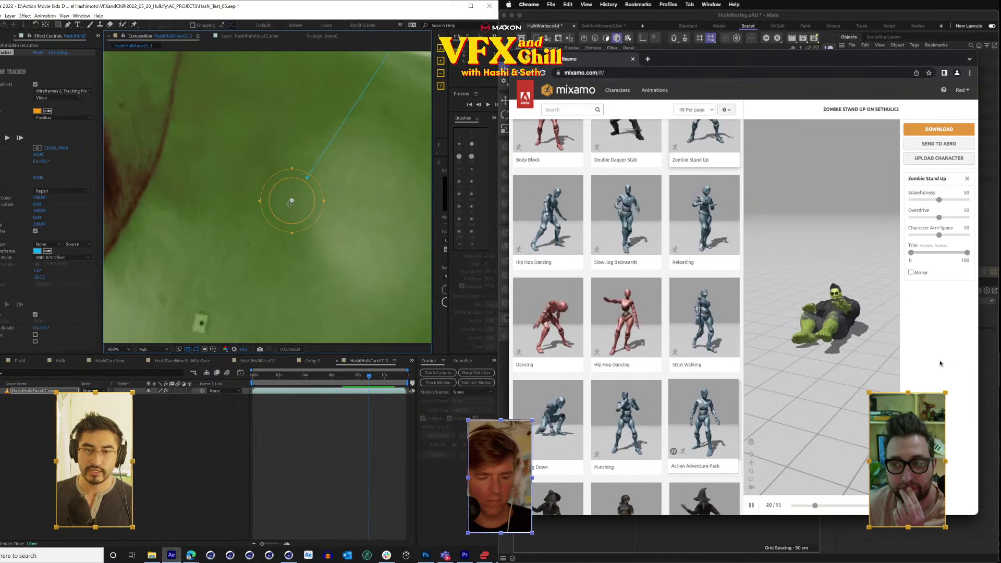
scroll(312, 203, "down", 1)
left_click_drag(340, 174, 325, 180)
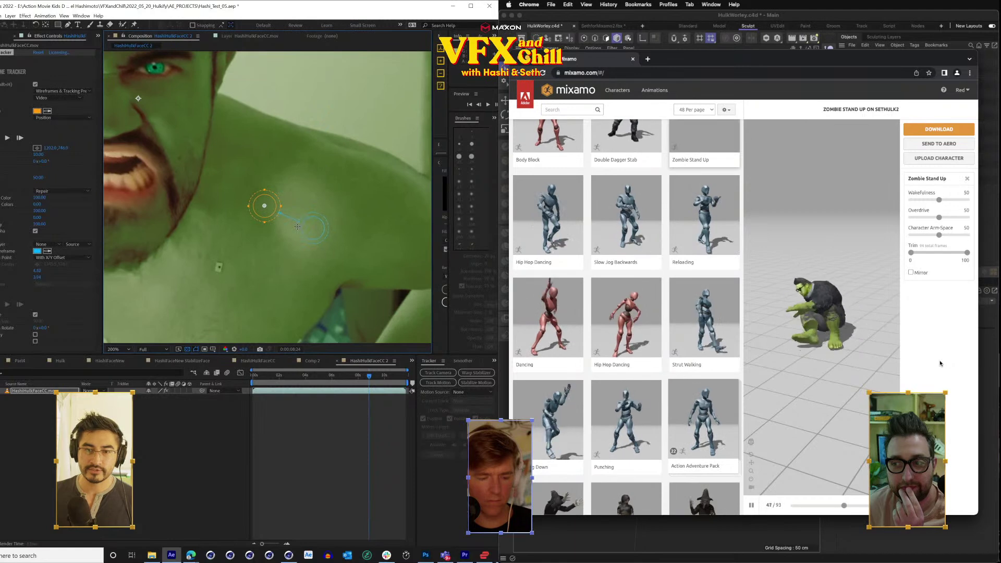
left_click_drag(297, 227, 300, 235)
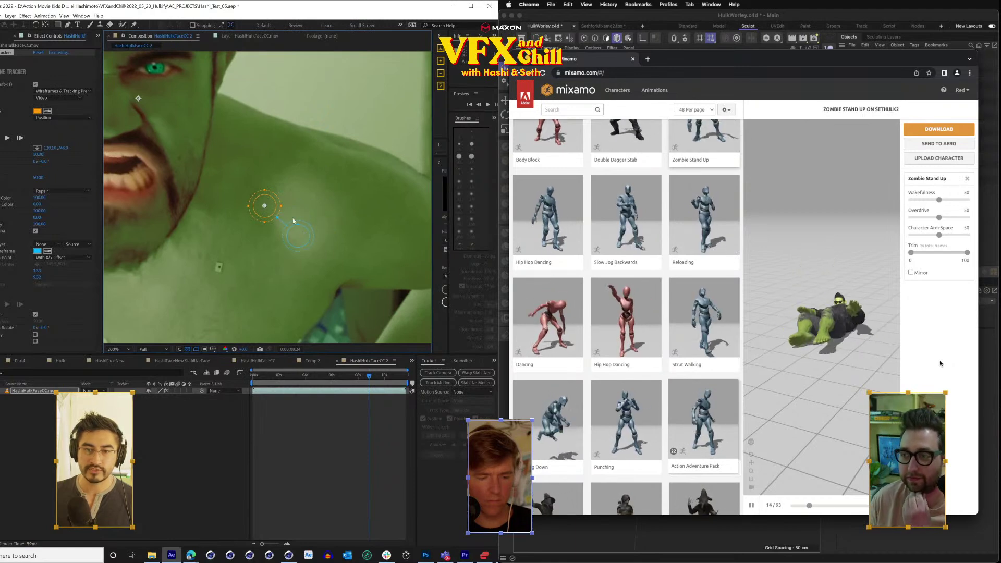
Center the clone target precisely on the shoulder marker and start tracking it forward.
scroll(300, 226, "up", 2)
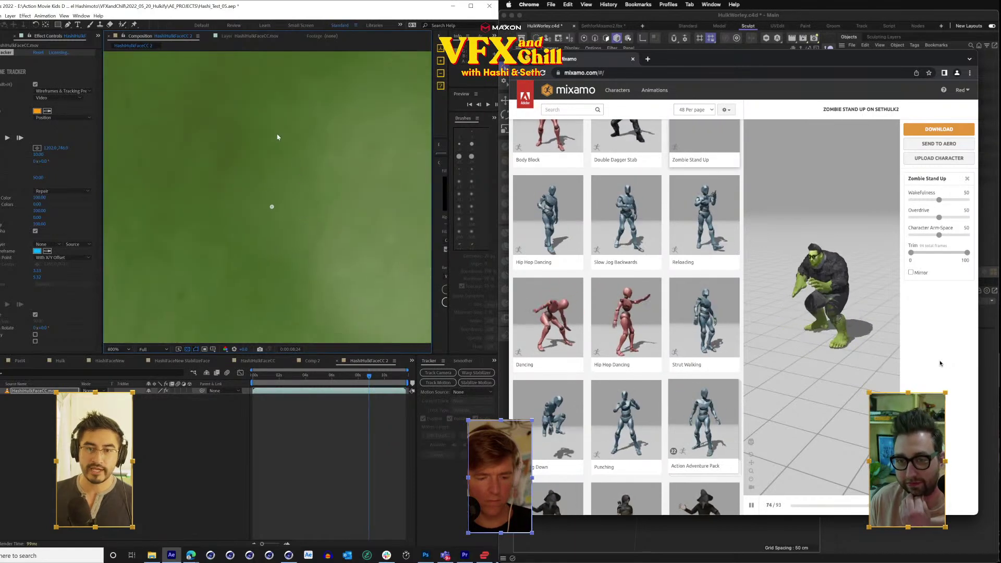
key("v")
left_click_drag(307, 214, 291, 202)
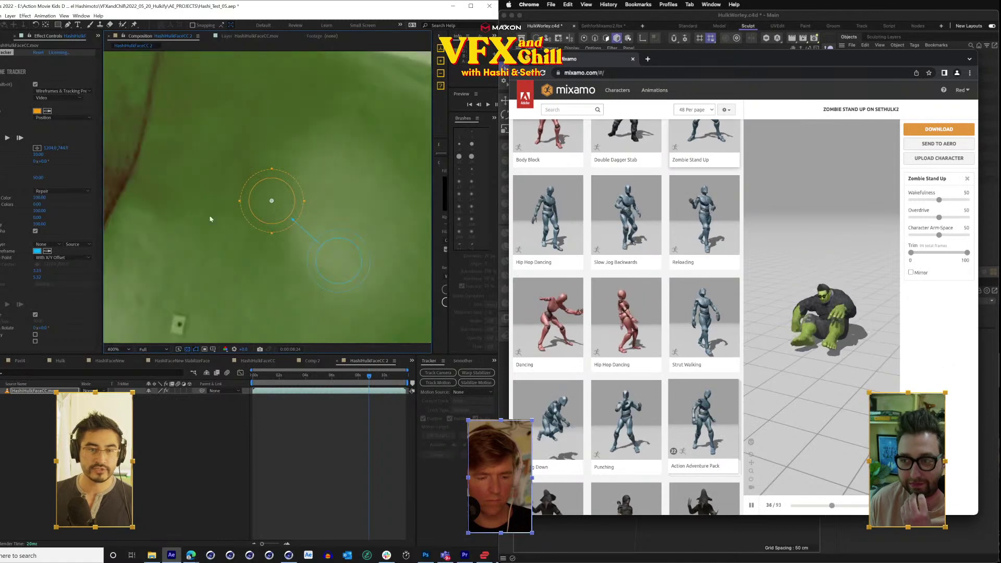
left_click_drag(279, 254, 263, 220)
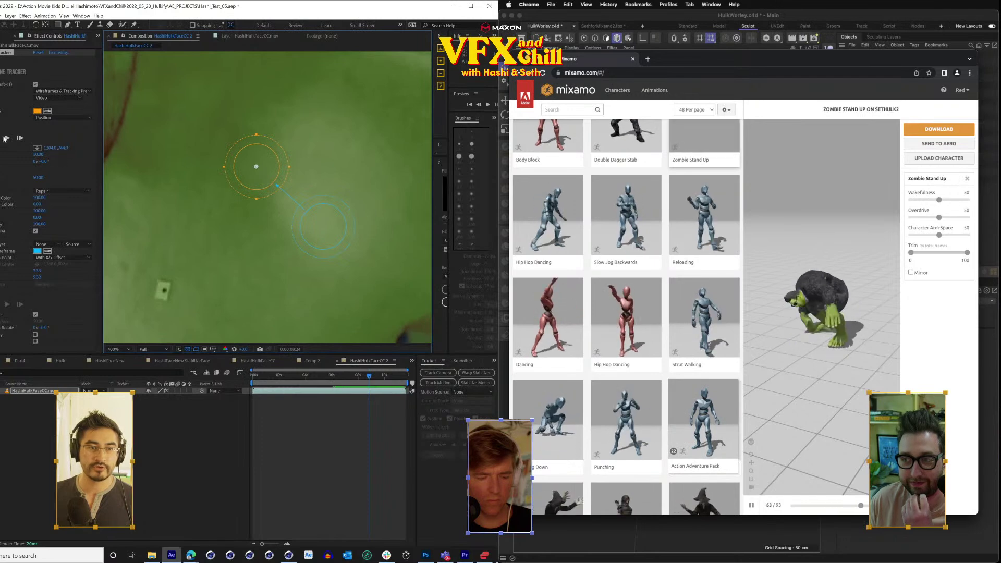
left_click(7, 139)
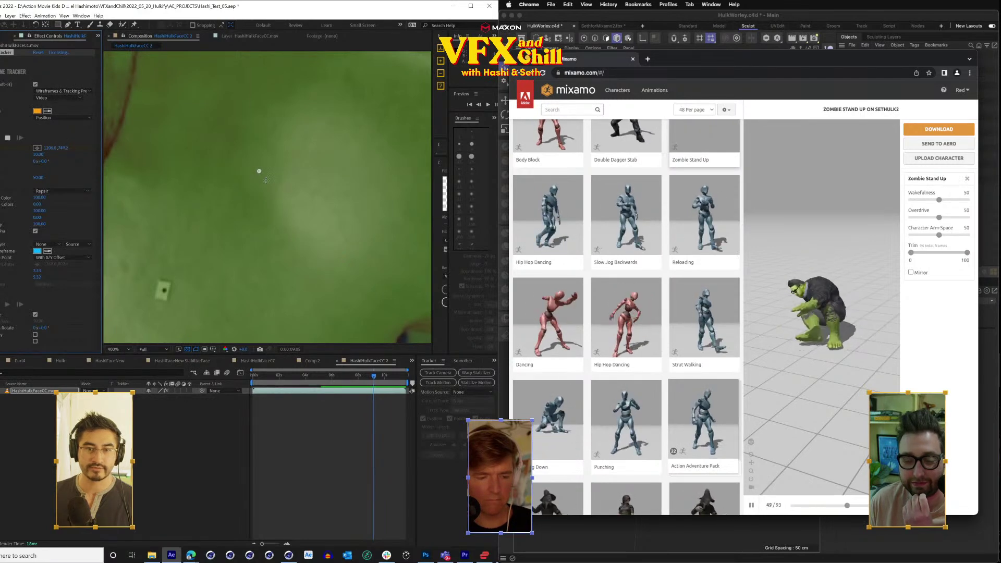
In Mixamo, preview the Strut Walking and Hip Hop Dancing animations on the Hulk character.
left_click(710, 299)
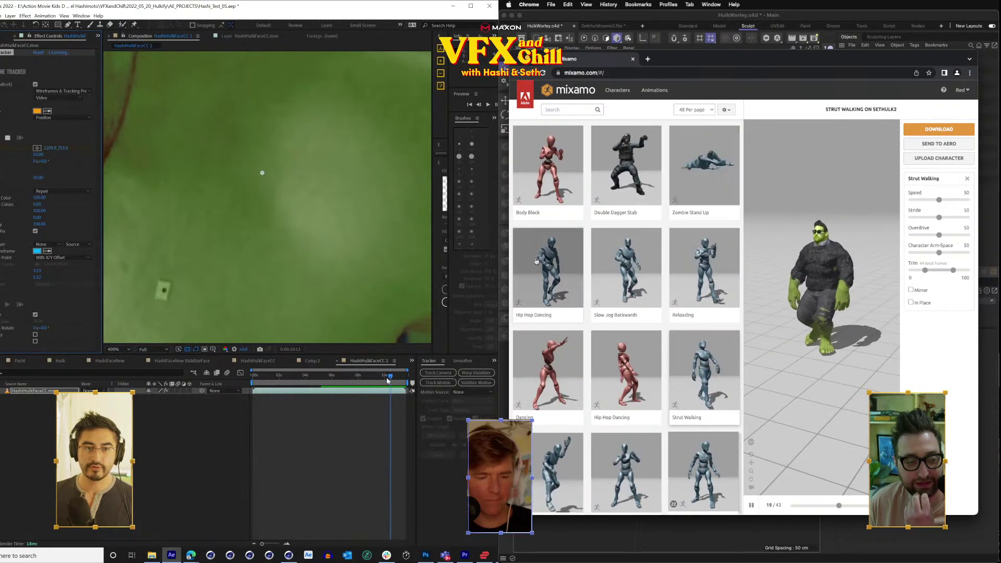
left_click(542, 272)
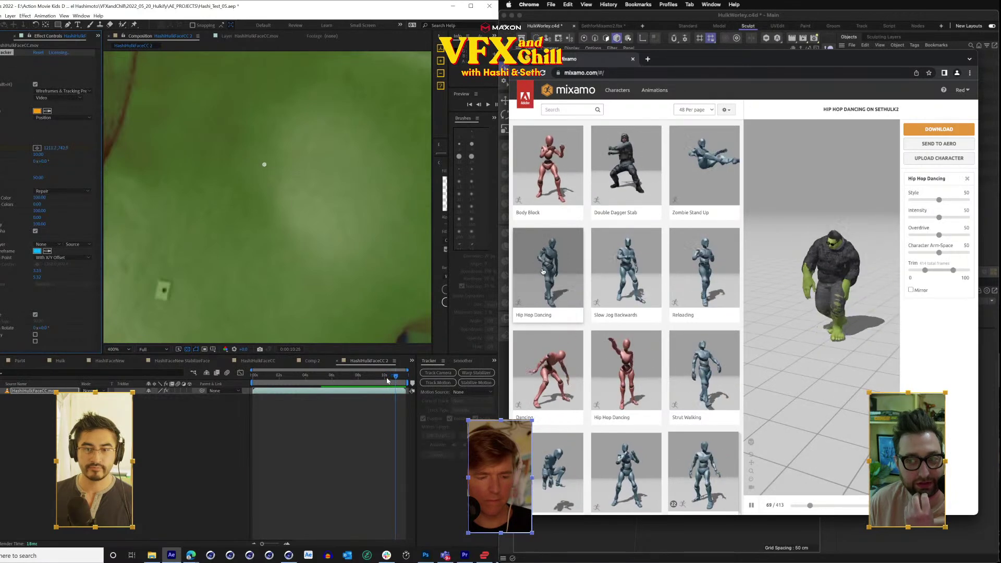
left_click(751, 455)
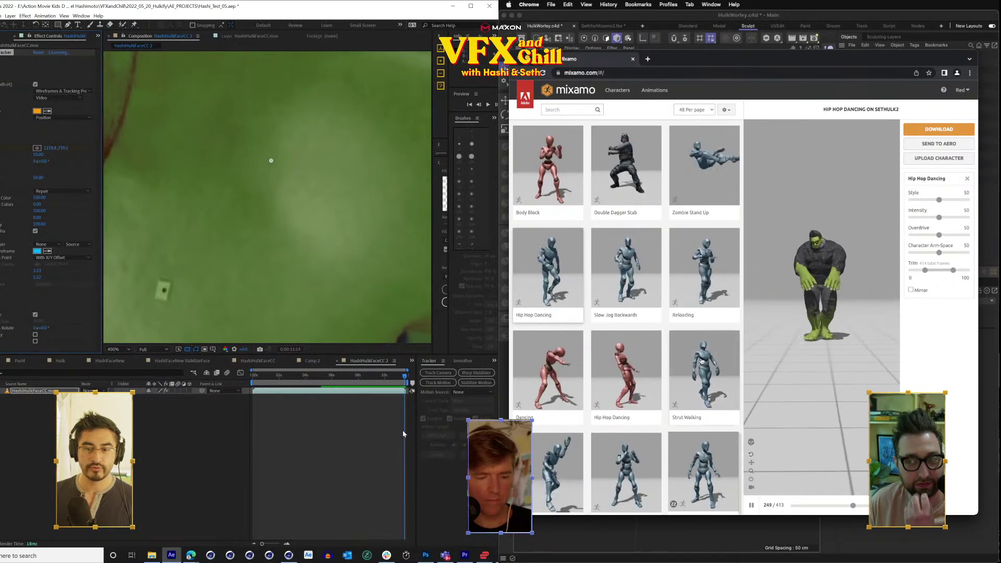
Duplicate the Spot Clone Tracker at an earlier frame and track the copy on the lower chest marker, previewing another Hip Hop Dancing animation in Mixamo.
scroll(369, 269, "down", 1)
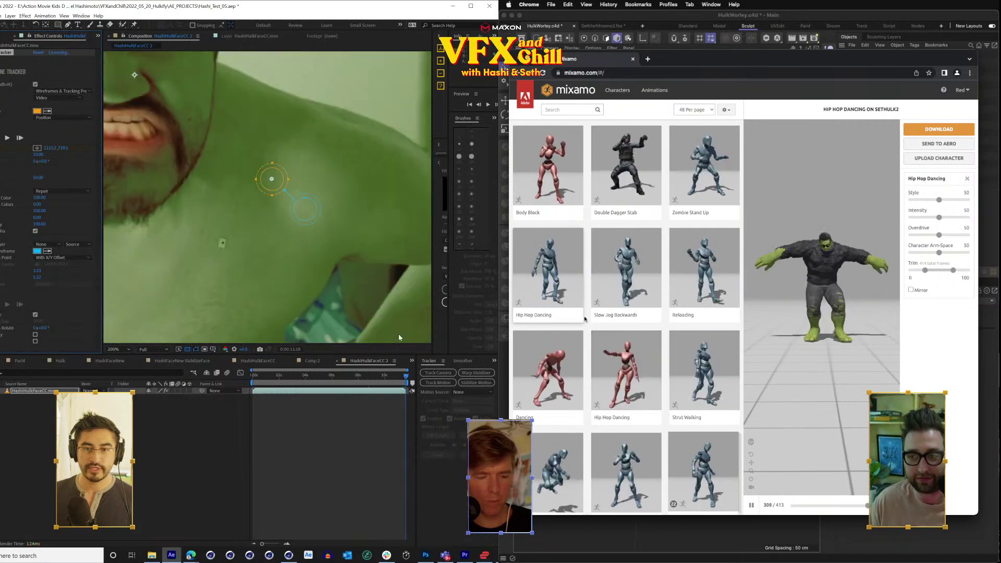
mouse_move(398, 374)
left_mouse_down()
mouse_move(357, 390)
mouse_move(389, 377)
mouse_move(362, 377)
mouse_move(379, 377)
left_mouse_up()
left_click(336, 440)
left_click(631, 362)
left_click(6, 53)
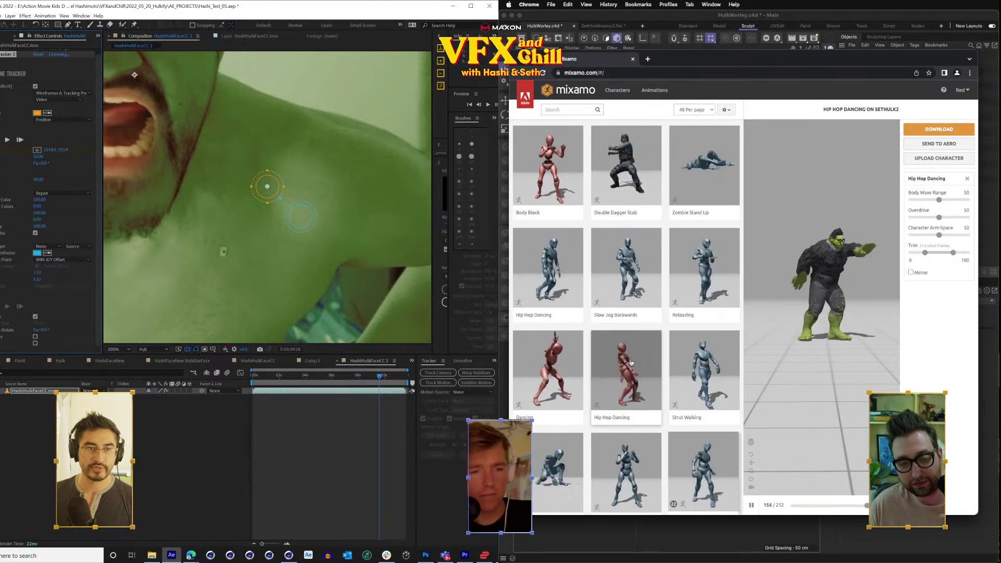
left_click_drag(272, 192, 229, 256)
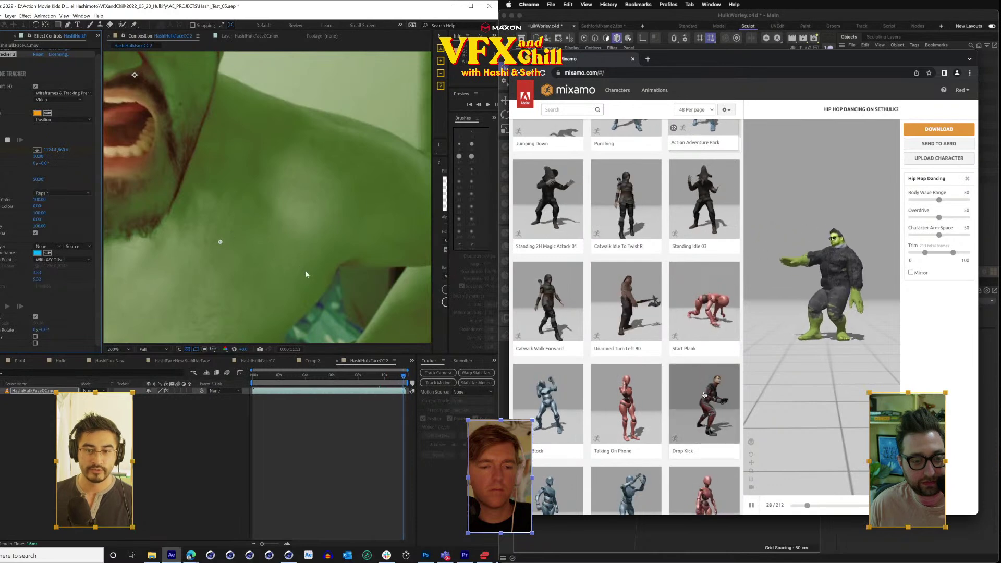
In Mixamo, preview the Drop Kick and Catwalk Walk Forward HighKnees animations on the Hulk character.
left_click(704, 395)
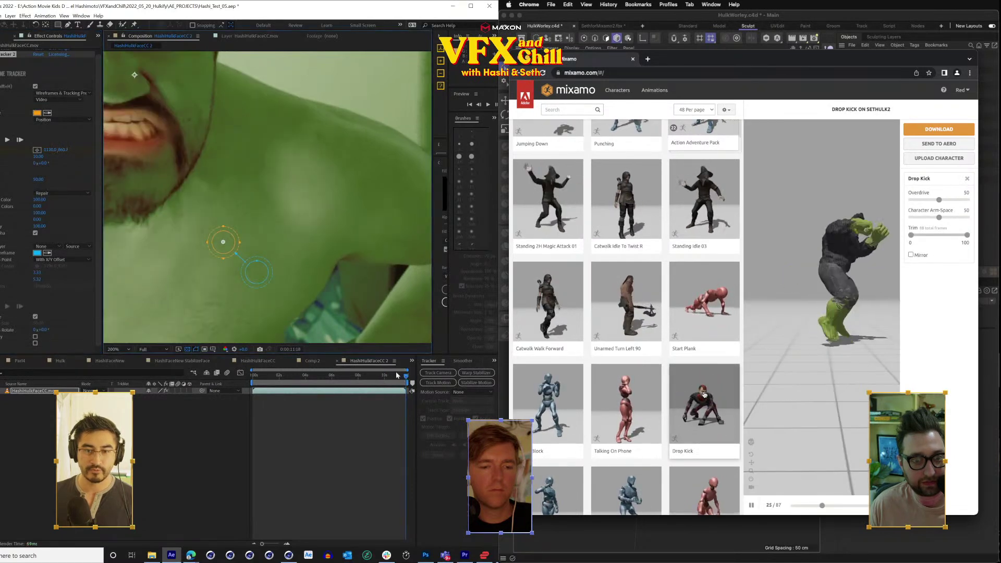
scroll(704, 395, "down", 3)
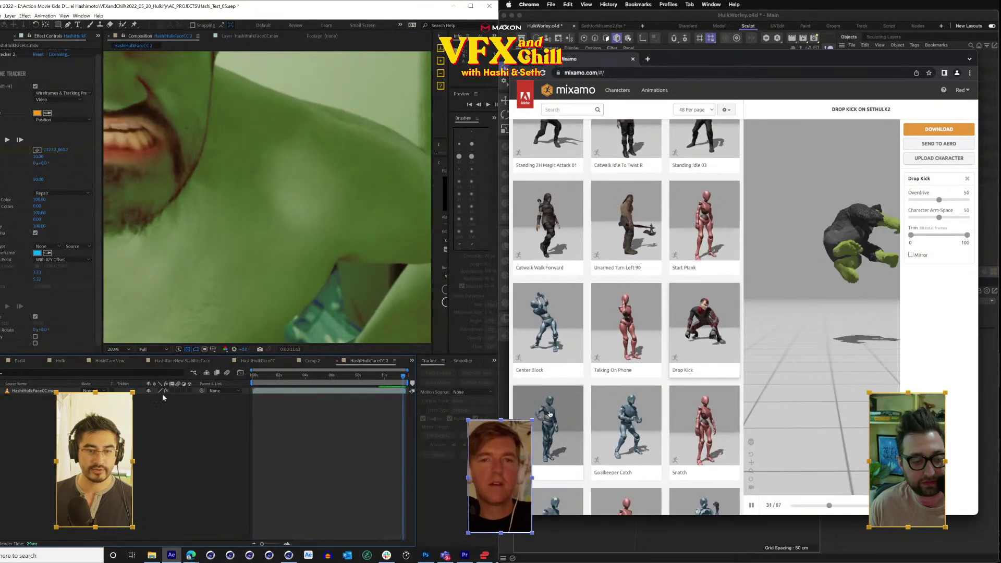
scroll(549, 414, "down", 3)
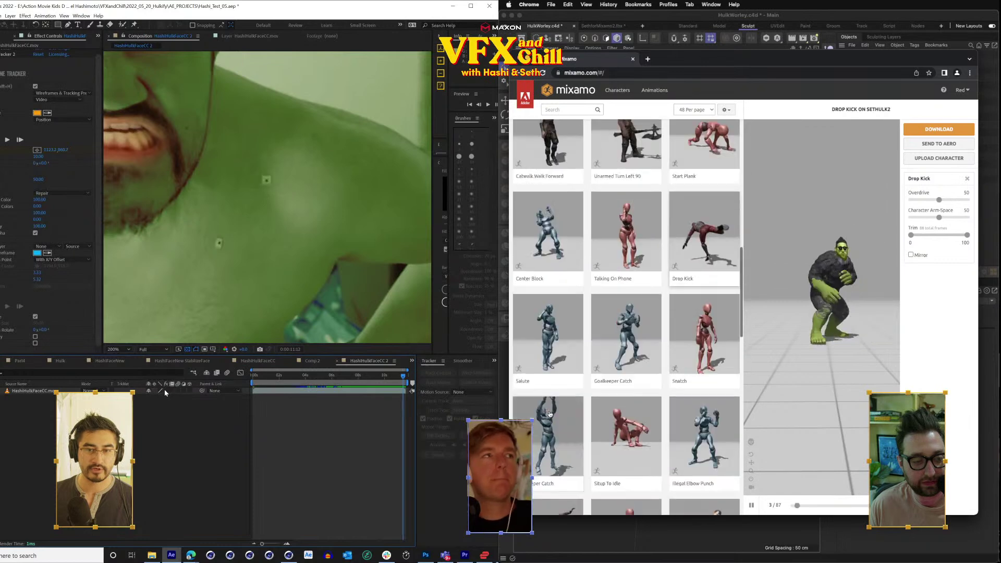
left_click(547, 182)
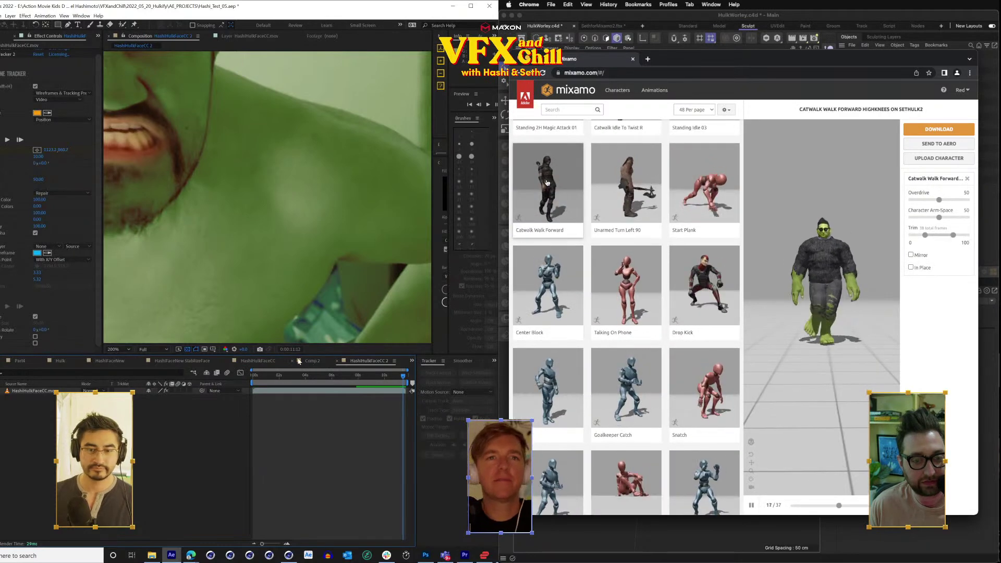
Switch through the face compositions to the Hulk composition in After Effects and browse further motions in the Mixamo animation library.
left_click(264, 360)
scroll(597, 256, "down", 3)
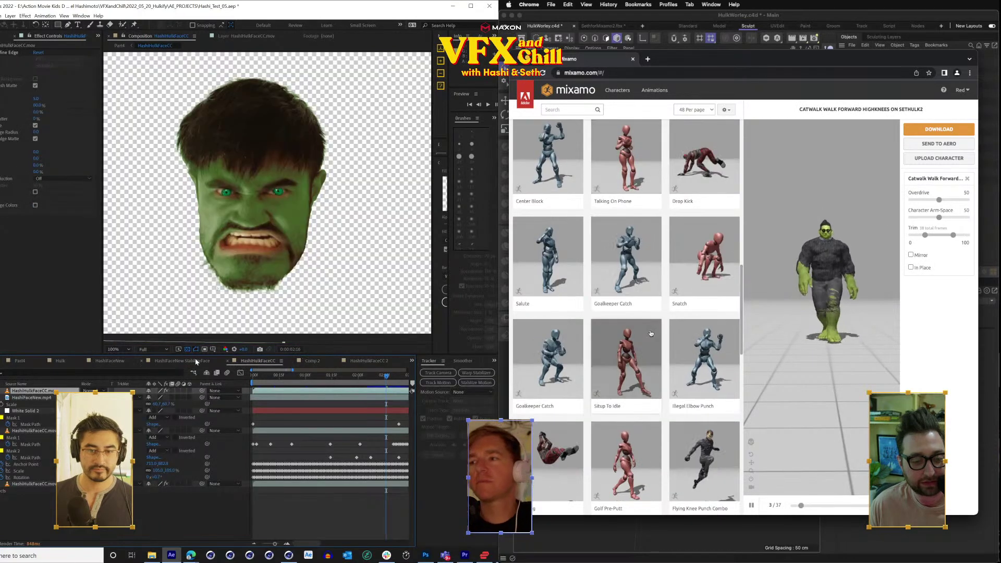
scroll(650, 333, "down", 1)
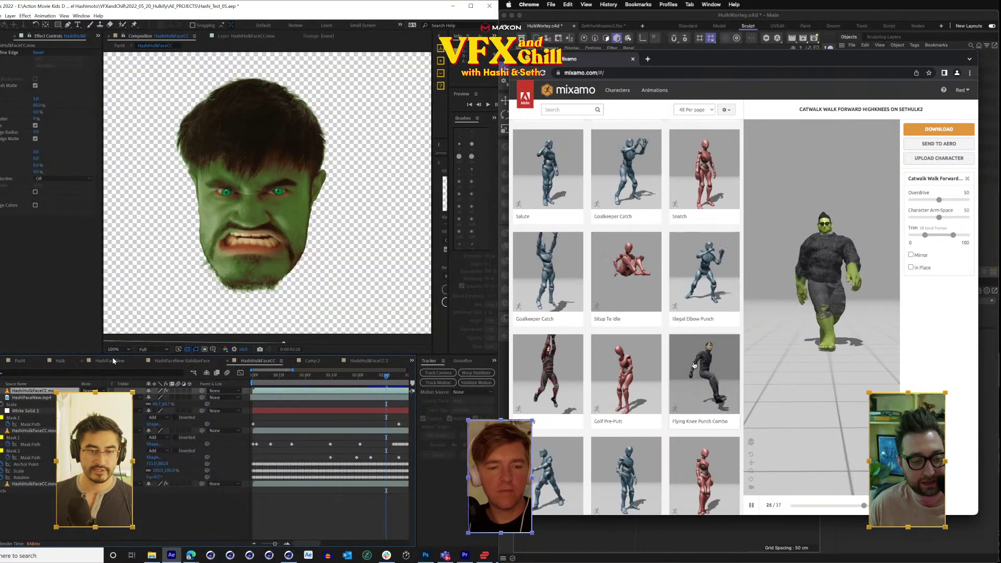
left_click(113, 361)
scroll(694, 365, "down", 2)
left_click(62, 361)
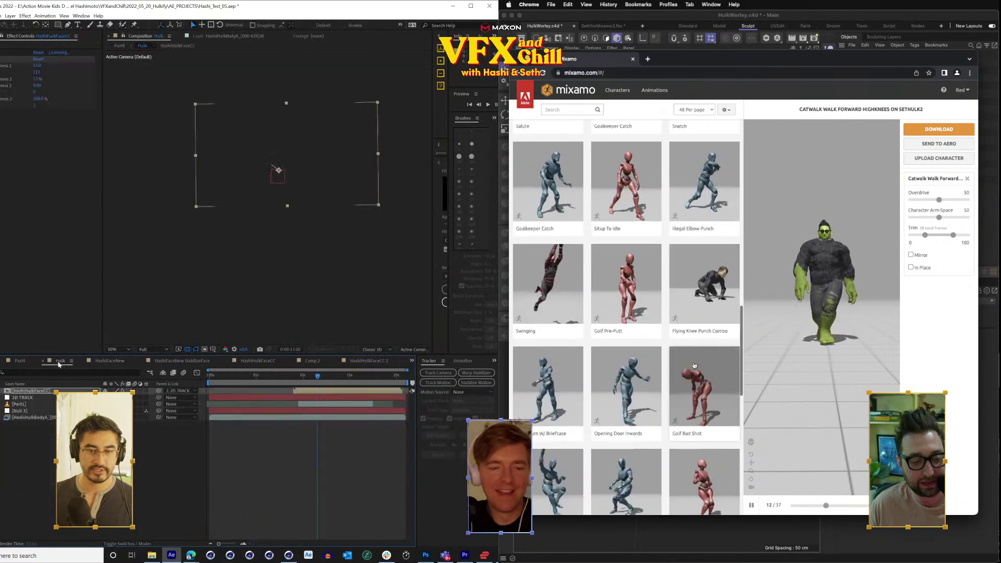
scroll(694, 366, "down", 2)
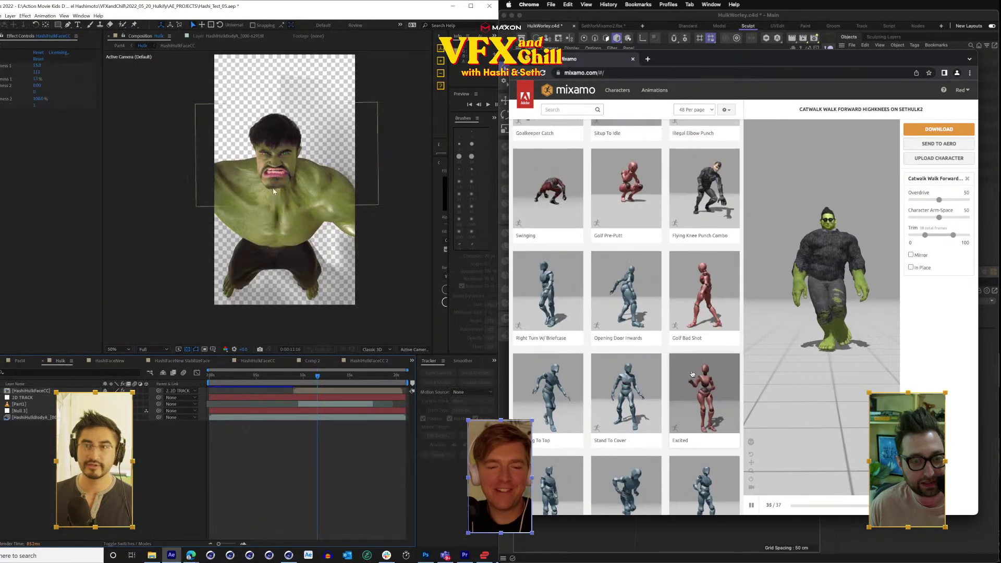
scroll(271, 188, "up", 2)
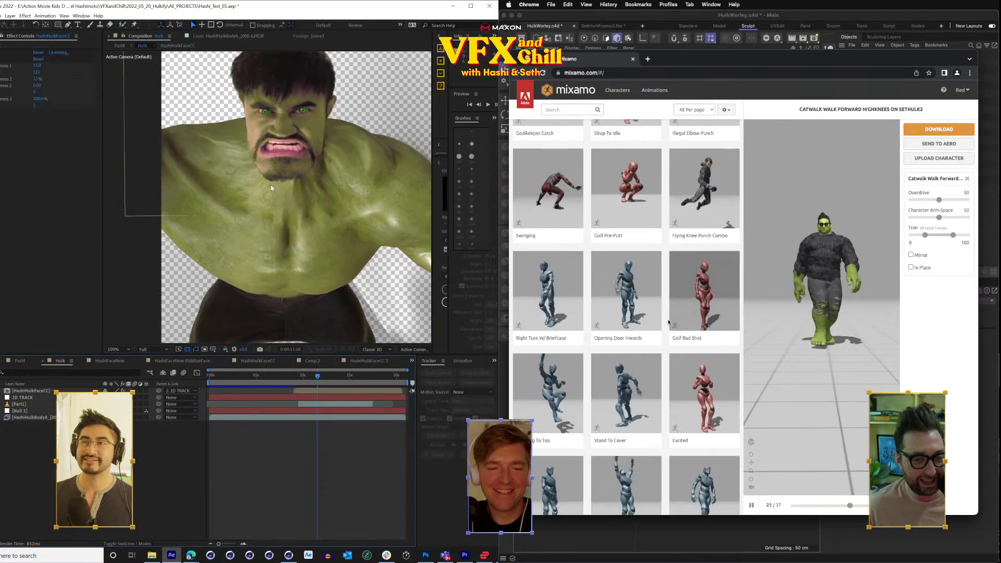
scroll(678, 344, "down", 4)
scroll(668, 322, "down", 1)
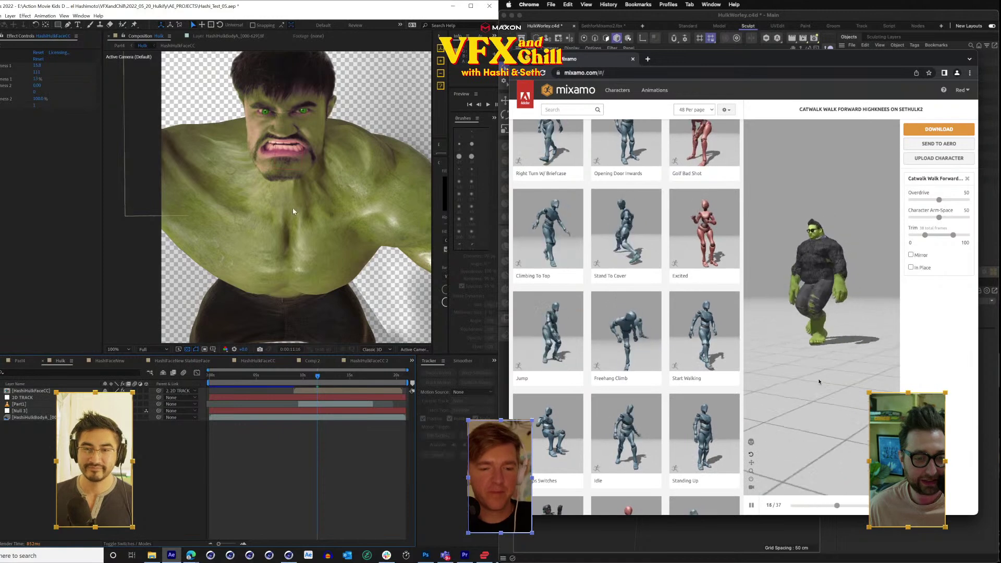
mouse_move(818, 382)
left_mouse_down()
mouse_move(850, 382)
mouse_move(837, 383)
left_mouse_up()
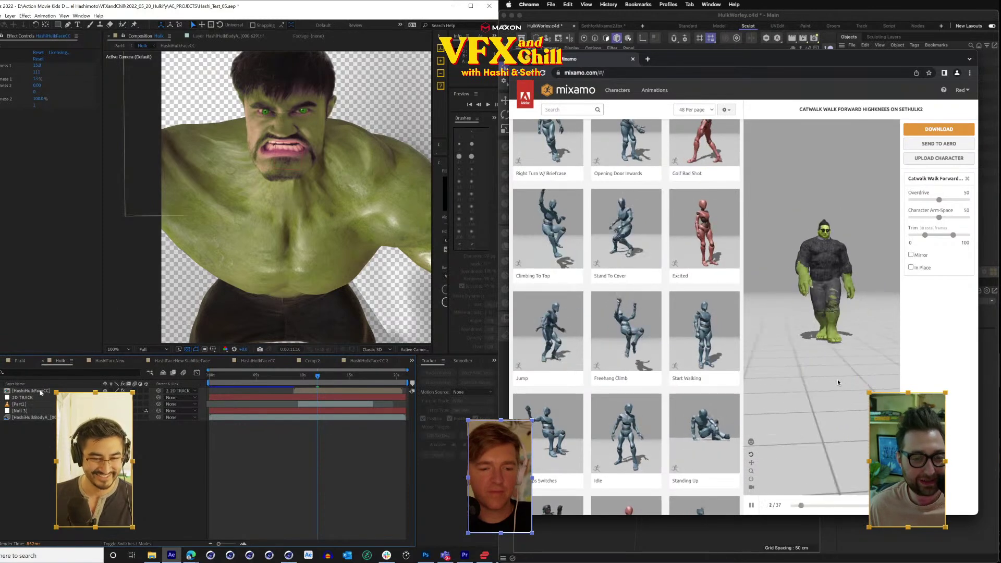
Duplicate the Hulk face layer in the Hulk composition and delete the lower copy's effects, previewing Pilot Flips Switches in Mixamo.
left_click(45, 390)
key("ctrl+d")
scroll(648, 372, "down", 3)
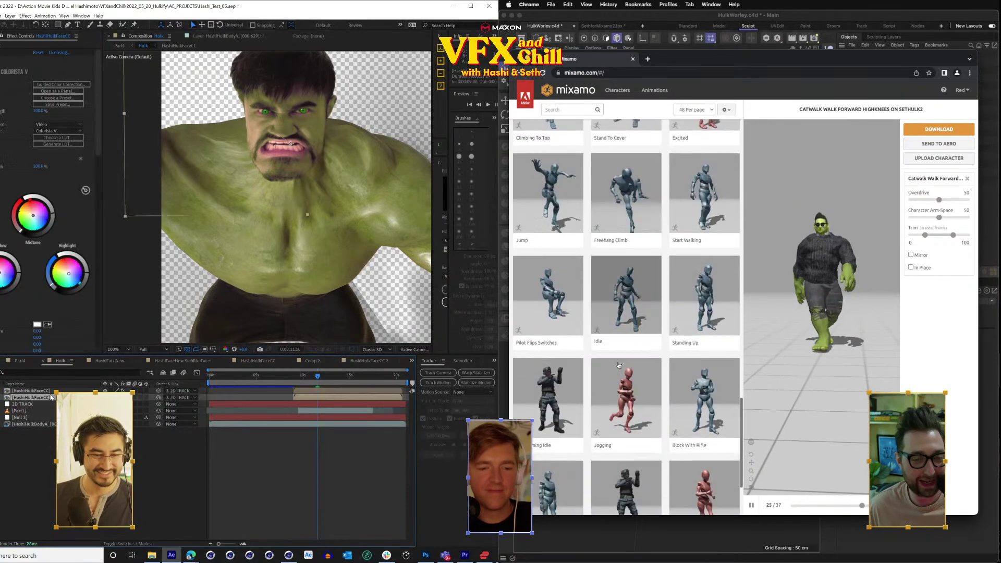
key("u")
key("u")
left_click(542, 303)
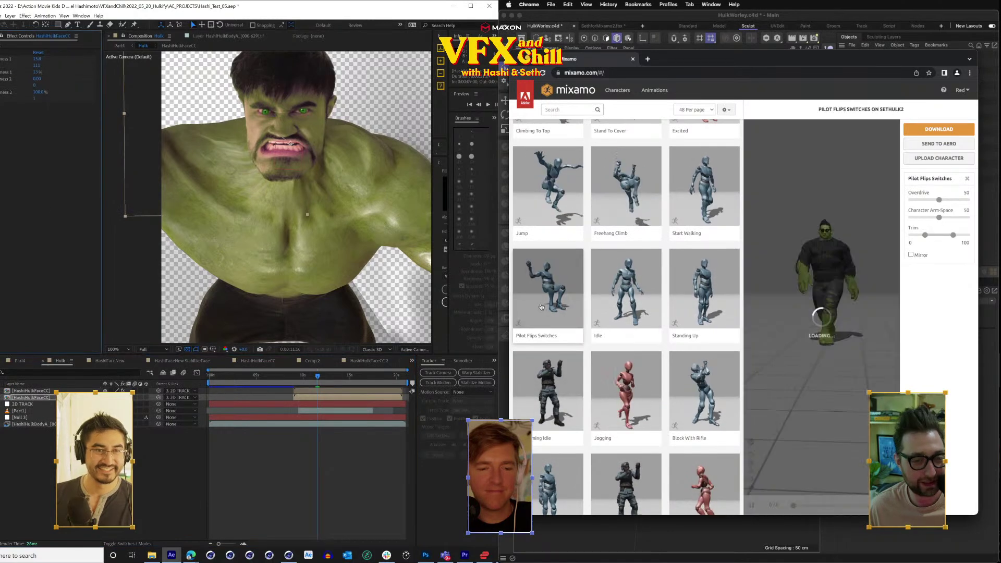
key("Delete")
Apply a Drop Shadow effect to the lower copy of the Hulk face layer.
key("ctrl+space")
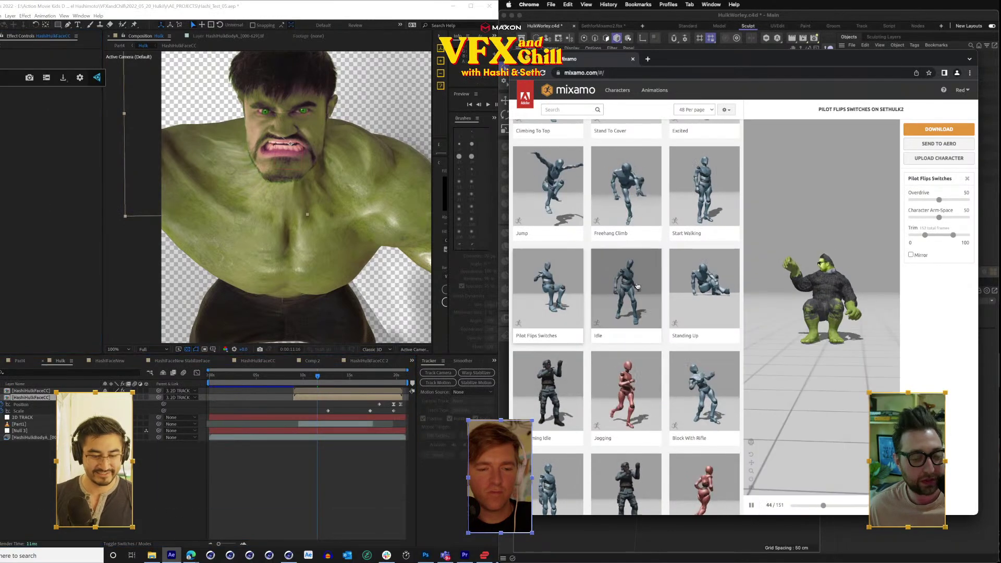
type("drop")
key("Return")
scroll(629, 284, "down", 3)
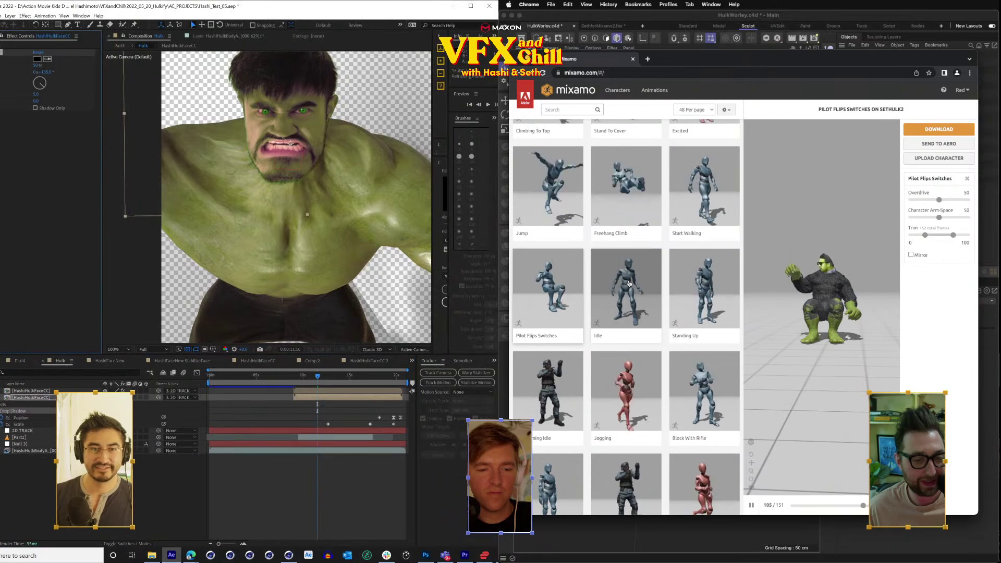
In Mixamo, preview the Jog In Circle and Zombie Stand Up animations on the Hulk character.
left_click(713, 396)
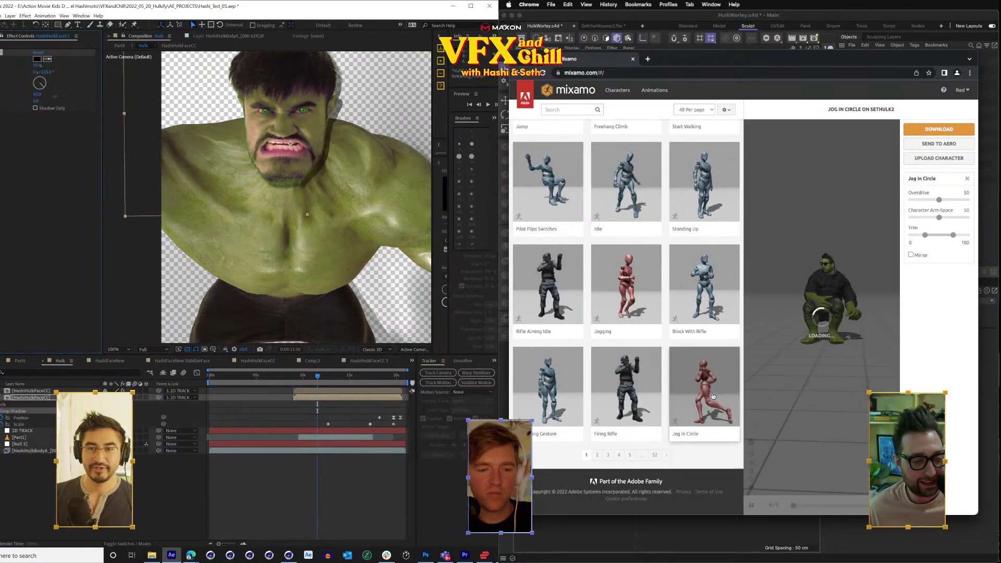
scroll(647, 307, "up", 5)
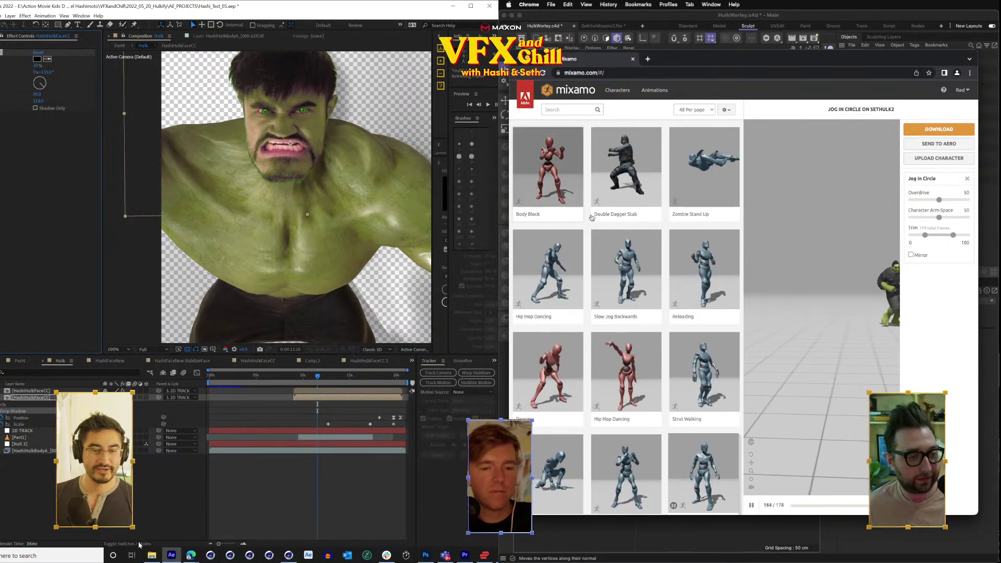
left_click(698, 169)
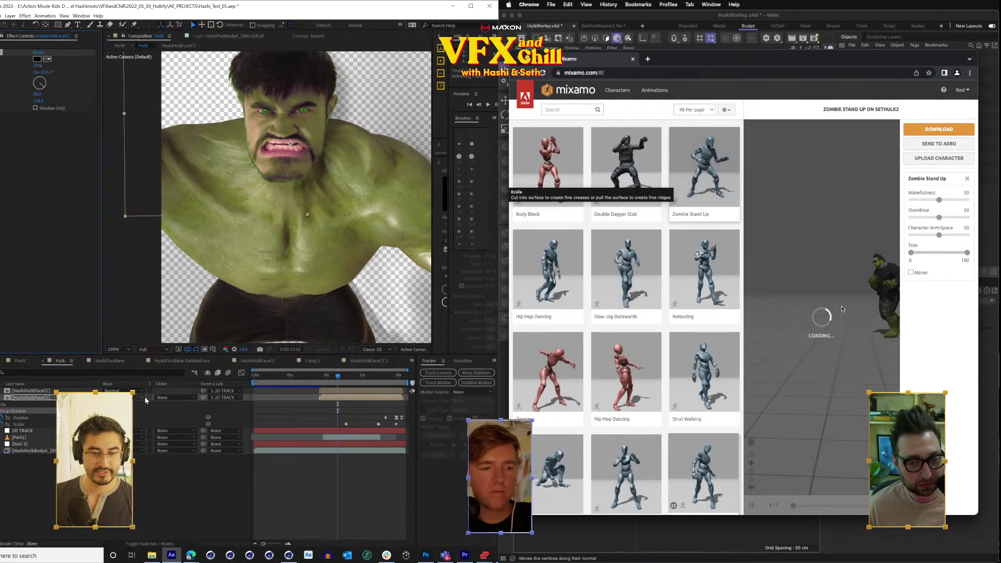
Search Mixamo for dance and preview Locking Hip Hop Dance, and adjust the face copy's Drop Shadow direction in After Effects.
left_click(555, 110)
type("dance")
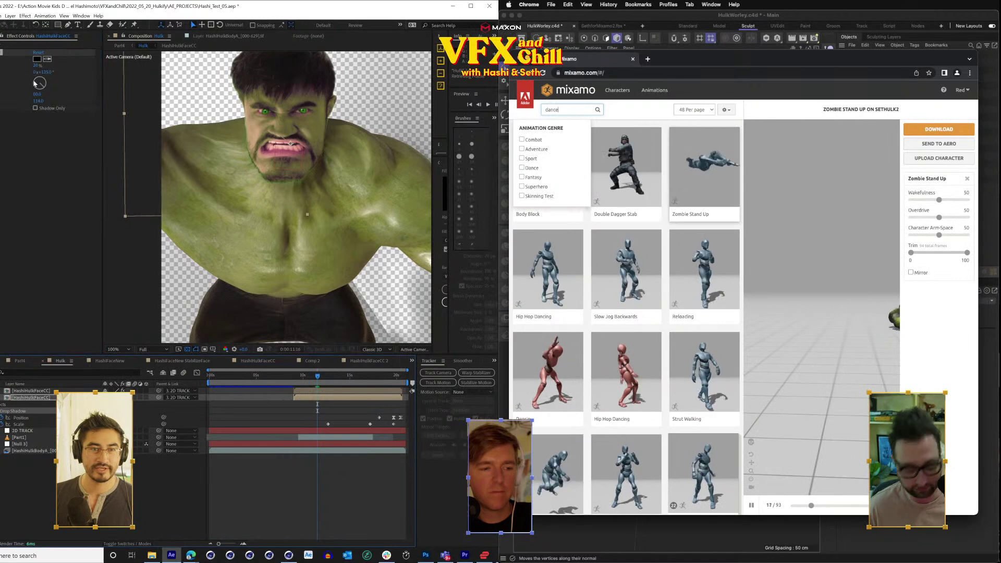
key("Return")
left_click_drag(59, 71, 65, 83)
left_click(703, 298)
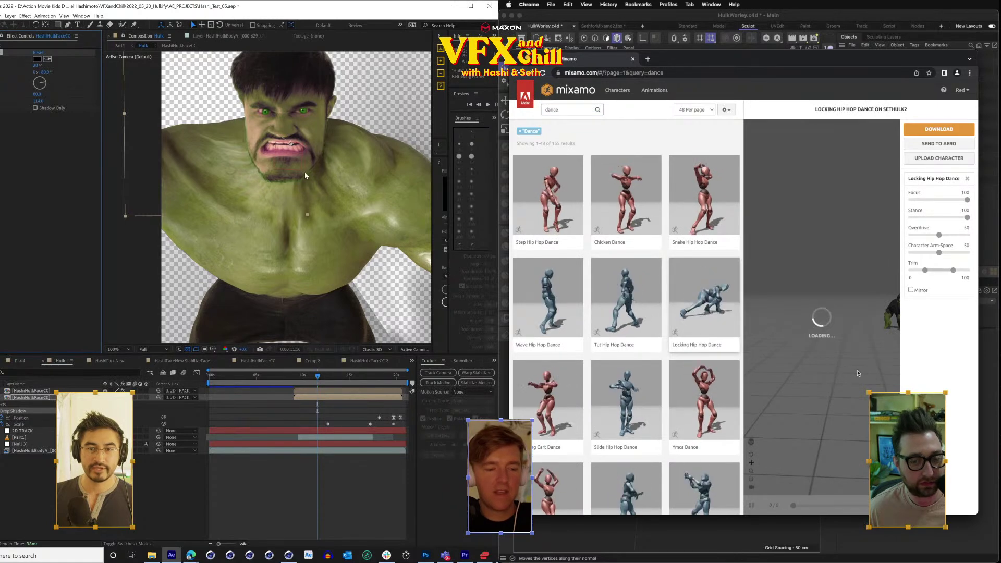
Replace the Matte Choker on the upper Hulk face layer with a fresh default one, and preview Step Hip Hop Dance in Mixamo.
left_click(31, 390)
left_click_drag(856, 370, 797, 375)
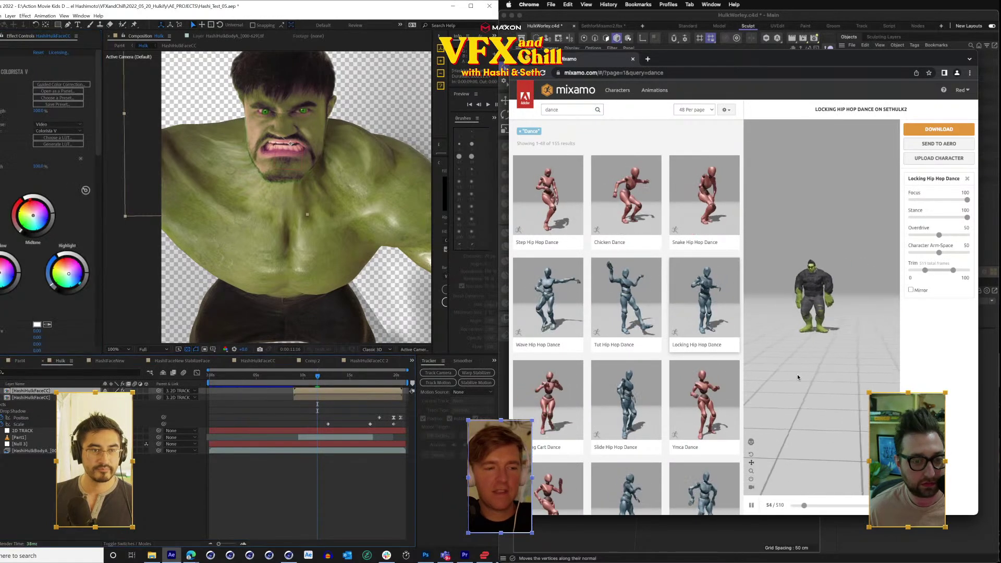
left_click(1, 52)
scroll(798, 378, "up", 5)
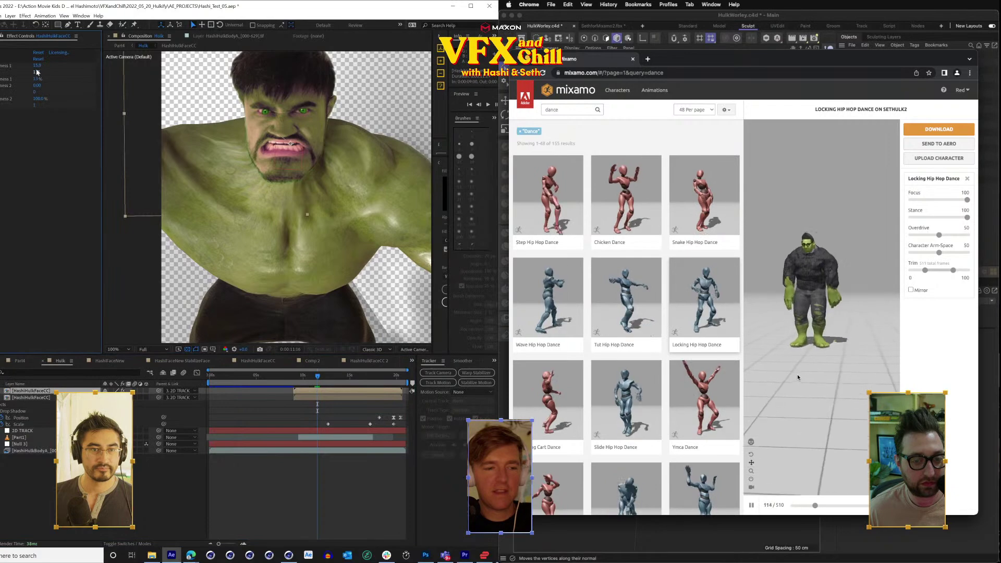
left_click(5, 59)
key("Delete")
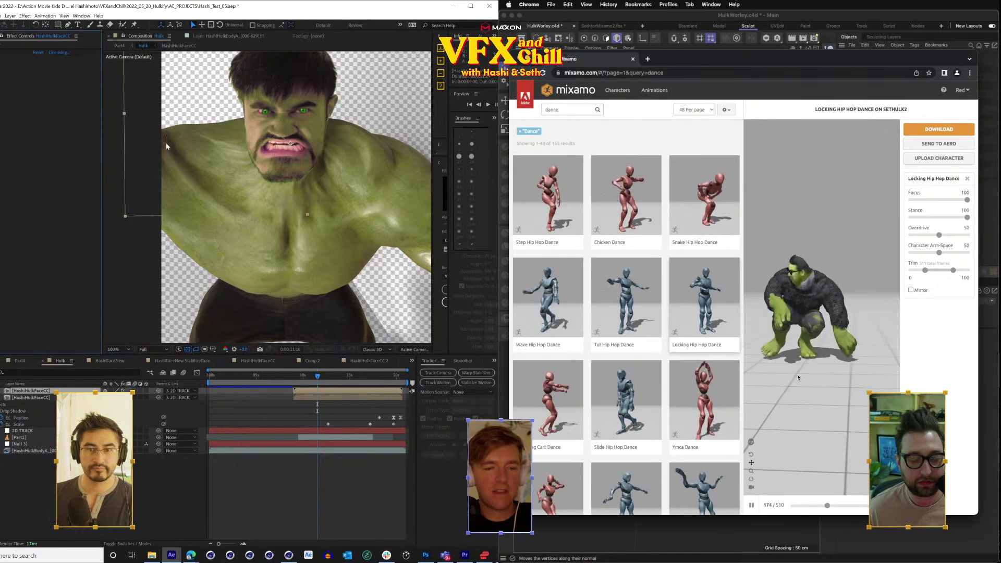
right_click(7, 91)
key("Escape")
left_click(548, 200)
key("Return")
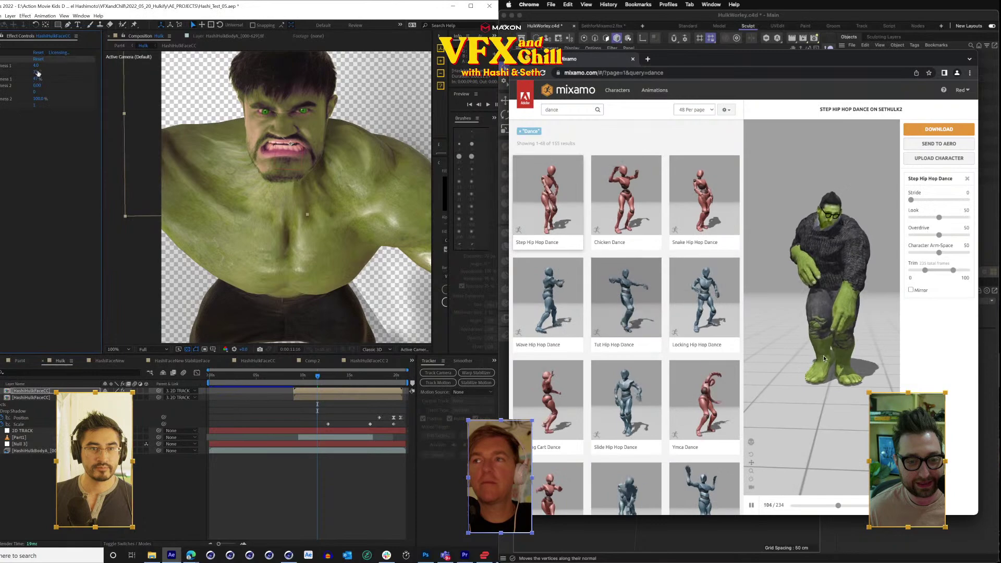
Adjust the upper face's Matte Choker and undo the last Geometric Softness 1 change, reframing the dancing Hulk in Mixamo.
left_click_drag(37, 72, 132, 60)
left_click_drag(751, 454, 820, 436)
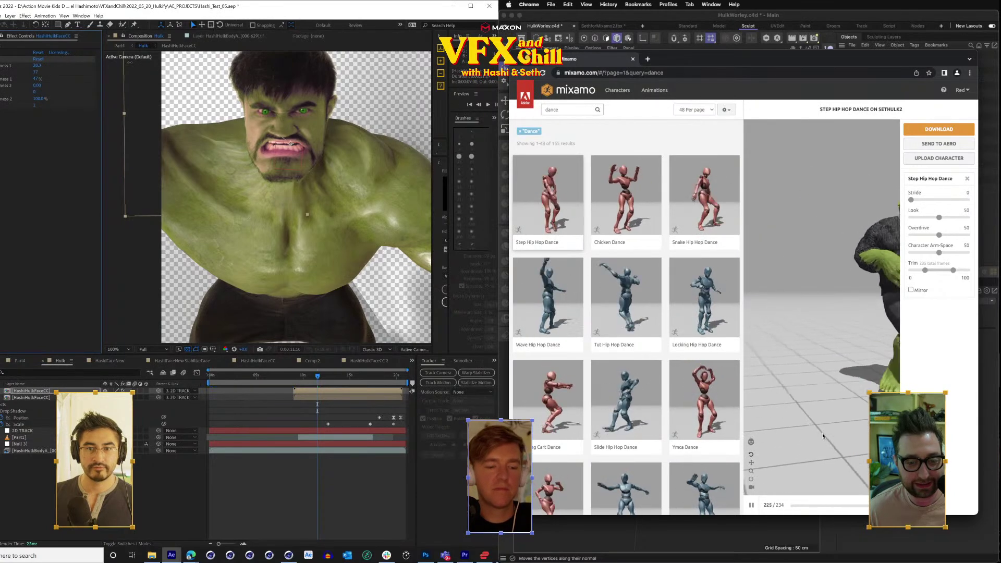
key("ctrl+z")
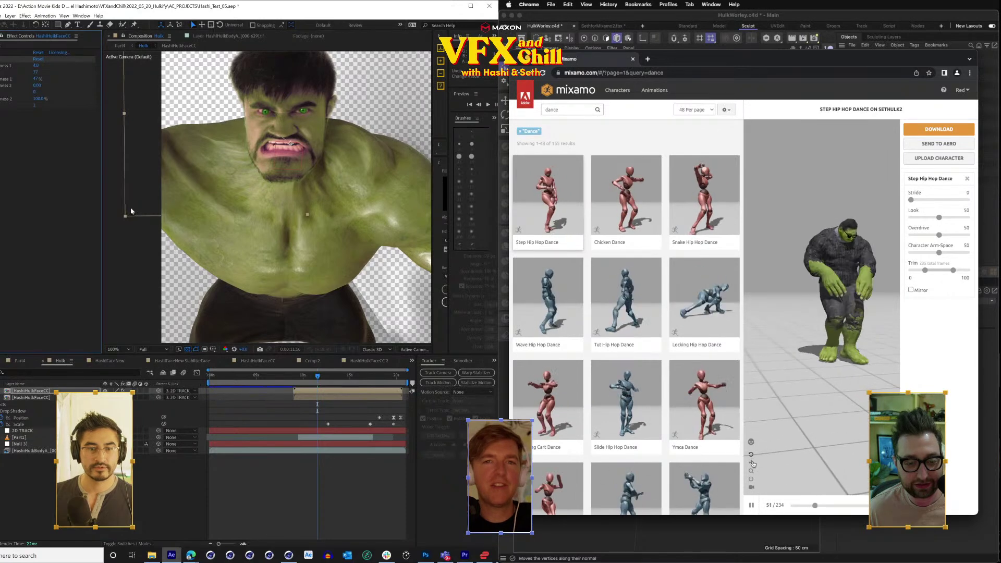
Enable Shadow Only on the lower face copy's Drop Shadow and raise the upper face's Matte Choker Choke 1 to 127.
left_click(44, 400)
left_click(35, 108)
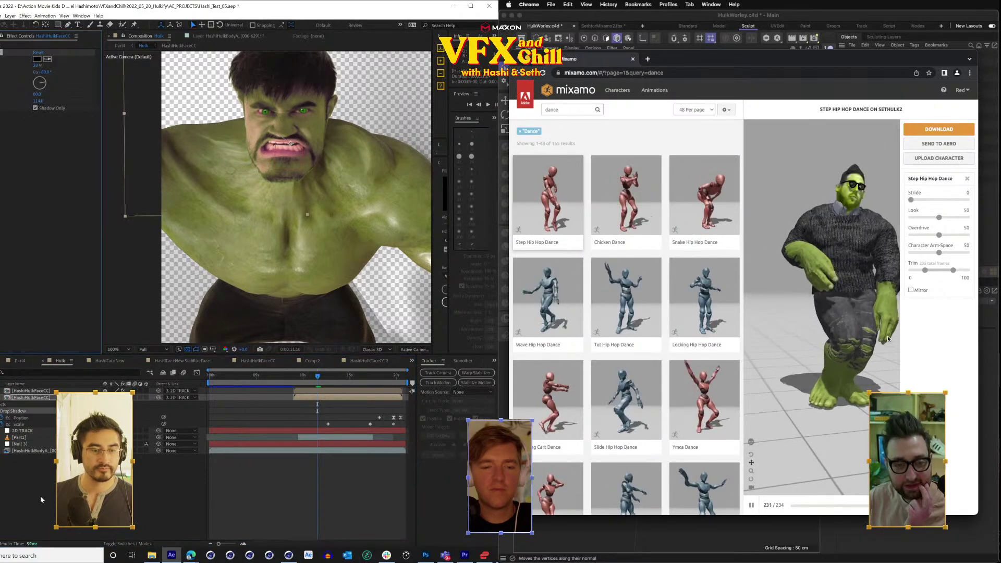
left_click(37, 390)
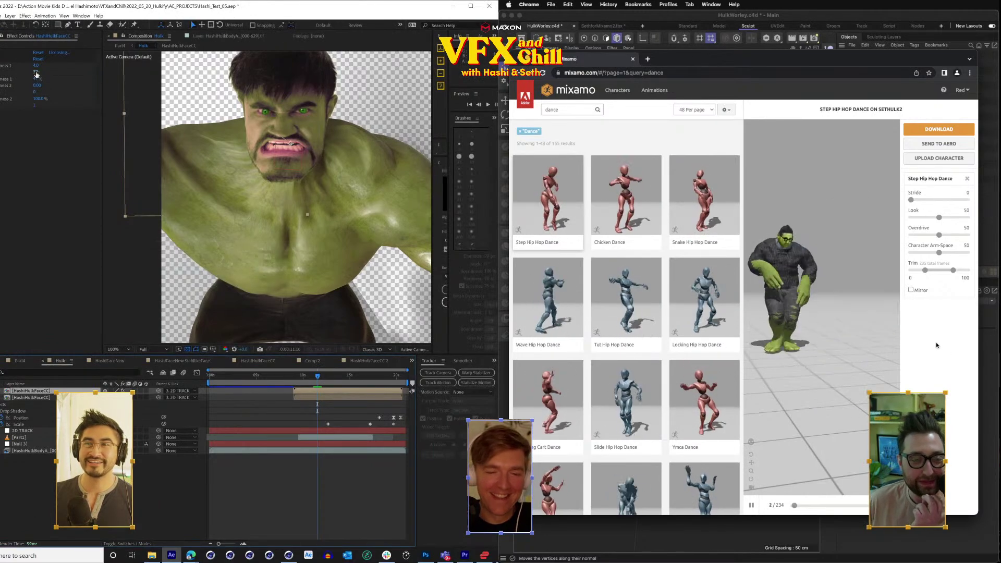
left_click_drag(36, 73, 31, 73)
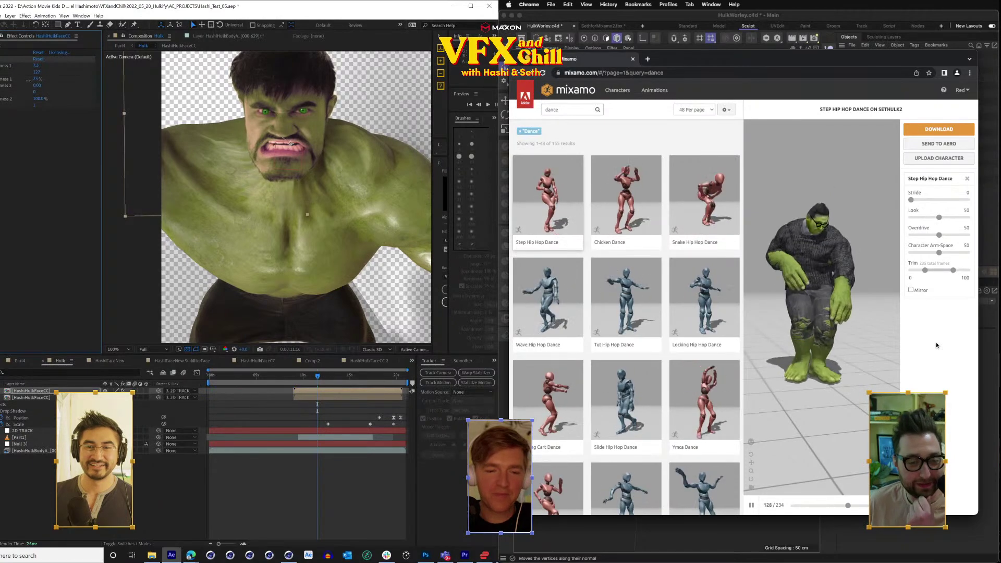
Open the full staircase composition and limit its work area to the section containing the composited Hulk face.
mouse_move(315, 382)
left_mouse_down()
mouse_move(299, 382)
mouse_move(312, 383)
left_mouse_up()
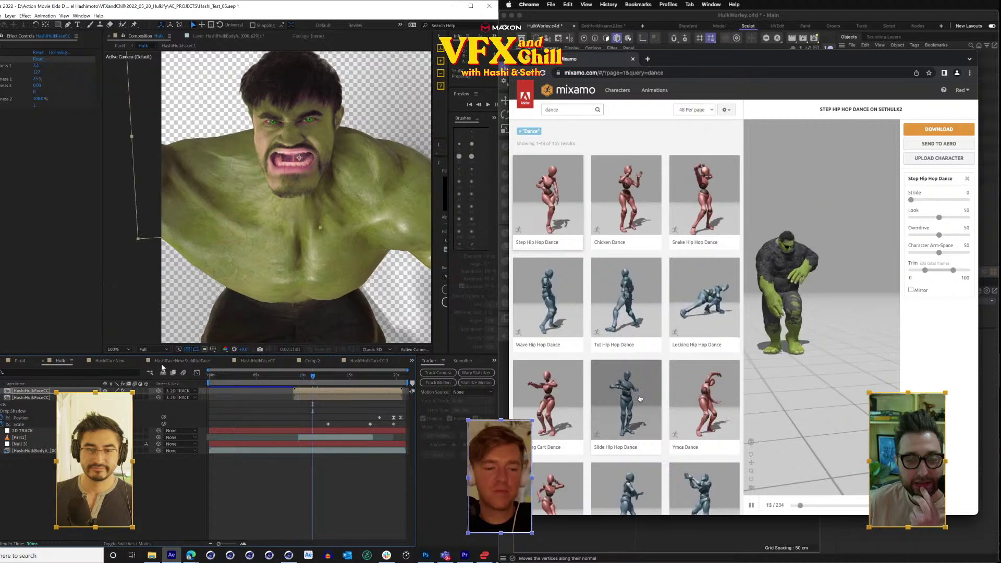
left_click(21, 361)
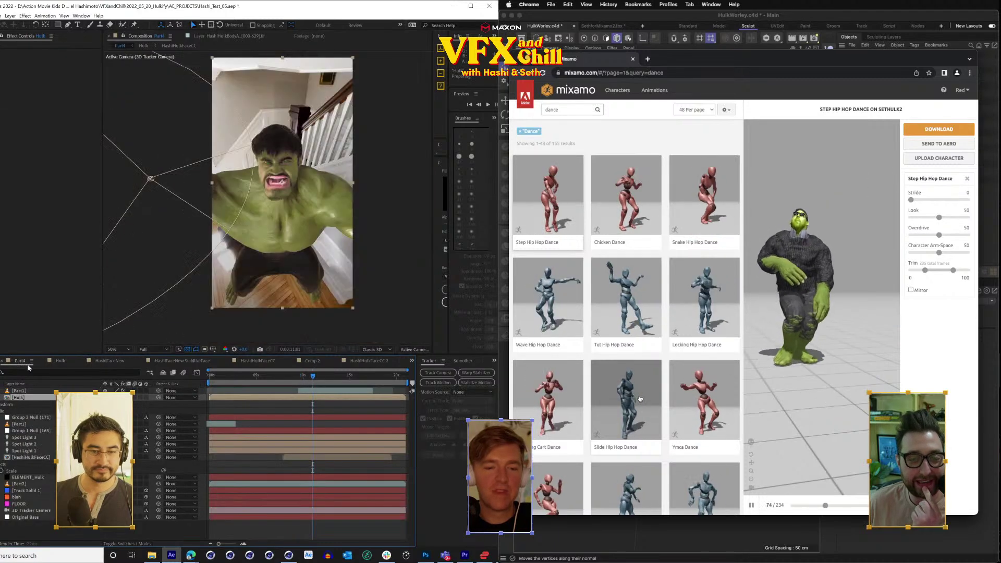
left_click_drag(315, 374, 392, 387)
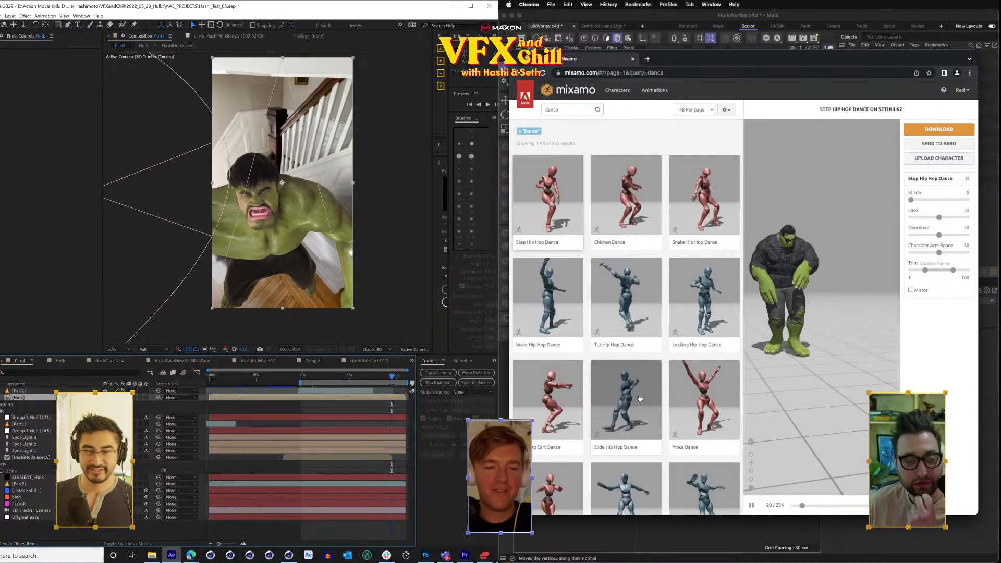
left_click_drag(388, 379, 301, 379)
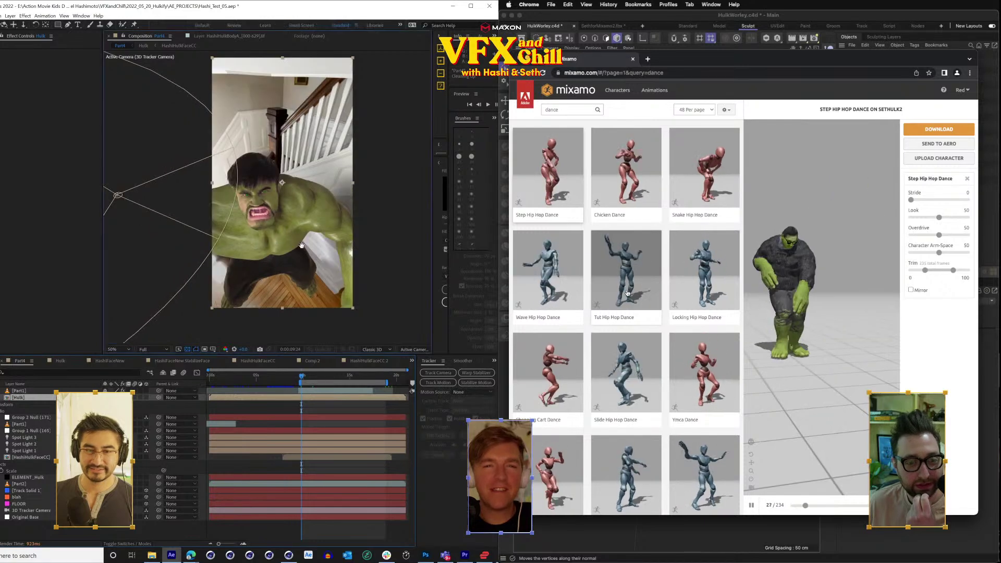
Inspect the Hulk face blend up close at the start of the work area and play back the composite.
left_click_drag(297, 254, 308, 236)
key("slash")
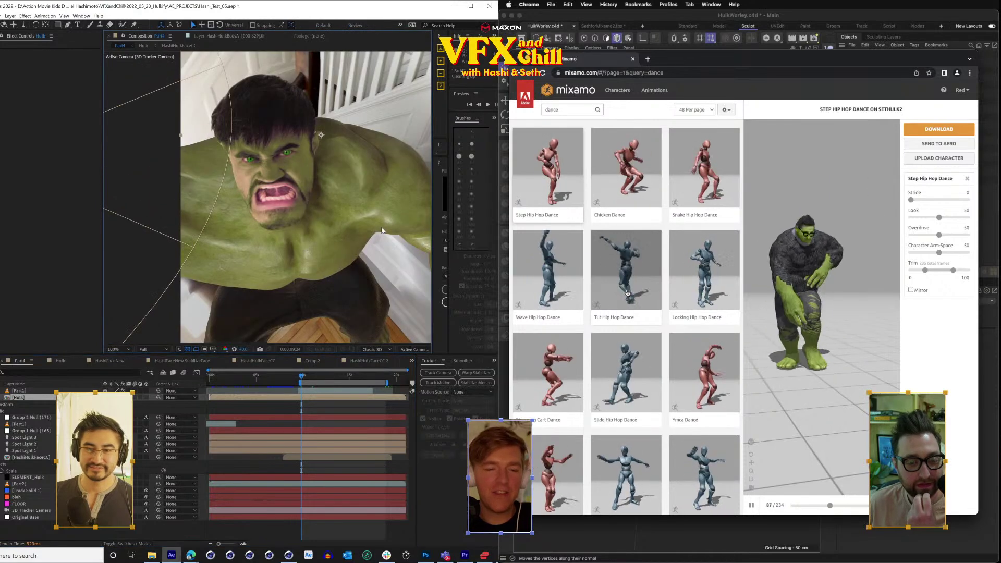
key("comma")
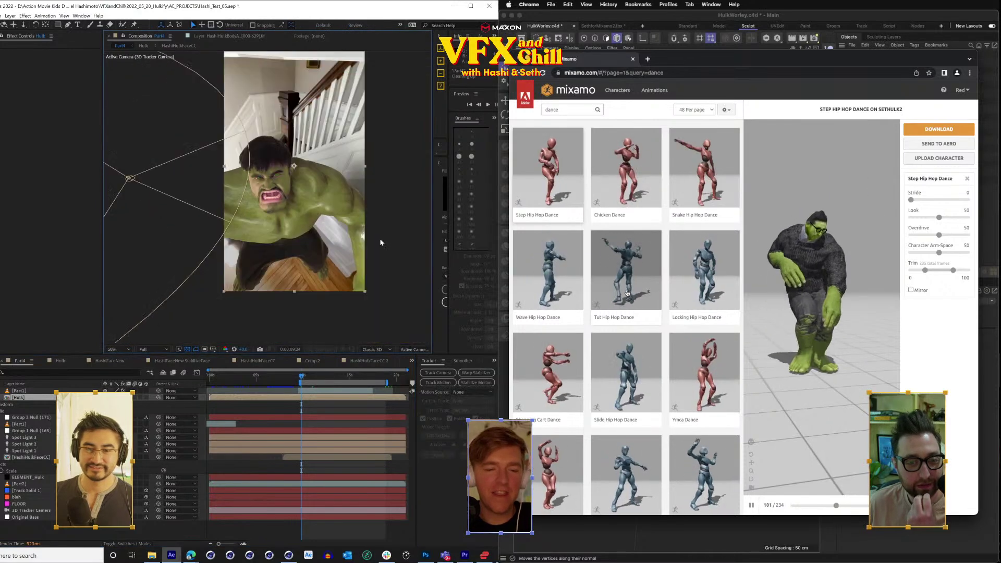
left_click(488, 105)
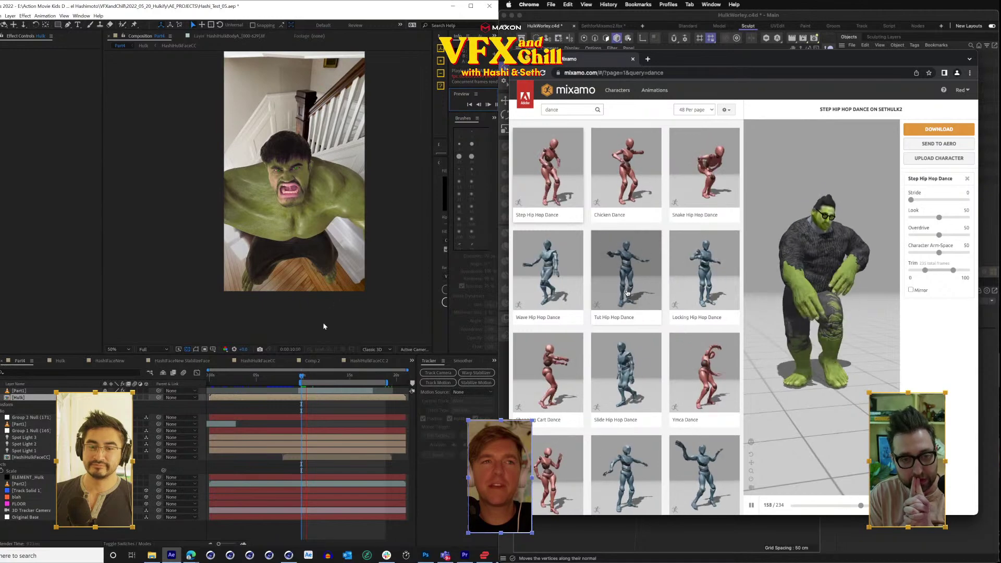
Open the recent project Hashi_Test_01detour.aep and bring up its HashiFaceNew composition.
left_click(264, 361)
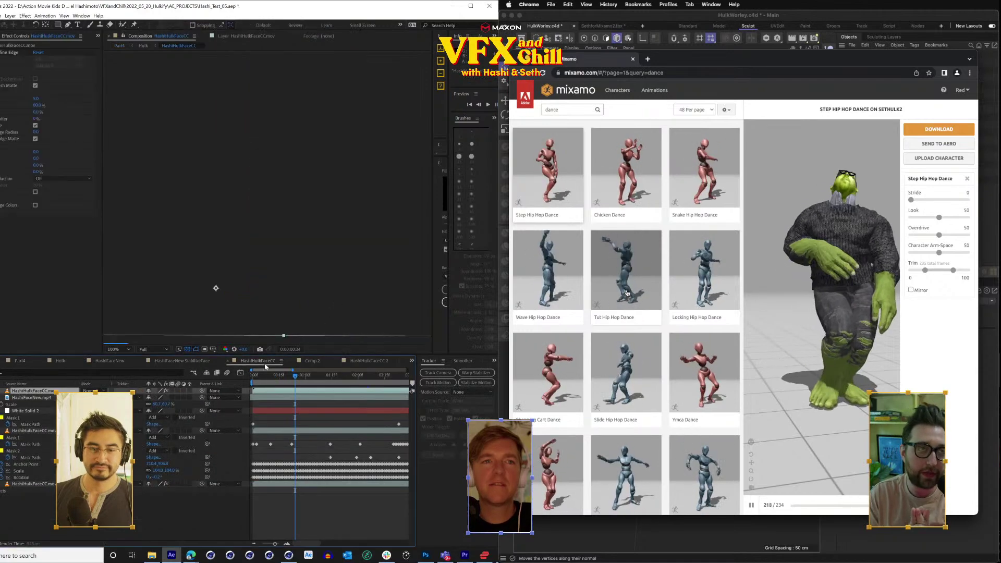
left_click(0, 15)
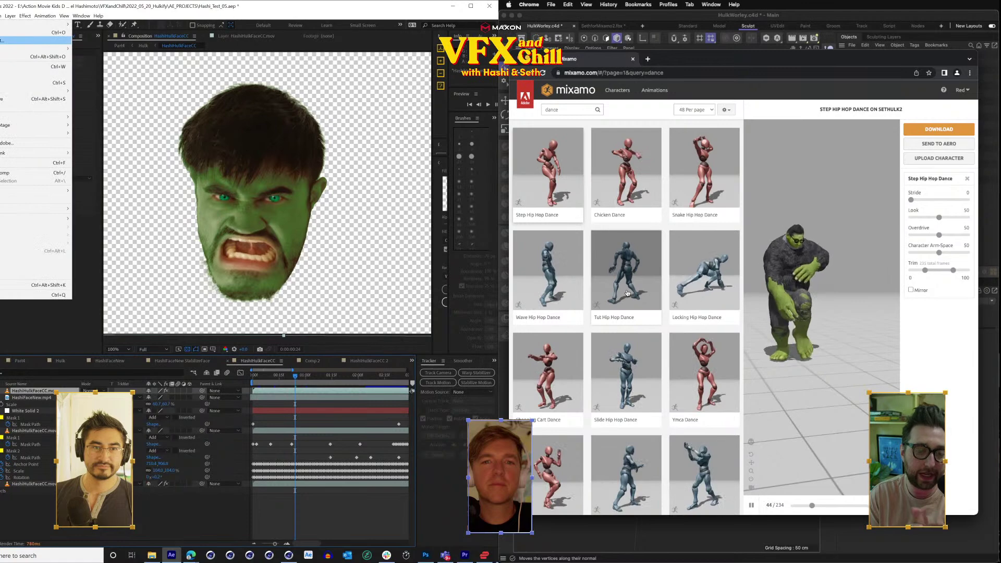
mouse_move(31, 49)
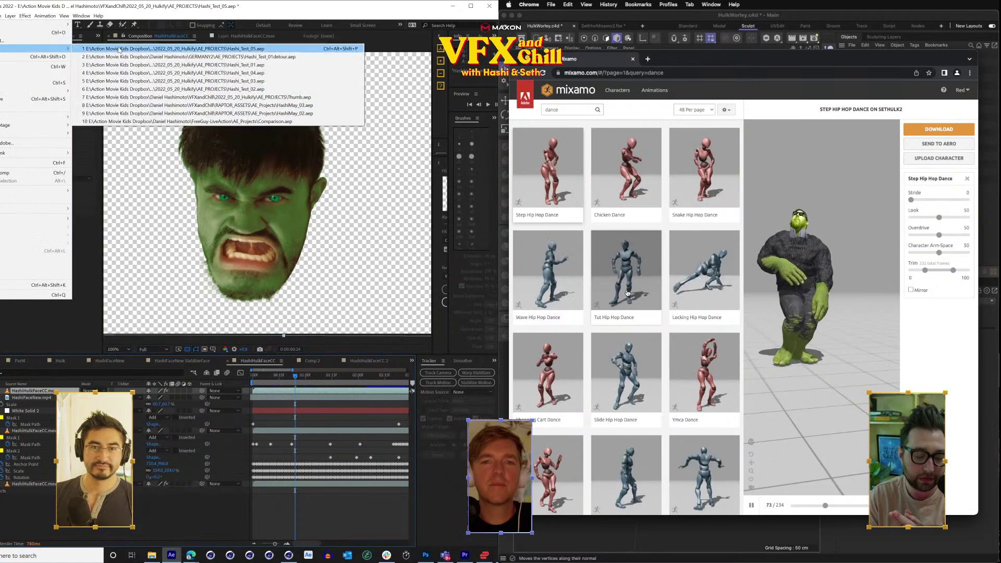
left_click(302, 57)
left_click(207, 289)
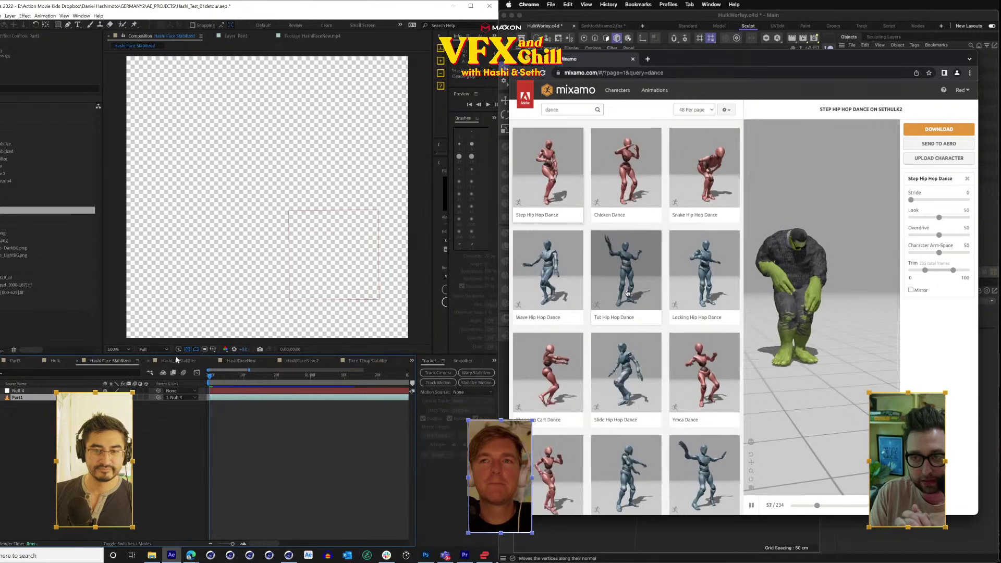
left_click(252, 364)
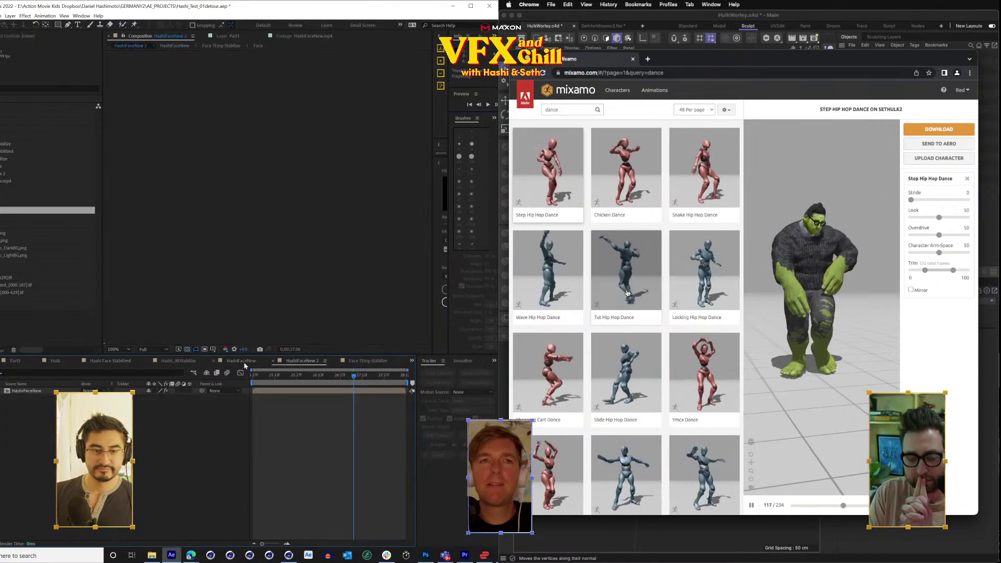
Select Adjustment Layer 1 in the face composition and switch from Mixamo to the HulkWorley scene in Cinema 4D.
left_click(47, 392)
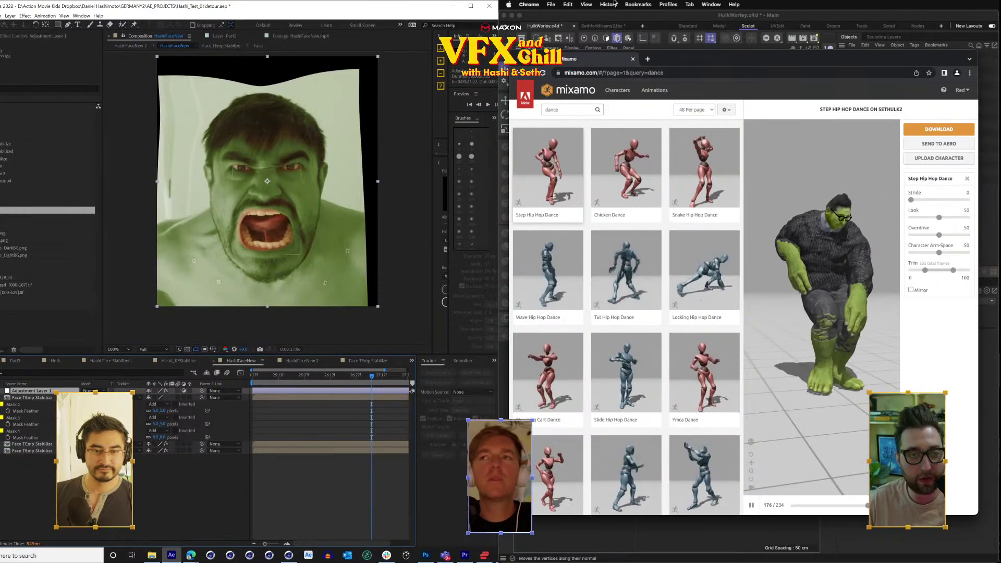
left_click(1, 397)
left_click(615, 15)
key("t")
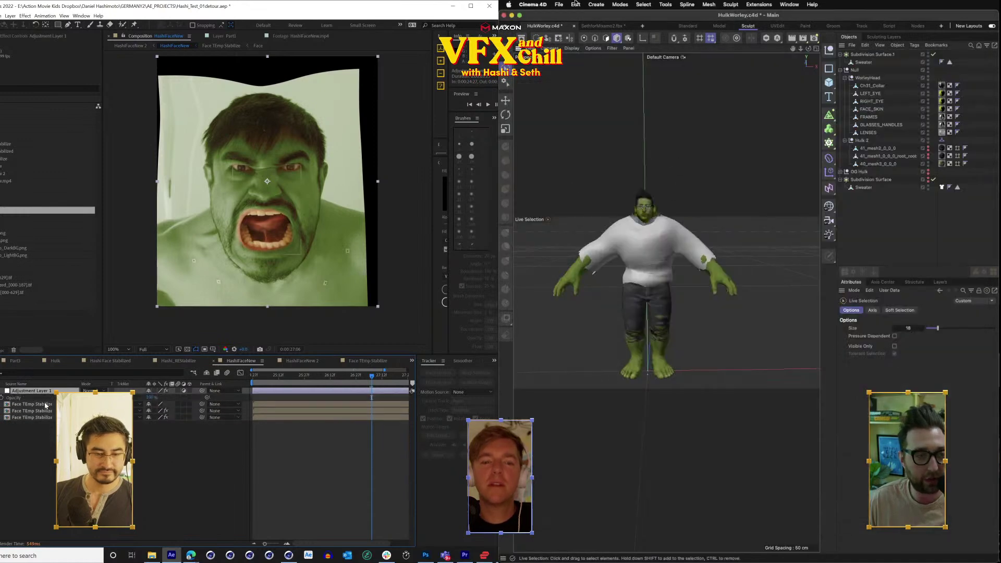
left_click(575, 4)
mouse_move(558, 5)
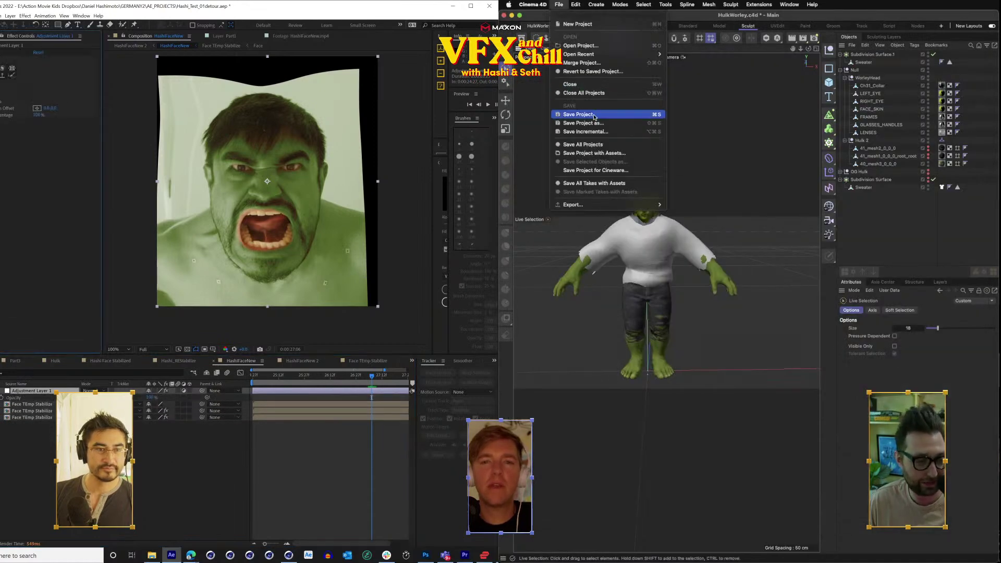
Keyframe Adjustment Layer 1's Liquify Distortion Percentage at the current frame and set it to 0% at the start of the visible timeline.
left_click(5, 52)
key("t")
left_click(559, 4)
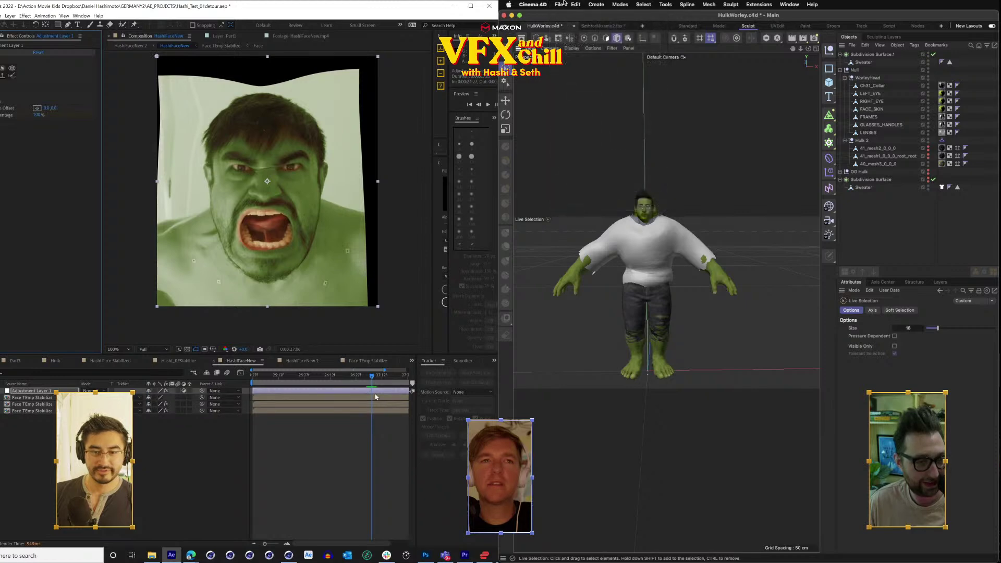
key("t")
key("e")
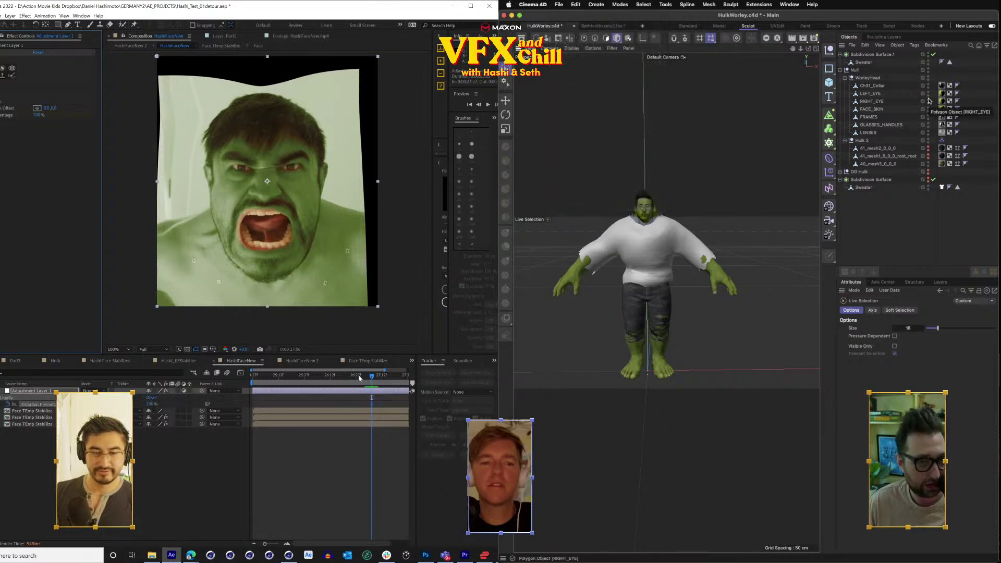
left_click_drag(359, 378, 252, 378)
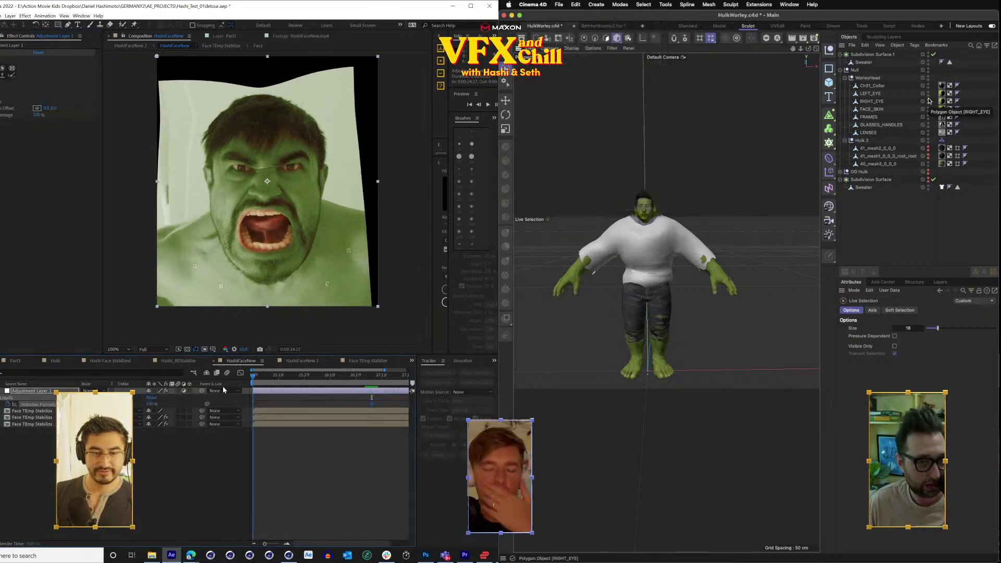
left_click_drag(151, 404, 91, 404)
Set the bottom face layer's CC Toner Blend w. Original to 100% at the start, and run Current State to Object on Subdivision Surface.1.
left_click(840, 70)
left_click(866, 55)
left_click(35, 418)
left_click(35, 425)
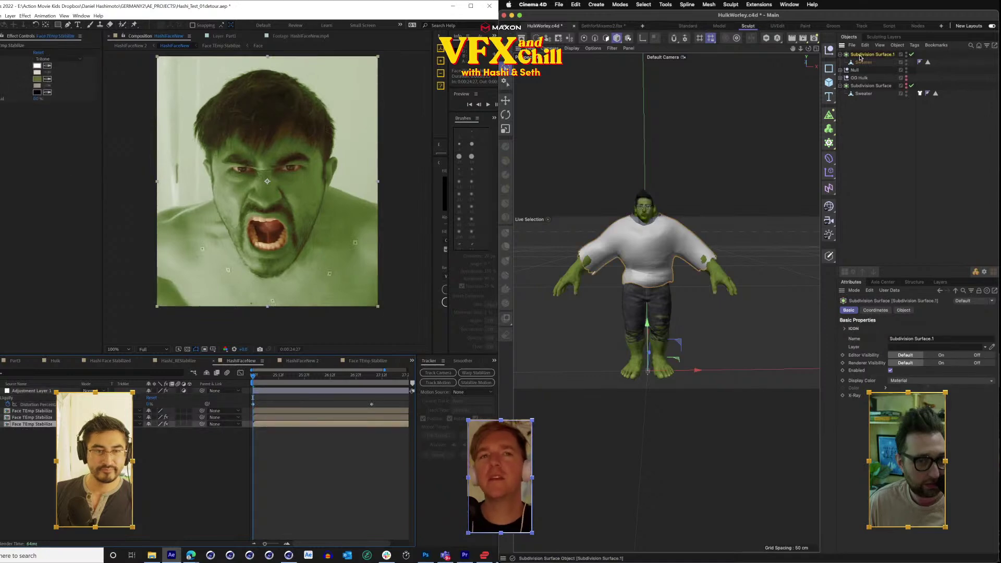
right_click(859, 57)
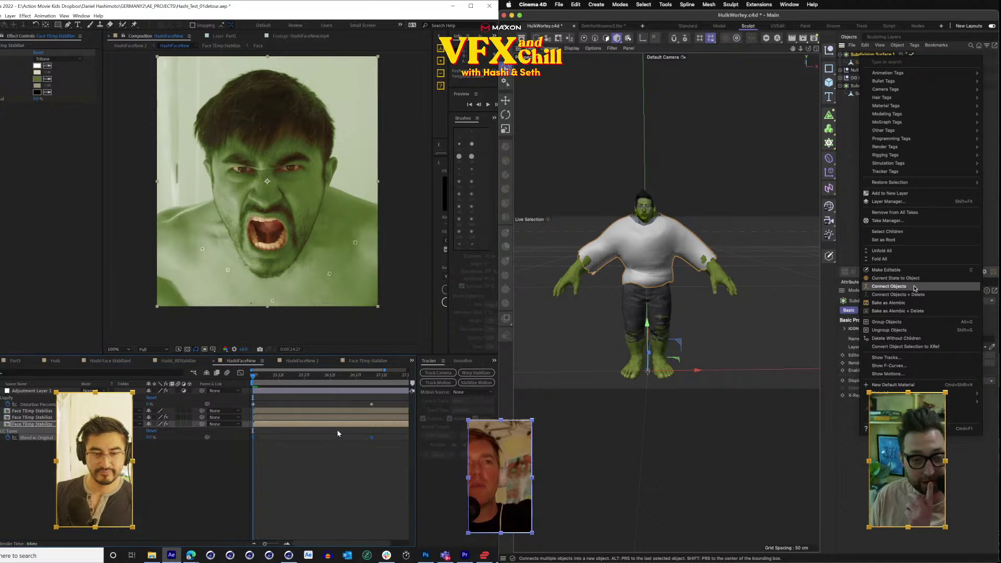
left_click_drag(150, 437, 214, 436)
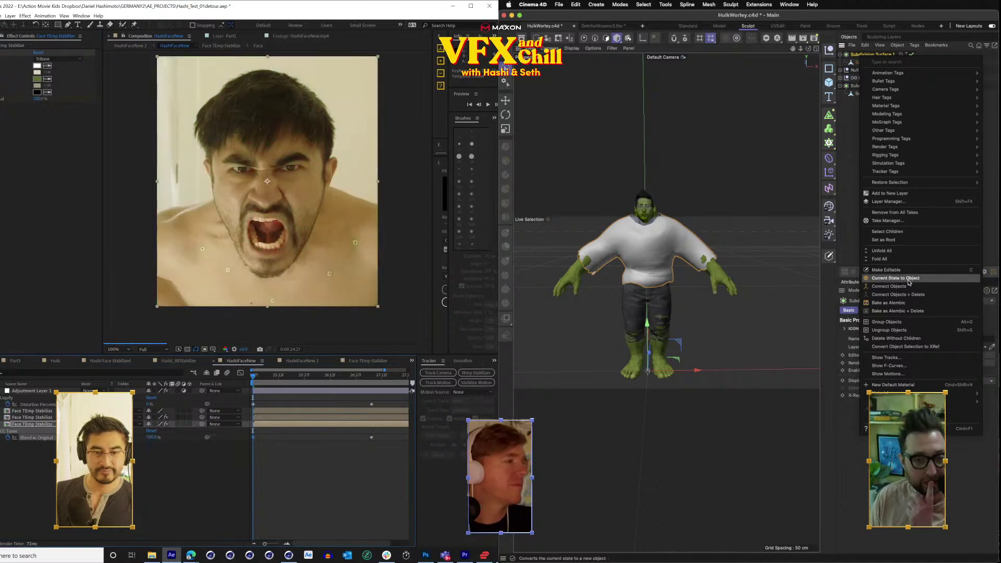
left_click(908, 279)
Show the upper two face layers' Opacity, delete the original Subdivision Surface.1, and move the converted Sweater out of its null.
left_click(38, 411)
left_click(41, 418, "shift")
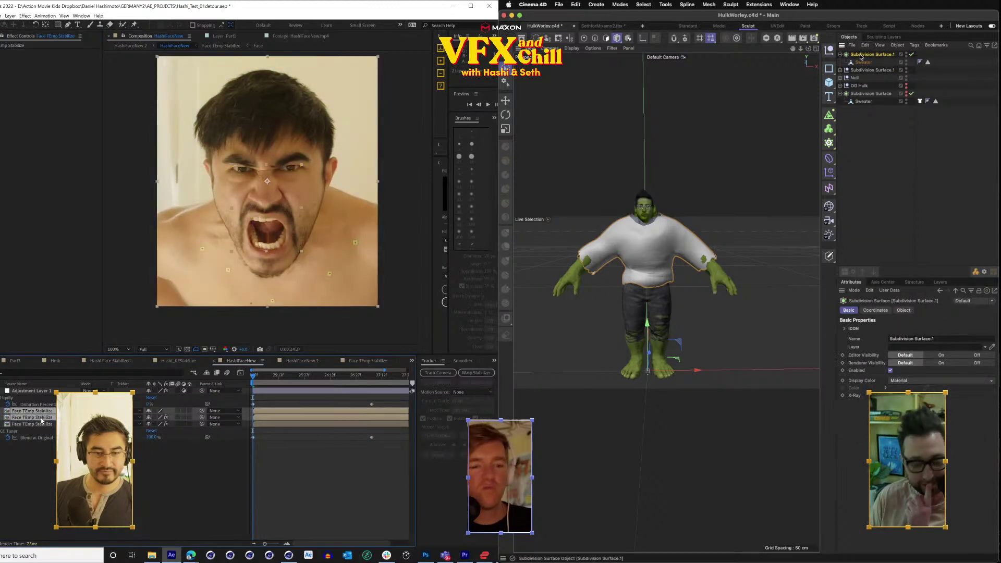
key("Delete")
key("t")
left_click(840, 55)
left_click(862, 63)
left_click_drag(857, 53, 858, 52)
Delete the emptied Subdivision Surface.1 null, set the upper two face layers' Opacity to 0% at the start, and preview the transformation.
left_click_drag(253, 419, 371, 419)
left_click(866, 62)
key("Delete")
left_click_drag(151, 417, 130, 417)
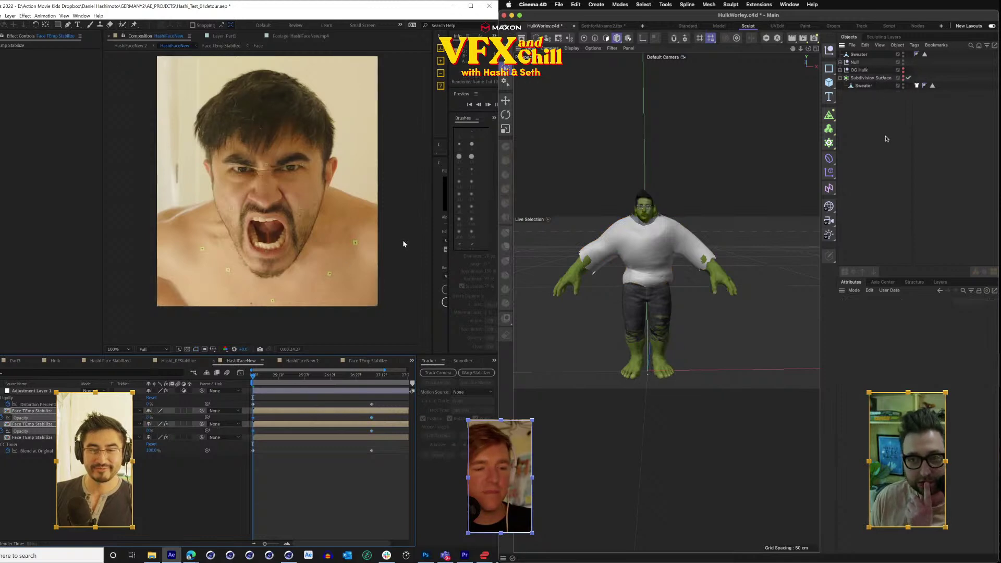
key("space")
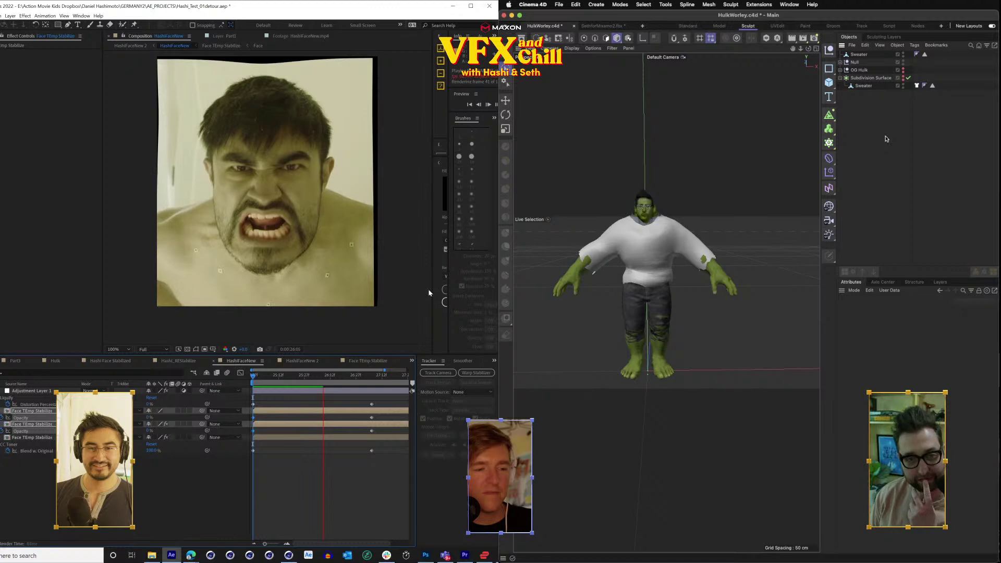
Add a null named Hulk Seth and nest the converted Sweater and the body Null under it.
left_click(829, 50)
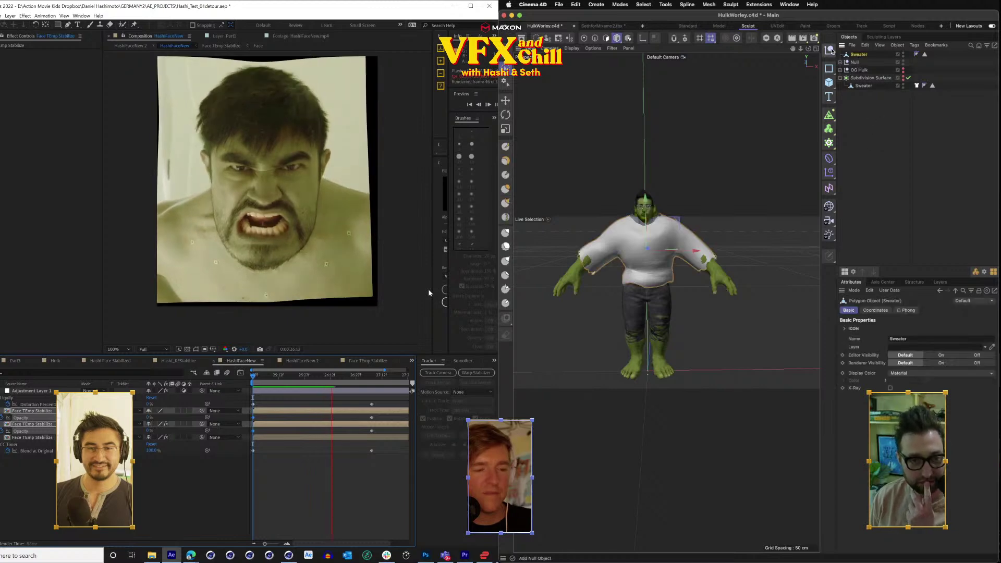
double_click(856, 54)
type("Hulk Seth")
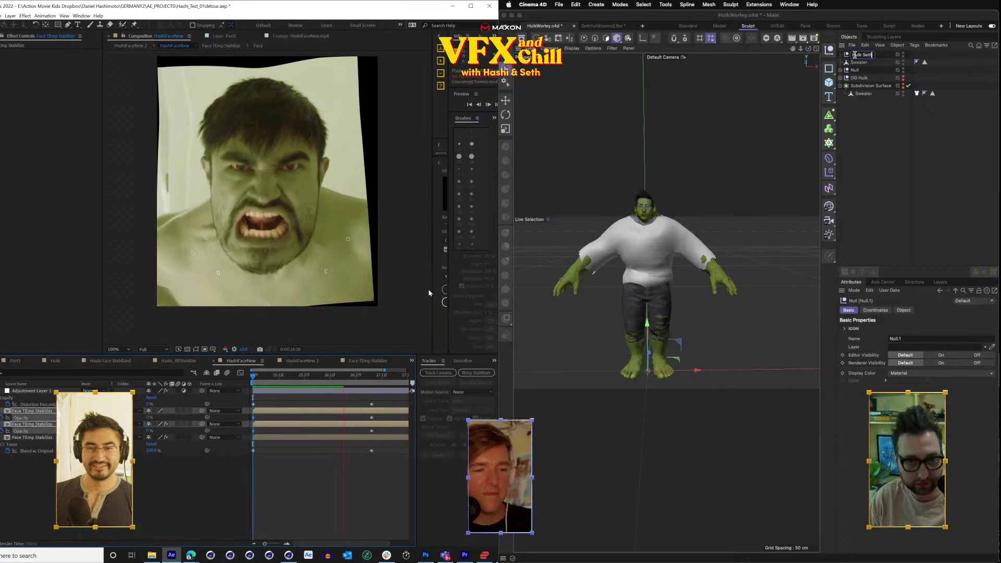
key("Return")
left_click(859, 62)
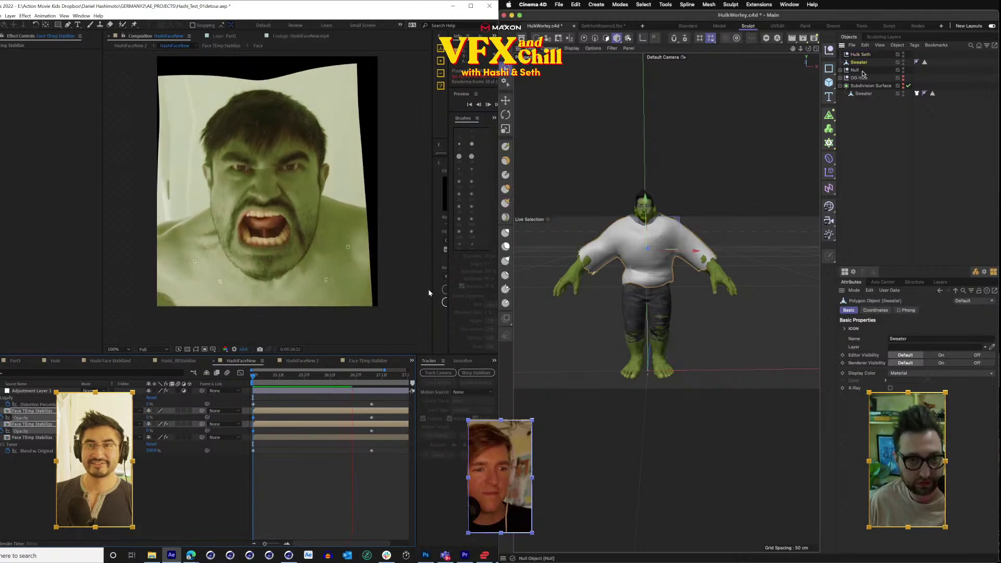
left_click(855, 70, "ctrl")
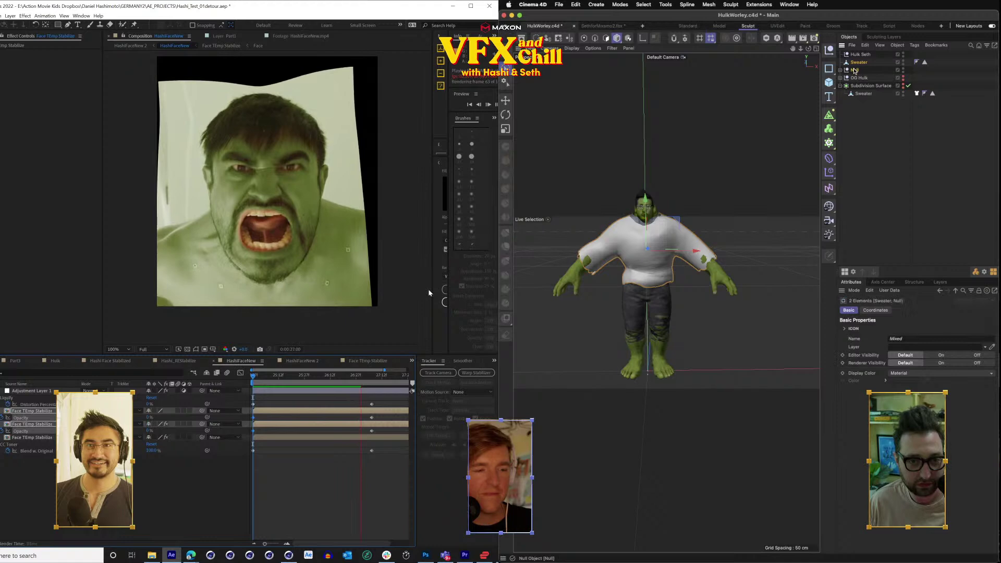
mouse_move(855, 69)
left_mouse_down()
mouse_move(861, 54)
mouse_move(862, 73)
left_mouse_up()
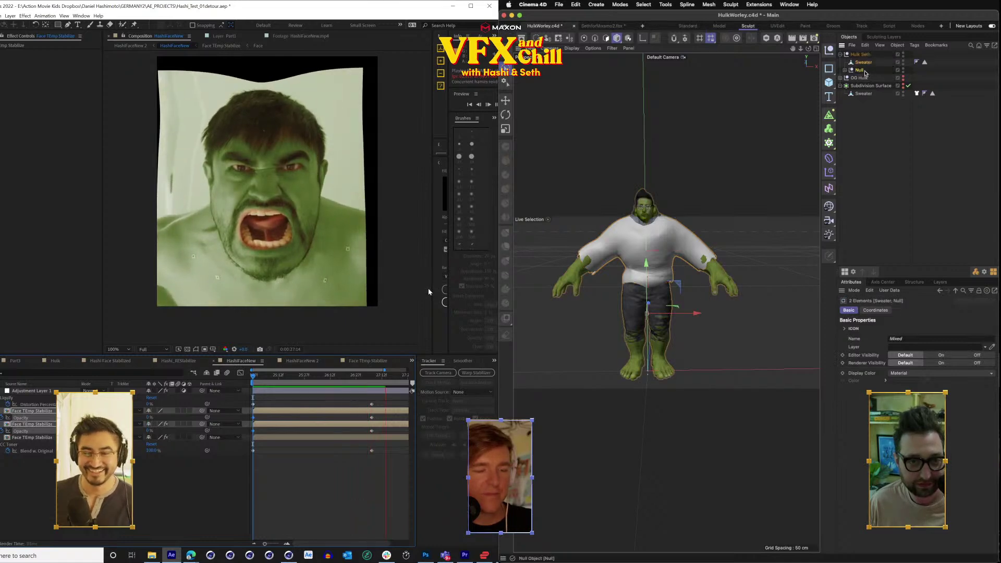
Delete OG Hulk and the leftover Subdivision Surface with its Sweater, select the Hulk Seth group, and stop the face preview.
left_click(865, 78)
key("Delete")
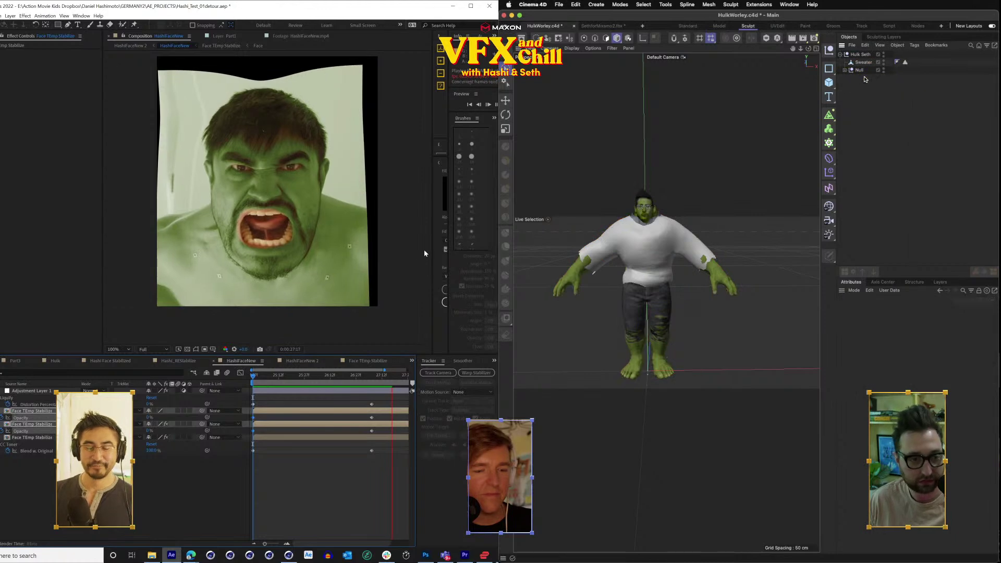
left_click(862, 55)
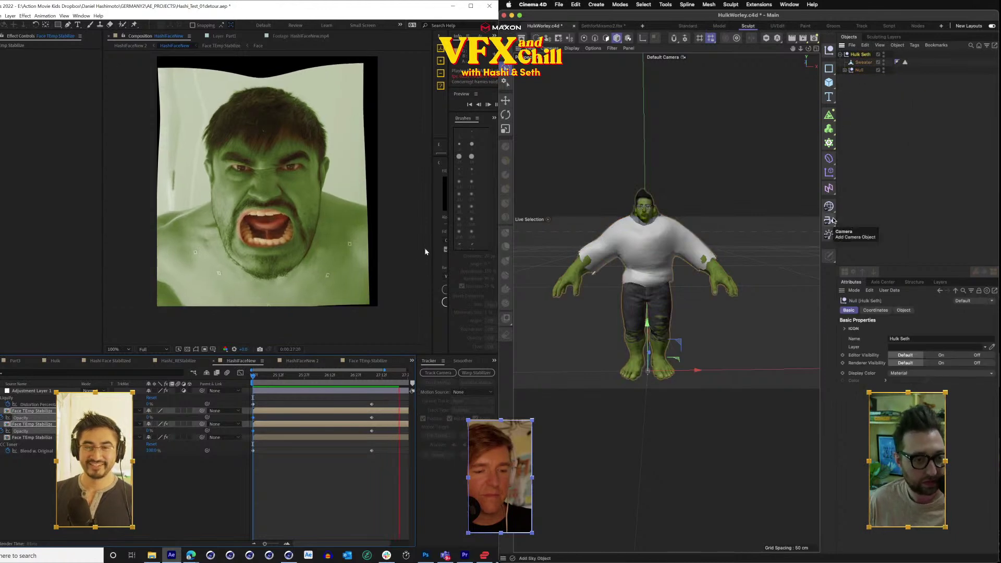
mouse_move(808, 48)
left_mouse_down()
mouse_move(876, 41)
mouse_move(811, 51)
left_mouse_up()
key("space")
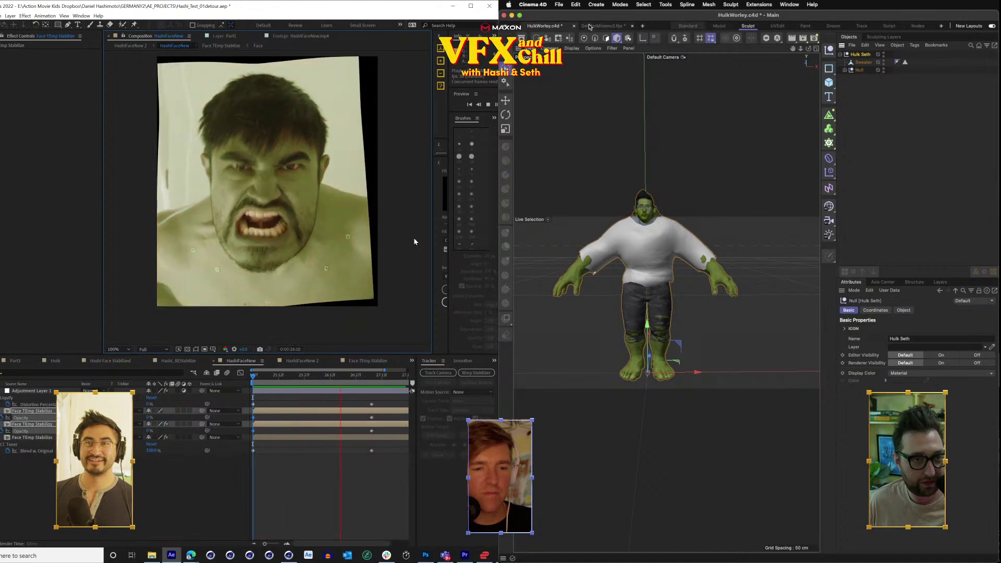
Add a null named First Seth to the SethforMixamo2.fbx scene.
left_click(589, 27)
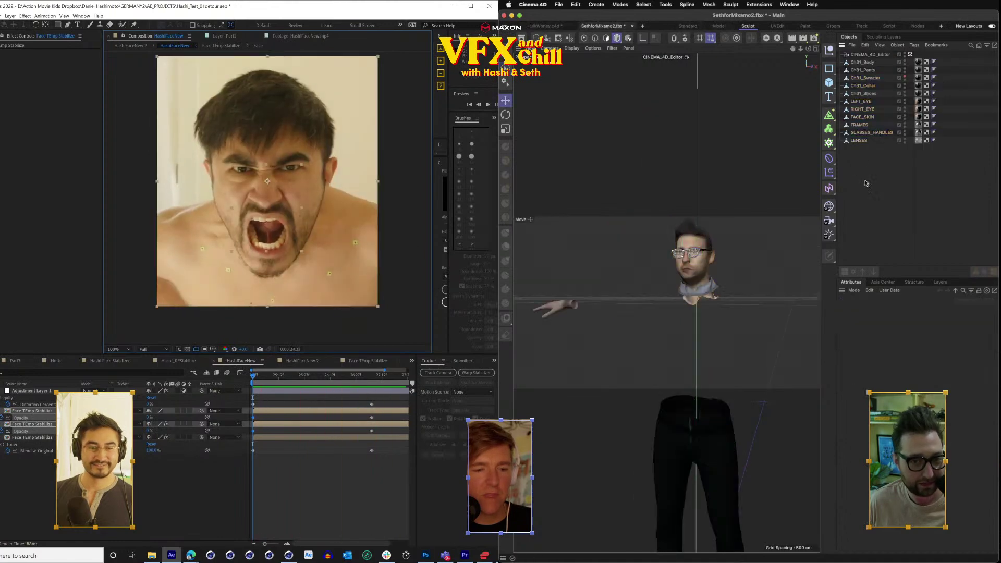
left_click(830, 49)
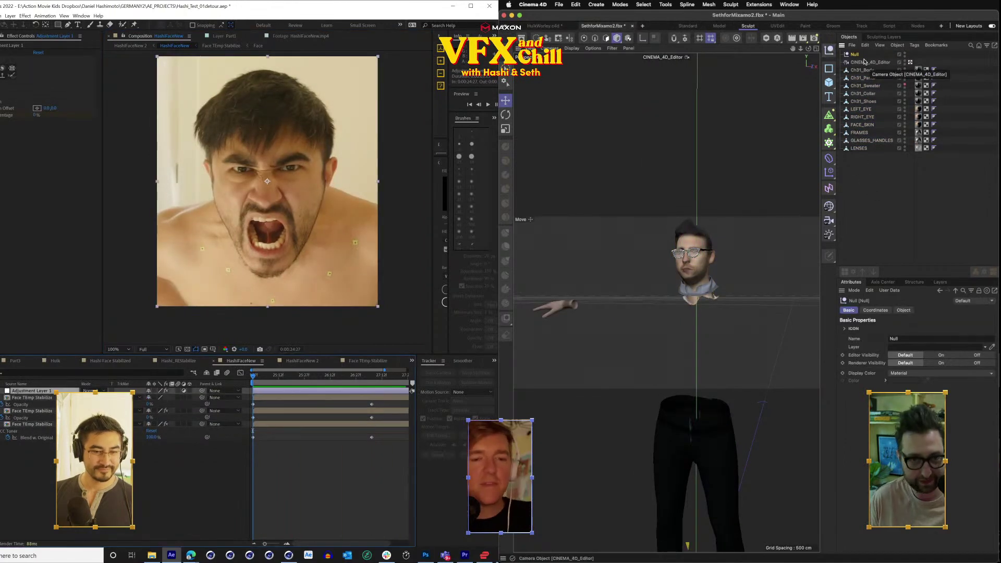
double_click(855, 54)
type("First Seth")
key("Return")
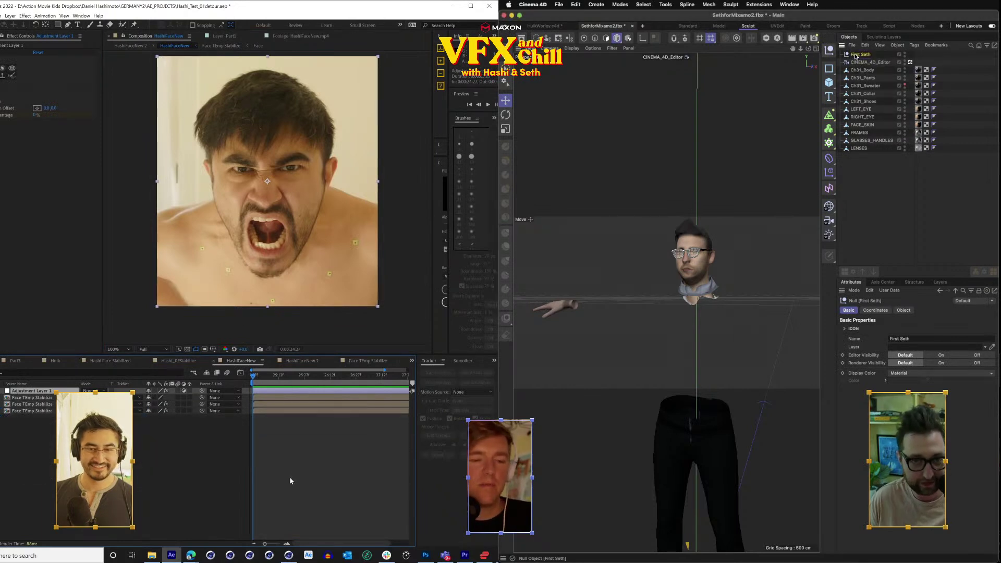
Unhide Ch31_Sweater and nest all meshes from Ch31_Body to LENSES under the First Seth null.
left_click(904, 84)
left_click_drag(282, 376, 254, 379)
left_click(866, 70)
left_click(862, 149, "shift")
left_click_drag(865, 71, 862, 55)
Copy the First Seth group into the HulkWorley.c4d scene while scrubbing through the face transformation in After Effects.
left_click_drag(256, 378, 440, 418)
left_click(860, 54)
left_click(545, 26)
key("super+v")
left_click(975, 265)
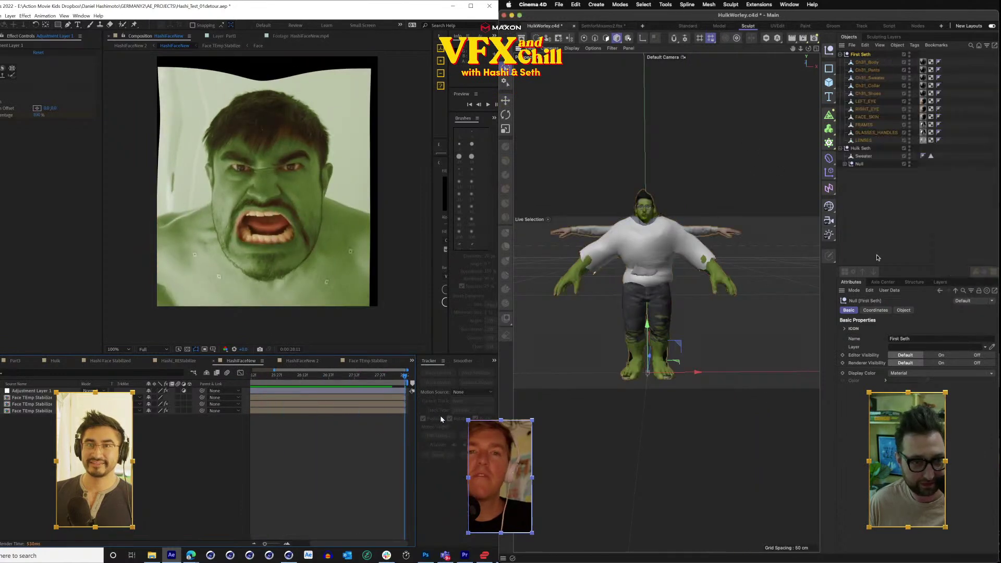
Save the After Effects project and move the T-posed human model along X so it stands beside the Hulk model.
scroll(710, 263, "down", 5)
key("ctrl+s")
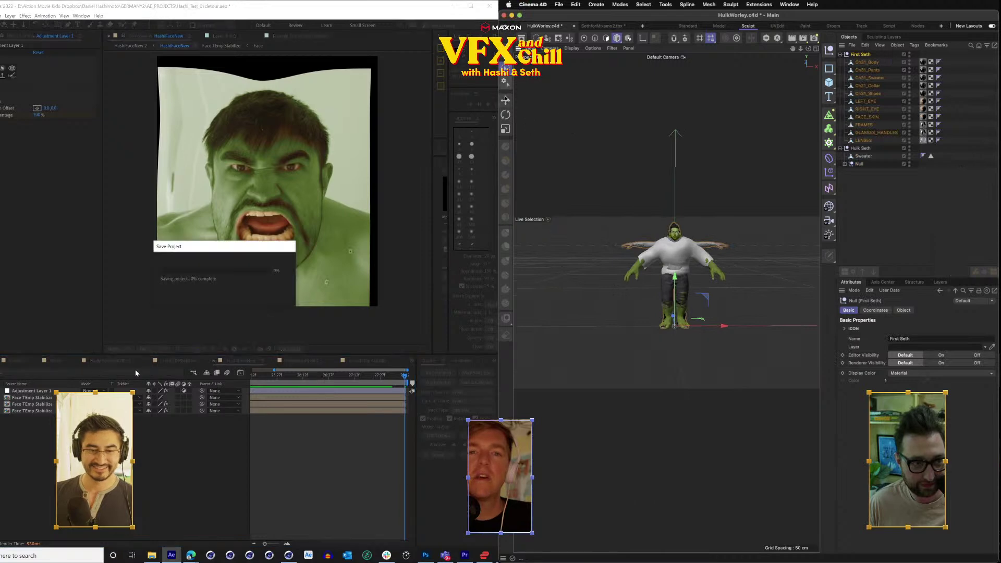
left_click(504, 101)
left_click_drag(724, 326, 637, 326)
Examine the human and Hulk models side by side in the viewport.
left_click(0, 16)
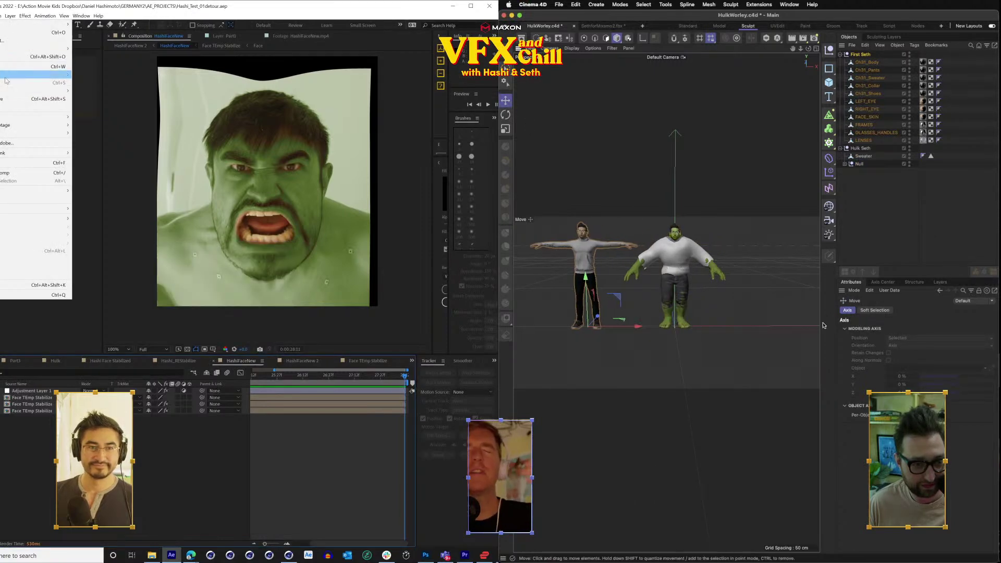
mouse_move(21, 91)
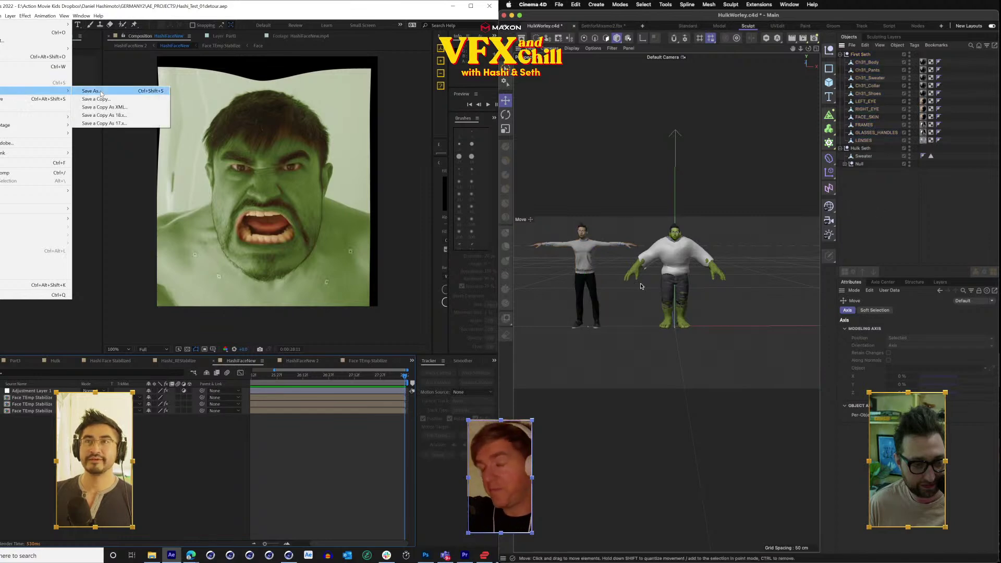
scroll(641, 286, "up", 5)
scroll(640, 286, "down", 6)
scroll(641, 286, "up", 2)
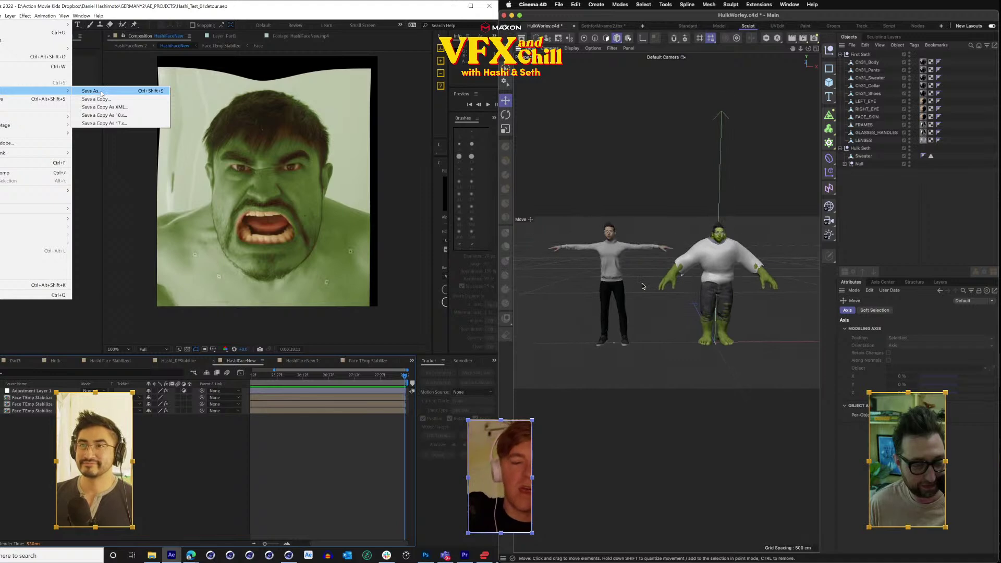
scroll(641, 286, "up", 4)
scroll(642, 286, "down", 2)
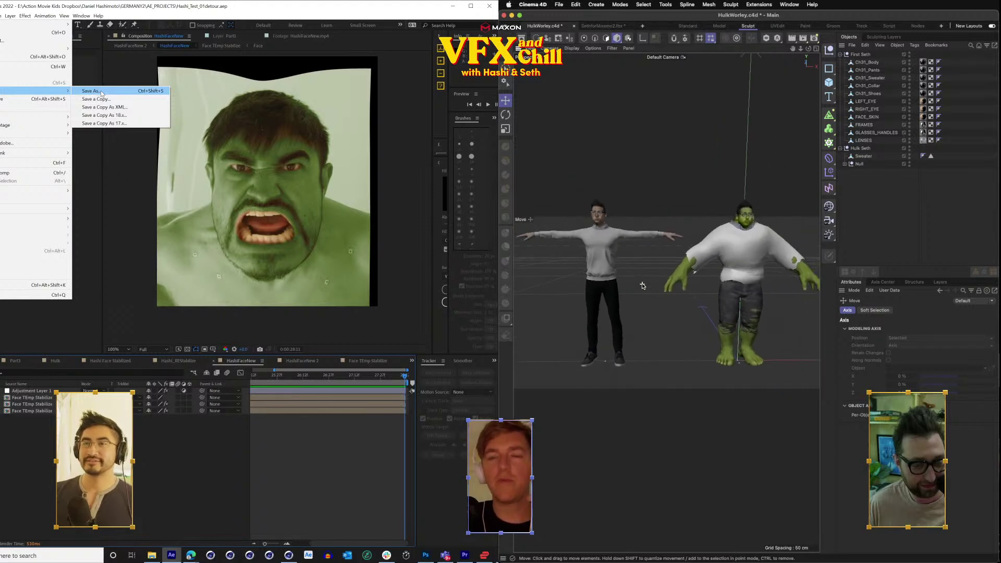
scroll(642, 286, "down", 2)
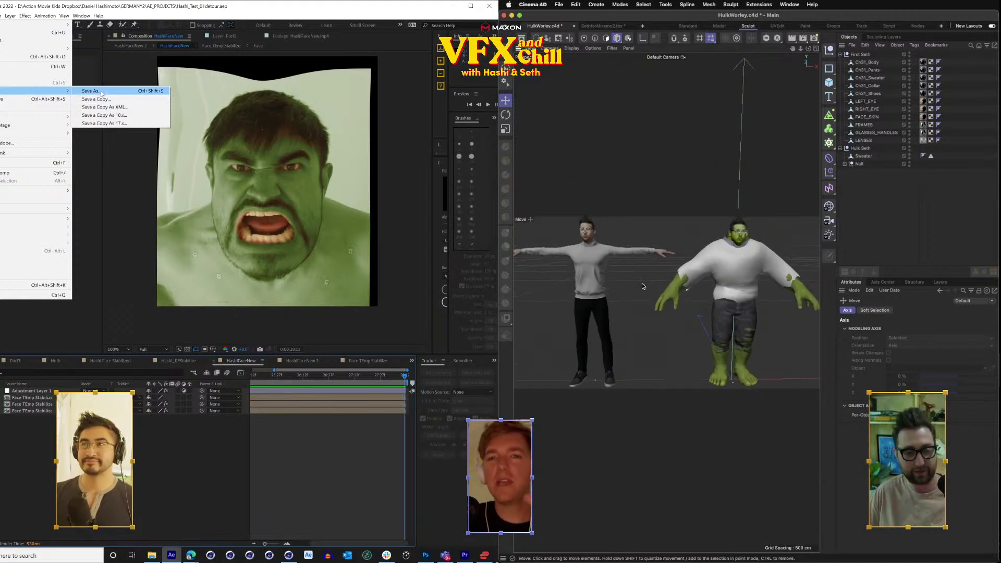
left_click(198, 506)
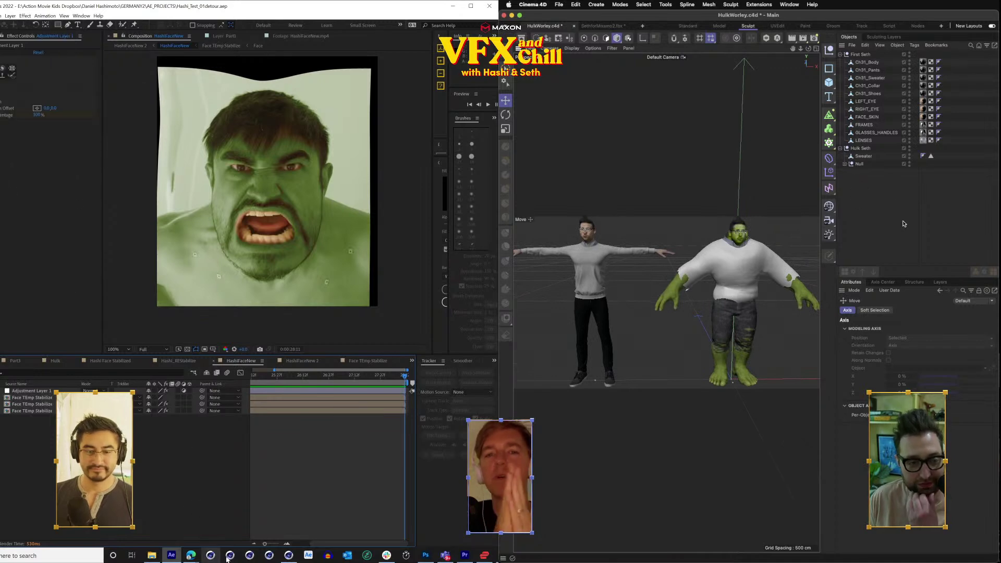
Collapse the human model's object group, and add a cylinder to the empty Cinema 4D project.
left_click(289, 555)
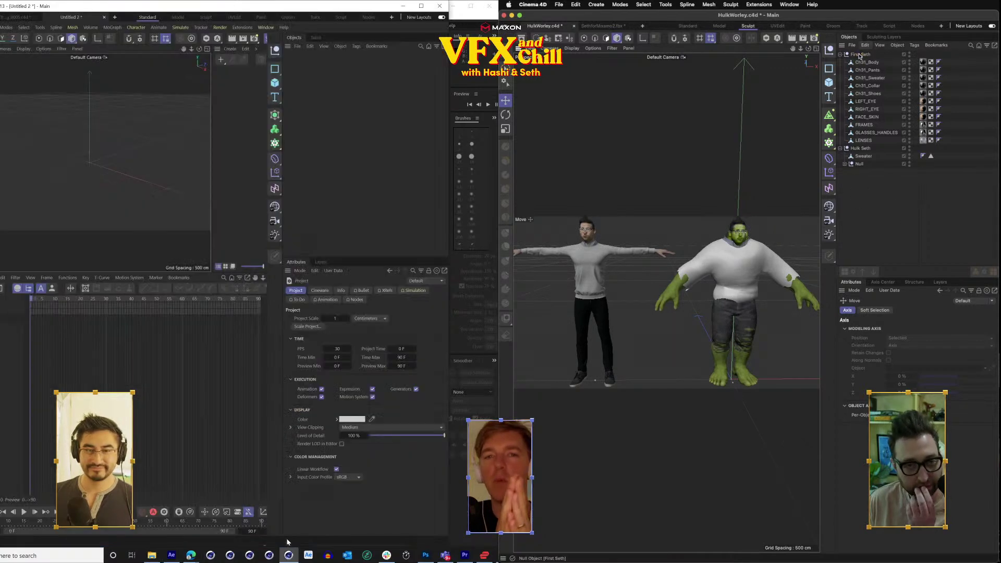
left_click(840, 55)
left_click(840, 55)
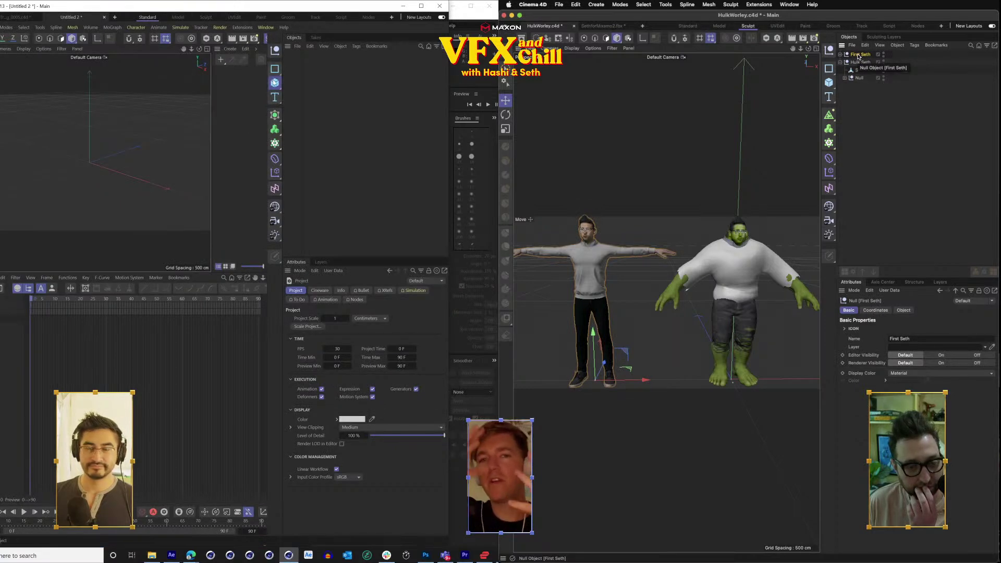
left_click(274, 82)
left_click(351, 93)
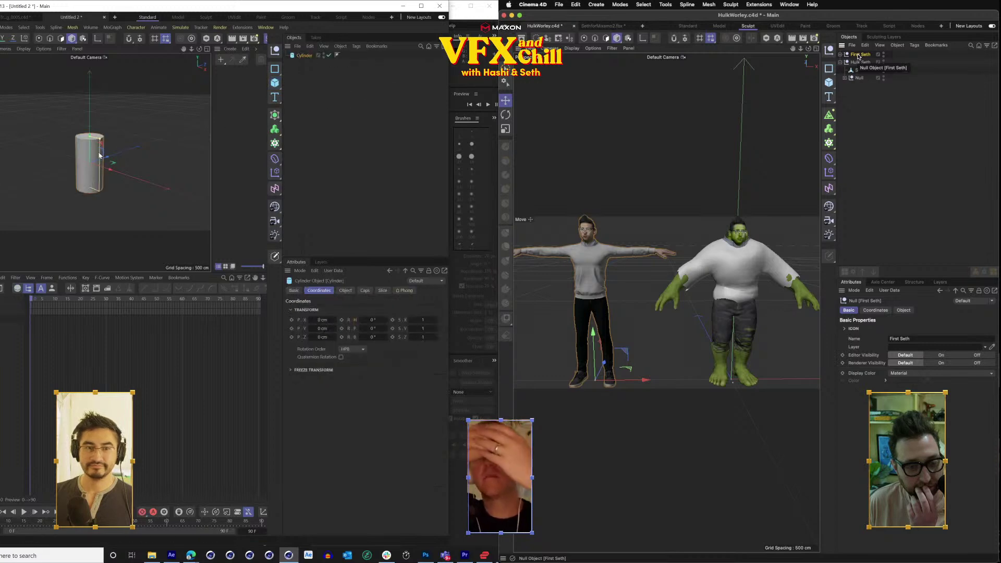
Rotate the cylinder 90° in bank so it lies horizontally, and duplicate it in place.
key("r")
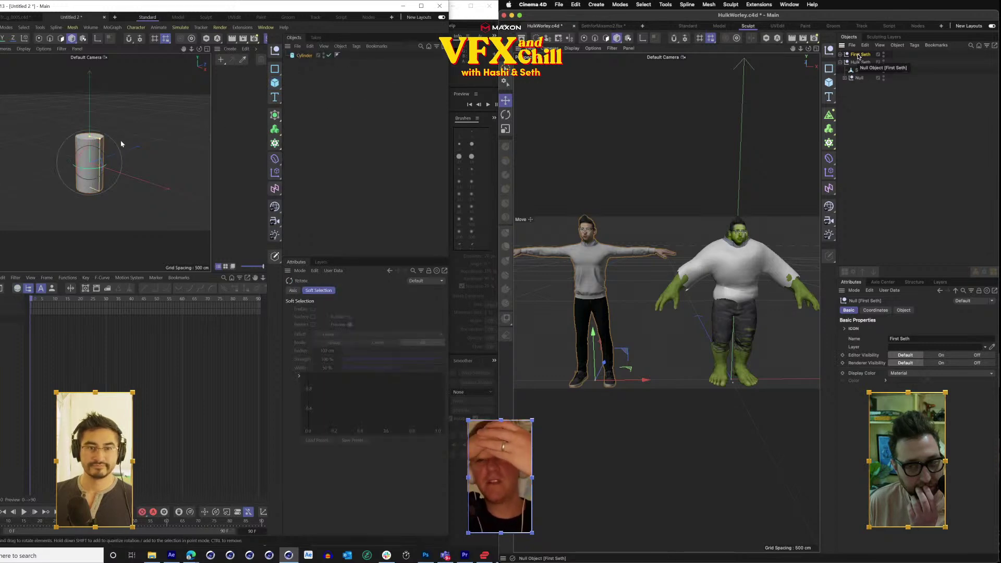
left_click_drag(100, 157, 120, 217)
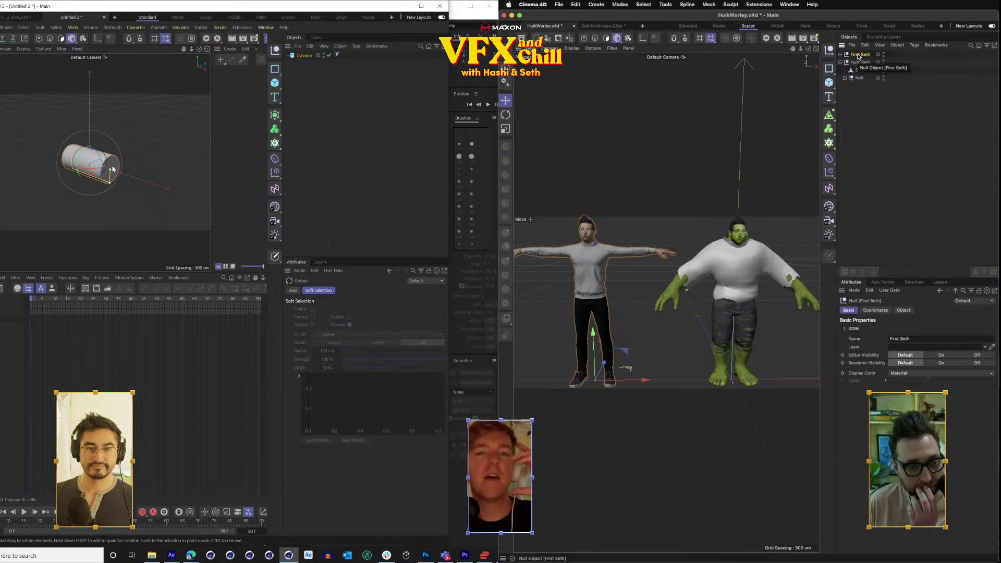
left_click(331, 291)
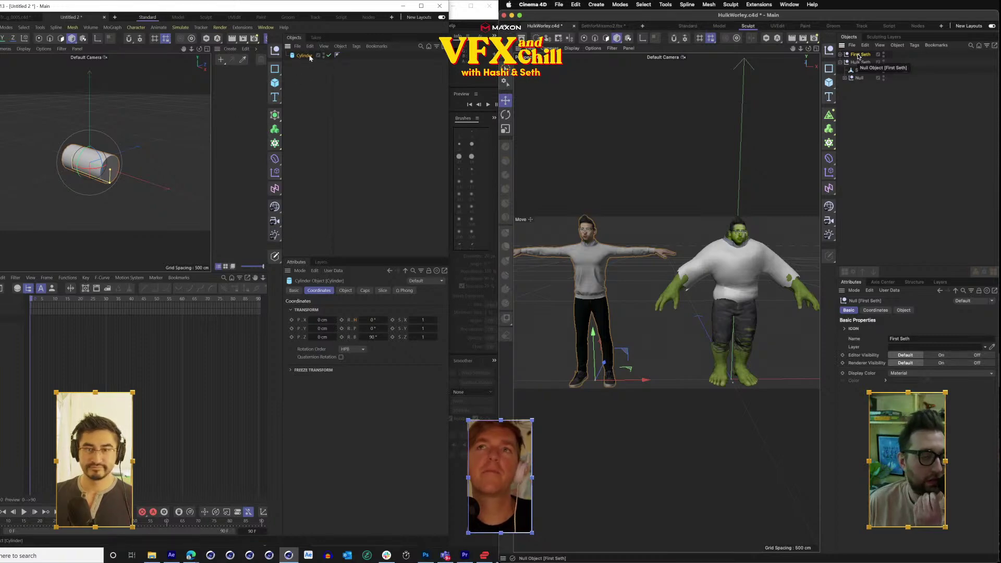
left_click_drag(302, 58, 303, 70, "ctrl")
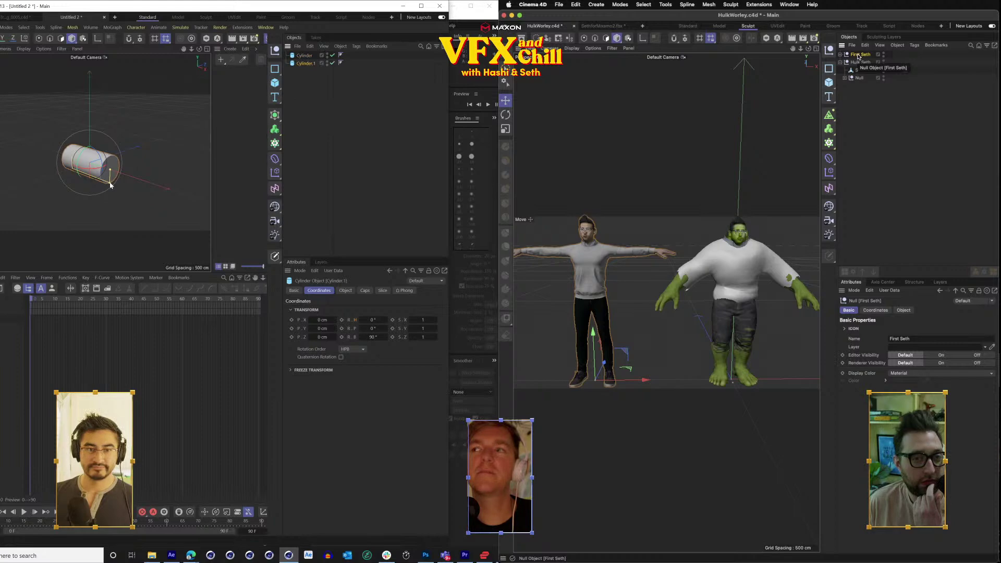
Turn off the caps on the duplicate cylinder.
left_click(829, 117)
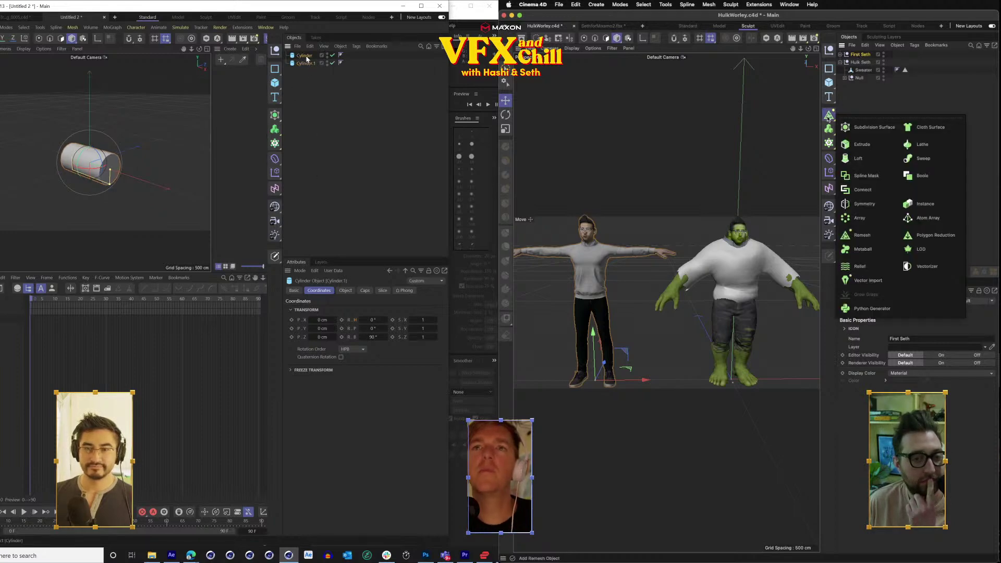
left_click(364, 291)
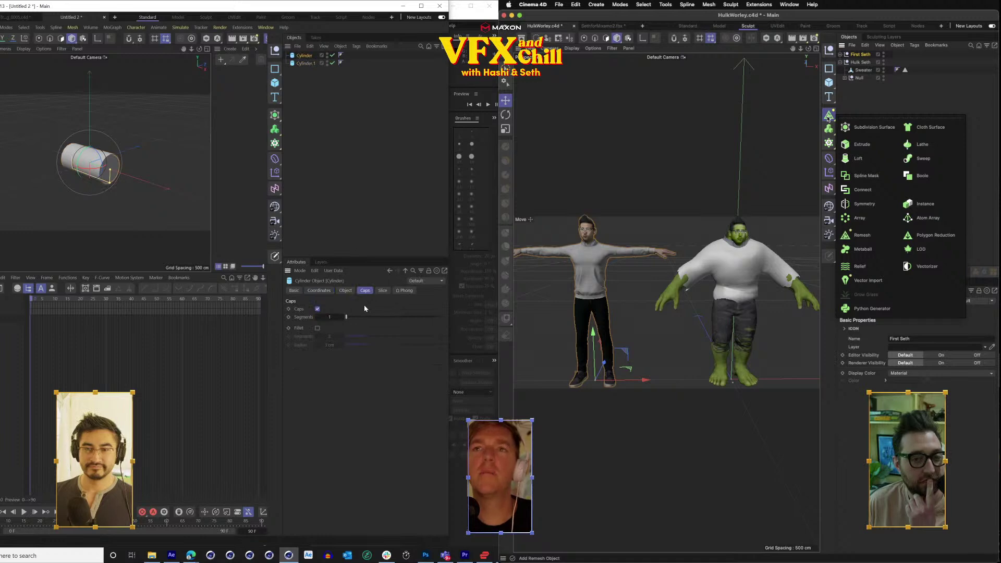
left_click(905, 103)
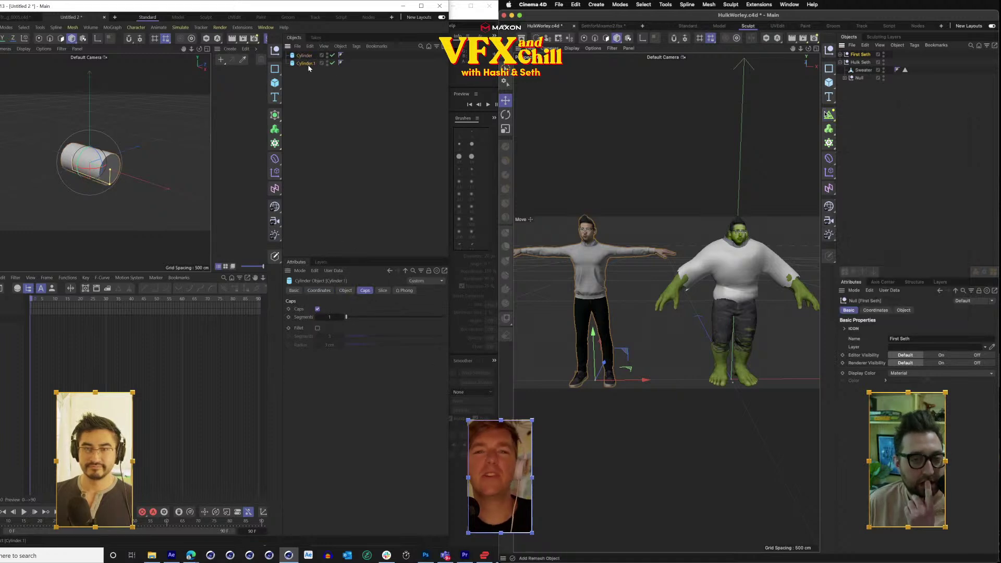
left_click(828, 114)
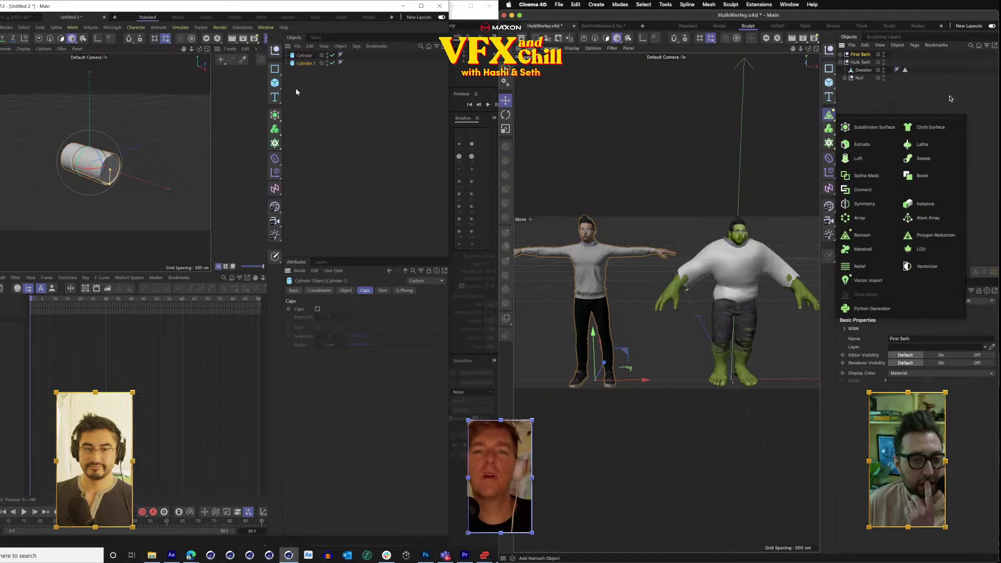
scroll(170, 157, "up", 6)
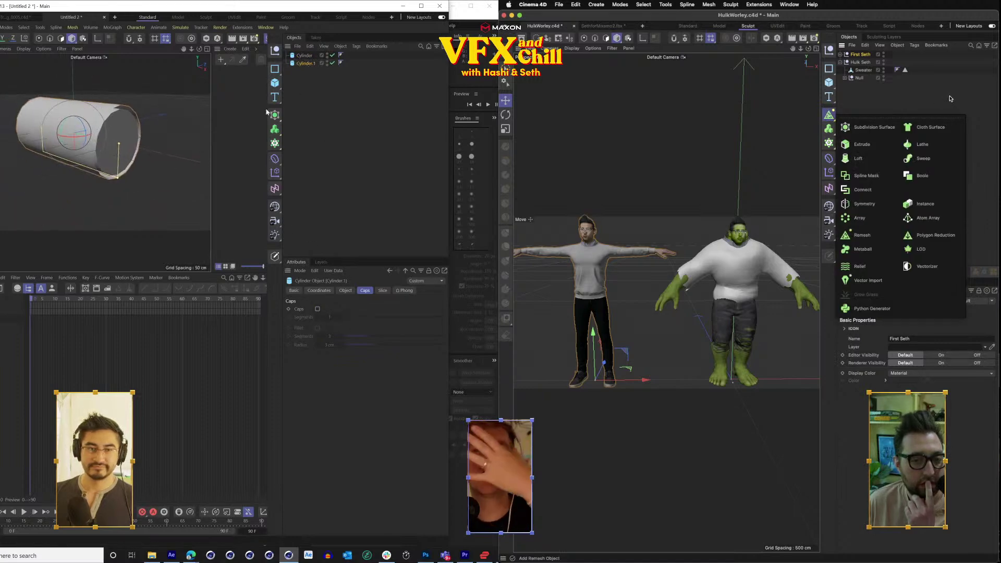
Create an olive-green material with about 47% saturation and 56% value, and apply it to the capped cylinder.
double_click(233, 72)
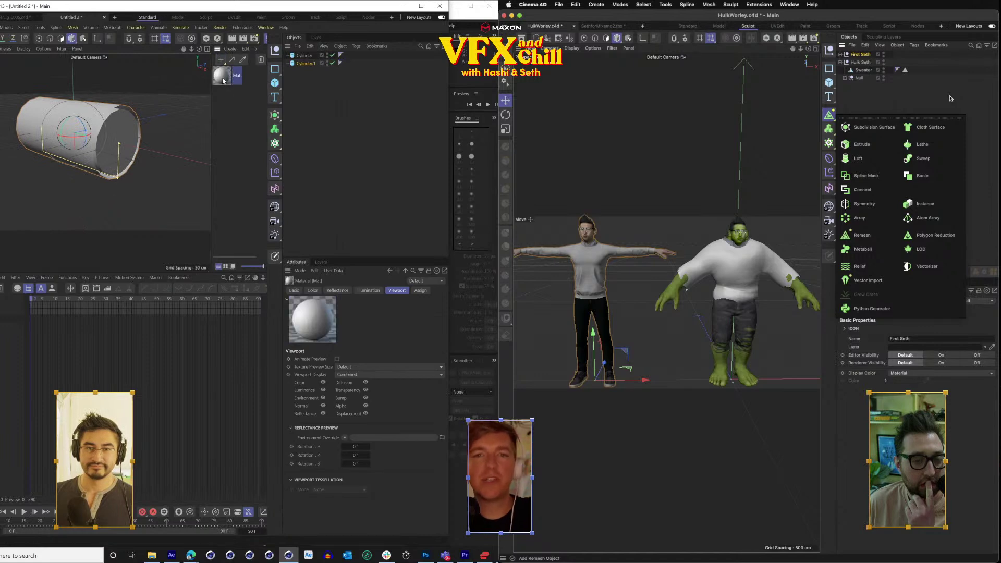
left_click(313, 291)
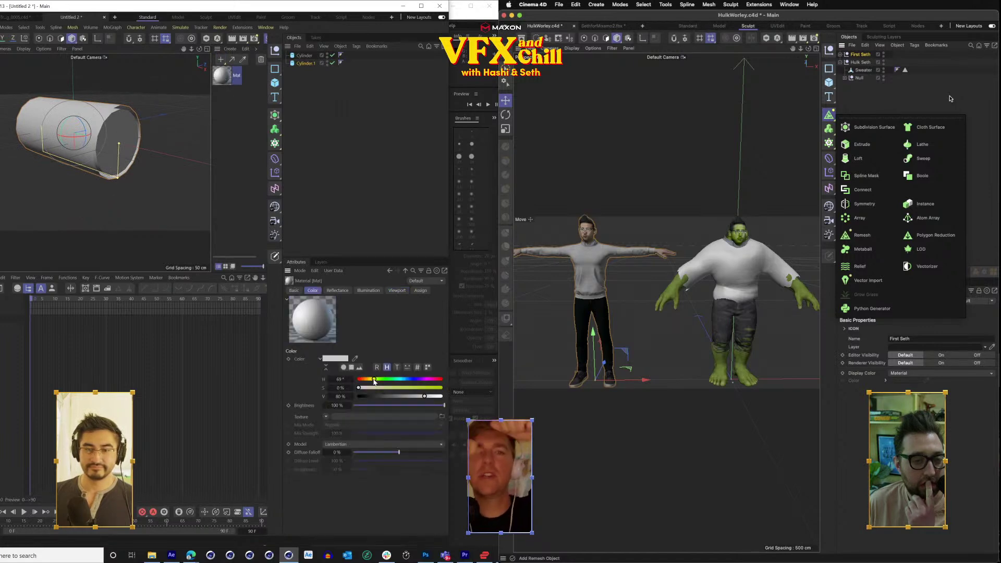
left_click(950, 98)
mouse_move(402, 391)
left_mouse_down()
mouse_move(422, 392)
mouse_move(403, 397)
left_mouse_up()
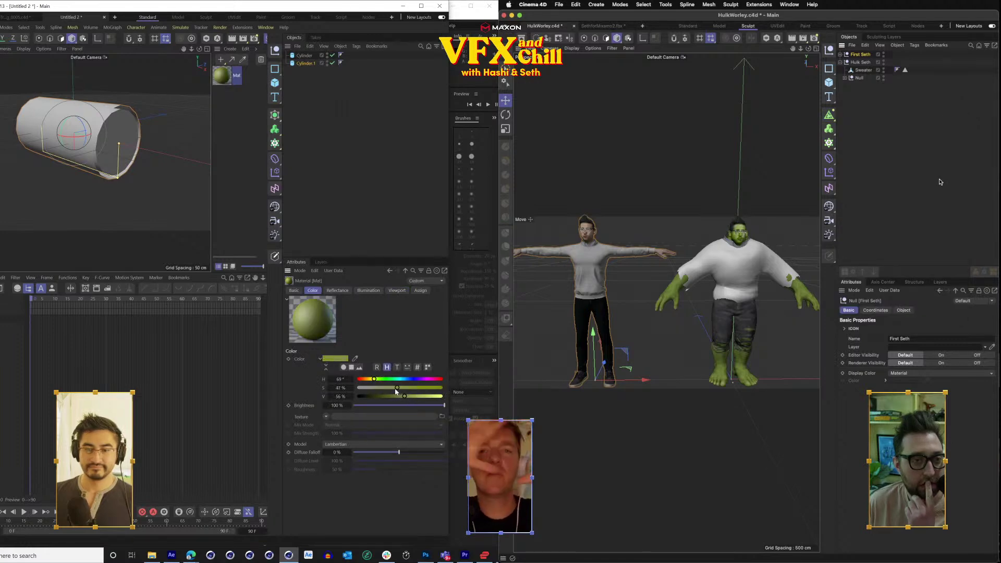
mouse_move(923, 562)
left_click_drag(222, 76, 120, 136)
Create a second material with a 240° blue hue, and bring up Mixamo in Chrome.
left_click(994, 552)
left_click(228, 98)
mouse_move(729, 562)
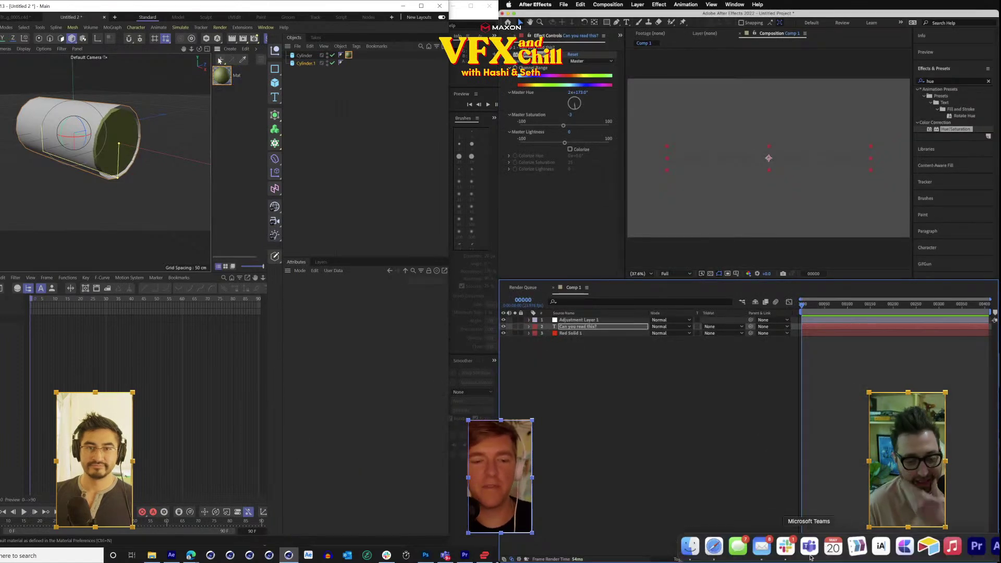
double_click(227, 98)
left_click(713, 546)
left_click(414, 379)
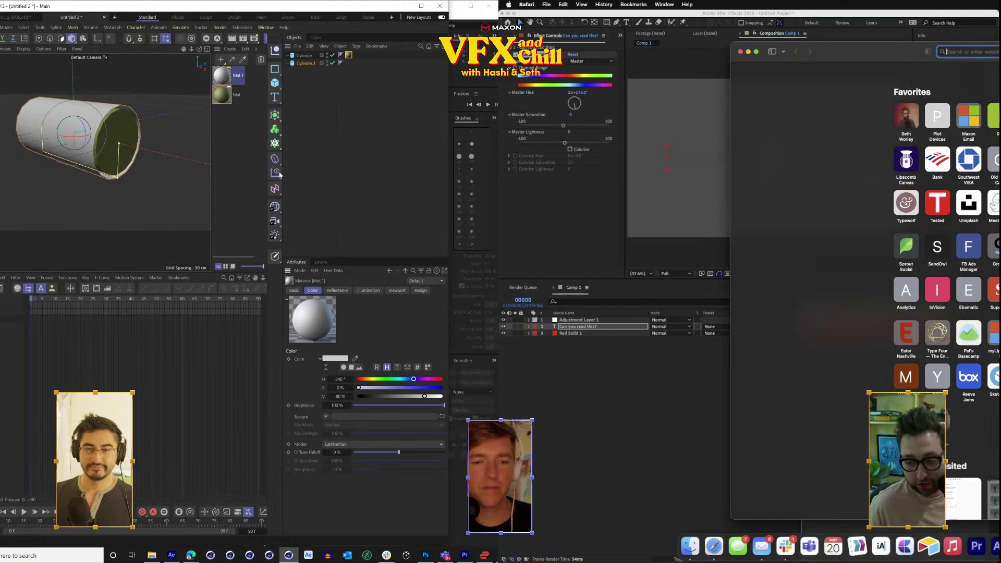
key("super+Tab")
Set the blue material's saturation to 46% and value to 49%, and apply it to the uncapped cylinder.
left_click(415, 388)
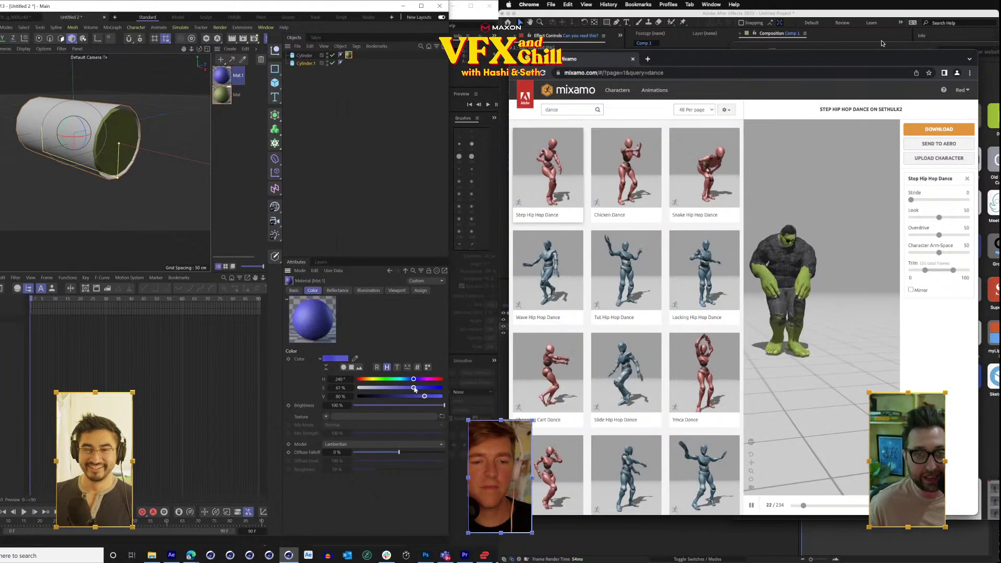
left_click(400, 396)
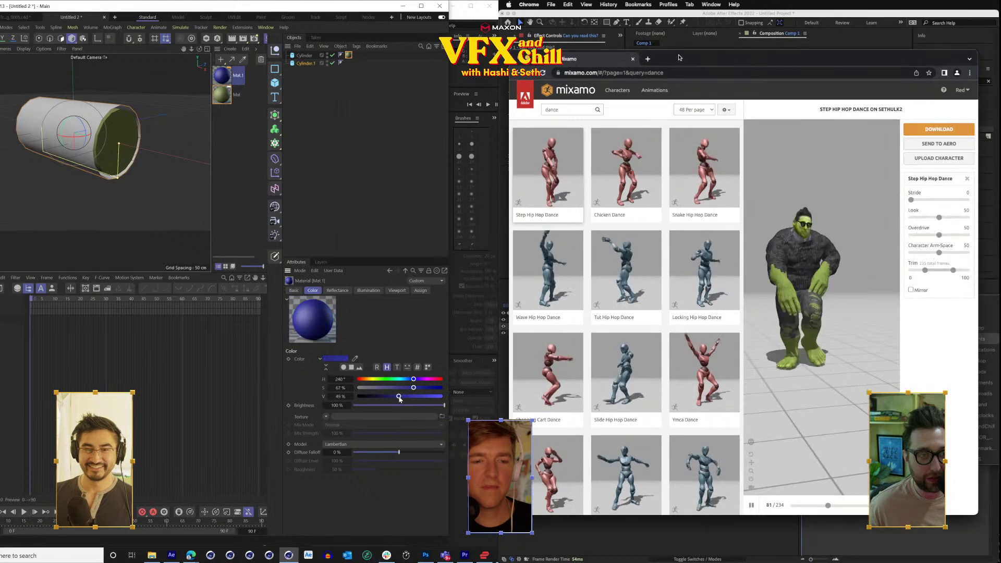
left_click(397, 389)
left_click(581, 108)
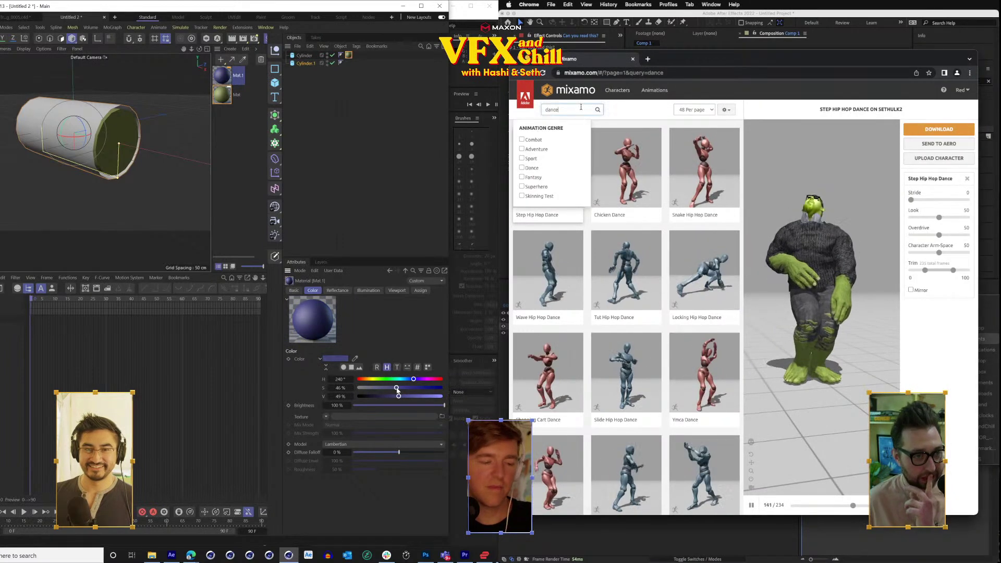
left_click_drag(101, 115, 94, 111)
Make both cylinders editable, and search the Mixamo animations for "jump".
key("BackSpace")
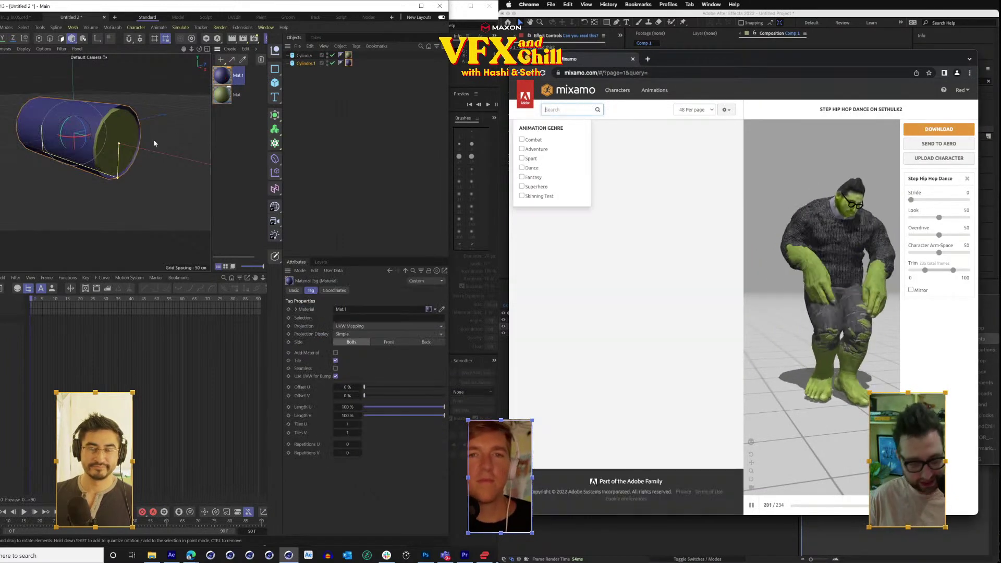
left_click(306, 66)
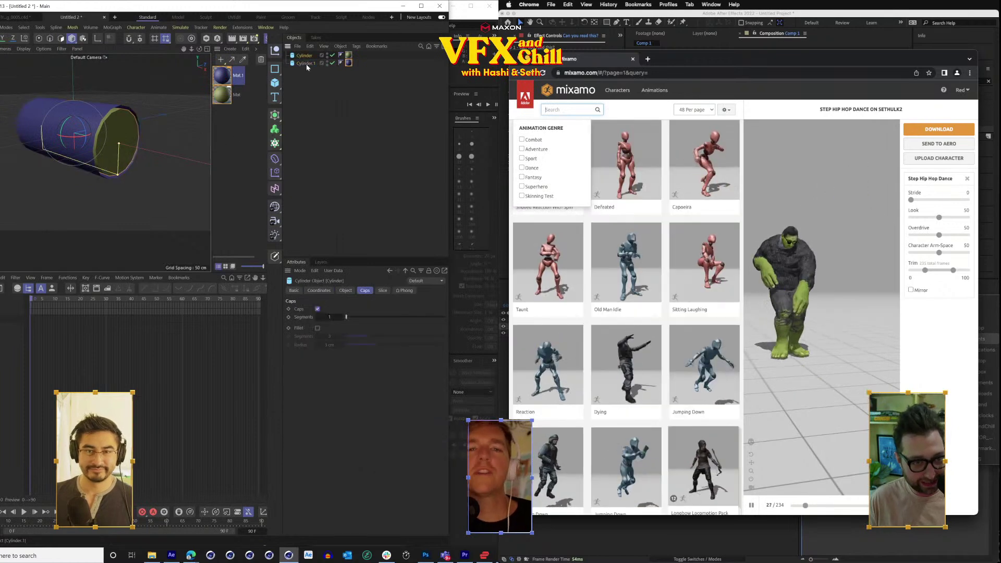
key("c")
left_click(309, 87)
type("jump")
Scale the green cylinder so its end protrudes from the blue one, and browse the Mixamo jump animations.
left_click(306, 56)
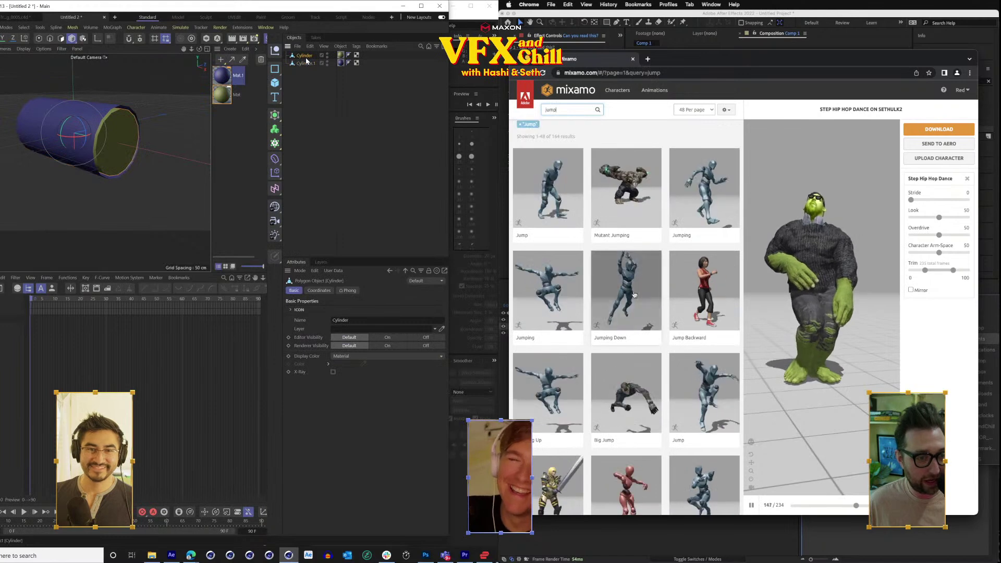
key("t")
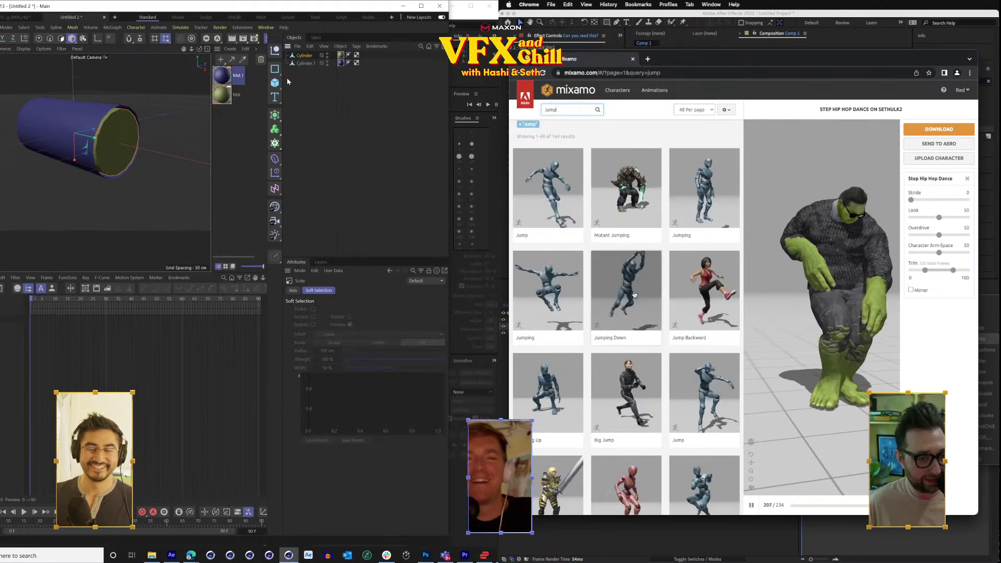
left_click(309, 57)
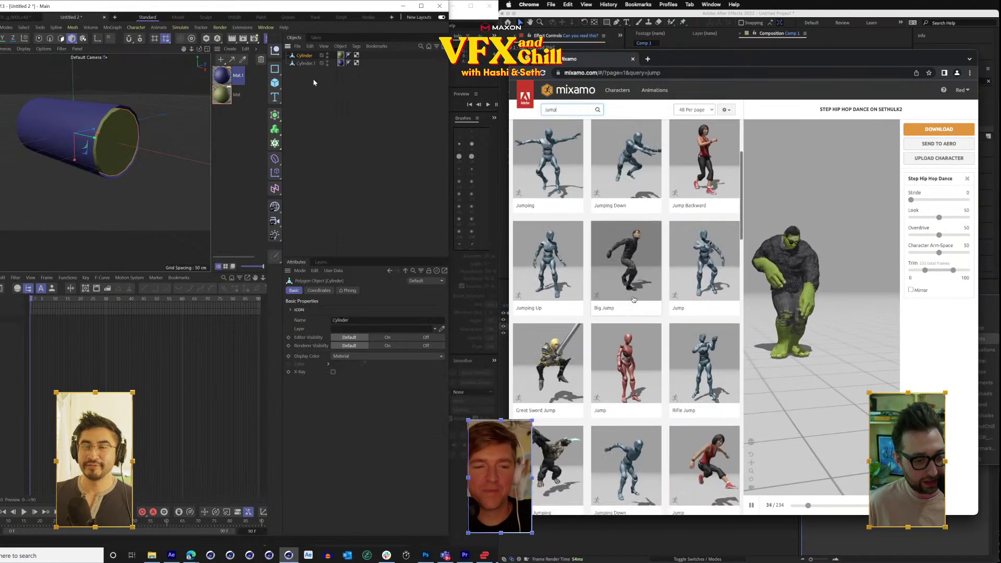
left_click(317, 82)
scroll(634, 299, "down", 2)
left_click(306, 62)
scroll(633, 299, "down", 10)
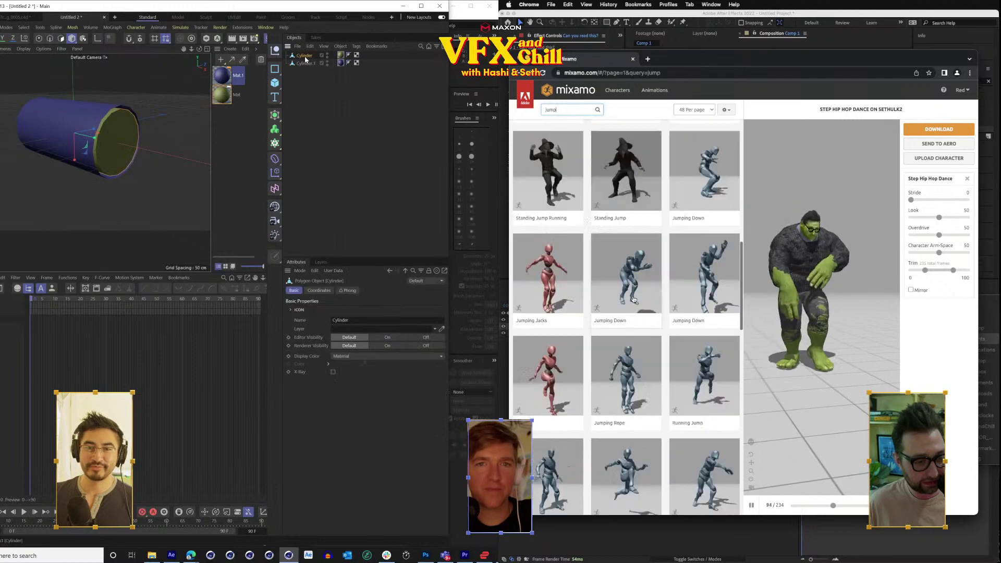
scroll(144, 151, "up", 4)
left_click_drag(143, 152, 111, 107)
left_click(130, 141)
Start a character upload in Mixamo, browse the 3D STUFF folder for the file, and select the blue material in Cinema 4D.
left_click(939, 158)
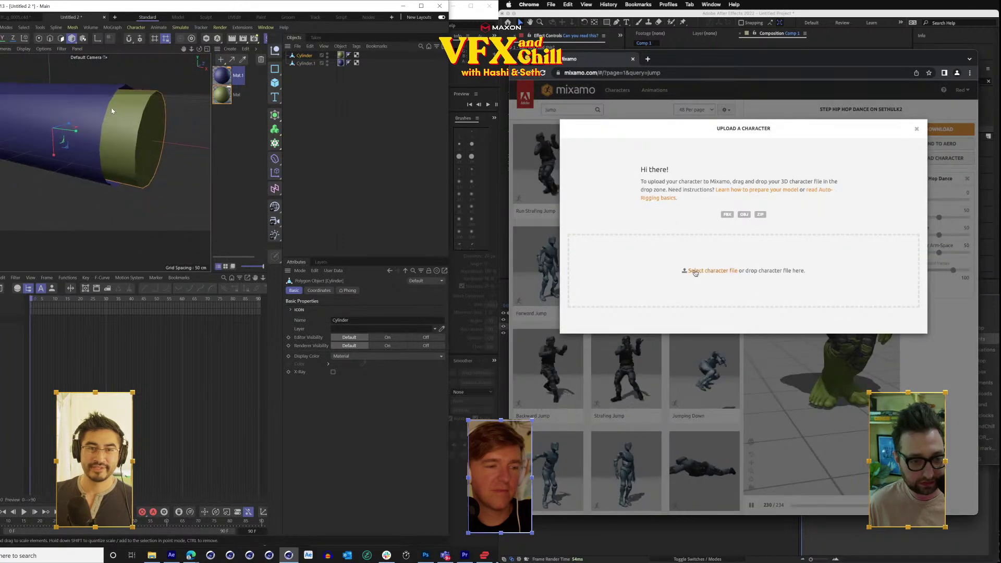
left_click(694, 270)
left_click(99, 113)
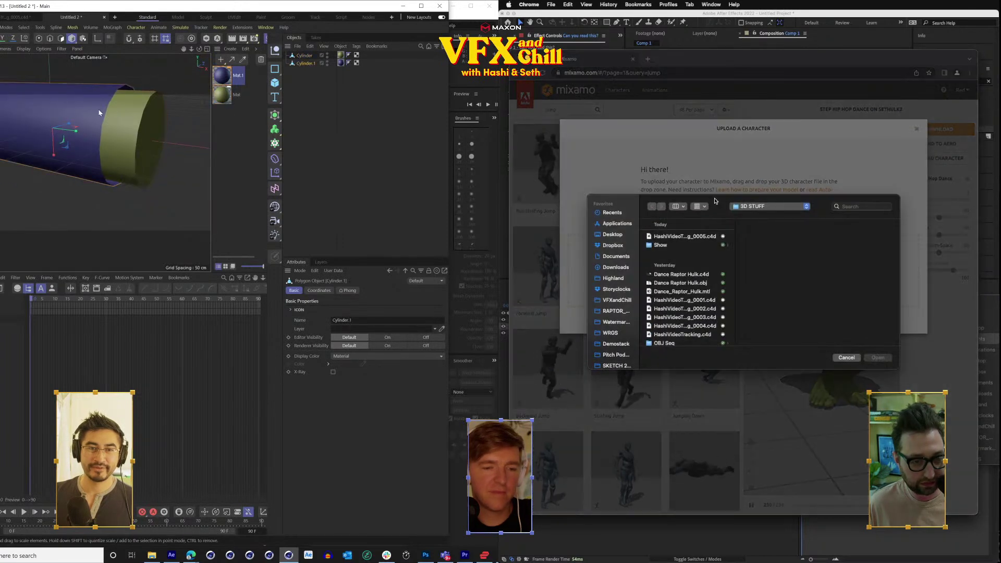
left_click(221, 76)
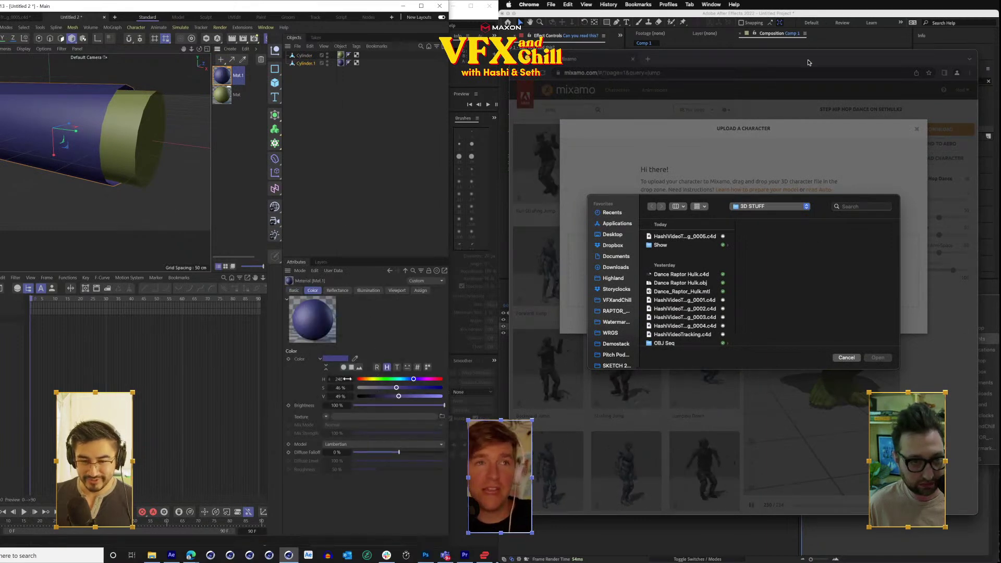
left_click_drag(809, 59, 999, 87)
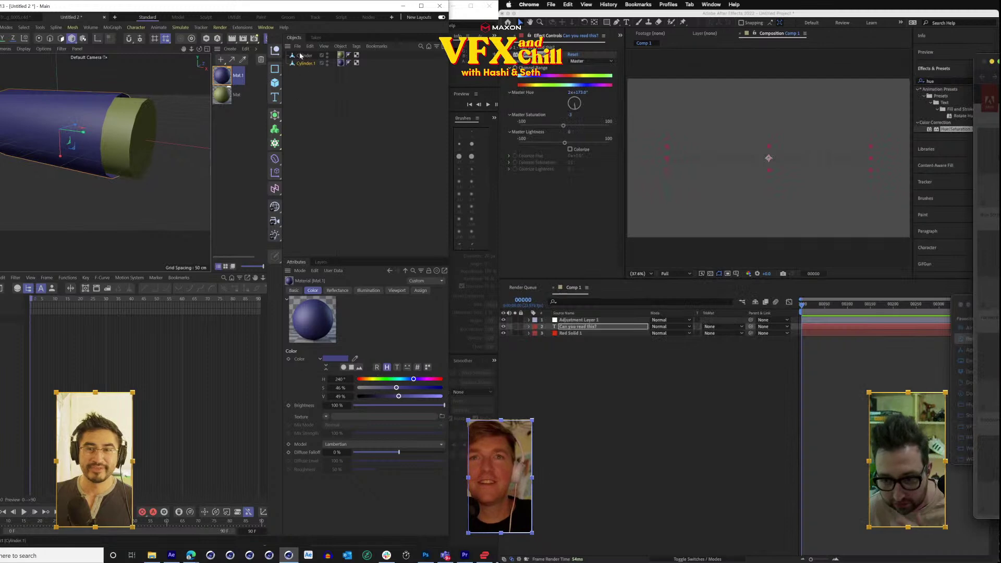
Keyframe the green cylinder at frame 0, and try scaling it up freehand at the last frame before undoing the scaling.
left_click(304, 56)
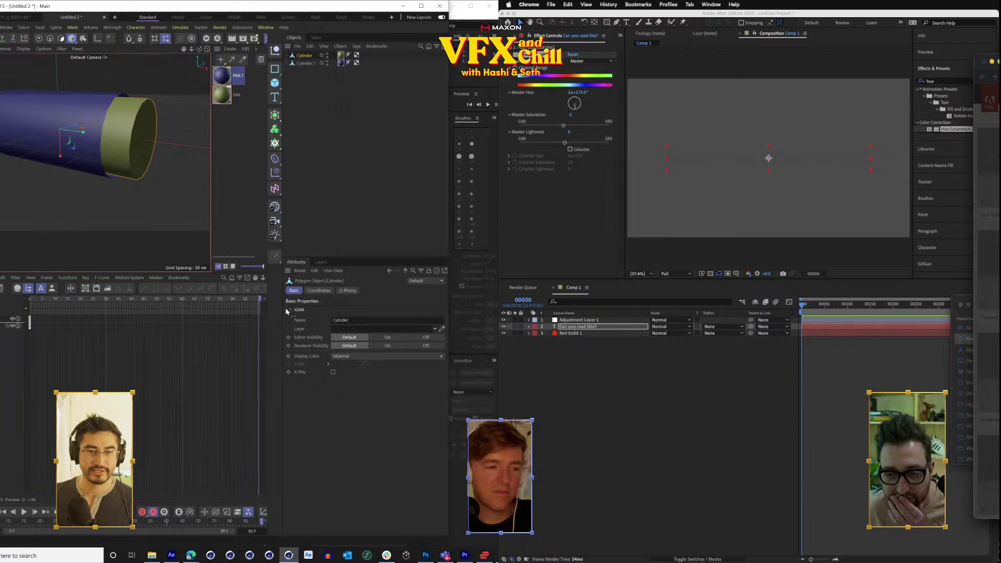
left_click_drag(40, 155, 23, 186)
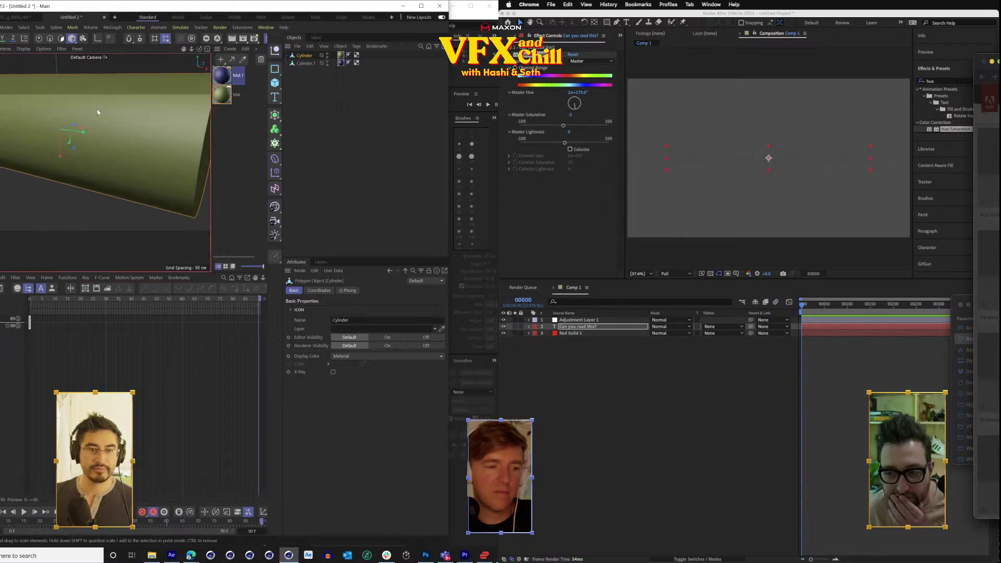
left_click(143, 515)
left_click_drag(254, 299, 172, 302)
key("ctrl+z")
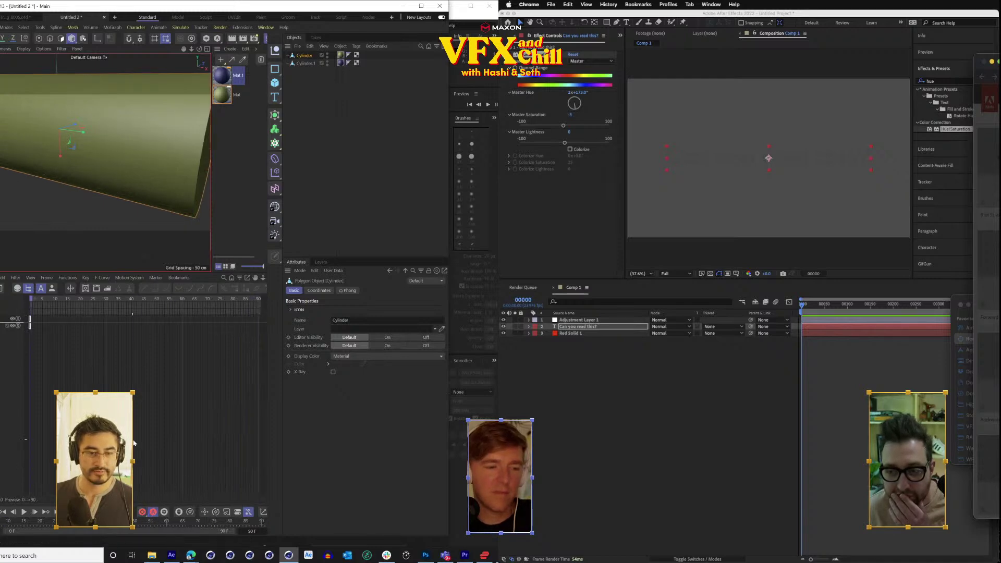
key("ctrl+z")
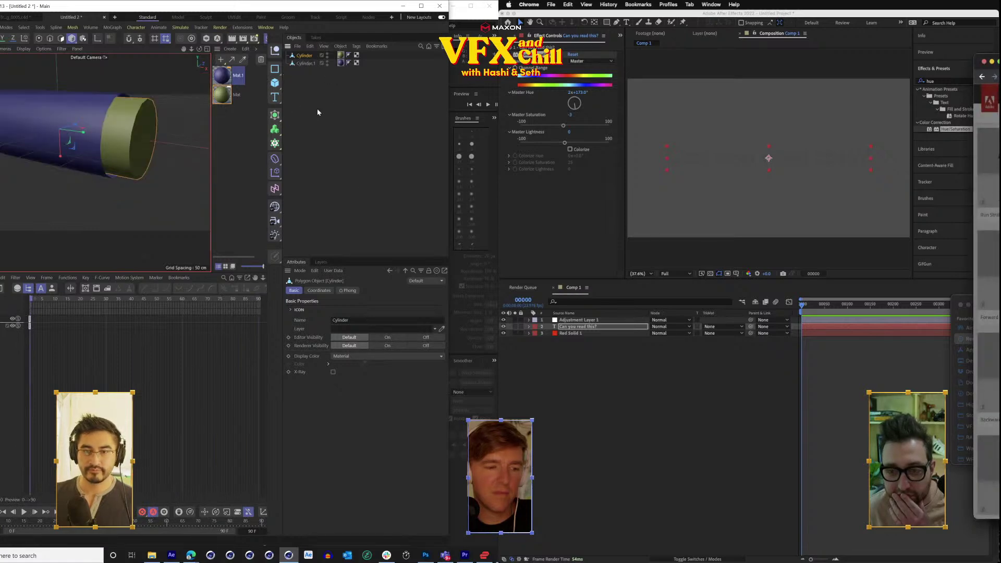
Set the green cylinder's X, Y and Z scale to 2 at frame 90 as keyframes.
left_click(318, 290)
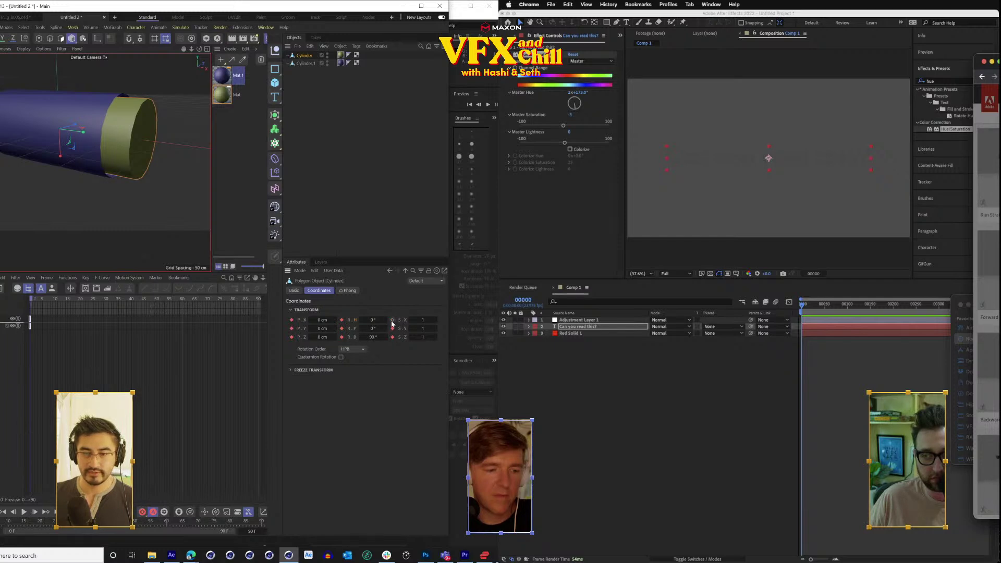
left_click_drag(30, 299, 263, 313)
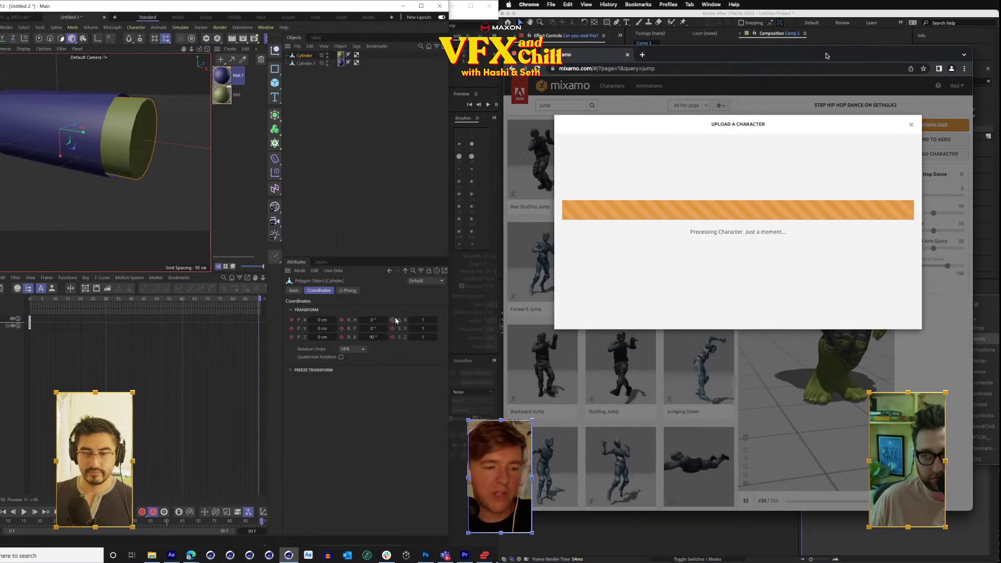
double_click(419, 319)
type("2")
key("Tab")
type("2")
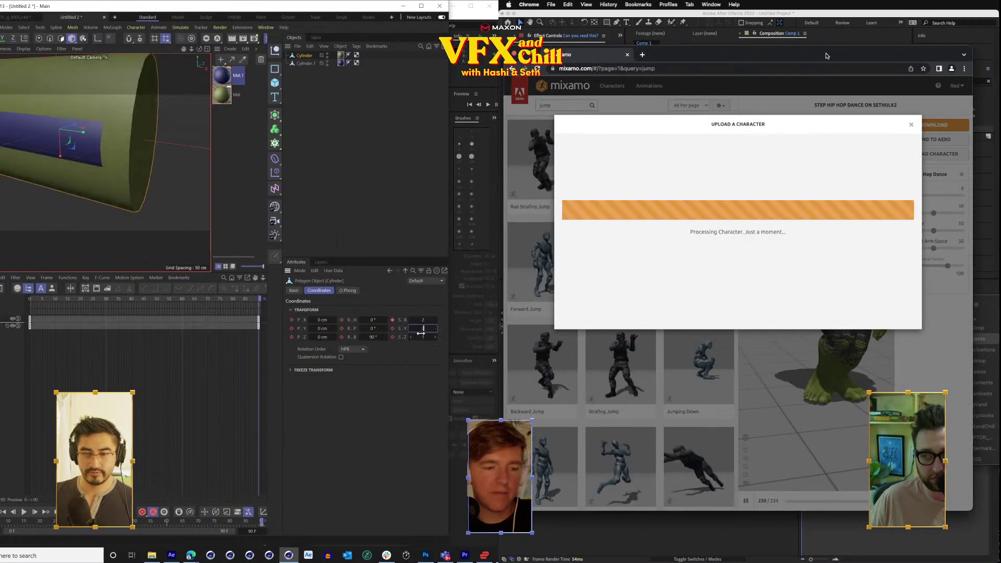
key("Tab")
type("2")
key("Return")
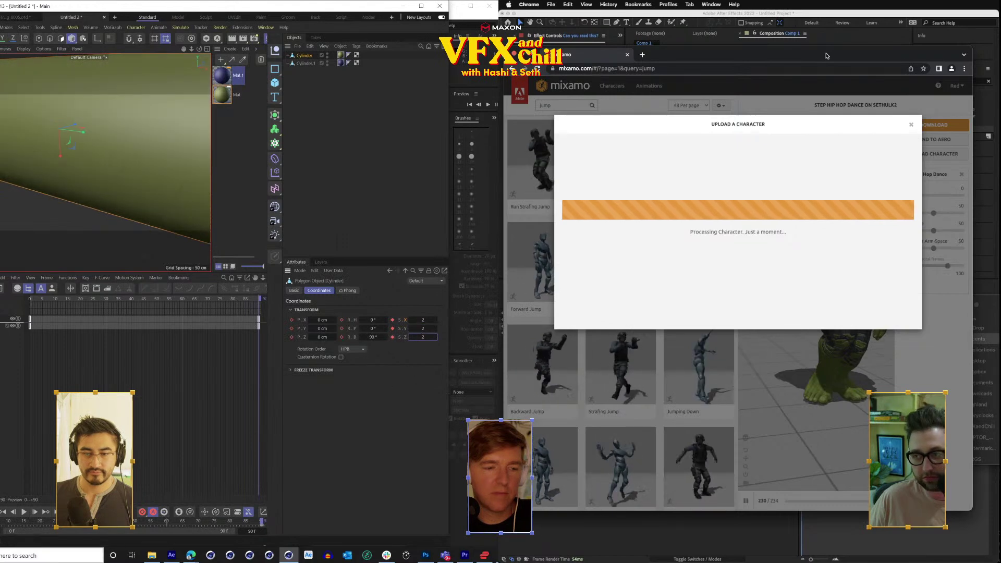
Return the animation to frame 0 and add a Collider simulation tag to the green cylinder.
left_click(240, 300)
left_click_drag(233, 303, 31, 315)
scroll(125, 141, "down", 5)
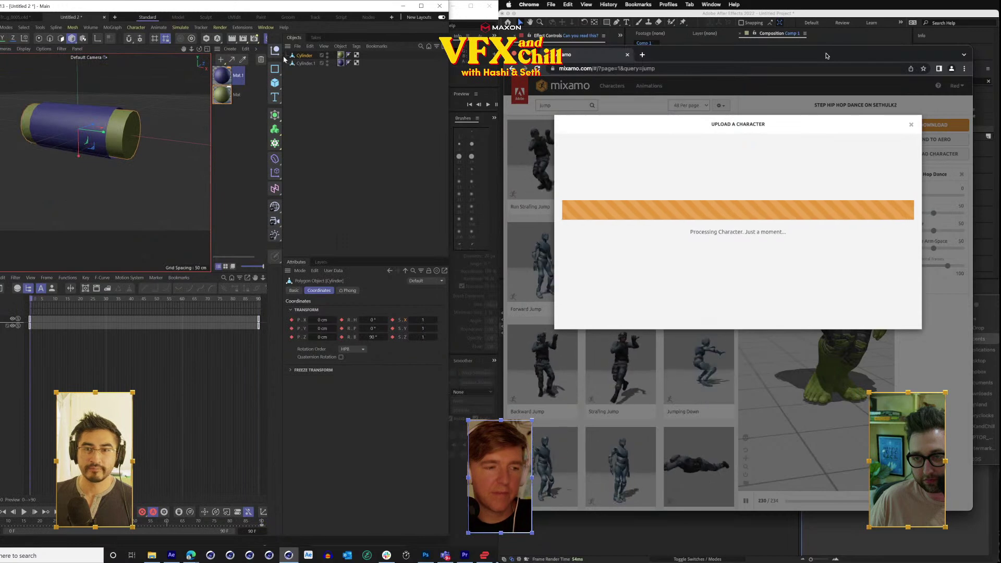
right_click(302, 56)
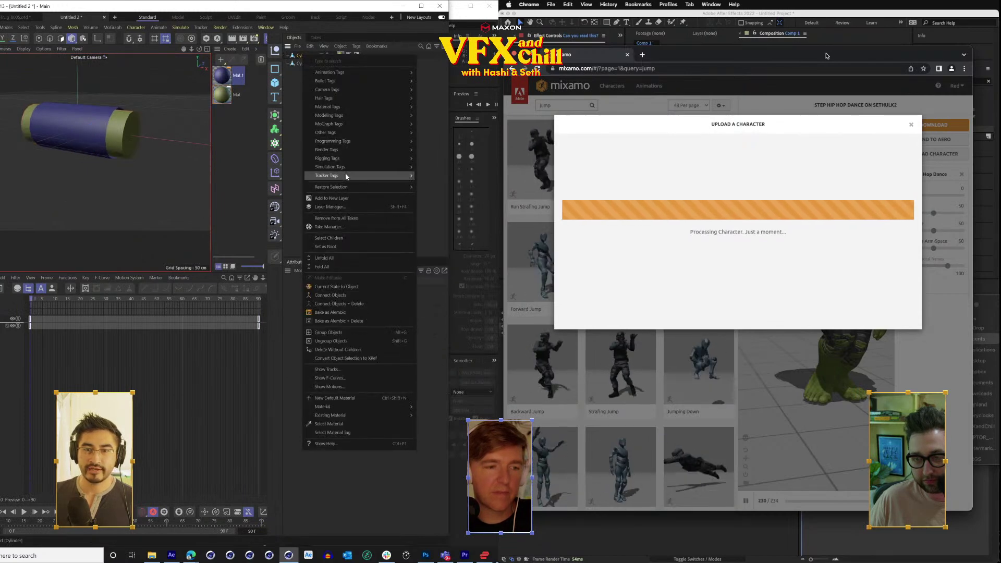
mouse_move(346, 173)
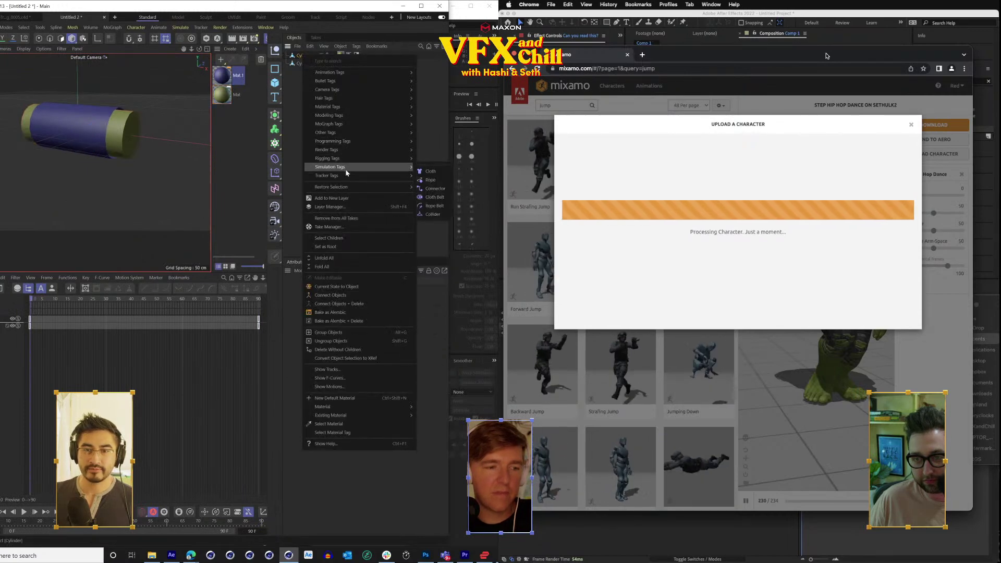
left_click(433, 215)
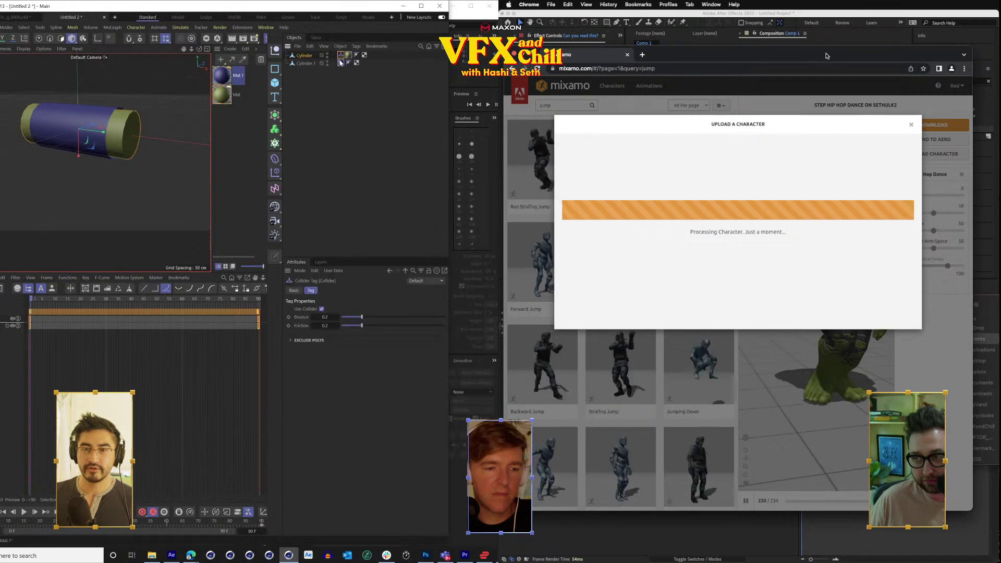
Add a Cloth simulation tag to the blue cylinder.
left_click(306, 63)
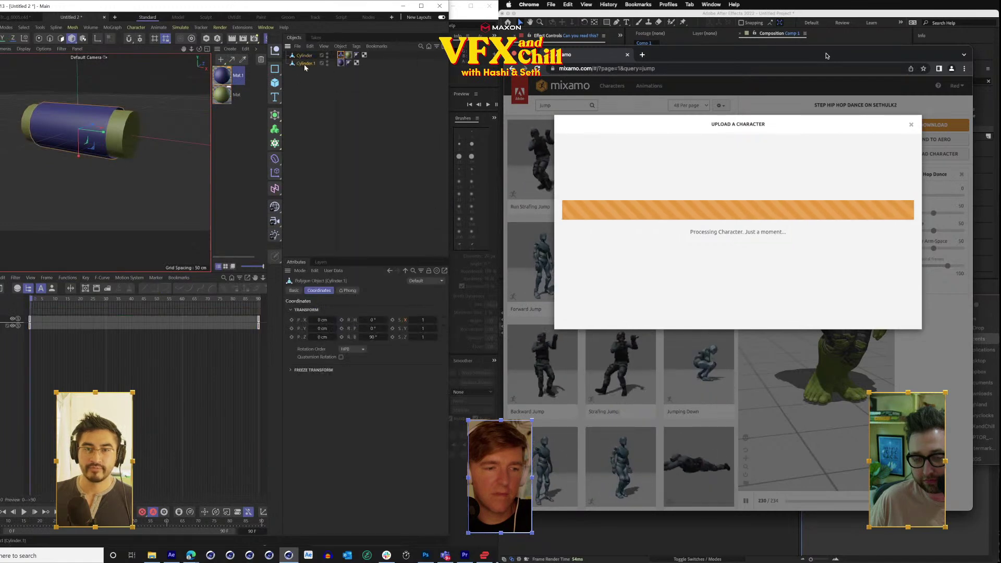
left_click(340, 63)
scroll(94, 137, "up", 3)
left_click_drag(94, 137, 111, 125)
scroll(128, 115, "up", 5)
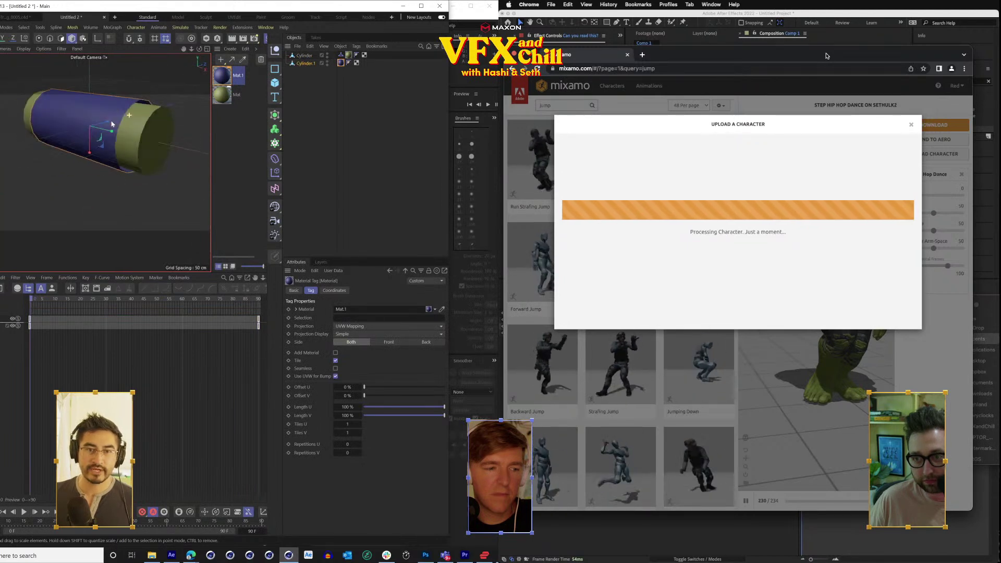
right_click(342, 64)
left_click(315, 66)
right_click(302, 63)
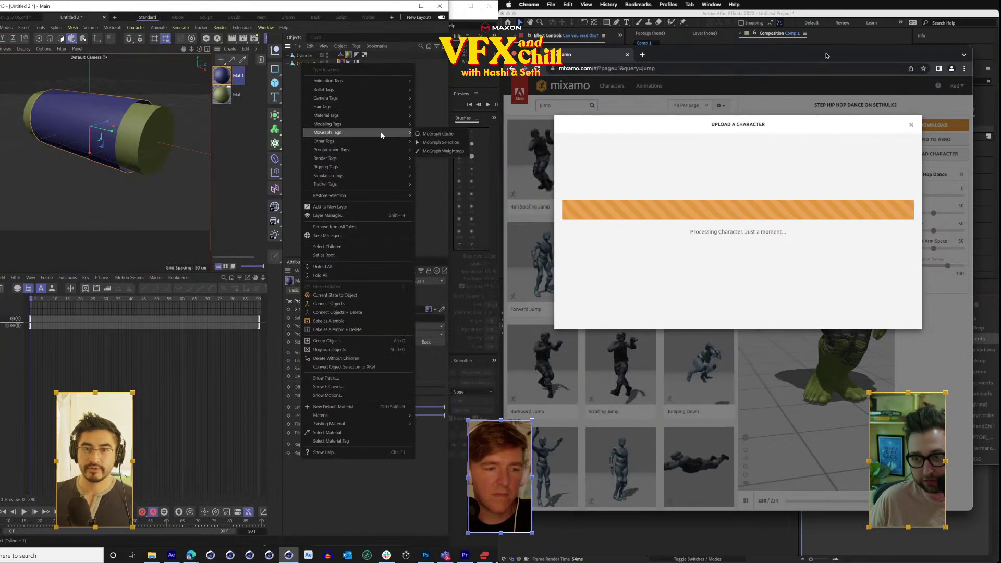
mouse_move(383, 178)
left_click(429, 180)
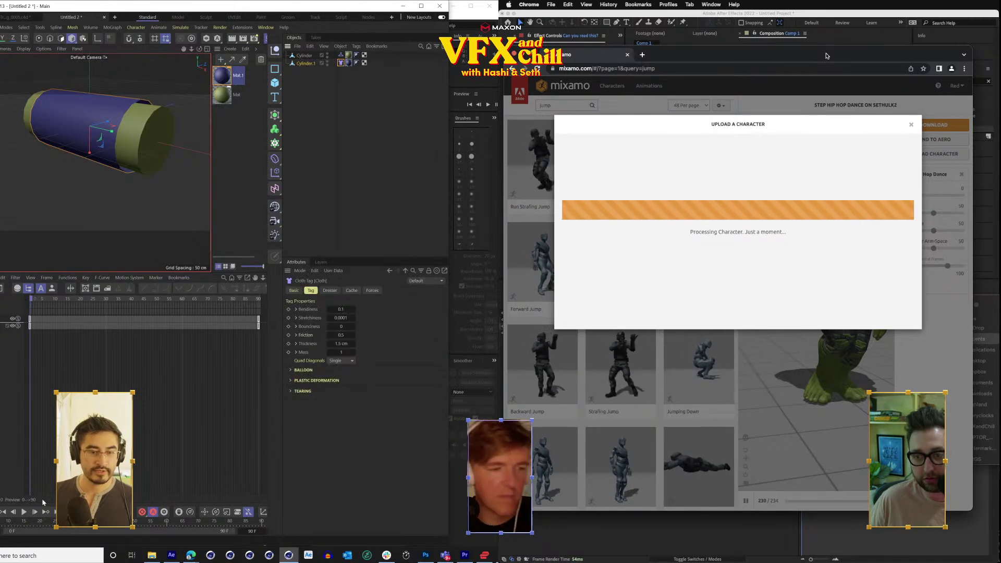
Save the scene as StretchTear01 in the project's ELEMENTS/3D STUFF folder.
key("ctrl+s")
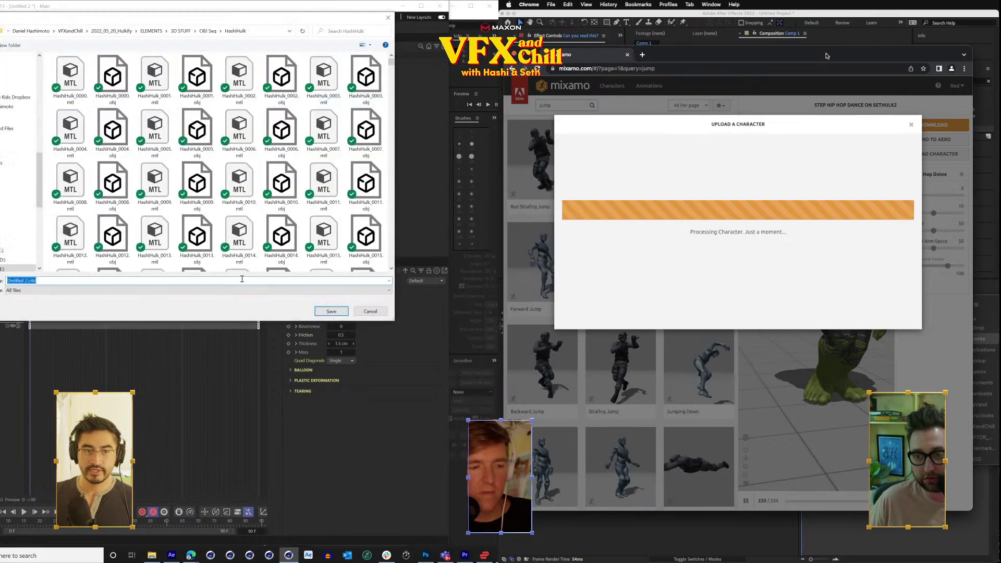
left_click(206, 31)
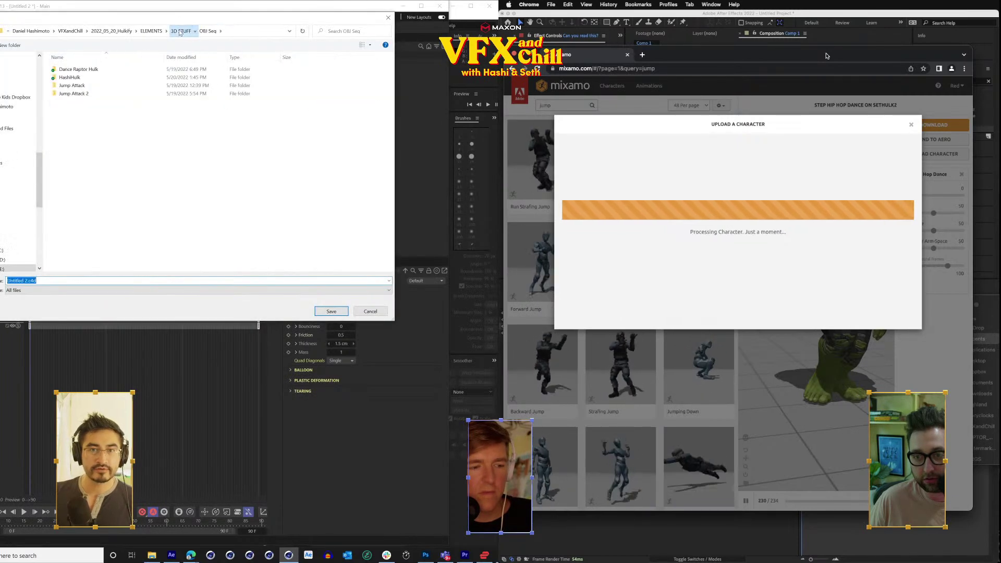
left_click(217, 30)
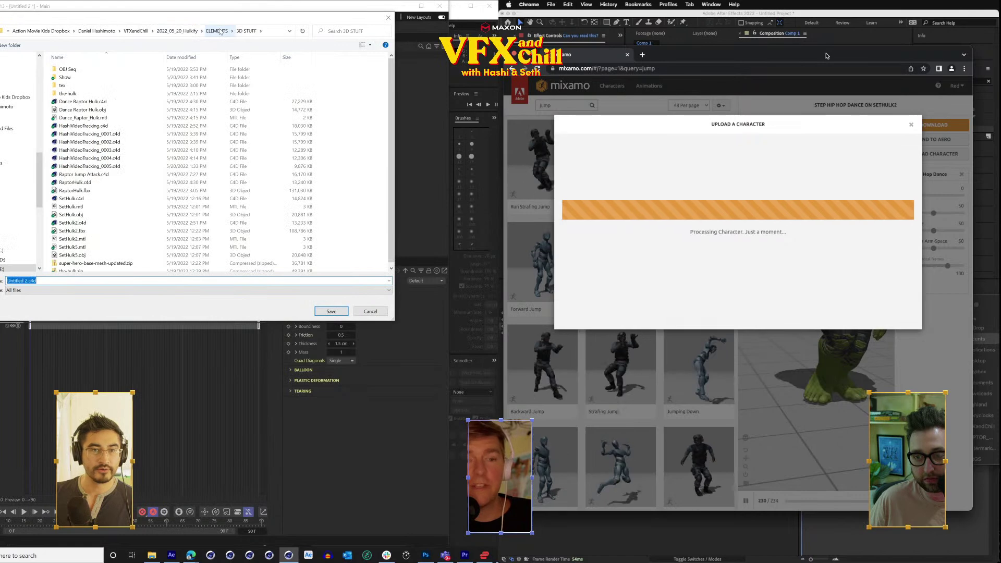
left_click(177, 30)
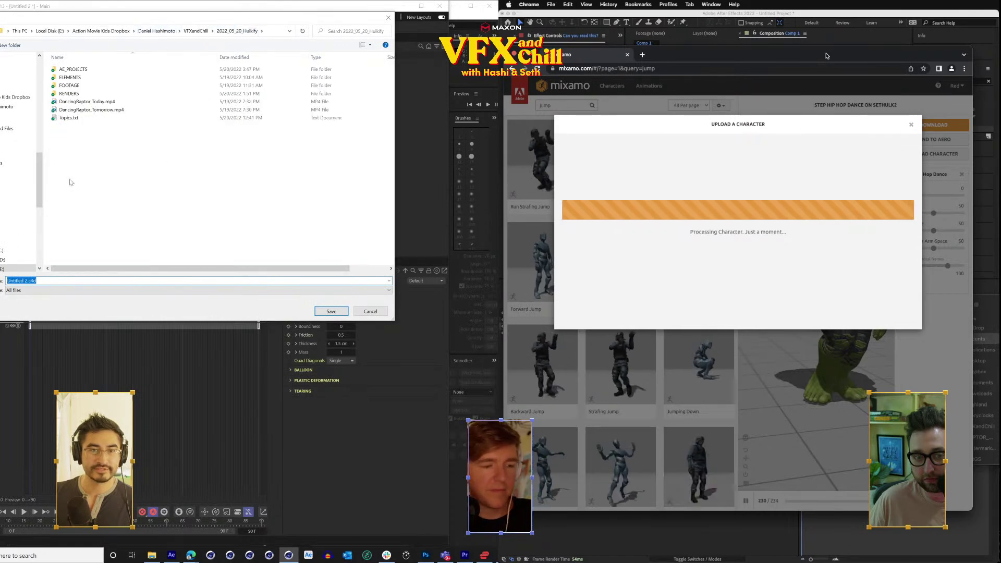
double_click(79, 78)
double_click(71, 77)
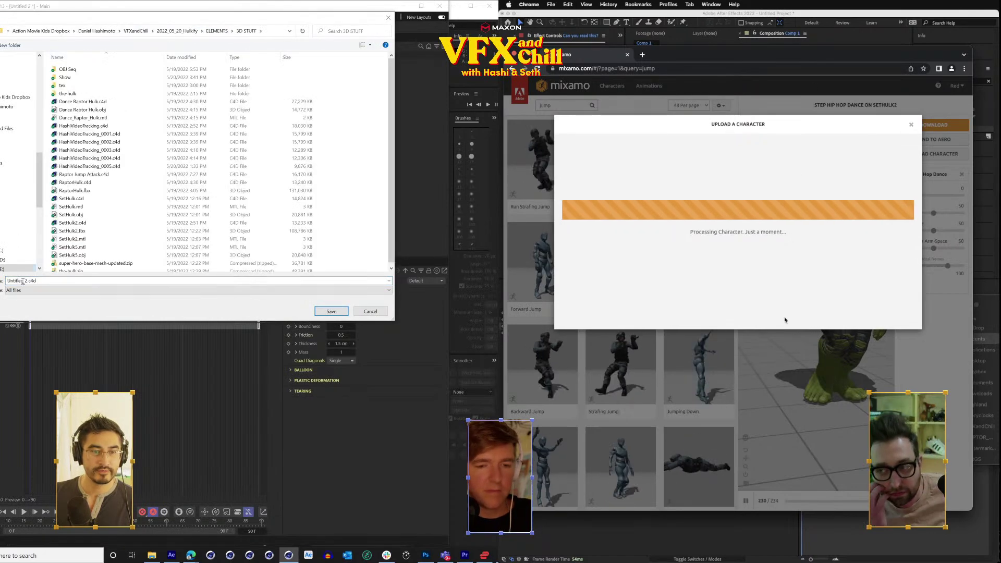
type("Stret")
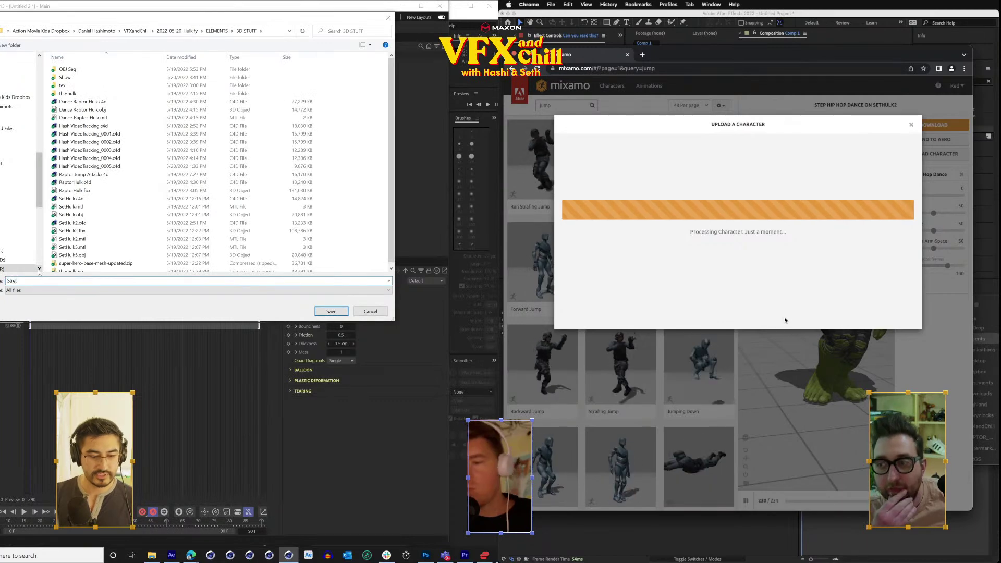
type("chTest")
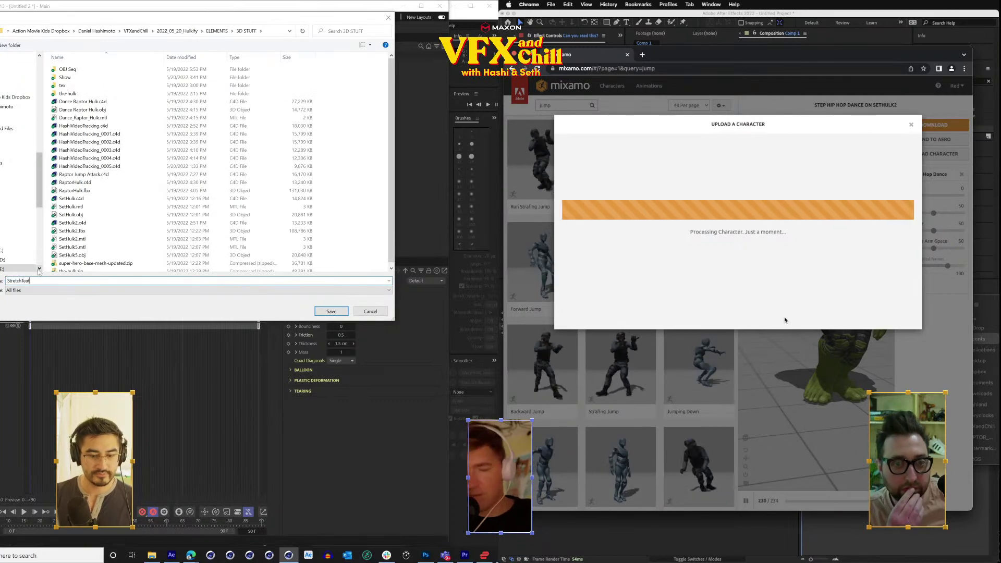
type("01")
key("Return")
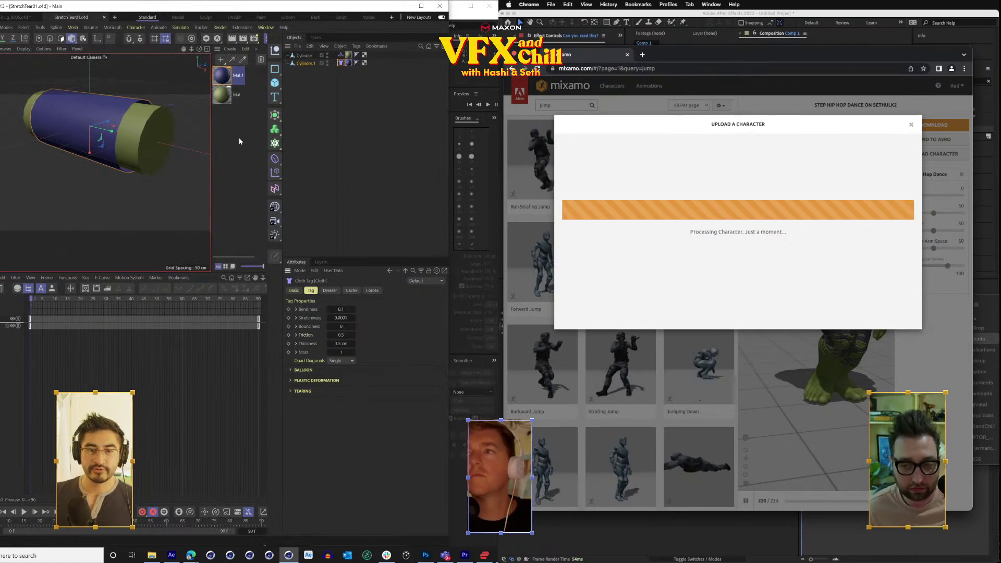
Play the simulation to examine how the blue cloth reacts to the growing green cylinder.
left_click_drag(141, 175, 151, 195)
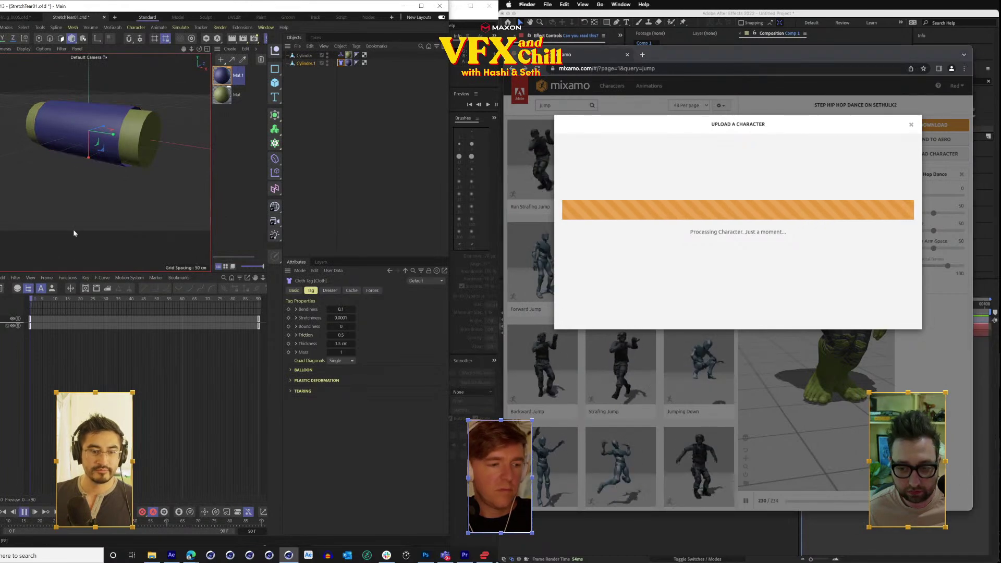
left_click(298, 124)
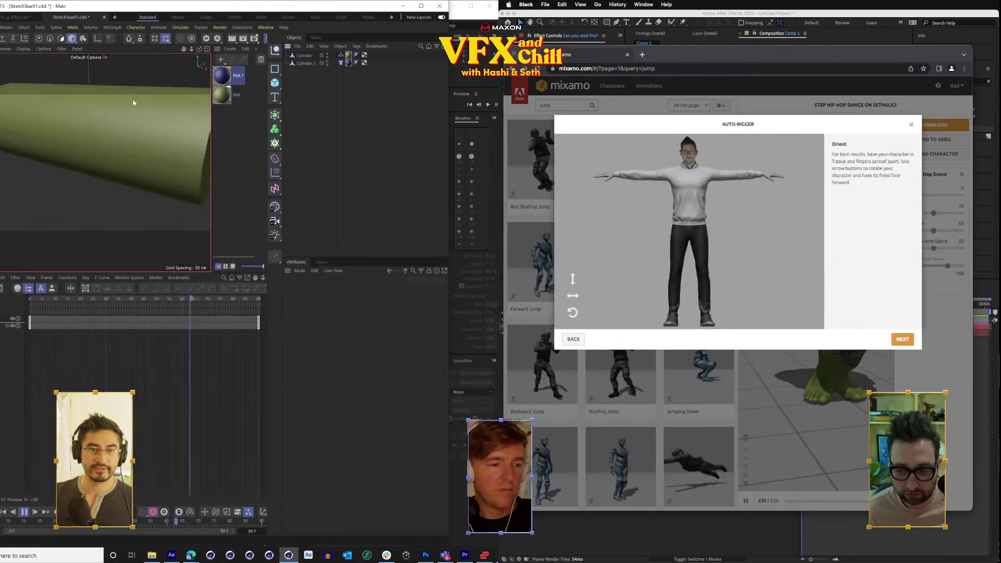
left_click(94, 126)
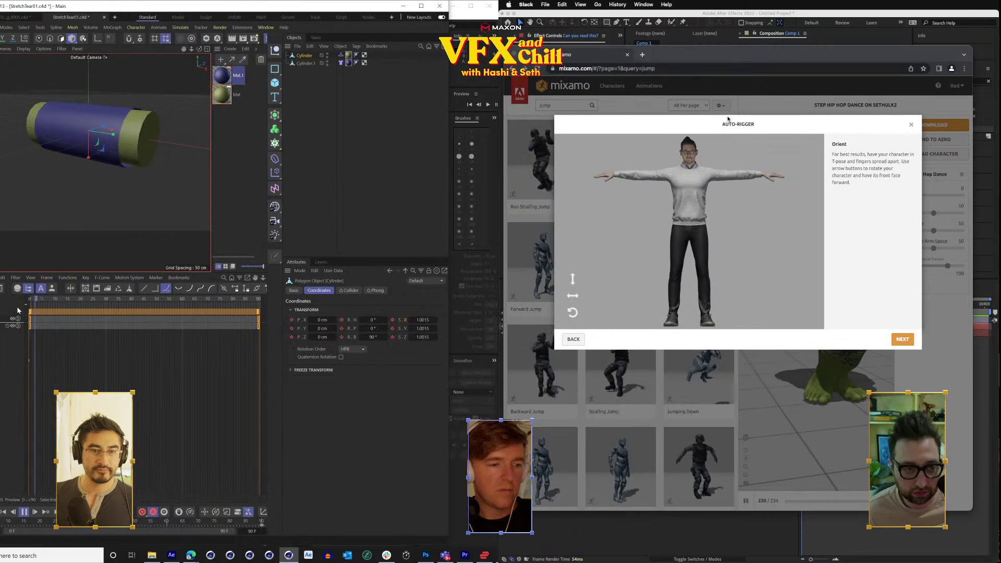
Accept the human character's orientation in the Mixamo auto-rigger and place the chin marker.
left_click(873, 275)
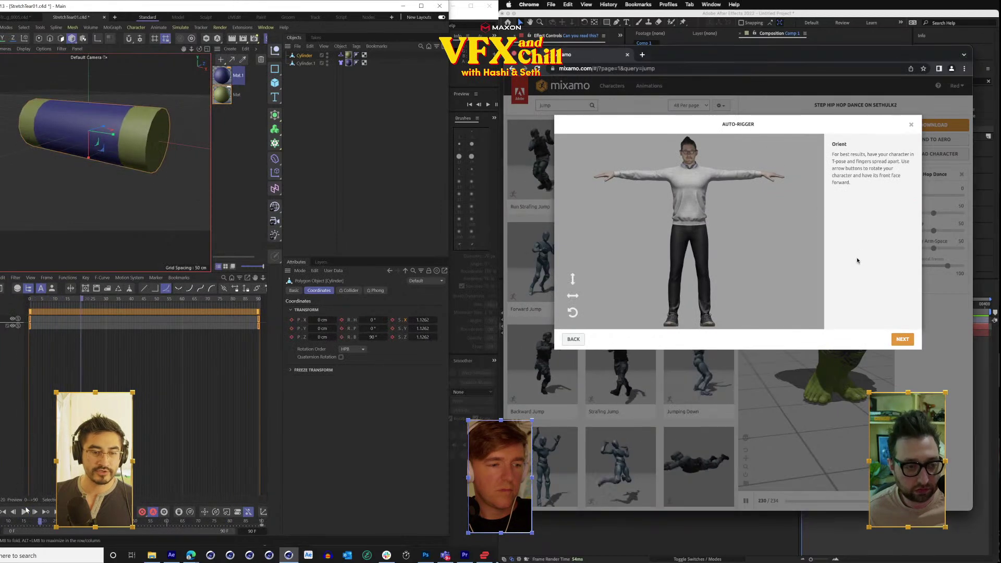
left_click(903, 339)
left_click_drag(594, 236, 689, 163)
Place the wrist and elbow markers on the character, and enable Tearing on the blue cylinder's Cloth tag.
left_click(341, 63)
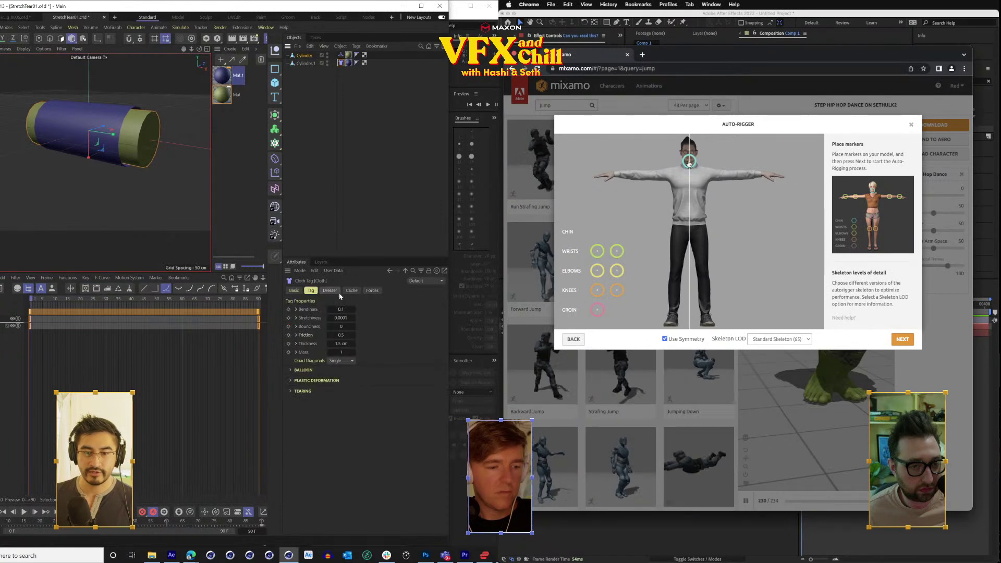
mouse_move(598, 253)
left_mouse_down()
mouse_move(589, 166)
mouse_move(619, 176)
left_mouse_up()
left_click_drag(598, 272, 641, 176)
left_click(291, 391)
Place the knee and groin markers on the human character and start auto-rigging with the Standard Skeleton (65).
left_click_drag(596, 293, 676, 277)
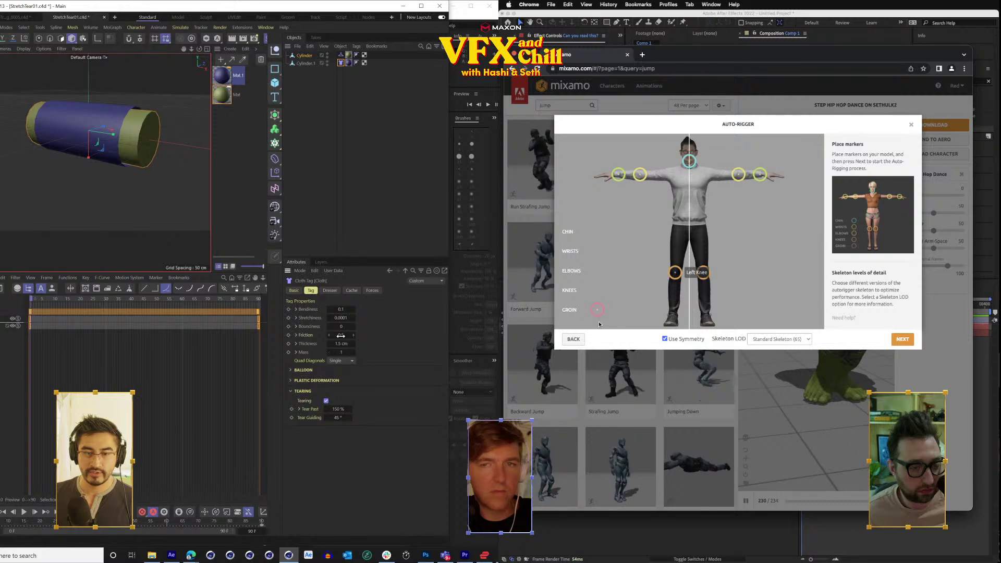
mouse_move(597, 311)
left_mouse_down()
mouse_move(677, 236)
mouse_move(688, 237)
left_mouse_up()
left_click(314, 63)
left_click(349, 63)
left_click(903, 339)
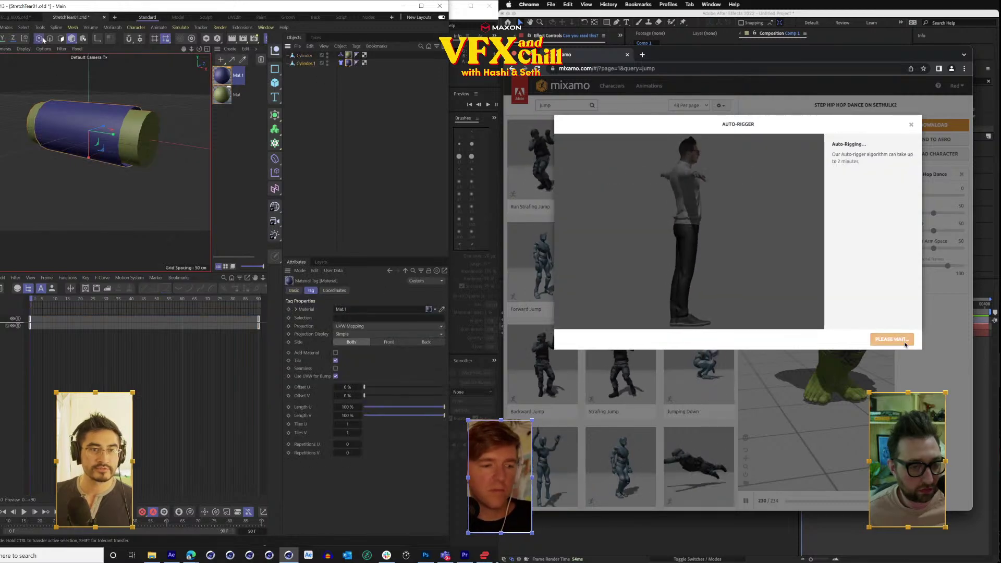
Switch to point mode and open the blue cylinder's Cloth tag settings.
left_click(41, 39)
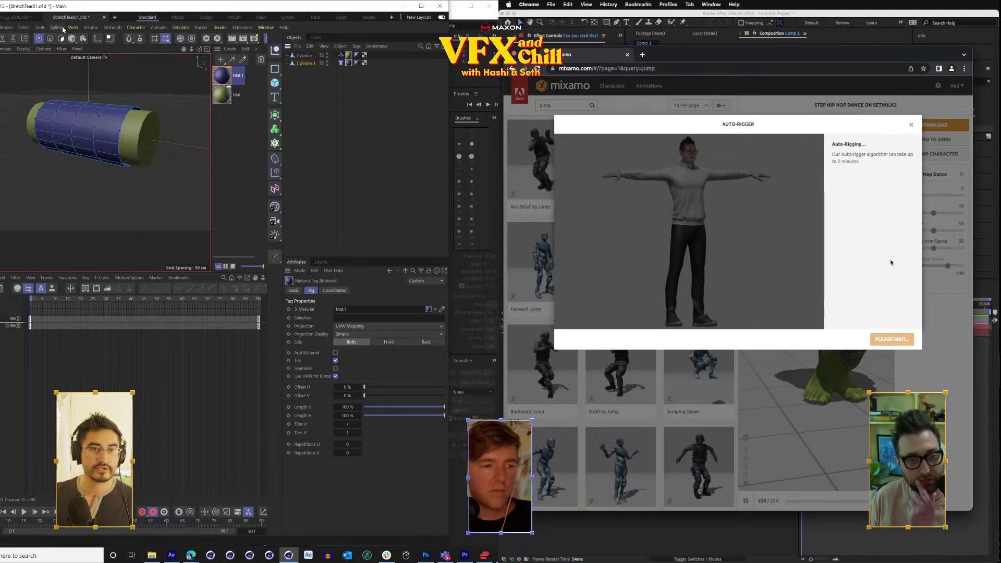
left_click(340, 63)
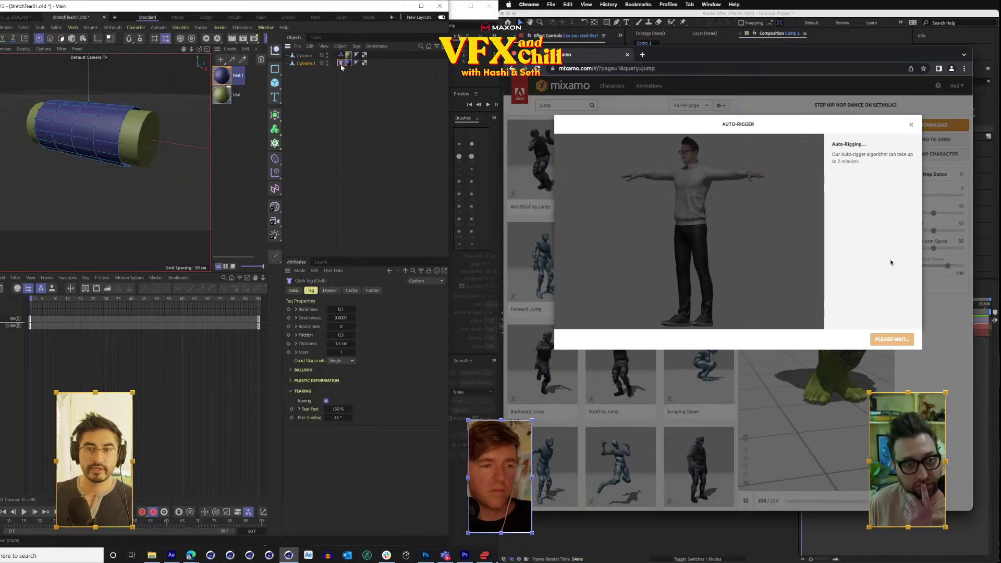
right_click(302, 63)
key("Escape")
right_click(341, 63)
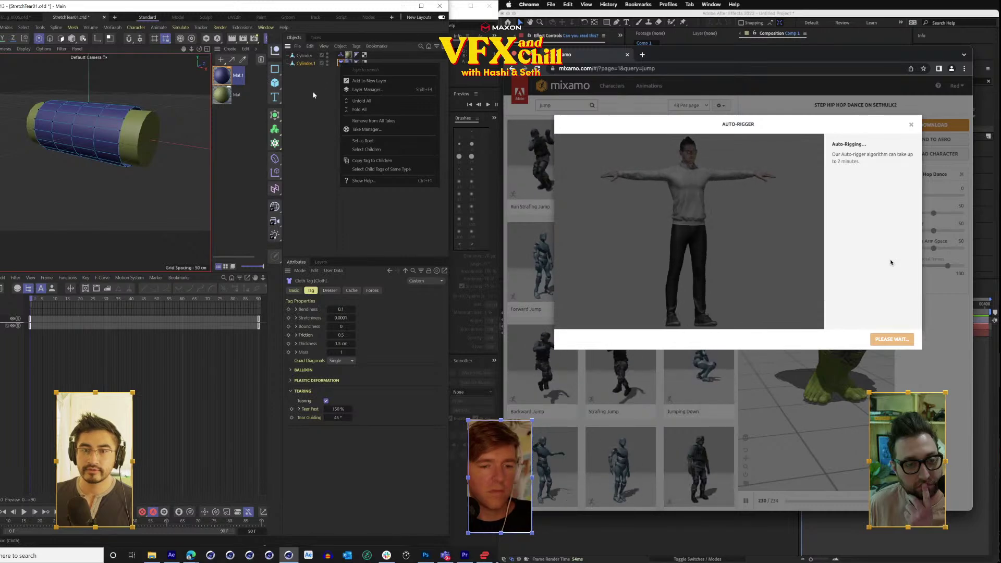
key("Escape")
Make the blue cloth cylinder's mesh denser by applying Poke Polygons twice.
left_click(309, 67)
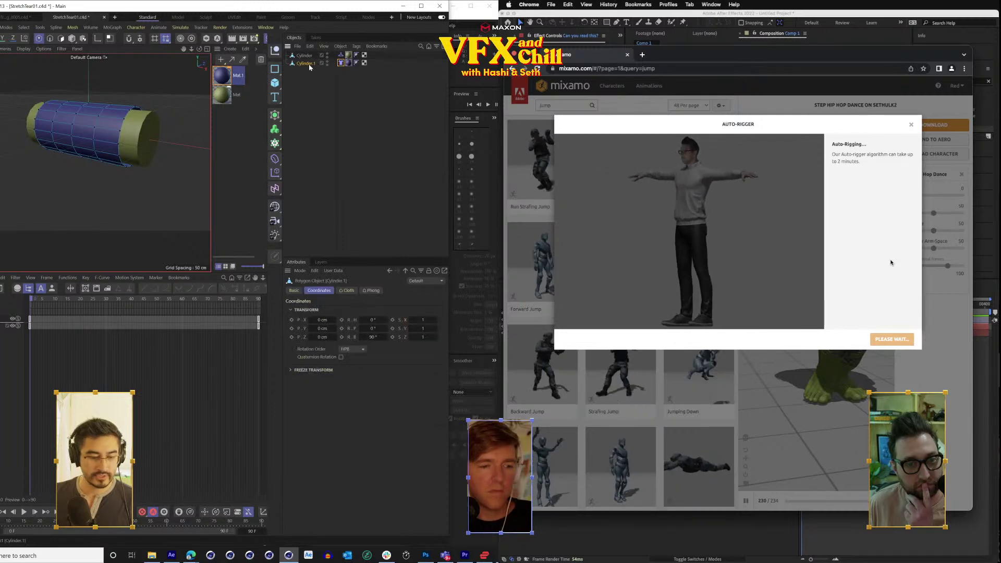
key("ctrl+d")
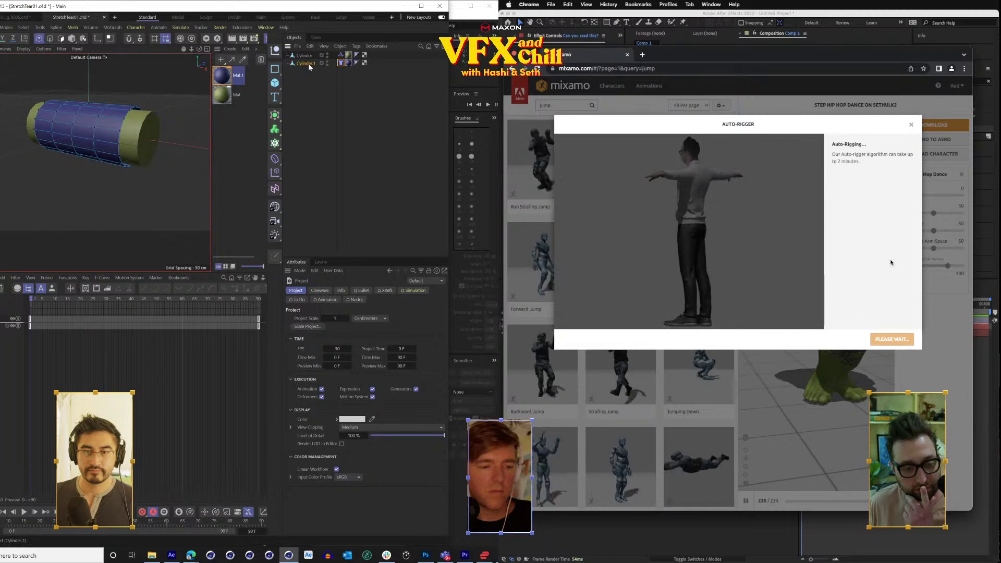
left_click(309, 67)
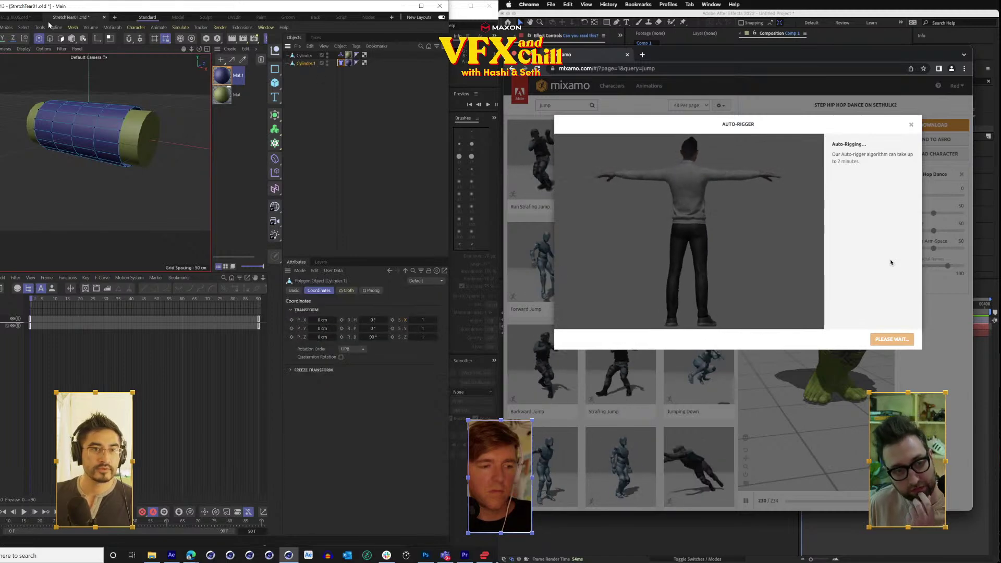
left_click(73, 27)
mouse_move(146, 108)
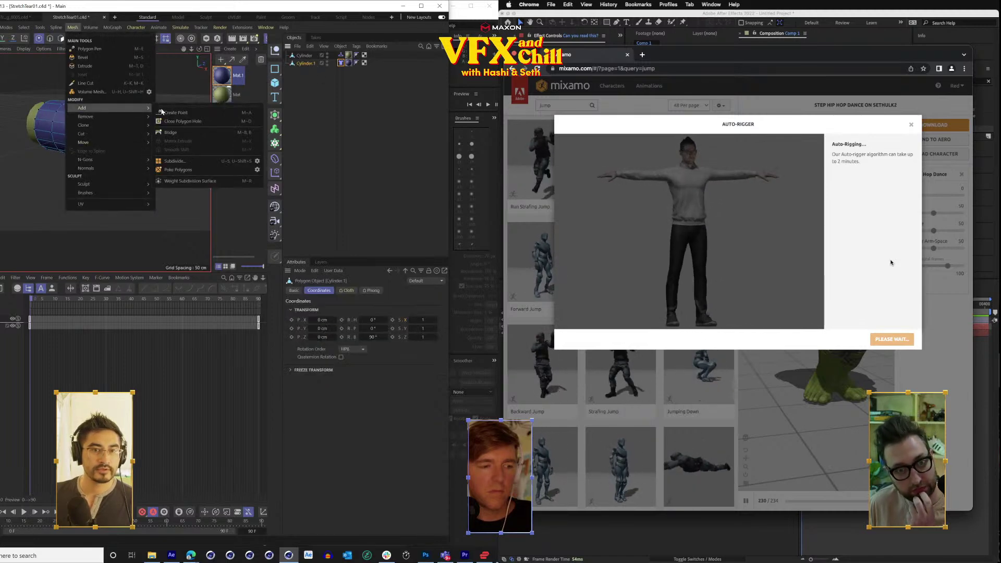
left_click(198, 170)
left_click(73, 27)
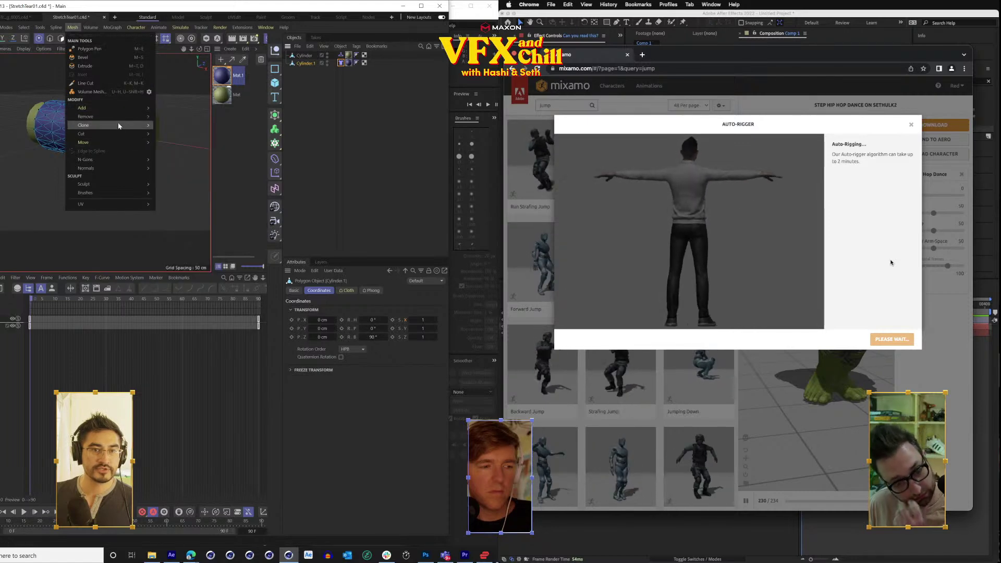
mouse_move(132, 111)
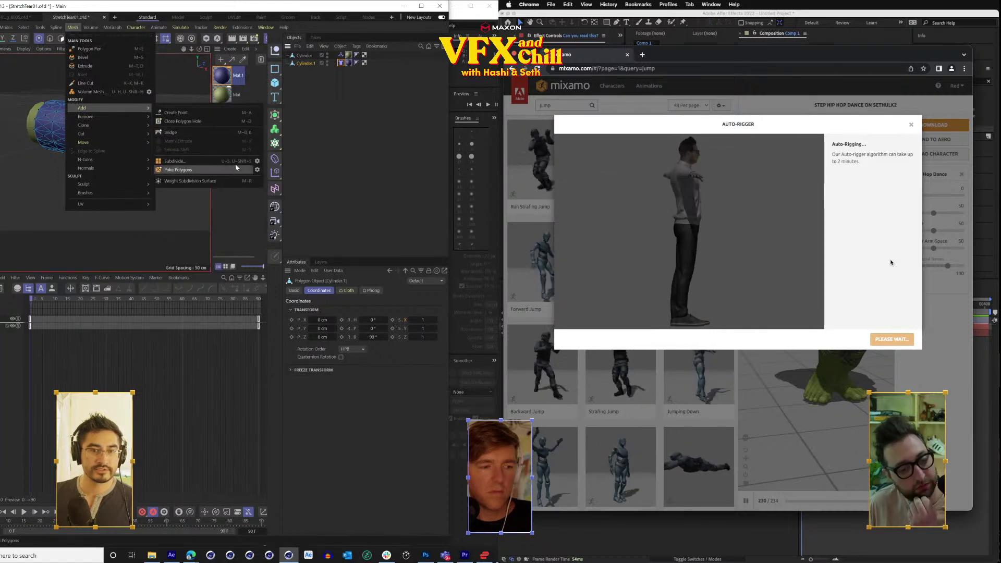
left_click(236, 165)
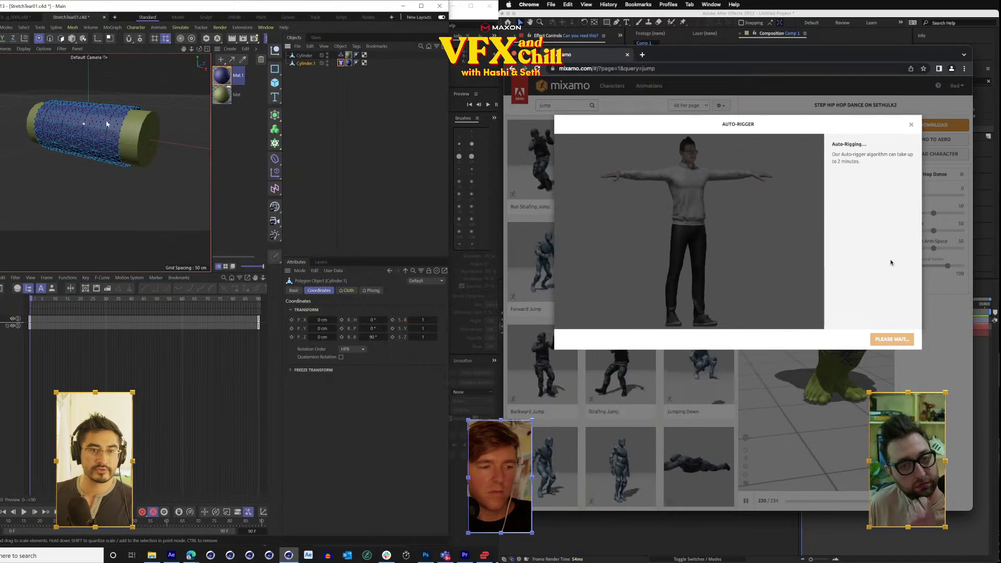
Show the blue cylinder's cloth properties and play the simulation to examine how the cloth tears.
left_click(336, 67)
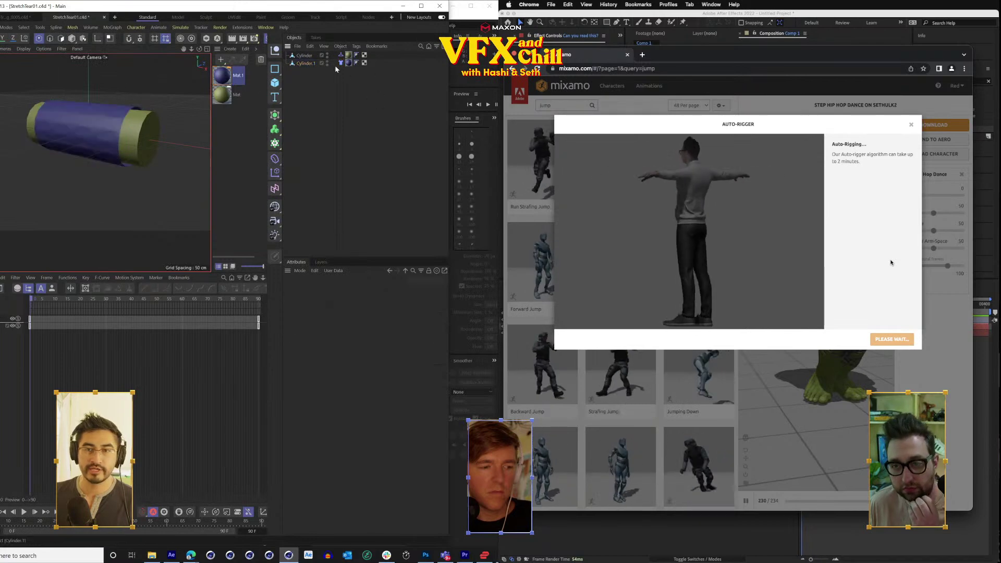
left_click(303, 64)
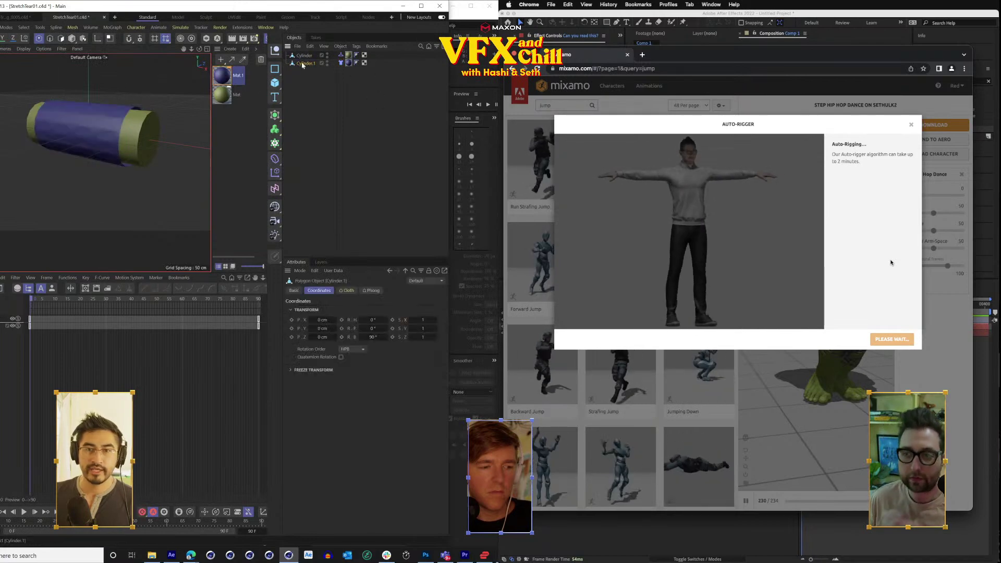
left_click(347, 290)
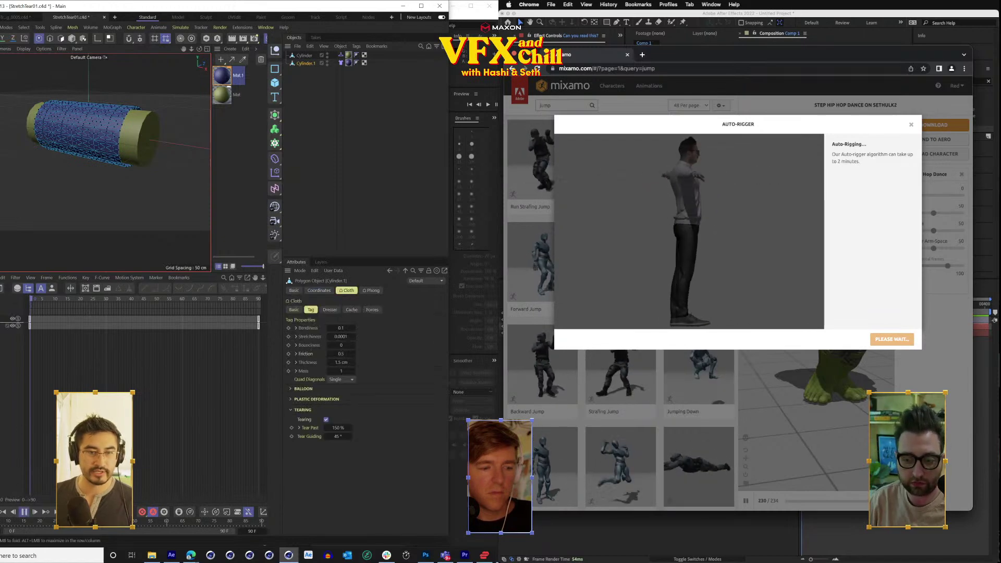
left_click(202, 167)
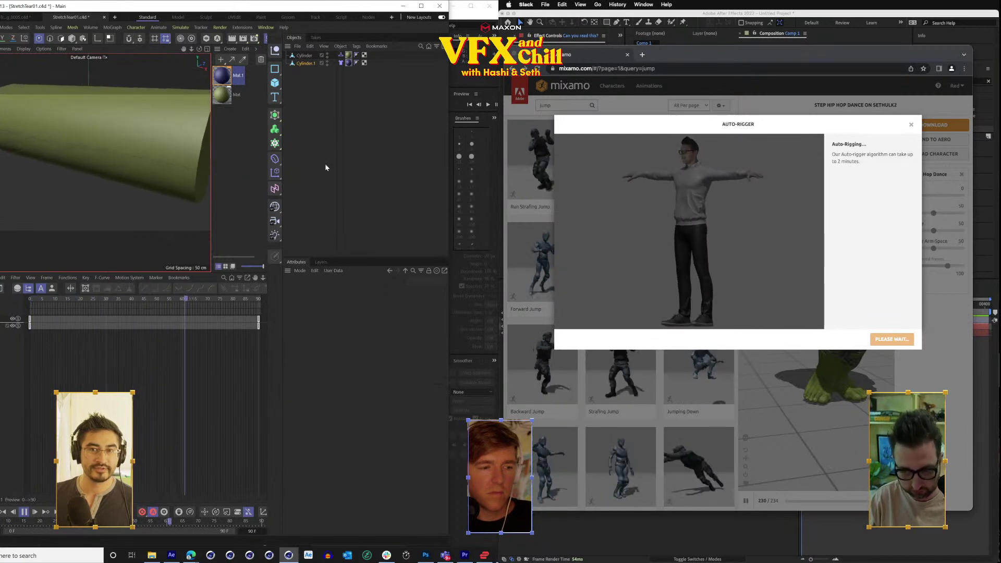
left_click(340, 63)
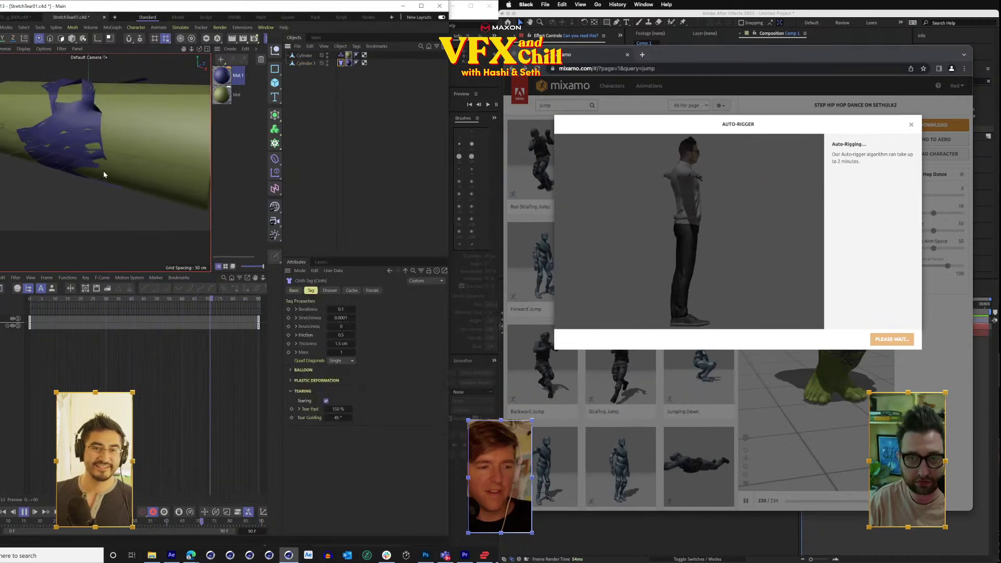
Replay the simulation from the start and examine the cloth on the growing cylinder from farther away, finishing at frame 0.
scroll(97, 184, "down", 2)
scroll(98, 188, "down", 2)
left_click_drag(98, 188, 182, 174)
mouse_move(71, 175)
left_mouse_down()
mouse_move(102, 209)
mouse_move(86, 241)
mouse_move(138, 211)
mouse_move(155, 161)
mouse_move(146, 173)
mouse_move(35, 191)
mouse_move(89, 169)
left_mouse_up()
left_click(136, 171)
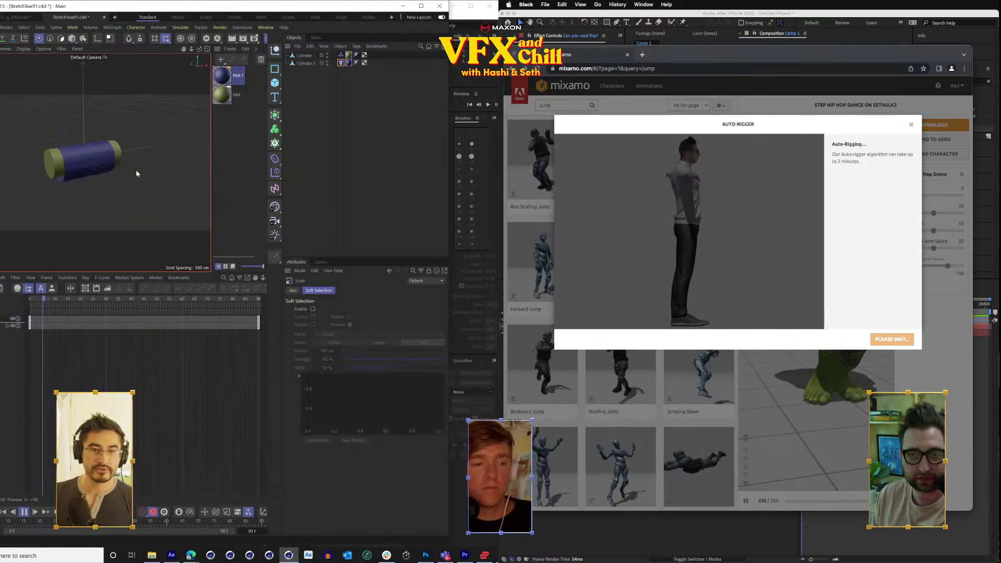
key("space")
left_click(110, 165)
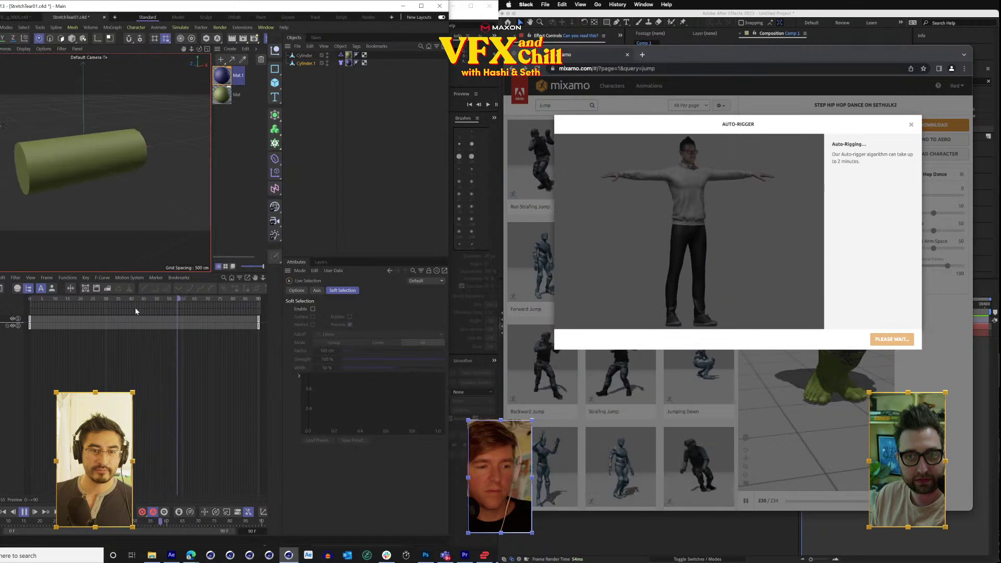
left_click_drag(133, 299, 21, 311)
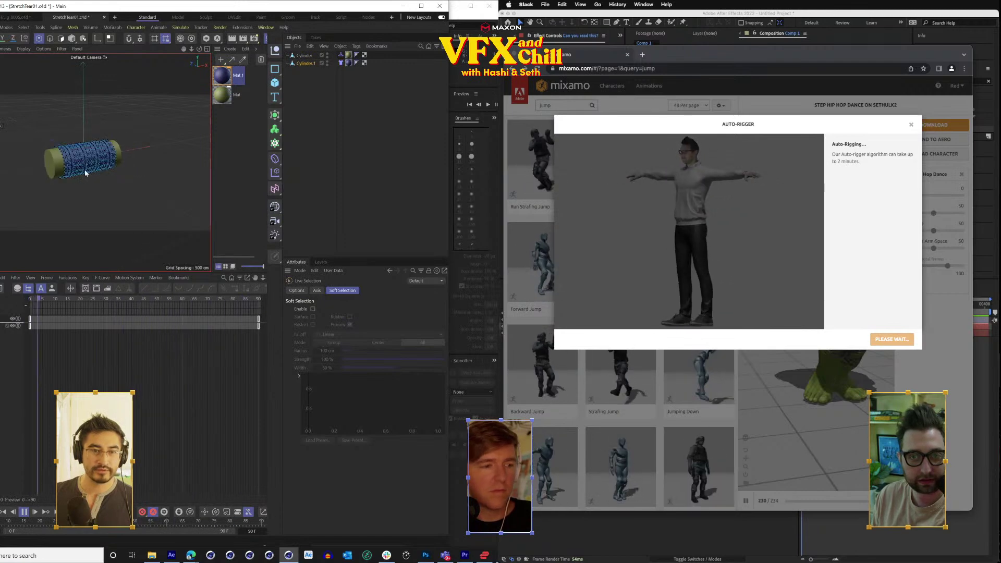
key("t")
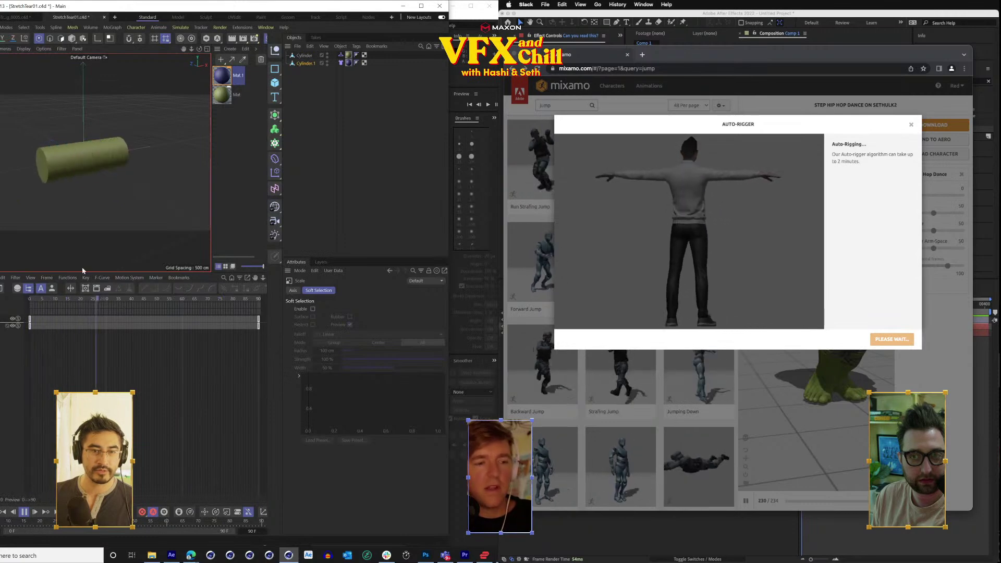
key("space")
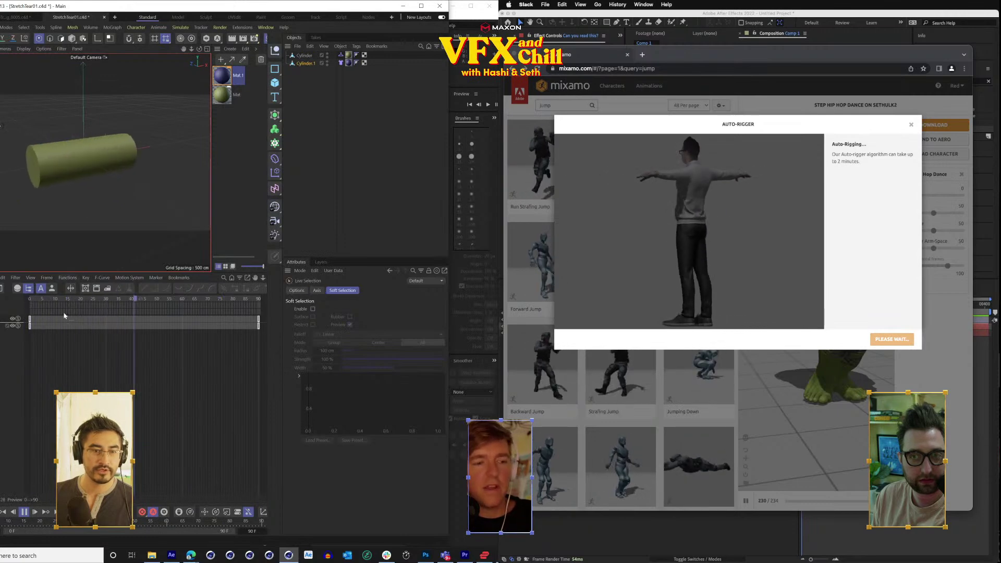
left_click(25, 512)
left_click_drag(52, 300, 28, 299)
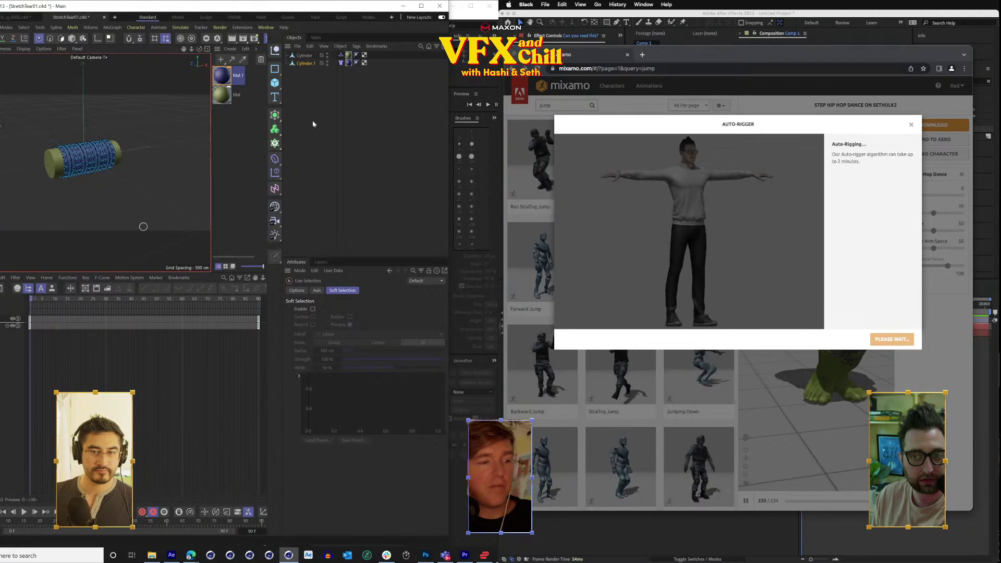
Widen the Cinema 4D window to enlarge the viewport and frame both cylinders up close.
left_click(348, 63)
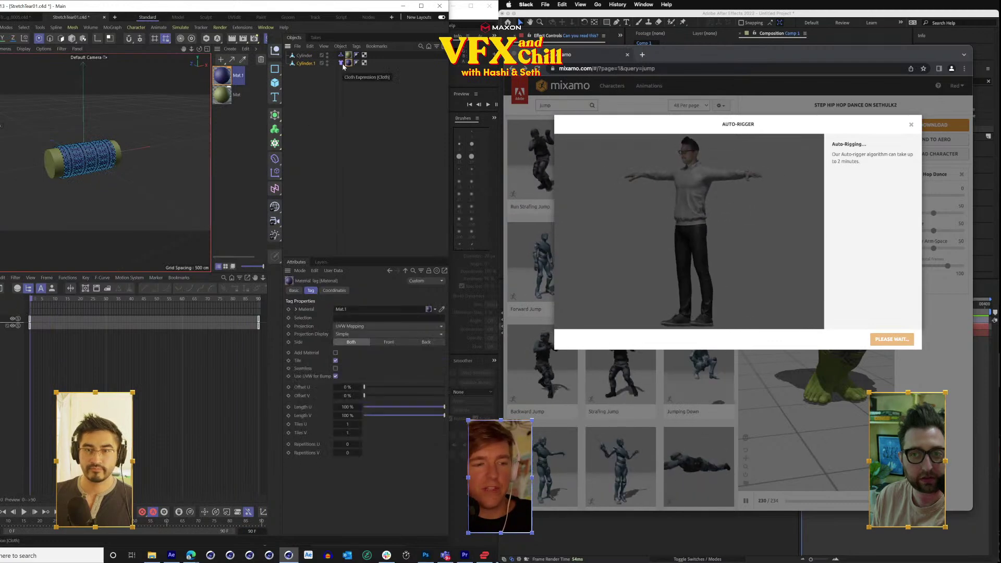
left_click(331, 91)
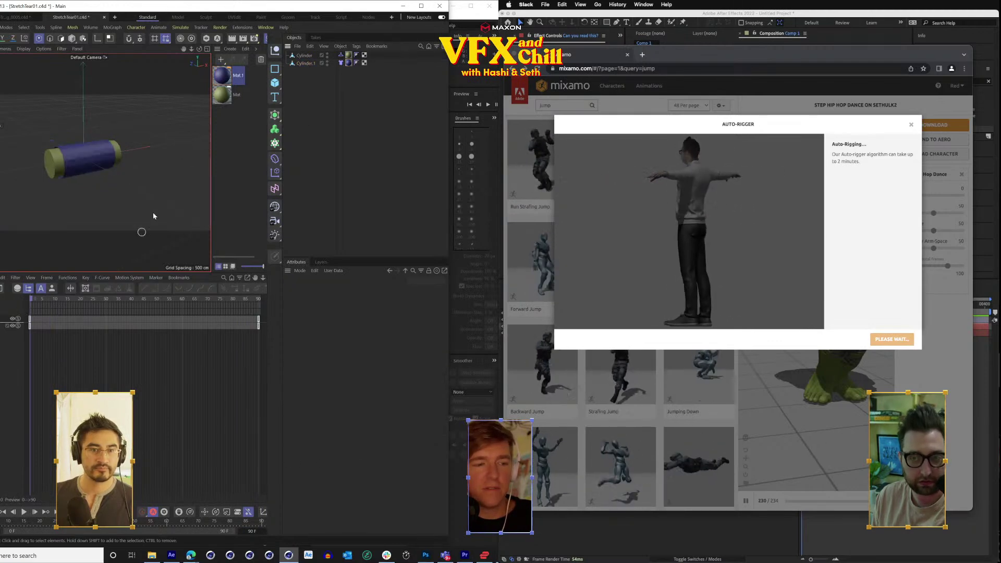
scroll(163, 191, "up", 5)
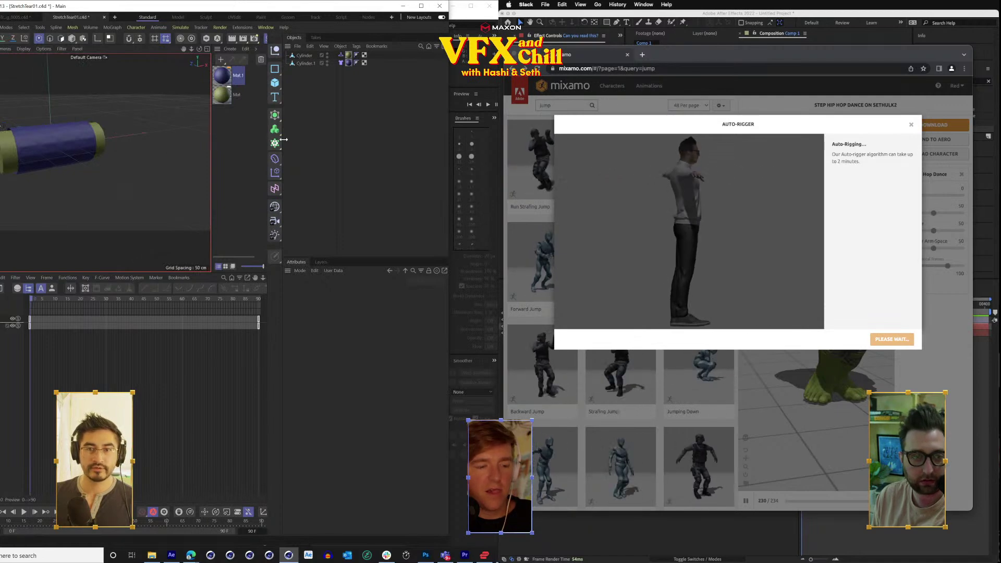
left_click_drag(450, 104, 761, 104)
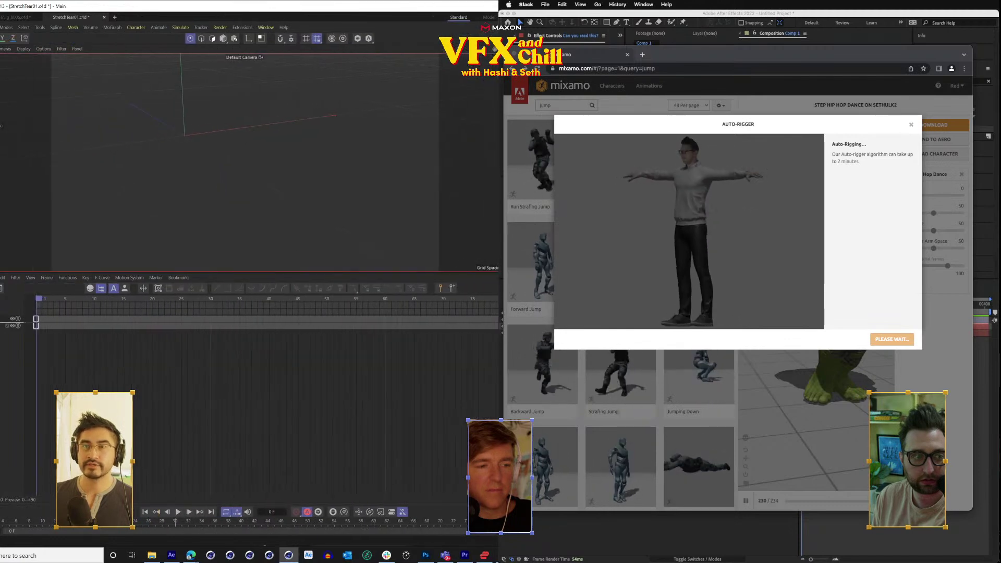
left_click_drag(228, 187, 313, 219)
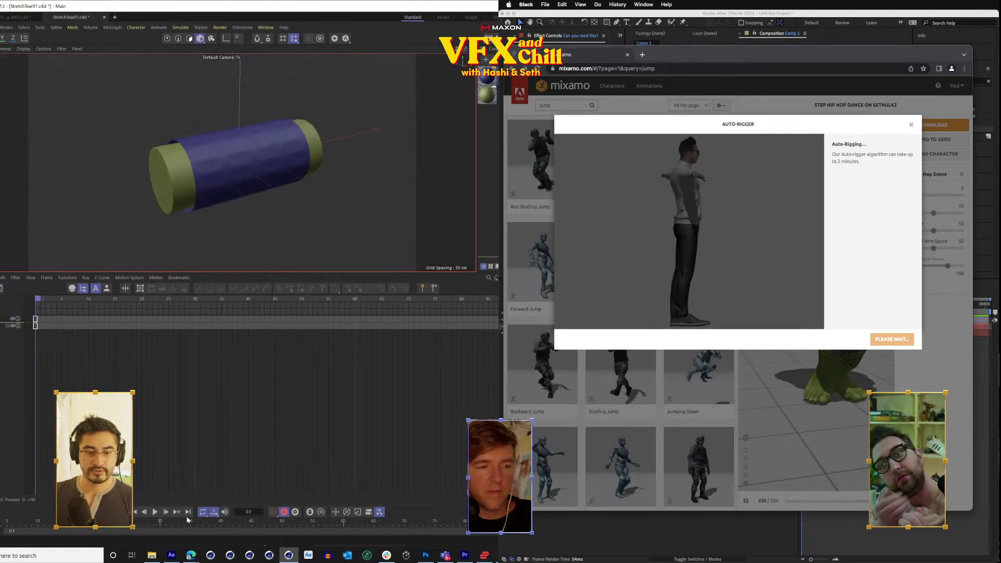
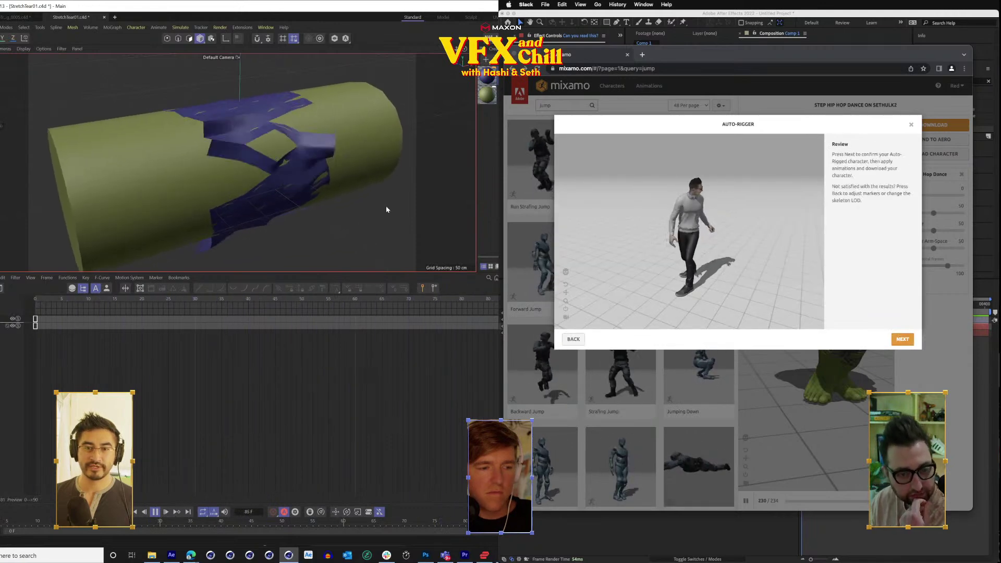
Accept the auto-rigged human character in Mixamo and load it for animation.
left_click(901, 341)
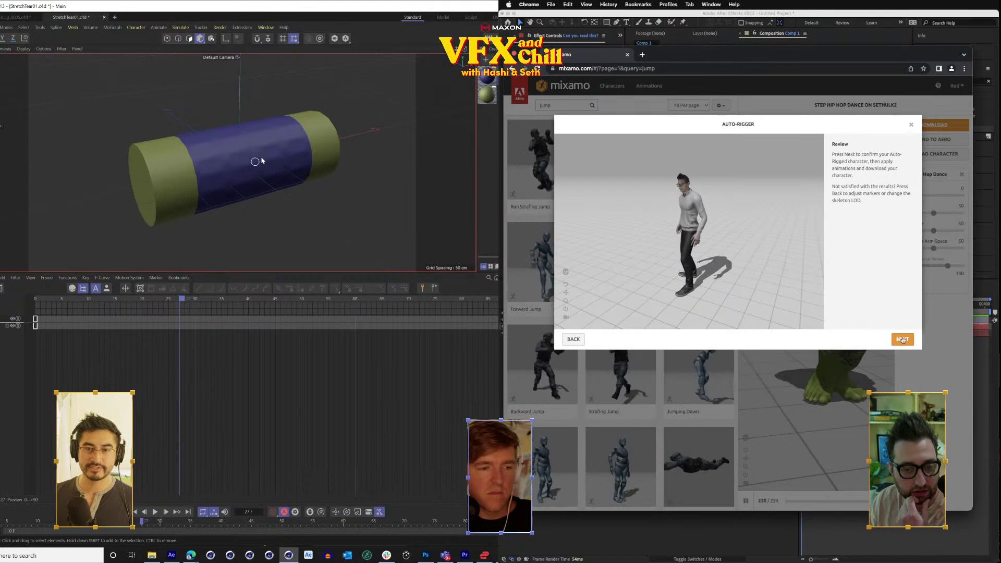
left_click(902, 340)
left_click(903, 340)
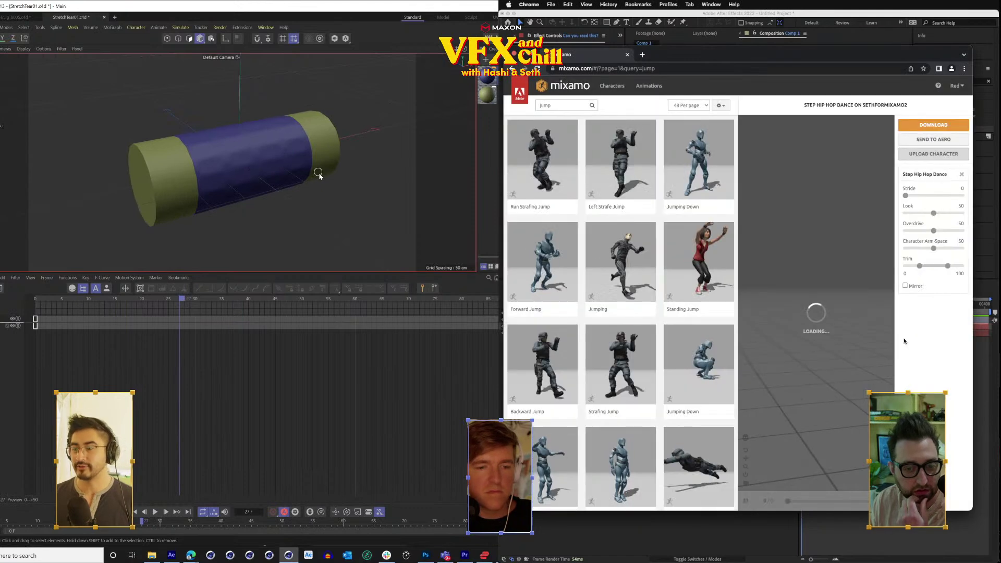
Select the blue cylinder in Cinema 4D and view both cylinders from another angle.
left_click_drag(319, 184, 270, 222)
scroll(687, 263, "down", 10)
scroll(690, 266, "up", 10)
left_click(209, 149)
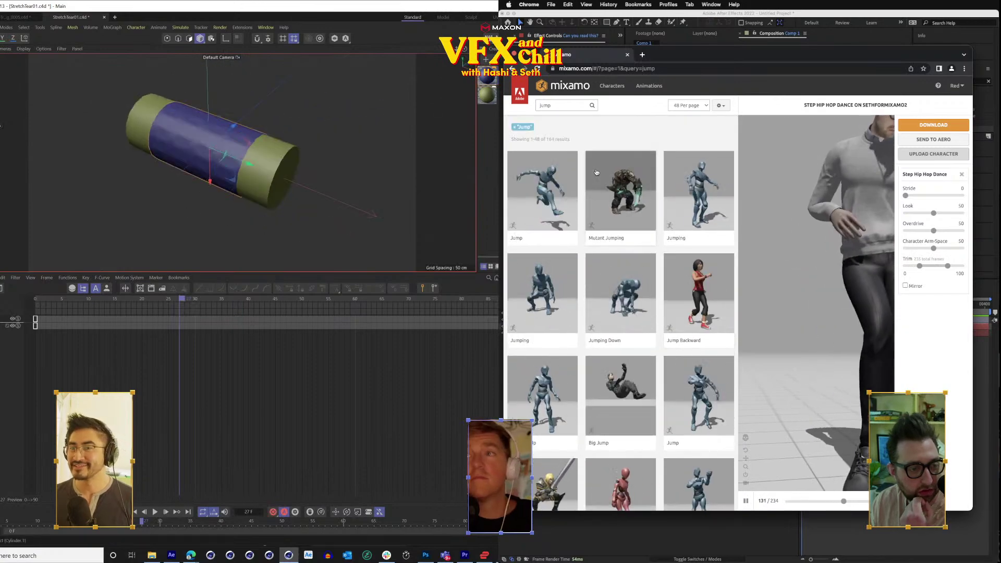
Search the Mixamo animations for "jump attack" and apply the Jump Attack animation to the human character.
left_click(568, 105)
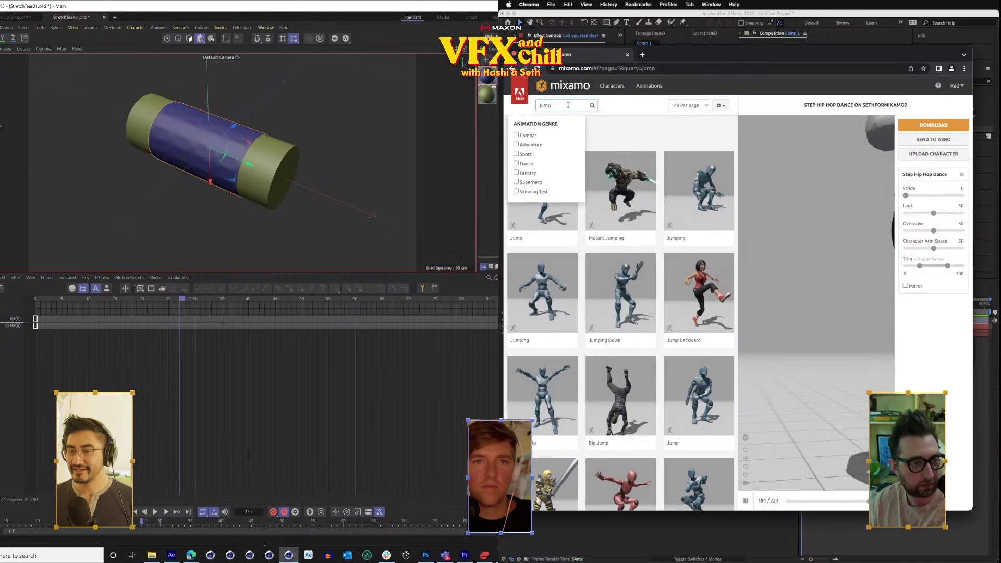
type("attack")
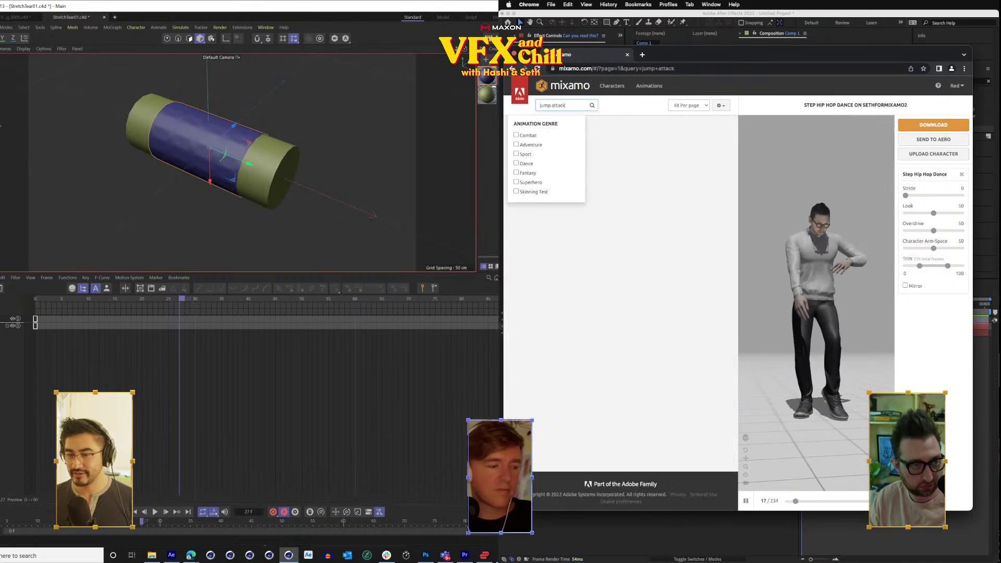
left_click(560, 217)
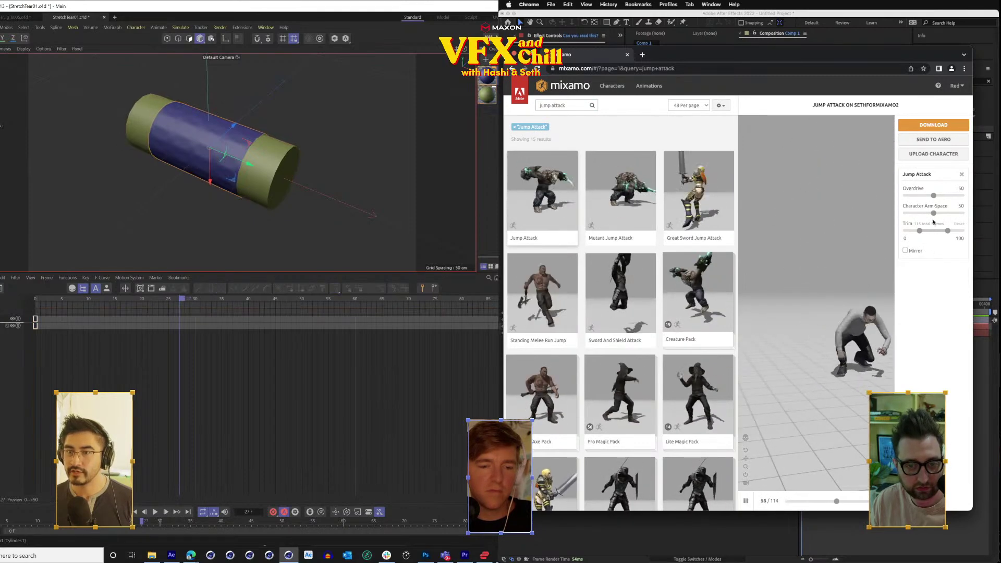
Set the Jump Attack's Character Arm-Space to 9 and return the Cinema 4D timeline to frame 0.
left_click_drag(932, 214, 911, 214)
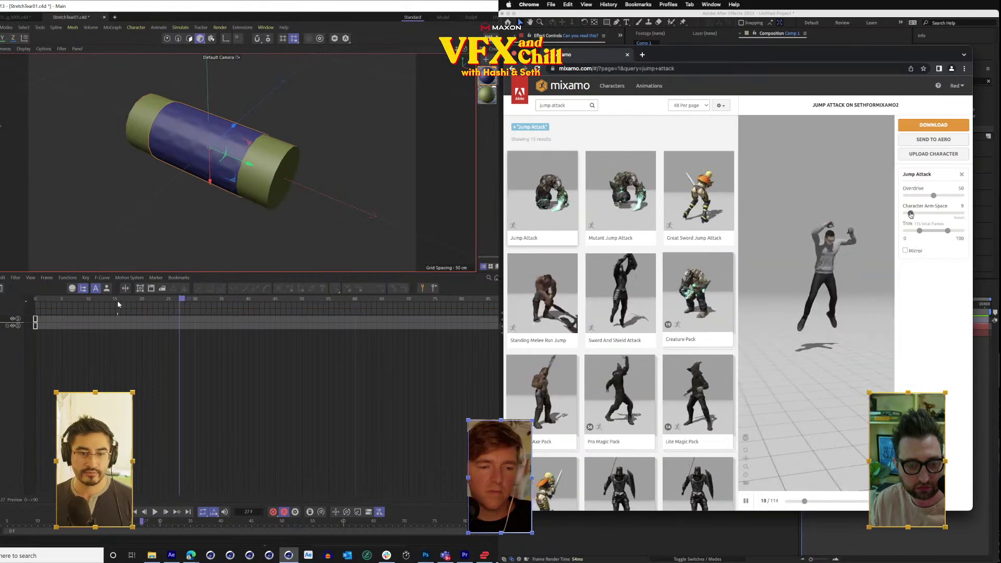
left_click_drag(117, 302, 35, 300)
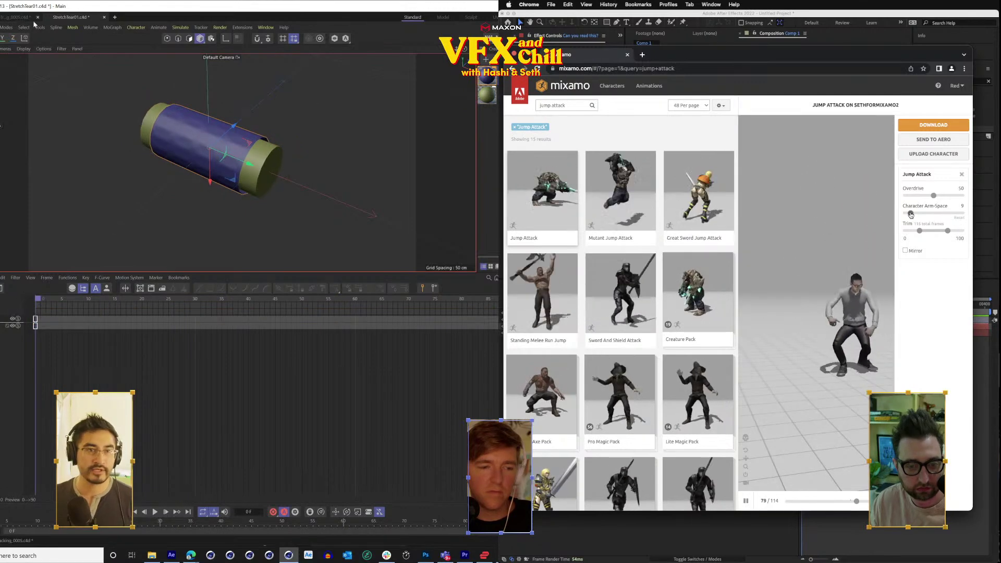
Paint a vertex map of winding strokes around the blue cylinder in Cinema 4D with the Paint Tool.
left_click(71, 27)
mouse_move(110, 194)
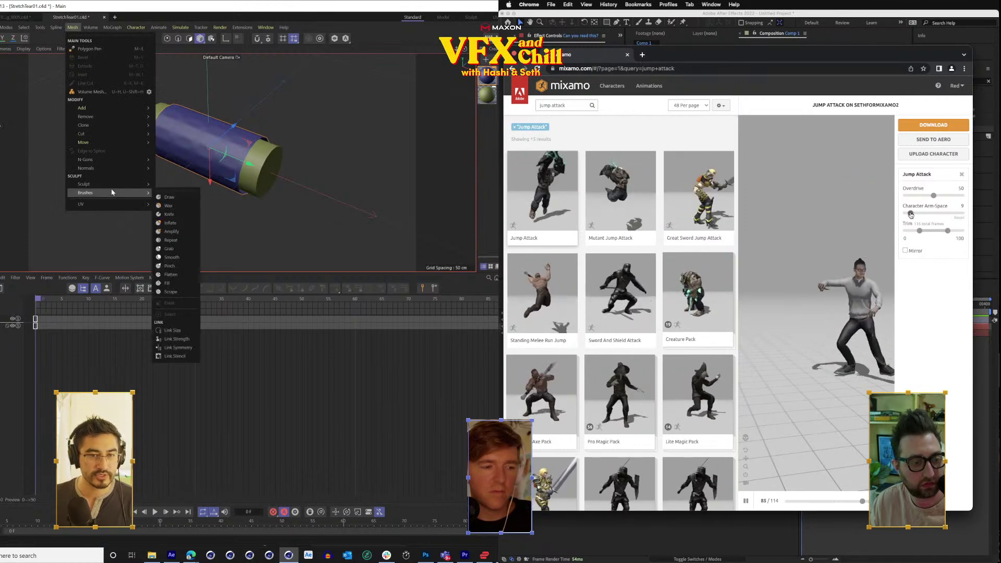
scroll(629, 407, "down", 5)
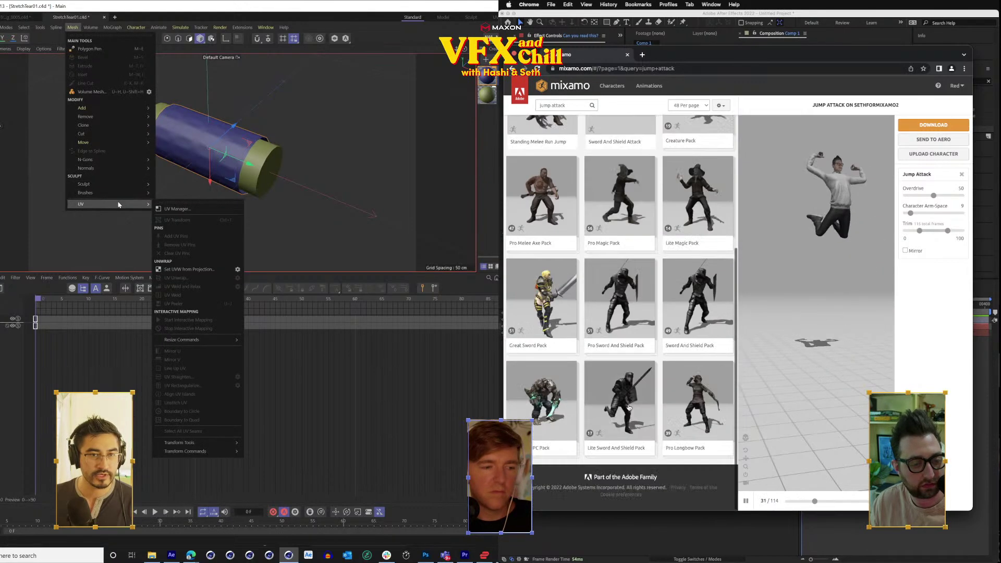
left_click(39, 27)
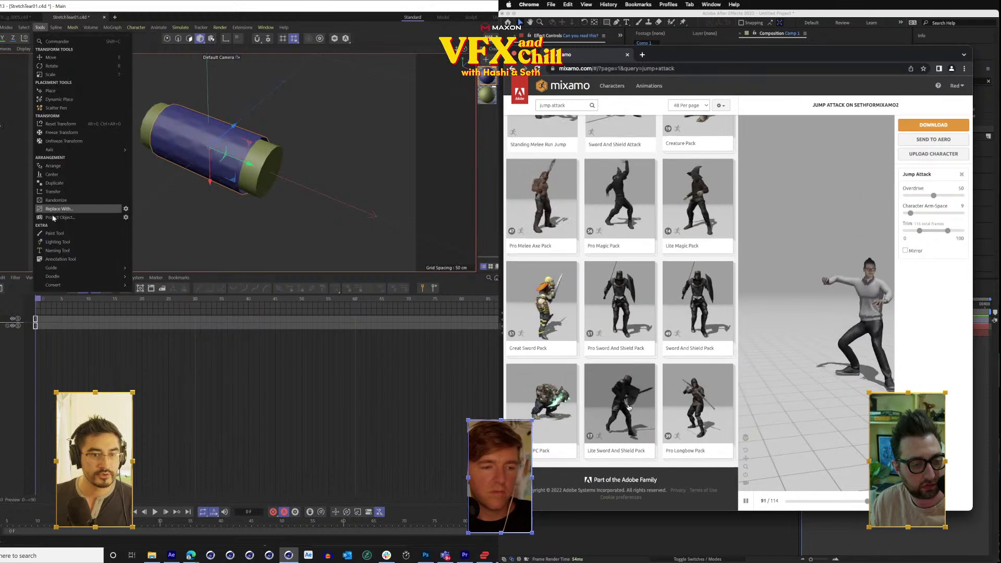
scroll(629, 407, "up", 10)
left_click(241, 158)
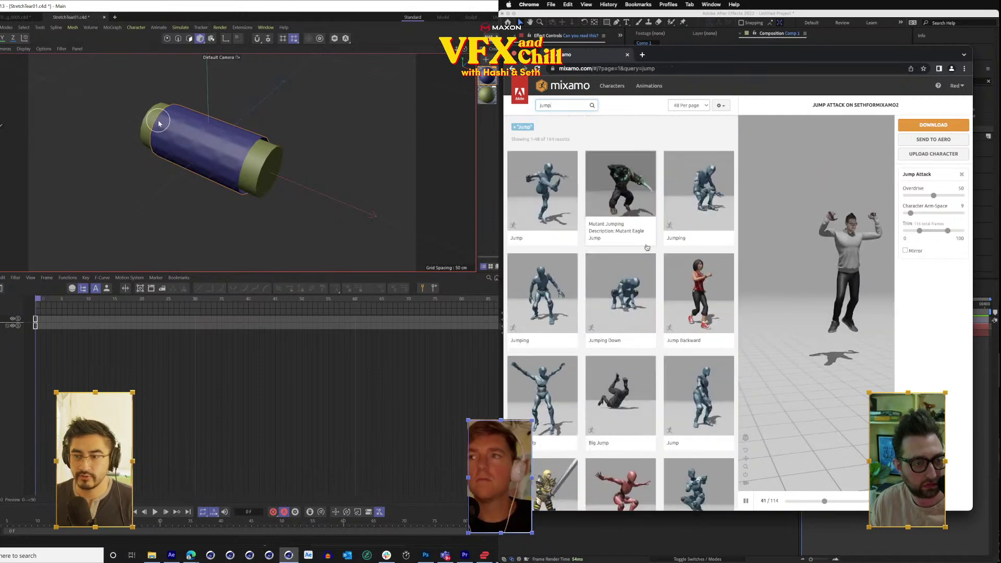
mouse_move(161, 125)
left_mouse_down()
mouse_move(211, 150)
mouse_move(226, 174)
mouse_move(174, 164)
mouse_move(126, 181)
mouse_move(189, 206)
left_mouse_up()
key("ctrl+z")
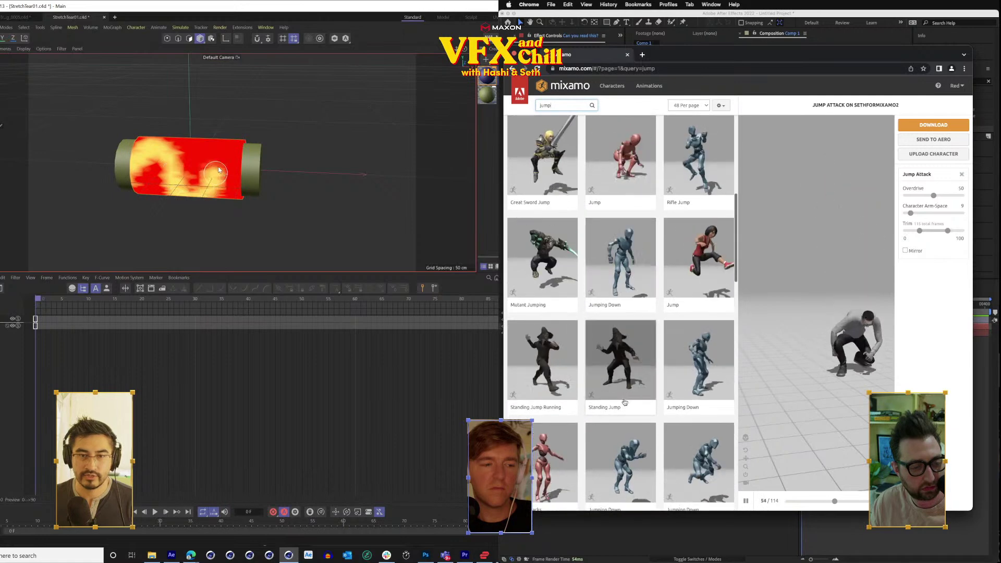
mouse_move(279, 137)
left_mouse_down()
mouse_move(285, 218)
mouse_move(205, 233)
mouse_move(299, 158)
mouse_move(371, 188)
mouse_move(124, 210)
left_mouse_up()
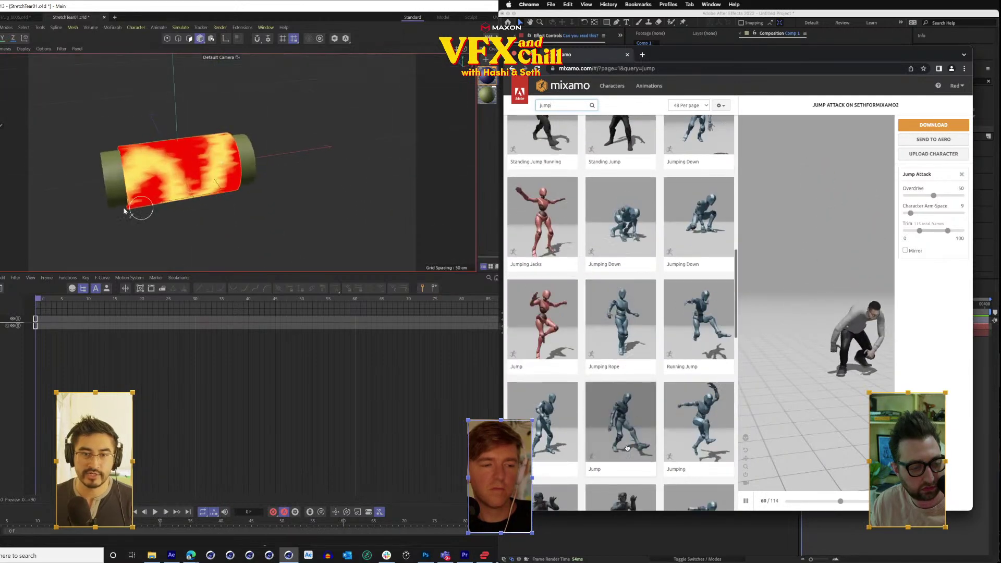
left_click_drag(272, 190, 203, 188)
Try the Running Jump, Jumping and Forward Jump animations on the human character in Mixamo.
left_click(666, 352)
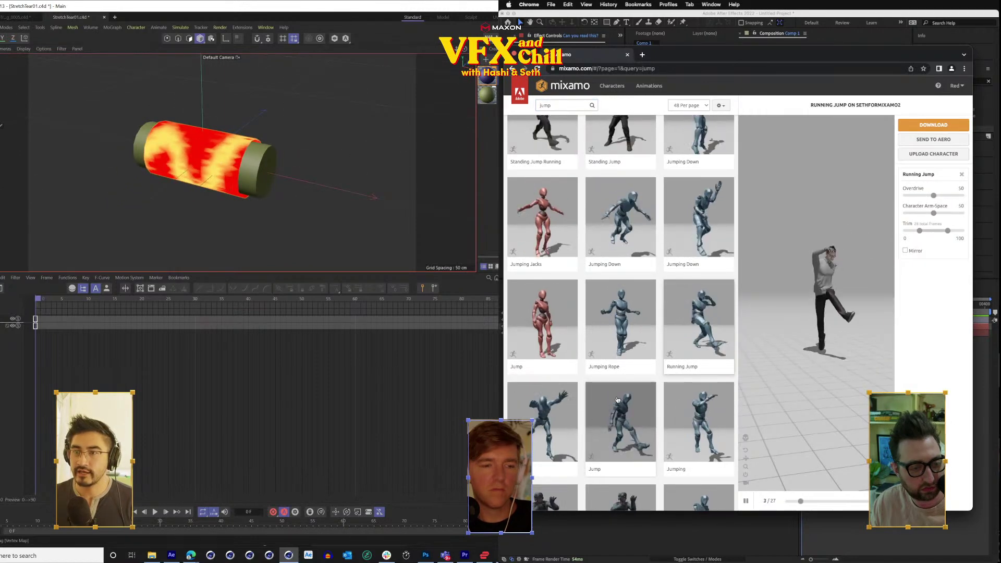
left_click(551, 433)
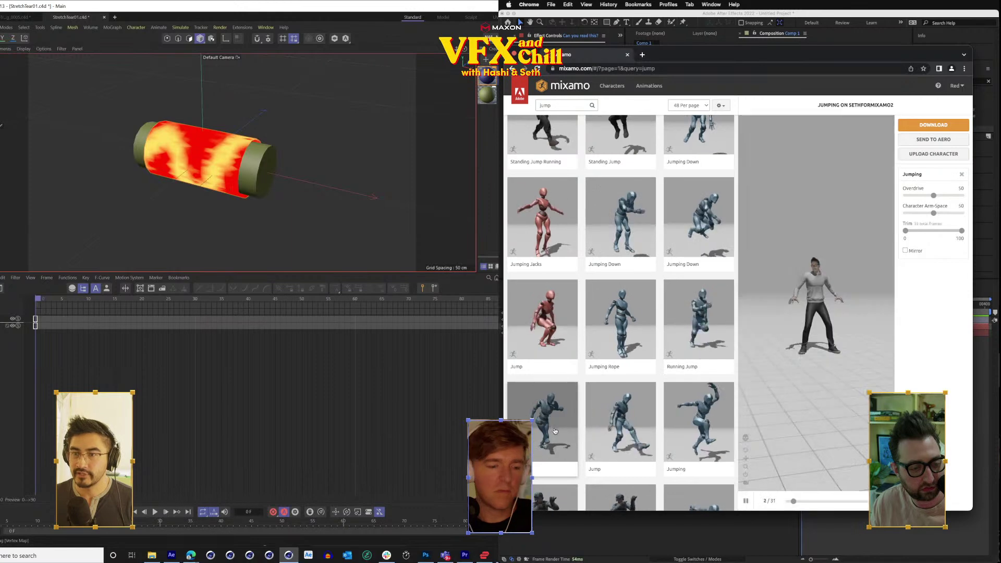
scroll(555, 431, "down", 2)
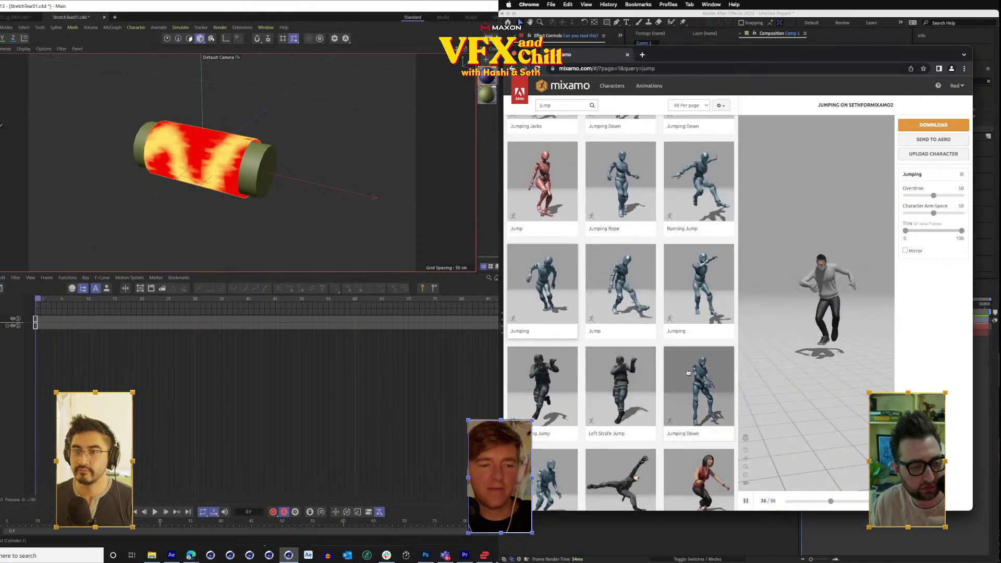
left_click(552, 399)
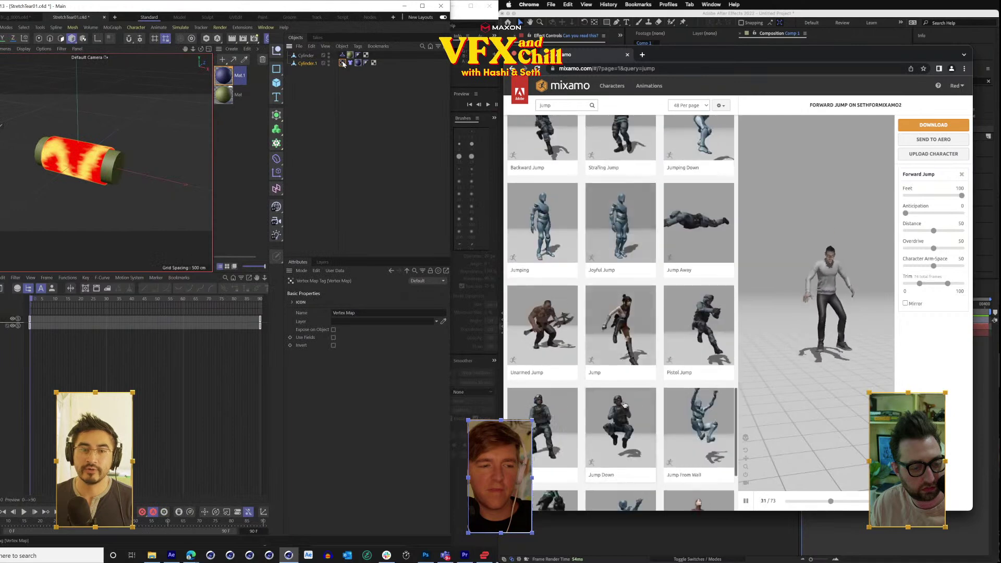
scroll(624, 405, "down", 5)
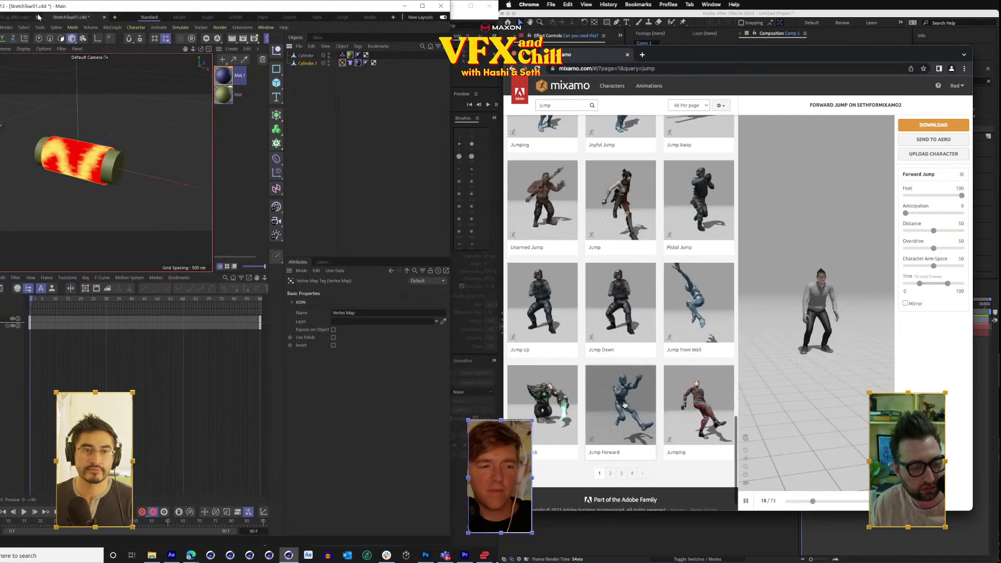
Reapply the Jump Attack animation to the Mixamo character, and reselect the blue cylinder with the Paint Tool in Cinema 4D.
left_click(40, 28)
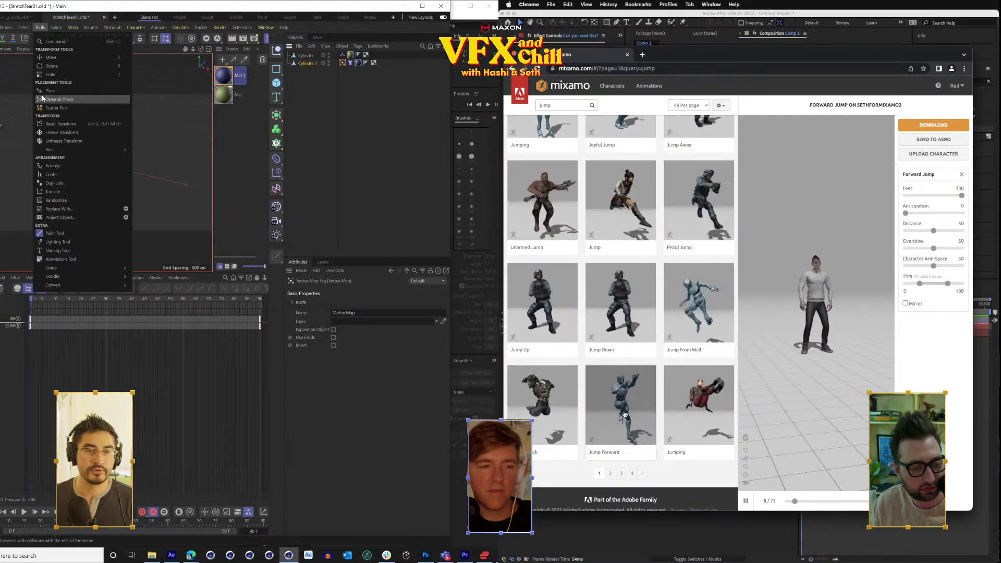
left_click(545, 401)
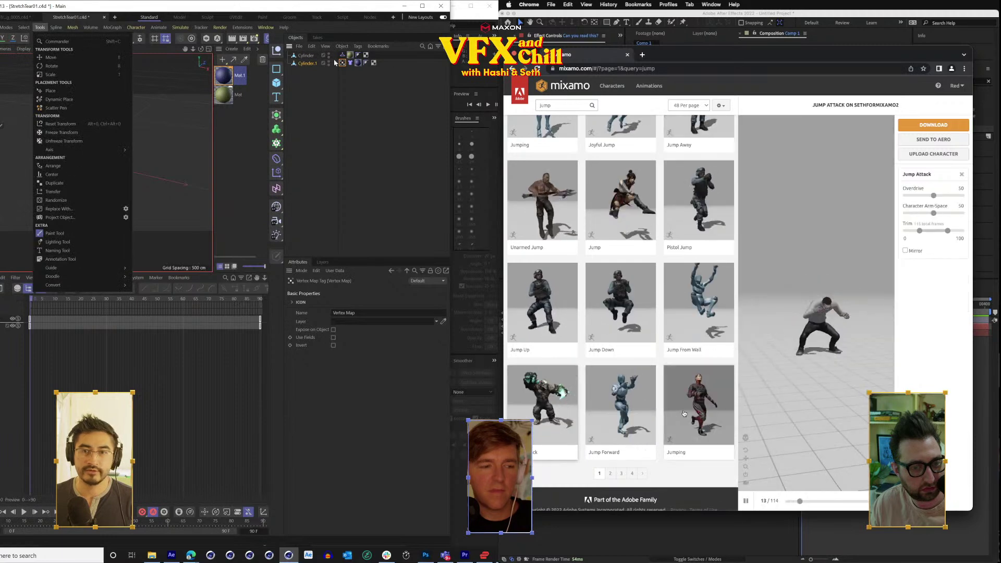
left_click(312, 63)
left_click(308, 63)
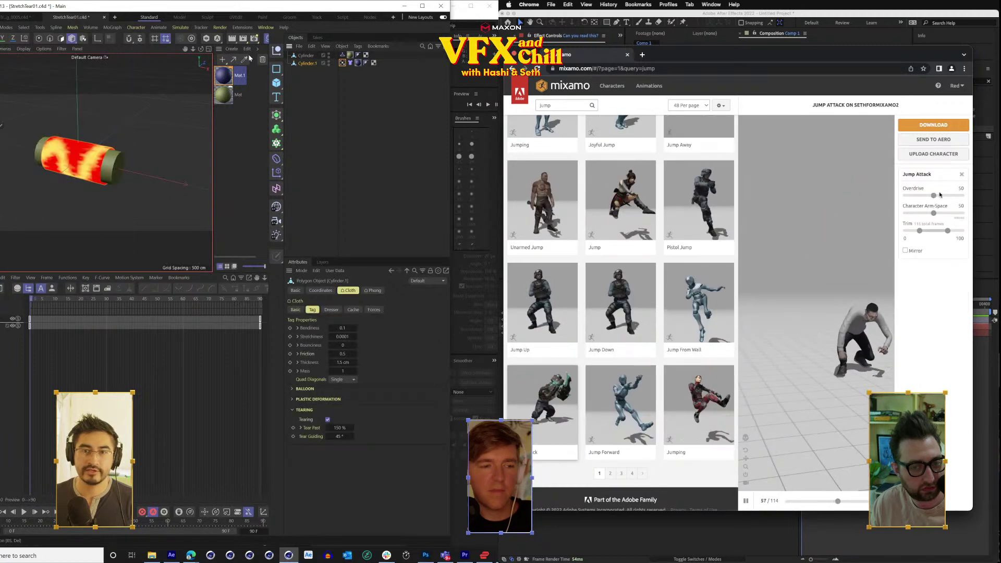
left_click(39, 27)
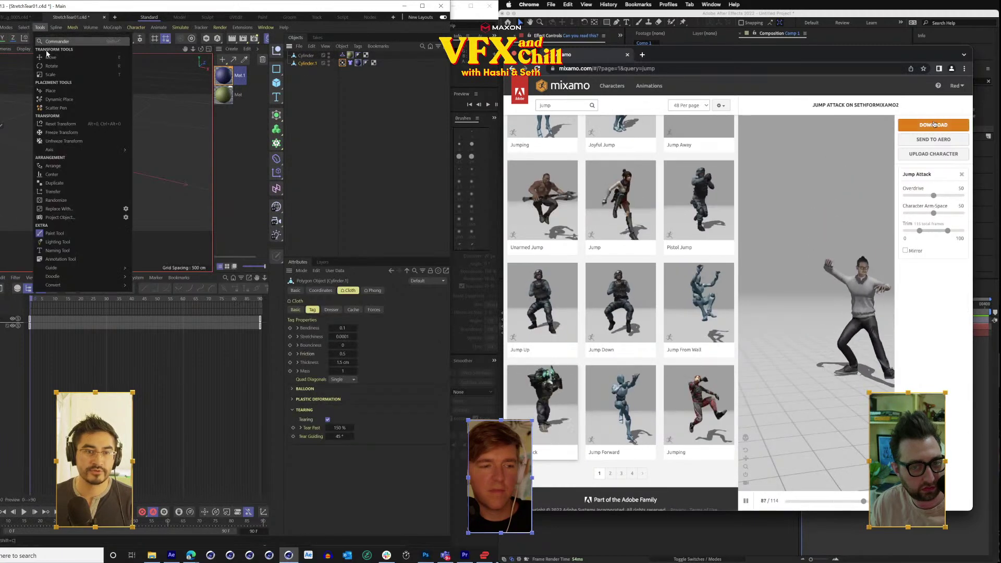
left_click(72, 242)
Download the Jump Attack character as FBX Binary with skin at 30 frames per second, and select the blue cylinder's Cloth tag.
left_click(937, 125)
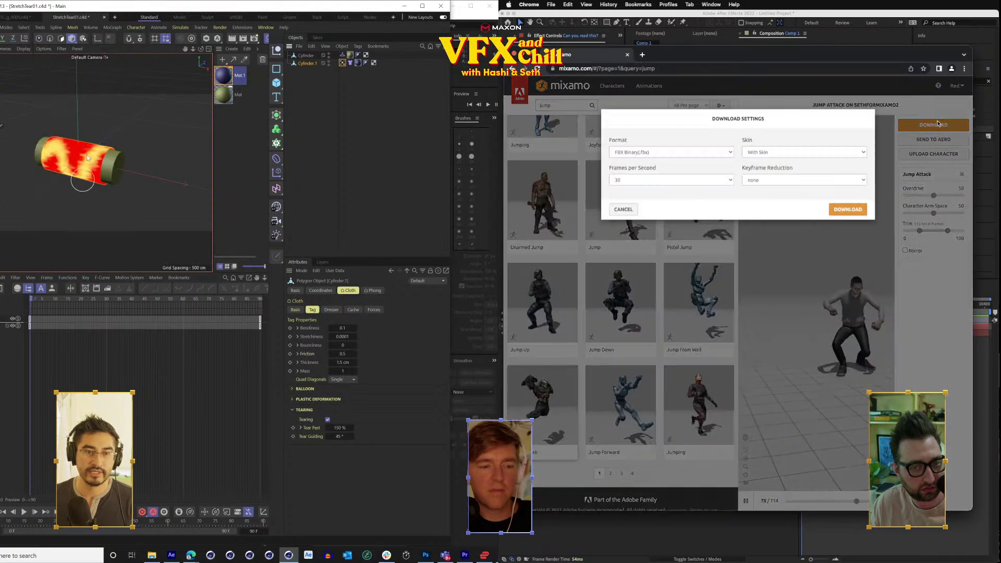
left_click(350, 63)
left_click(846, 217)
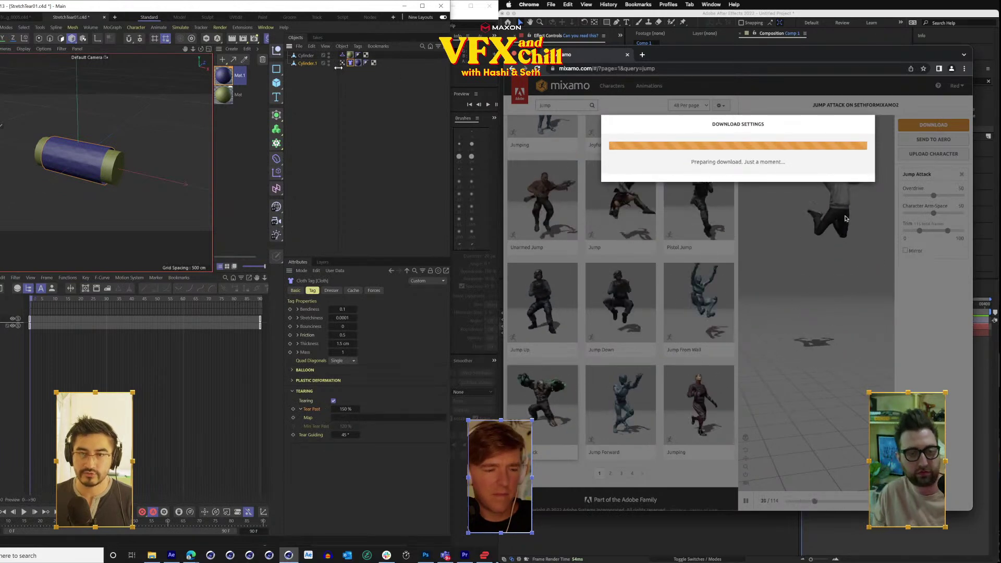
Assign the painted vertex map as the Cloth tag's Tear Past map and play the simulation.
left_click_drag(345, 64, 358, 419)
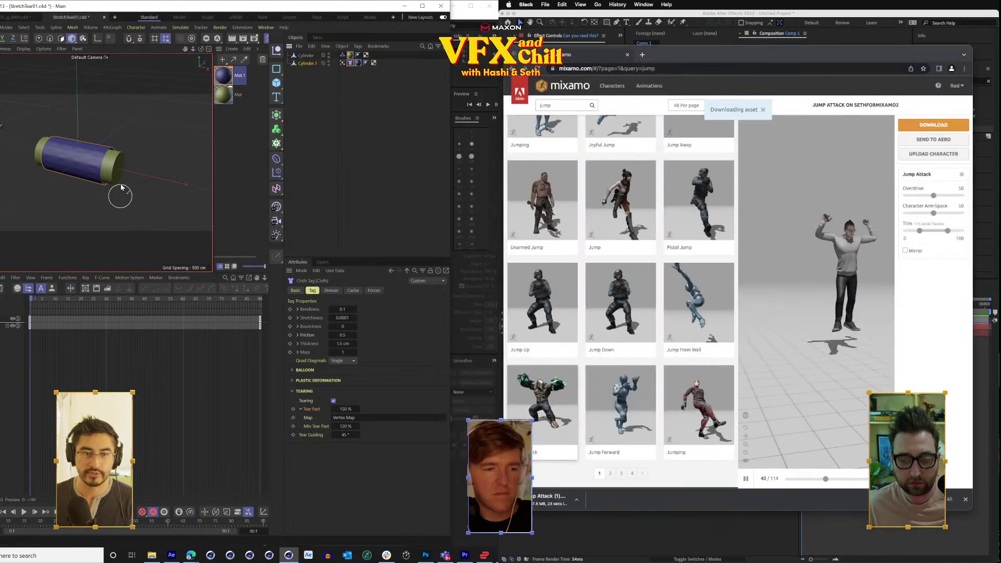
left_click(24, 513)
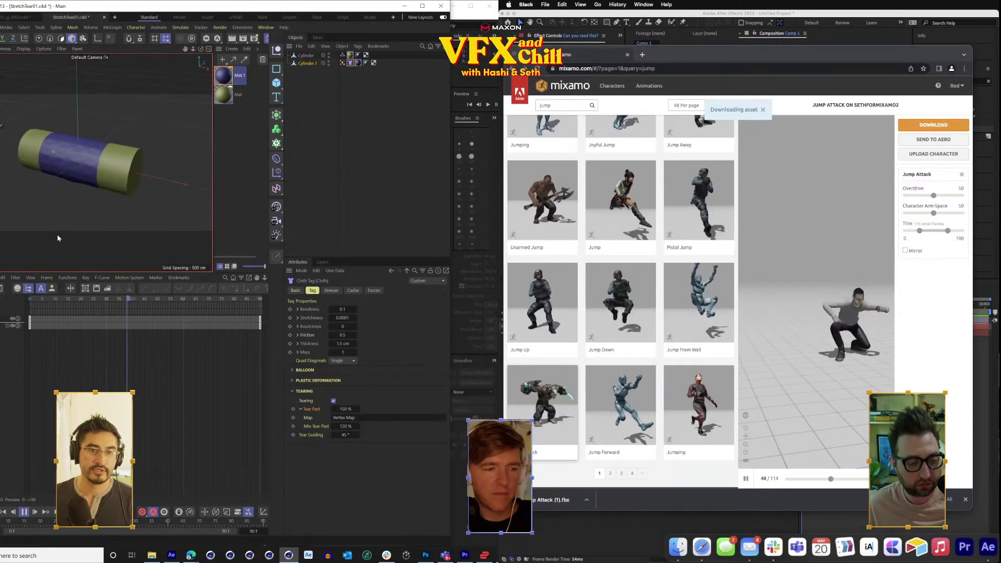
Switch to After Effects, open the most recent project without saving the untitled one, and display Comp 1.
key("super+Tab")
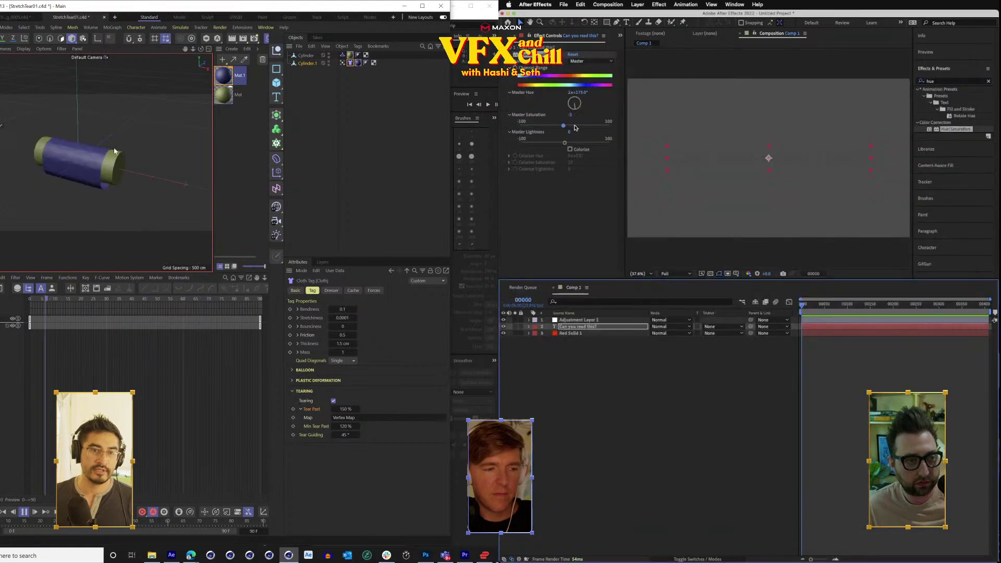
left_click(564, 4)
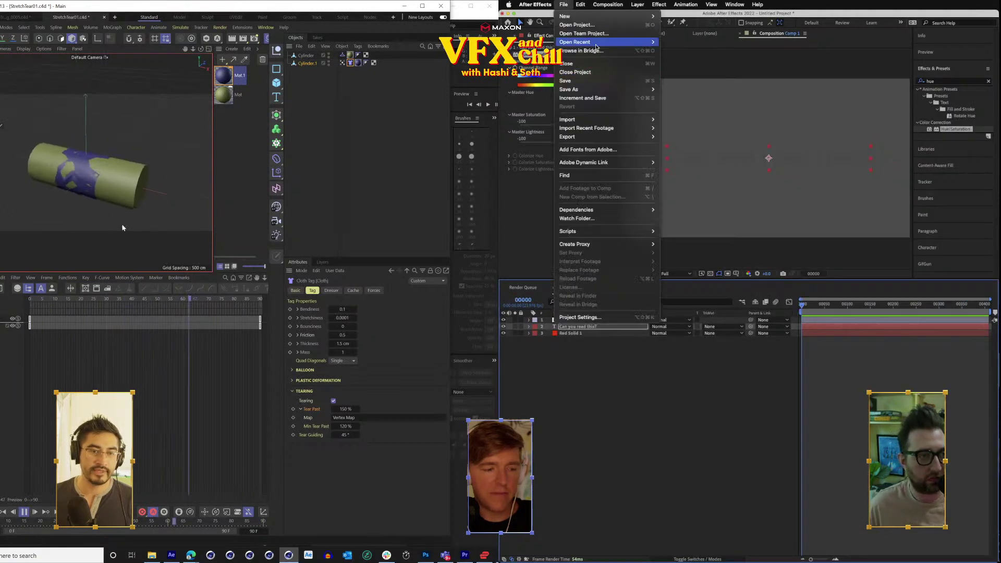
mouse_move(599, 41)
left_click(732, 41)
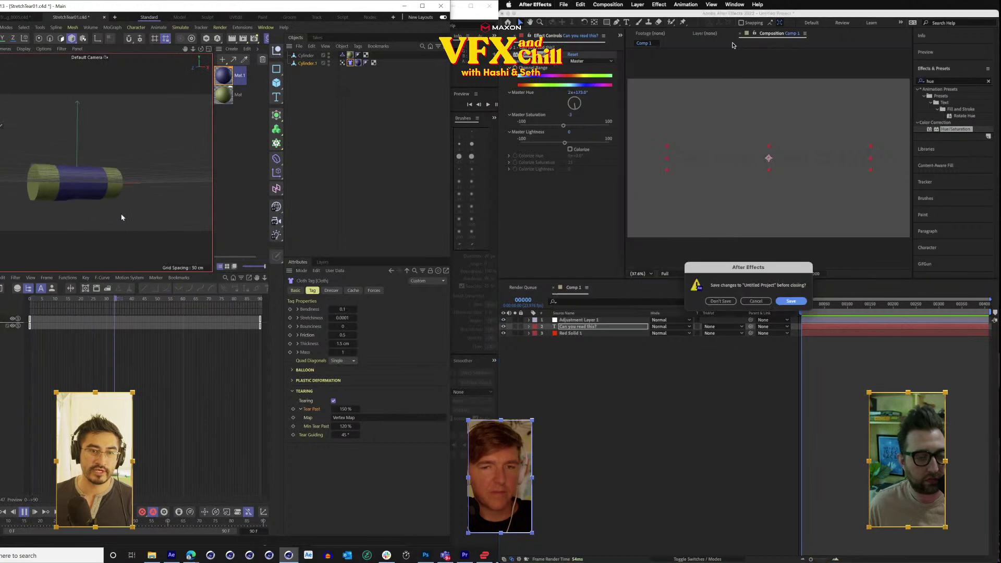
left_click(721, 301)
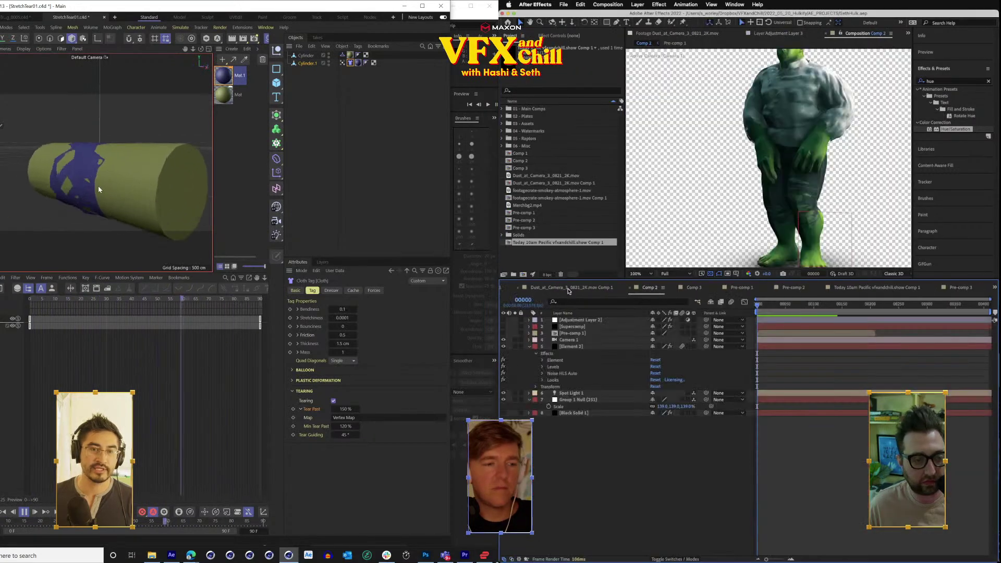
scroll(569, 291, "up", 5)
left_click(641, 288)
Stop the Cinema 4D simulation, extend the timeline to 150 frames and return to frame 0.
left_click(375, 138)
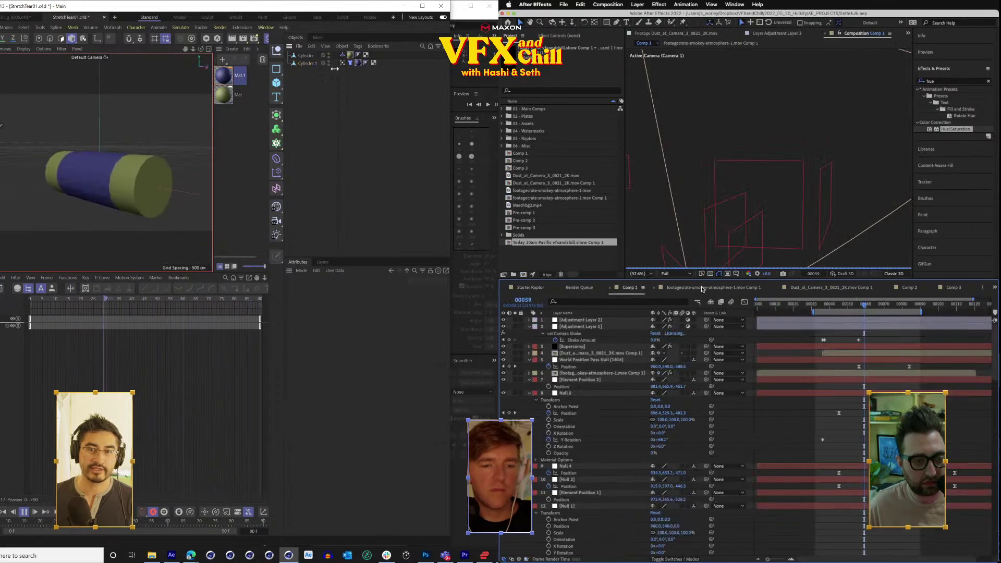
left_click(308, 63)
left_click(303, 120)
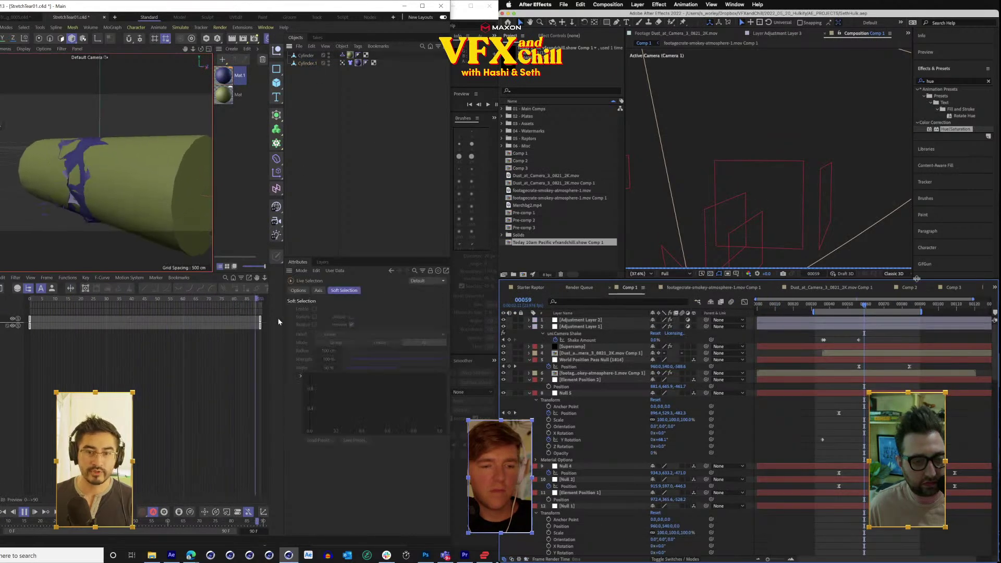
left_click(174, 463)
left_click(25, 511)
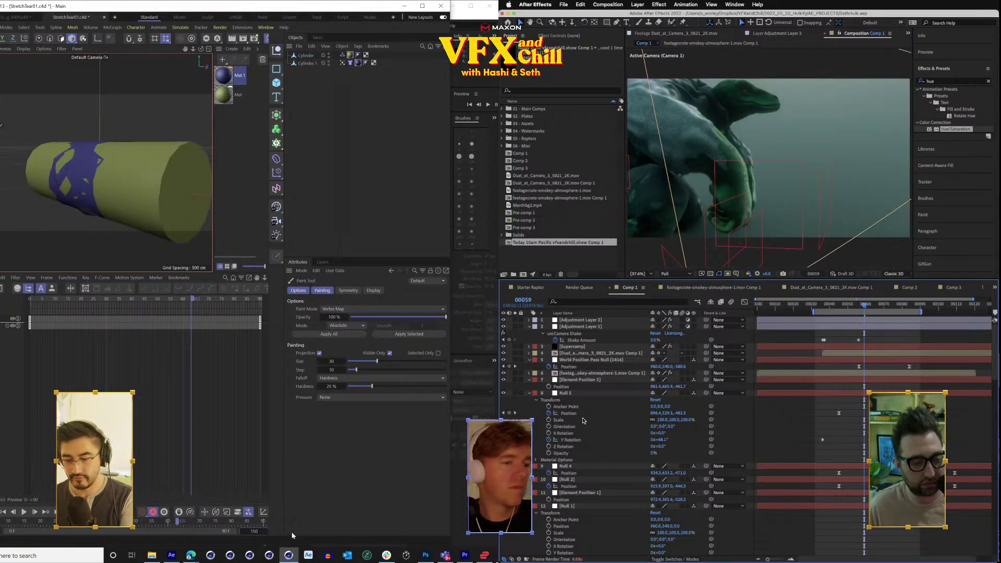
scroll(584, 457, "down", 15)
left_click_drag(191, 299, 30, 299)
Select the visible Element layer in Comp 1 and open its Scene Setup.
left_click(564, 345)
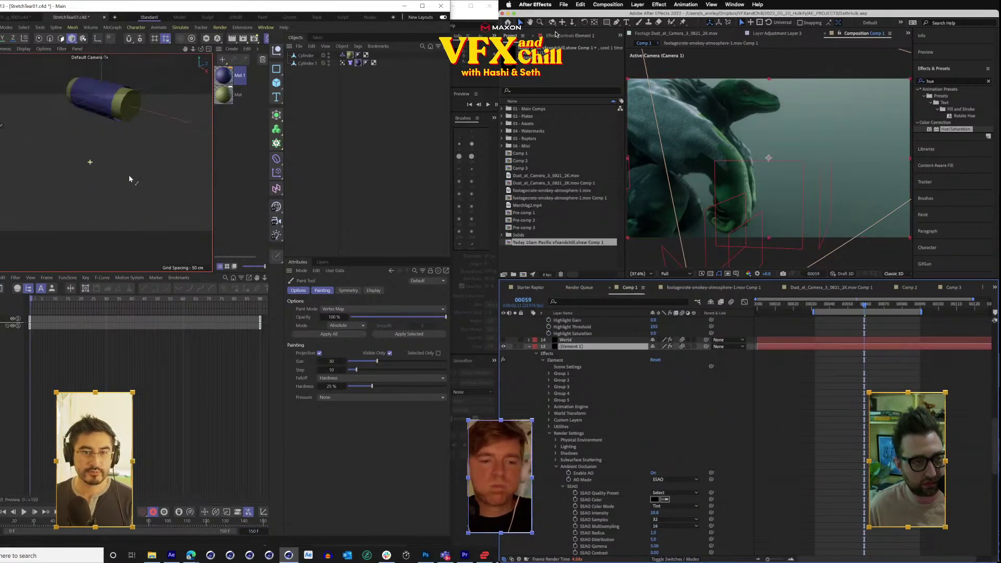
left_click(556, 37)
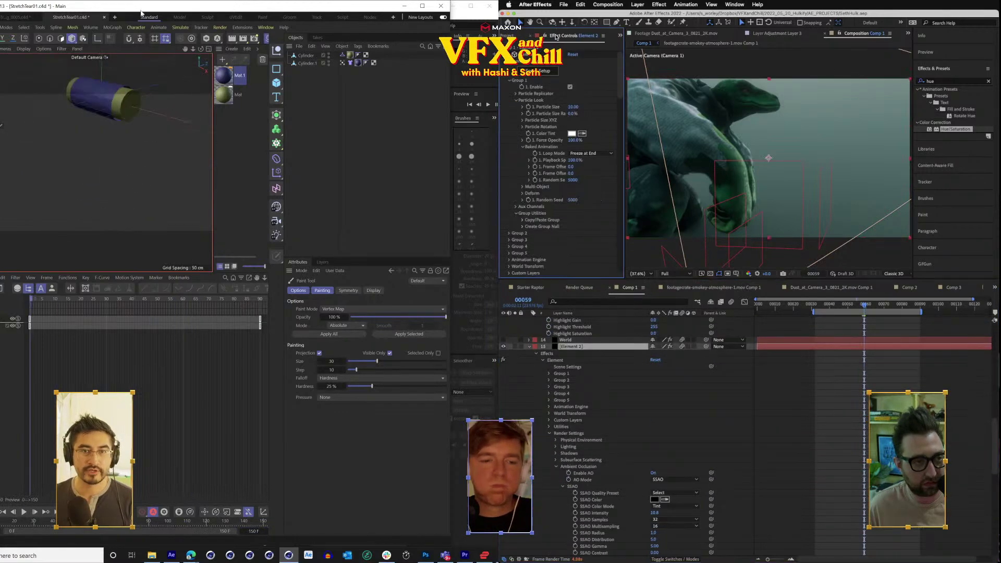
left_click(279, 83)
left_click(543, 72)
Add a plane in Cinema 4D, move it below the cylinders and scale it up as a floor.
left_click(323, 112)
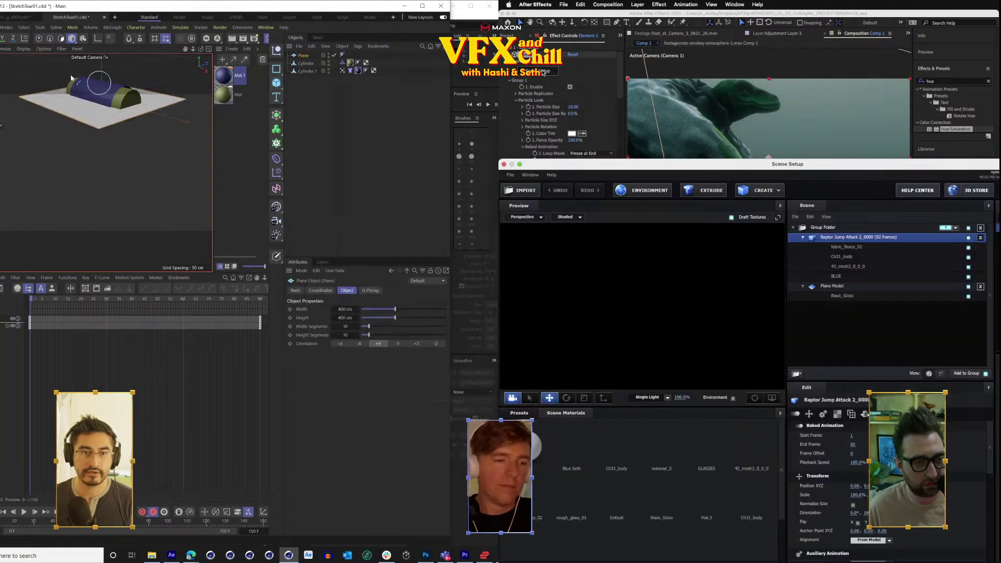
key("e")
left_click_drag(103, 69, 102, 175)
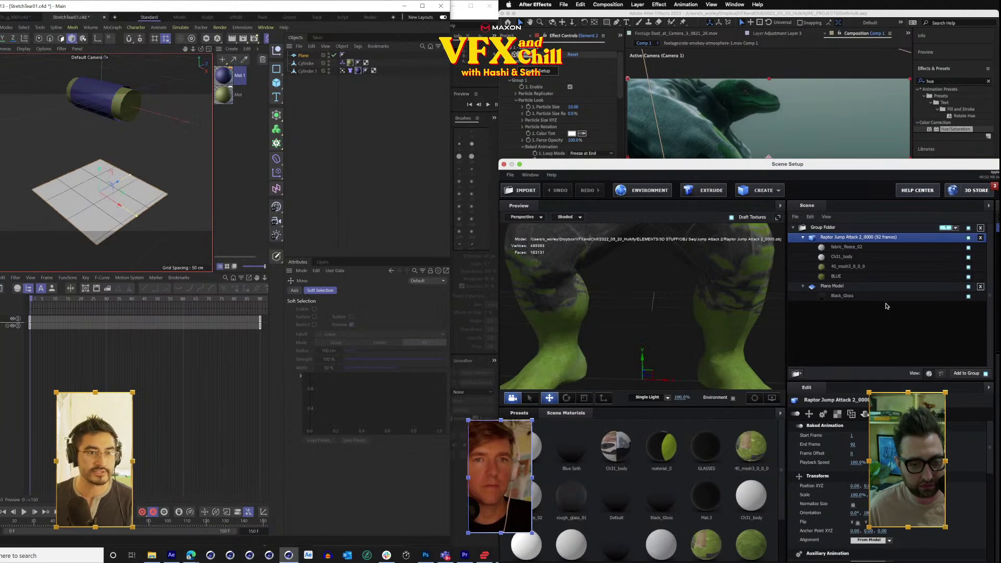
key("t")
Start importing a 3D object into the Element Scene Setup.
left_click(510, 175)
mouse_move(537, 186)
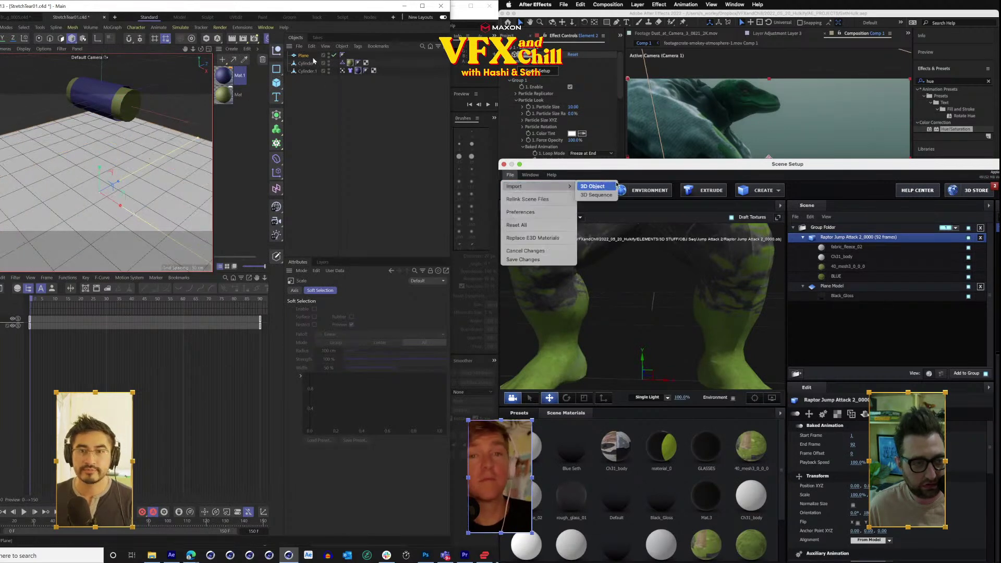
right_click(312, 61)
left_click(602, 186)
Give the floor plane a Collider tag in Cinema 4D and play the cloth simulation.
mouse_move(396, 167)
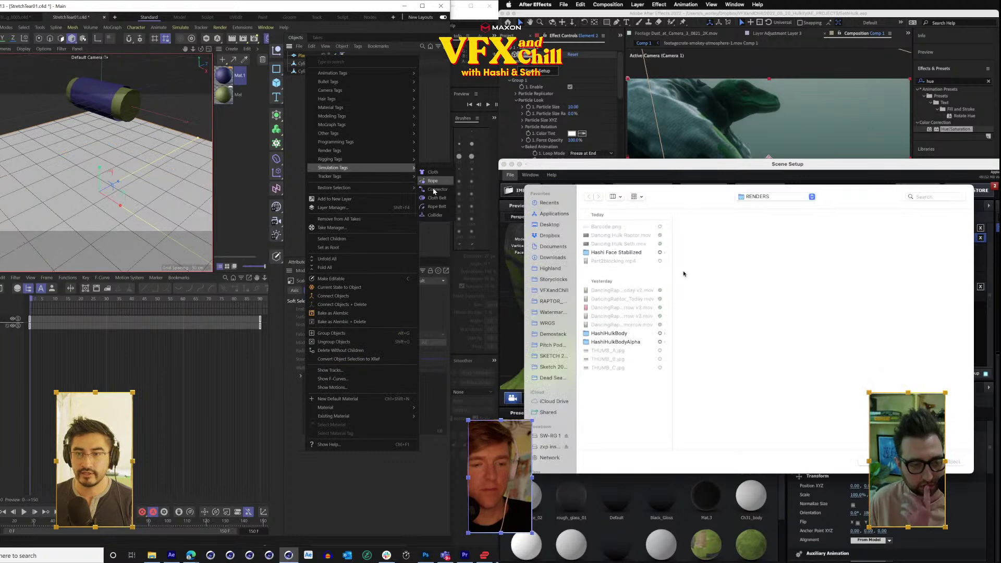
left_click(435, 215)
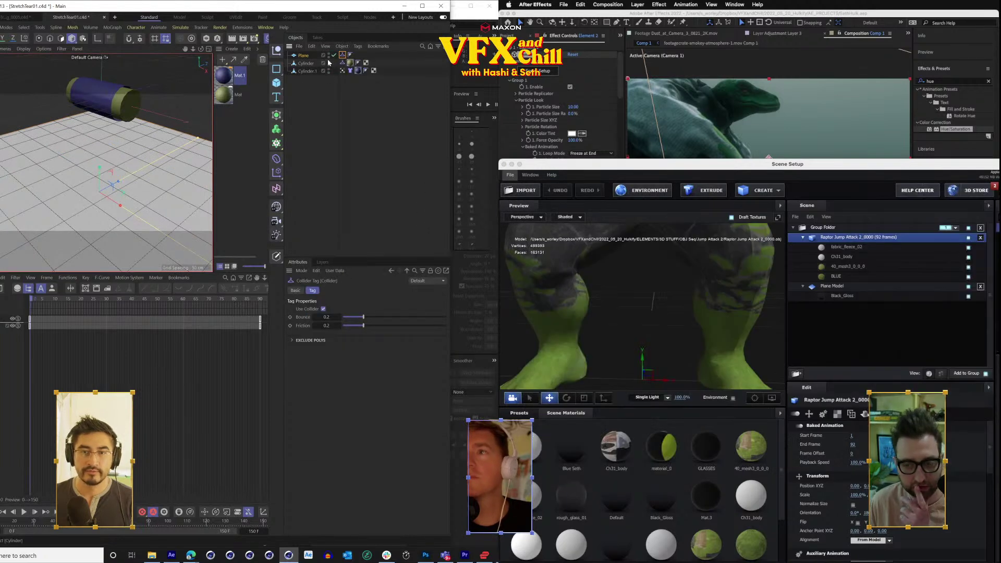
mouse_move(112, 226)
left_mouse_down()
mouse_move(109, 209)
mouse_move(130, 217)
left_mouse_up()
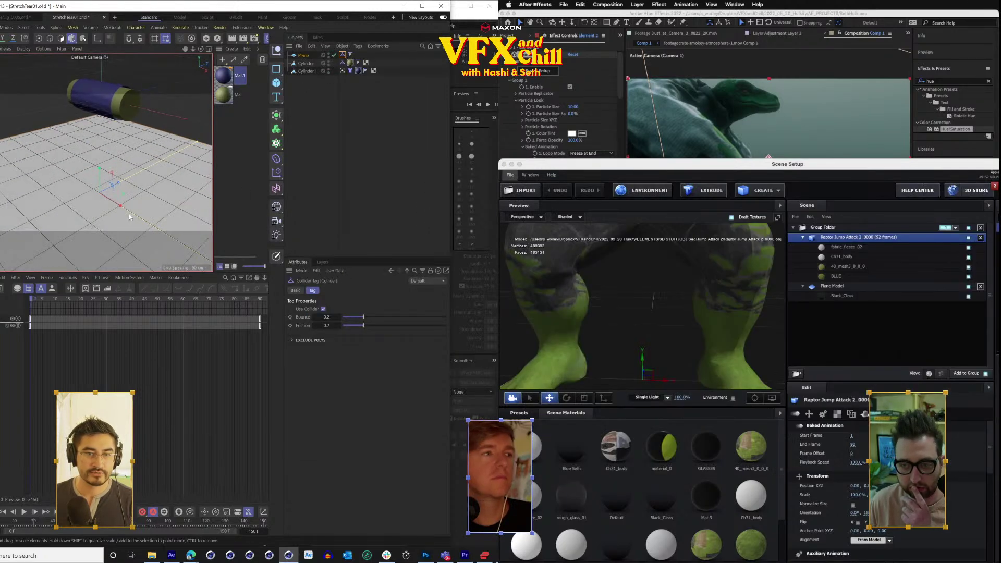
left_click(322, 179)
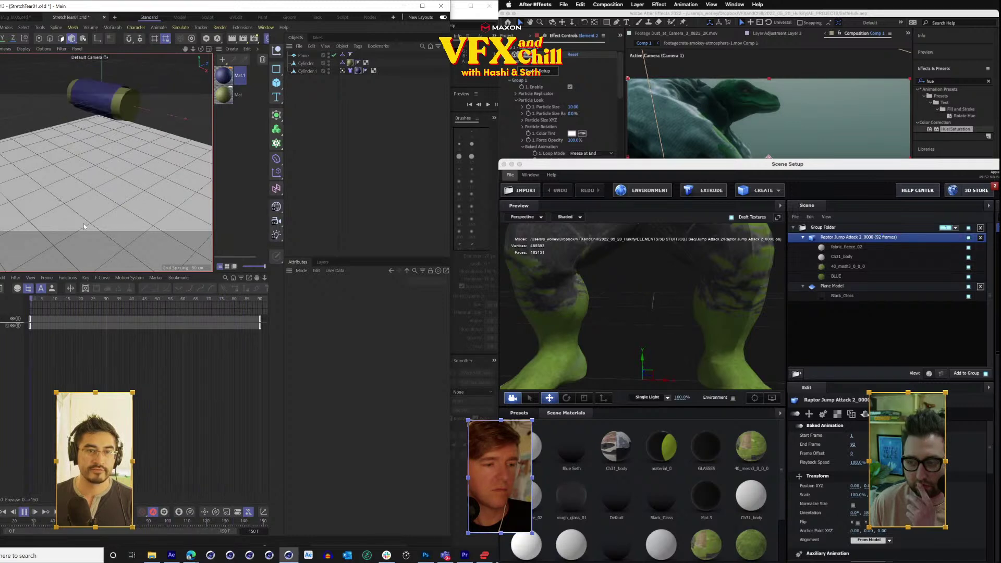
Set the alignment of the imported Jump Attack_0000 model to From Model in the Element Scene Setup.
left_click_drag(165, 174, 98, 199)
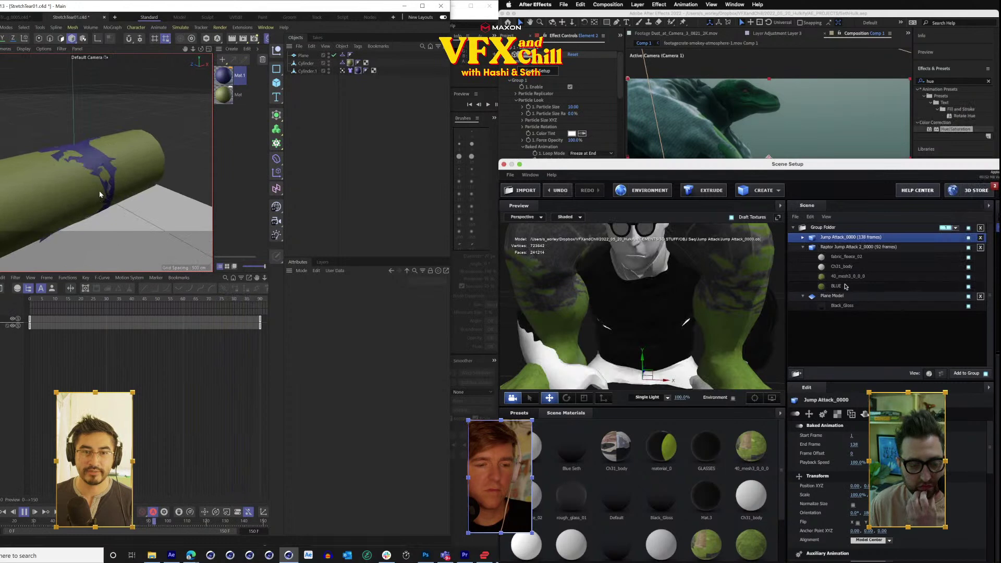
left_click(889, 540)
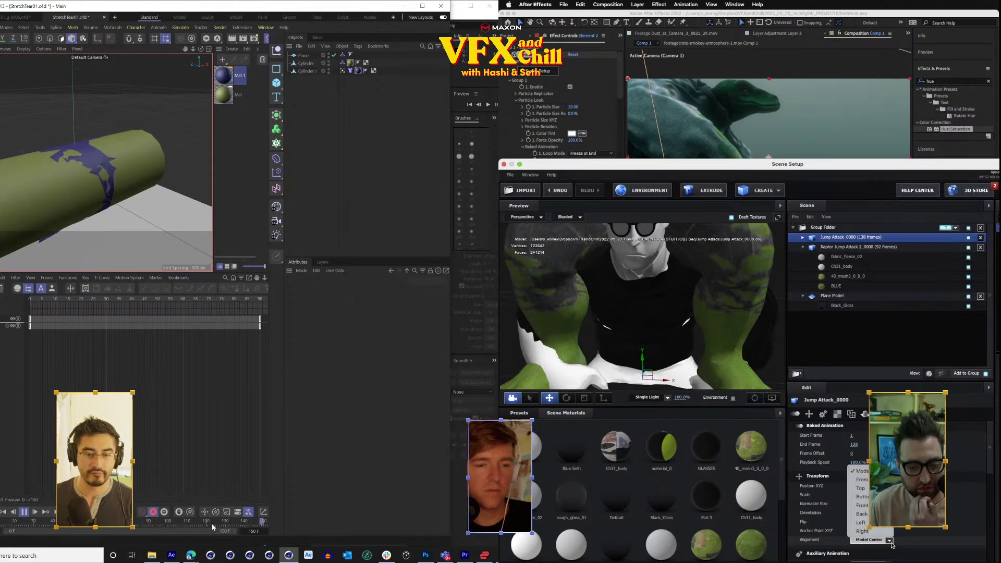
left_click(867, 479)
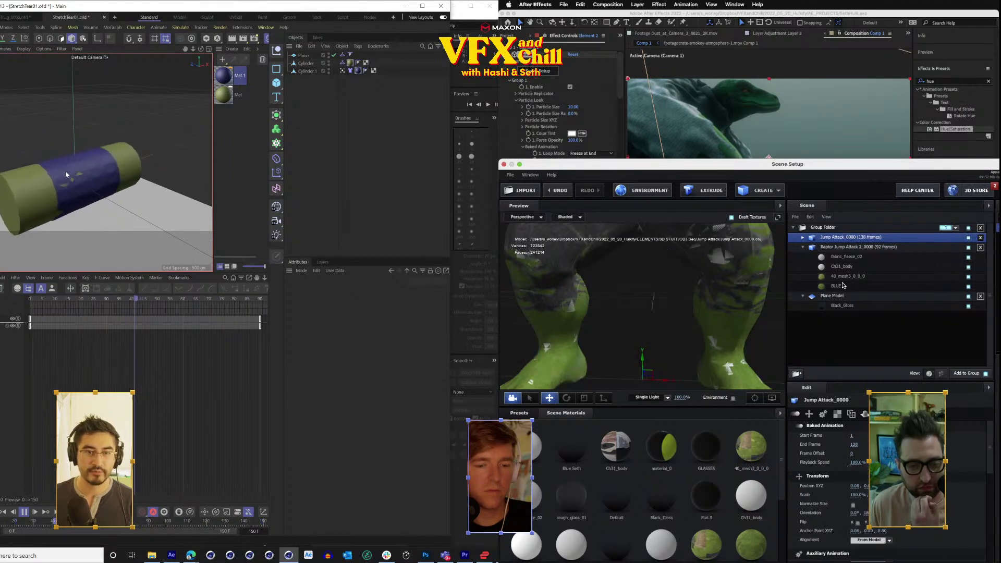
Expand the Jump Attack_0000 model's materials and copy the fabric_fleece_02 material from the Raptor Jump Attack 2 model.
left_click(803, 237)
left_click_drag(99, 182, 114, 207)
right_click(847, 322)
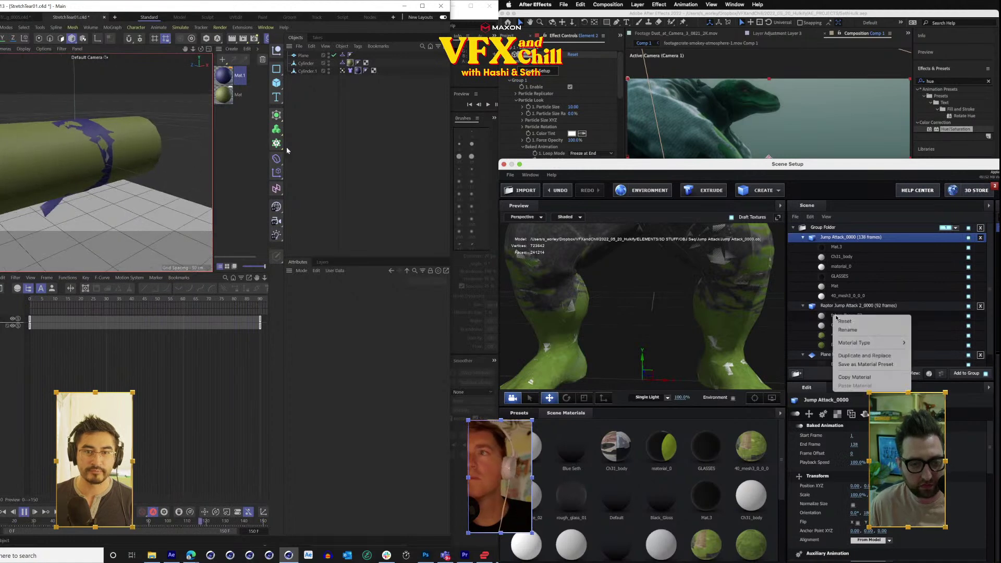
key("space")
left_click(859, 376)
scroll(705, 288, "up", 5)
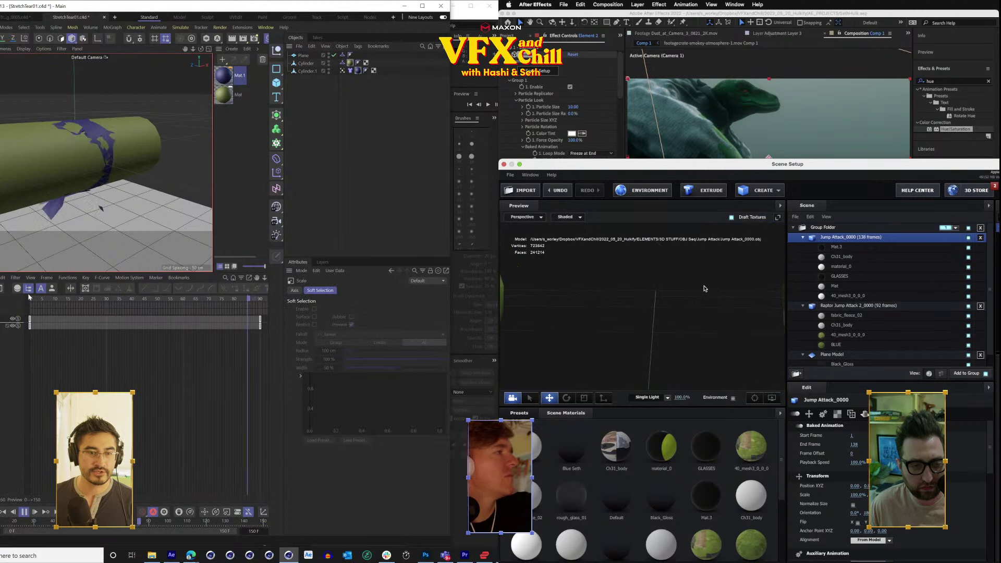
Add a Subdivision Surface in Cinema 4D and nest Cylinder.1 under it.
left_click(308, 71)
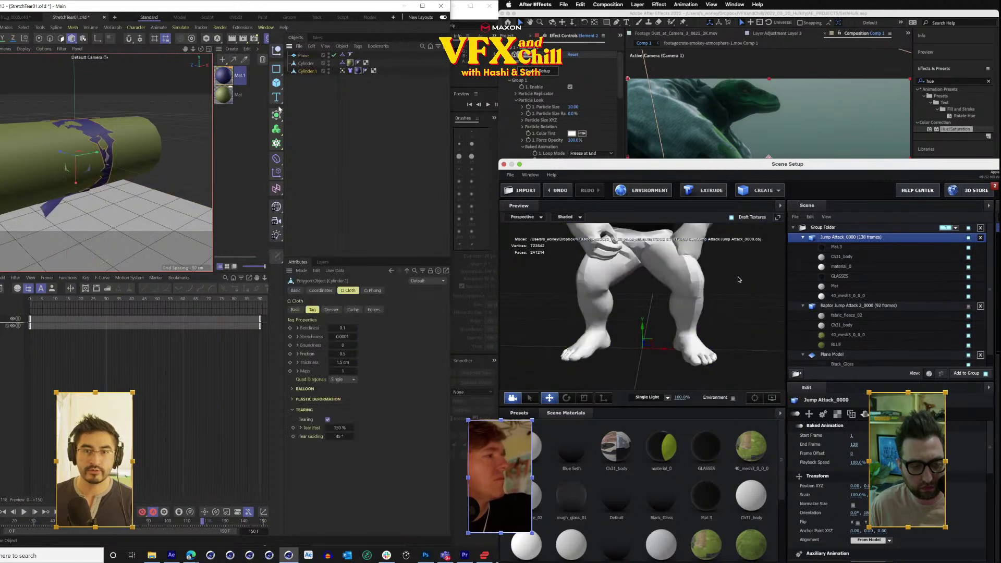
left_click(279, 117)
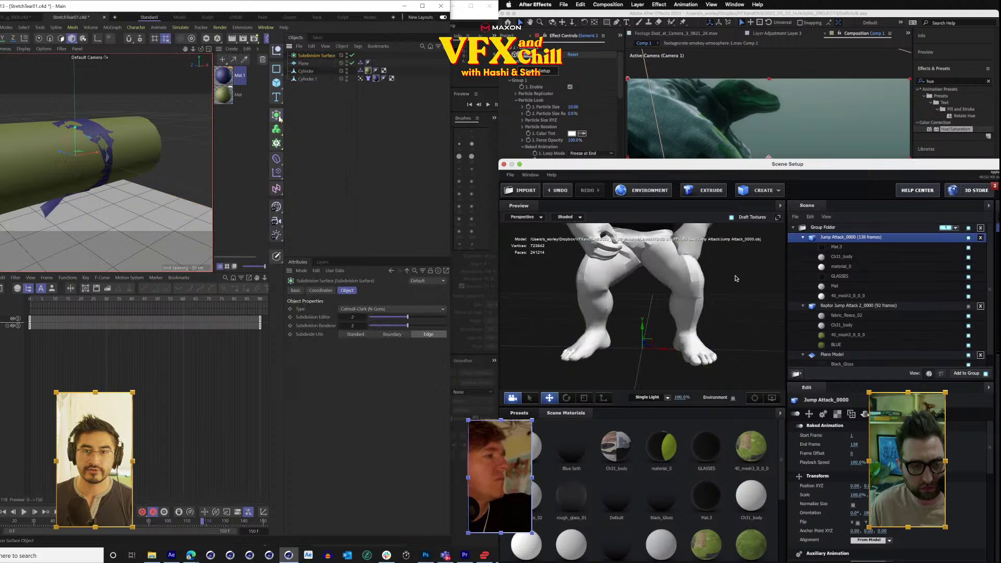
left_click(307, 79)
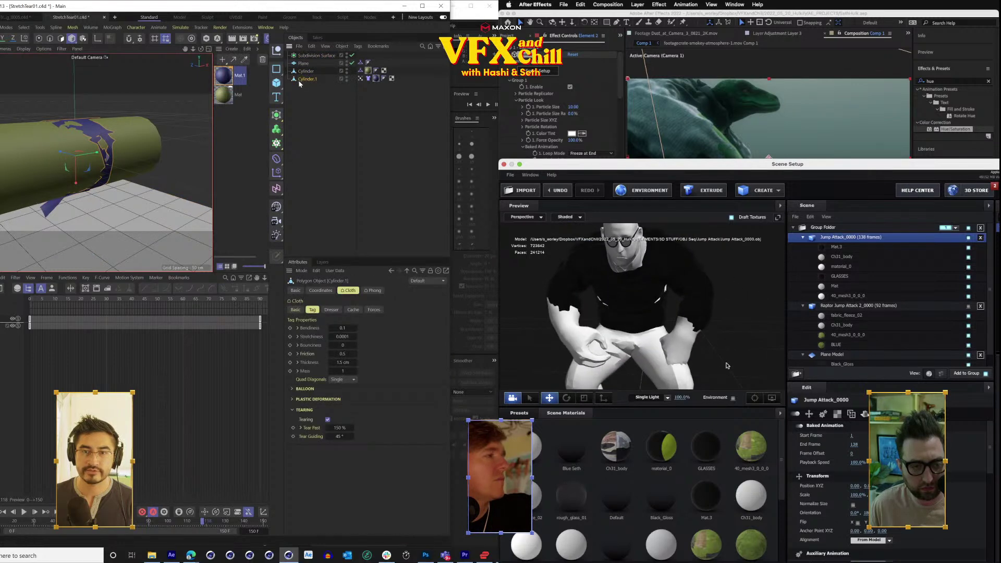
Copy the Raptor model's fabric_fleece_02 material in Element and paste it over Mat.3 of the Jump Attack_0000 model.
right_click(856, 320)
left_click_drag(40, 300, 30, 304)
key("space")
left_click(881, 380)
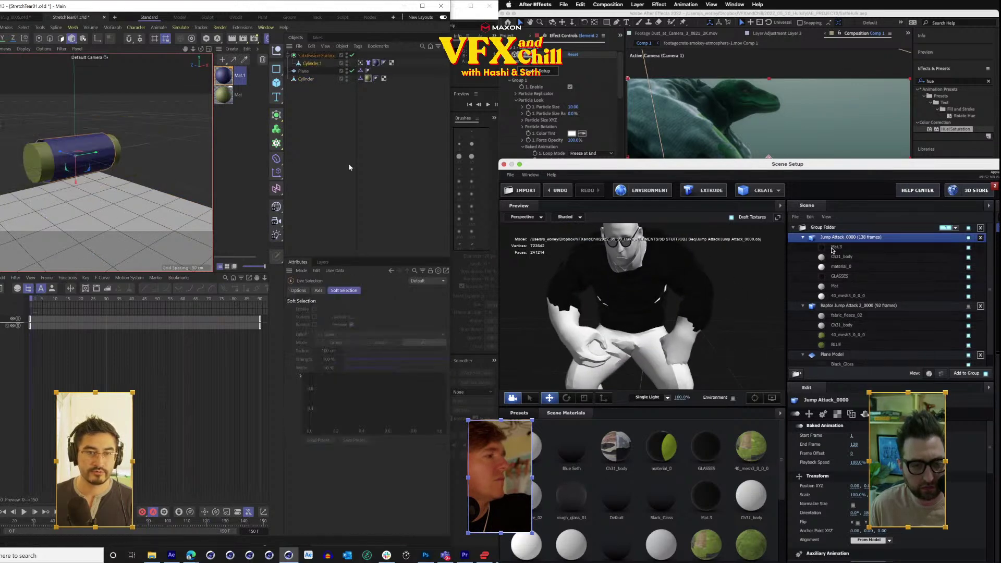
left_click(834, 247)
right_click(854, 250)
left_click(878, 320)
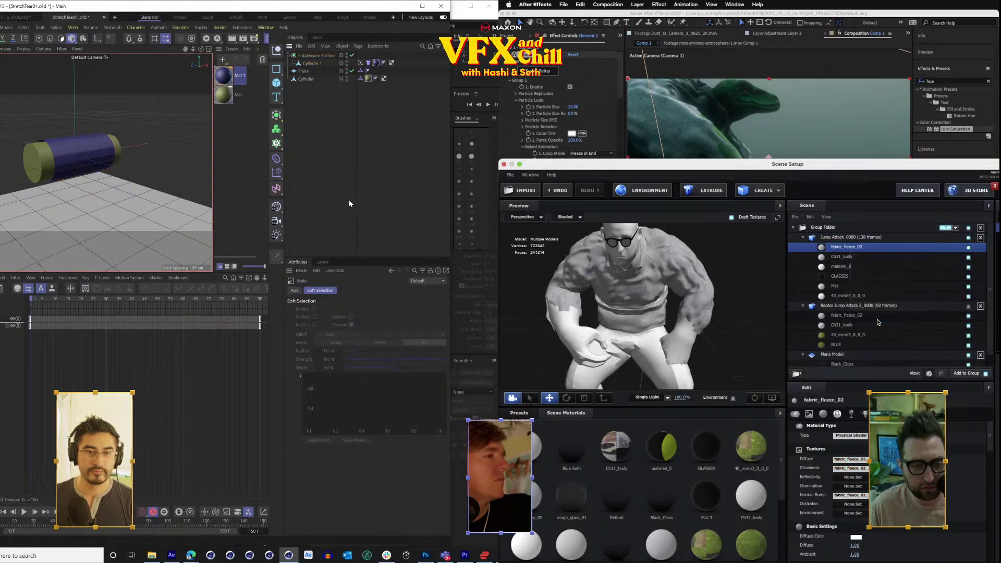
Copy the Raptor model's Ch31_body material and paste it over Ch31_body of the Jump Attack_0000 model.
left_click(840, 313)
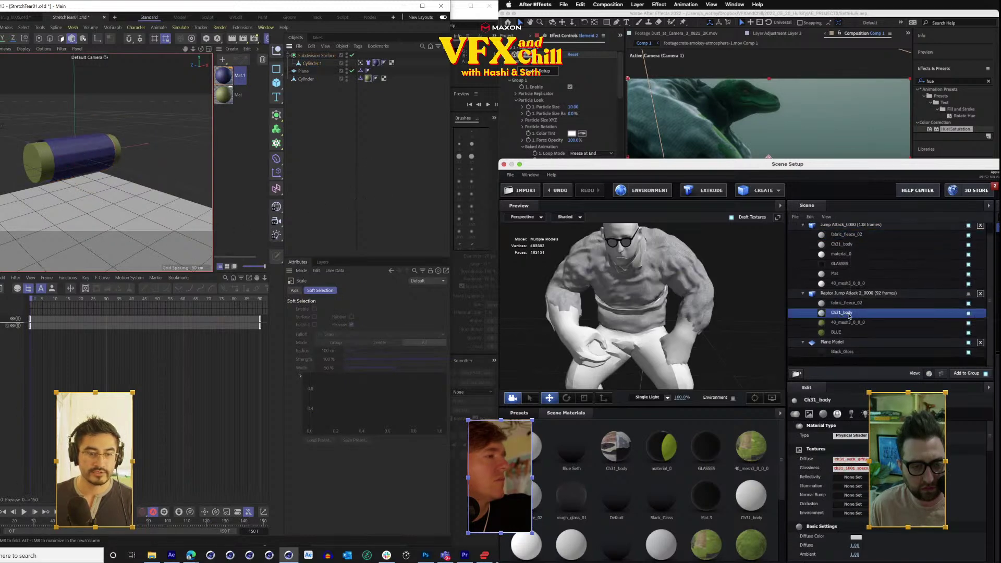
right_click(845, 313)
key("space")
left_click(869, 375)
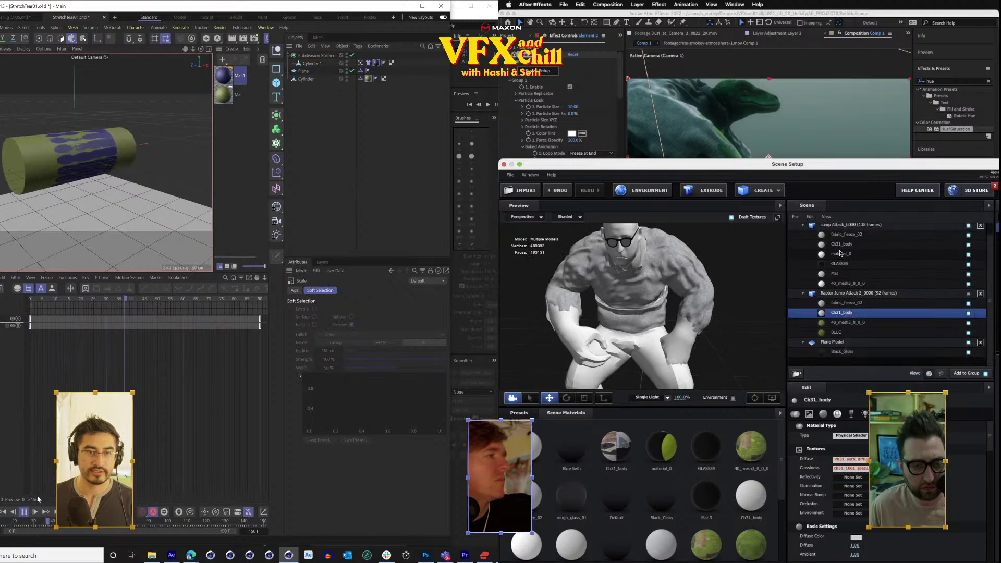
left_click(834, 245)
right_click(834, 244)
left_click(858, 315)
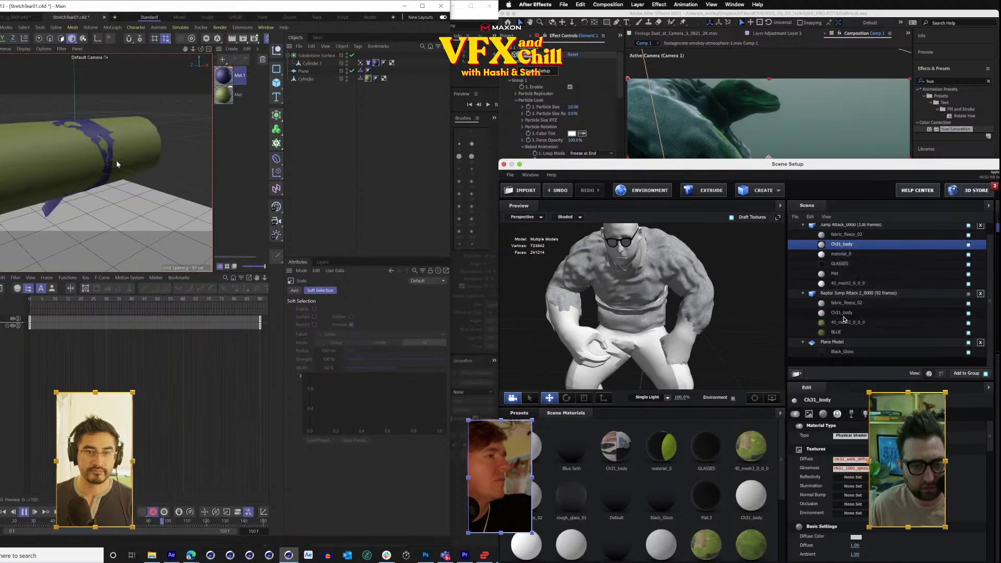
Copy the Raptor model's 40_mesh3_0_0_0 material and paste it over the matching material of the Jump Attack_0000 model.
right_click(840, 322)
left_click(860, 383)
left_click(840, 283)
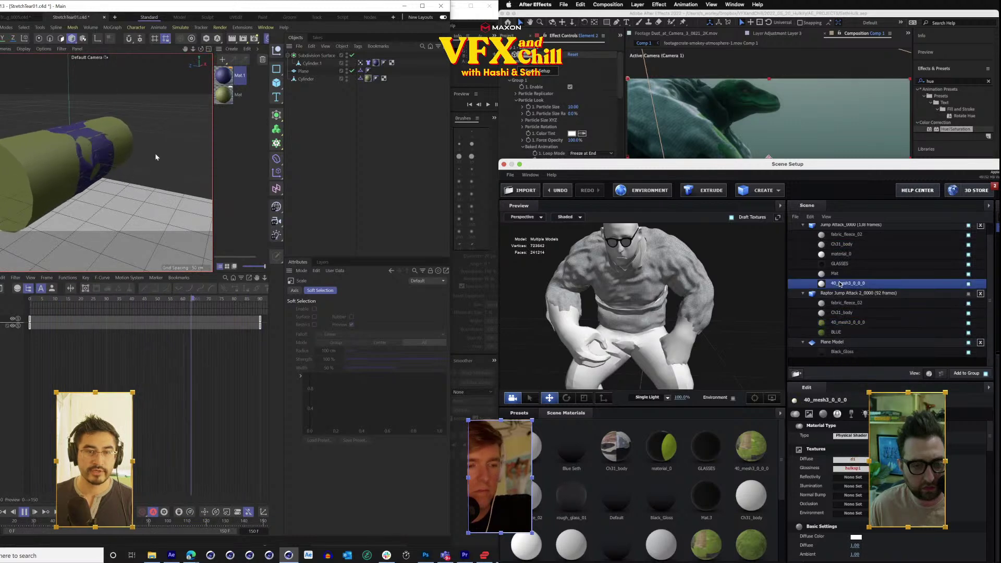
right_click(839, 283)
left_click(861, 354)
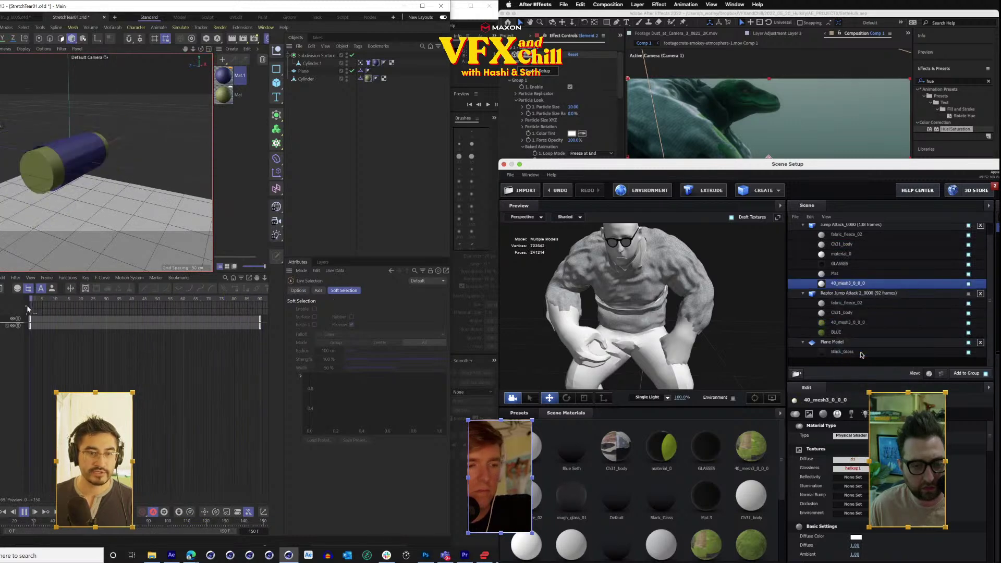
Apply the GLASSES scene material to the GLASSES slot of the Jump Attack_0000 model.
left_click(842, 332)
key("F8")
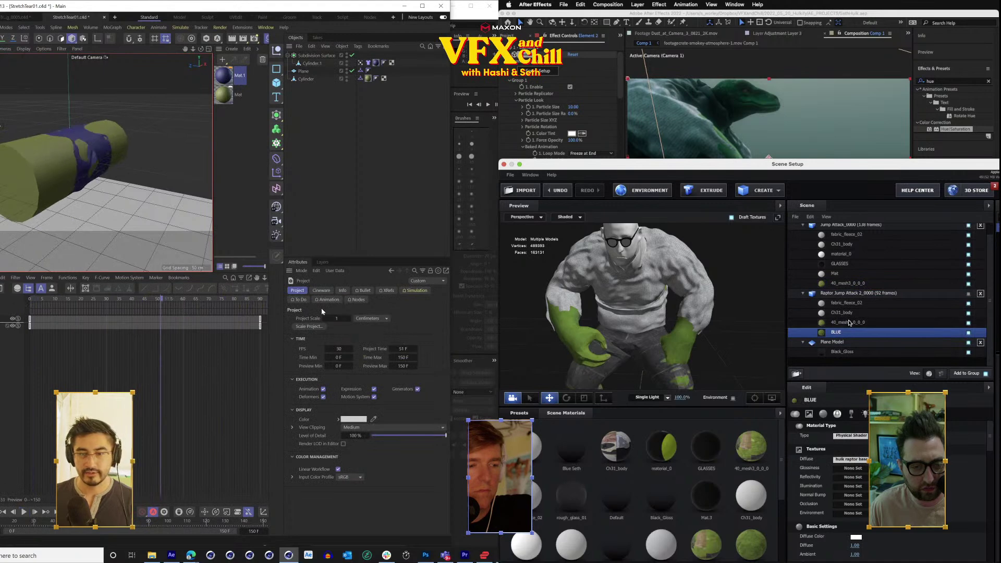
left_click_drag(713, 447, 847, 266)
Set the Cinema 4D simulation's Substeps to 59, and browse the VFXandChill folder for a new Ch31_body diffuse texture in Element.
left_click(416, 290)
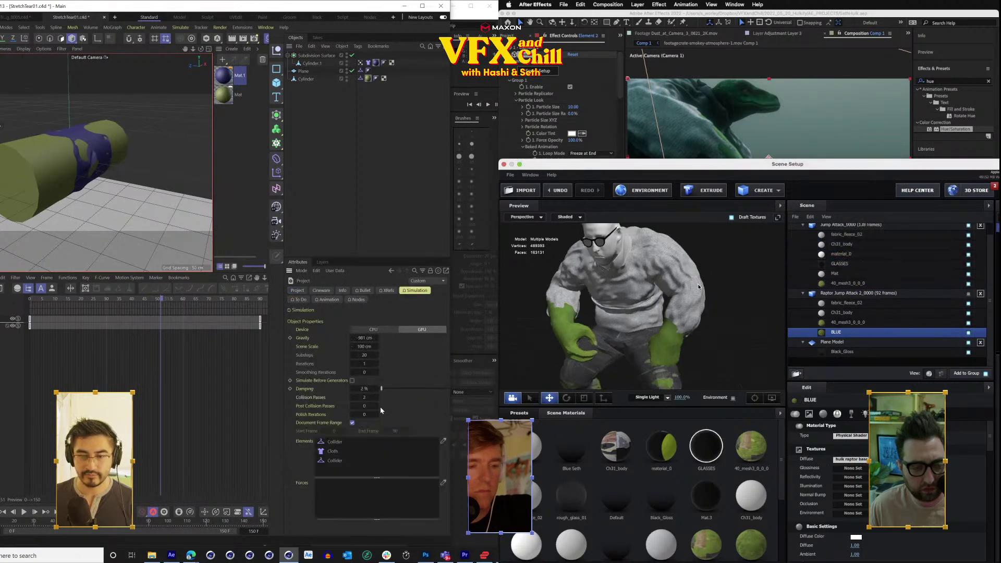
left_click(830, 244)
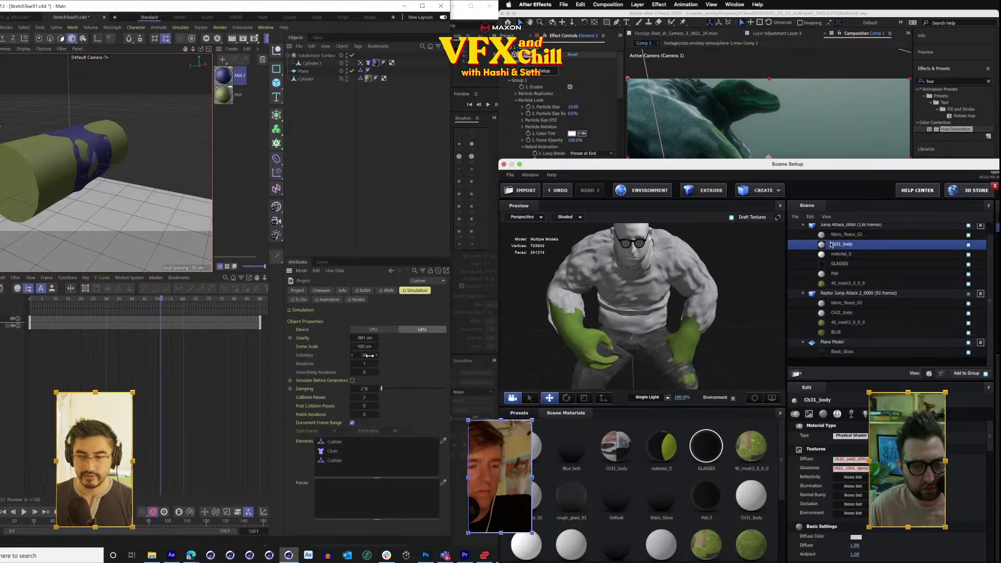
left_click(852, 460)
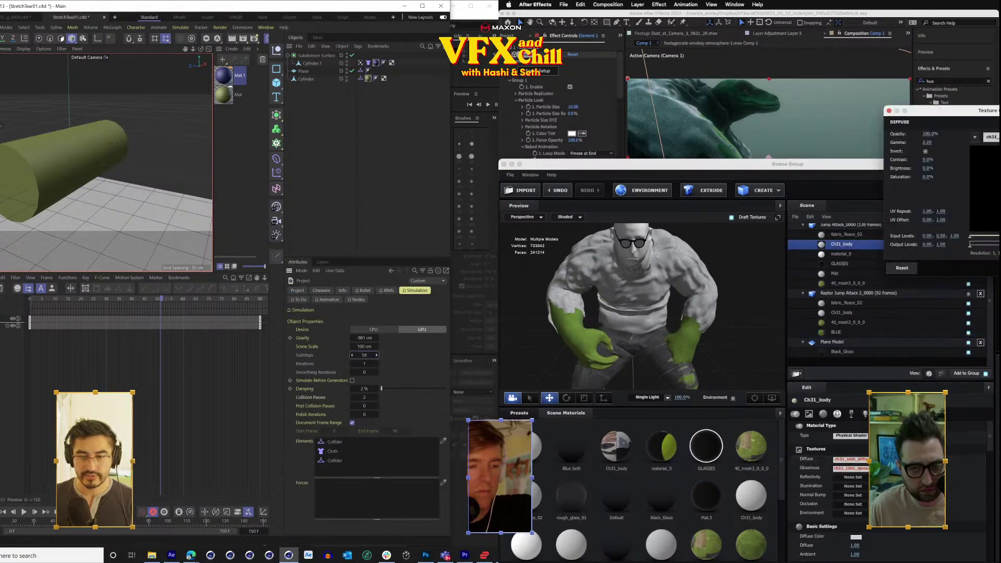
left_click(991, 137)
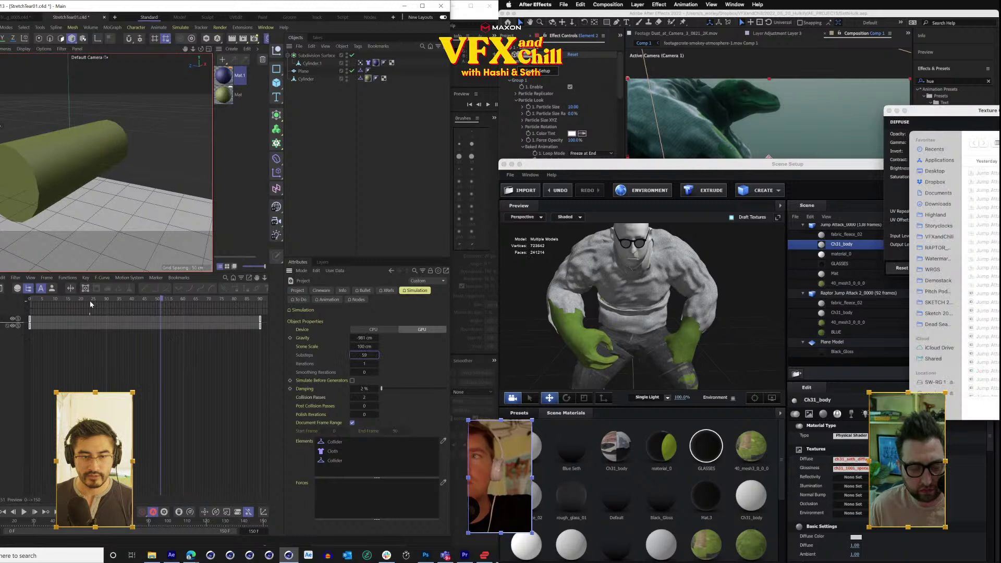
left_click(31, 302)
left_click(939, 237)
Set the simulation's Collision Passes to 4 in Cinema 4D, replay the cloth tearing and return to the first frame.
left_click(377, 398)
left_click(377, 399)
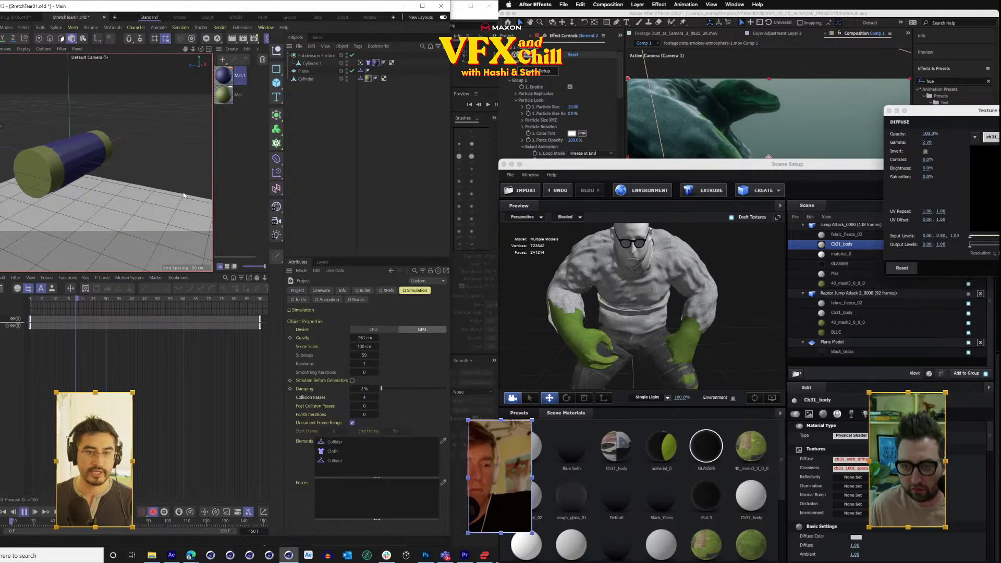
key("t")
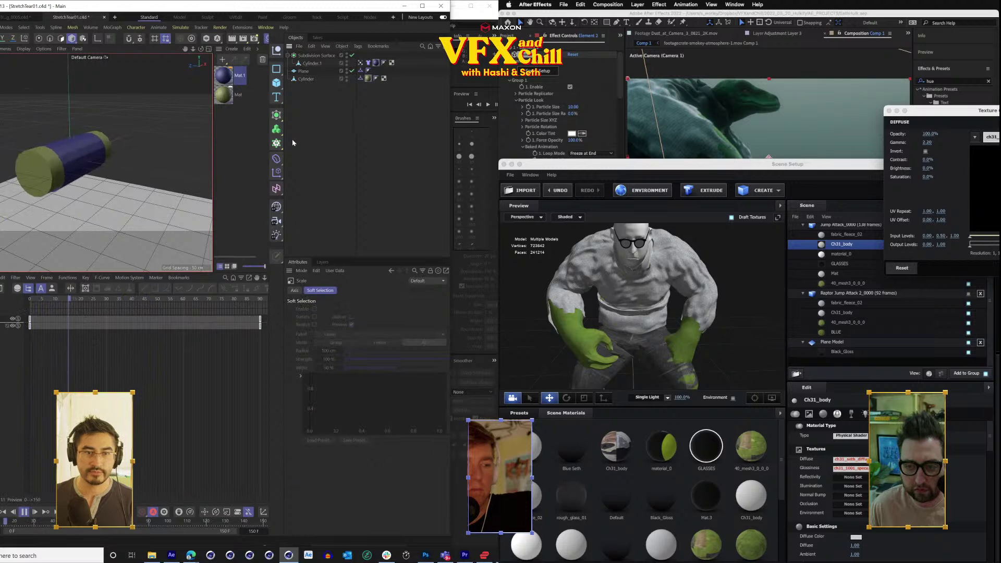
key("space")
key("F8")
left_click_drag(51, 300, 30, 301)
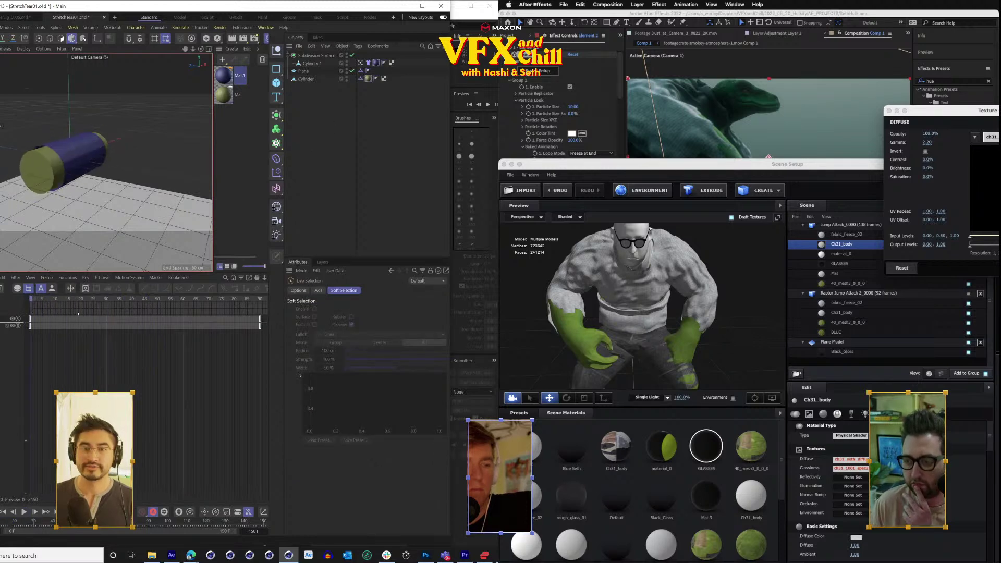
left_click_drag(40, 300, 29, 303)
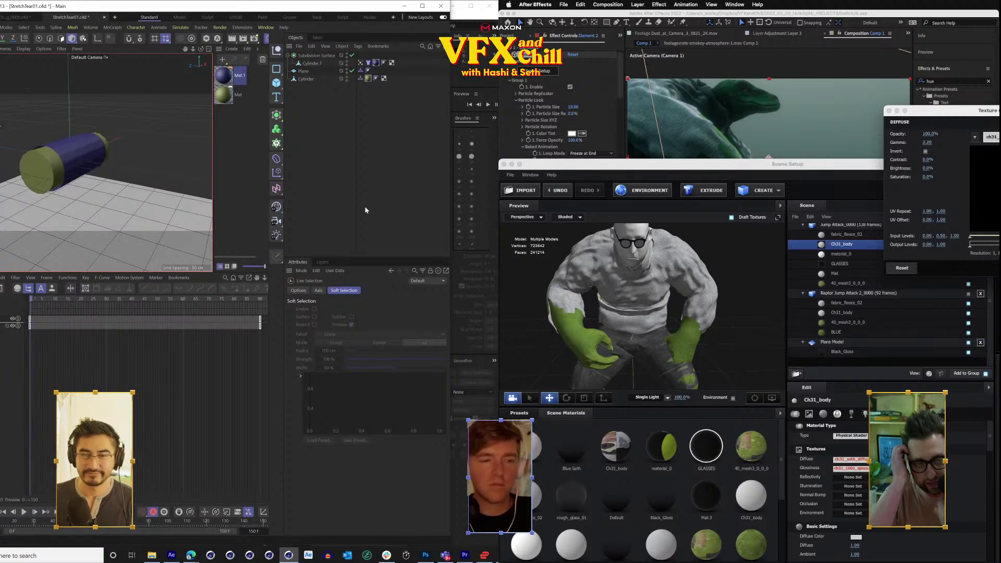
Set the project simulation's Iterations to 6 and Smoothing Iterations to 3.
key("ctrl+d")
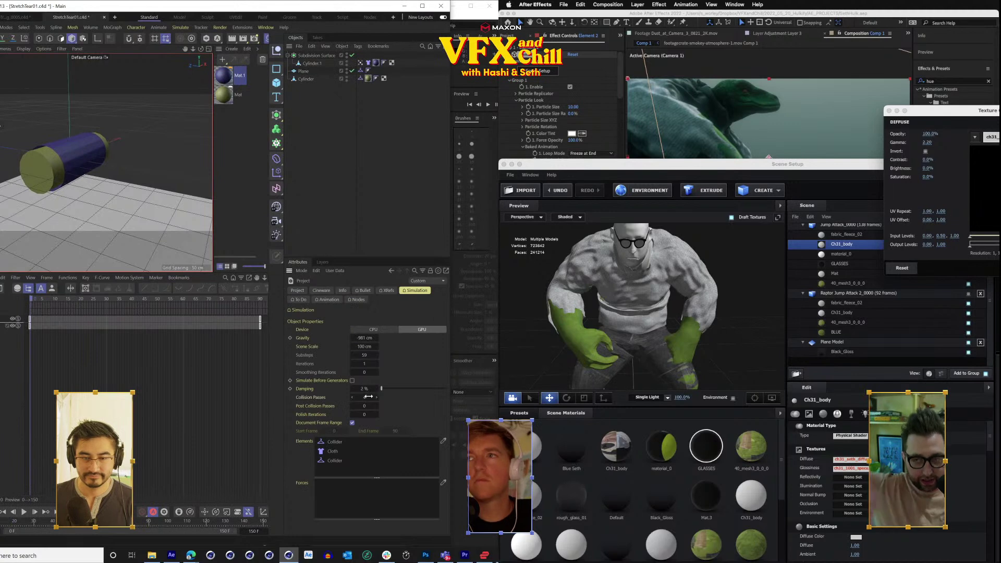
double_click(373, 364)
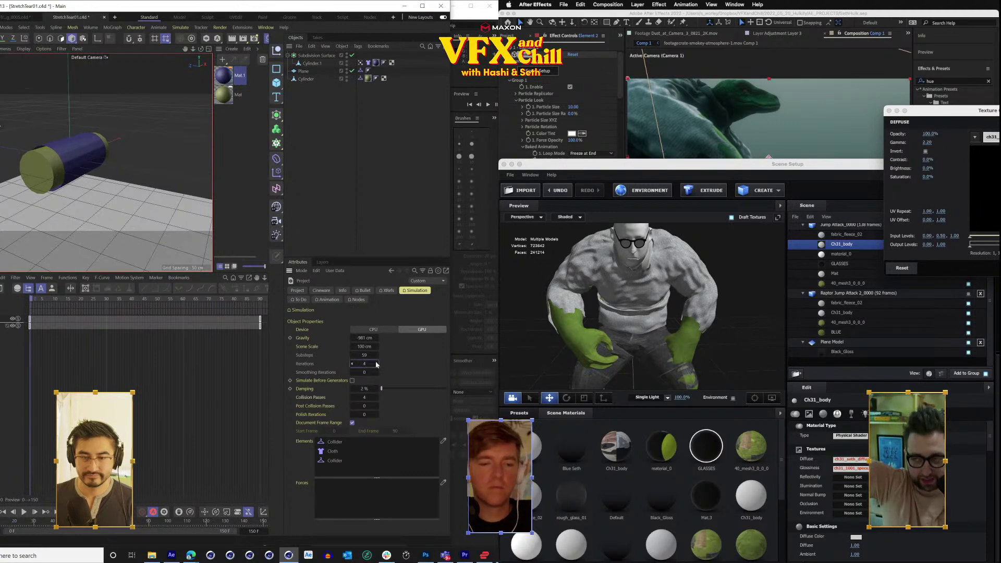
left_click(376, 374)
type("1")
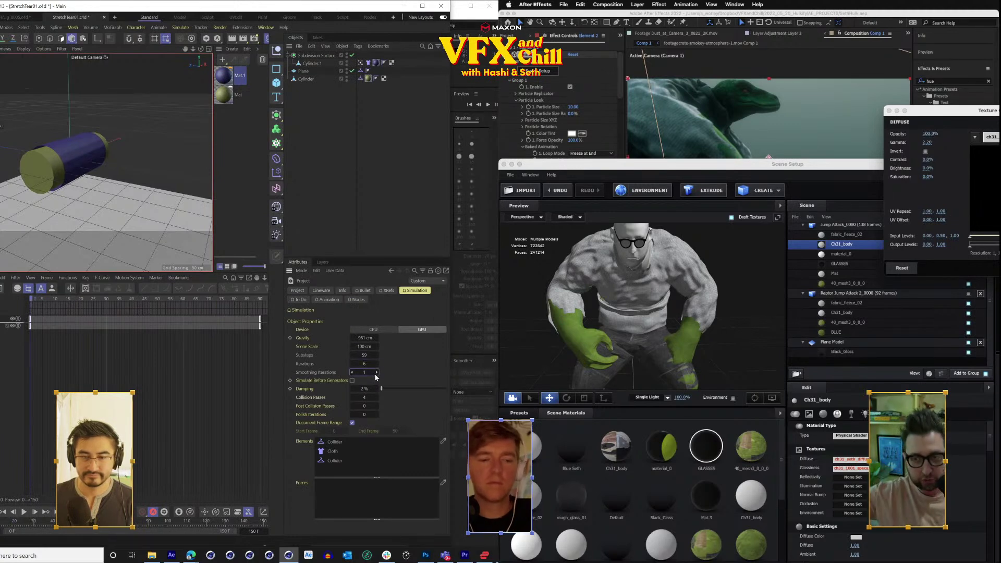
left_click(376, 373)
Replay the cloth simulation from the first frame and examine how the sleeve tears around the cylinder.
left_click_drag(81, 210, 54, 205)
key("F8")
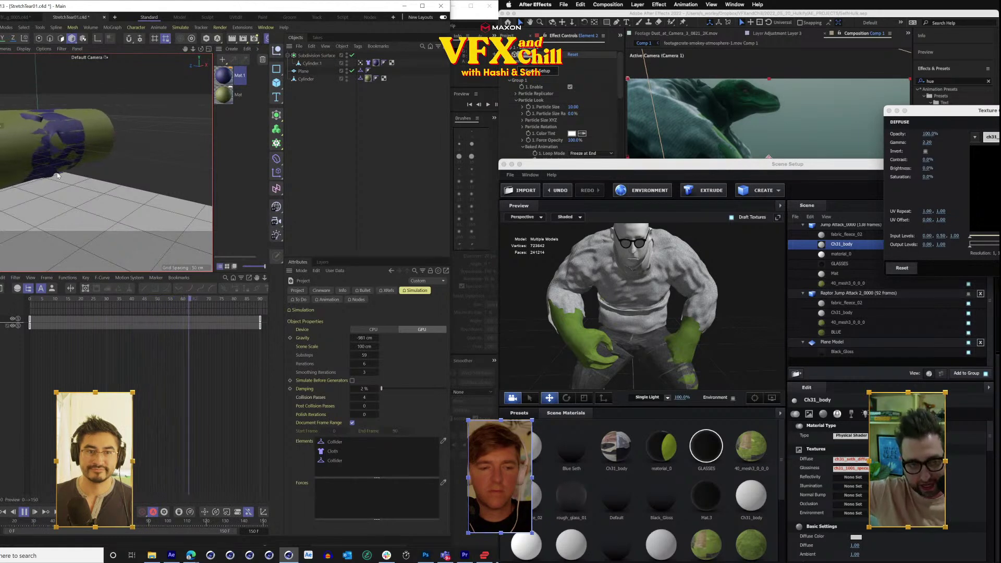
scroll(96, 166, "down", 3)
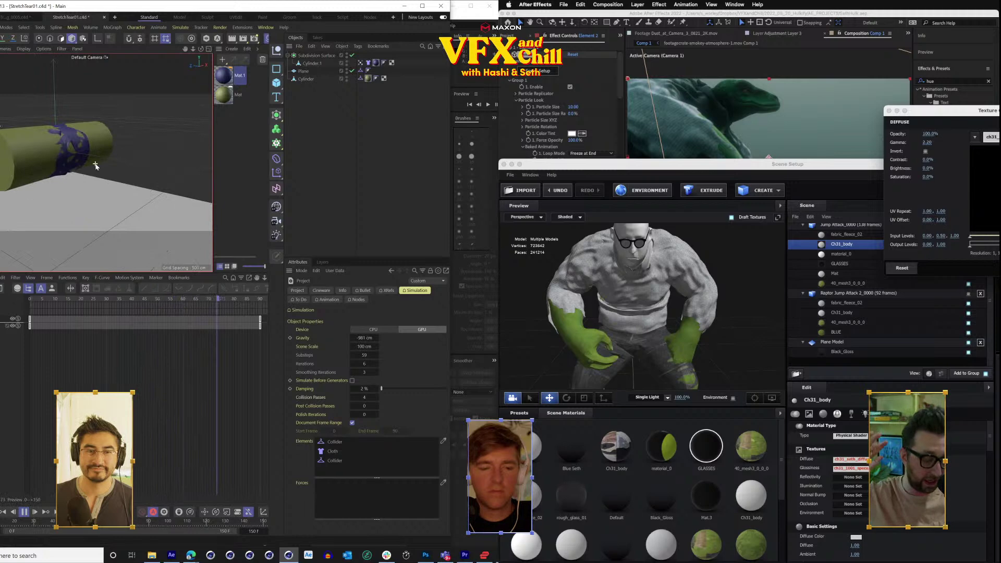
left_click_drag(95, 163, 120, 179, "alt")
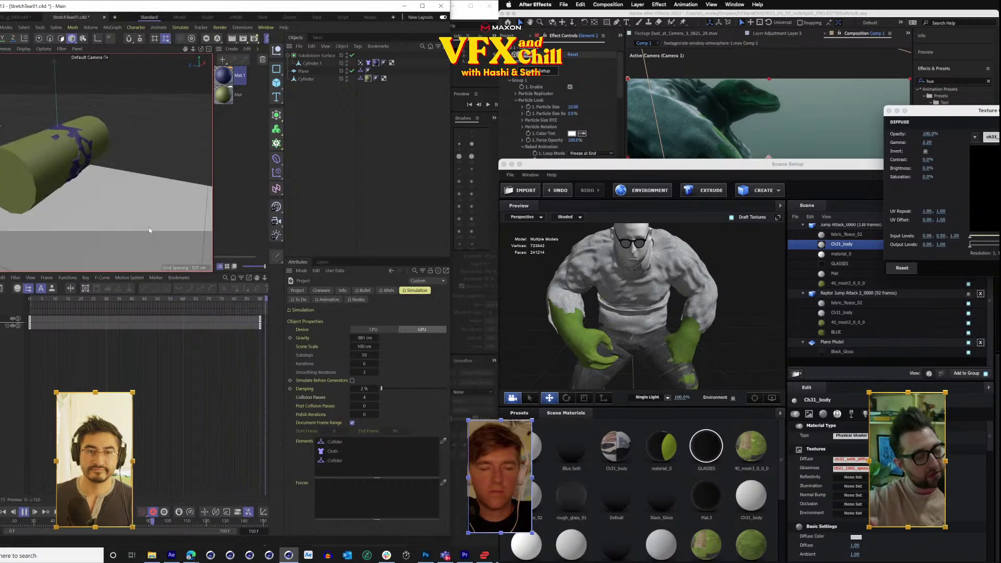
key("t")
left_click_drag(71, 299, 29, 299)
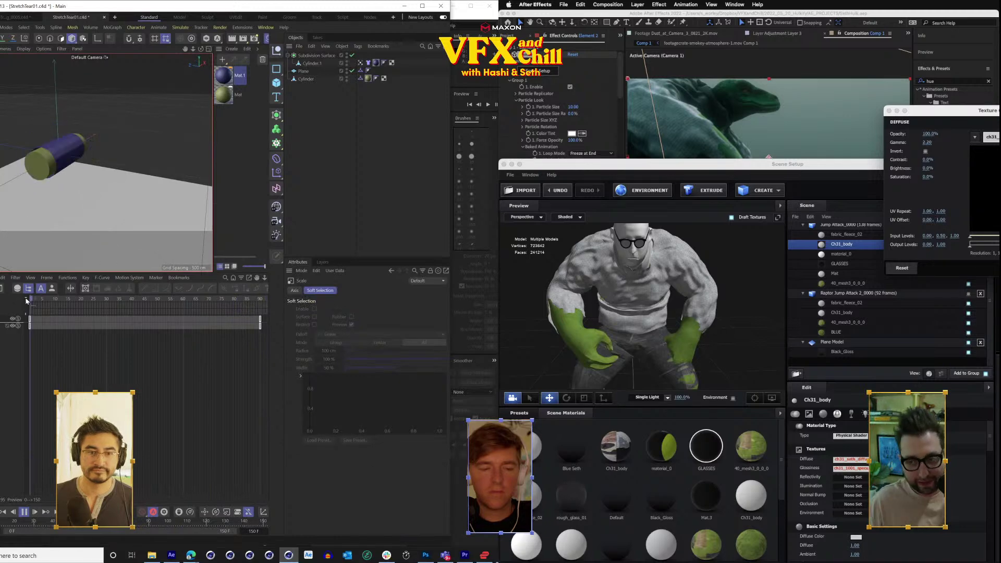
key("space")
key("space")
key("super+Tab")
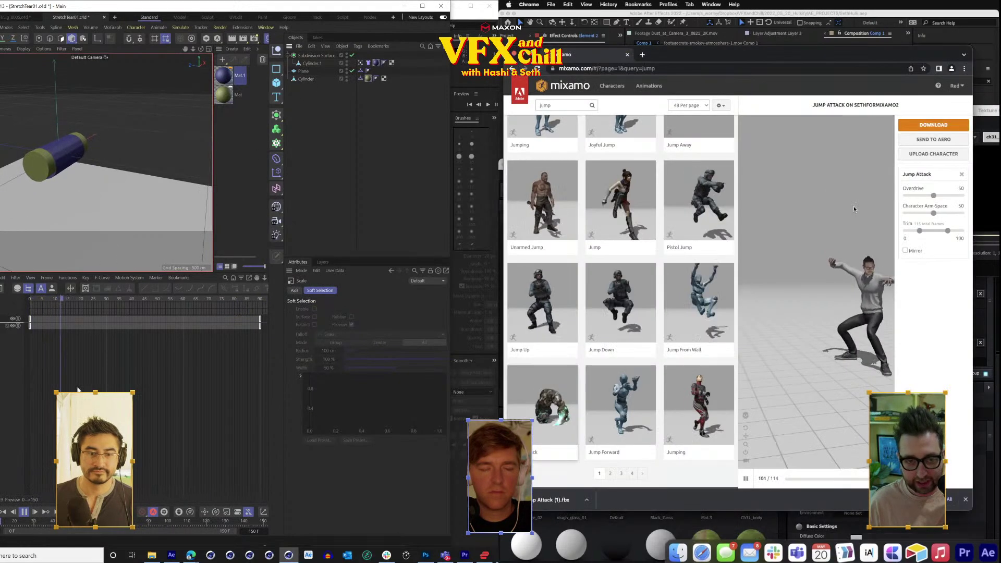
left_click(24, 512)
left_click(30, 300)
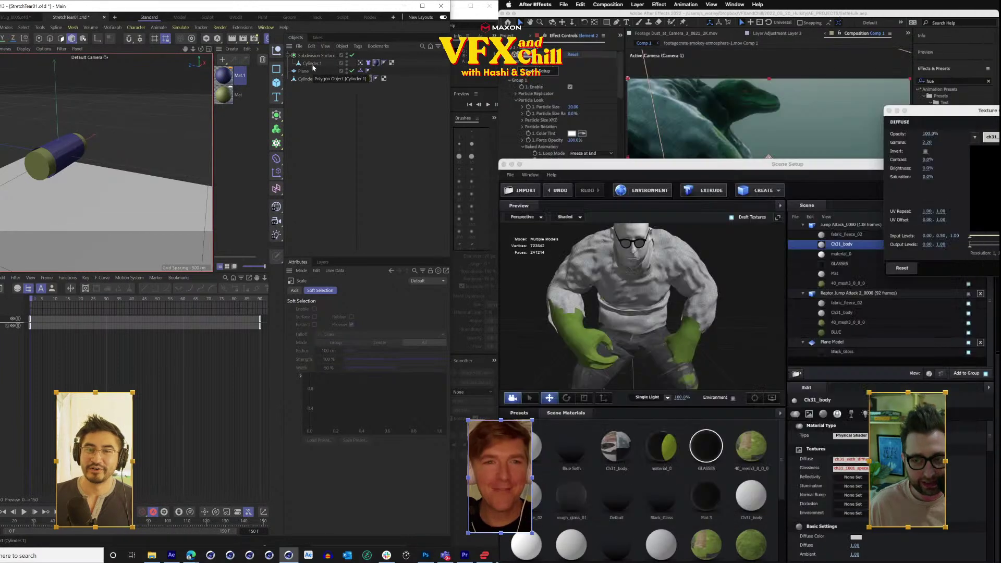
Select the Cloth tag of Cylinder.1 and set its Tear Past value to 110%.
left_click(313, 64)
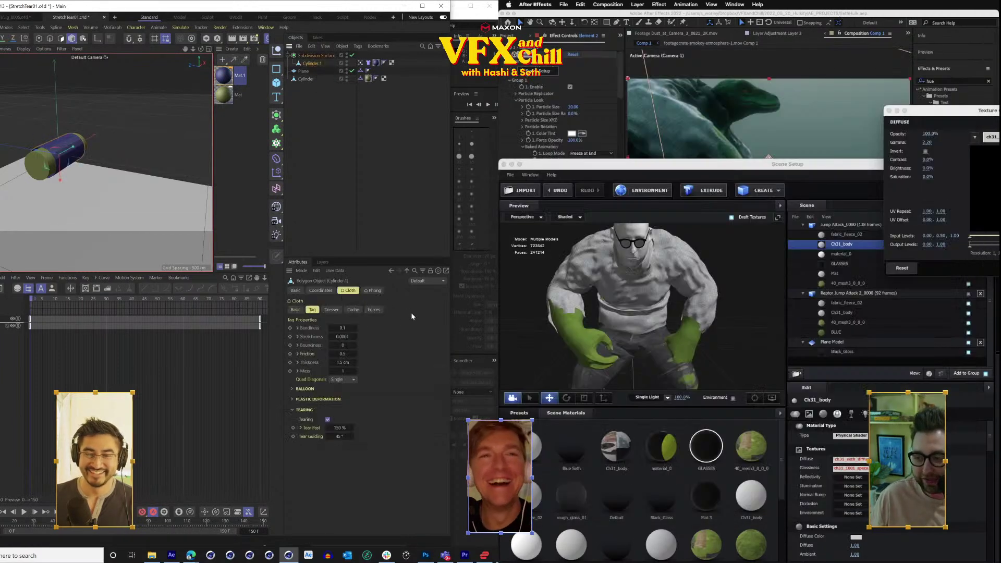
left_click(361, 79)
left_click(368, 63)
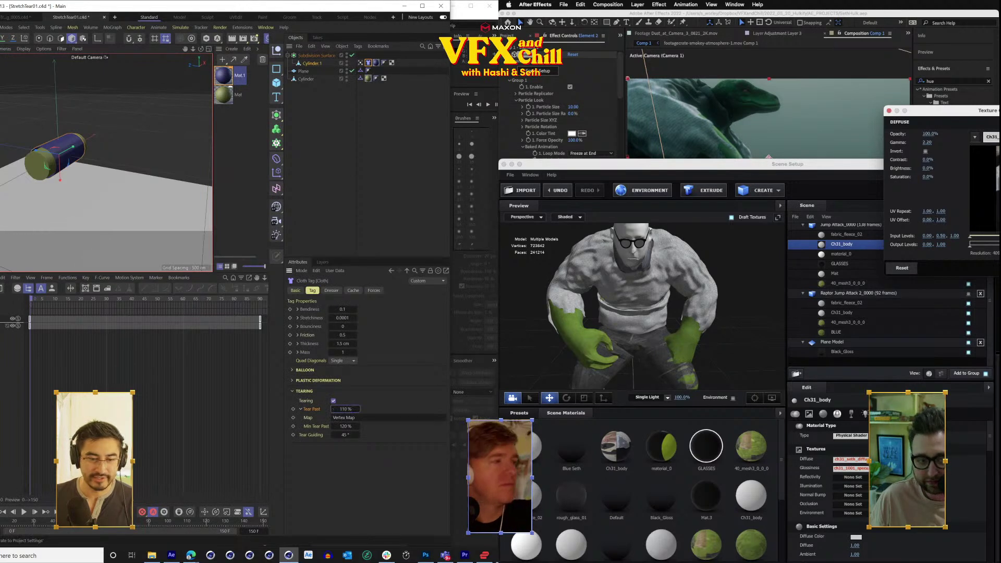
Replay the cloth tearing, return to the first frame, and browse the VFXandChill project folders for material_0's diffuse texture.
left_click(24, 512)
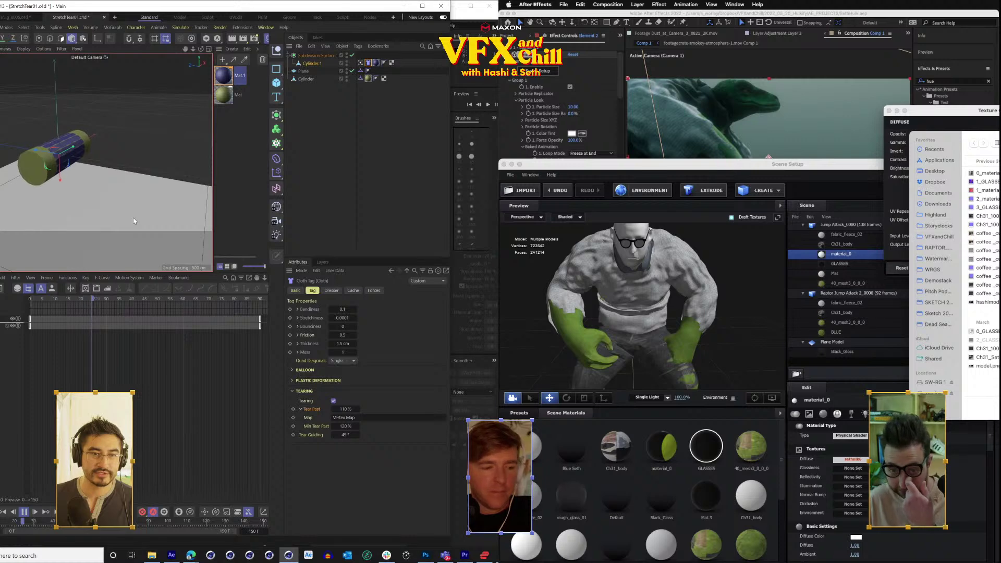
left_click_drag(107, 217, 88, 215)
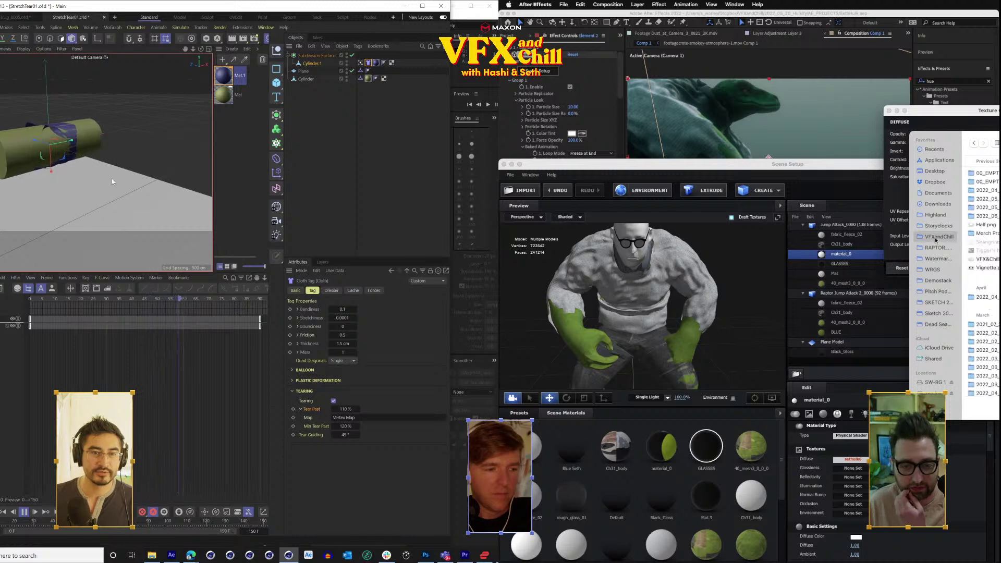
key("space")
left_click(985, 207)
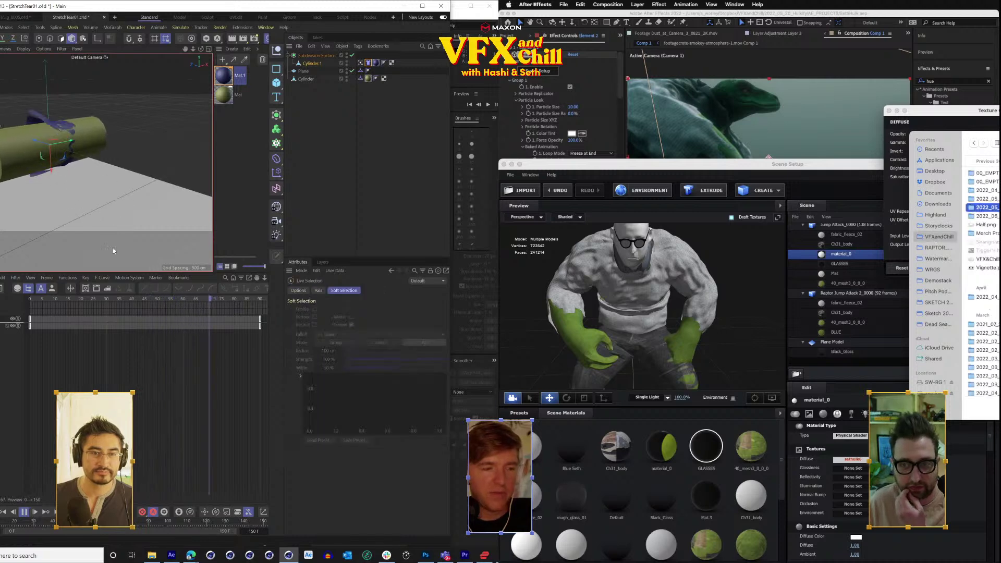
key("space")
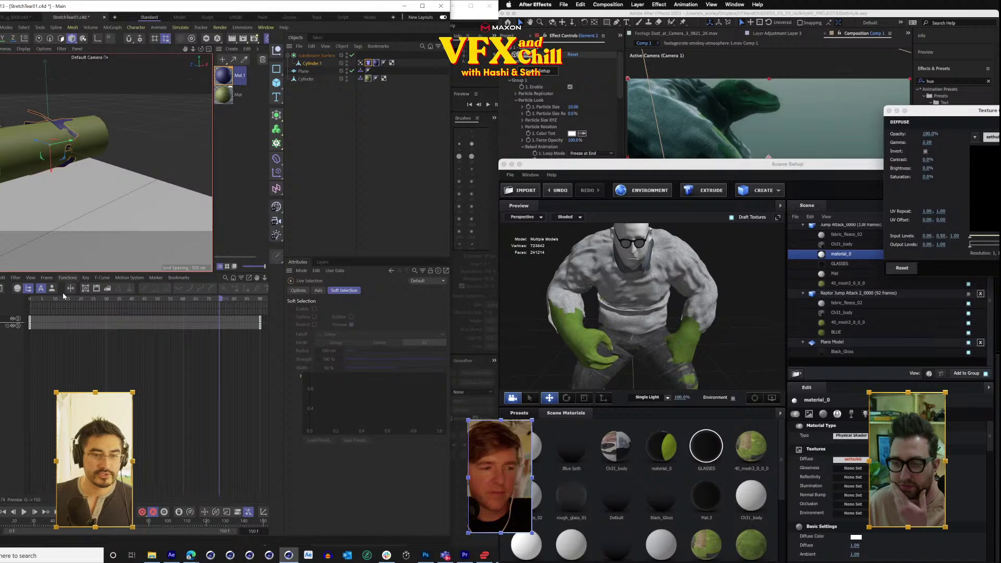
left_click_drag(63, 297, 24, 308)
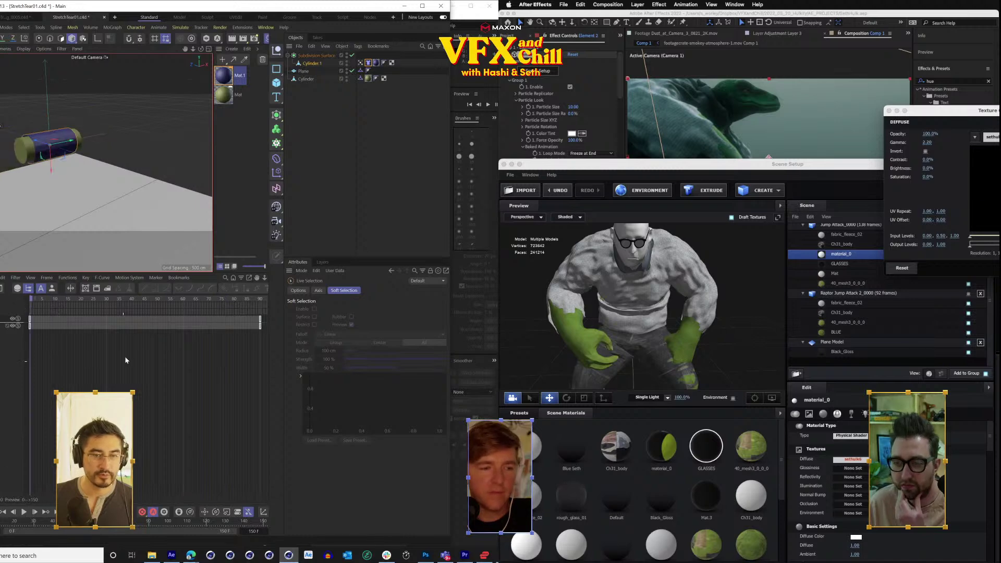
Select the Cloth tag of Cylinder.1 and set its Thickness to 2.04 cm.
left_click(318, 64)
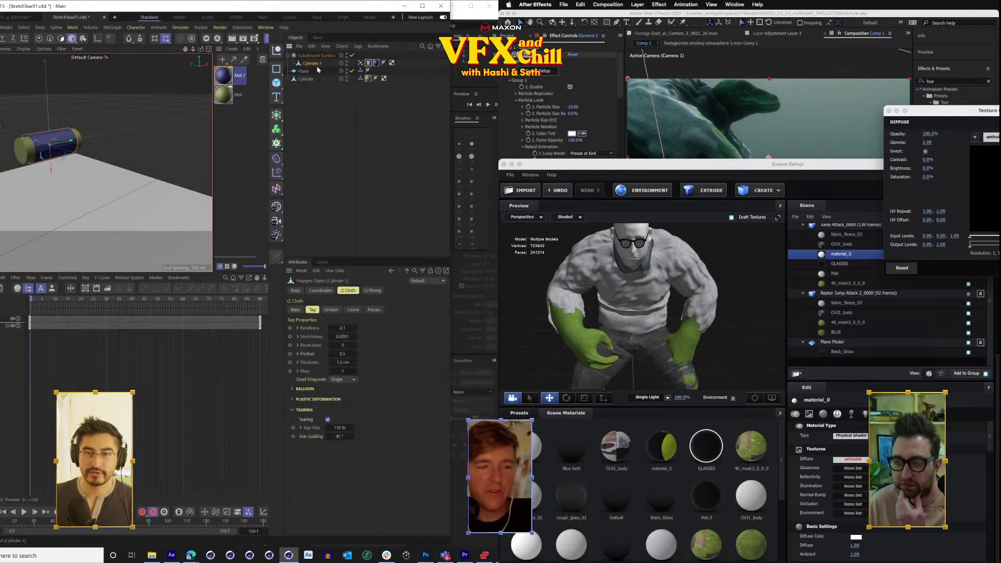
left_click(368, 63)
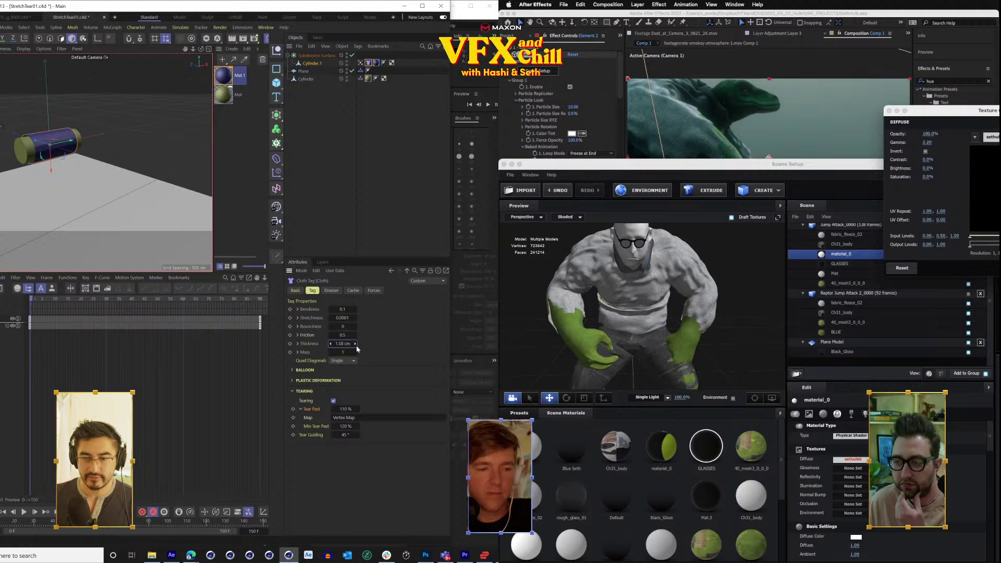
left_click_drag(343, 343, 366, 343)
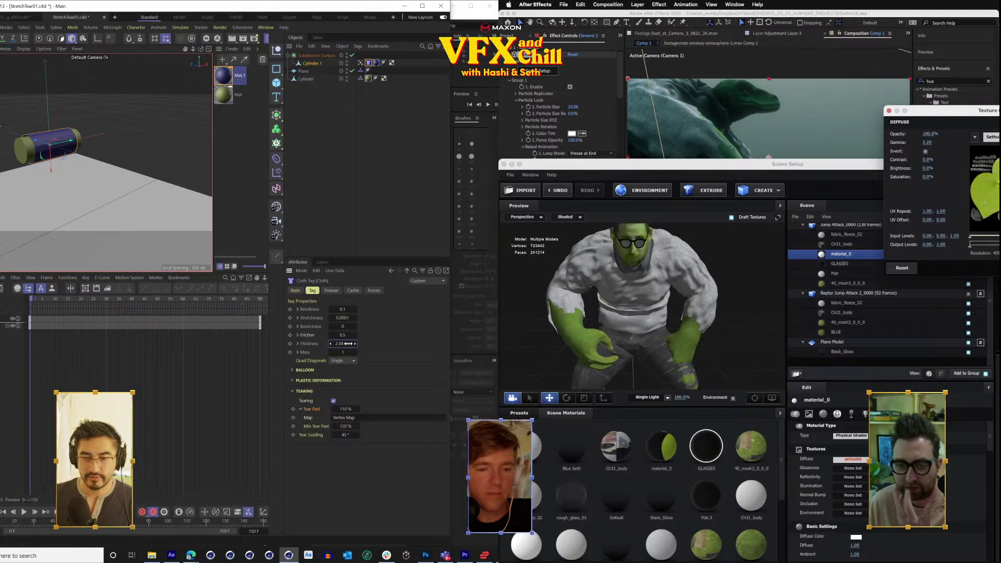
key("Return")
Set the project simulation's Substeps to 36, Iterations to 4 and Smoothing Iterations to 2.
scroll(731, 282, "down", 3)
scroll(731, 281, "down", 3)
key("ctrl+d")
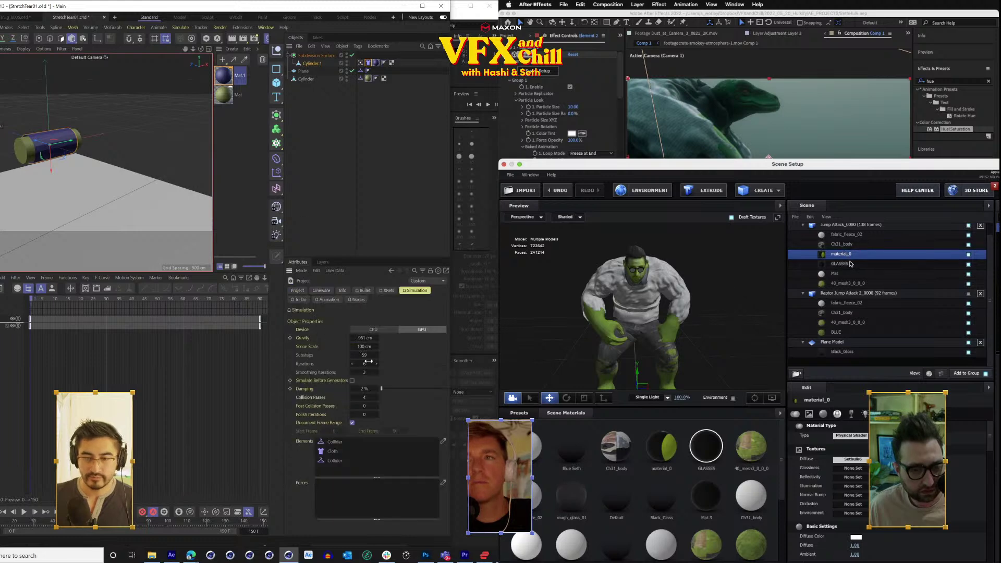
Replace the Mat material of the Jump Attack_0000 model with rough_glass_01 from the scene materials.
left_click(850, 263)
left_click(881, 273)
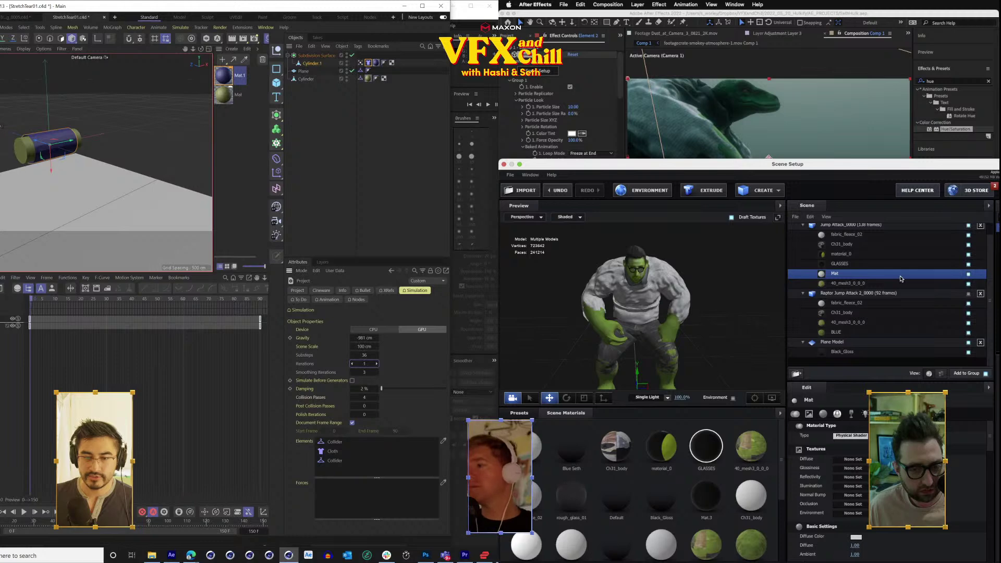
left_click(521, 413)
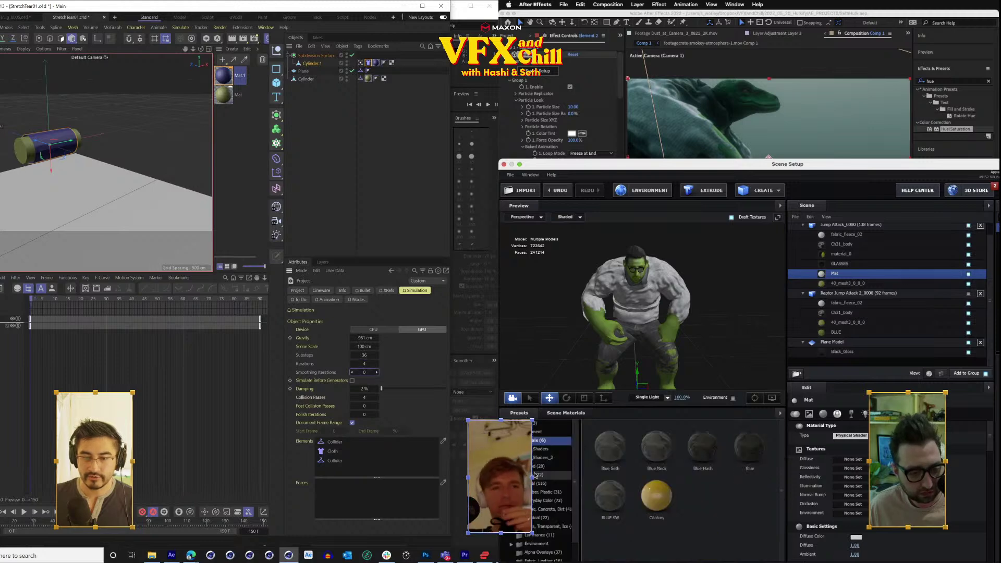
left_click(572, 411)
left_click_drag(566, 500, 849, 274)
mouse_move(760, 296)
left_mouse_down()
mouse_move(723, 280)
mouse_move(738, 273)
mouse_move(767, 293)
left_mouse_up()
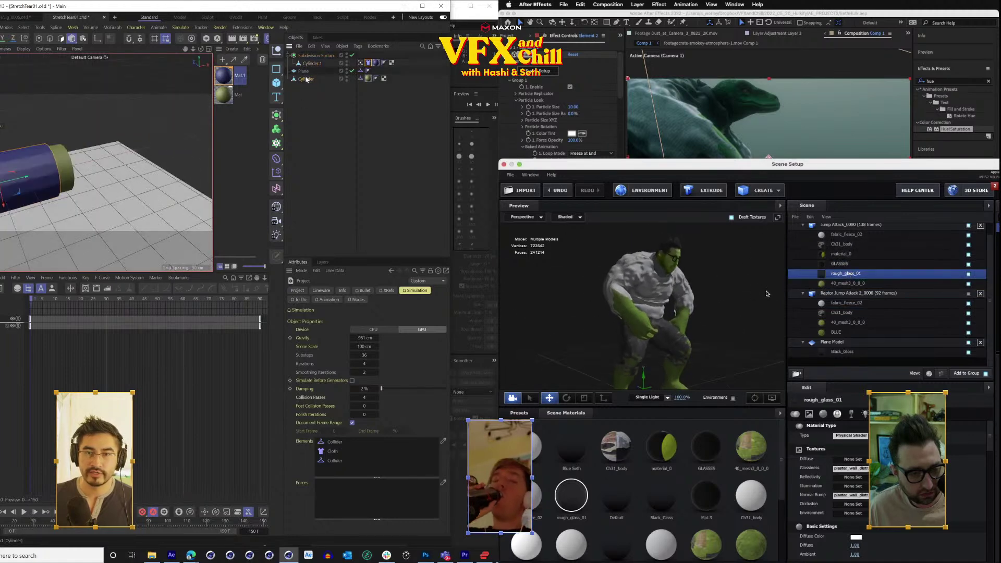
Add a Subdivision Surface with the Cylinder as its child and play the simulation, bringing up Cinema 4D in the other session.
left_click(305, 79)
left_click(308, 57)
scroll(939, 277, "up", 1)
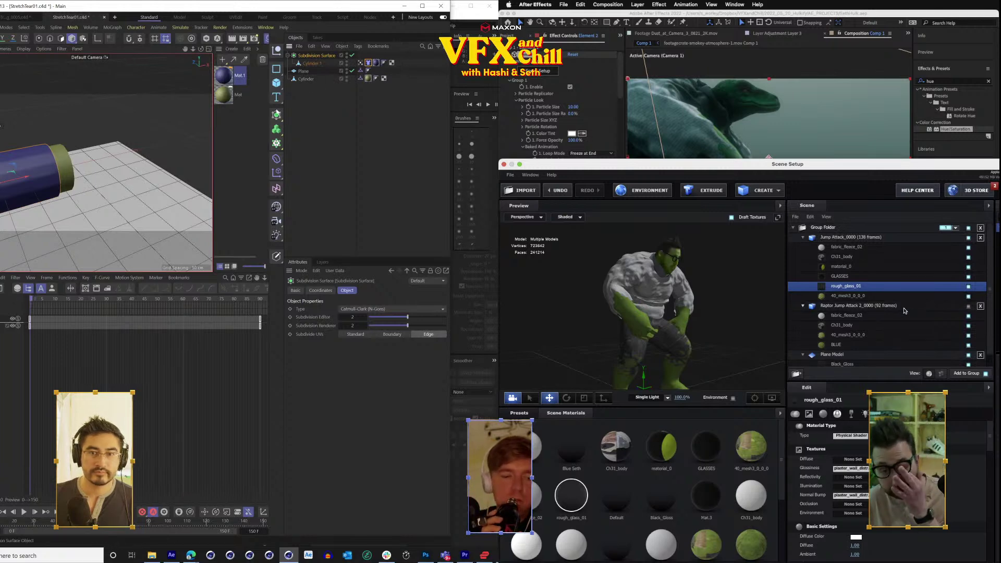
left_click(307, 79)
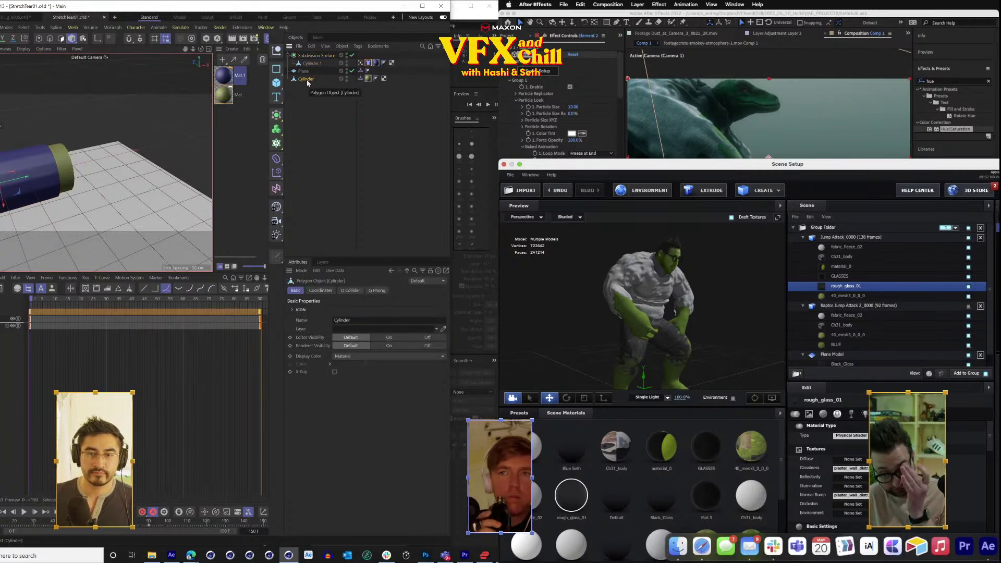
key("super+Tab")
left_click(276, 116)
left_click_drag(300, 88, 316, 56)
scroll(111, 150, "down", 5)
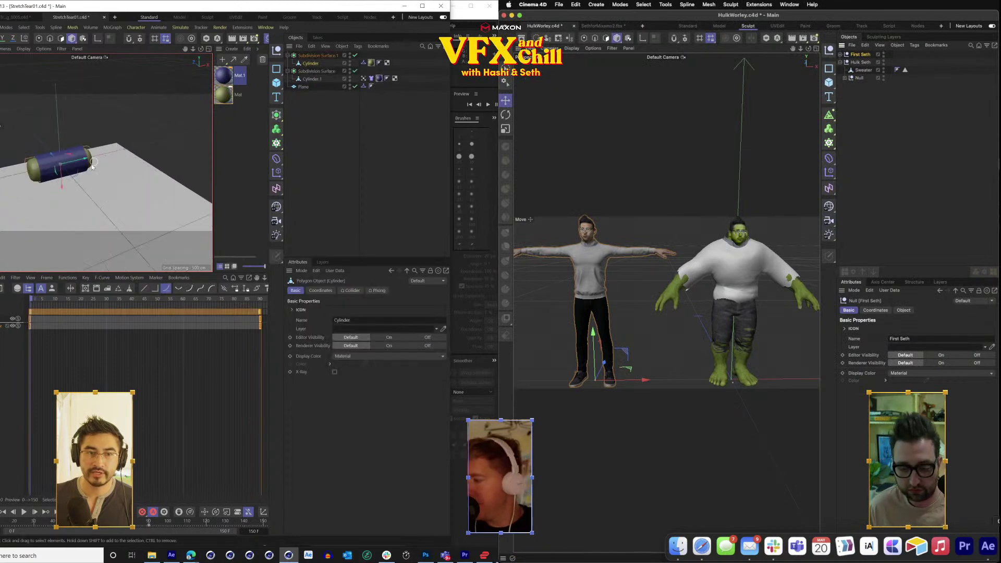
scroll(110, 165, "up", 5)
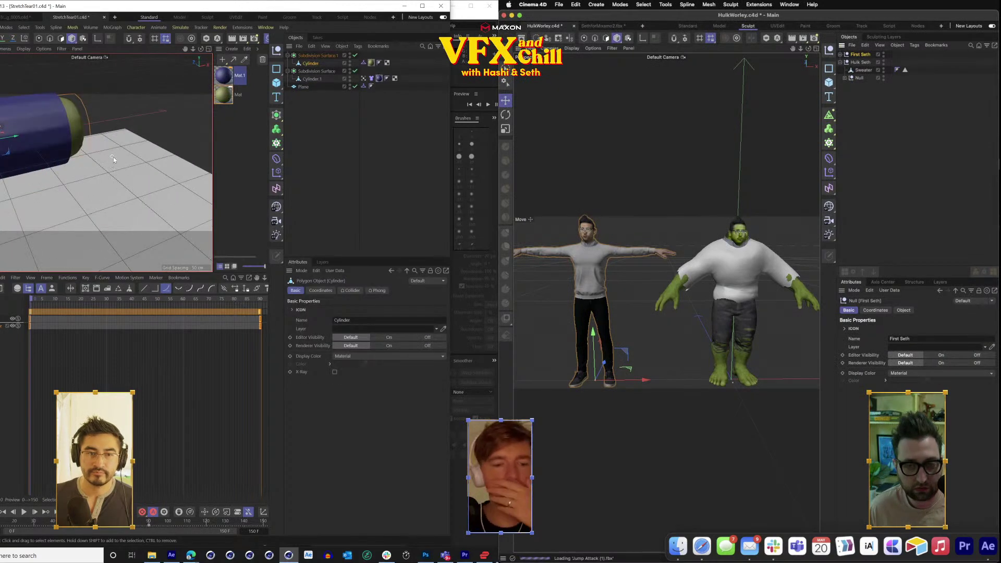
left_click_drag(114, 157, 130, 236)
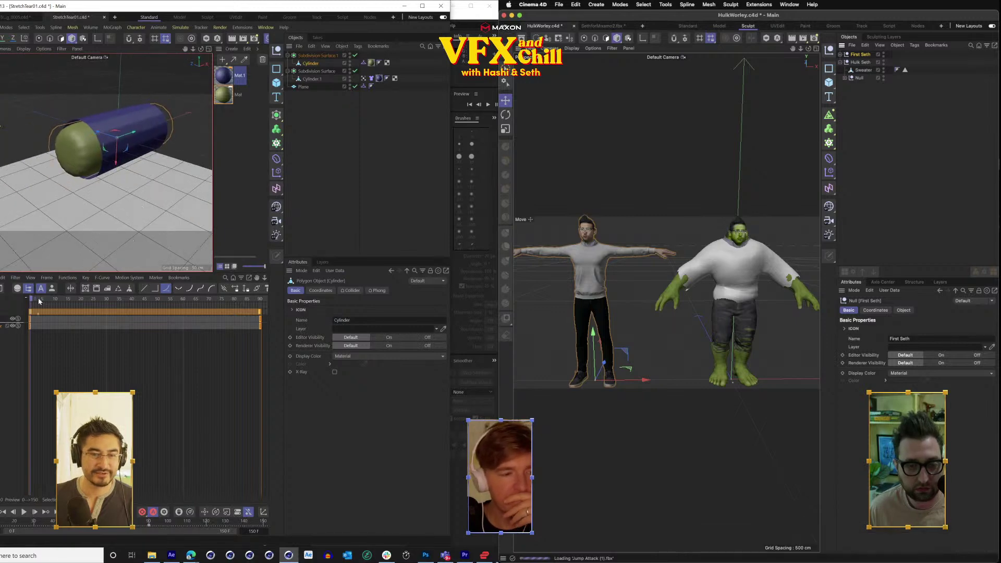
left_click(24, 512)
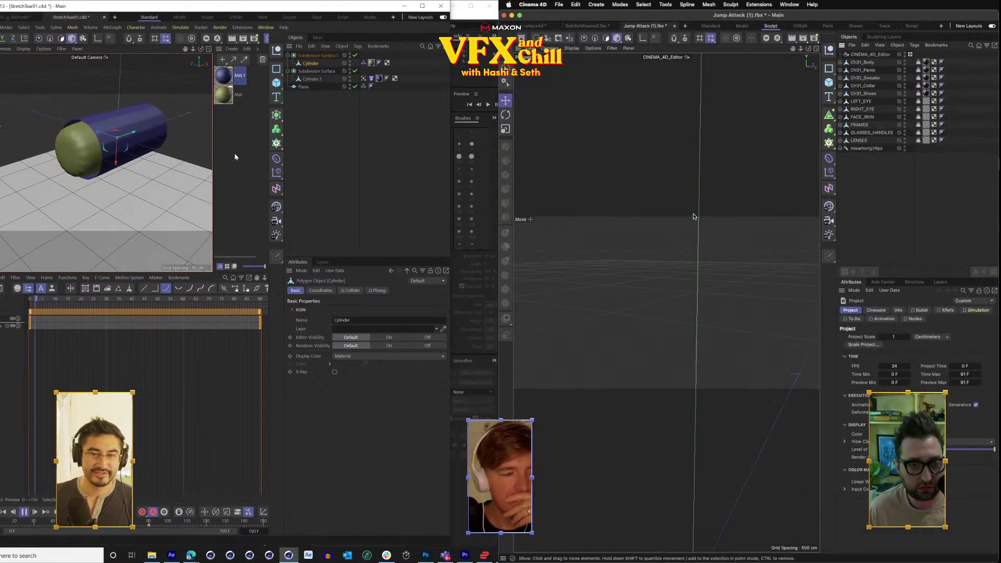
Export the Jump Attack (1) project as an OBJ sequence with animation set to All Frames, ending at frame 91.
left_click(558, 4)
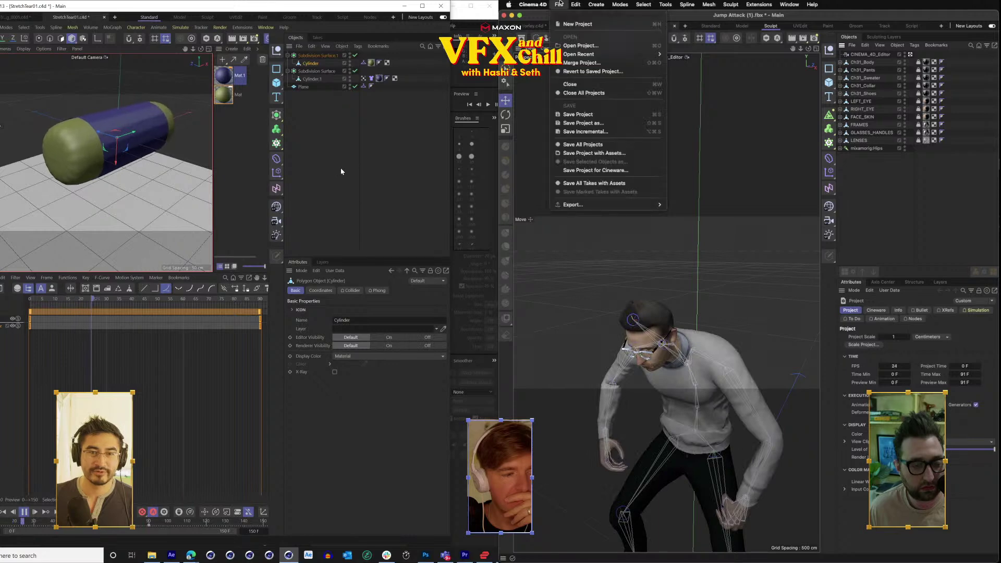
mouse_move(636, 208)
left_click(694, 352)
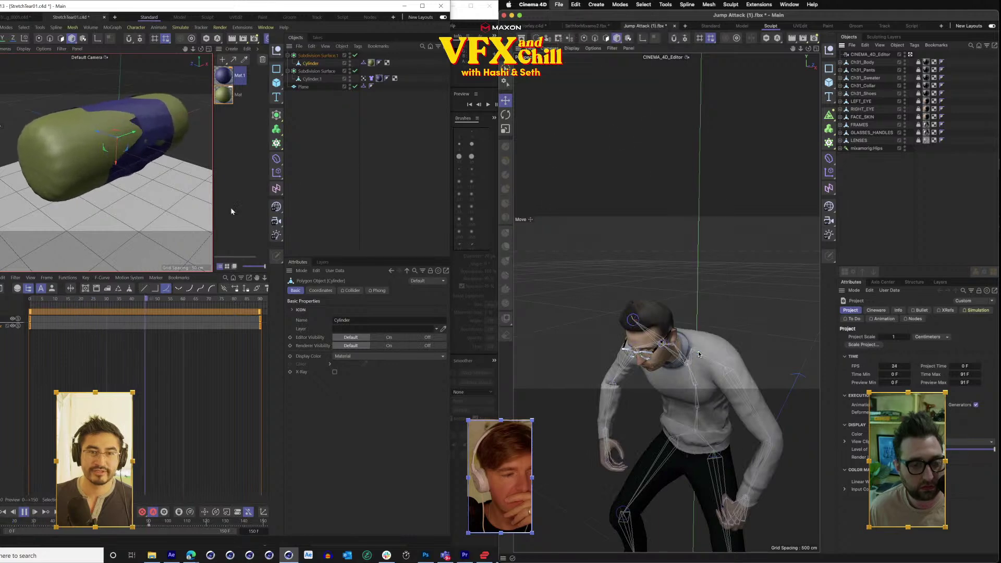
left_click(596, 29)
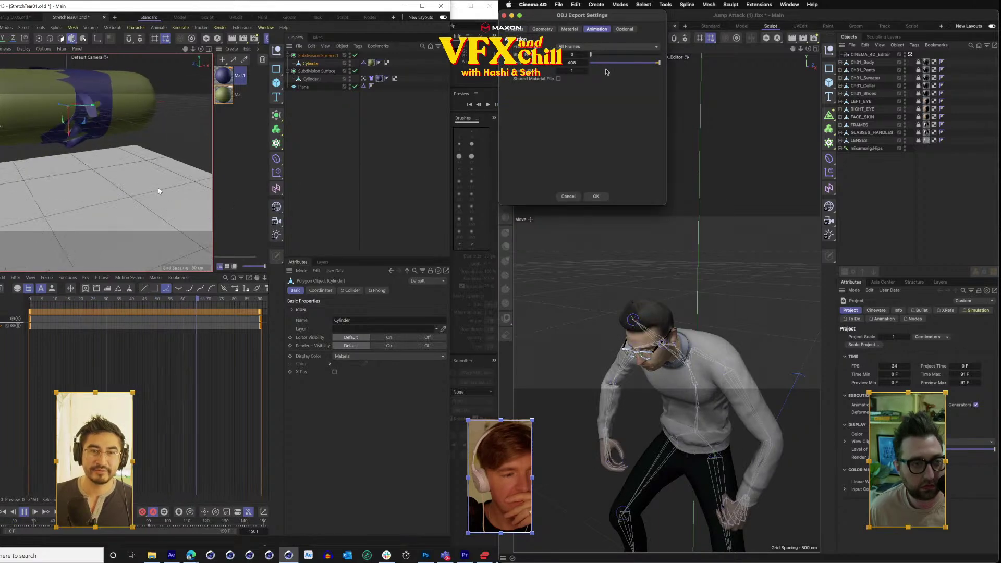
left_click(582, 46)
left_click(578, 55)
left_click(583, 47)
left_click(576, 80)
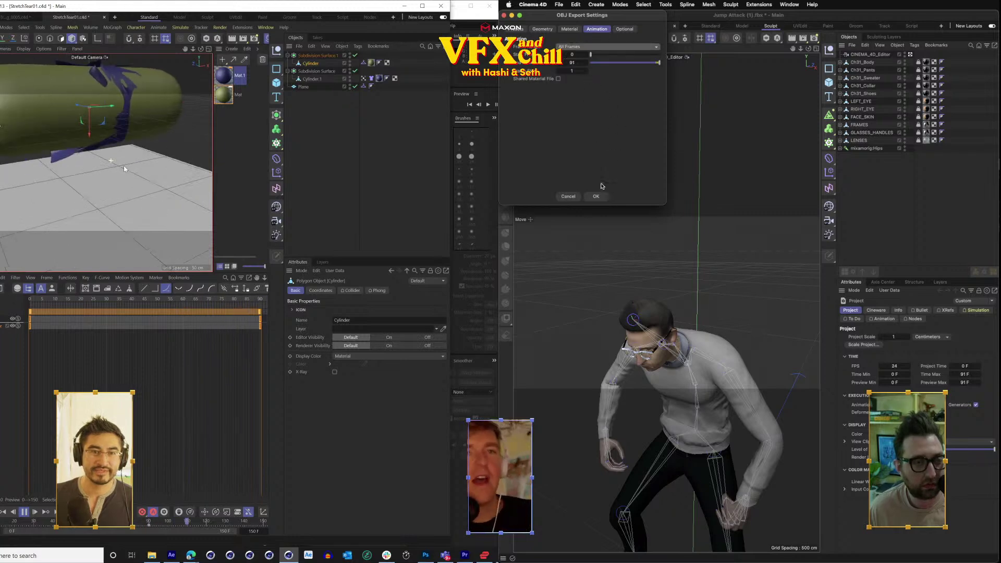
left_click(596, 197)
Rewind the cloth simulation and replay it to examine how the sleeve tears around the smoothed cylinder.
key("t")
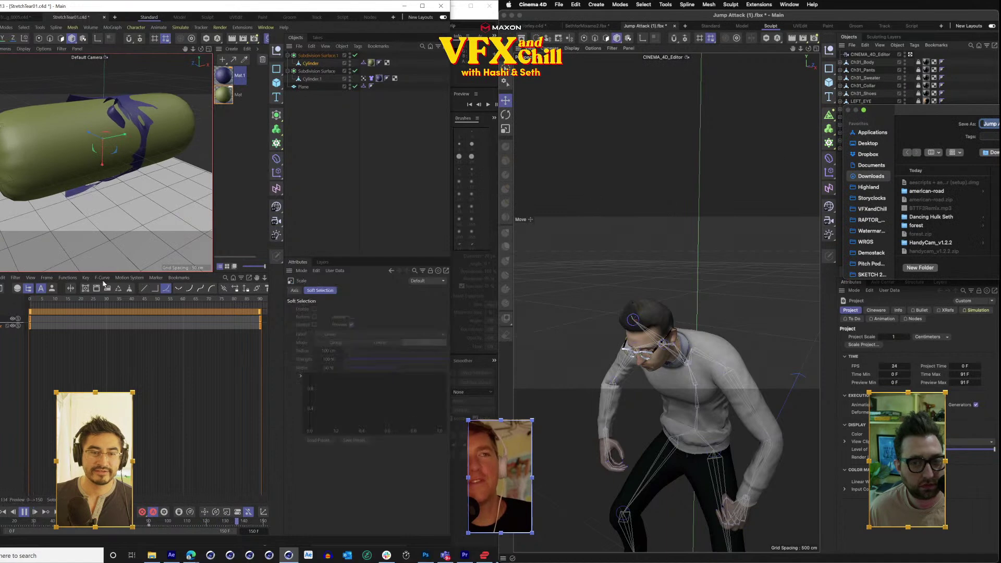
left_click_drag(76, 299, 17, 309)
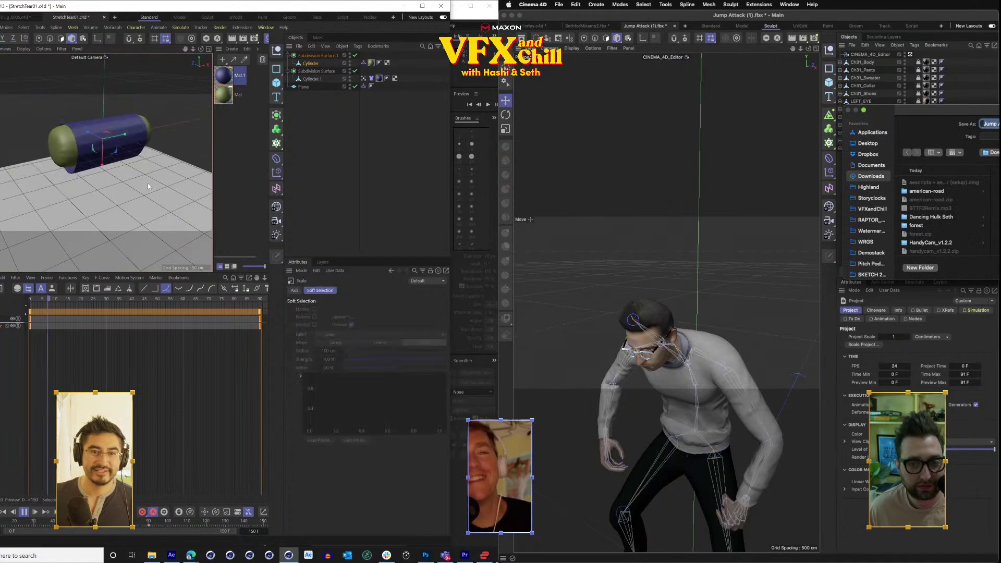
key("space")
Open 2022_05_20_Hulkify inside VFXandChill as the export destination, and select the Cloth tag of Cylinder.1.
left_click(872, 209)
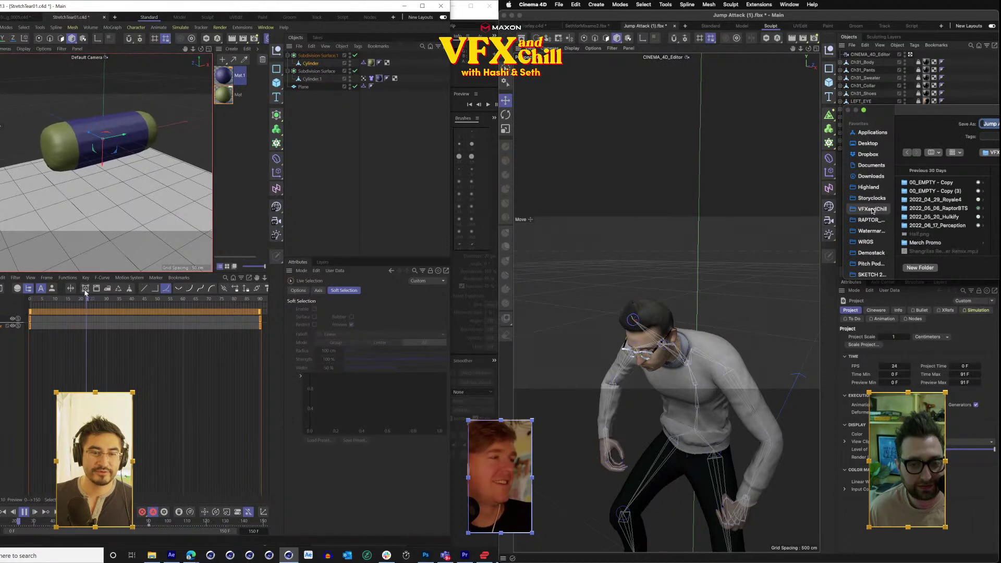
left_click(936, 217)
left_click(23, 513)
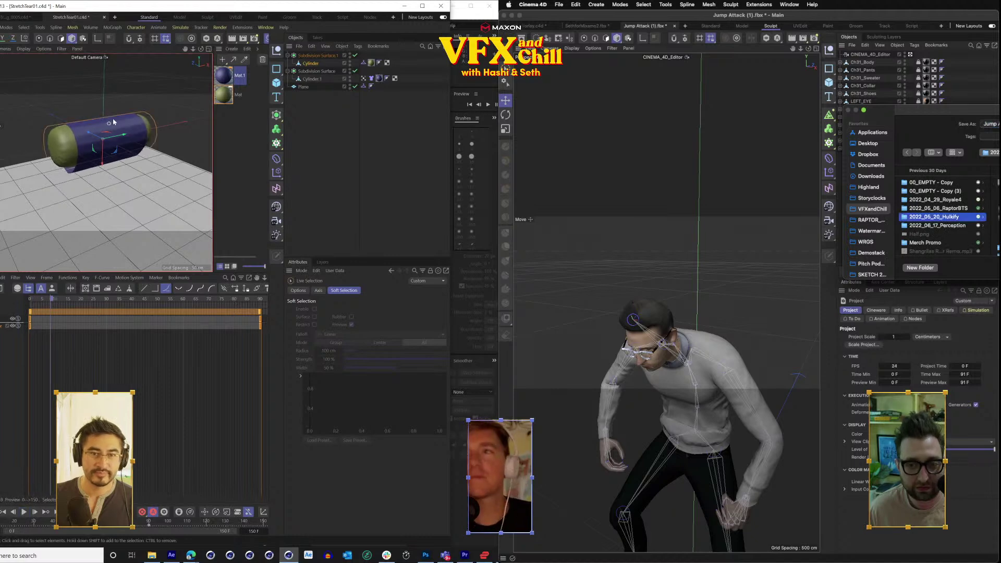
left_click(334, 63)
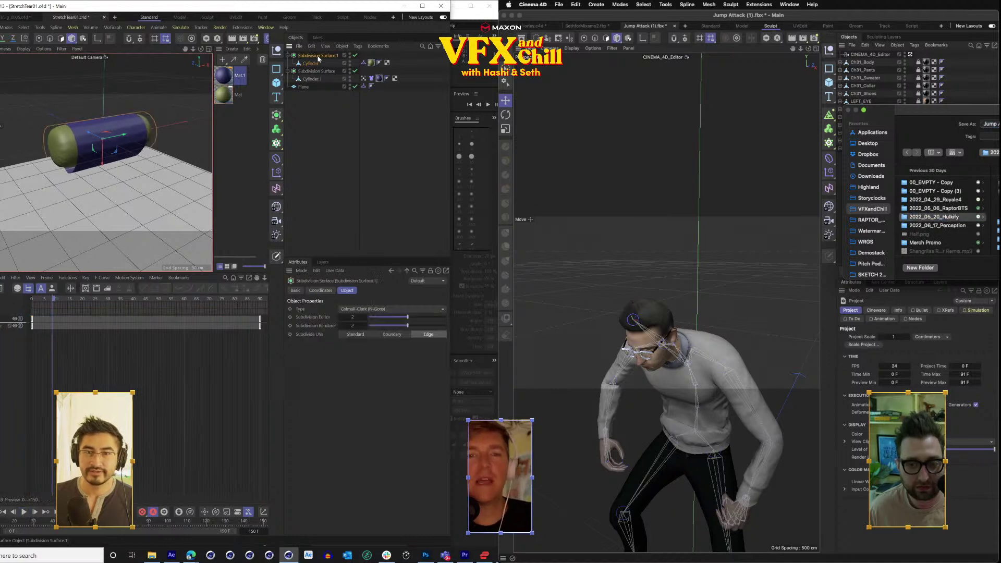
left_click(371, 79)
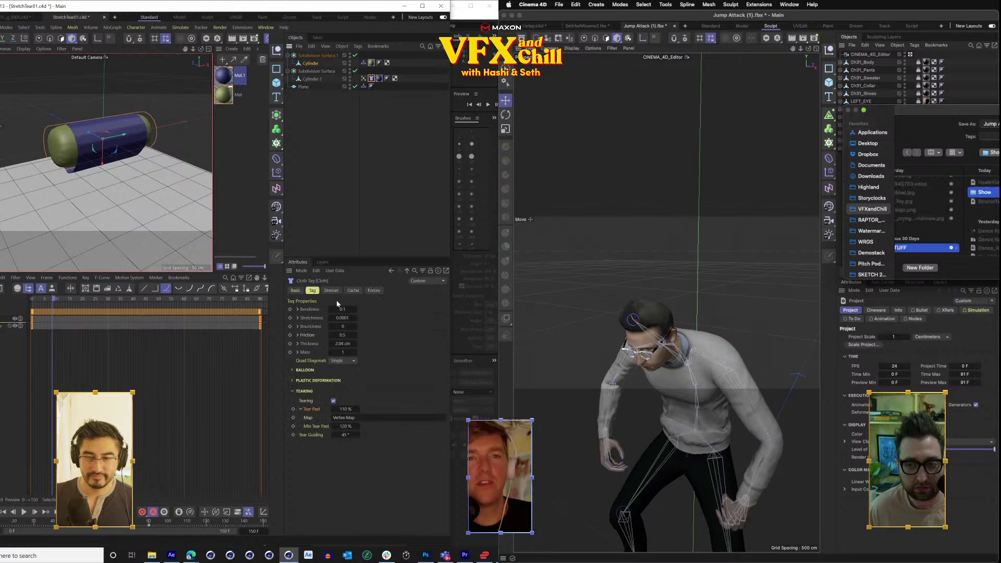
Create a folder named RegSethJump in the export destination and save the OBJ sequence into it.
left_click(933, 267)
type("Reg")
left_click(333, 291)
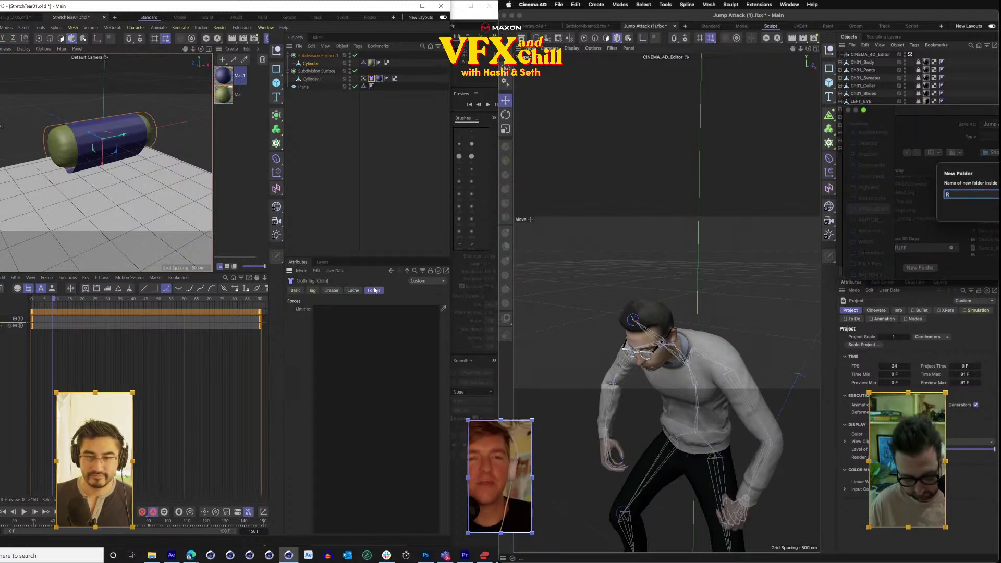
type("SethJump")
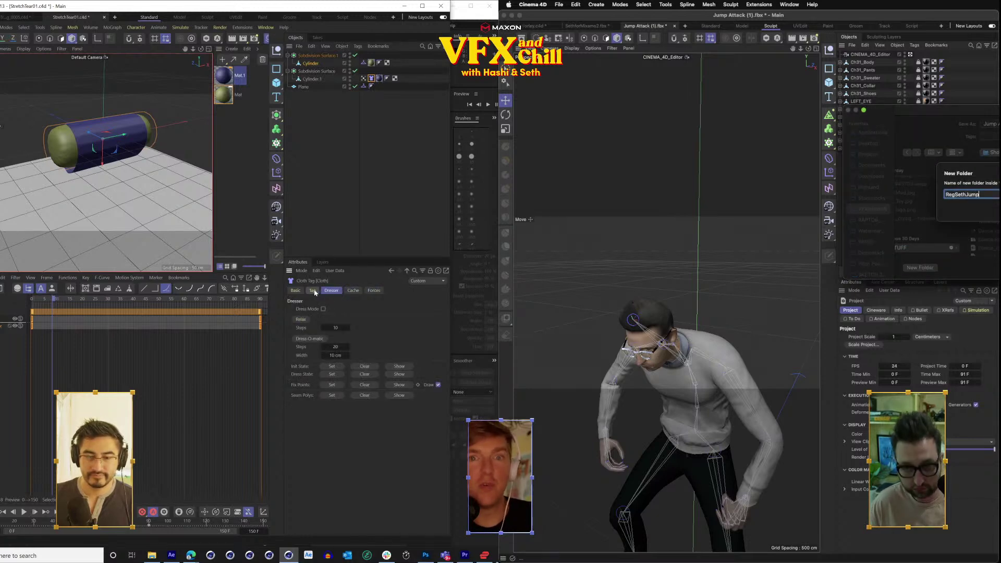
left_click(313, 291)
key("Return")
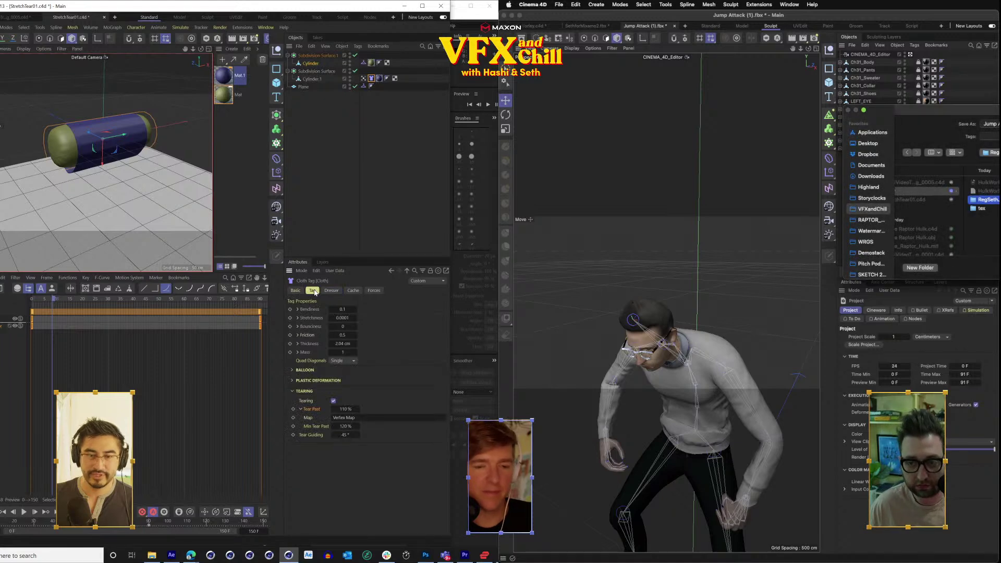
key("Return")
Set the Cloth tag's Stretchiness to 14.0001 and replay the simulation from the first frame.
left_click(296, 291)
left_click(315, 291)
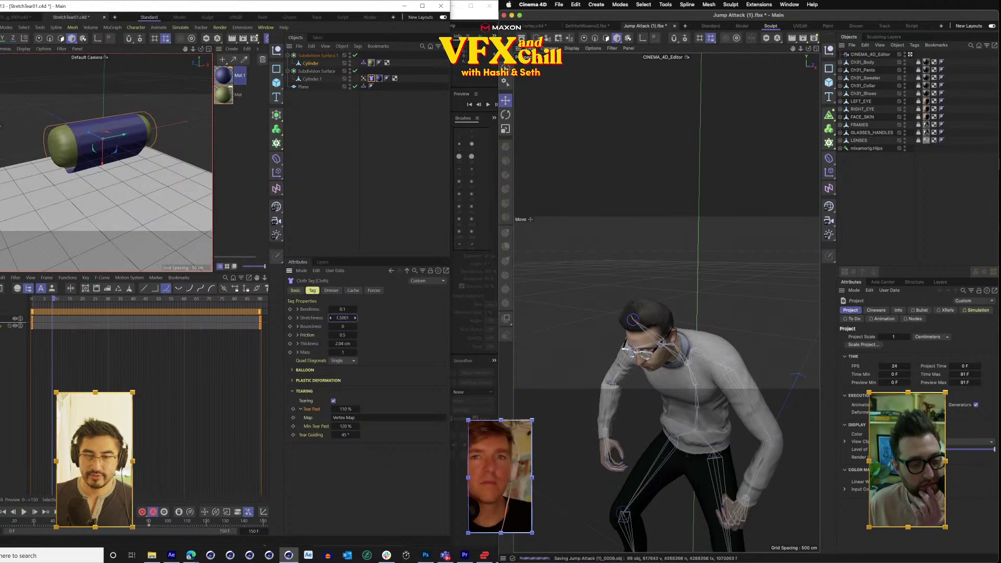
left_click_drag(45, 302, 10, 313)
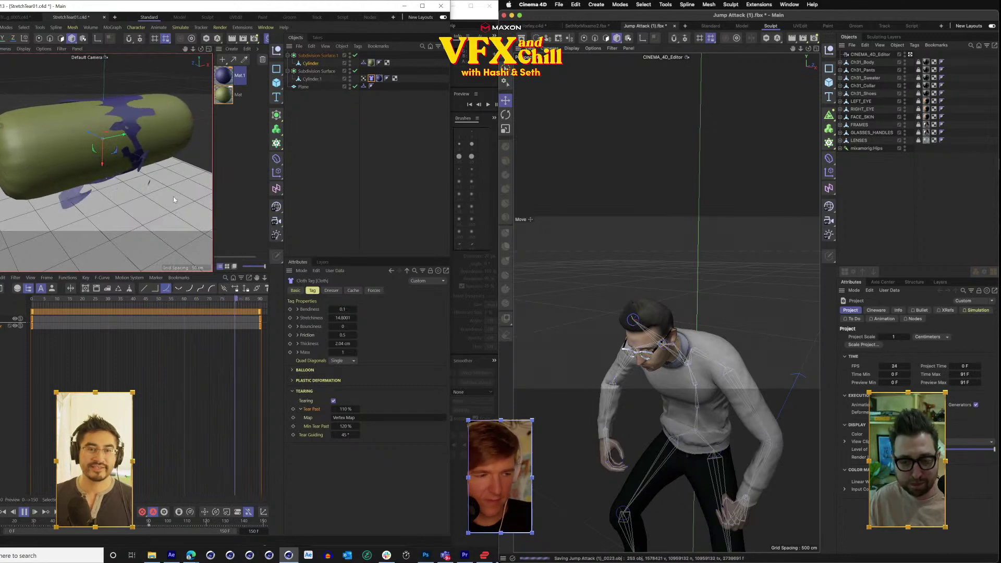
Switch to After Effects and accept the Element Scene Setup changes to return to the composition.
left_click(982, 547)
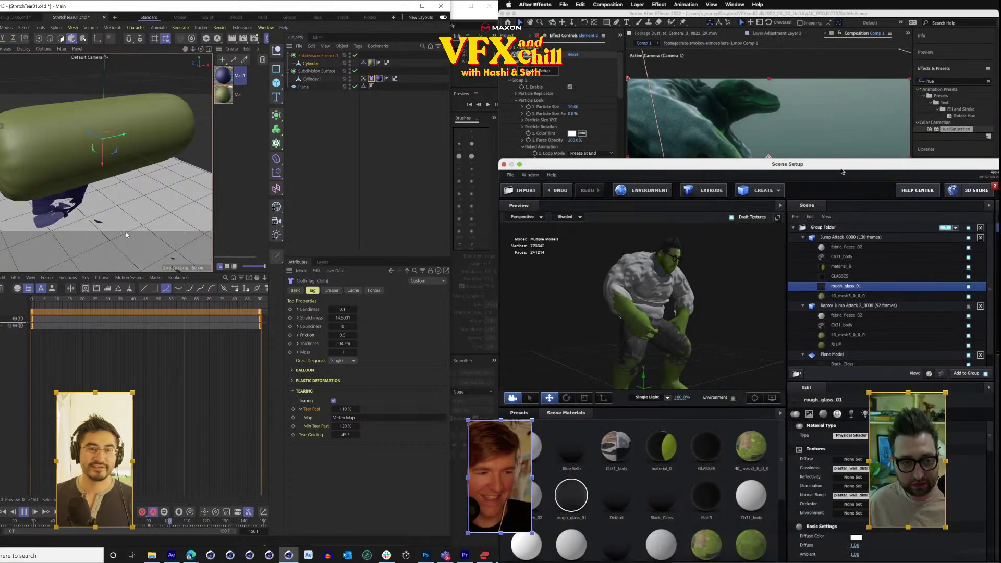
left_click(998, 190)
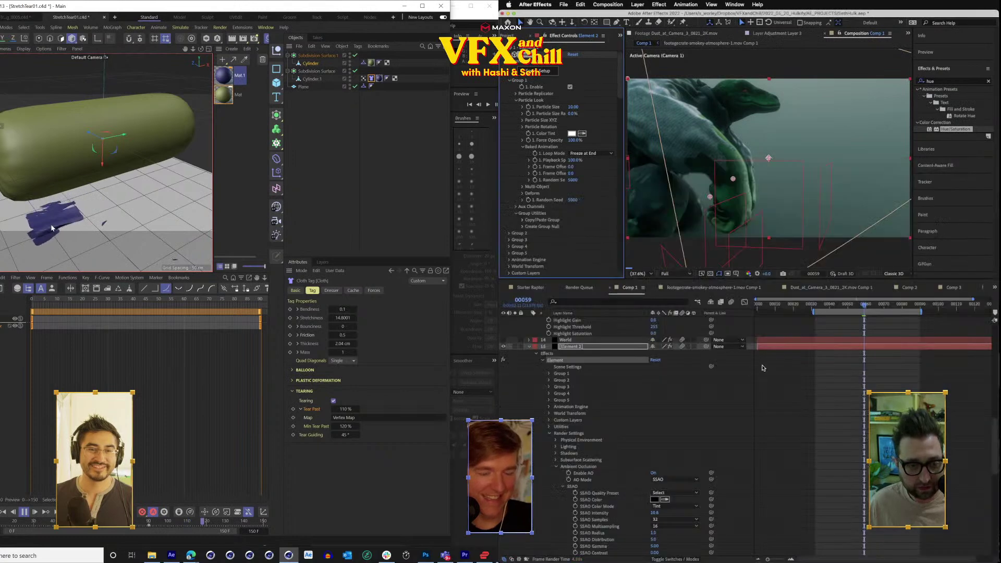
Scrub the hulk composition back to frame 6 and set its preview resolution to Quarter.
left_click_drag(51, 230, 70, 231)
left_click_drag(135, 213, 109, 198)
scroll(149, 171, "down", 5)
left_click(811, 312)
left_click_drag(812, 312, 757, 311)
left_click_drag(818, 305, 803, 307)
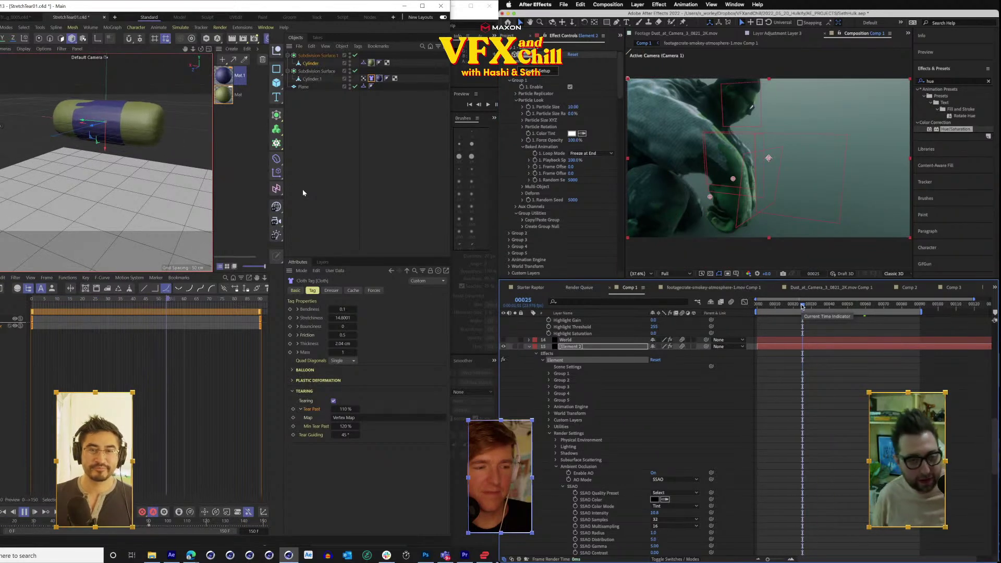
left_click_drag(802, 306, 767, 306)
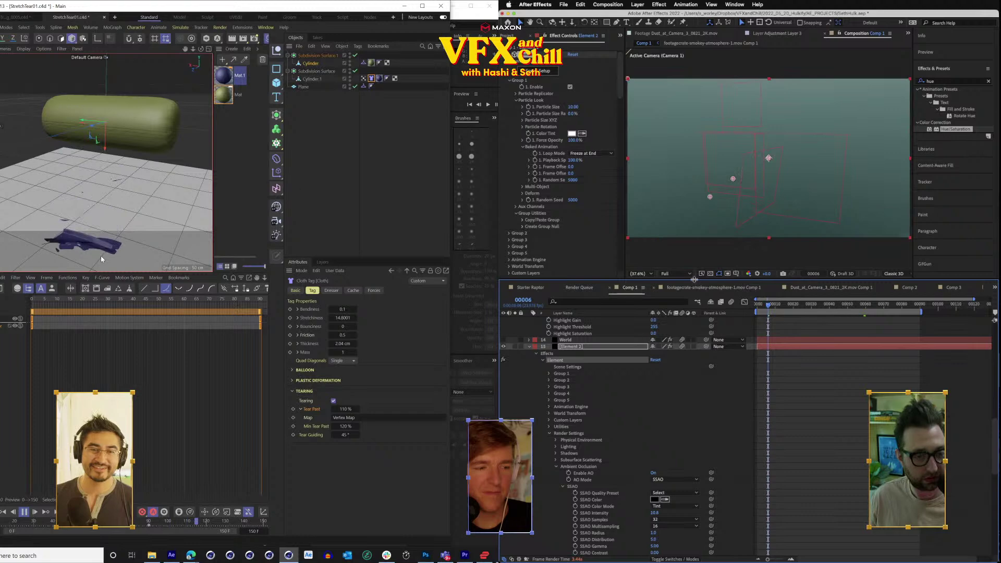
left_click(677, 275)
left_click(677, 312)
Keyframe a new X position for the Null 4 layer at frame 6.
scroll(592, 358, "up", 10)
scroll(592, 358, "up", 2)
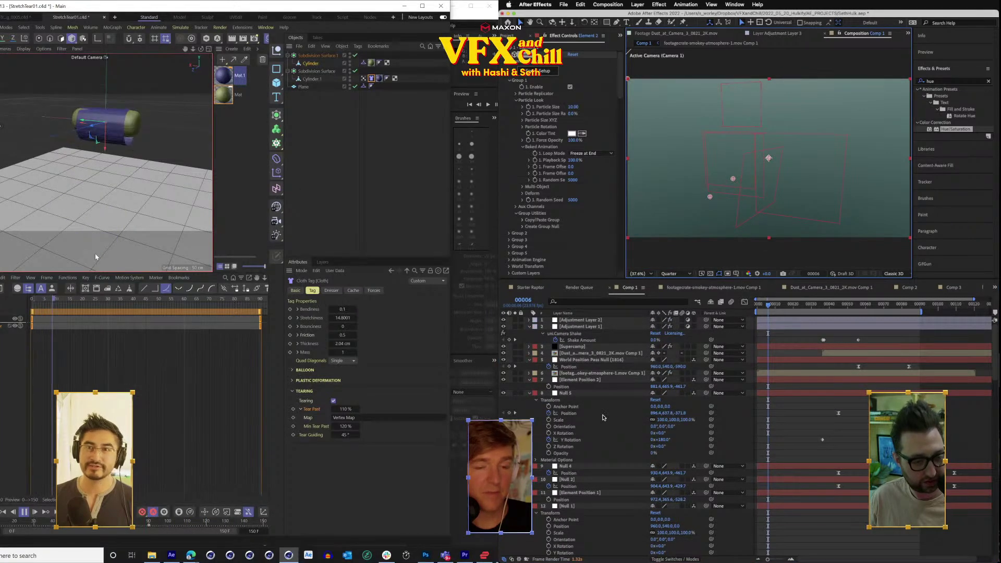
left_click(573, 393)
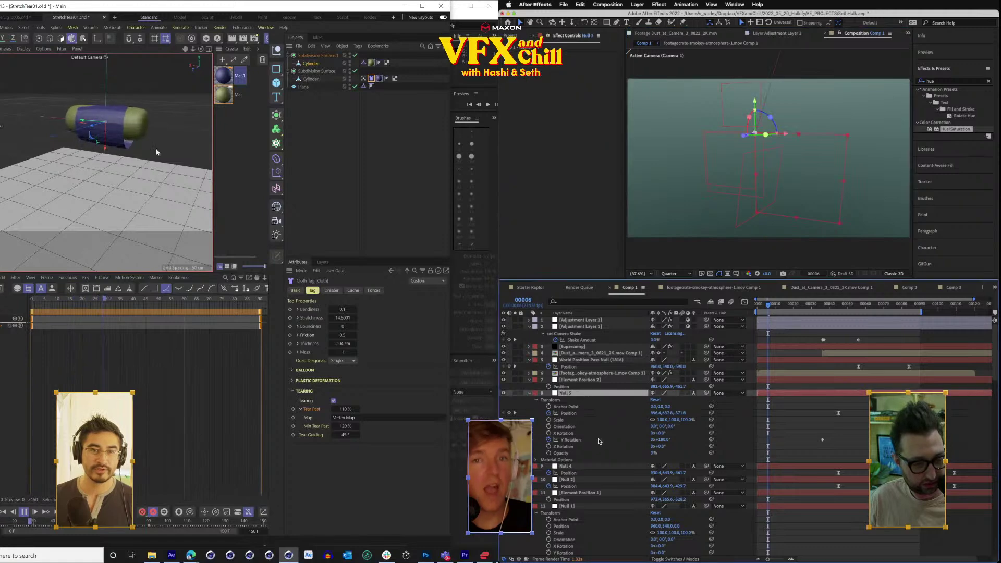
scroll(597, 438, "down", 5)
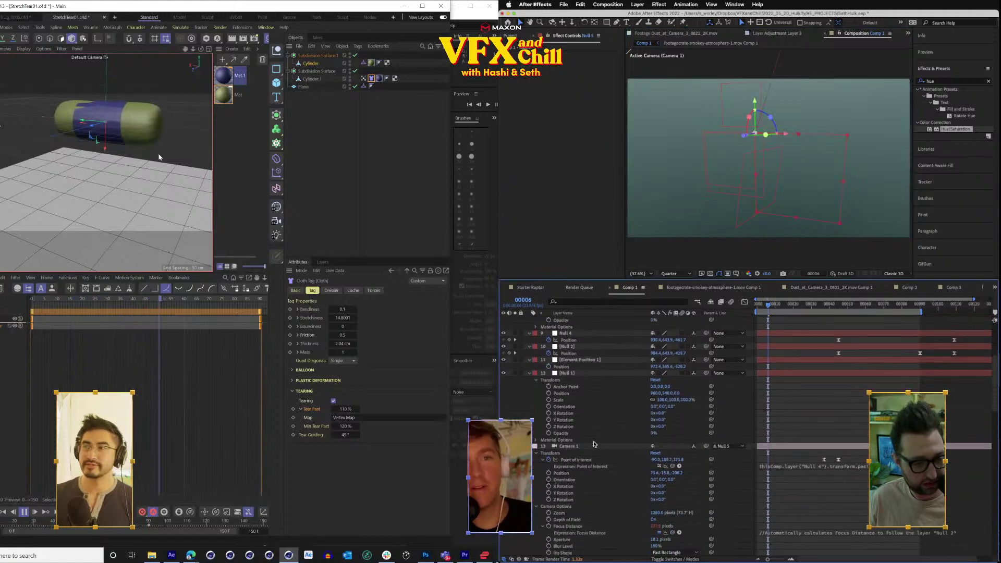
left_click(580, 447)
scroll(652, 406, "up", 2)
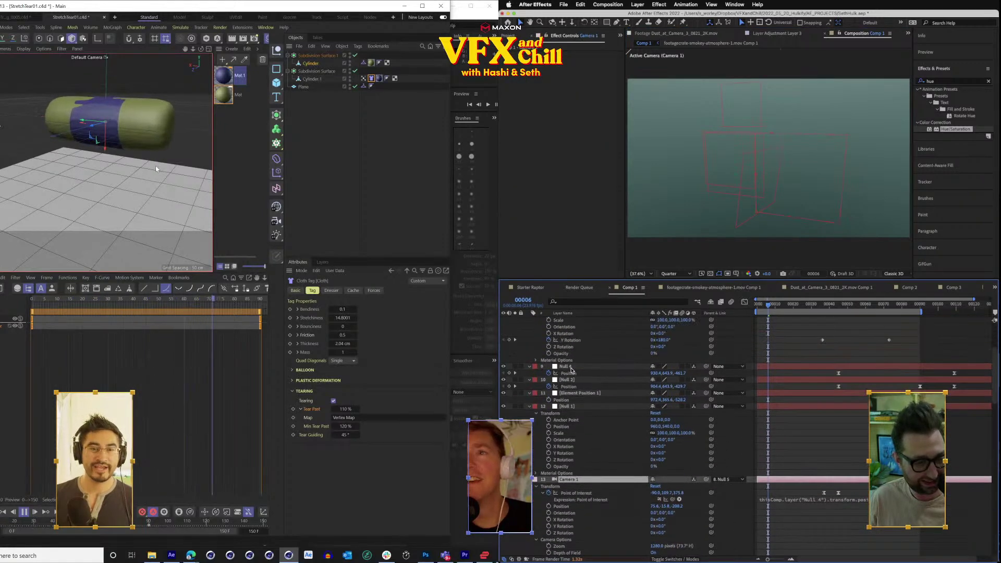
left_click(730, 367)
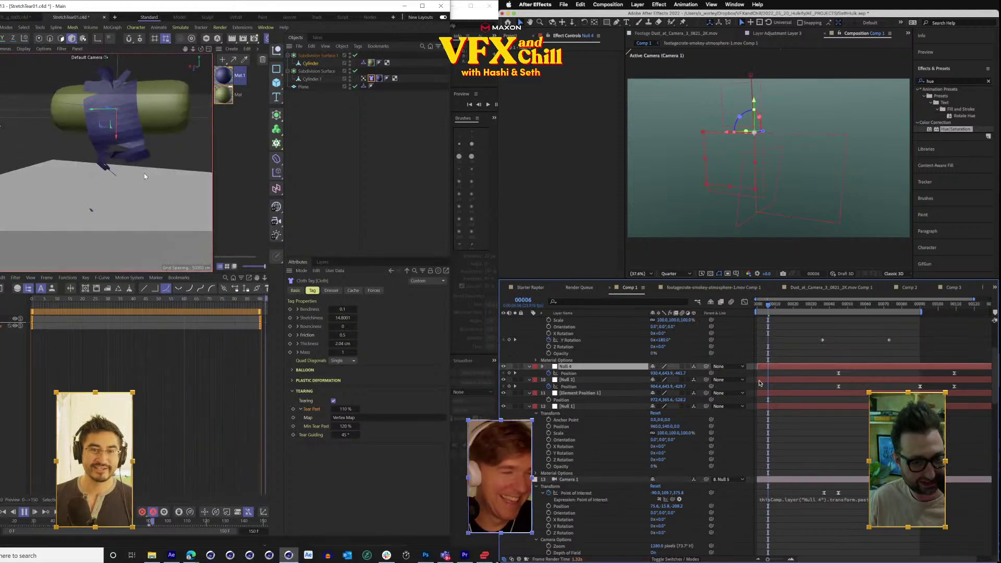
left_click_drag(654, 373, 613, 373)
left_click_drag(116, 246, 163, 199)
scroll(152, 187, "down", 5)
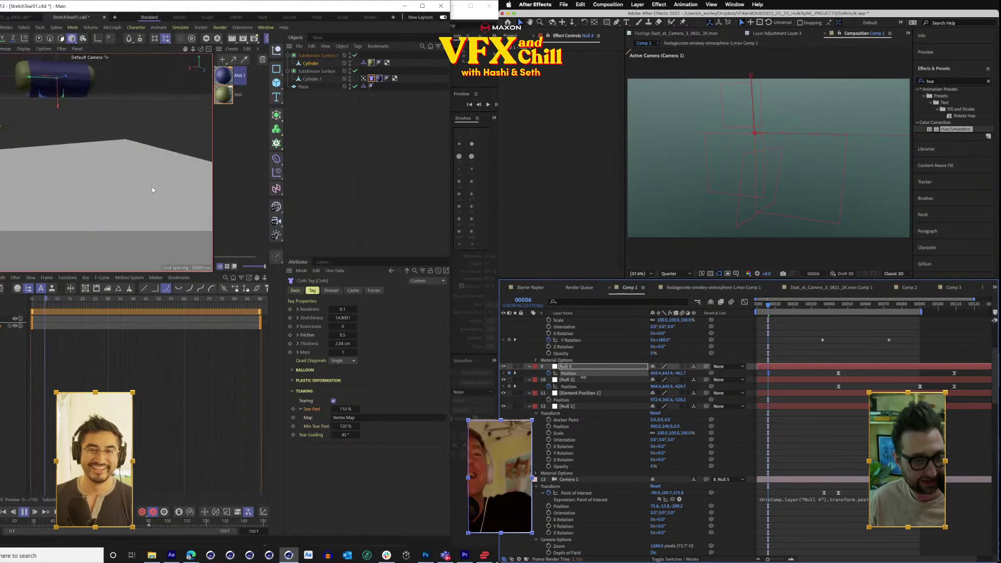
left_click_drag(653, 373, 751, 374)
left_click_drag(96, 185, 113, 204)
left_click_drag(751, 373, 737, 375)
left_click_drag(113, 203, 118, 182)
scroll(119, 166, "up", 3)
left_click_drag(737, 374, 737, 375)
Check the camera framing at frames 49, 25 and 41 with the hulk's Element layer selected.
left_click_drag(825, 309, 846, 308)
scroll(118, 167, "up", 3)
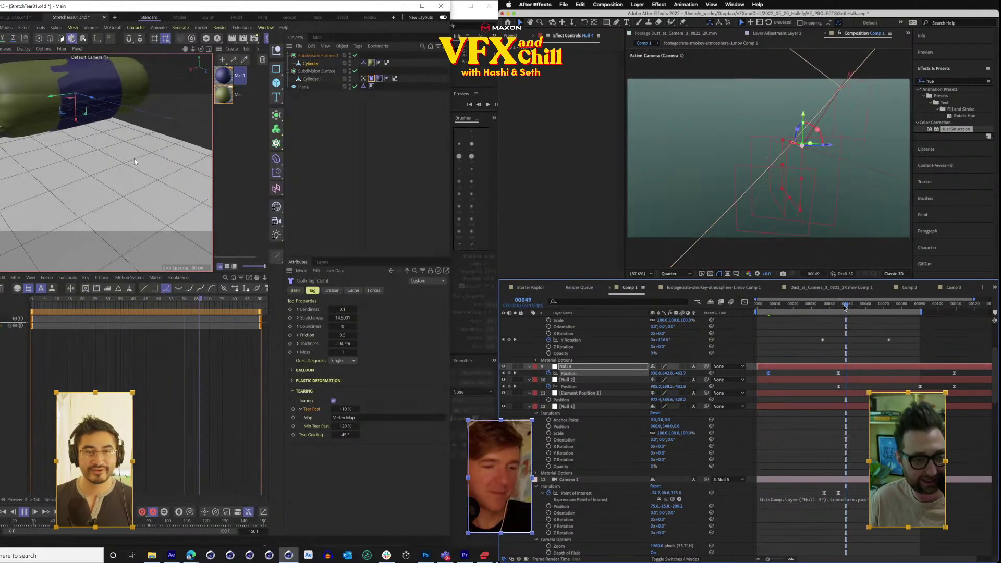
scroll(572, 421, "down", 10)
left_click(571, 353)
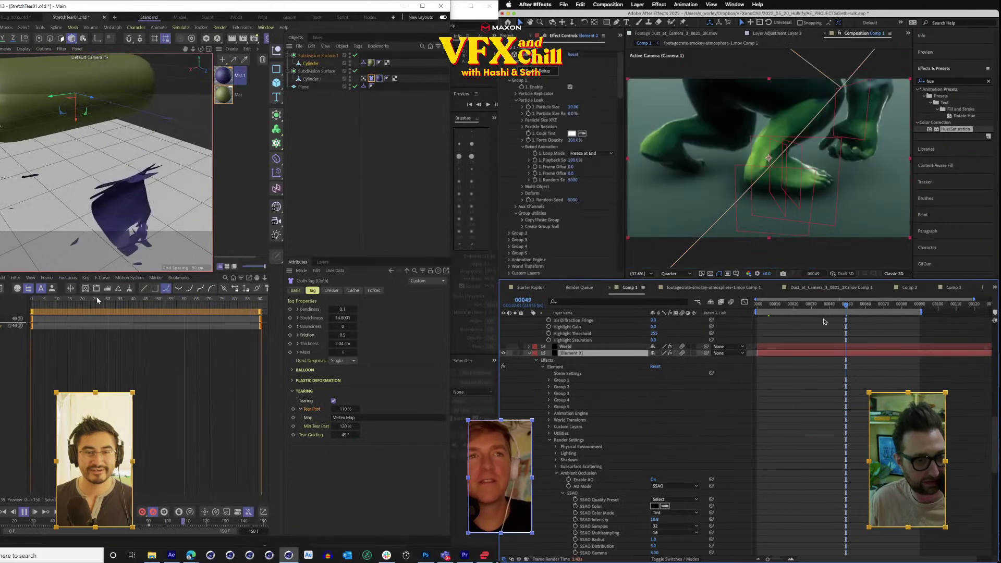
left_click(803, 306)
scroll(115, 194, "down", 3)
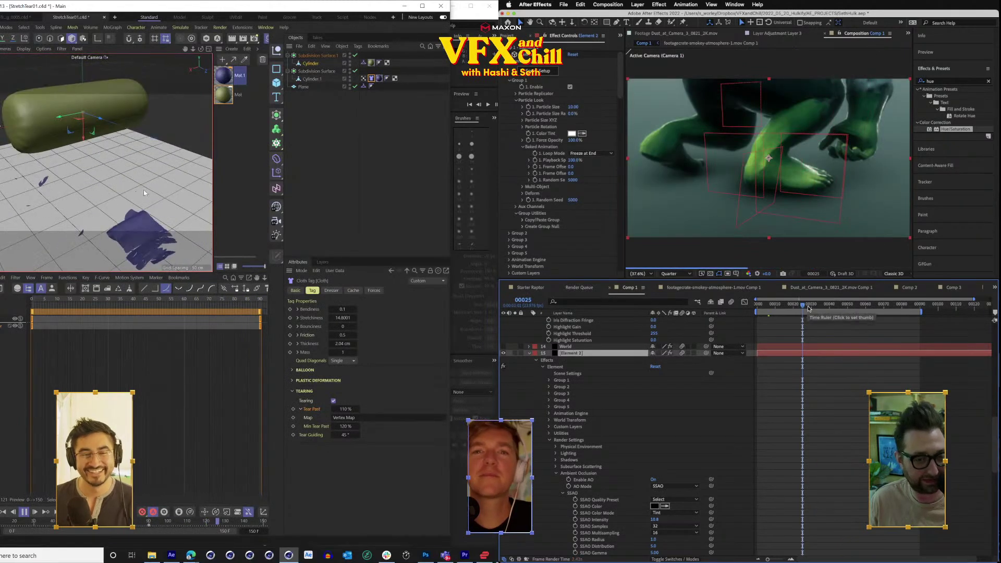
left_click_drag(135, 191, 133, 171)
scroll(810, 393, "up", 5)
scroll(810, 393, "right", 1)
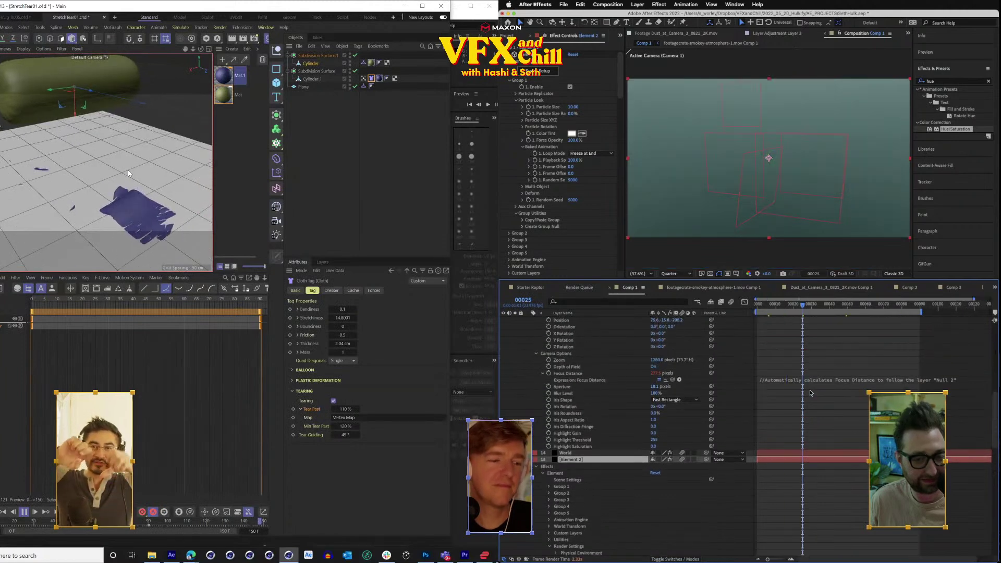
scroll(811, 393, "up", 5)
mouse_move(809, 303)
left_mouse_down()
mouse_move(798, 306)
mouse_move(825, 307)
left_mouse_up()
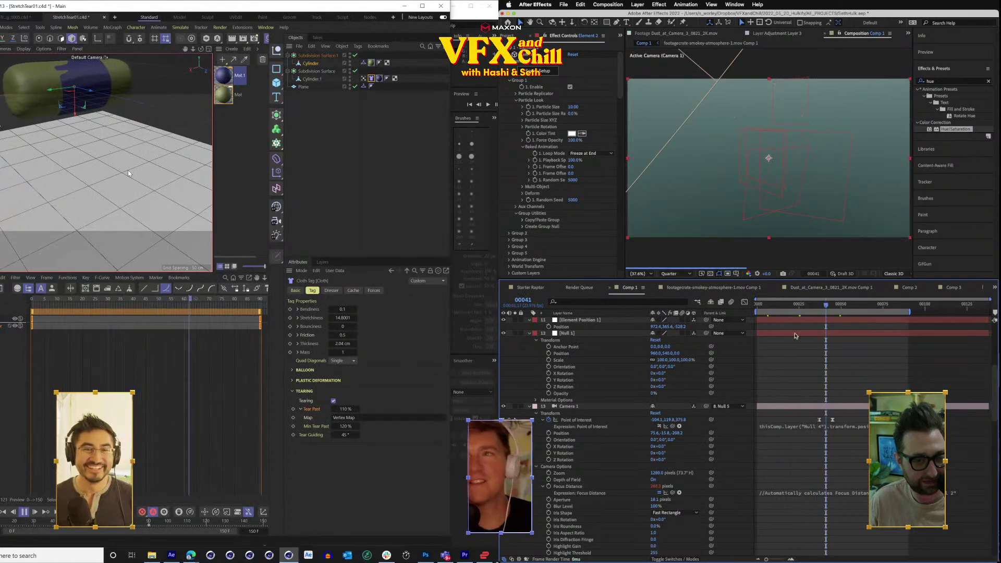
Inspect the torn cloth over the ground plane in Cinema 4D and return the After Effects composition to frame 0.
left_click(135, 126)
scroll(135, 127, "down", 3)
left_click_drag(135, 128, 143, 147)
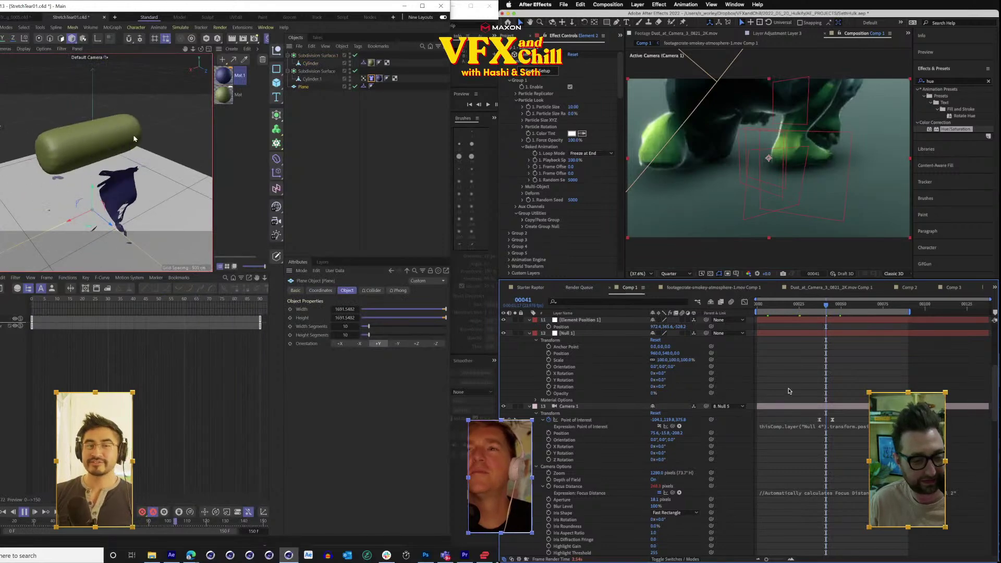
left_click(802, 305)
left_click_drag(94, 200, 33, 220)
left_click_drag(802, 307, 720, 302)
left_click_drag(33, 220, 138, 210)
Keyframe the Z position of Camera 1's parent null to about 424 at frame 0.
scroll(110, 182, "up", 5)
scroll(641, 397, "up", 5)
scroll(582, 355, "down", 3)
scroll(582, 356, "up", 5)
left_click(568, 393)
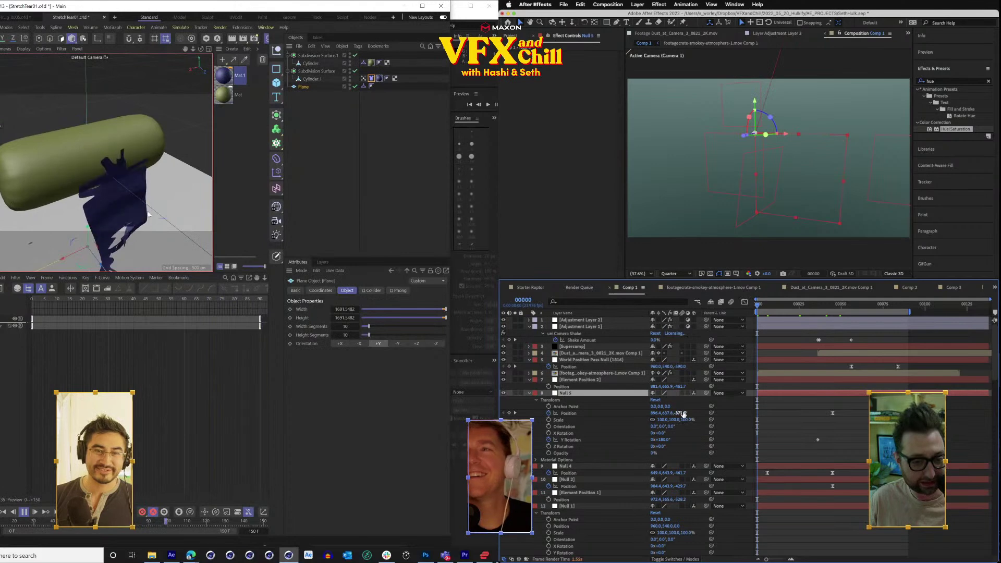
scroll(154, 205, "down", 4)
left_click_drag(683, 414, 961, 392)
Delete the Subdivision Surface containing the cloth cylinder in Cinema 4D and play the simulation without it.
key("t")
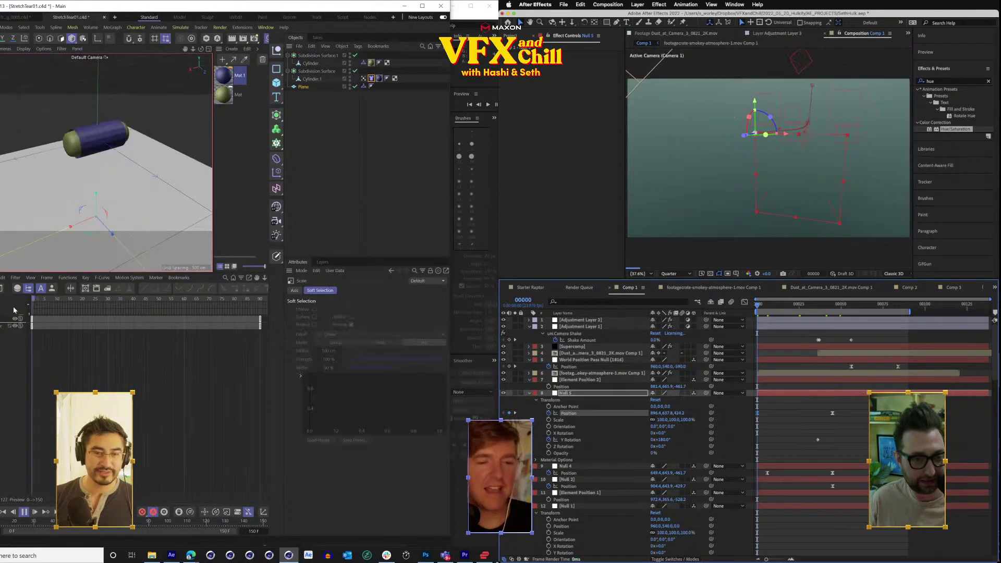
key("space")
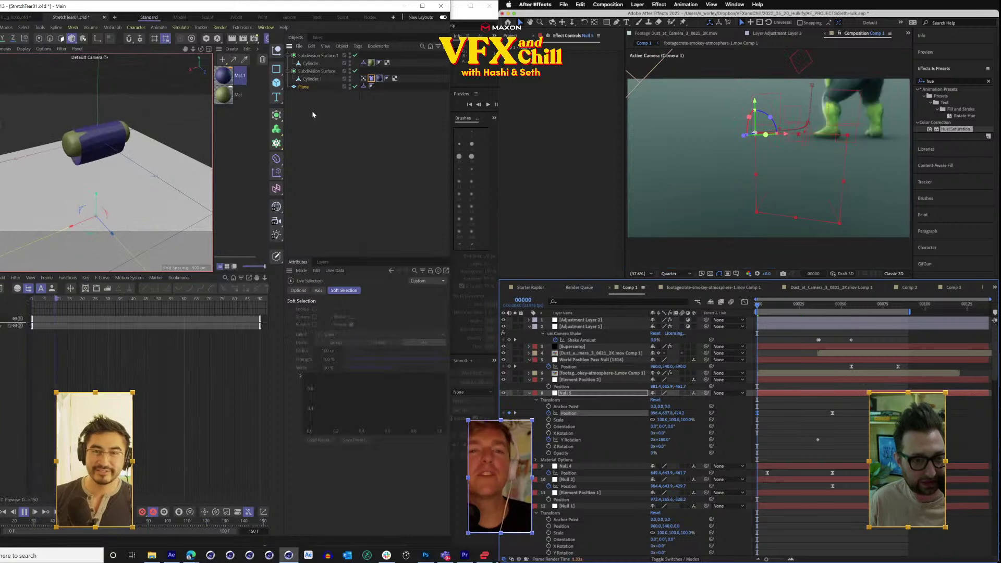
left_click(331, 72)
key("Delete")
key("space")
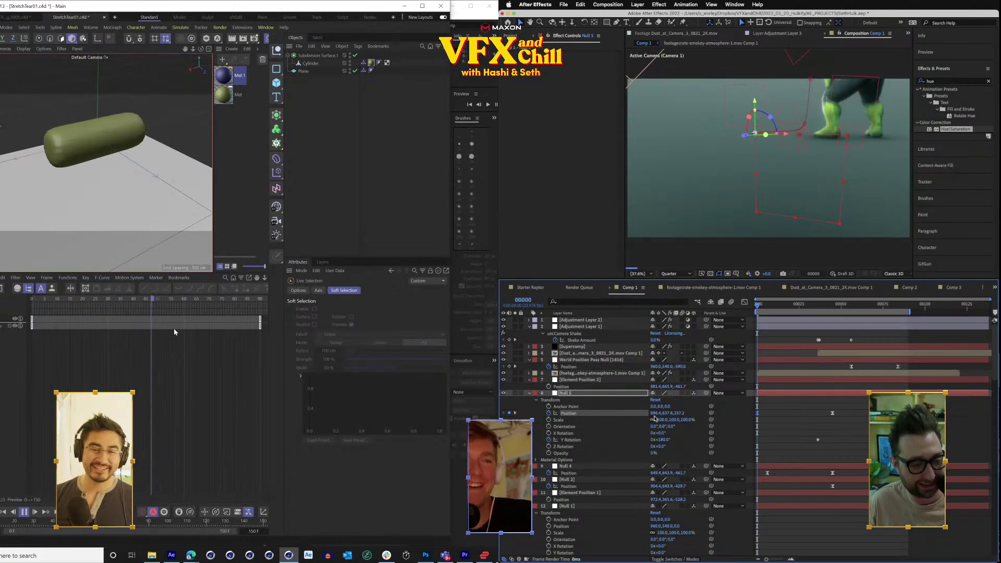
Keyframe Camera 1's Point of Interest at frame 0 to about 97, -170, 375.8 to frame the whole hulk.
scroll(576, 510, "down", 5)
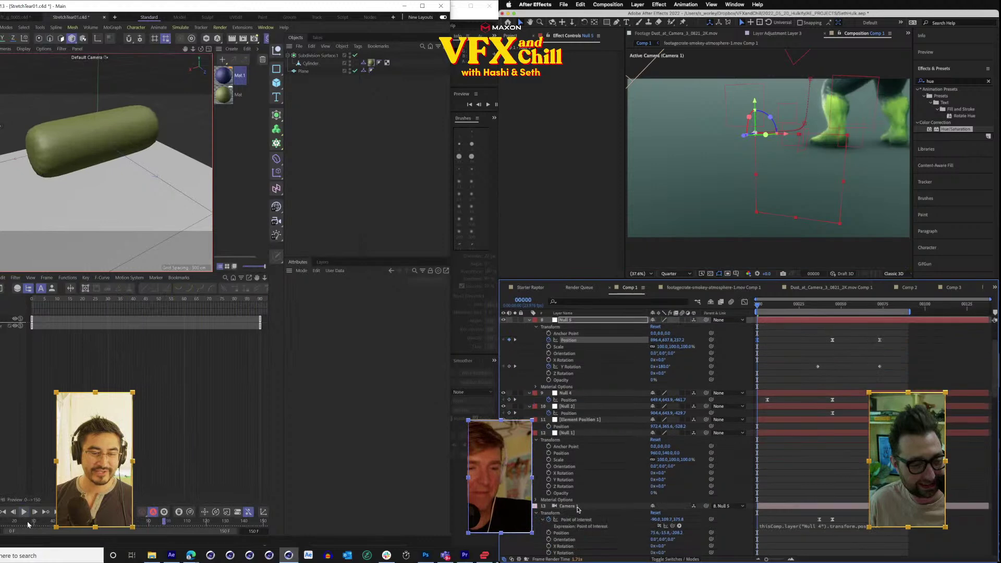
left_click(572, 474)
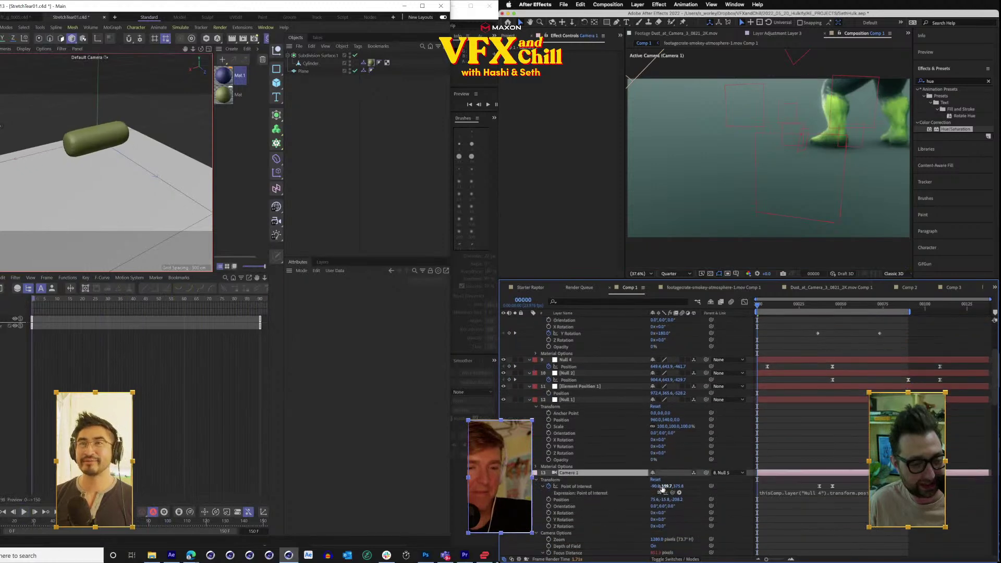
left_click_drag(670, 486, 587, 484)
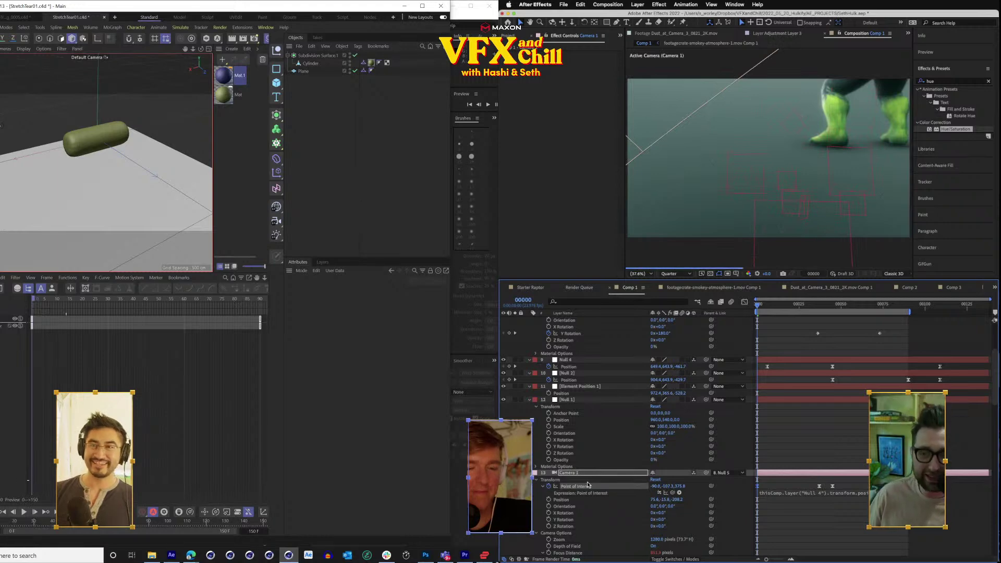
left_click_drag(668, 485, 641, 489)
Rewind the Cinema 4D simulation to the first frame and restore the Subdivision Surface containing the cloth cylinder.
left_click(316, 56)
left_click_drag(99, 299, 30, 311)
left_click(323, 93)
left_click(318, 55)
left_click(322, 107)
key("ctrl+v")
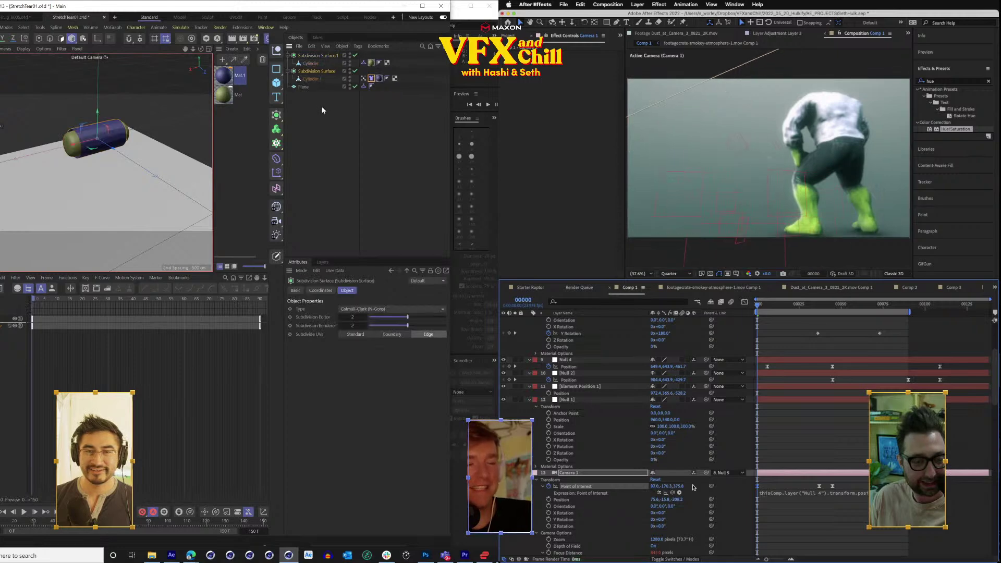
Preview the opening frames of the hulk composition with the adjusted camera aim.
left_click(335, 108)
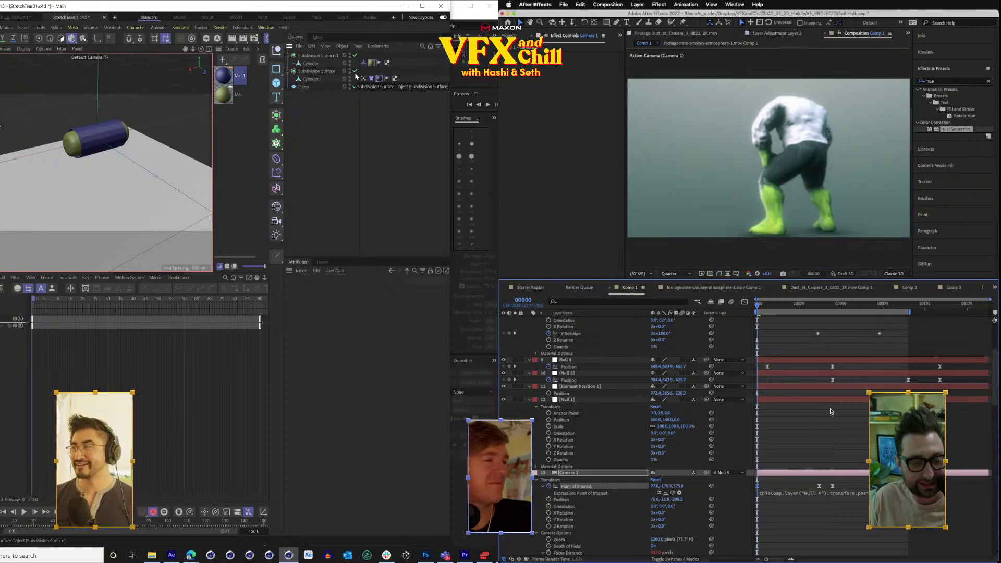
key("space")
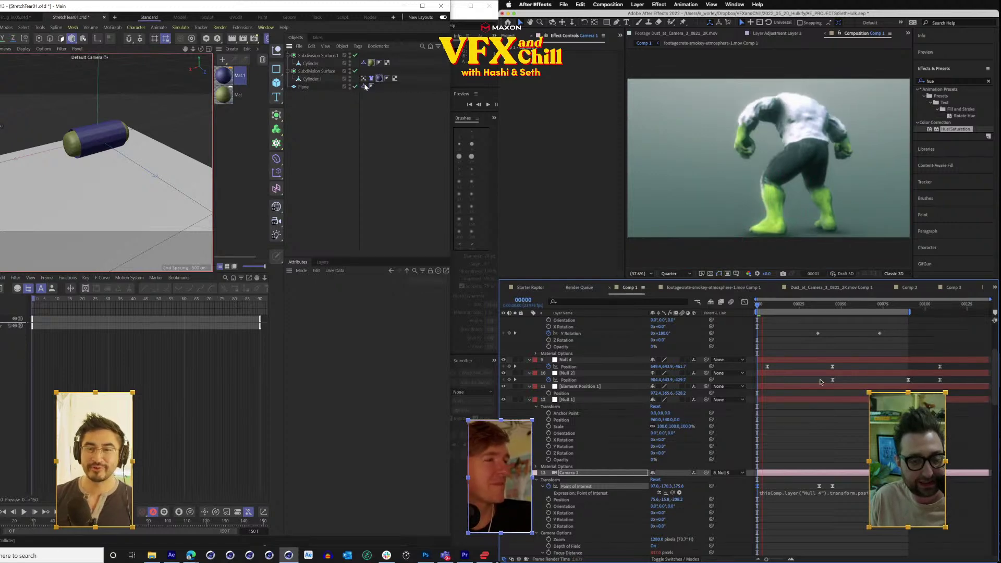
key("space")
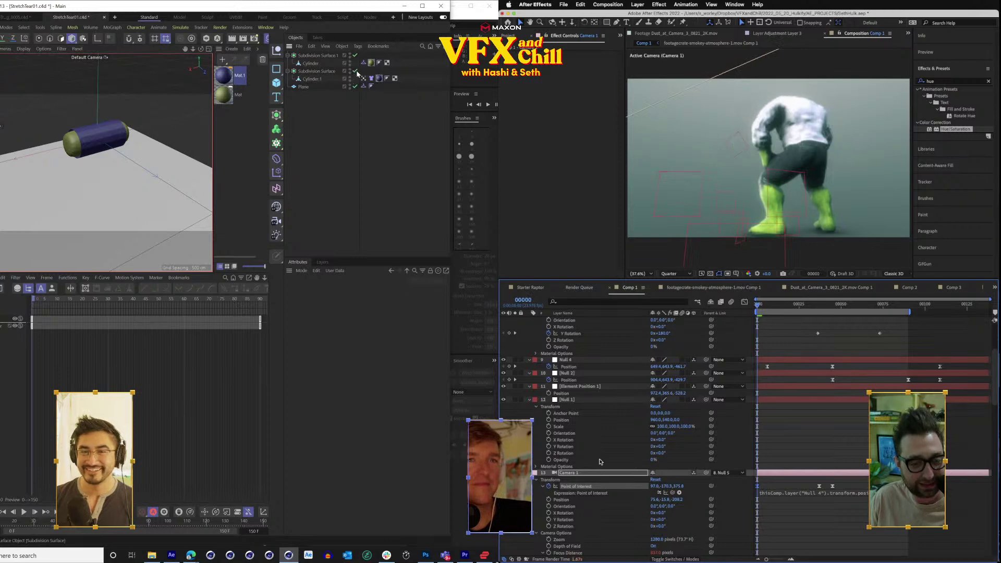
Try a different Y Rotation for Camera 1's parent null at frame 0, and return it to 180°.
scroll(600, 462, "up", 5)
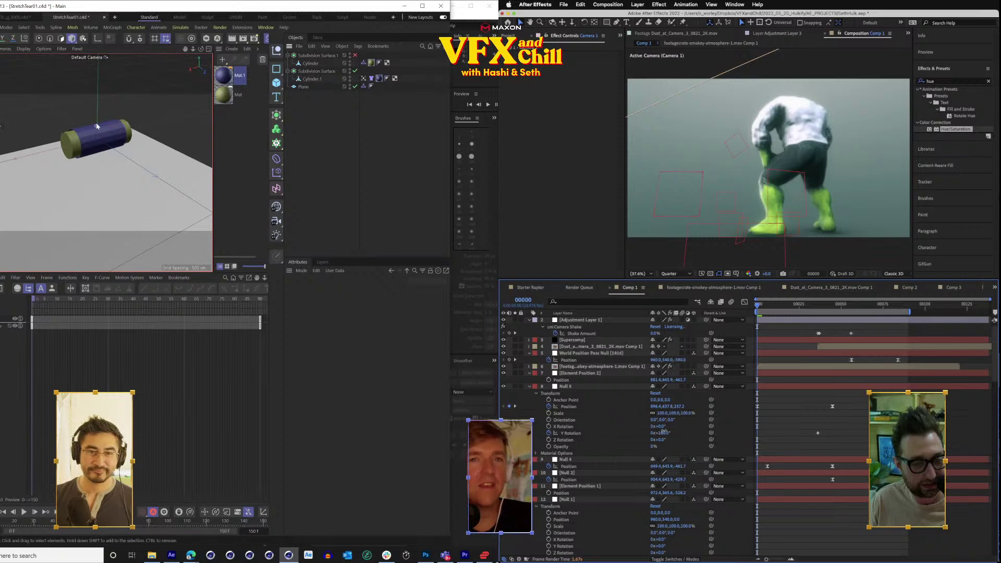
left_click_drag(662, 433, 658, 433)
key("alt+f")
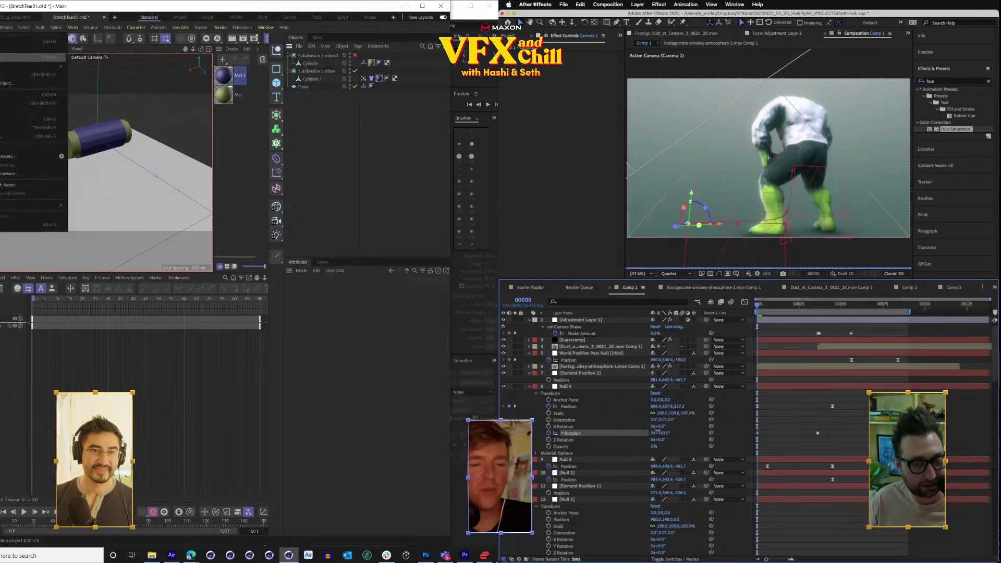
left_click(658, 432)
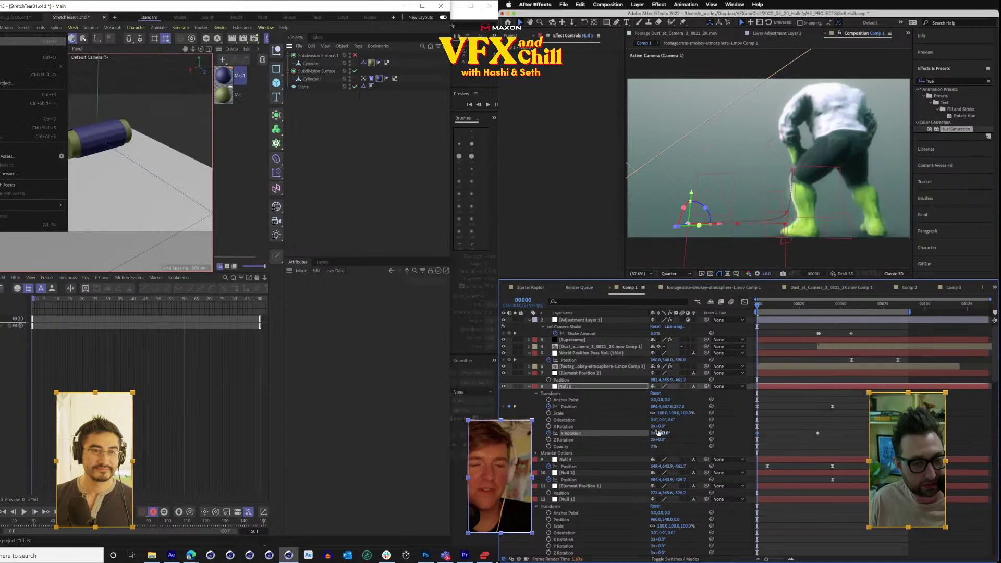
type("180")
key("Return")
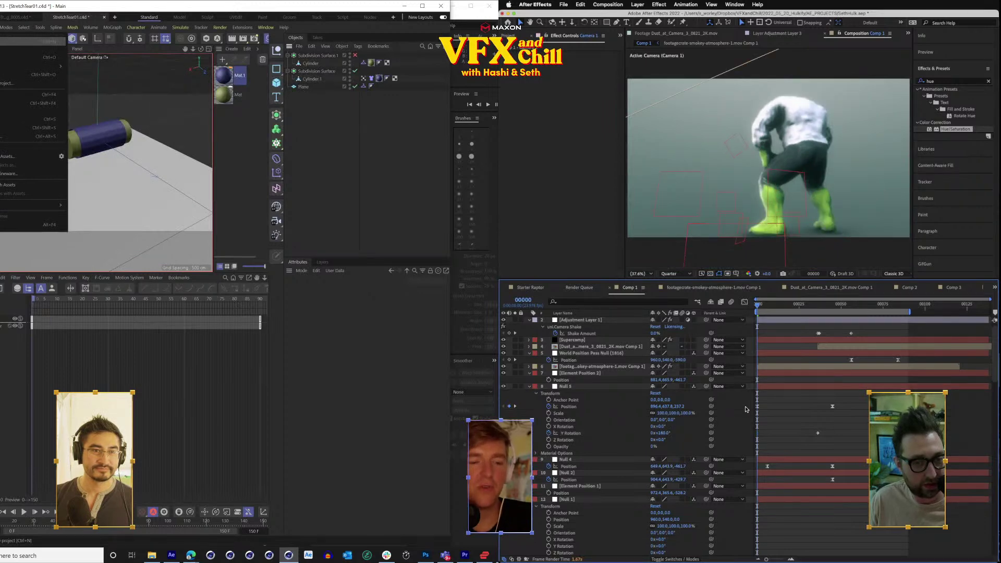
Browse the 3D STUFF folder for a Cinema 4D project, cancel the dialog, and view the hulk composition at frame 80.
left_click(31, 57)
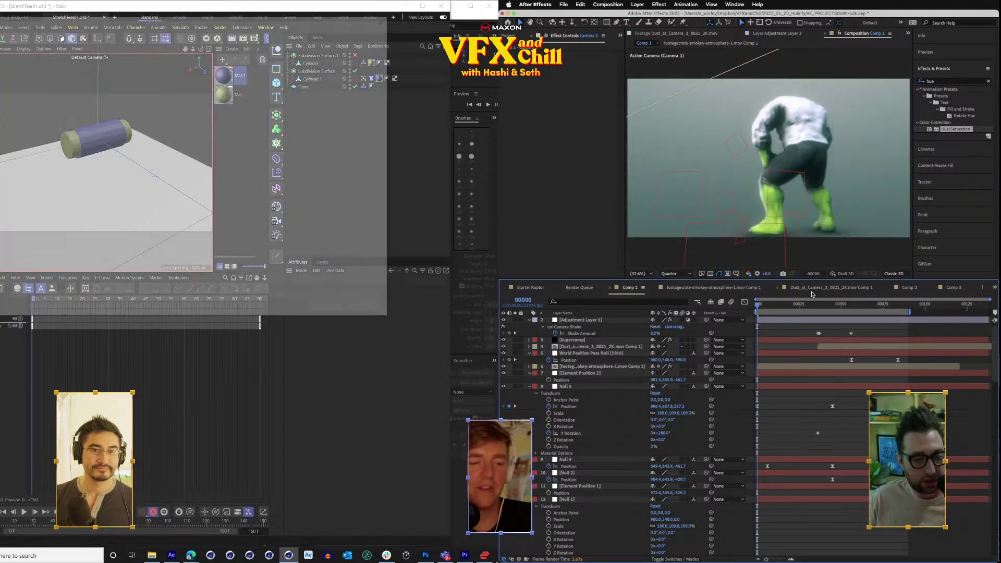
left_click(891, 306)
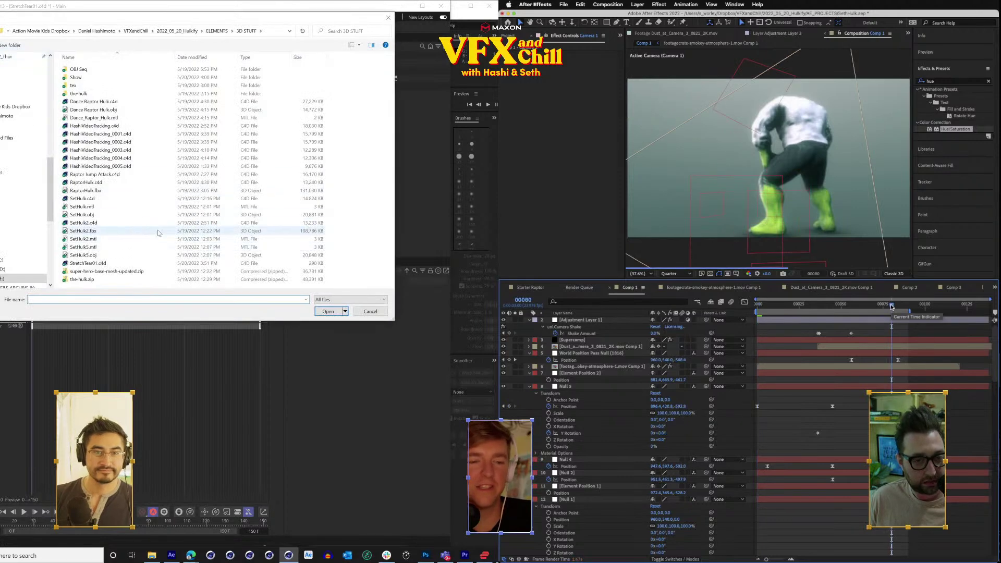
left_click(370, 311)
scroll(542, 500, "down", 10)
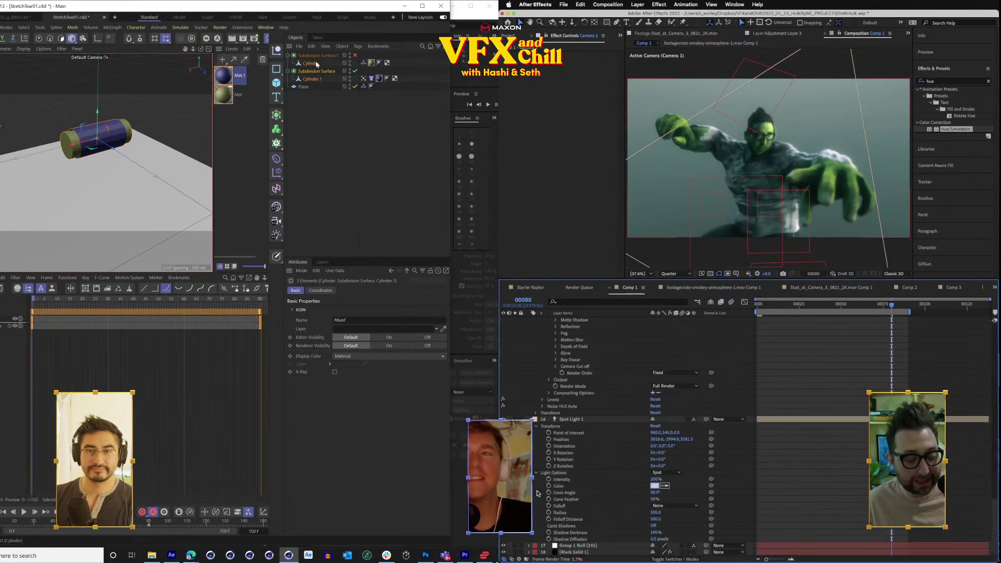
Delete both Subdivision Surface objects with their cylinders from the Cinema 4D scene and select the Plane.
key("ctrl+z")
left_click(581, 552)
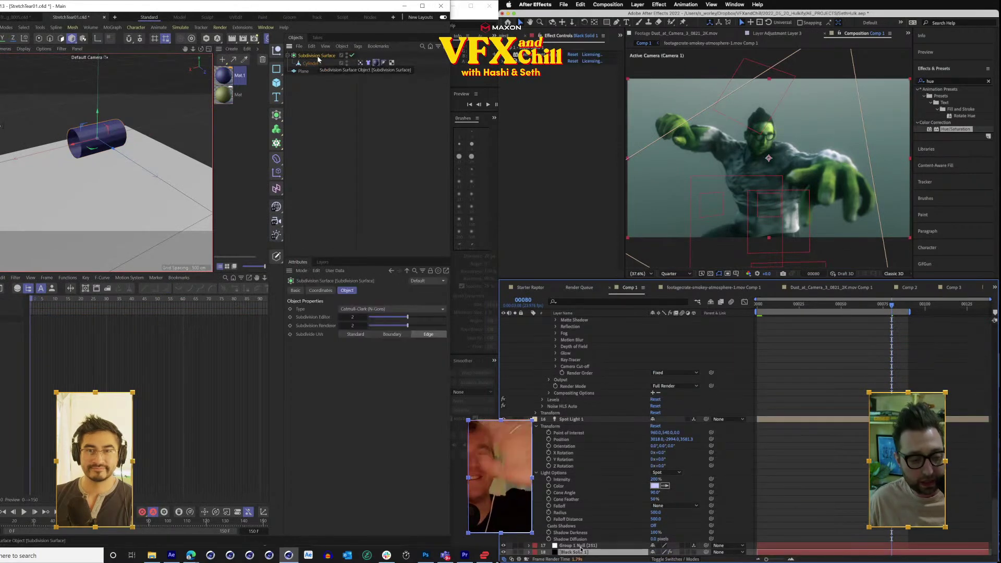
key("Delete")
left_click(302, 55)
Open the Starter Raptor composition in After Effects and browse the Character commands in Cinema 4D.
scroll(582, 413, "up", 10)
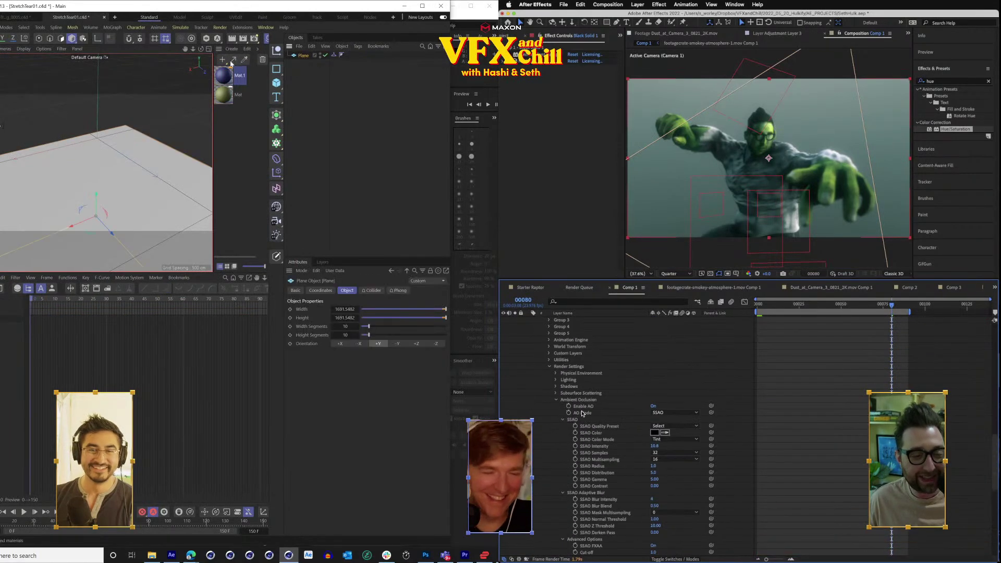
left_click(134, 28)
left_click(526, 288)
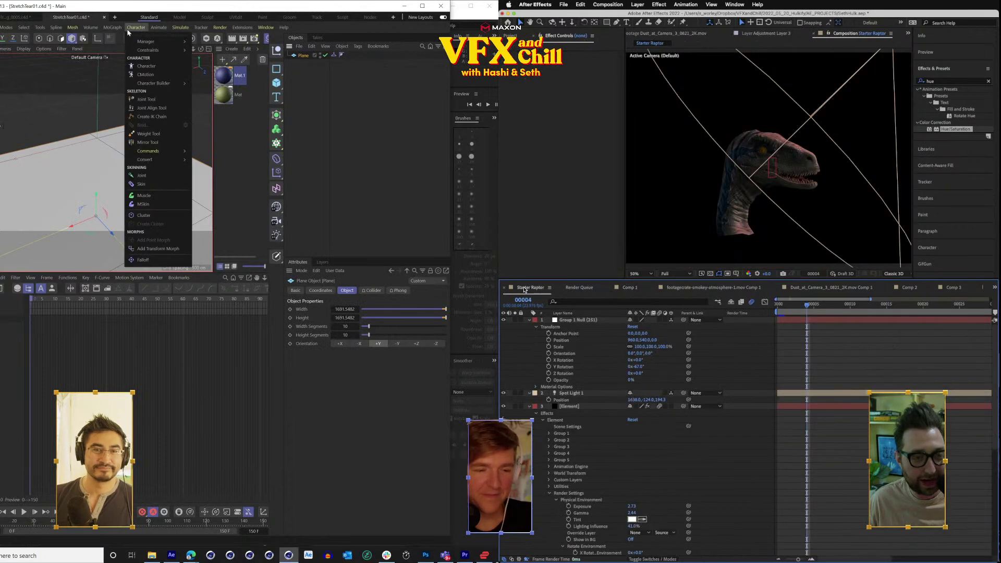
Go to frame 7 in the Starter Raptor composition, collapse Spot Light 1 and select the Element layer.
mouse_move(843, 313)
left_mouse_down()
mouse_move(930, 312)
mouse_move(828, 312)
left_mouse_up()
left_click(280, 130)
left_click(567, 401)
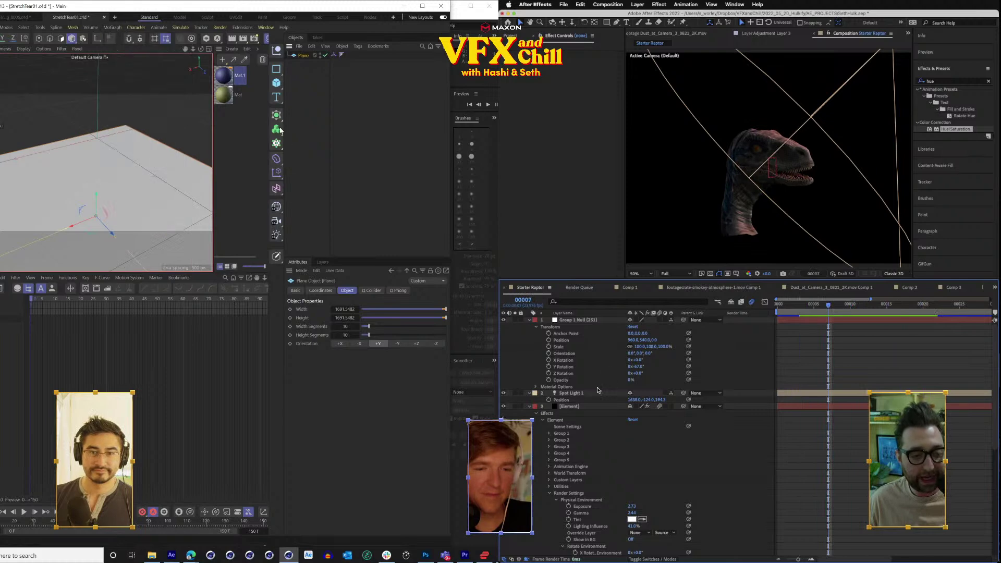
left_click(530, 394)
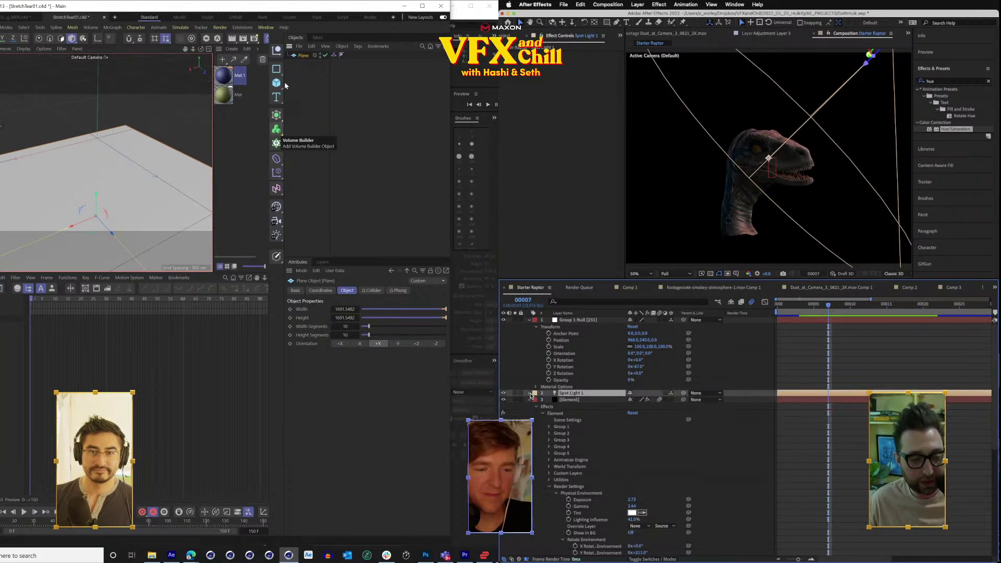
left_click(571, 399)
Add a Figure to the Cinema 4D scene and scale it up, and reveal the Element effect's render and lighting settings.
left_click(277, 83)
left_click(323, 155)
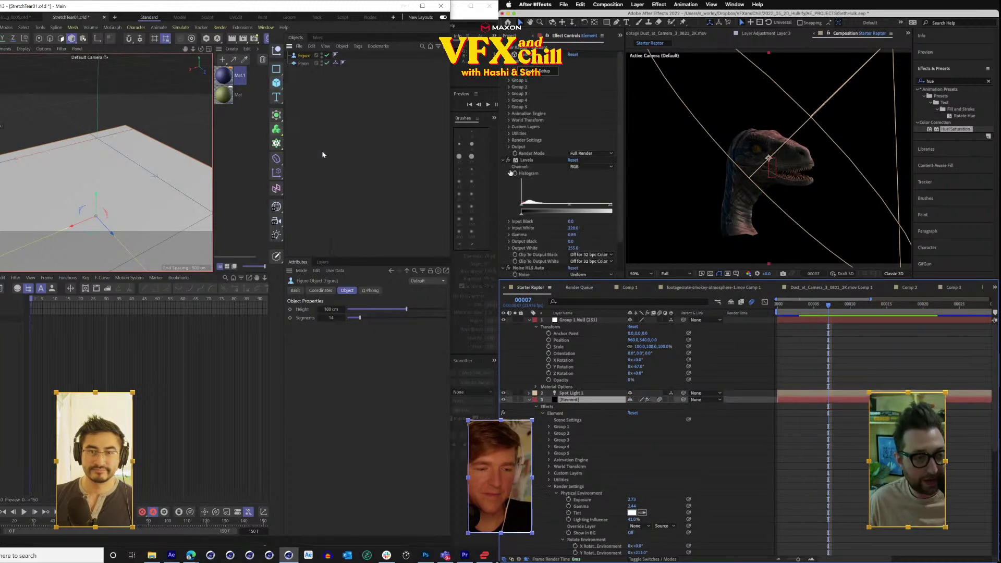
left_click(508, 140)
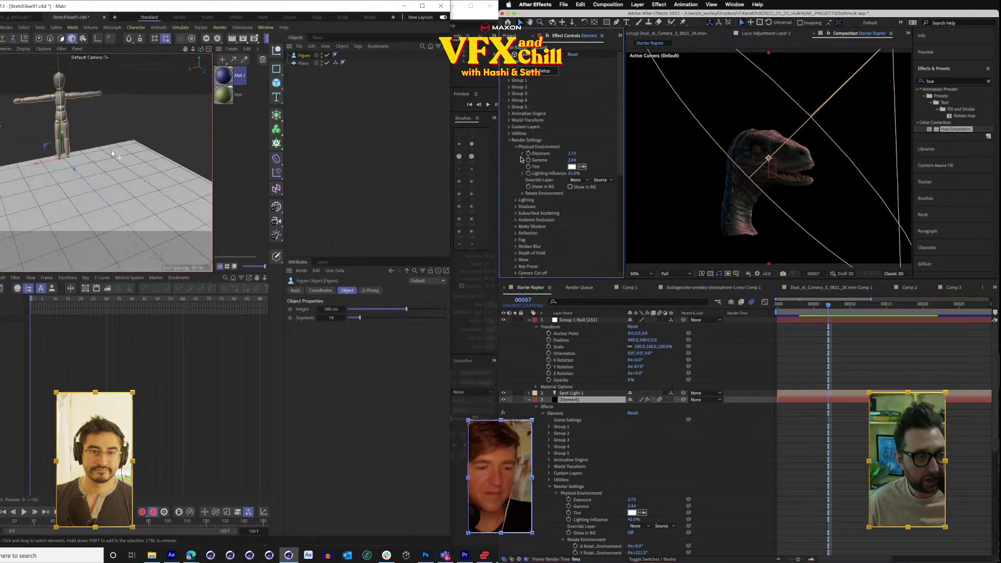
left_click(516, 199)
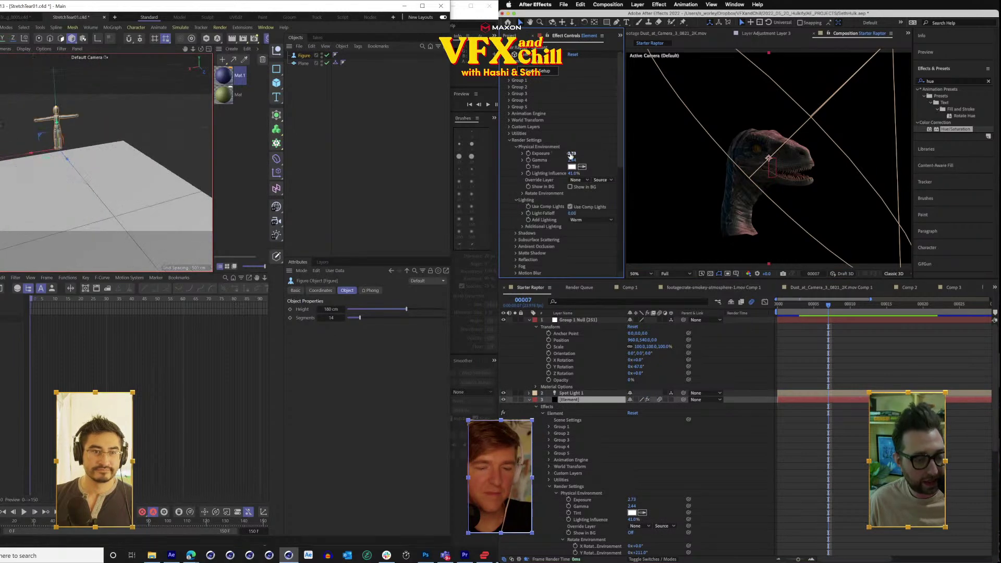
key("t")
left_click_drag(133, 153, 190, 141)
Examine Element's additional lighting, environment rotation and Spot Light 1's effect, while moving the Cinema 4D Figure down toward the plane.
left_click(522, 226)
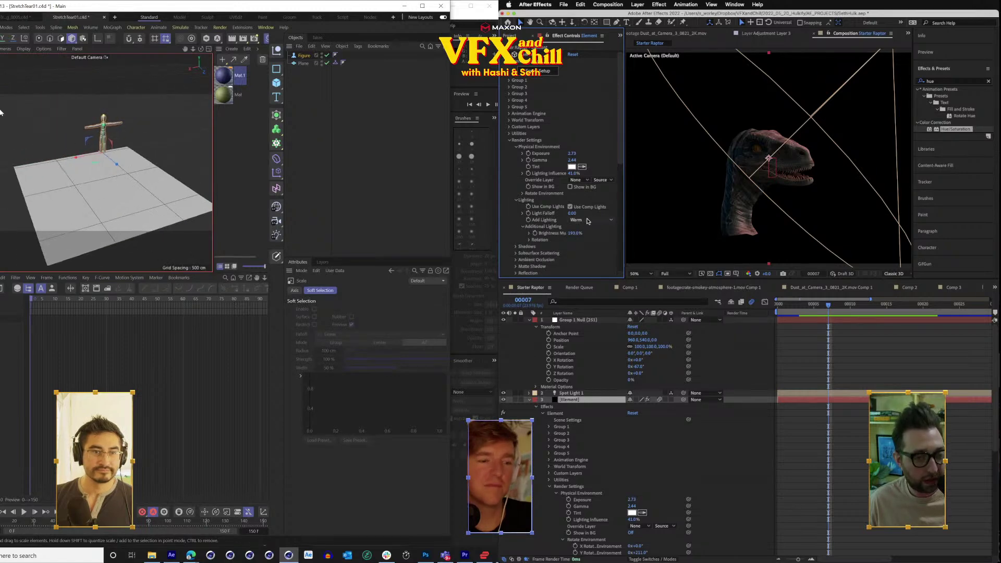
left_click(529, 239)
left_click_drag(107, 157, 111, 169)
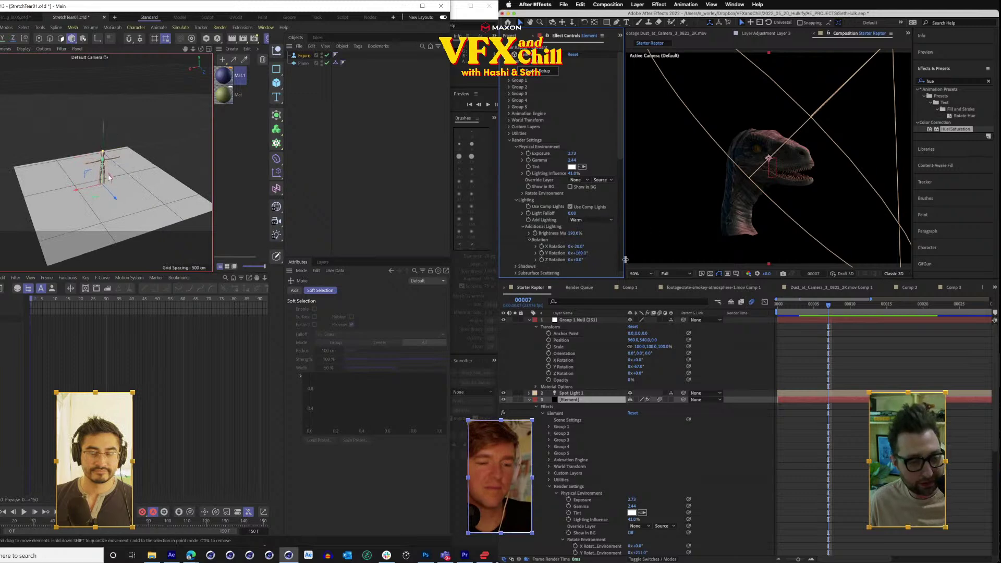
scroll(109, 177, "up", 8)
left_click_drag(107, 194, 94, 187)
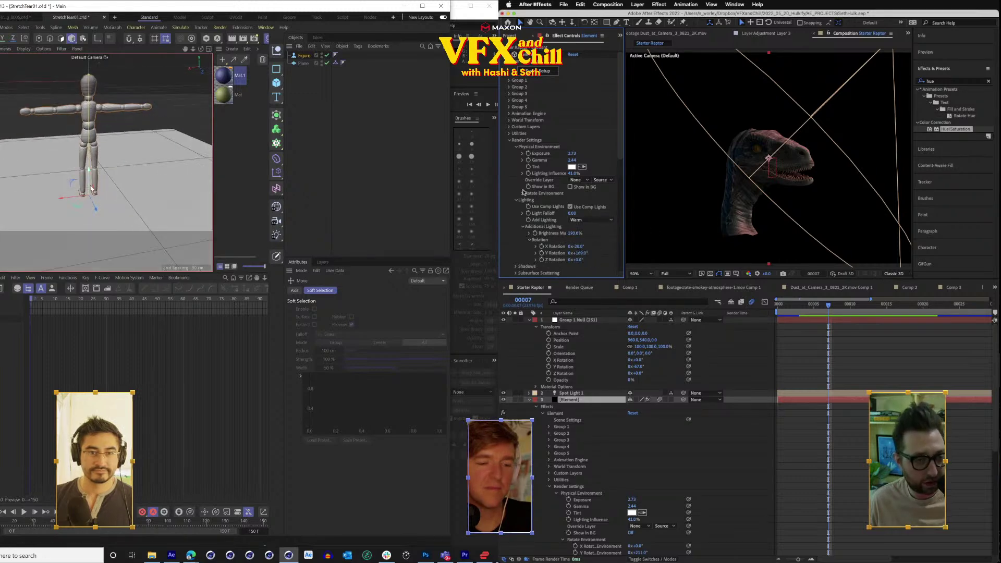
left_click(523, 193)
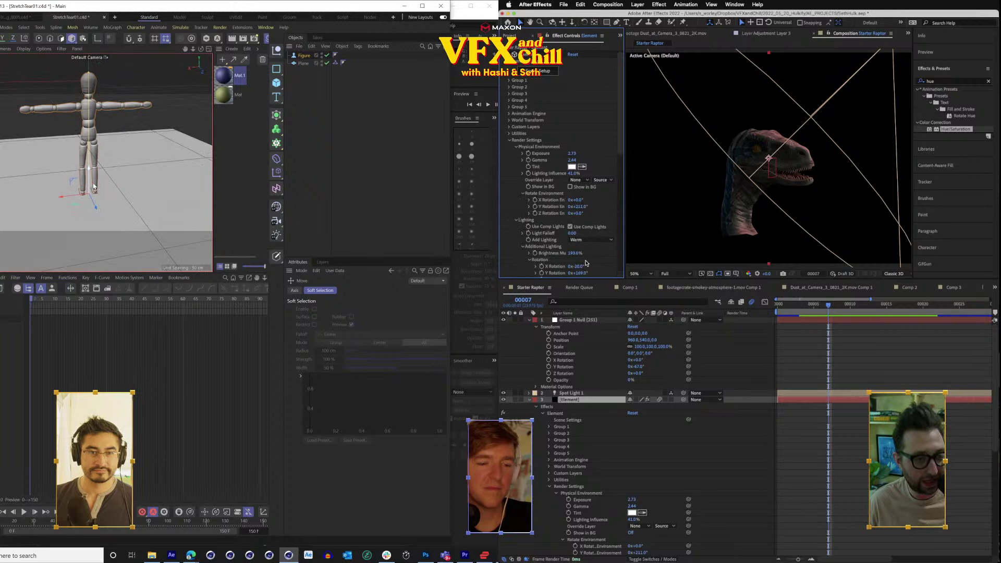
left_click_drag(65, 135, 86, 204)
left_click(504, 393)
left_click(504, 393)
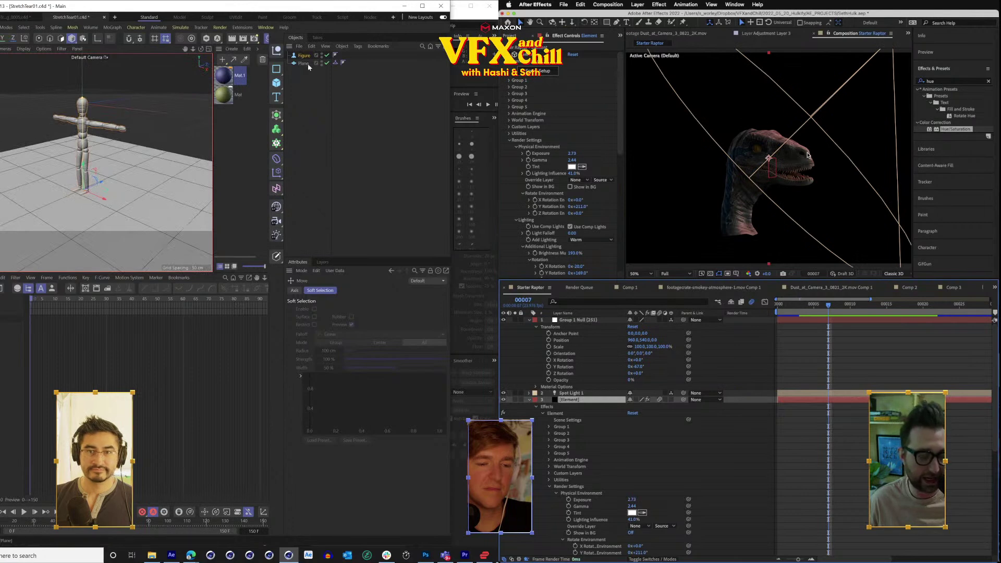
Set the Cinema 4D Figure's Y position to 0 cm and frame it in the viewport.
left_click(125, 107)
left_click_drag(86, 186, 106, 95)
left_click(325, 292)
double_click(326, 328)
type("0")
key("Return")
left_click(305, 57)
key("0")
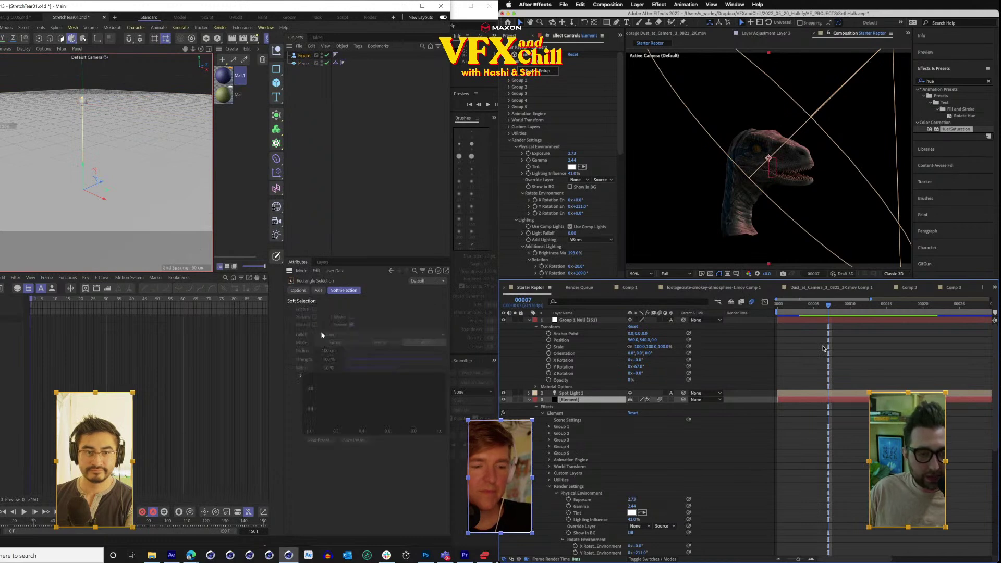
left_click(305, 58)
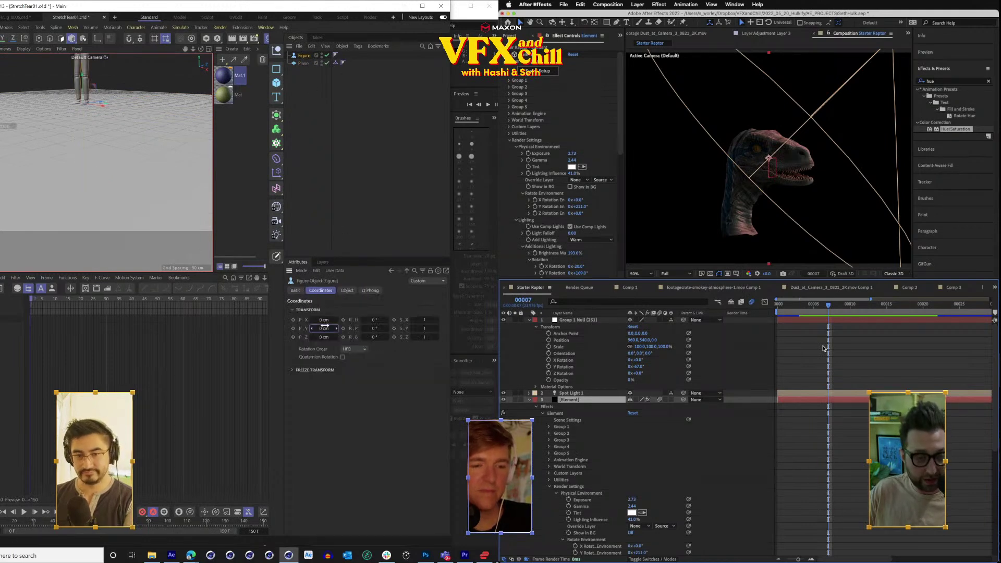
key("o")
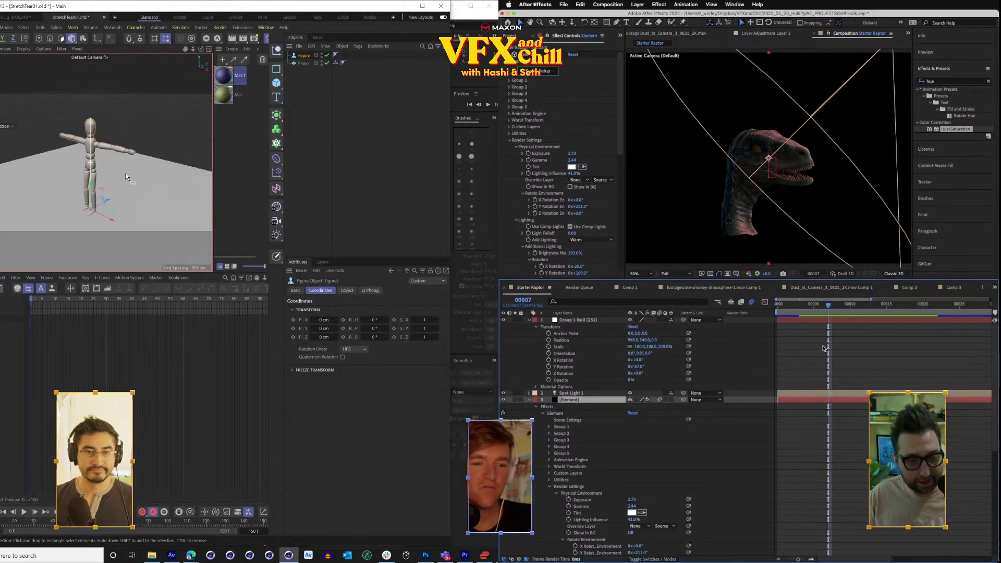
left_click_drag(123, 160, 152, 151)
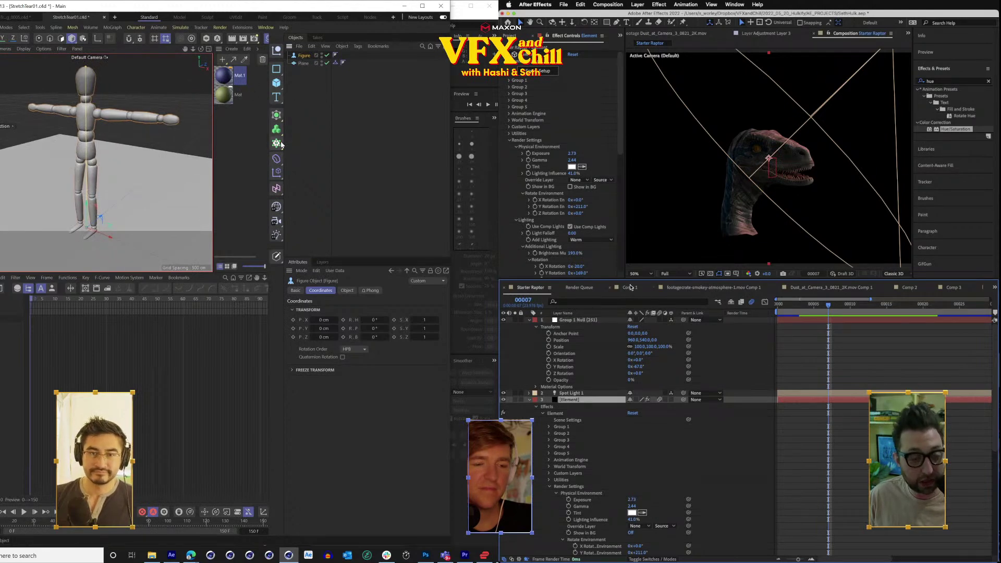
Review the hulk's Element settings and preview Comp 1 from the start, and browse the Cinema 4D deformers.
left_click(631, 287)
left_click(281, 144)
left_click(277, 160)
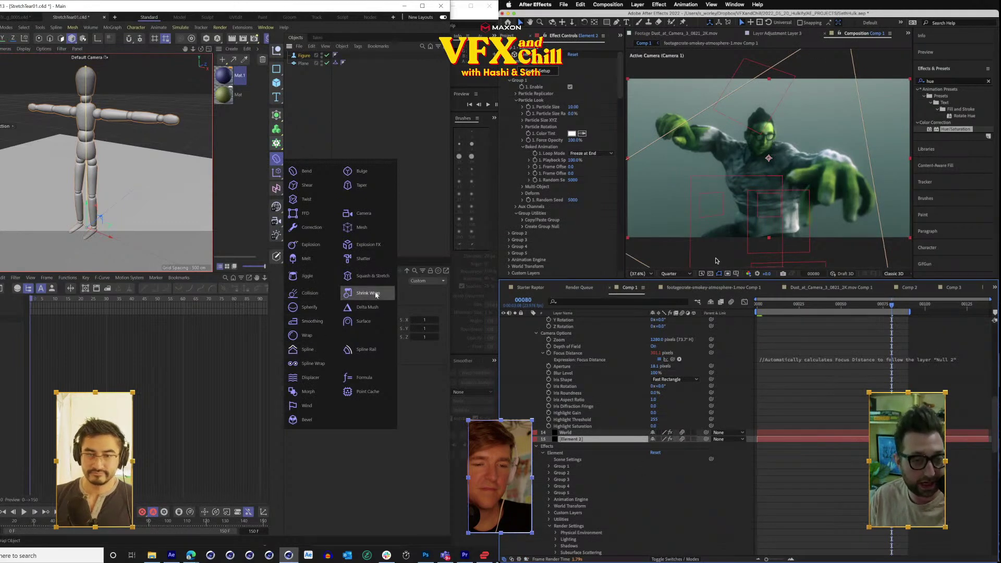
scroll(529, 176, "down", 10)
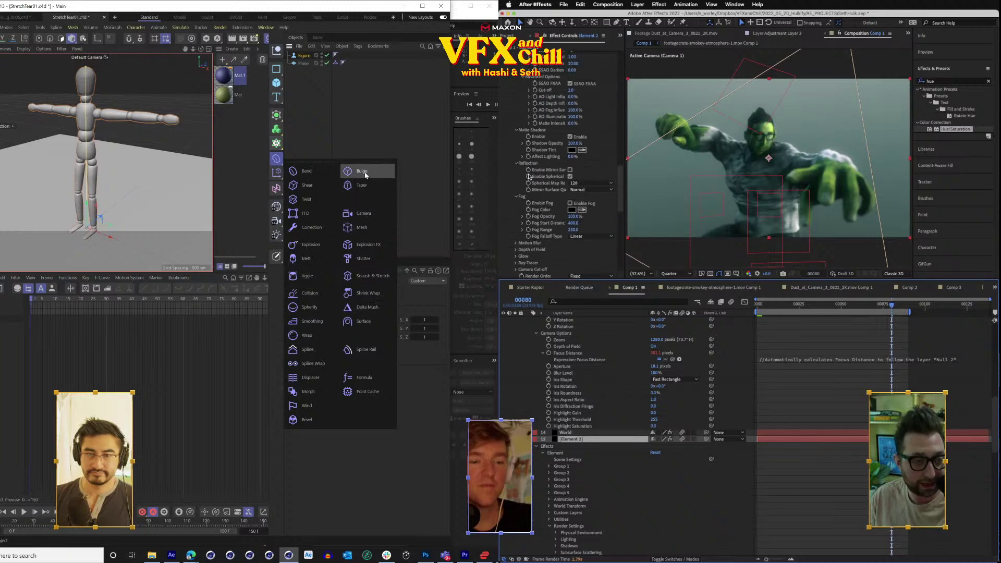
scroll(528, 176, "up", 8)
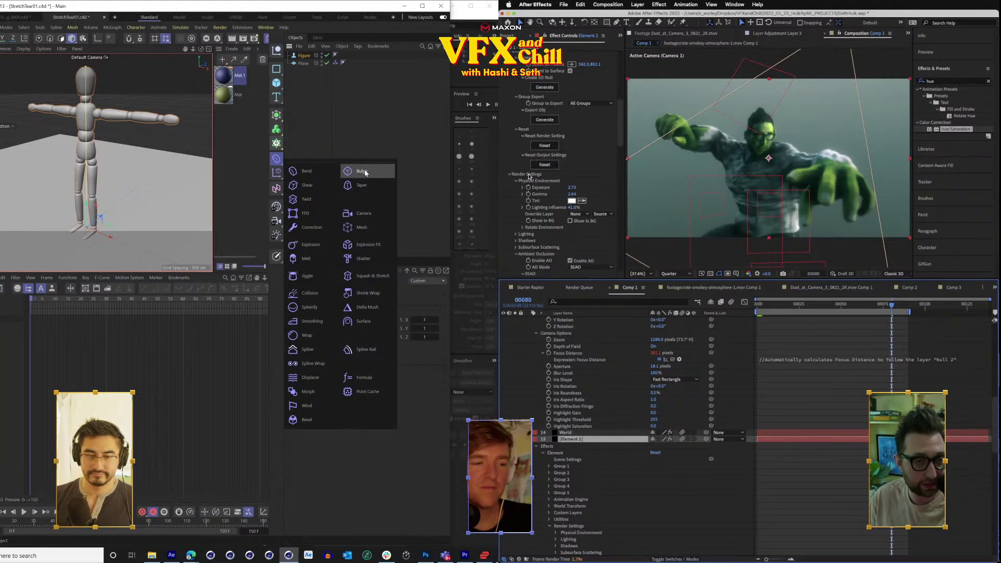
scroll(528, 176, "up", 8)
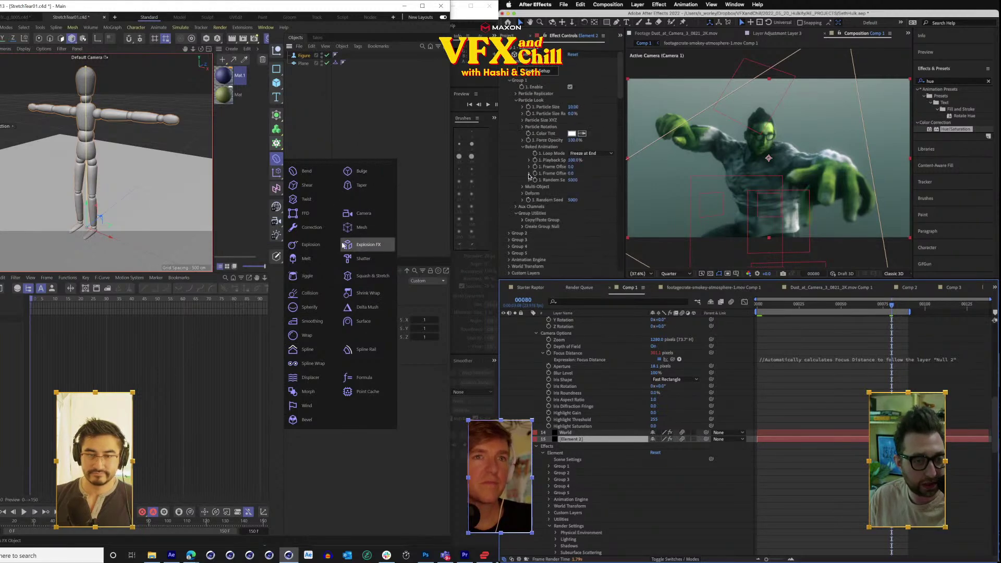
left_click(784, 307)
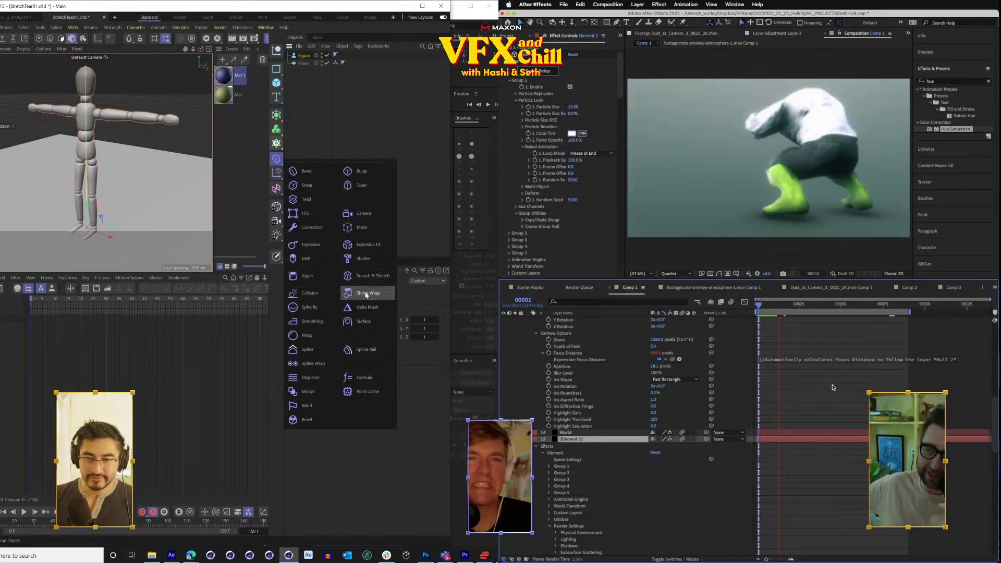
left_click(325, 71)
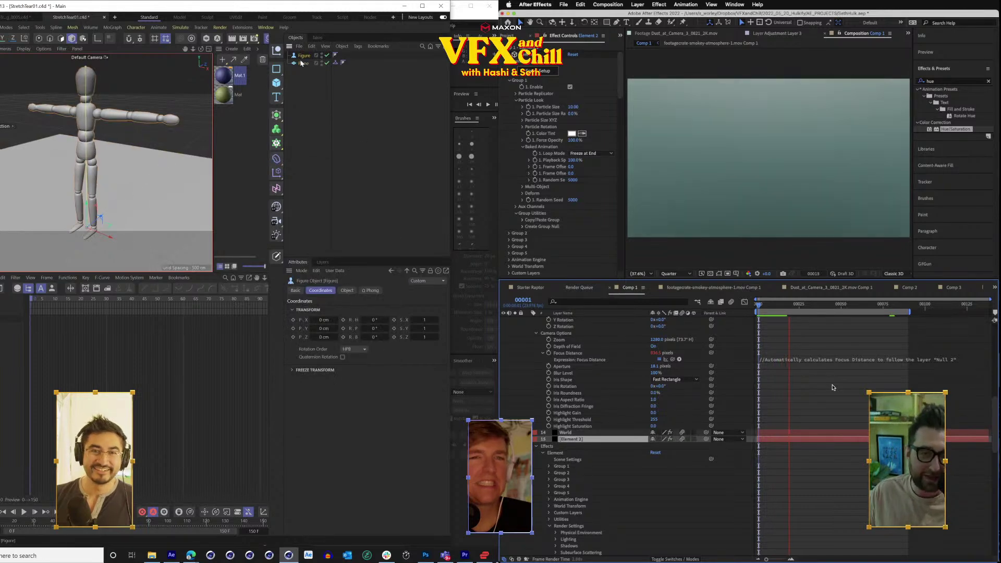
Keyframe the Cinema 4D Figure at frame 0 and advance to about frame 43, and return Comp 1 to frame 0.
left_click(296, 291)
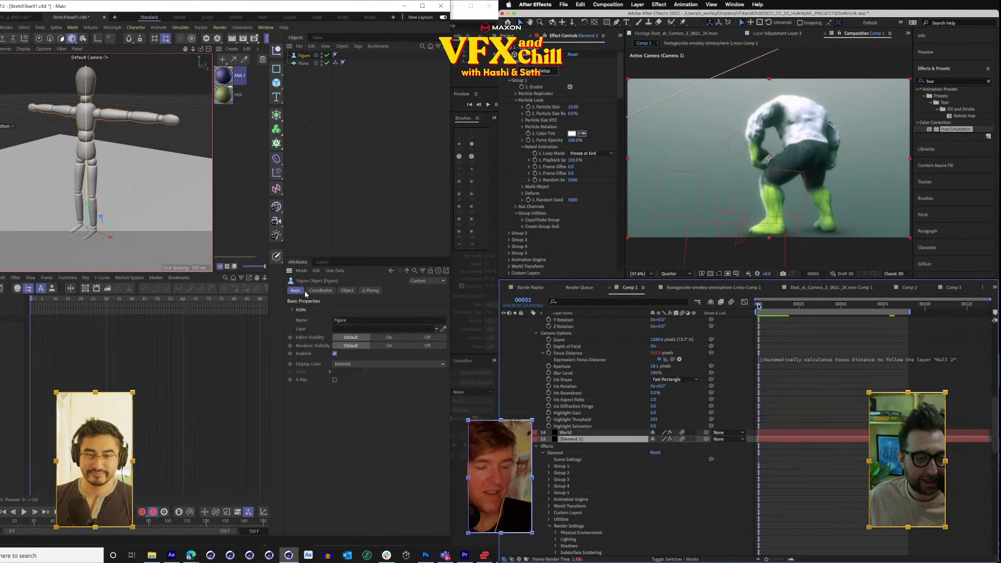
key("space")
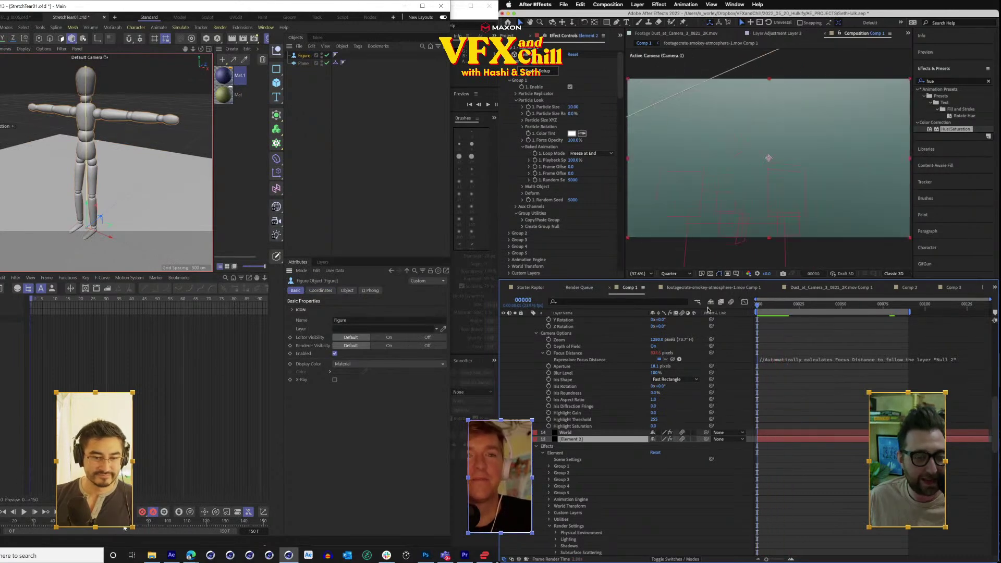
key("space")
left_click_drag(32, 301, 141, 308)
left_click(768, 305)
key("Home")
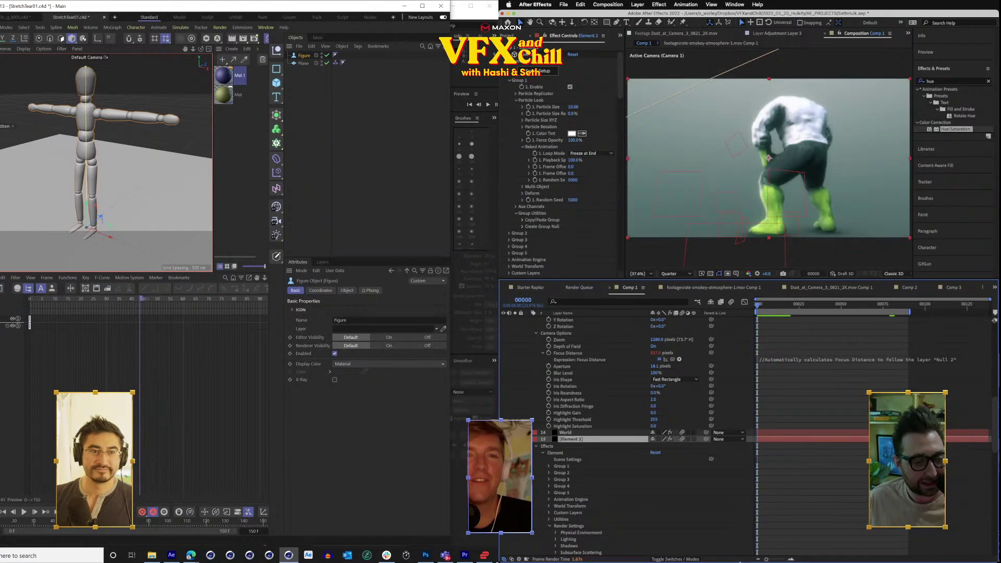
Scale the Cinema 4D Figure up further and record a keyframe for it at about frame 43.
key("t")
left_click(998, 546)
left_click_drag(77, 219, 138, 220)
mouse_move(954, 562)
left_click(988, 548)
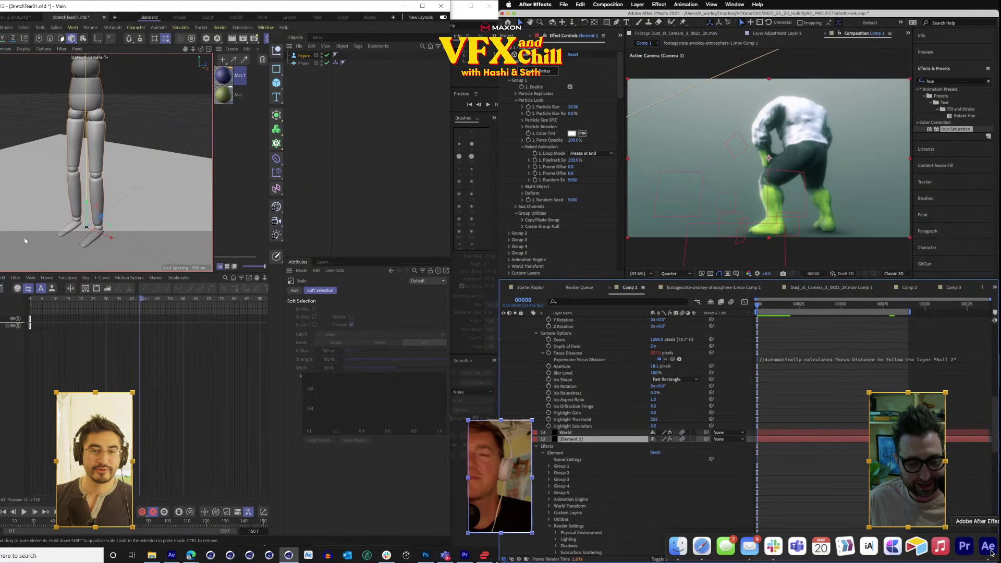
left_click(142, 513)
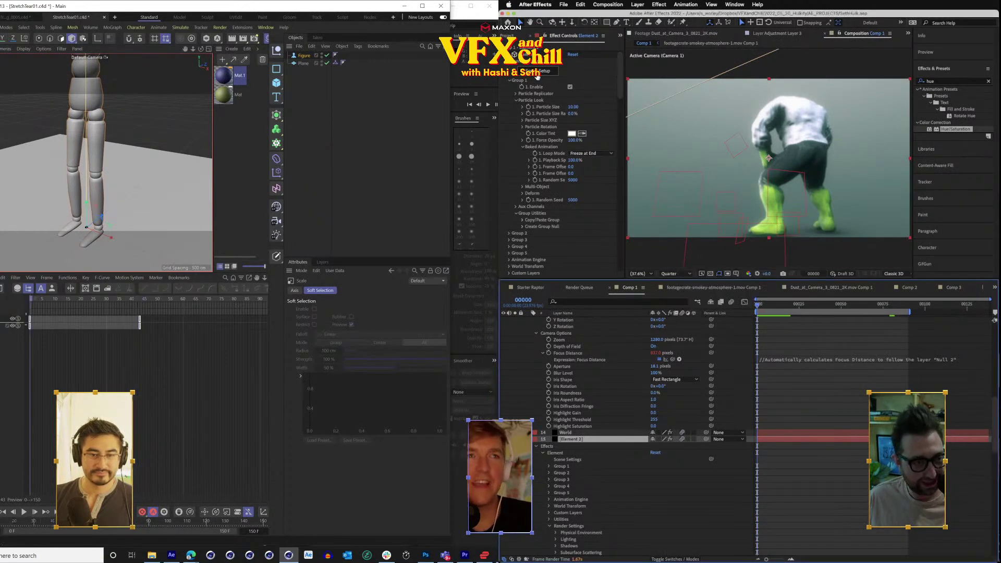
Set the Figure's X scale to 0.5 at frame 0, and undo a trial duplicate of the hulk Element layer.
left_click(302, 58)
left_click(347, 291)
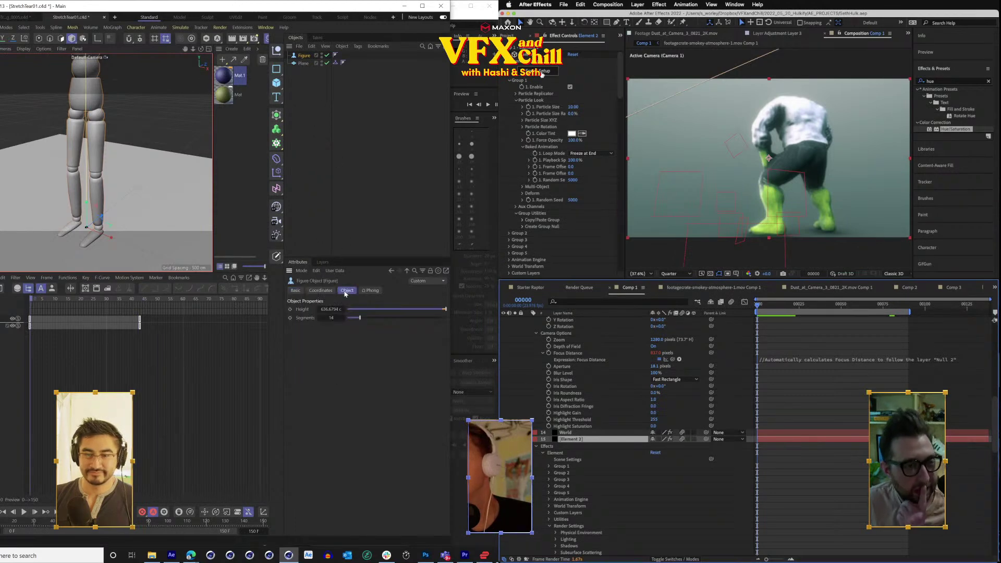
left_click(328, 291)
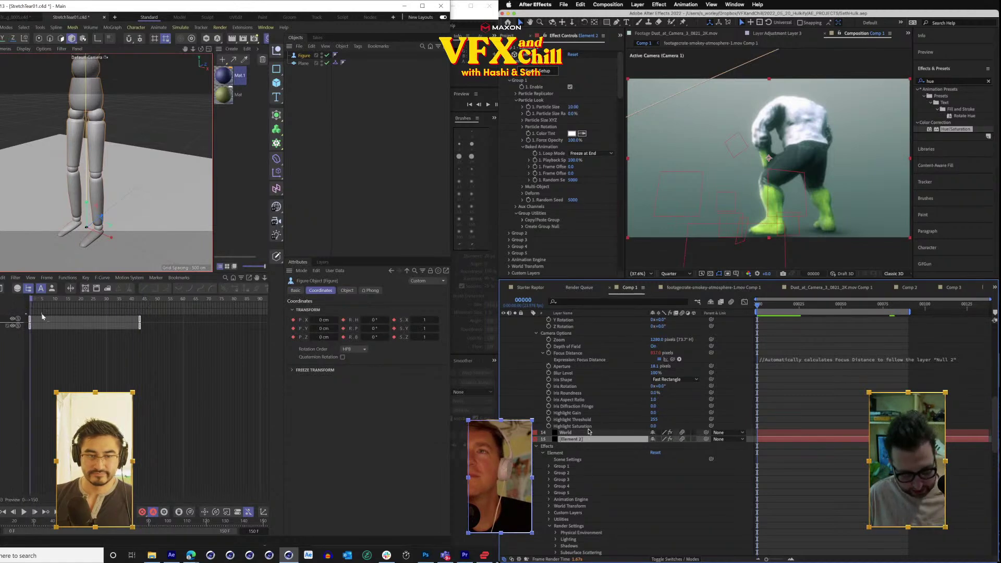
key("ctrl+d")
type(".5")
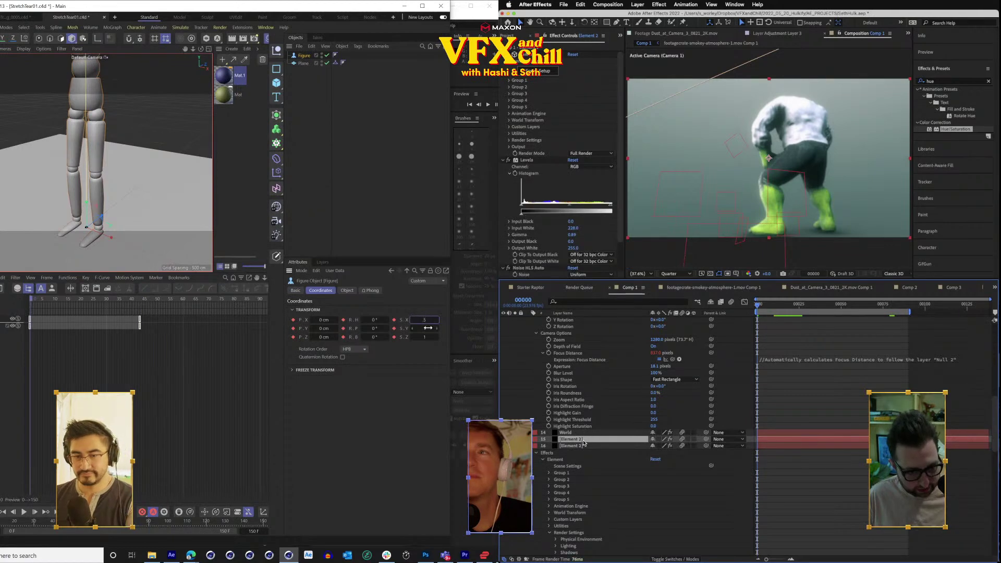
left_click(427, 371)
key("super+z")
Set the Figure's Y and Z scale to 0.5, and split the hulk Element layer at frame 22, selecting its first part.
double_click(425, 330)
type(".5")
double_click(425, 338)
type(".5")
left_click_drag(757, 305, 794, 306)
key("Return")
mouse_move(33, 299)
left_mouse_down()
mouse_move(151, 301)
mouse_move(29, 301)
left_mouse_up()
key("super+d")
left_click(584, 446)
Return Comp 1 to frame 0, open Scene Setup for the first Element part, and hide the Jump Attack_0000 model.
scroll(135, 138, "down", 4)
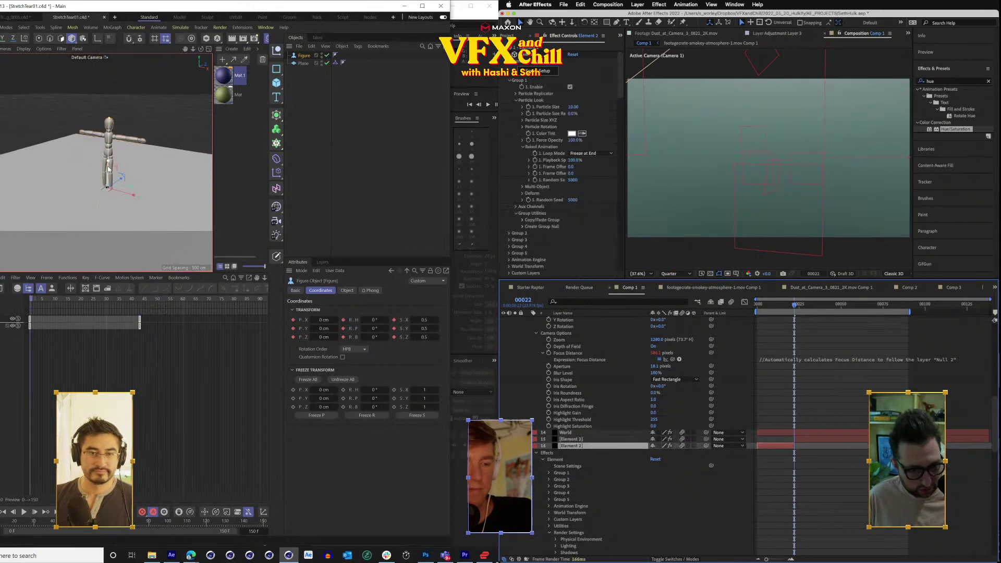
scroll(112, 164, "up", 5)
left_click_drag(794, 306, 733, 303)
mouse_move(125, 151)
left_mouse_down()
mouse_move(146, 153)
mouse_move(114, 171)
mouse_move(130, 151)
mouse_move(122, 161)
left_mouse_up()
left_click(540, 72)
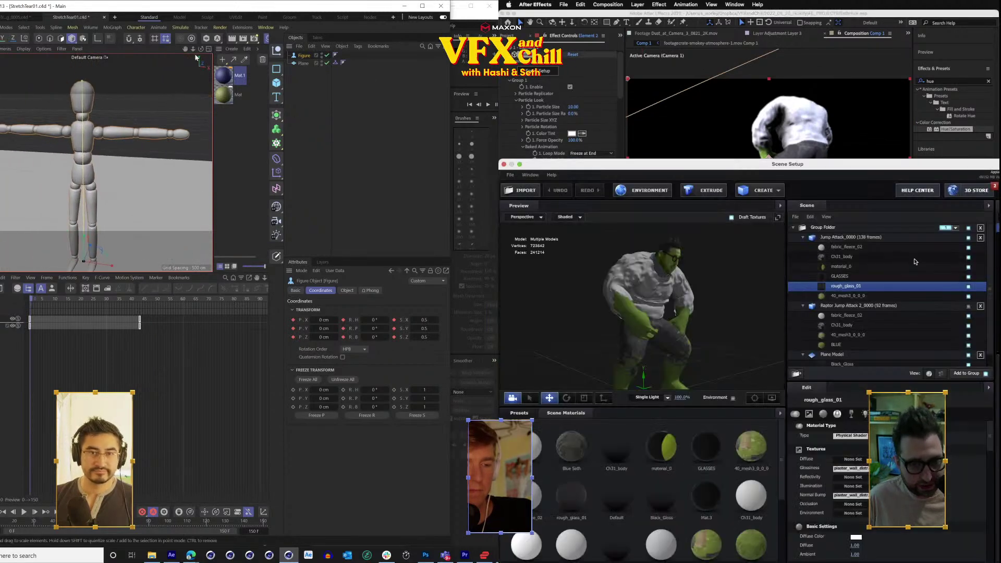
left_click(969, 237)
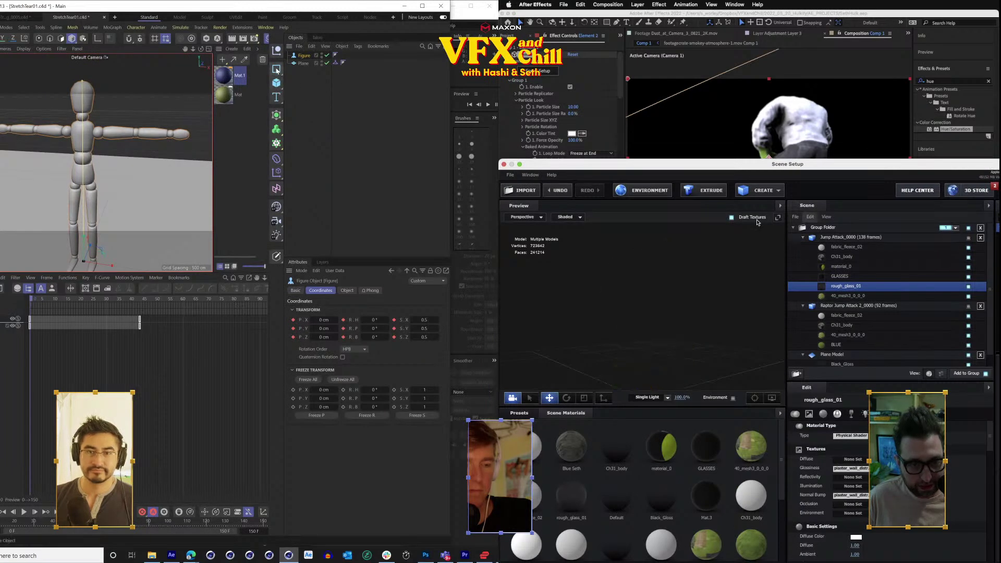
Import the OBJ sequence starting at Jump Attack (1)_0000.obj from the RegSethJump folder into Scene Setup with Use Auto-Normals enabled.
left_click(510, 176)
left_click(277, 83)
mouse_move(521, 187)
left_click(606, 197)
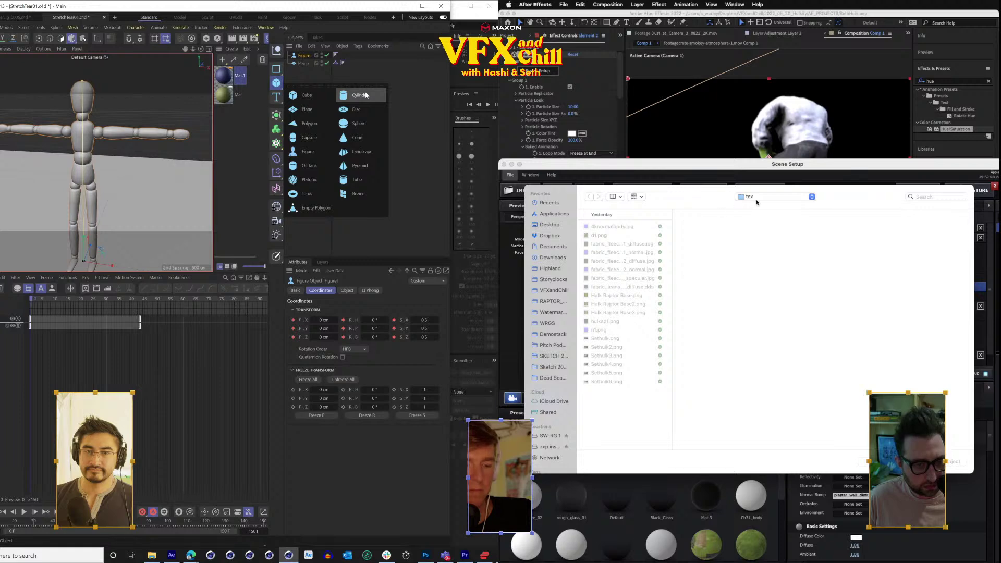
left_click(793, 197)
left_click(787, 295)
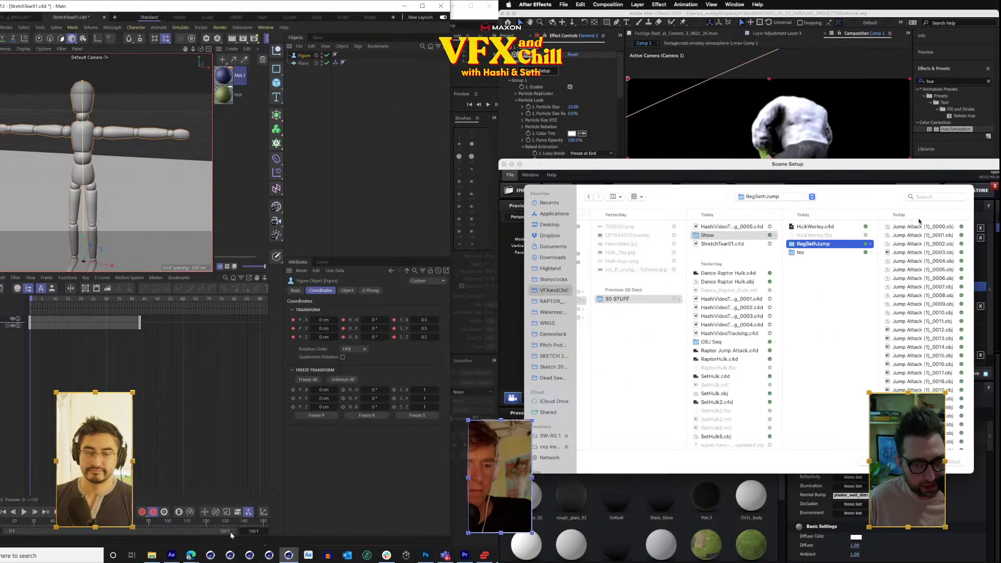
left_click(911, 229)
left_click(242, 27)
left_click(952, 461)
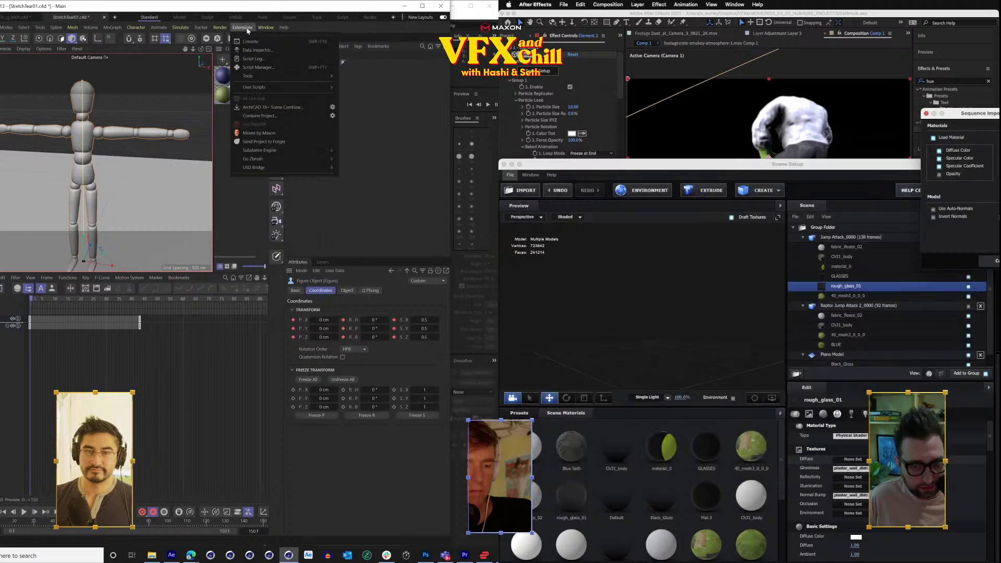
left_click(933, 210)
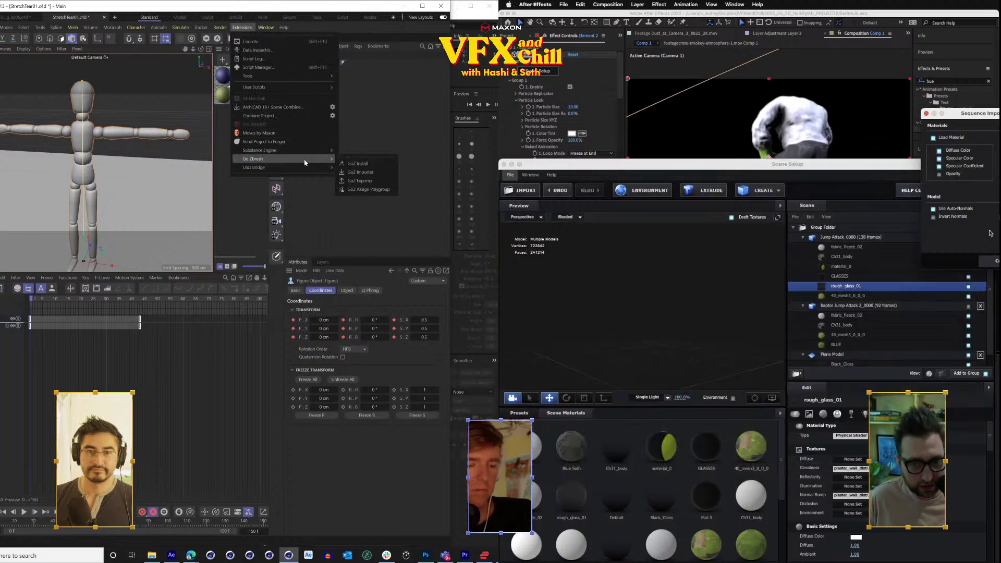
left_click(998, 261)
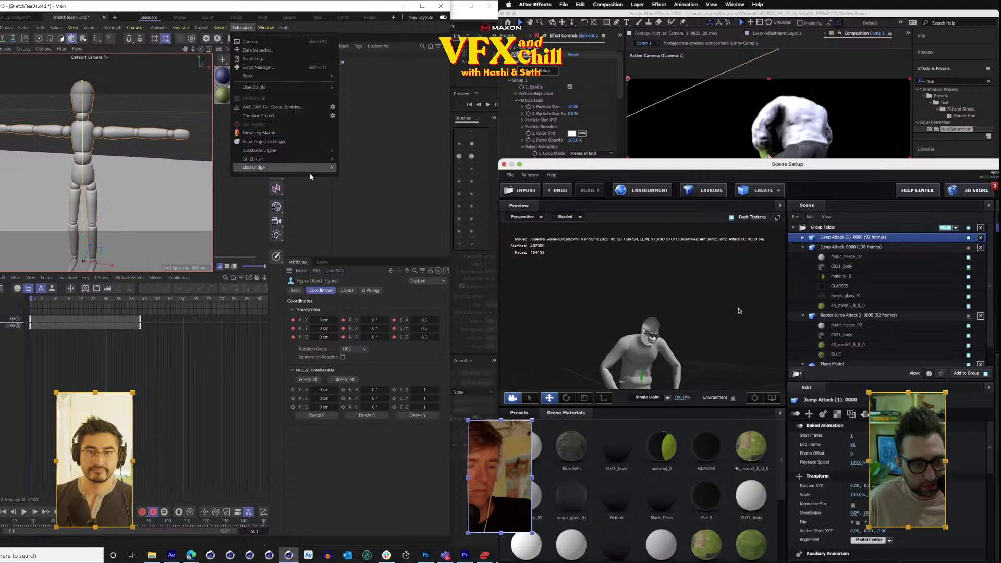
Set the alignment of the imported Jump Attack (1)_0000 model to From Model.
mouse_move(222, 30)
scroll(710, 292, "down", 3)
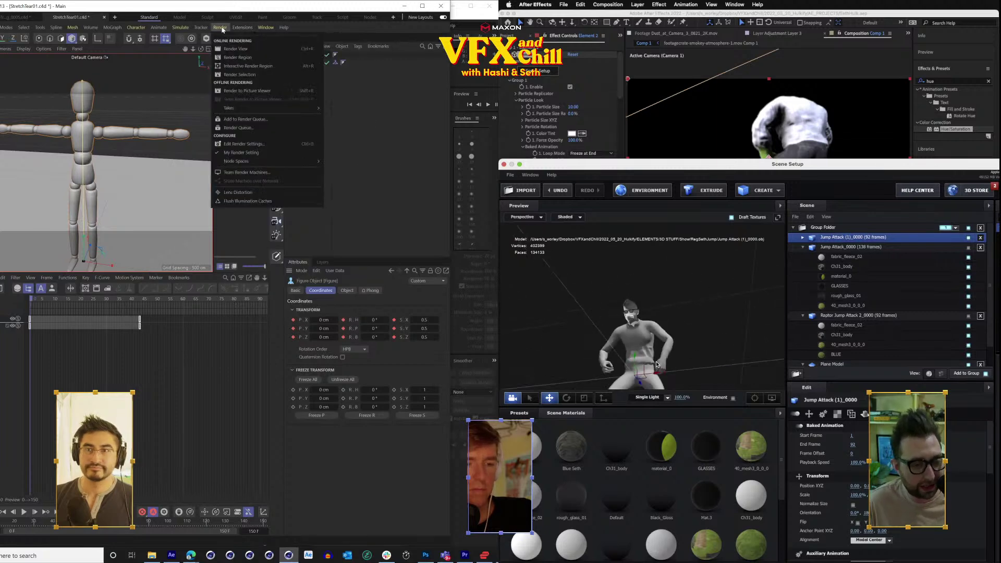
mouse_move(266, 28)
mouse_move(719, 299)
left_mouse_down()
mouse_move(615, 314)
mouse_move(722, 295)
left_mouse_up()
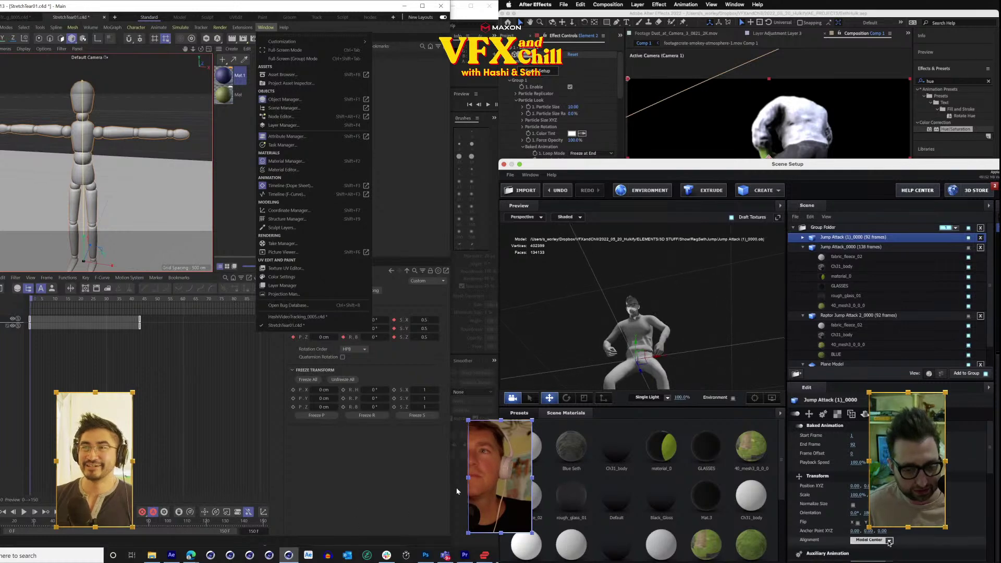
left_click(877, 540)
left_click(862, 479)
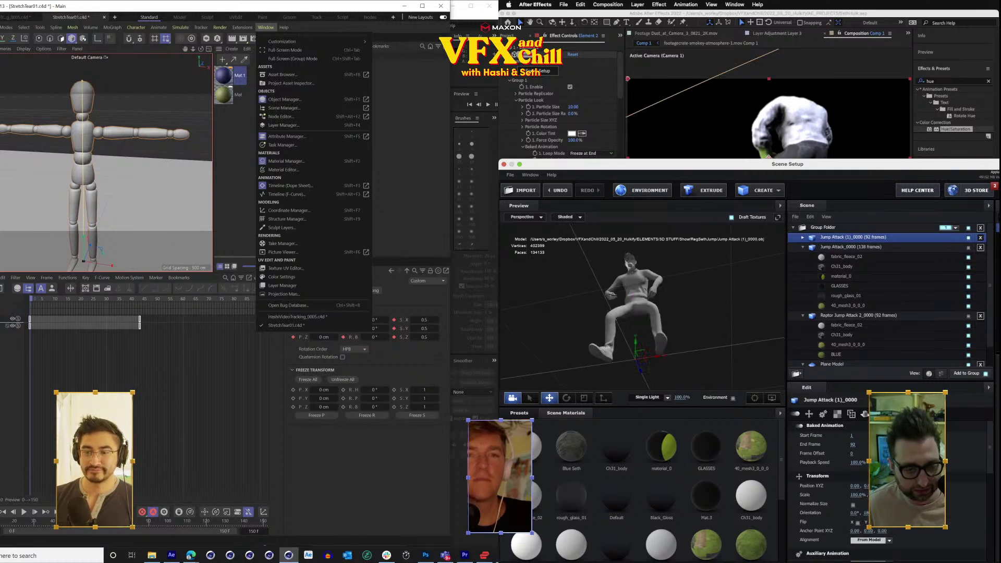
key("Escape")
mouse_move(696, 323)
left_mouse_down()
mouse_move(681, 351)
mouse_move(574, 335)
mouse_move(701, 337)
mouse_move(683, 338)
left_mouse_up()
mouse_move(171, 555)
Expand the Jump Attack (1)_0000 model and look through the settings of its material_0 surface, from textures to advanced options.
left_click(803, 239)
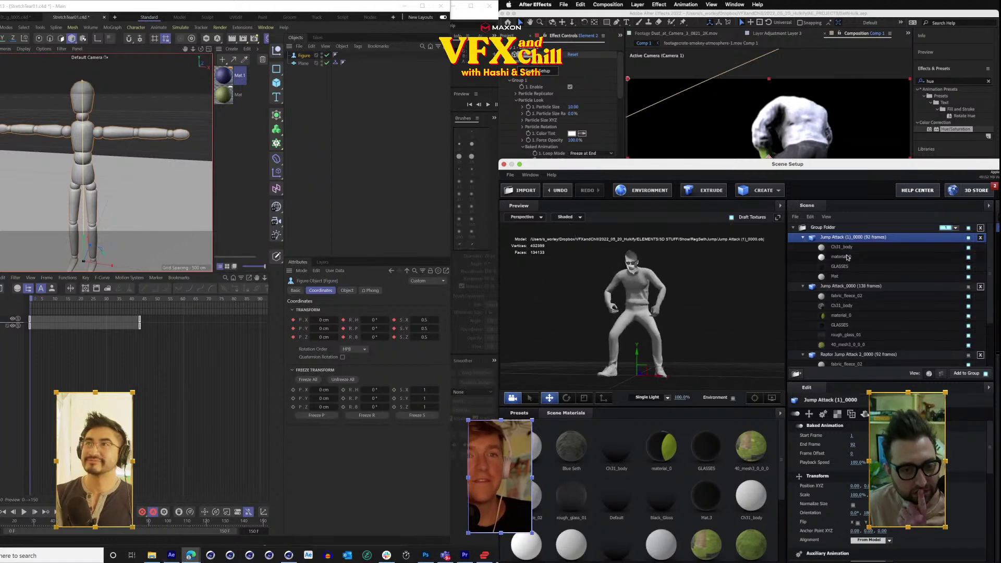
left_click(847, 257)
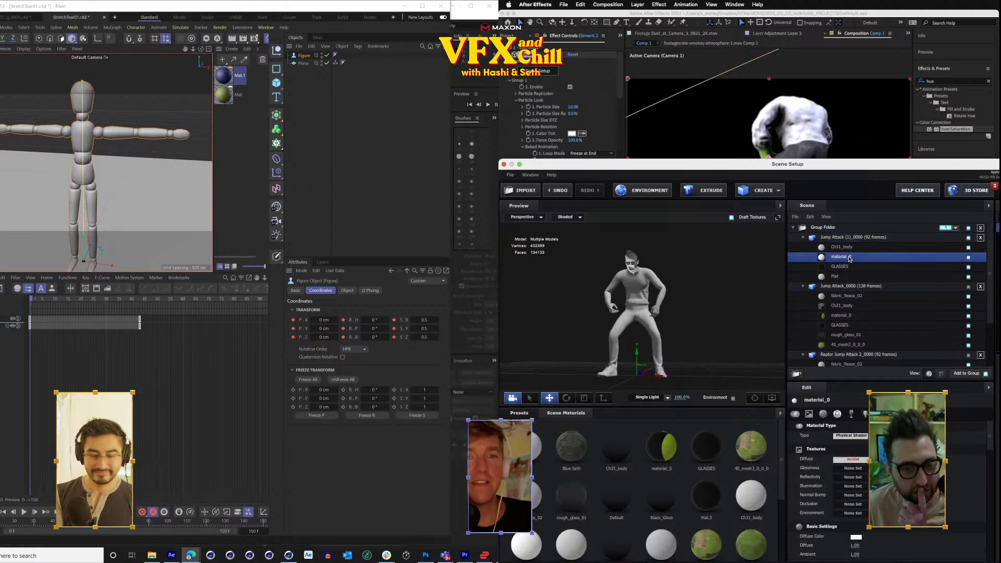
left_click(969, 258)
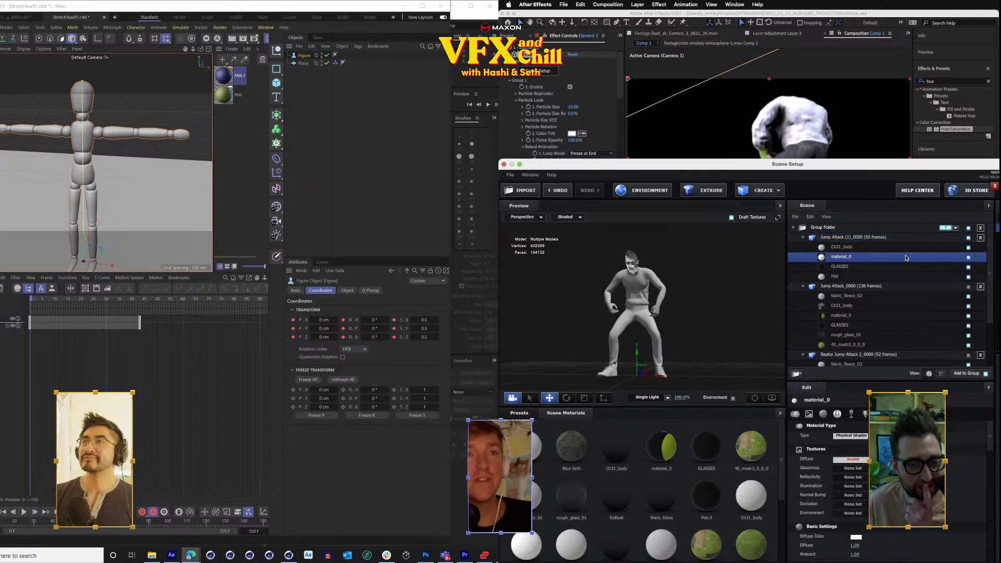
scroll(952, 505, "down", 10)
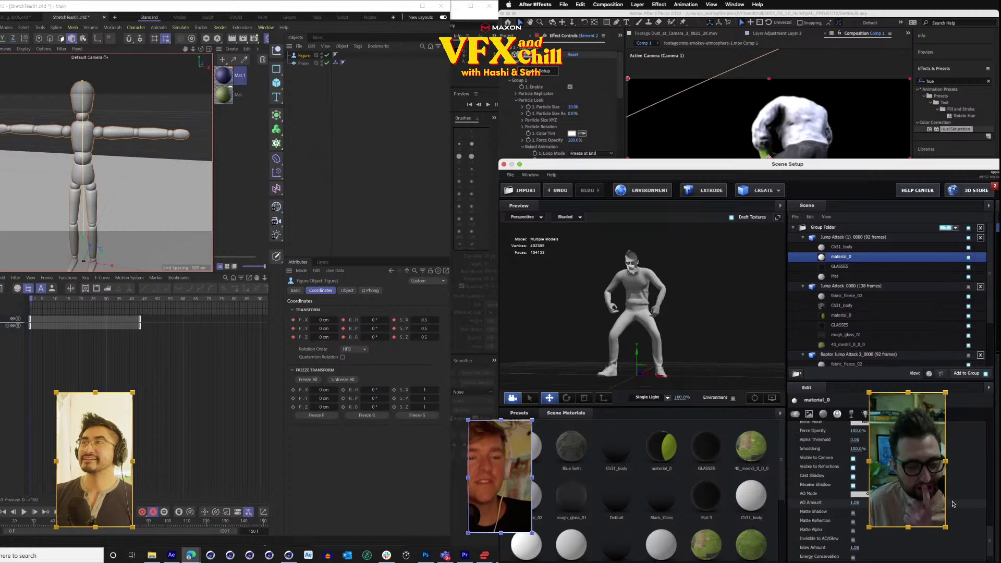
scroll(952, 504, "up", 5)
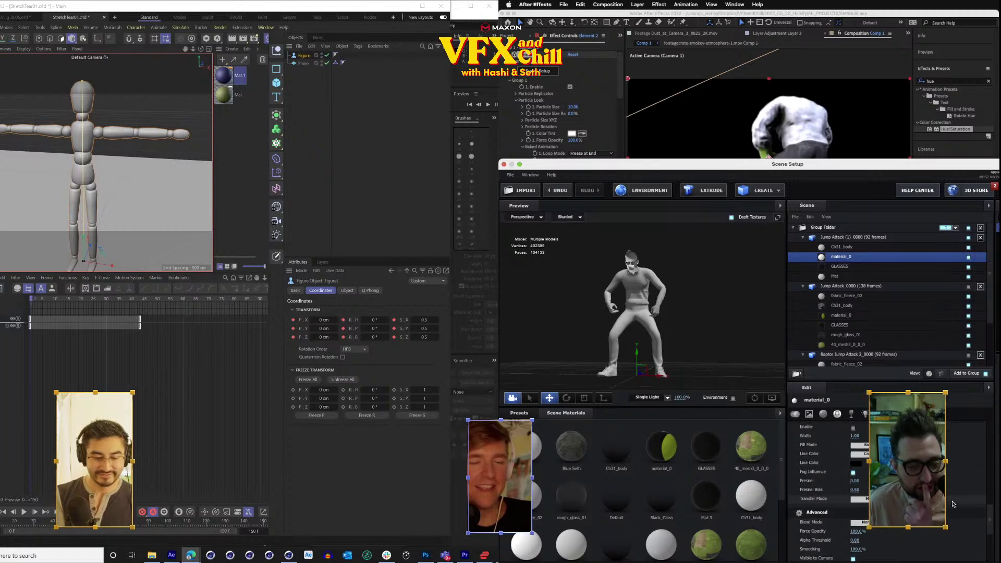
scroll(952, 504, "down", 8)
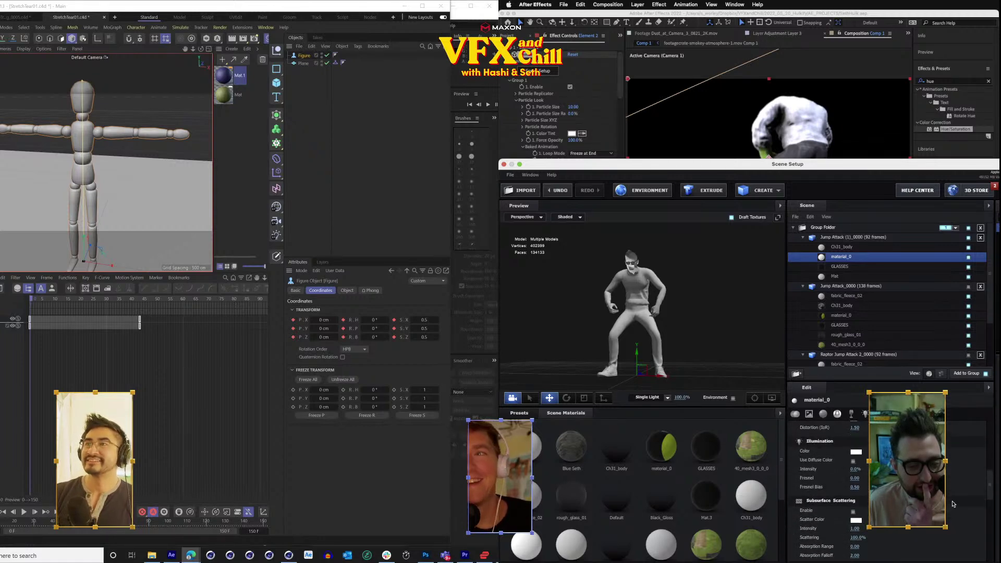
scroll(886, 515, "up", 5)
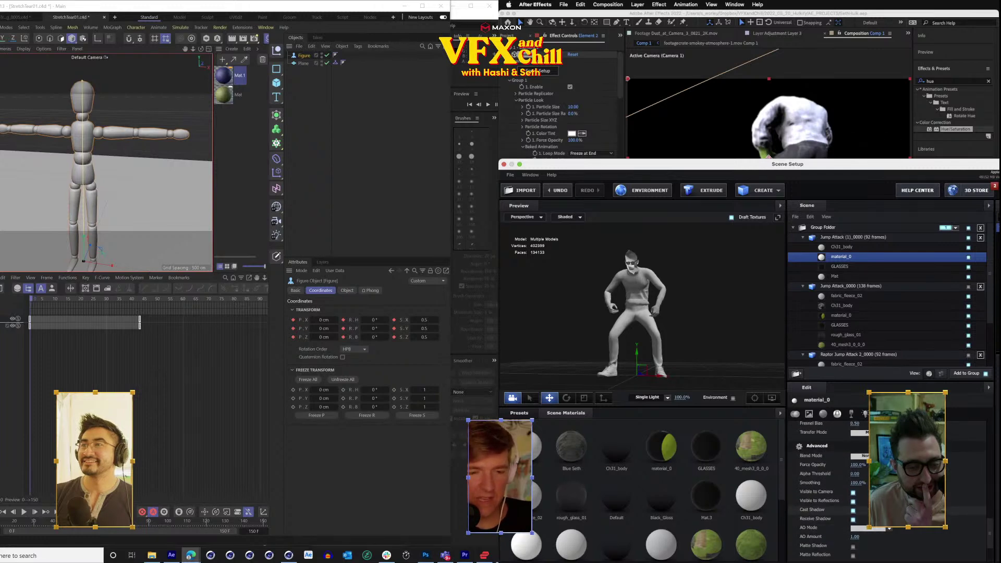
scroll(834, 514, "down", 8)
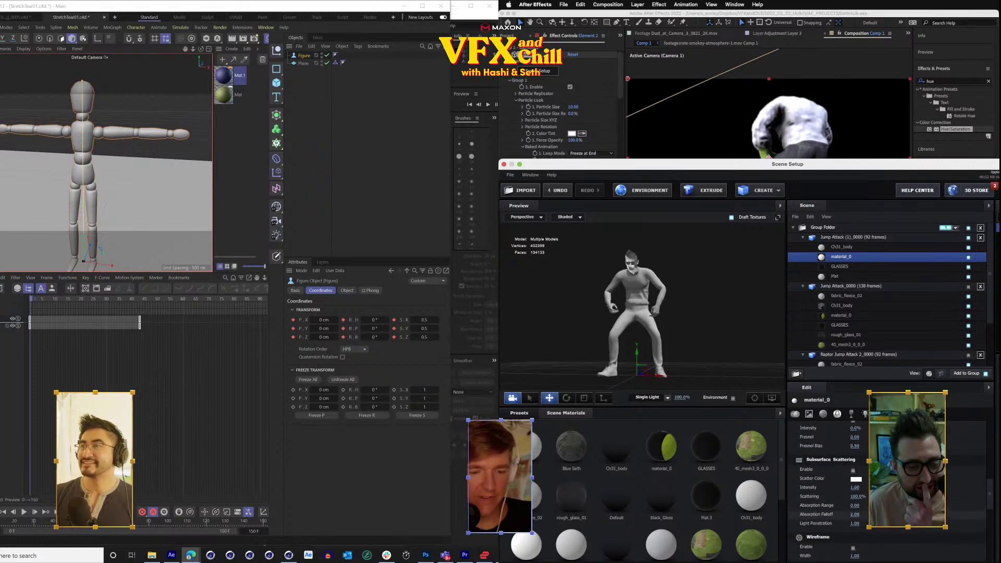
scroll(844, 514, "up", 8)
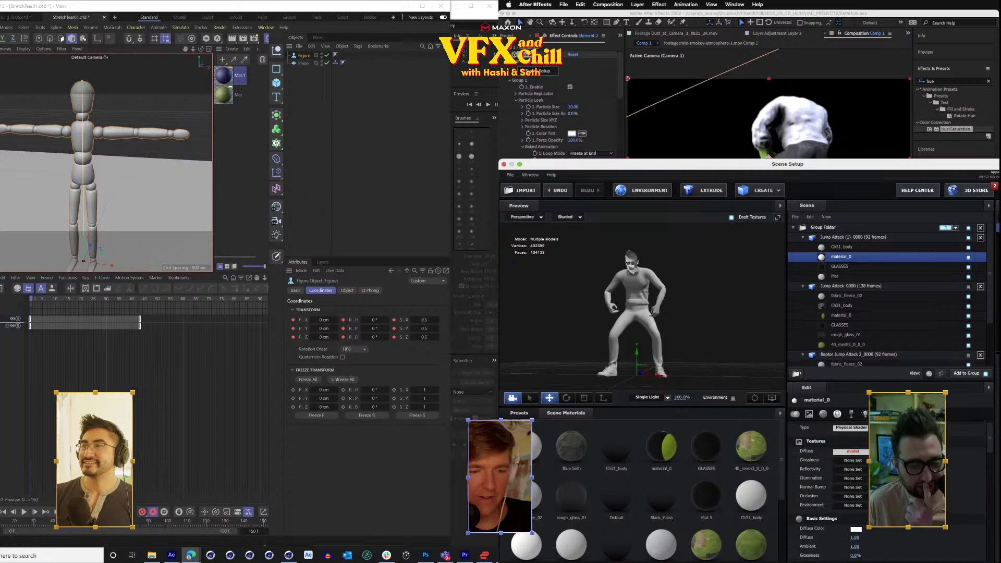
Try inverting the normals of the whole Jump Attack (1)_0000 model in its surface options, and switch the inversion back off.
left_click(840, 239)
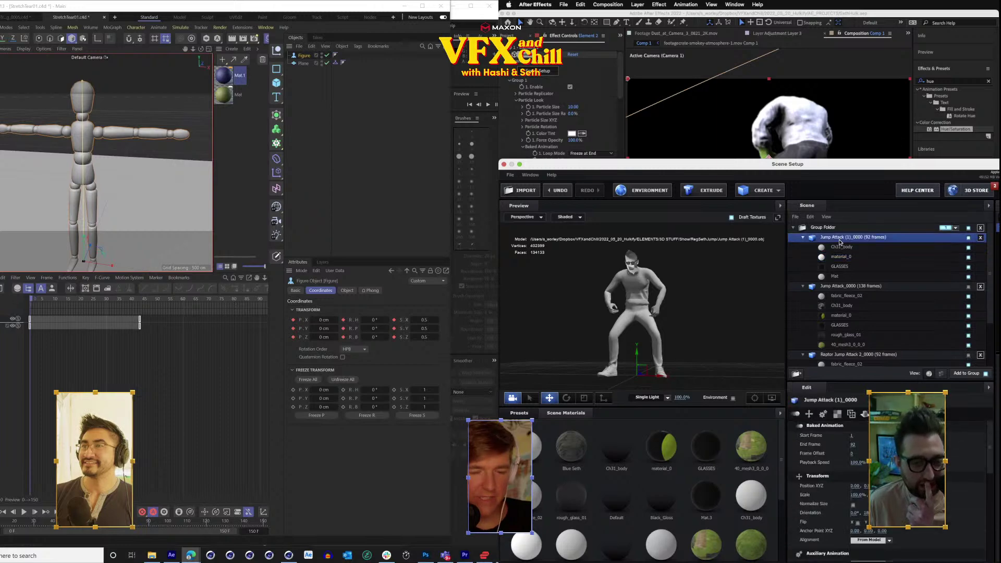
scroll(829, 485, "down", 8)
scroll(829, 485, "up", 1)
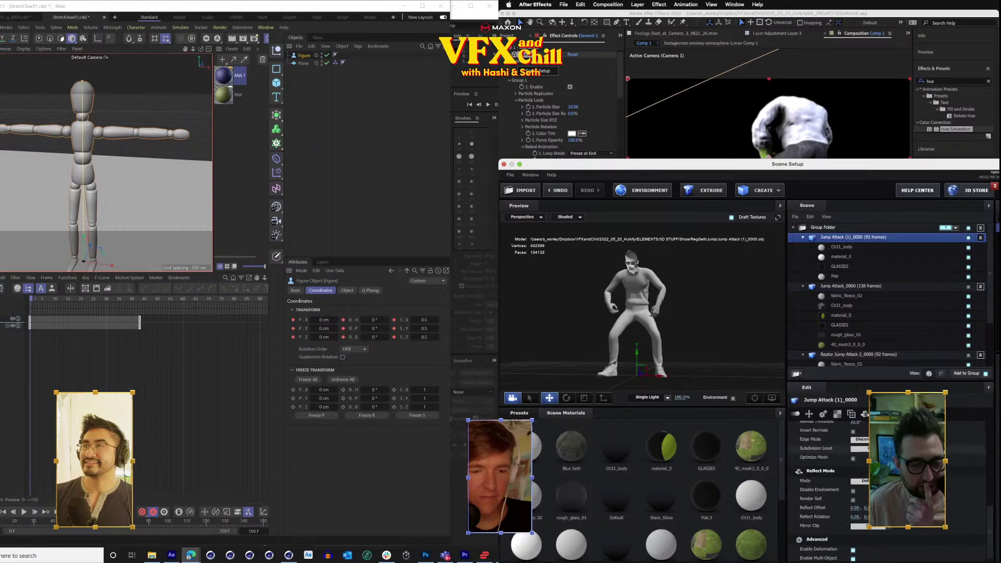
scroll(829, 477, "up", 1)
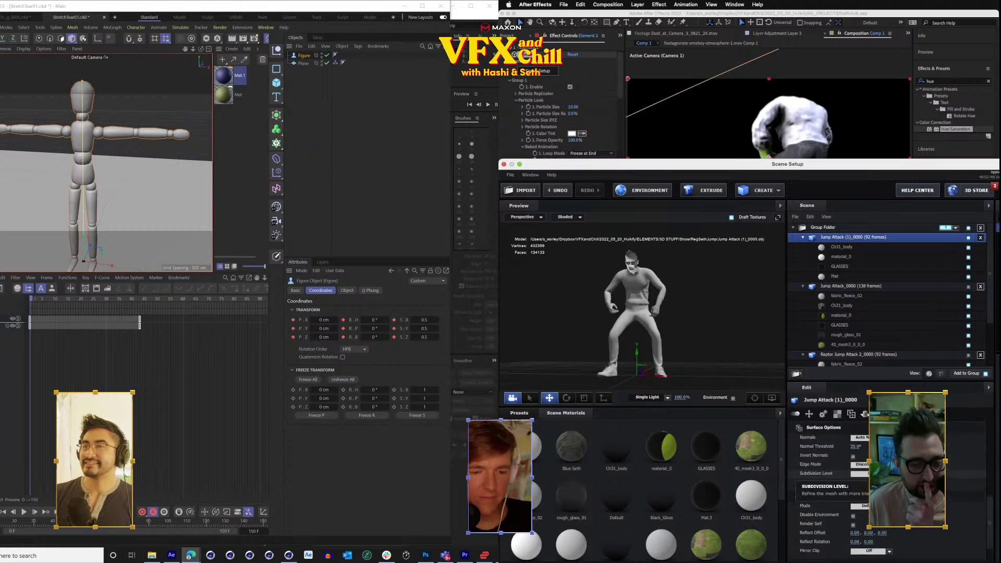
left_click(853, 457)
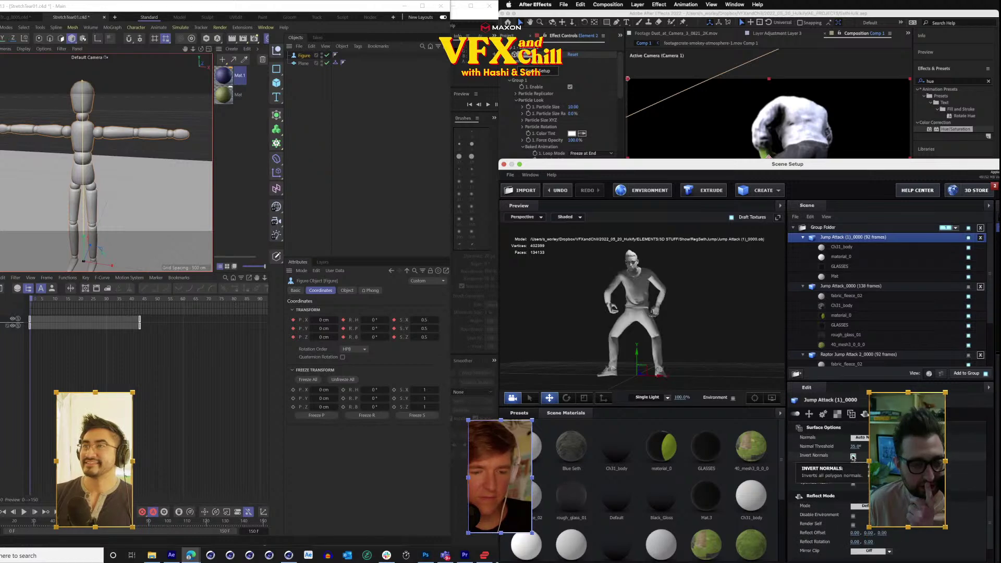
left_click(853, 456)
Duplicate the Jump Attack (1)_0000 model and mute the Ch31_body, GLASSES and Mat surfaces in both copies.
right_click(859, 242)
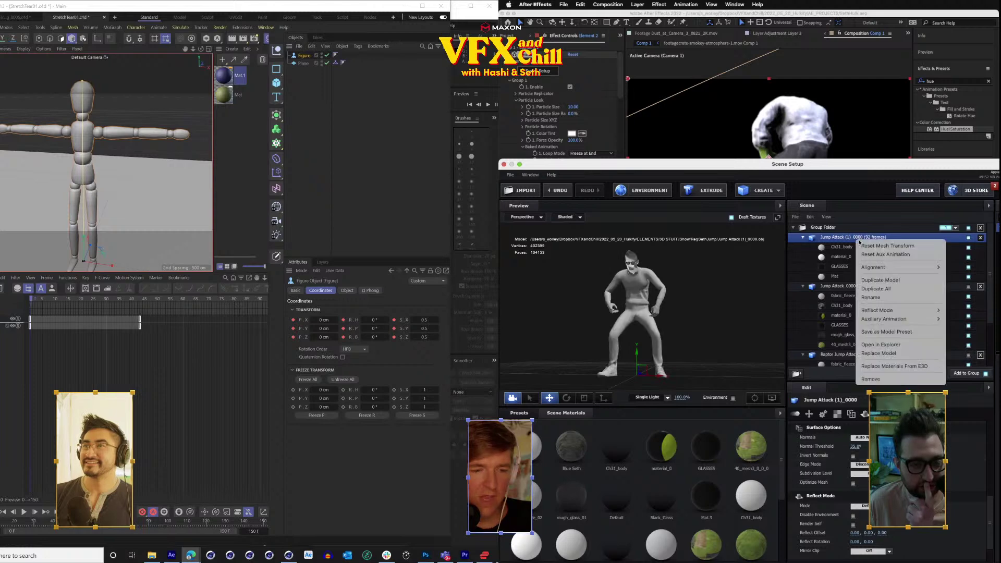
left_click(886, 284)
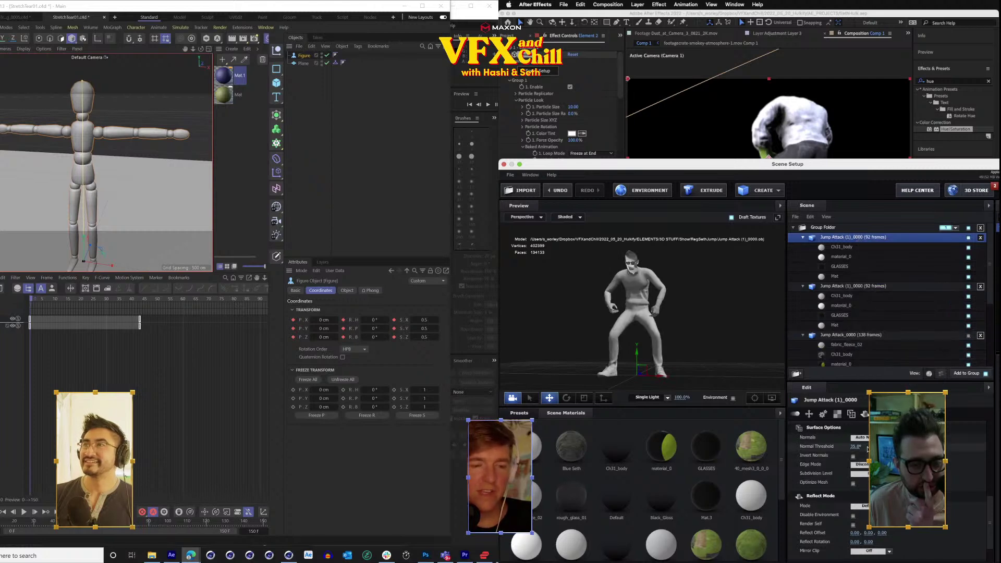
left_click(835, 285)
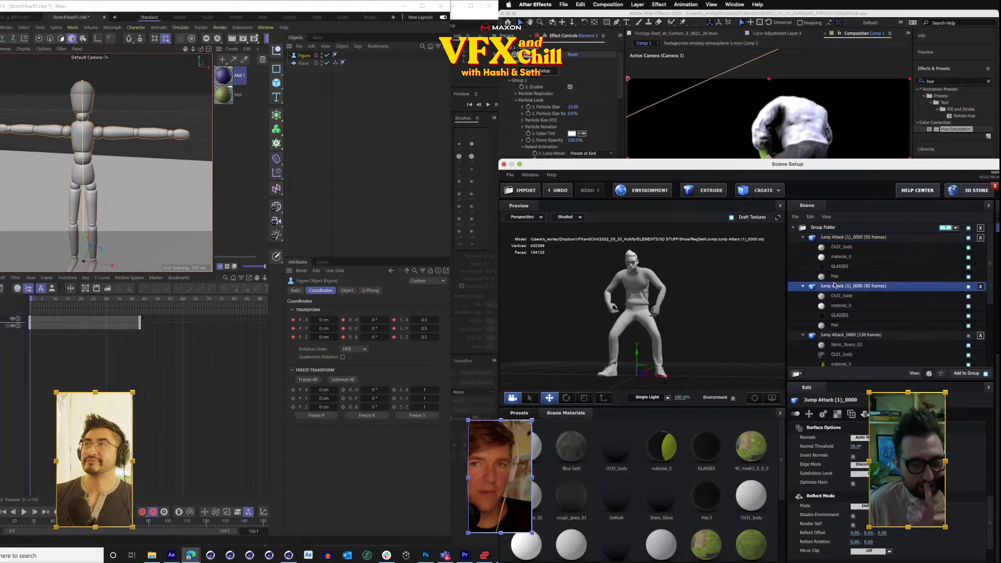
left_click(968, 297)
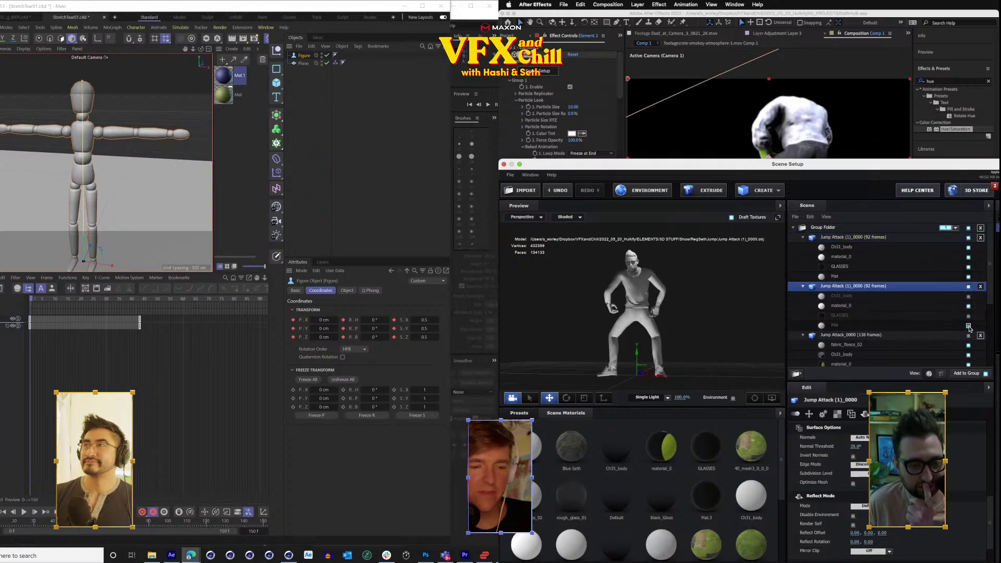
left_click(969, 276)
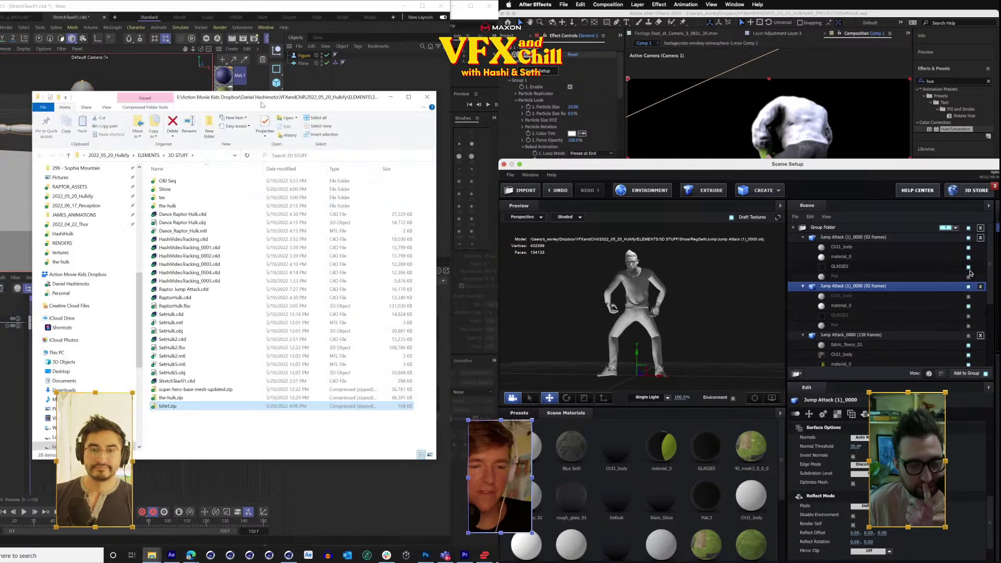
left_click(968, 248)
In File Explorer, copy Tshirt.fbx from the source folder of tshirt.zip into the 3D STUFF folder.
double_click(177, 409)
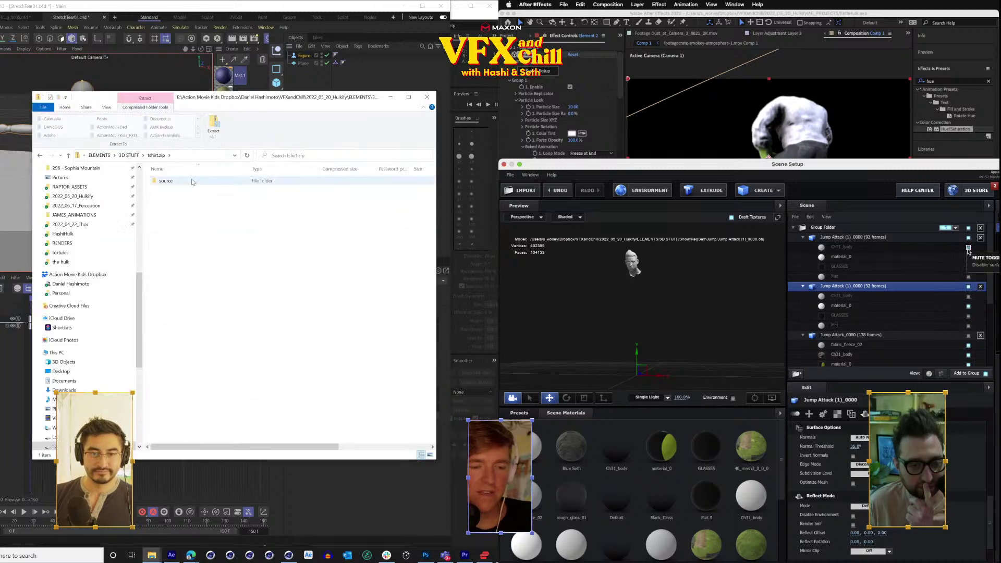
double_click(172, 180)
left_click(172, 181)
left_click(841, 305)
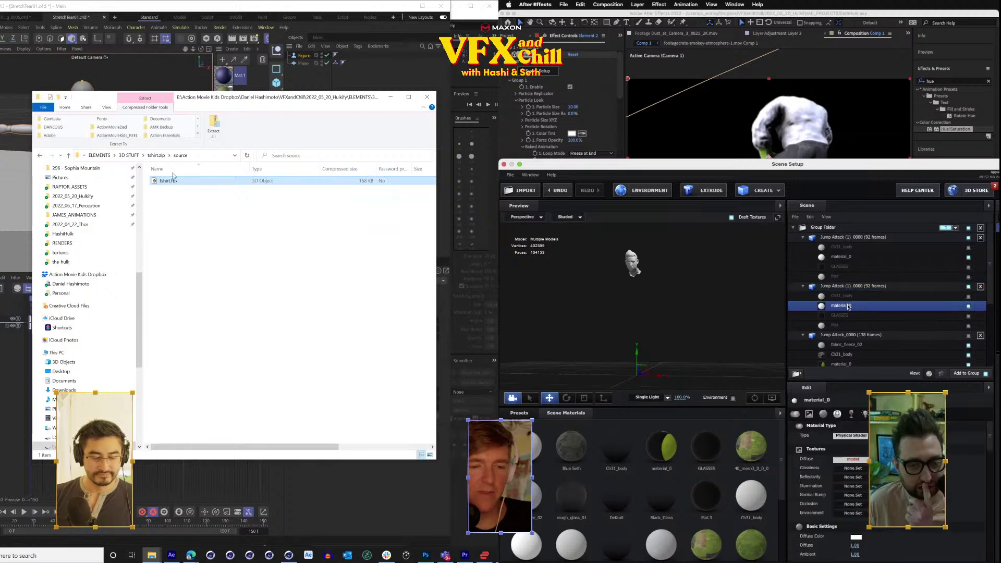
right_click(840, 306)
left_click(137, 159)
left_click(840, 298)
key("ctrl+v")
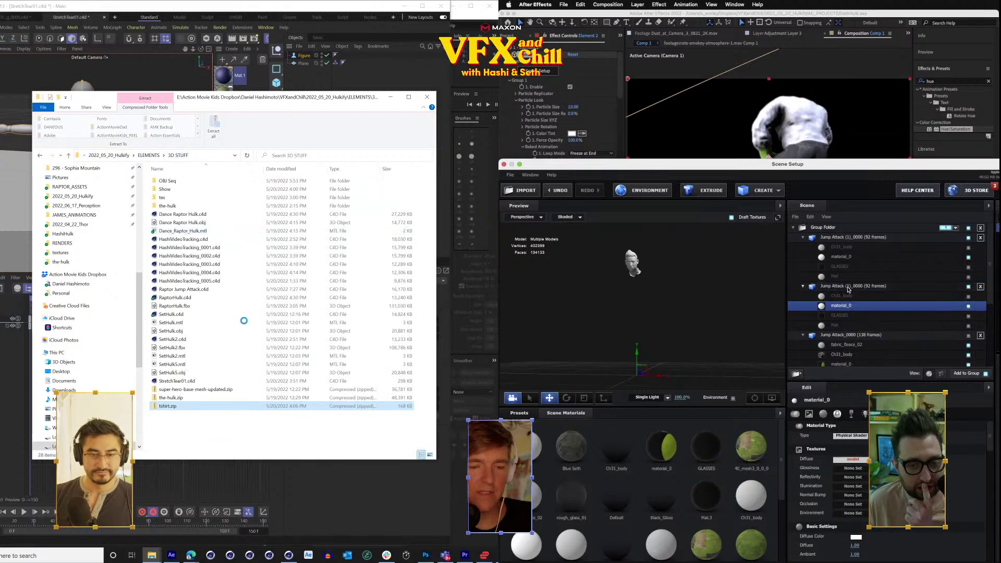
Invert the normals of the first Jump Attack (1)_0000 copy in Scene Setup, and open the file chooser for merging a project in Cinema 4D.
left_click(847, 289)
key("alt+Tab")
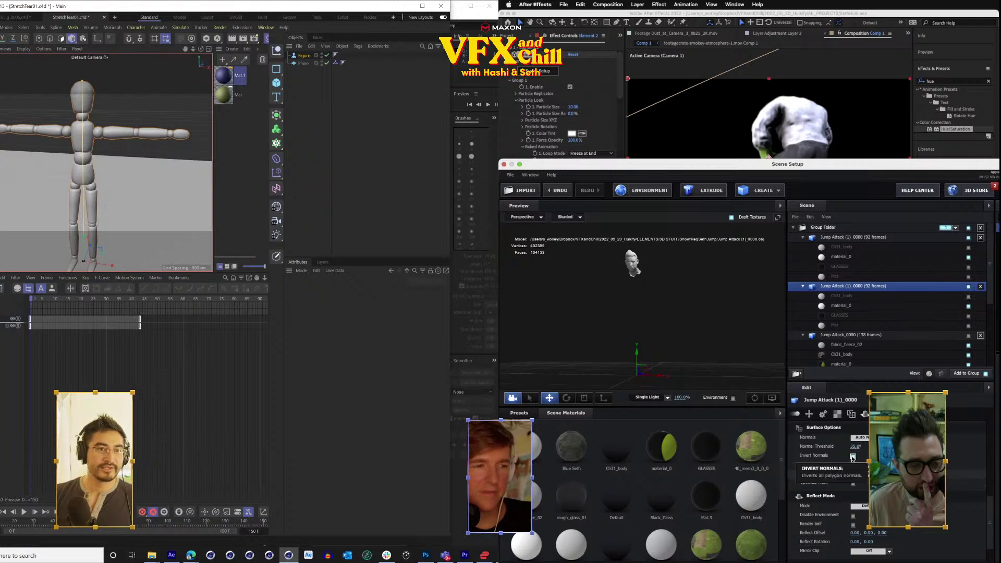
left_click(0, 28)
mouse_move(21, 66)
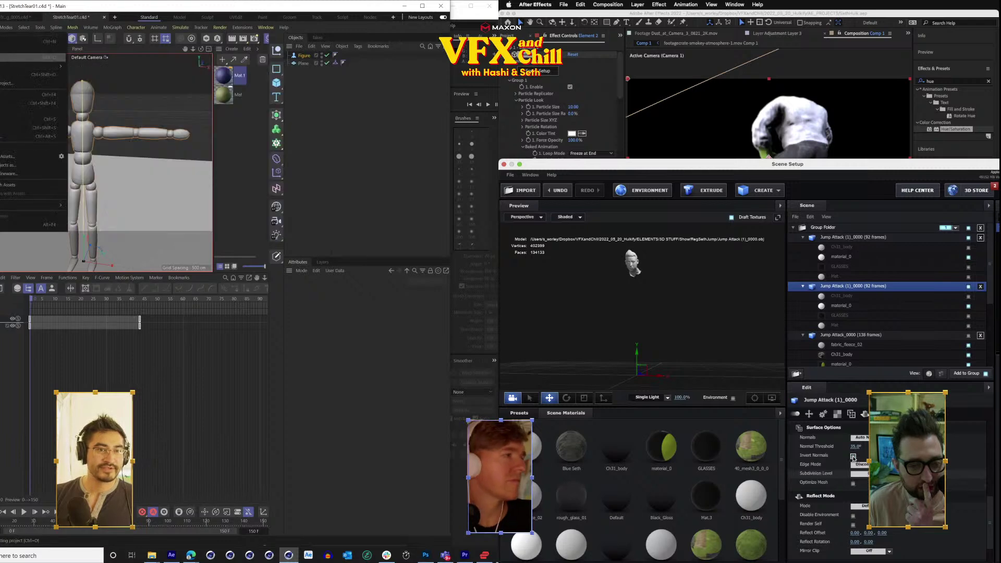
left_click(852, 244)
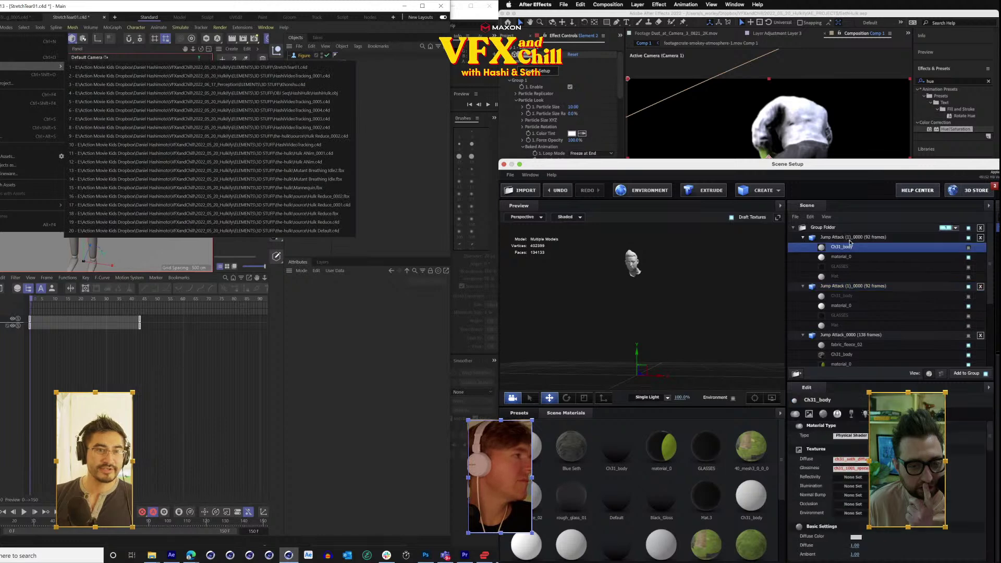
left_click(850, 238)
left_click(21, 58)
left_click(852, 456)
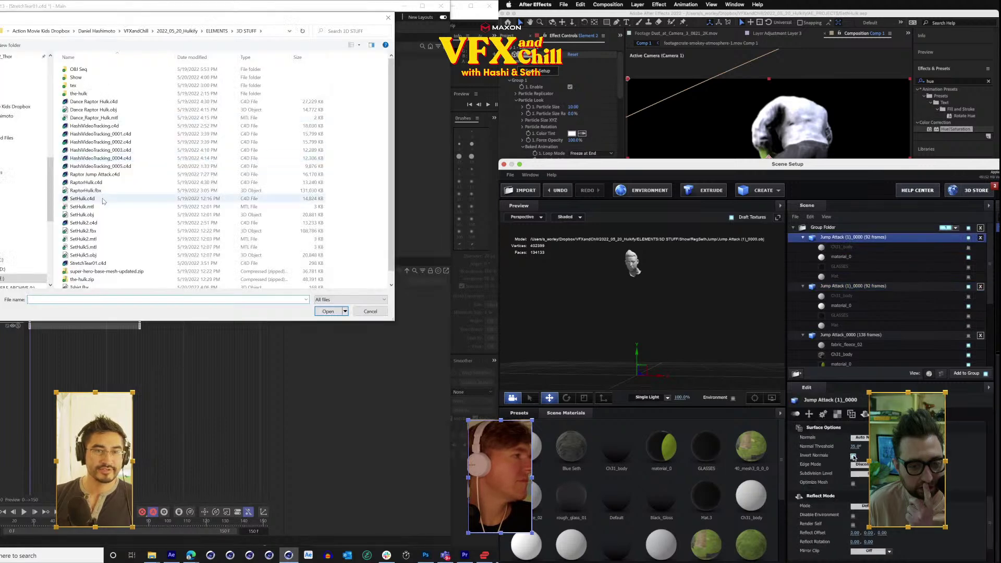
Merge Tshirt.fbx into the Cinema 4D scene, and in the second jump copy mute material_0 and enable Ch31_body, GLASSES and Mat.
double_click(91, 286)
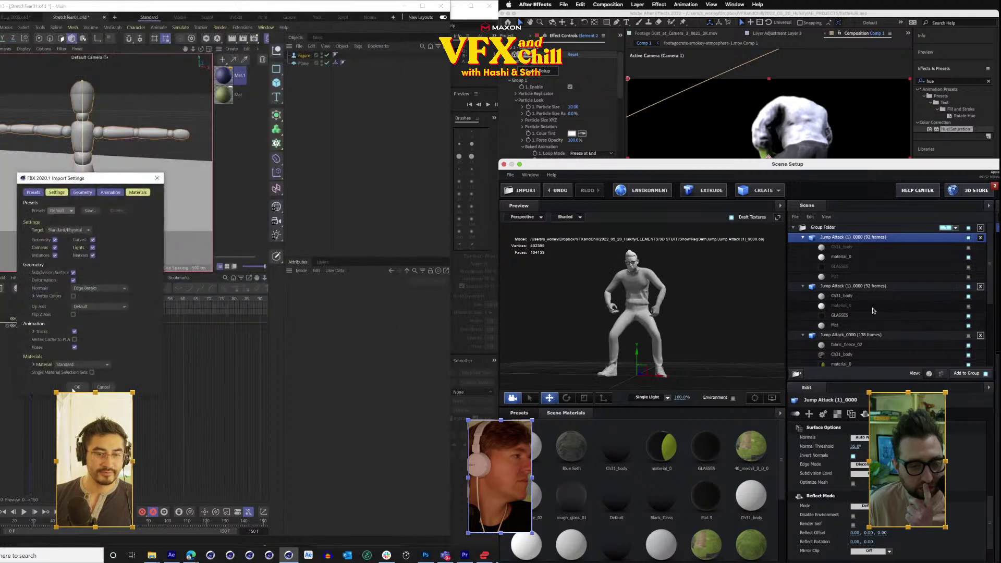
left_click(75, 387)
left_click(853, 296)
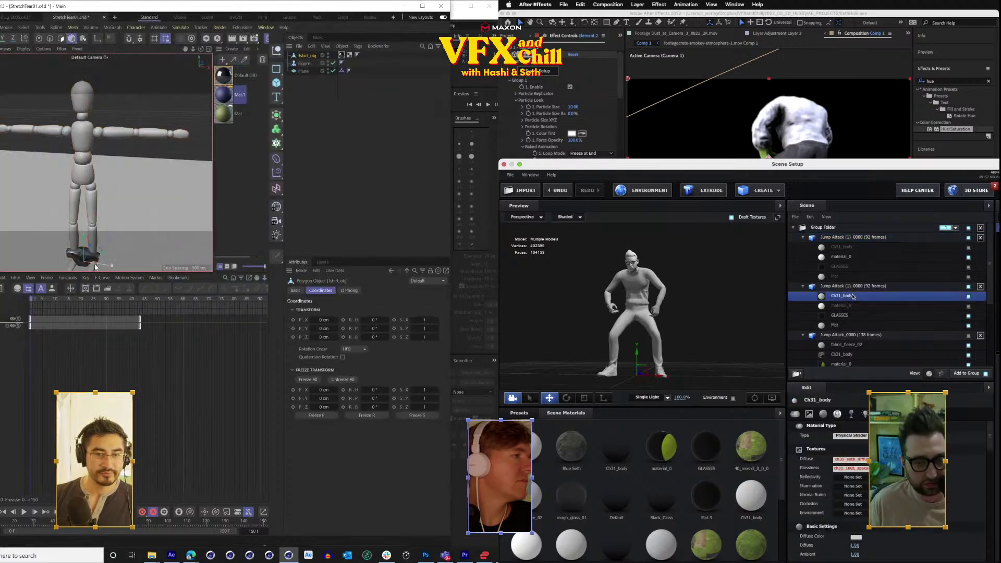
Copy the Ch31_body material from Jump Attack_0000 and paste it onto Ch31_body in the second Jump Attack (1)_0000 copy.
scroll(125, 243, "up", 5)
left_click_drag(125, 243, 148, 152)
scroll(852, 315, "down", 1)
scroll(126, 167, "up", 8)
right_click(841, 341)
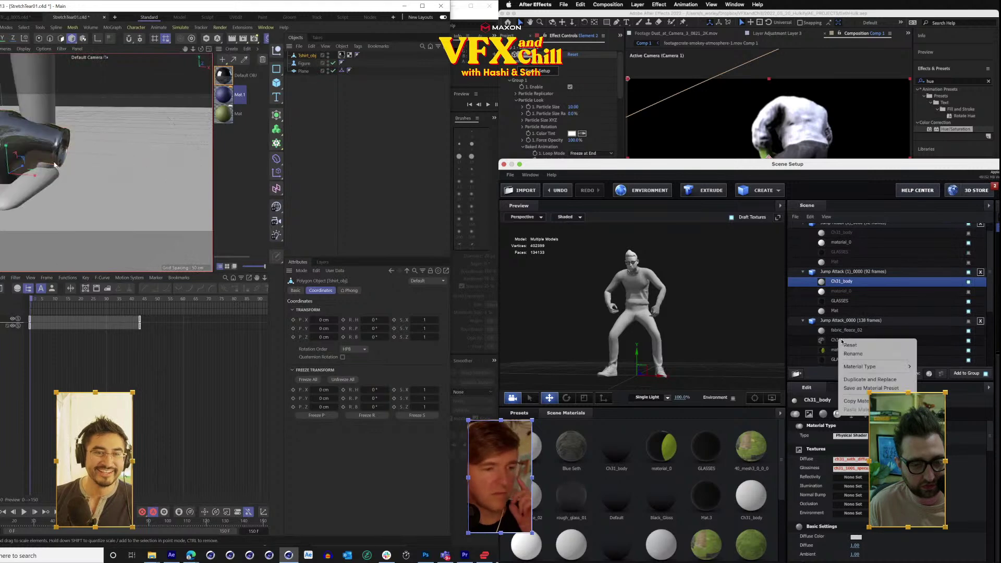
left_click_drag(89, 161, 55, 161)
left_click(855, 401)
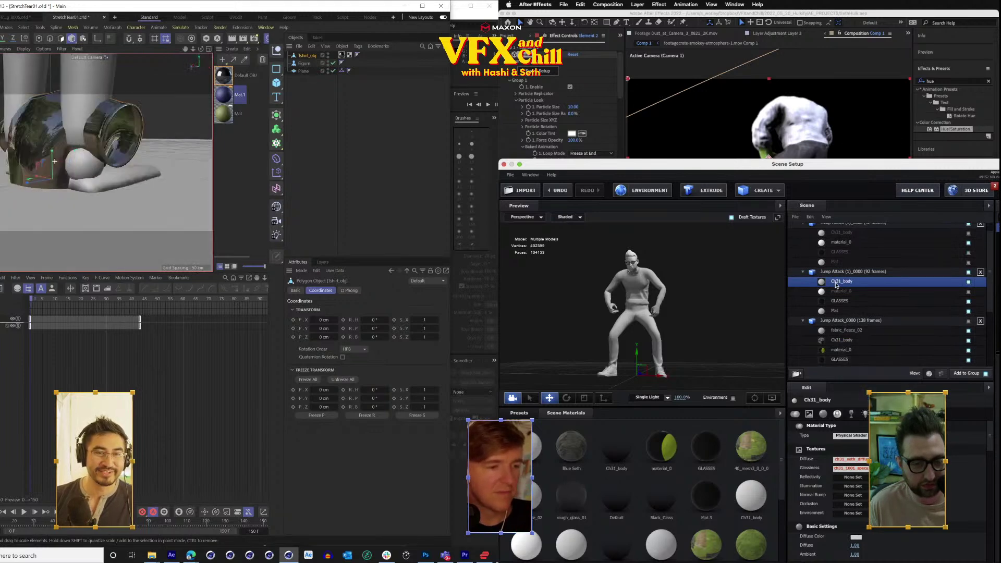
right_click(836, 284)
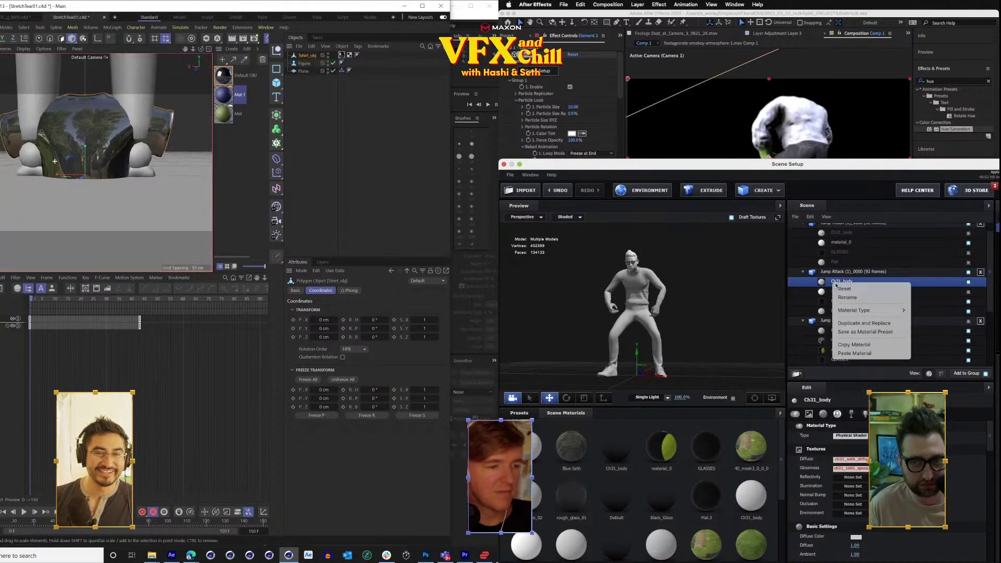
left_click(854, 354)
Turn off reflectance in Cinema 4D's Default OBJ material, and open the diffuse texture settings for material_0 in the first jump copy.
left_click(248, 80)
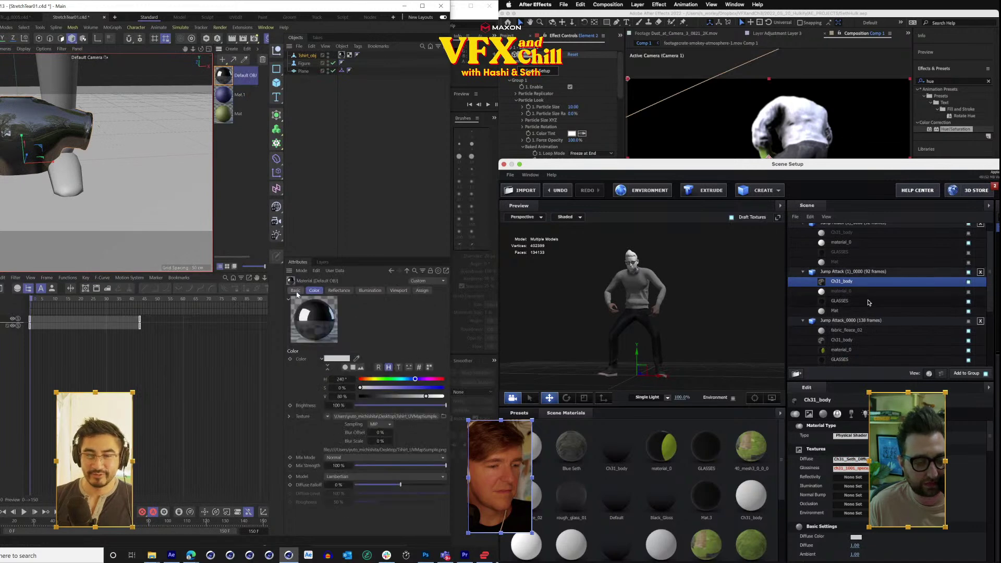
left_click(298, 291)
left_click(322, 392)
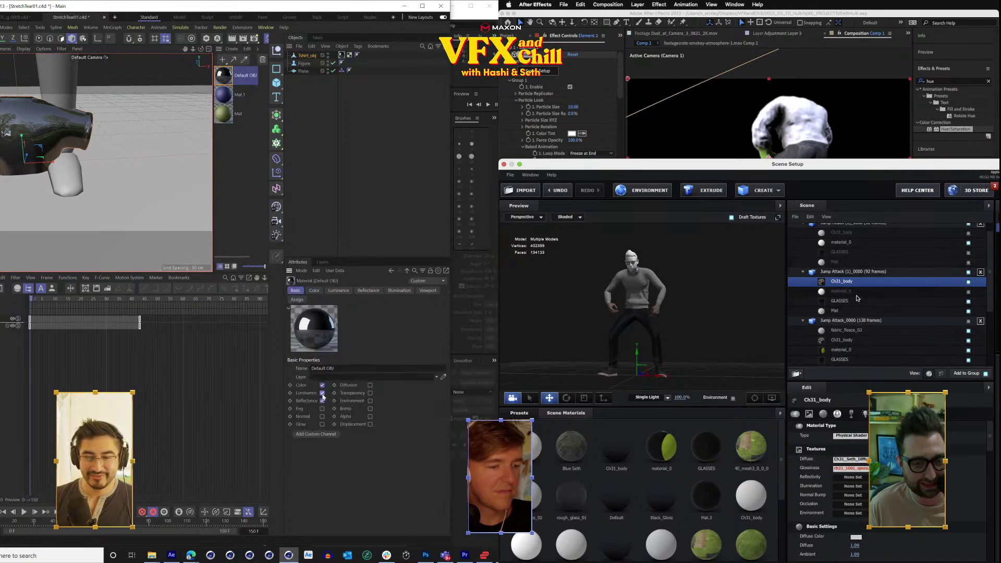
scroll(850, 284, "up", 1)
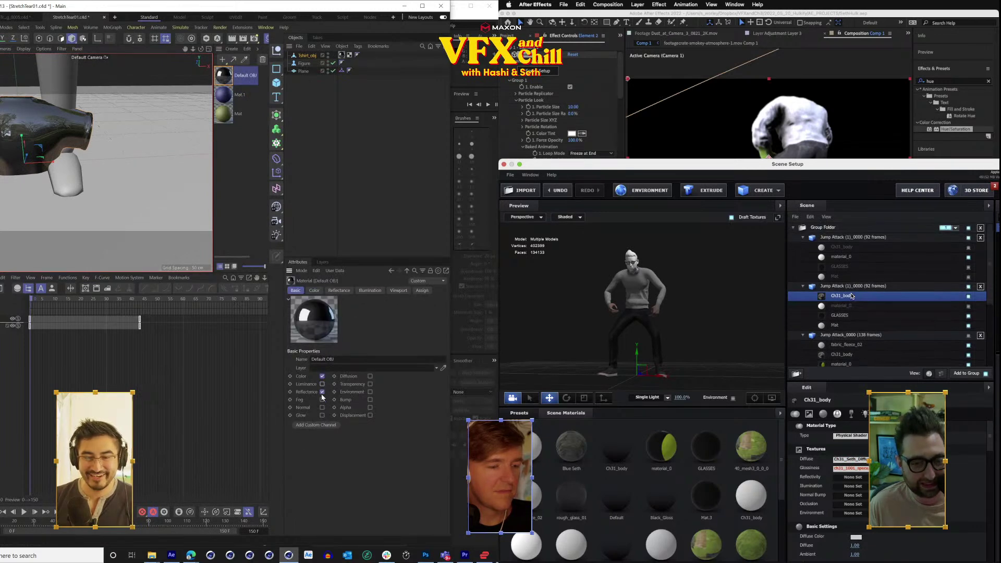
left_click(834, 256)
left_click(315, 290)
left_click(853, 459)
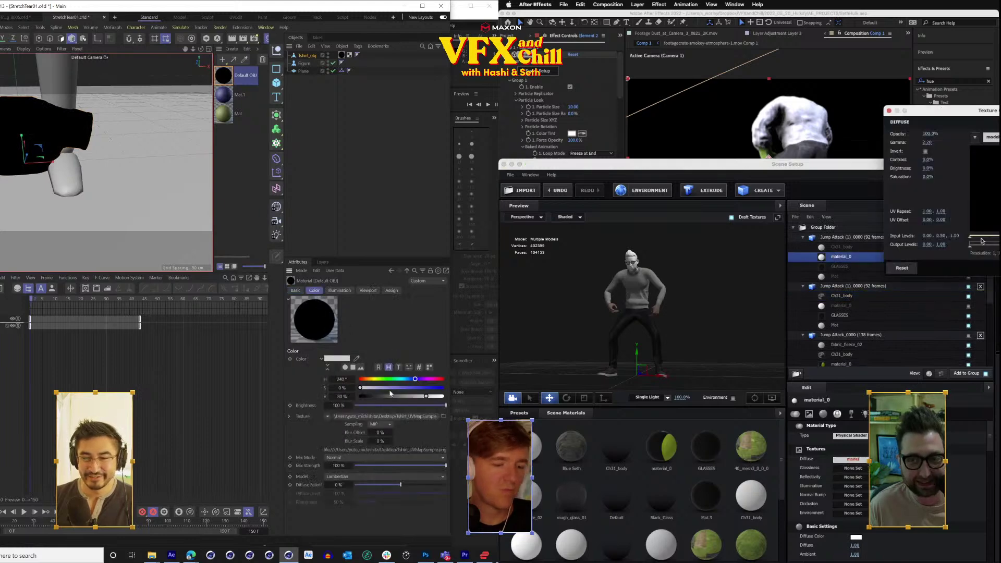
Set the Default OBJ material's colour to 2% saturation and 85% value, and clear its colour texture.
left_click_drag(393, 391, 357, 390)
left_click(296, 291)
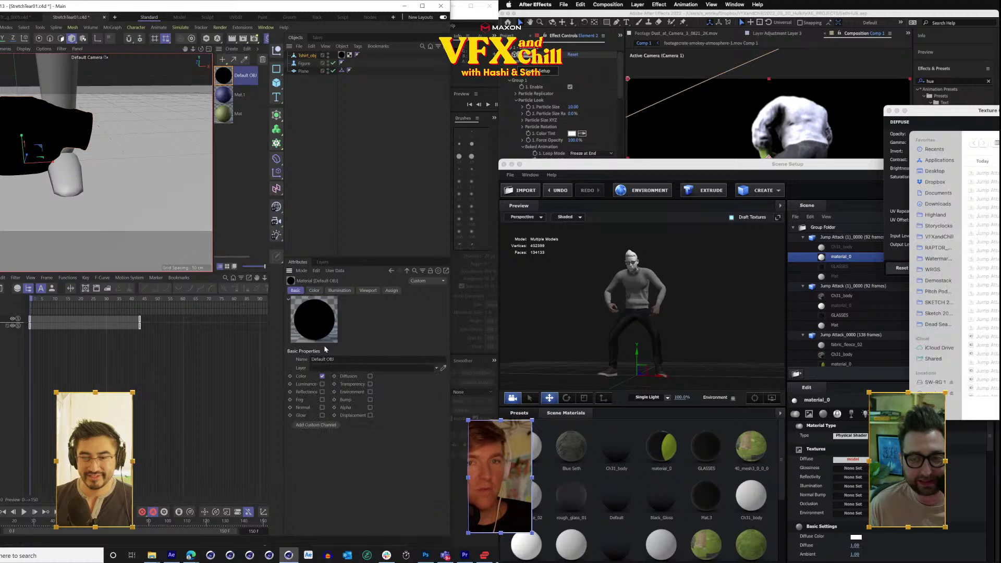
left_click(314, 291)
left_click_drag(403, 396, 430, 396)
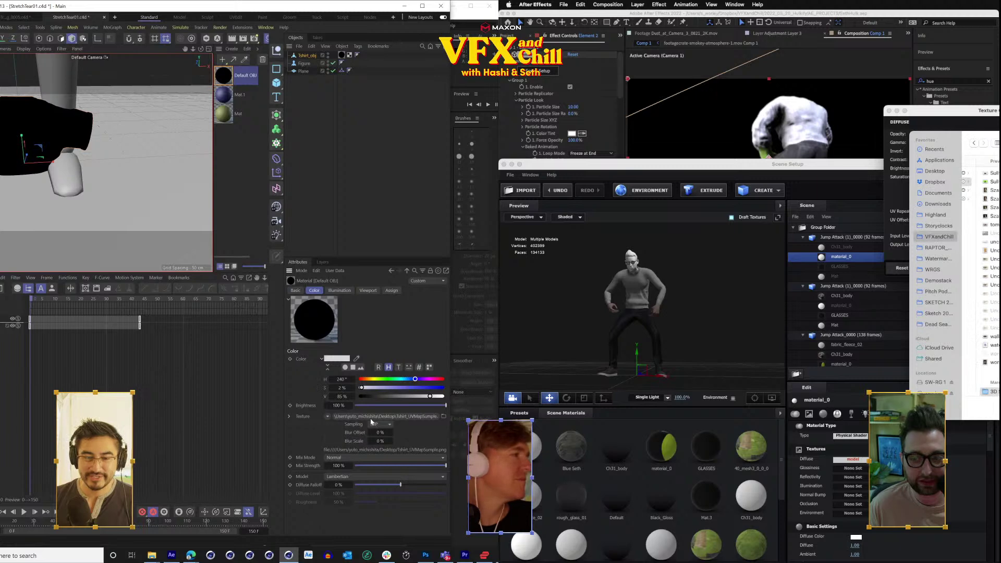
left_click(301, 290)
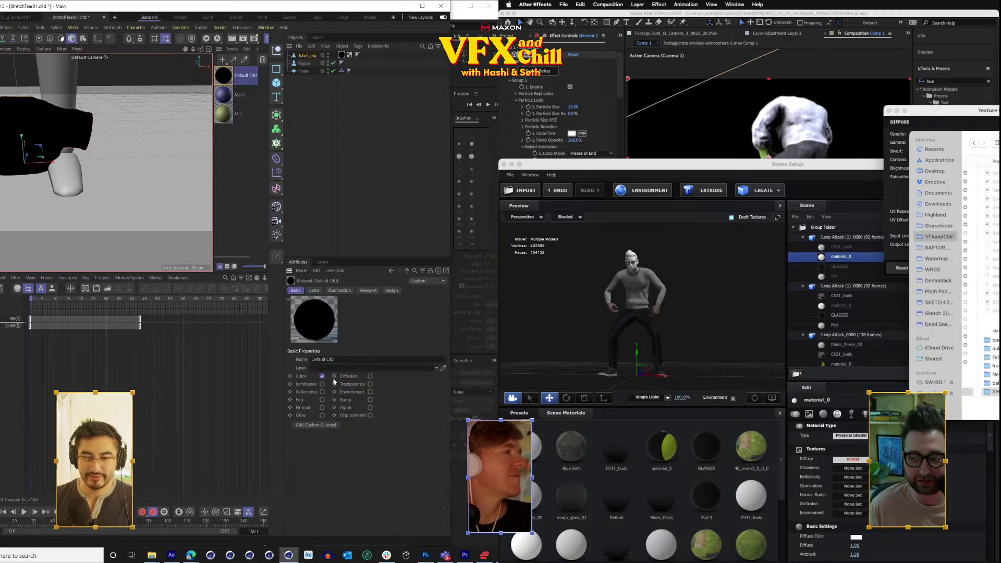
left_click(317, 292)
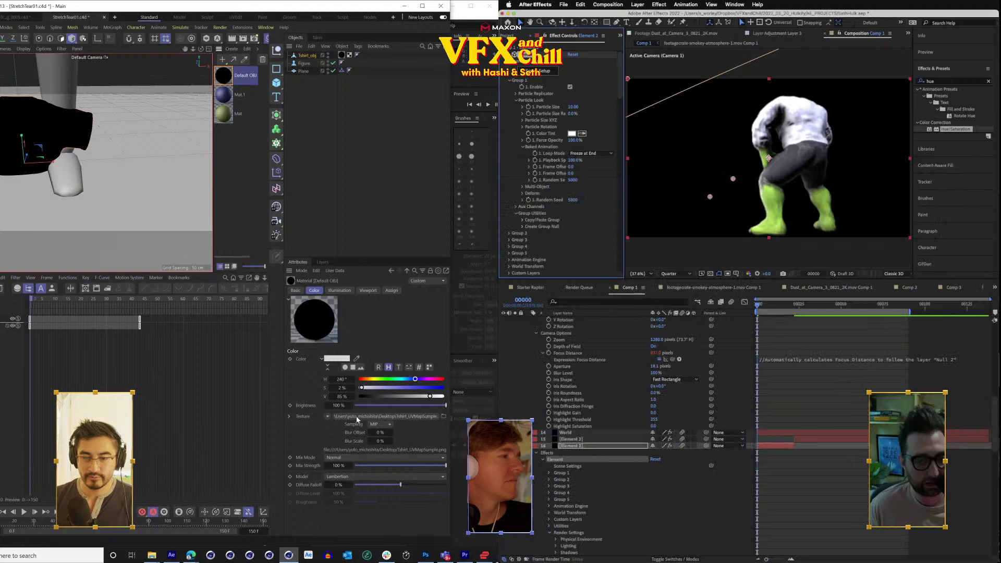
right_click(335, 417)
left_click(329, 417)
left_click(328, 417)
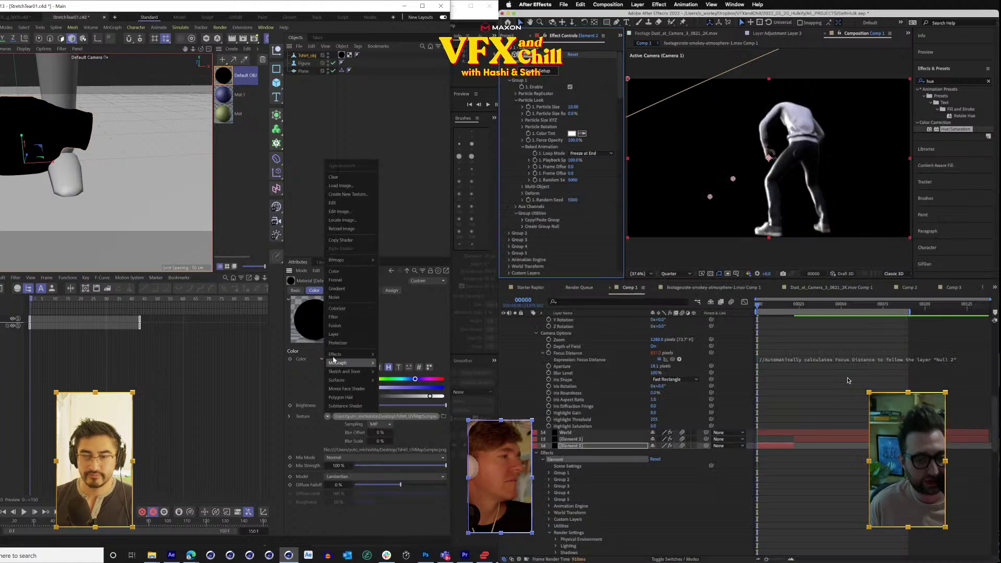
left_click(333, 176)
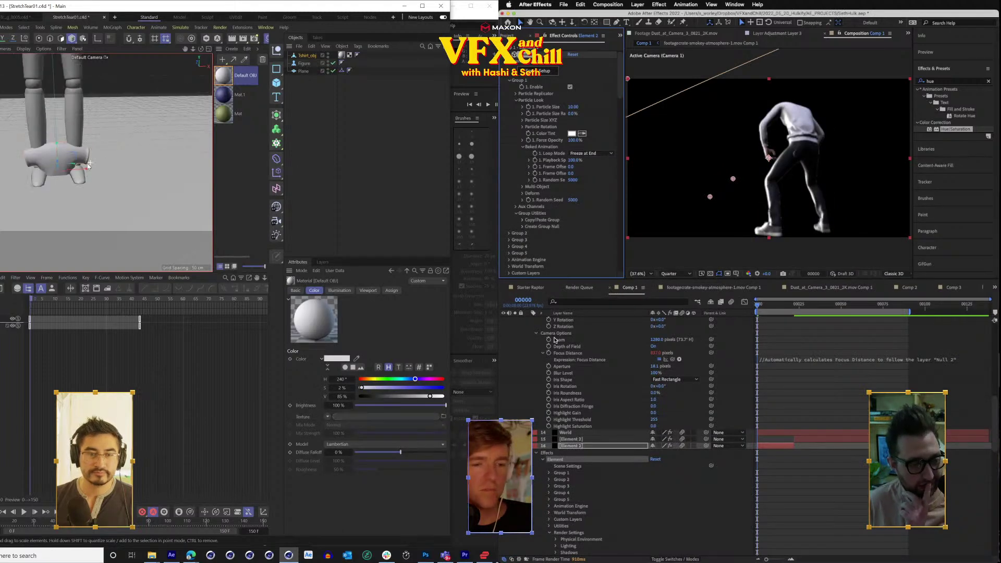
Add the other Element 2 source layer to Maxon VFX Supercomp above Black Solid 1, and raise the T-shirt onto the Figure's torso.
scroll(89, 165, "down", 5)
left_click(734, 4)
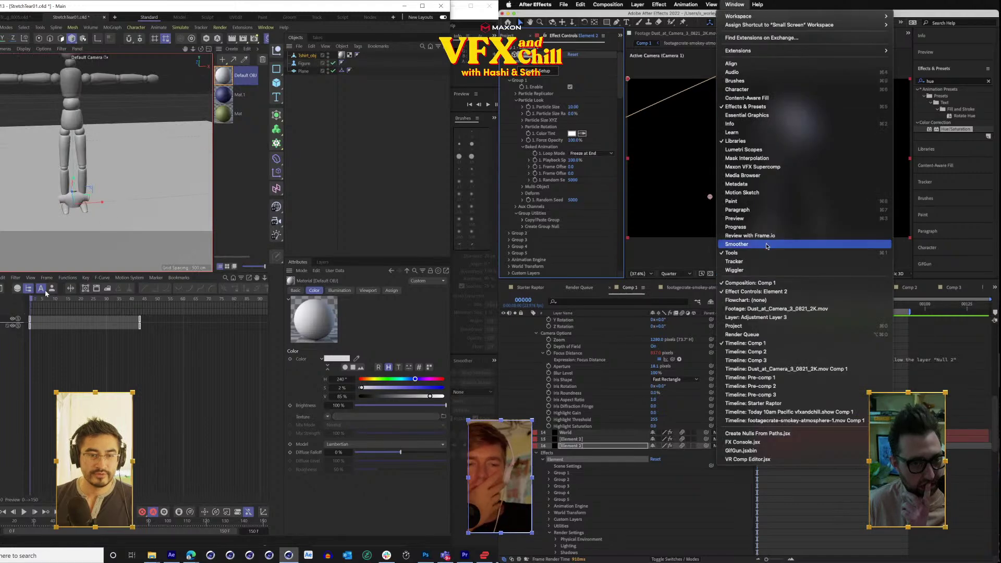
left_click(746, 167)
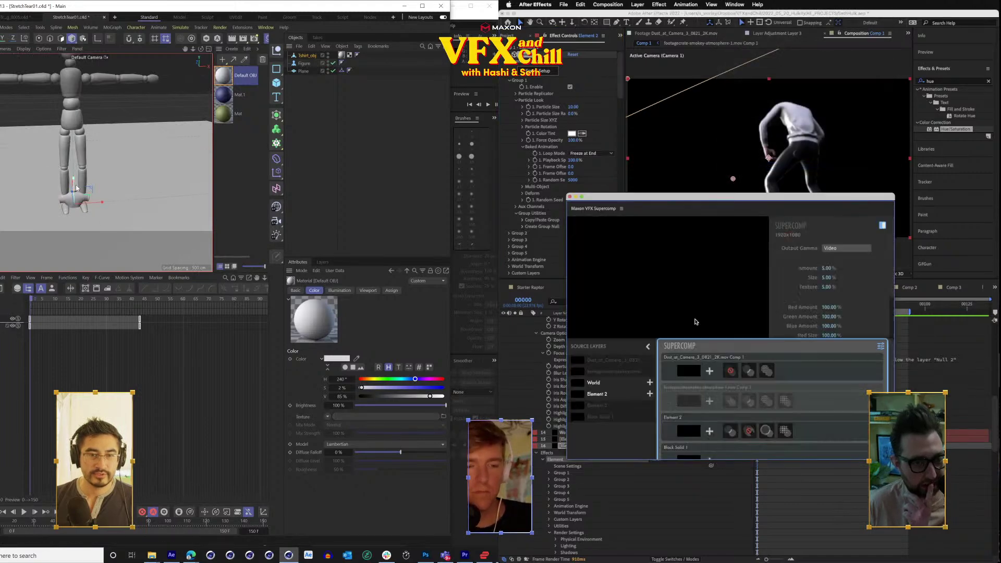
scroll(747, 420, "down", 2)
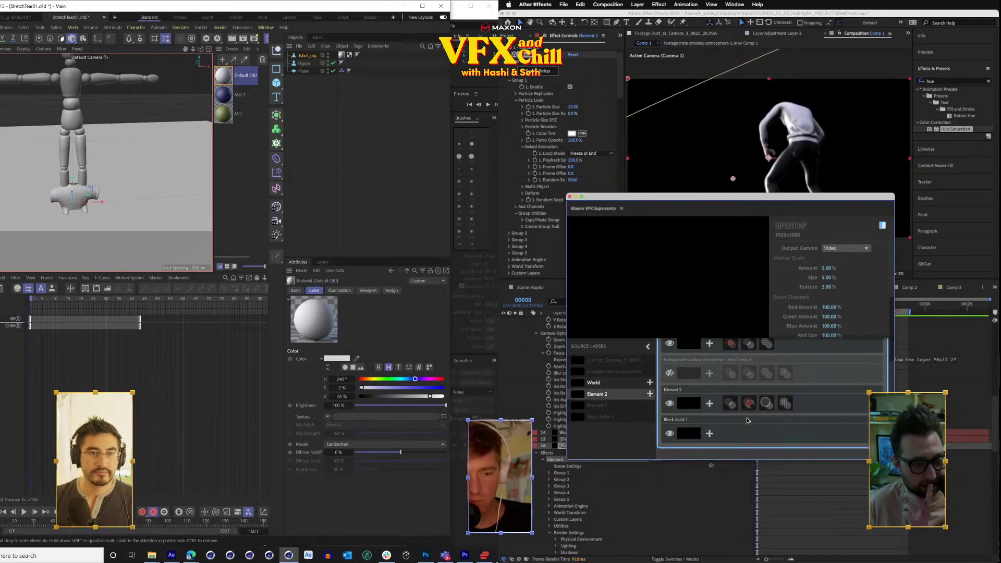
key("e")
left_click_drag(660, 401, 690, 433)
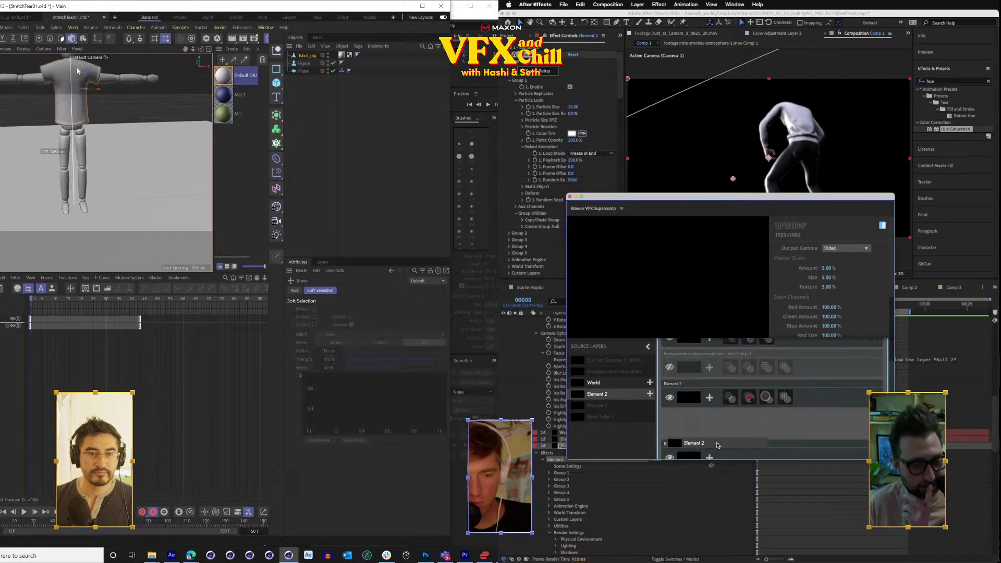
Remove Volume Fog from the upper Element 2 layer in Supercomp, and copy its remaining effects onto the newly added Element 2 layer.
left_click(746, 412)
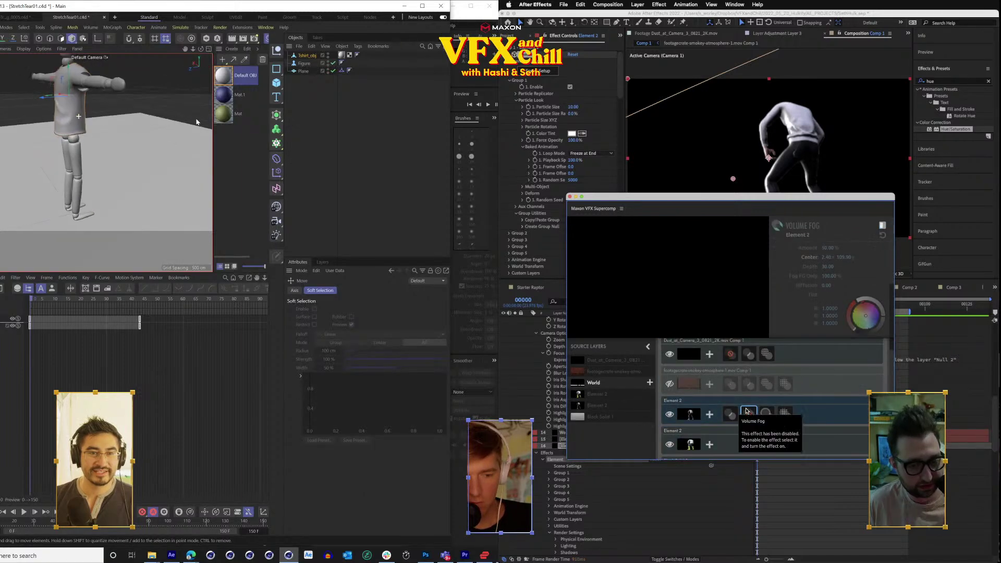
right_click(804, 413)
left_click(828, 450)
key("r")
right_click(767, 443)
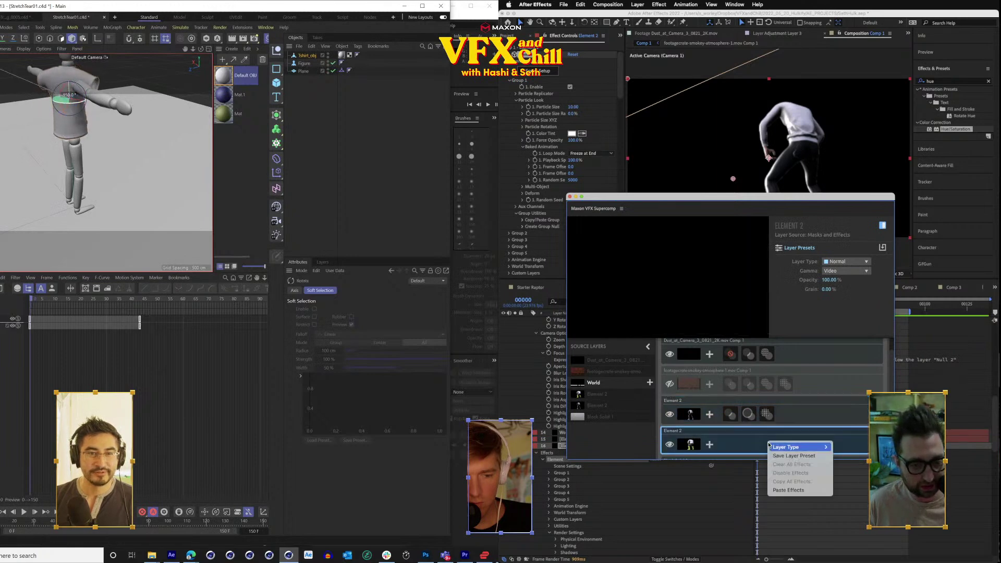
left_click(789, 490)
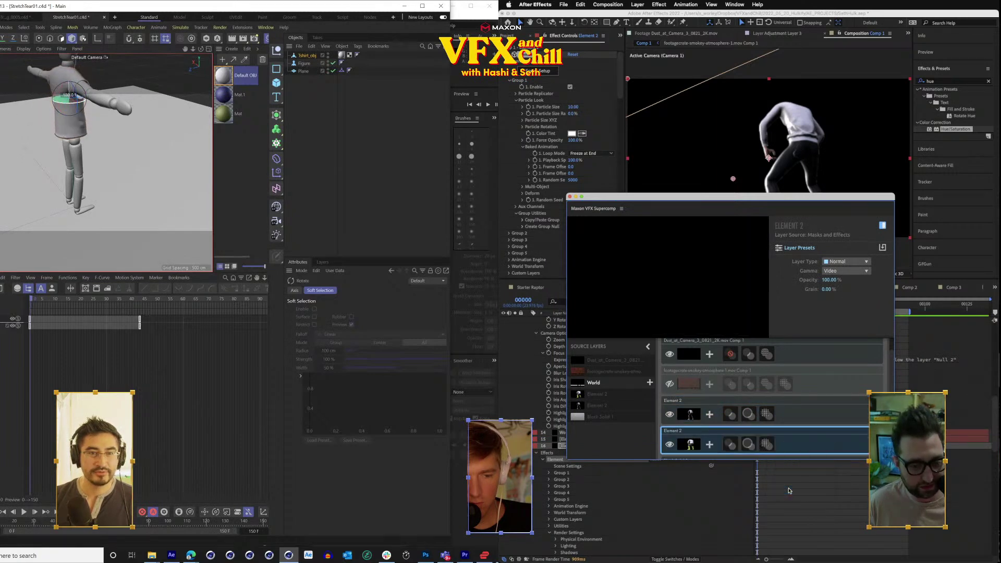
left_click_drag(71, 108, 150, 124)
left_click(570, 197)
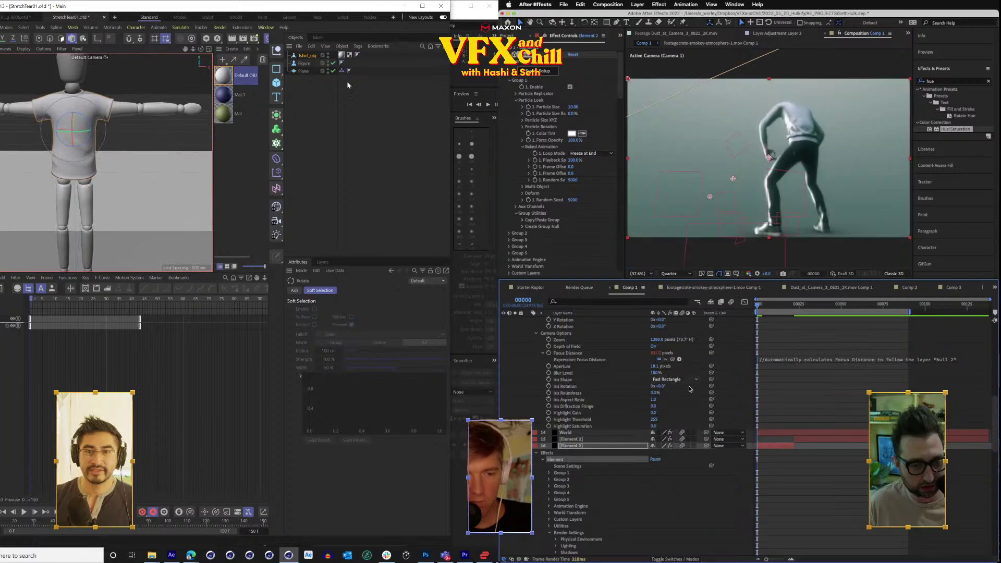
Apply the green Mat material to the Figure and the blue Mat.1 material to the T-shirt.
left_click(305, 63)
right_click(307, 63)
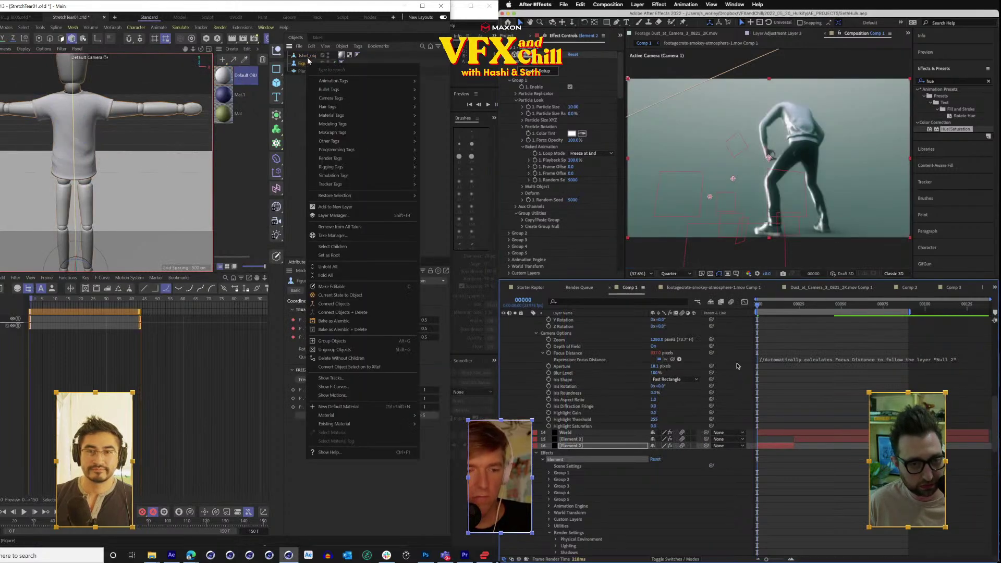
left_click(240, 96)
key("space")
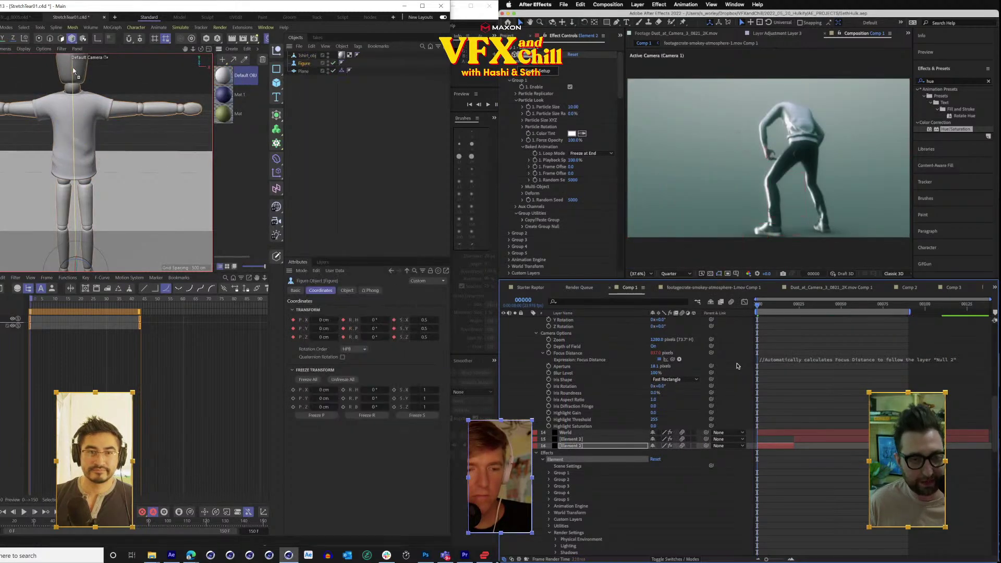
left_click_drag(73, 71, 73, 72)
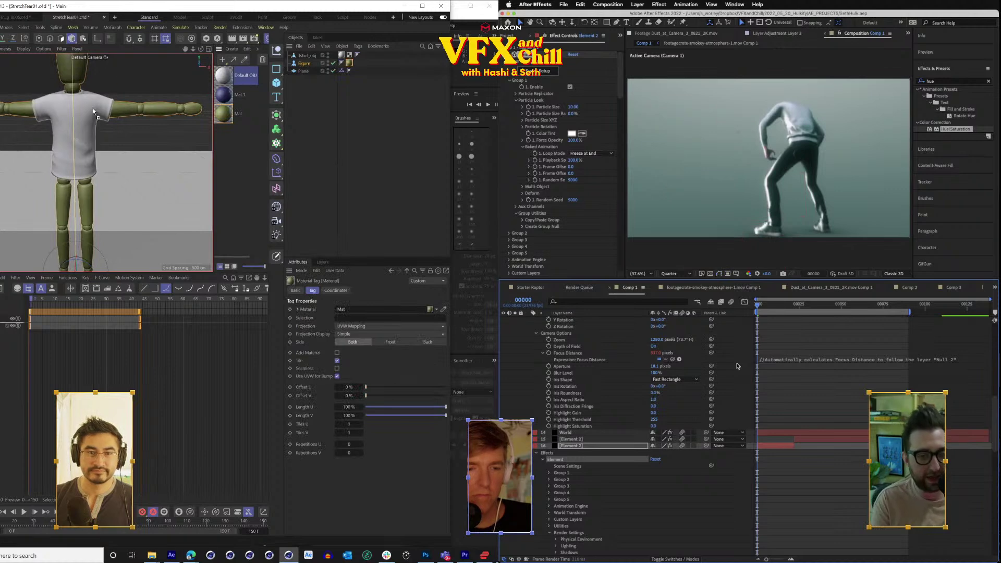
left_click_drag(94, 112, 95, 112)
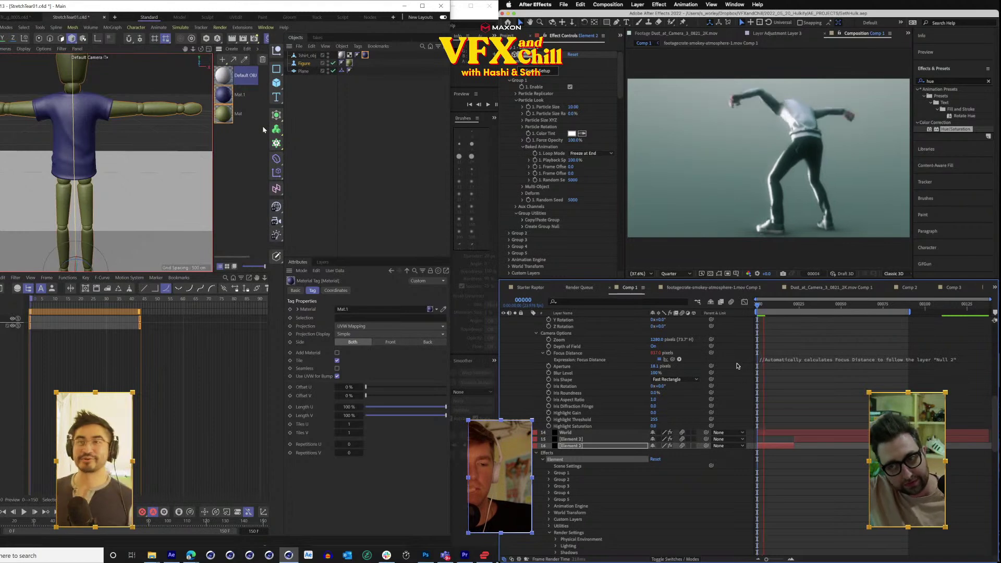
Add a Cloth tag to the T-shirt object and enable tearing with Tear Past at 120%.
left_click(309, 57)
right_click(309, 58)
mouse_move(348, 167)
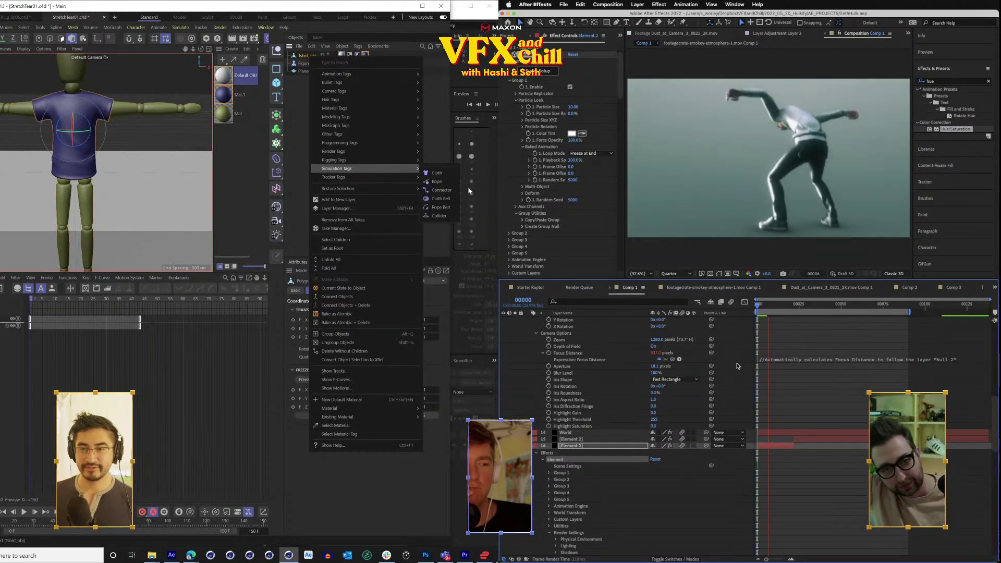
left_click(438, 172)
left_click(333, 400)
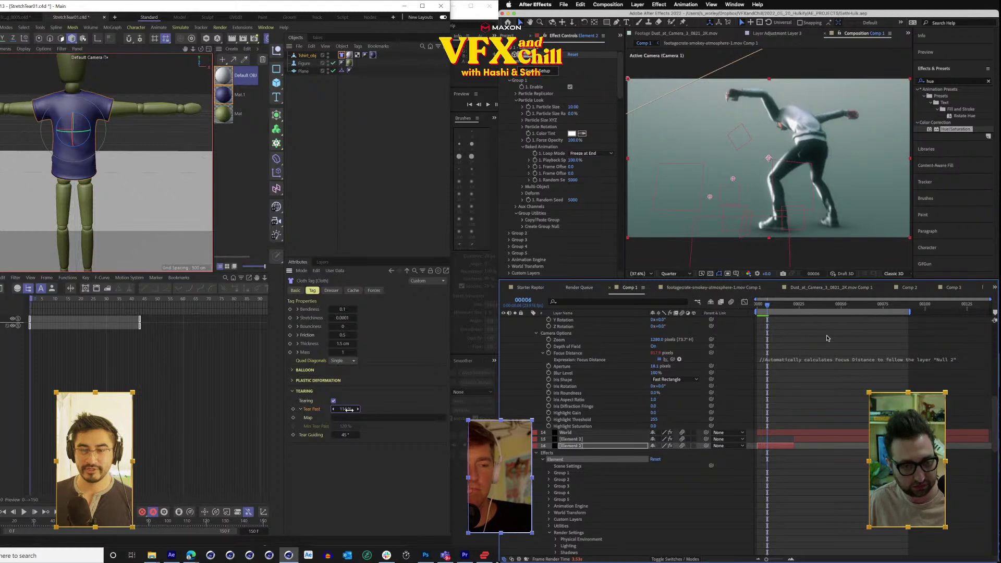
Add a Collider tag to the Figure in Cinema 4D, and move the After Effects Comp 1 playhead to frame 38.
left_click(305, 63)
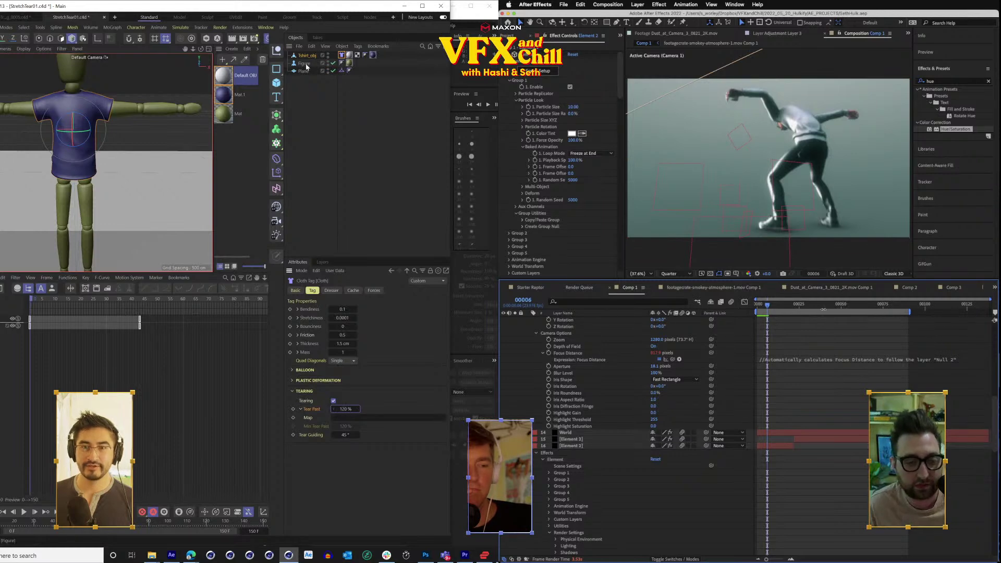
right_click(307, 64)
left_click(821, 304)
mouse_move(376, 182)
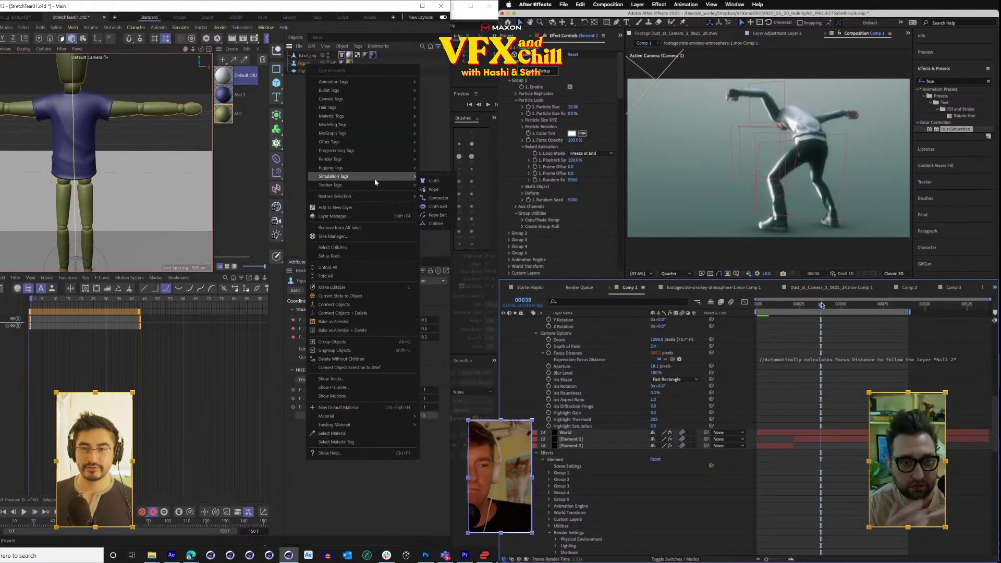
left_click(438, 225)
Play the T-shirt cloth simulation on the growing Figure, replay it from the start, and rewind to the first frame.
scroll(133, 190, "down", 3)
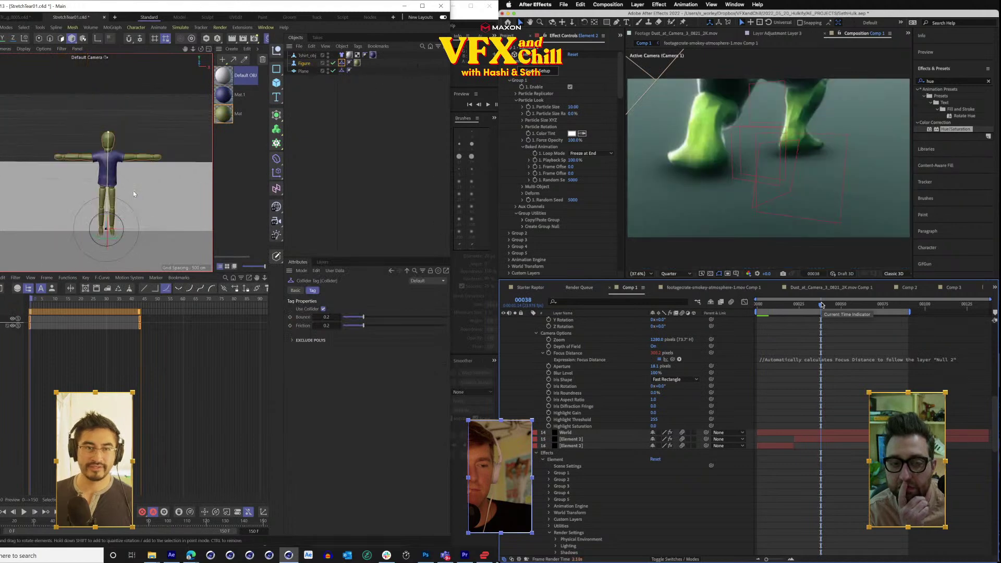
left_click(24, 512)
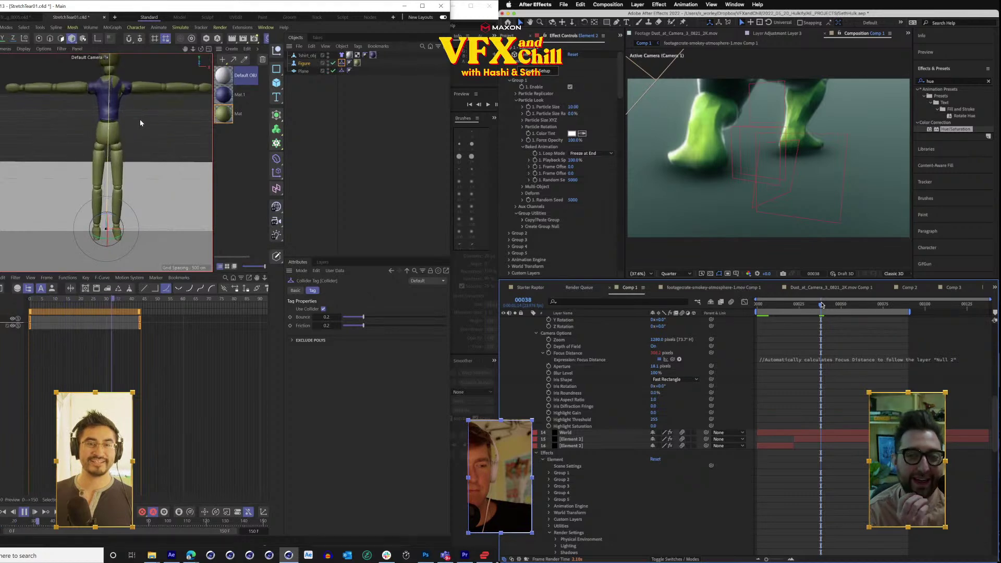
left_click_drag(147, 161, 145, 167)
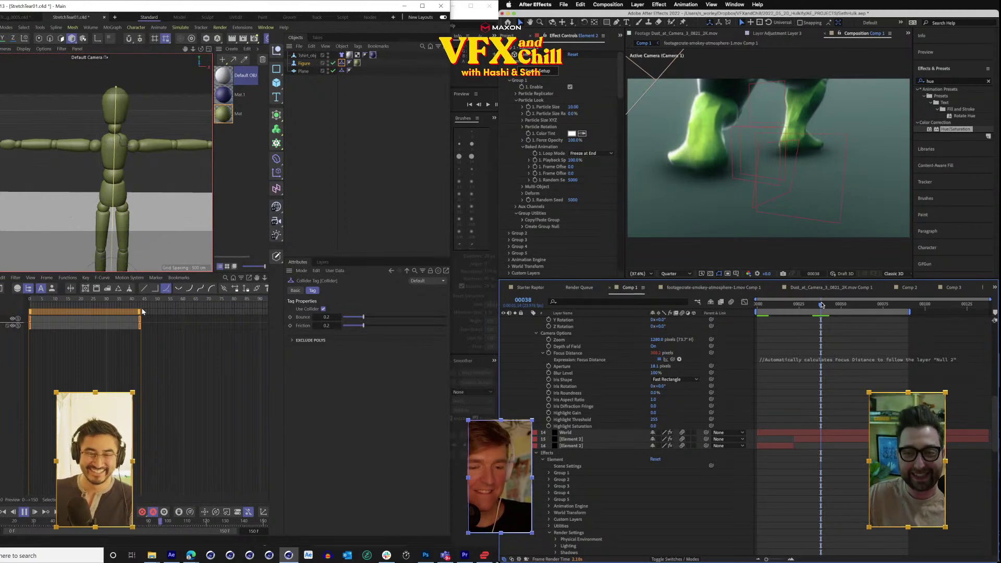
left_click_drag(121, 300, 30, 314)
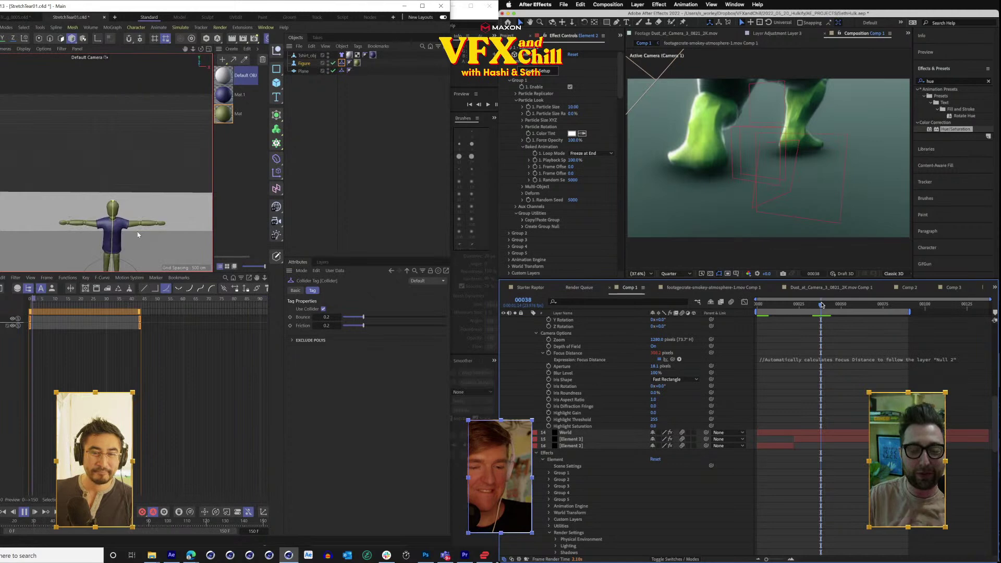
left_click_drag(143, 214, 130, 189)
key("space")
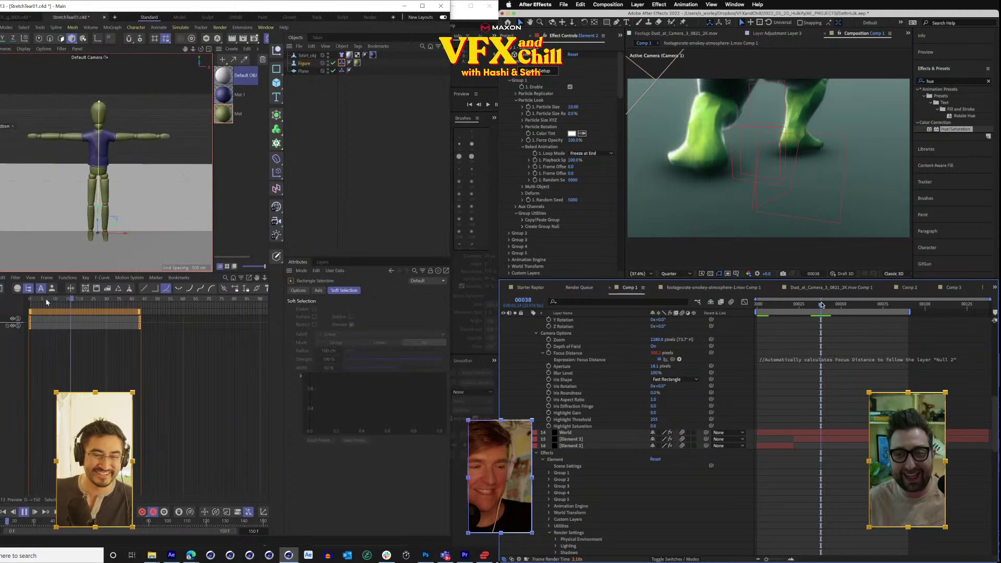
key("r")
left_click(24, 513)
left_click_drag(57, 304, 27, 316)
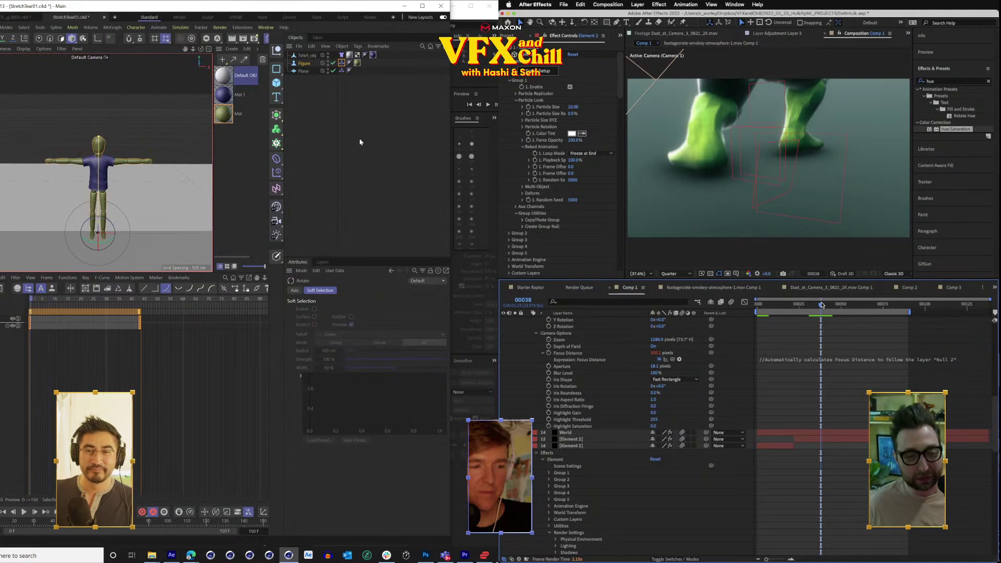
Lower the Tear Past value of the T-shirt's Cloth tag to 105%.
left_click(340, 55)
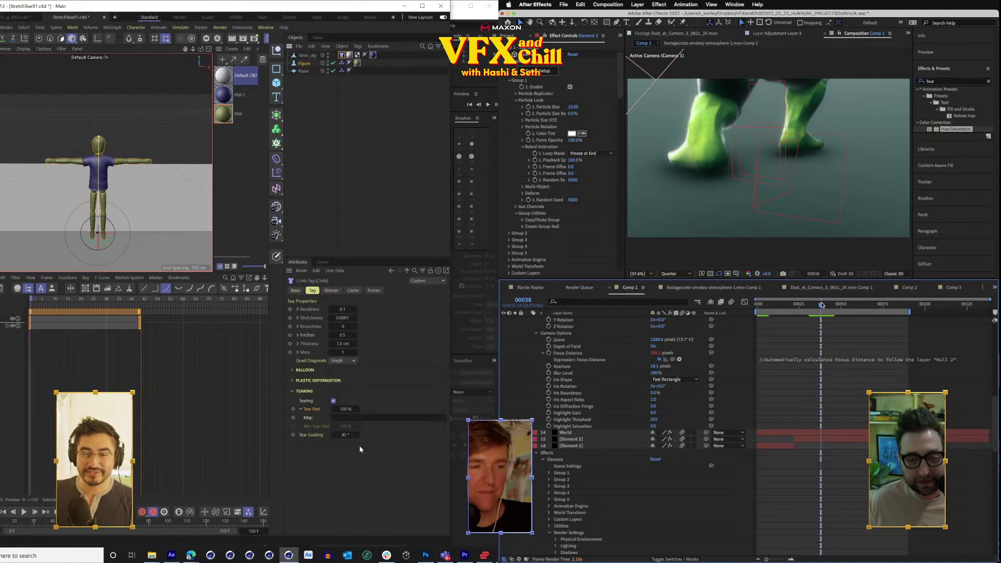
left_click(334, 410)
left_click(334, 410)
left_click(333, 410)
left_click(334, 410)
left_click(334, 410)
left_click(333, 410)
left_click(334, 410)
left_click(334, 410)
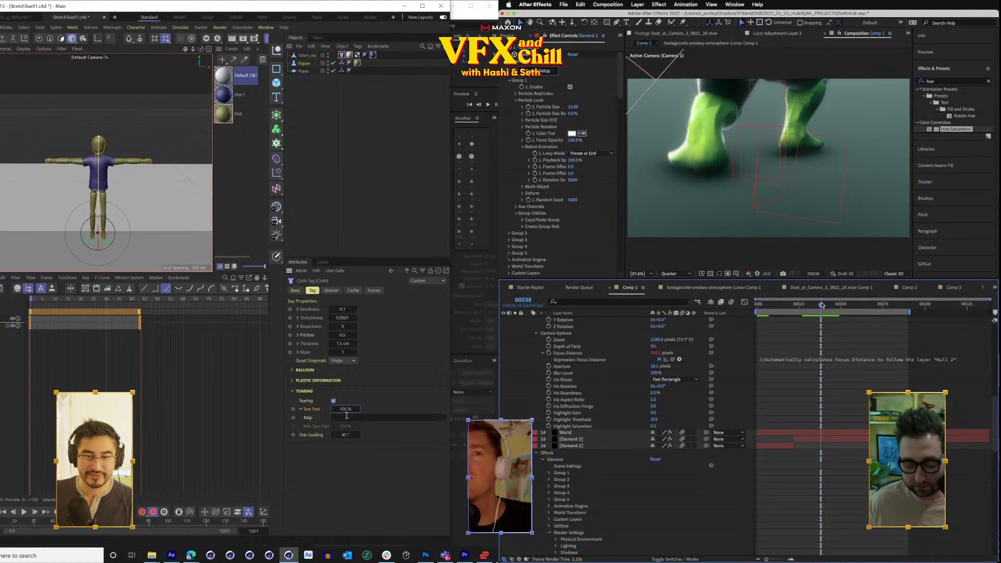
Cache the whole scene's cloth simulation from the T-shirt's Cloth tag.
left_click(358, 291)
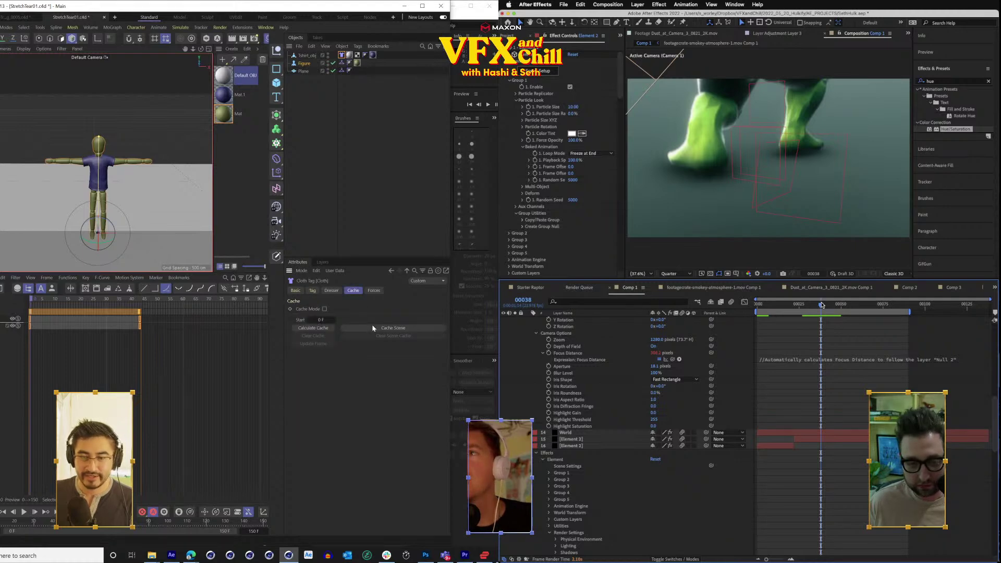
left_click(400, 329)
left_click_drag(376, 322, 86, 122)
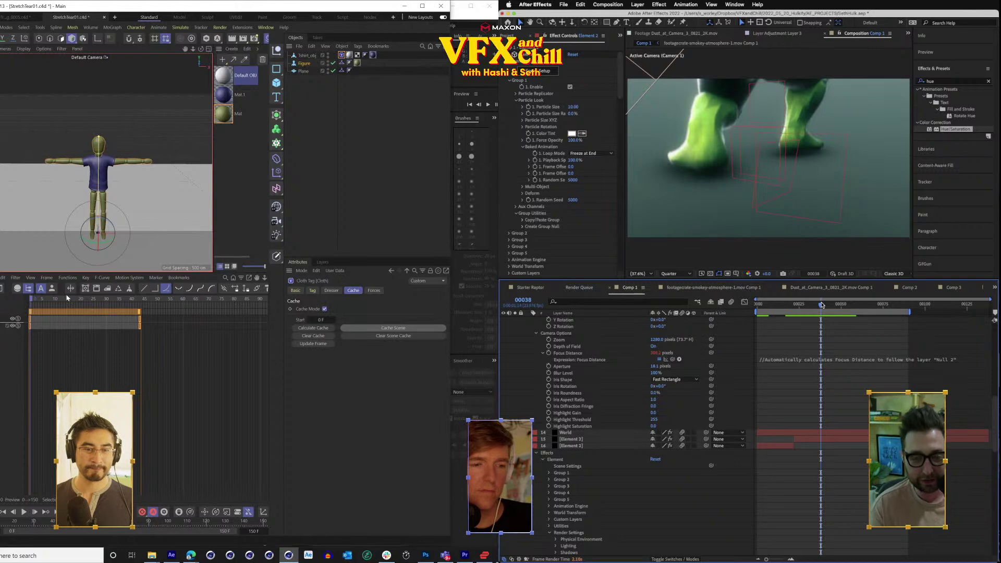
Enlarge the Cinema 4D viewport and frame the whole Figure with its T-shirt in it.
left_click_drag(139, 164, 146, 187)
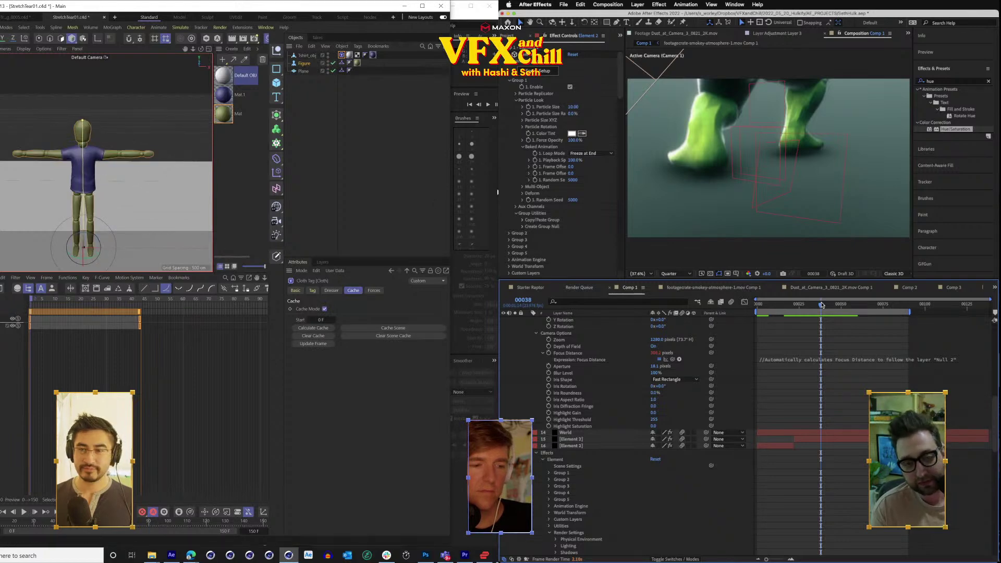
left_click_drag(451, 189, 650, 189)
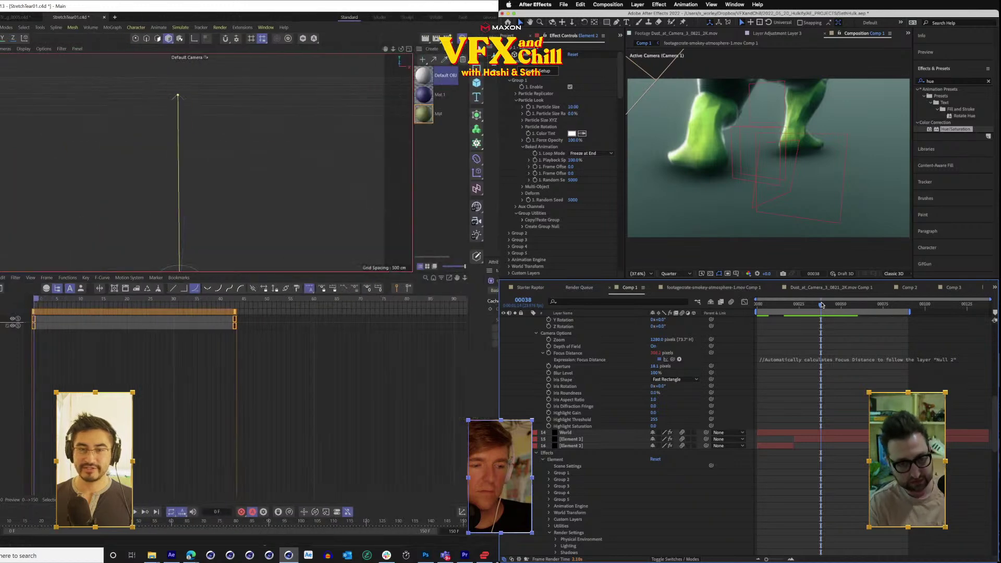
left_click_drag(259, 273, 247, 359)
scroll(229, 253, "down", 4)
left_click_drag(227, 252, 220, 224)
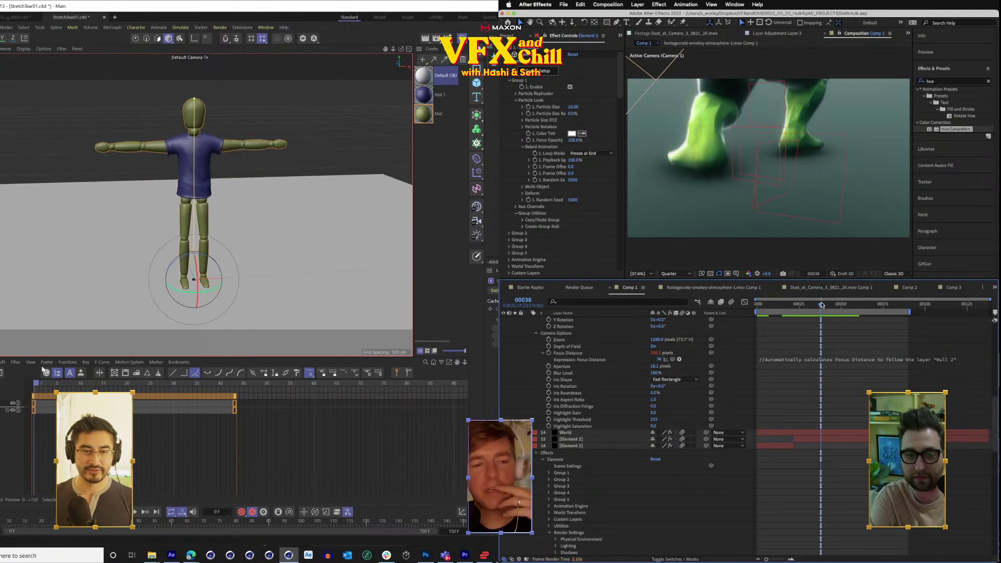
left_click(461, 119)
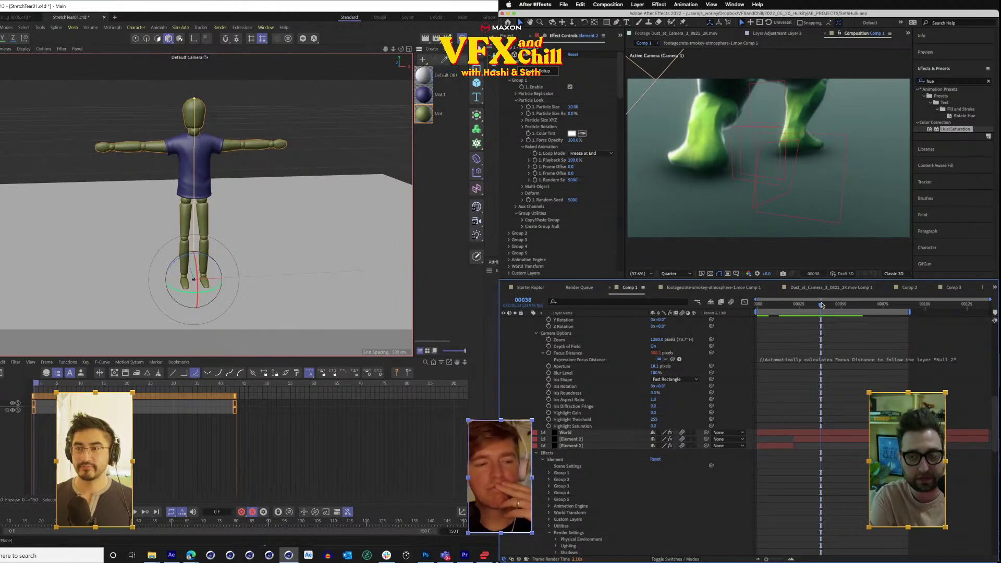
left_click_drag(486, 156, 600, 156)
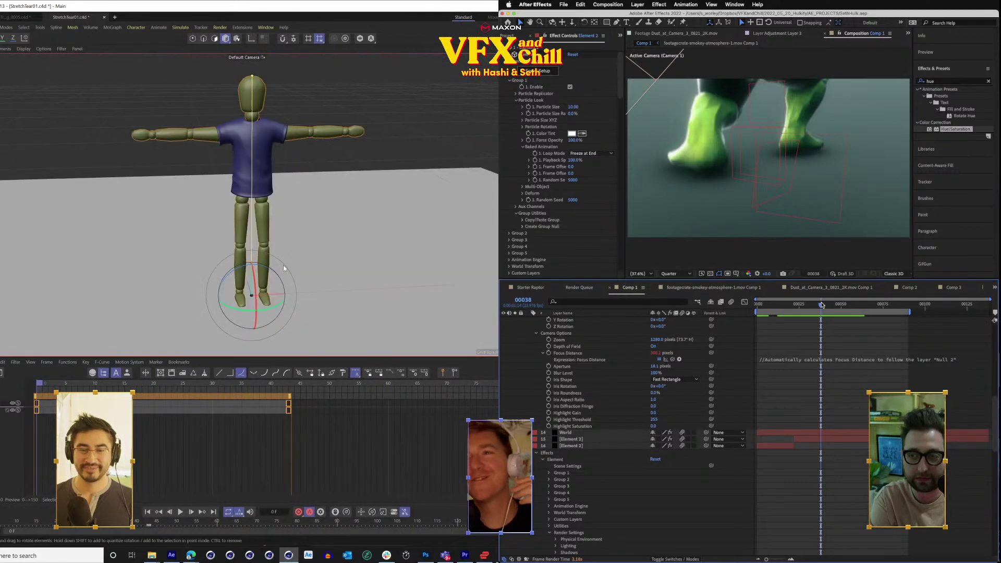
Play the cached T-shirt tearing simulation, examine it from different angles, and rewind to the first frame.
key("0")
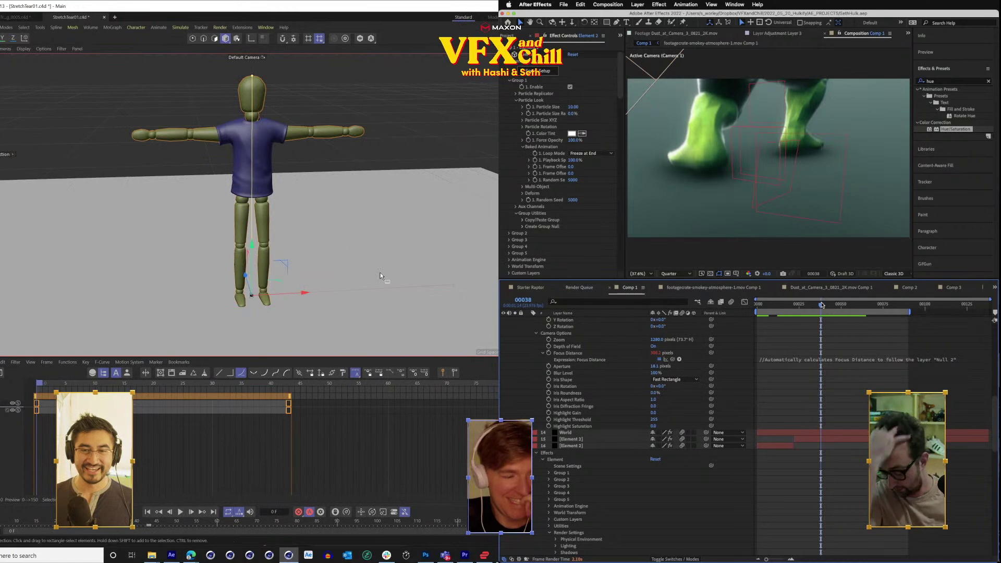
left_click(181, 514)
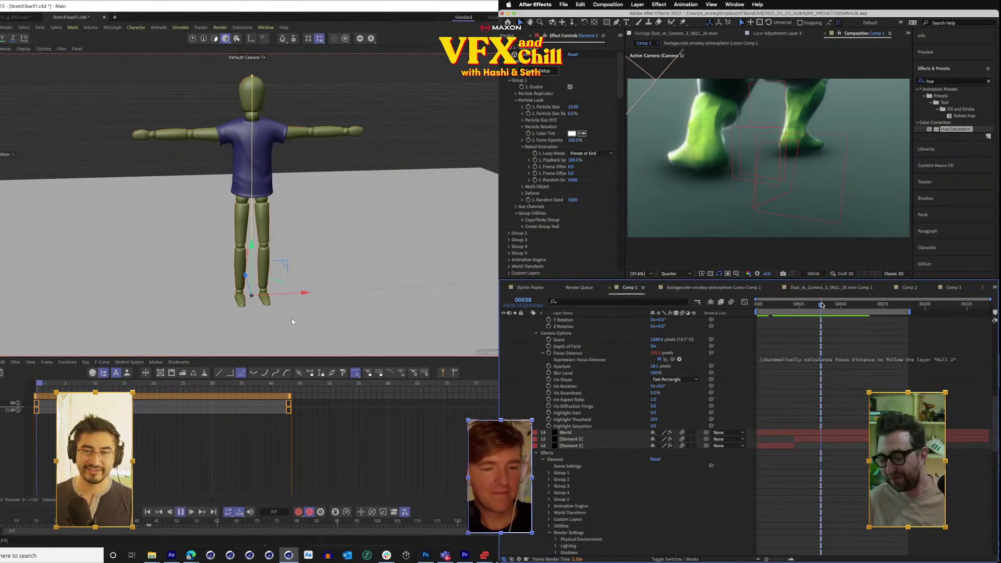
scroll(306, 267, "down", 5)
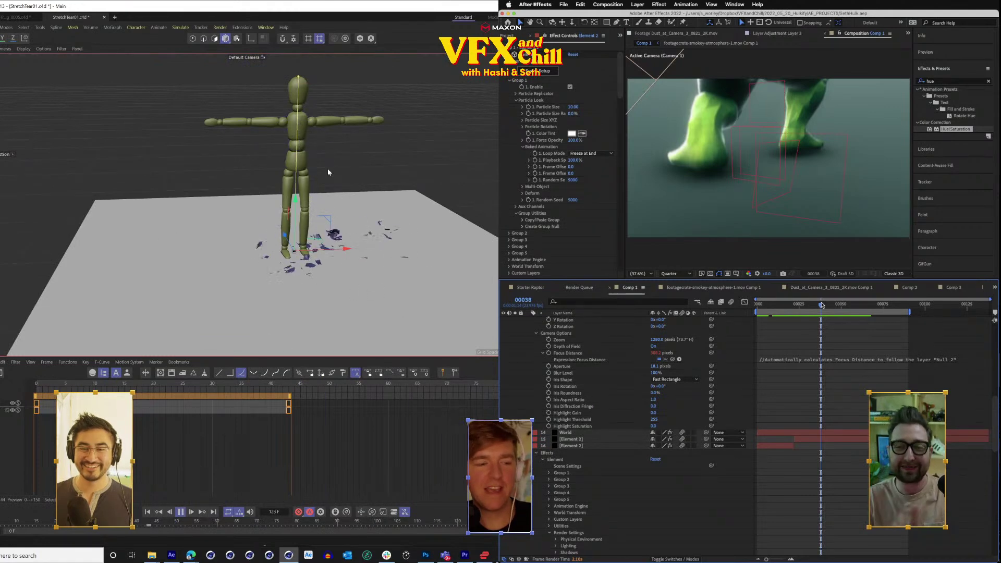
mouse_move(370, 231)
left_mouse_down()
mouse_move(378, 231)
mouse_move(367, 234)
left_mouse_up()
scroll(367, 236, "up", 3)
key("r")
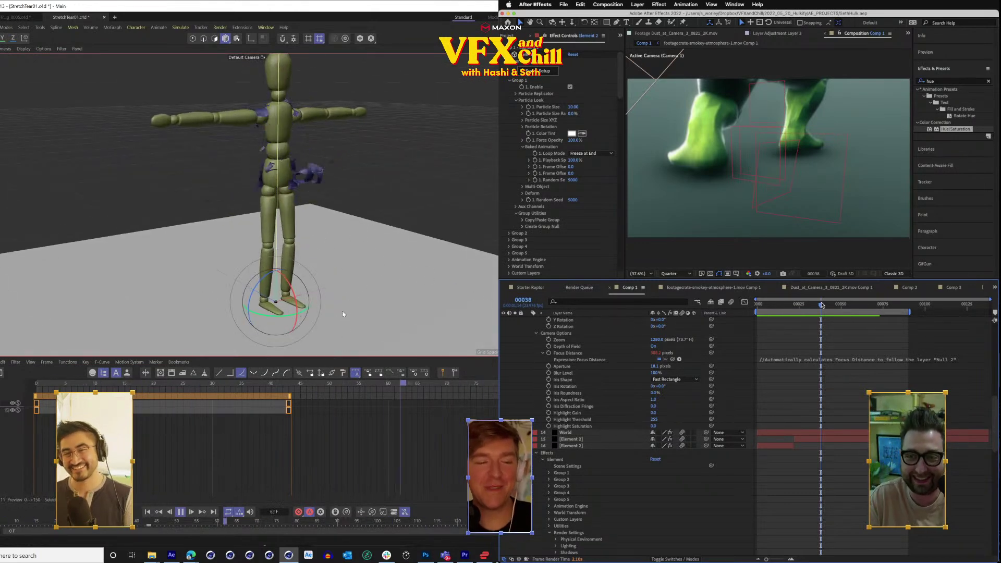
key("e")
left_click(210, 386)
left_click_drag(210, 386, 25, 409)
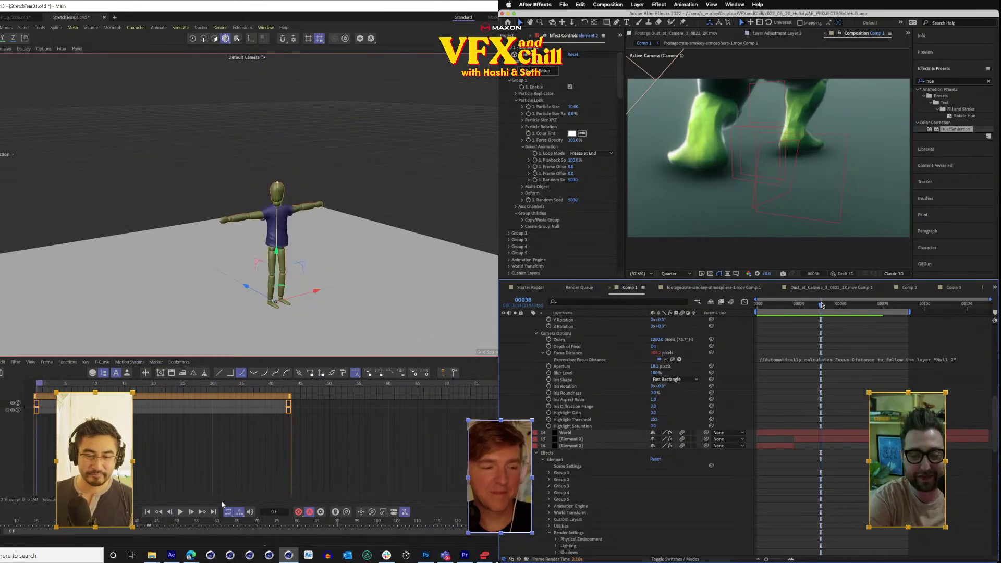
Replay the T-shirt tearing with nothing selected in Cinema 4D, and preview After Effects Comp 1 full-size from frame 0.
key("ctrl+shift+a")
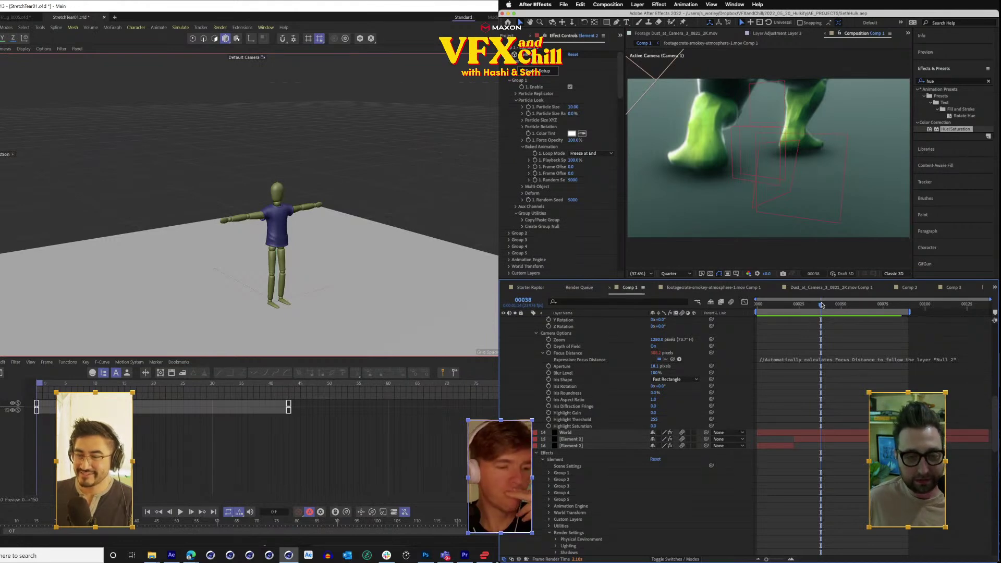
left_click_drag(821, 305, 757, 305)
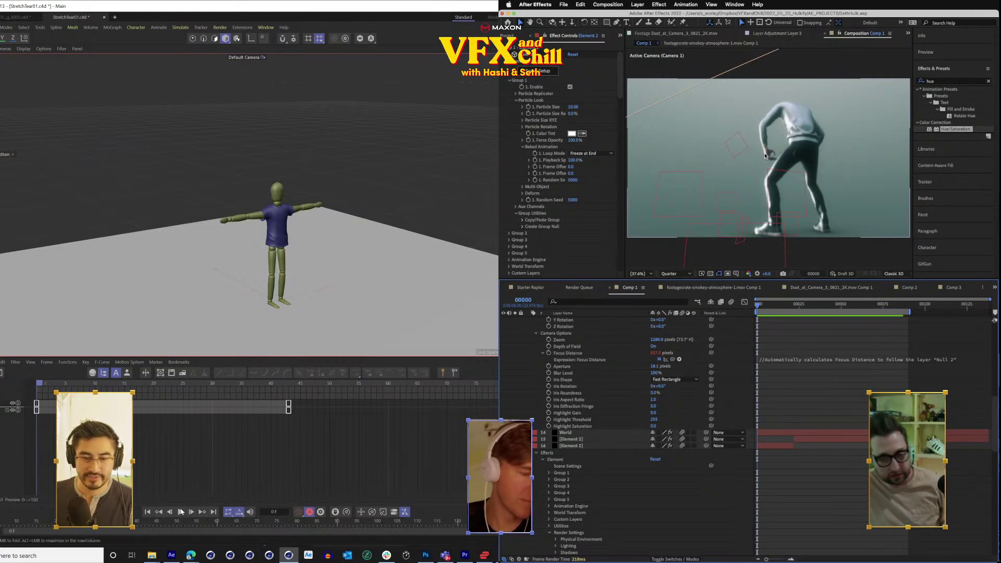
left_click(180, 512)
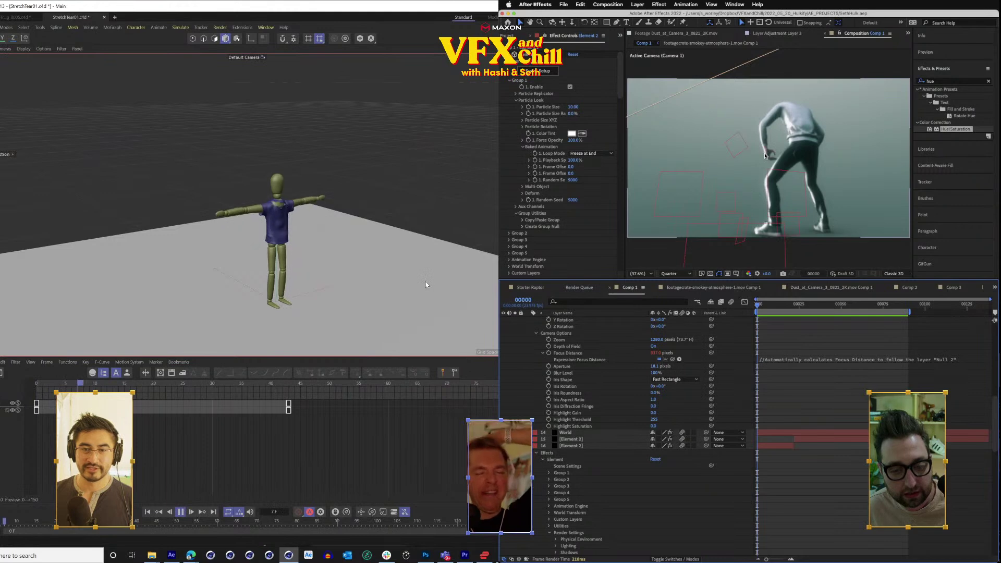
key("grave")
key("space")
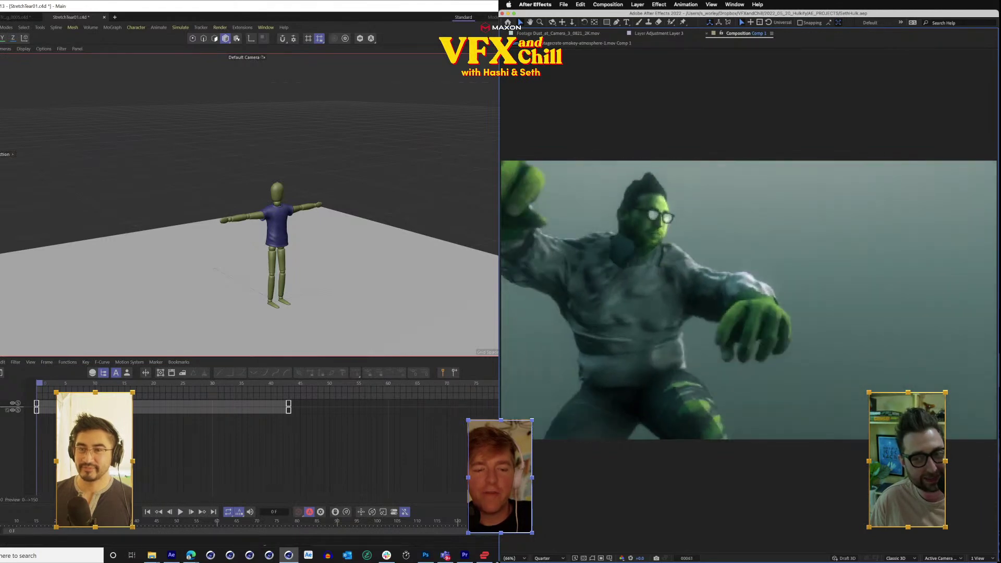
Scrub the Cinema 4D timeline to frame 43 and make the grown Figure editable in point mode.
left_click(272, 271)
left_click(277, 223)
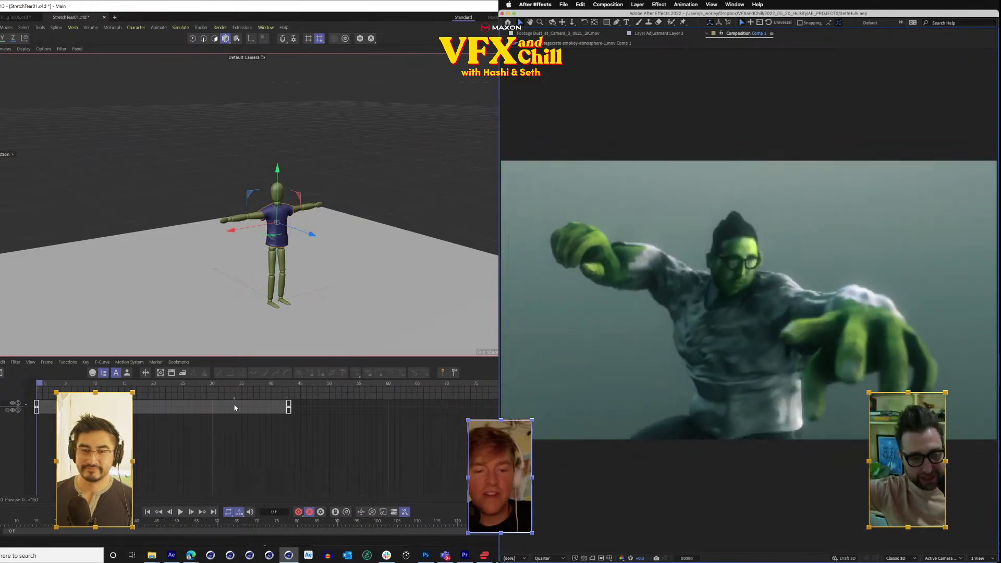
left_click_drag(257, 386, 293, 387)
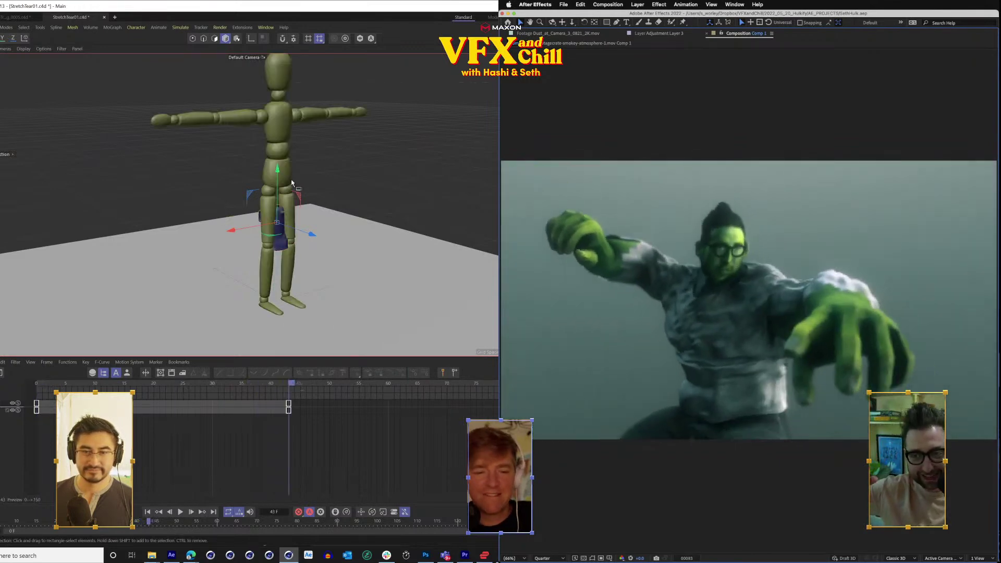
left_click(276, 302)
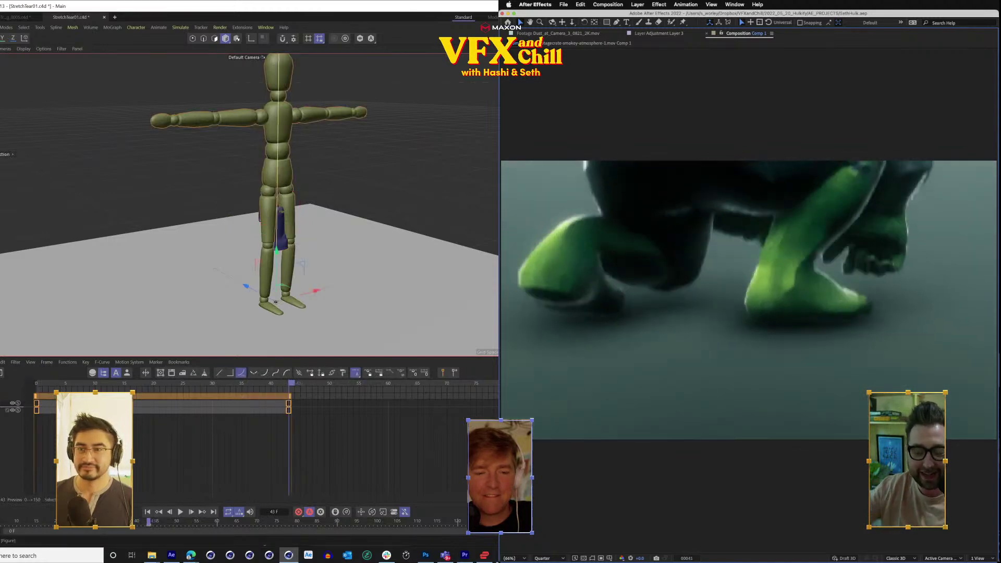
left_click(193, 38)
left_click_drag(282, 119, 302, 137)
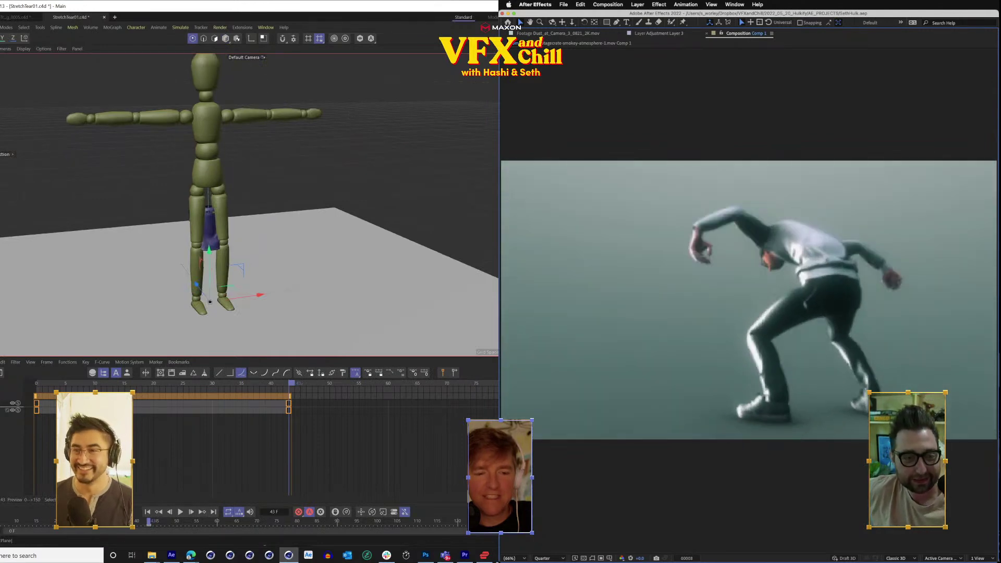
key("Delete")
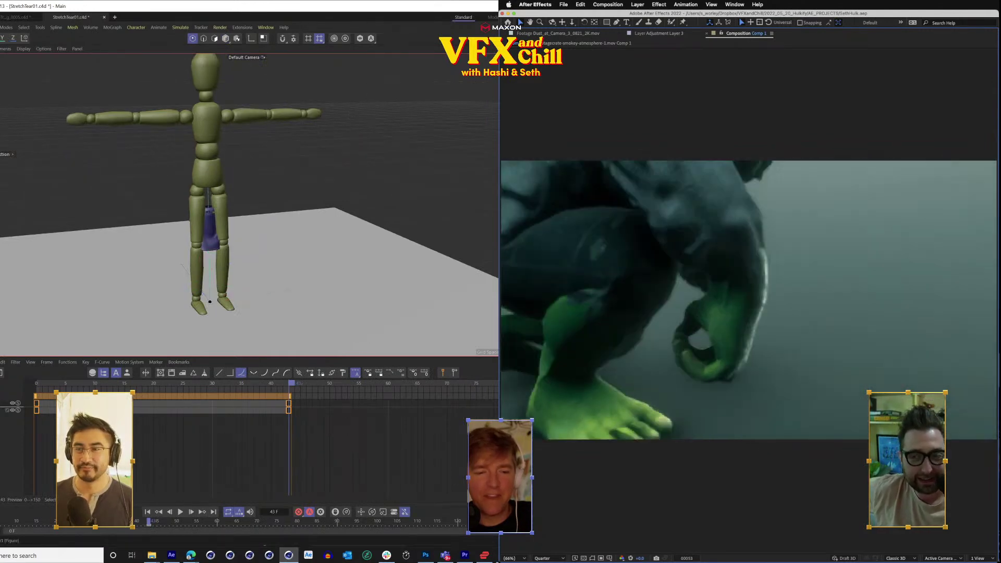
Merge all of the editable Figure's body parts into a single mesh, deleting the originals, and select all its points.
left_click(208, 174)
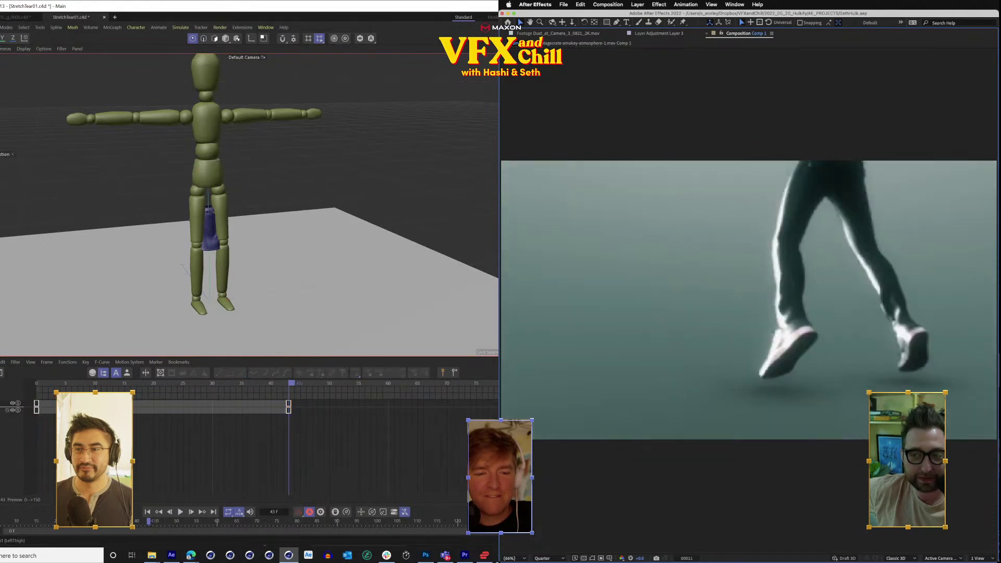
left_click(196, 219)
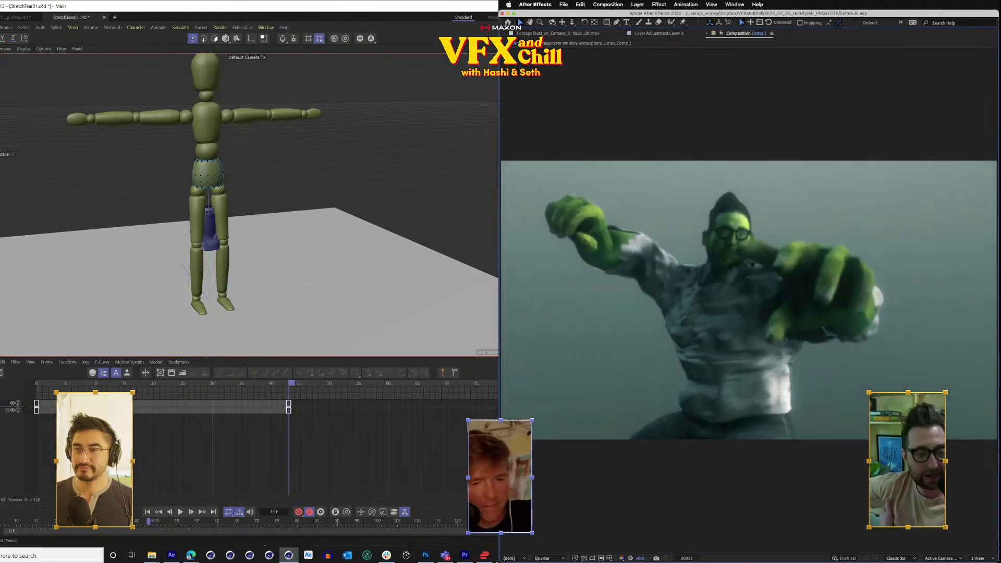
key("ctrl+a")
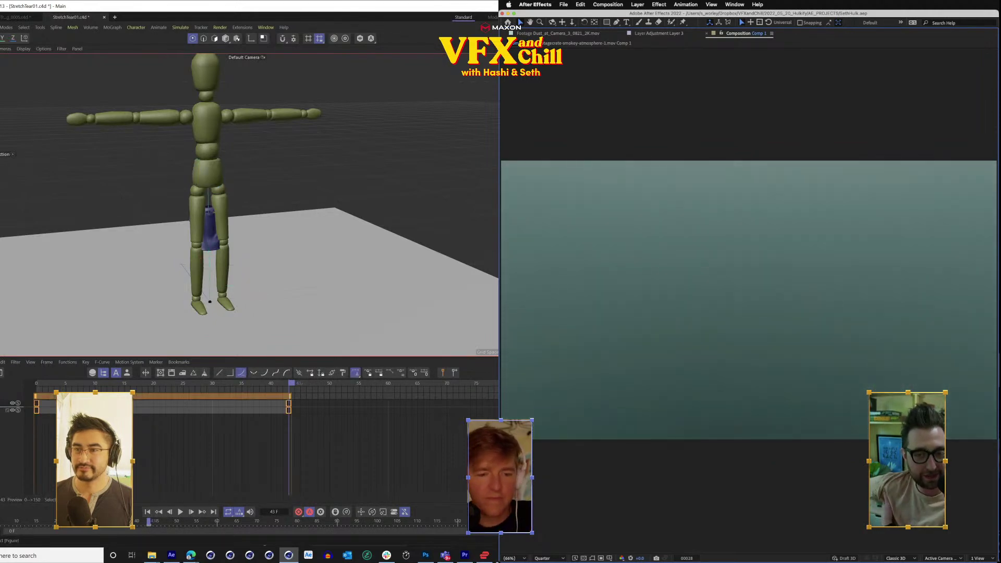
key("ctrl+shift+a")
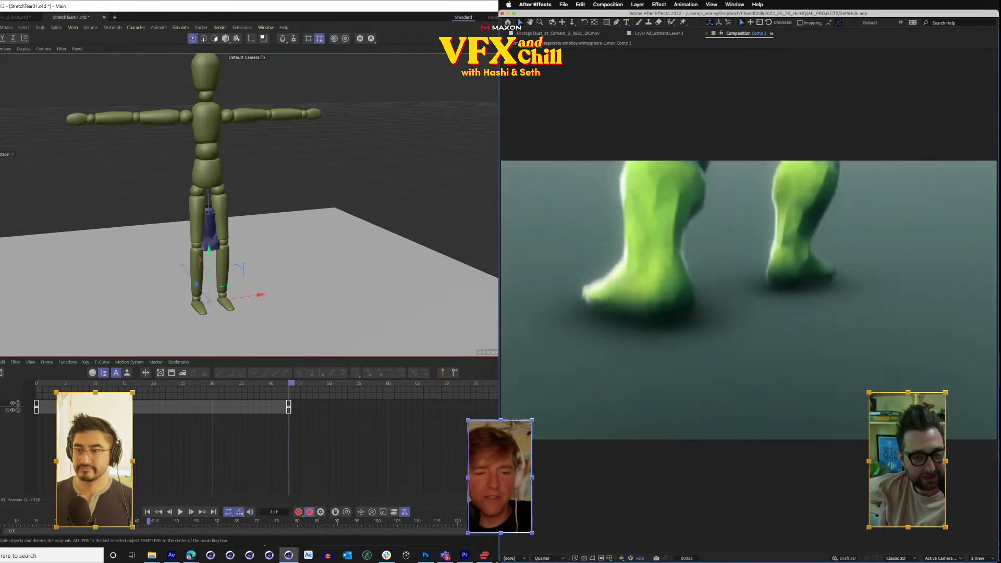
key("ctrl+a")
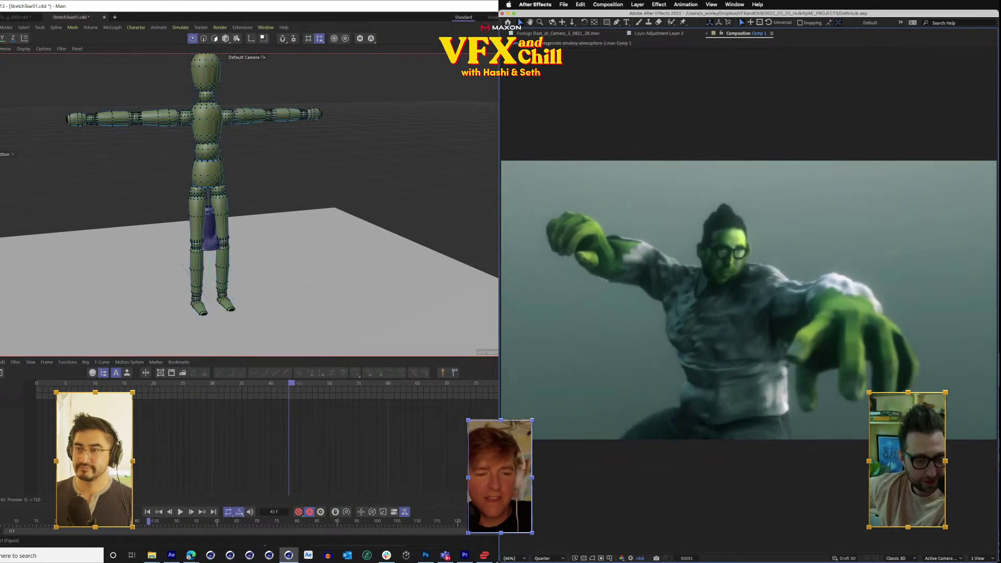
Scale the merged Figure down to fit inside the T-shirt at frame 0, and solo the Black Solid 1 layer in After Effects Comp 1.
left_click_drag(291, 383, 36, 387)
key("space")
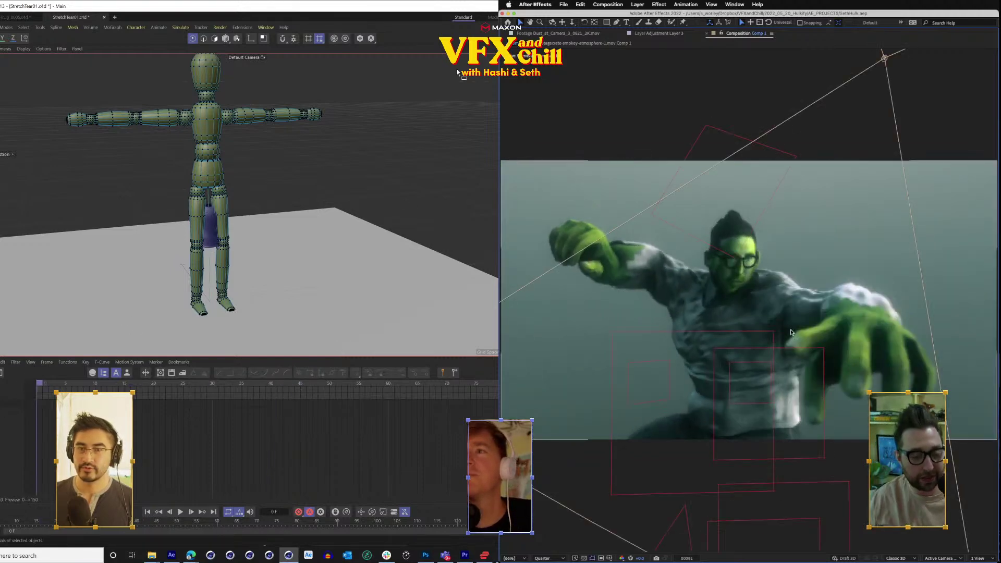
key("grave")
scroll(645, 461, "down", 10)
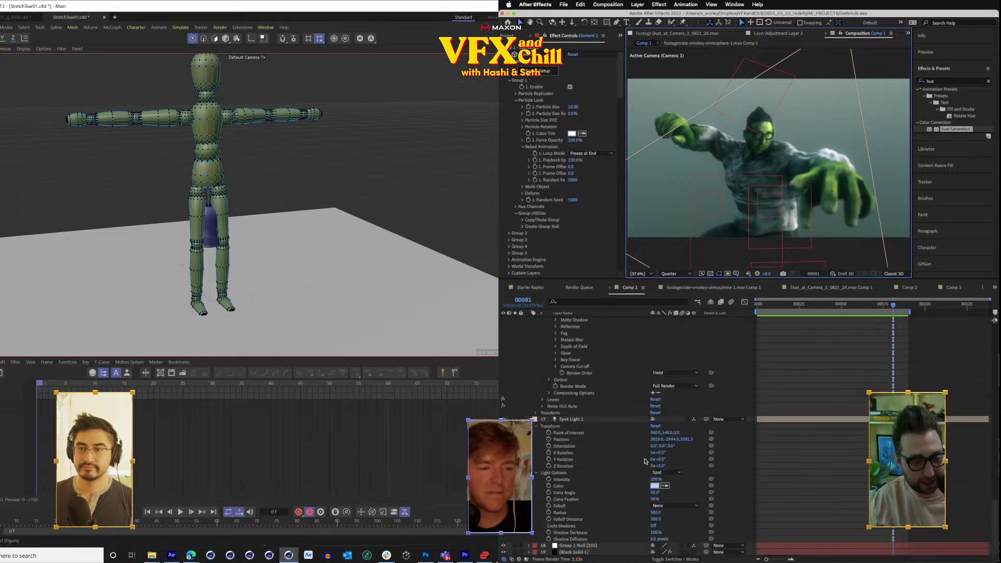
left_click(225, 39)
left_click(515, 552)
left_click_drag(379, 124, 255, 188)
Record a keyframe for the scaled-down Figure at frame 0, and preview the soloed Black Solid 1 layer from the start of Comp 1.
left_click(758, 306)
key("space")
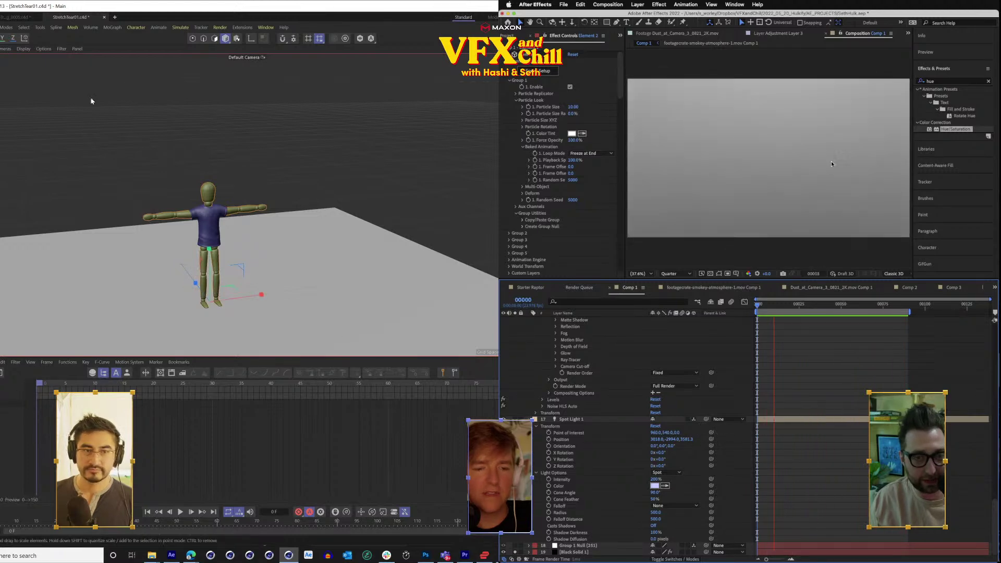
key("grave")
left_click(299, 514)
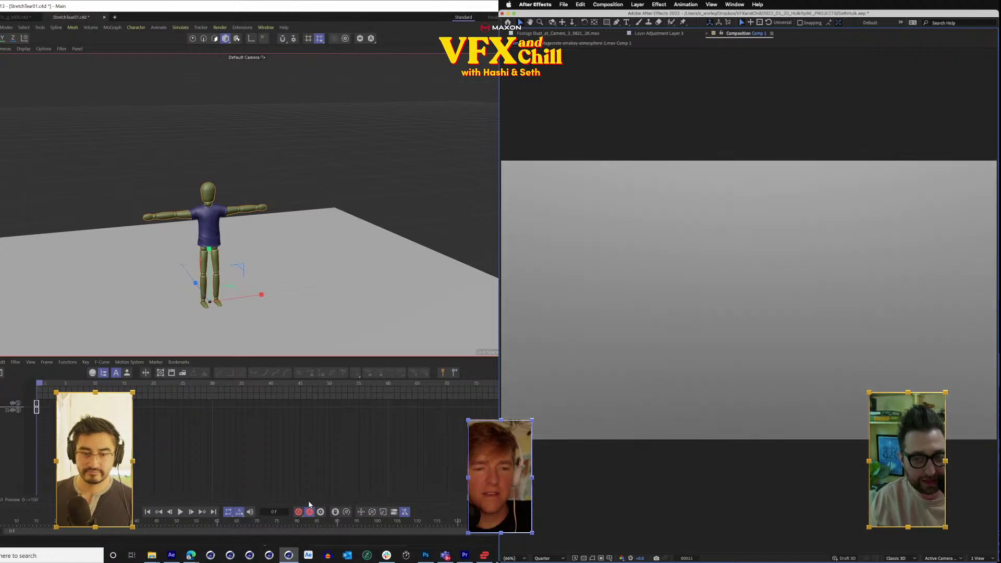
key("grave")
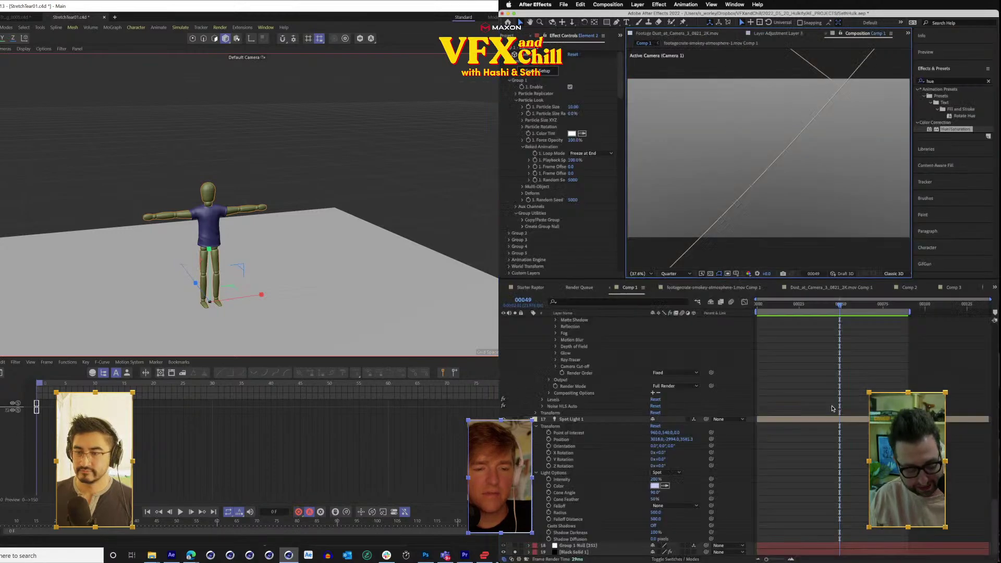
Unsolo Black Solid 1 and preview Comp 1 from frame 25 in After Effects, and move the Cinema 4D timeline to frame 45.
left_click(516, 552)
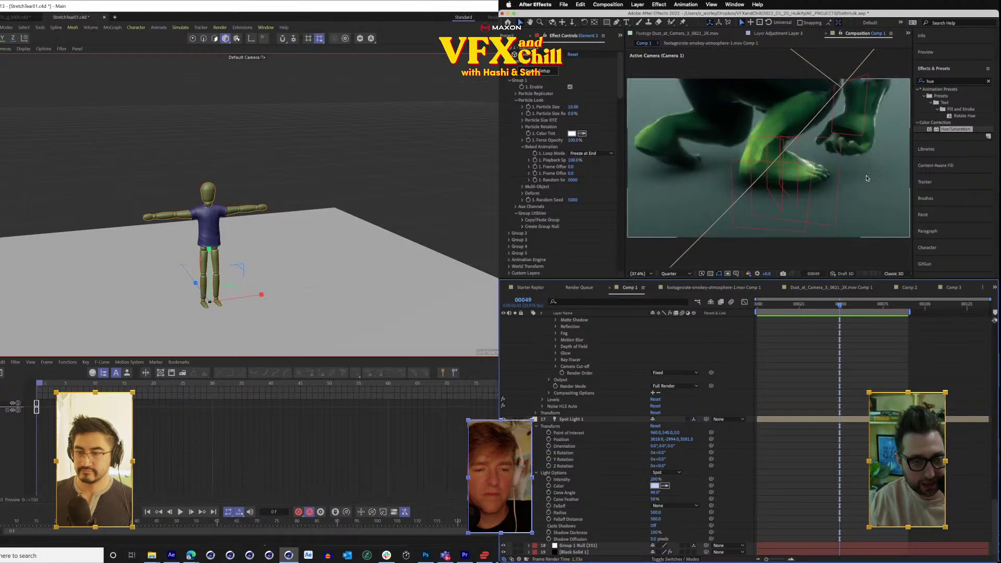
mouse_move(808, 306)
left_mouse_down()
mouse_move(798, 306)
mouse_move(843, 307)
mouse_move(799, 314)
left_mouse_up()
left_click_drag(308, 383, 305, 383)
key("space")
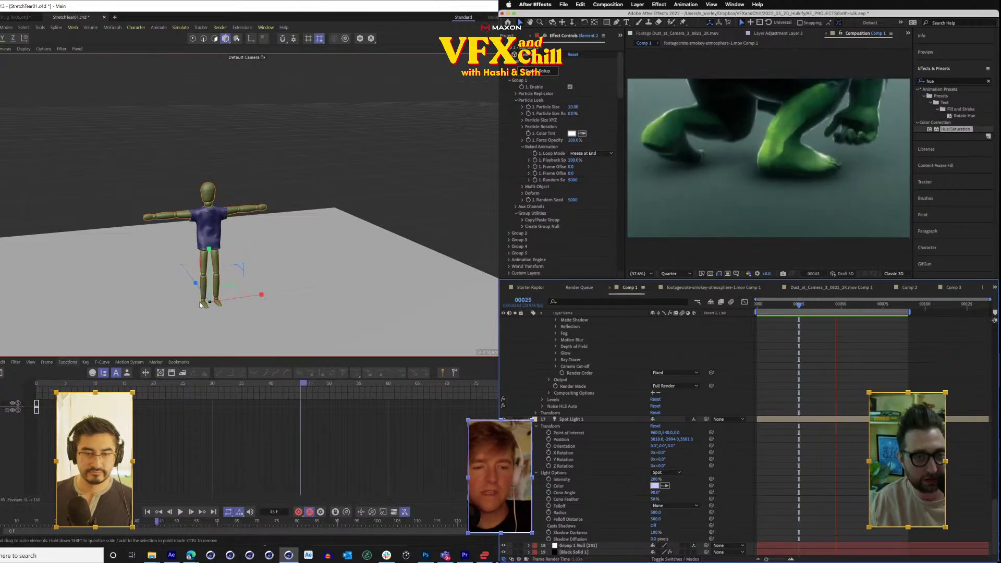
Scale the merged Figure up until it outgrows the T-shirt at frame 45 in Cinema 4D, and stop the Comp 1 preview in After Effects.
left_click_drag(181, 335, 421, 182)
key("space")
Toggle Adjustment Layer 2's visibility to compare its look, move Comp 1 to frame 81, and switch the Cinema 4D Figure to Points mode.
scroll(573, 399, "up", 10)
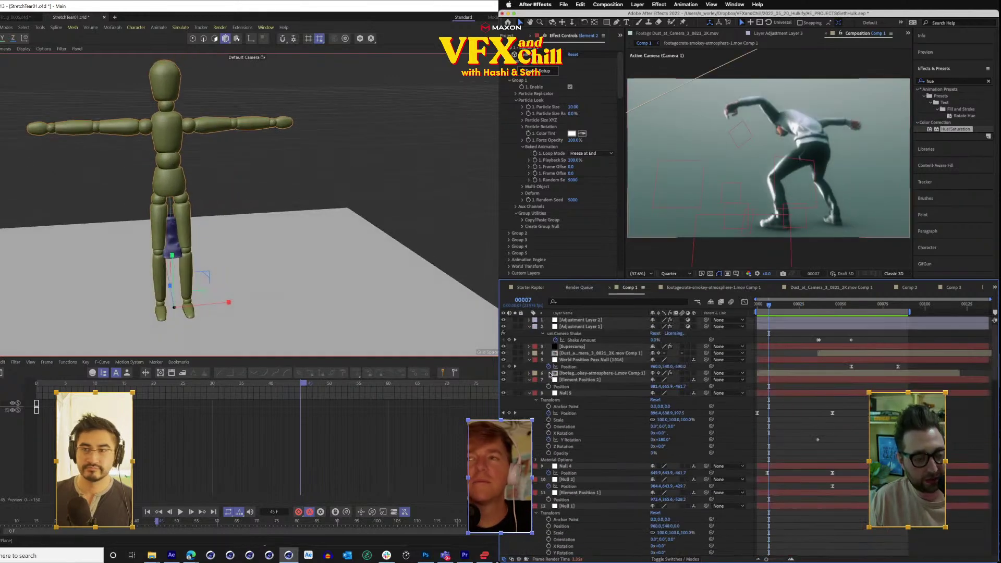
left_click(569, 327)
left_click(564, 321)
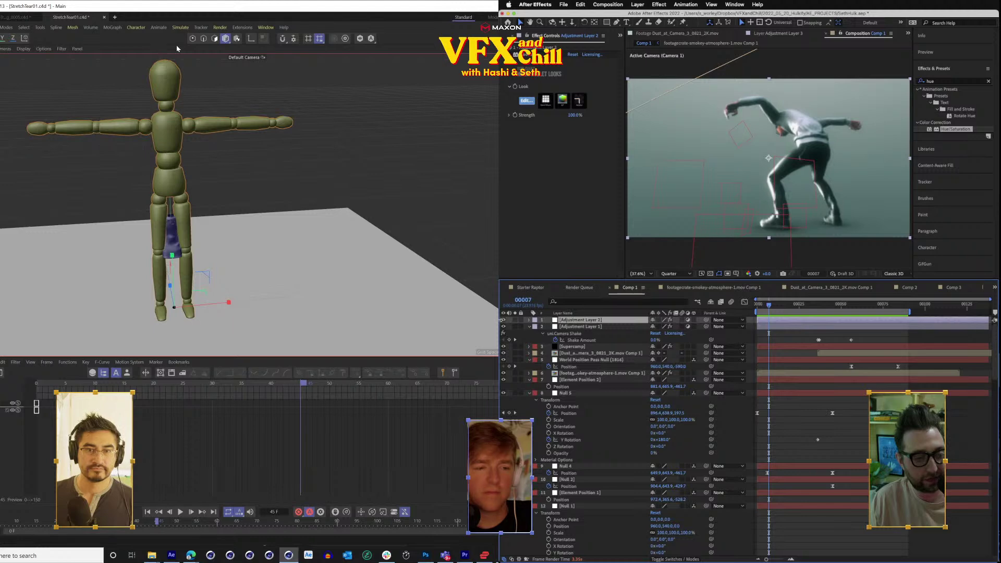
left_click(192, 39)
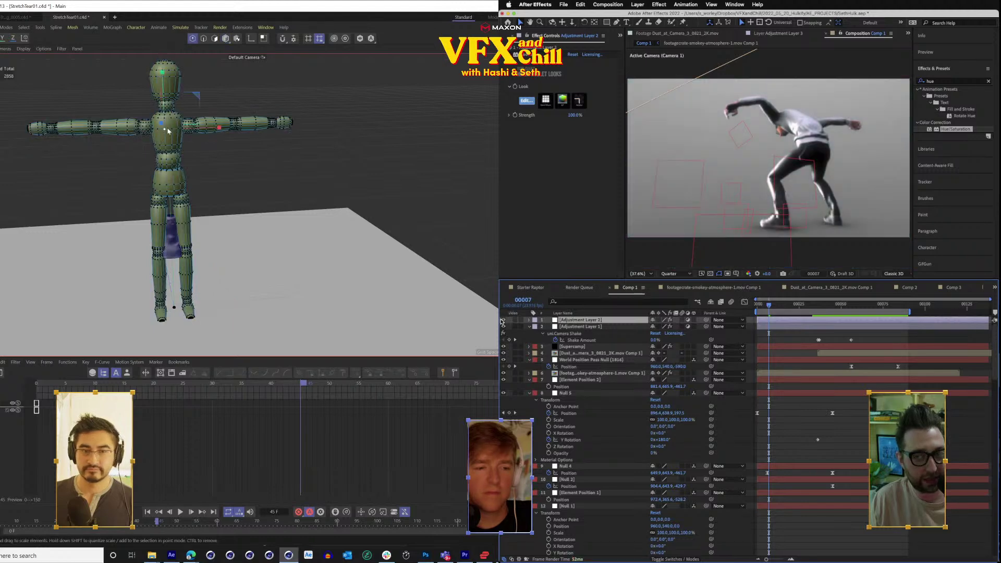
left_click(503, 320)
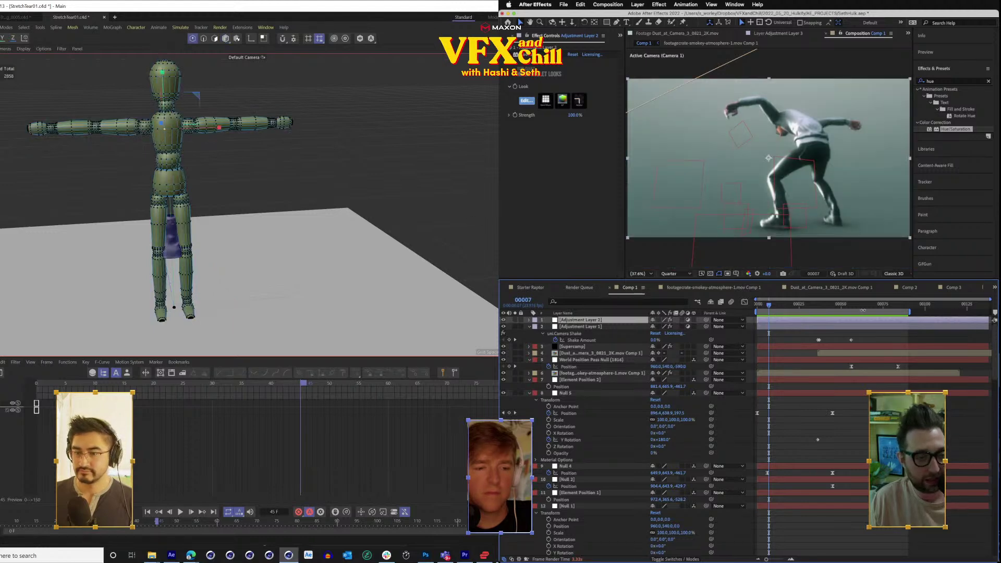
left_click_drag(838, 305, 893, 307)
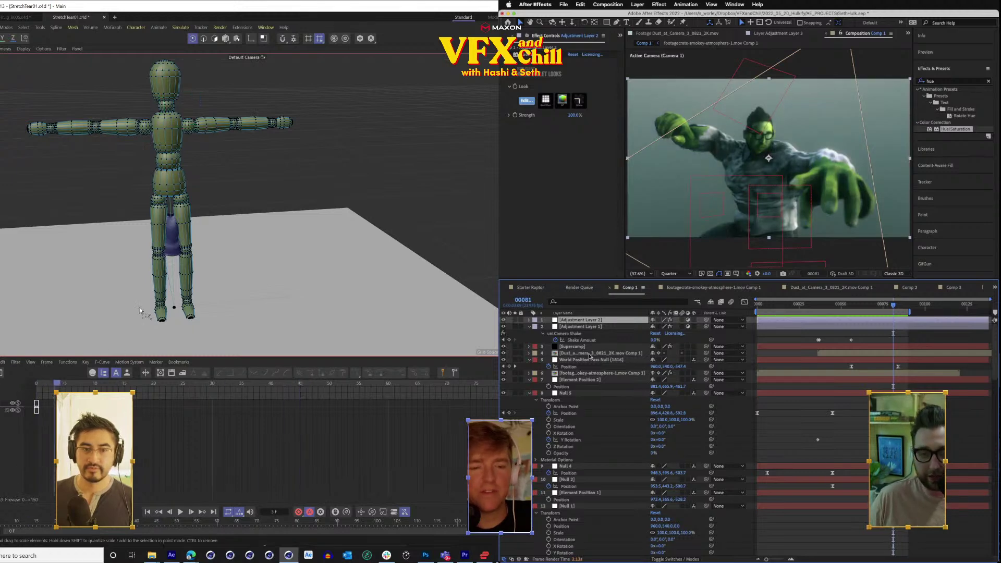
Undo the last Cinema 4D change, and play the T-shirt tearing simulation from frame 0 while following the growing Figure's torso.
key("ctrl+z")
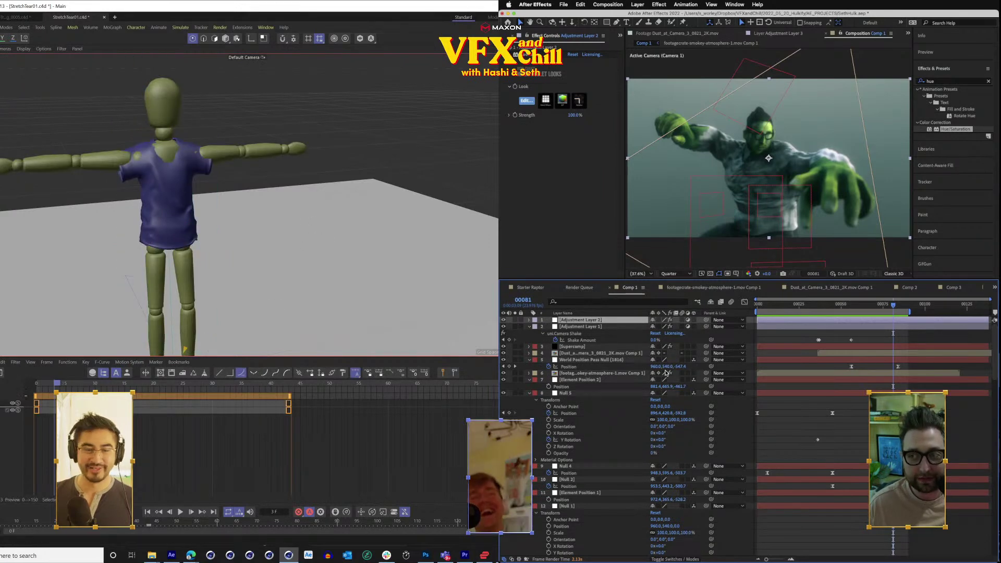
left_click_drag(53, 383, 36, 383)
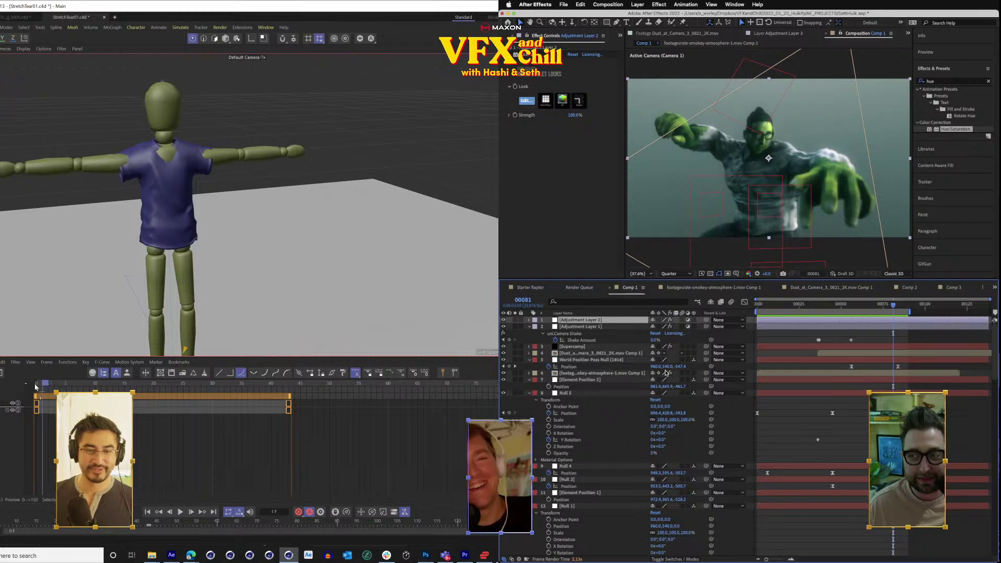
left_click(181, 513)
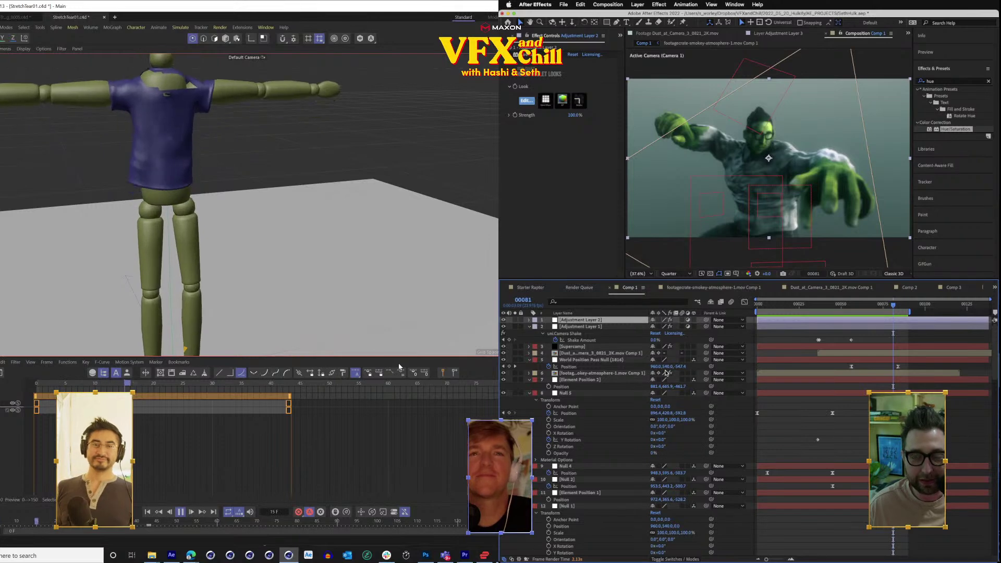
scroll(382, 129, "down", 5)
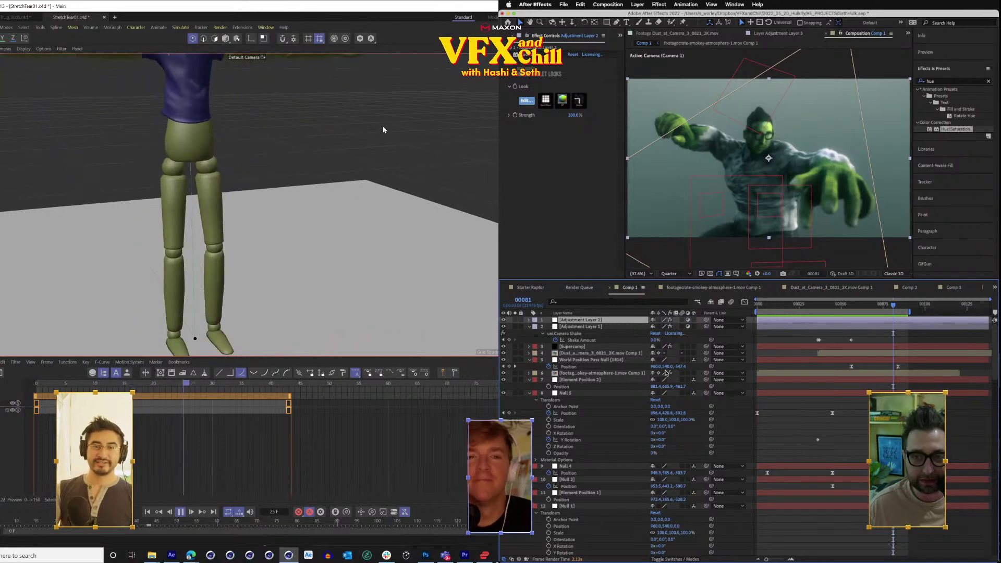
middle_click(315, 129)
middle_click(221, 167)
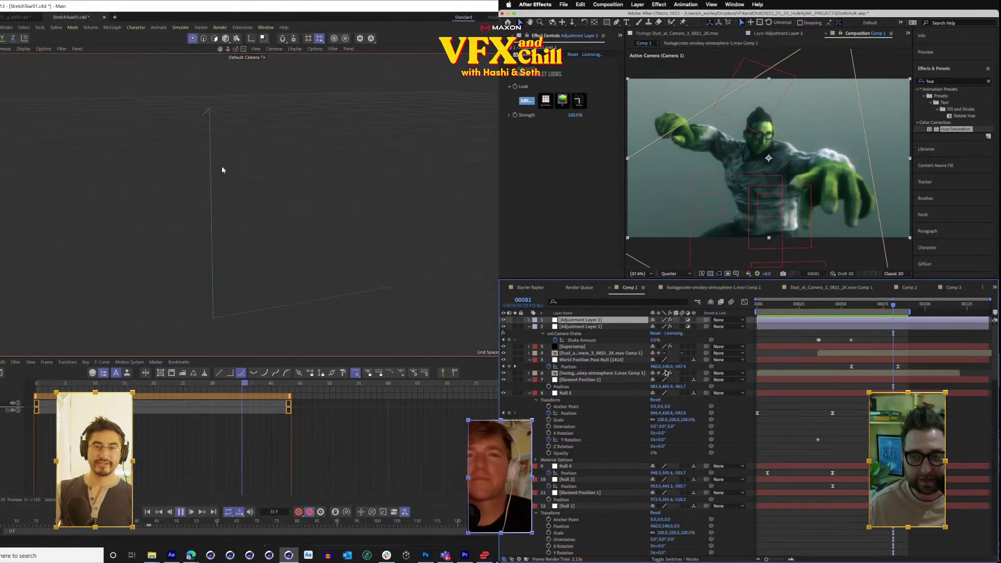
left_click_drag(305, 130, 275, 334)
left_click_drag(312, 128, 357, 52)
left_click_drag(326, 203, 333, 156)
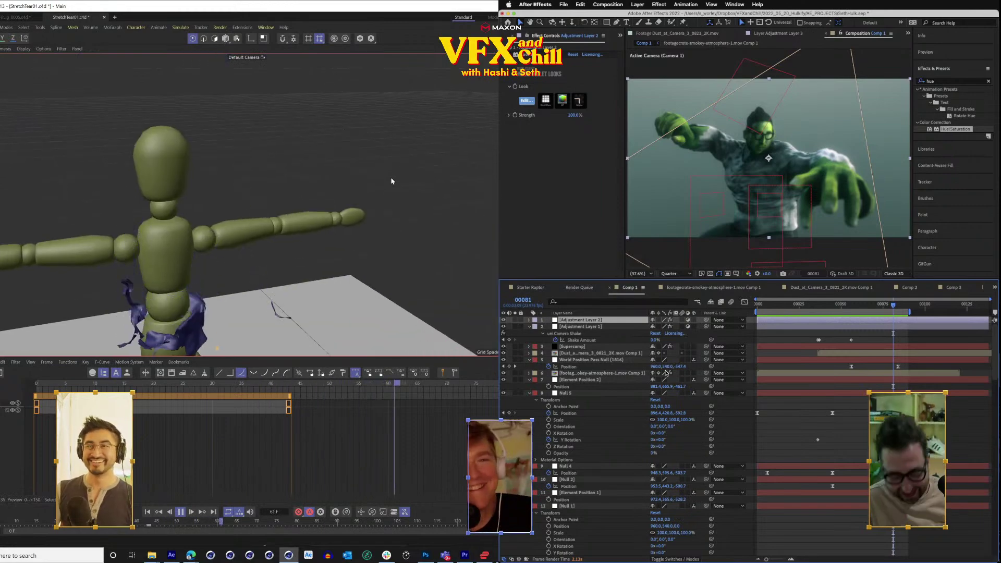